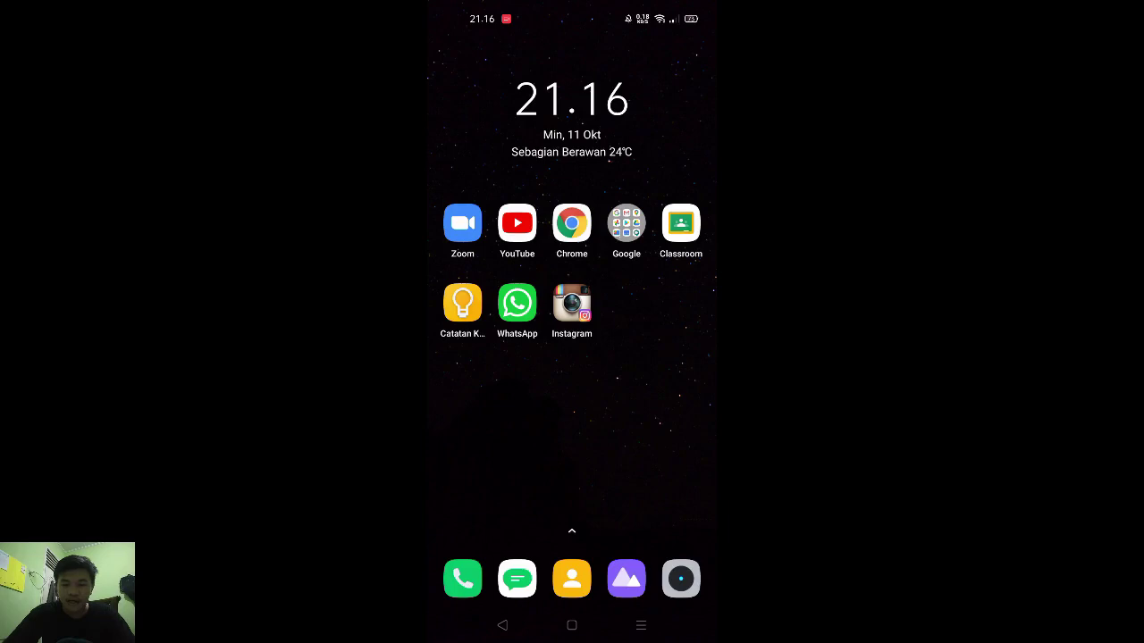
Search the Play Store for avenza maps and open the Avenza Maps app.
left_click(625, 223)
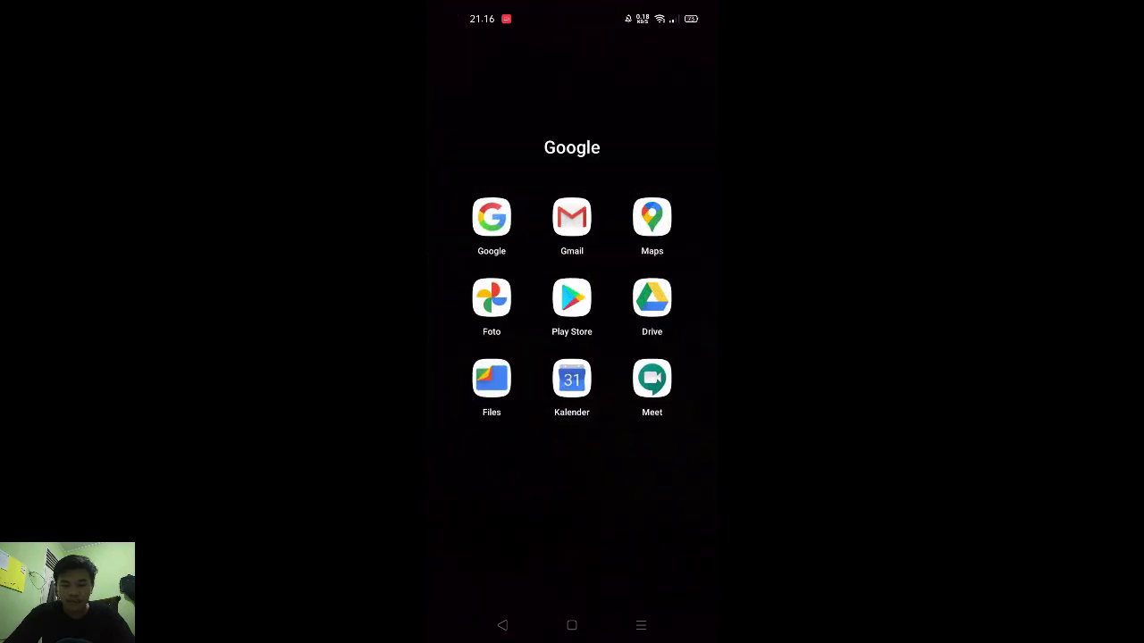
left_click(572, 299)
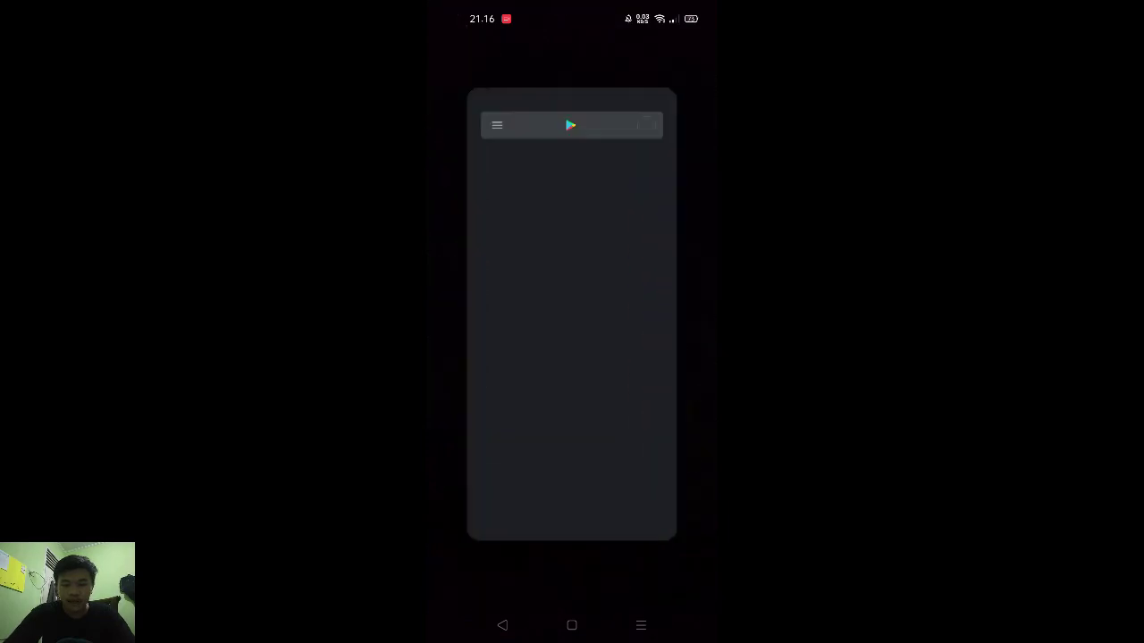
left_click(572, 54)
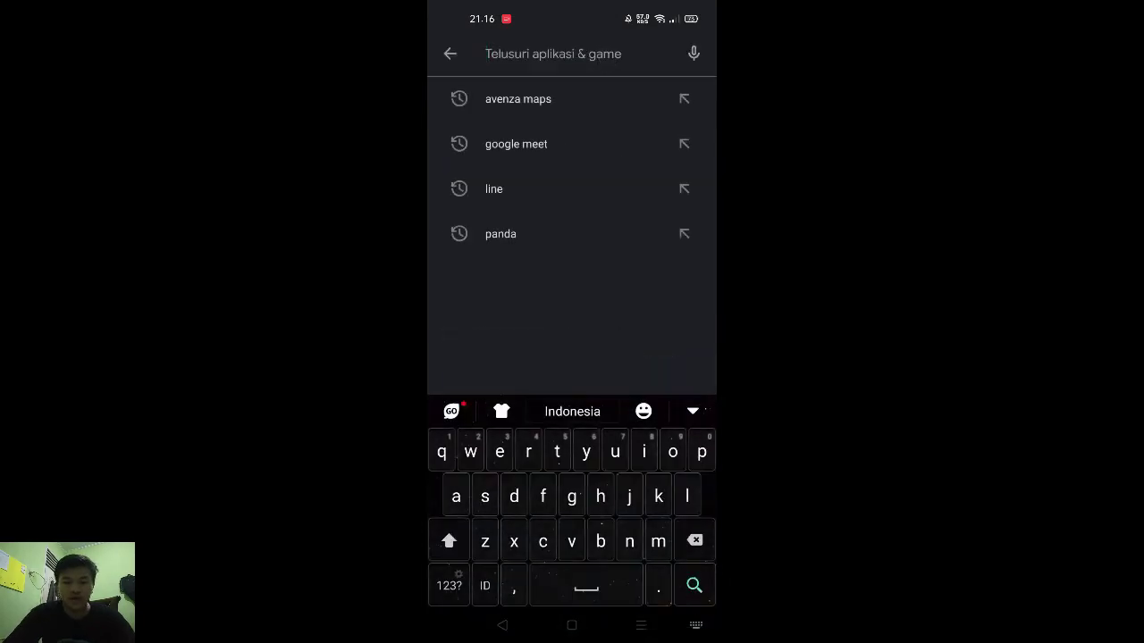
type("ave")
left_click(635, 102)
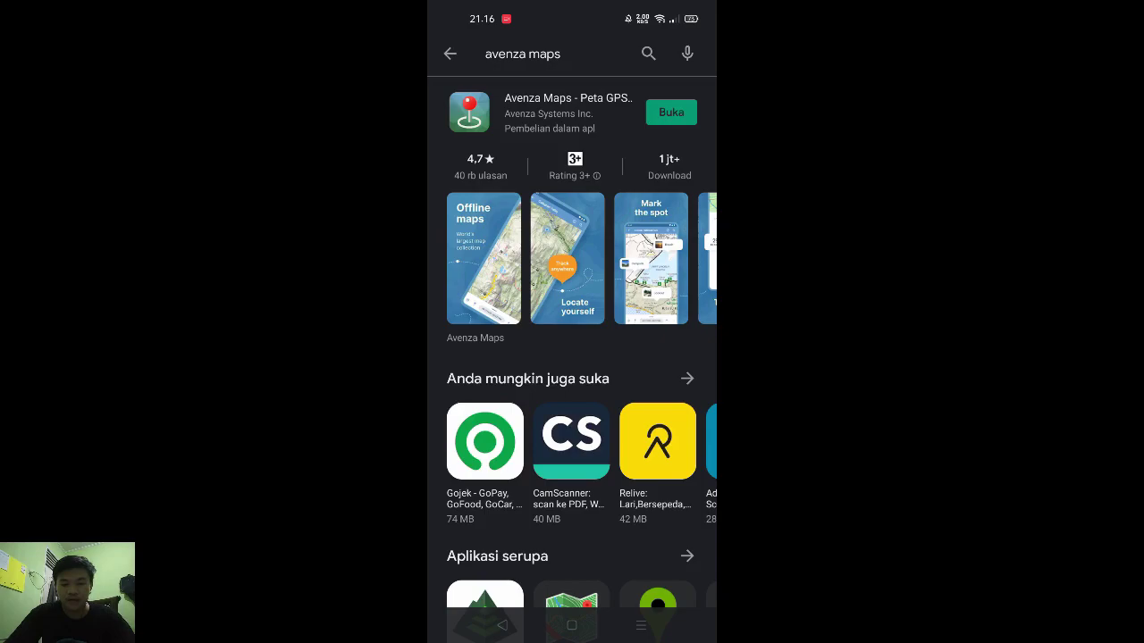
left_click(672, 112)
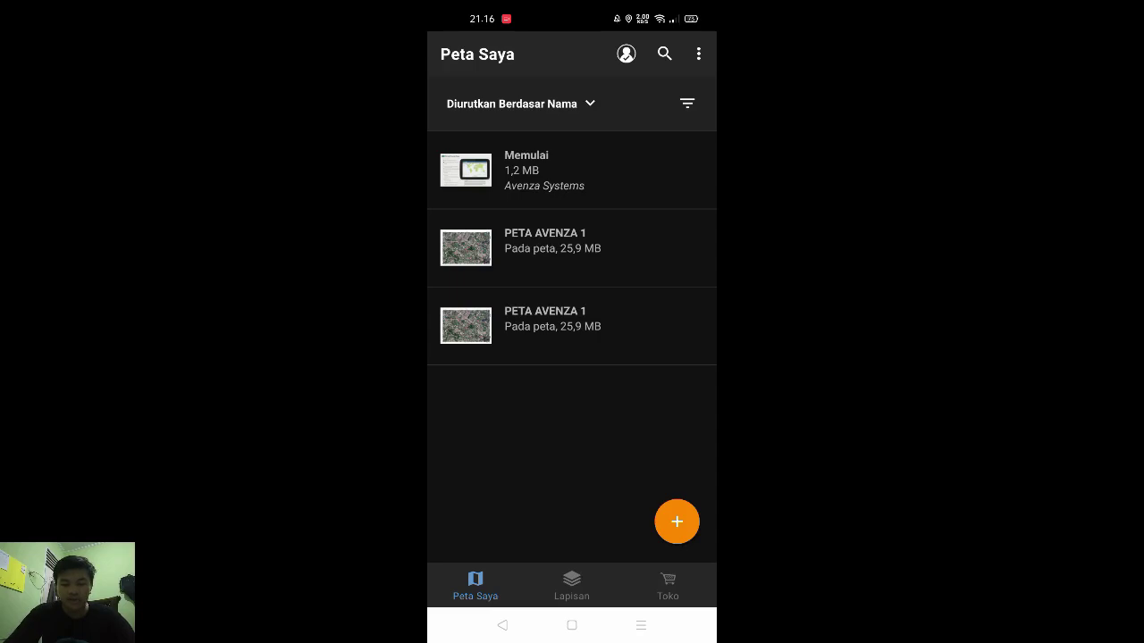
Start importing a map from a storage location and choose Manajer File as the source.
left_click(676, 522)
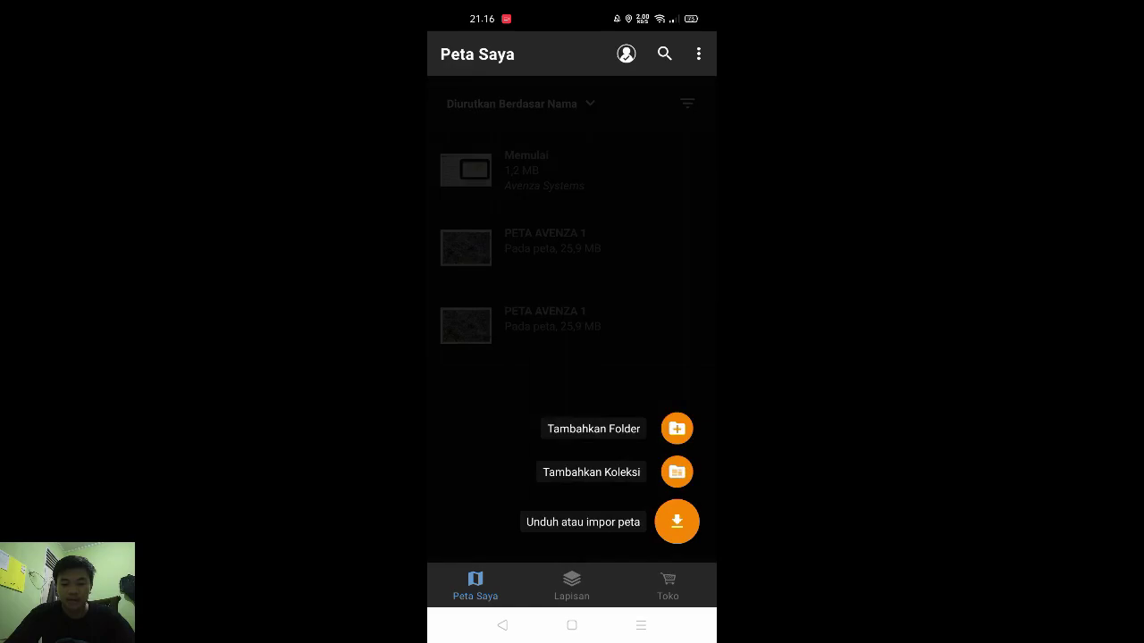
left_click(677, 522)
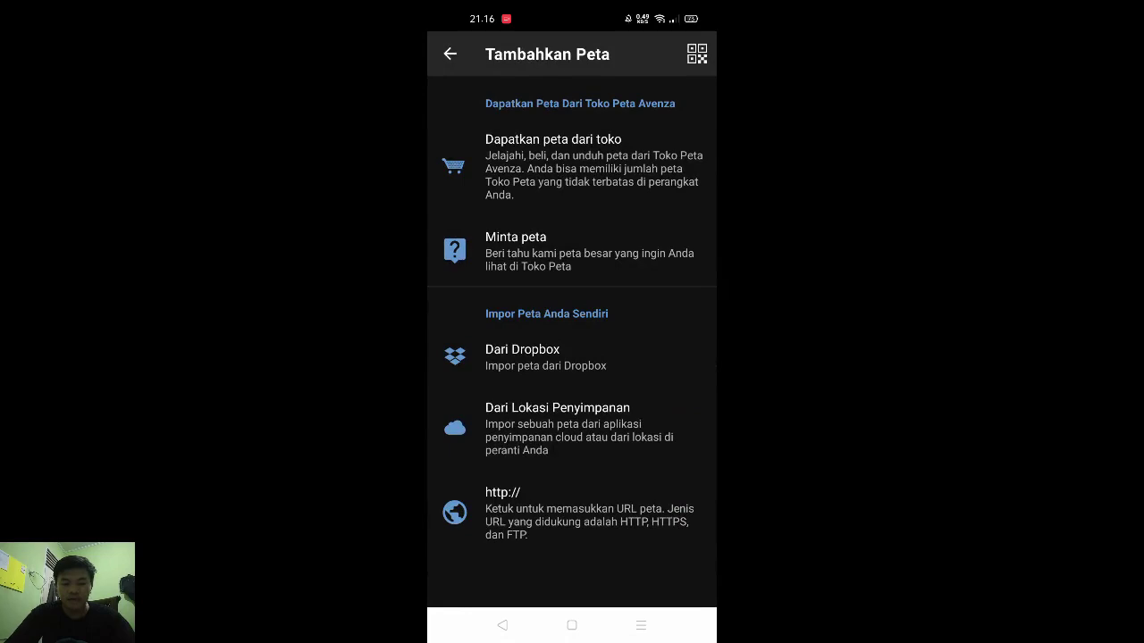
left_click(605, 419)
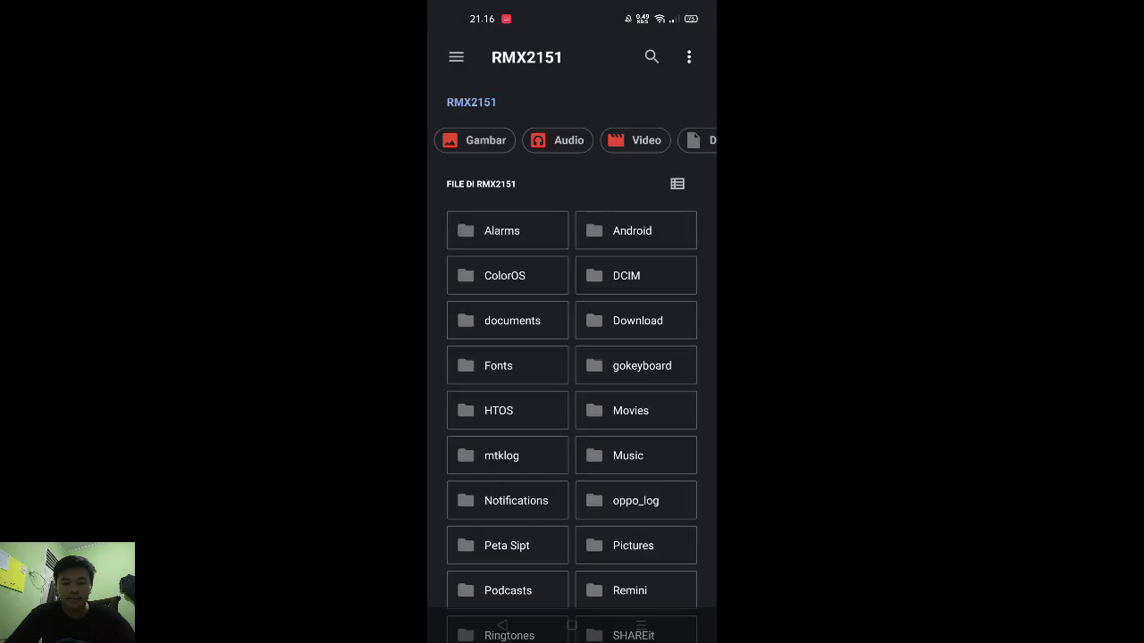
left_click_drag(641, 544, 647, 511)
left_click_drag(634, 413, 617, 536)
left_click_drag(613, 435, 626, 497)
left_click(456, 56)
left_click_drag(536, 518, 537, 178)
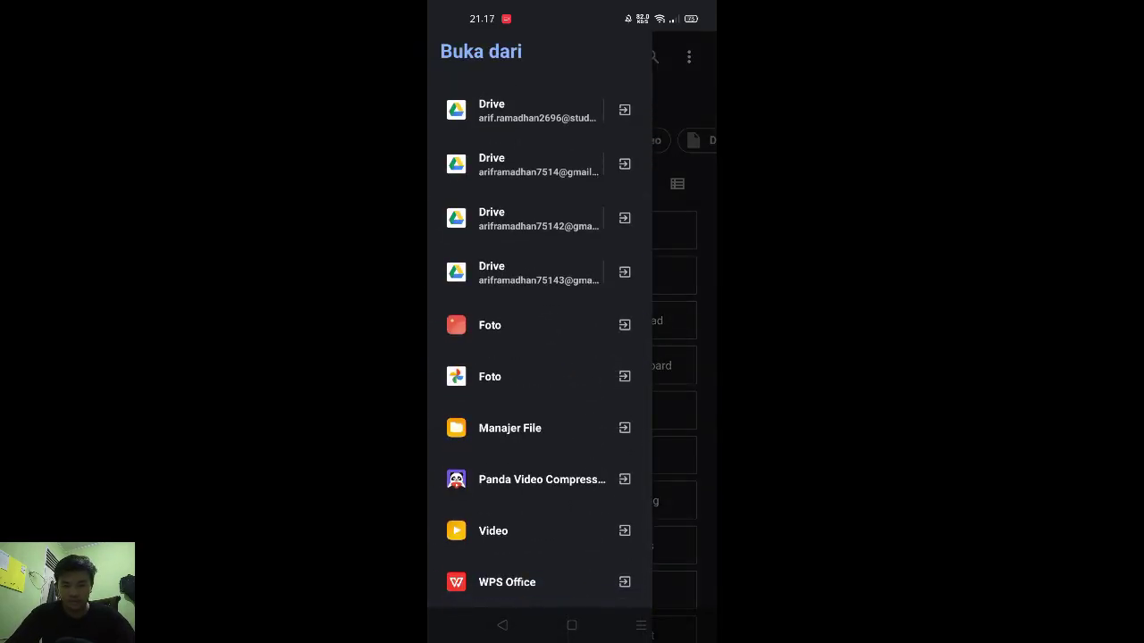
left_click(558, 429)
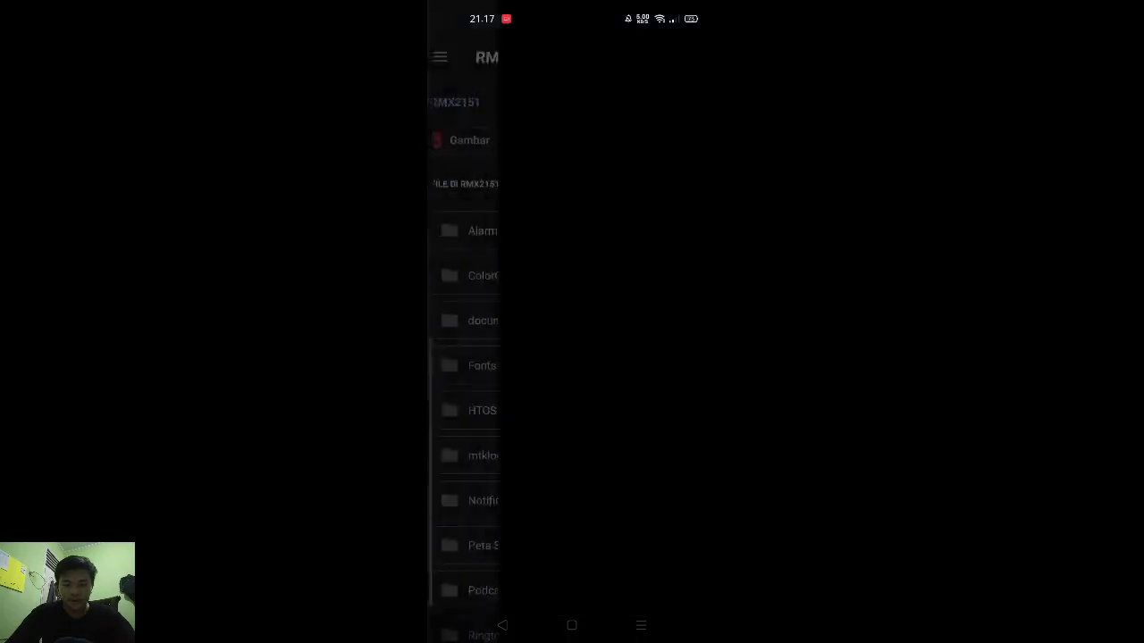
Import PETA AVENZA 1.pdf from the phone's internal storage as a new map.
left_click(602, 107)
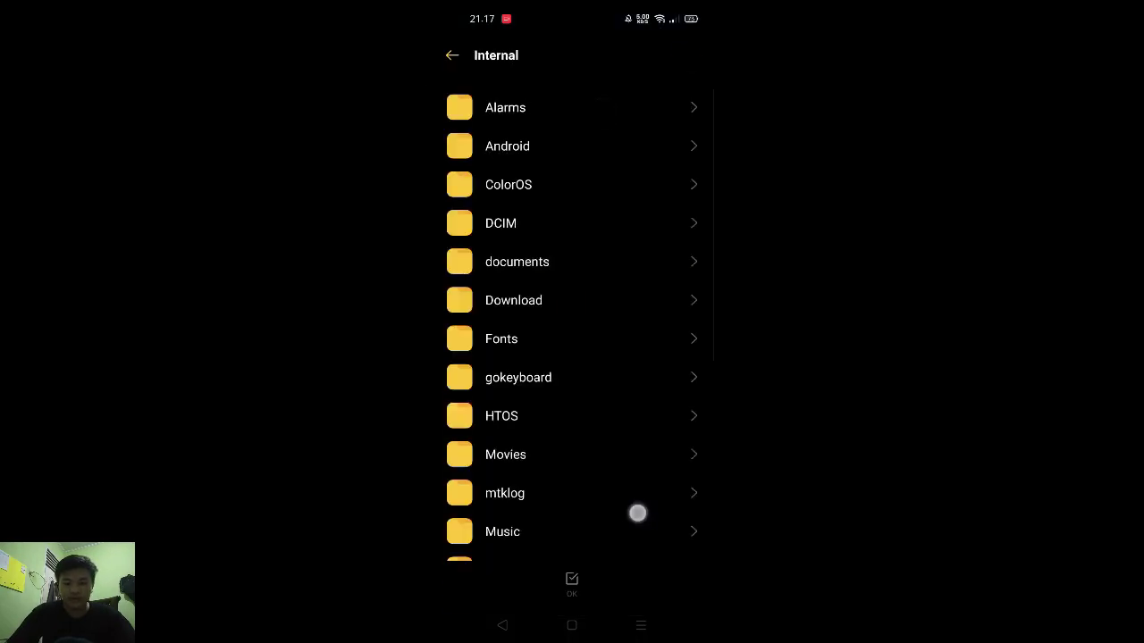
left_click_drag(636, 513, 667, 380)
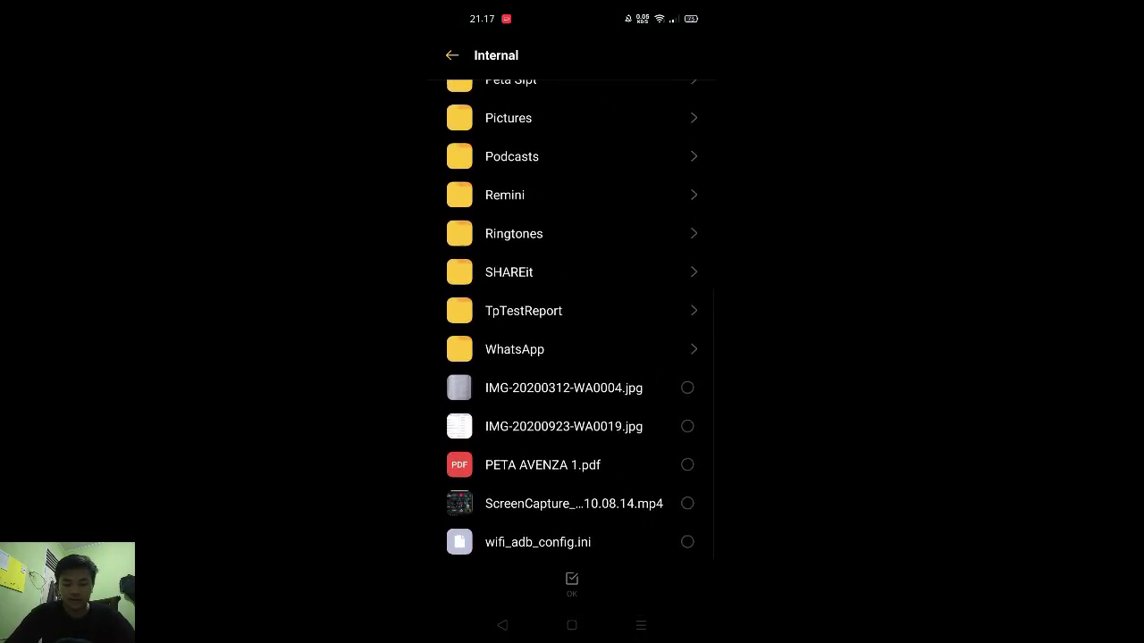
left_click(590, 465)
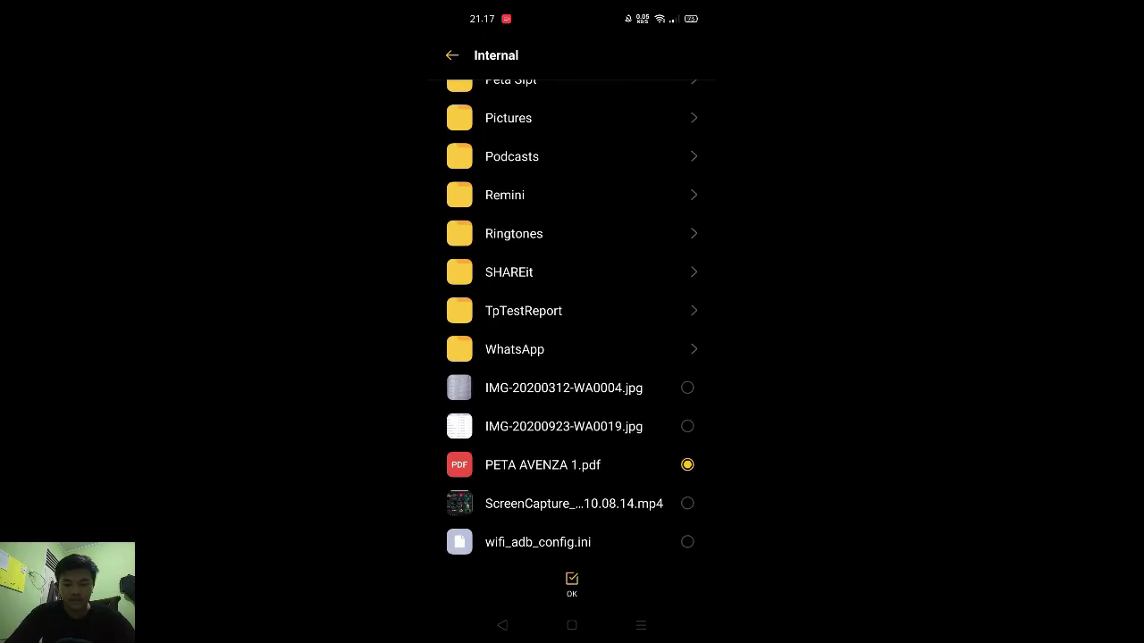
left_click(572, 582)
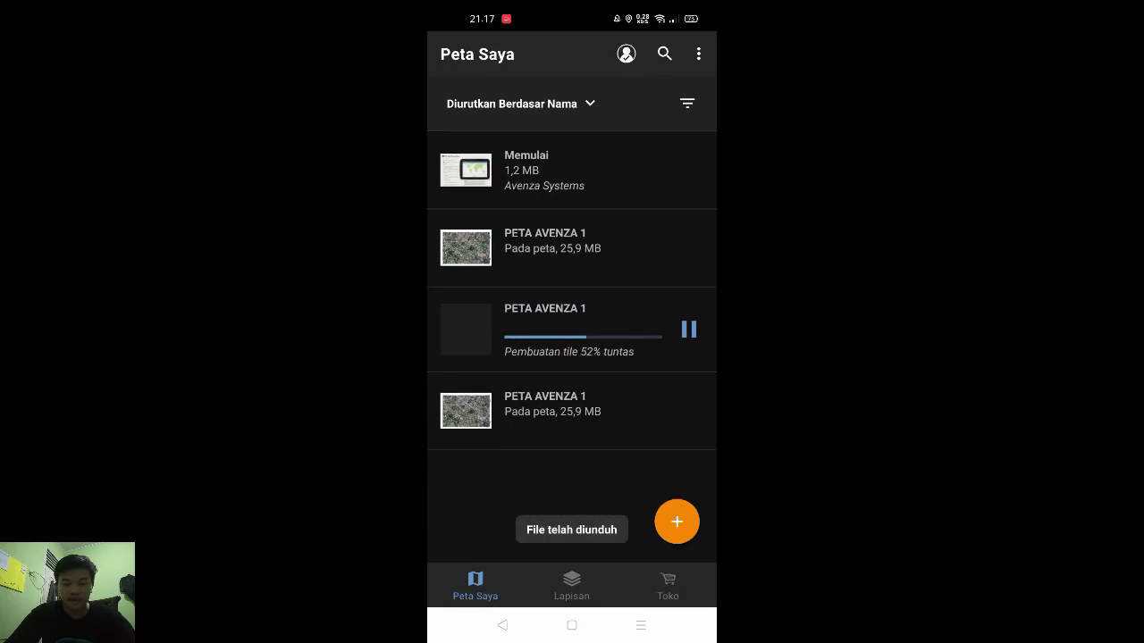
Open the newly imported PETA AVENZA 1 map and examine the area around the current GPS position.
left_click(652, 324)
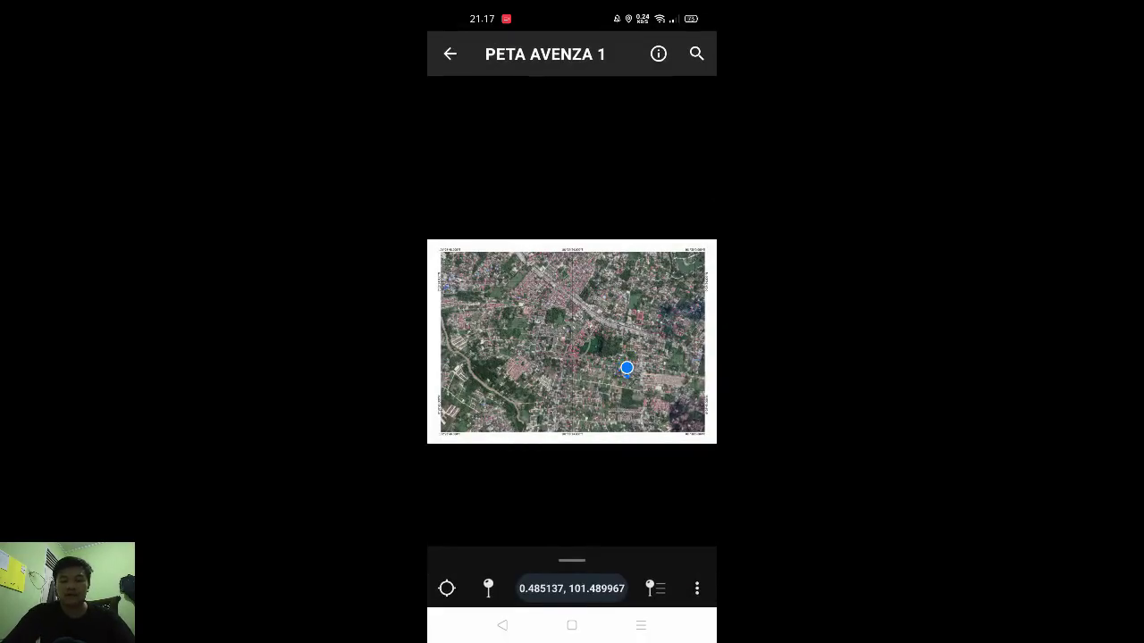
scroll(632, 382, "up", 5)
scroll(608, 367, "up", 5)
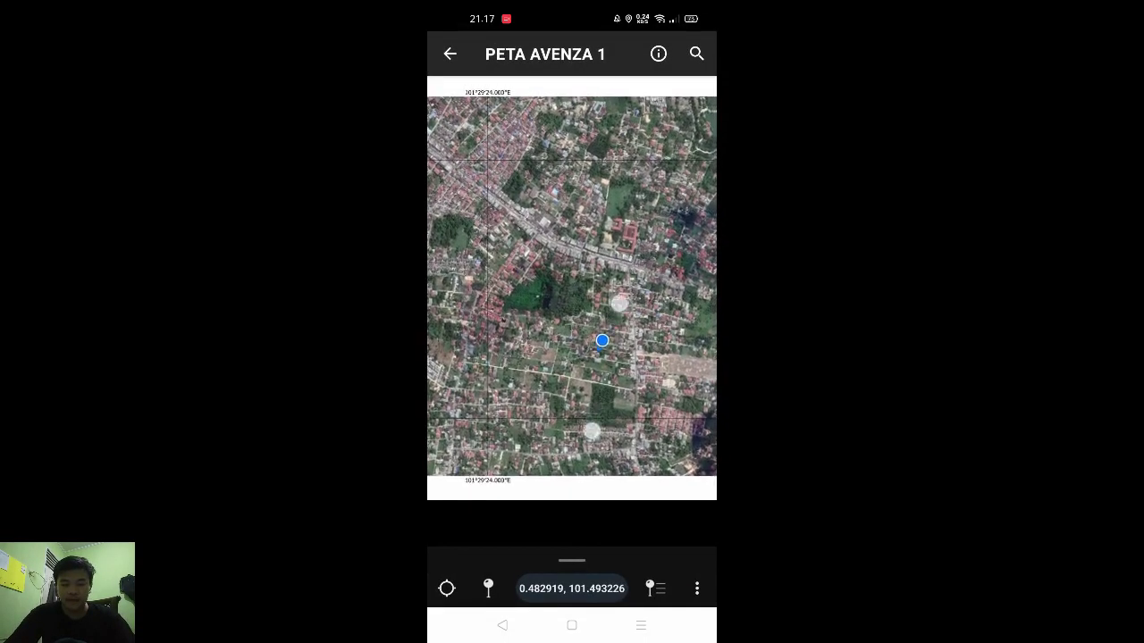
scroll(610, 351, "up", 5)
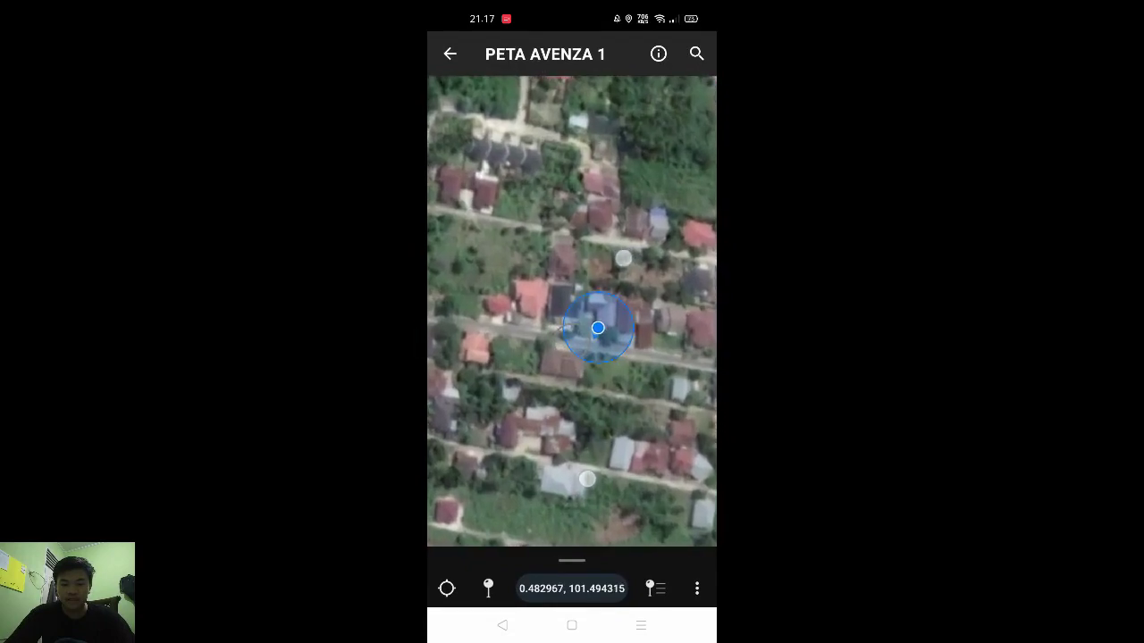
scroll(601, 361, "down", 5)
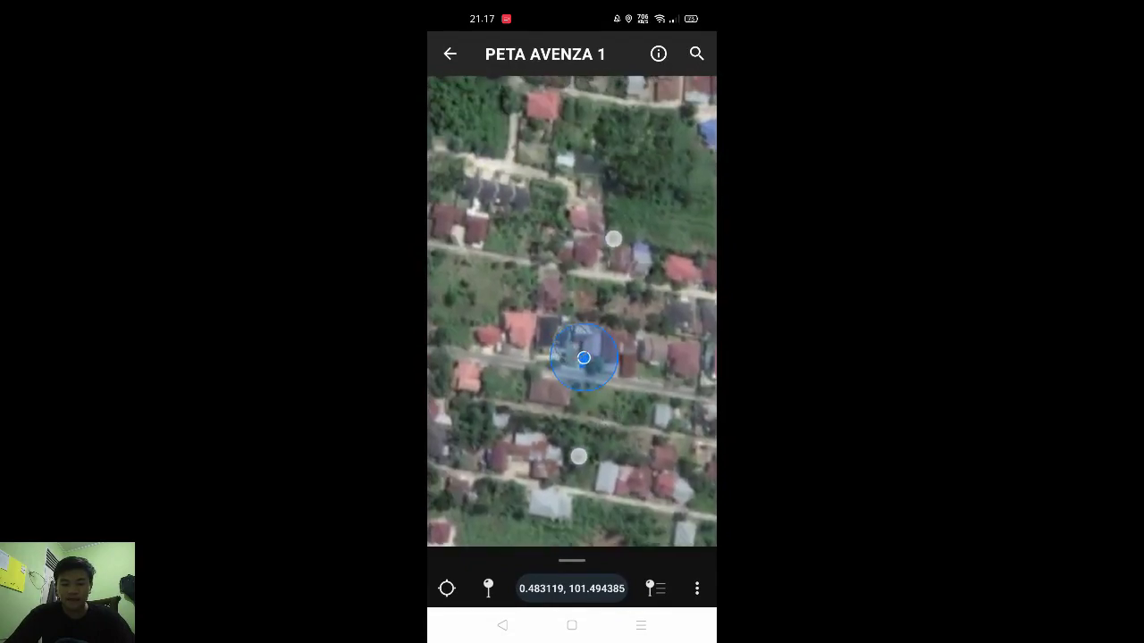
scroll(599, 366, "up", 3)
scroll(593, 370, "up", 3)
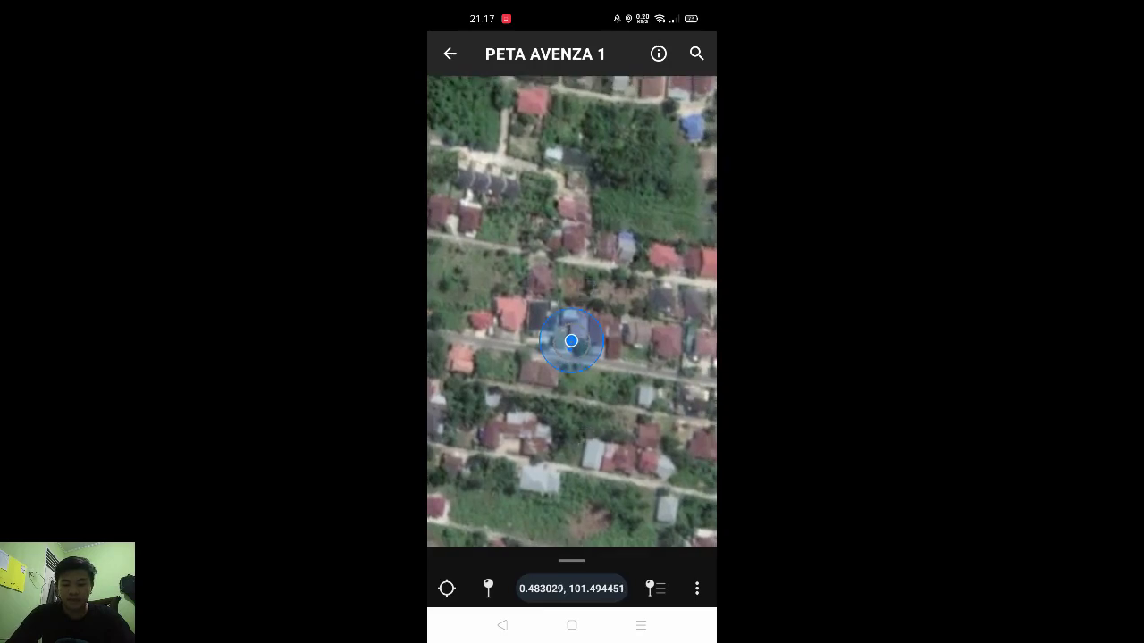
View the GPS track recording panel for the map and collapse it without starting a track.
left_click(697, 588)
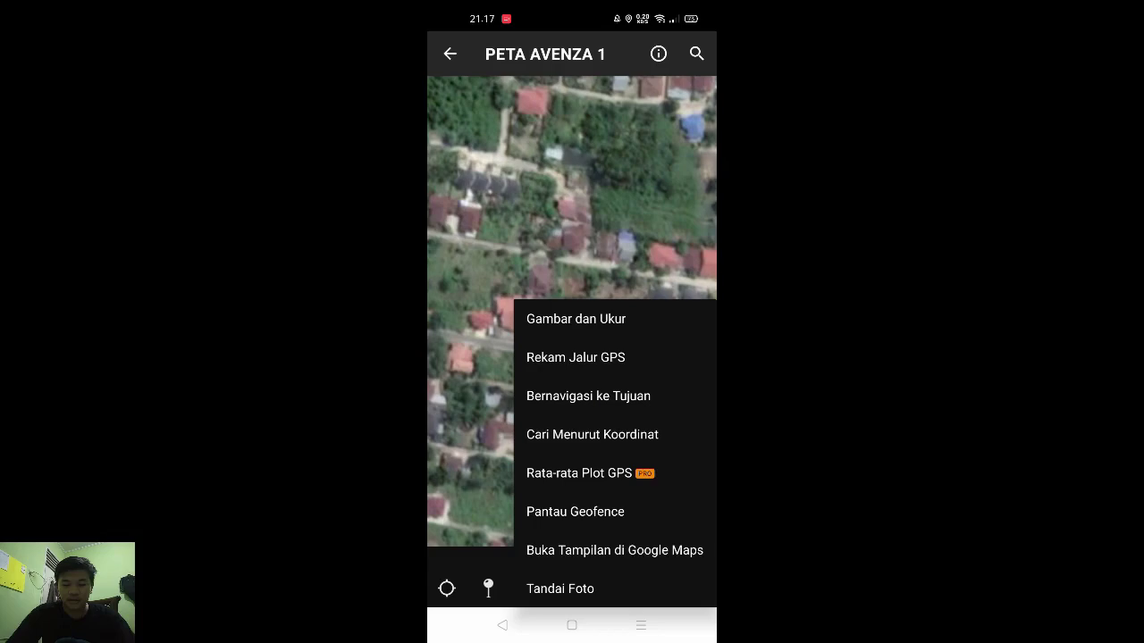
left_click(644, 356)
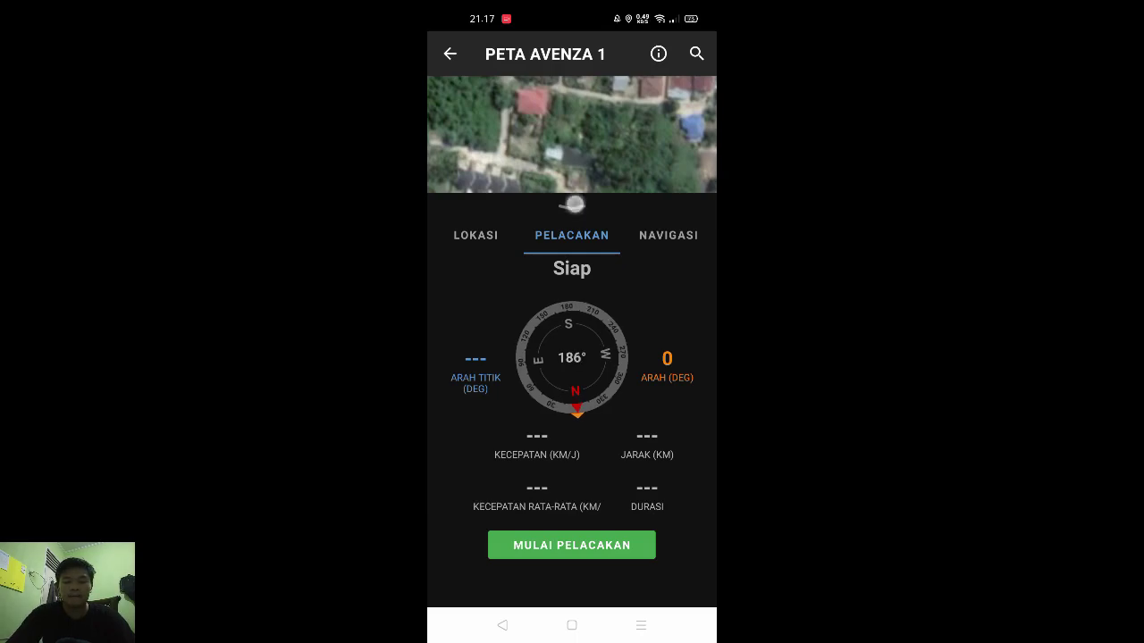
left_click_drag(573, 205, 572, 560)
Add a placemark beside the current GPS position with the default title and red pin symbol, leaving its photo empty.
mouse_move(581, 284)
left_mouse_down()
mouse_move(595, 258)
mouse_move(673, 249)
mouse_move(621, 230)
mouse_move(609, 270)
left_mouse_up()
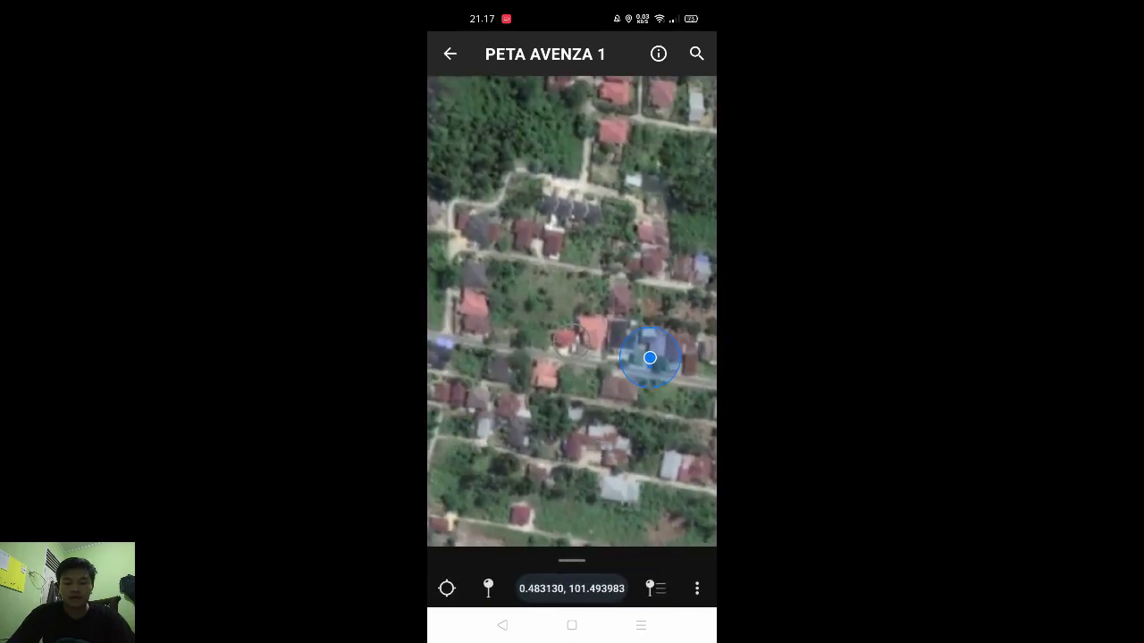
mouse_move(561, 305)
left_mouse_down()
mouse_move(564, 358)
mouse_move(582, 322)
mouse_move(574, 373)
mouse_move(572, 339)
left_mouse_up()
left_click_drag(636, 447, 617, 433)
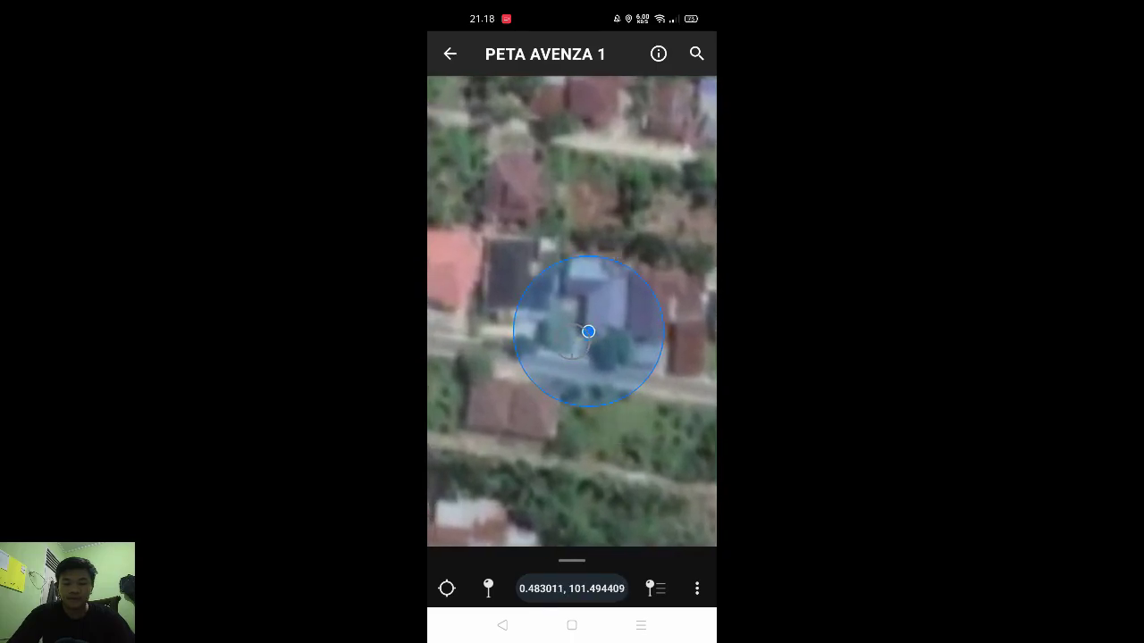
left_click(488, 588)
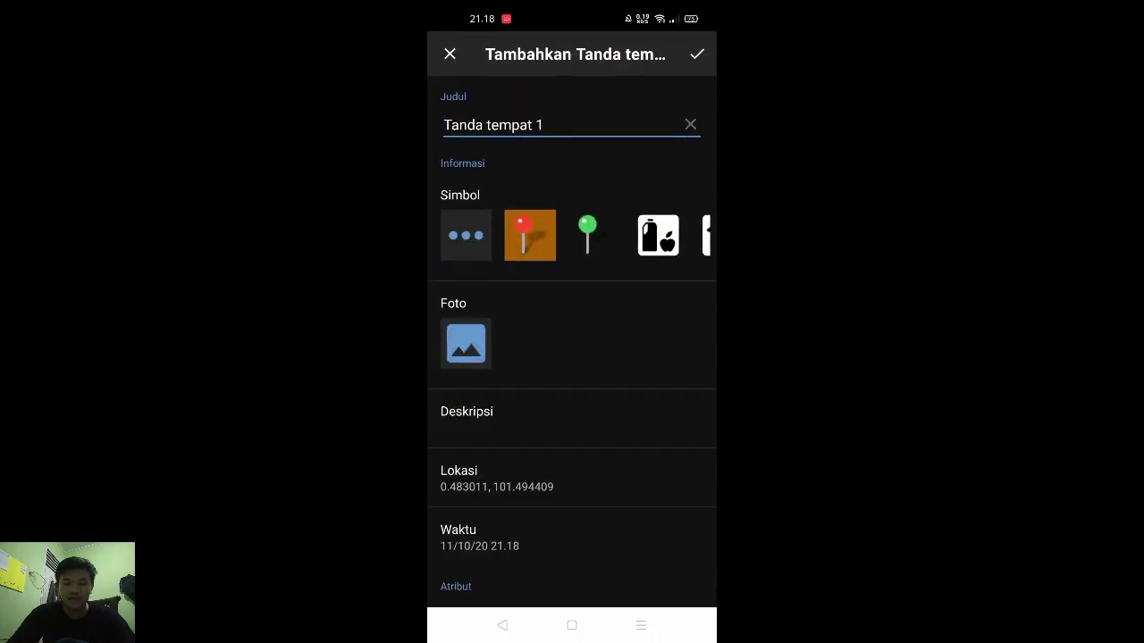
left_click(605, 130)
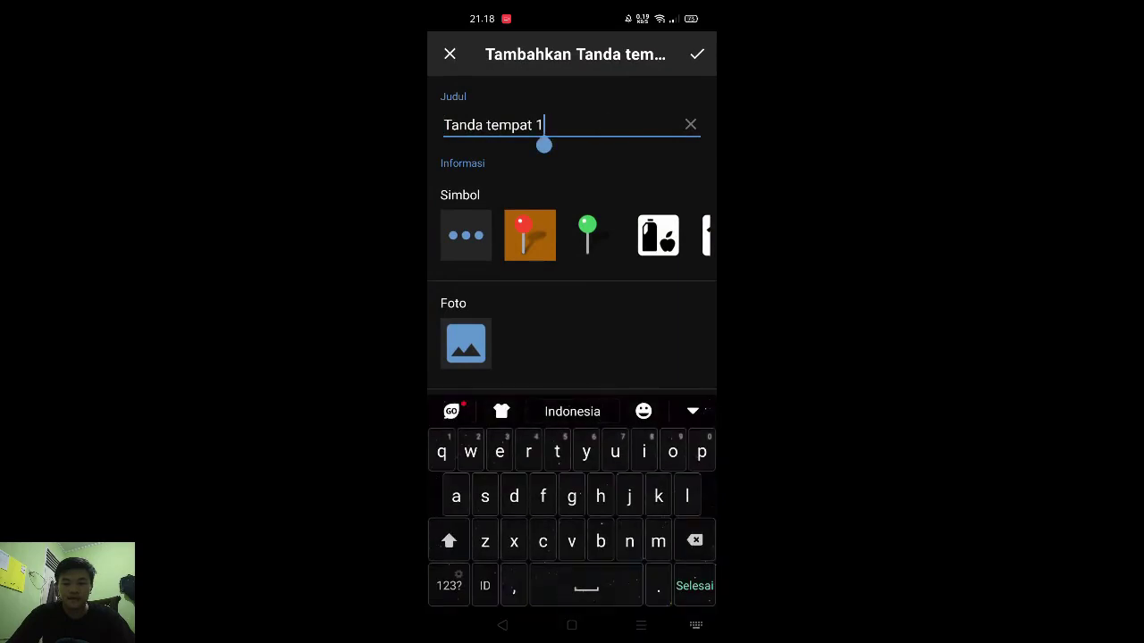
left_click(479, 337)
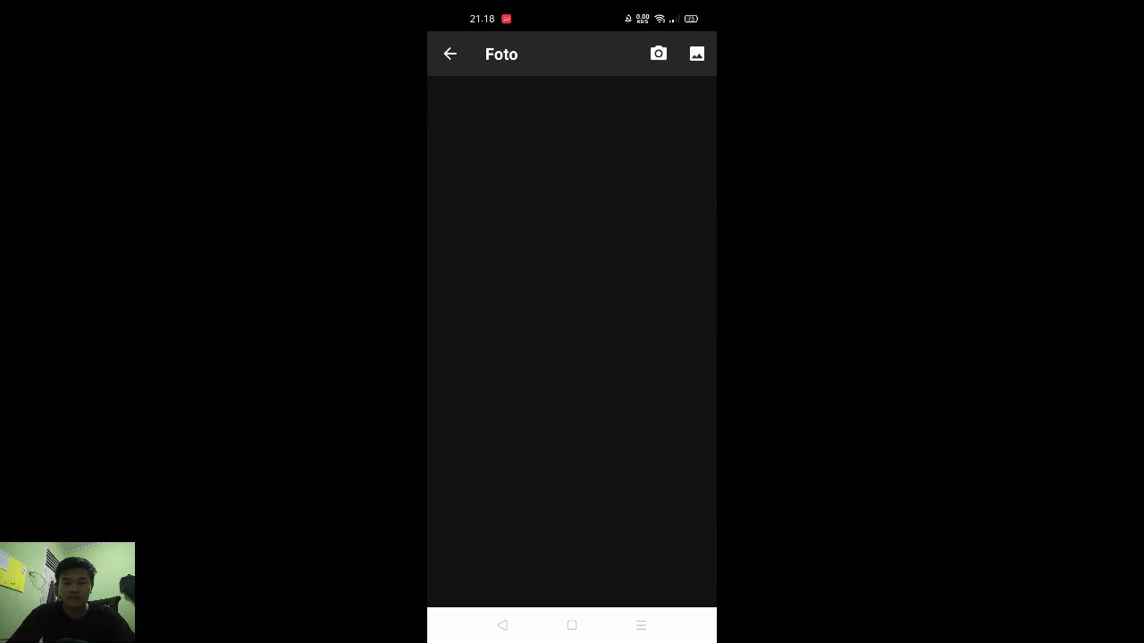
left_click(450, 54)
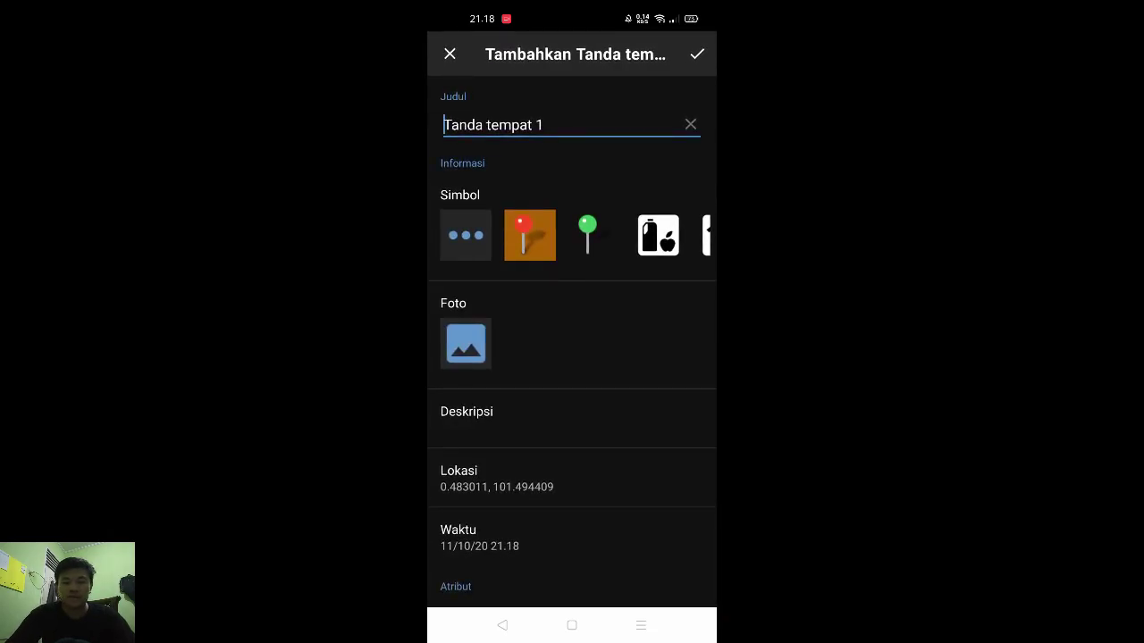
left_click(697, 54)
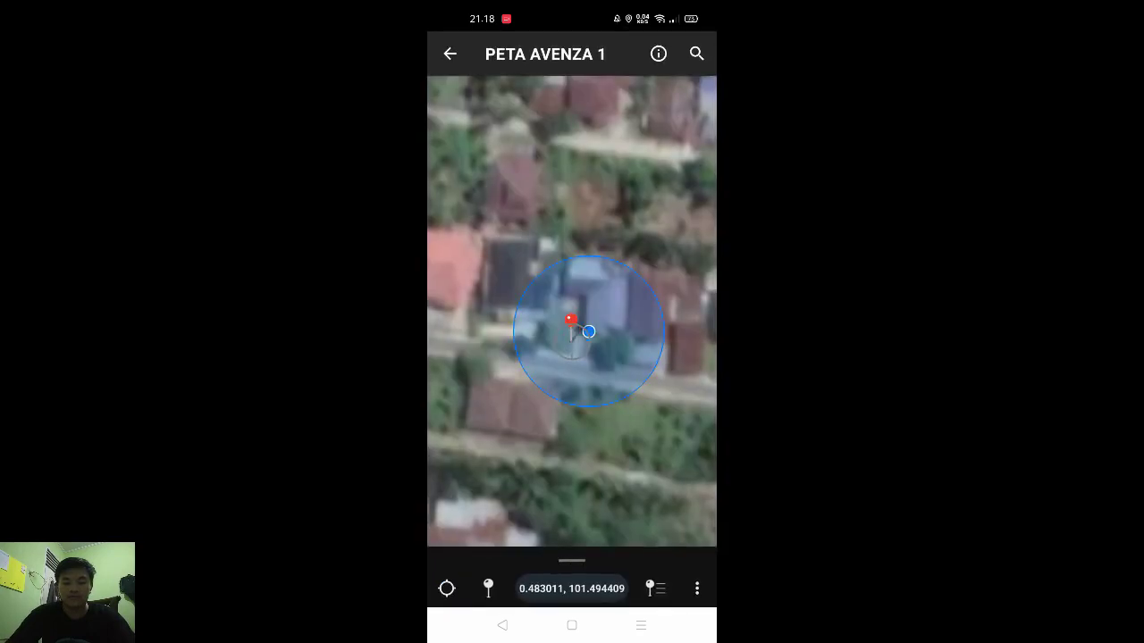
scroll(588, 323, "down", 3)
scroll(587, 323, "up", 2)
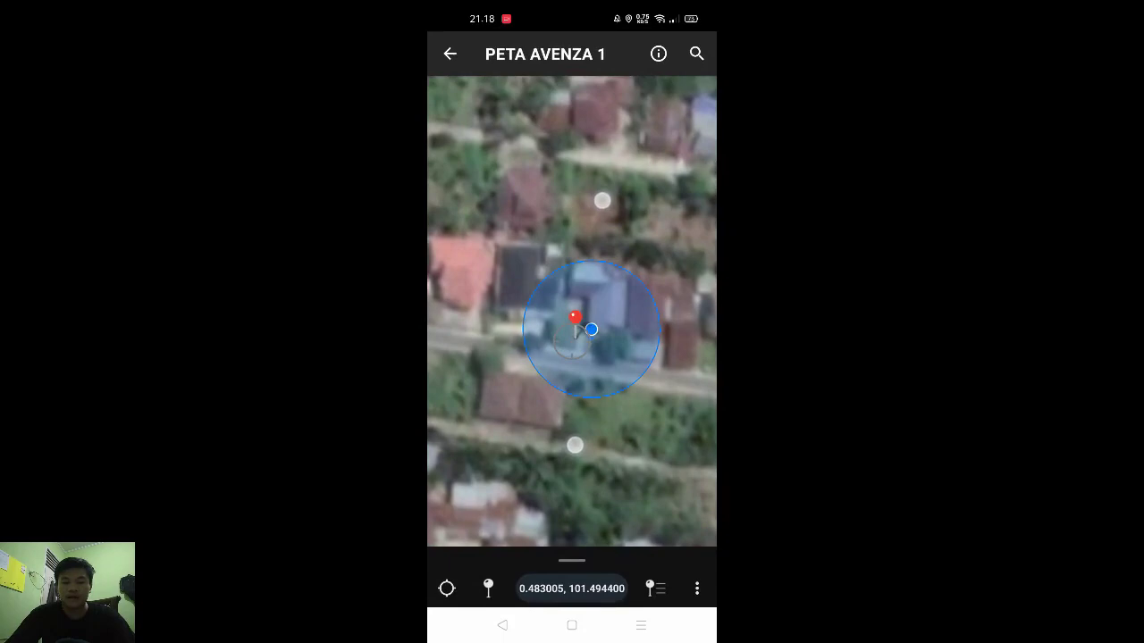
scroll(587, 323, "up", 2)
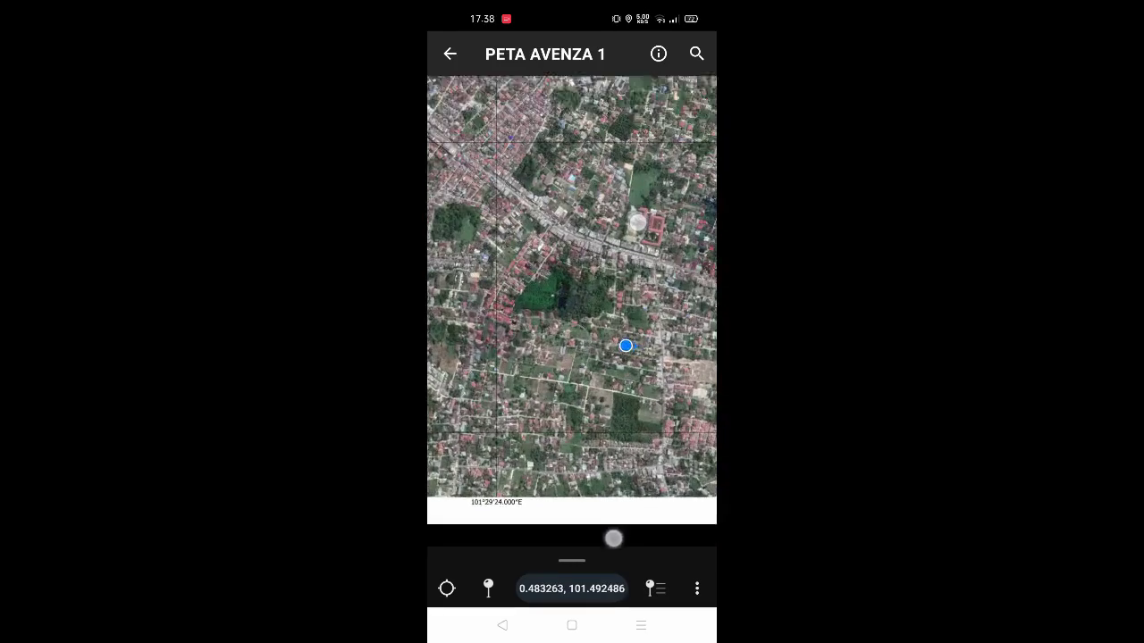
Add a placemark at the current GPS position and attach a newly taken camera photo of the location.
scroll(626, 333, "up", 3)
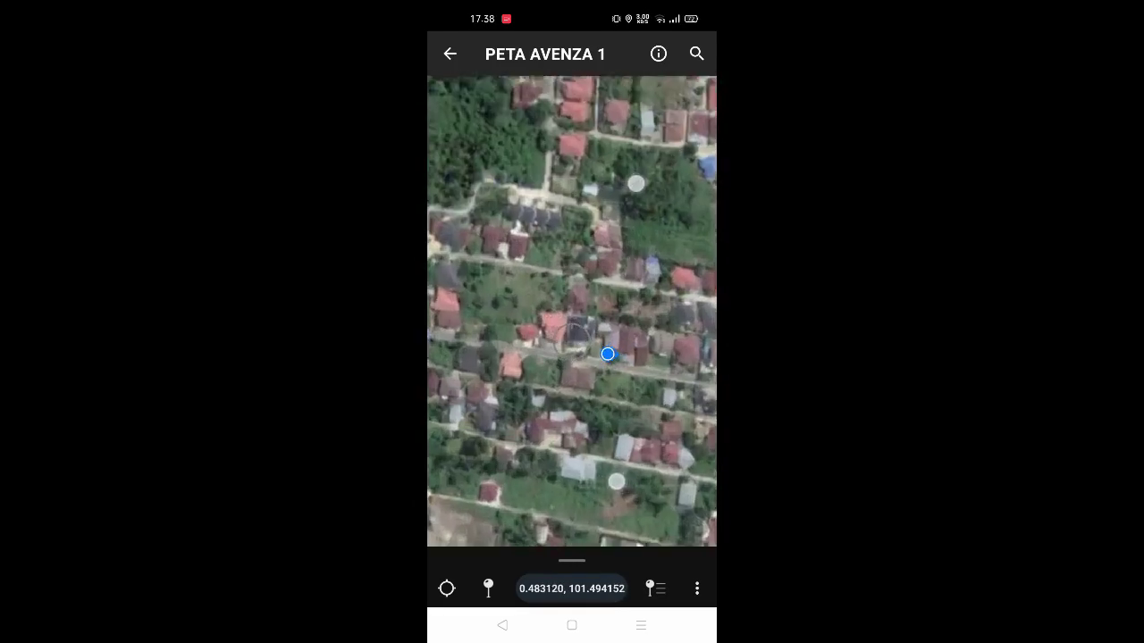
scroll(625, 332, "down", 5)
left_click(697, 589)
left_click(485, 488)
scroll(608, 357, "up", 4)
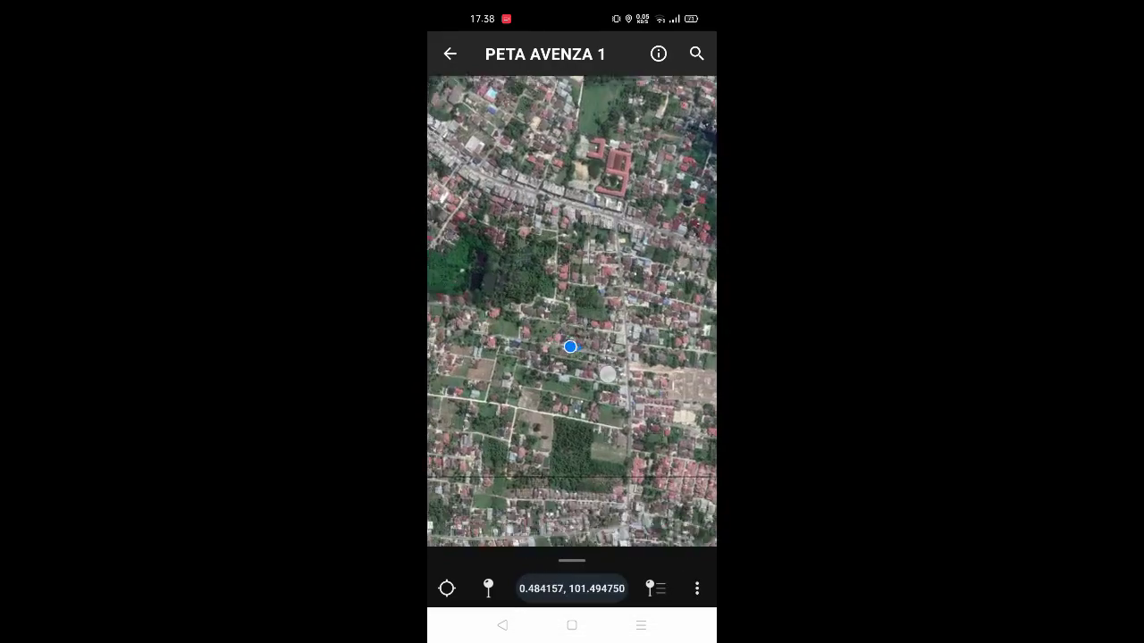
scroll(608, 373, "up", 5)
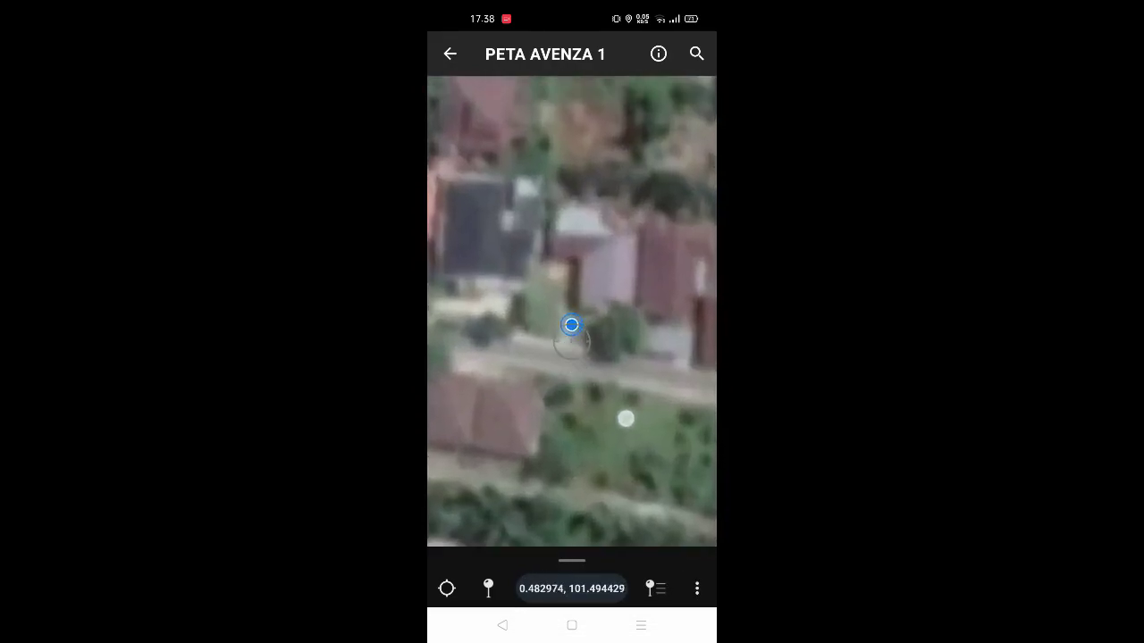
left_click_drag(626, 418, 614, 429)
left_click(488, 588)
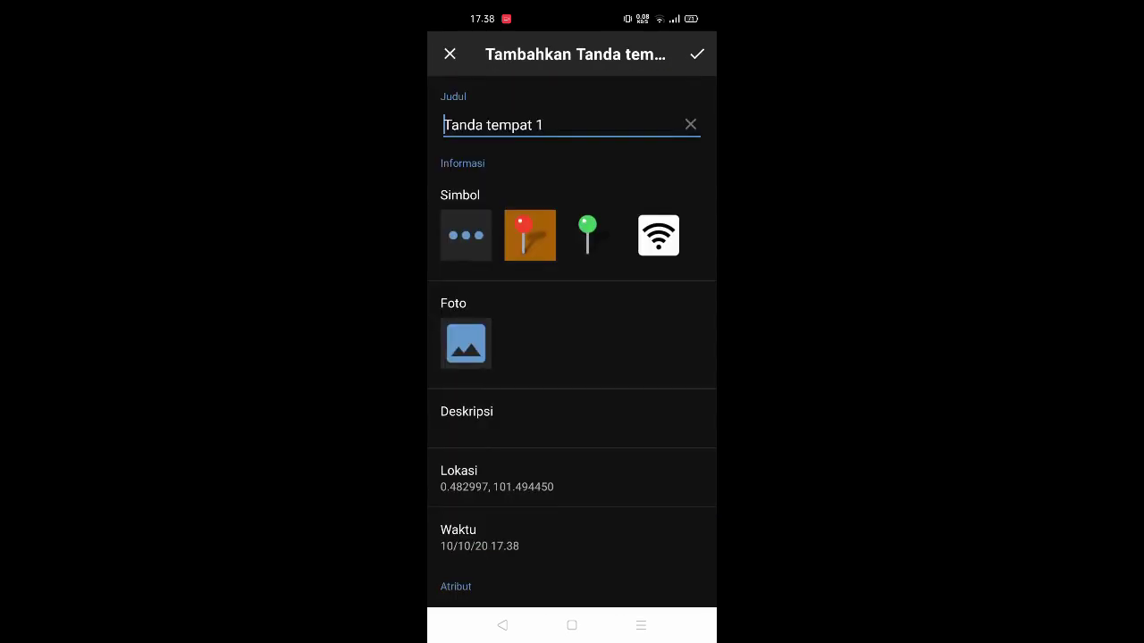
left_click(465, 342)
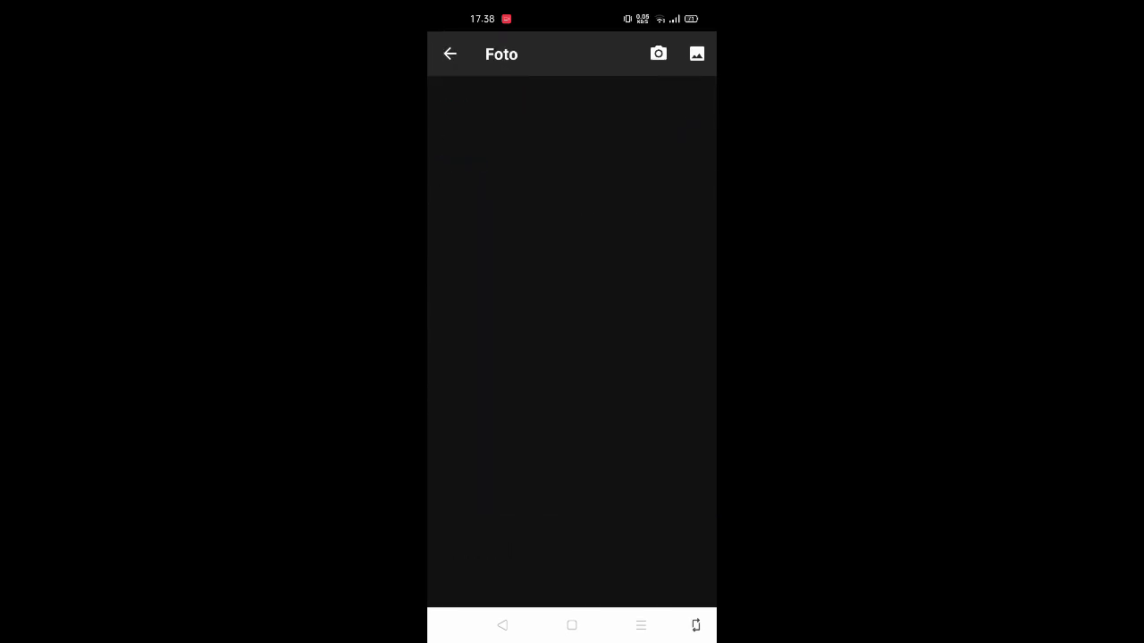
left_click(657, 54)
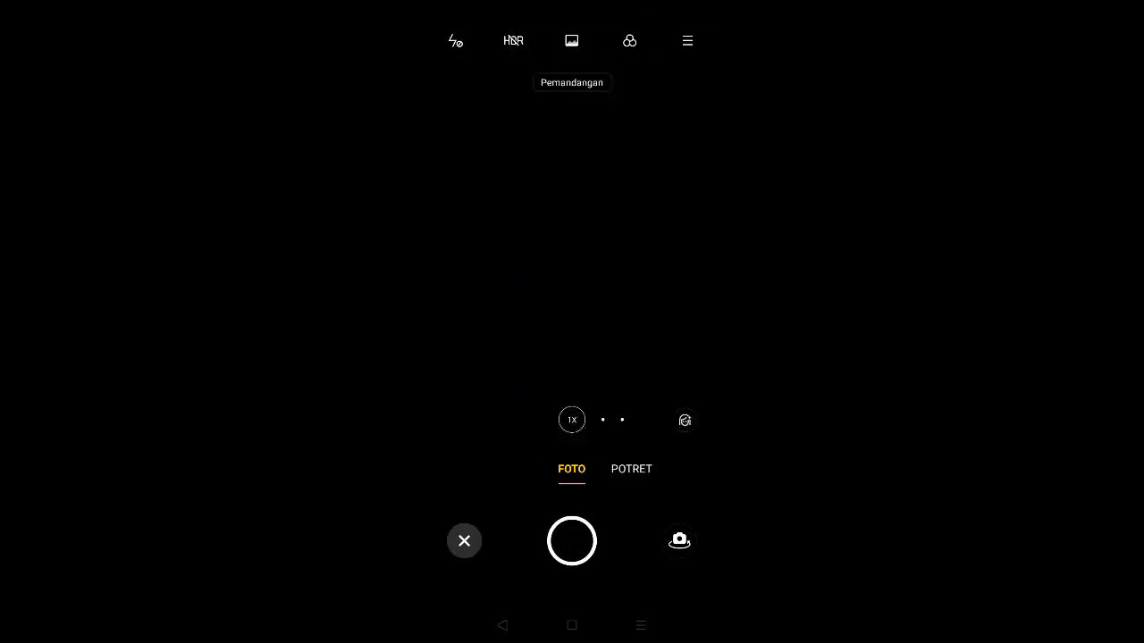
left_click(572, 541)
left_click(679, 540)
left_click(449, 56)
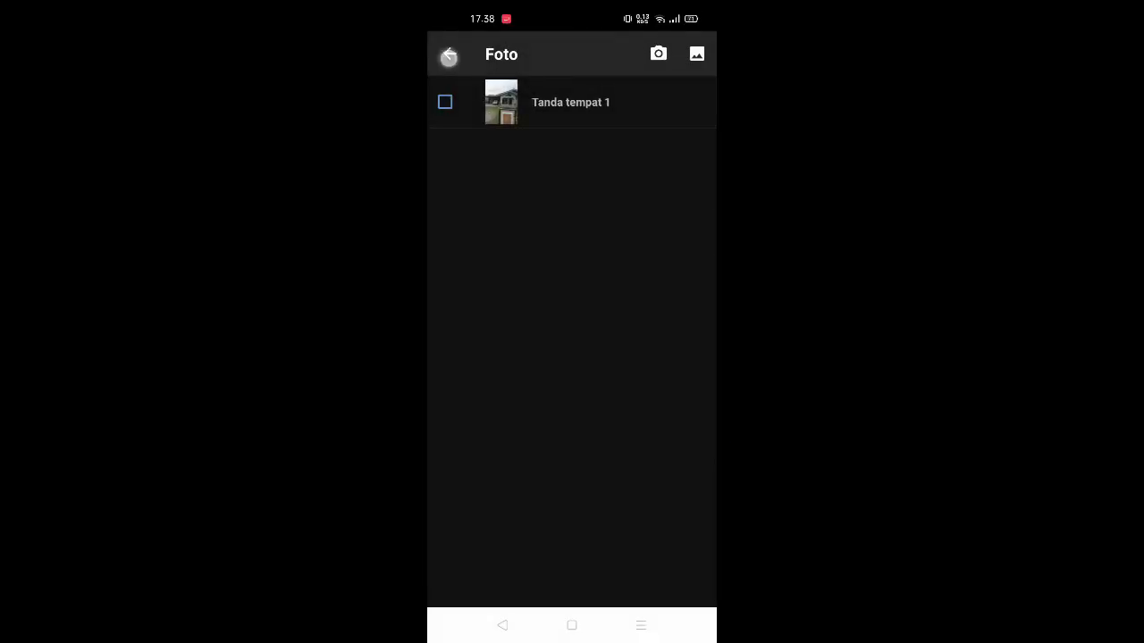
Title the placemark "titik awal" with the red pin symbol and save it to the map.
left_click(543, 125)
key("BackSpace")
key("BackSpace")
key("BackSpace")
key("BackSpace")
key("BackSpace")
key("BackSpace")
key("BackSpace")
key("BackSpace")
key("BackSpace")
key("BackSpace")
key("BackSpace")
key("BackSpace")
key("BackSpace")
key("BackSpace")
type("titi")
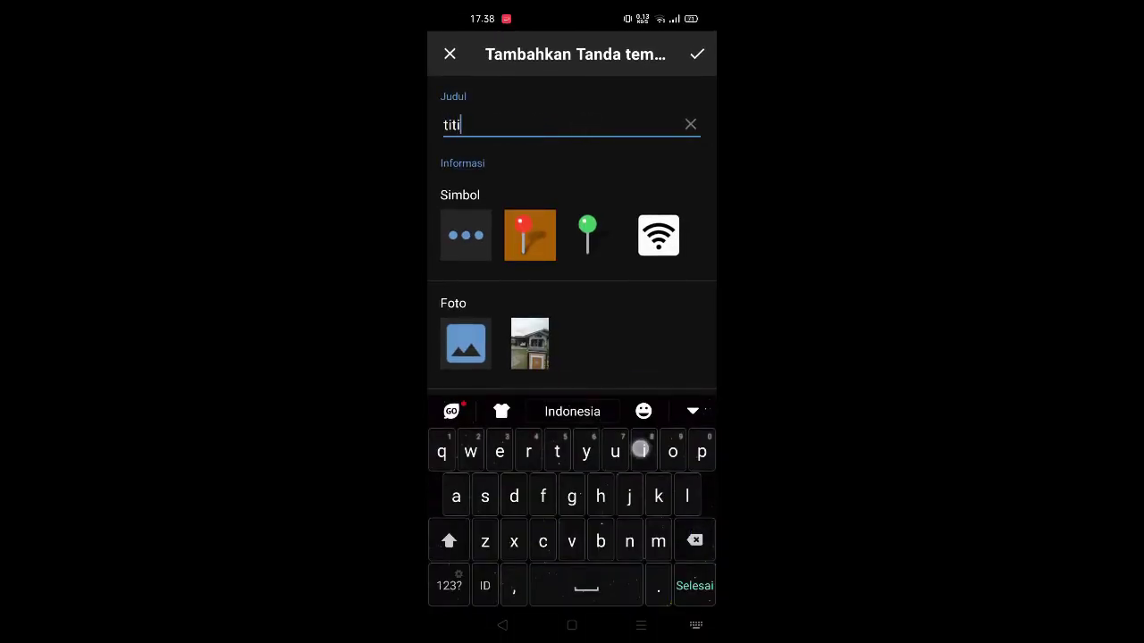
type("k awal")
left_click(697, 54)
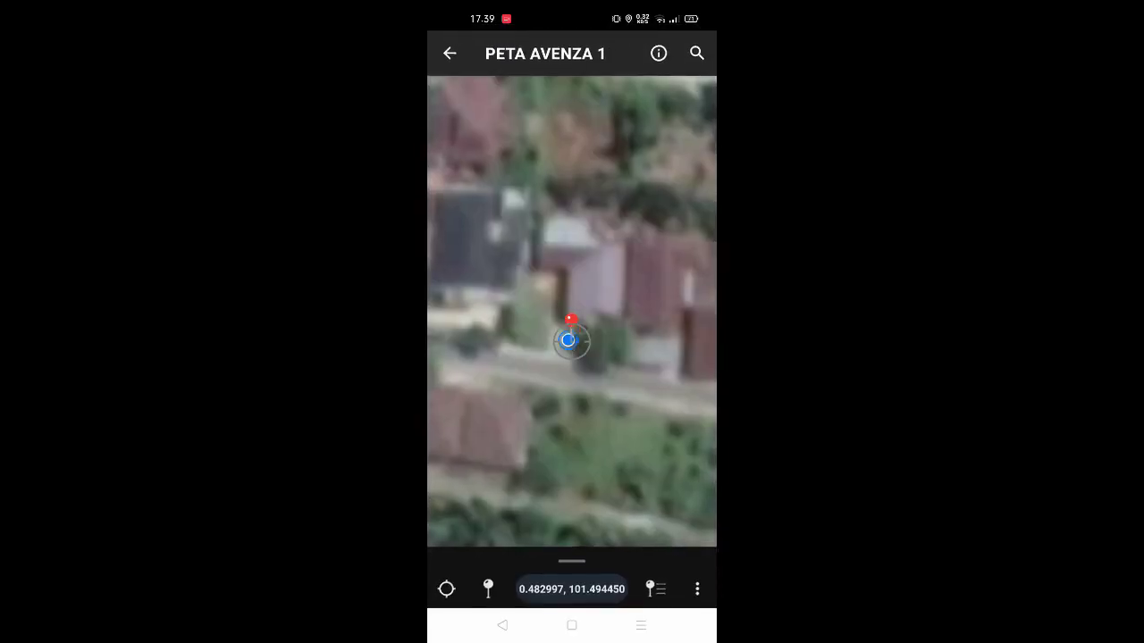
Start recording a GPS track on the map and collapse the tracking details to show the map again.
left_click(697, 589)
left_click(621, 251)
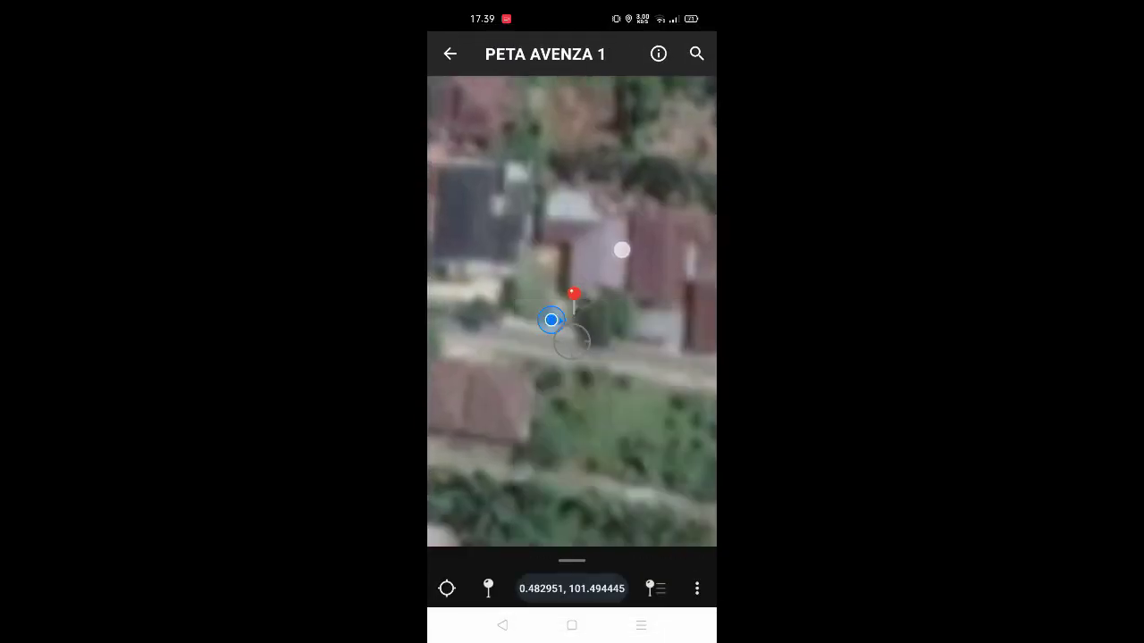
left_click_drag(641, 308, 648, 285)
left_click(697, 589)
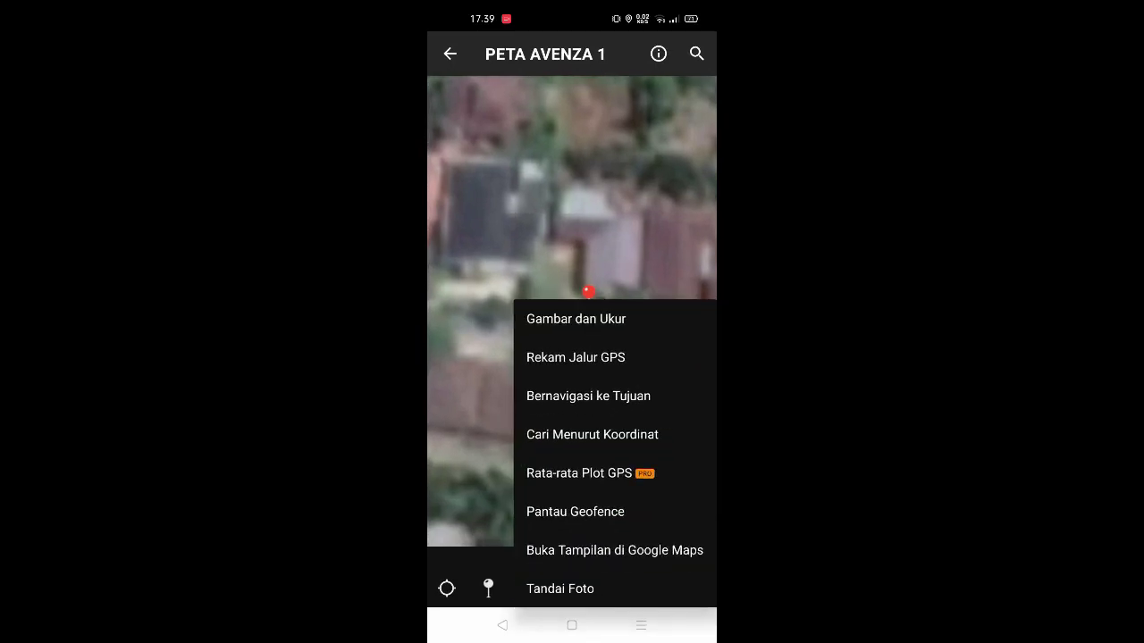
left_click(634, 357)
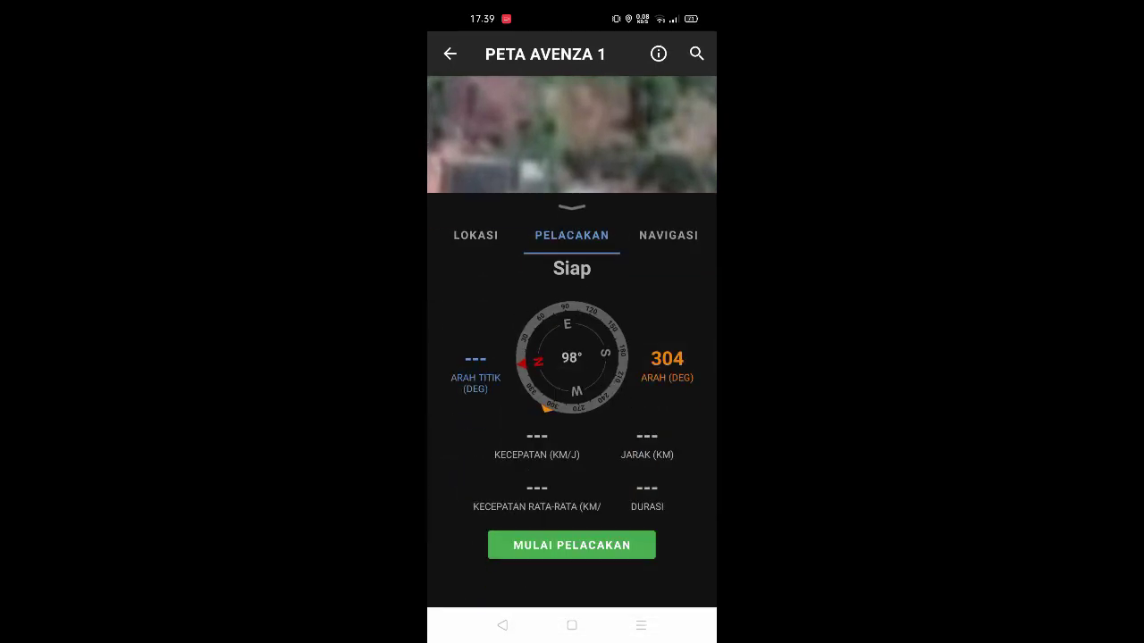
left_click(590, 545)
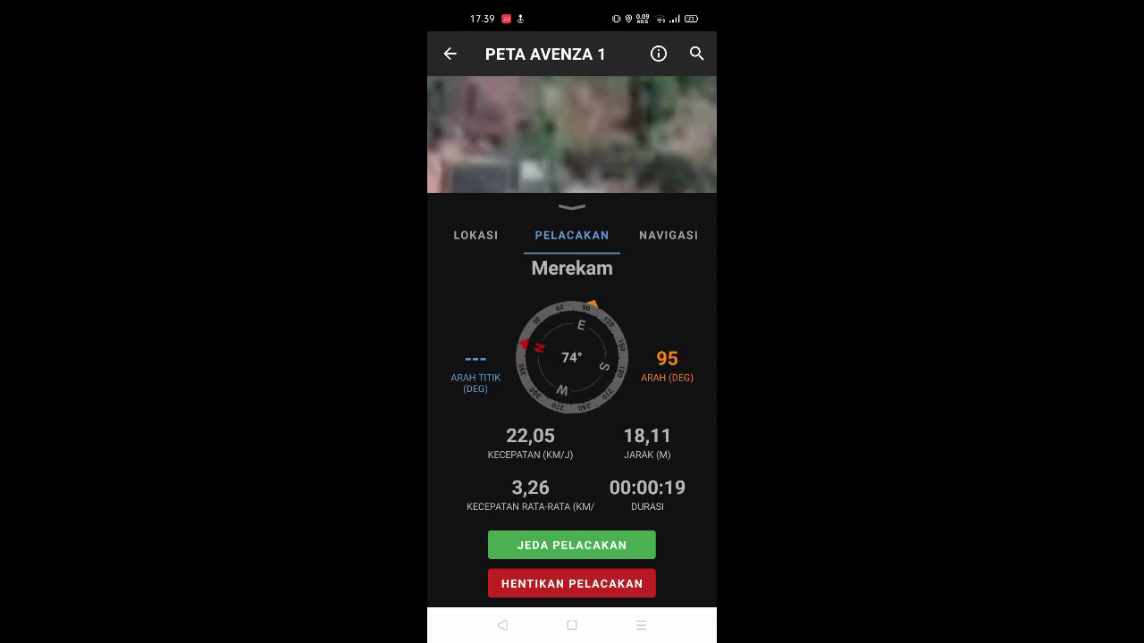
left_click(572, 207)
Add a placemark across the road from the current GPS position and attach a camera photo of the shop taken at 2X zoom.
left_click_drag(674, 336, 618, 306)
scroll(572, 268, "down", 5)
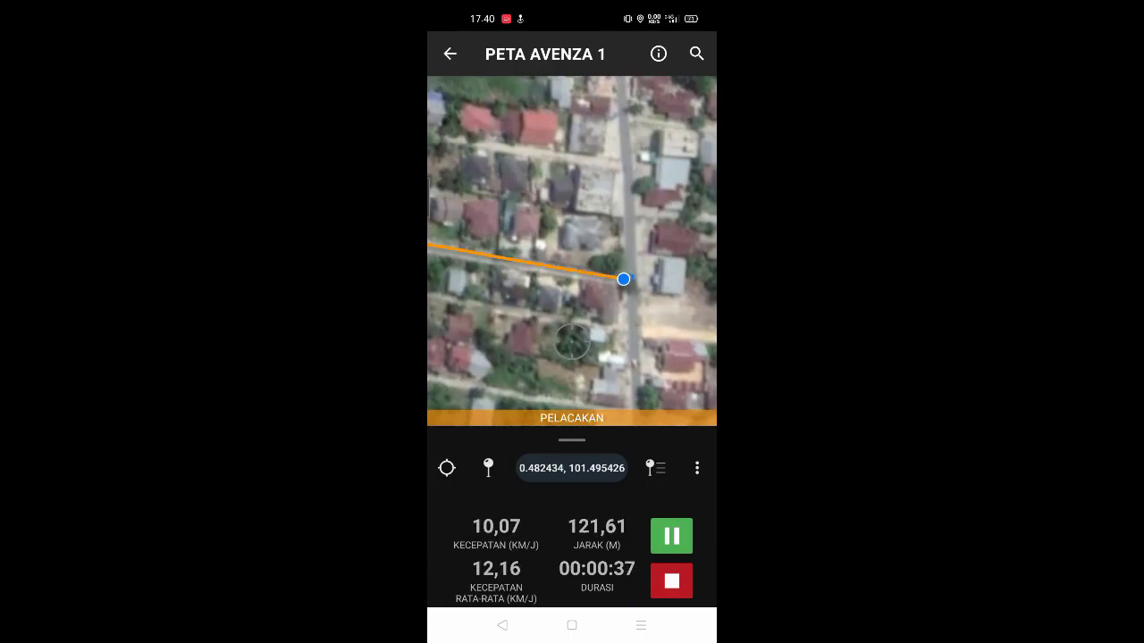
scroll(638, 286, "up", 5)
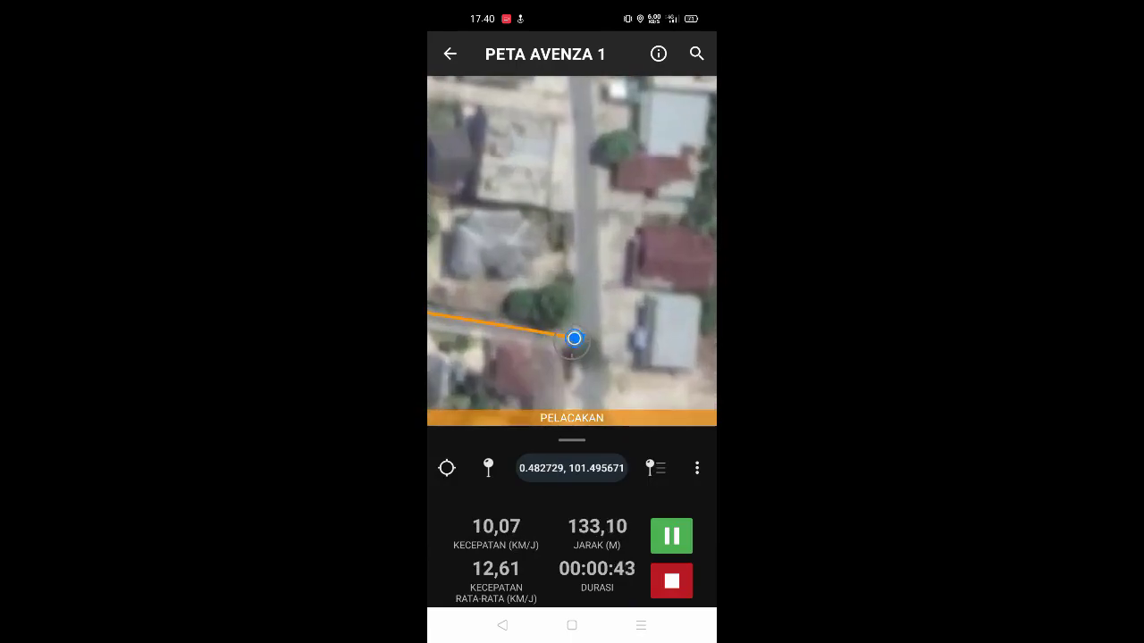
left_click(488, 468)
mouse_move(694, 323)
left_mouse_down()
mouse_move(639, 322)
mouse_move(636, 309)
left_mouse_up()
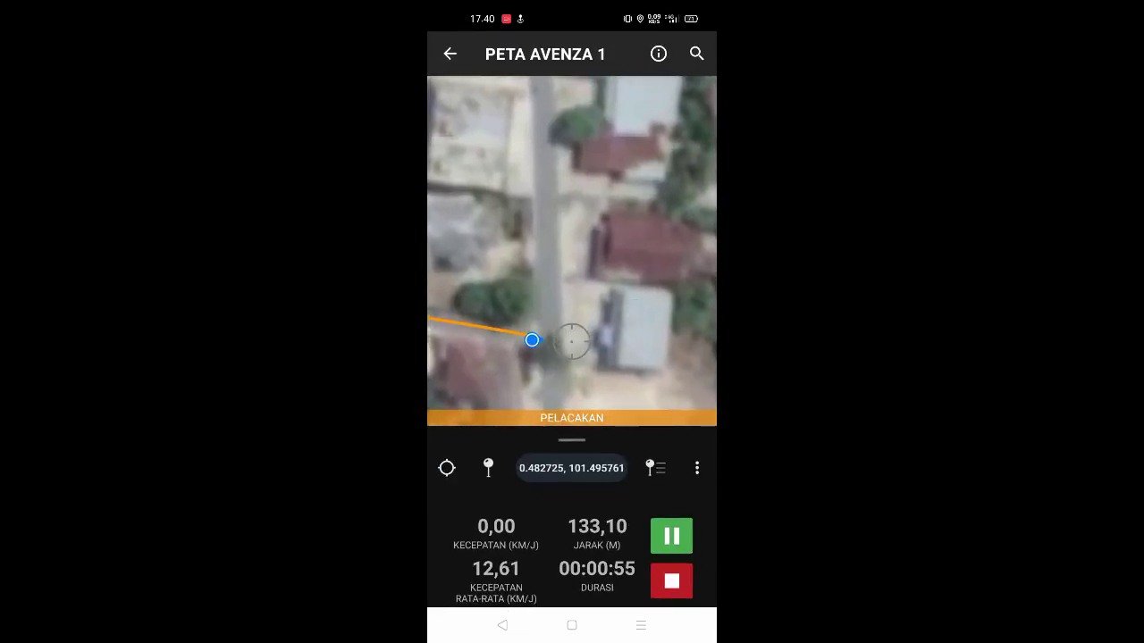
left_click(488, 468)
left_click(464, 339)
left_click(659, 54)
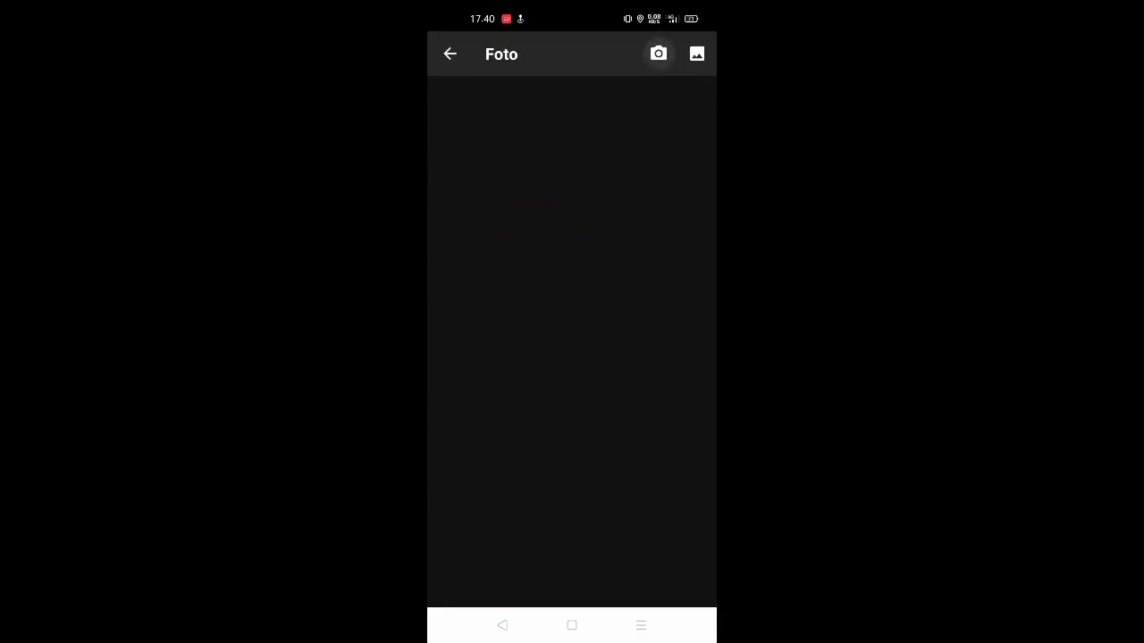
scroll(582, 268, "up", 3)
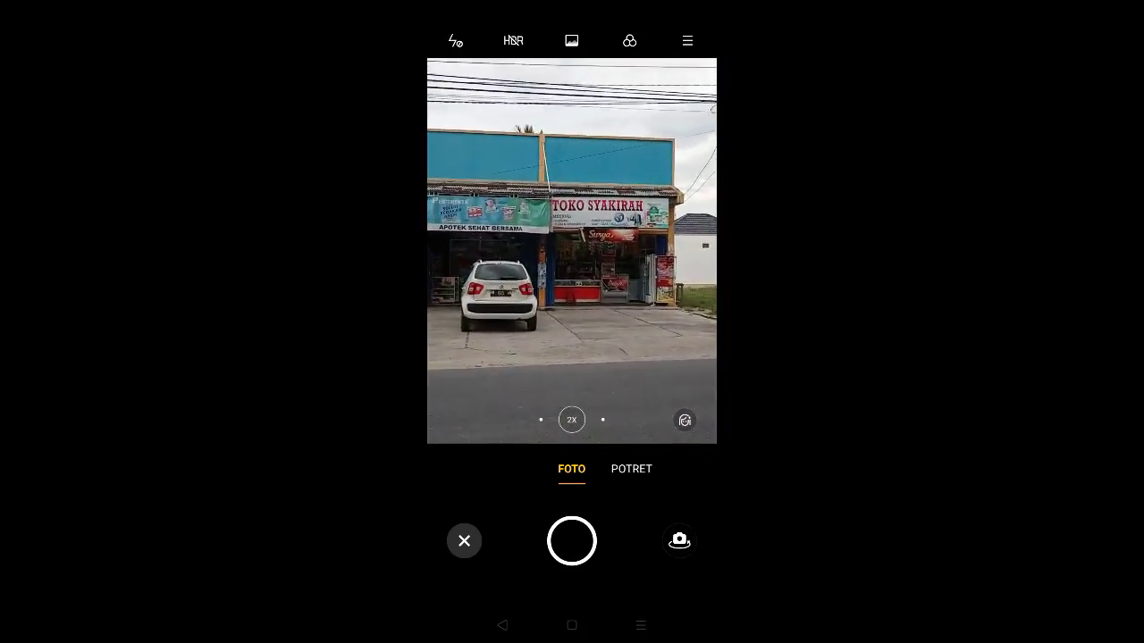
left_click(572, 541)
left_click(679, 541)
left_click(450, 53)
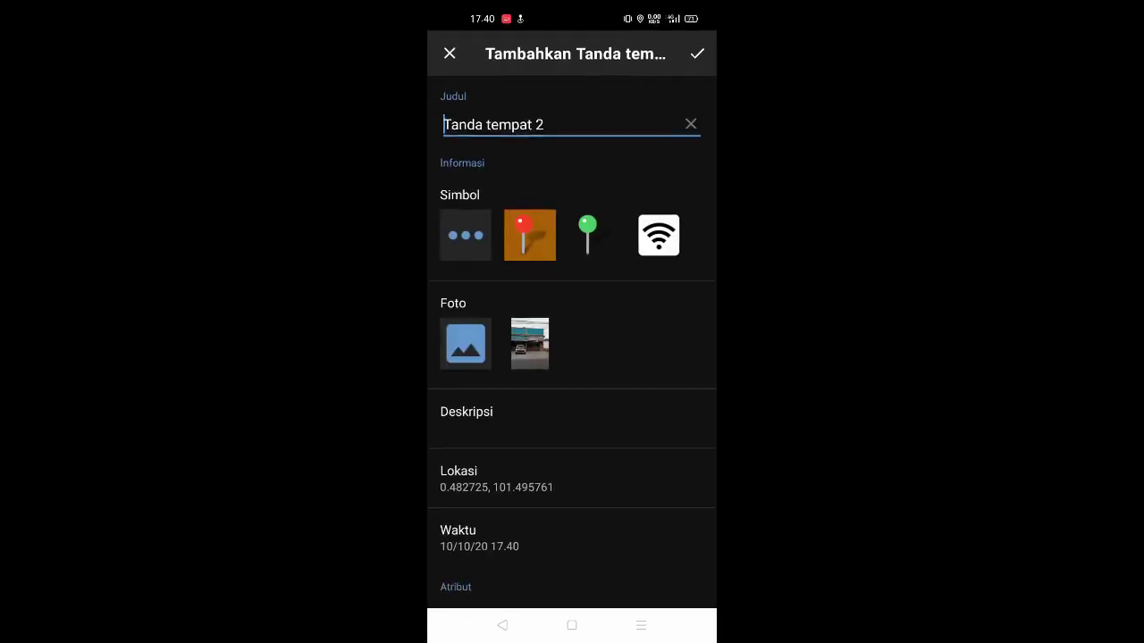
Title the shop placemark "toko syakirah", give it the green pin symbol and save it.
left_click(543, 125)
key("BackSpace")
key("BackSpace")
key("BackSpace")
key("BackSpace")
key("BackSpace")
key("BackSpace")
key("BackSpace")
key("BackSpace")
key("BackSpace")
key("BackSpace")
key("BackSpace")
key("BackSpace")
key("BackSpace")
key("BackSpace")
type("toko")
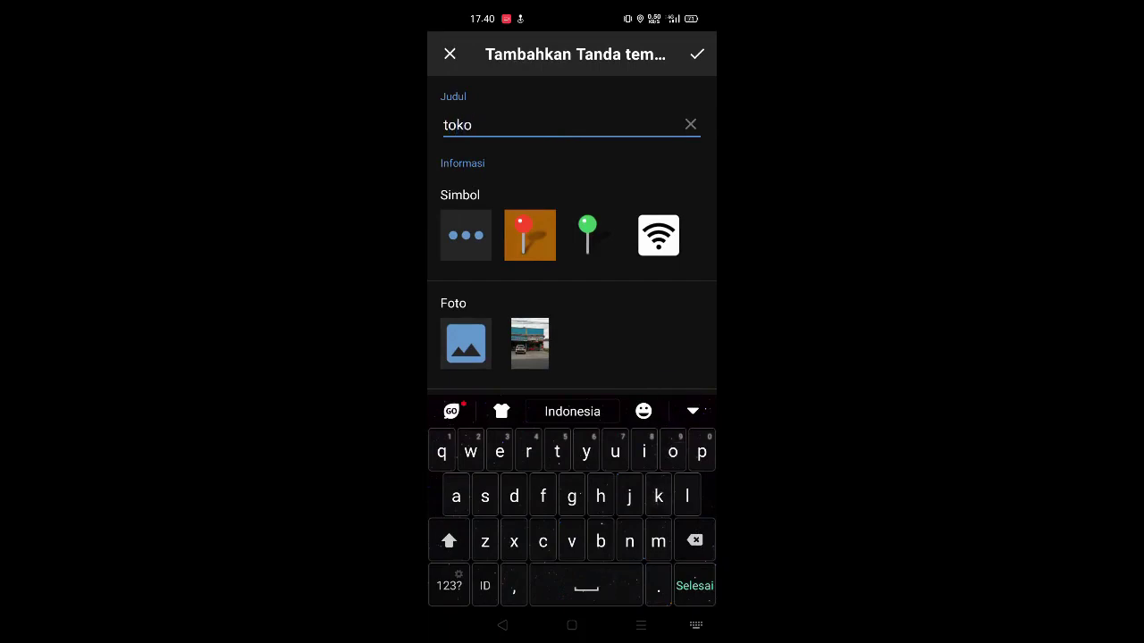
type(" syakirah")
left_click(588, 235)
left_click(697, 54)
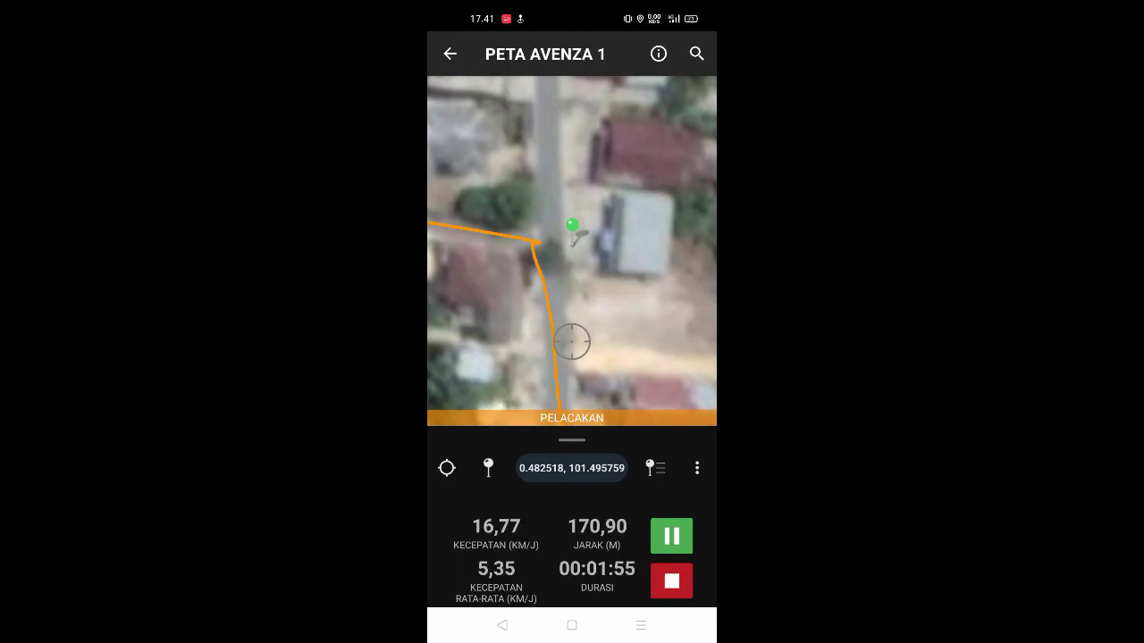
Follow the recorded track south and add a placemark with a newly taken camera photo of the next shop.
scroll(572, 251, "down", 5)
left_click_drag(572, 304, 572, 213)
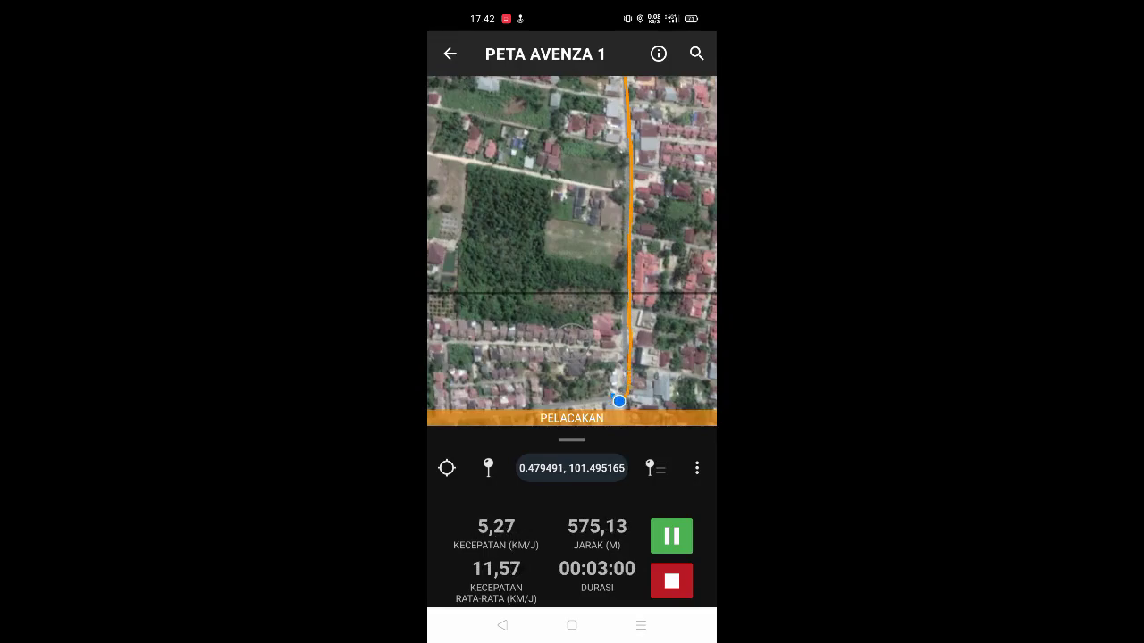
scroll(572, 251, "up", 5)
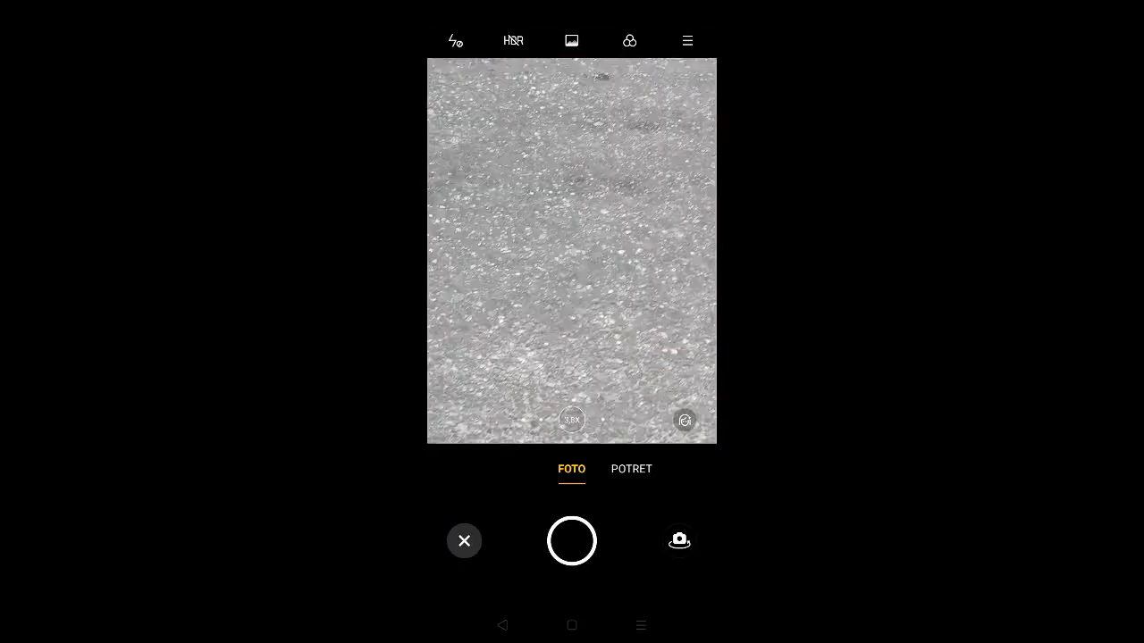
left_click(572, 541)
left_click(679, 541)
left_click(449, 53)
Title the new placemark "toko oliv plastik" with the red pin symbol and save it.
left_click(690, 124)
type("toko oliv")
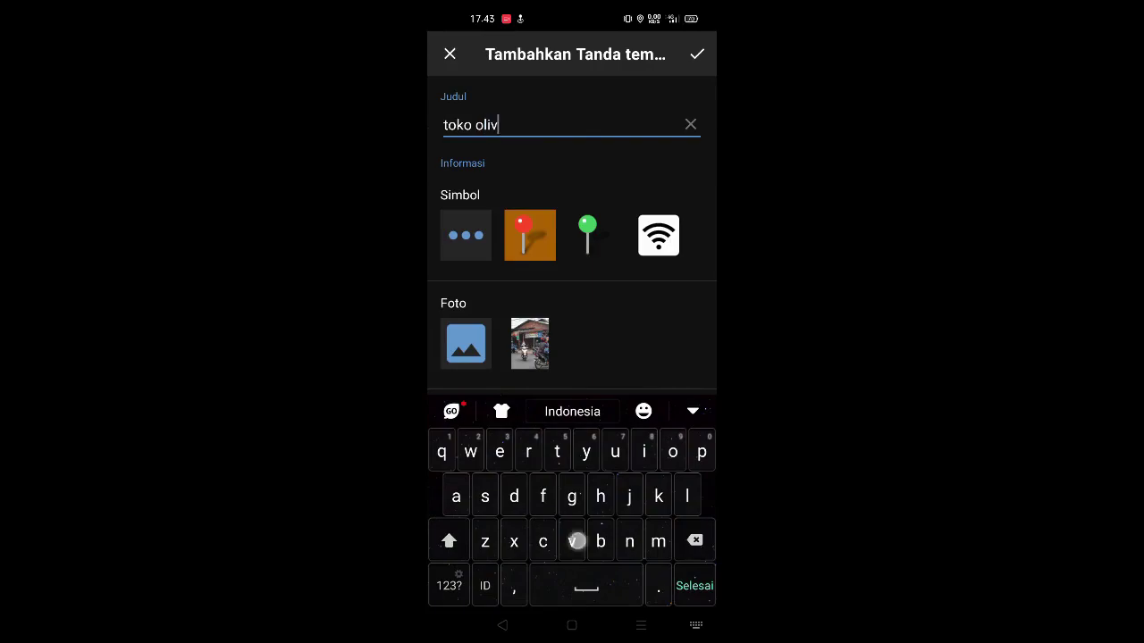
type(" plastik")
left_click(697, 54)
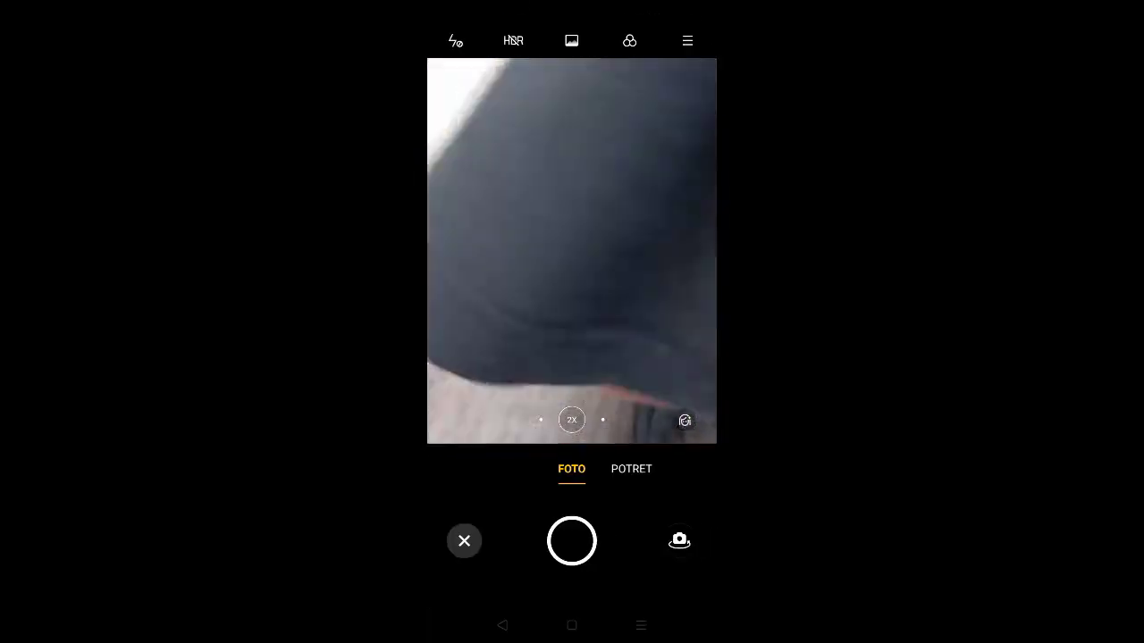
Take a camera photo at 2X zoom and attach it to the next placemark along the track.
left_click(572, 541)
left_click(679, 542)
left_click(450, 54)
Title this placemark "peras santa" with the red pin symbol and save it to the map.
left_click(559, 124)
key("BackSpace")
key("BackSpace")
key("BackSpace")
key("BackSpace")
key("BackSpace")
key("BackSpace")
key("BackSpace")
key("BackSpace")
key("BackSpace")
key("BackSpace")
key("BackSpace")
key("BackSpace")
key("BackSpace")
key("BackSpace")
type("peras santa")
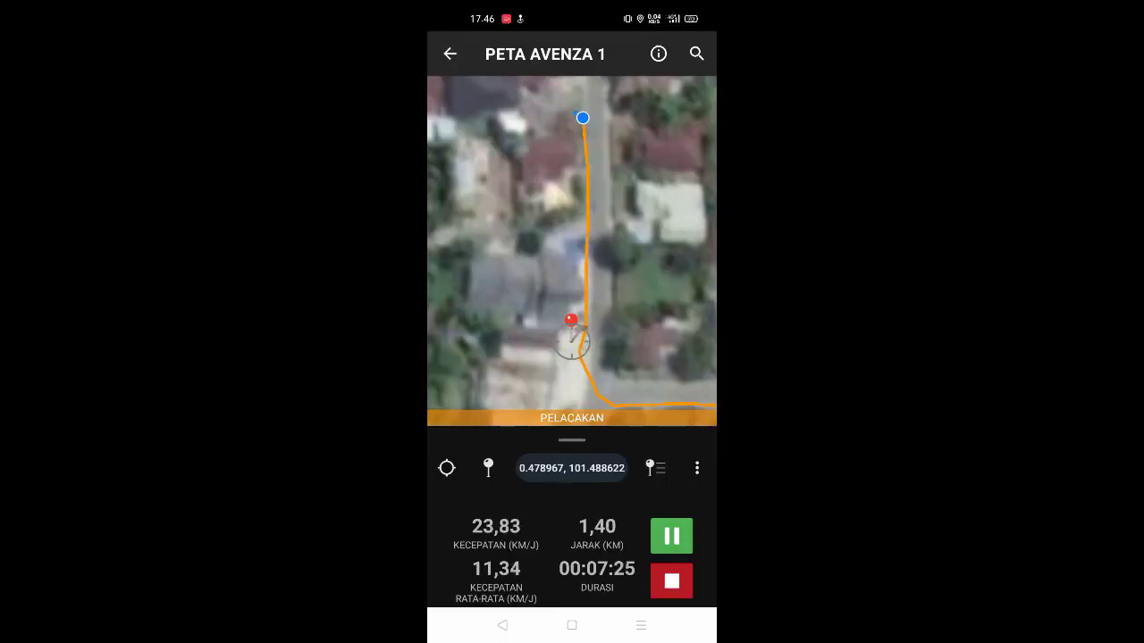
Add a placemark at the current end of the recorded track and attach a camera photo of the villa entrance wall.
scroll(572, 250, "down", 10)
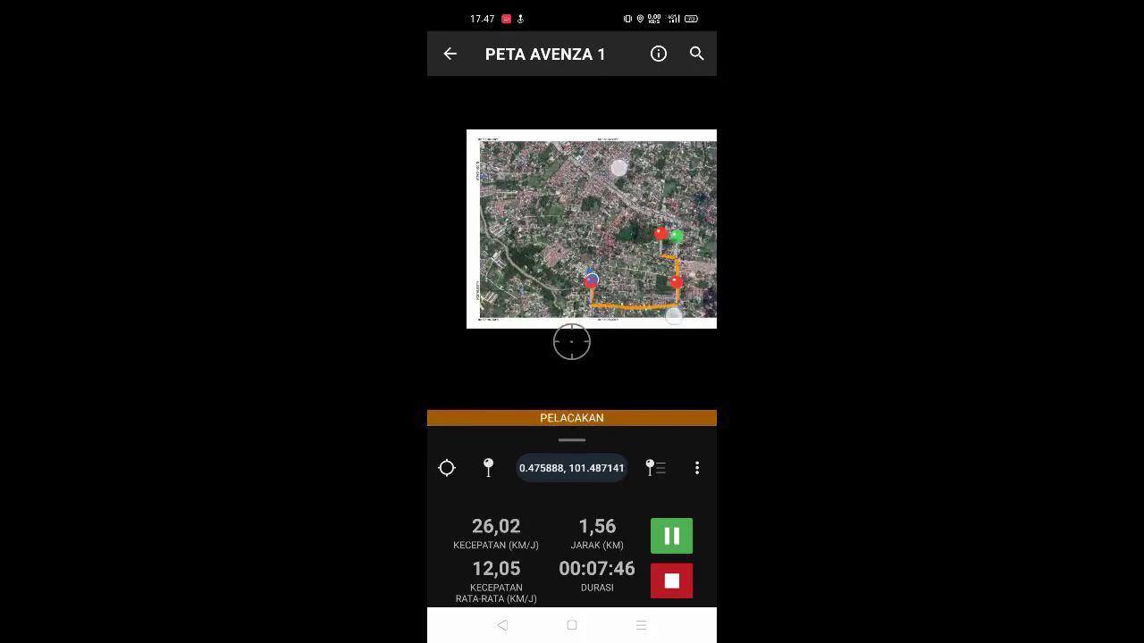
scroll(572, 250, "up", 5)
left_click_drag(592, 293, 547, 342)
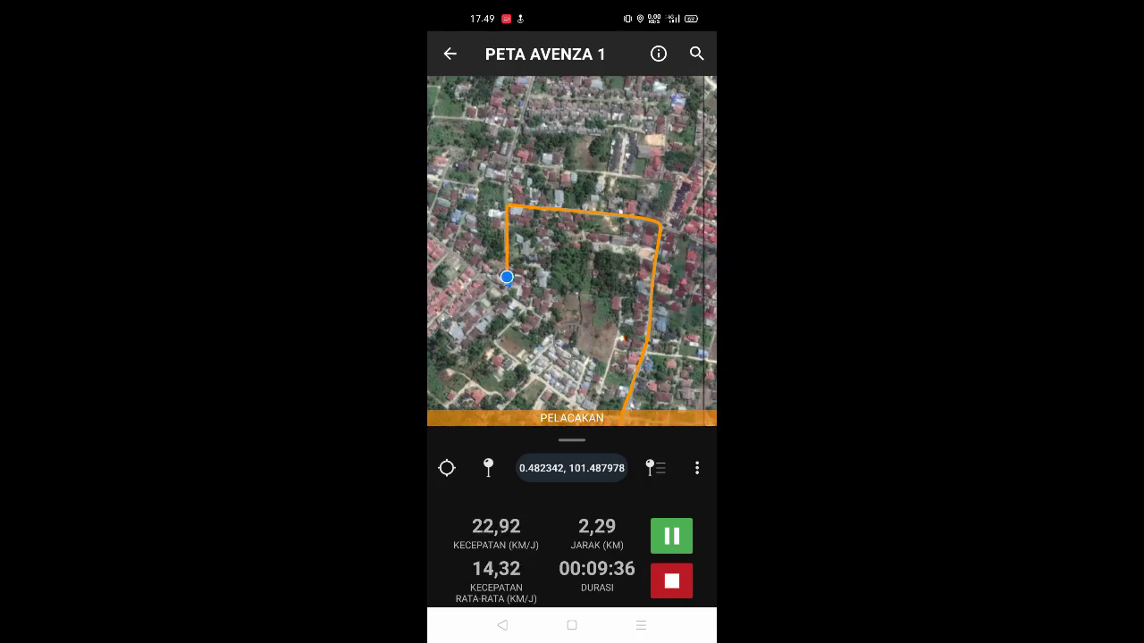
scroll(619, 328, "up", 5)
left_click(488, 468)
left_click(658, 52)
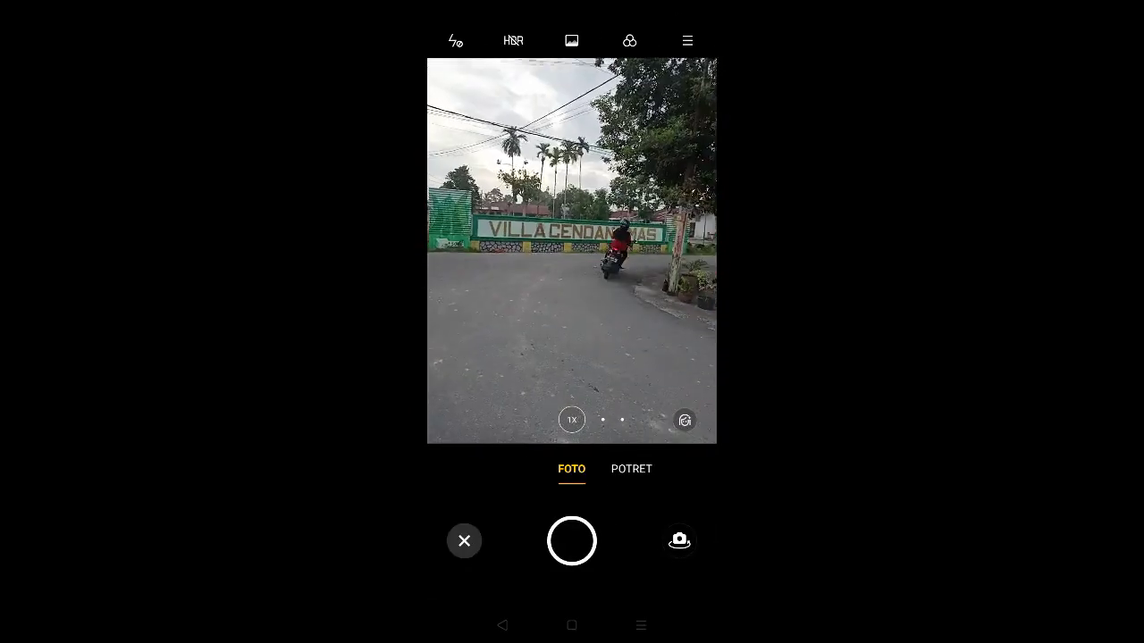
left_click(572, 541)
left_click(450, 54)
Title the placemark "villa cendana emas", give it the green pin symbol and save it.
left_click(554, 125)
left_click(691, 124)
type("cen")
left_click(691, 125)
type("villa cendana em")
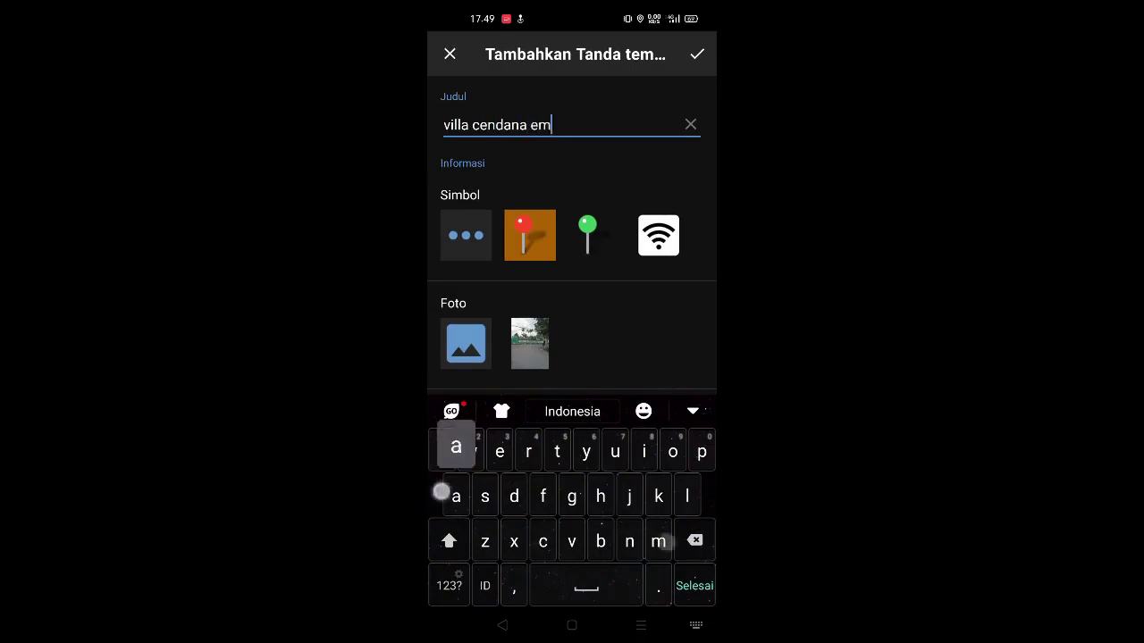
type("as")
left_click(697, 54)
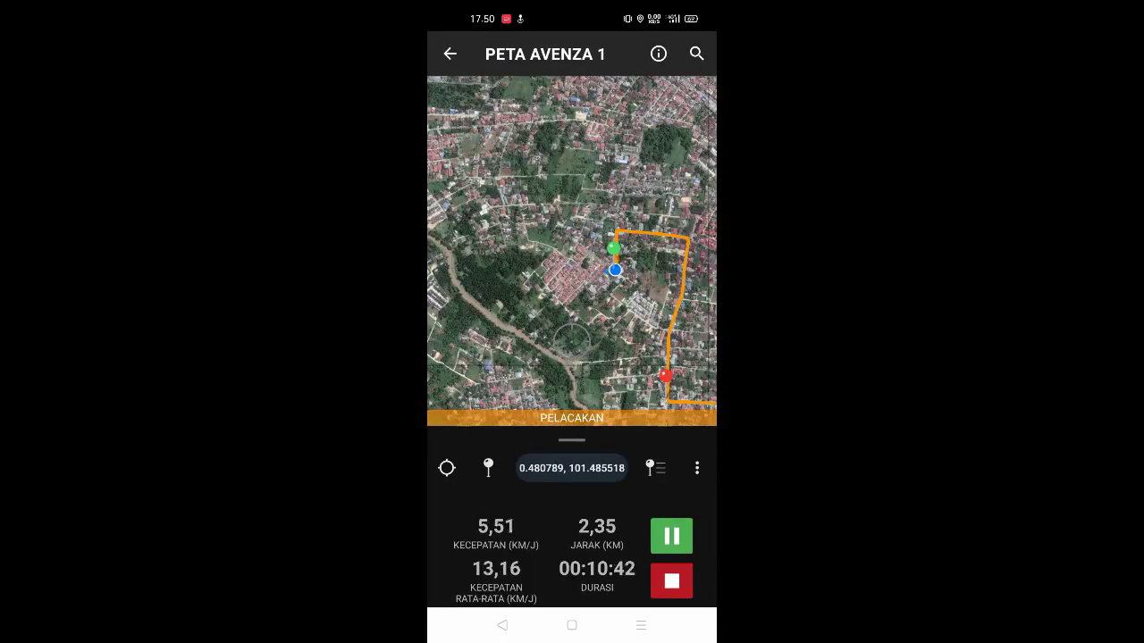
Add a placemark near the mosque at the current end of the recorded track and attach a camera photo.
scroll(577, 242, "up", 5)
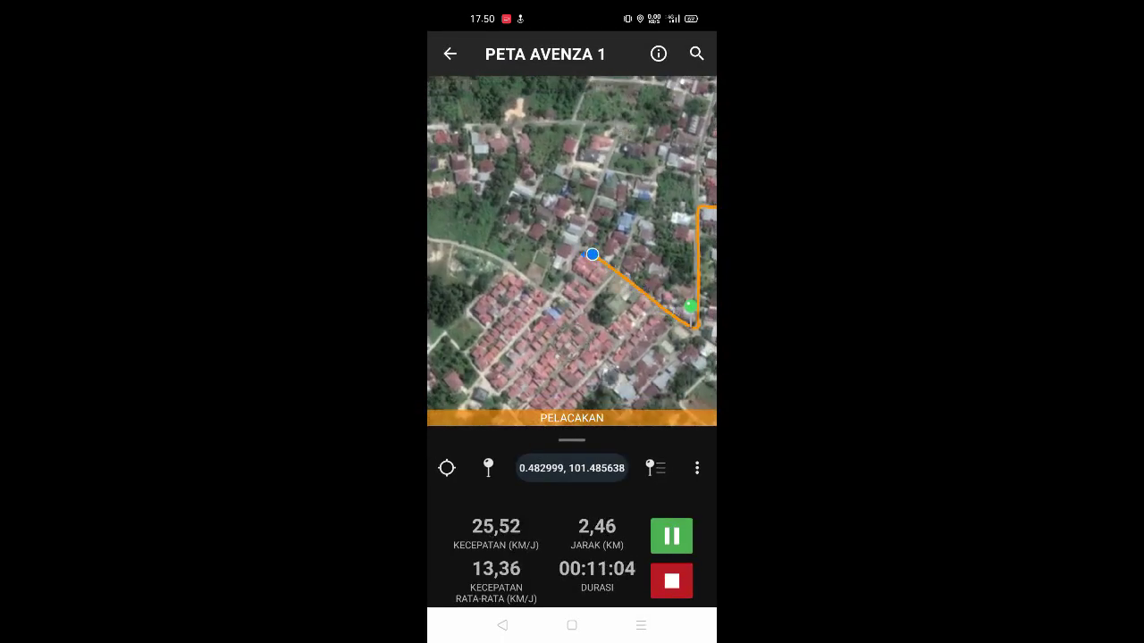
scroll(572, 241, "down", 5)
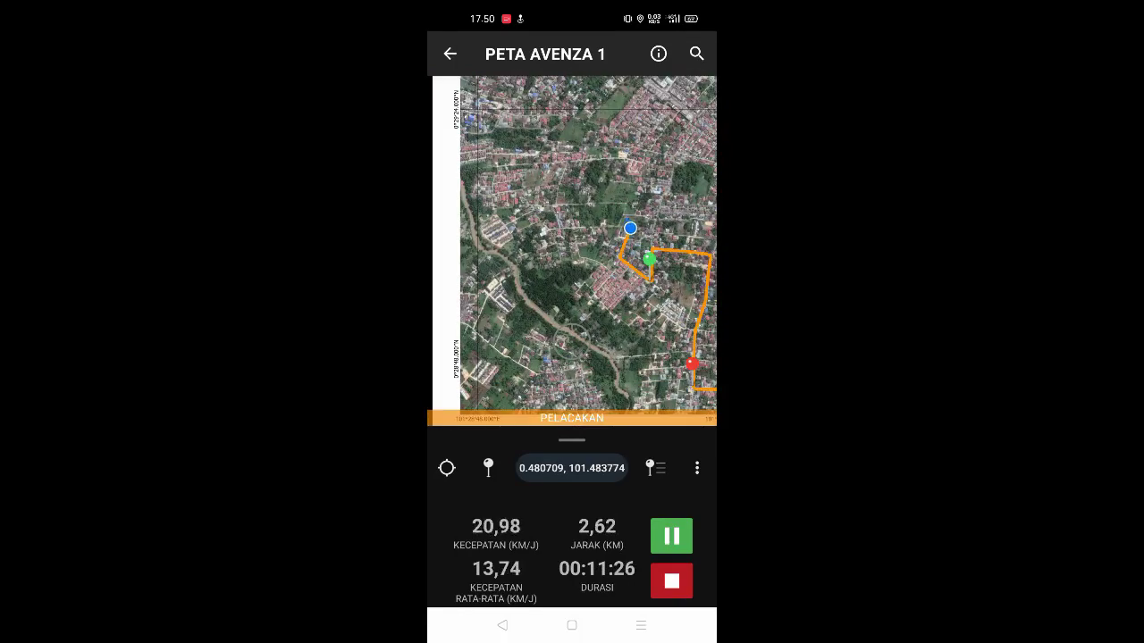
scroll(626, 232, "up", 3)
left_click_drag(536, 268, 588, 313)
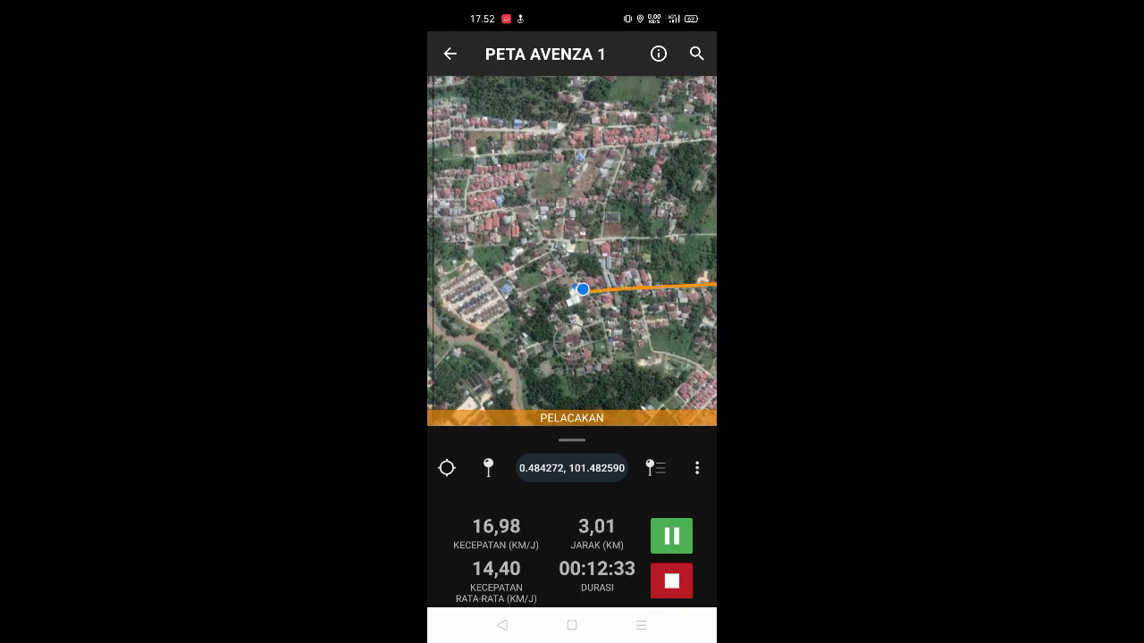
scroll(547, 250, "up", 5)
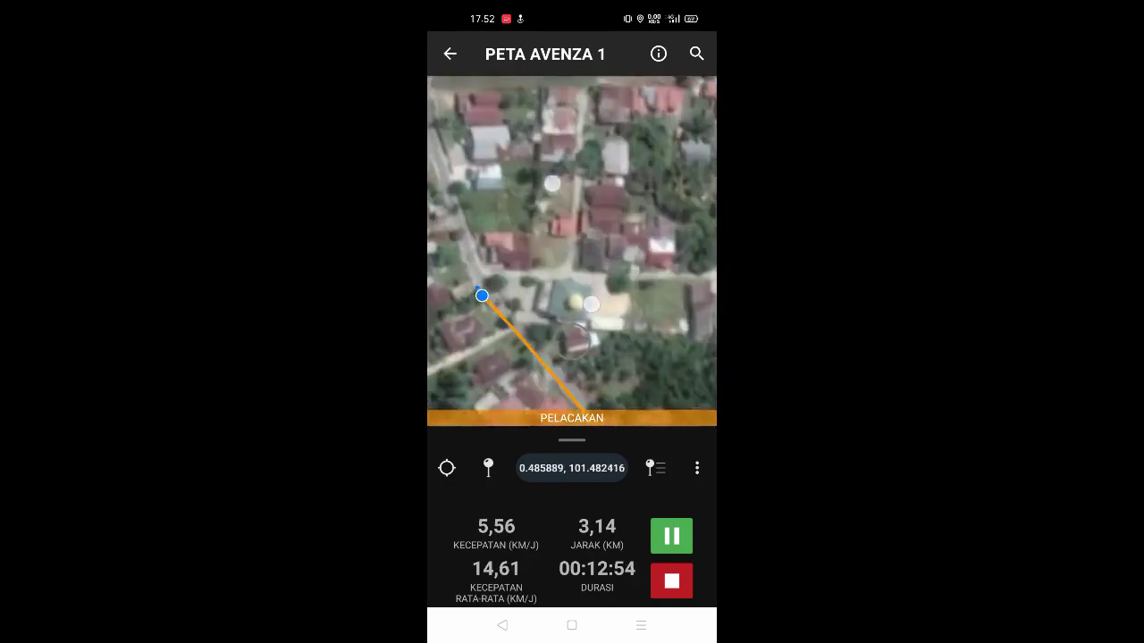
left_click_drag(480, 296, 572, 321)
left_click(488, 468)
left_click(466, 344)
left_click(572, 540)
Title the placemark "masjid darrunnur" with the red pin symbol and save it to the map.
left_click(593, 120)
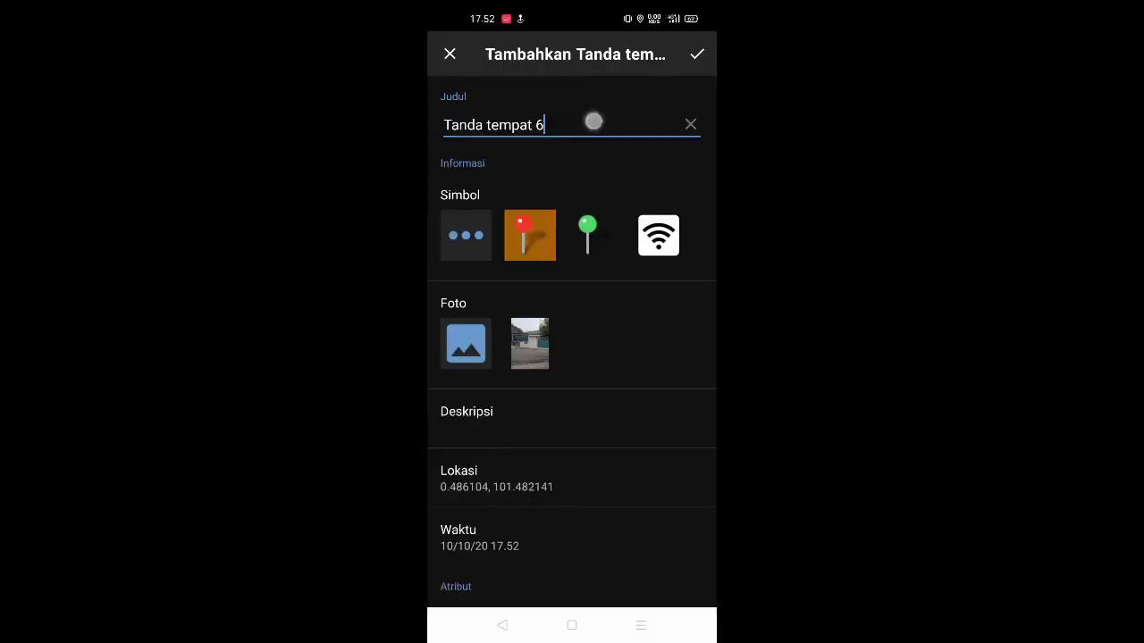
type("masjid darrussalam")
left_click(697, 53)
scroll(607, 189, "down", 5)
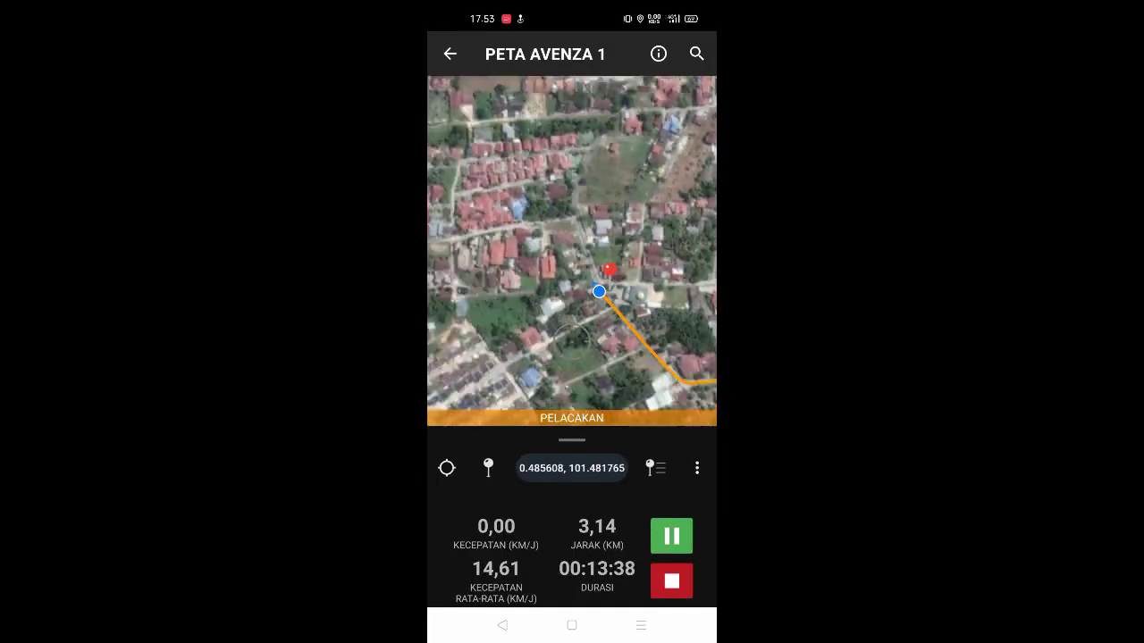
Add another placemark beside the road at the track's current end and attach a camera photo to it.
scroll(626, 221, "up", 2)
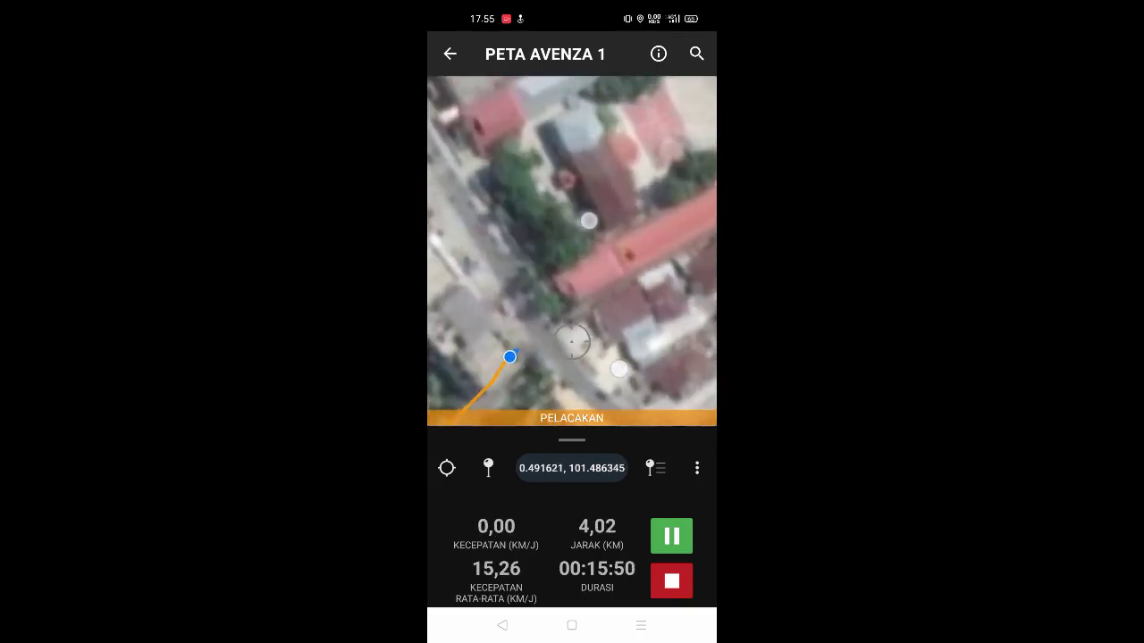
left_click(488, 468)
left_click(659, 54)
left_click(572, 540)
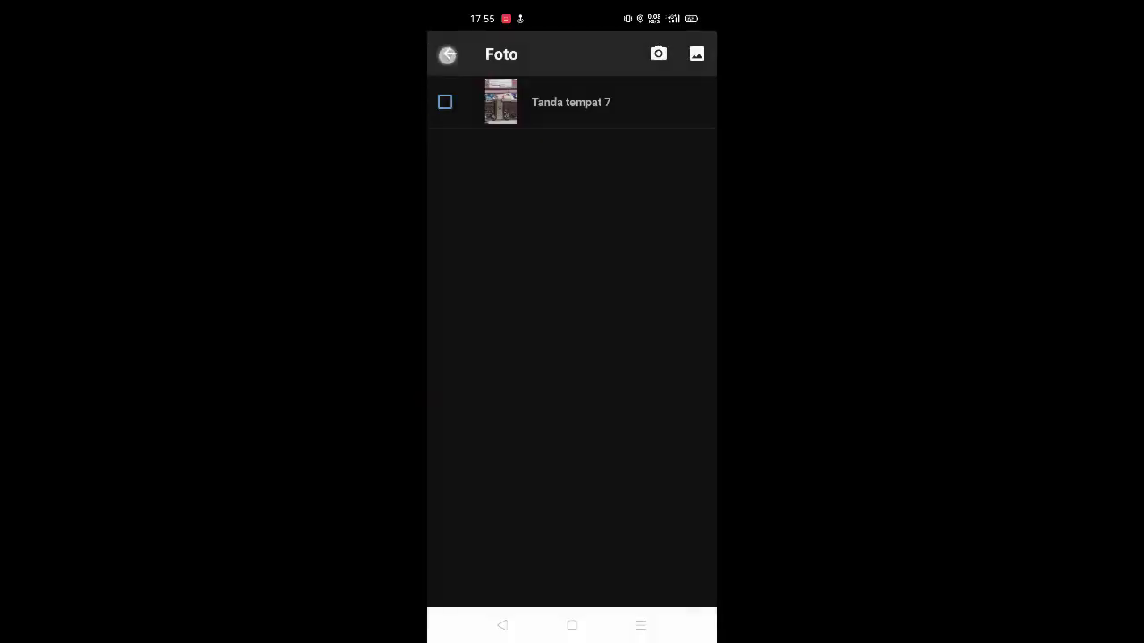
left_click(448, 54)
Title the placemark "toko batubara", keep the red pin symbol and save it.
type("toko batubara")
left_click(697, 51)
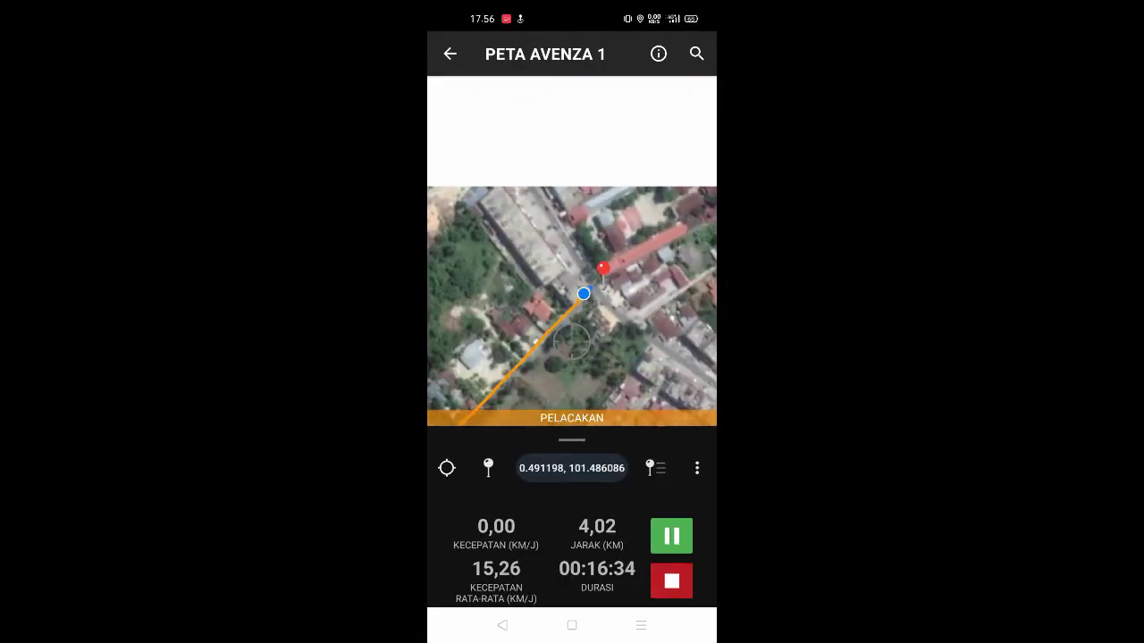
scroll(571, 252, "down", 3)
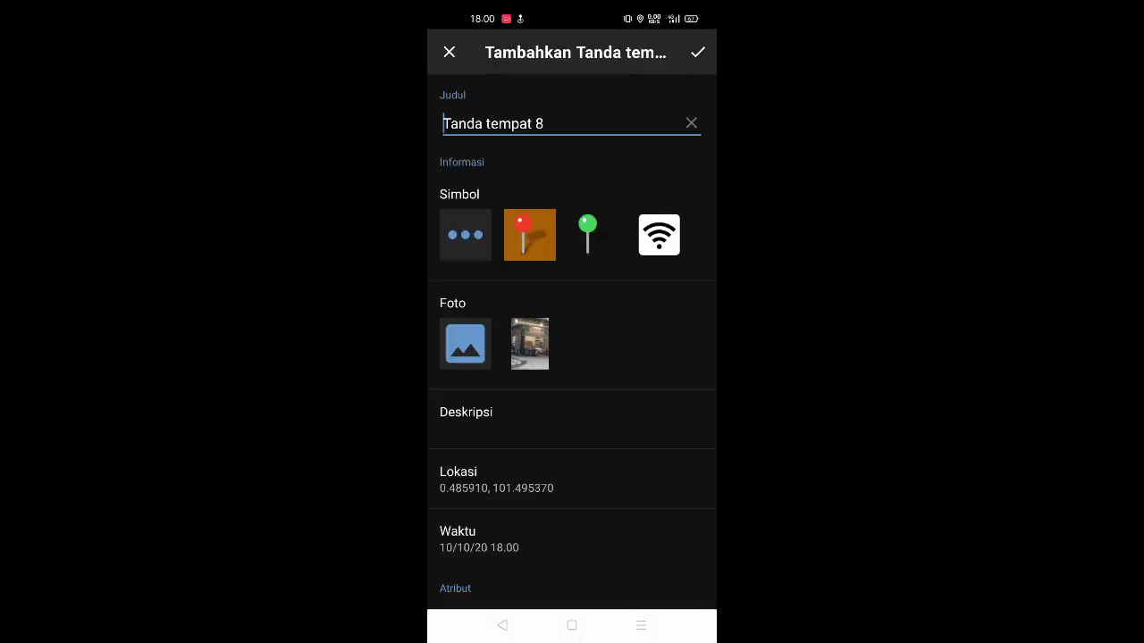
Replace the default title of the new photo placemark with "hadi jaya" and save it to the map.
left_click(689, 123)
type("hadi jaya")
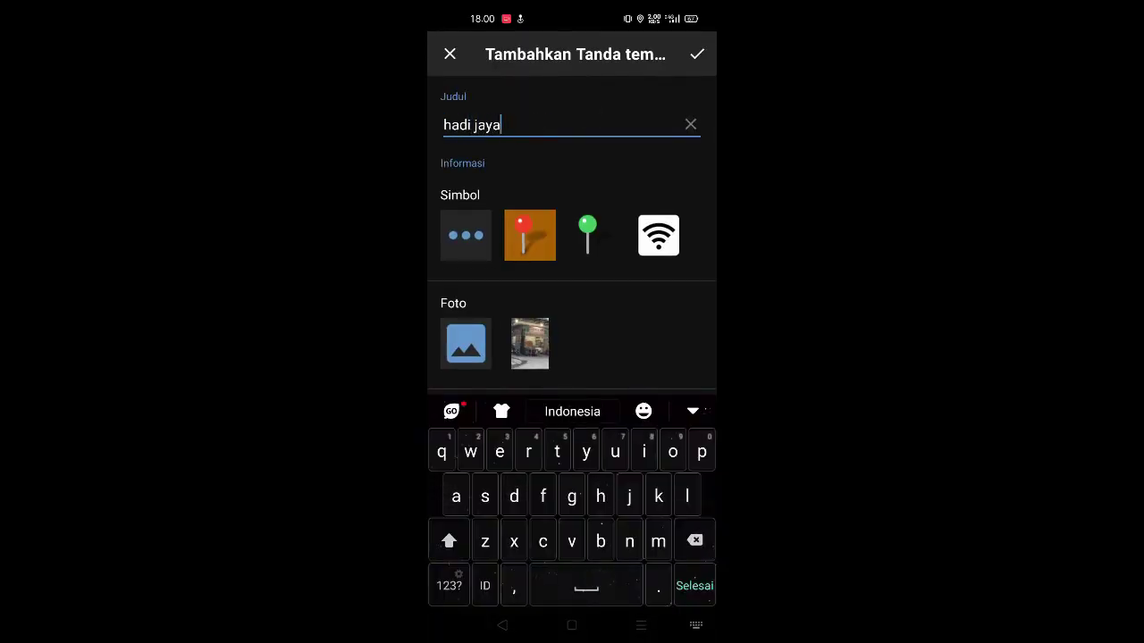
left_click(697, 51)
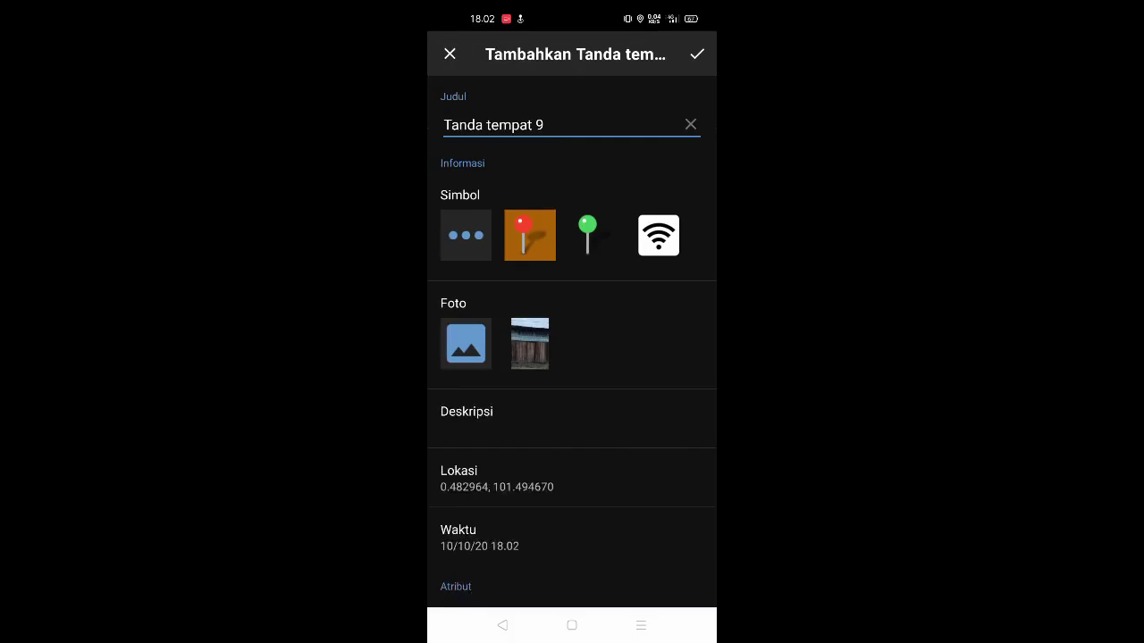
Title the next photo placemark "perabot karya muda" and save it with the red pin symbol.
left_click(509, 125)
type("perabot karya mudah")
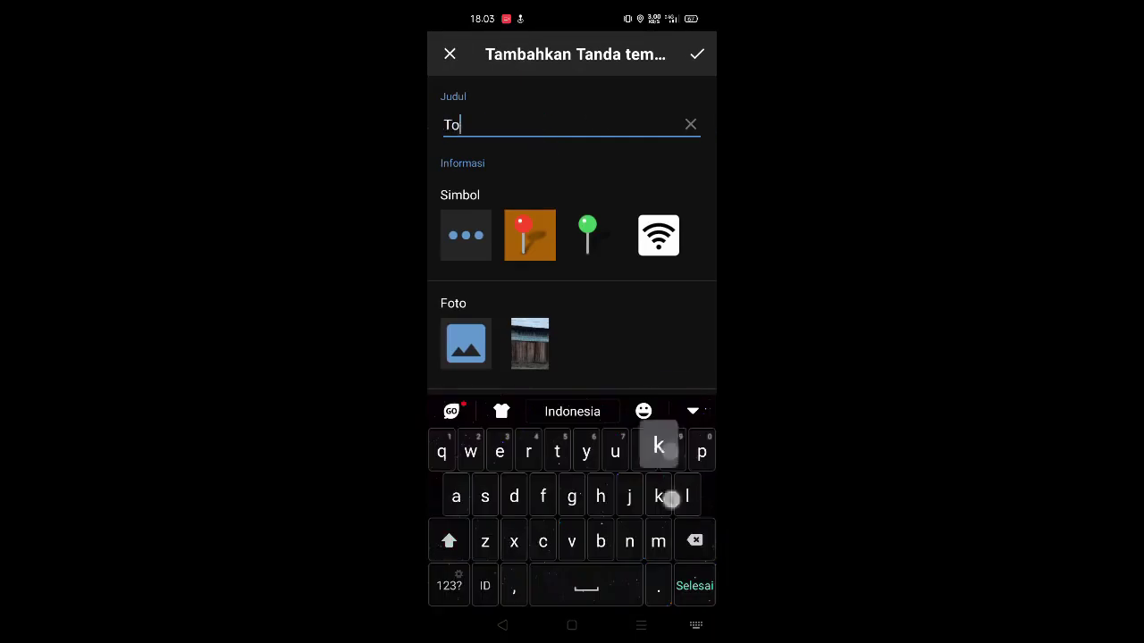
left_click(697, 54)
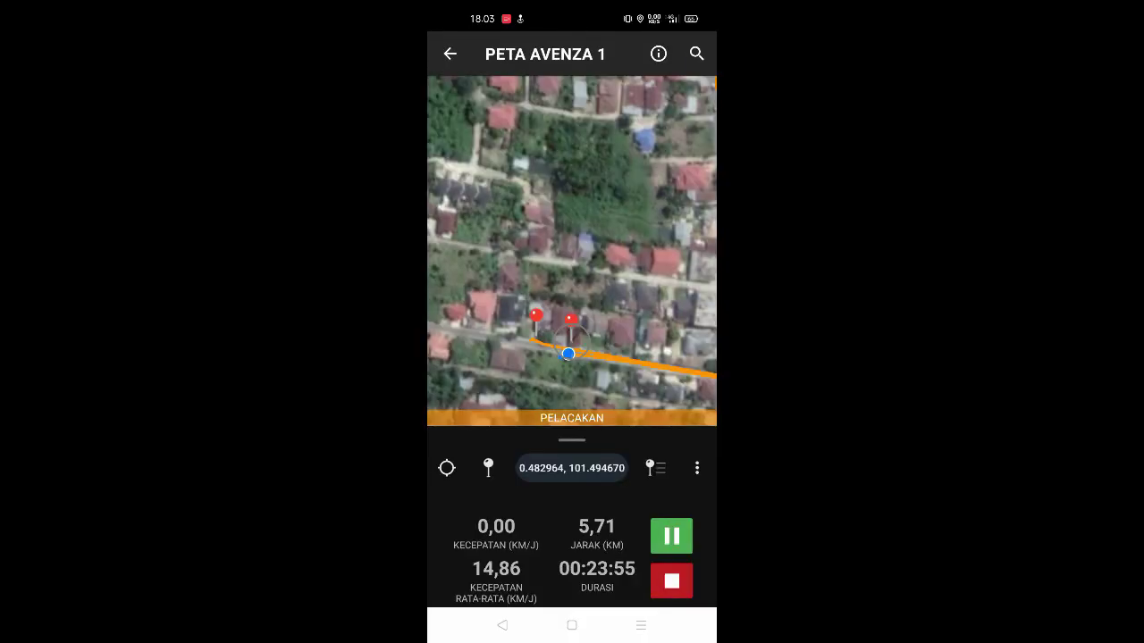
scroll(599, 248, "down", 5)
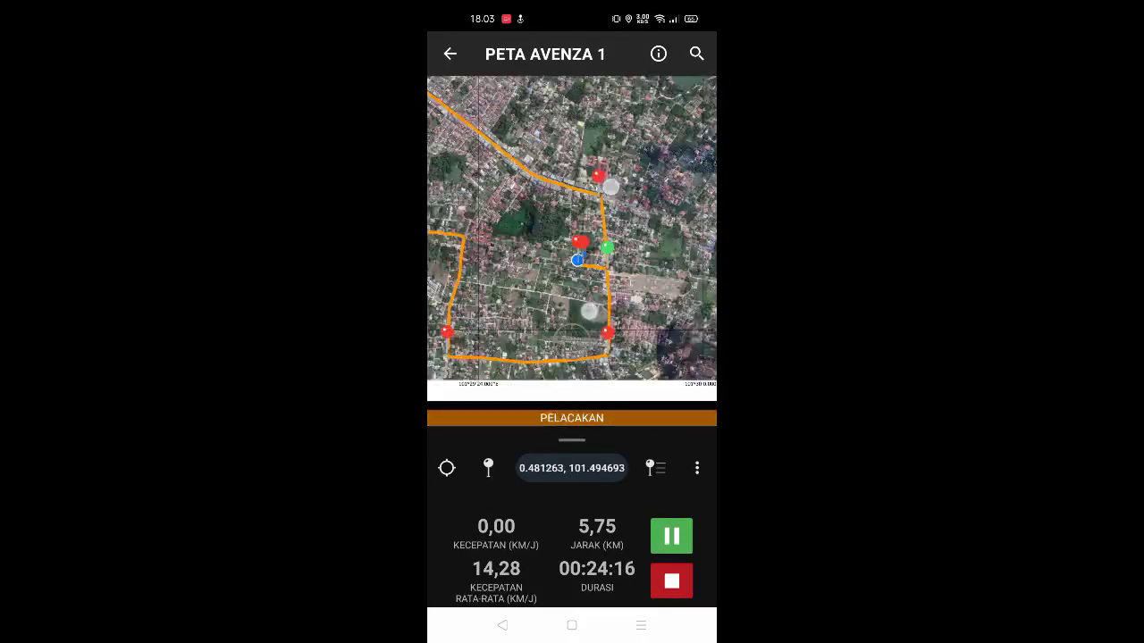
Stop the GPS track recording on PETA AVENZA 1.
scroll(600, 249, "up", 5)
left_click(671, 581)
scroll(572, 303, "down", 10)
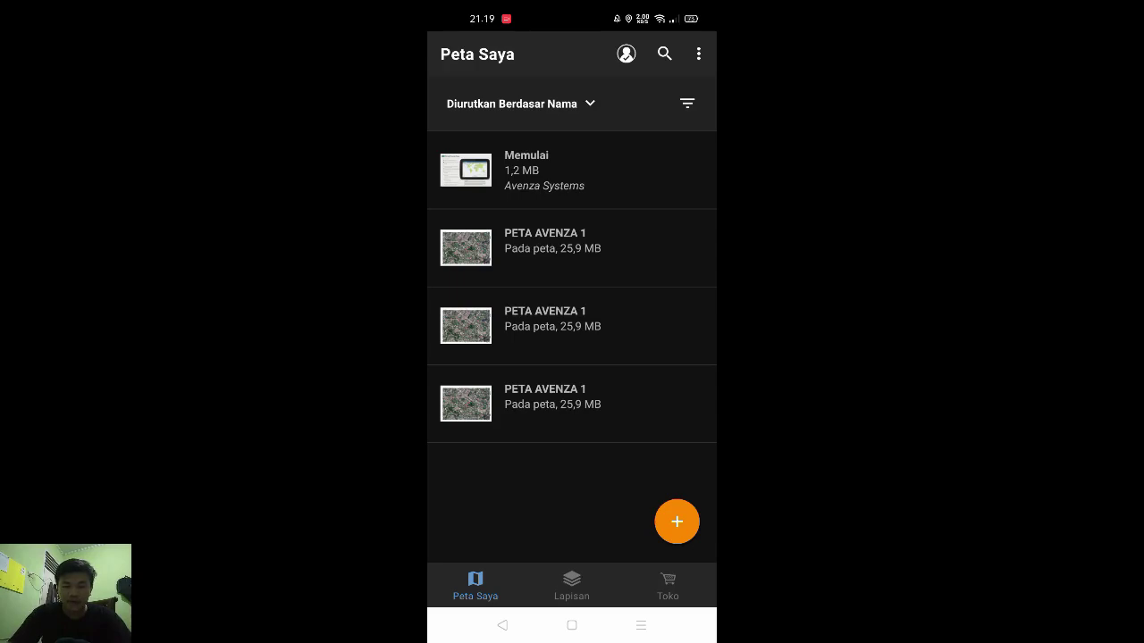
Go to the list of map layers and open the layer export settings.
left_click(572, 585)
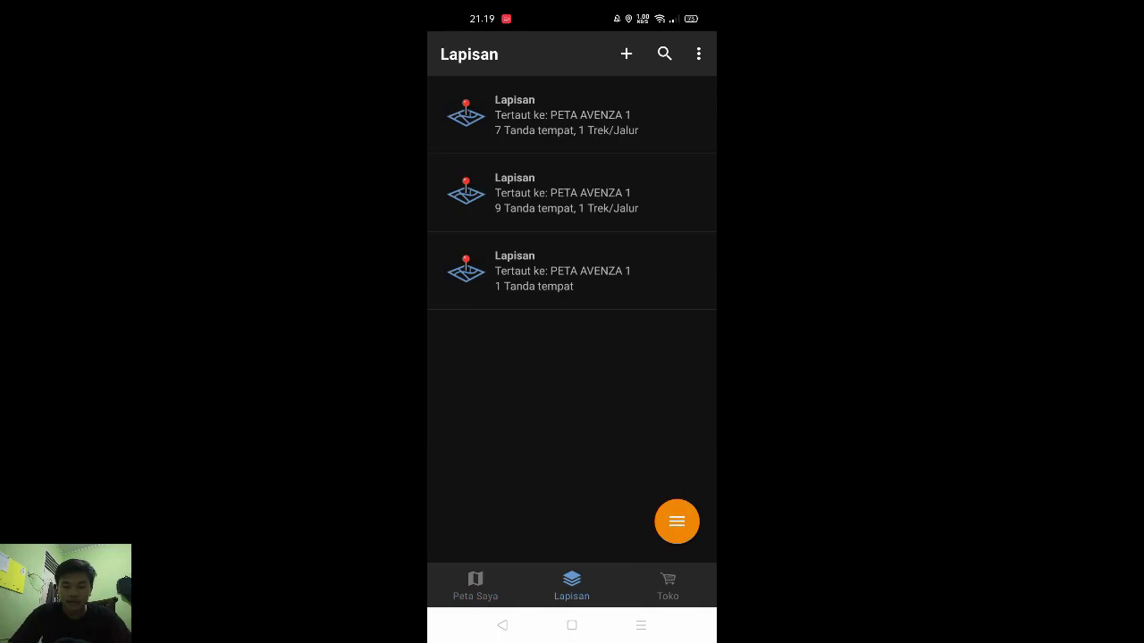
left_click(677, 521)
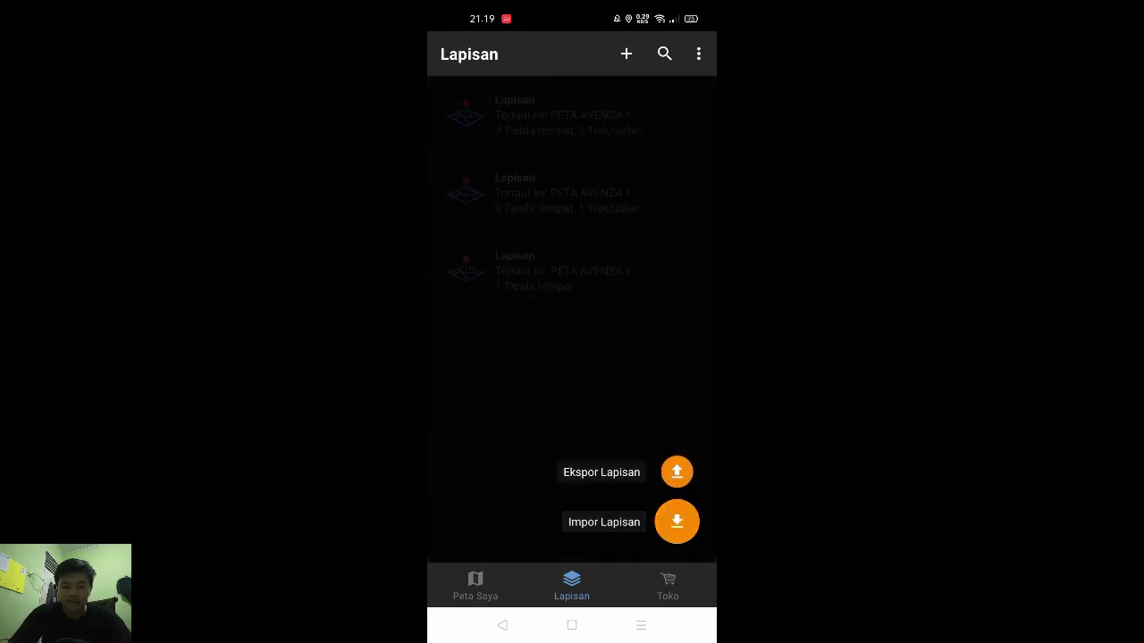
left_click(489, 473)
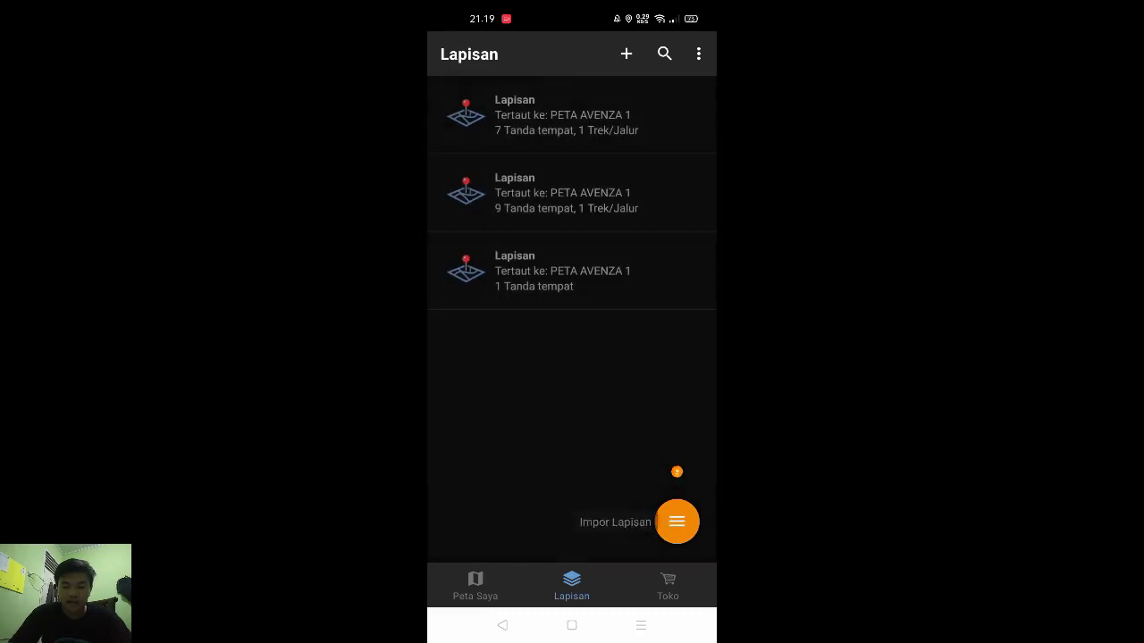
left_click(676, 521)
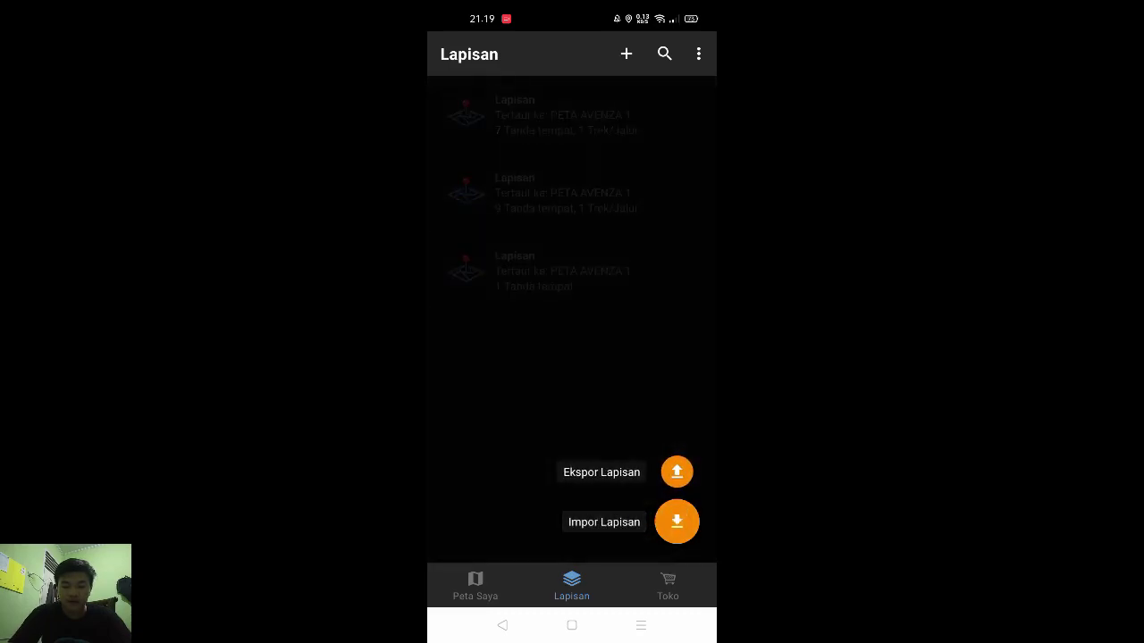
left_click(677, 472)
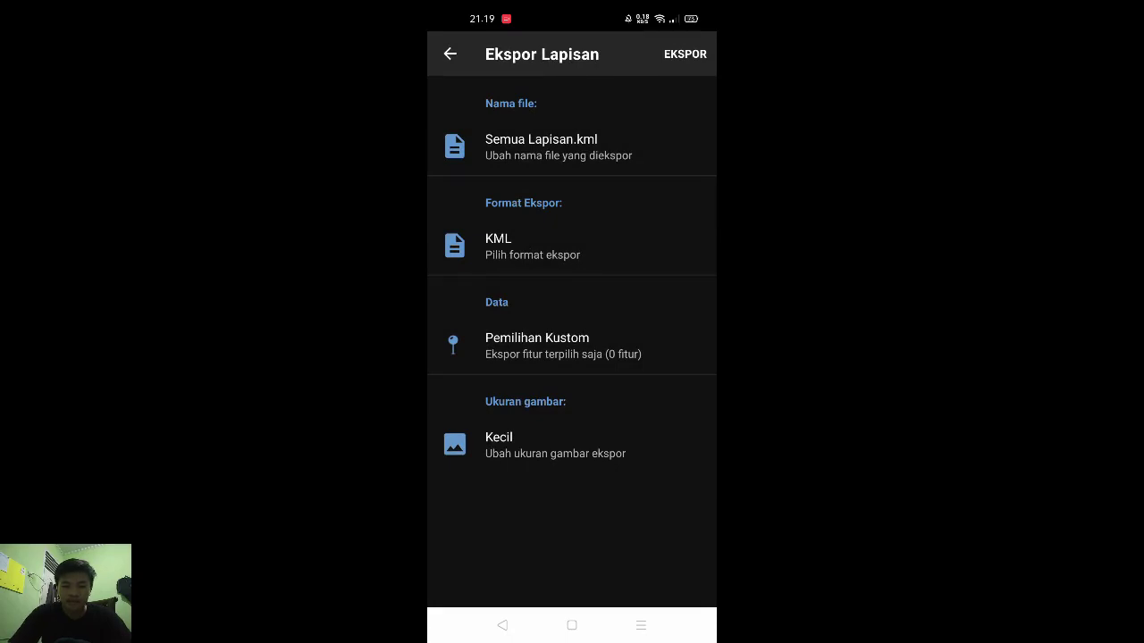
Examine the export file name and the available export formats, keeping KML.
left_click(653, 141)
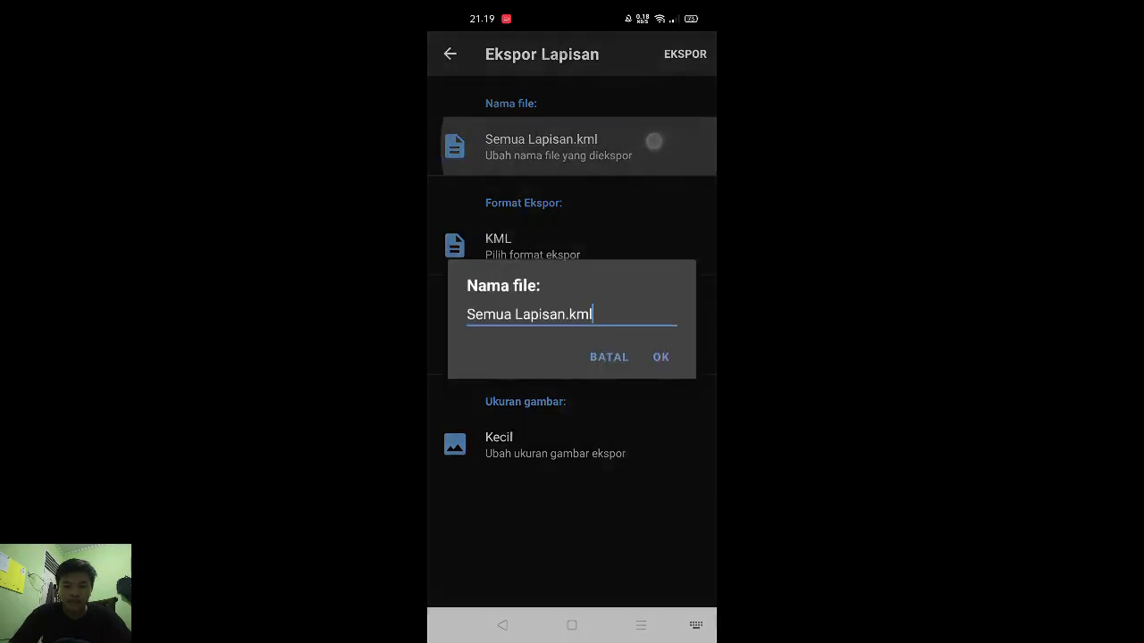
left_click(602, 257)
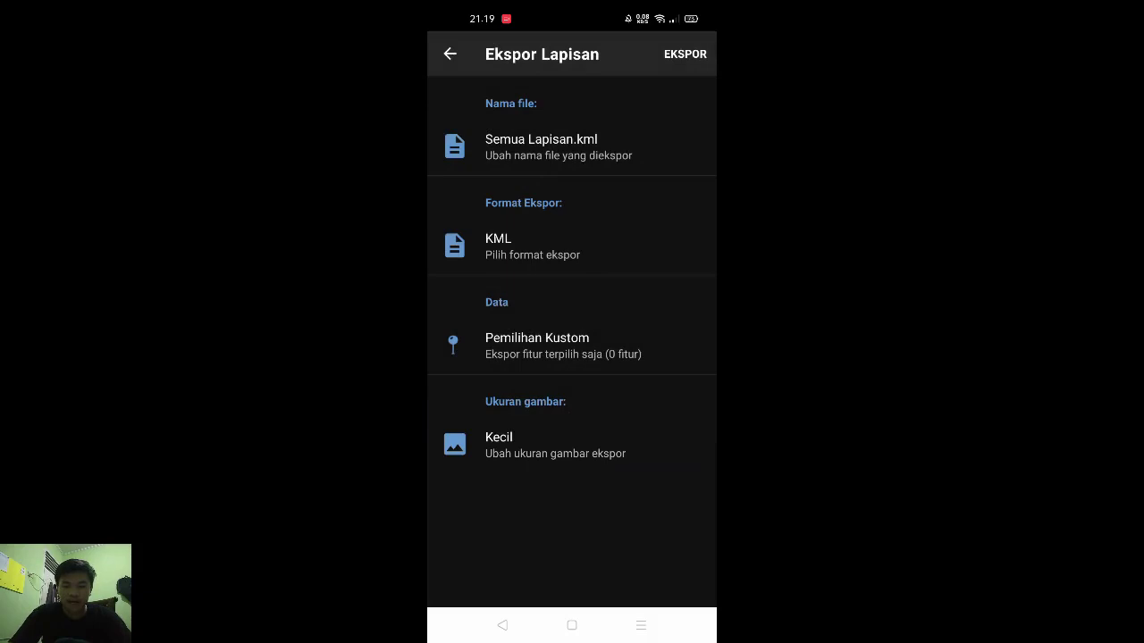
left_click(603, 256)
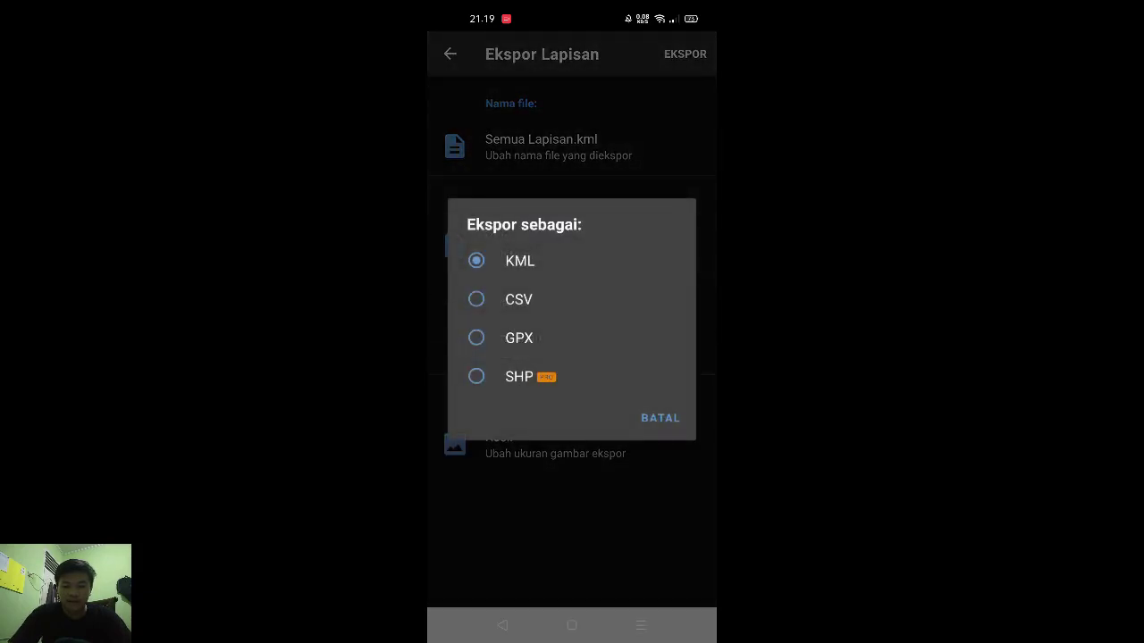
left_click(660, 418)
Set the export data to a custom selection containing the whole layer with 9 placemarks and 1 track.
left_click(635, 353)
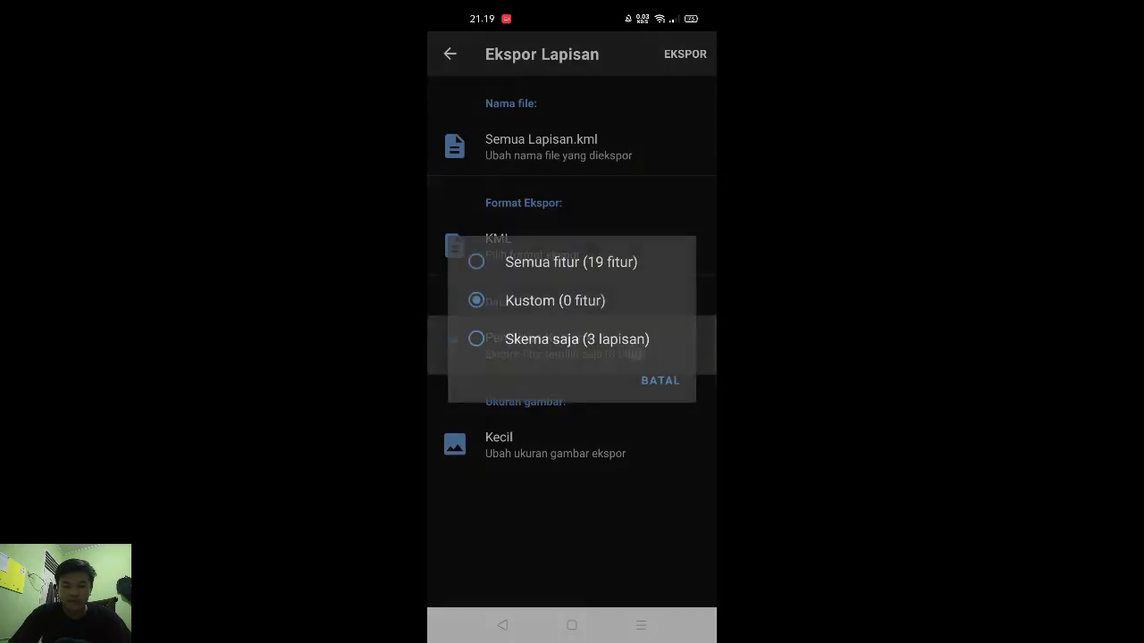
left_click(582, 292)
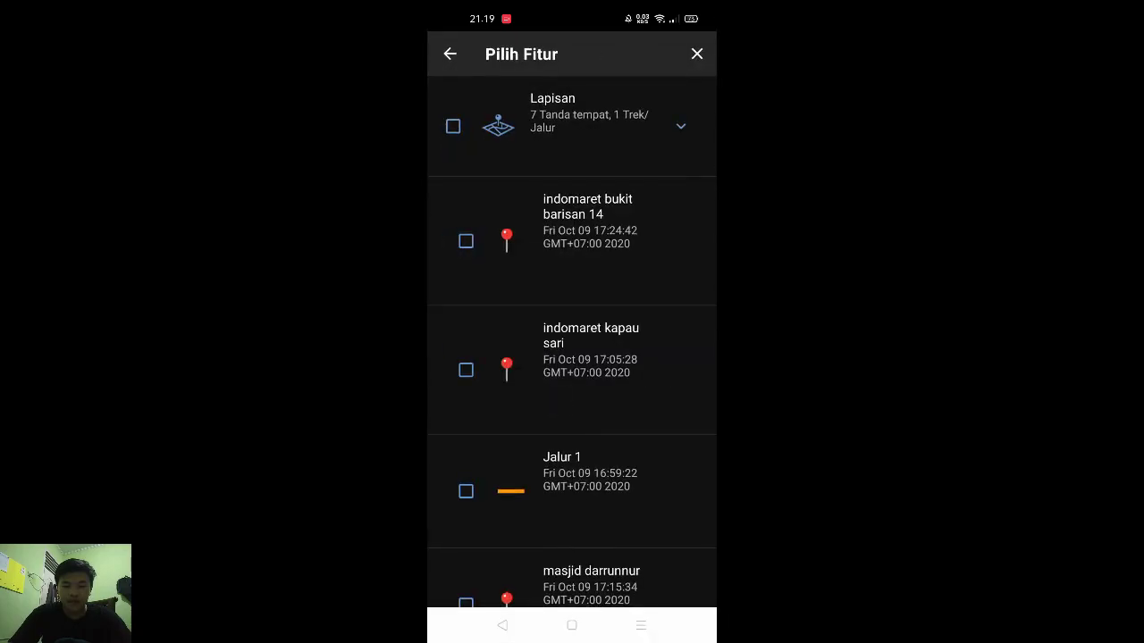
scroll(670, 401, "down", 10)
scroll(680, 204, "down", 3)
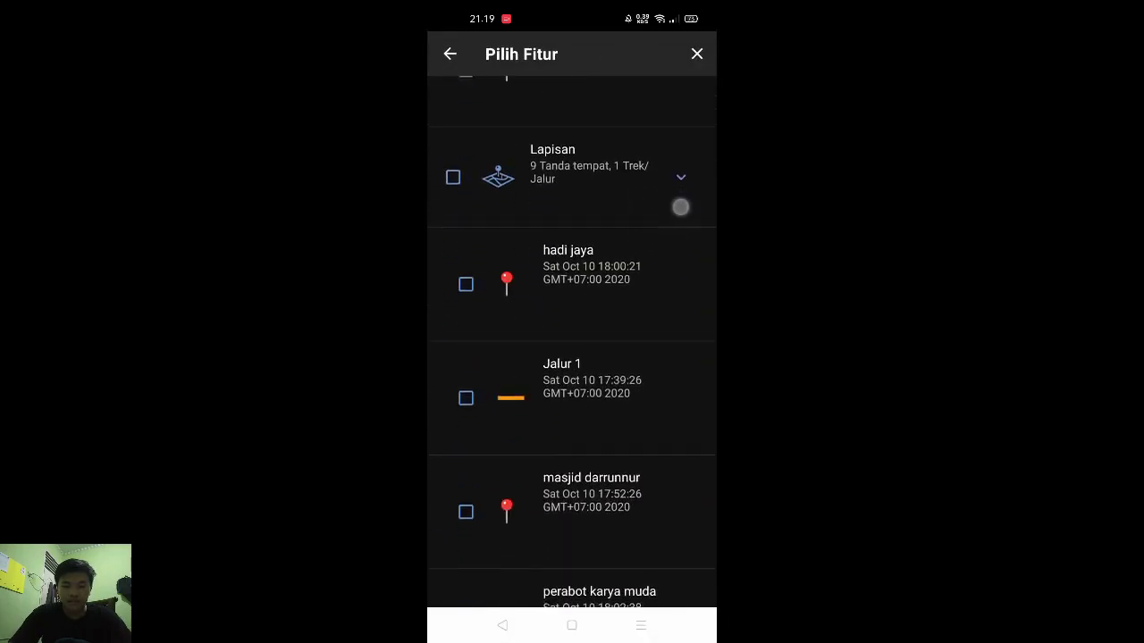
scroll(646, 402, "up", 1)
left_click(453, 247)
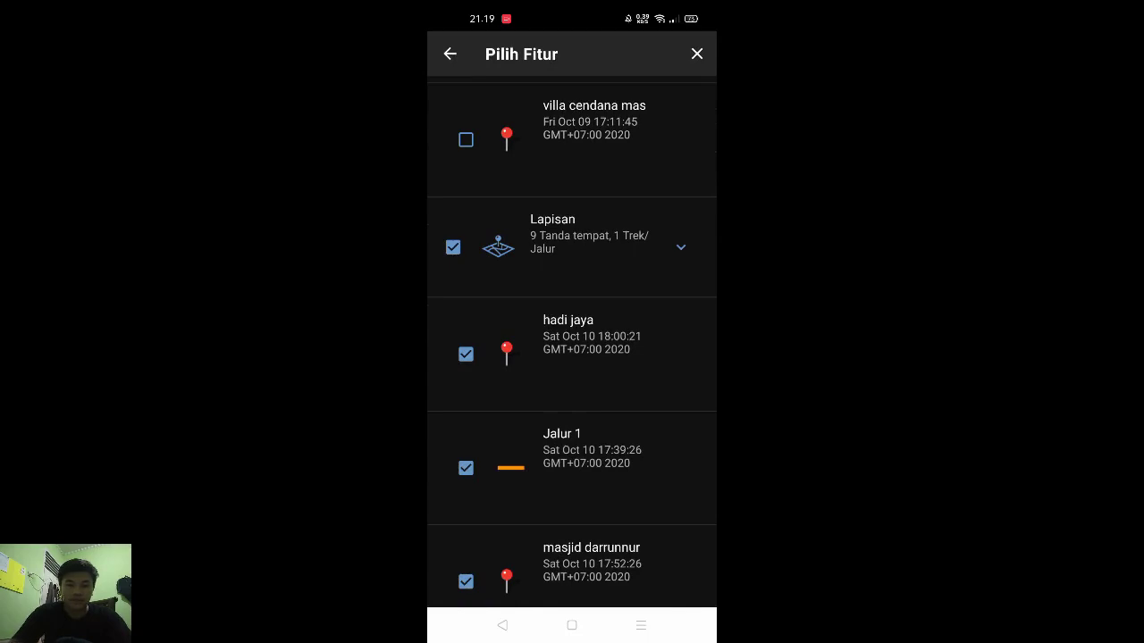
left_click(450, 54)
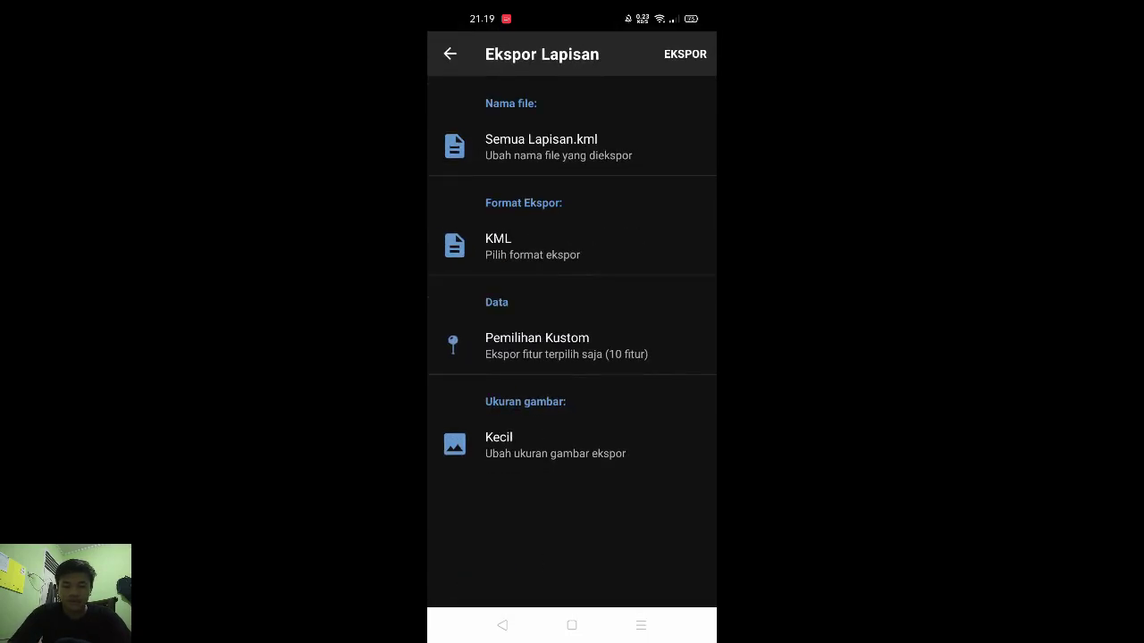
Export the selected features and save them as "Semua Lapisan.kmz" in the RMX2151 device storage.
left_click_drag(693, 450, 698, 335)
left_click(685, 55)
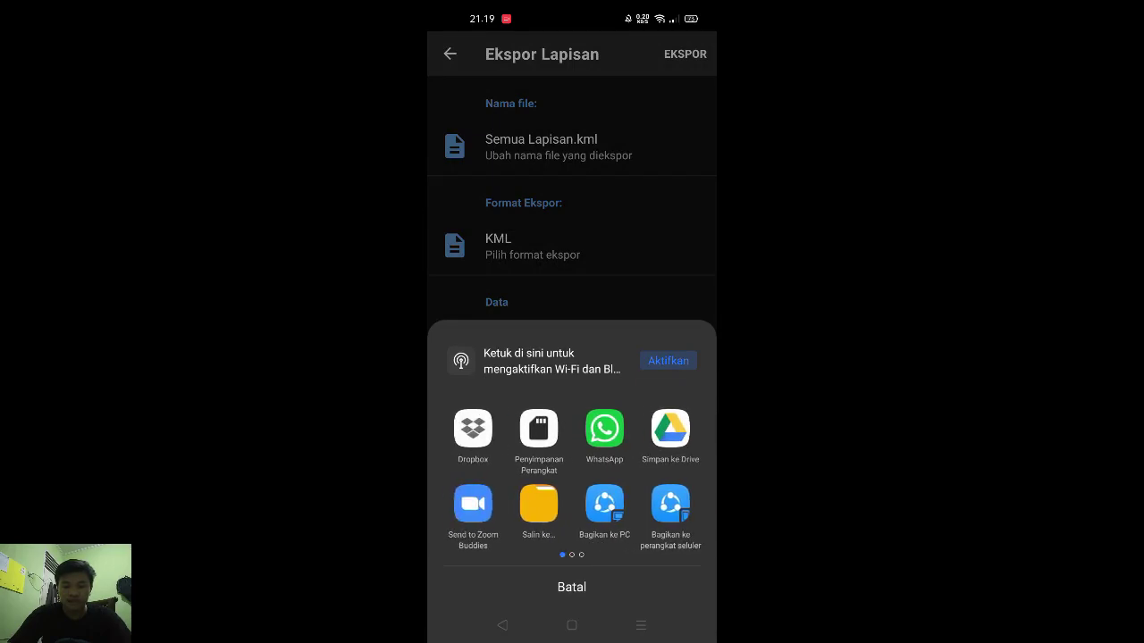
left_click(539, 429)
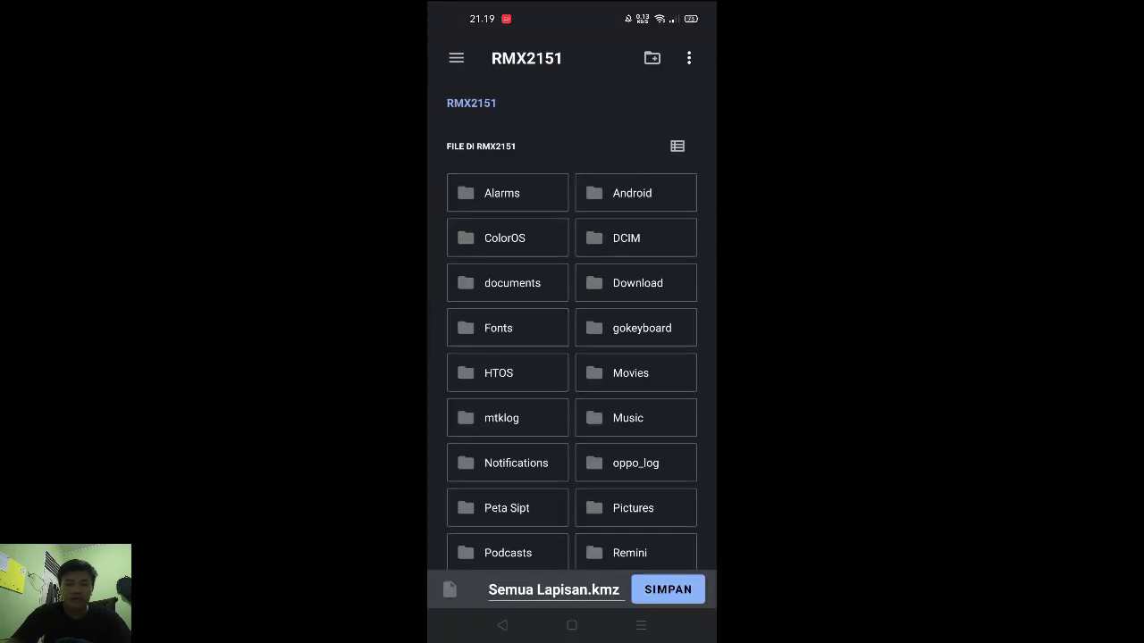
left_click(456, 56)
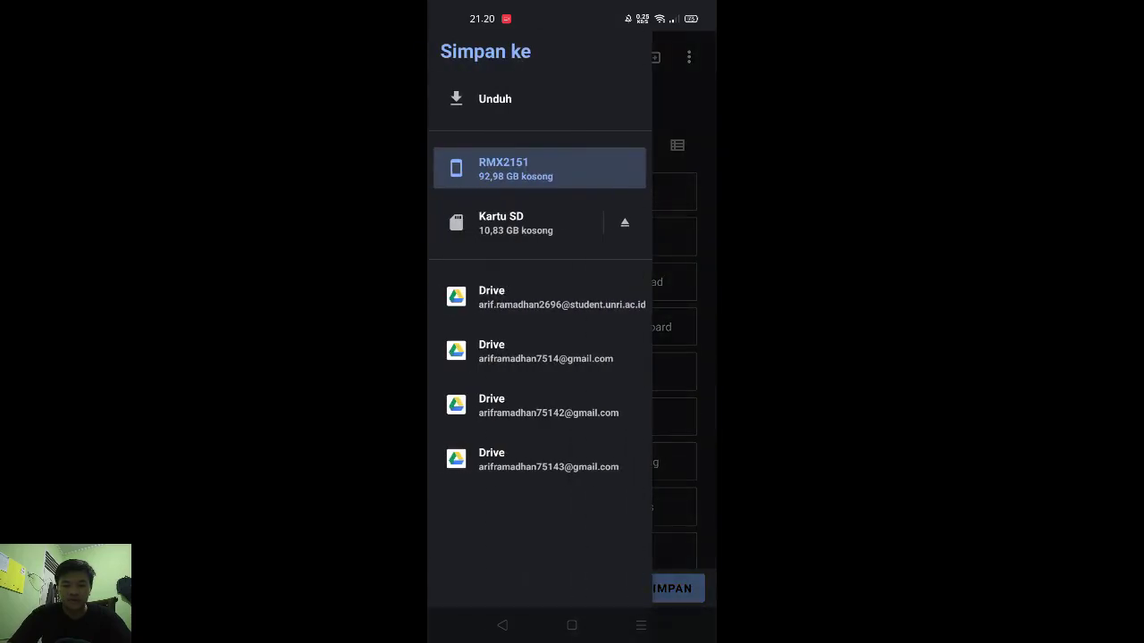
left_click(576, 168)
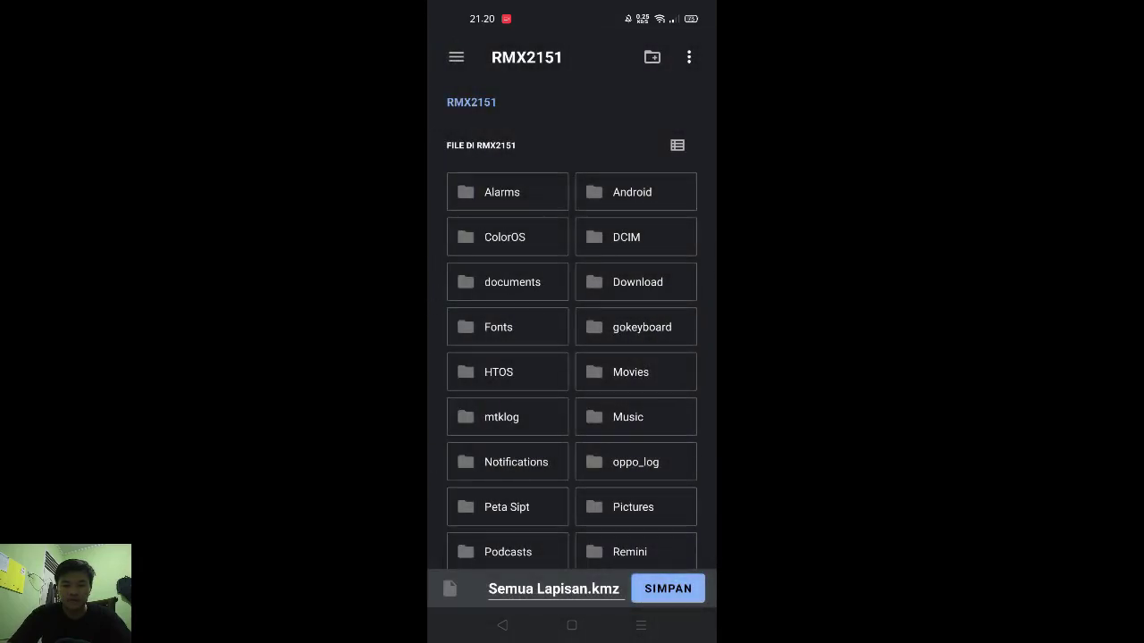
scroll(645, 437, "down", 10)
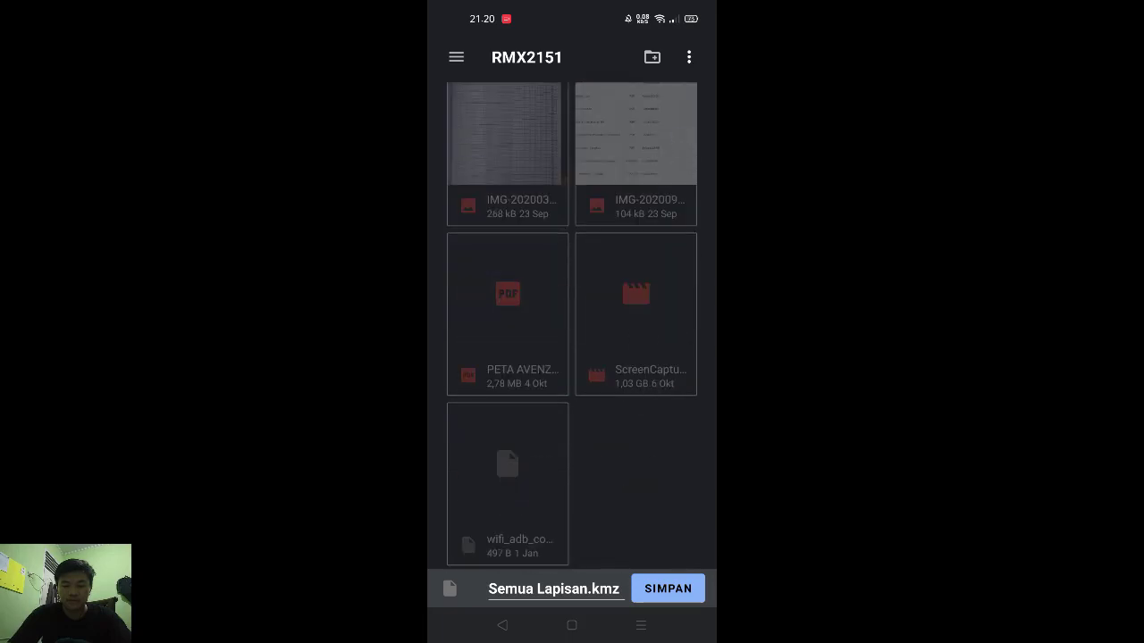
left_click(677, 587)
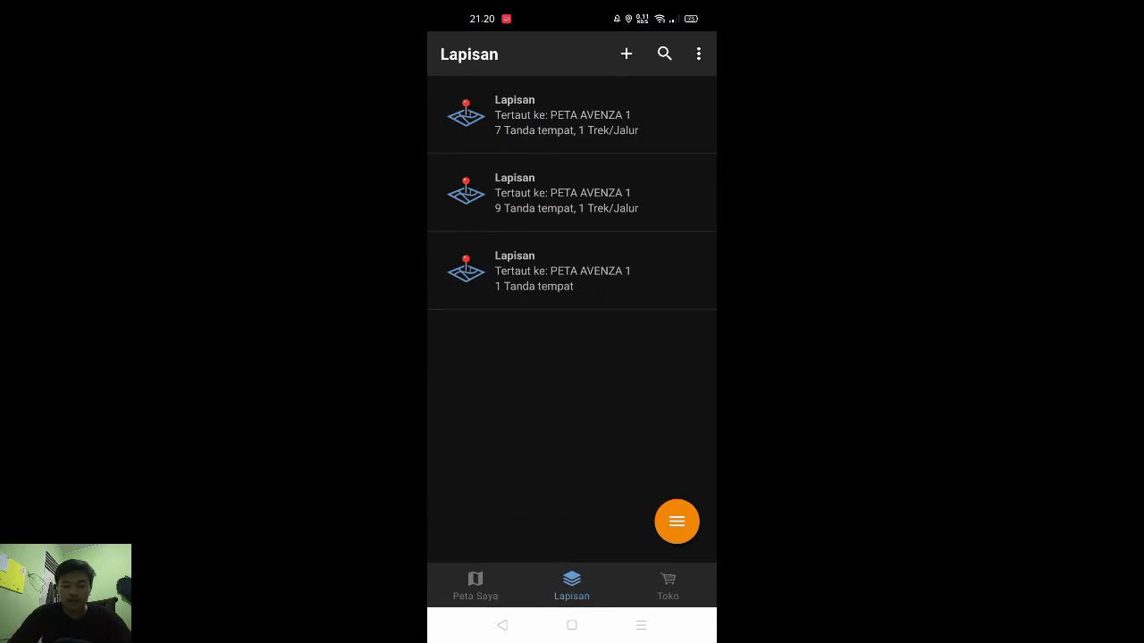
Switch from Avenza Maps to the phone's File Manager and open its image collection.
left_click(572, 626)
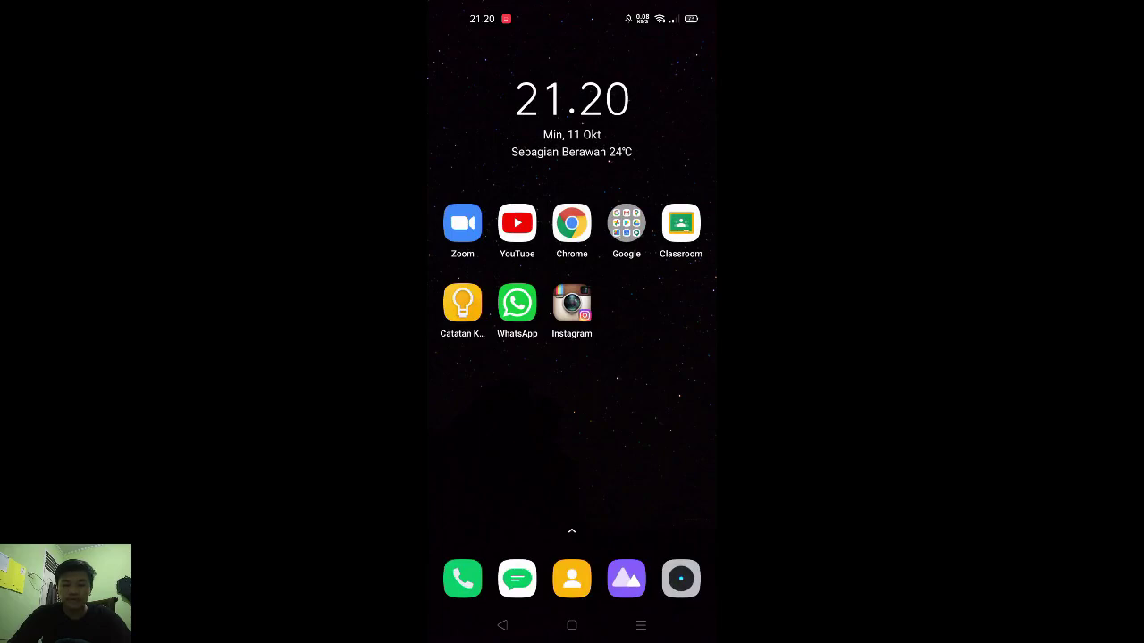
left_click_drag(662, 402, 500, 403)
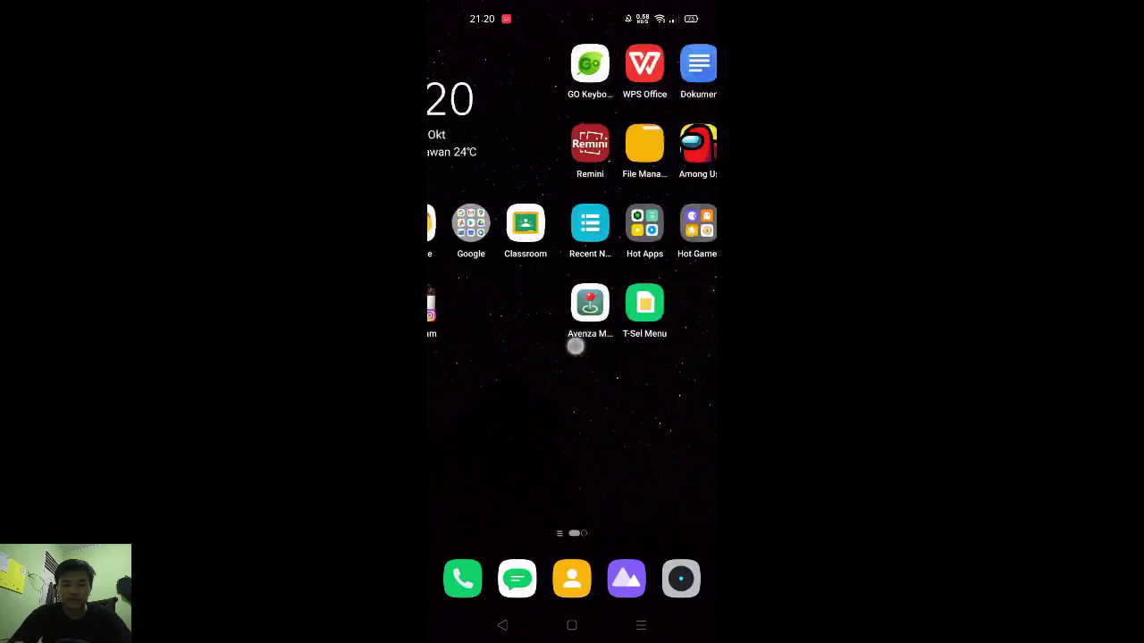
left_click(519, 142)
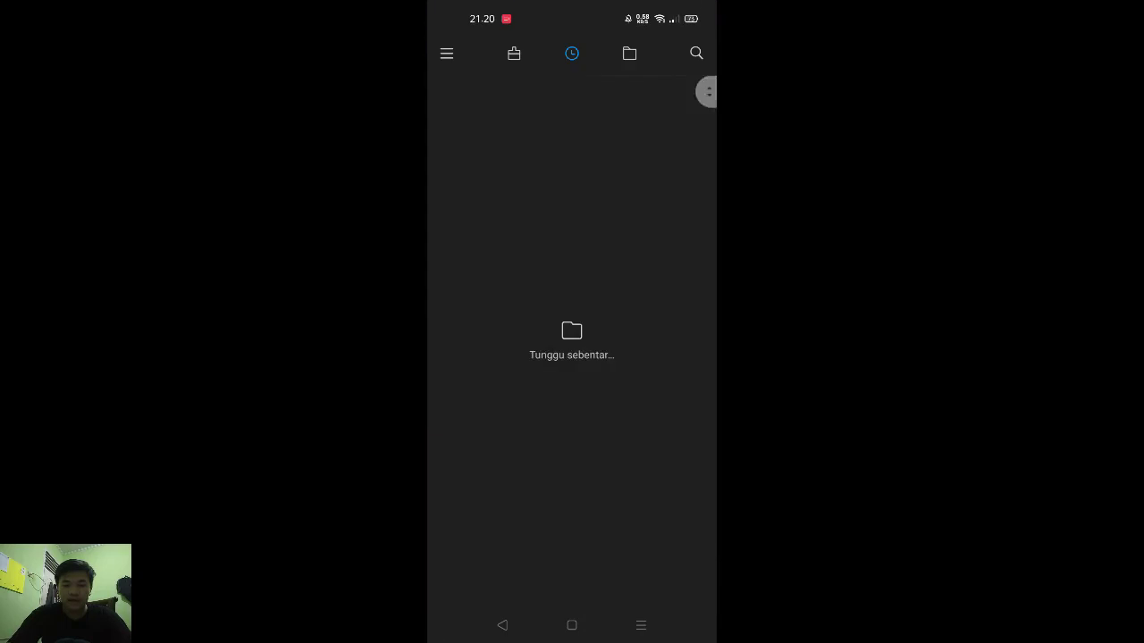
left_click(469, 107)
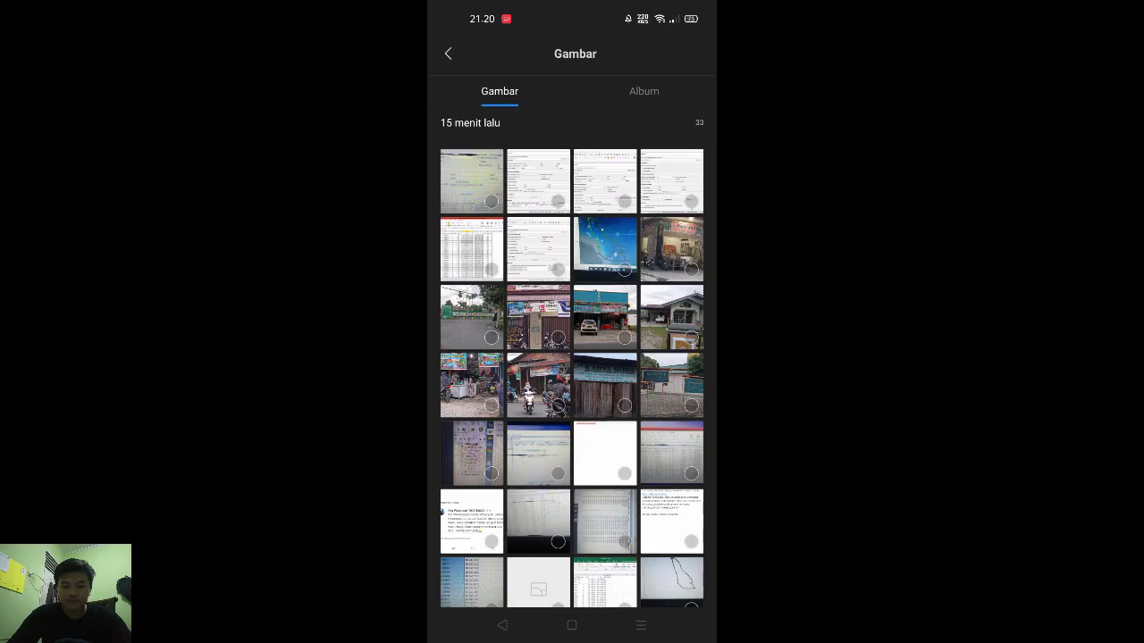
Examine the Masjid Darrunnur photo at full size and return to the image collection.
left_click(671, 385)
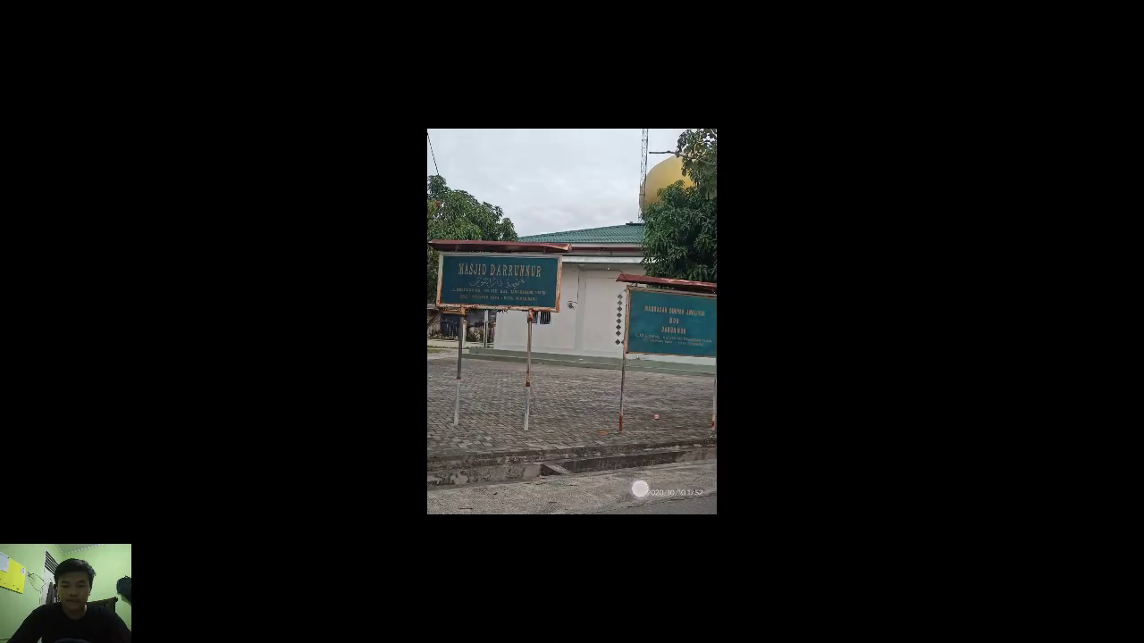
left_click(528, 497)
left_click(514, 634)
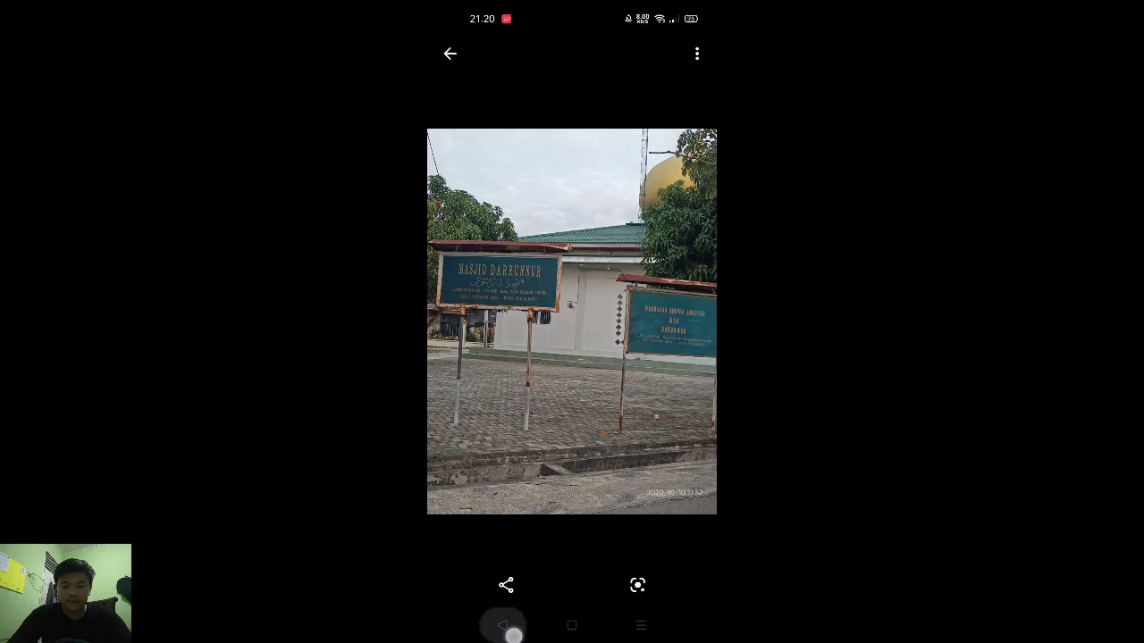
Select the nine field photos of the surveyed places, from the Masjid Darrunnur photo up to the shopfront in the second row.
left_click(671, 384)
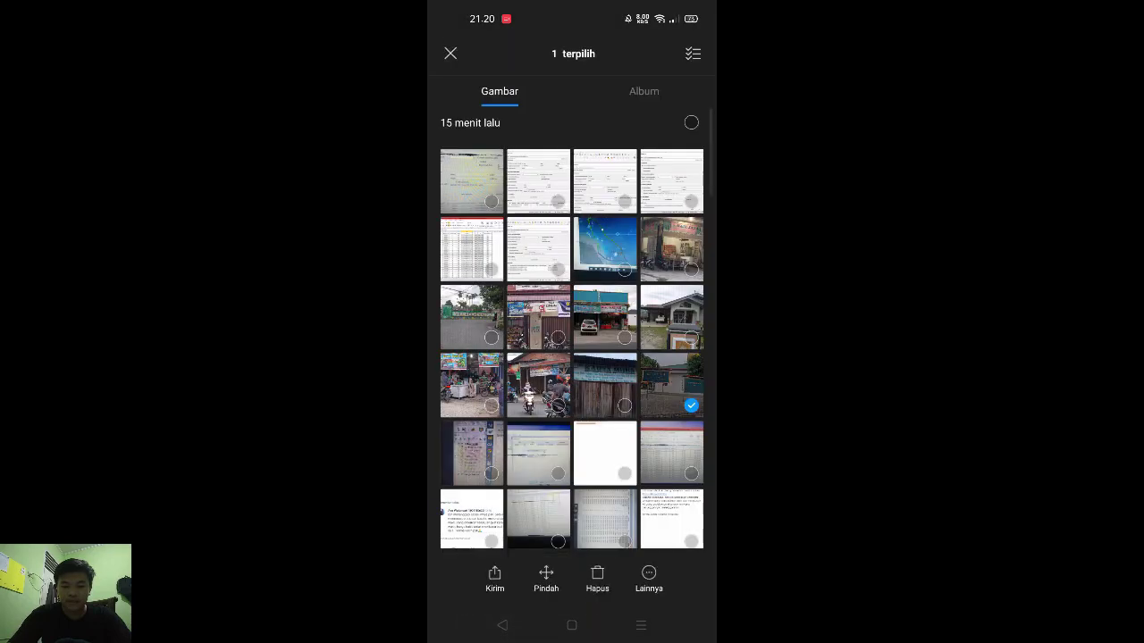
left_click(605, 384)
left_click(538, 385)
left_click(486, 402)
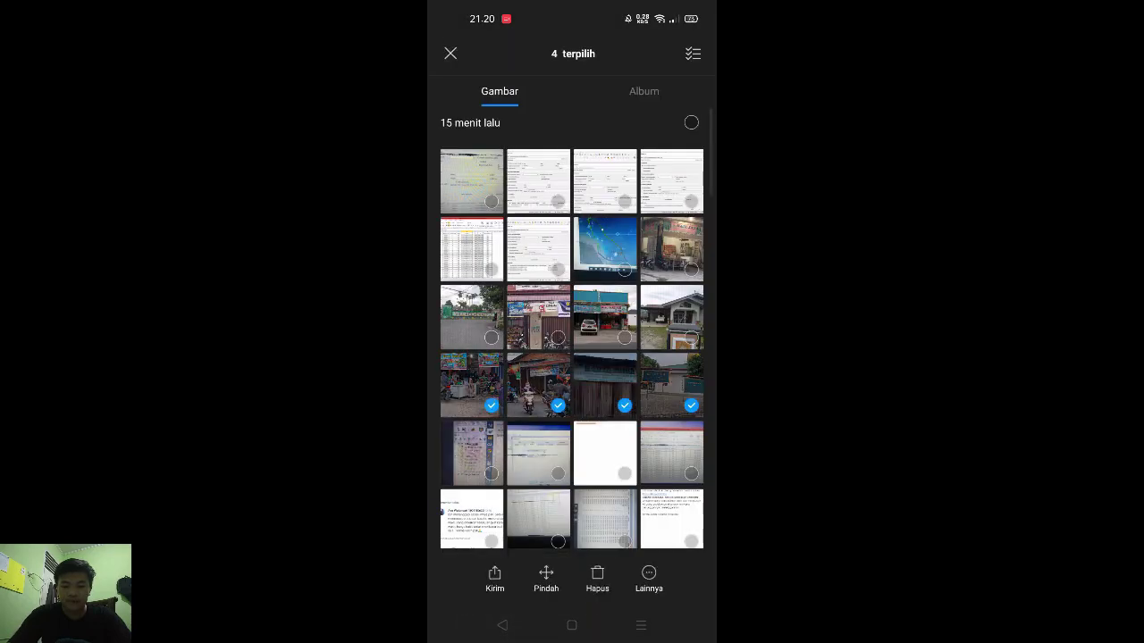
left_click(690, 330)
left_click(617, 328)
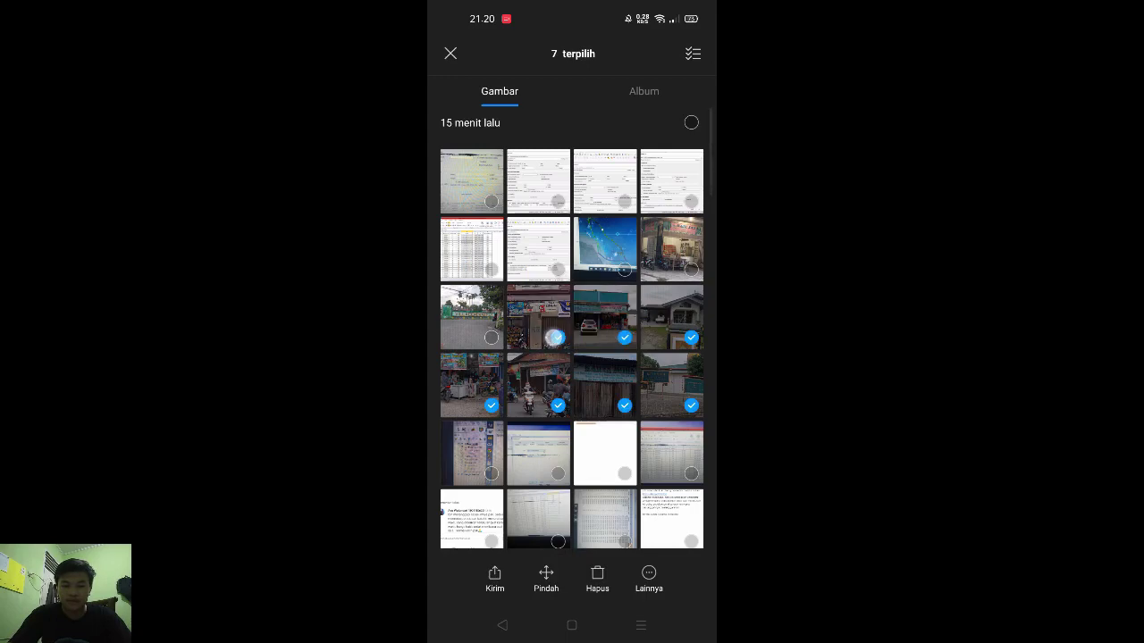
left_click(538, 318)
left_click(471, 317)
left_click(671, 248)
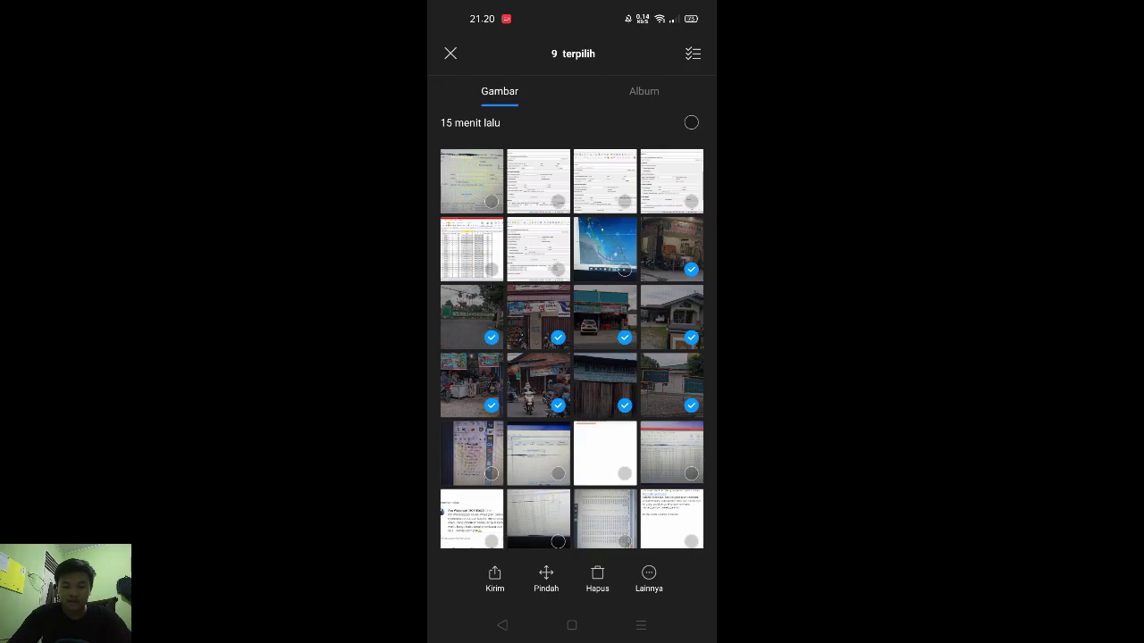
Start copying the selected photos and choose the internal shared storage as the destination.
left_click(649, 579)
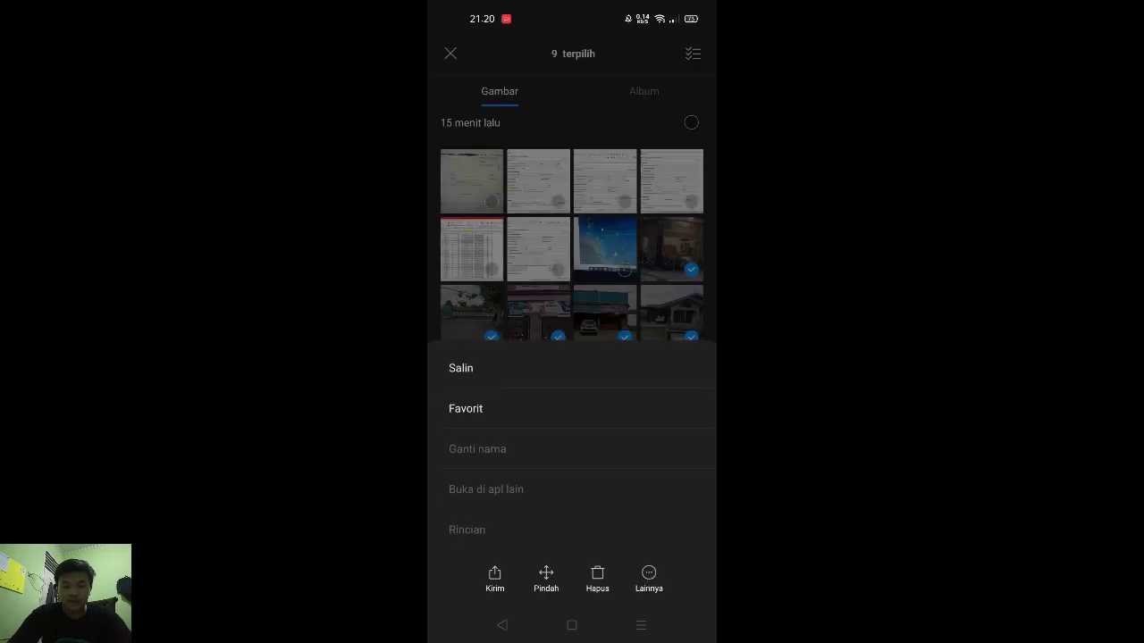
left_click(597, 367)
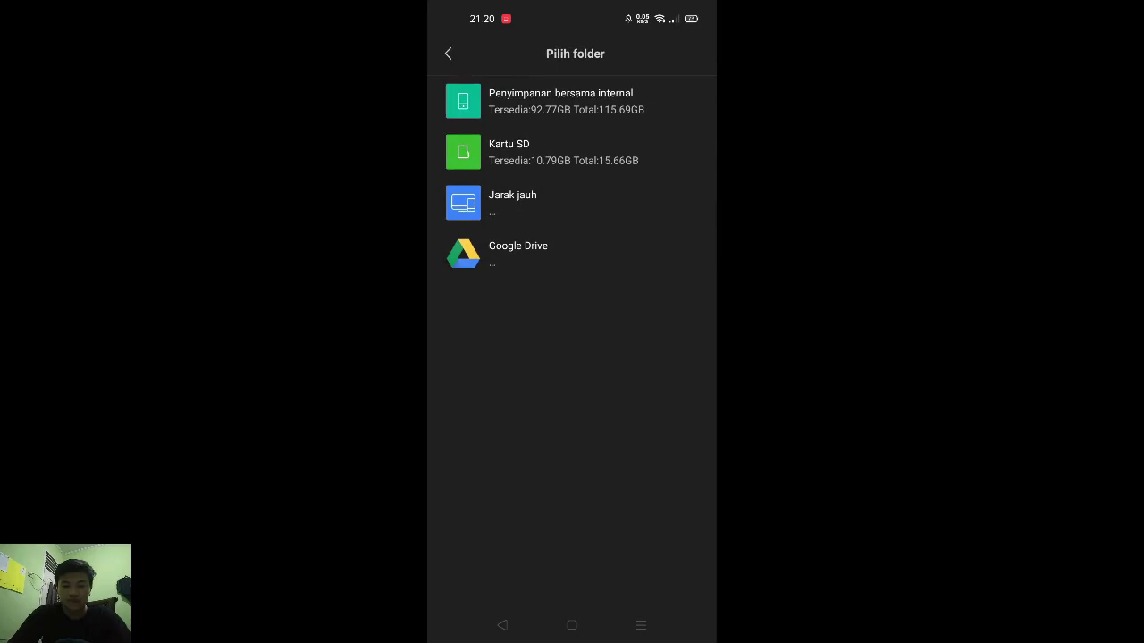
left_click(641, 95)
Create a new folder named "Foto avenza map" in the internal shared storage.
left_click_drag(625, 410, 661, 170)
left_click(623, 579)
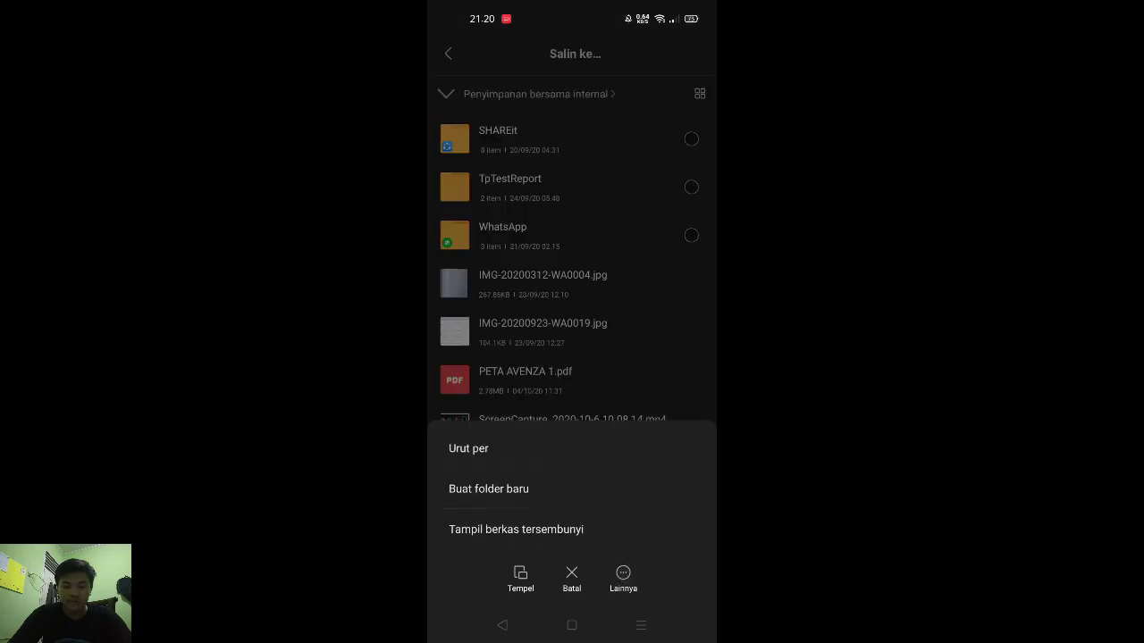
left_click(587, 482)
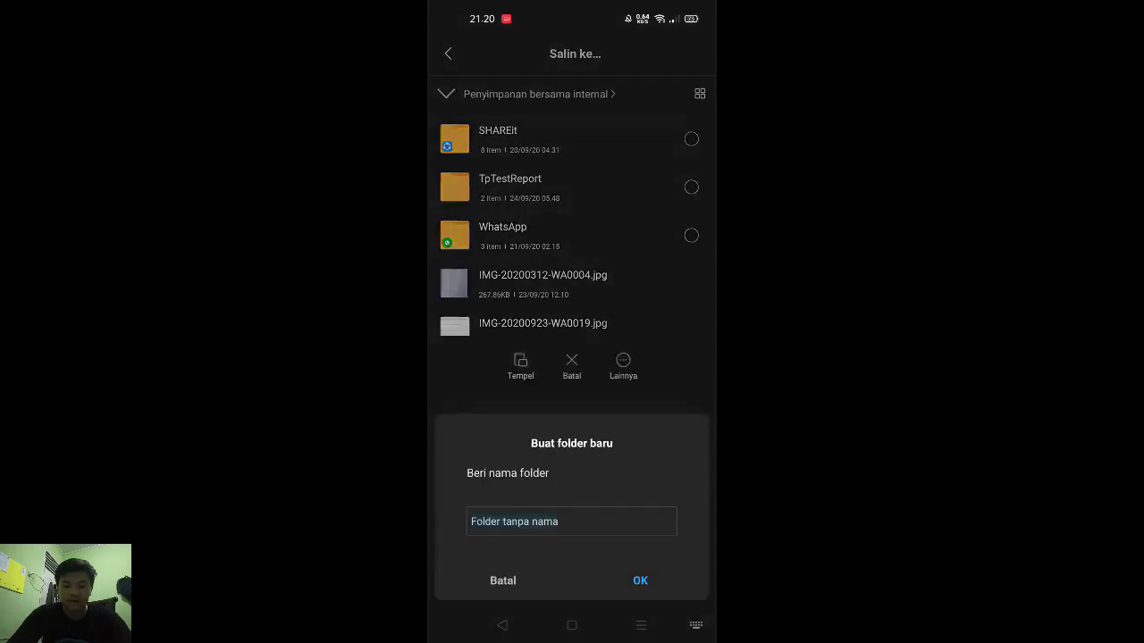
type("Fot")
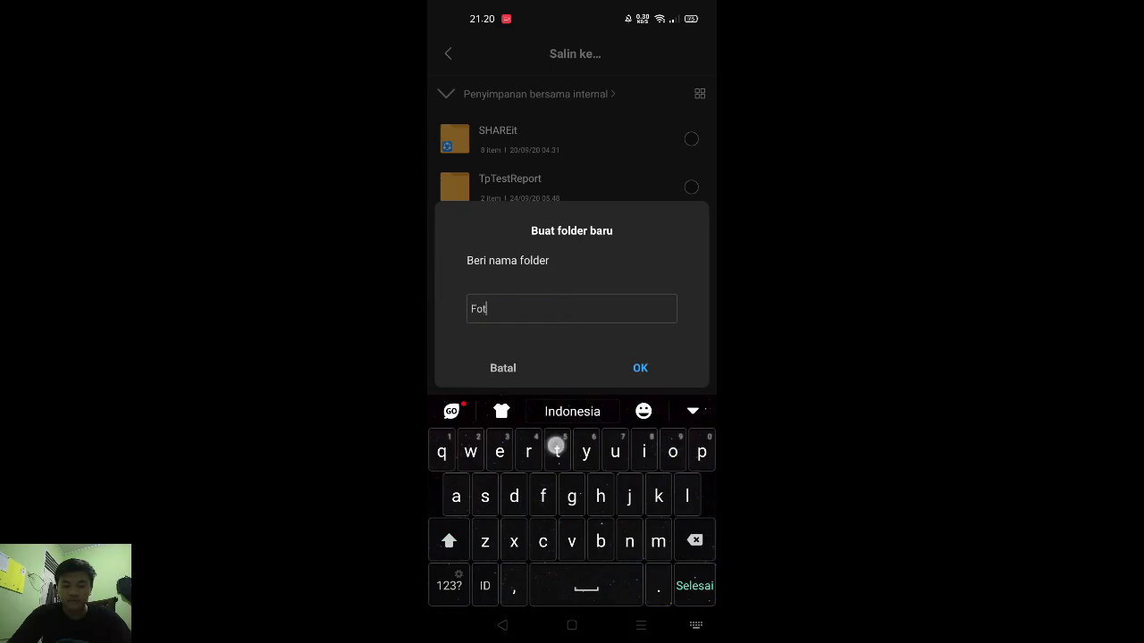
type("o av")
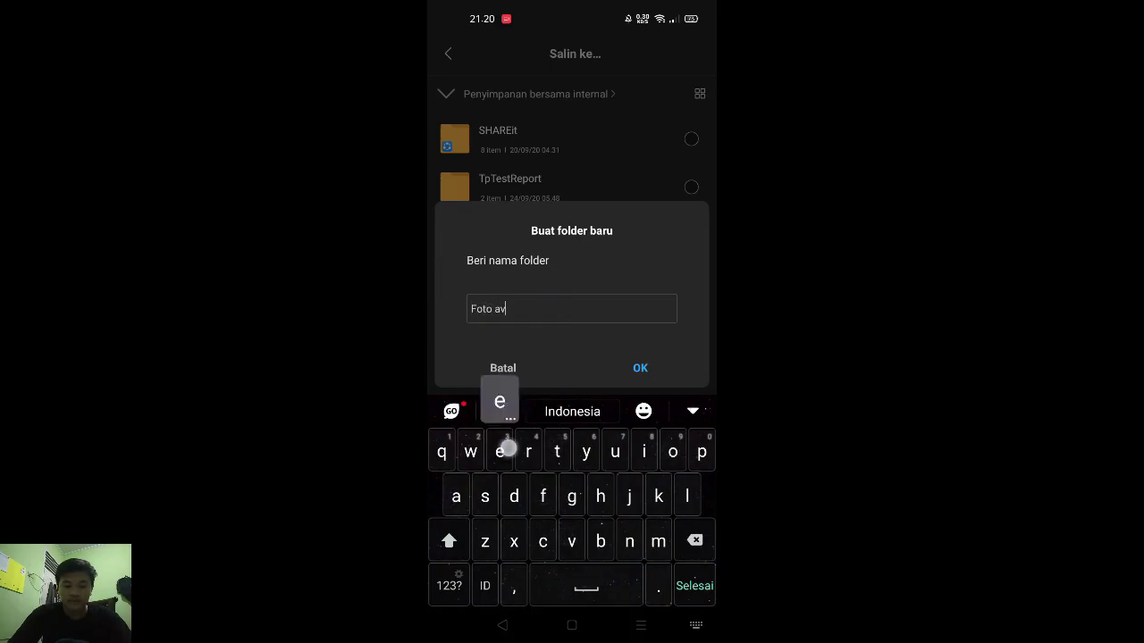
type("enza")
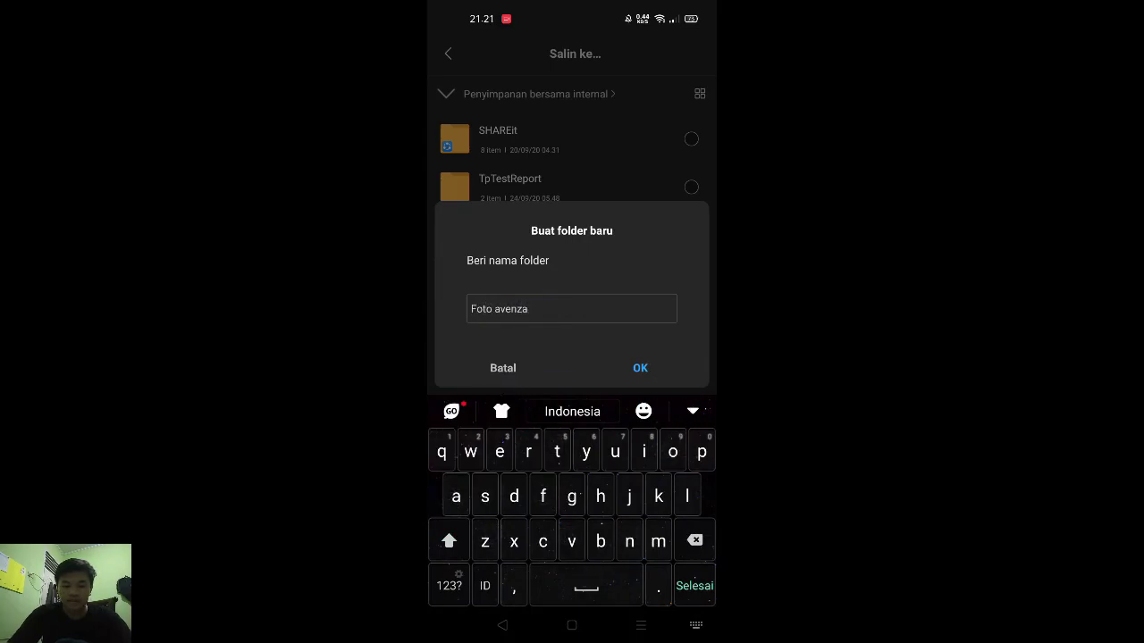
type(" map")
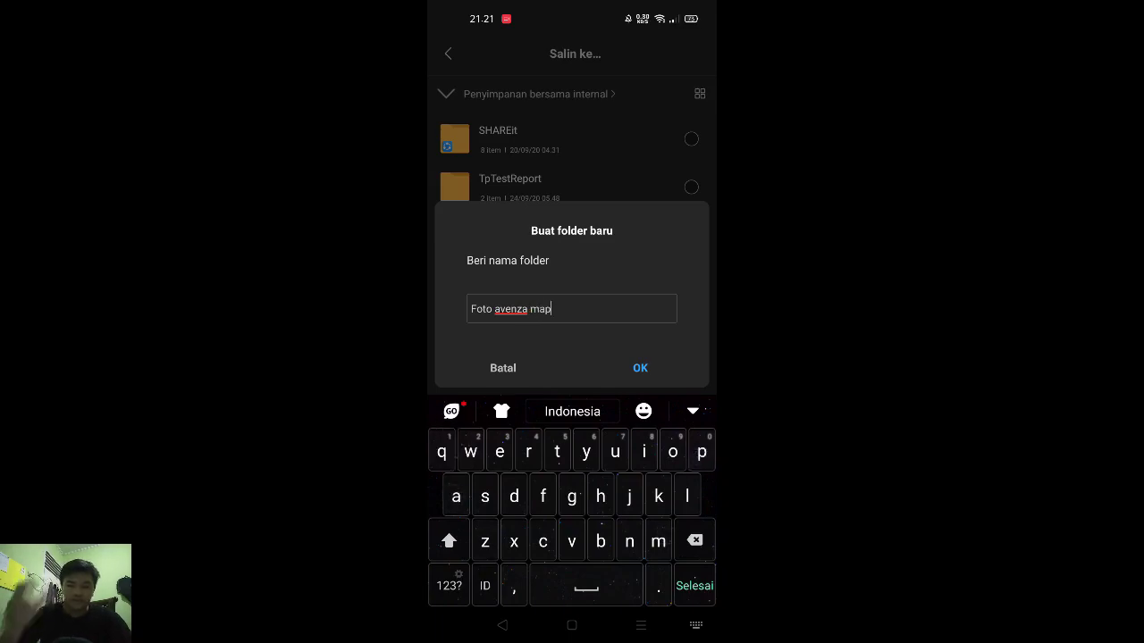
left_click(628, 366)
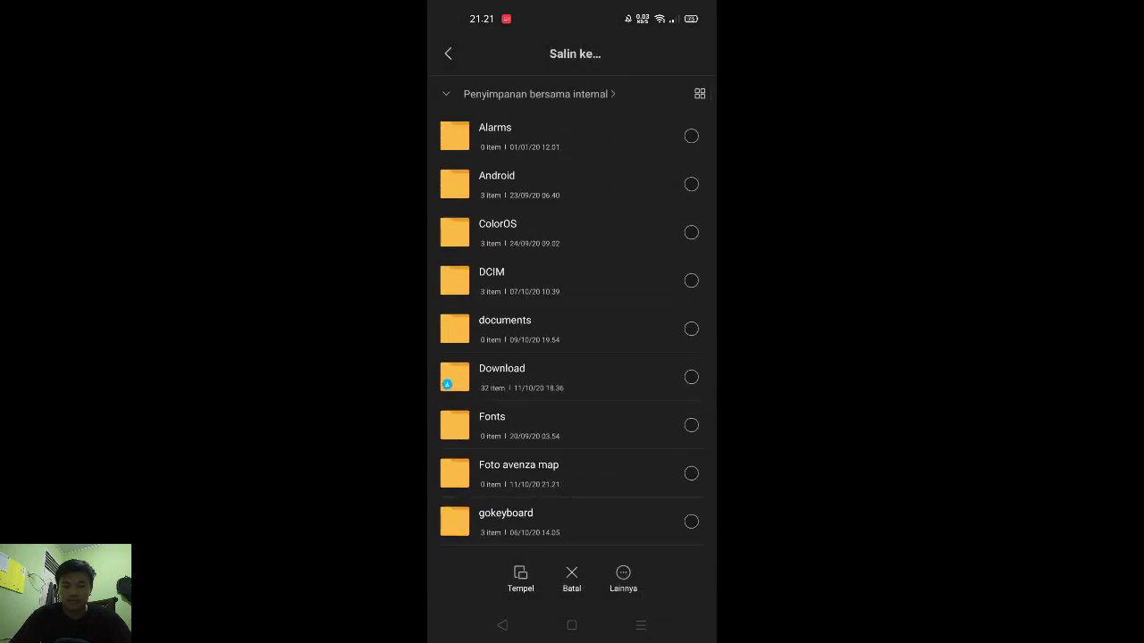
Open the "Foto avenza map" folder and paste the copied photos into it.
left_click_drag(643, 474, 642, 442)
left_click(518, 447)
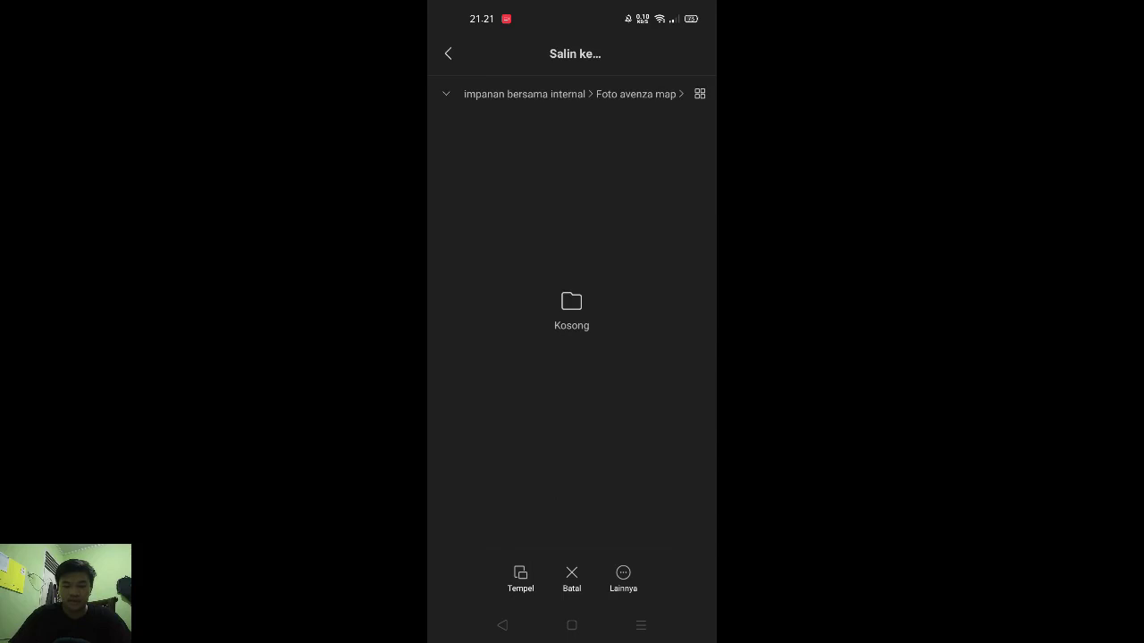
left_click(520, 578)
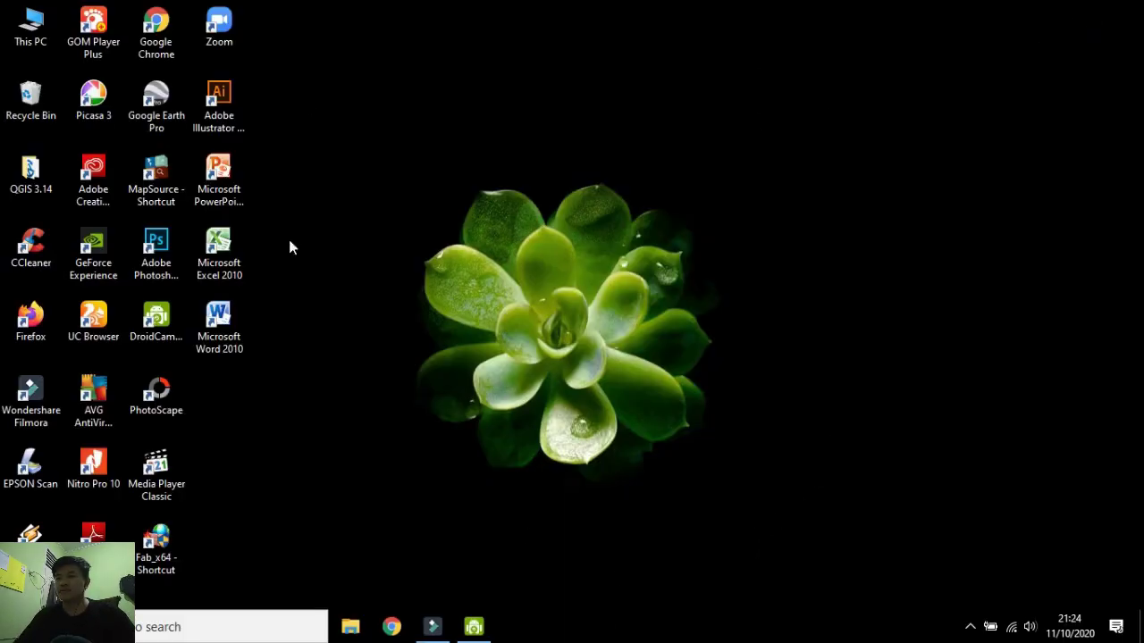
Switch to File Explorer on the computer and open the folder D:\Kuliah\SIPT\PRAKTIKUM\02\Foto avenza map.
left_click(348, 627)
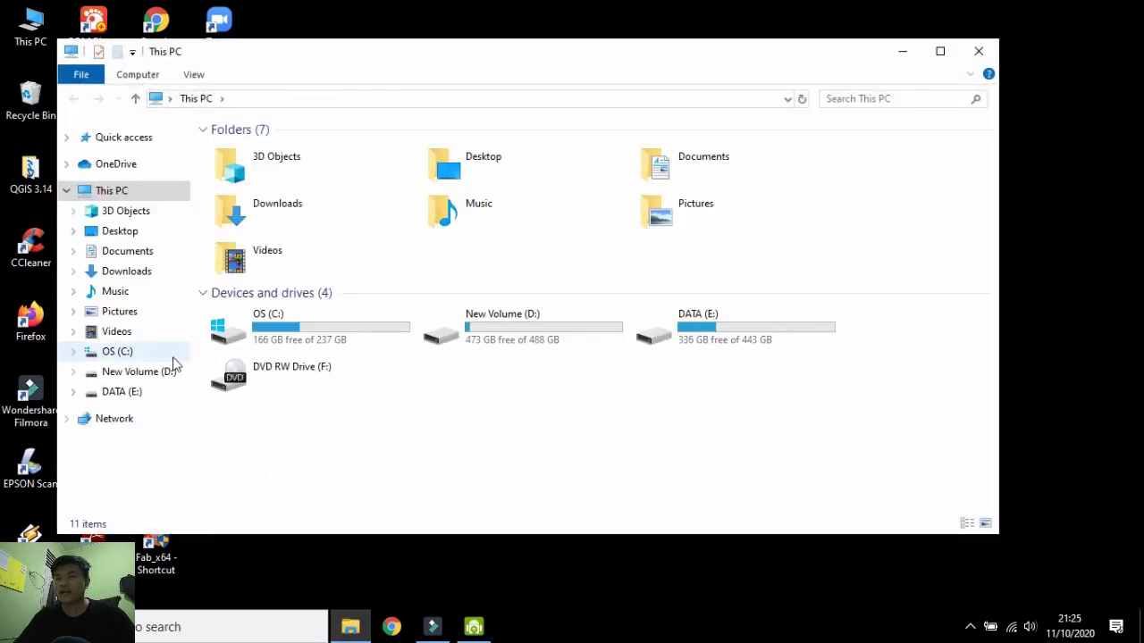
left_click(127, 373)
double_click(294, 184)
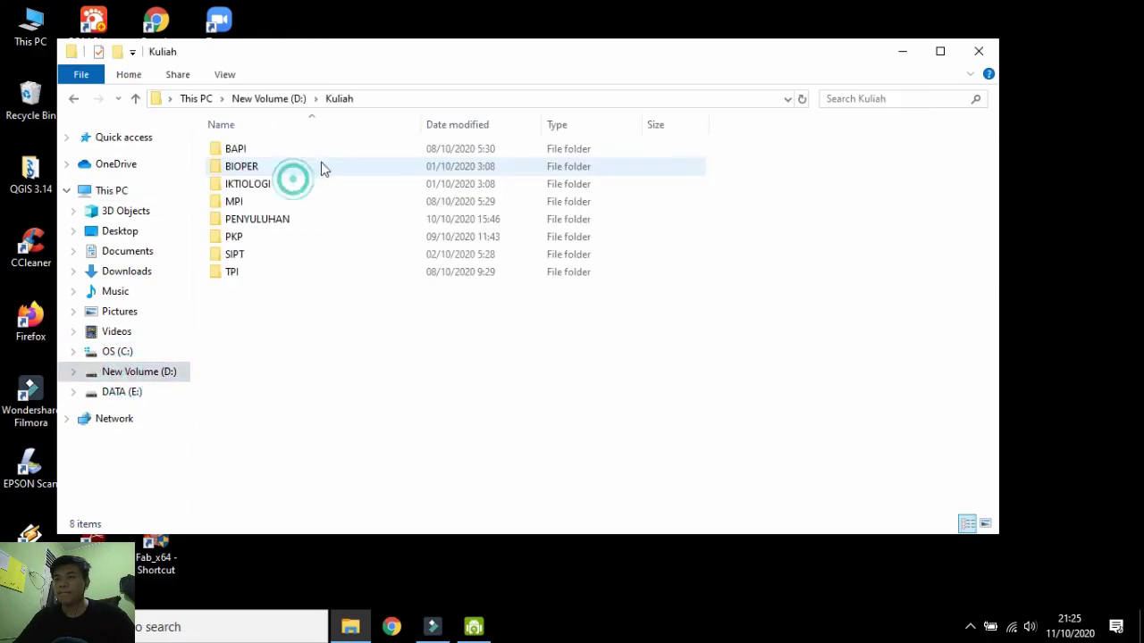
double_click(280, 255)
double_click(265, 169)
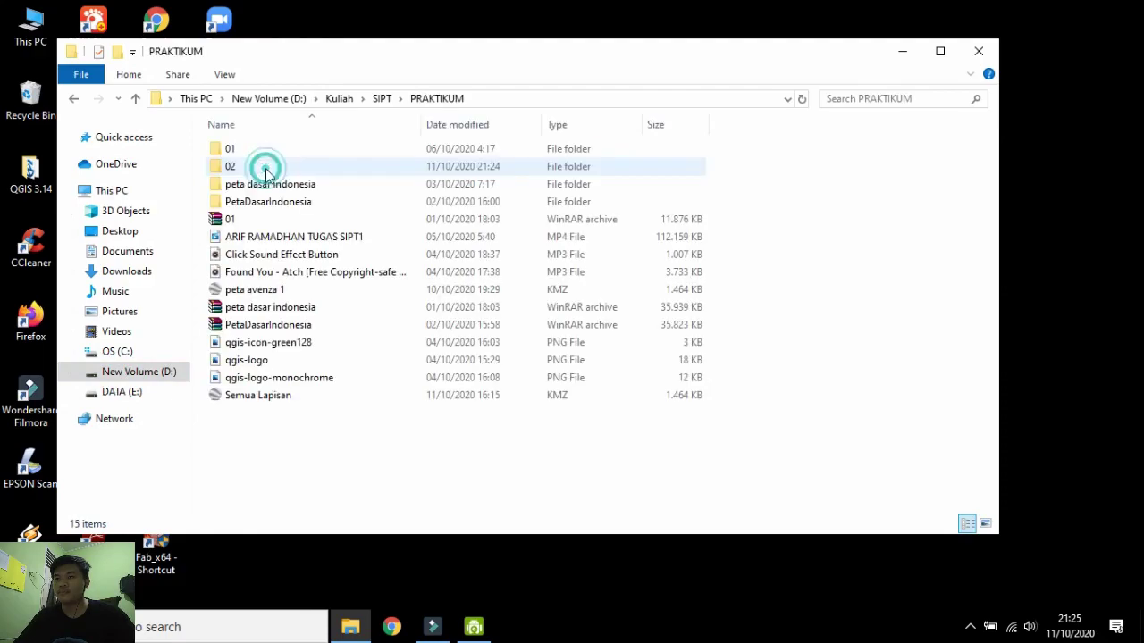
double_click(276, 169)
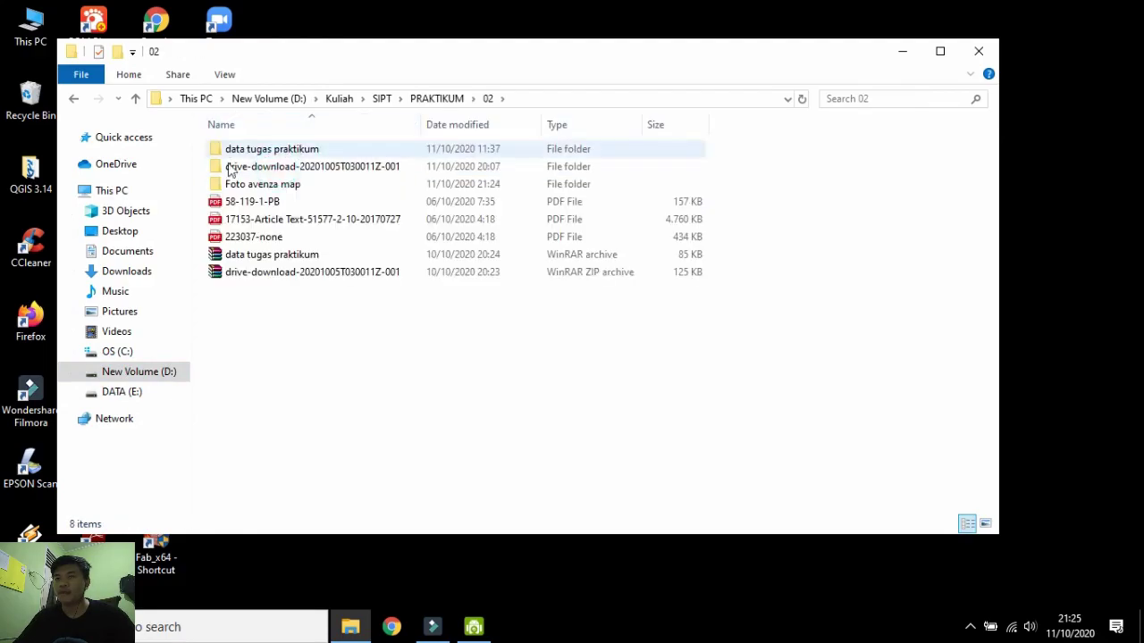
double_click(253, 185)
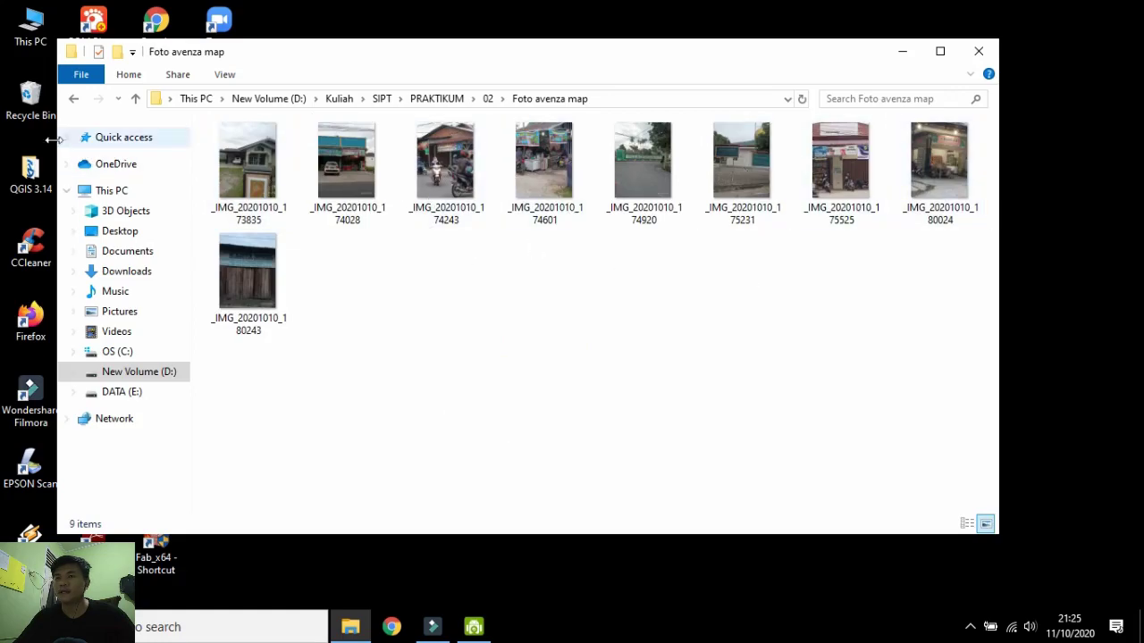
Go back to the PRAKTIKUM folder, open the "Semua Lapisan" KMZ file in Google Earth Pro and dismiss the start-up tips.
left_click(74, 99)
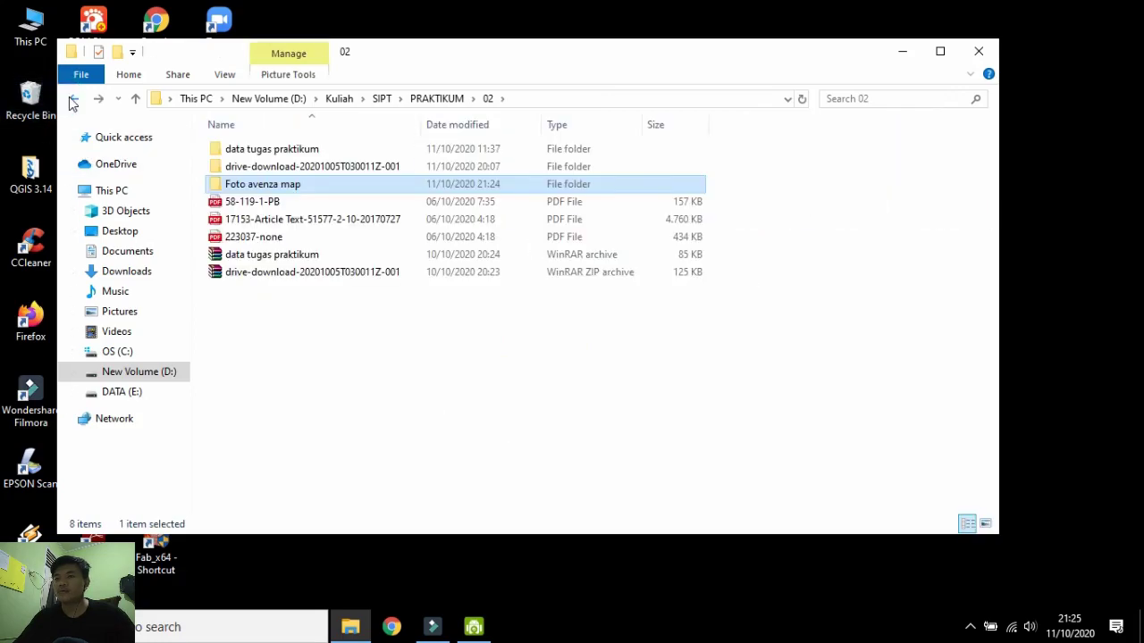
left_click(74, 99)
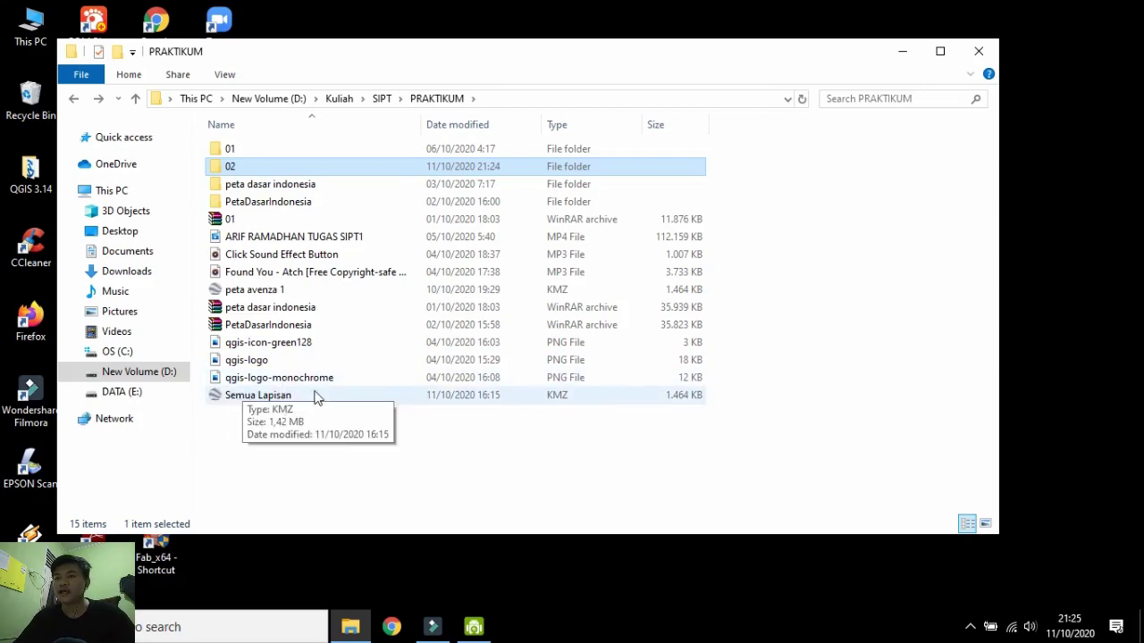
double_click(253, 398)
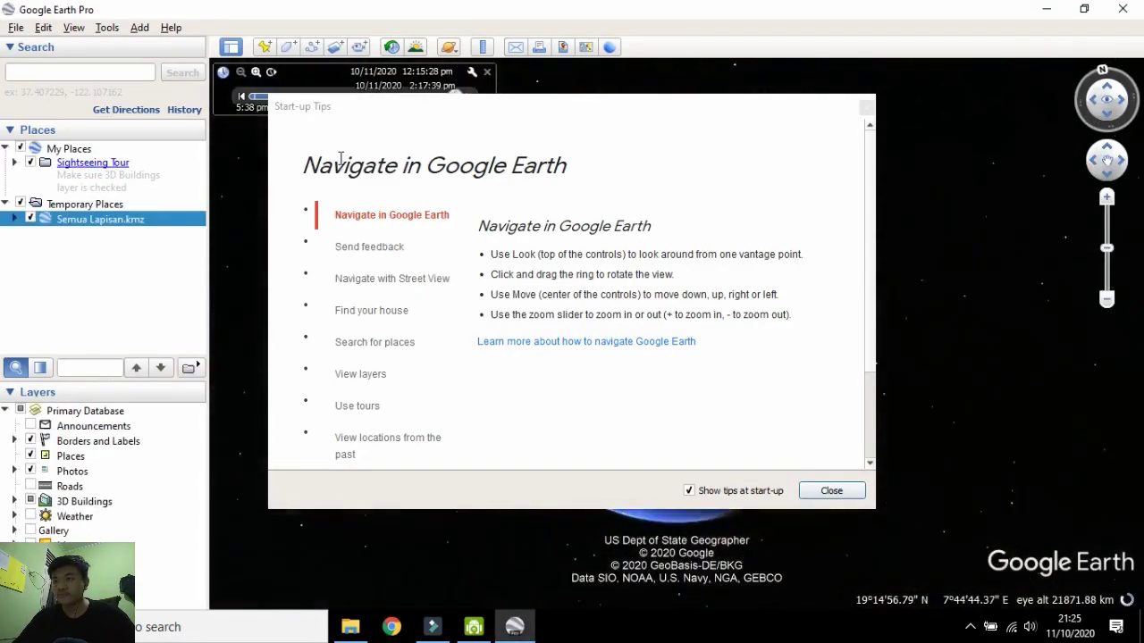
left_click(831, 491)
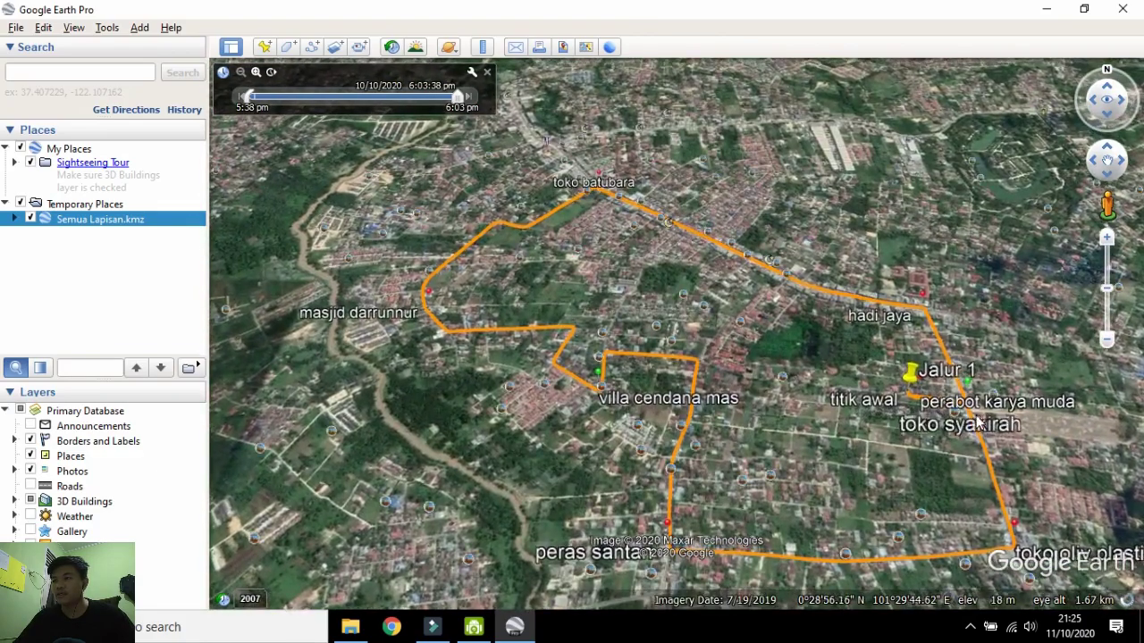
Examine the photos attached to the "toko syakirah" and "masjid darrunnur" placemarks, closing each information balloon.
left_click(971, 399)
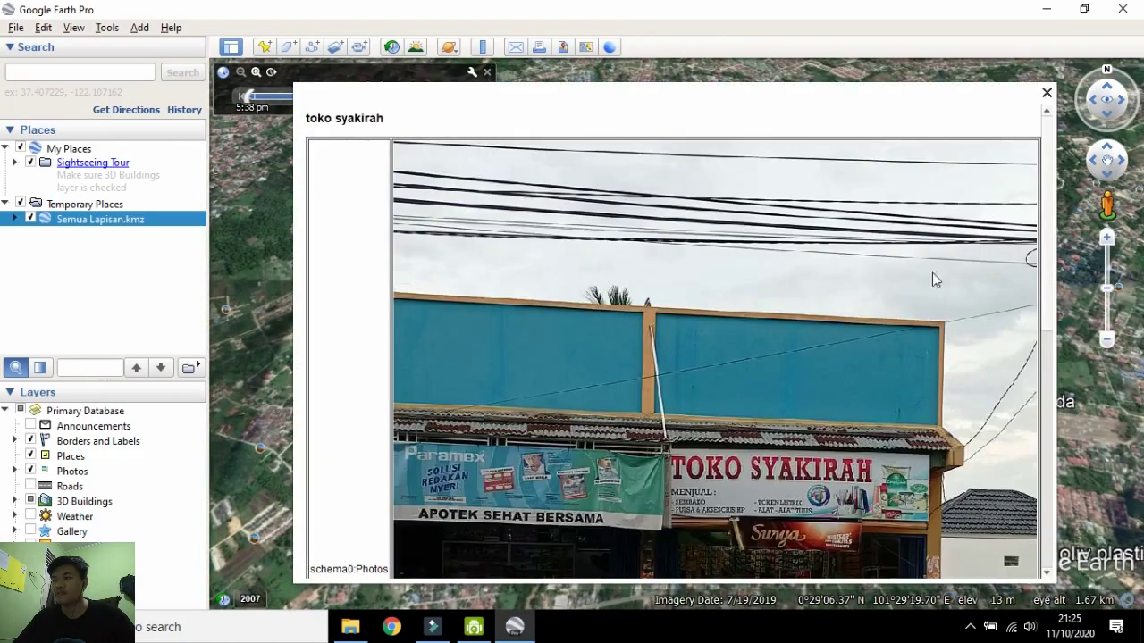
scroll(888, 361, "down", 10)
left_click(1046, 93)
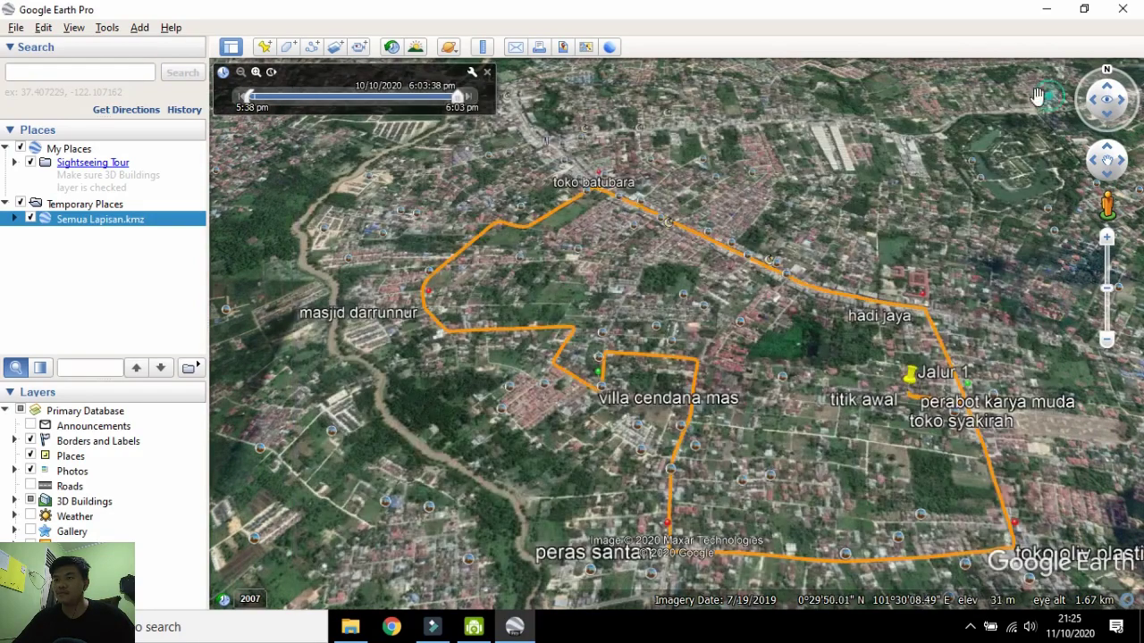
left_click(433, 302)
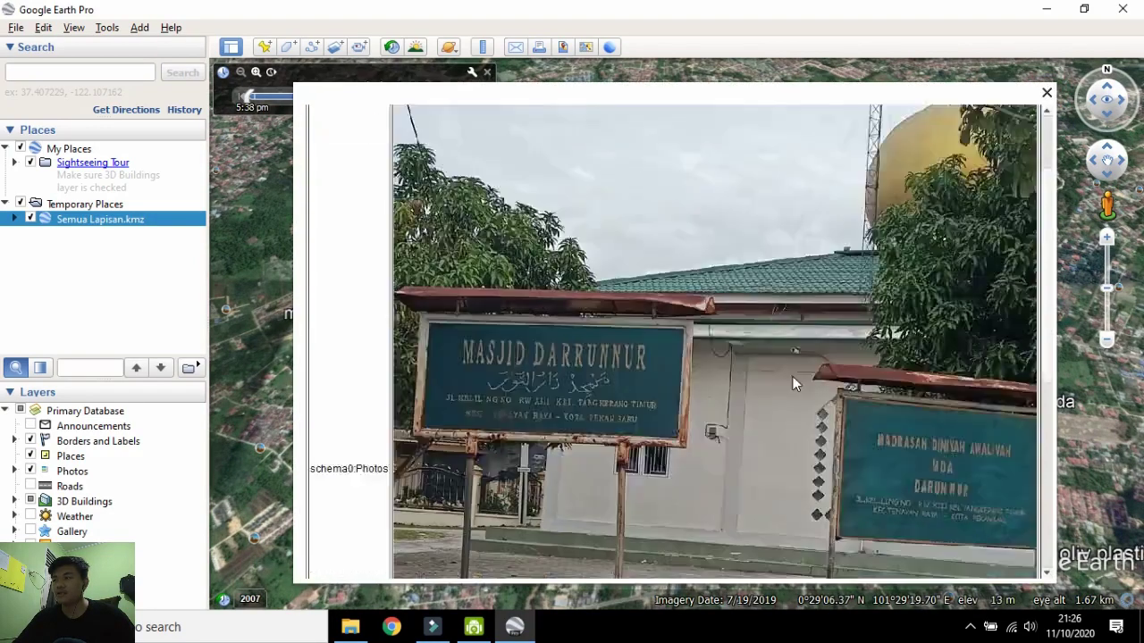
scroll(792, 380, "down", 5)
left_click(1047, 93)
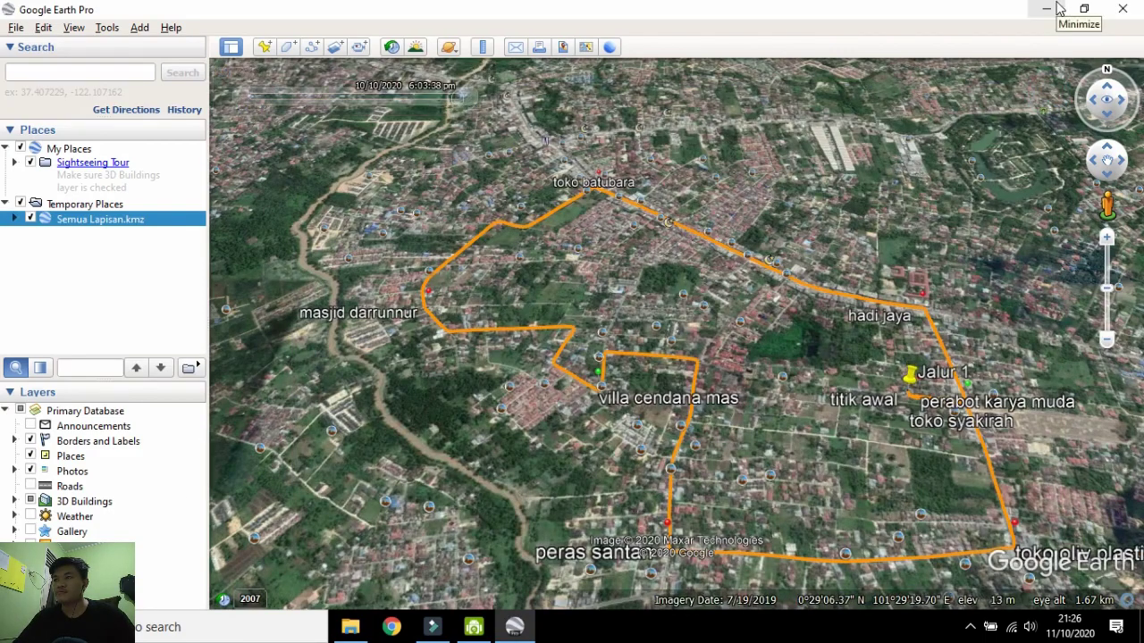
Minimise the Google Earth Pro and File Explorer windows to return to the desktop.
left_click(1057, 6)
left_click(903, 52)
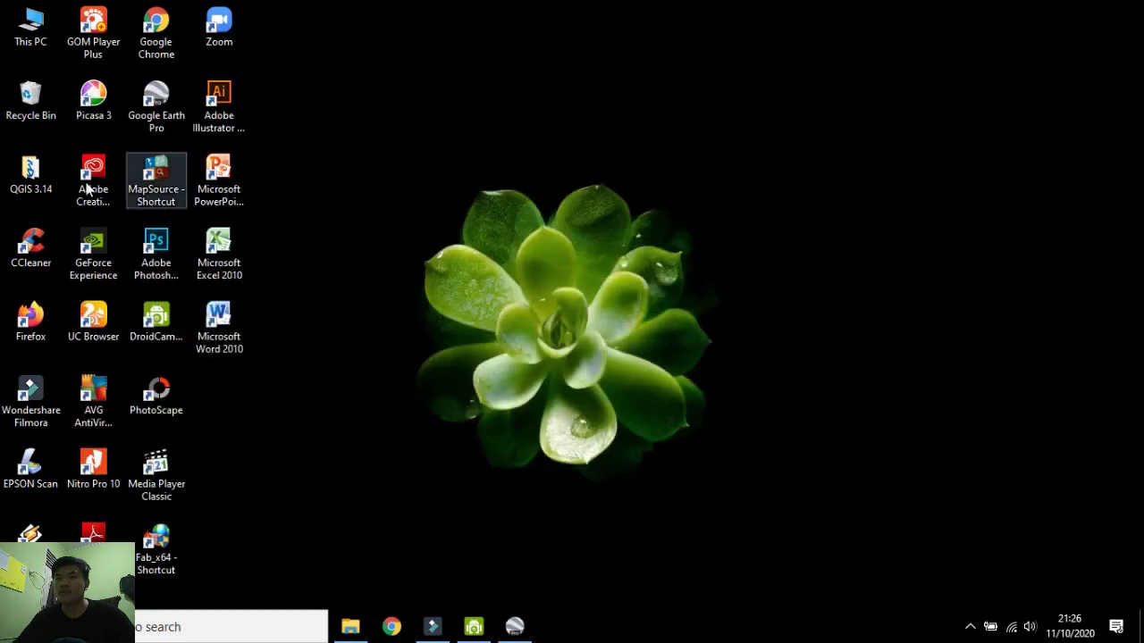
Launch QGIS Desktop 3.14.15 from the QGIS 3.14 desktop folder and start a new empty project.
double_click(24, 177)
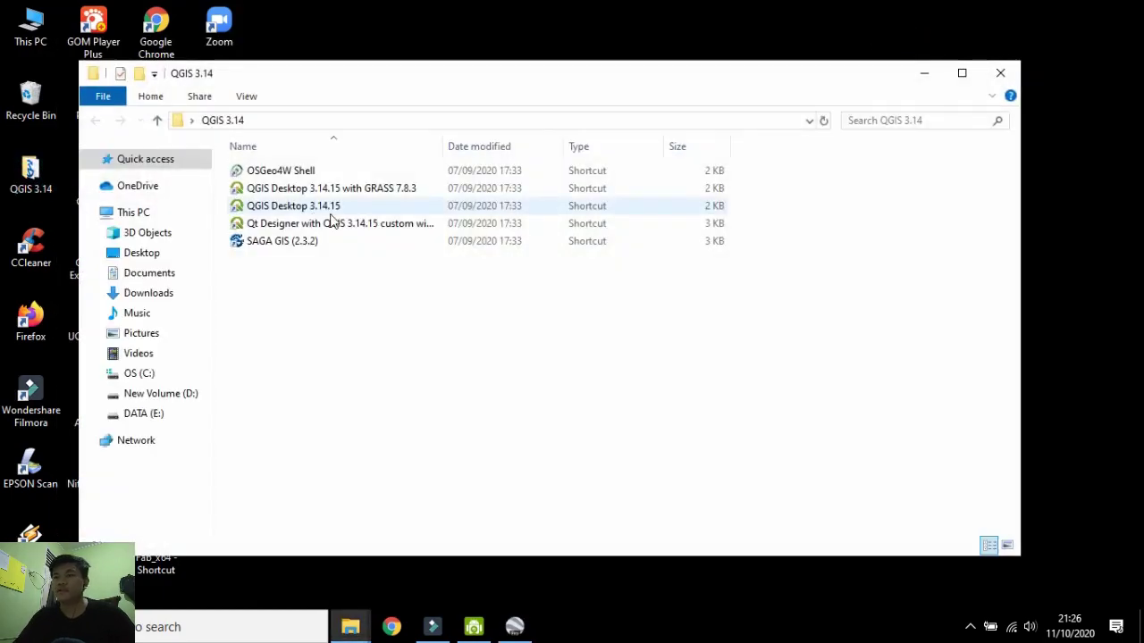
left_click(334, 207)
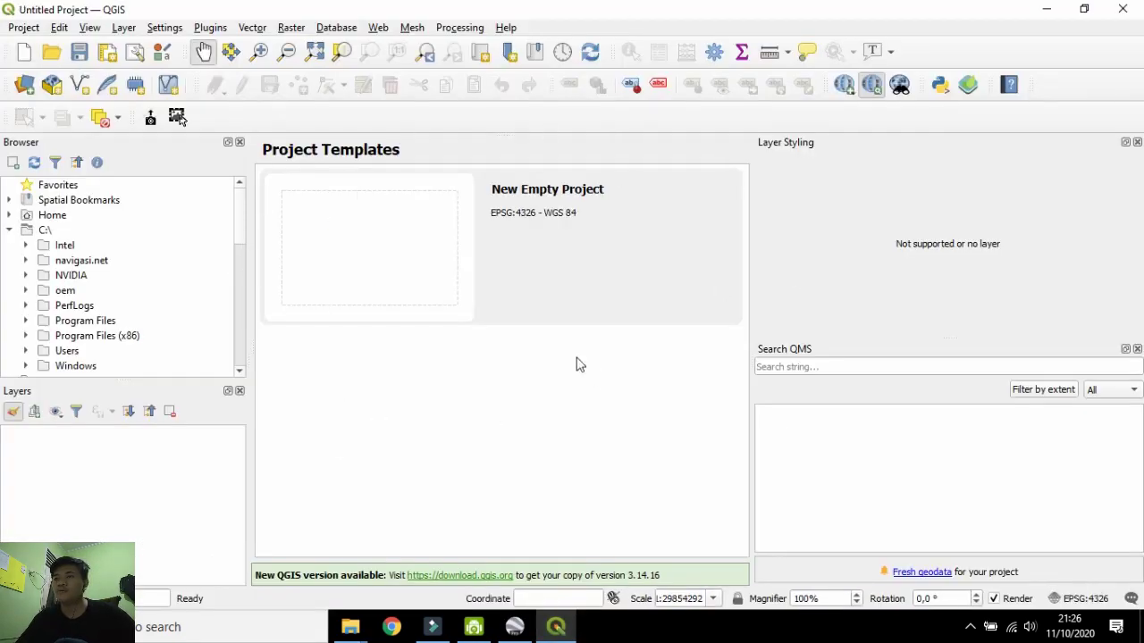
double_click(418, 250)
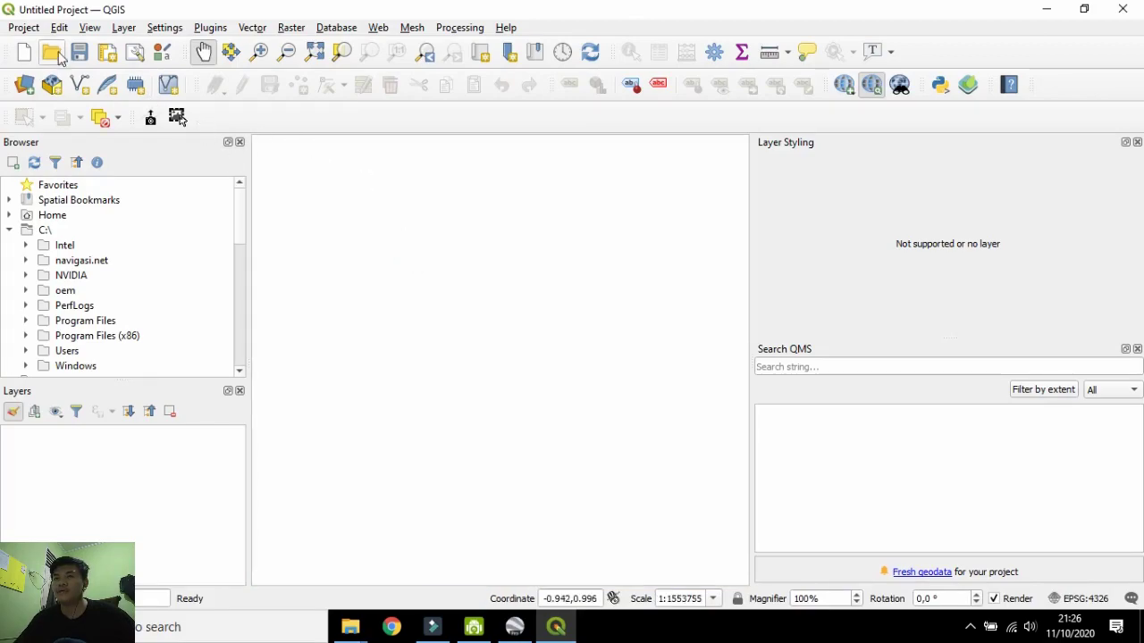
Start adding a vector layer and choose D:\Kuliah\SIPT\PRAKTIKUM\Semua Lapisan.kmz as the source dataset.
left_click(122, 29)
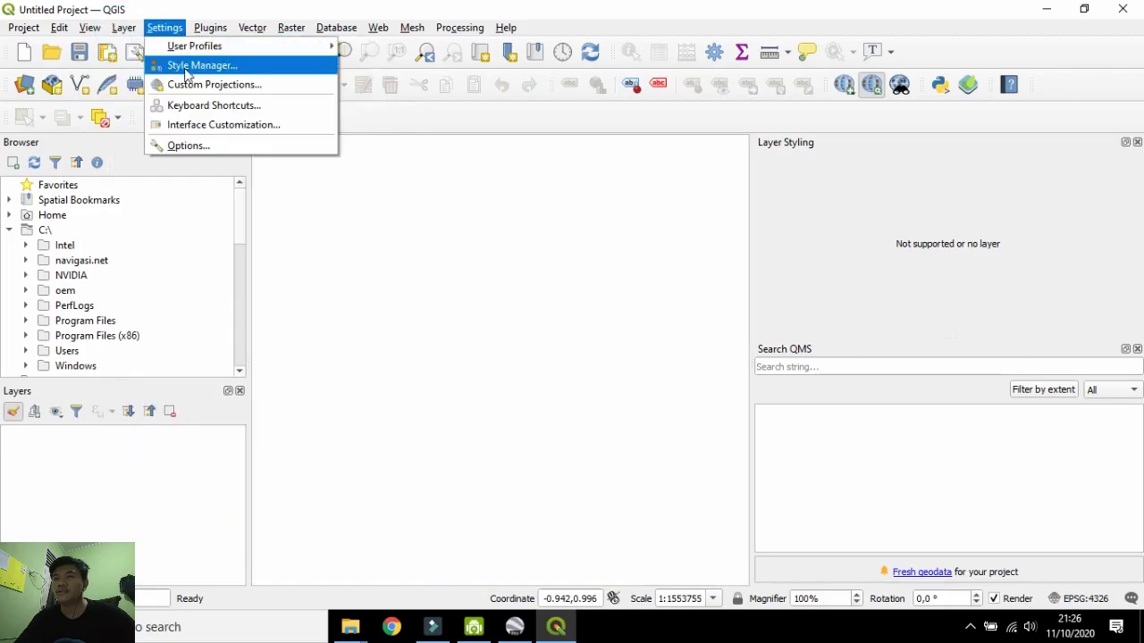
mouse_move(159, 86)
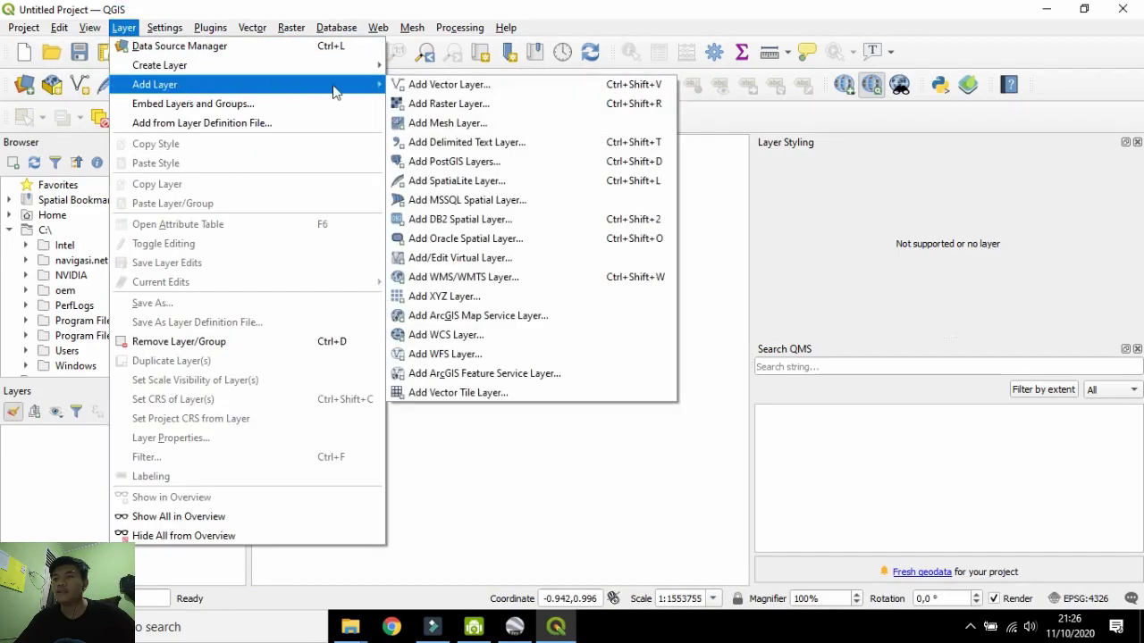
left_click(413, 85)
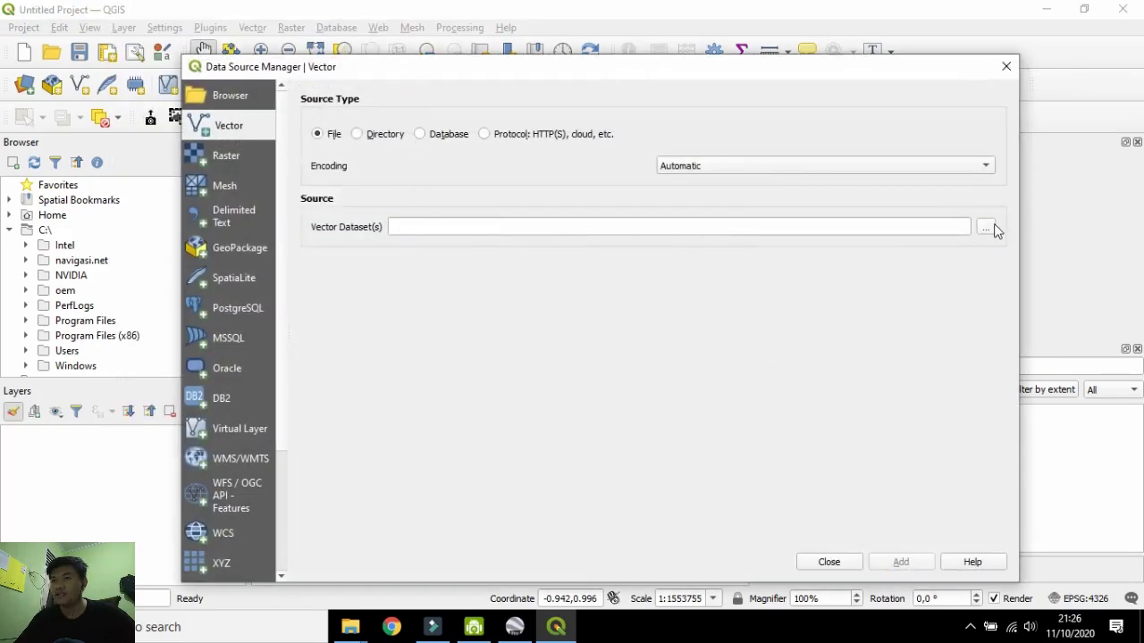
left_click(990, 228)
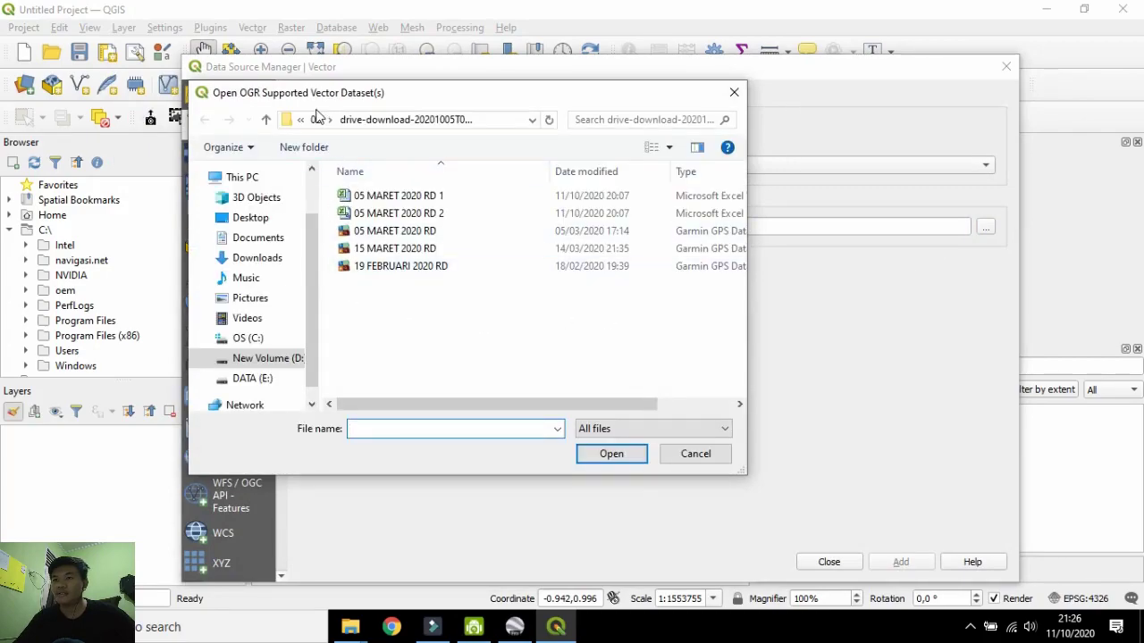
left_click(284, 357)
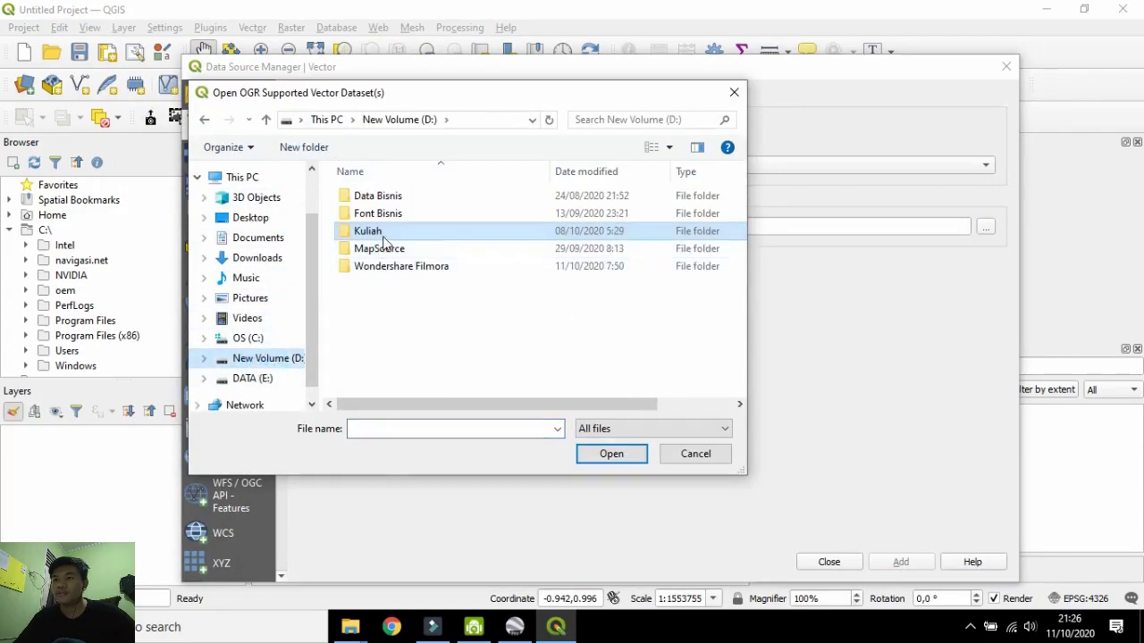
double_click(386, 231)
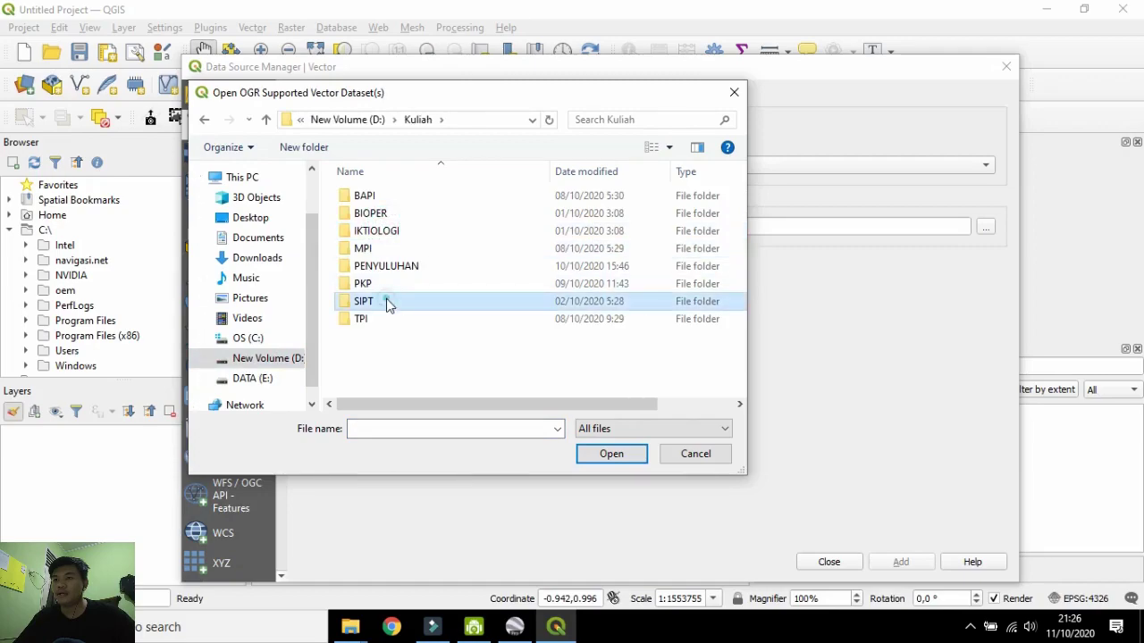
double_click(386, 301)
double_click(393, 212)
scroll(407, 268, "down", 1)
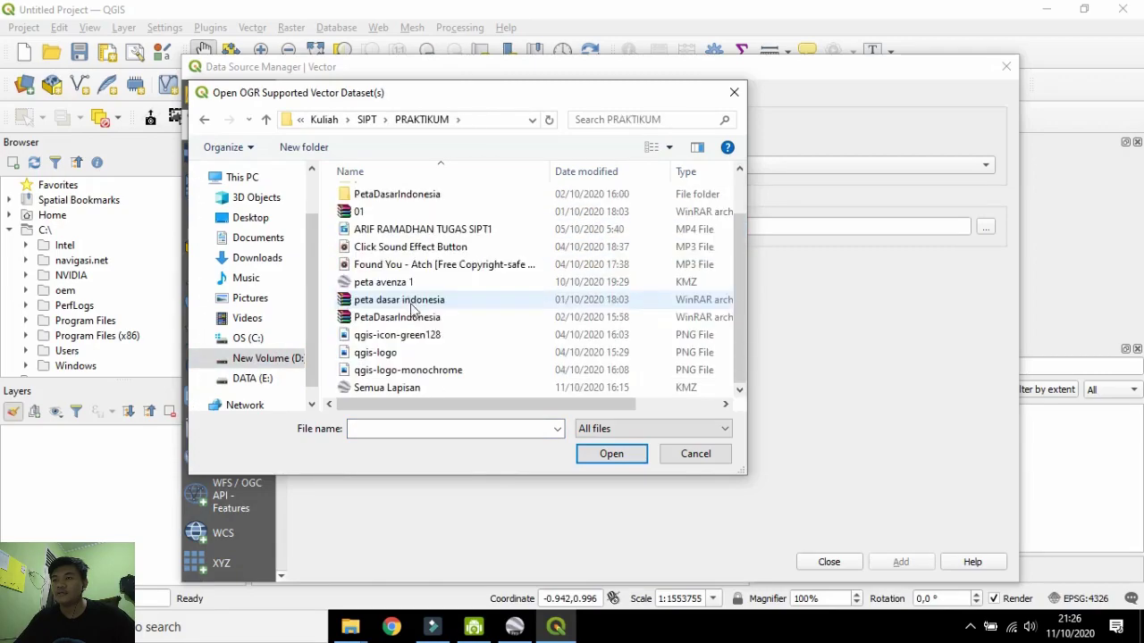
left_click(389, 395)
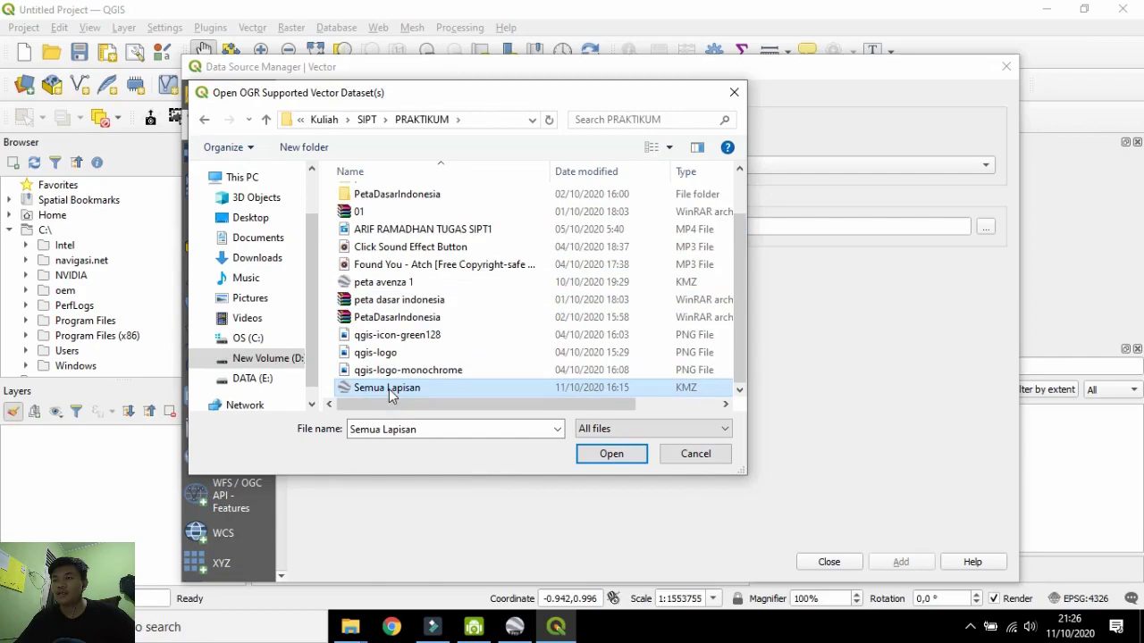
left_click(611, 454)
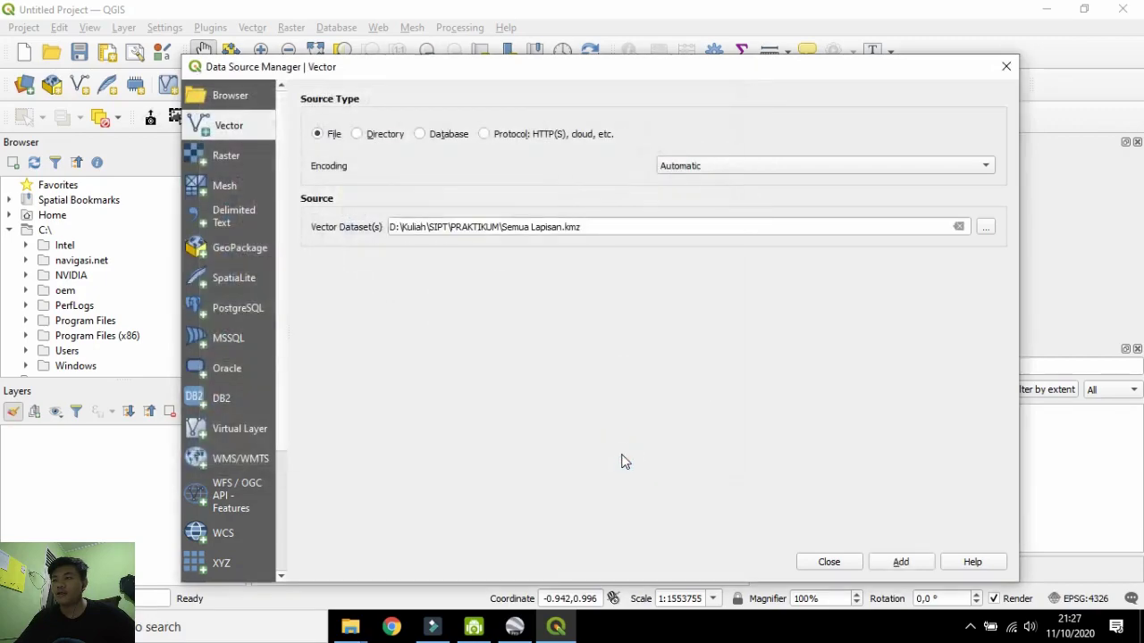
Add both the Point and LineString "Lapisan" layers from the KMZ to the project and close the Data Source Manager.
left_click(900, 563)
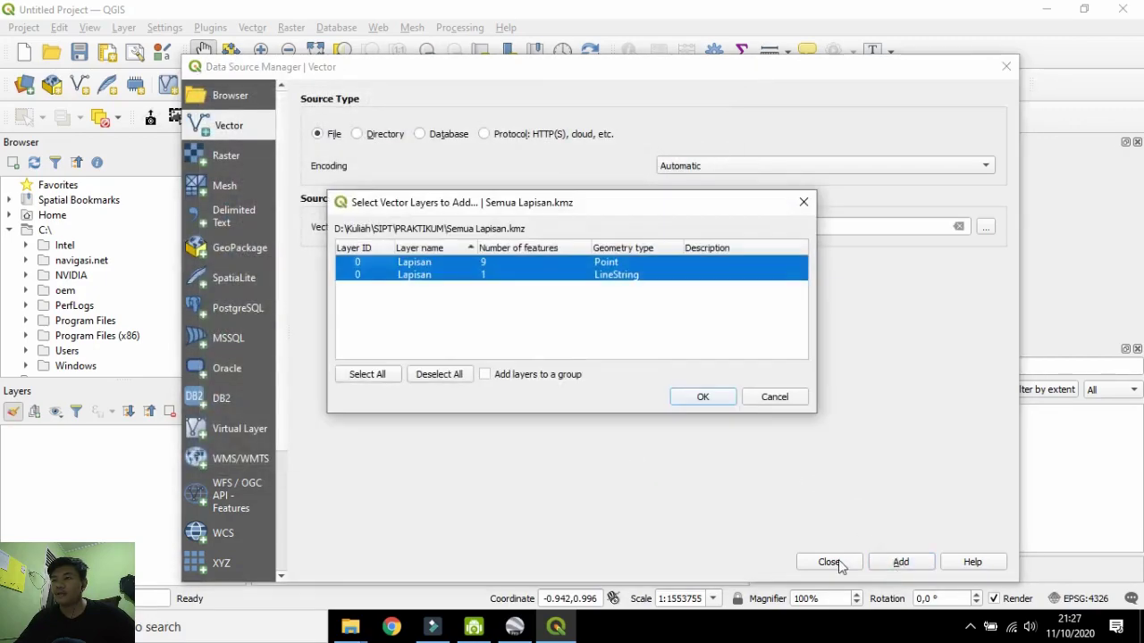
left_click(711, 400)
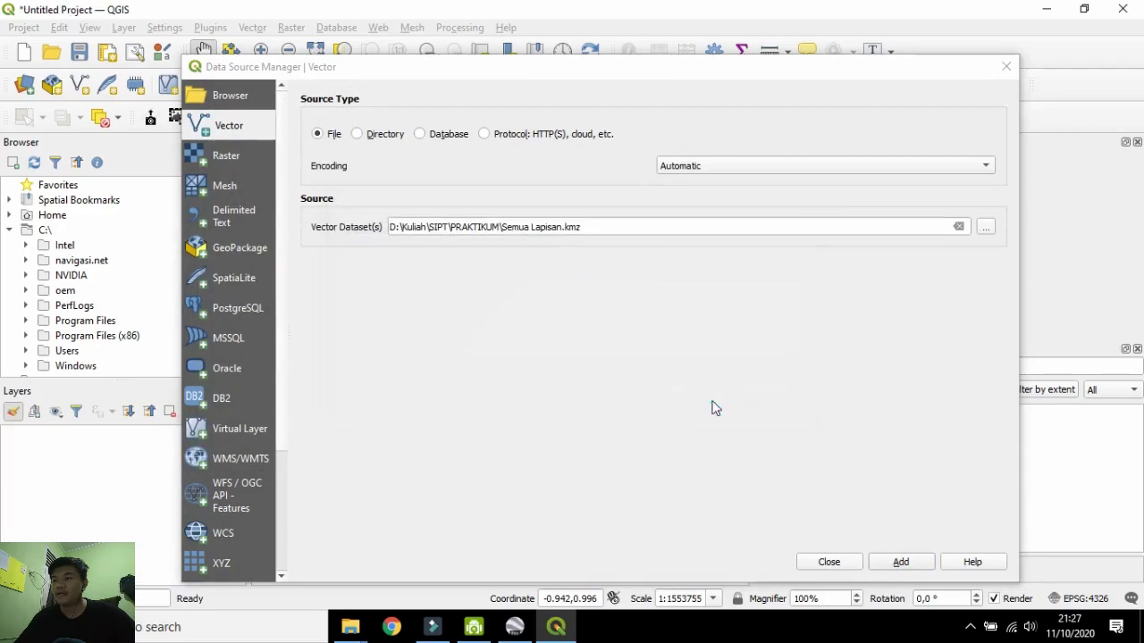
left_click(829, 562)
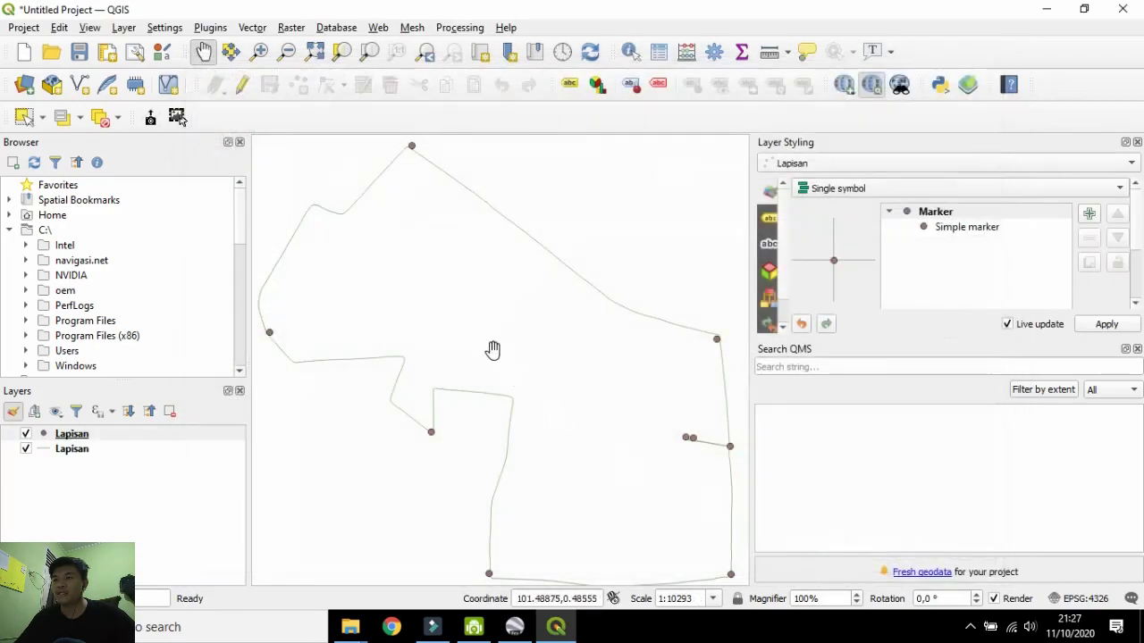
Add the Google Satellite basemap from QuickMapServices beneath the track and points.
scroll(562, 417, "up", 3)
scroll(631, 376, "up", 1)
scroll(614, 344, "down", 1)
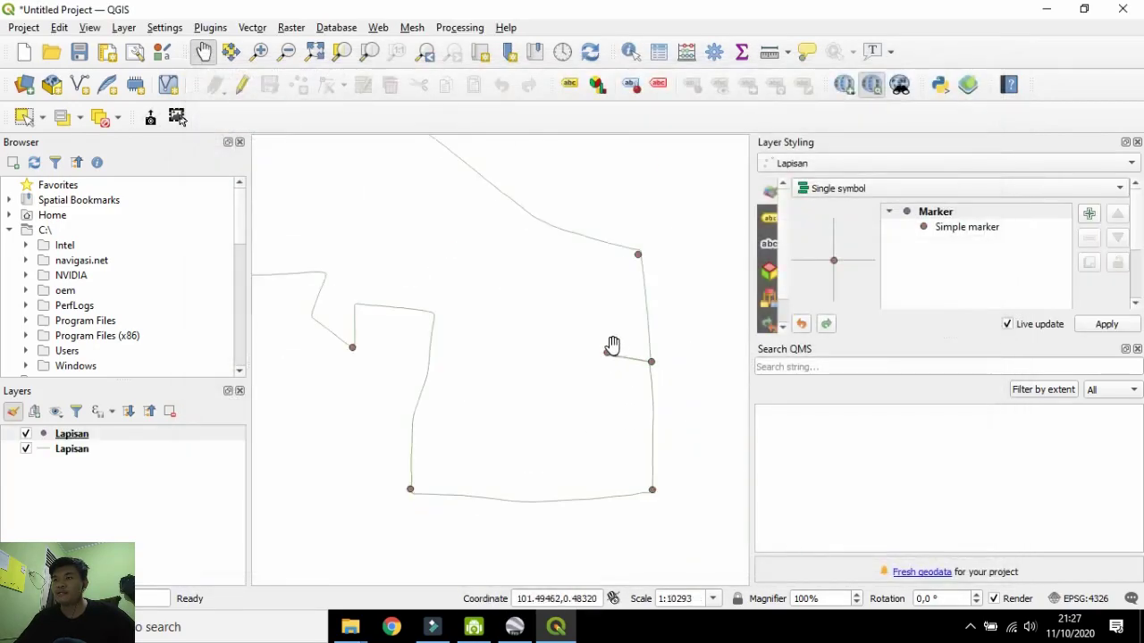
scroll(627, 348, "down", 1)
scroll(627, 349, "up", 1)
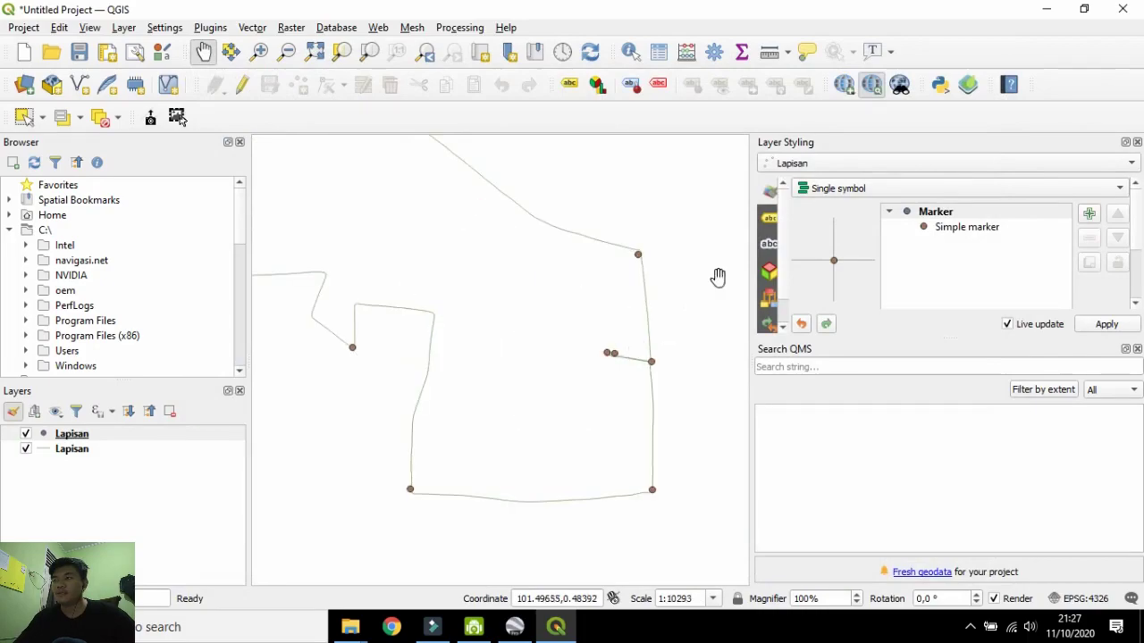
left_click(844, 86)
mouse_move(849, 130)
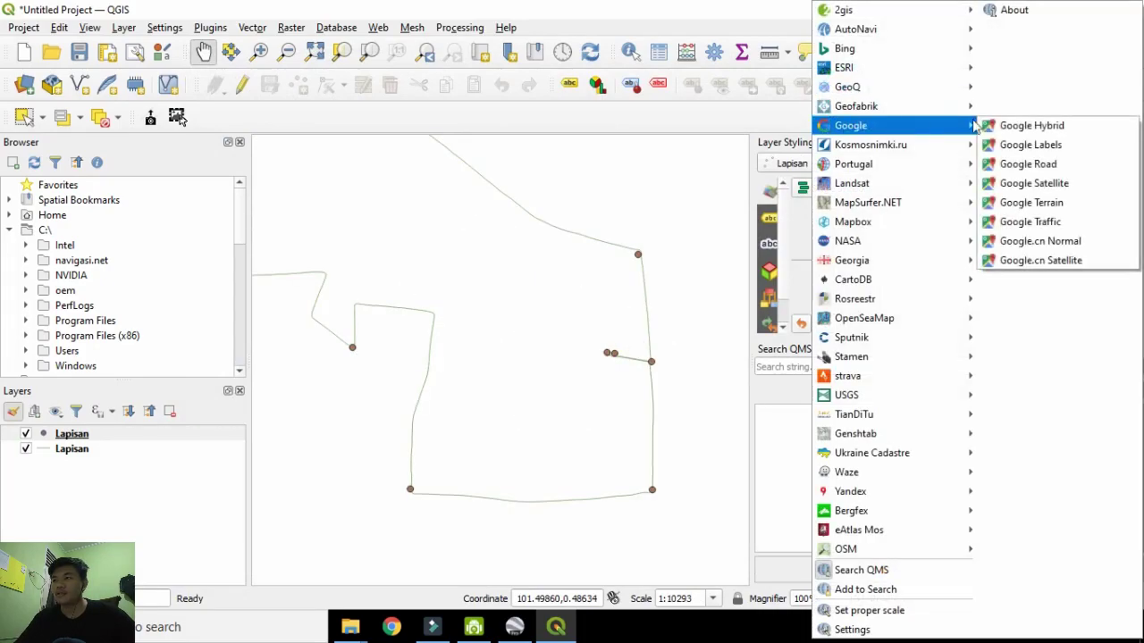
left_click(1034, 183)
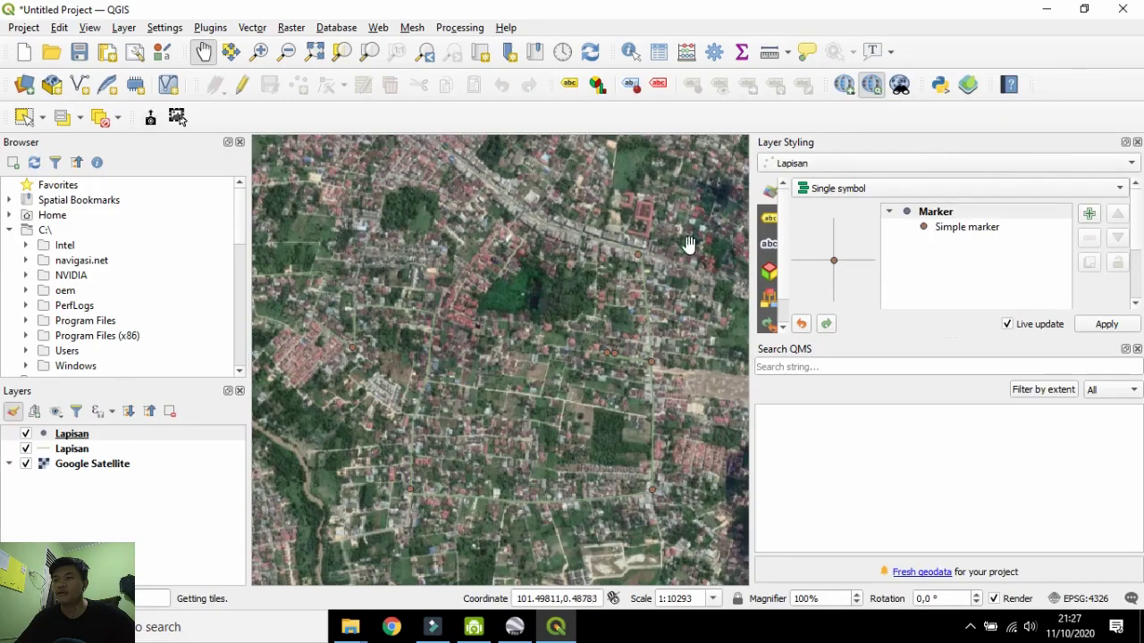
Open the symbology properties of the "Lapisan" point layer and set the simple marker's fill color to white.
scroll(636, 323, "down", 1)
scroll(573, 387, "up", 1)
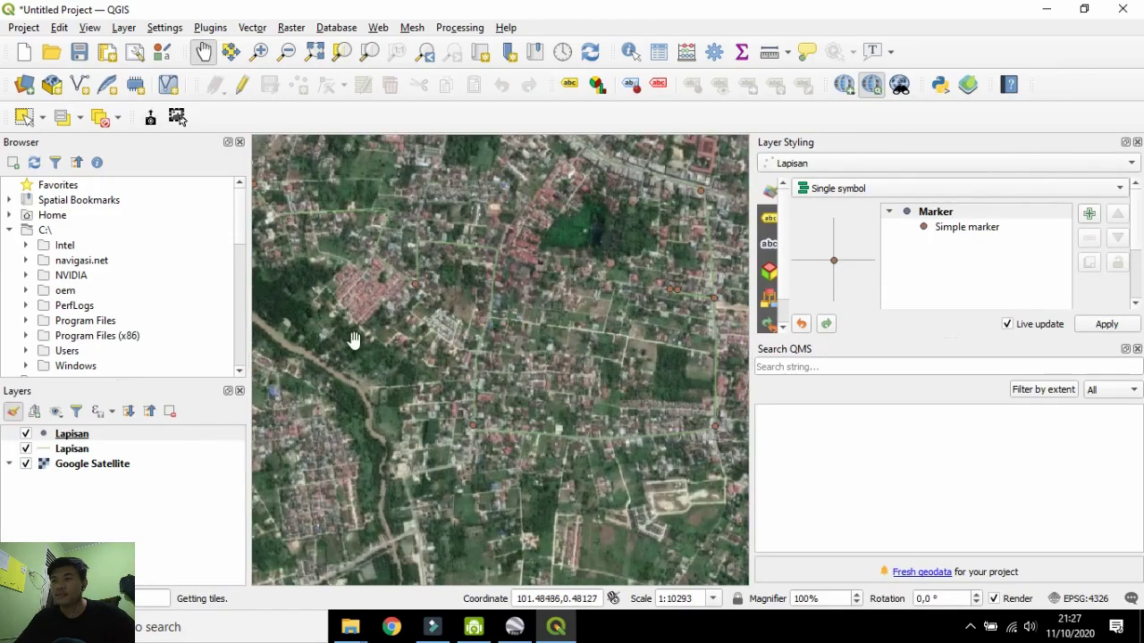
scroll(494, 329, "up", 1)
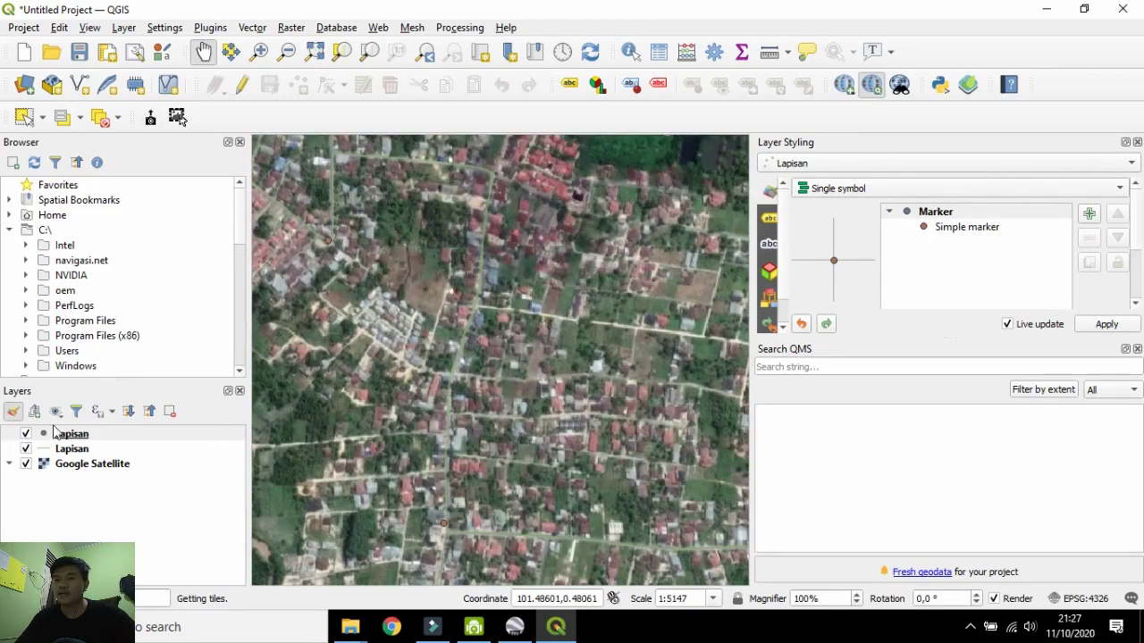
left_click(57, 433)
right_click(61, 434)
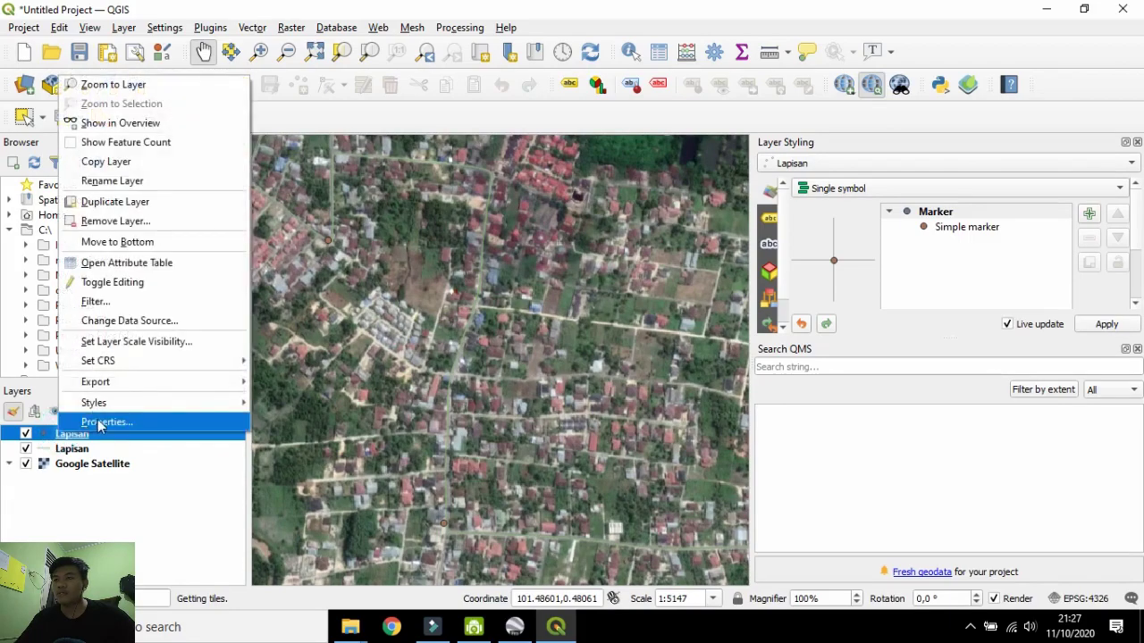
left_click(98, 423)
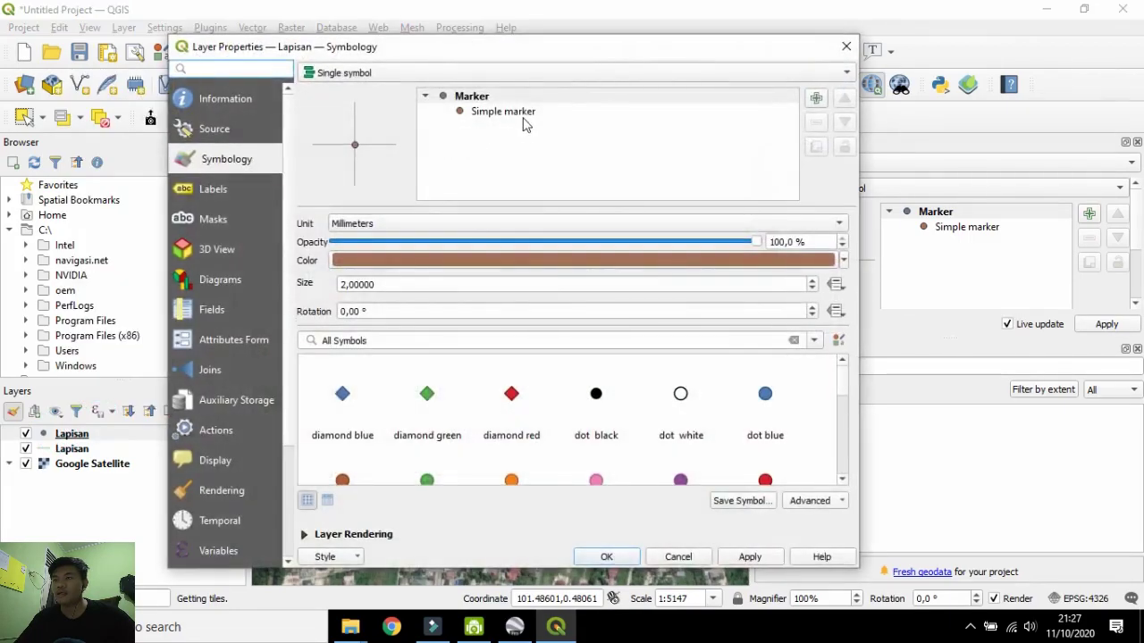
left_click(525, 114)
left_click(793, 281)
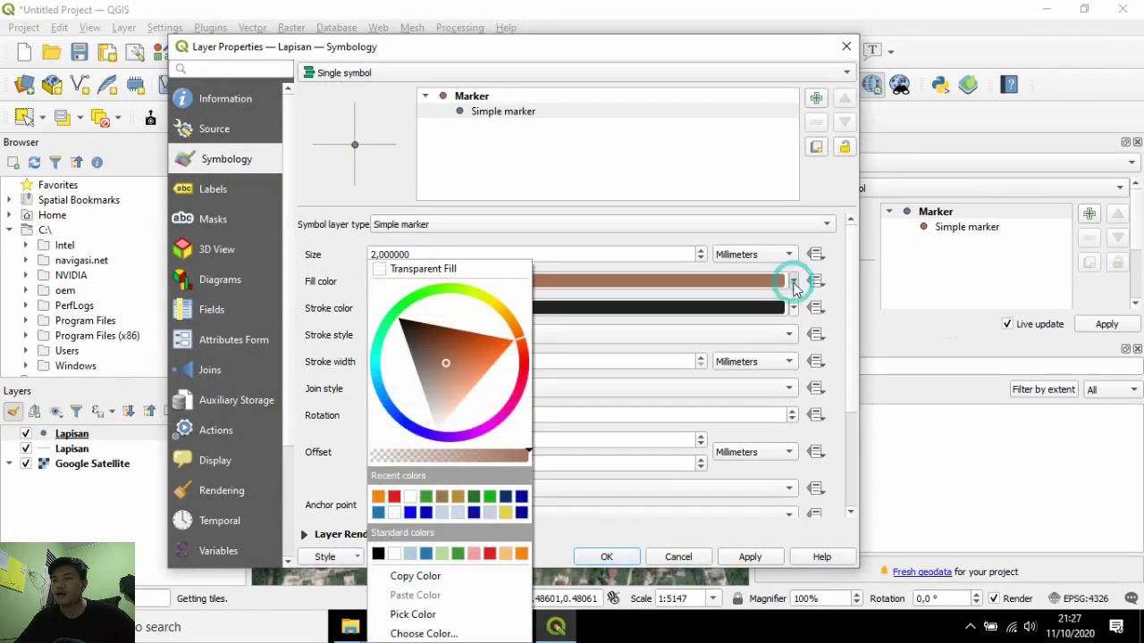
left_click(398, 511)
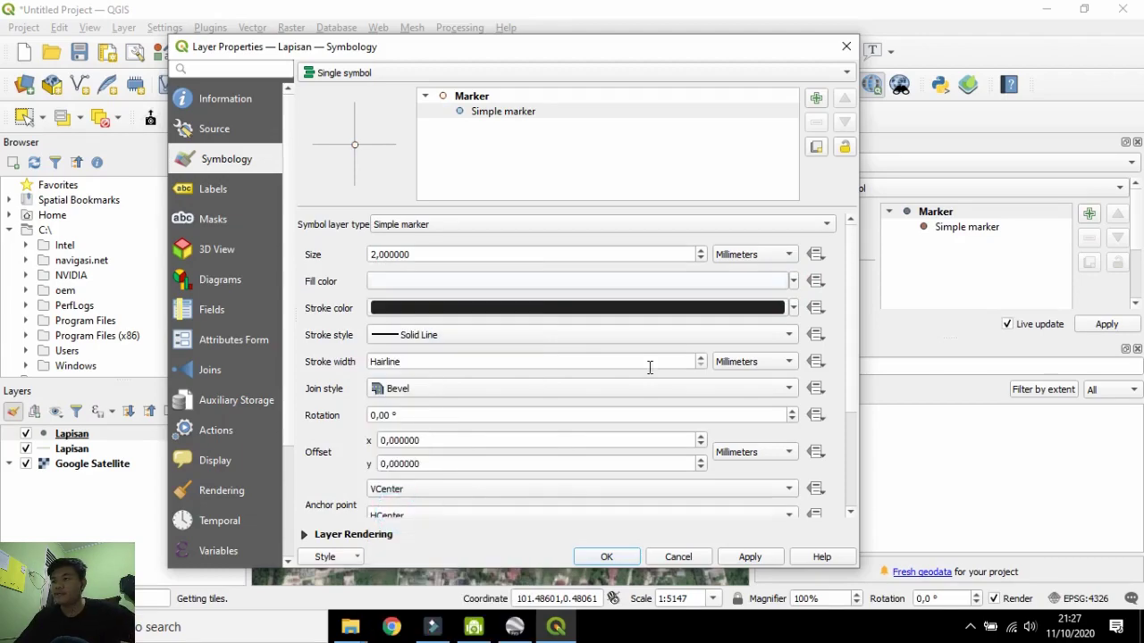
Give the point marker a red stroke with a width of 0.6 mm and apply the symbology.
left_click(793, 307)
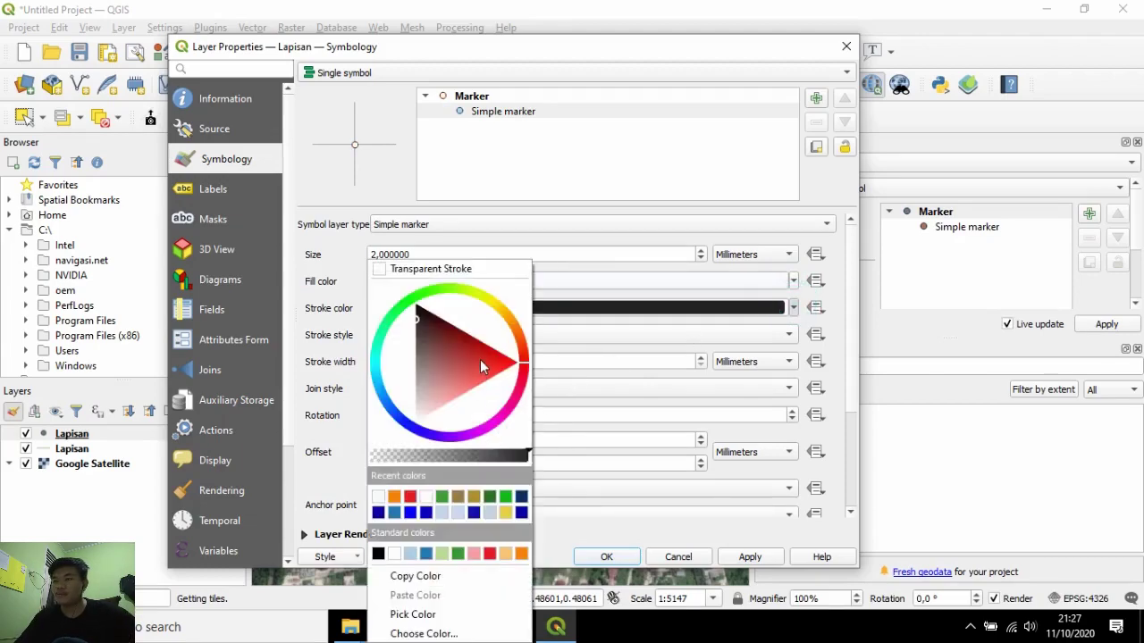
left_click_drag(480, 360, 518, 362)
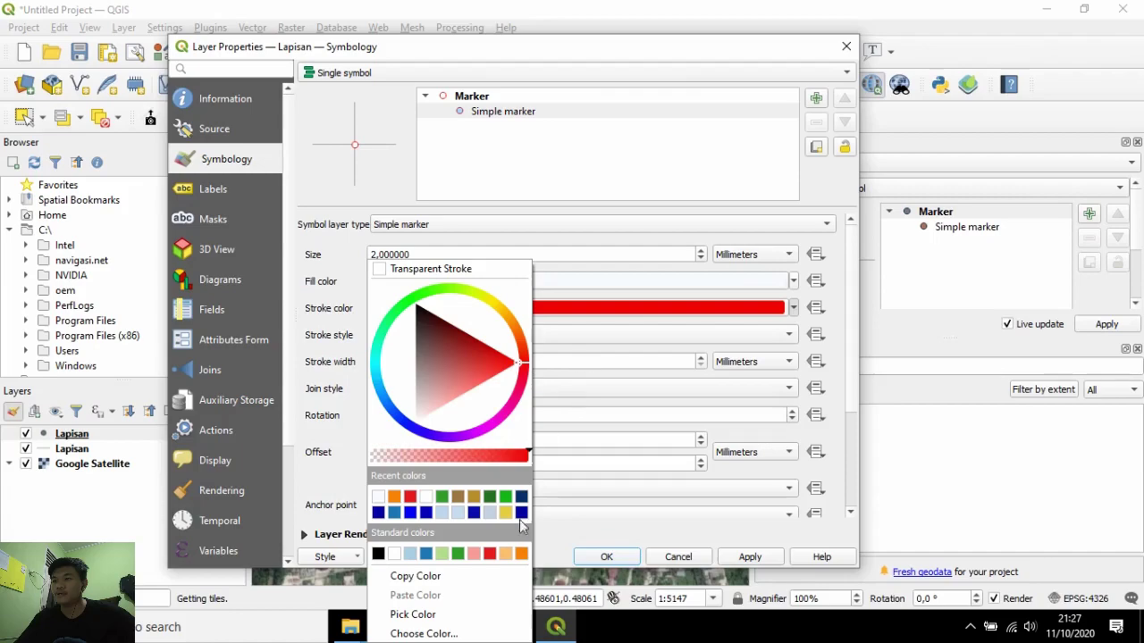
left_click(693, 342)
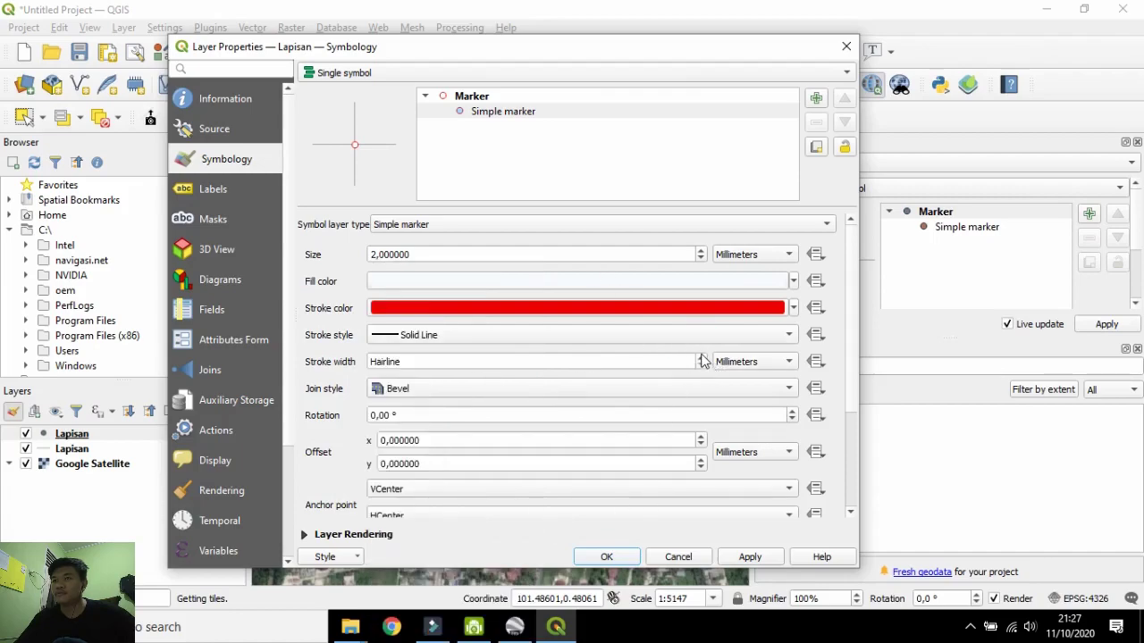
left_click(702, 357)
left_click(701, 357)
left_click(702, 358)
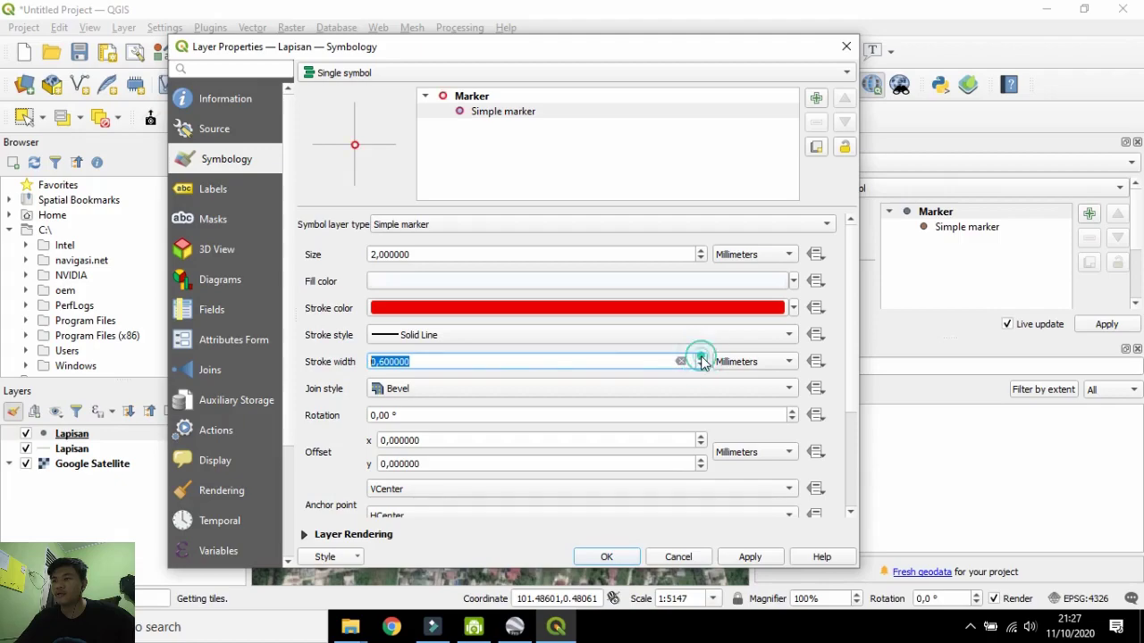
left_click(747, 556)
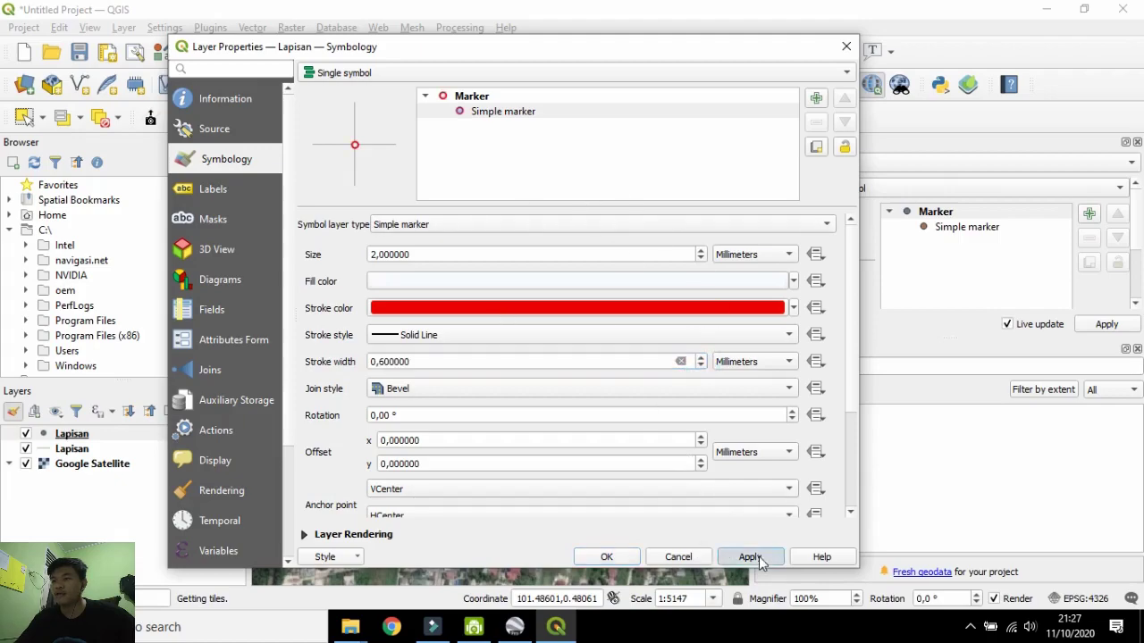
left_click(606, 557)
Open the symbology properties of the "Lapisan" line layer and set the simple line's color to red.
scroll(541, 465, "down", 1)
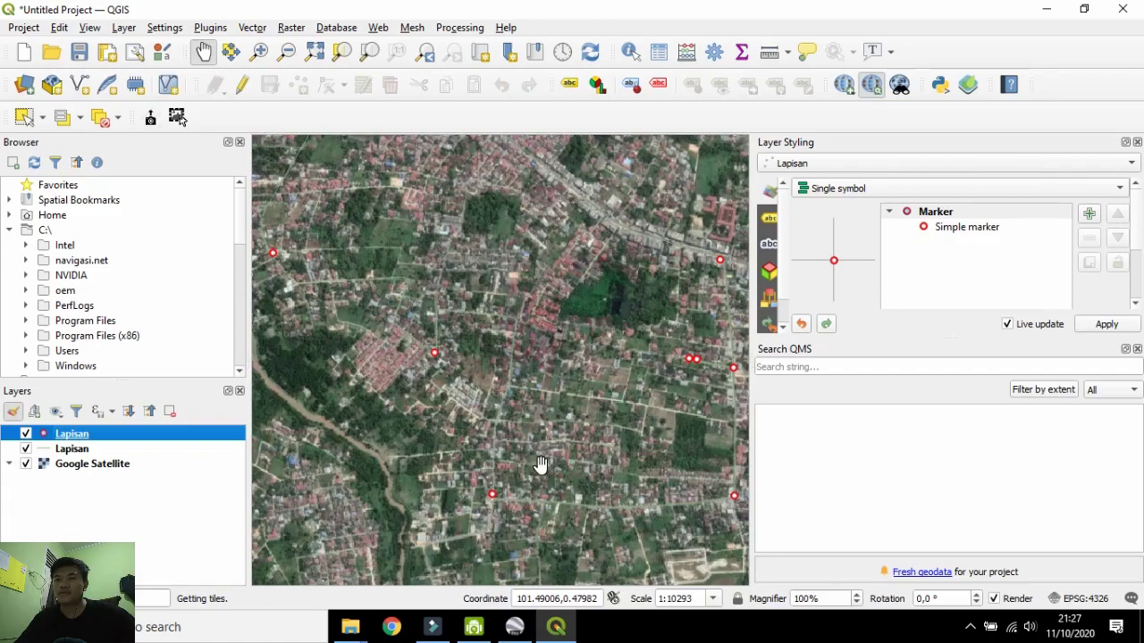
left_click(94, 450)
right_click(88, 449)
left_click(140, 439)
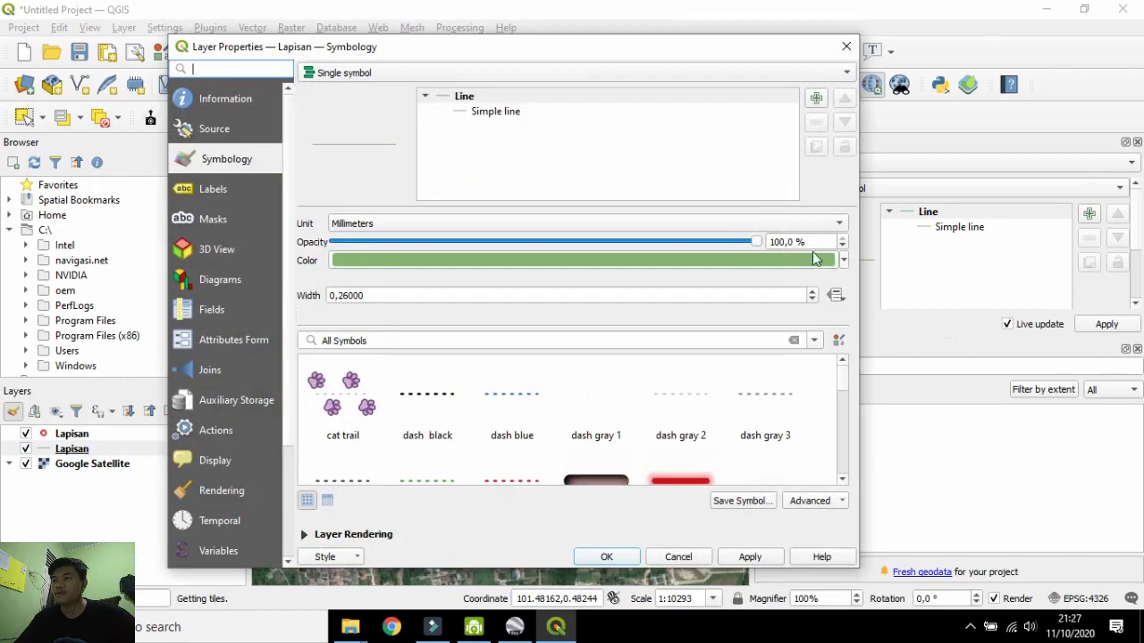
left_click(525, 113)
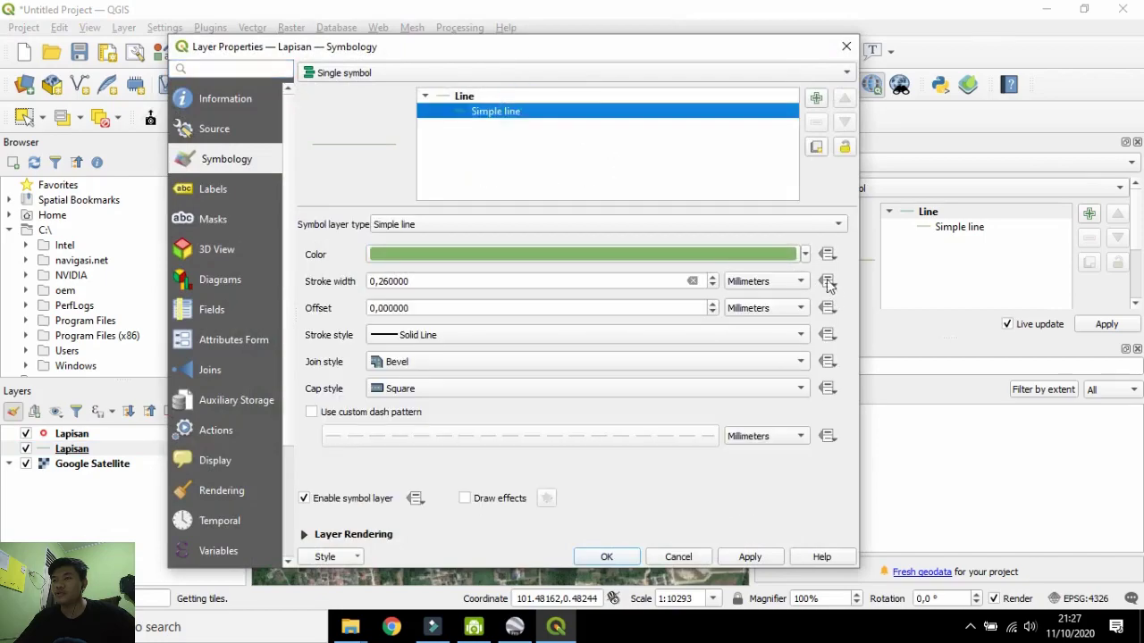
left_click(805, 254)
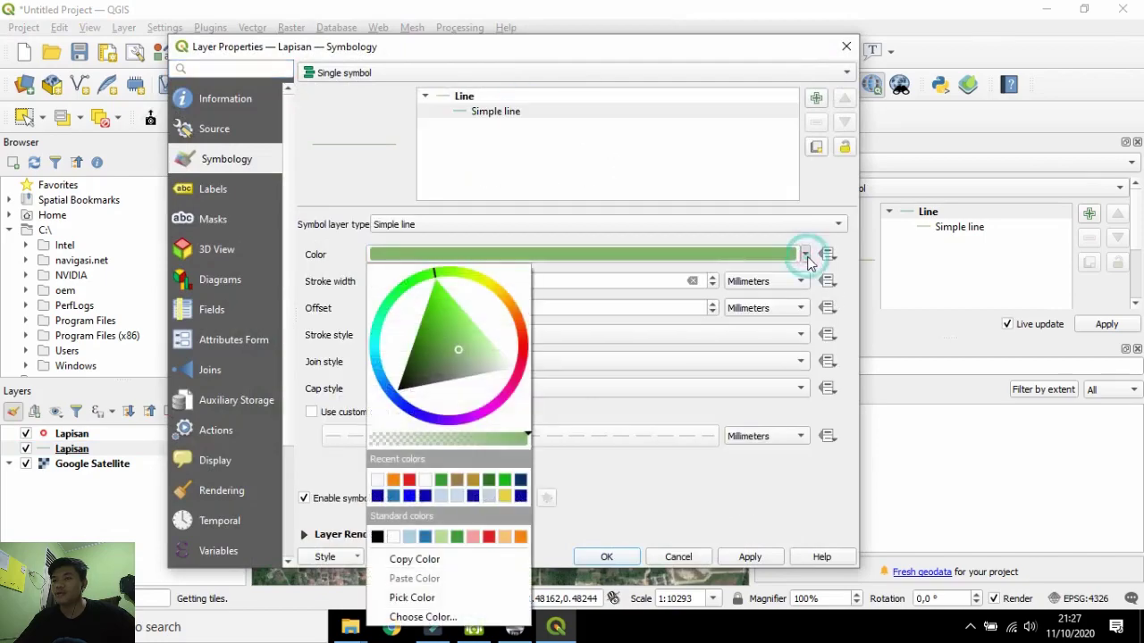
left_click(410, 481)
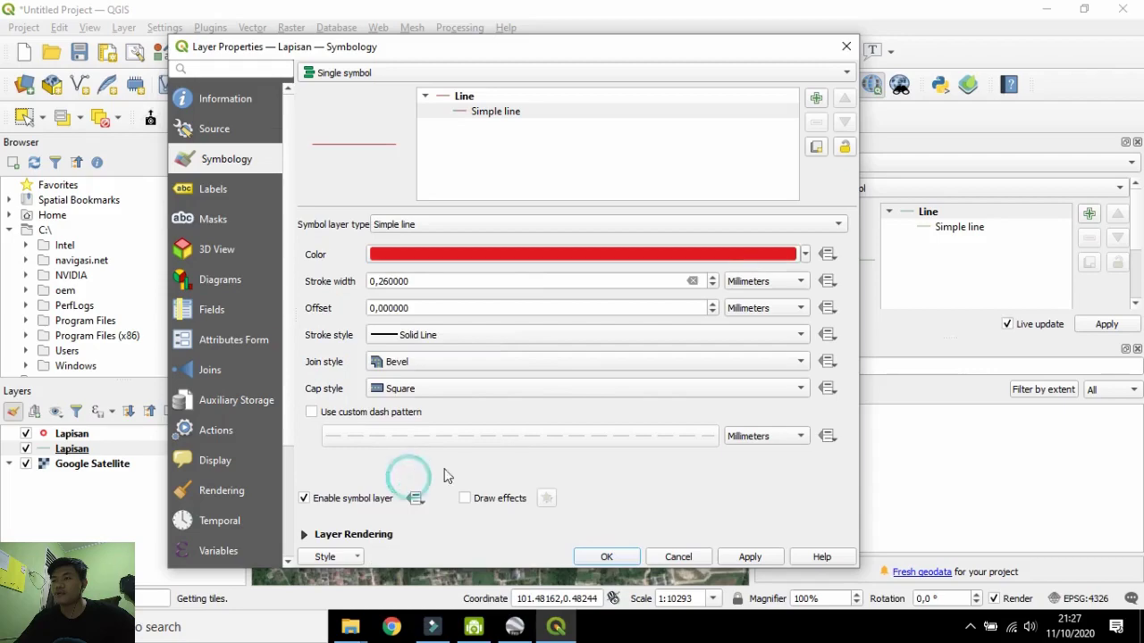
Set the simple line's stroke width to 0.86 mm and apply the symbology to the line layer.
left_click(711, 278)
left_click(711, 277)
left_click(712, 277)
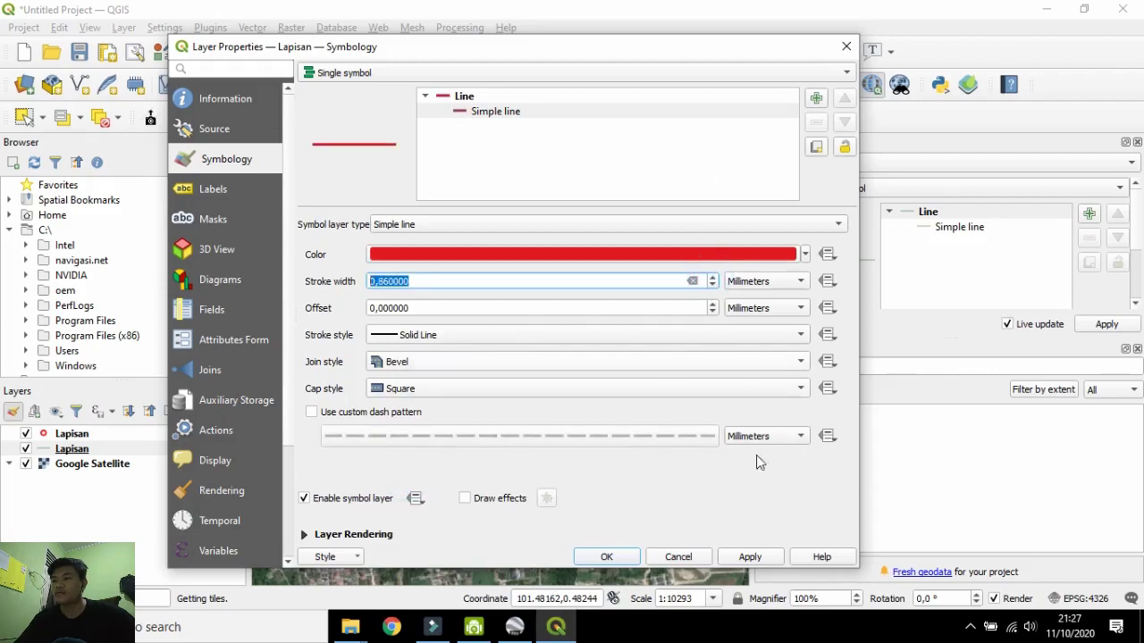
left_click(751, 556)
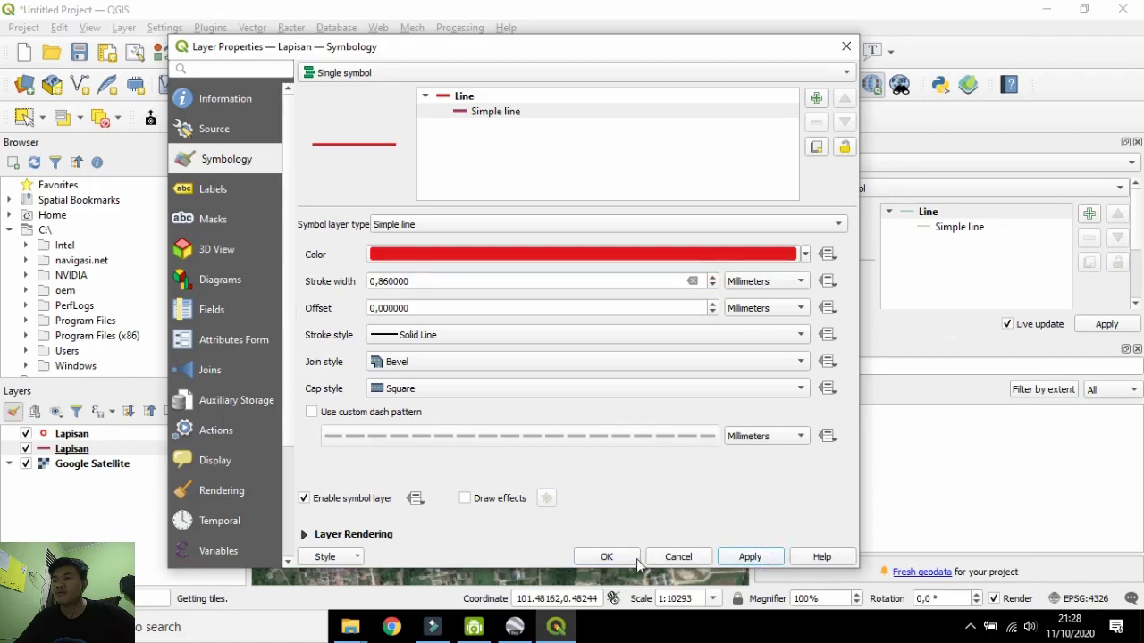
left_click(607, 557)
scroll(651, 439, "down", 1)
scroll(672, 443, "up", 2)
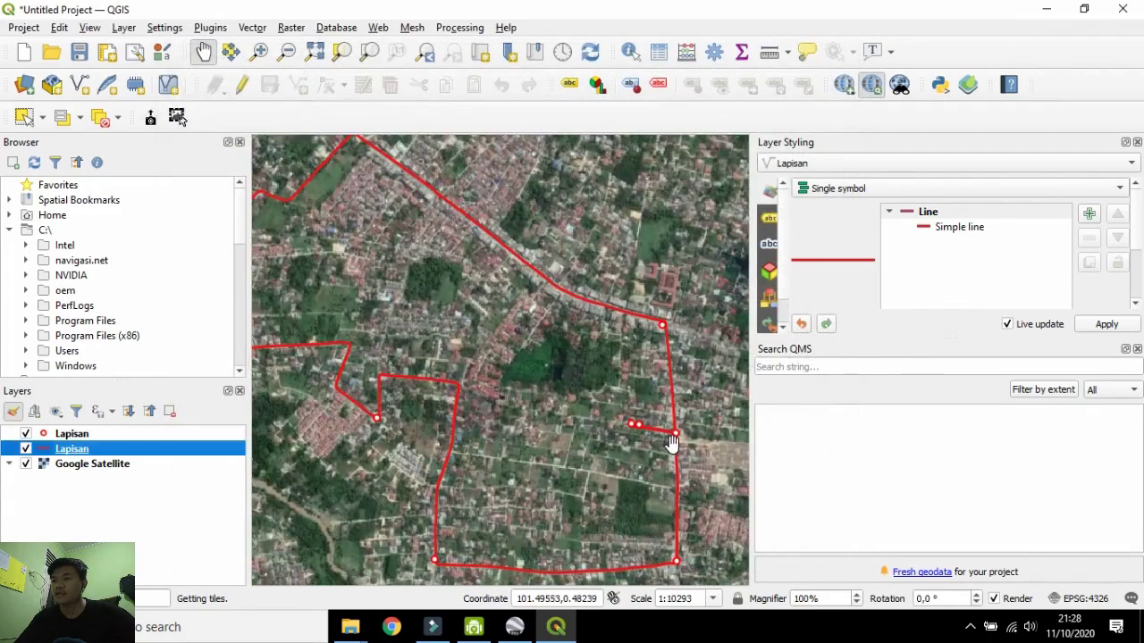
scroll(658, 435, "up", 1)
scroll(624, 414, "up", 3)
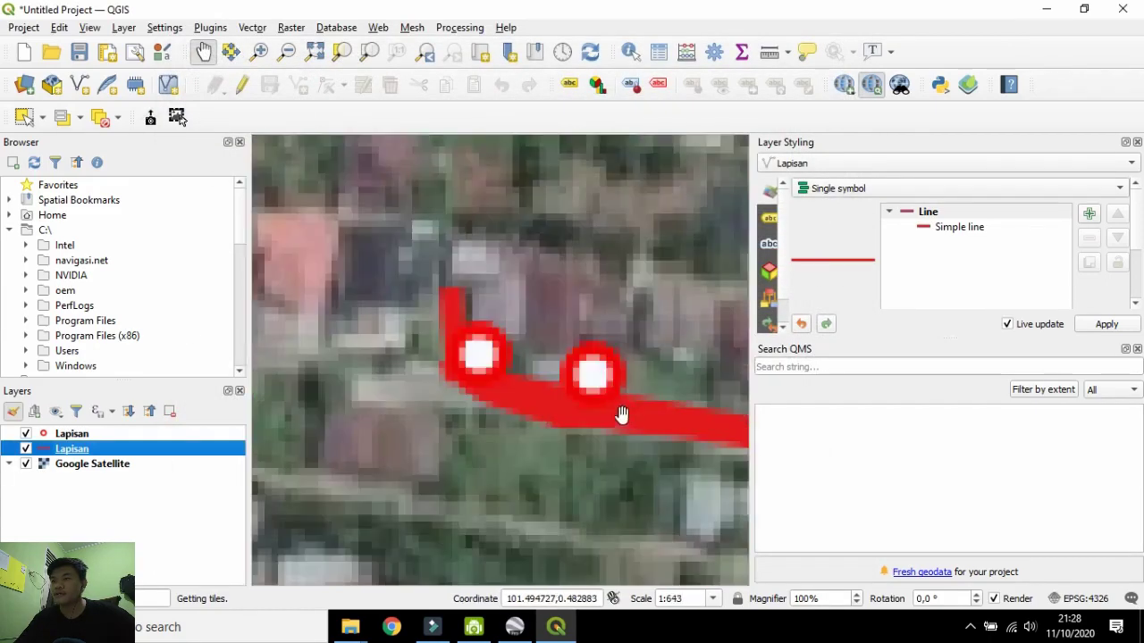
scroll(623, 413, "down", 4)
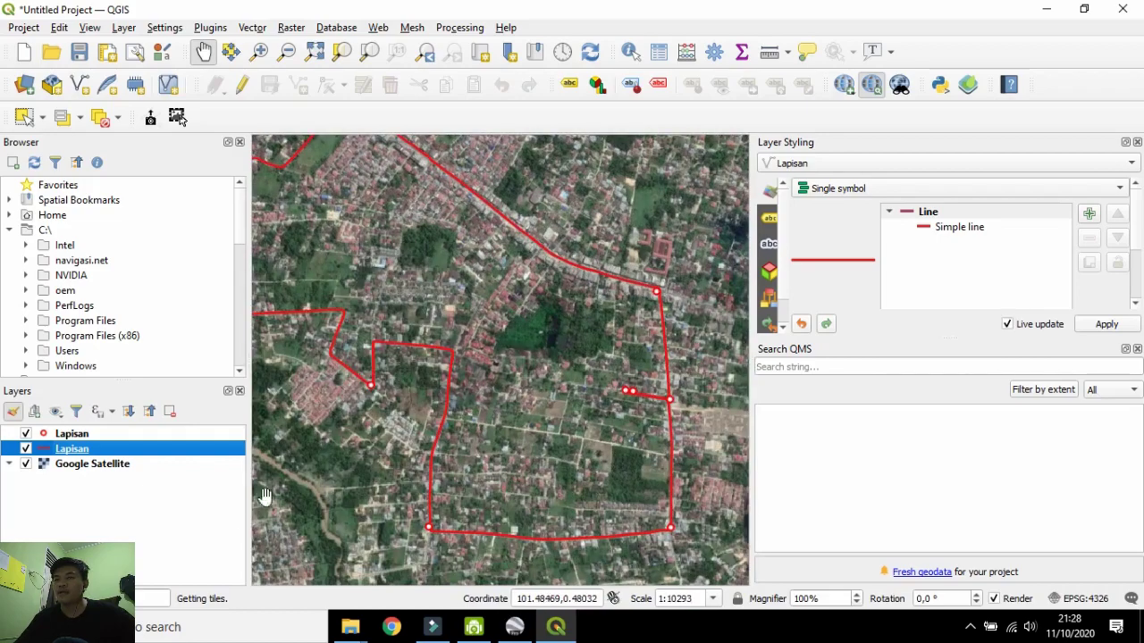
left_click(172, 499)
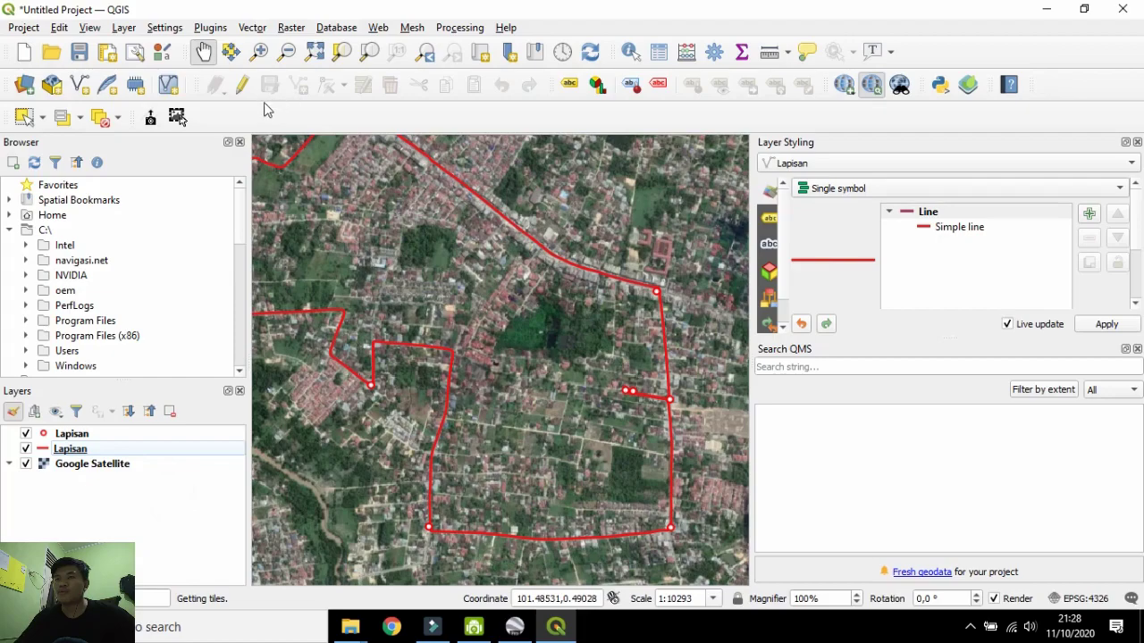
Search the plugin manager for "import" and view the description of the ImportPhotos plugin.
left_click(209, 29)
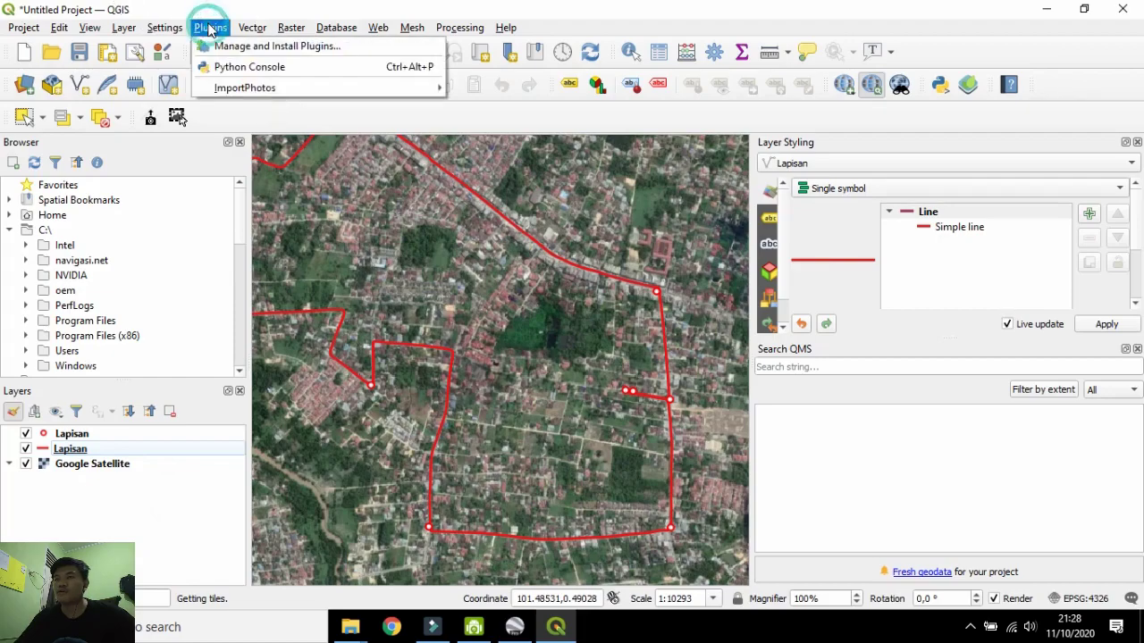
left_click(246, 46)
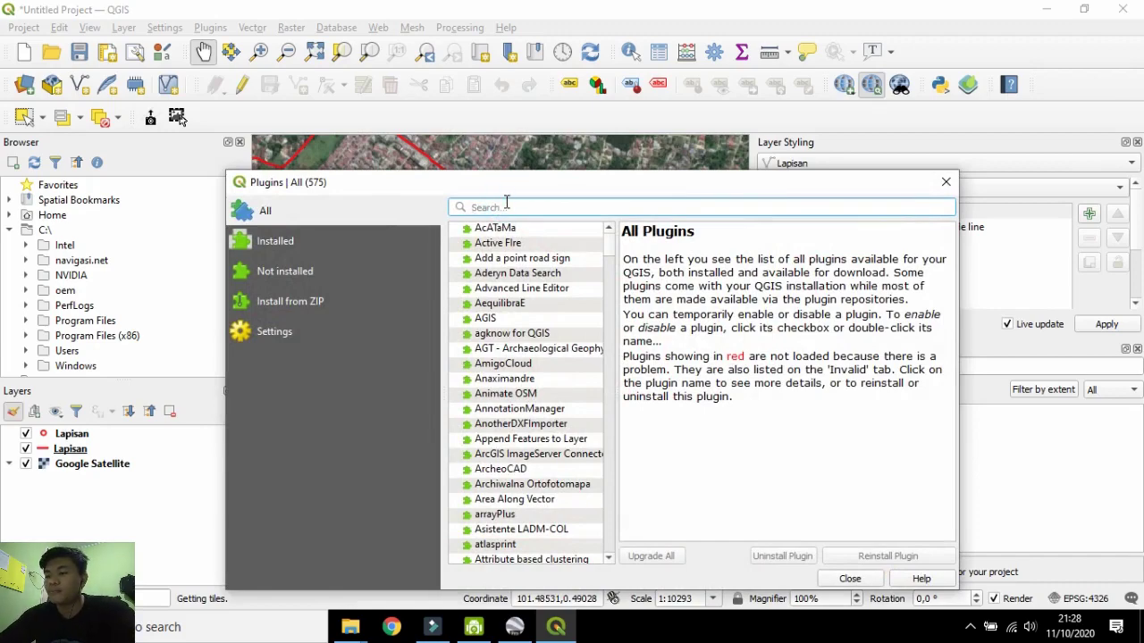
type("import")
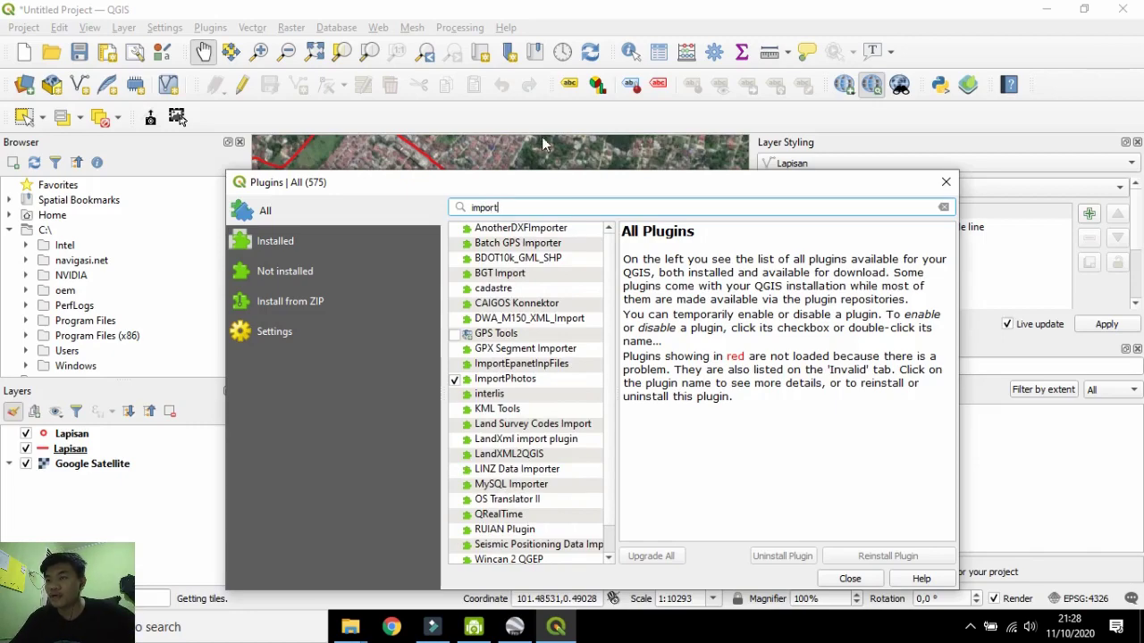
left_click(525, 385)
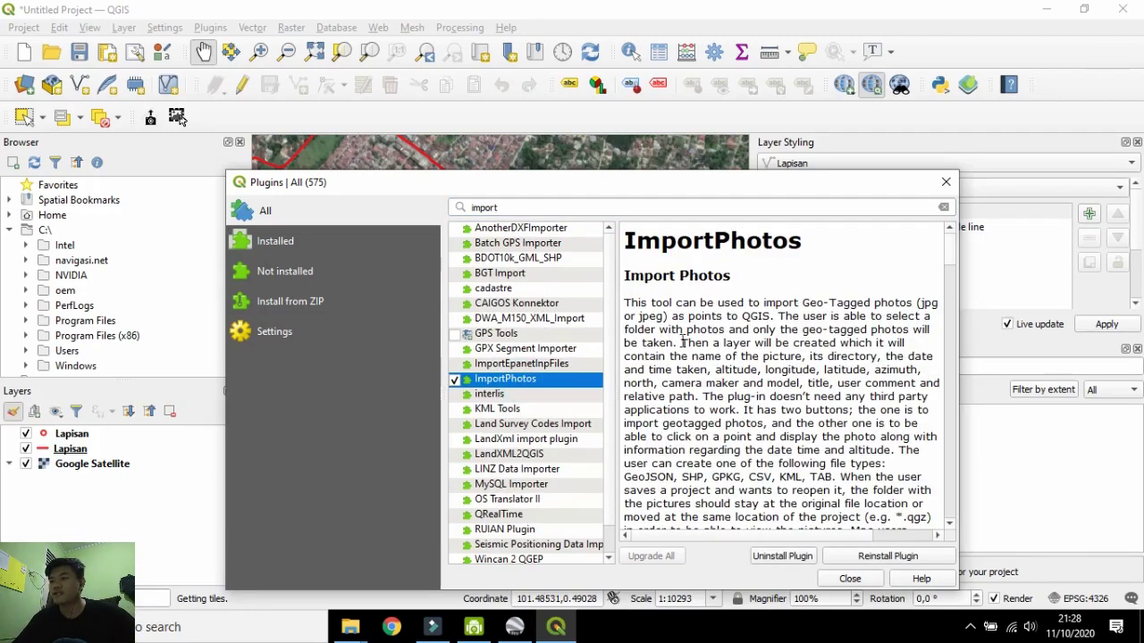
left_click(849, 579)
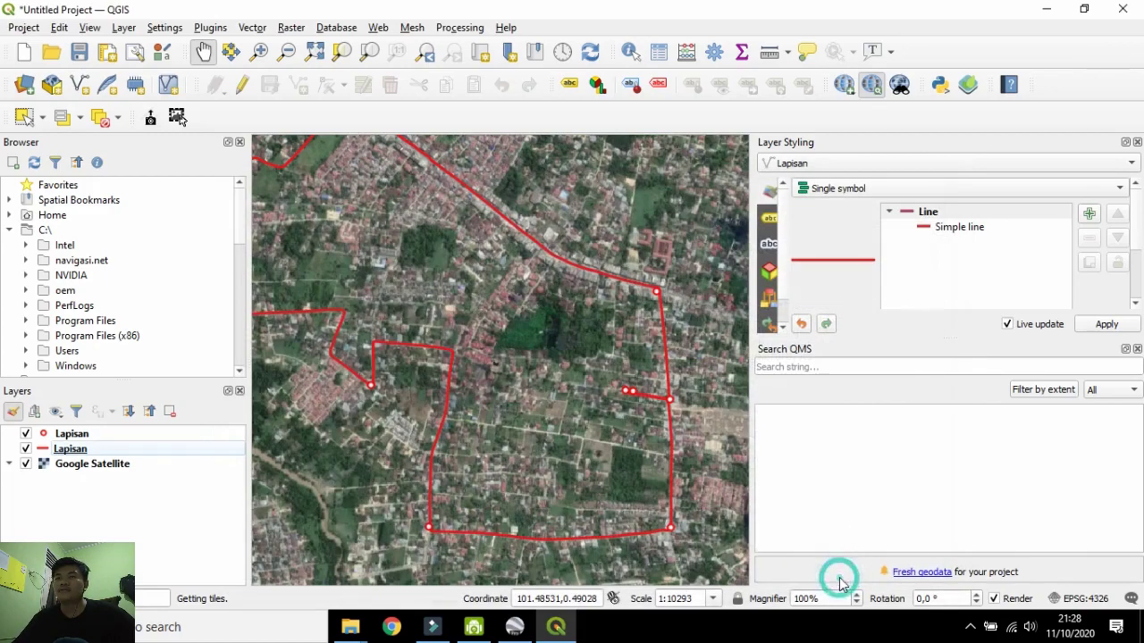
Start ImportPhotos and set its input folder to D:/Kuliah/SIPT/PRAKTIKUM/02/Foto avenza map.
left_click(165, 29)
mouse_move(198, 33)
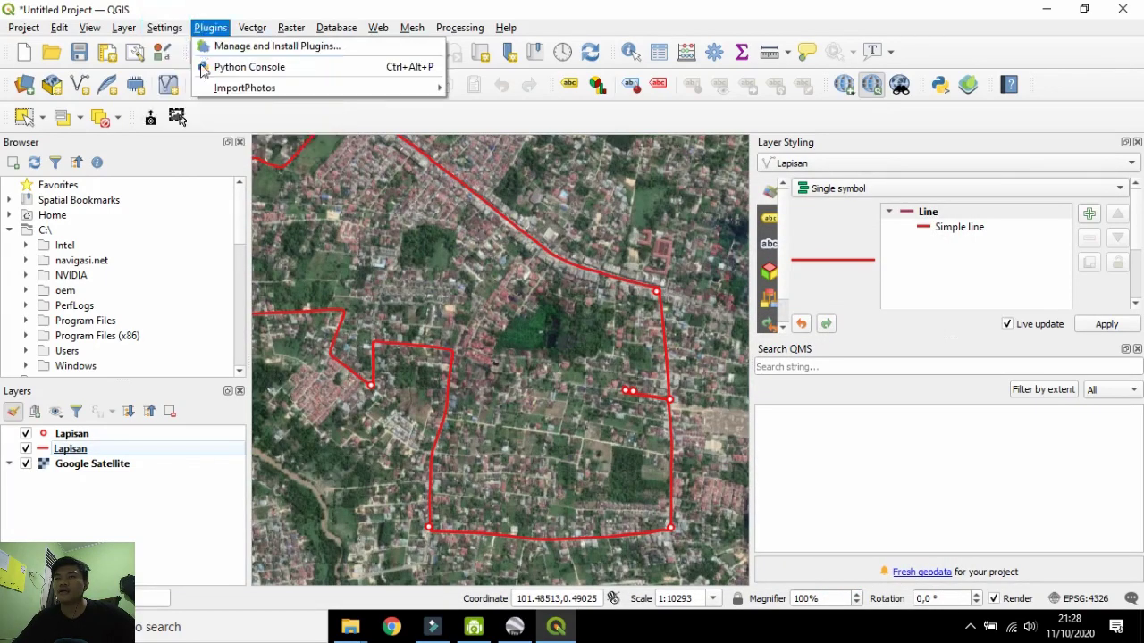
left_click(151, 143)
left_click(150, 117)
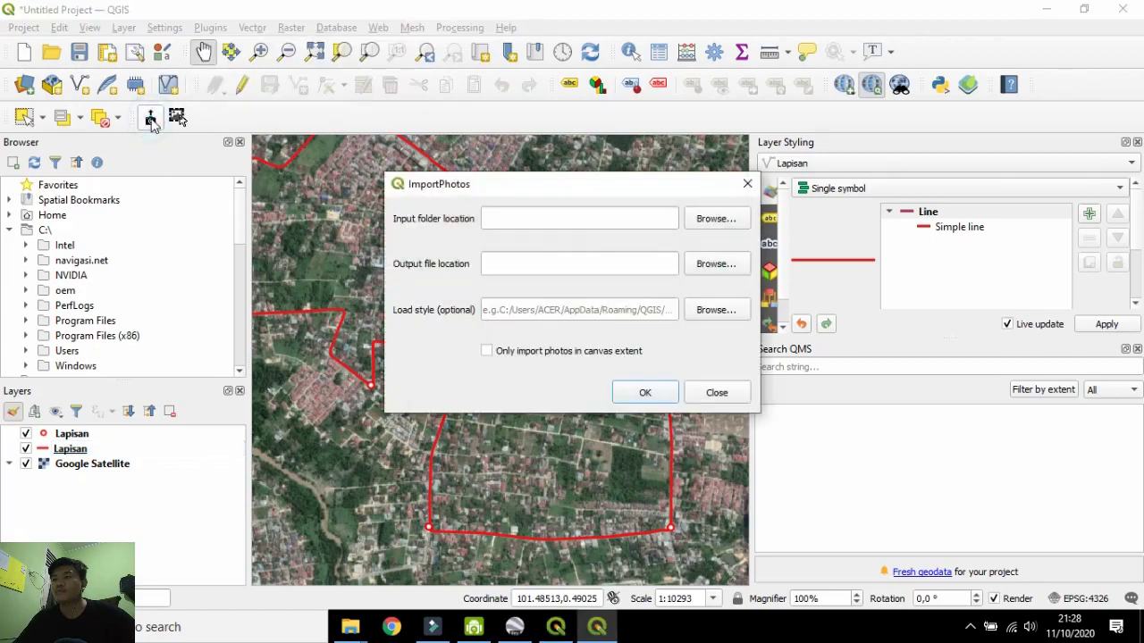
left_click(704, 220)
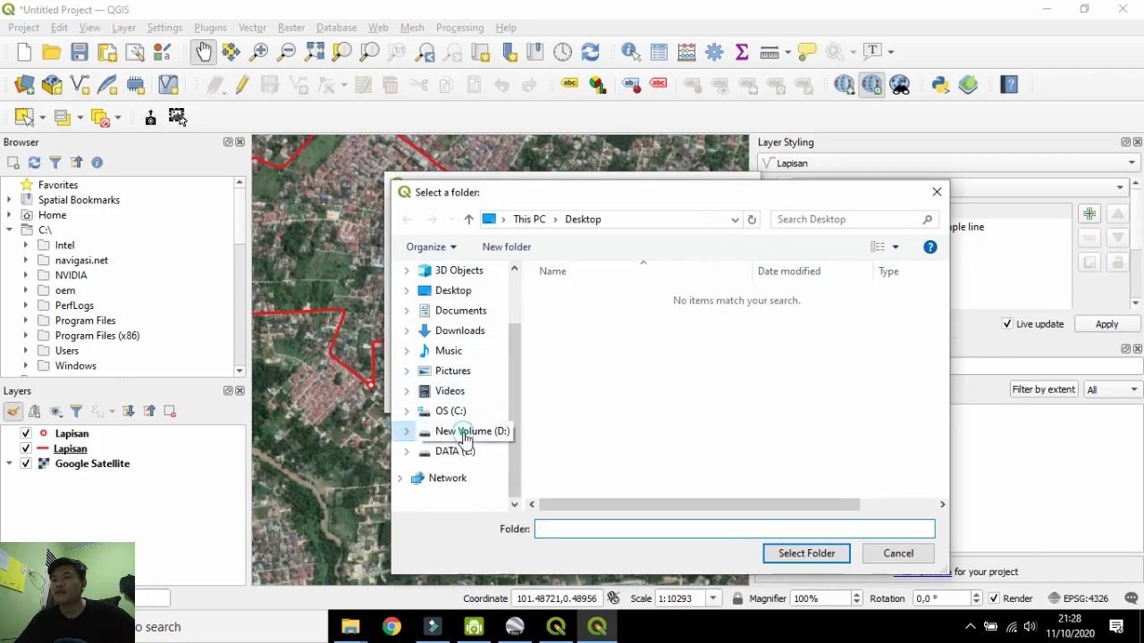
left_click(463, 432)
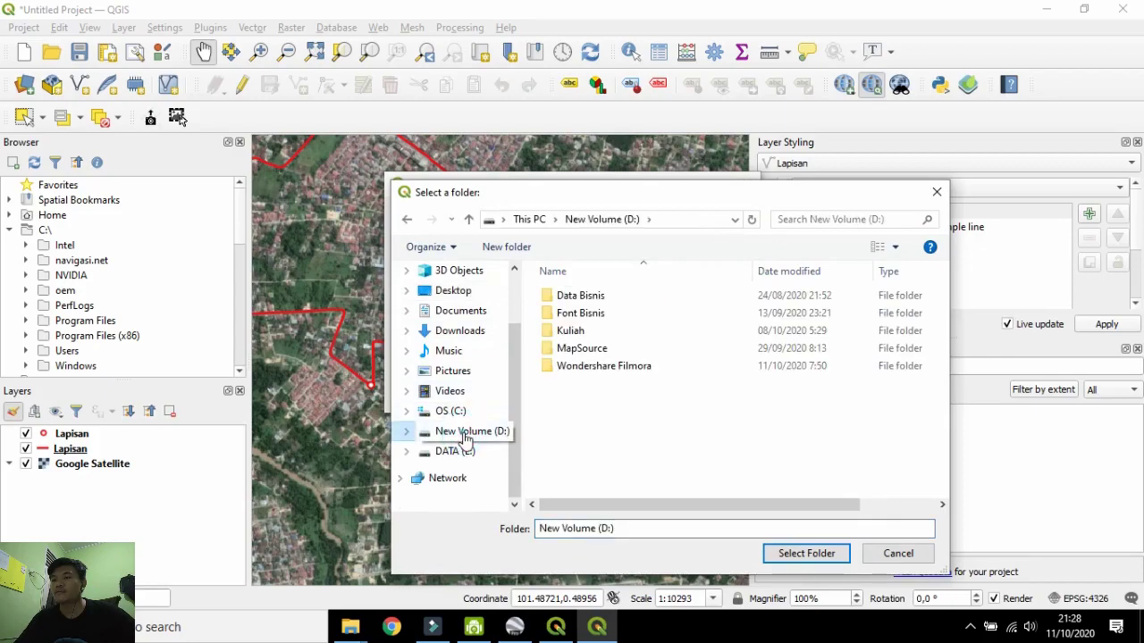
double_click(595, 333)
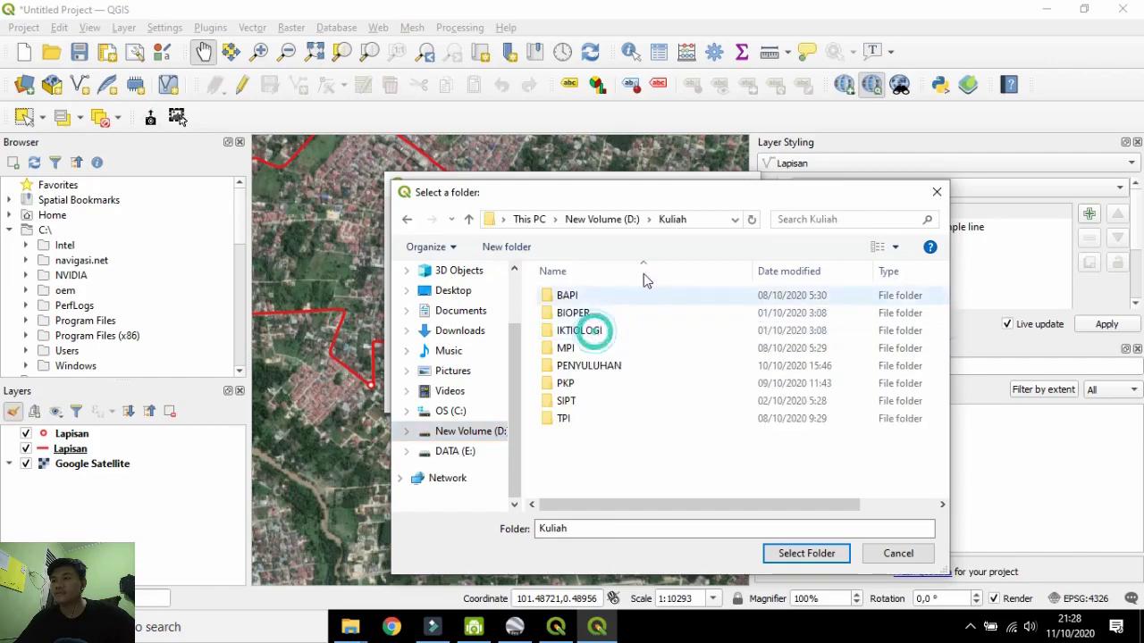
double_click(612, 401)
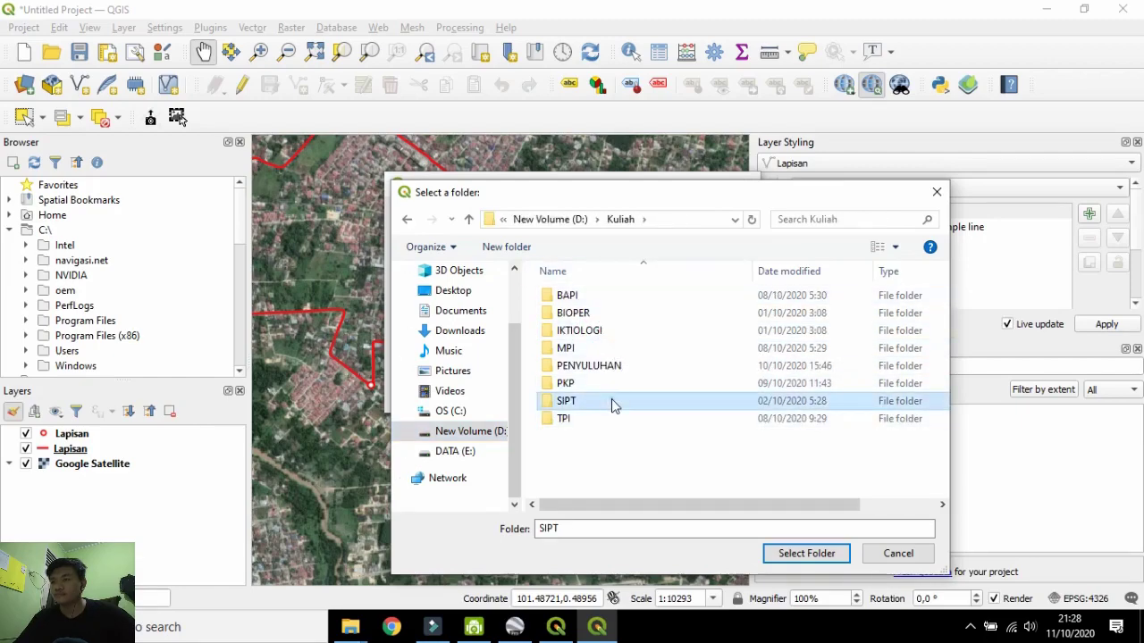
double_click(623, 314)
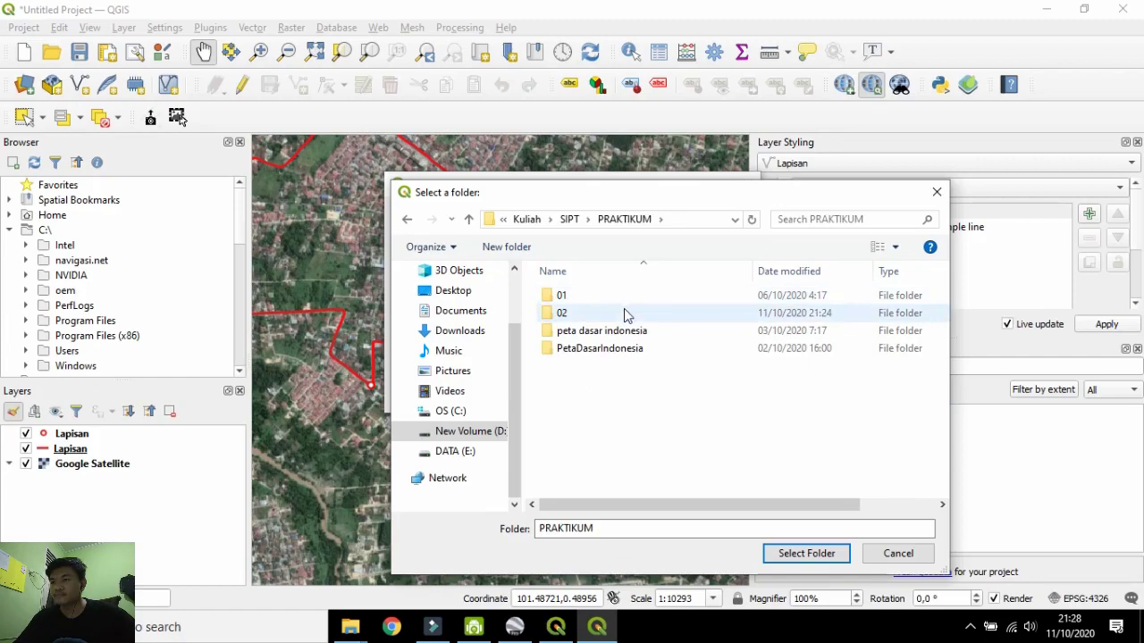
double_click(628, 313)
left_click(622, 333)
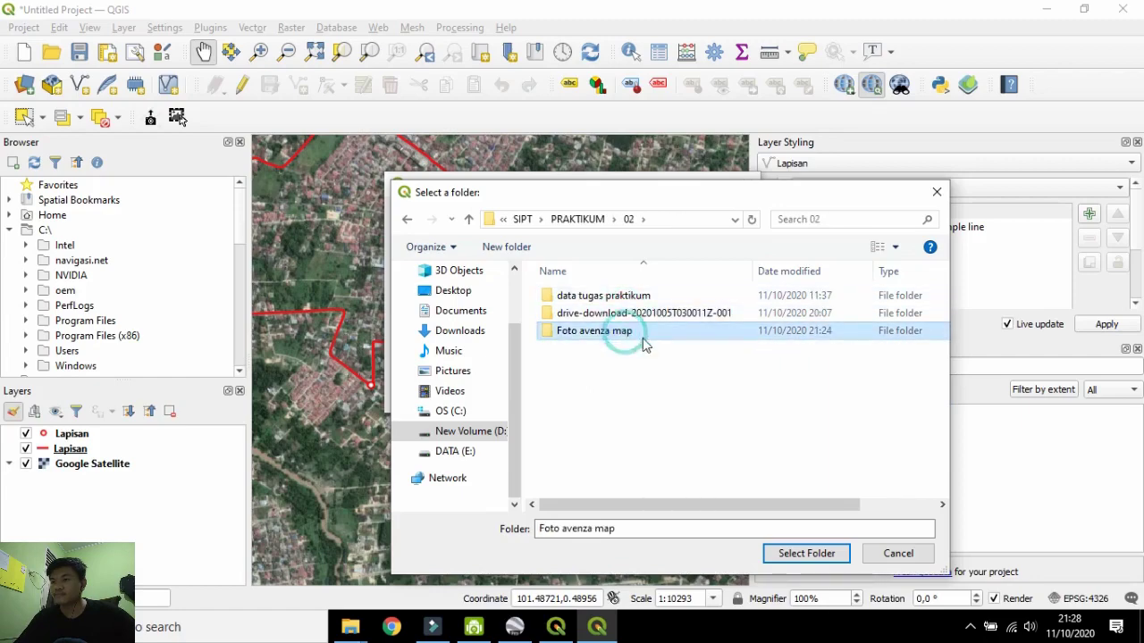
left_click(800, 550)
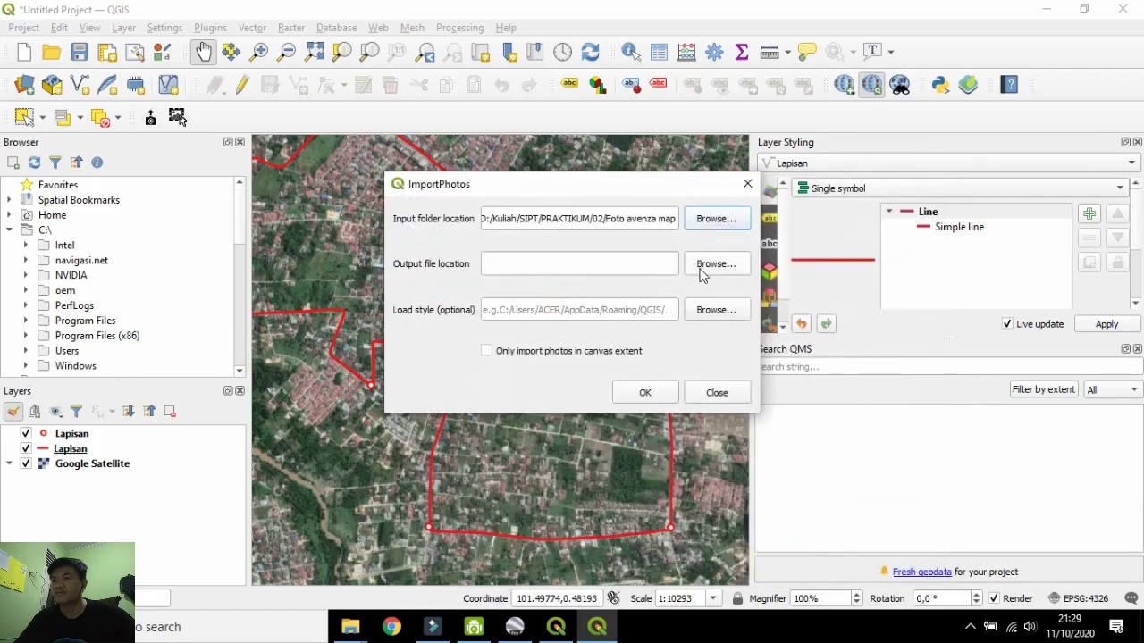
Choose the folder D:/Kuliah/SIPT/PRAKTIKUM/02/Foto avenza map as the location of the ImportPhotos output file.
left_click(701, 270)
scroll(475, 436, "down", 1)
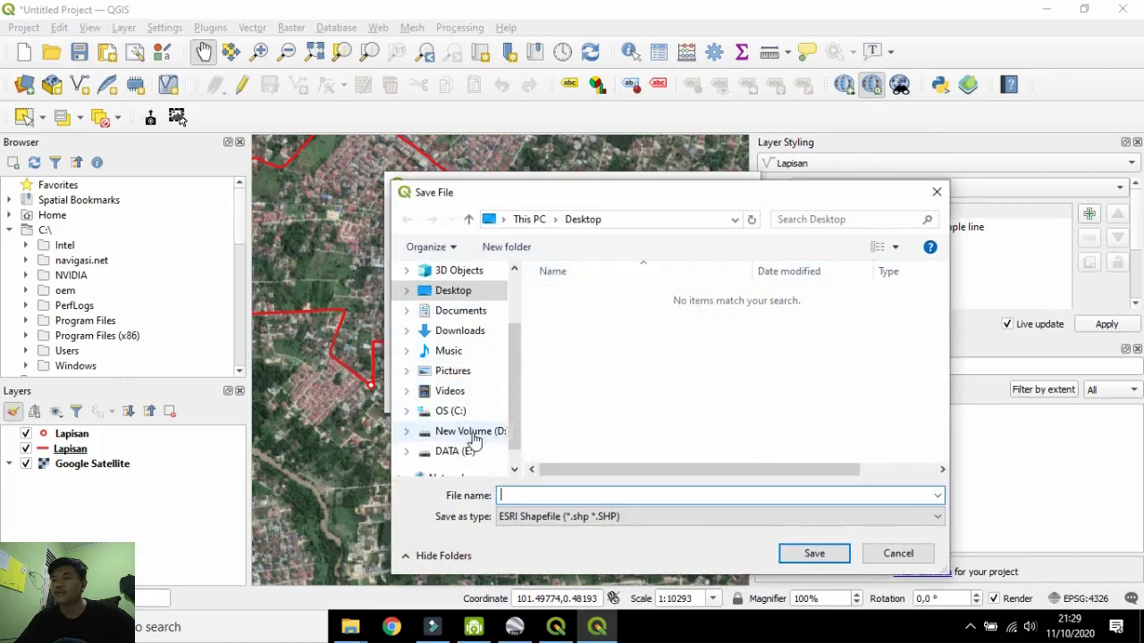
left_click(475, 436)
double_click(590, 331)
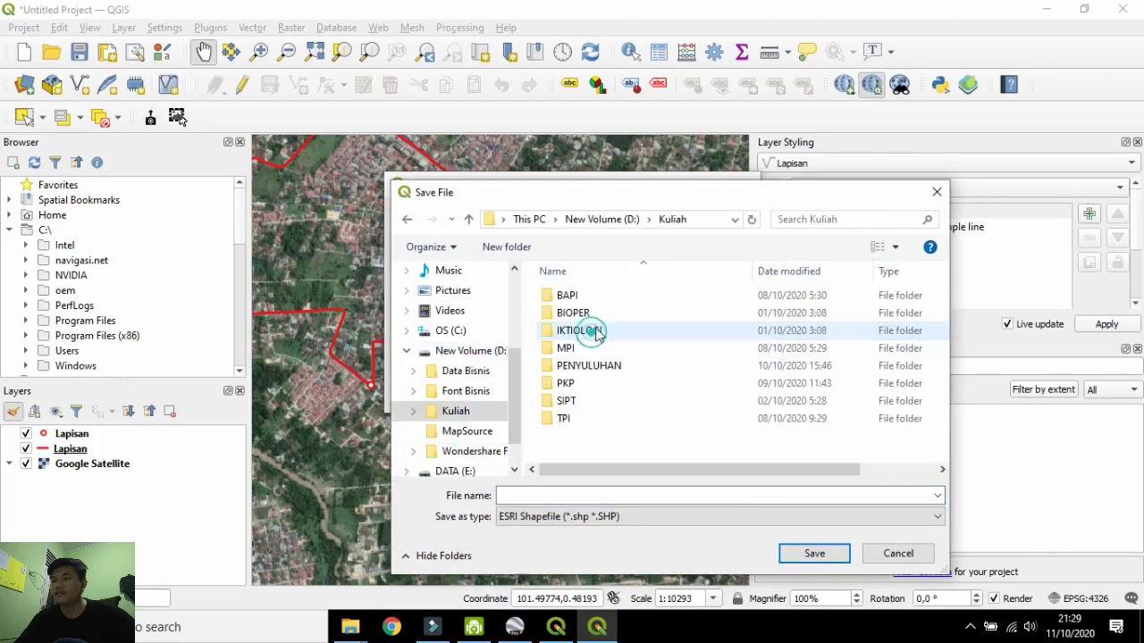
double_click(597, 401)
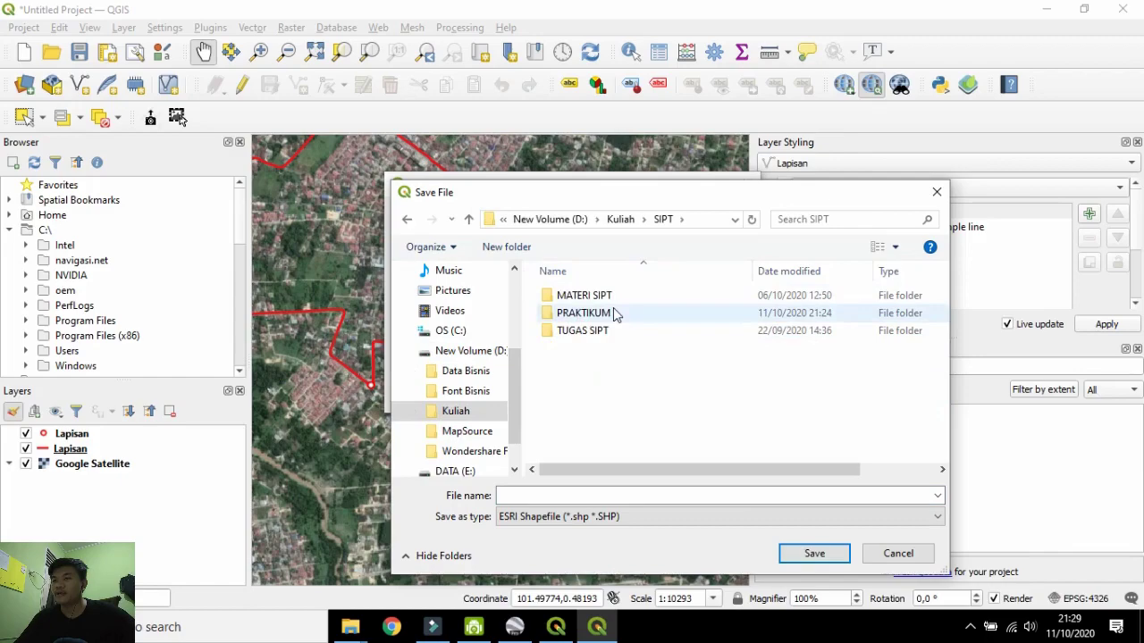
double_click(614, 313)
left_click(616, 317)
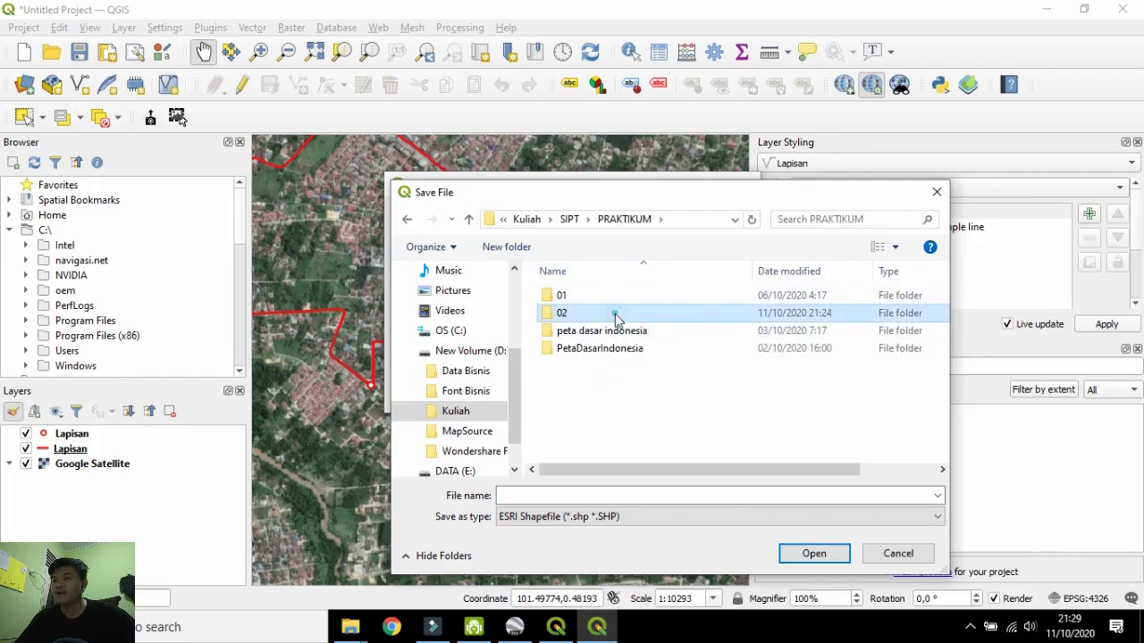
double_click(616, 315)
left_click(618, 331)
double_click(618, 331)
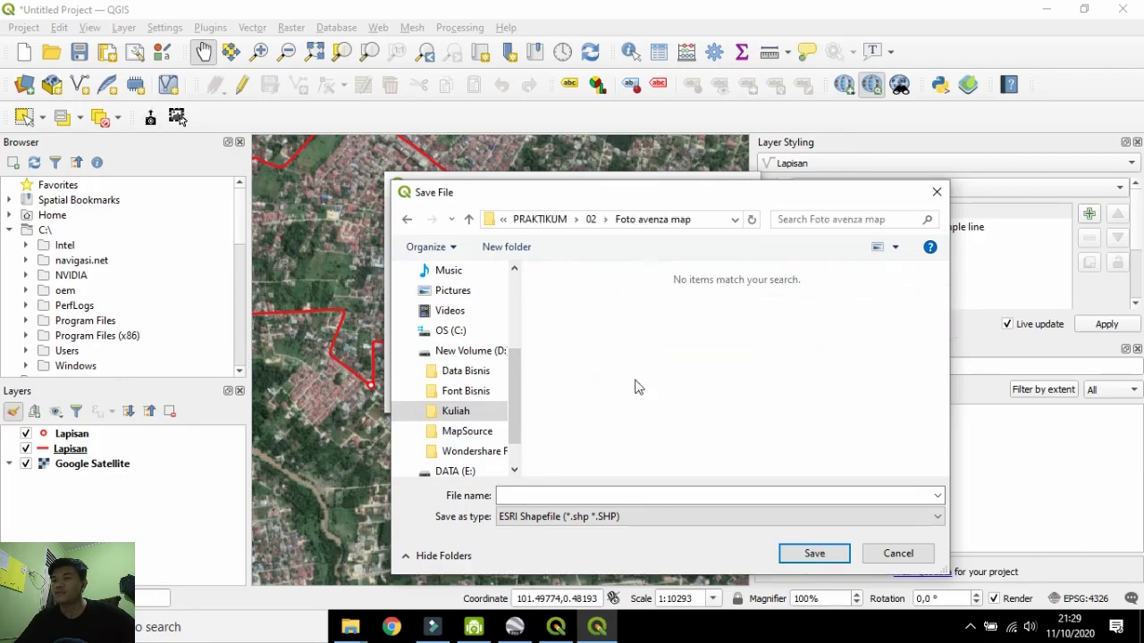
Name the output shapefile "Foto avenza map" and run the photo import.
left_click(584, 494)
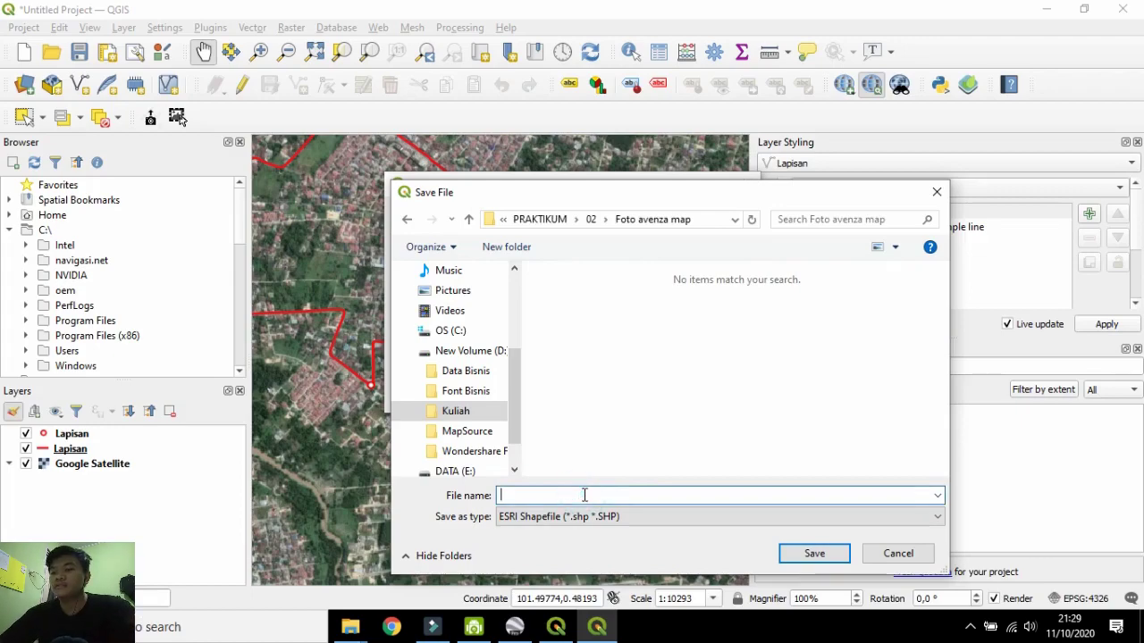
type("aven")
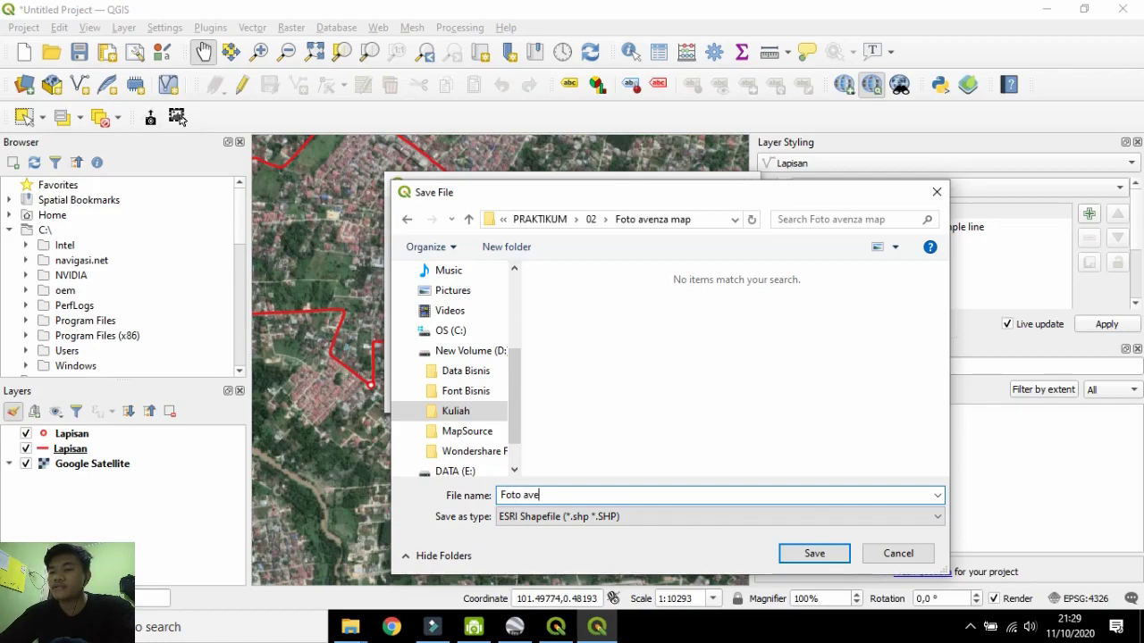
type("map")
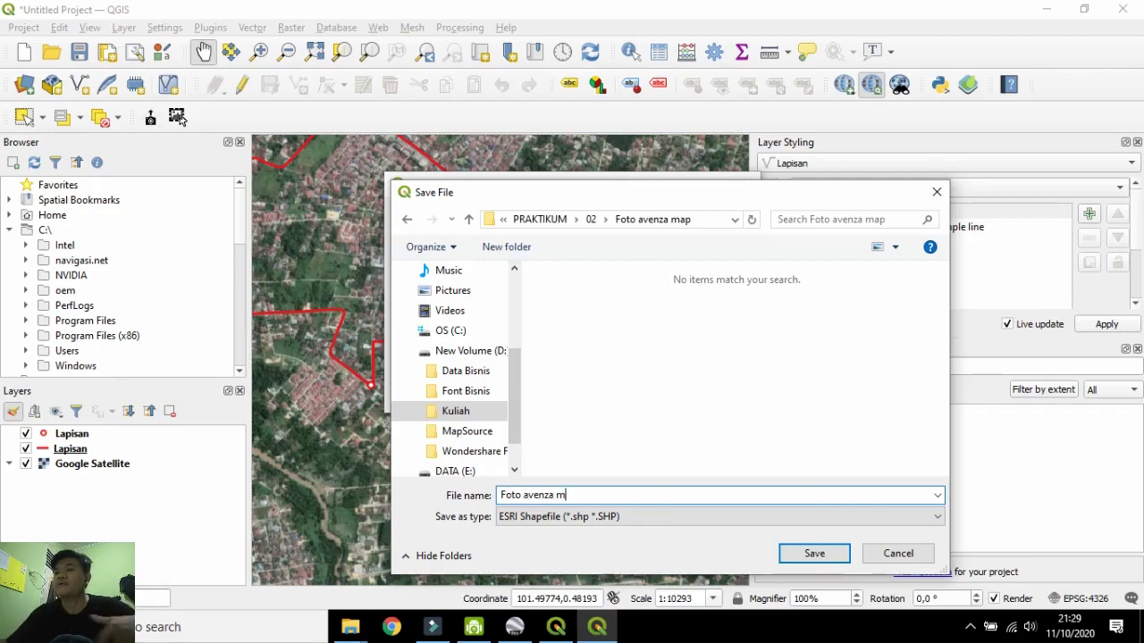
left_click(824, 553)
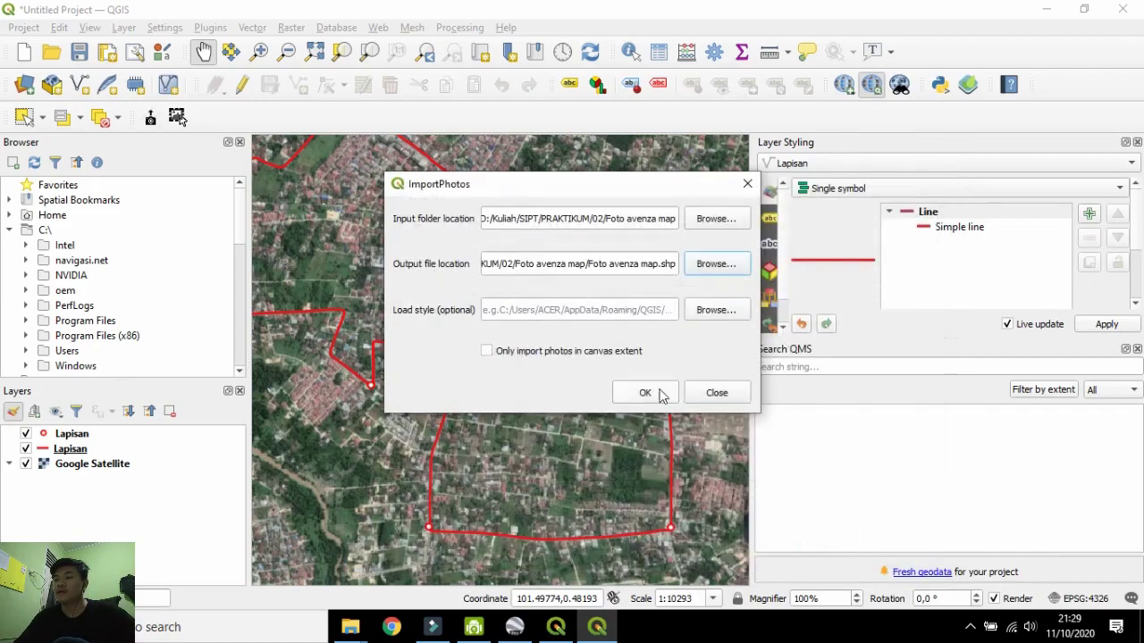
left_click(647, 393)
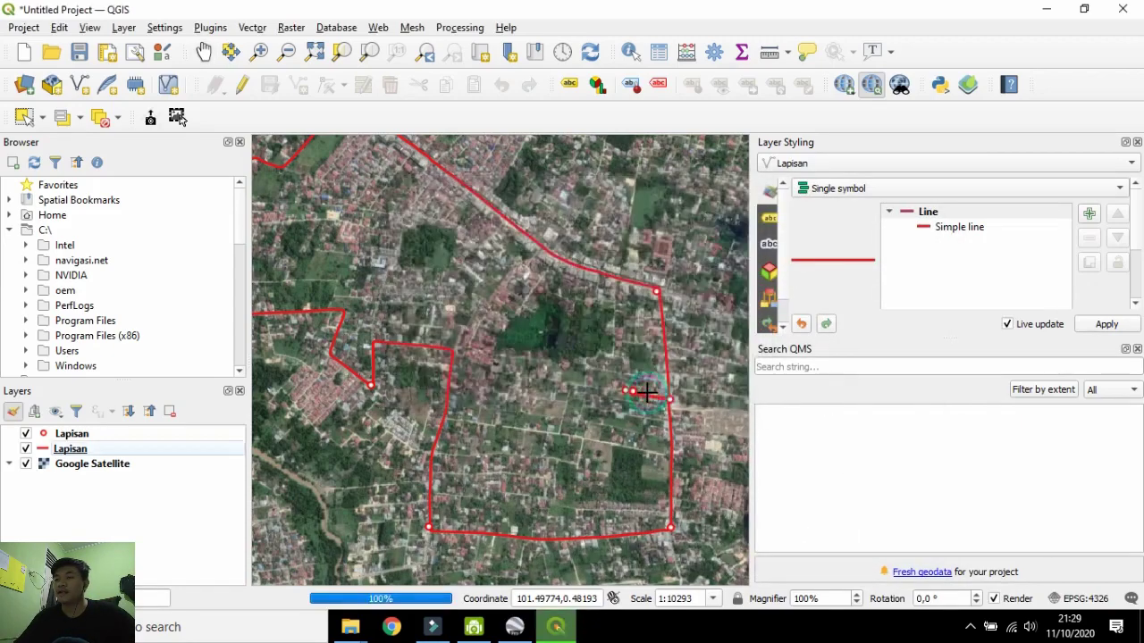
Open the photo of the westernmost point on the short side branch of the track and advance to the next photo.
left_click(673, 349)
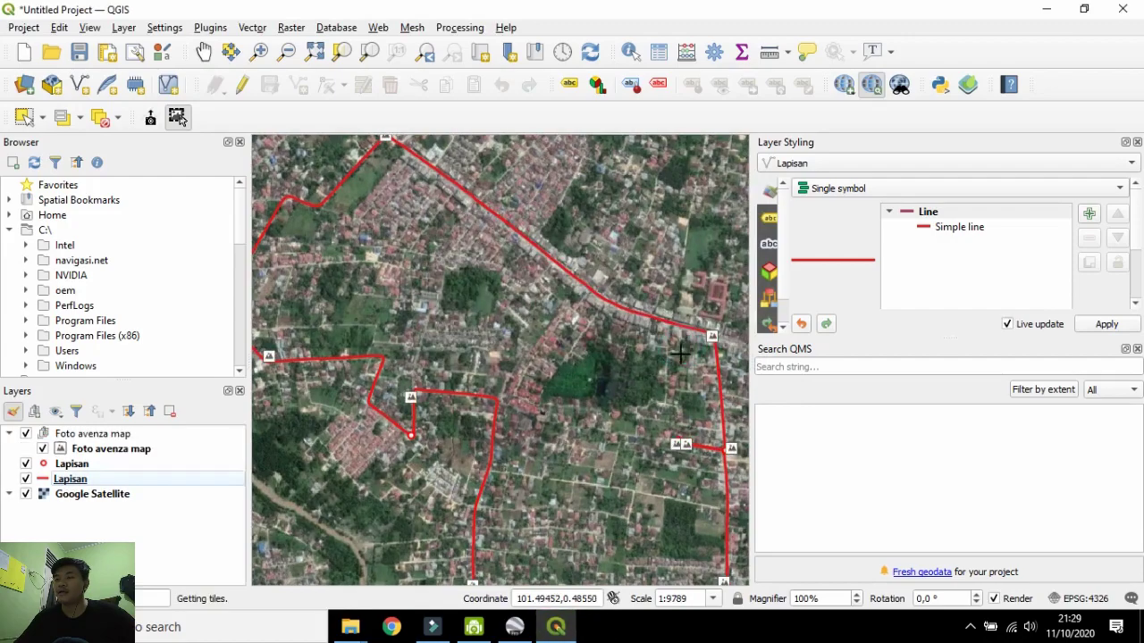
scroll(688, 458, "up", 1)
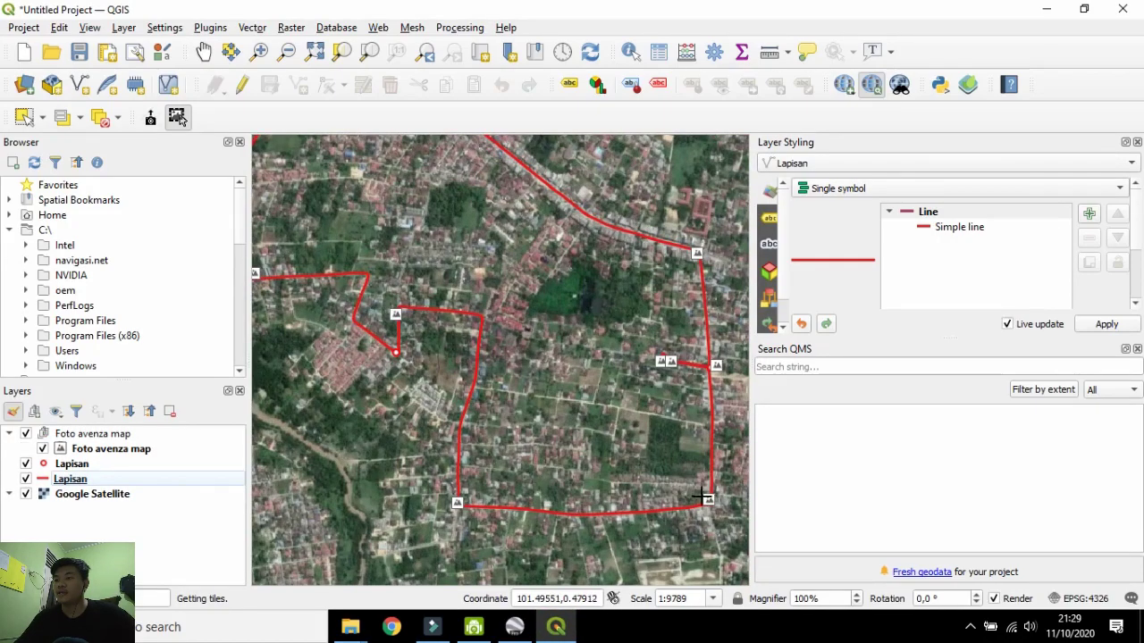
scroll(704, 497, "up", 1)
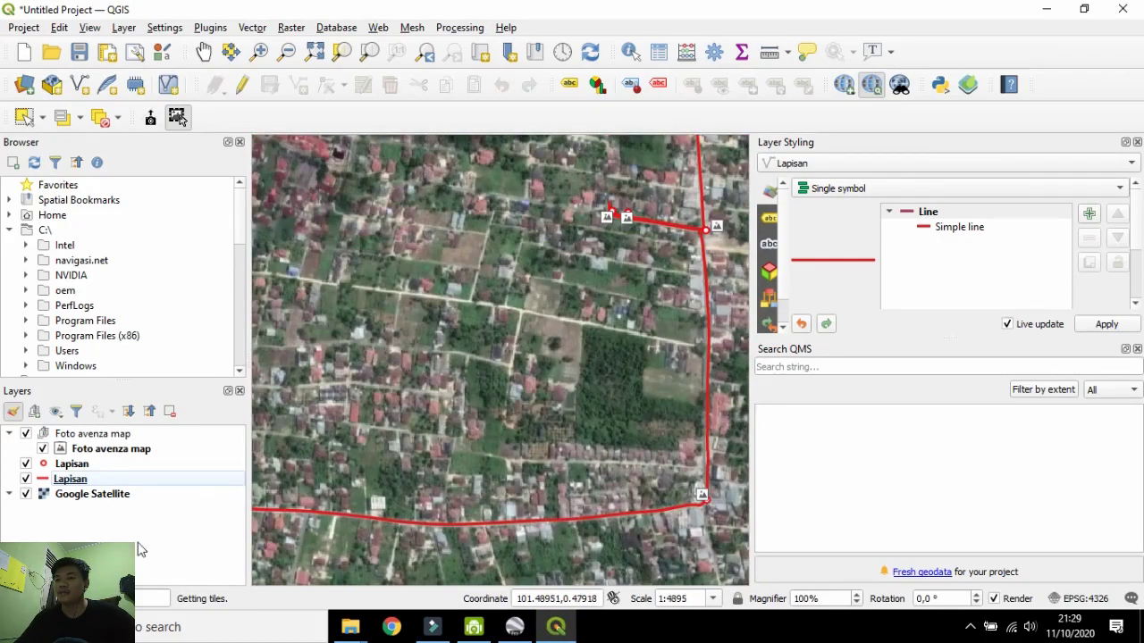
left_click(611, 216)
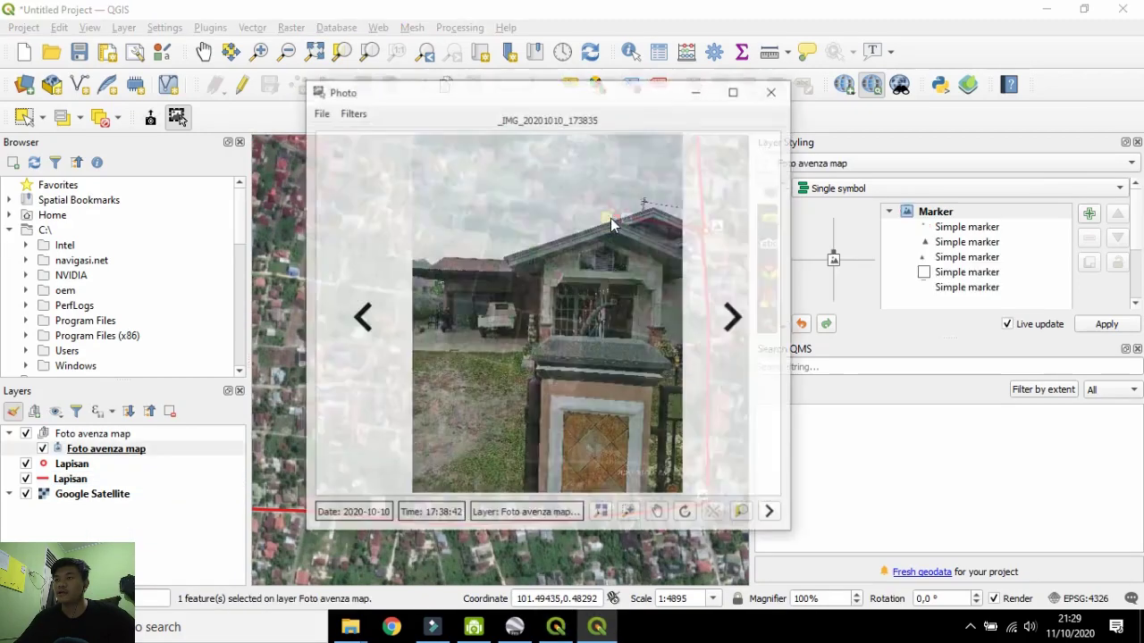
left_click(735, 319)
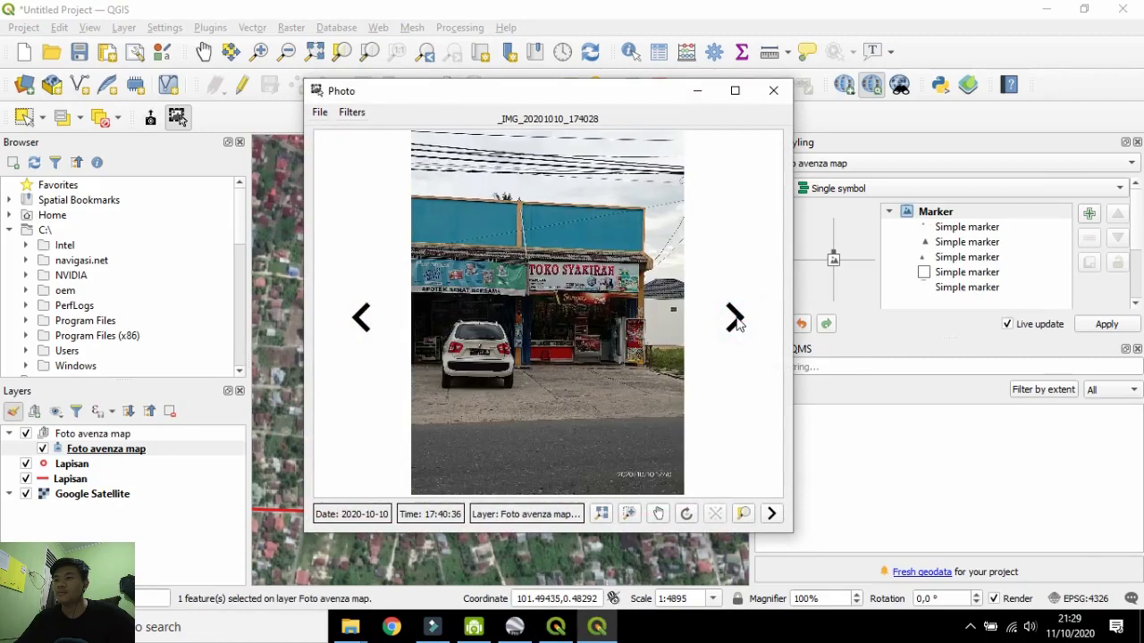
Browse through the remaining geotagged photos in the photo viewer and minimize it to see the track on the map.
left_click(735, 319)
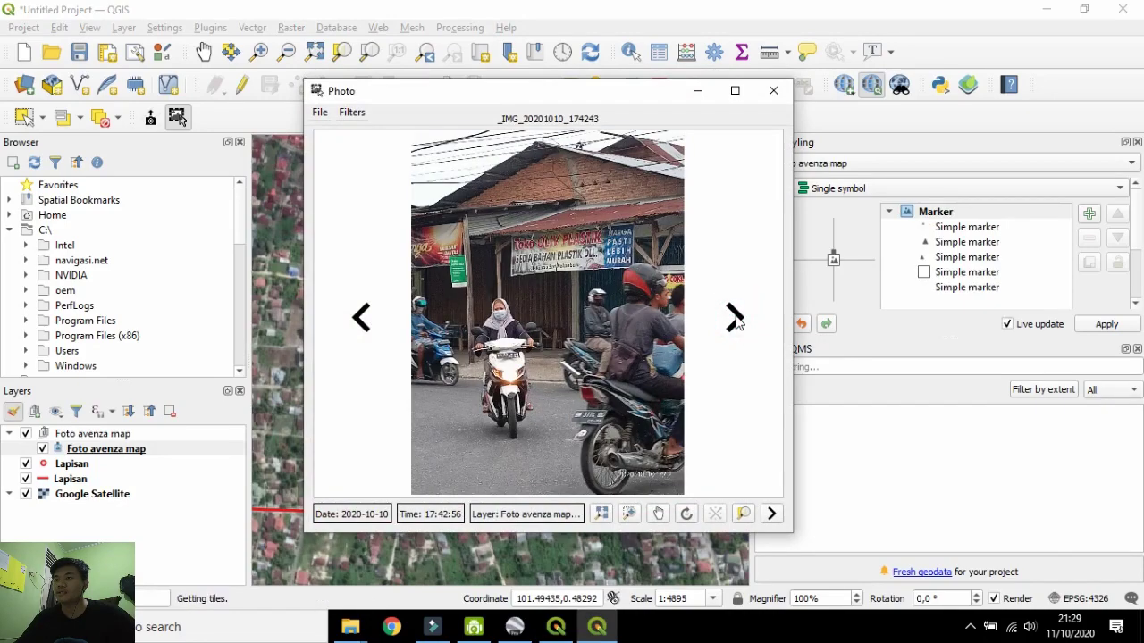
left_click(735, 319)
left_click(734, 319)
left_click(735, 319)
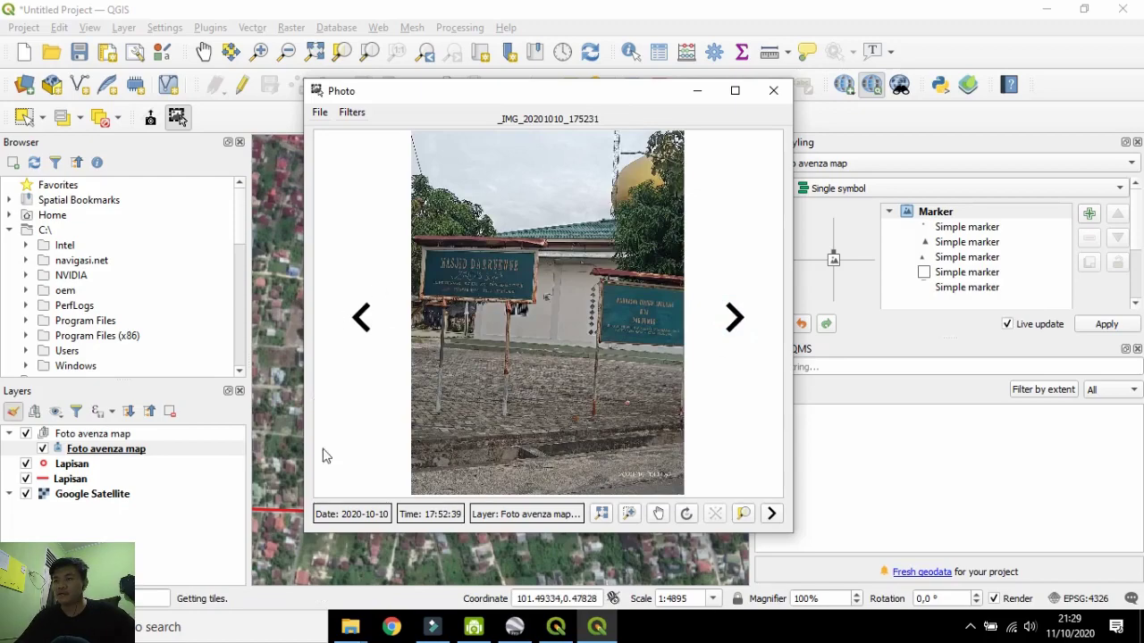
left_click(697, 91)
scroll(440, 404, "down", 1)
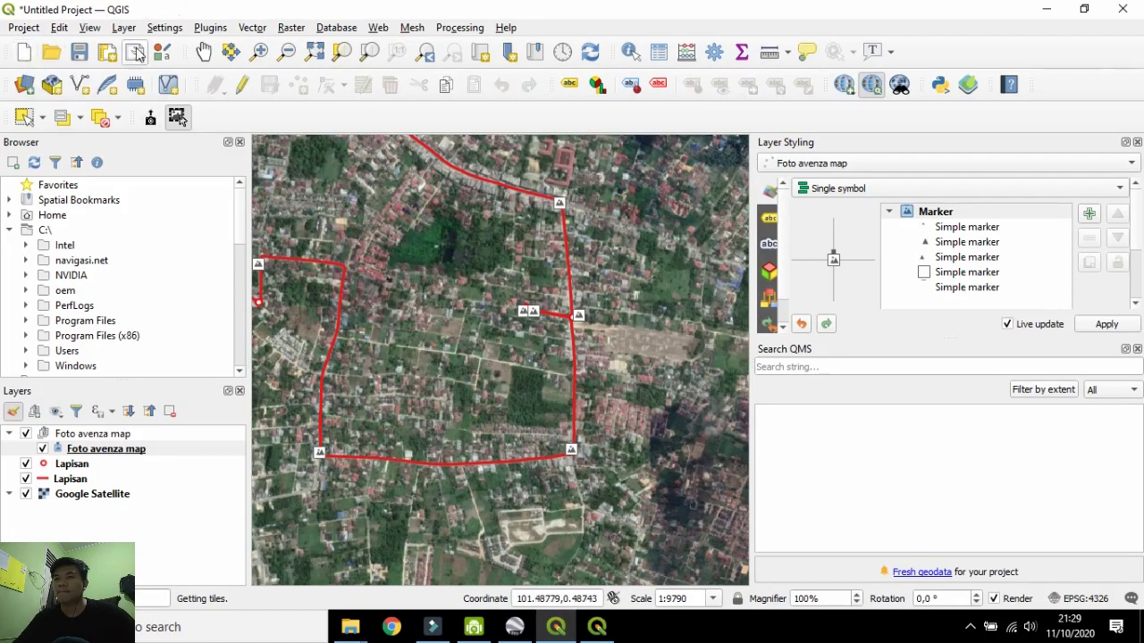
left_click(25, 53)
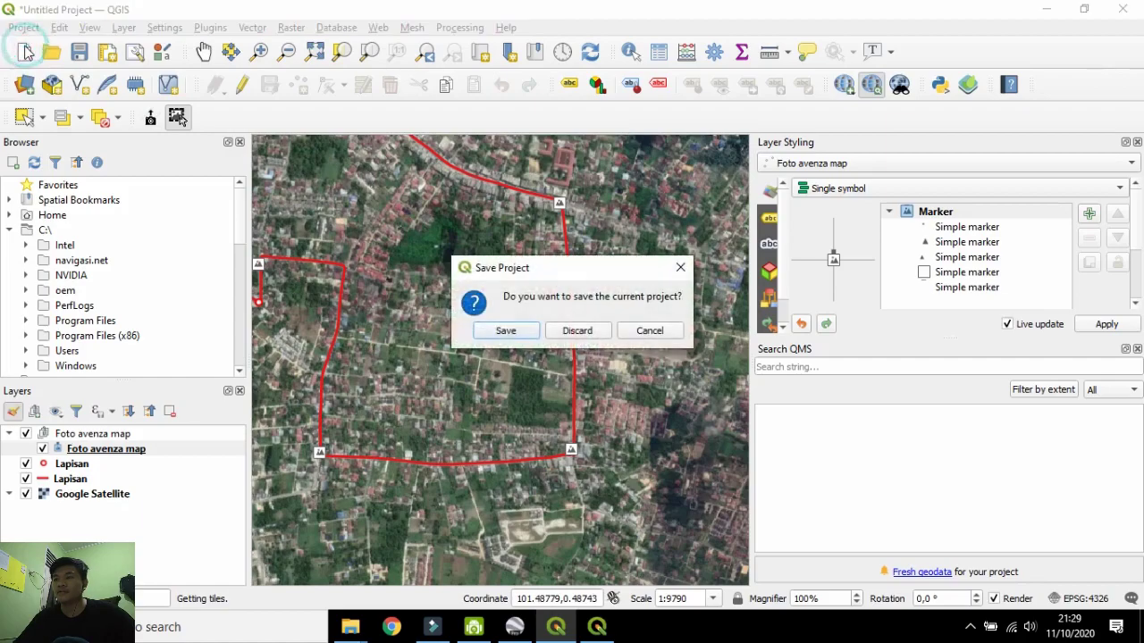
left_click(507, 331)
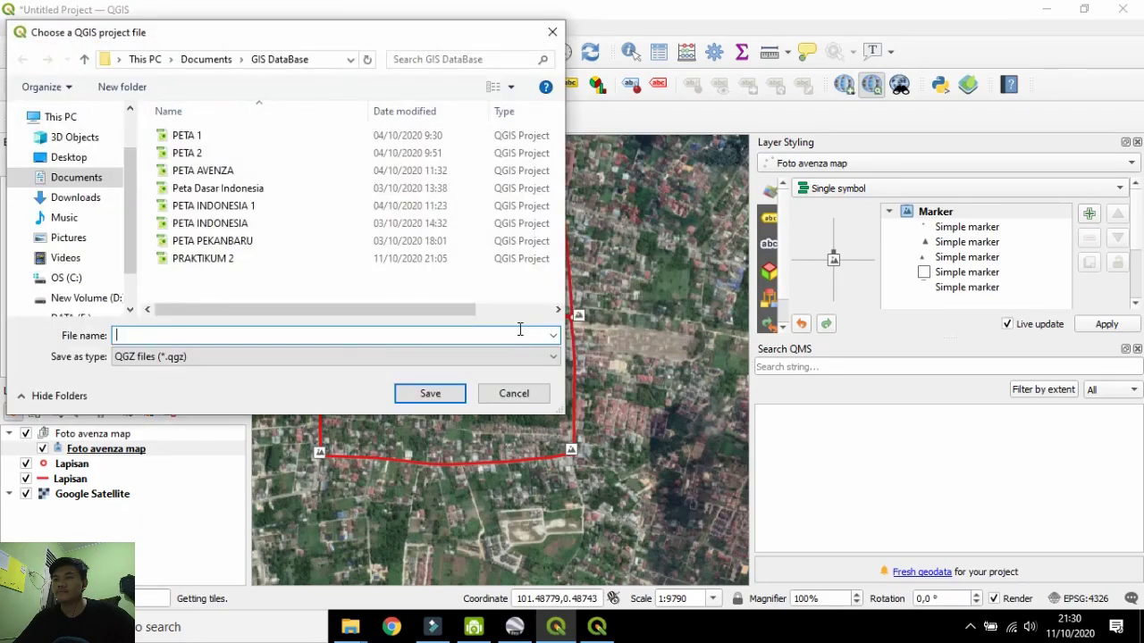
left_click(511, 393)
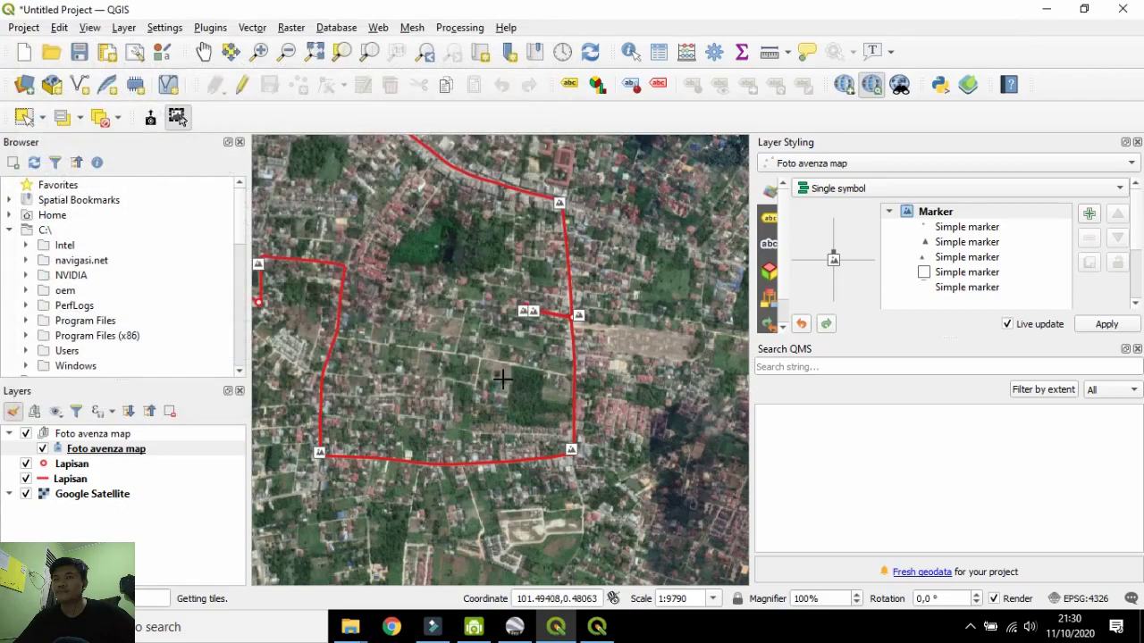
Save the project as "PRAKTIKUM 2.1" in the Documents folder GIS DataBase.
left_click(79, 51)
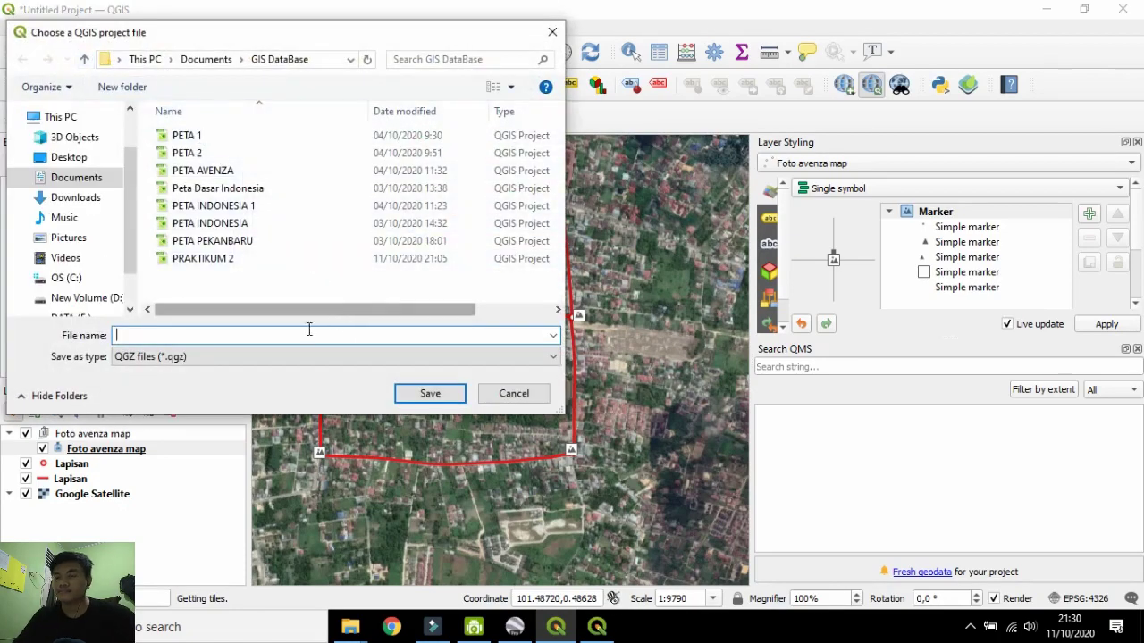
left_click(280, 259)
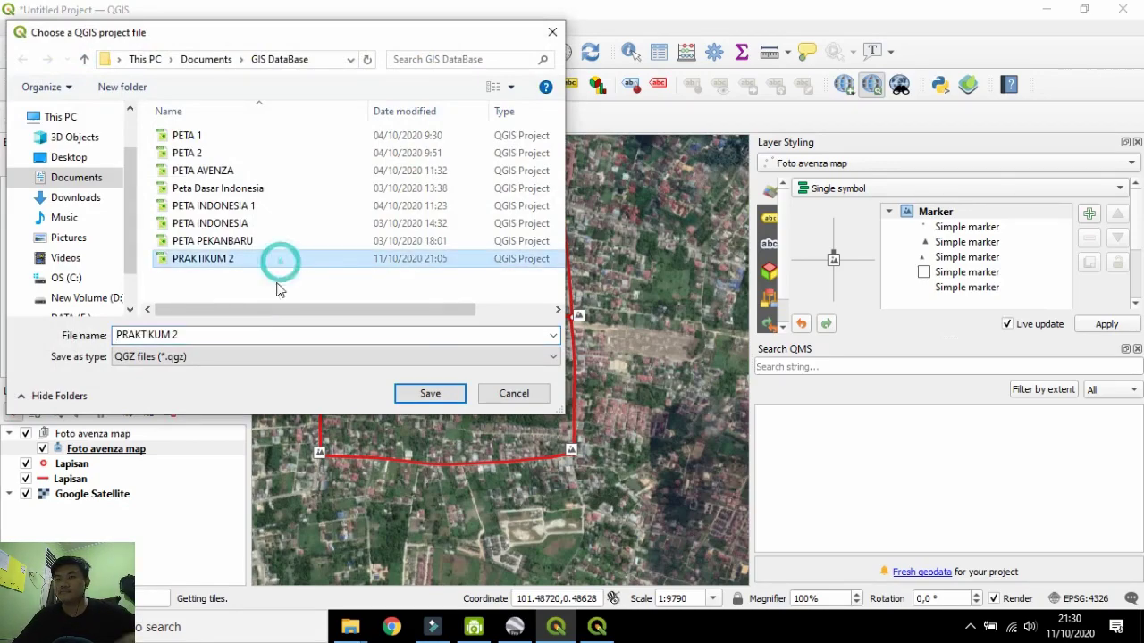
left_click(239, 335)
double_click(241, 335)
left_click(241, 335)
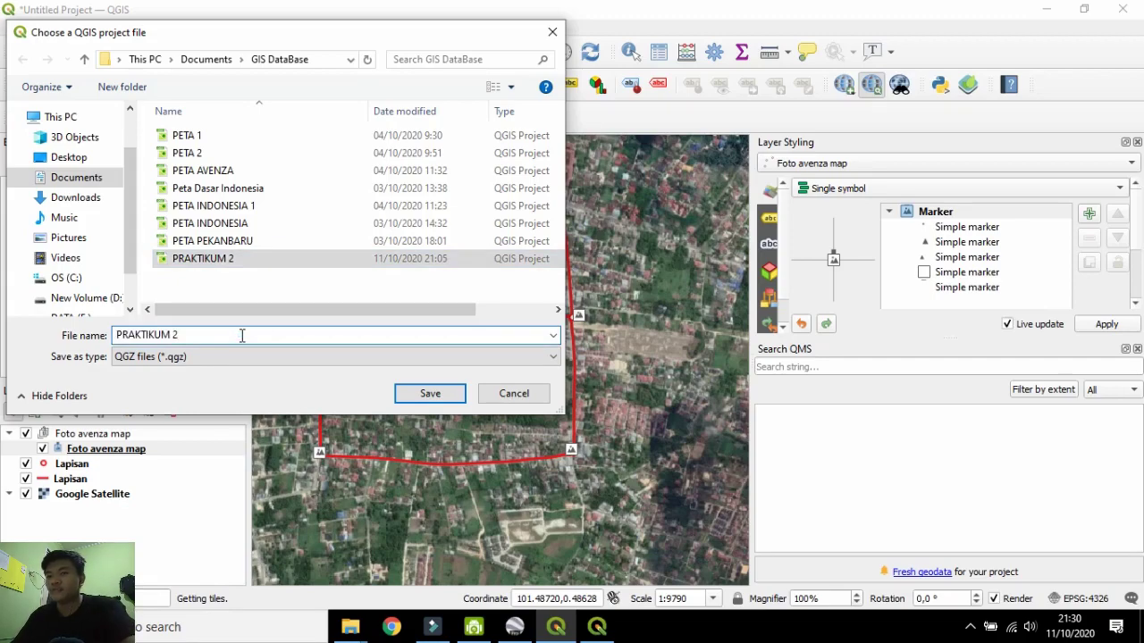
type(".1")
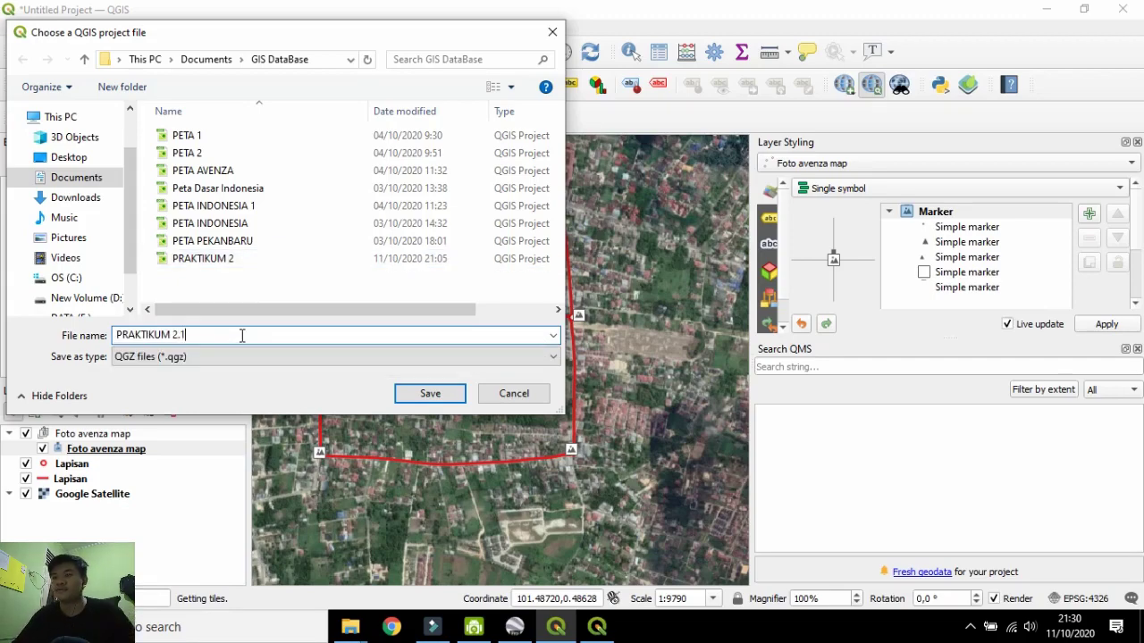
left_click(432, 394)
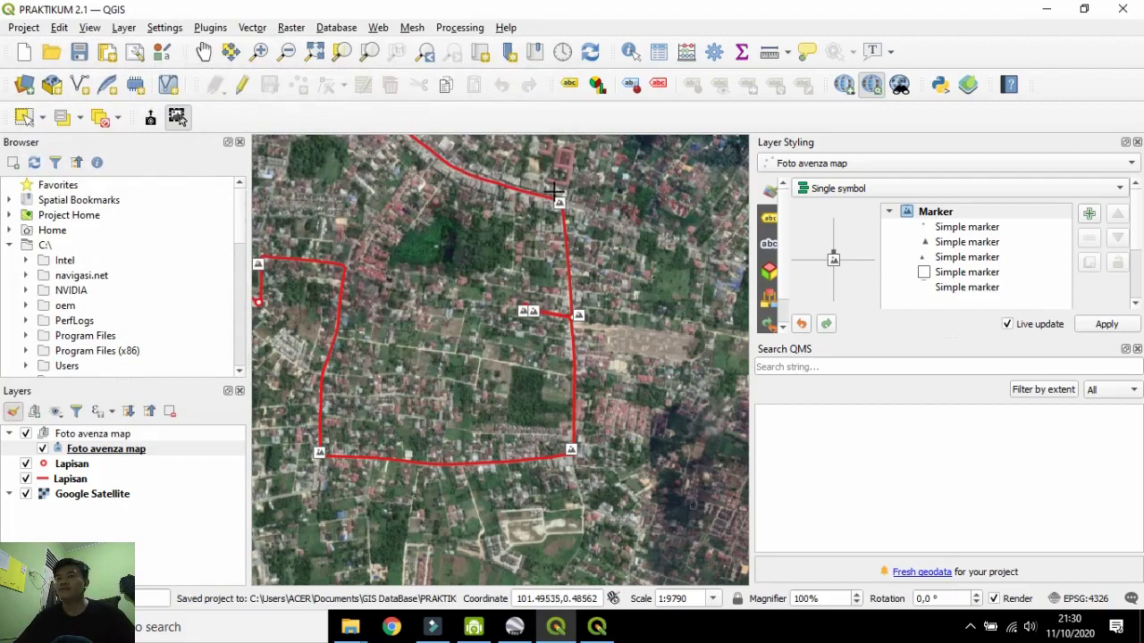
scroll(561, 255, "down", 1)
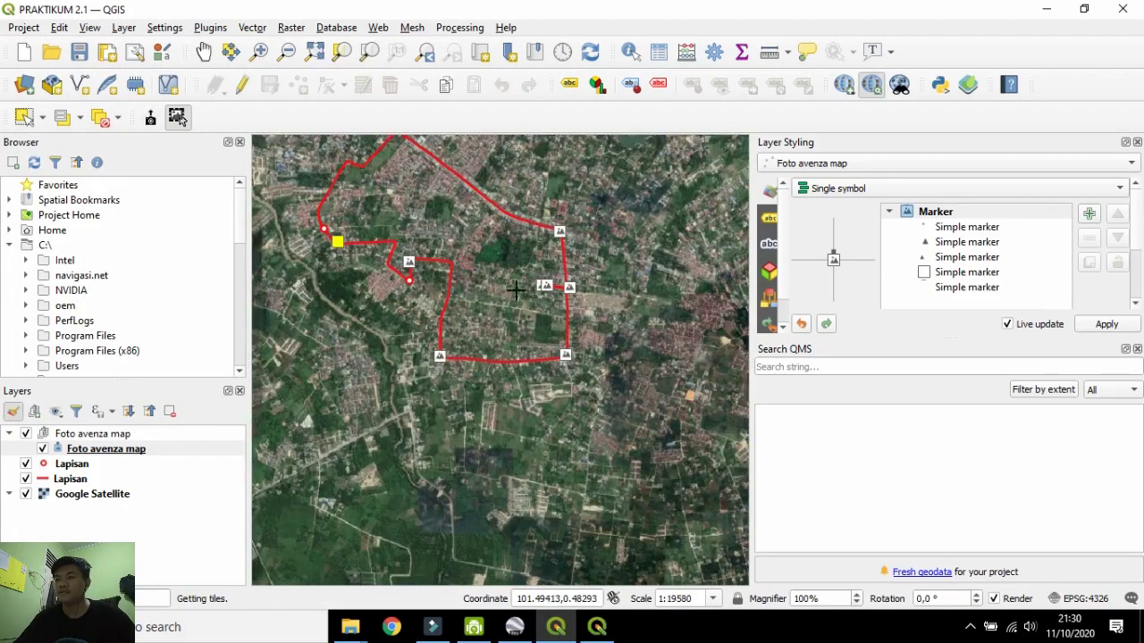
scroll(517, 291, "up", 2)
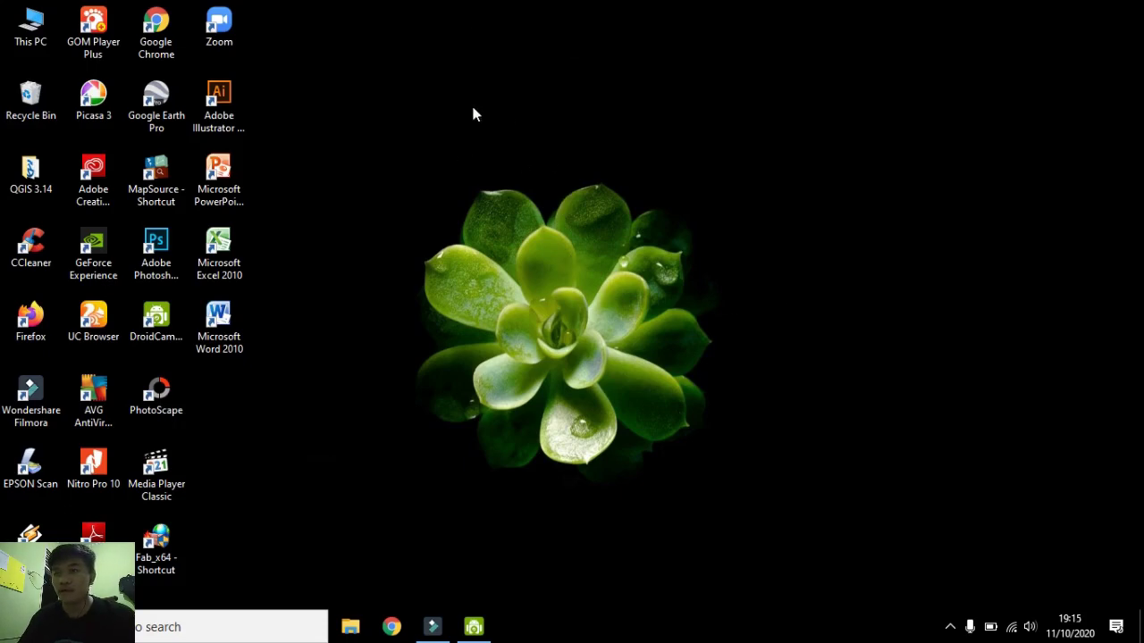
From File Explorer, open the Garmin file 05 MARET 2020 RD in D:/Kuliah/SIPT/PRAKTIKUM/02/drive-download-20201005T030011Z-001.
left_click(351, 628)
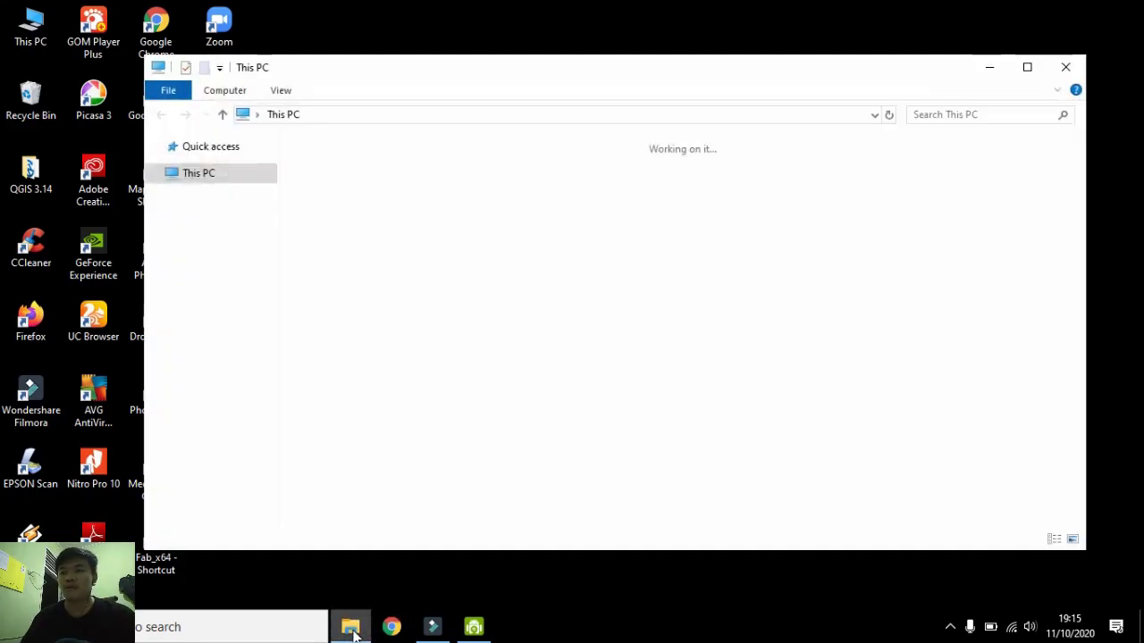
left_click(240, 392)
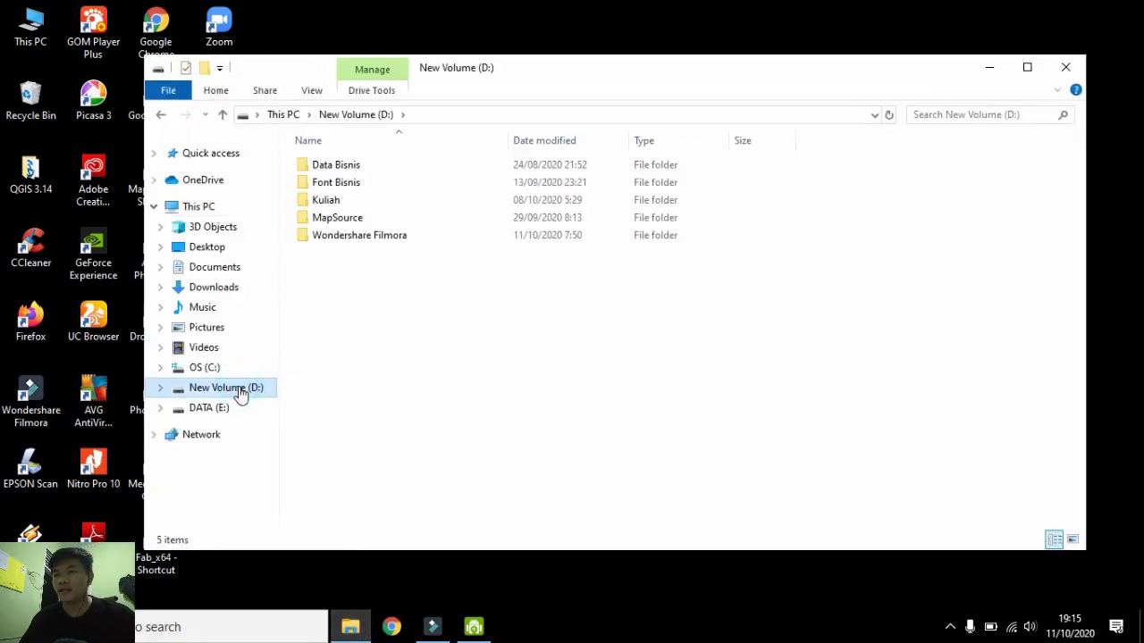
double_click(355, 202)
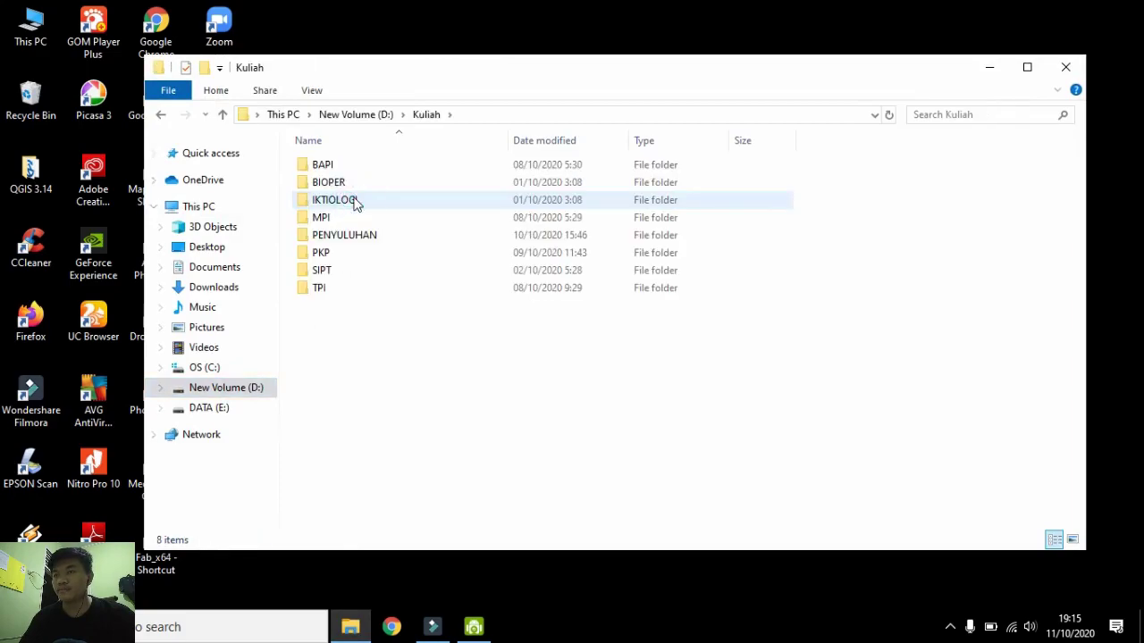
double_click(354, 270)
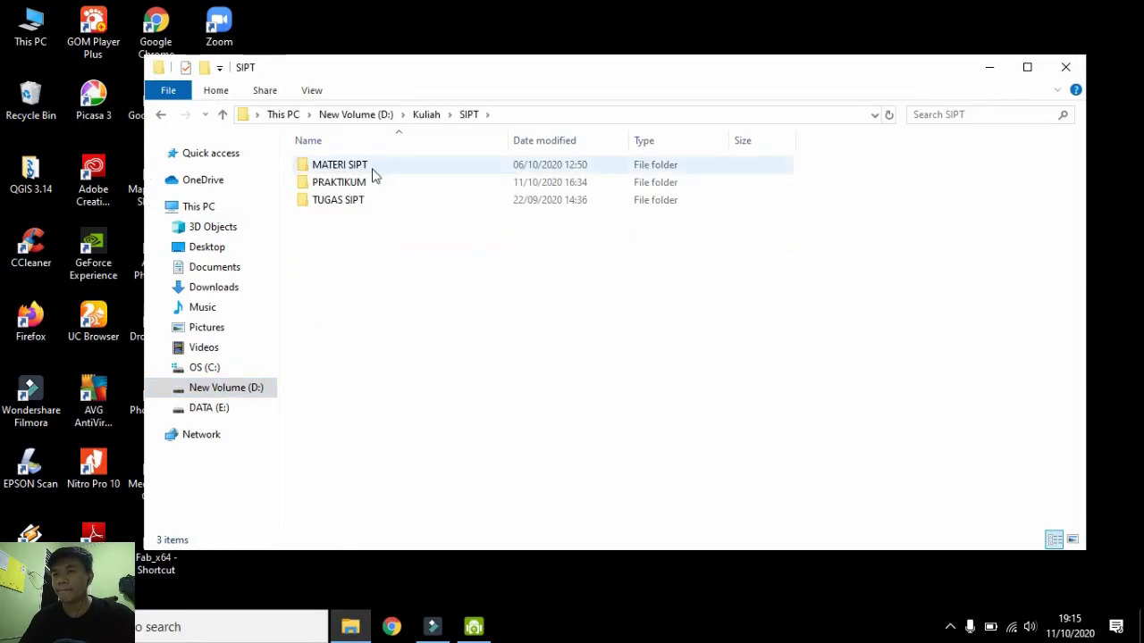
double_click(373, 182)
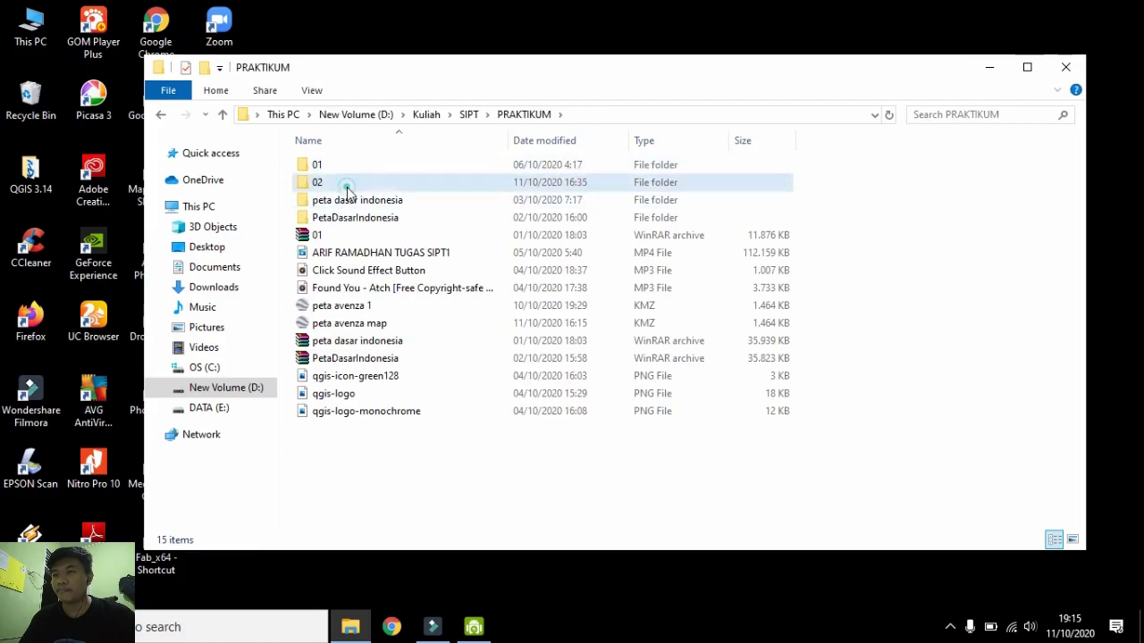
double_click(345, 184)
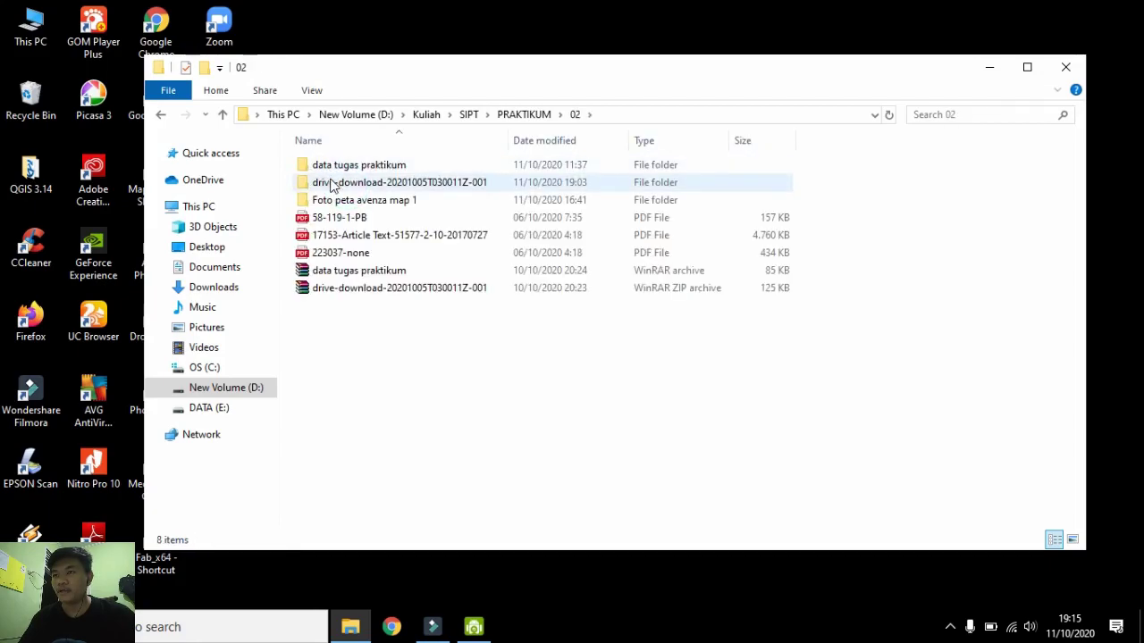
double_click(333, 184)
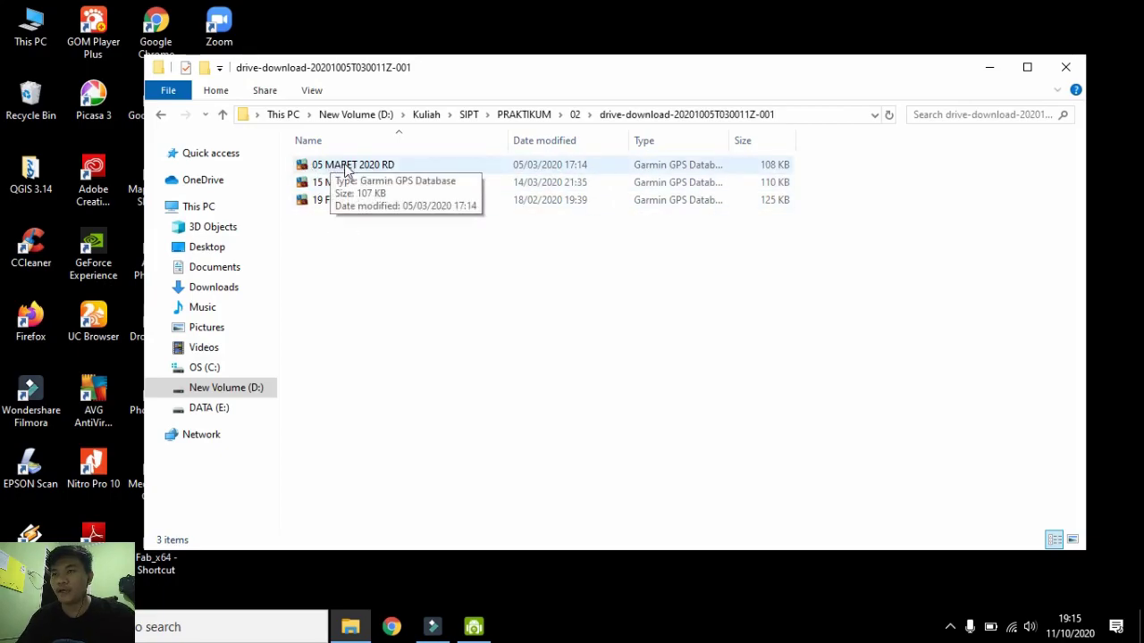
double_click(347, 168)
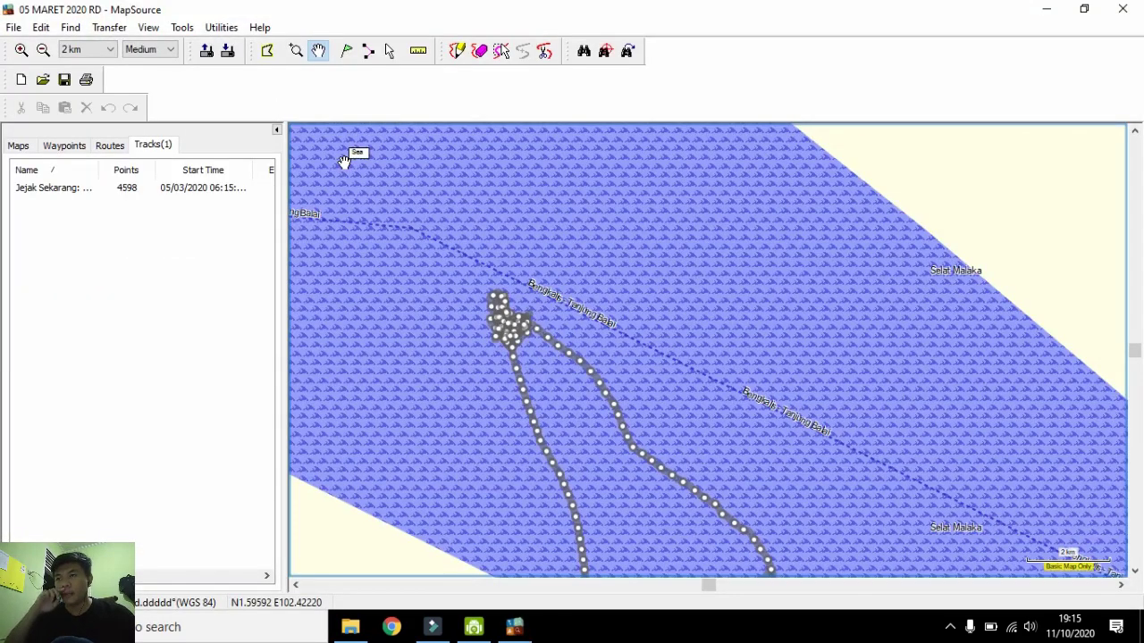
Select the listed track and examine the shape and direction of its path across the sea on the map.
scroll(420, 259, "down", 1)
scroll(600, 431, "up", 1)
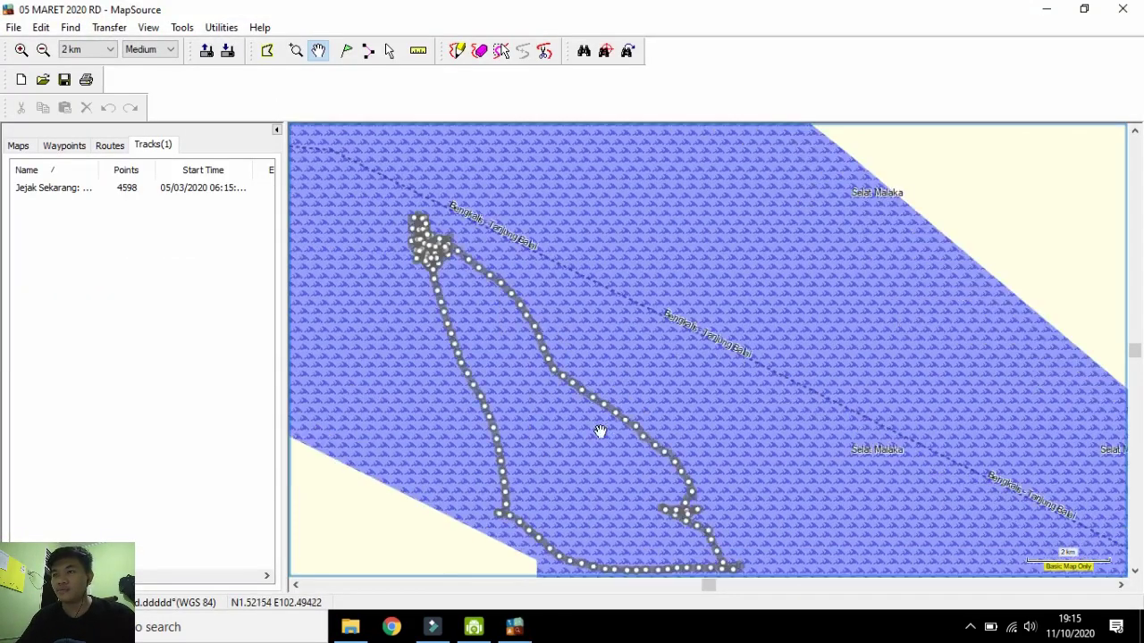
left_click(203, 192)
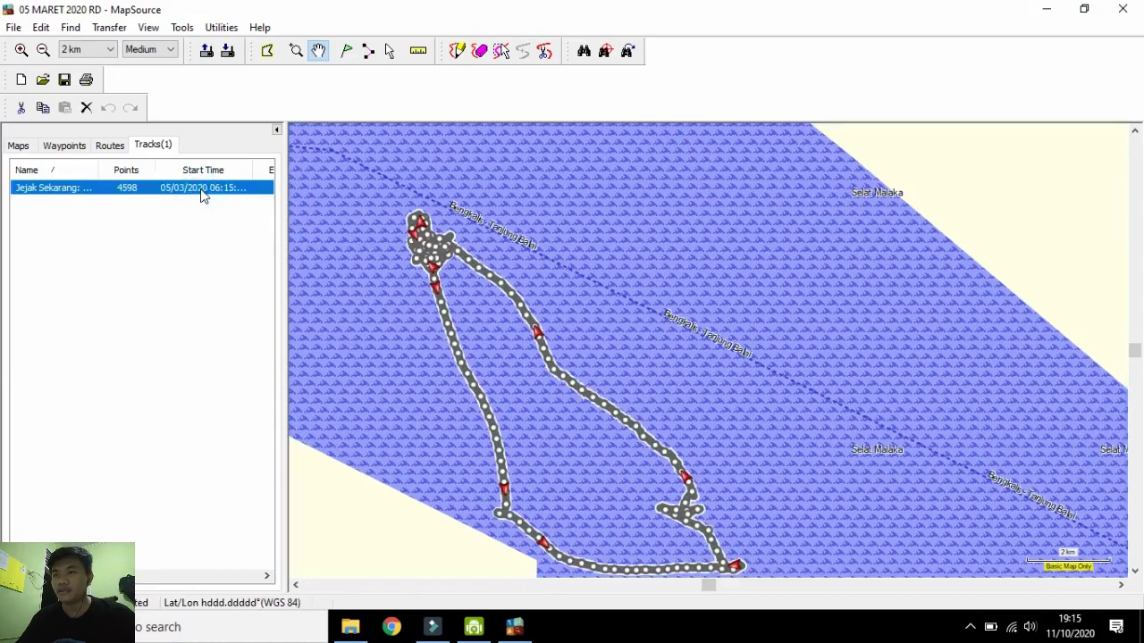
right_click(203, 194)
left_click(259, 322)
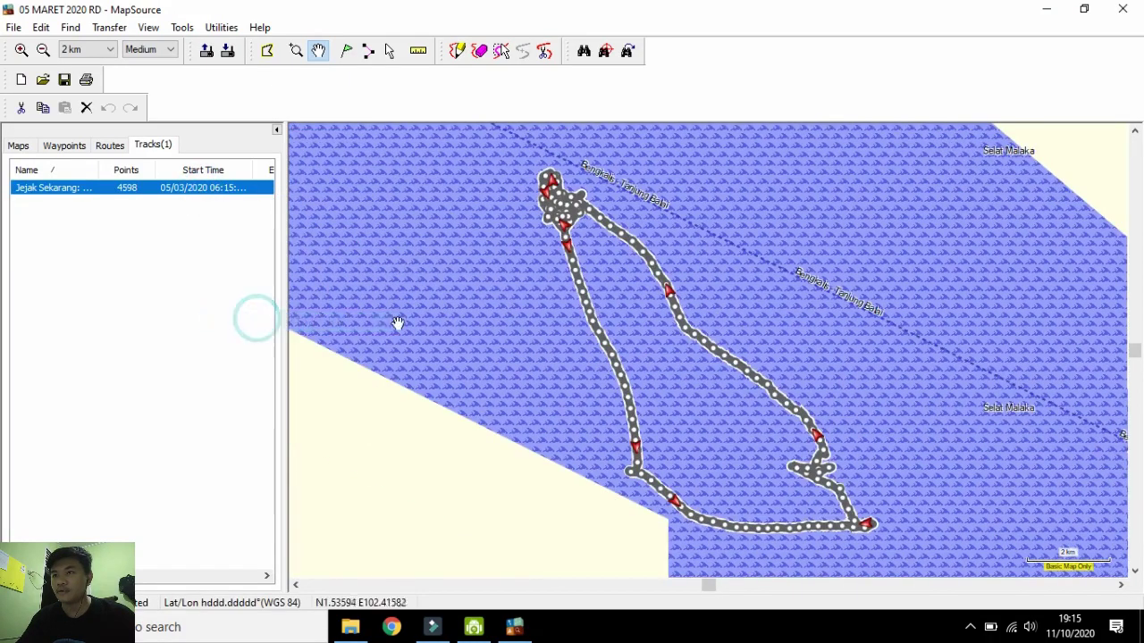
scroll(724, 353, "up", 1)
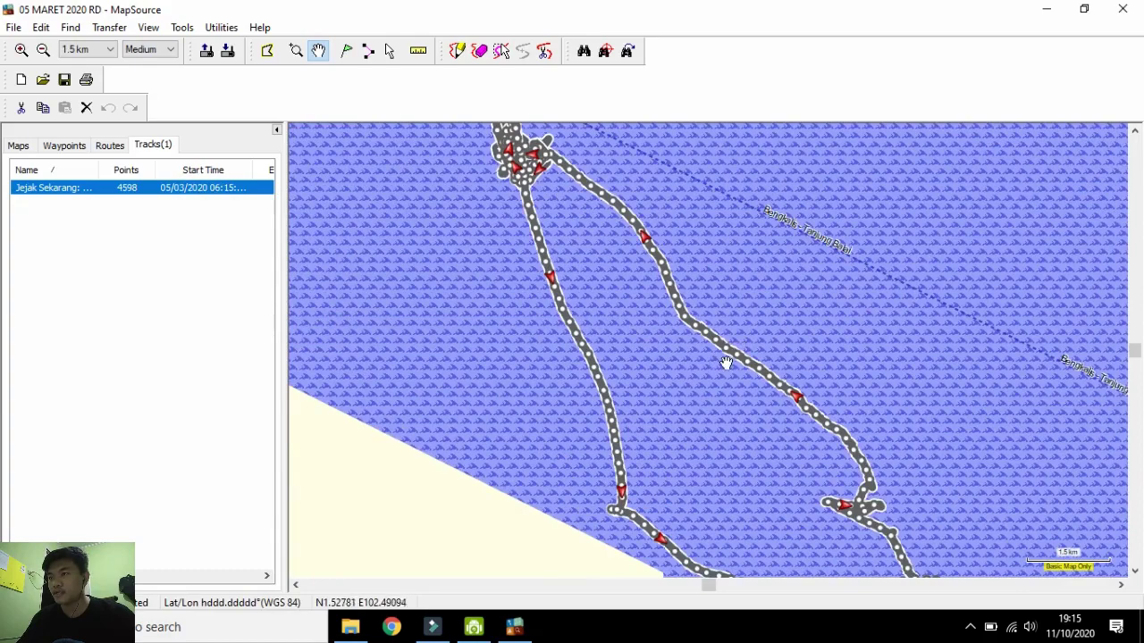
left_click_drag(671, 355, 587, 364)
scroll(635, 332, "up", 2)
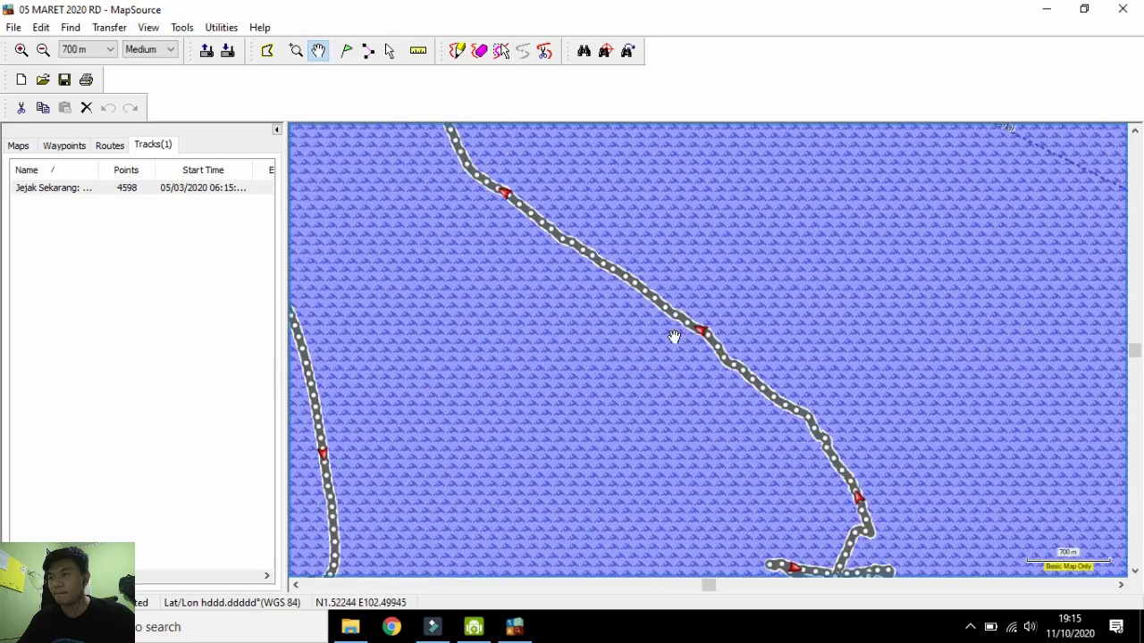
scroll(674, 337, "down", 2)
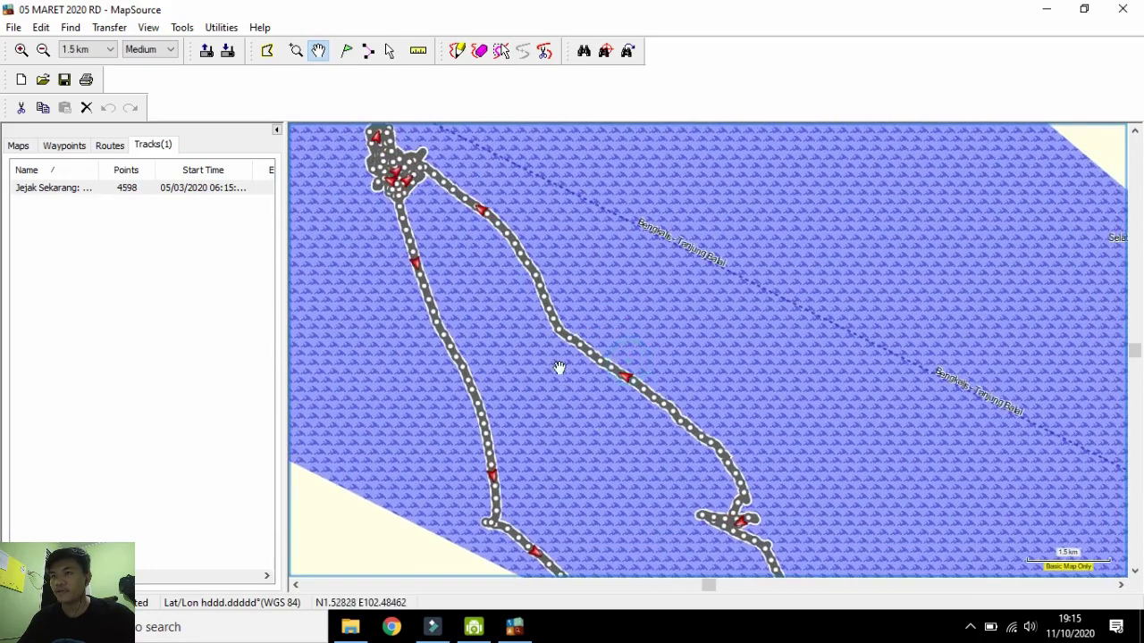
scroll(545, 355, "down", 1)
scroll(523, 334, "up", 1)
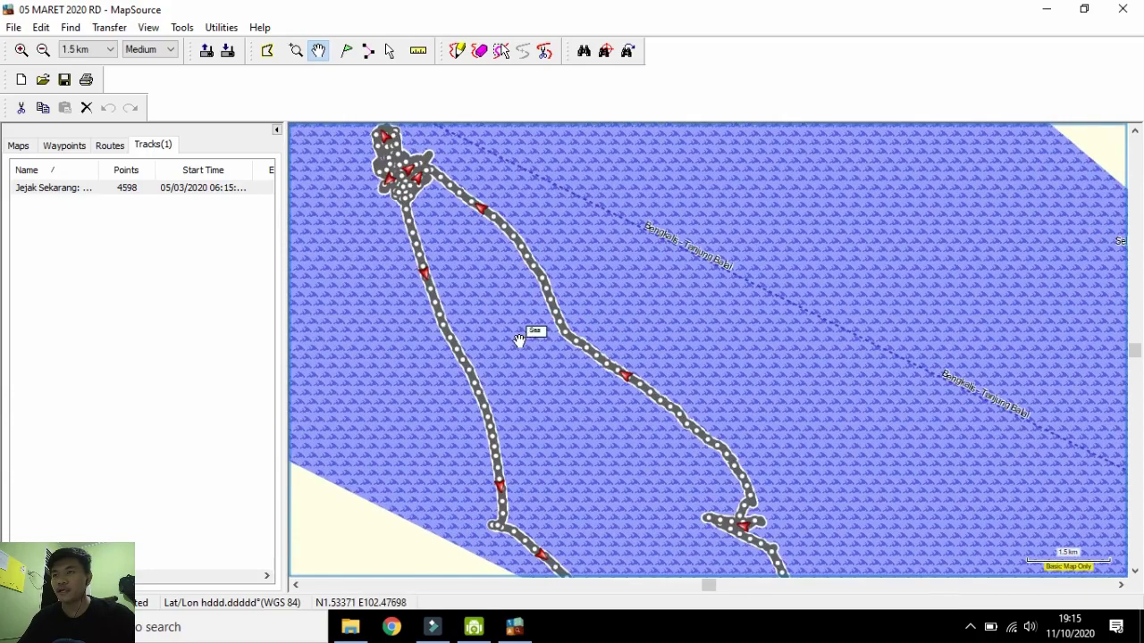
Open the properties of the listed track, select all of its track points and close the properties.
left_click(96, 189)
double_click(96, 190)
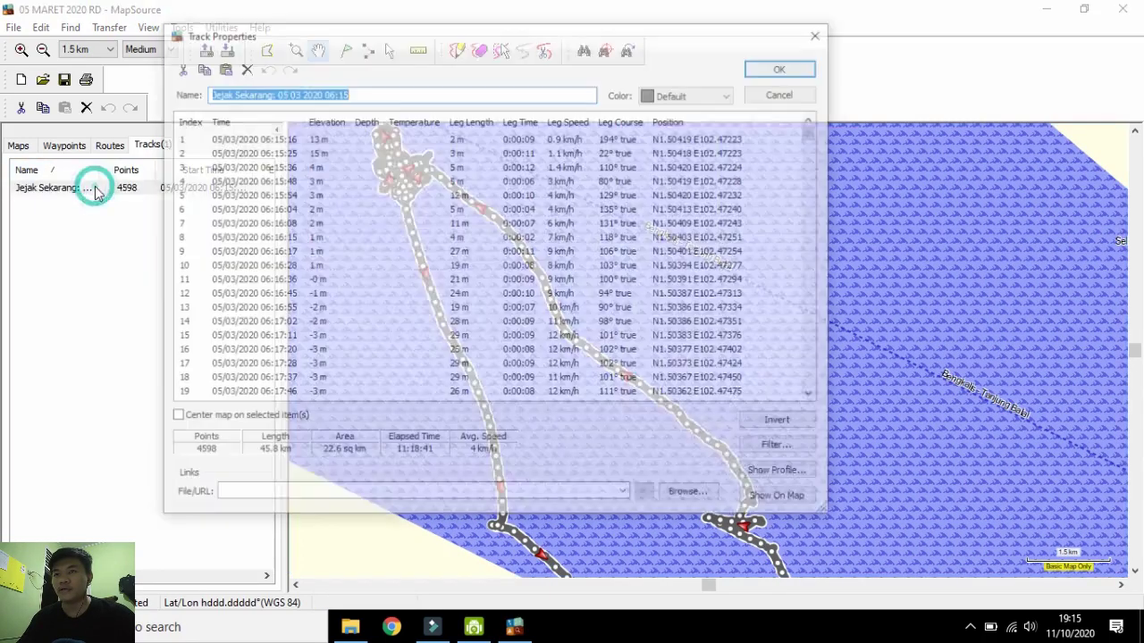
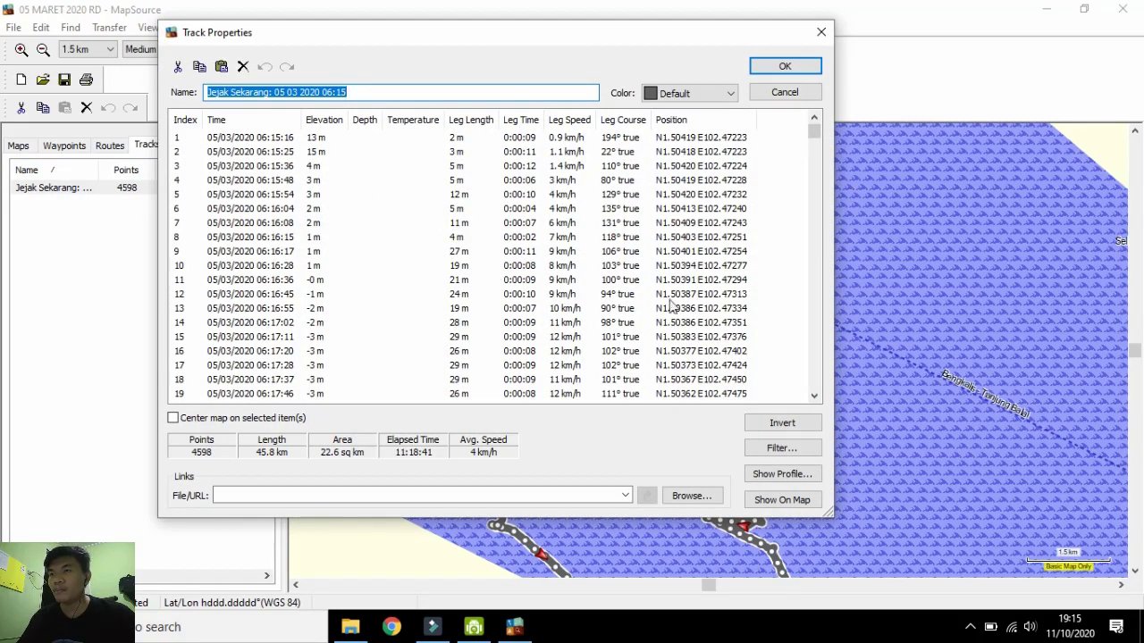
left_click(189, 136)
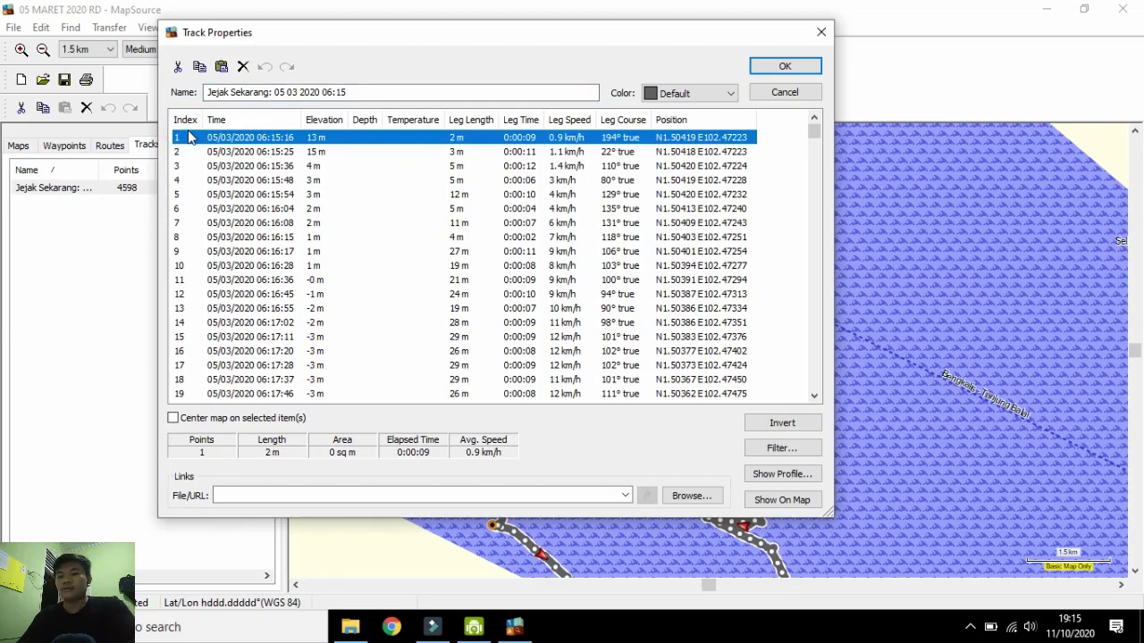
key("ctrl+a")
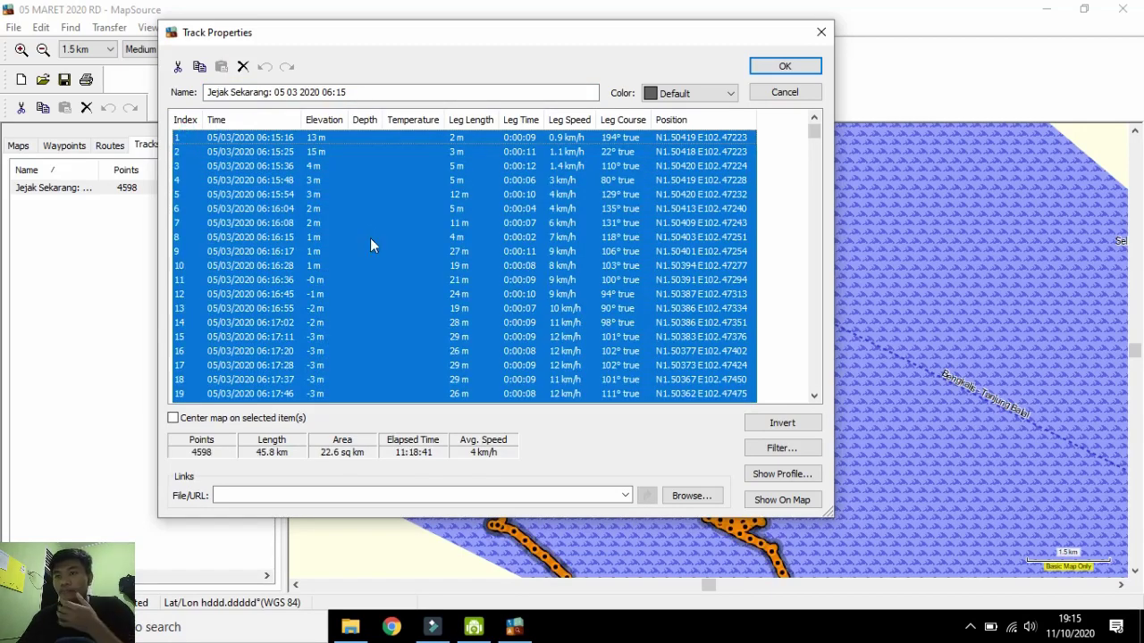
left_click(821, 33)
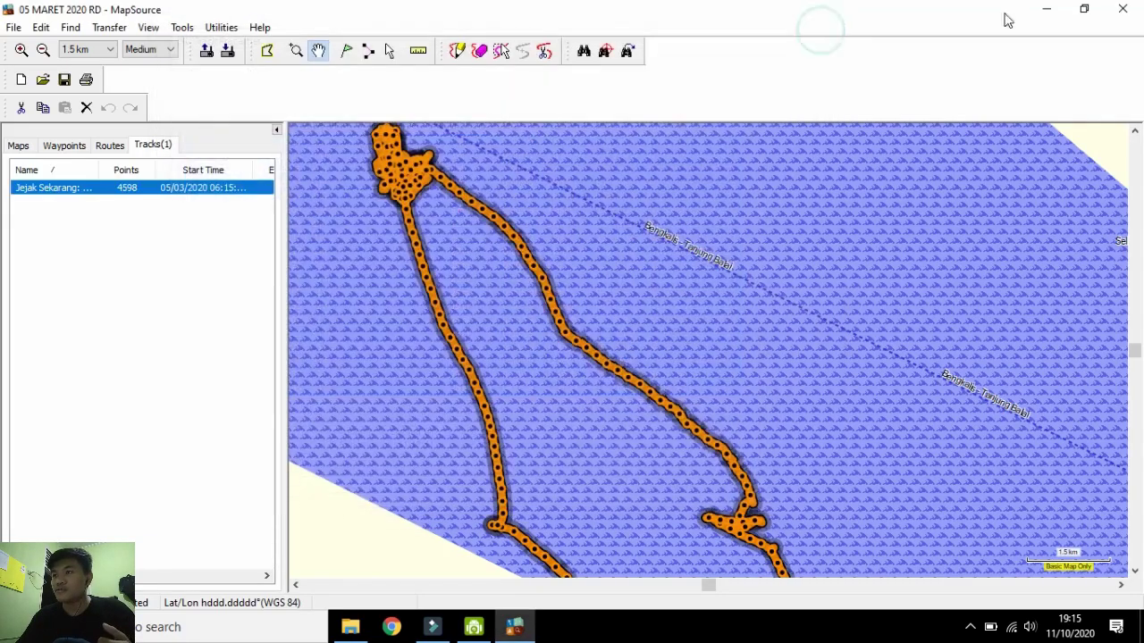
Minimize MapSource and the File Explorer window to return to the desktop.
left_click(1055, 9)
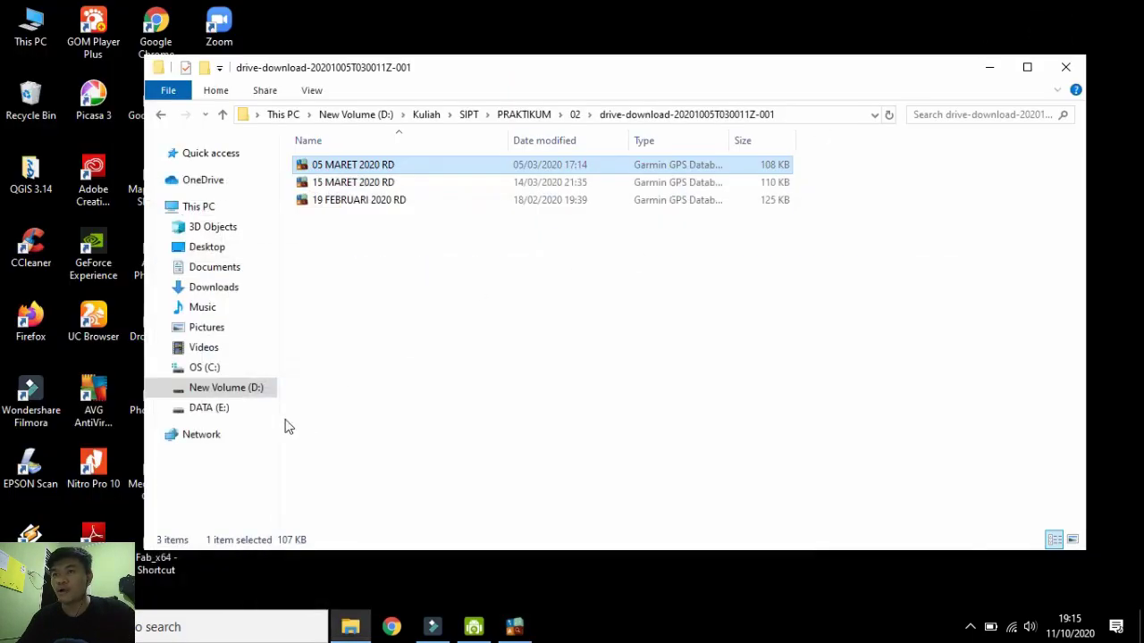
left_click_drag(610, 72, 523, 52)
left_click(908, 51)
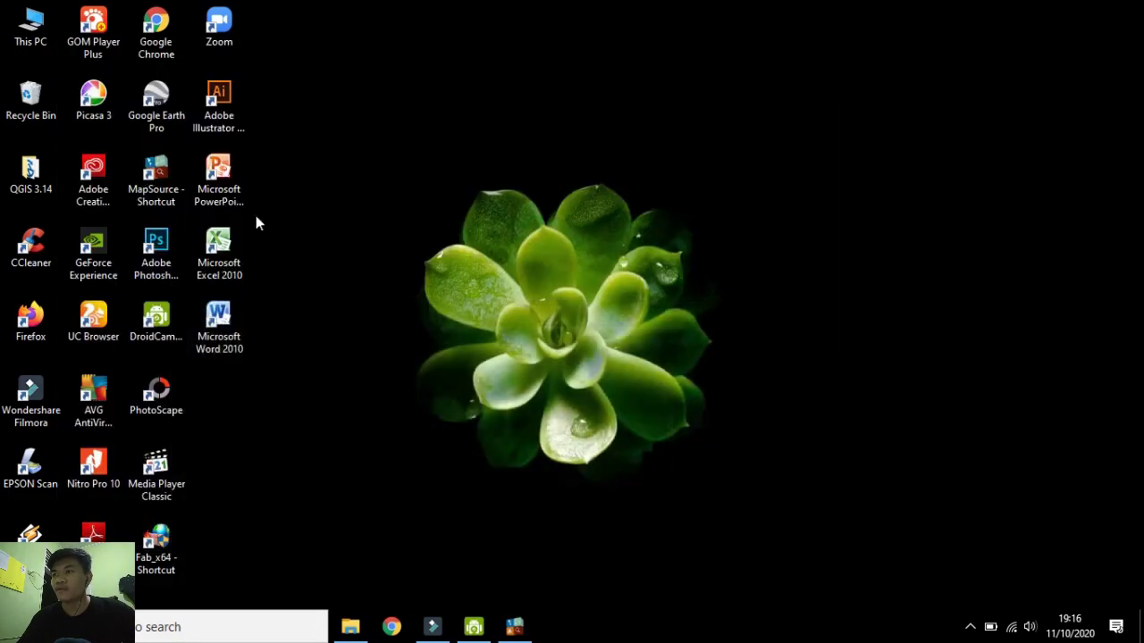
Switch to Microsoft Excel 2010 and paste the copied track points into a blank workbook starting at A1.
double_click(231, 243)
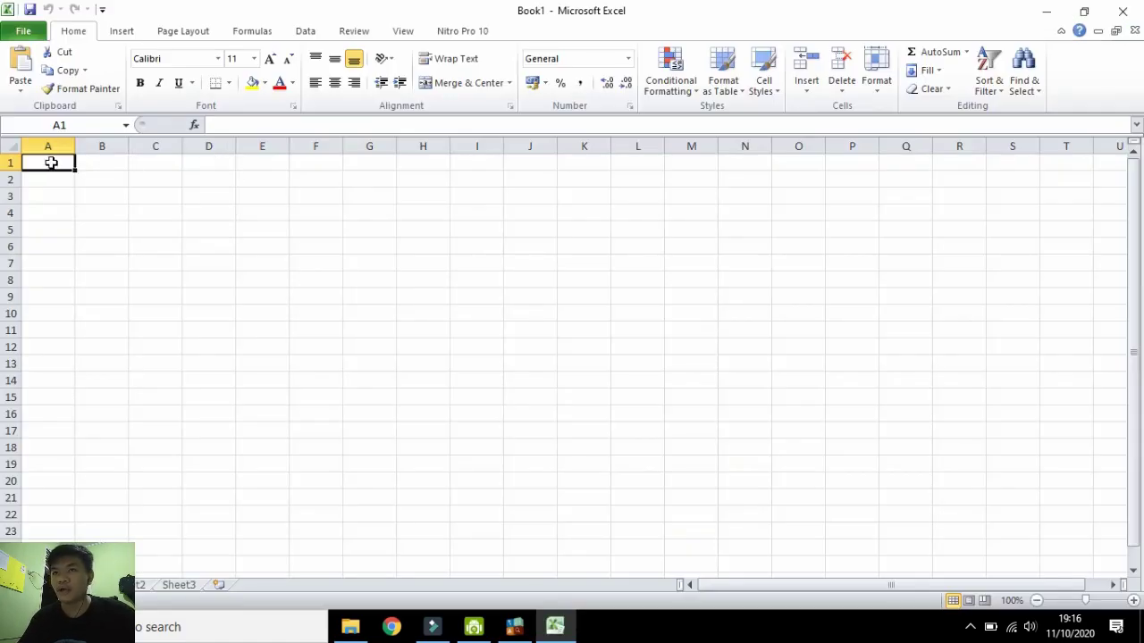
key("ctrl+v")
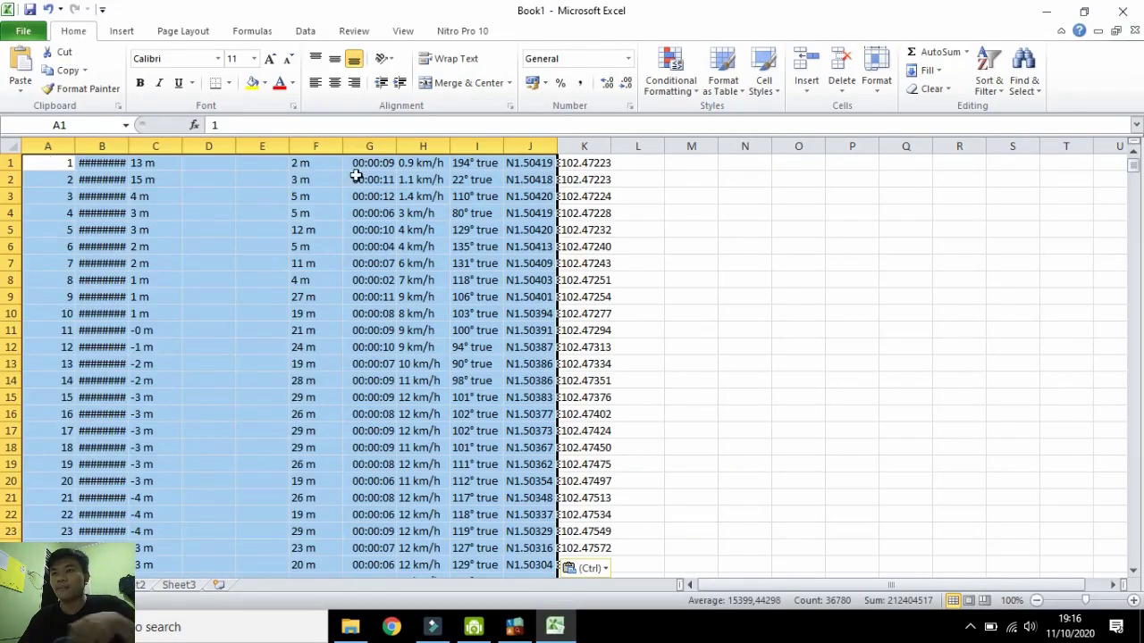
left_click(631, 177)
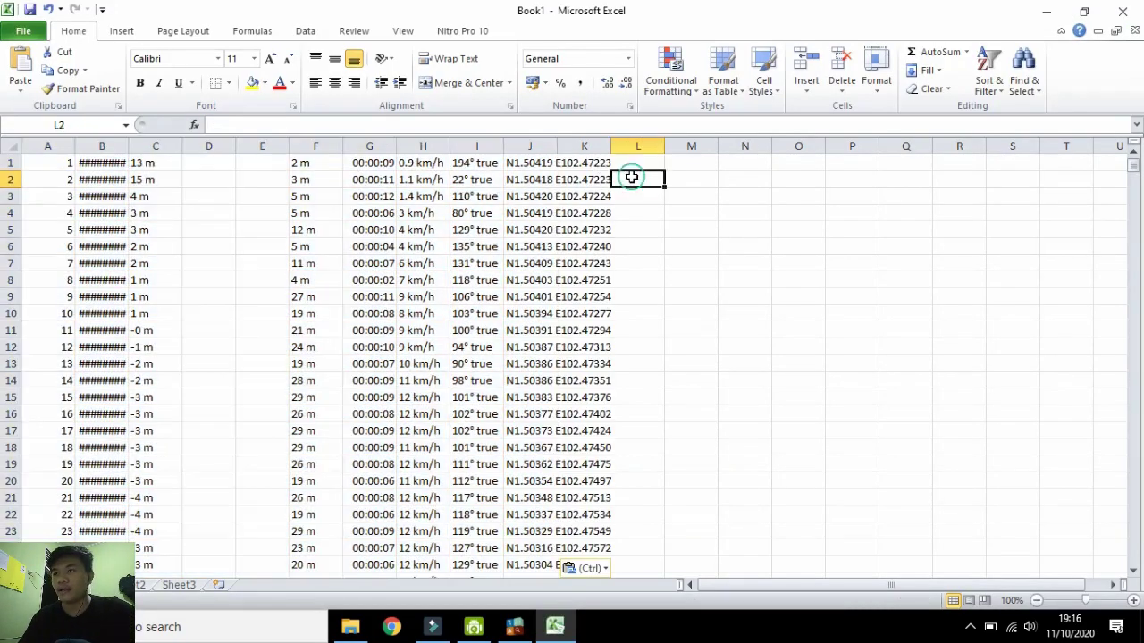
Insert an empty row above the first track point for column headings.
left_click(13, 163)
right_click(14, 162)
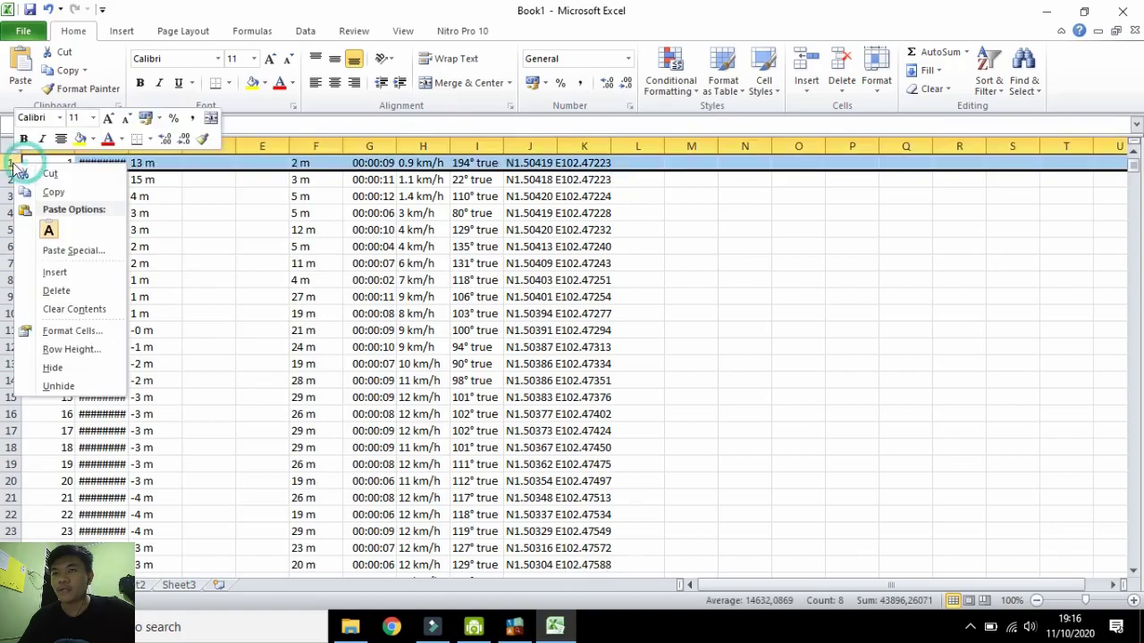
left_click(63, 272)
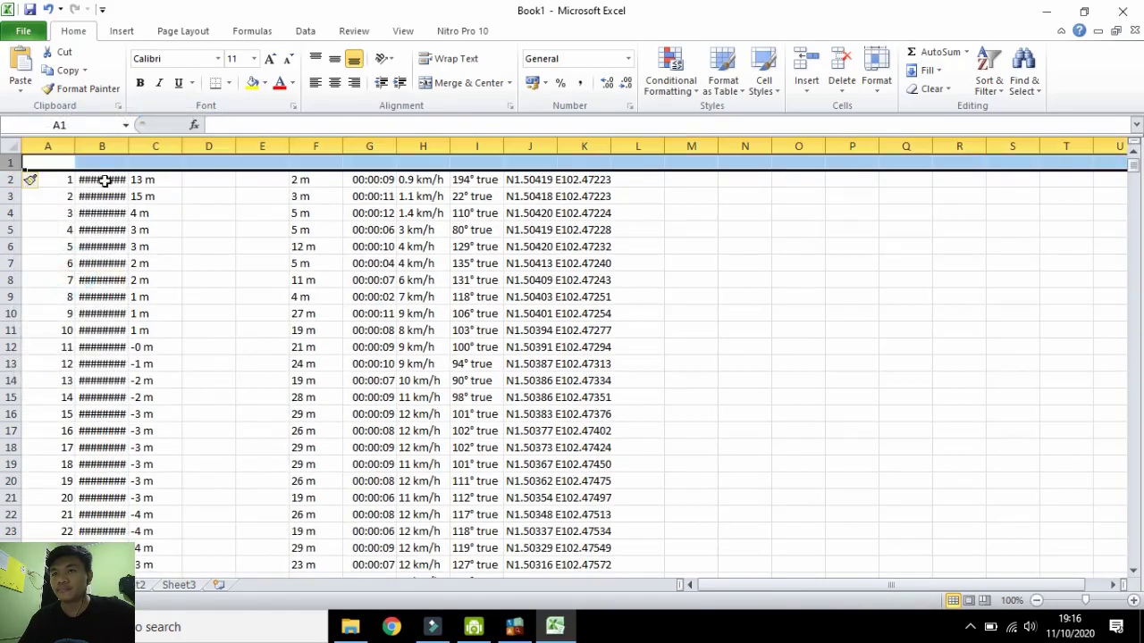
Widen column B to show the full dates and fit column J to its coordinates.
left_click(45, 161)
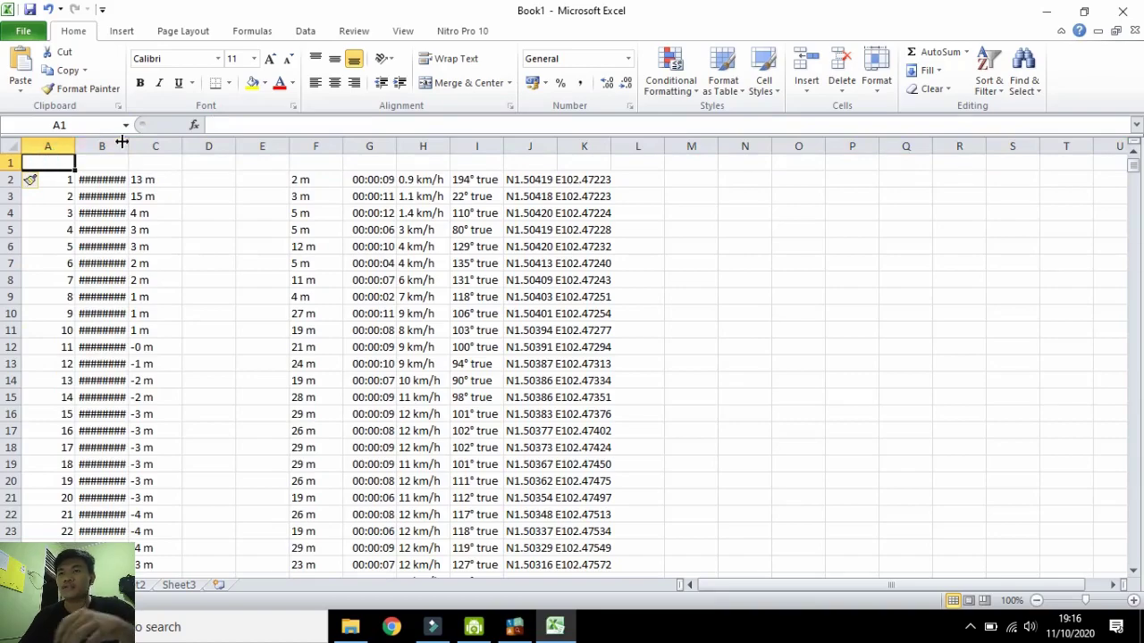
left_click_drag(127, 146, 167, 146)
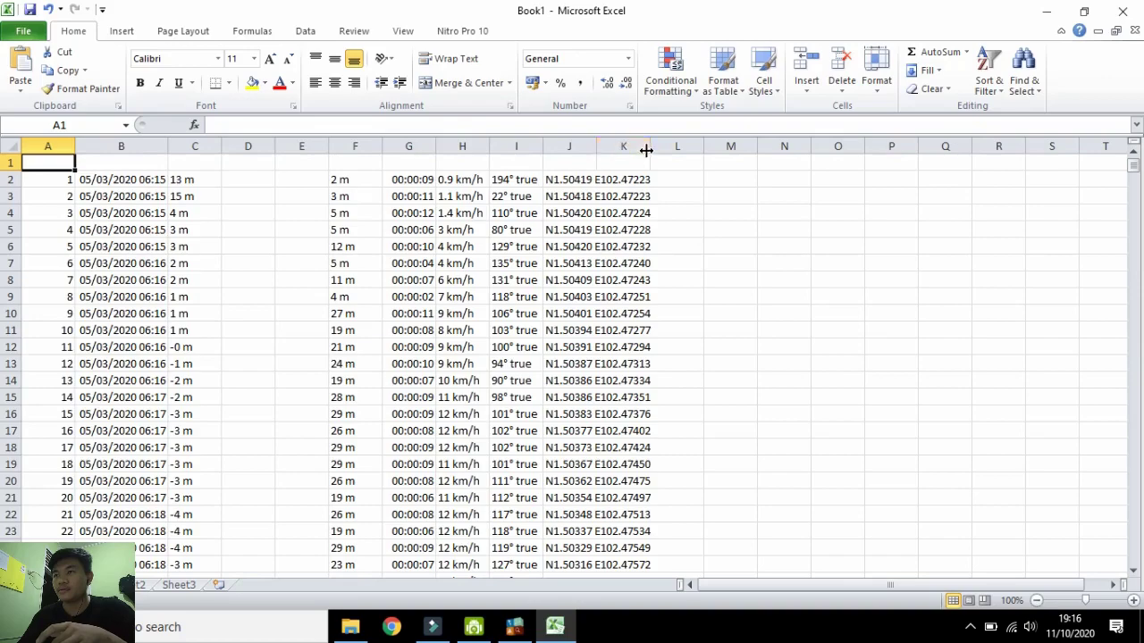
double_click(597, 149)
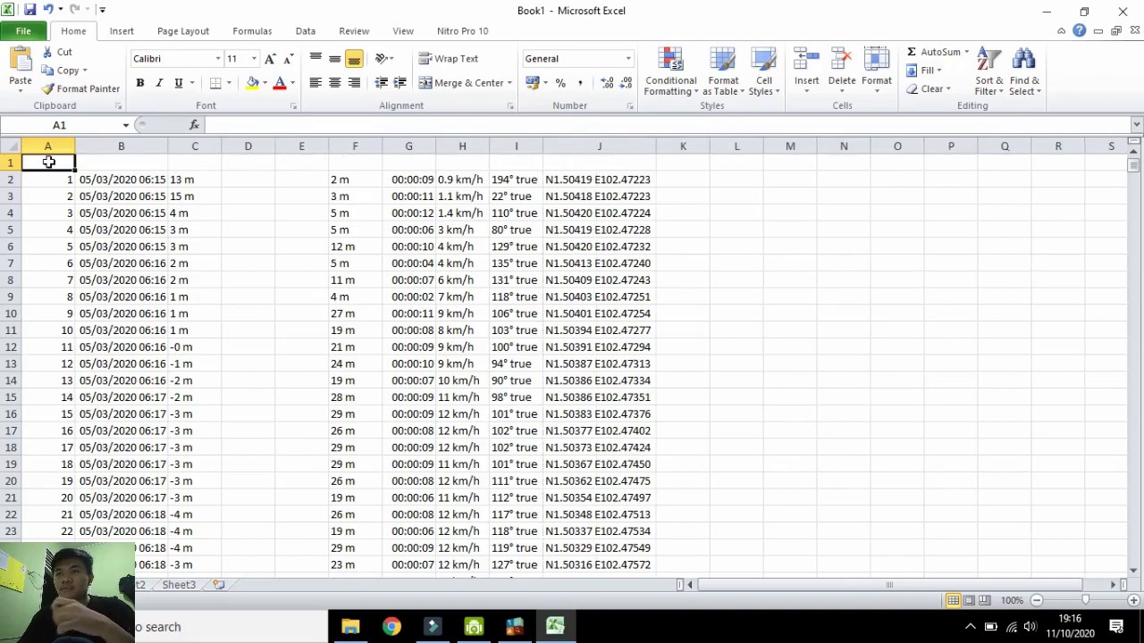
Enter the headings No in A1, Tanggal in B1 and Waktu in D1.
type("n")
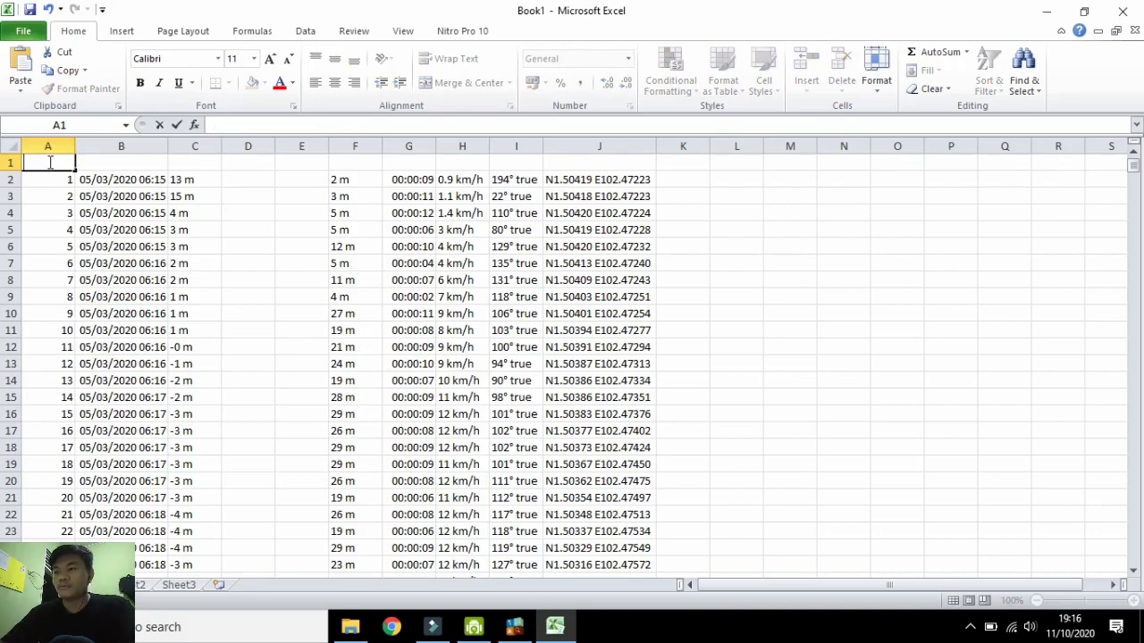
type("o")
key("Tab")
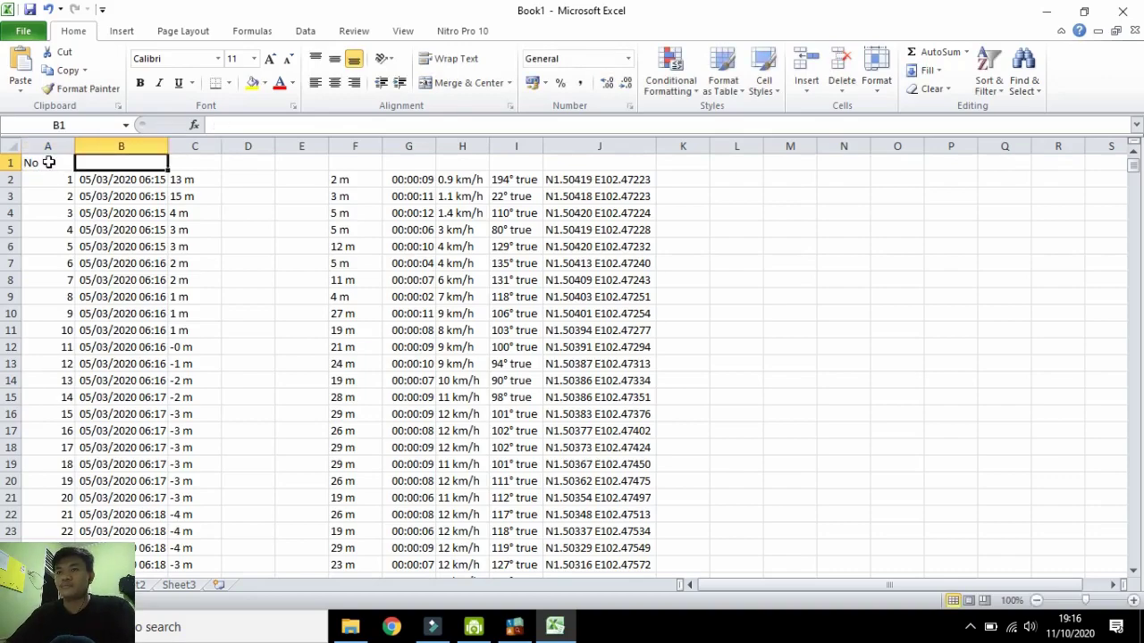
type("Tan")
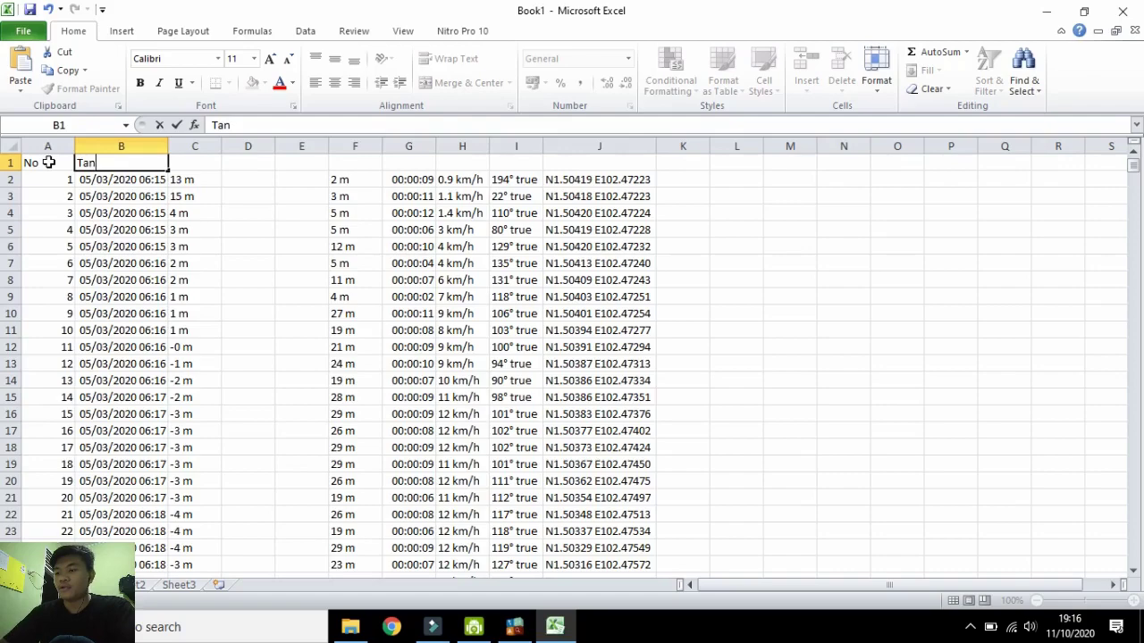
type("ggal")
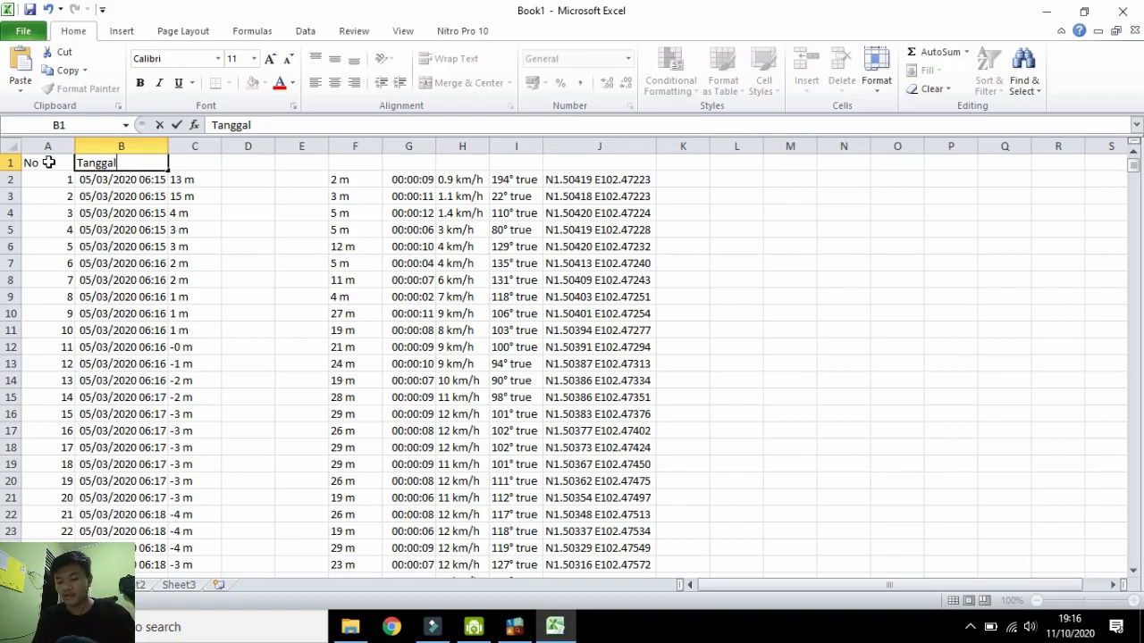
key("Tab")
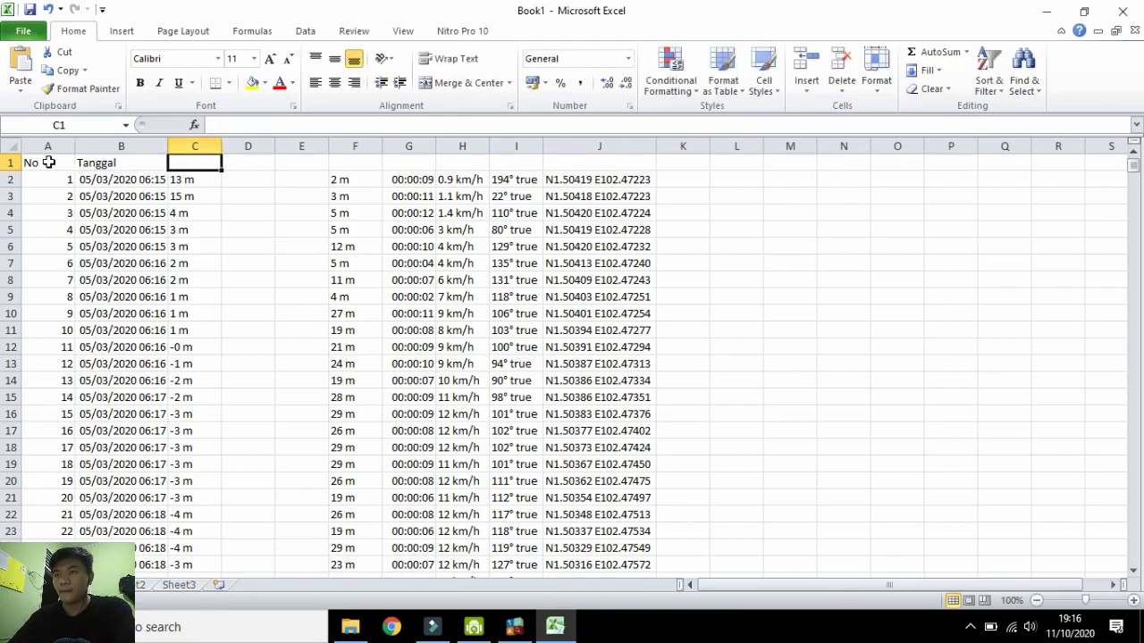
key("Tab")
type("W")
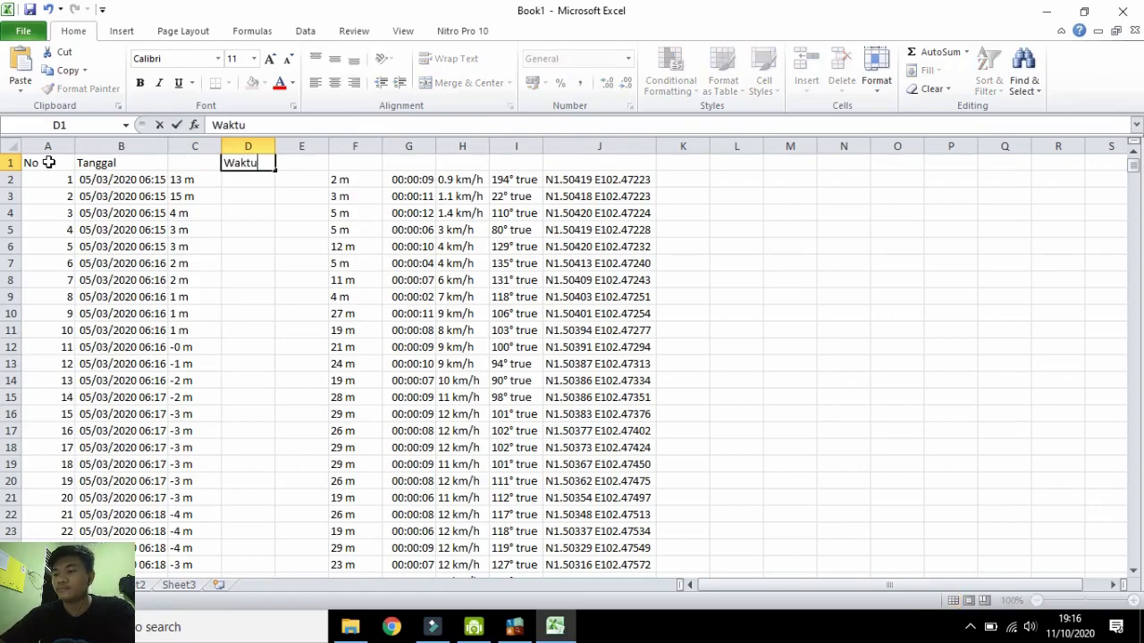
type("aktu")
key("Tab")
key("Tab")
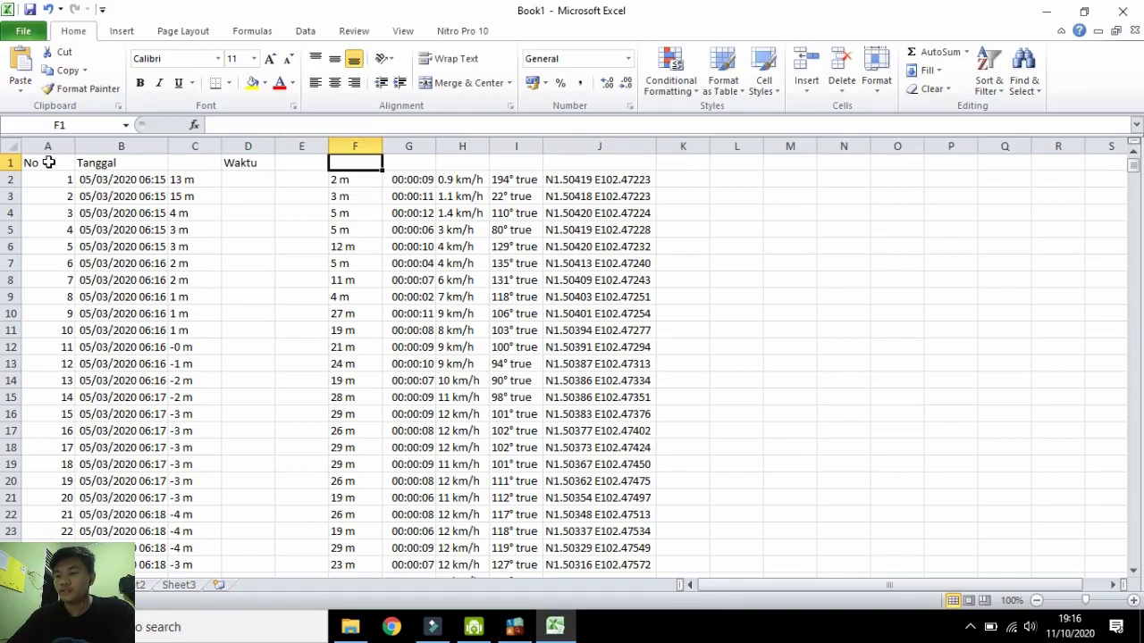
Enter the headings Jarak, Waktu Leg, Kecepatan, Arah and Posisi in cells F1 to J1.
type("Jarak")
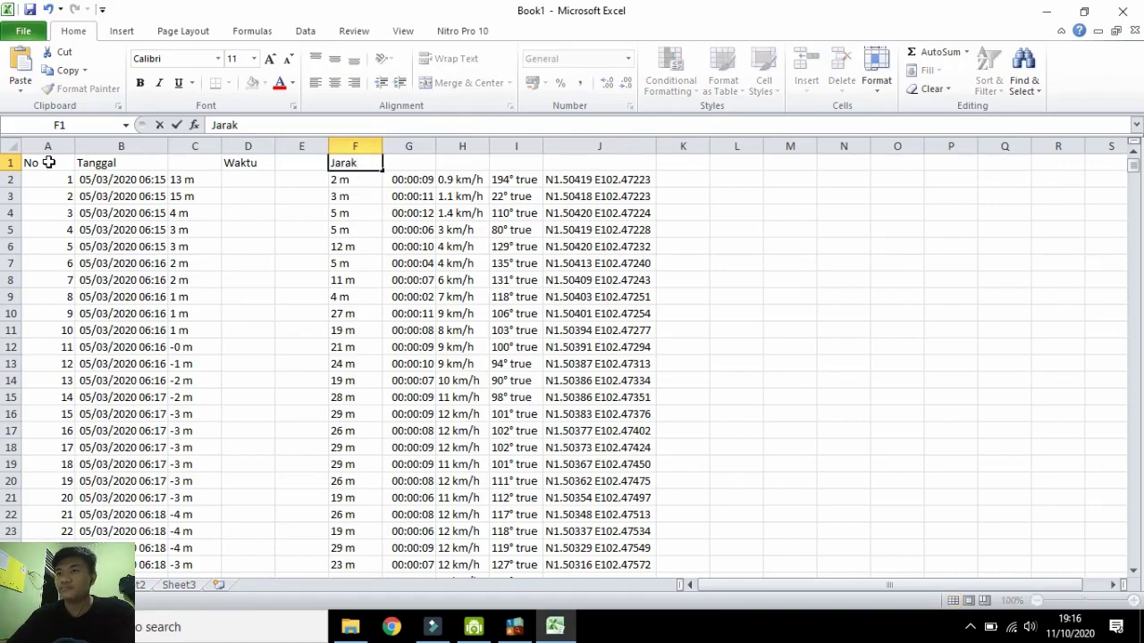
key("Tab")
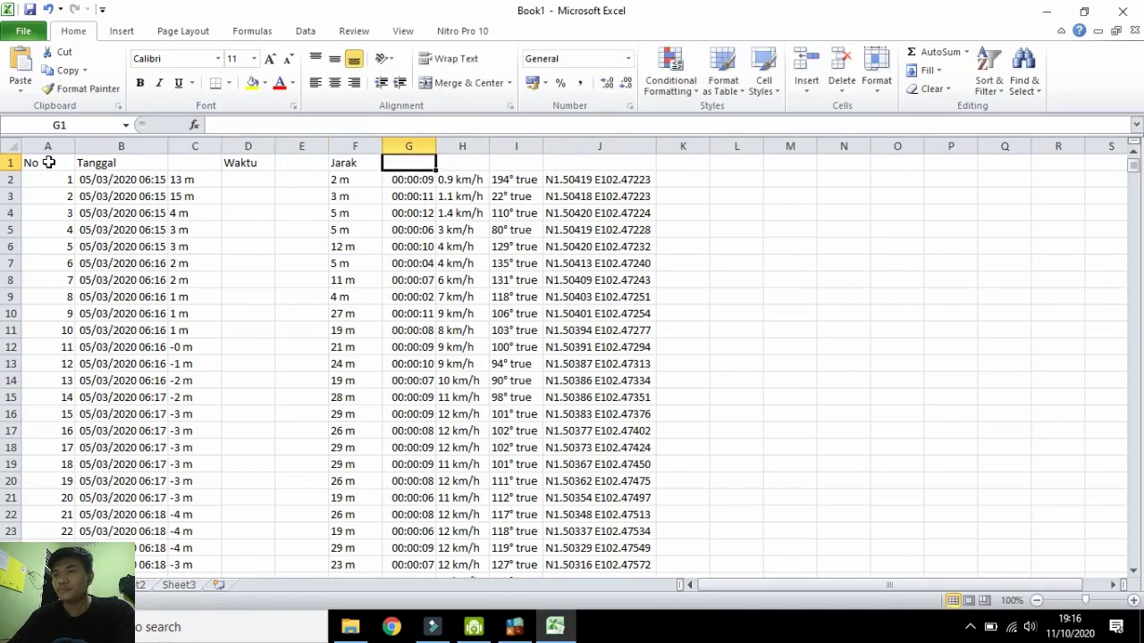
type("Waktu Leg")
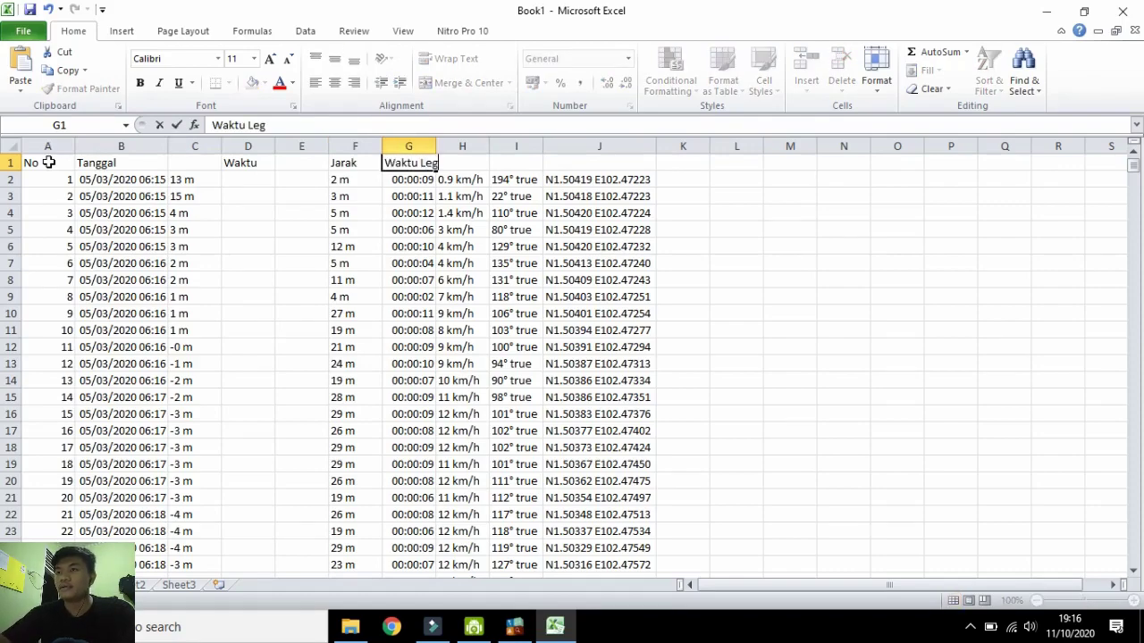
key("Tab")
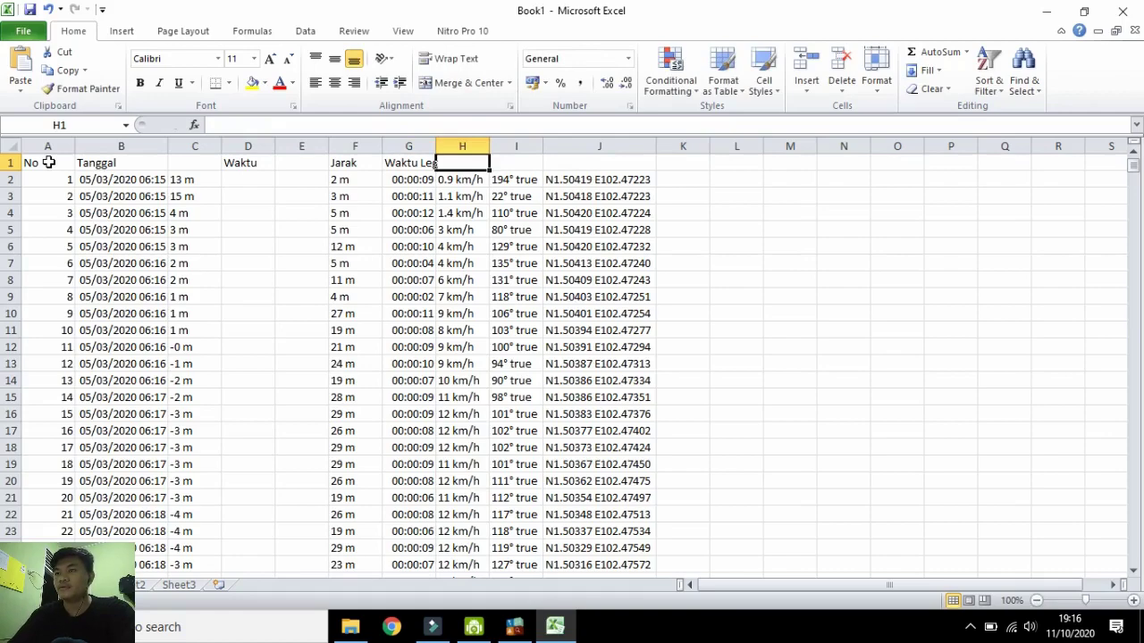
type("Kecepatan")
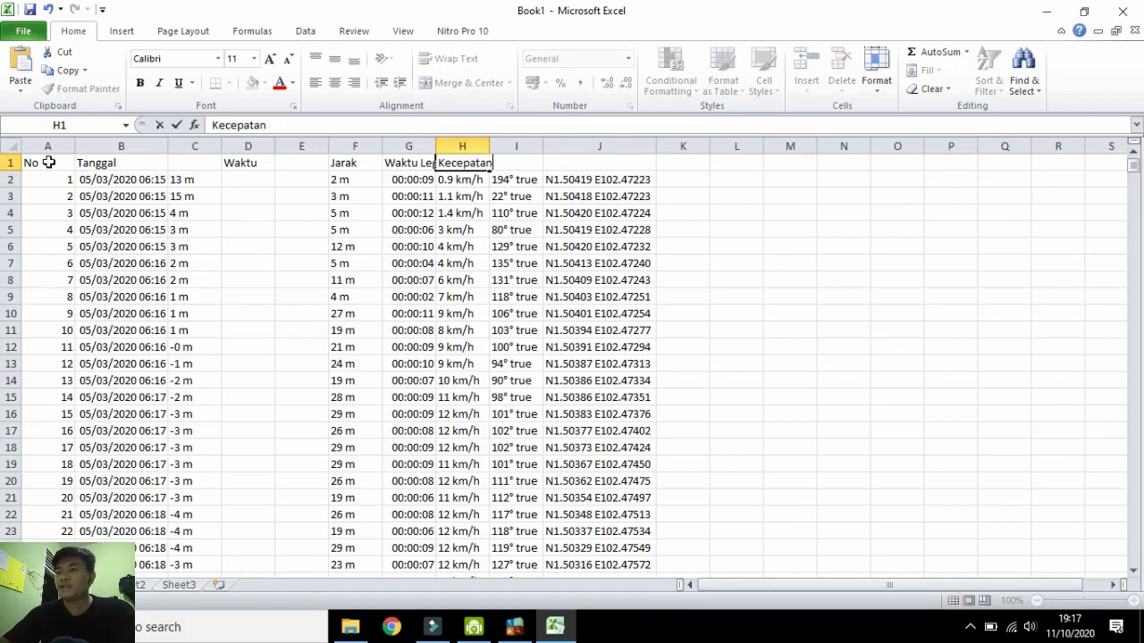
key("Tab")
type("A")
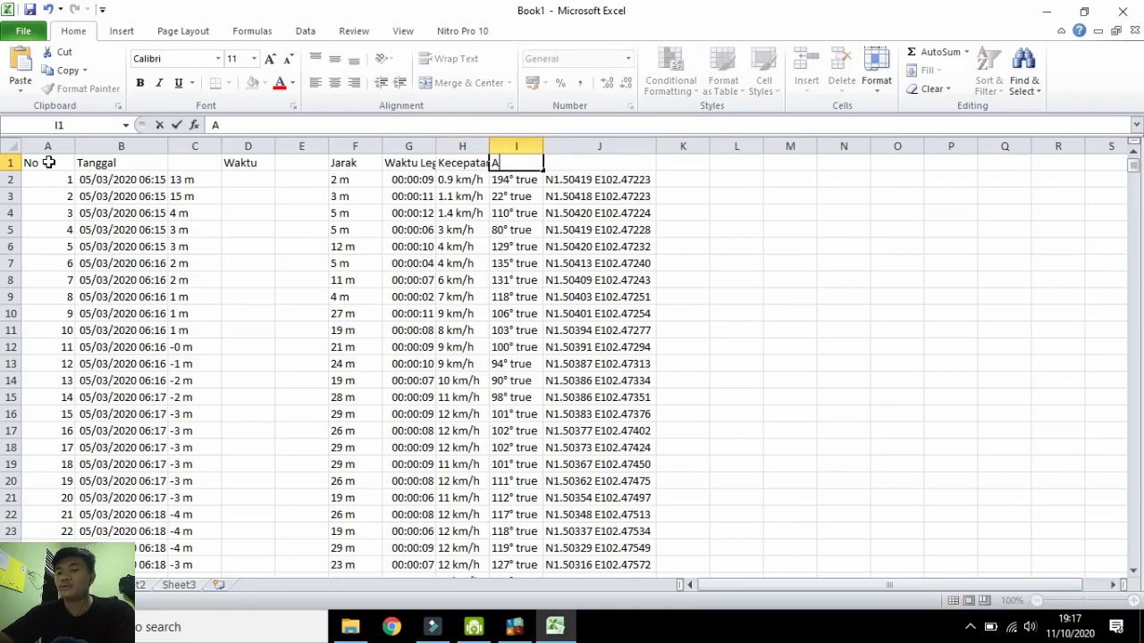
key("Tab")
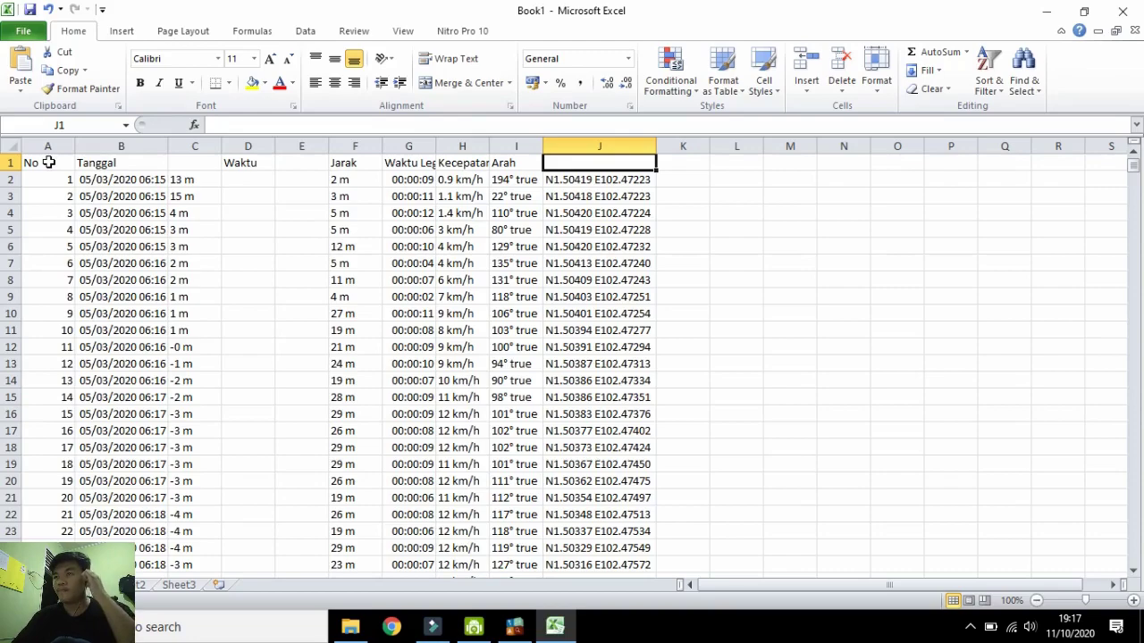
type("Posisi")
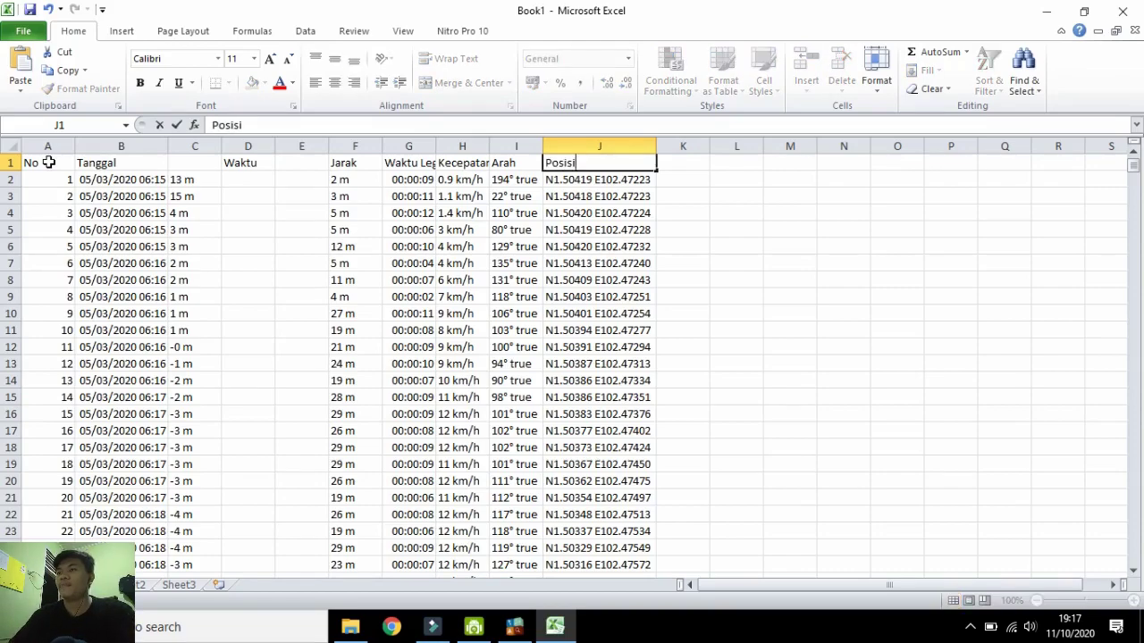
key("Return")
key("Up")
key("Down")
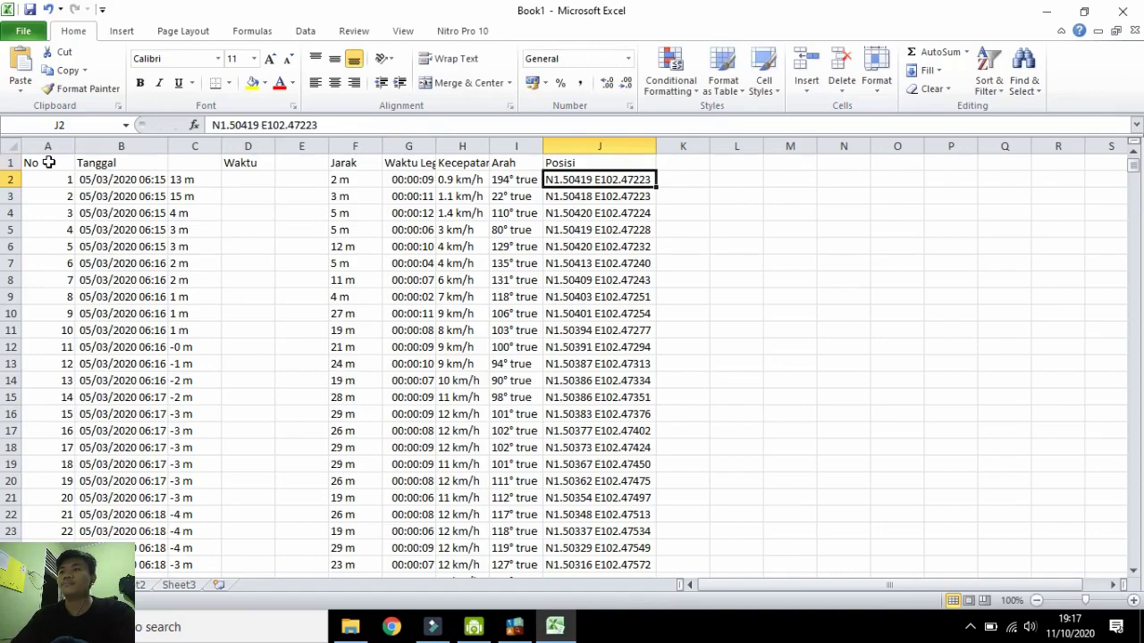
left_click(194, 179)
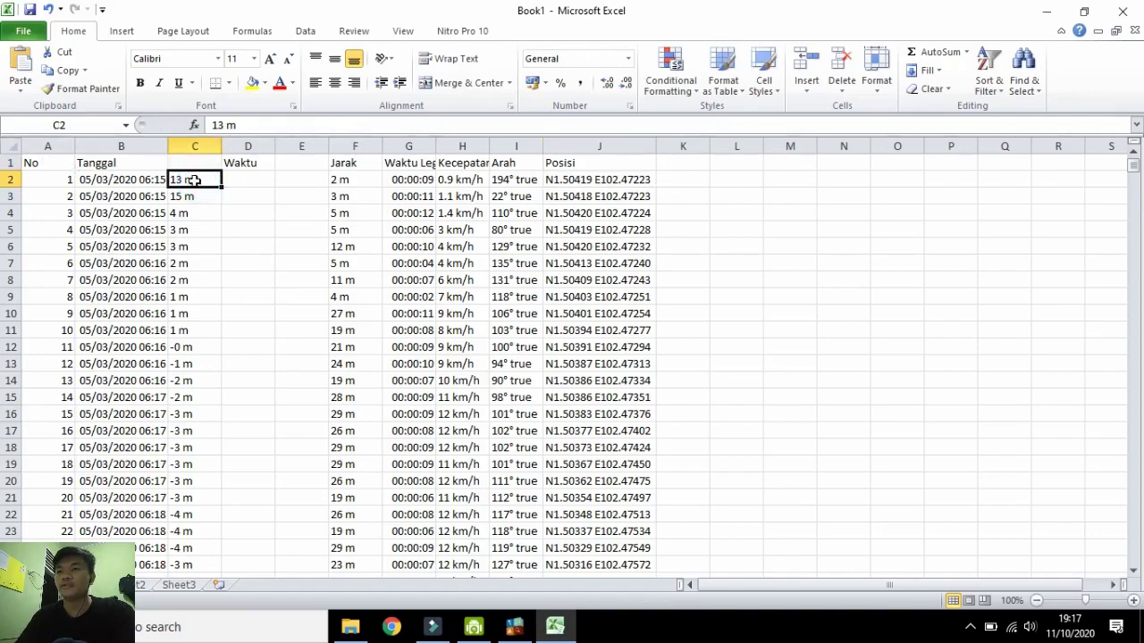
left_click(143, 183)
left_click(141, 247)
left_click(144, 183)
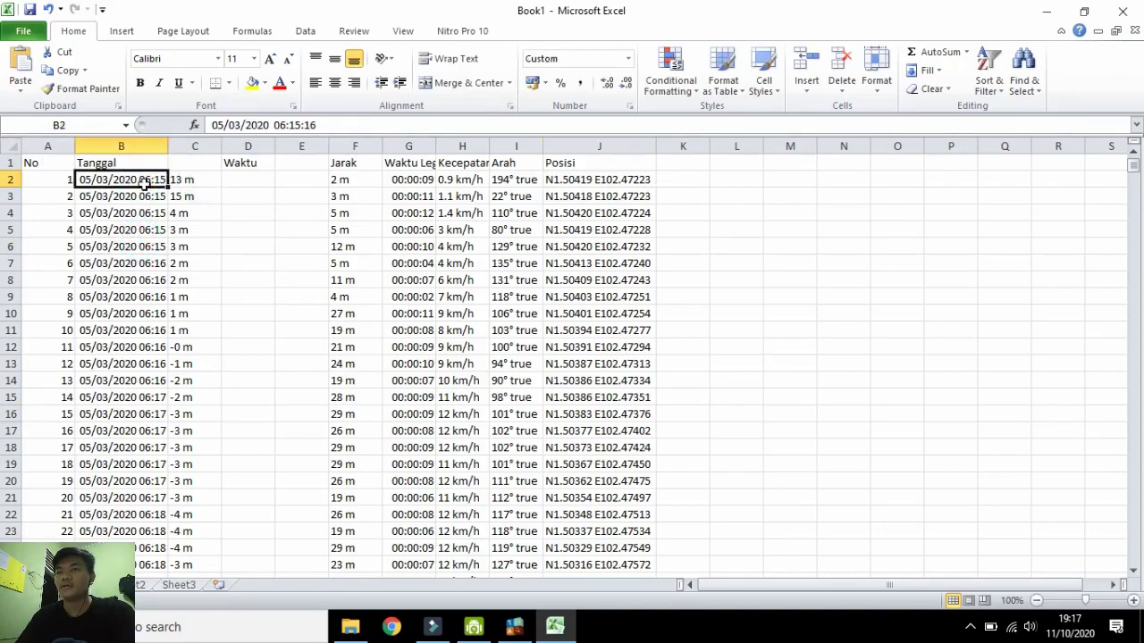
left_click(147, 163)
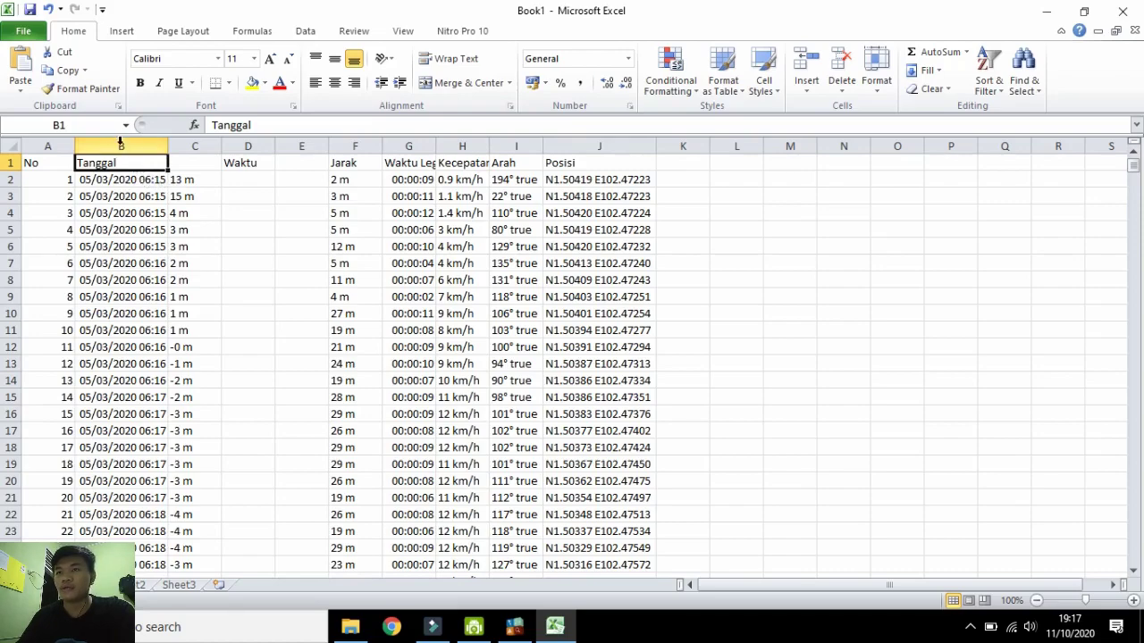
left_click(119, 144)
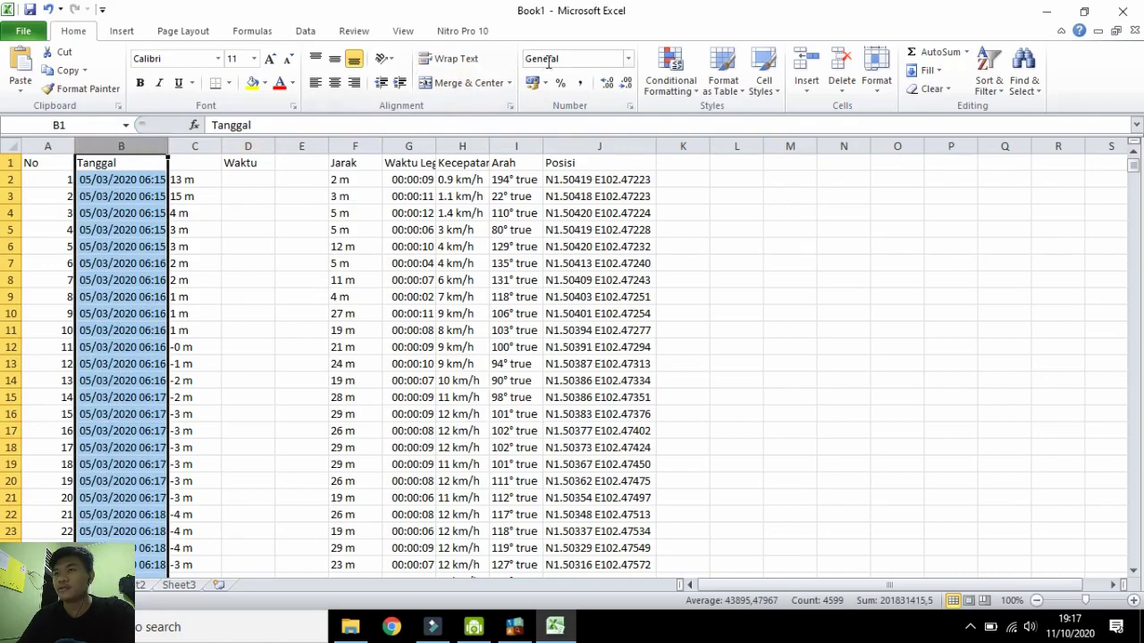
left_click(307, 33)
left_click(544, 81)
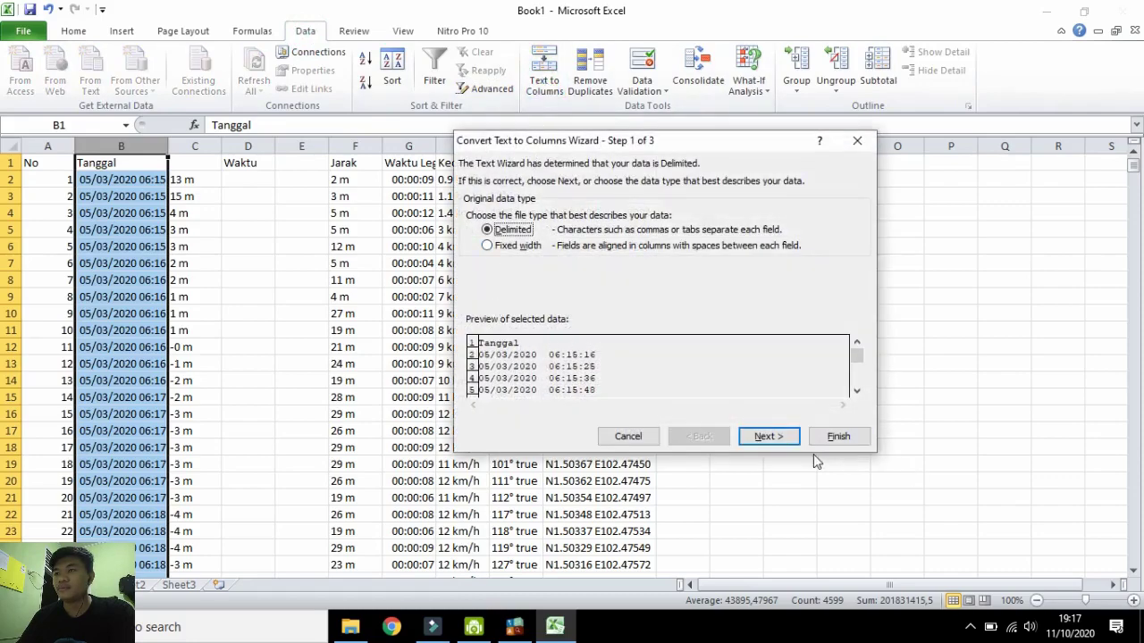
left_click(772, 436)
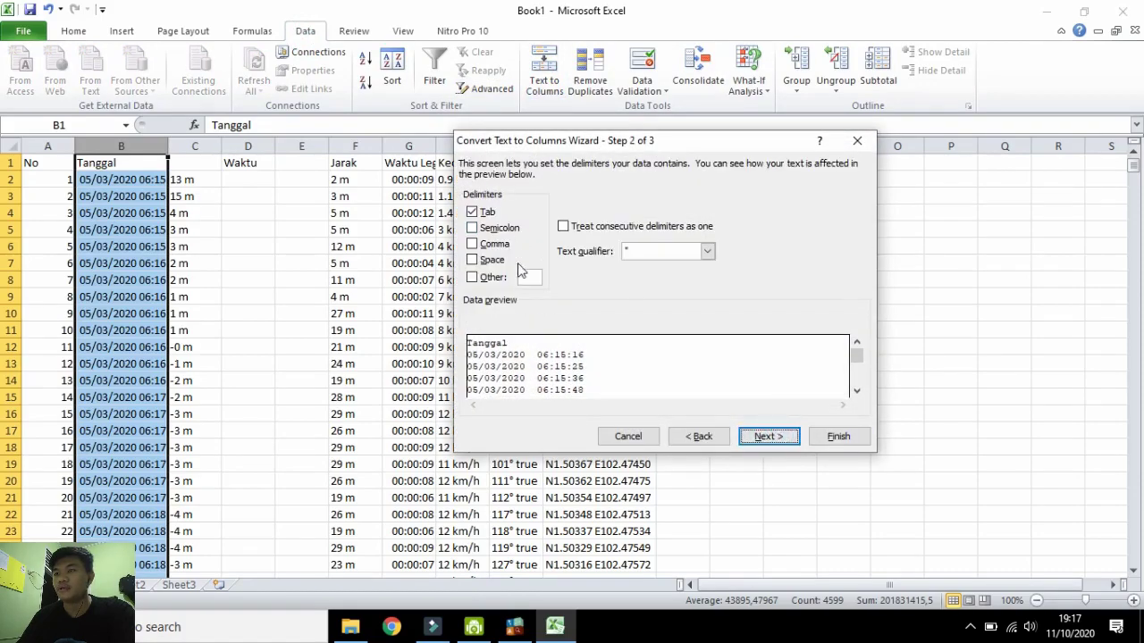
left_click(472, 260)
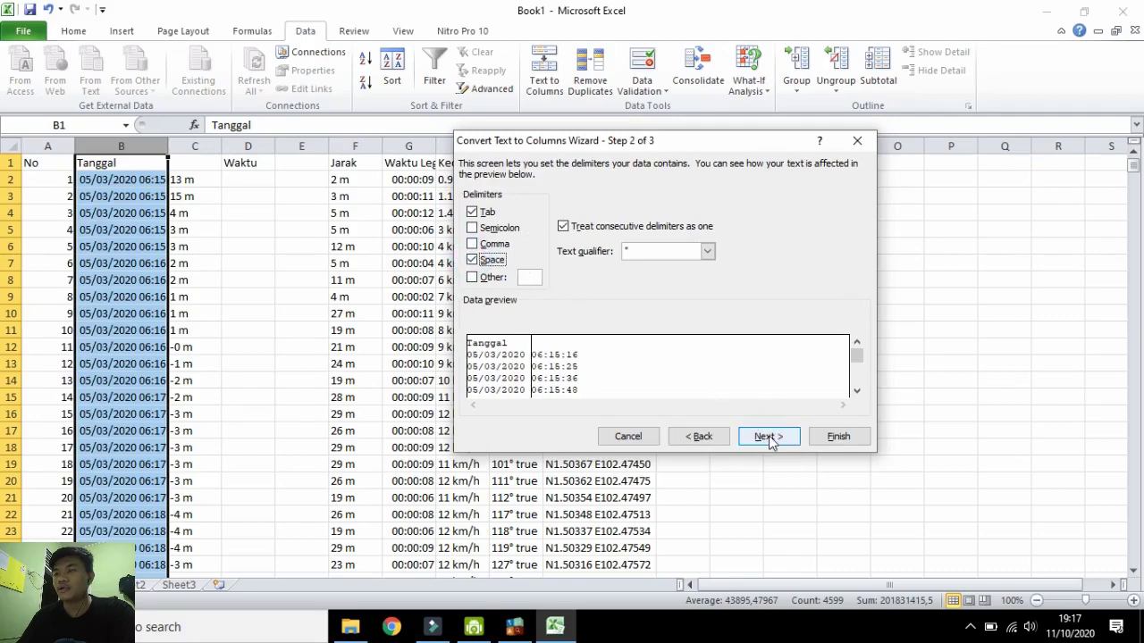
left_click(855, 140)
Delete column C, the unlabelled column of metre values between Tanggal and Waktu.
left_click(197, 145)
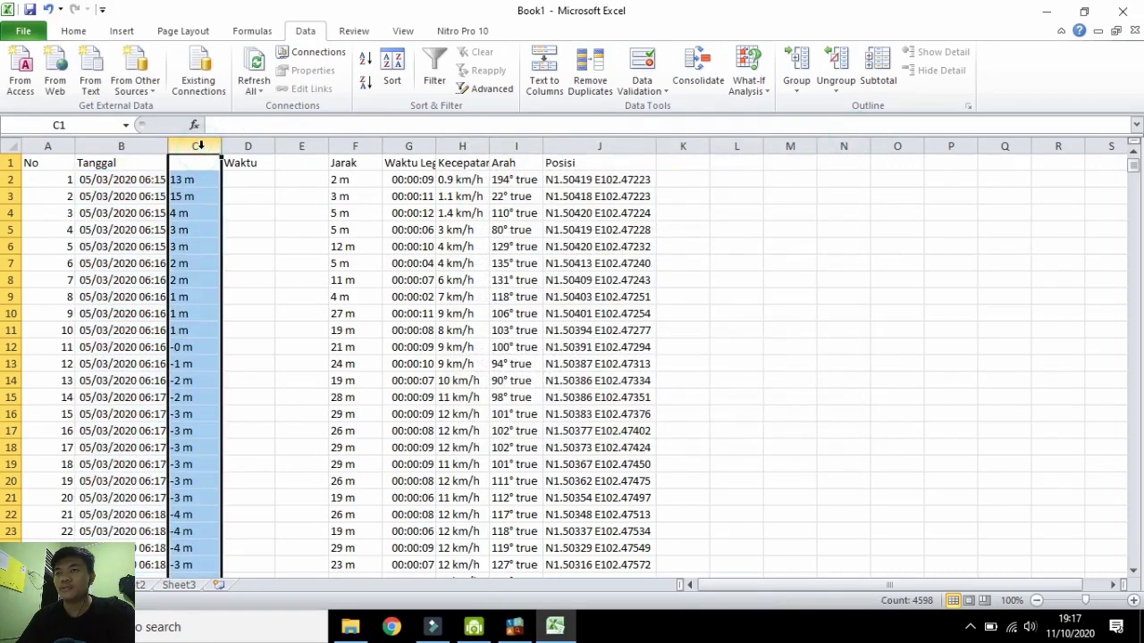
right_click(197, 146)
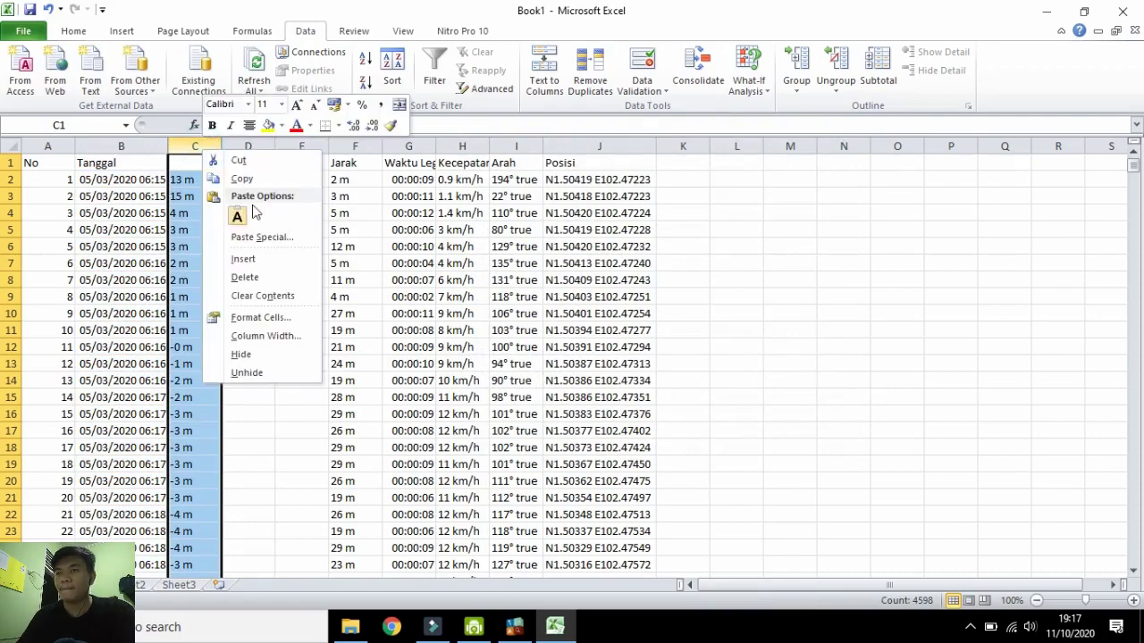
left_click(250, 278)
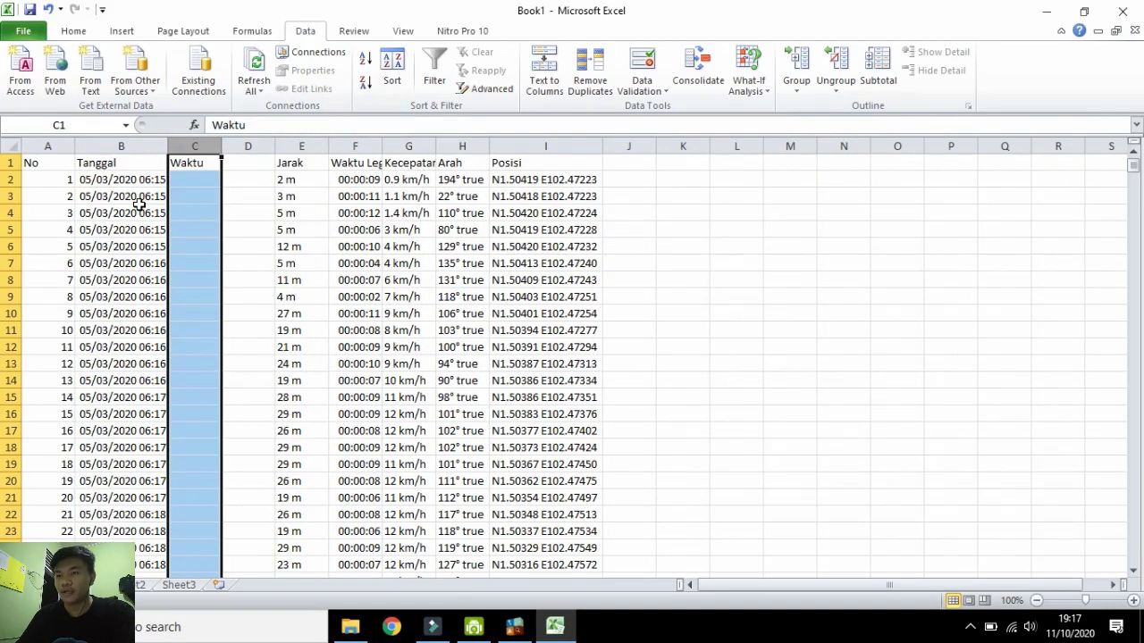
Clear the Waktu heading from cell C1 so that the column beside Tanggal is empty.
left_click(109, 182)
left_click(137, 143)
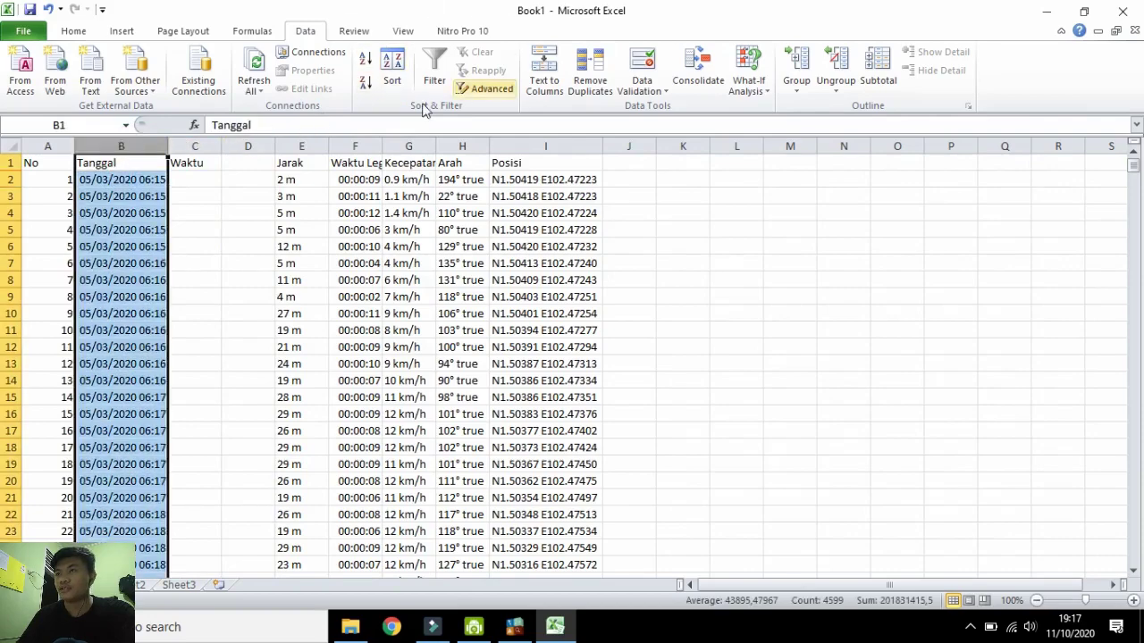
left_click(204, 163)
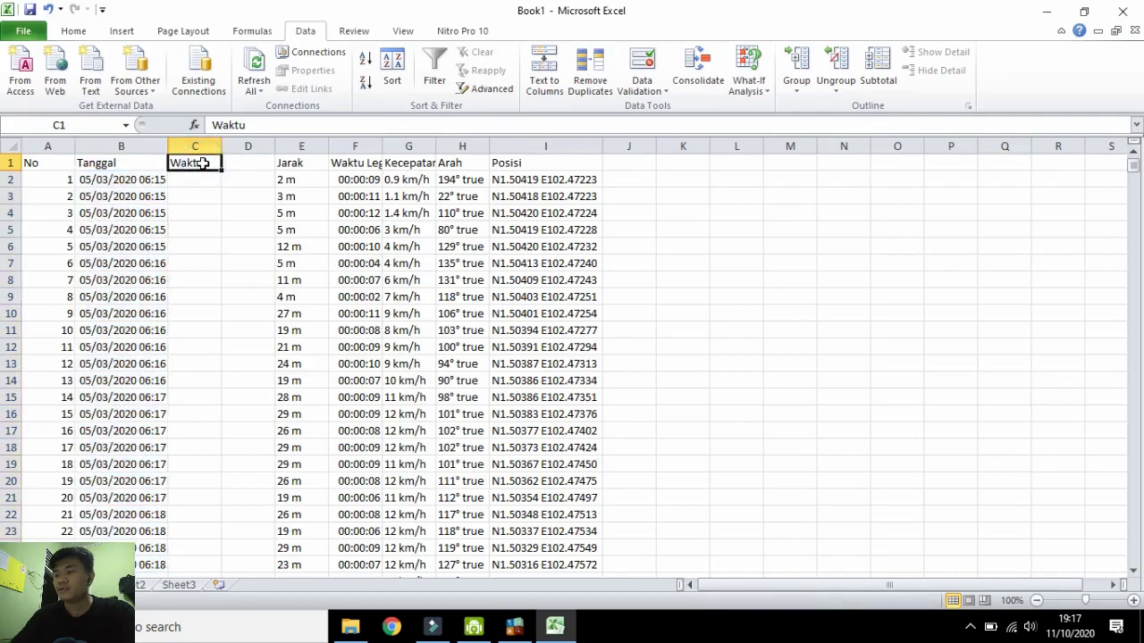
key("Delete")
Split the Tanggal column into separate date and time columns with Text to Columns, using only Space as the delimiter.
left_click(140, 141)
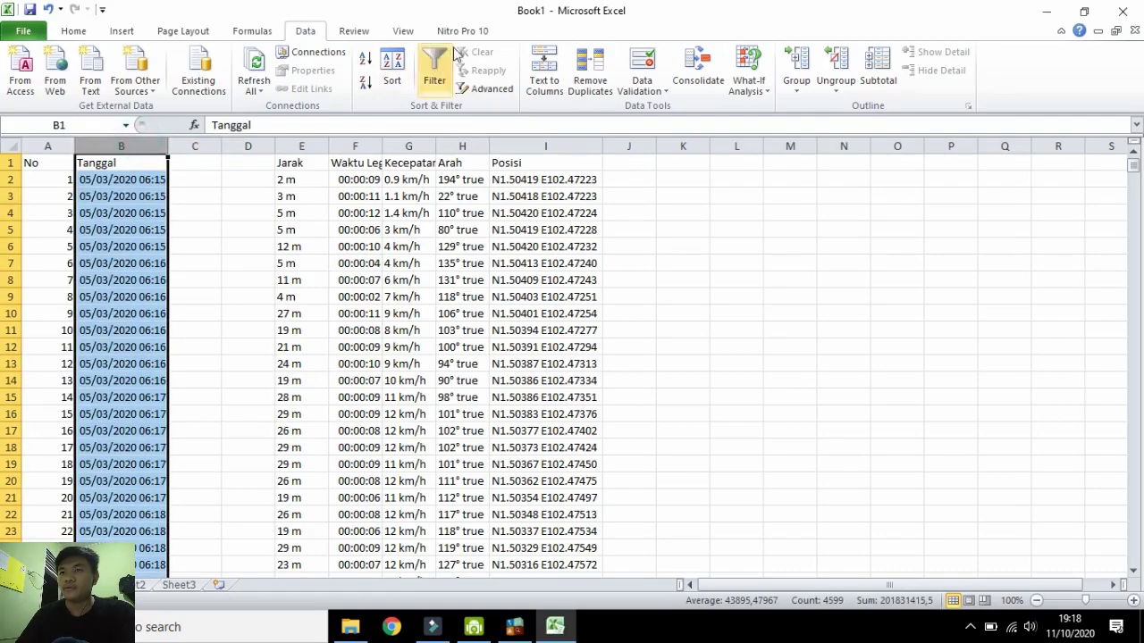
left_click(542, 79)
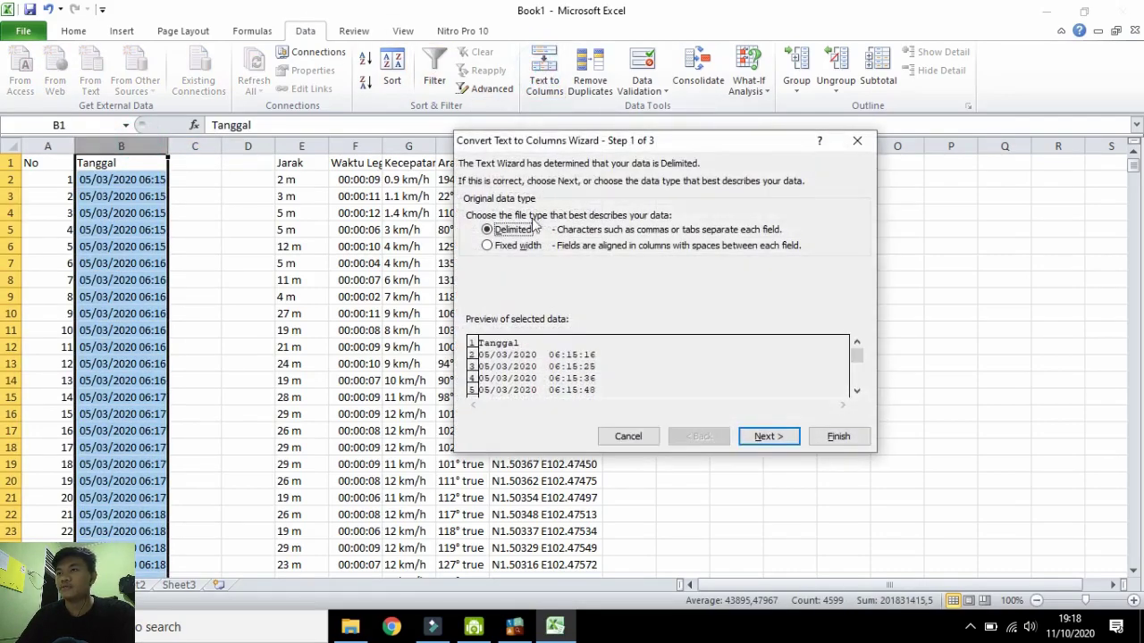
left_click(766, 435)
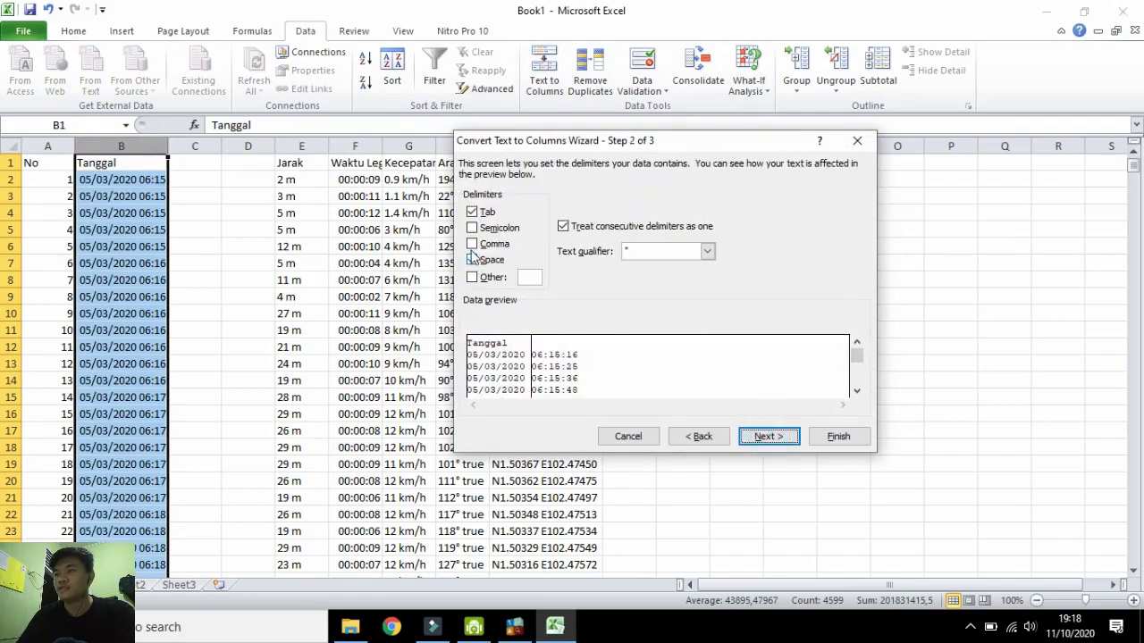
left_click(472, 259)
left_click(472, 212)
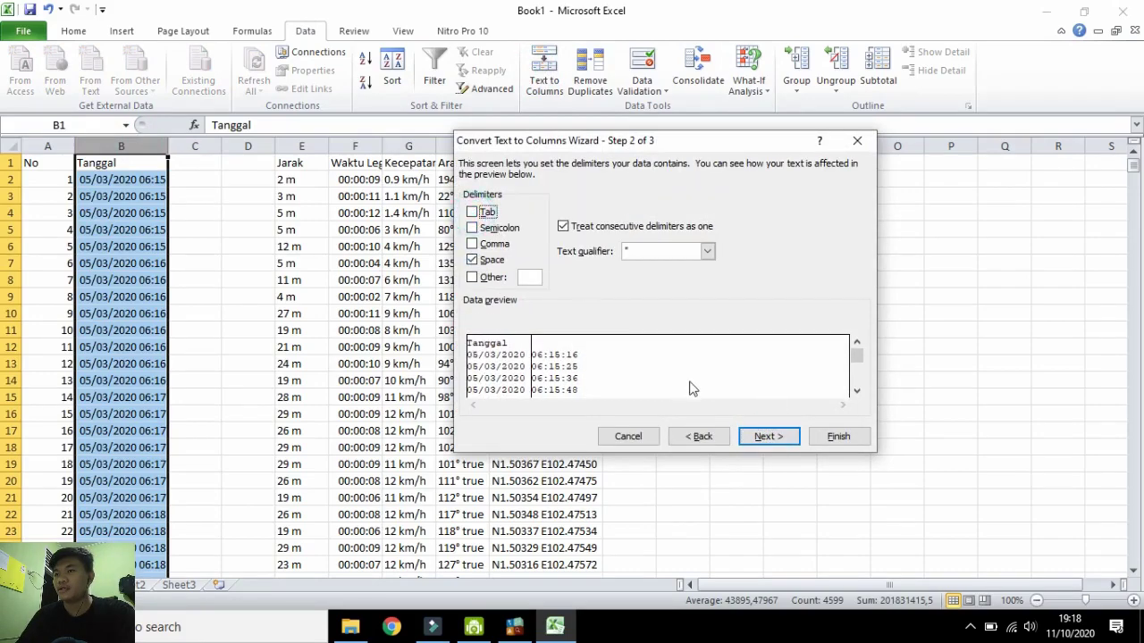
left_click(766, 436)
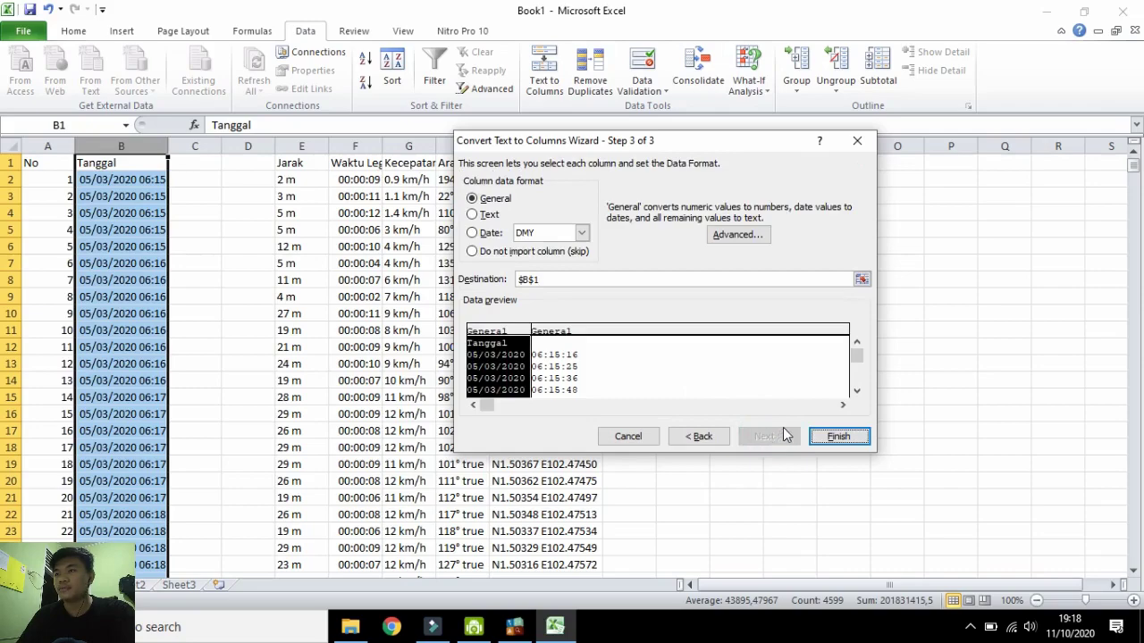
left_click(839, 437)
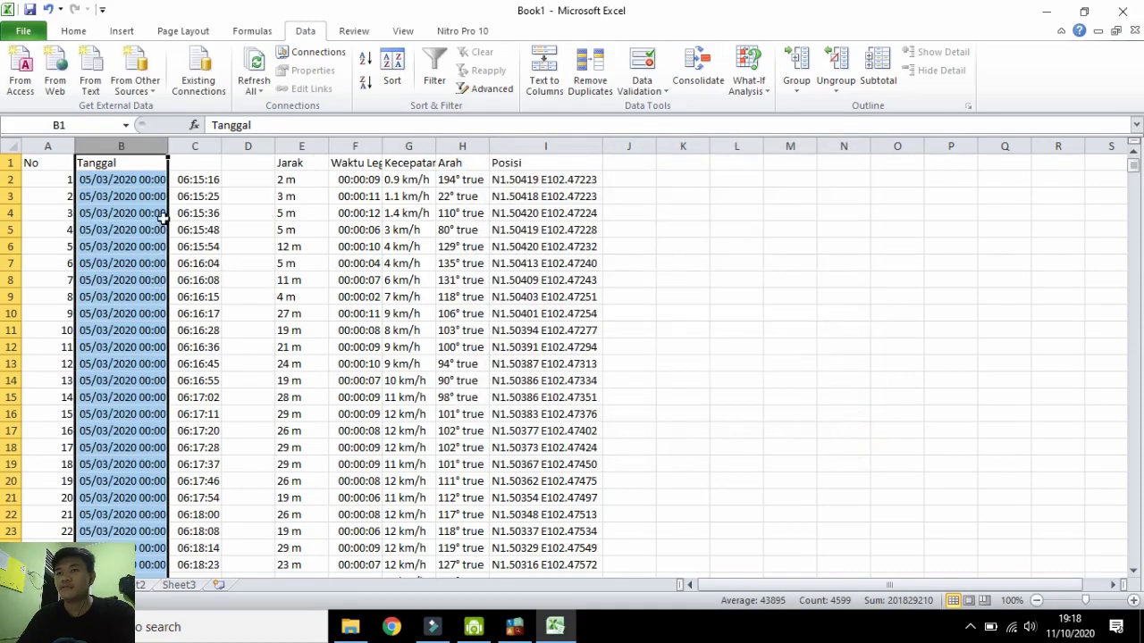
Enter the heading Waktu in cell C1 above the separated times.
left_click(204, 165)
type("Wa")
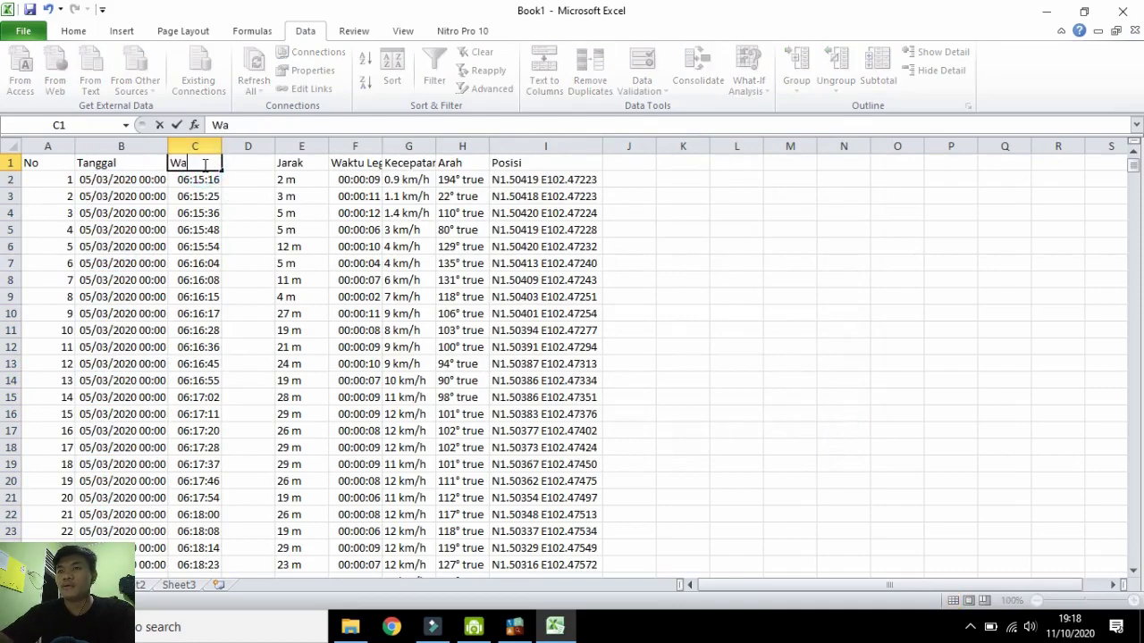
type("ktu")
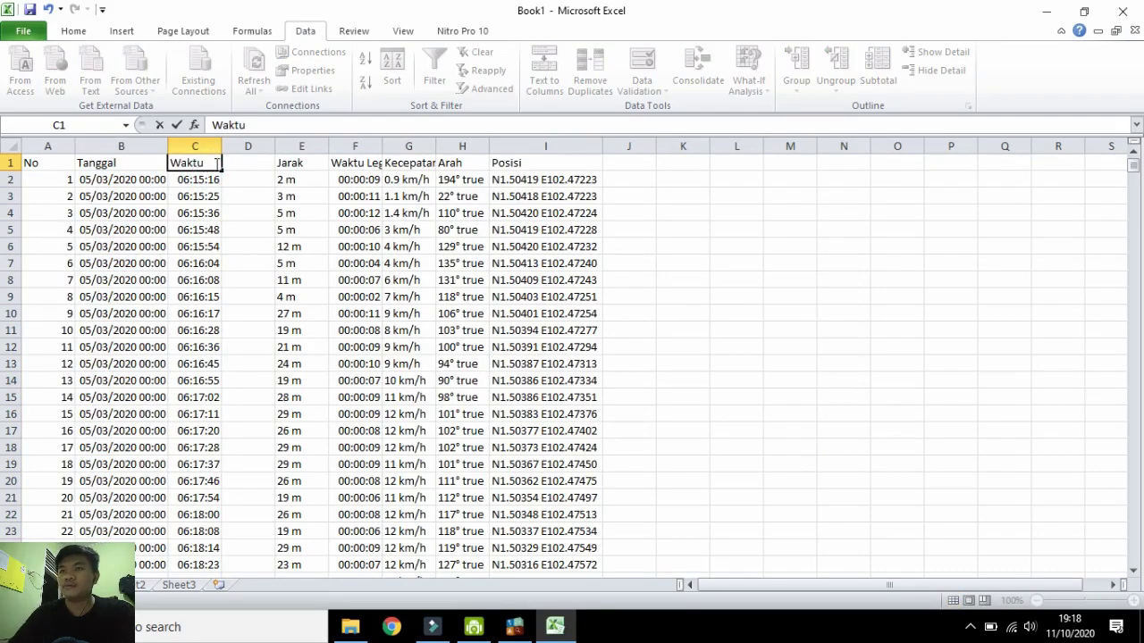
left_click(250, 166)
Delete the empty column D between Waktu and Jarak.
left_click(293, 168)
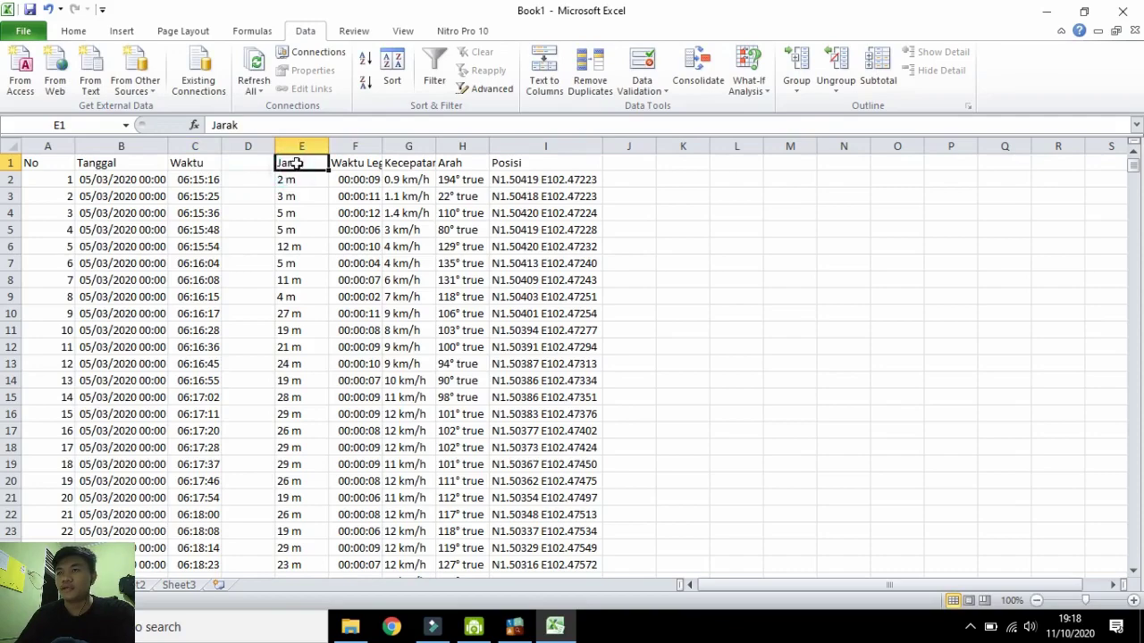
right_click(248, 148)
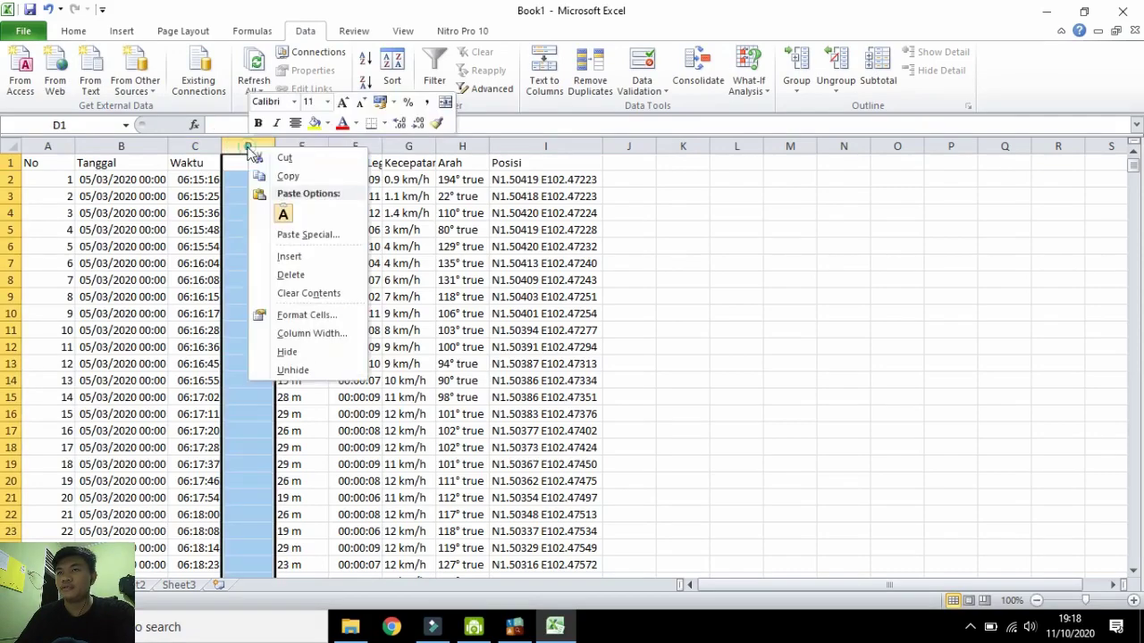
left_click(299, 275)
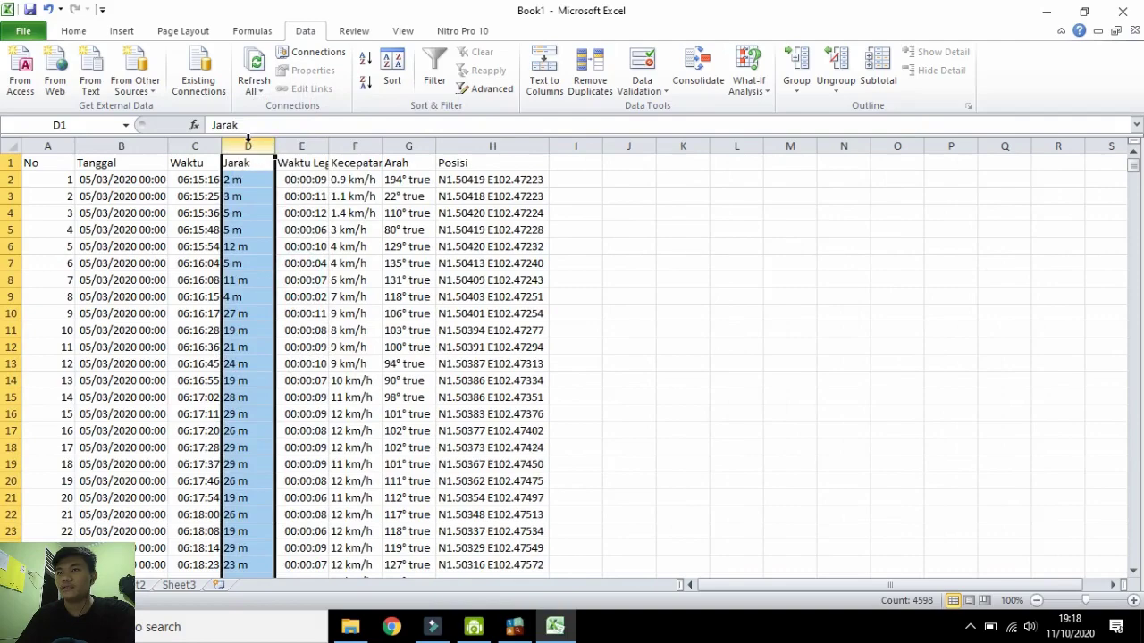
Try to split the Jarak column with Text to Columns, using m as the only, custom delimiter.
left_click(543, 74)
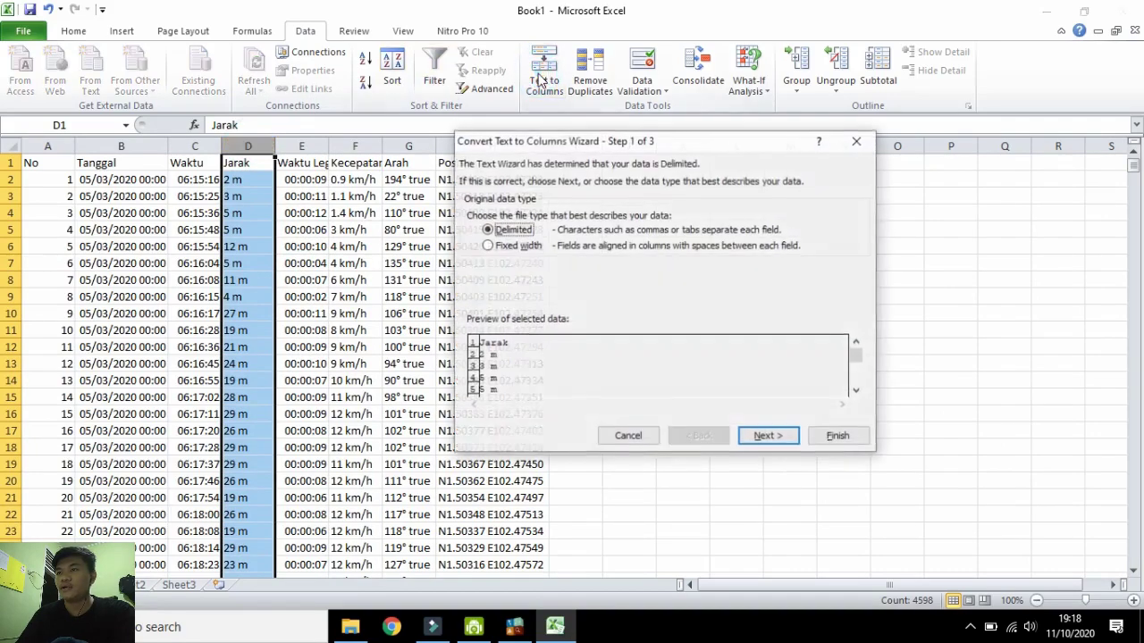
left_click(764, 437)
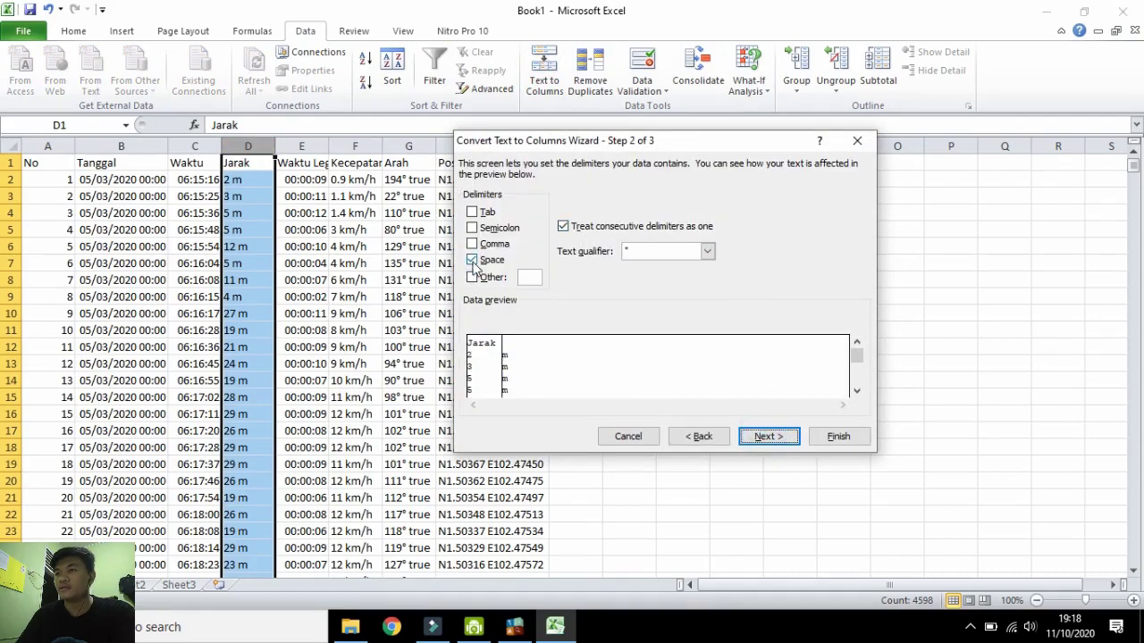
left_click(472, 260)
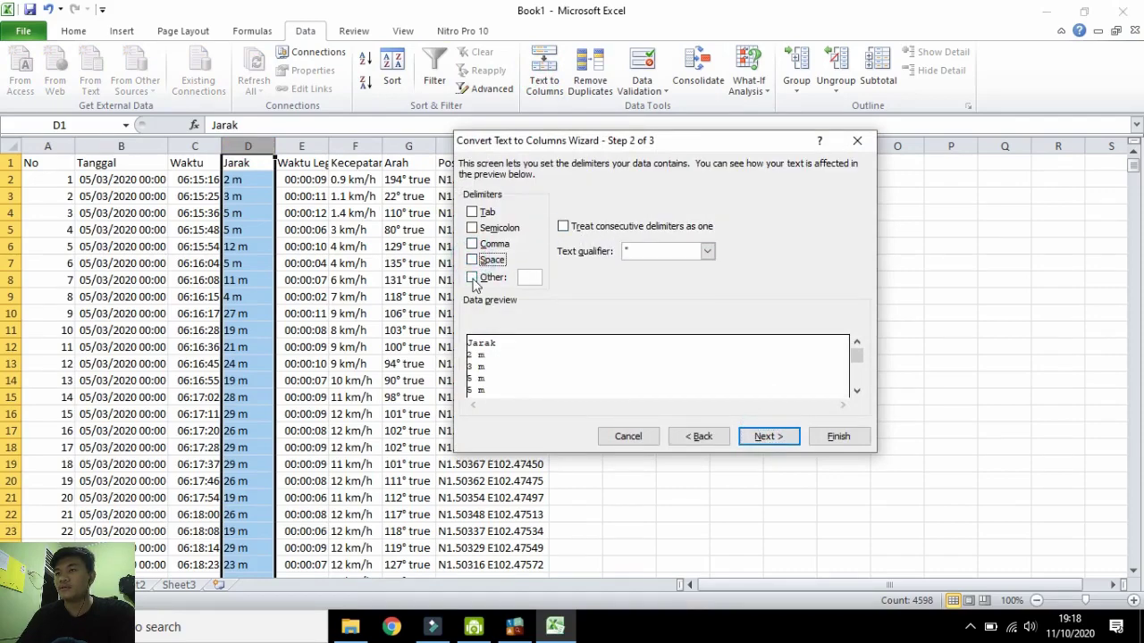
left_click(472, 277)
left_click(527, 277)
type("m")
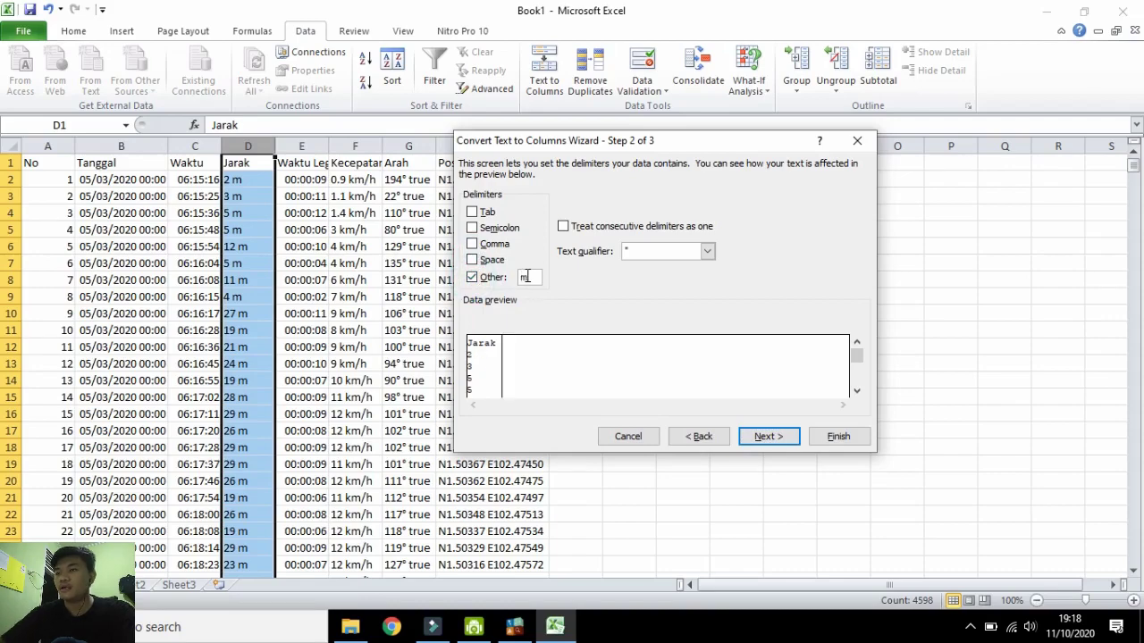
left_click(766, 436)
left_click(837, 437)
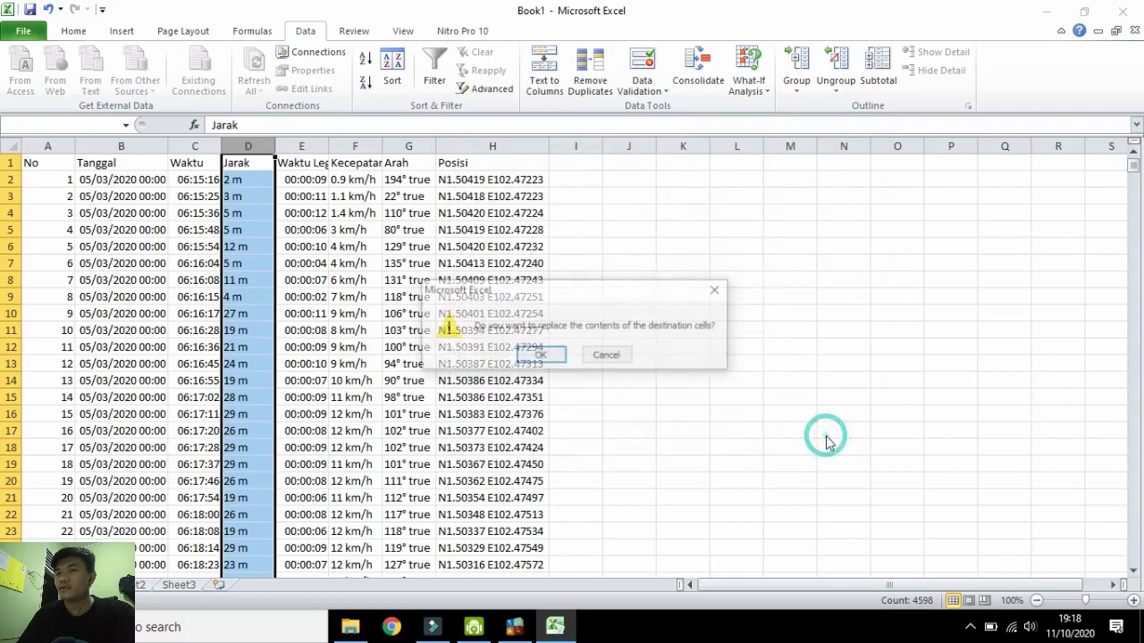
left_click(717, 289)
left_click(644, 230)
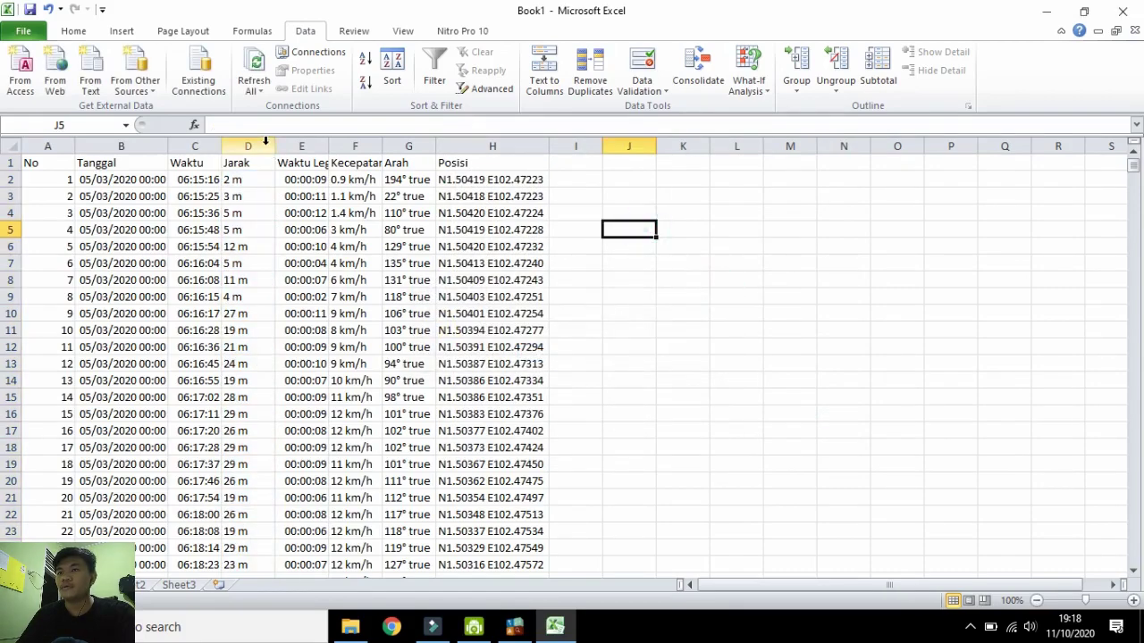
Insert an empty column between Jarak and Waktu Leg.
left_click(250, 145)
left_click(308, 143)
right_click(309, 138)
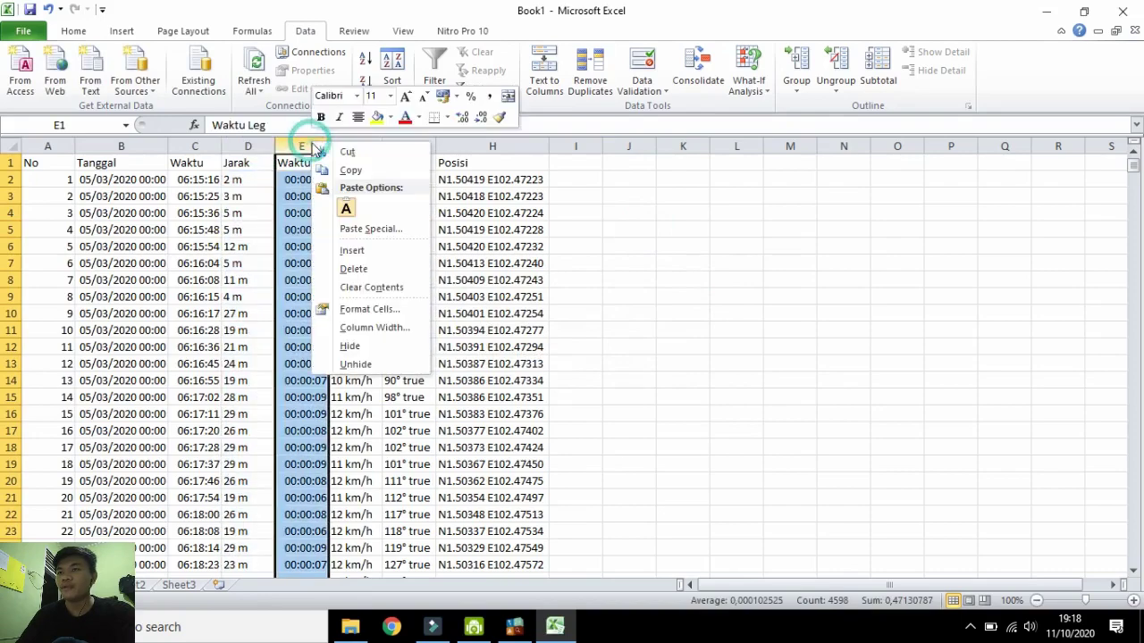
left_click(350, 250)
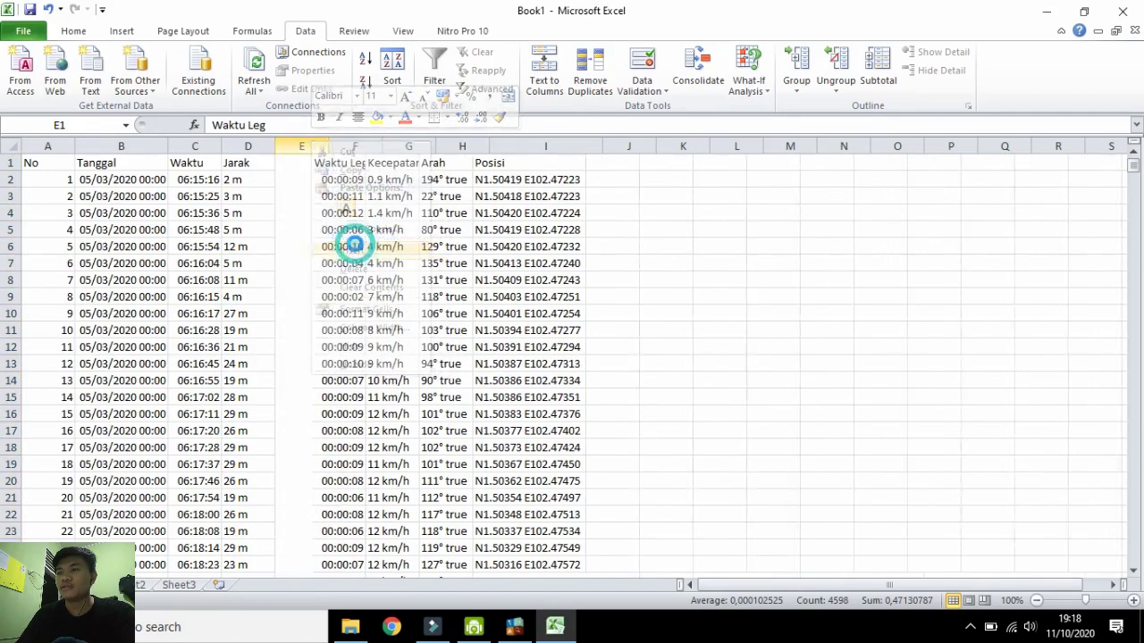
Strip the m unit from the Jarak column with Text to Columns, using Space and the custom character m as delimiters.
left_click(258, 145)
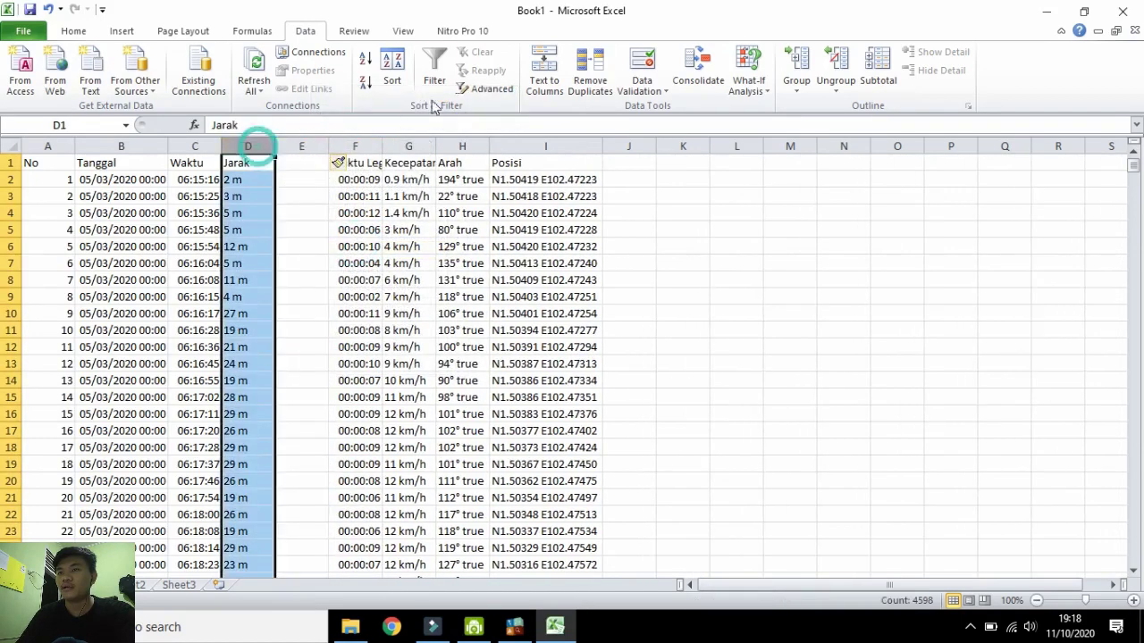
left_click(545, 76)
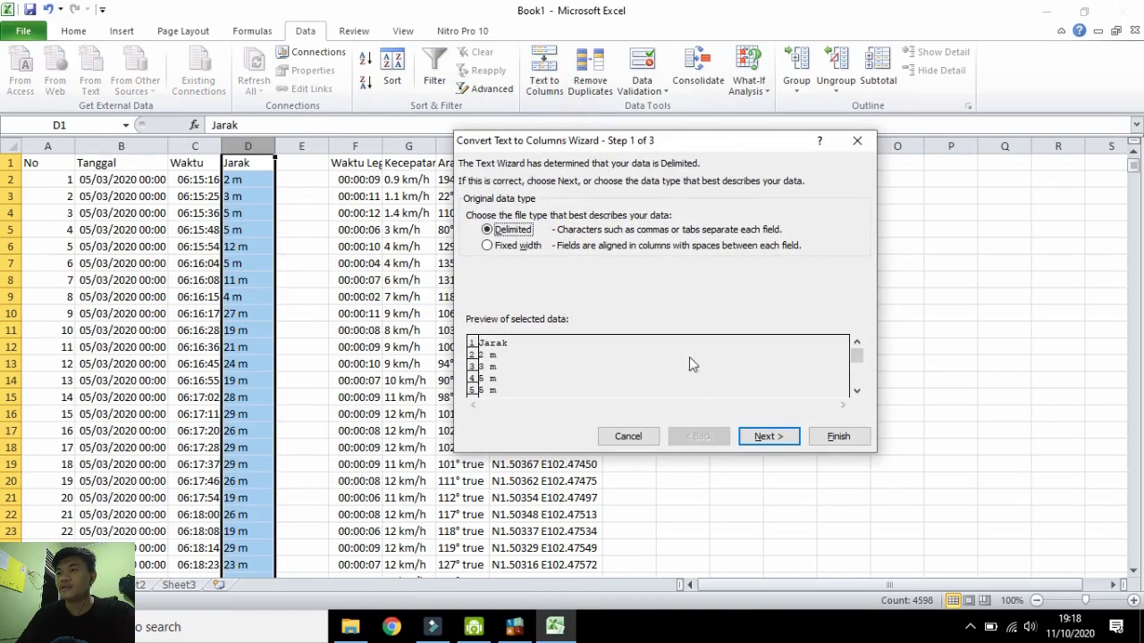
left_click(768, 436)
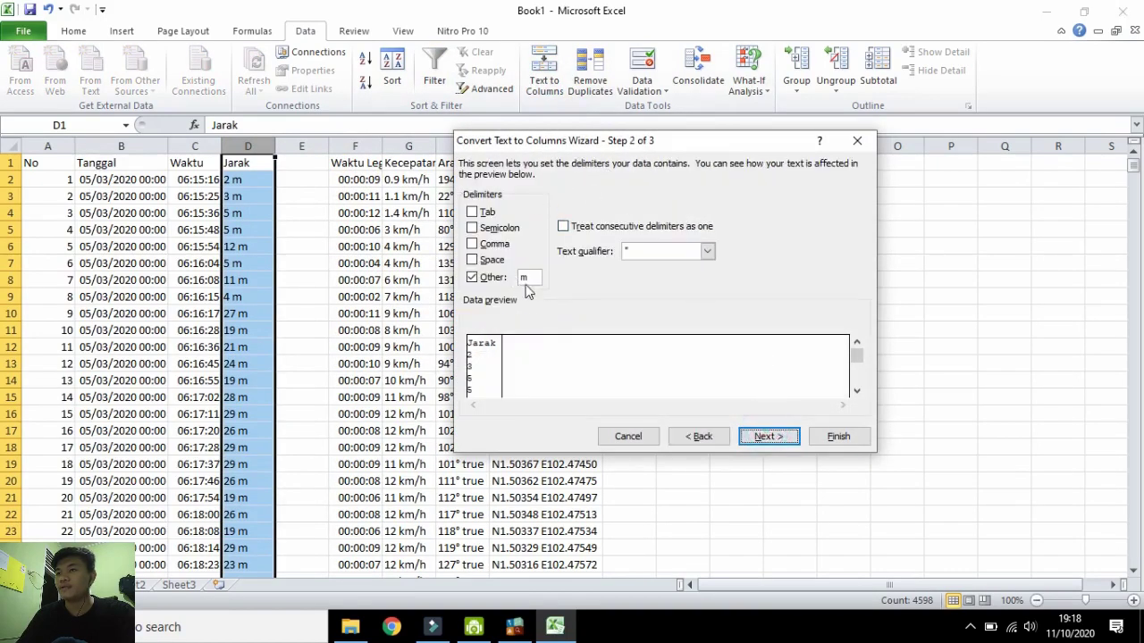
left_click(472, 260)
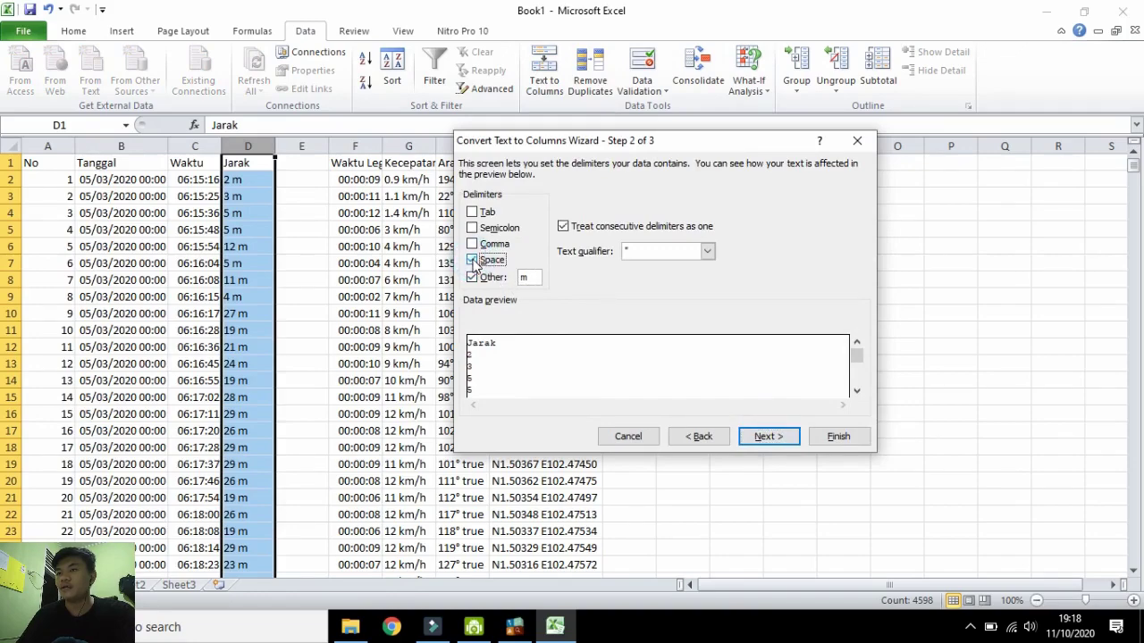
left_click(771, 437)
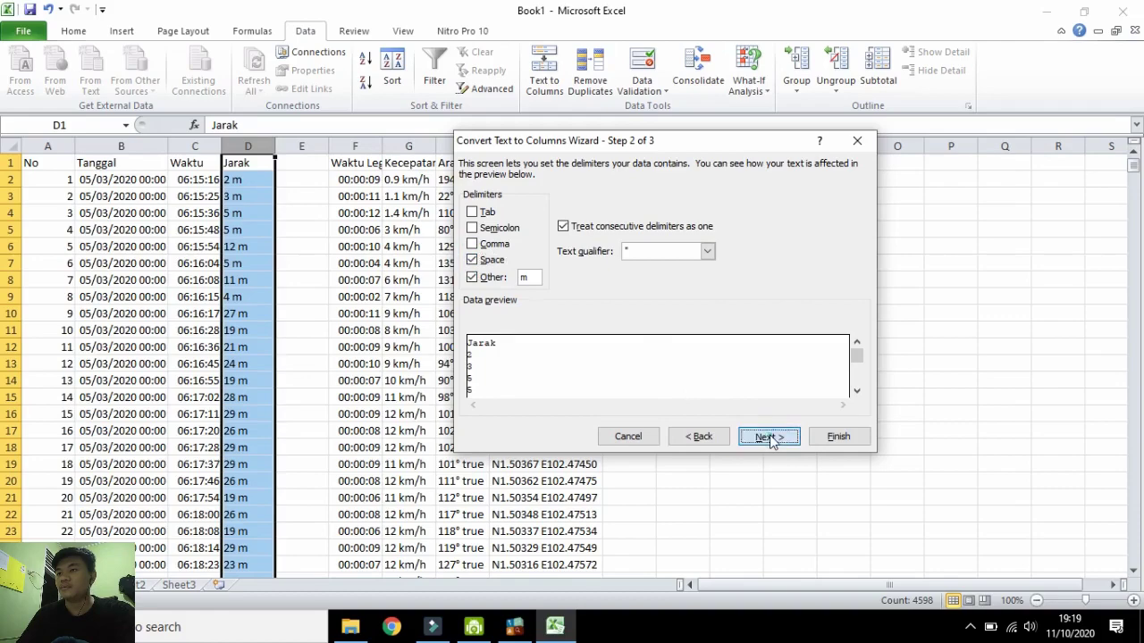
left_click(833, 437)
left_click(305, 165)
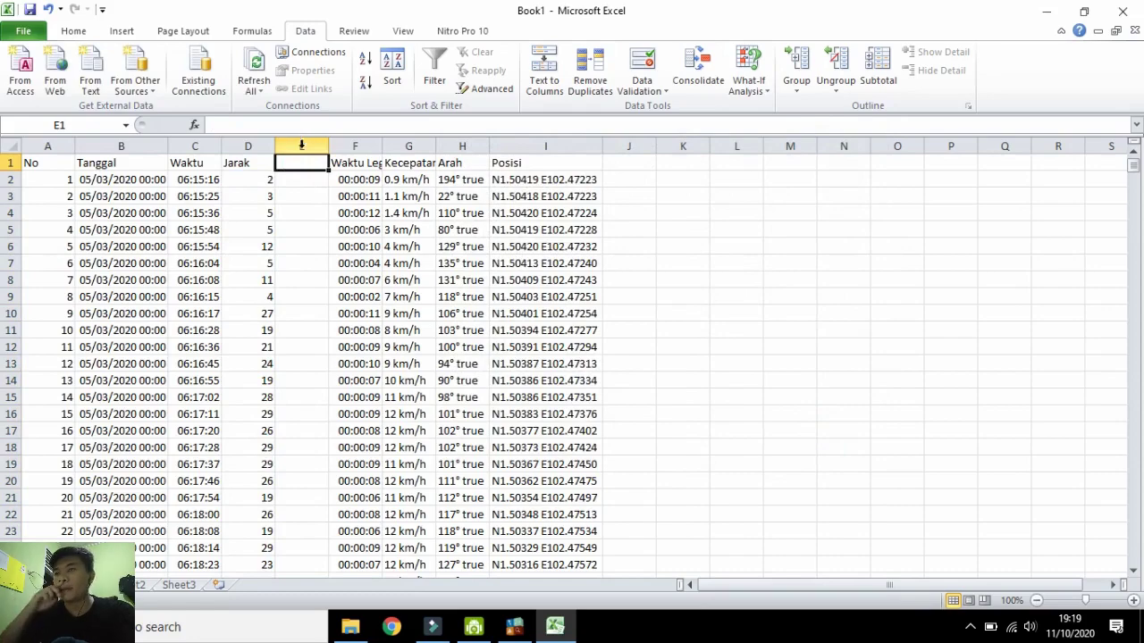
Insert an empty column between Kecepatan and Arah.
left_click(411, 161)
left_click(455, 146)
right_click(456, 148)
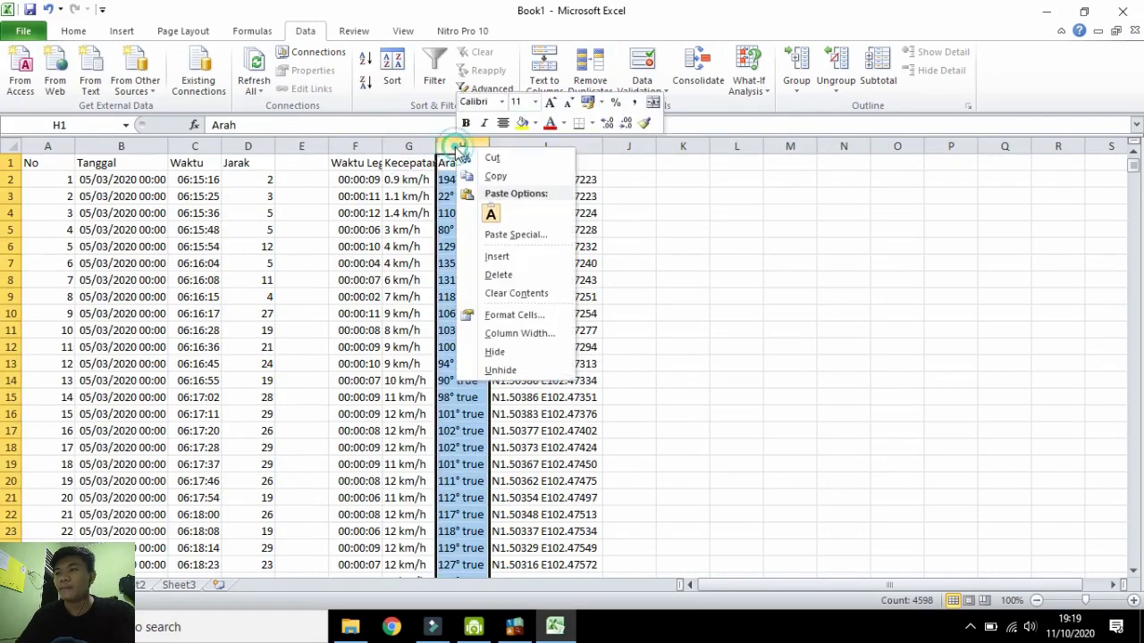
left_click(497, 257)
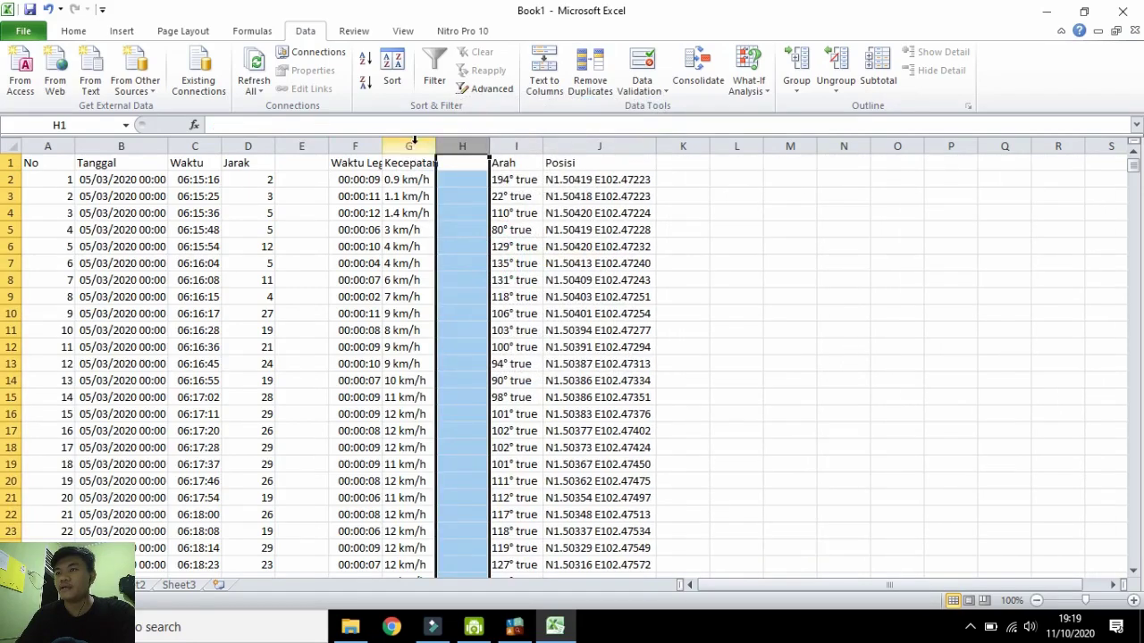
Separate the km/h unit from the Kecepatan values with Text to Columns, removing the custom m delimiter and keeping Space.
left_click(414, 143)
left_click(560, 71)
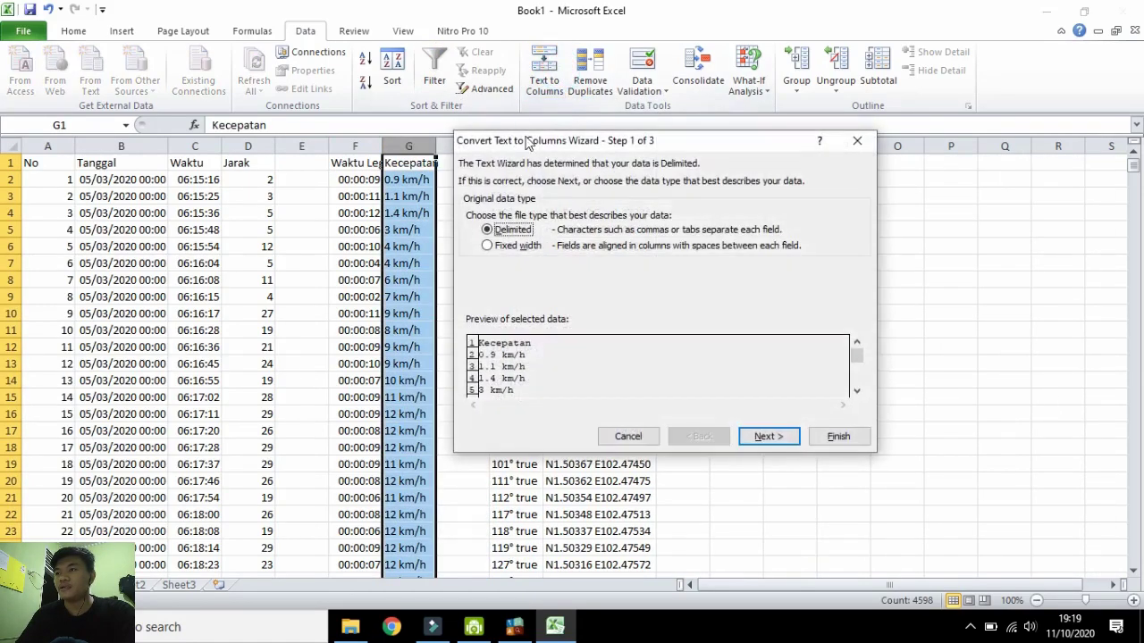
left_click(764, 437)
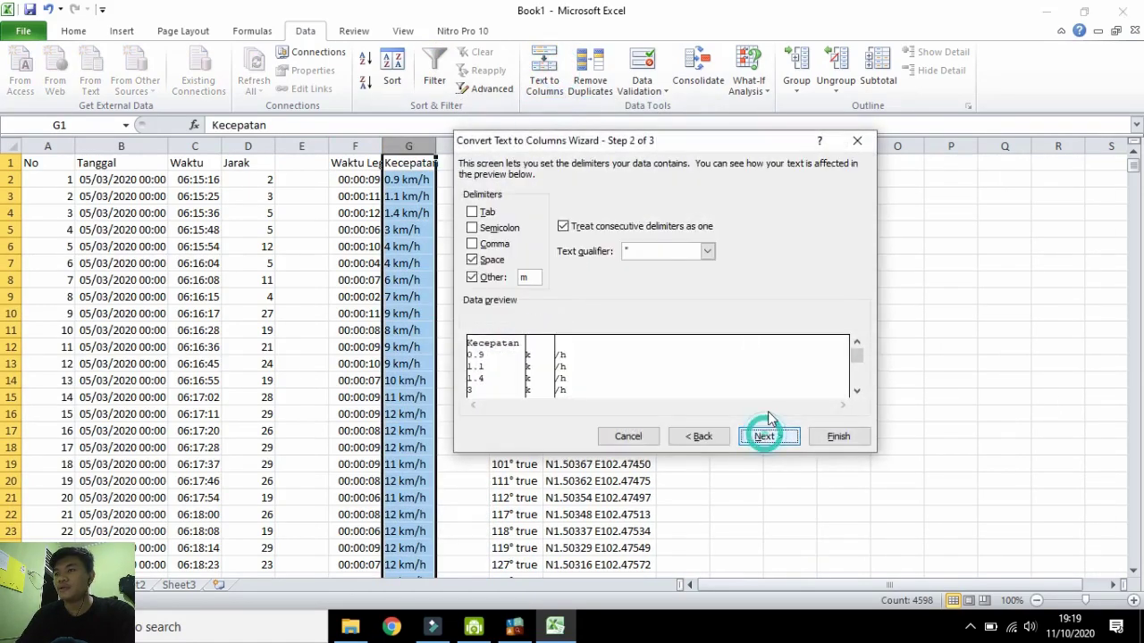
left_click(536, 277)
key("BackSpace")
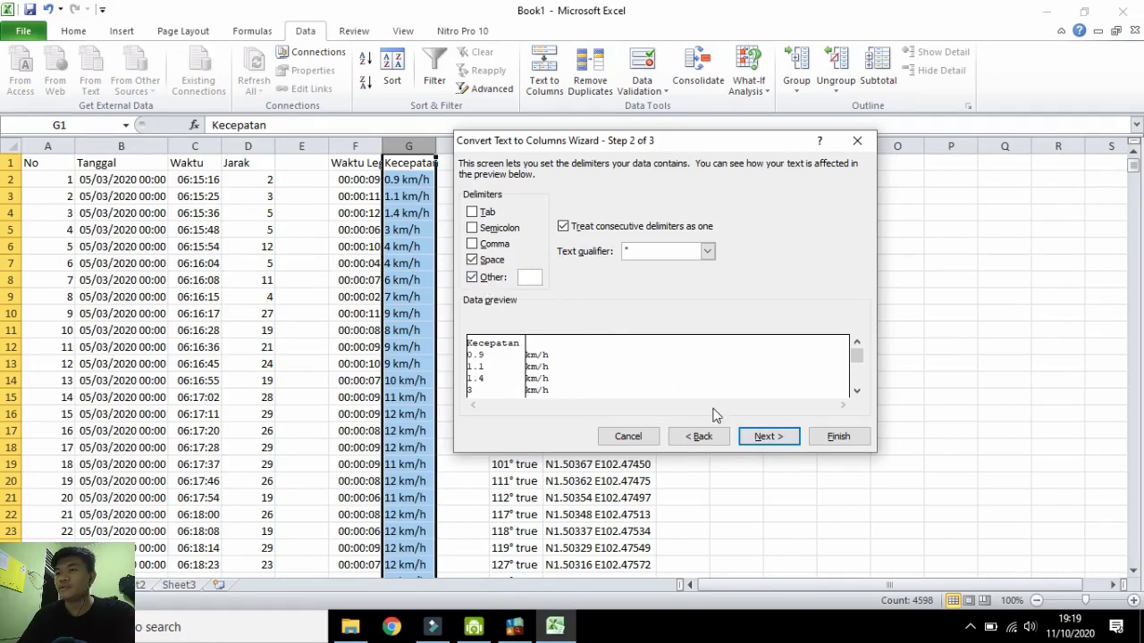
left_click(766, 438)
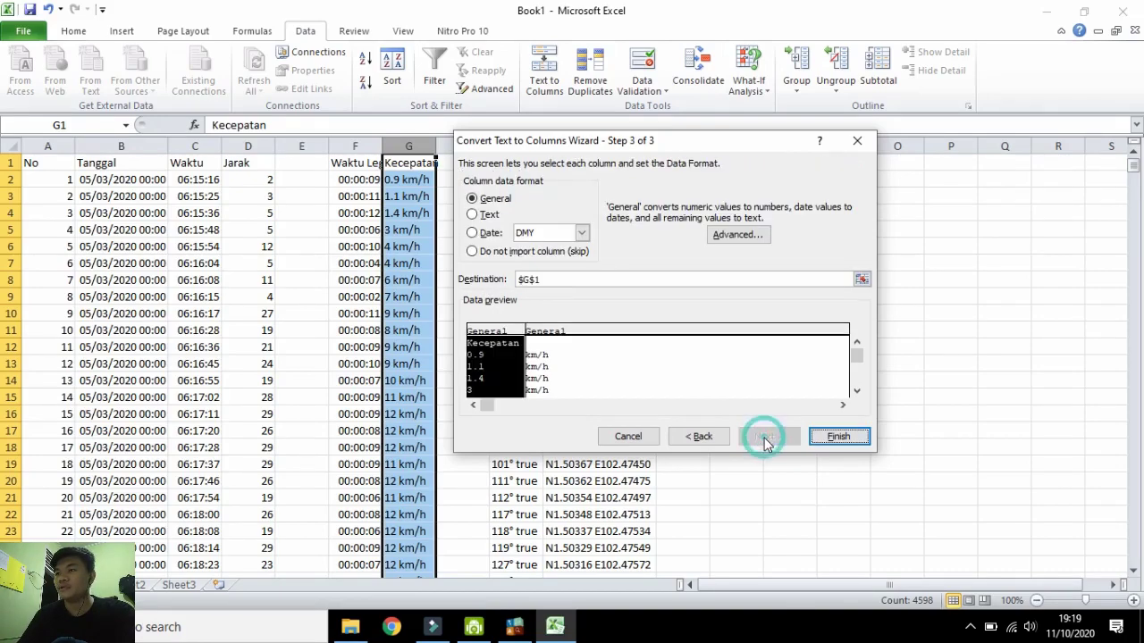
left_click(833, 438)
left_click(465, 158)
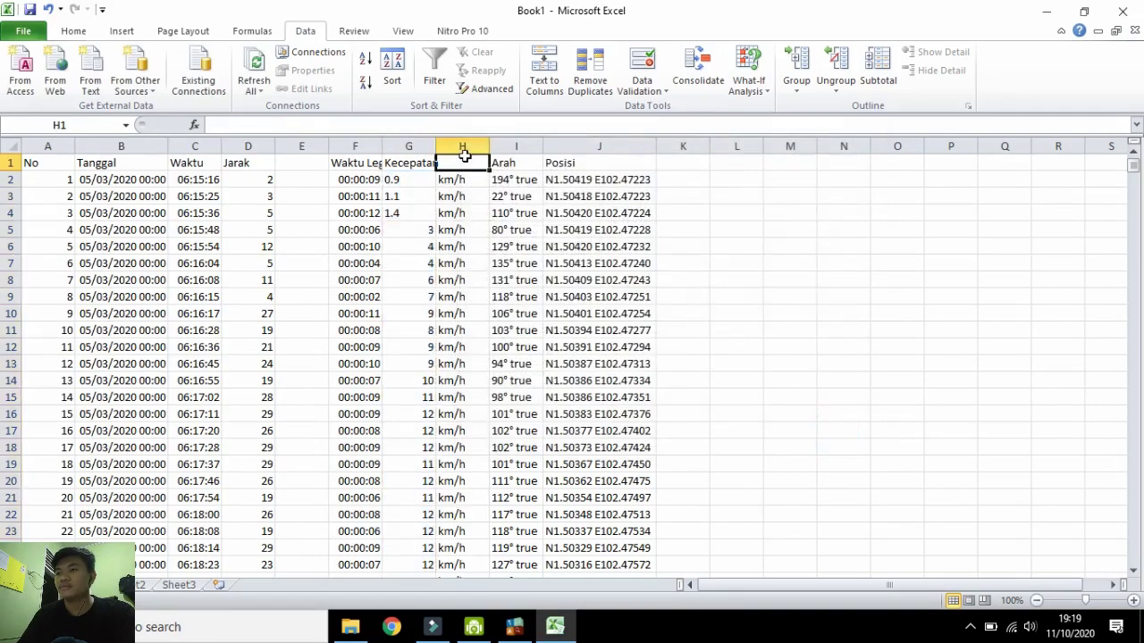
Delete the column containing the km/h units beside the Kecepatan column.
left_click(462, 145)
right_click(467, 148)
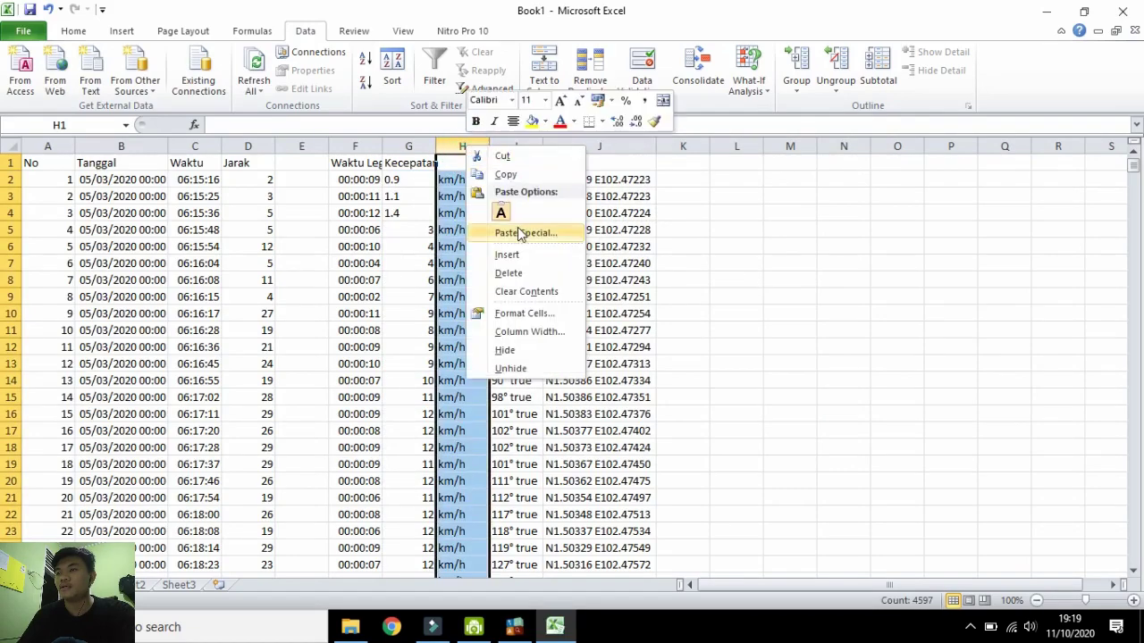
left_click(521, 270)
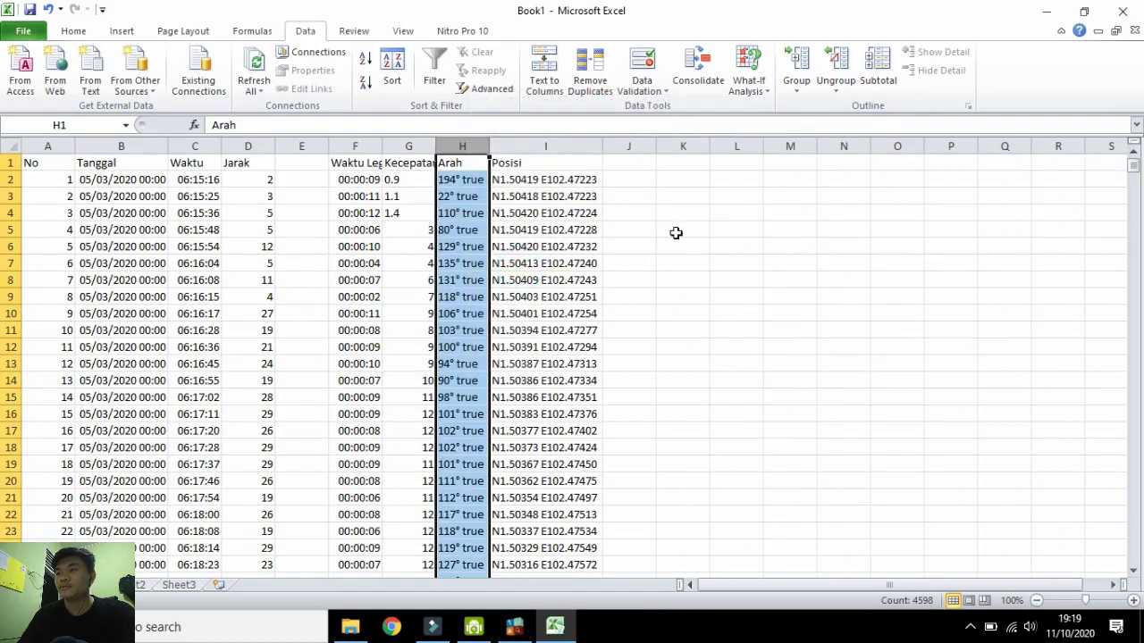
left_click(677, 230)
Insert a blank column between the Arah and Posisi columns.
left_click(462, 145)
left_click(527, 144)
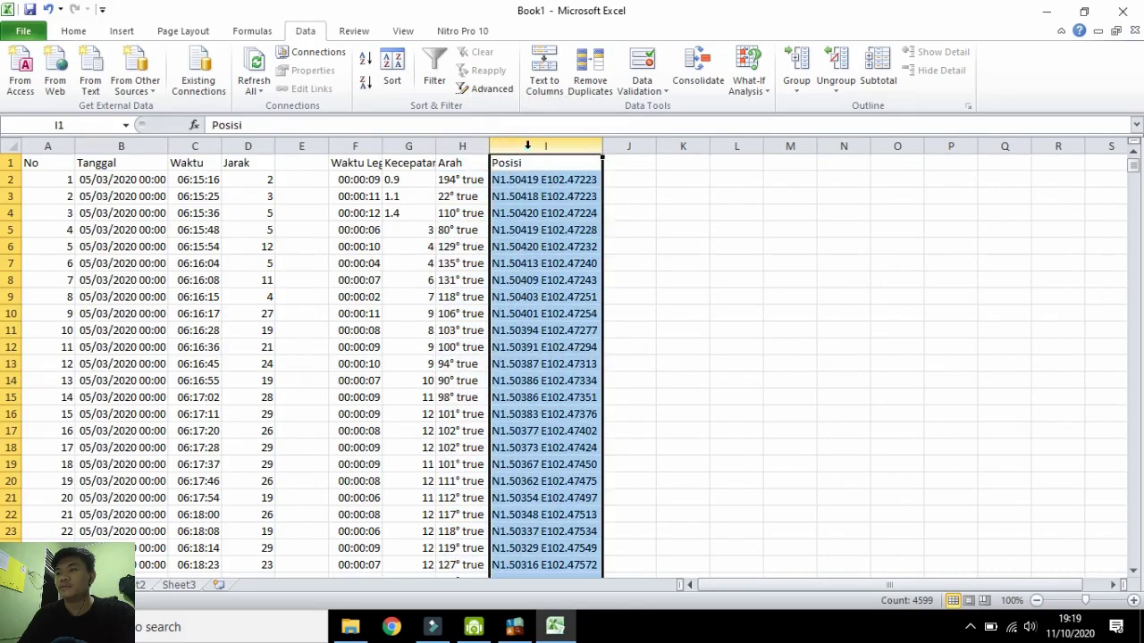
right_click(529, 148)
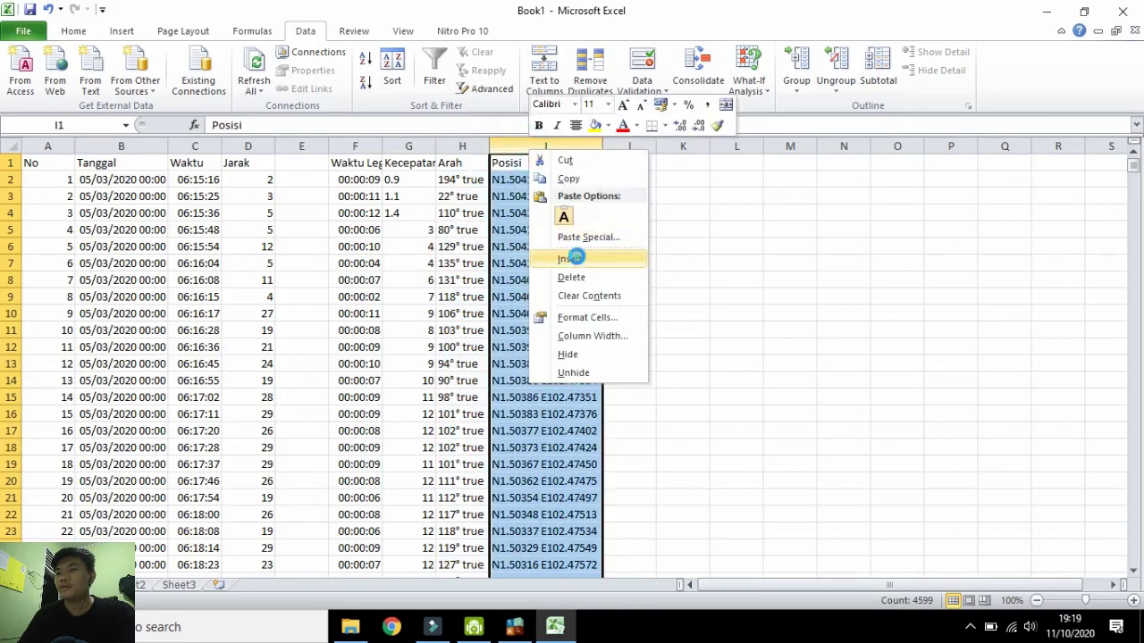
left_click(572, 258)
left_click(462, 146)
left_click(544, 76)
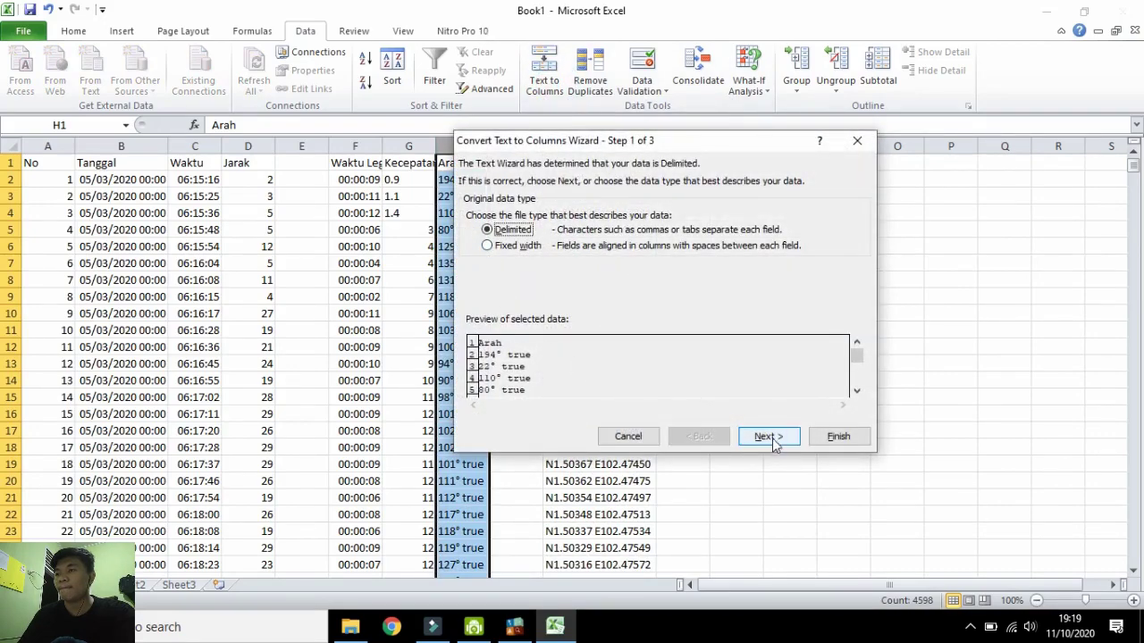
left_click(771, 436)
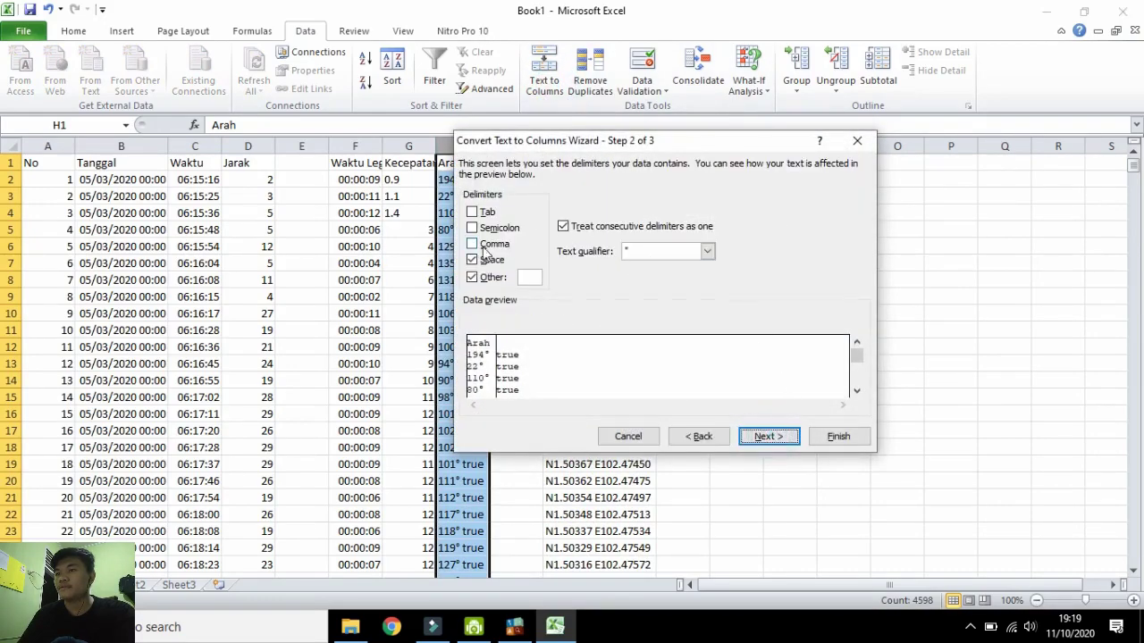
left_click(854, 140)
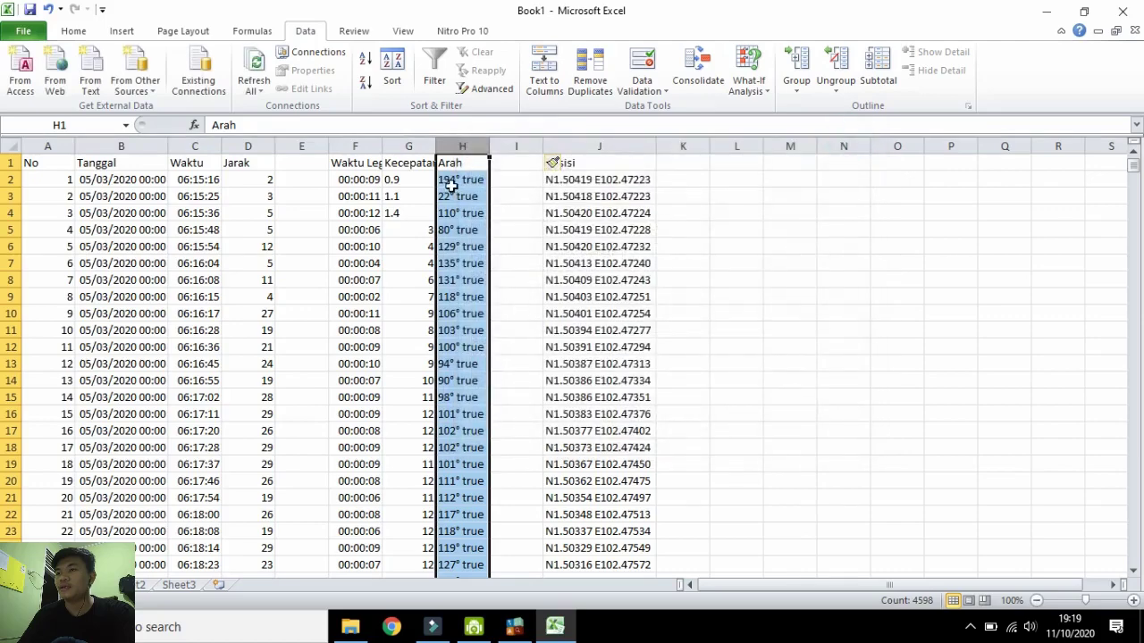
Copy the ° symbol from H2 and split the Arah column with Text to Columns, using space and ° as delimiters.
left_click(459, 179)
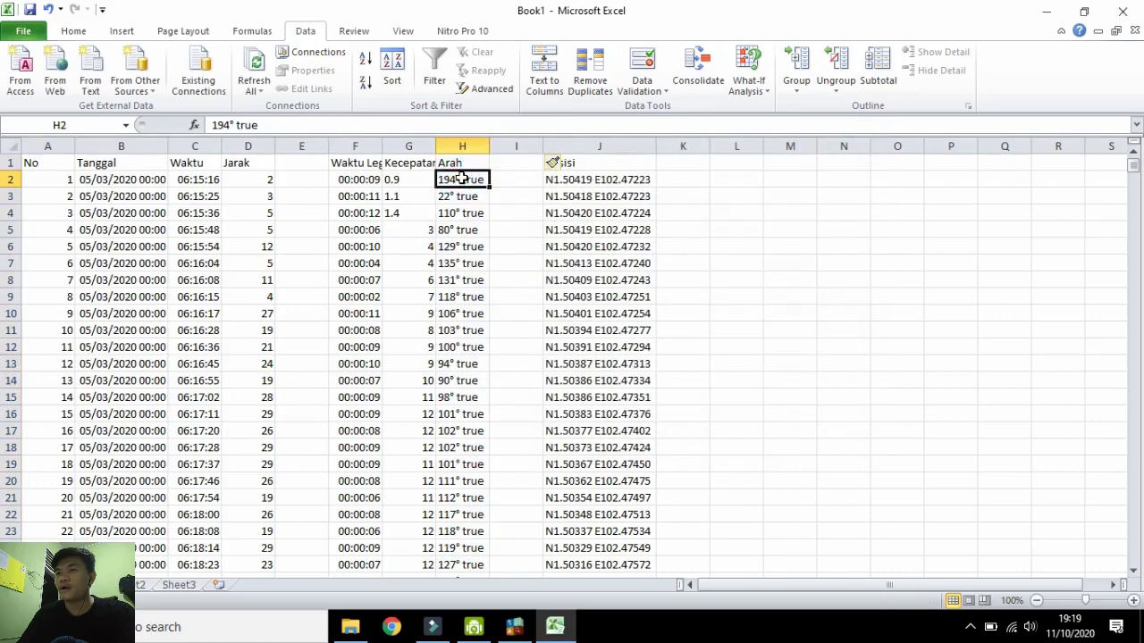
double_click(461, 180)
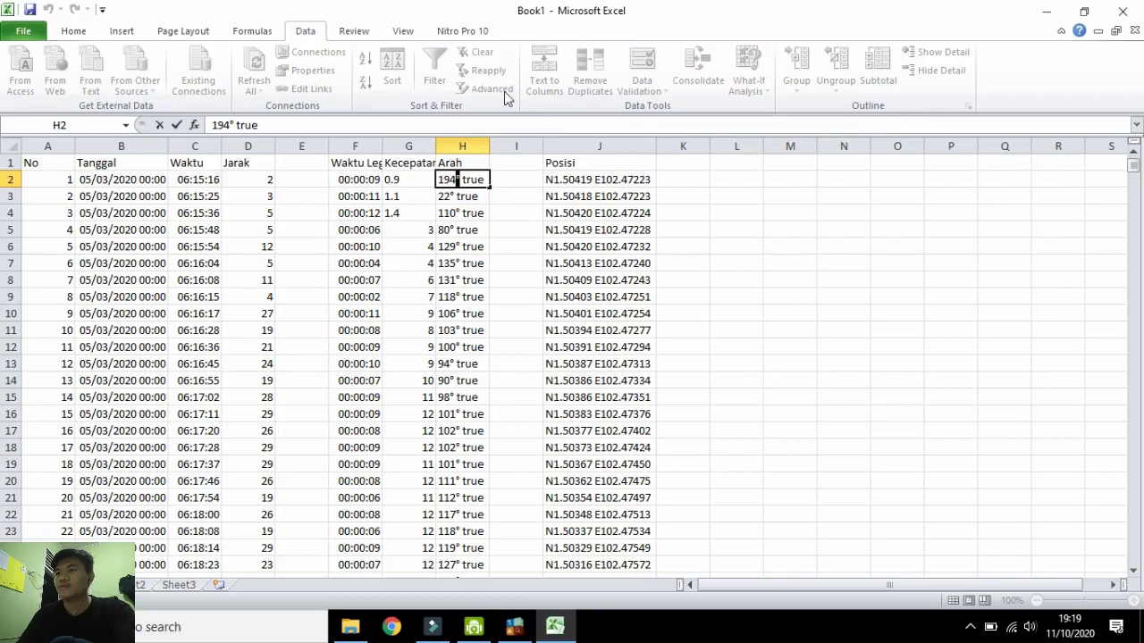
left_click(479, 145)
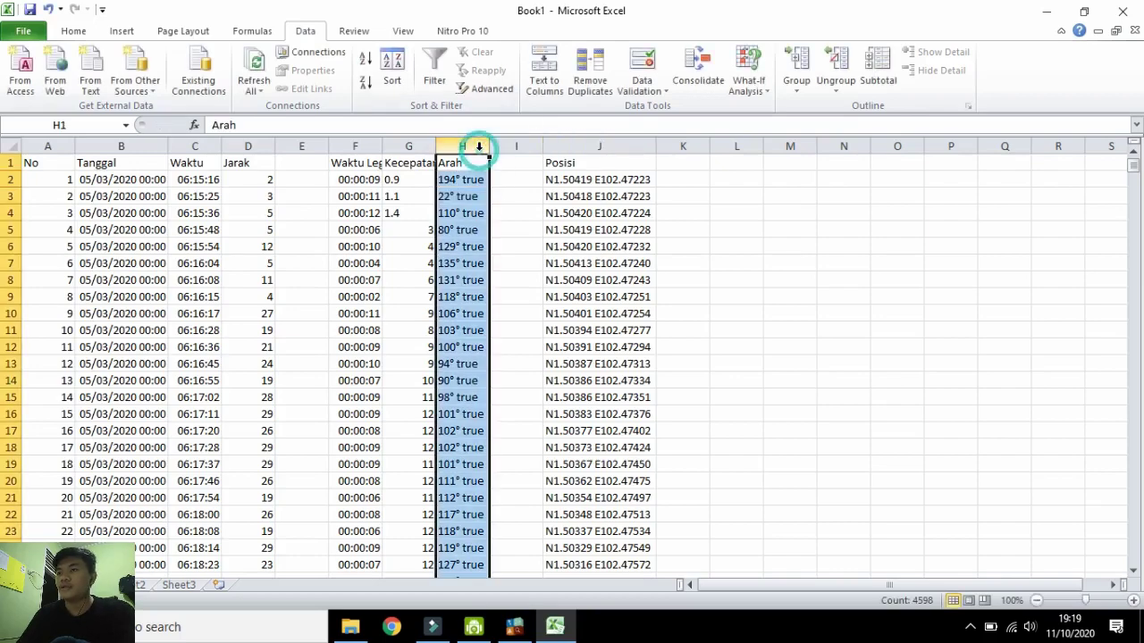
left_click(533, 81)
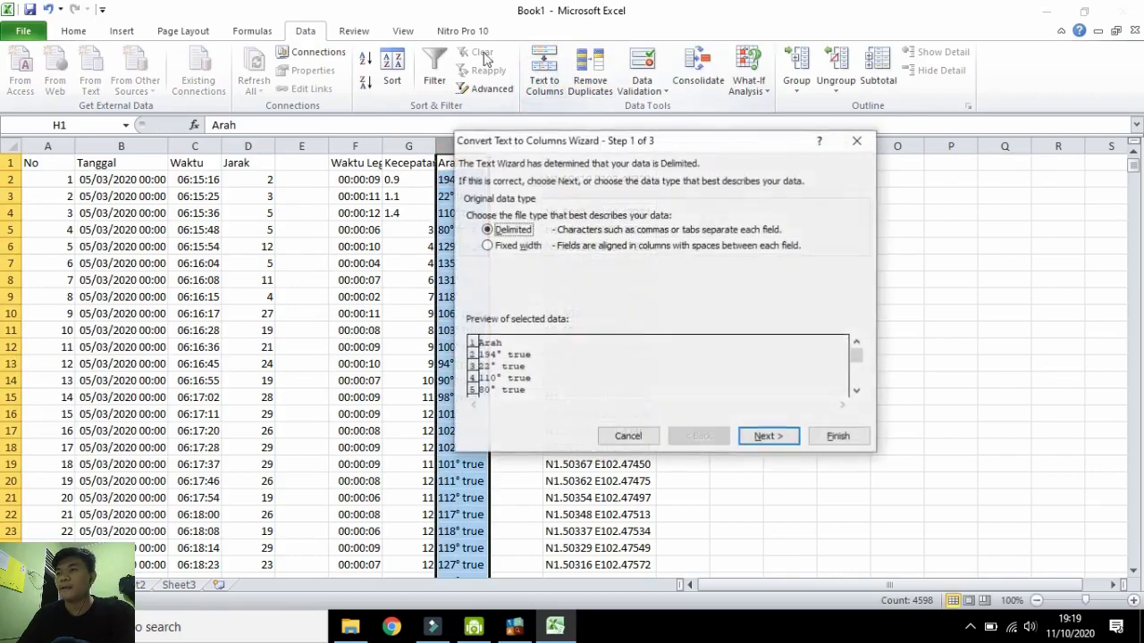
left_click(790, 426)
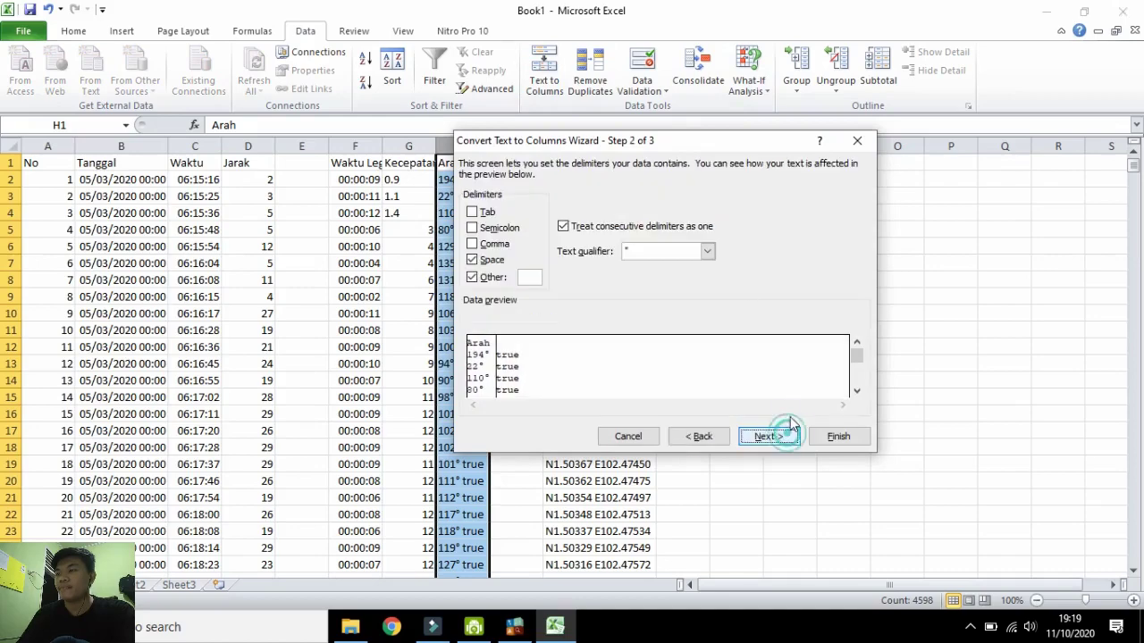
left_click(529, 278)
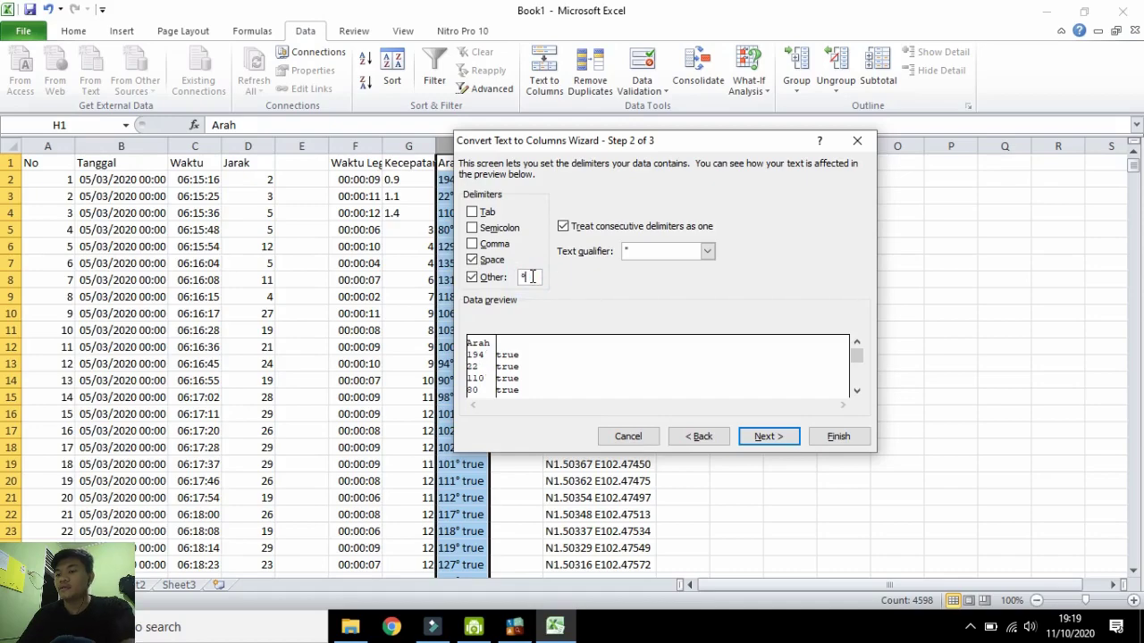
type("°")
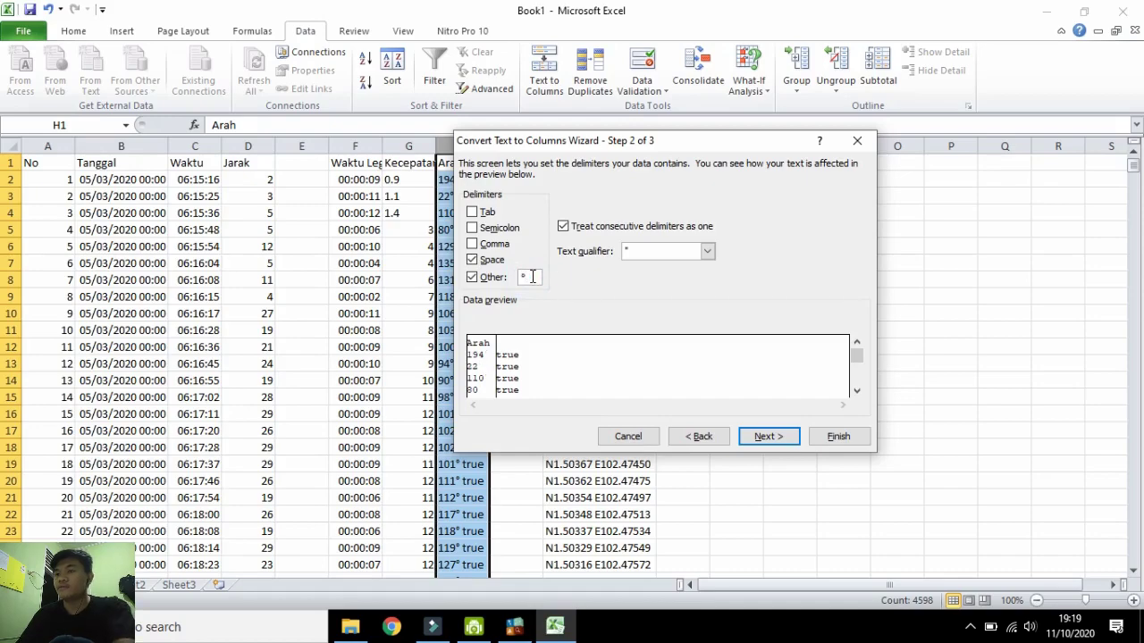
left_click(769, 436)
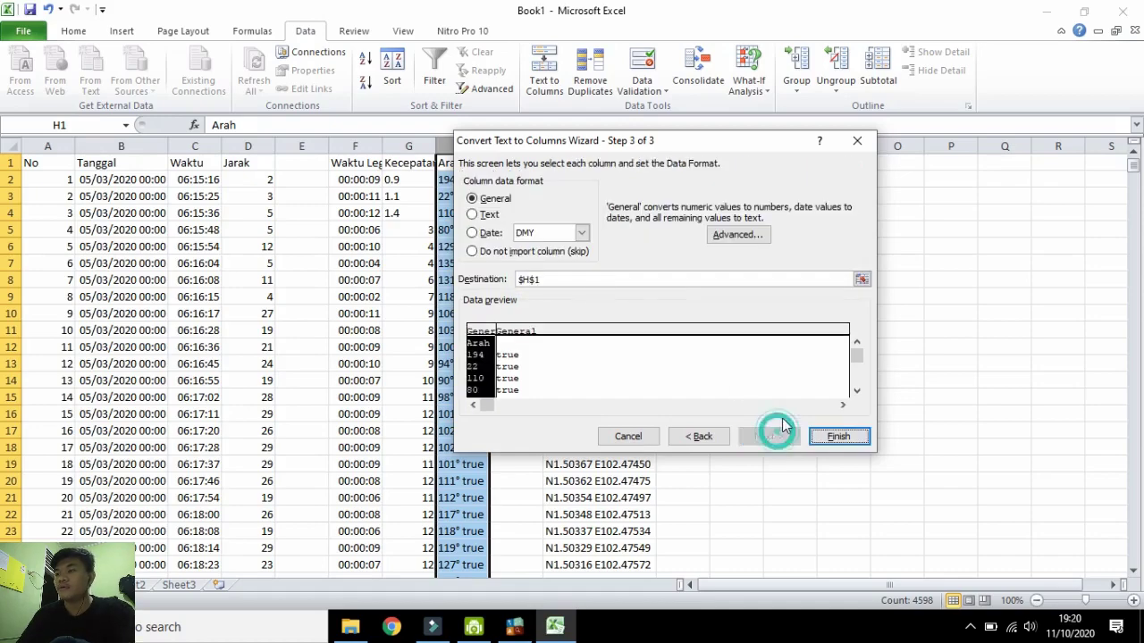
left_click(829, 438)
Delete the column of TRUE values between Arah and Posisi.
left_click(519, 147)
right_click(522, 149)
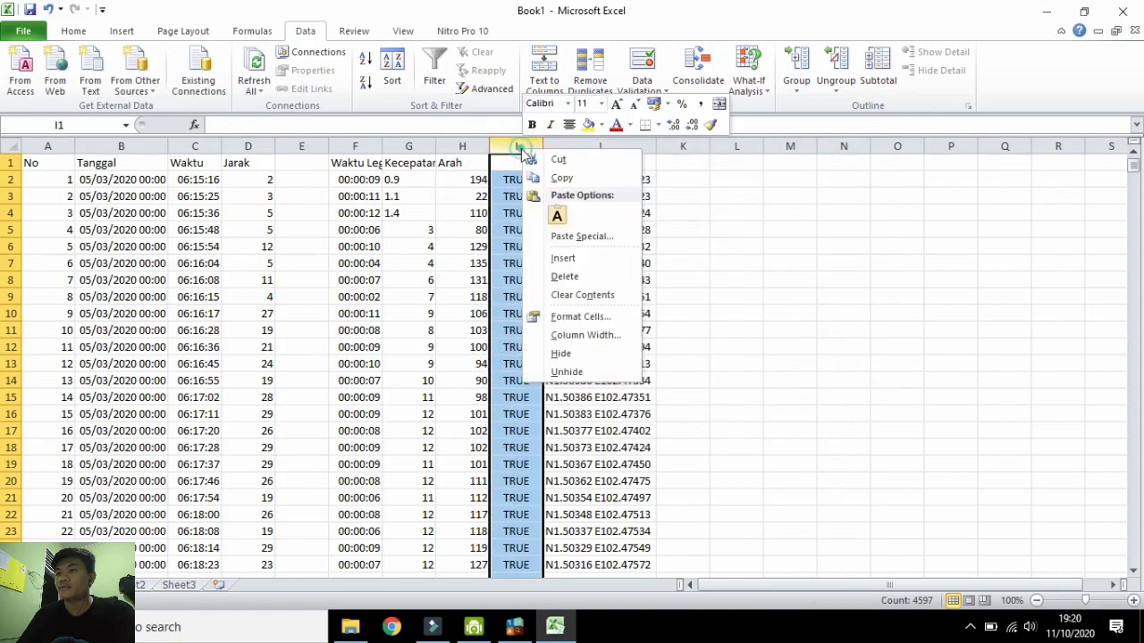
left_click(565, 277)
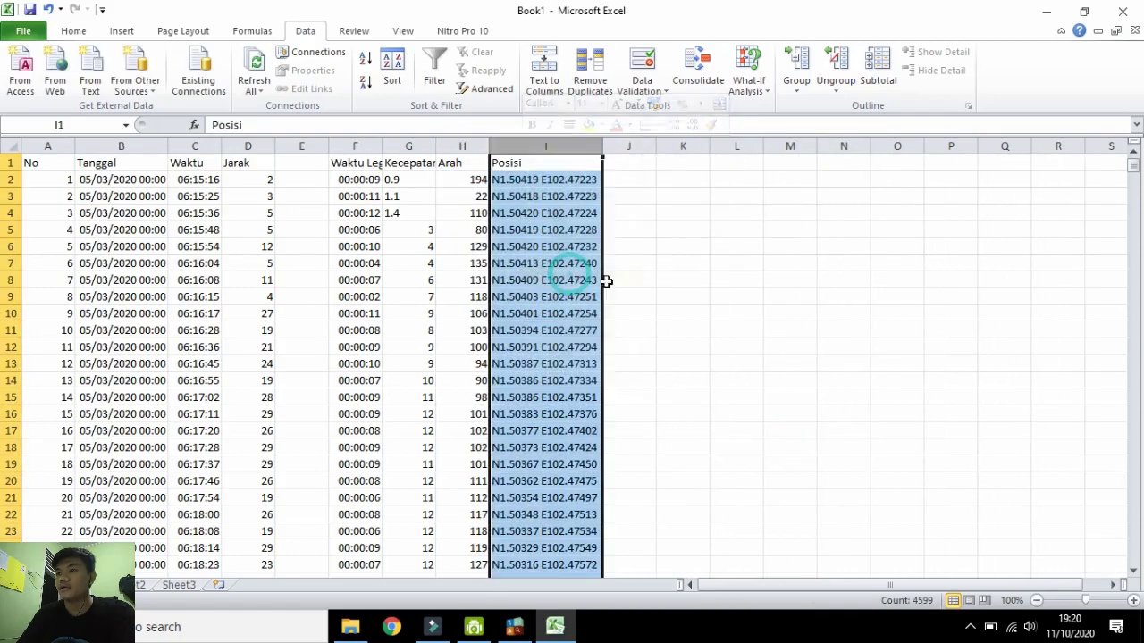
left_click(642, 195)
left_click(534, 143)
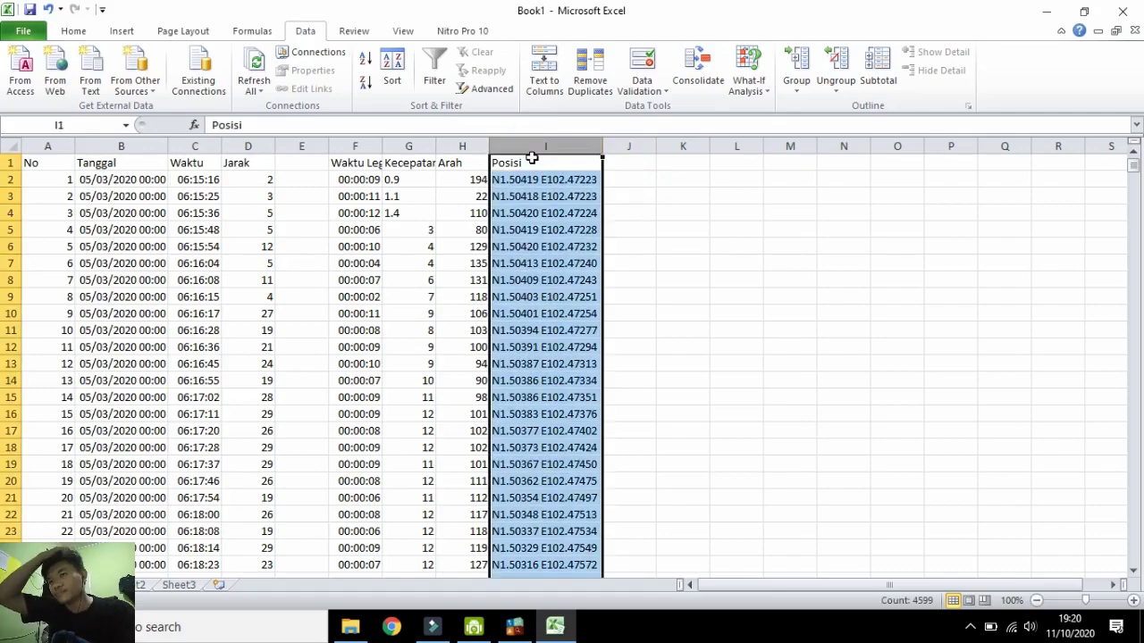
right_click(525, 145)
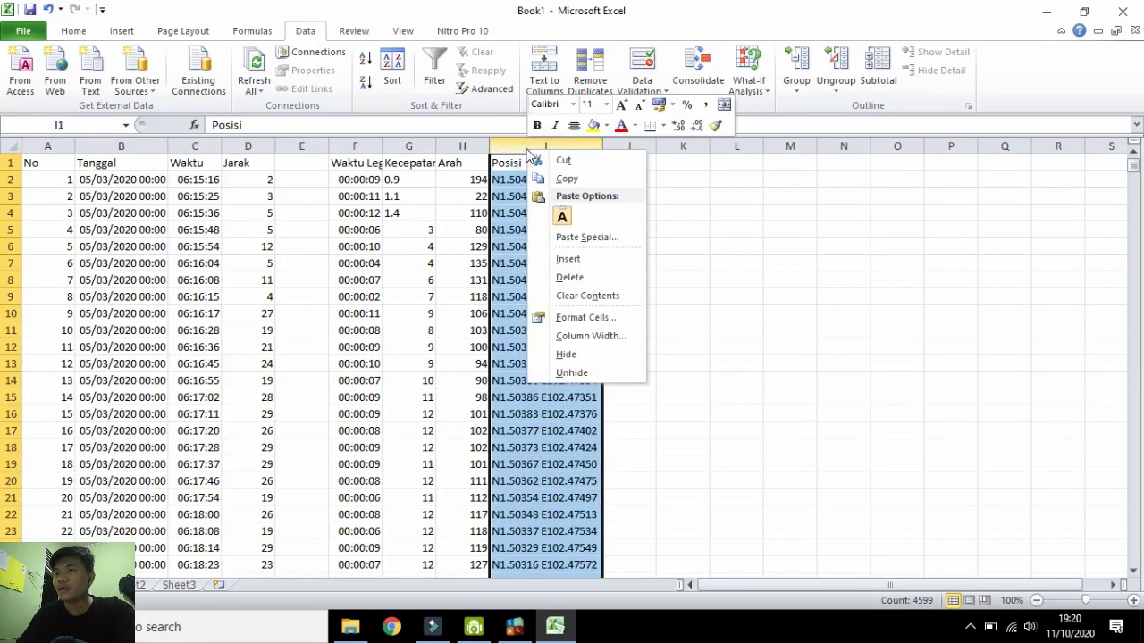
left_click(731, 205)
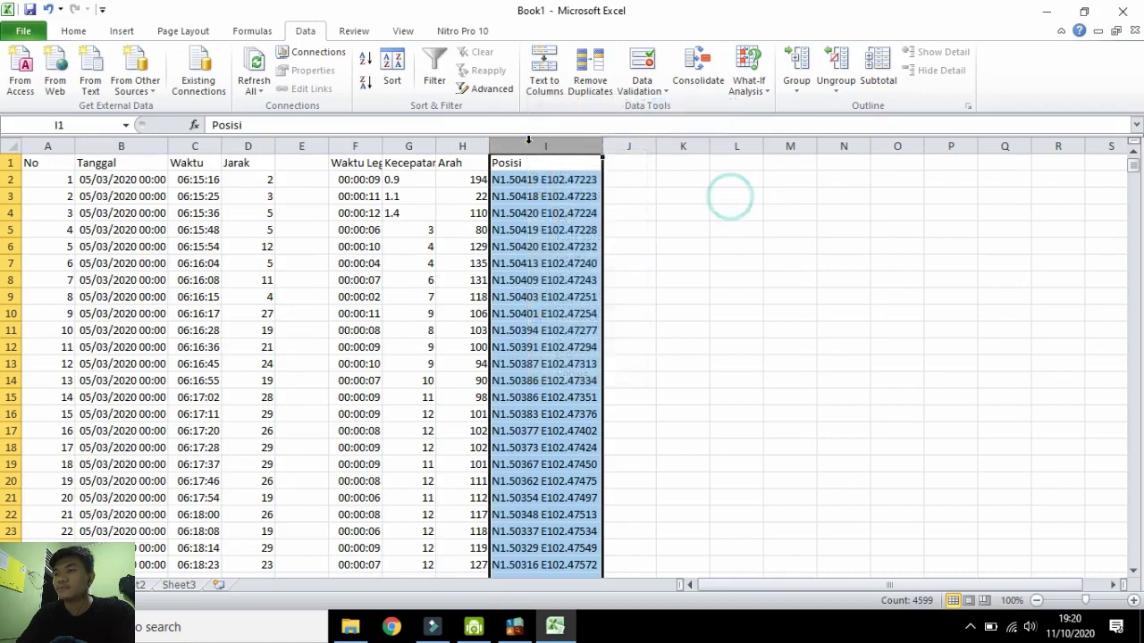
right_click(525, 143)
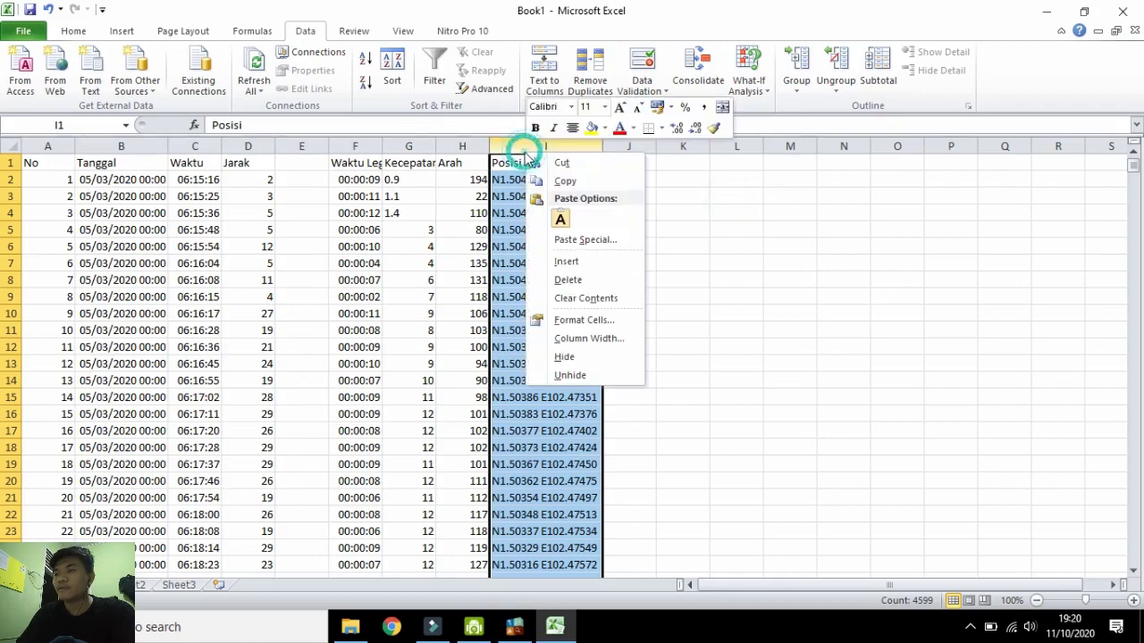
left_click(682, 257)
Add the headers Y in J1 and X in K1 beside the Posisi column.
left_click(622, 164)
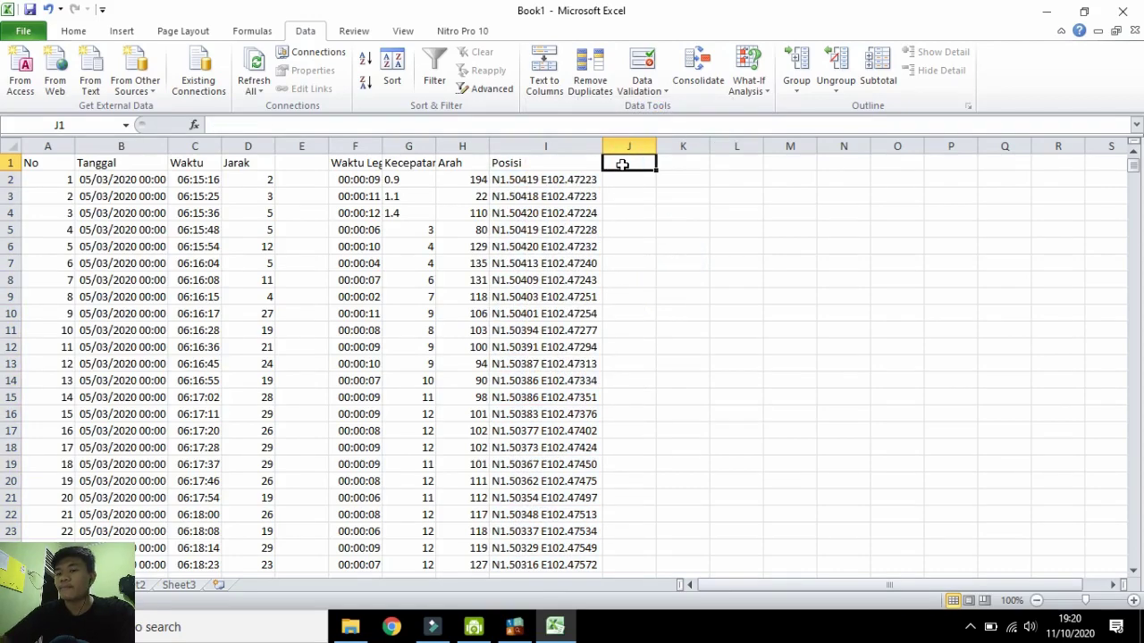
type("X")
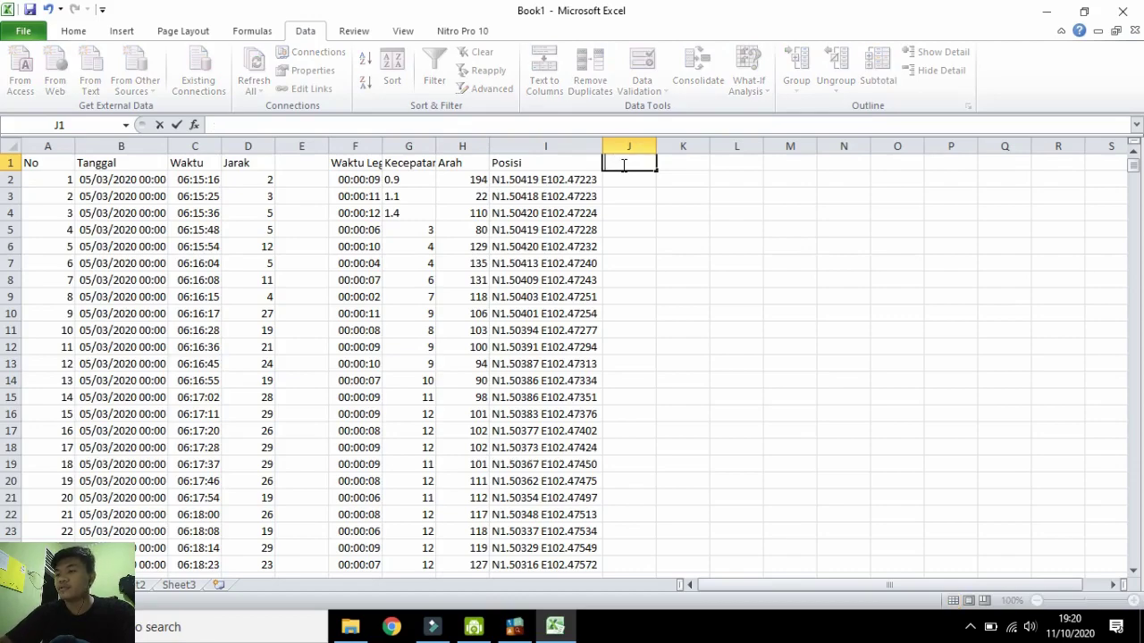
left_click(680, 162)
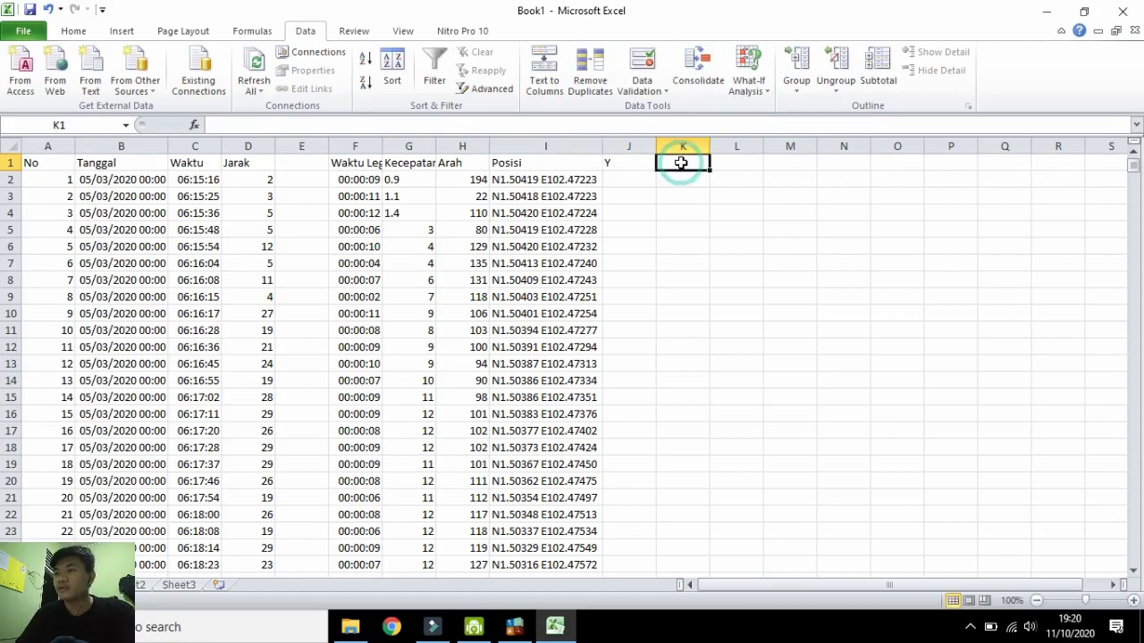
type("X")
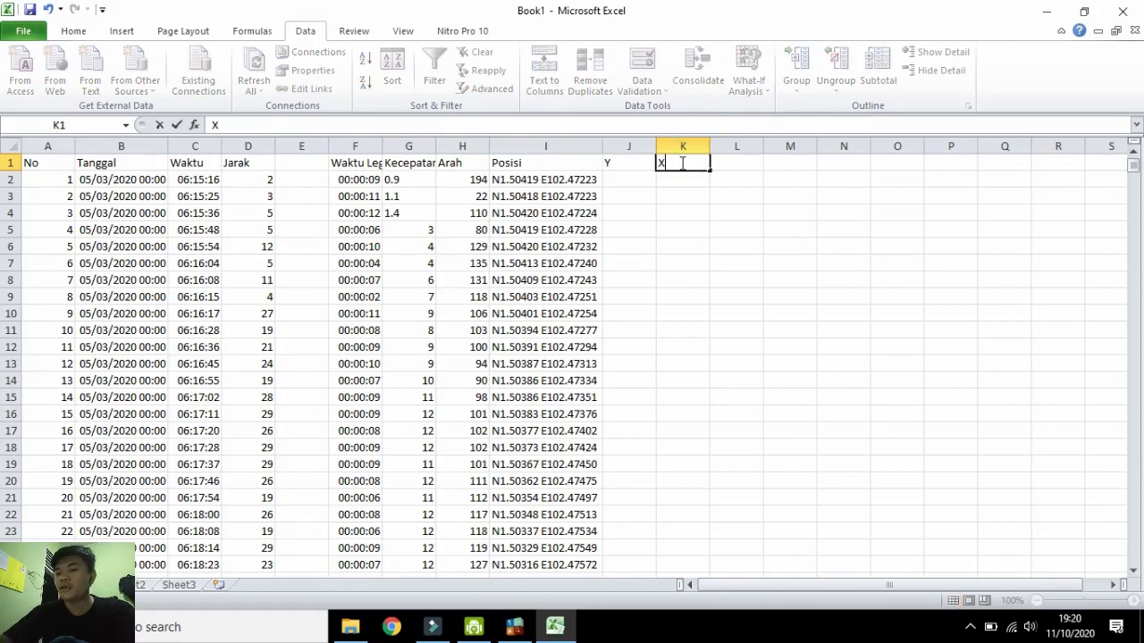
Enter =MID(I2;2;7) in J2 to extract the Y coordinate from Posisi and fill the formula down the column.
left_click(629, 176)
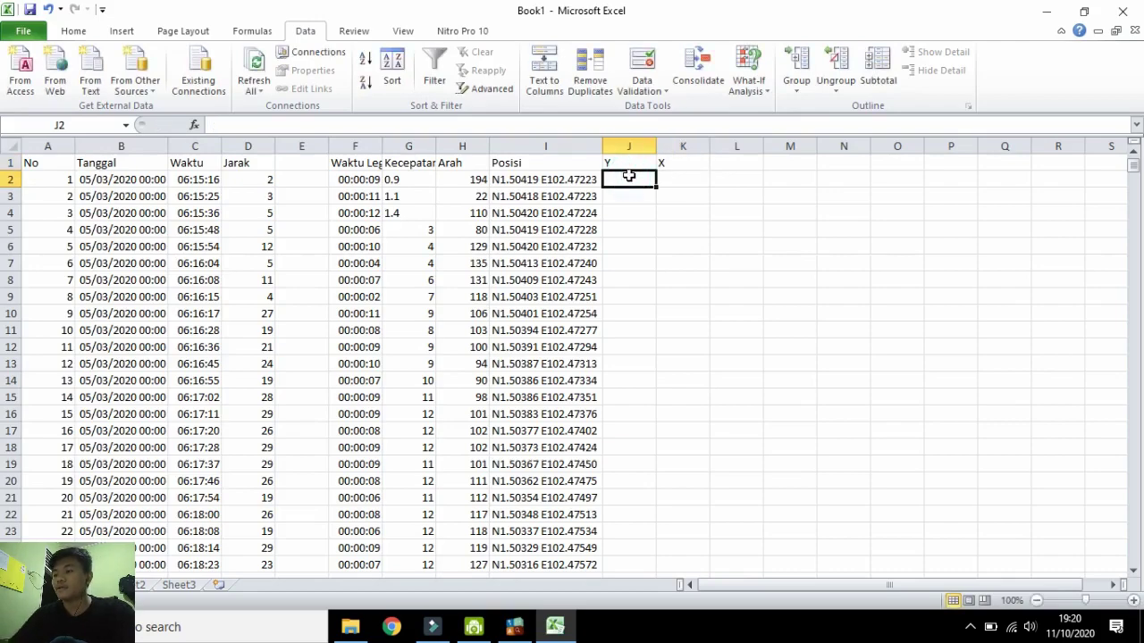
type("=")
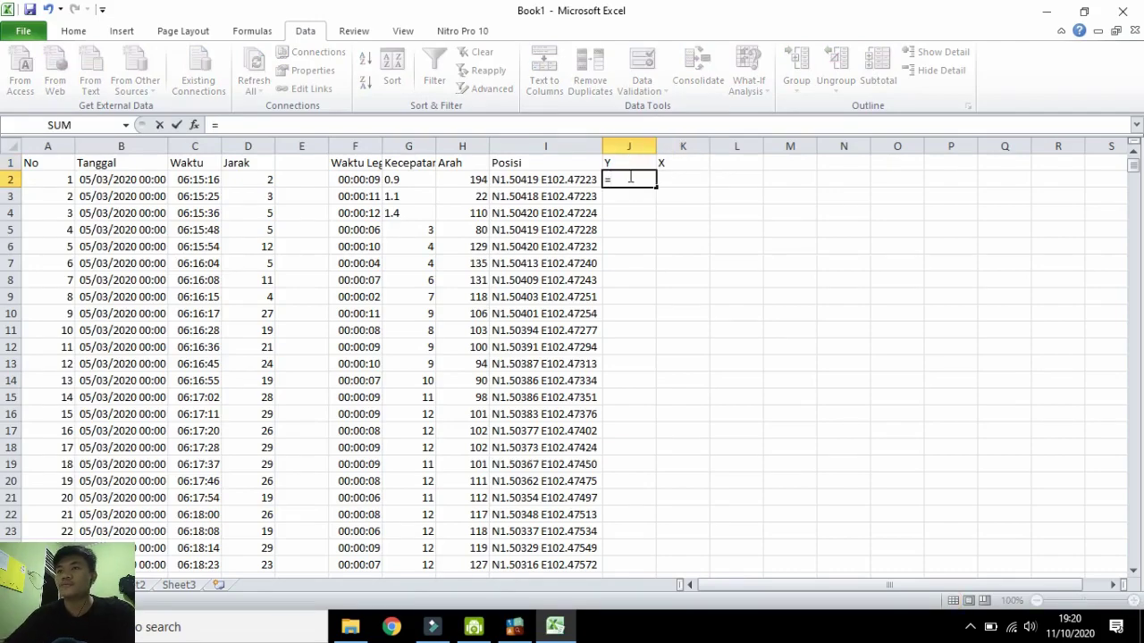
type("m")
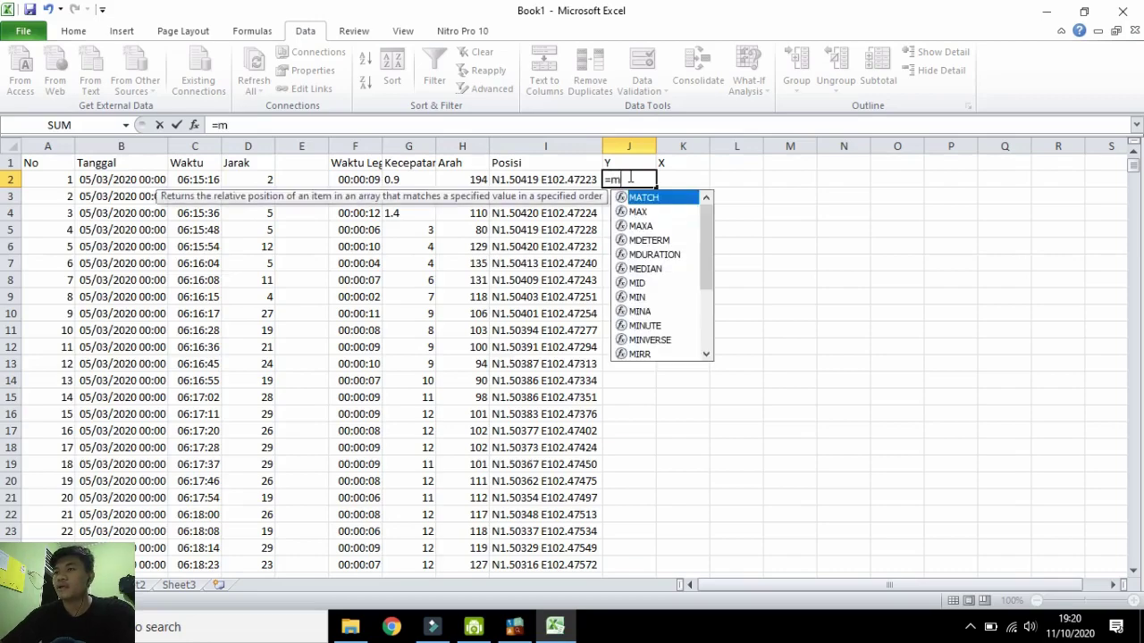
type("id")
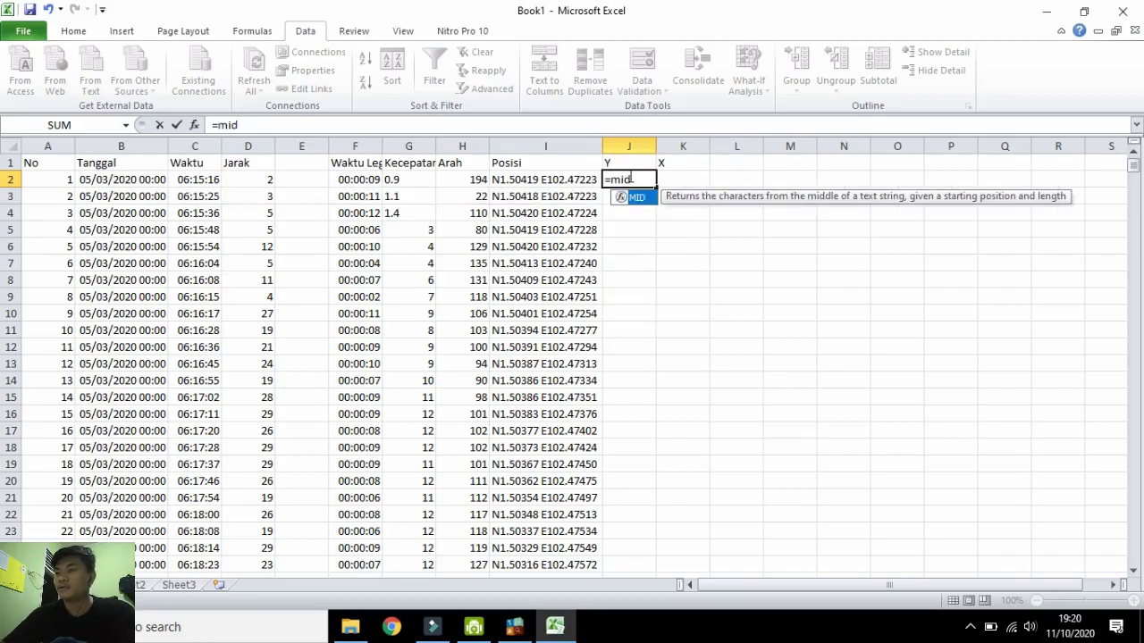
type("(")
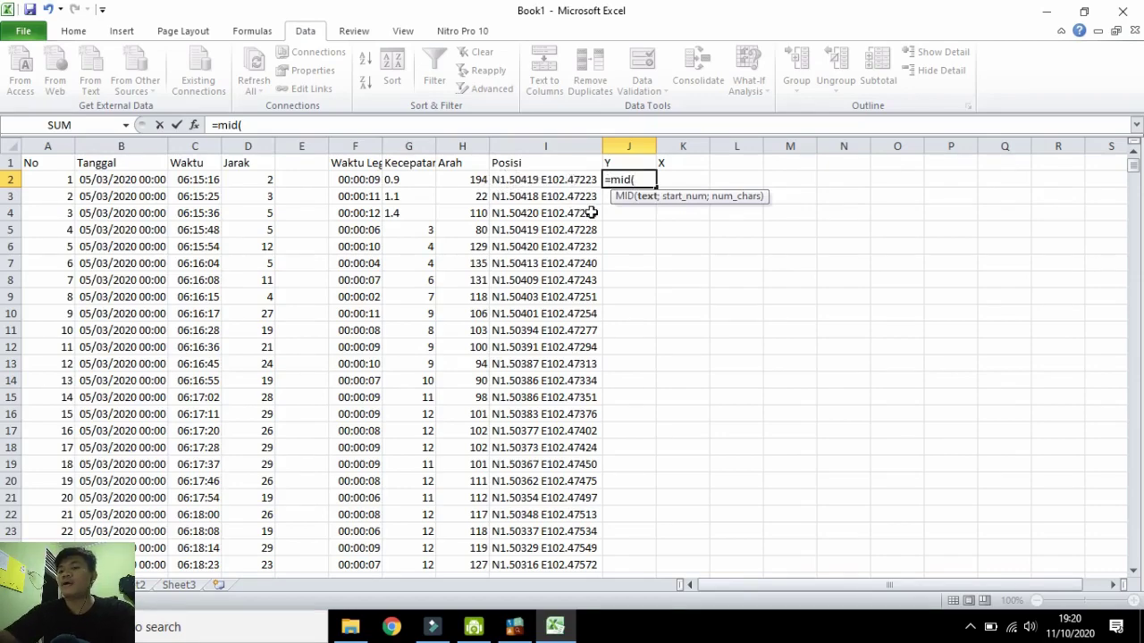
left_click(559, 181)
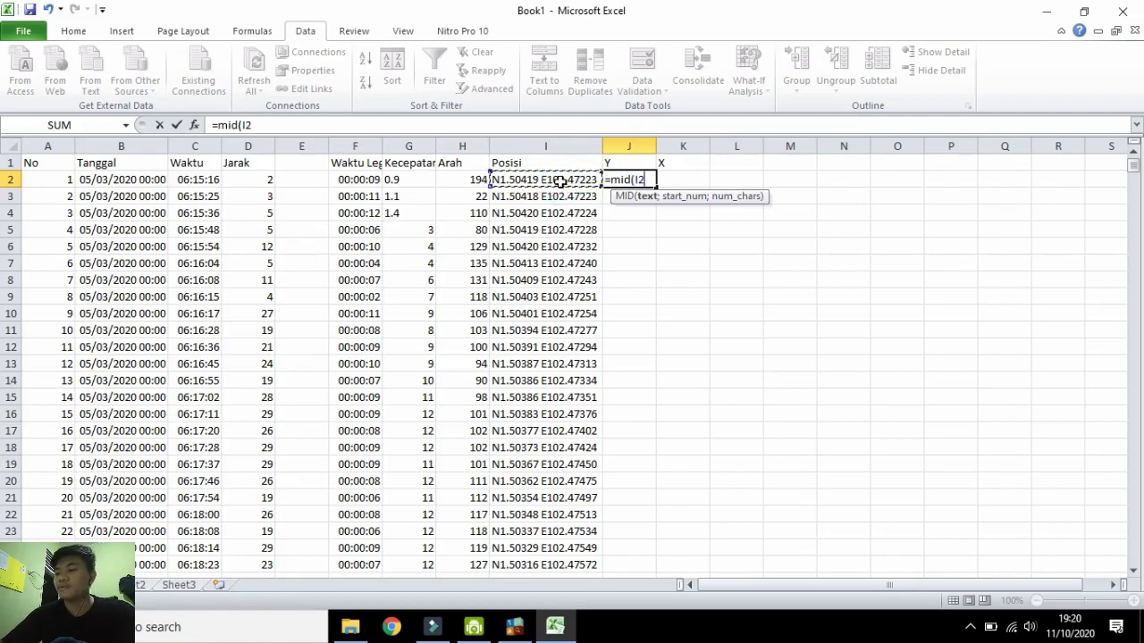
type(";2")
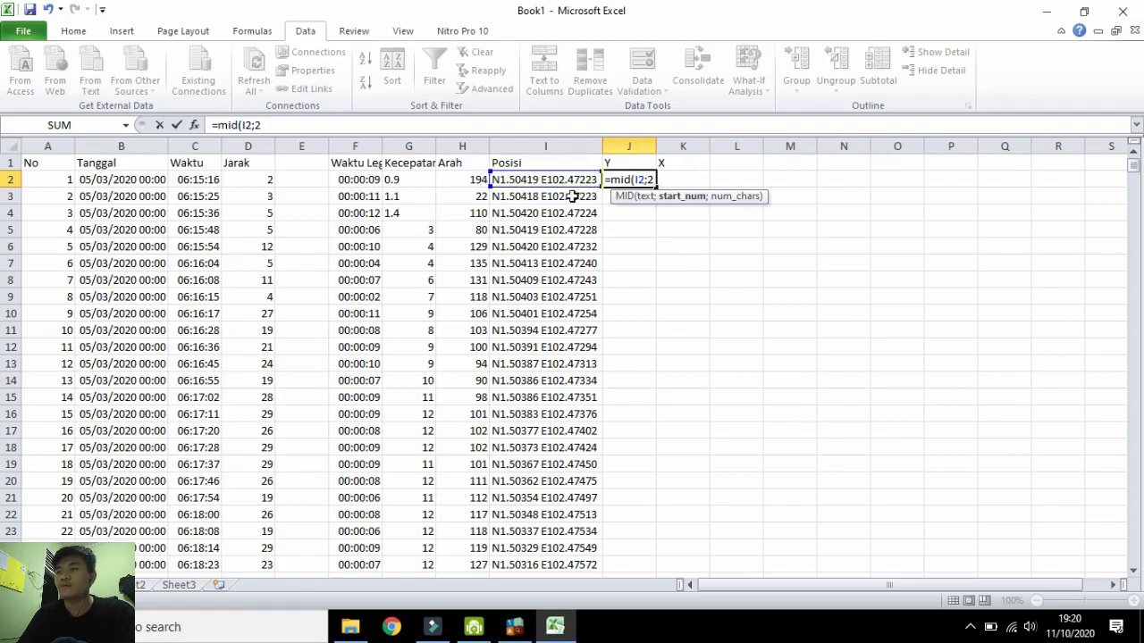
type(";7")
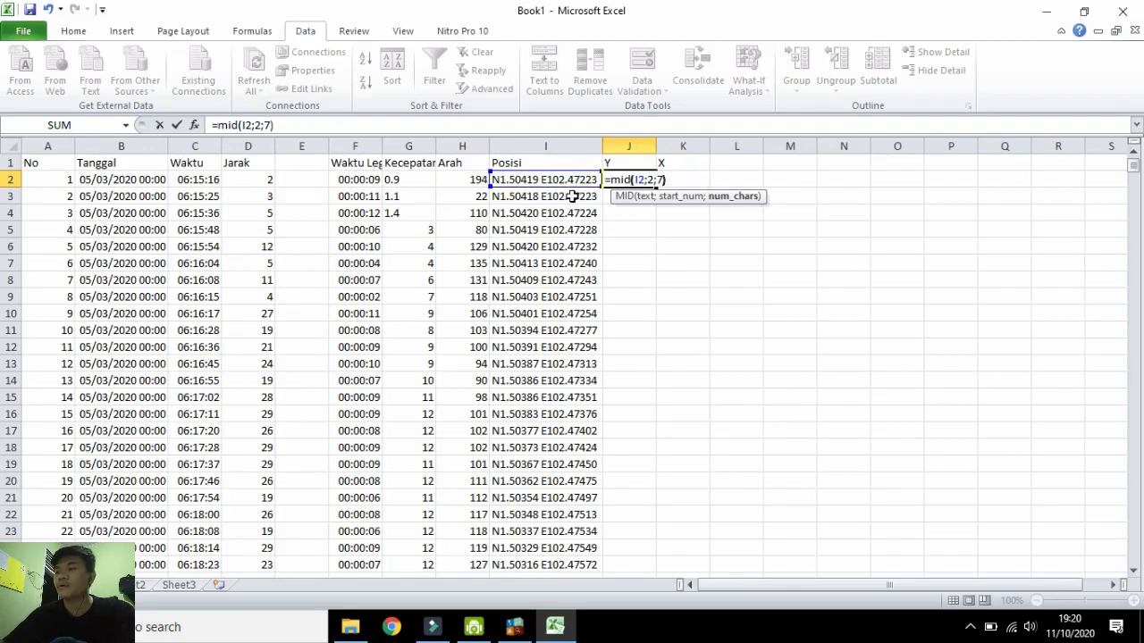
key("Return")
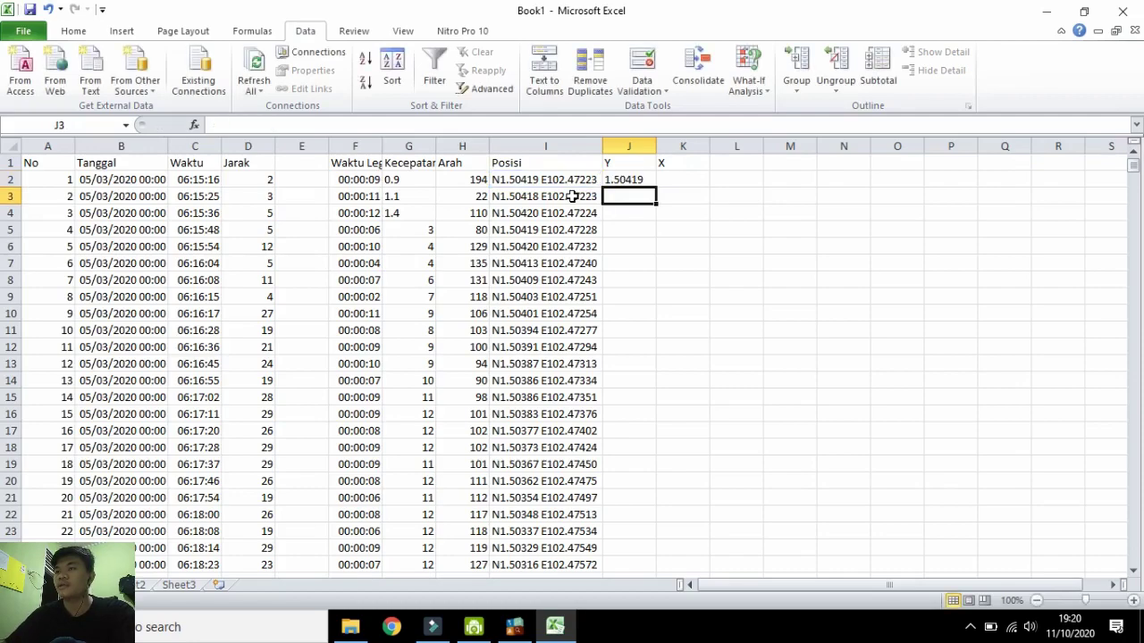
left_click(625, 181)
double_click(657, 187)
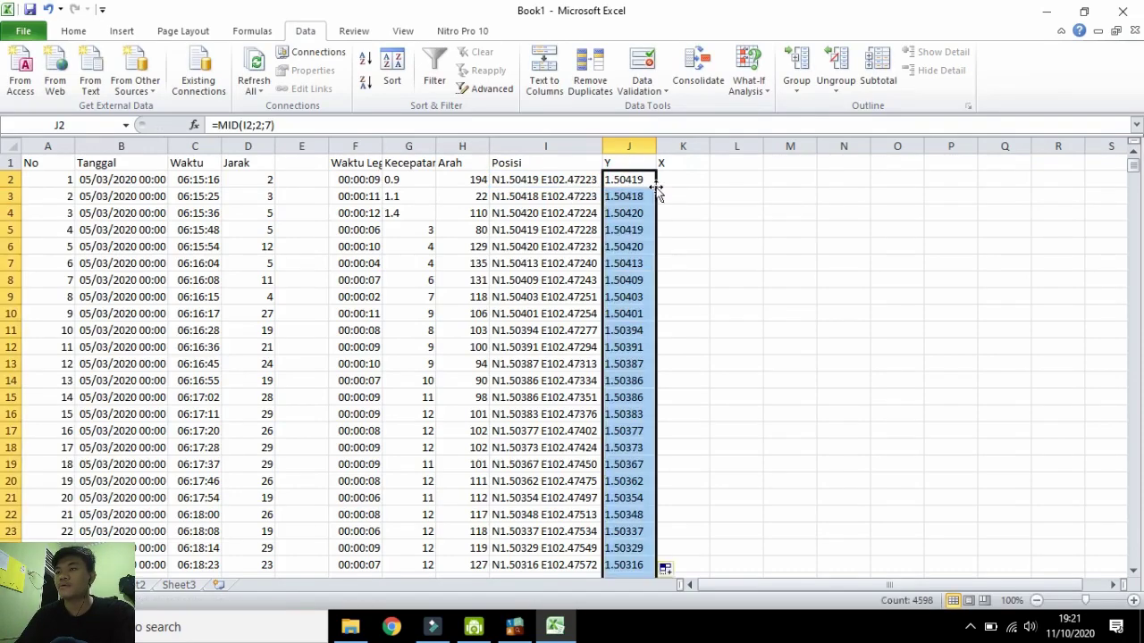
Enter =RIGHT(I2;9) in K2 to extract the X coordinate from Posisi.
left_click(684, 180)
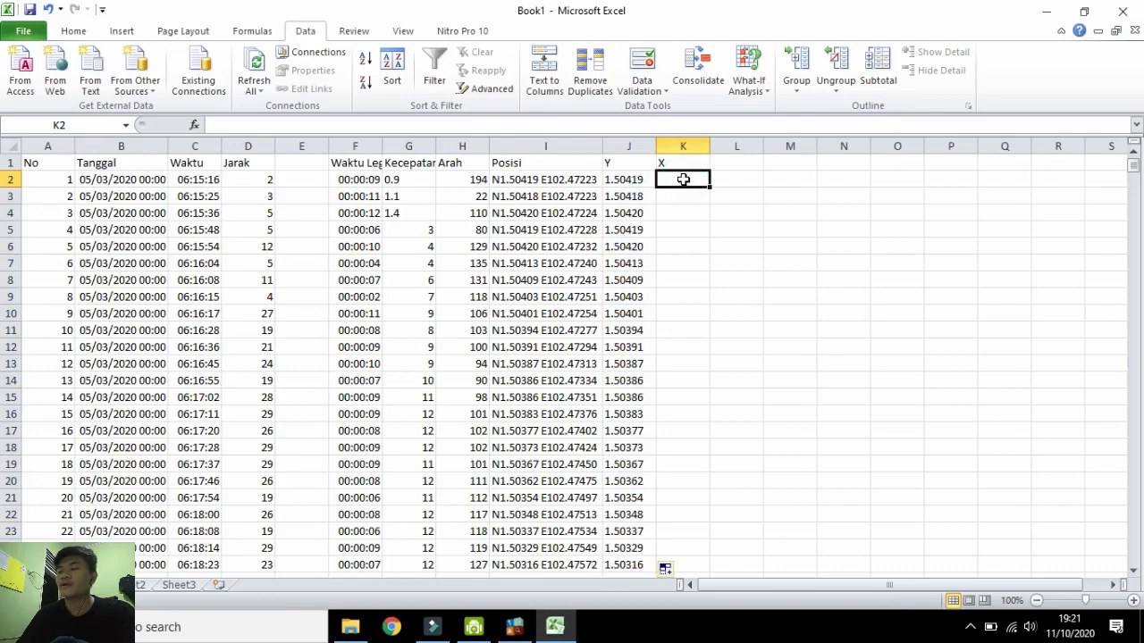
left_click(590, 180)
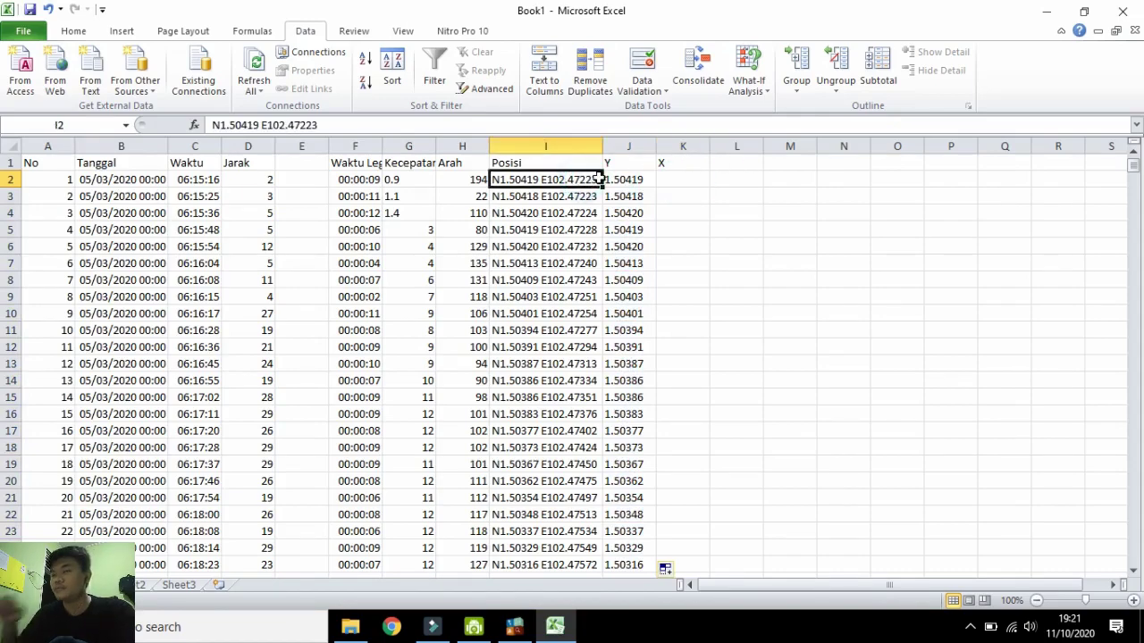
left_click(550, 194)
left_click(549, 182)
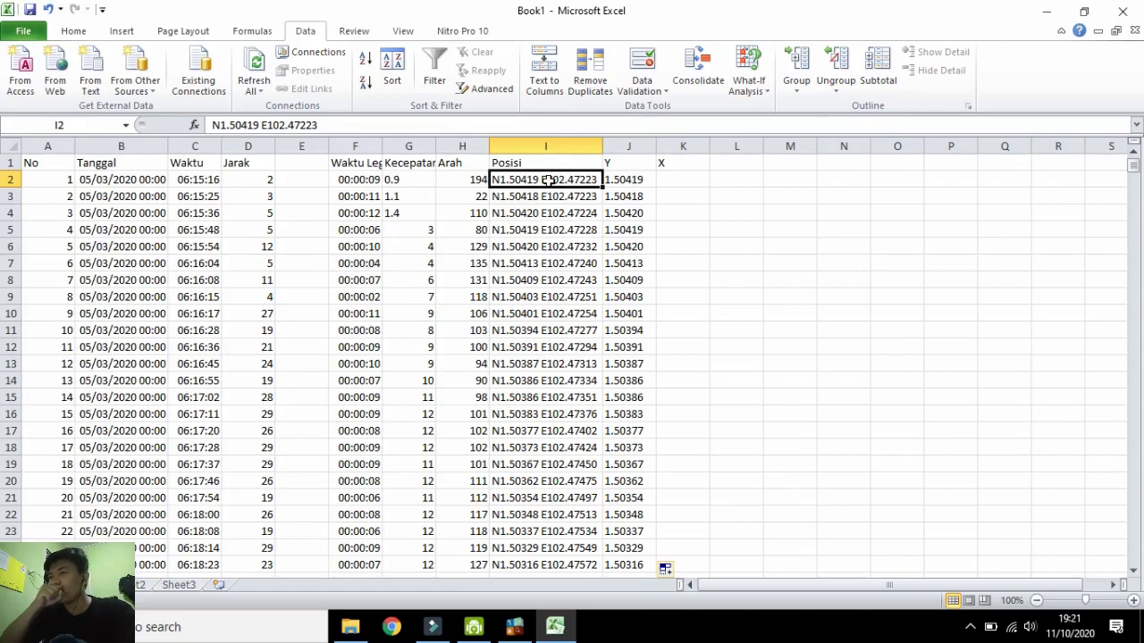
left_click(669, 179)
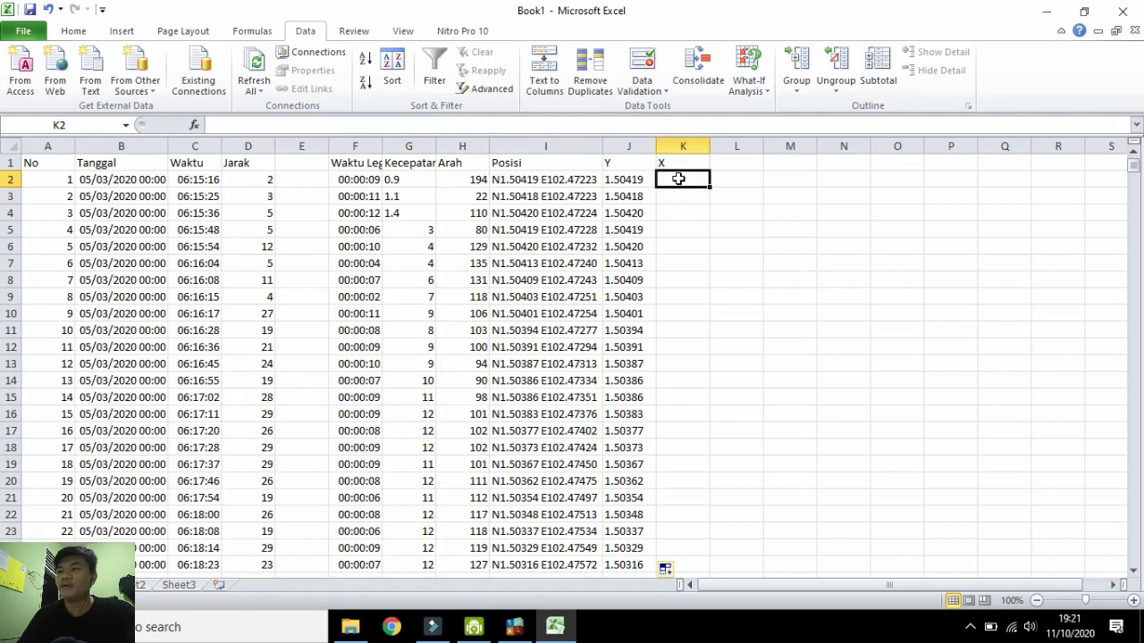
type("=")
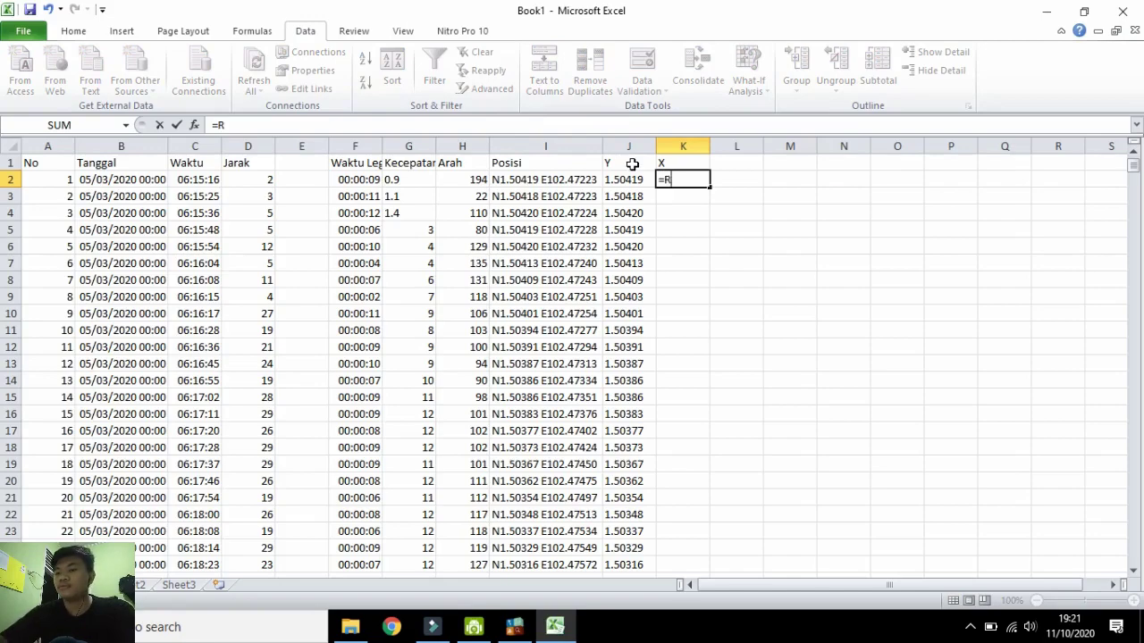
type("Righ")
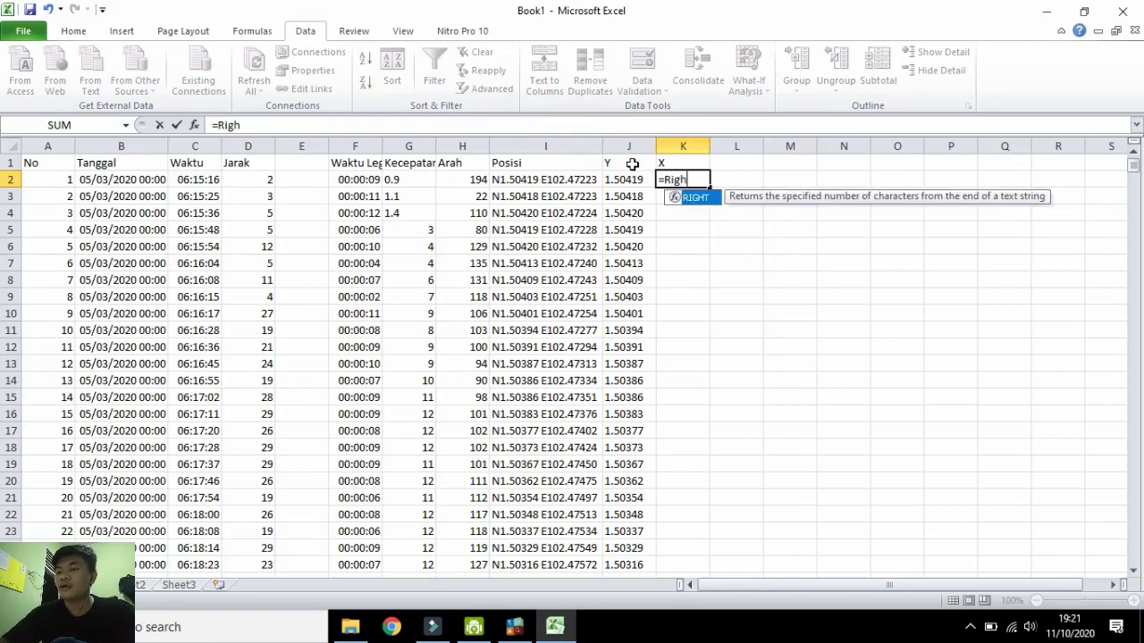
type("t")
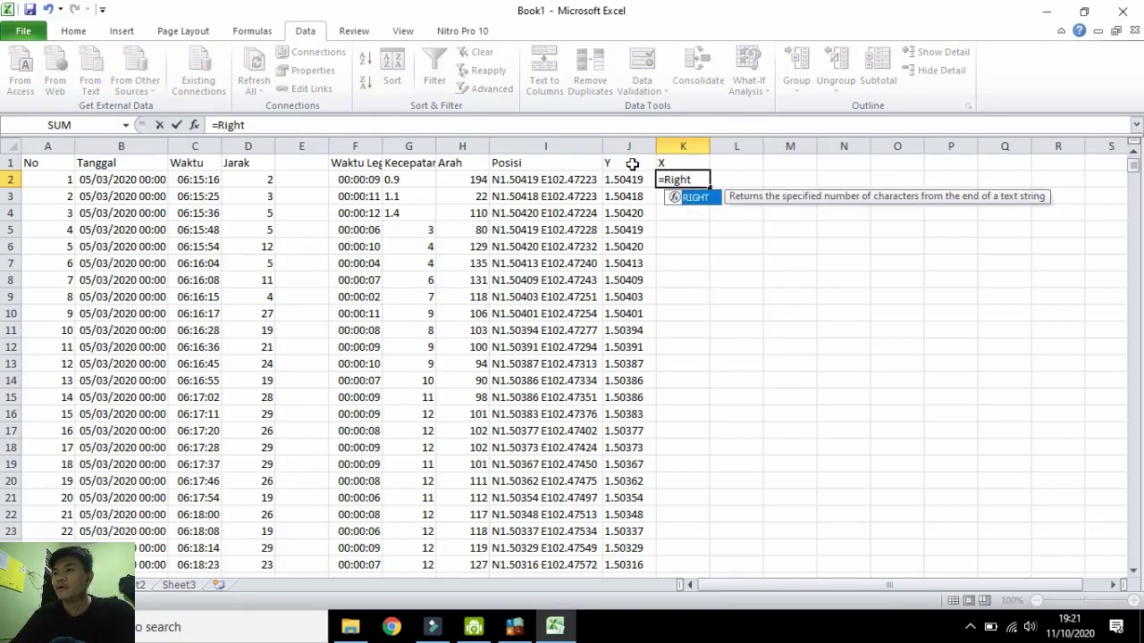
type("(")
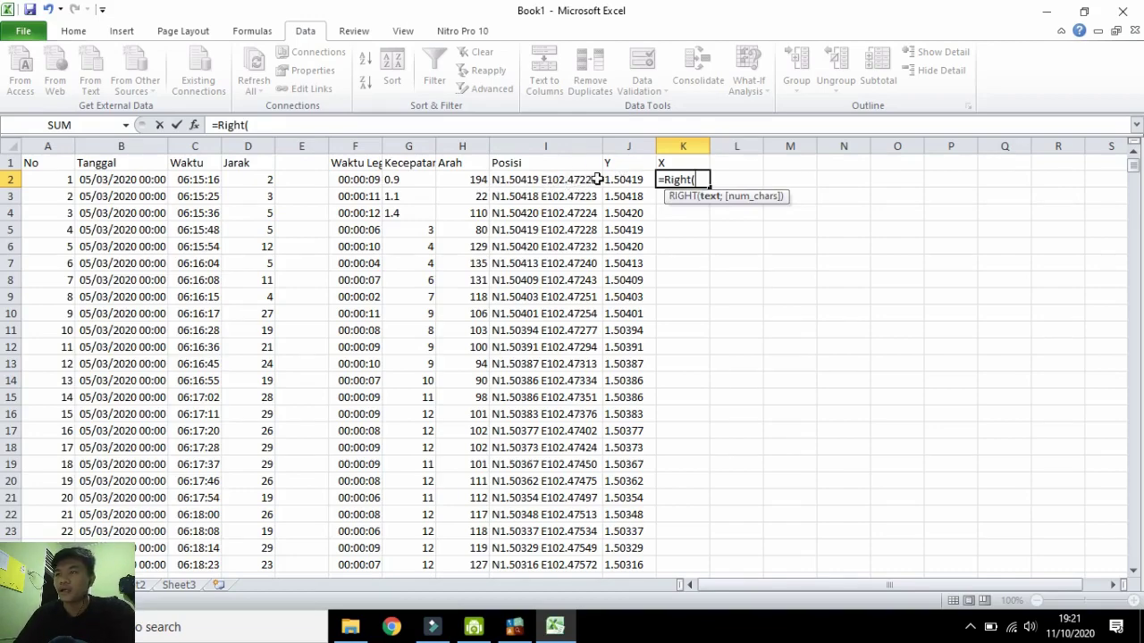
left_click(567, 179)
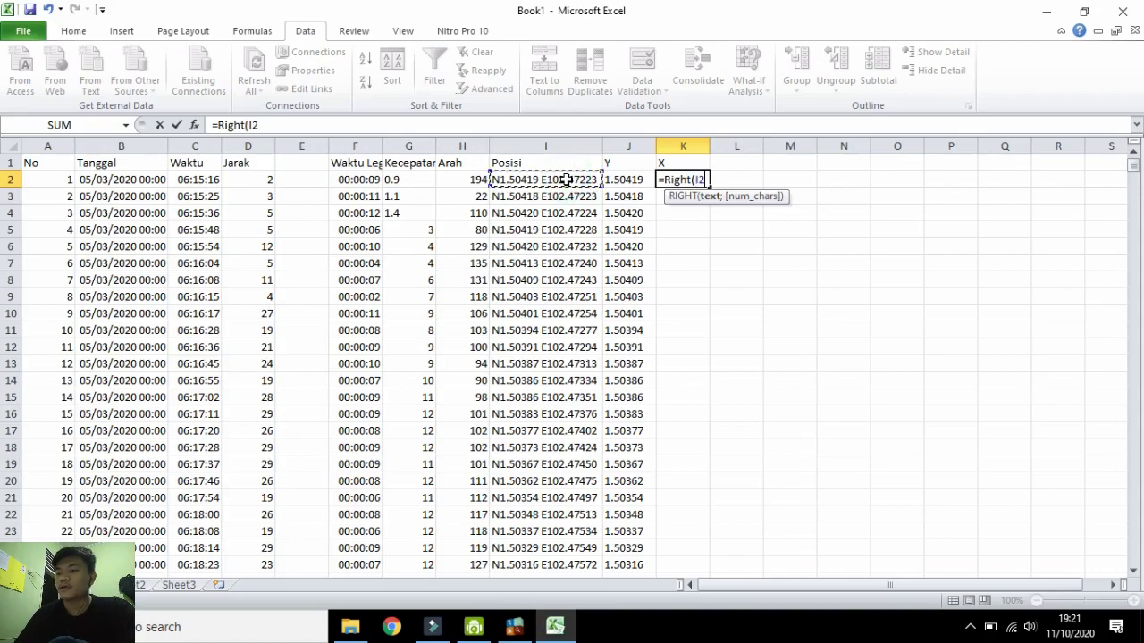
type(":")
key("BackSpace")
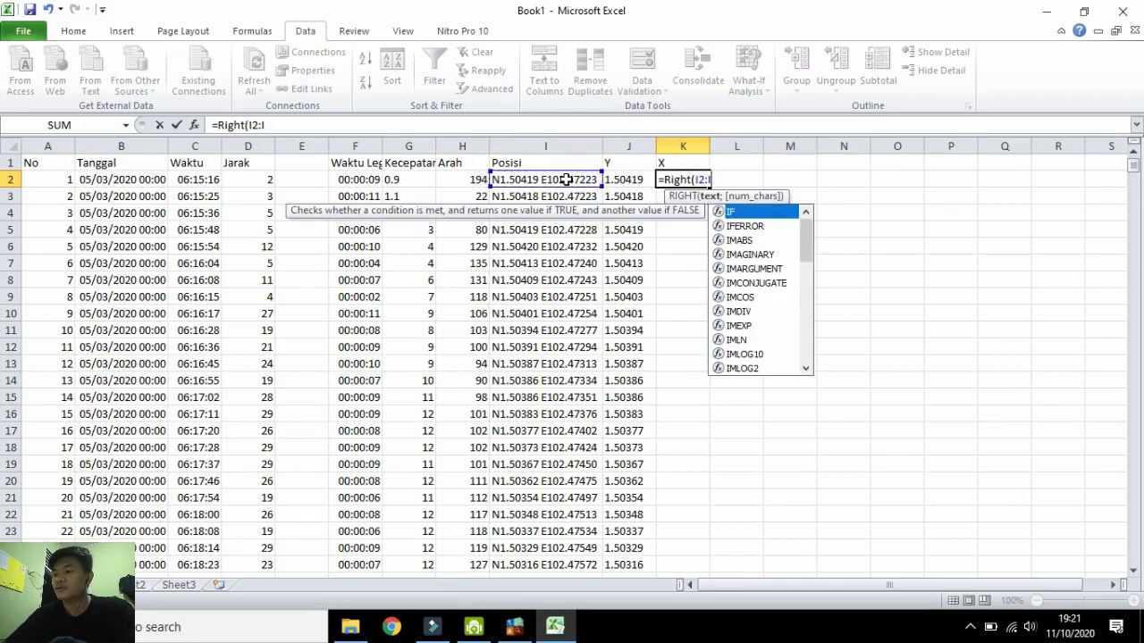
key("BackSpace")
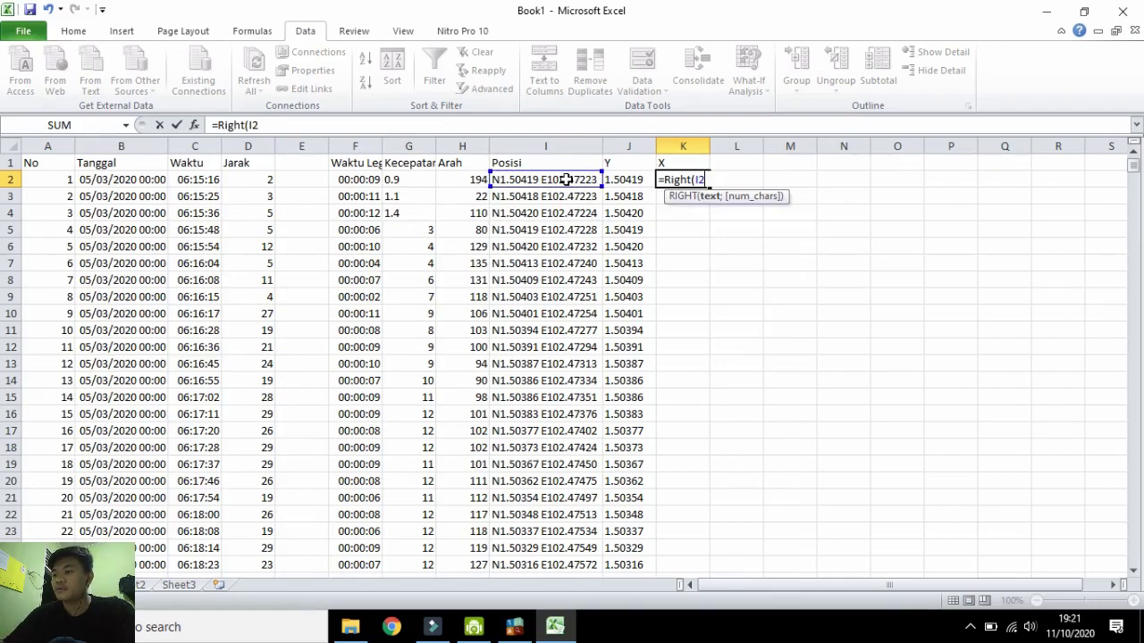
type(";9")
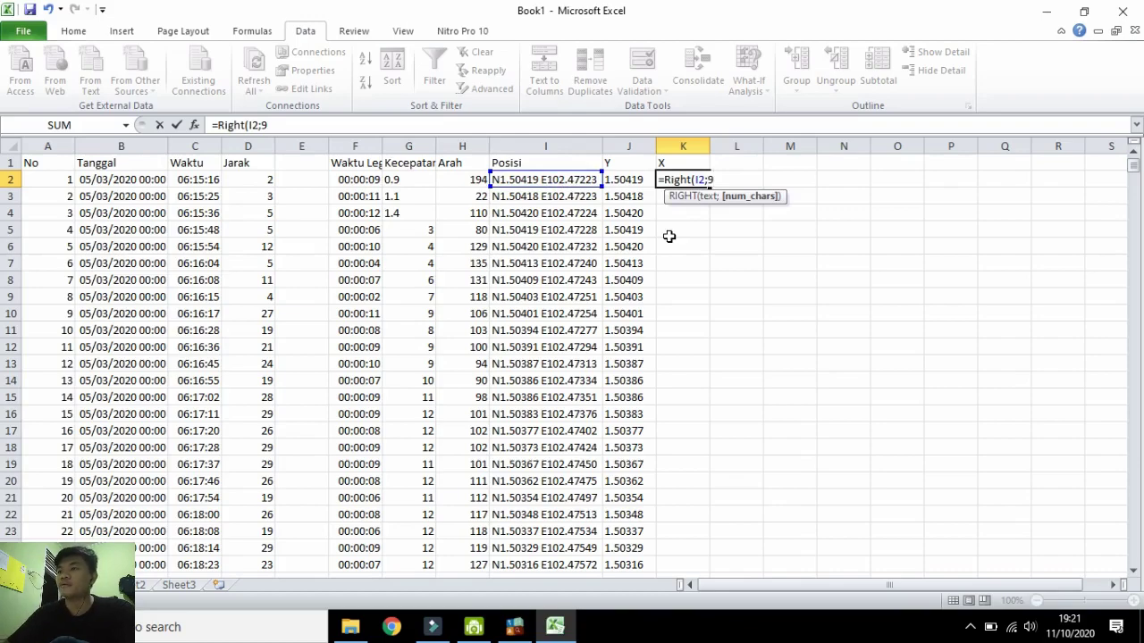
key("Return")
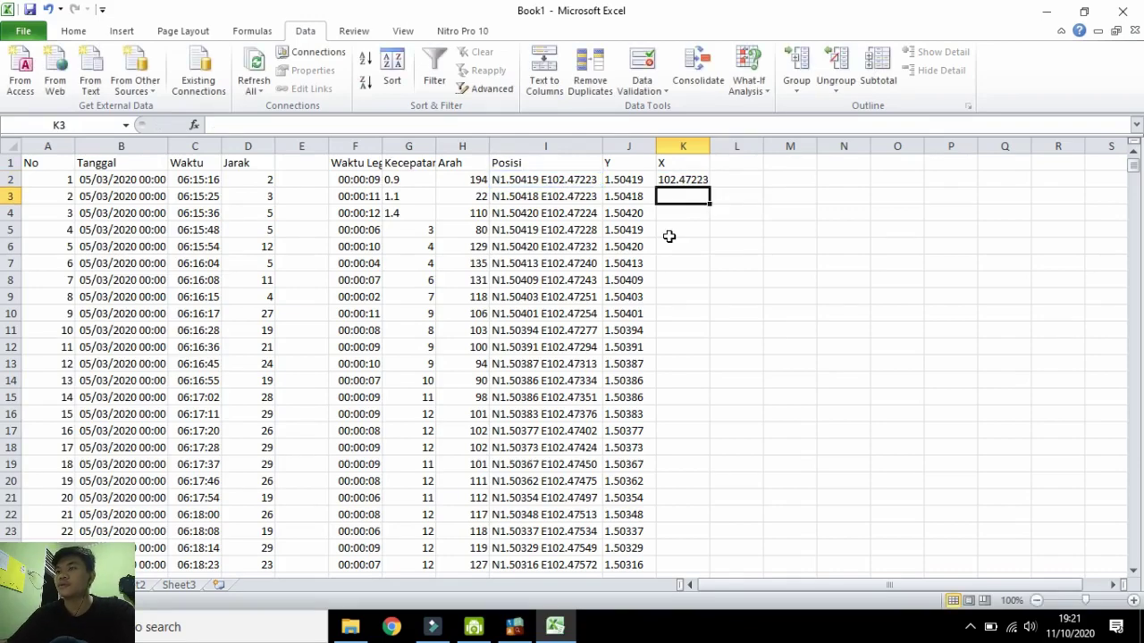
Fill the K2 formula down the X column for all track rows and check the filled values.
left_click(699, 182)
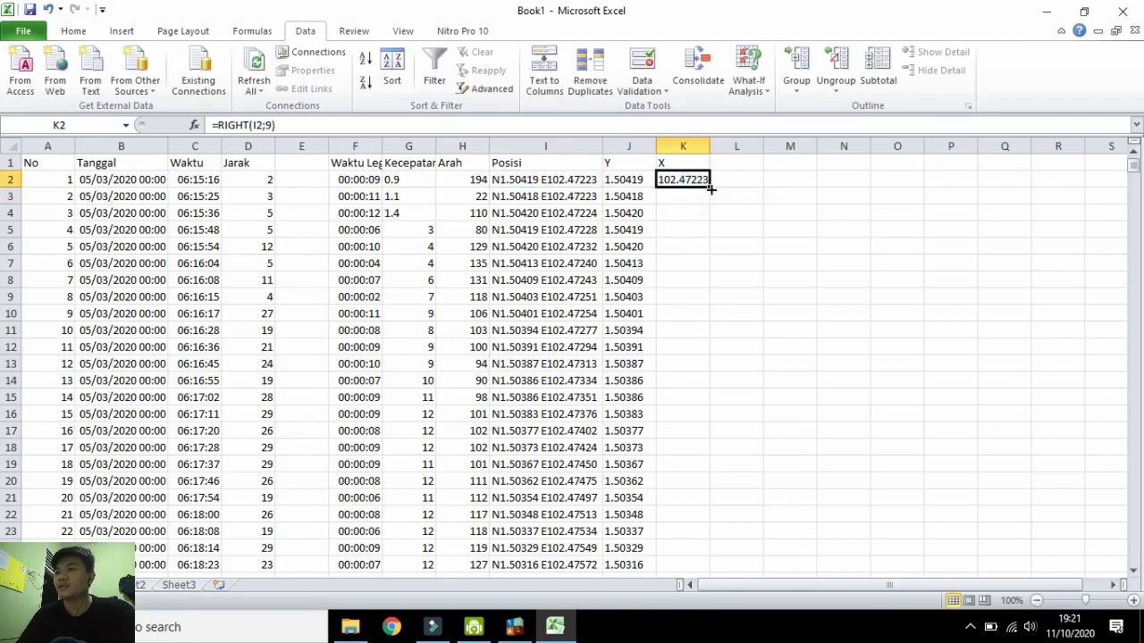
double_click(711, 188)
left_click(741, 196)
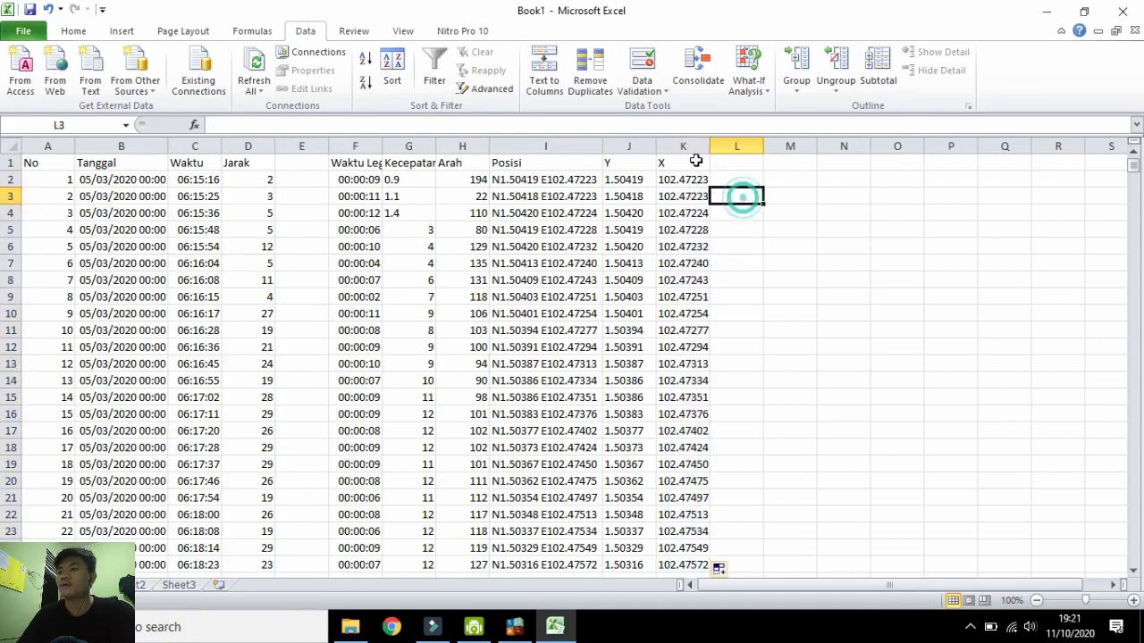
scroll(697, 339, "down", 12)
scroll(716, 376, "up", 12)
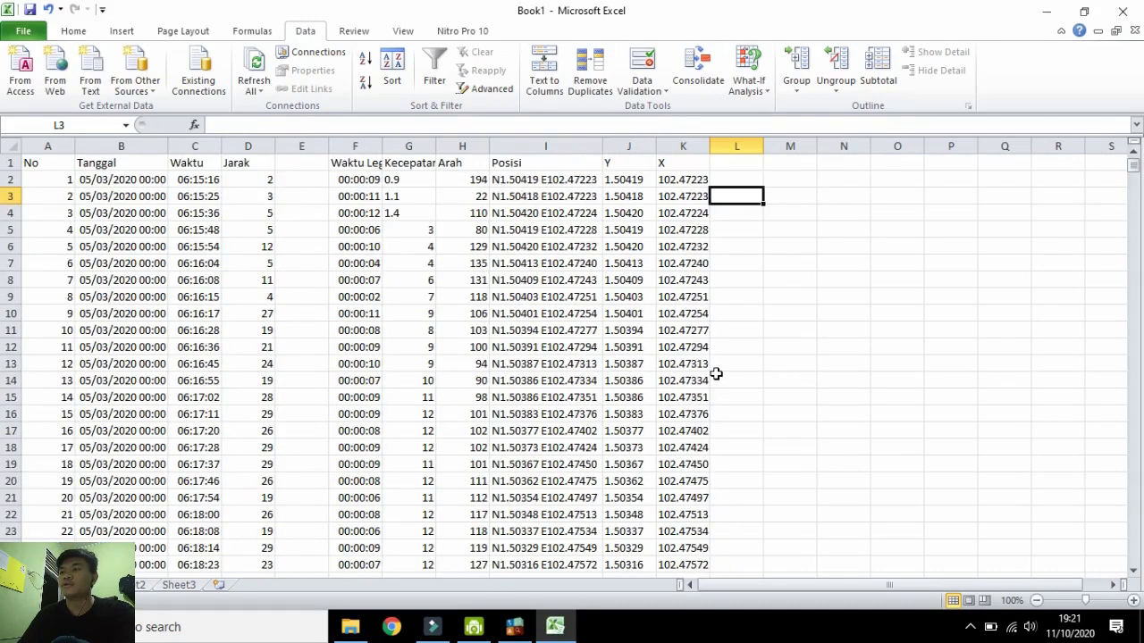
Add the header Keterangan in L1 and fit the column width to it.
left_click(732, 166)
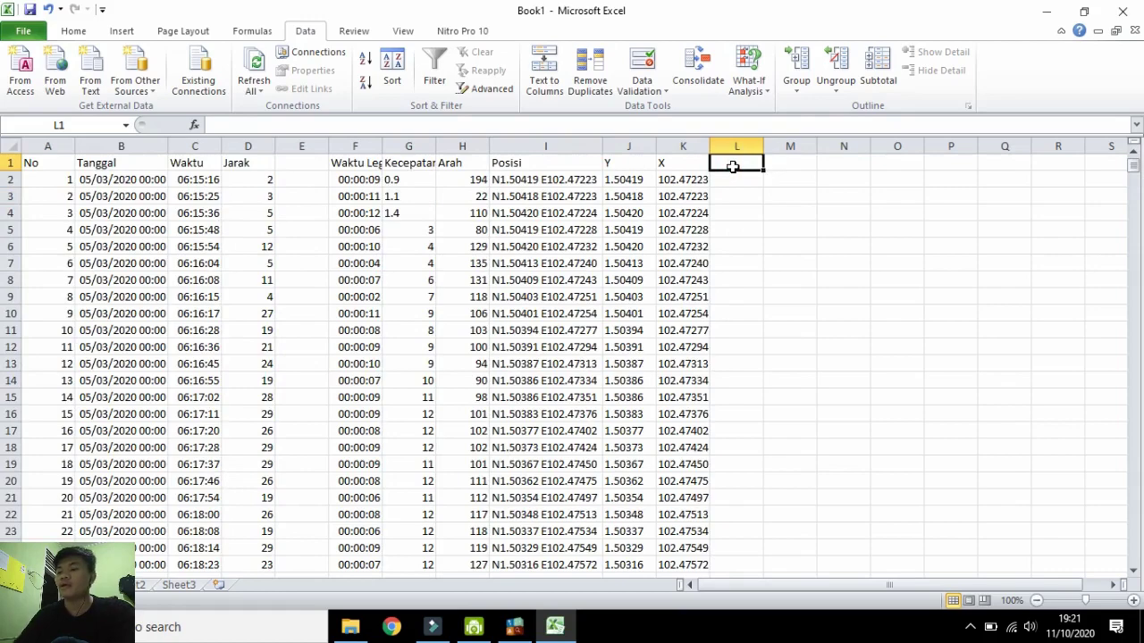
type("Keterangan")
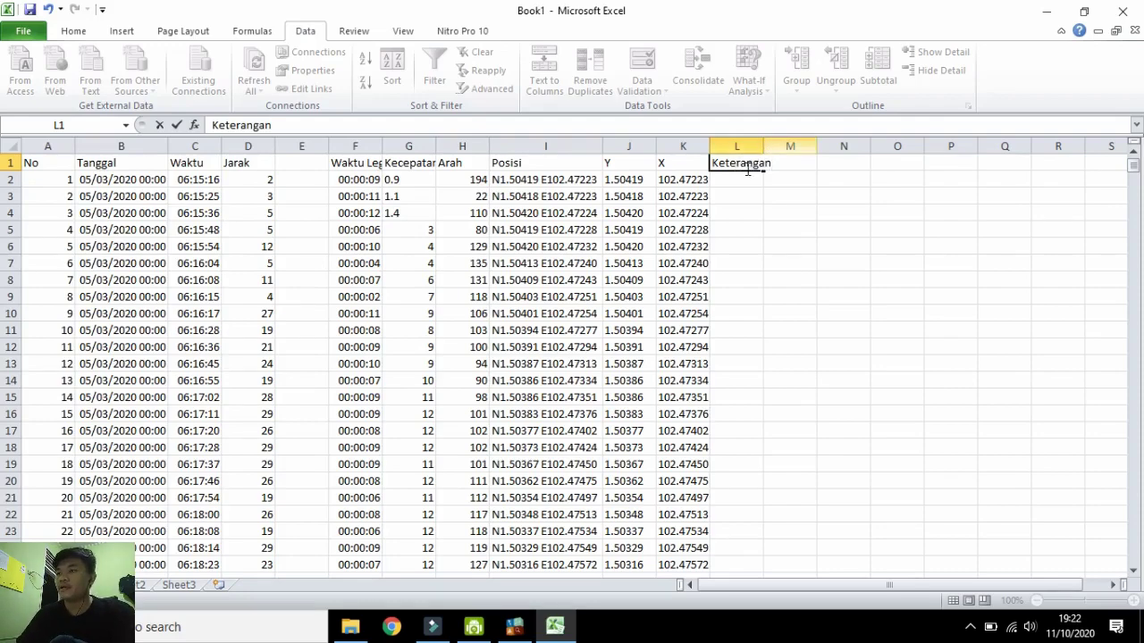
key("Return")
double_click(764, 145)
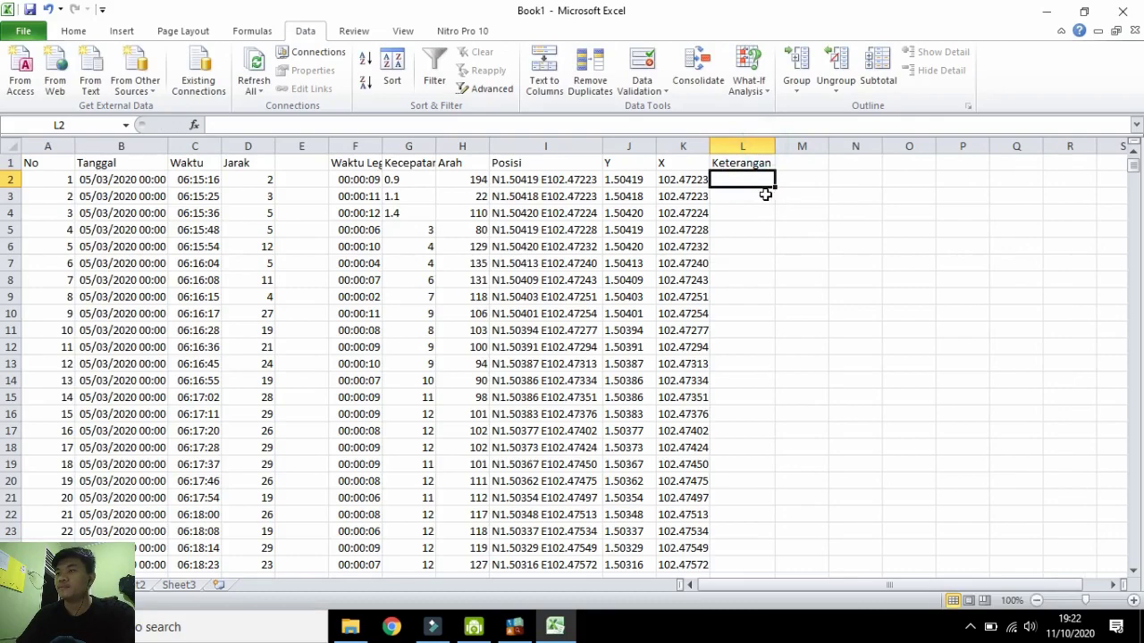
left_click(765, 194)
left_click(740, 178)
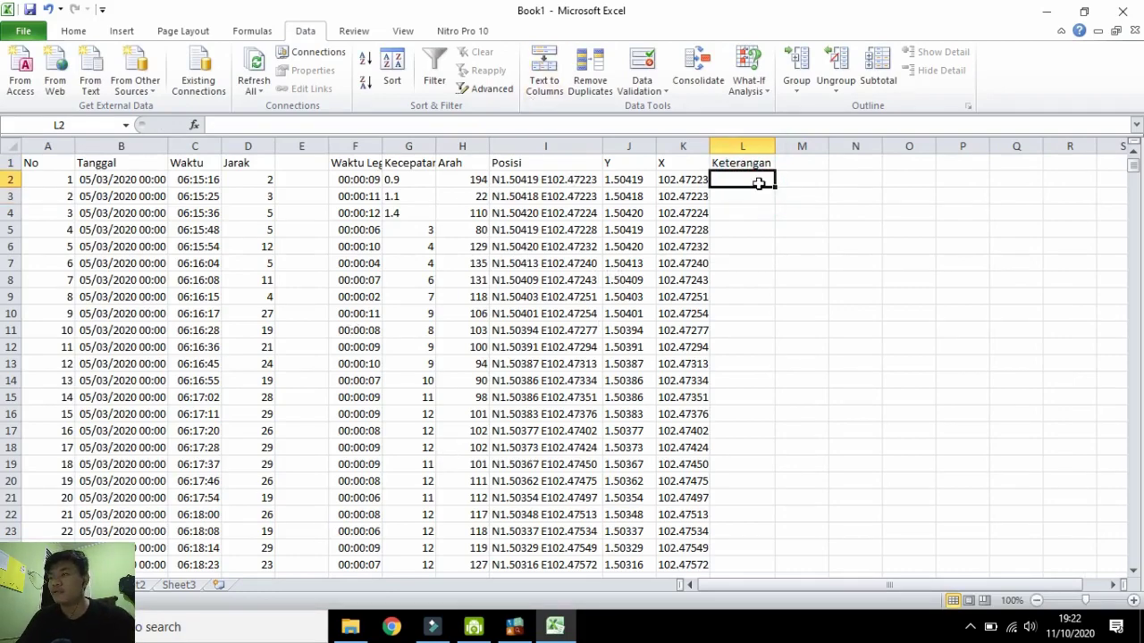
left_click(756, 199)
left_click(759, 178)
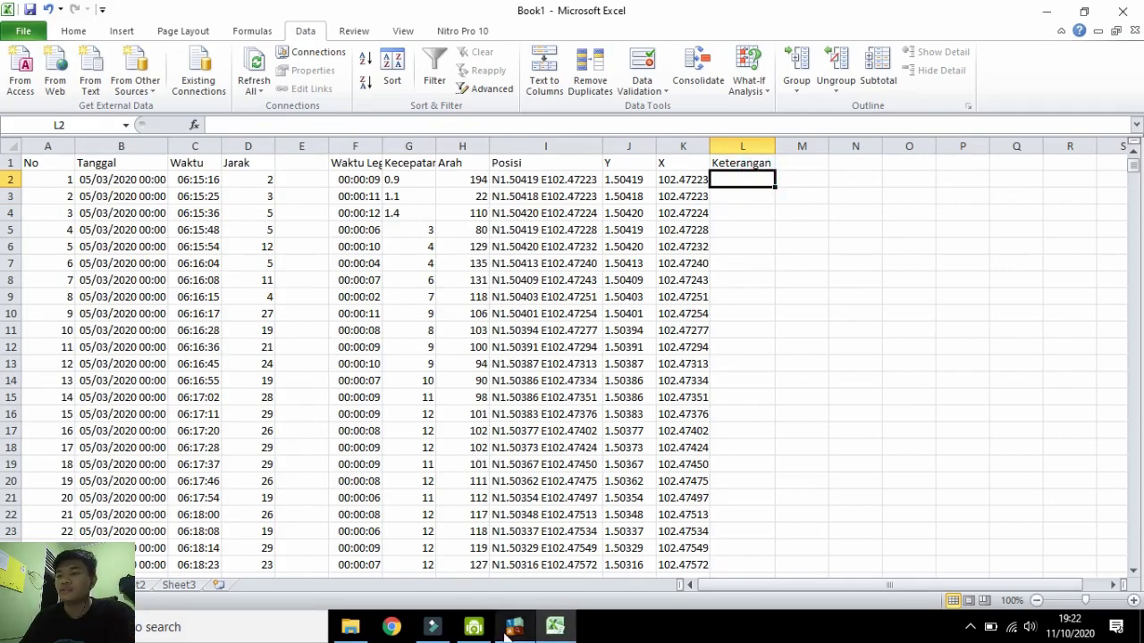
Minimize the workbook, launch QGIS Desktop 3.14.15 from the QGIS 3.14 desktop folder and create a new empty project.
mouse_move(514, 632)
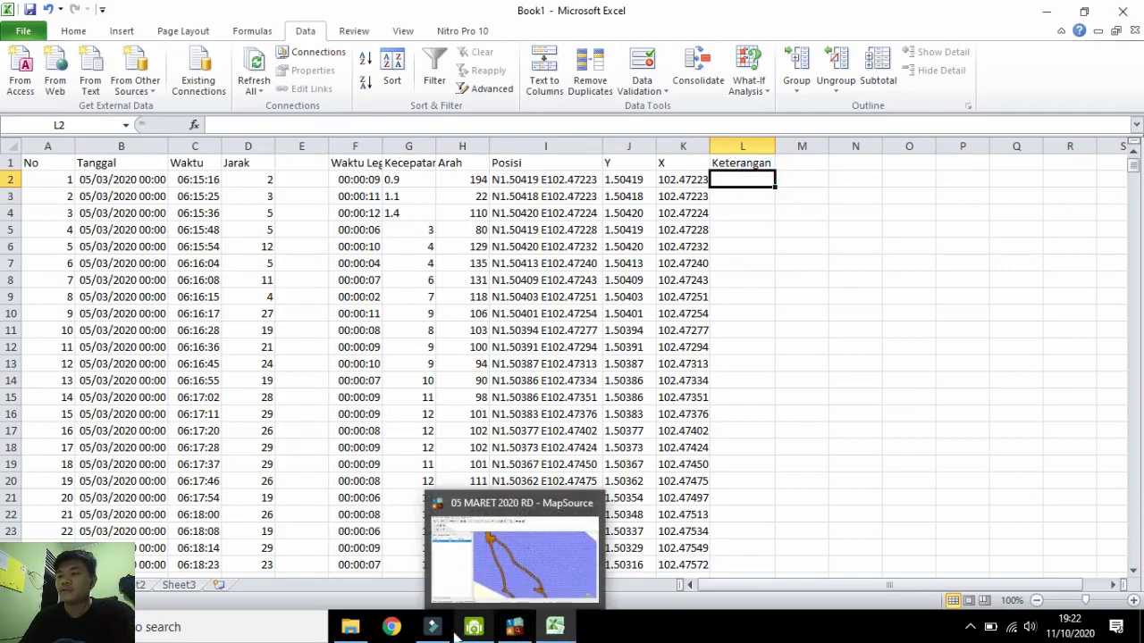
left_click(1047, 11)
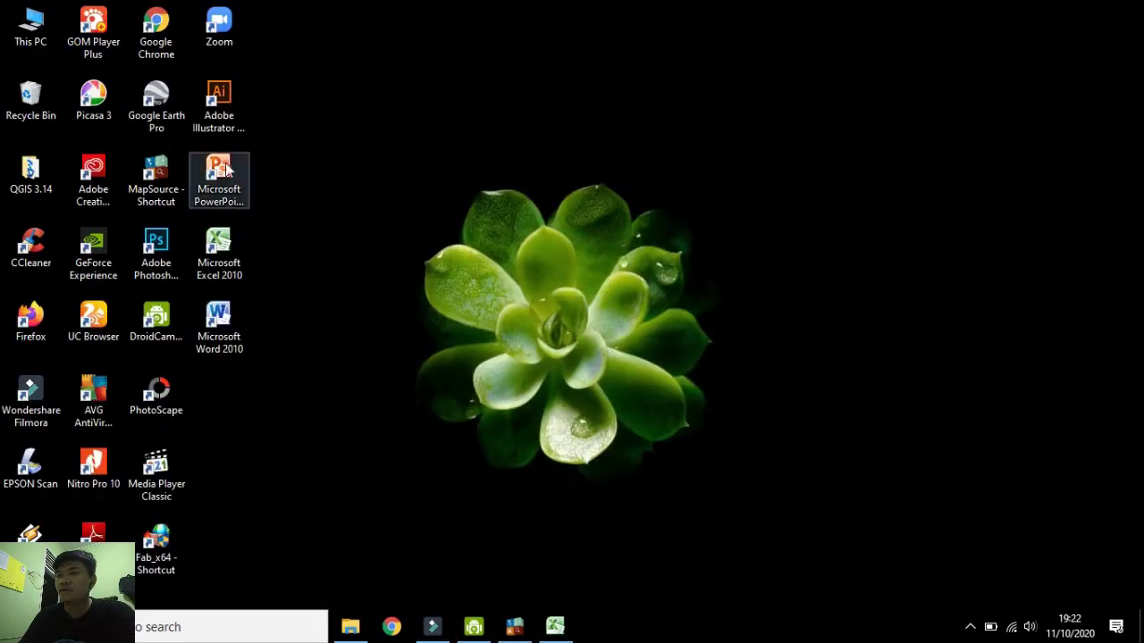
double_click(31, 171)
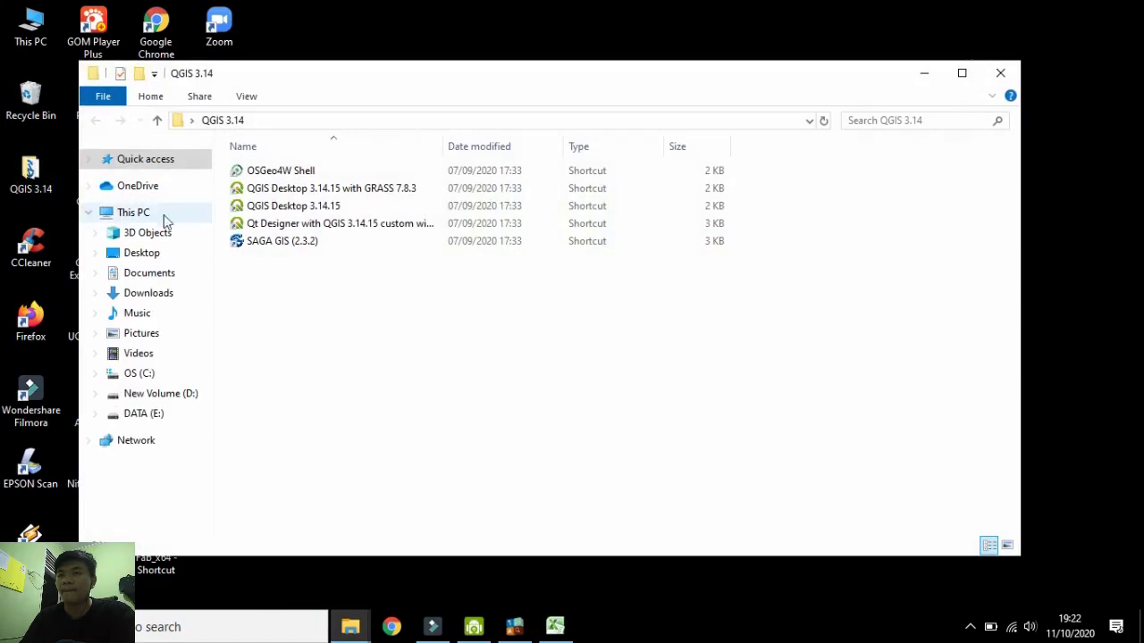
double_click(281, 206)
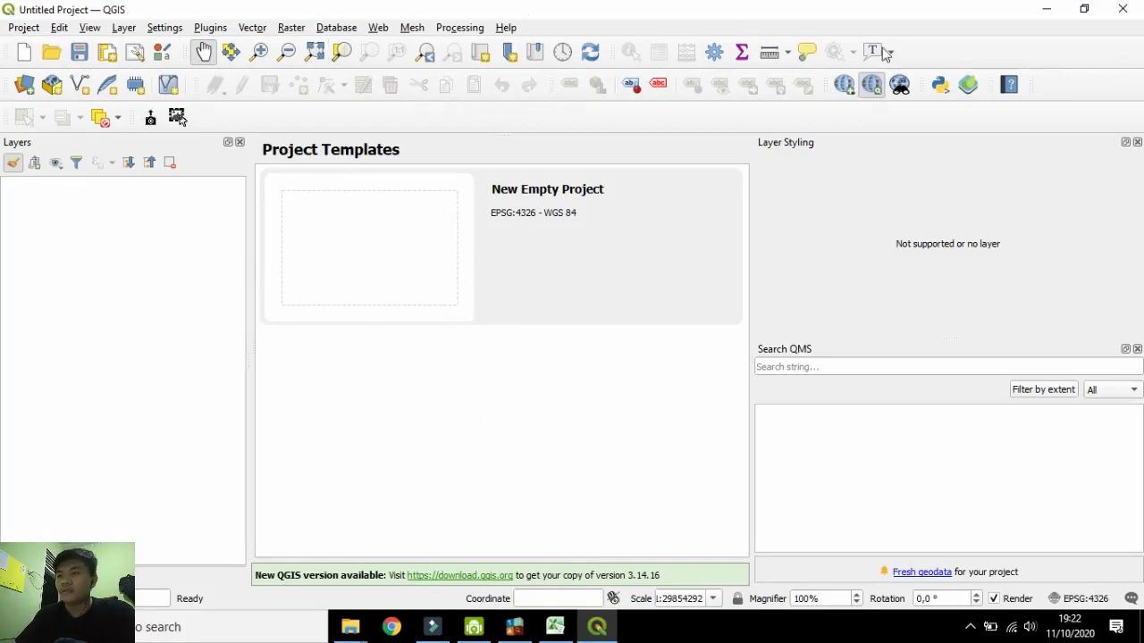
double_click(392, 229)
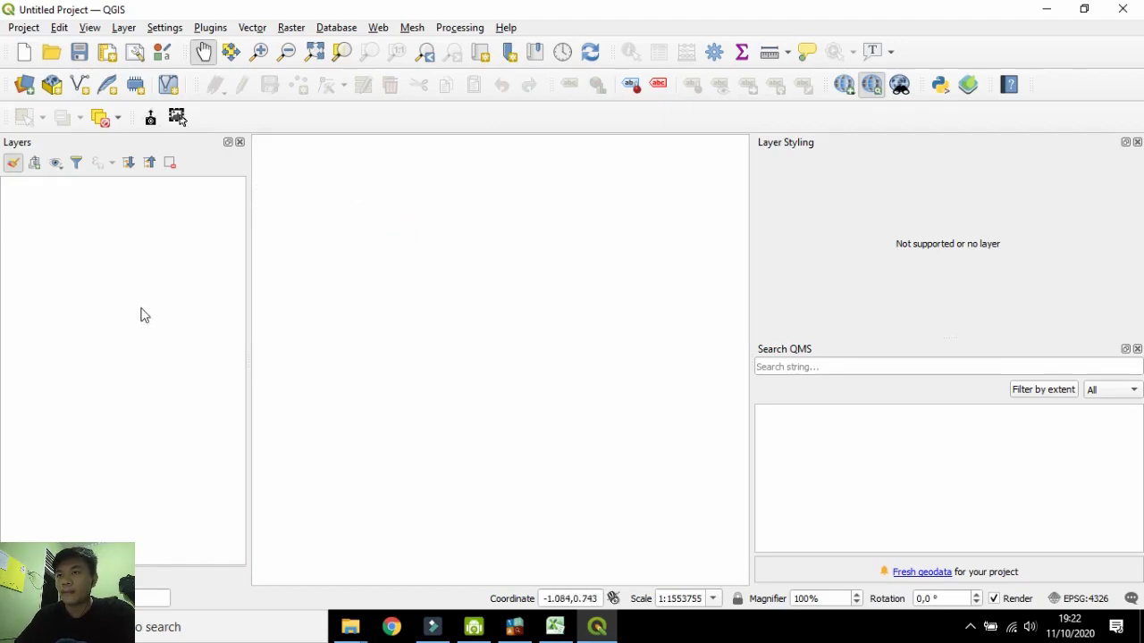
Separate the Browser panel from the Layers panel, dock it above Layers and enlarge it to show more folders.
left_click(60, 573)
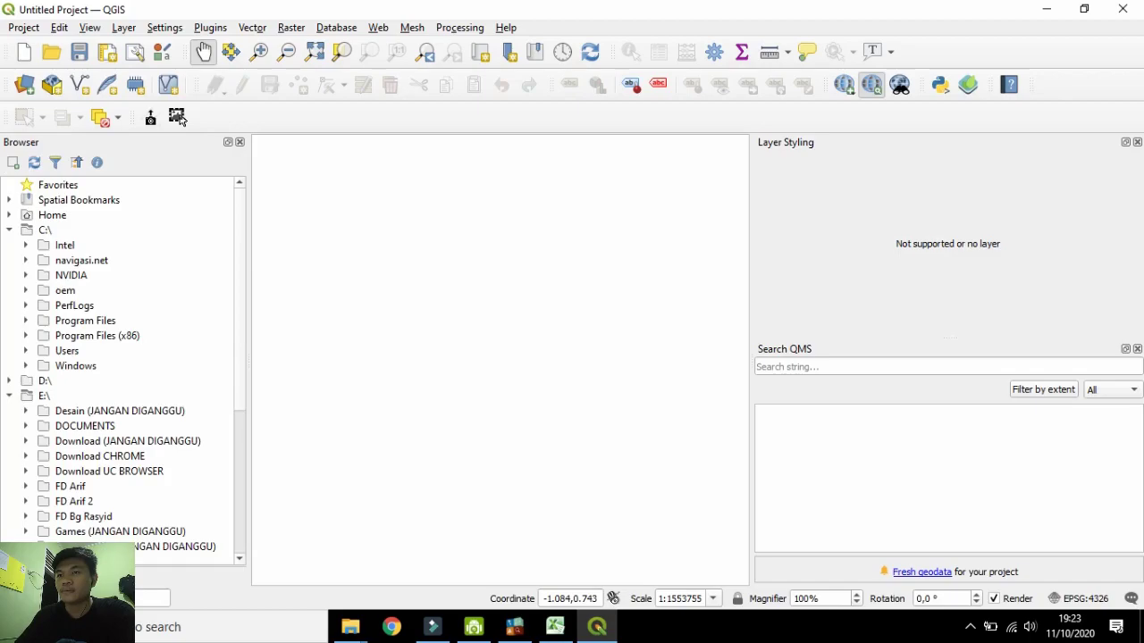
left_click(21, 573)
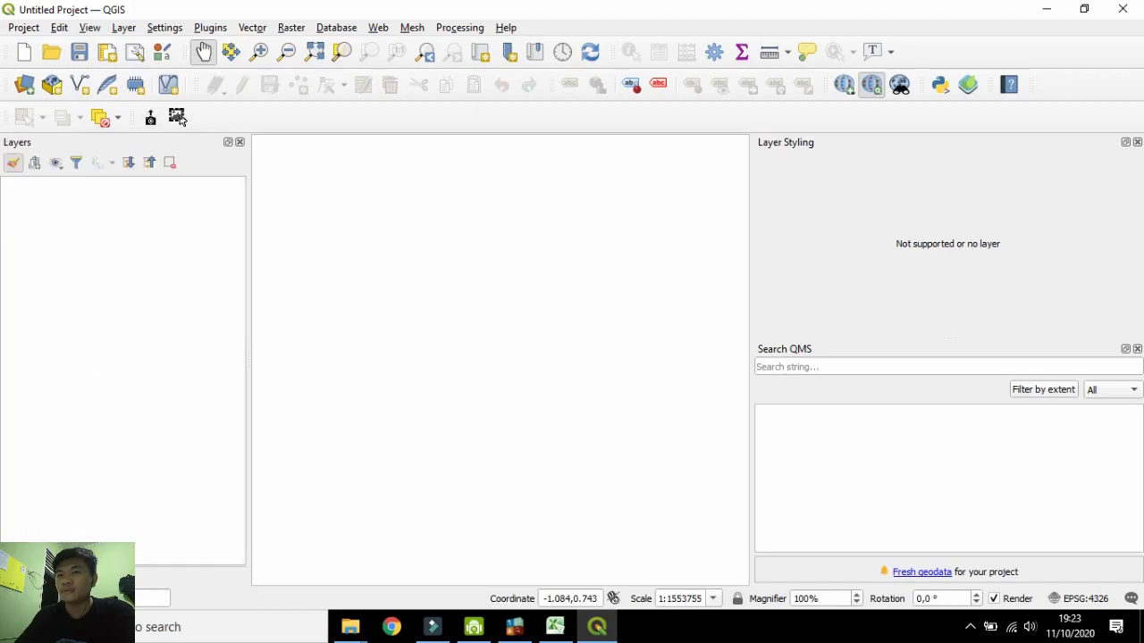
left_click(60, 573)
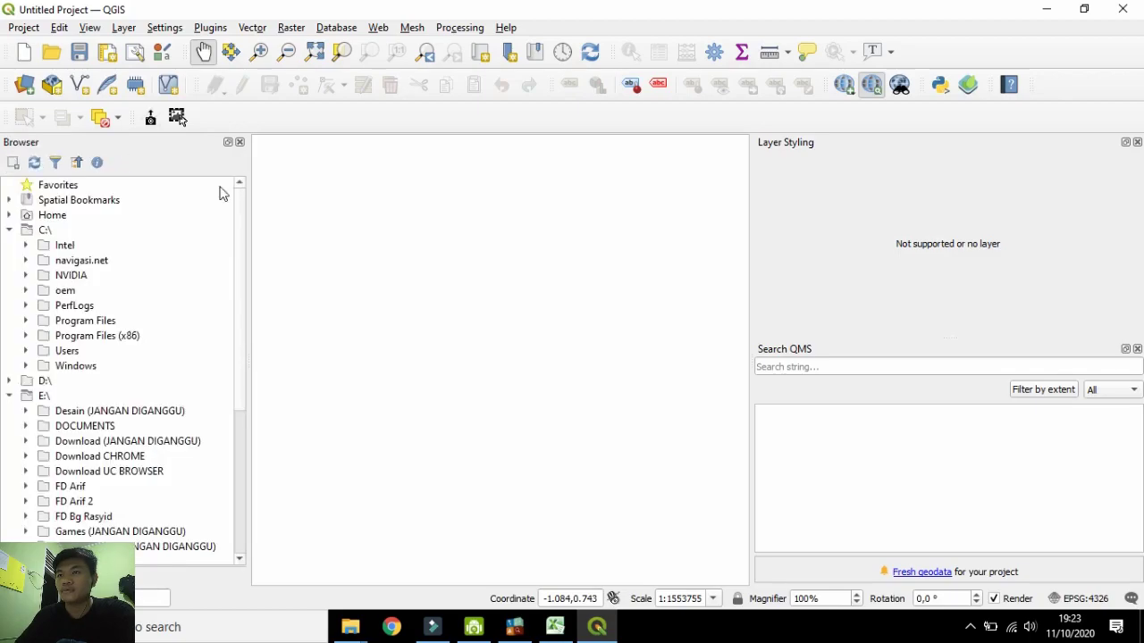
left_click(228, 143)
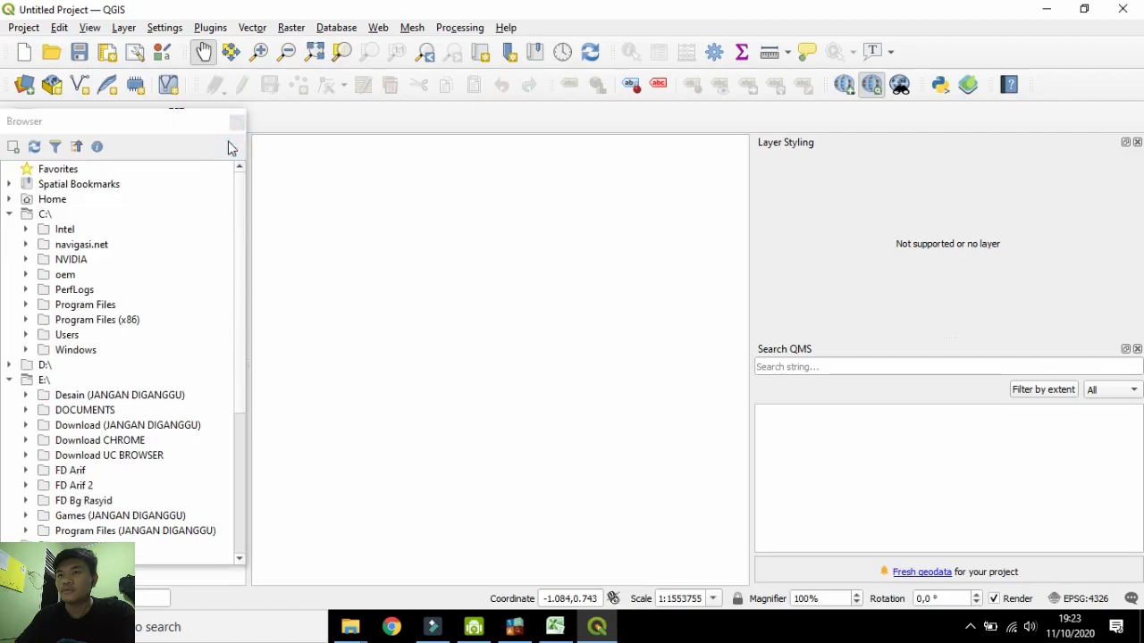
left_click_drag(215, 121, 214, 150)
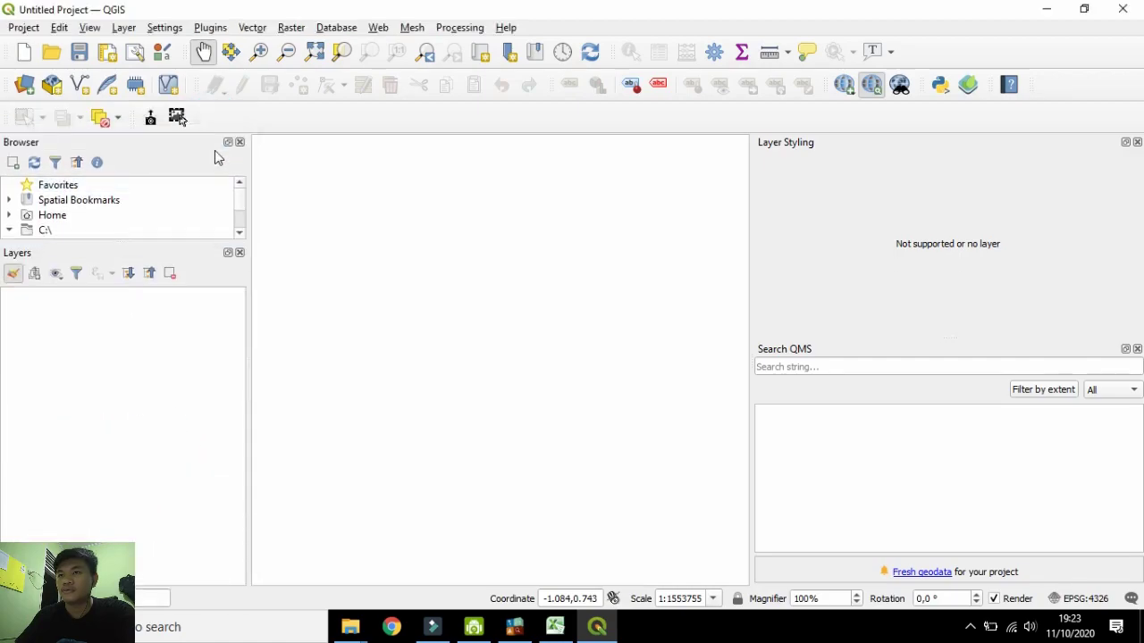
left_click(75, 327)
left_click_drag(182, 240, 190, 384)
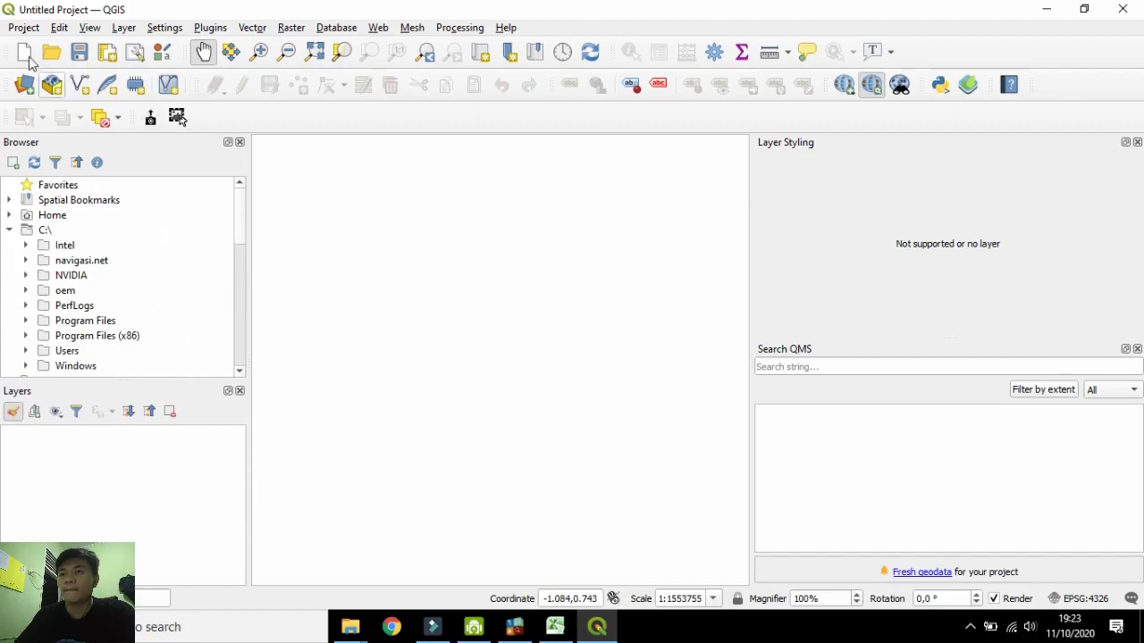
Add both the track_points and tracks layers from the vector dataset 05 MARET 2020 RD.gdb to the project.
left_click(24, 28)
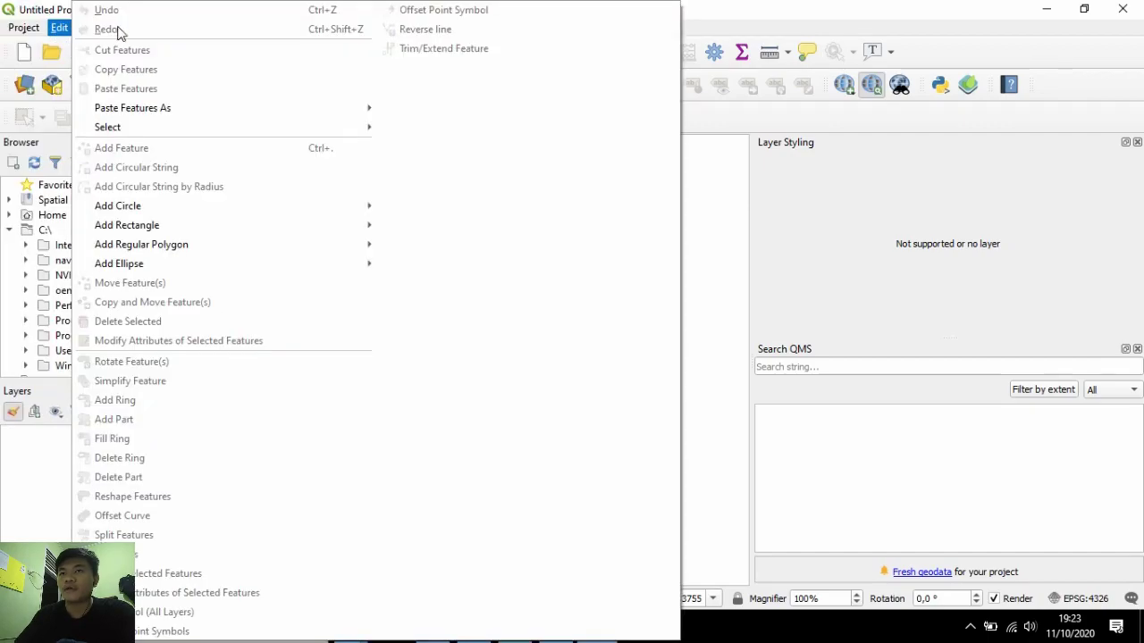
left_click(706, 200)
left_click(125, 28)
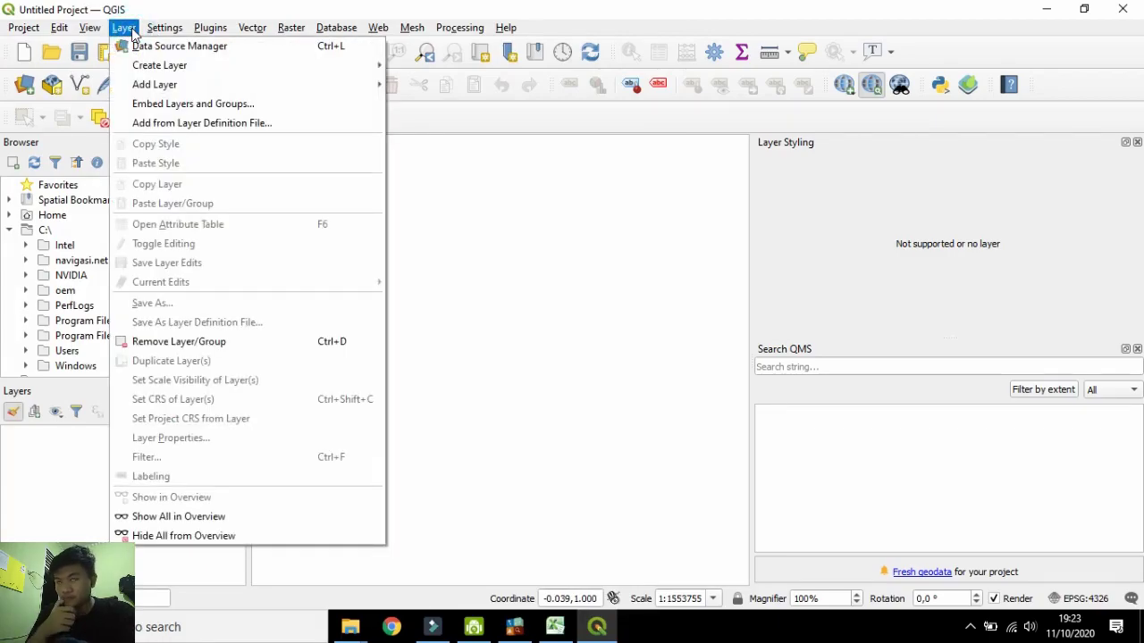
mouse_move(159, 84)
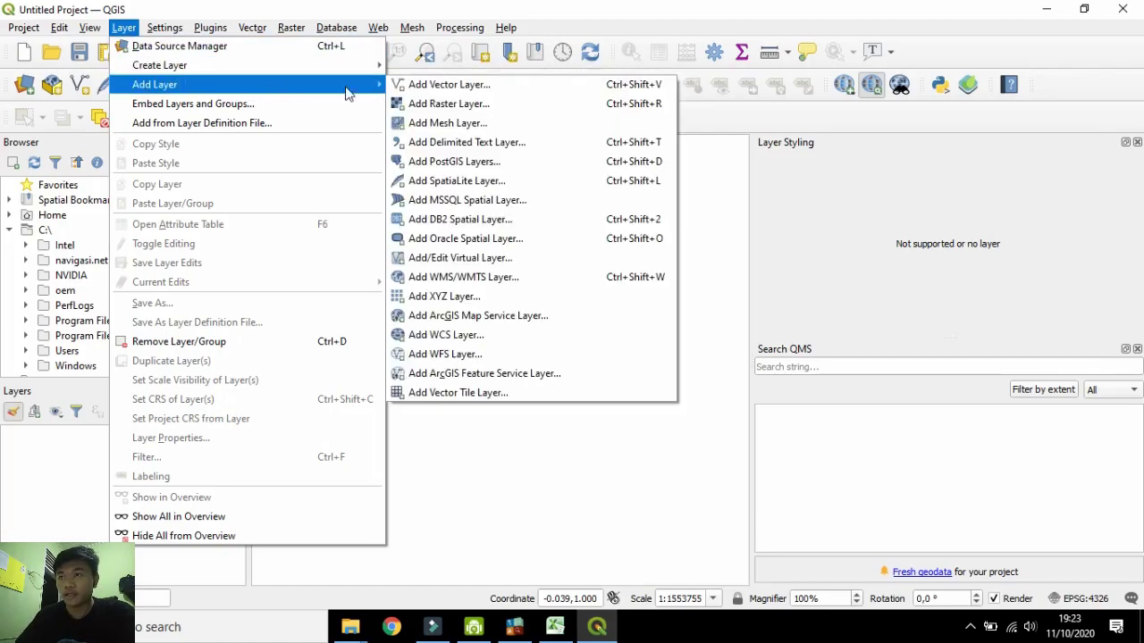
left_click(422, 85)
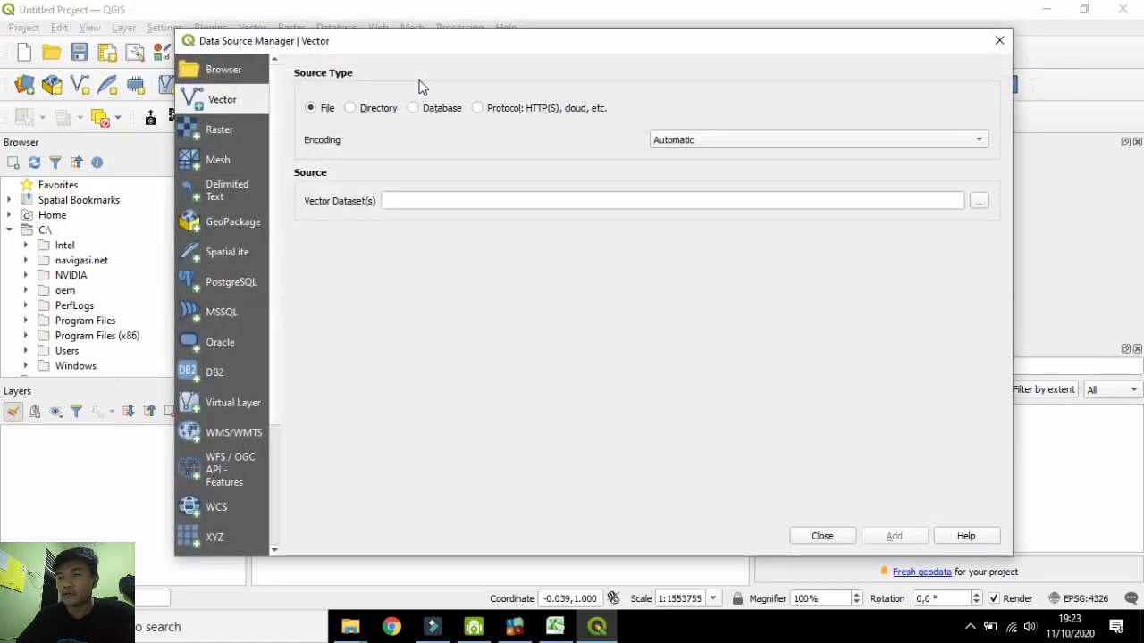
left_click(982, 203)
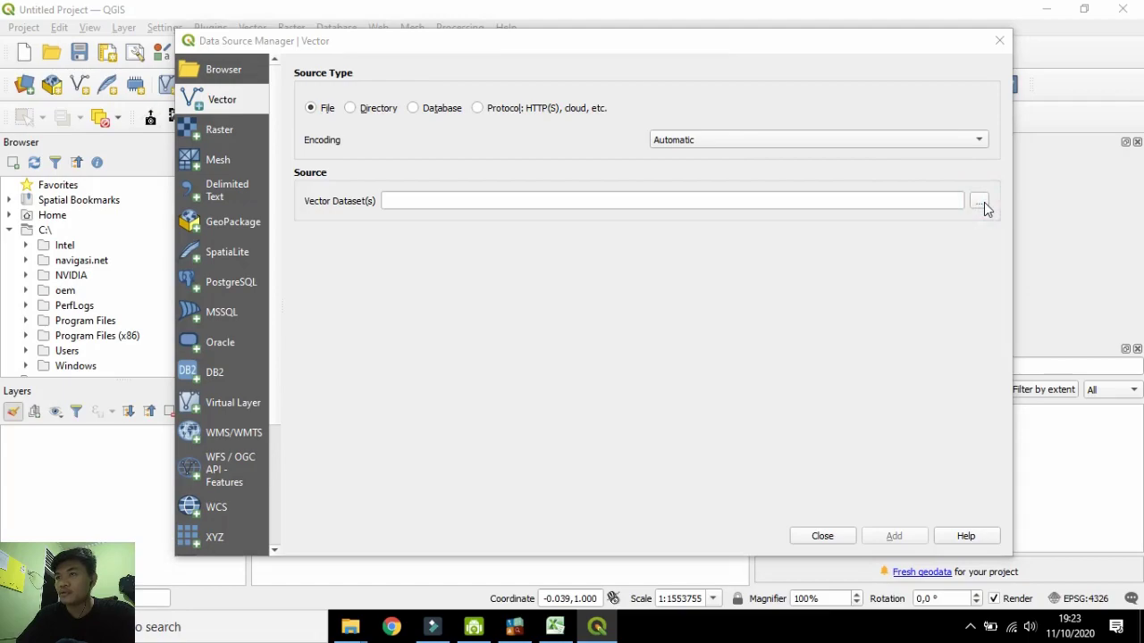
left_click(393, 170)
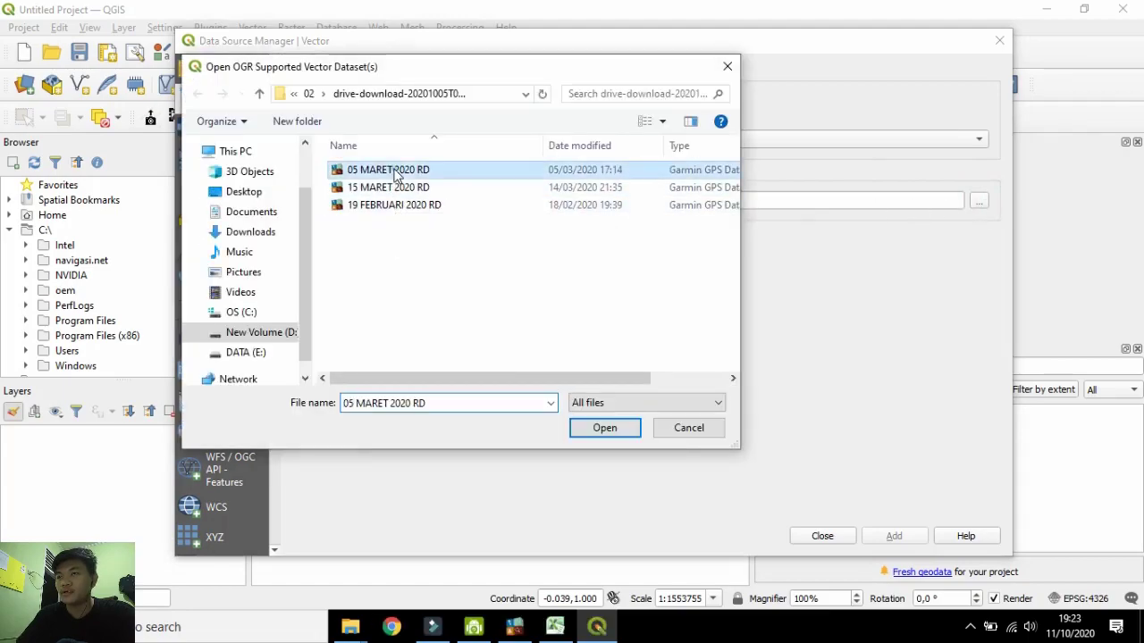
left_click(604, 428)
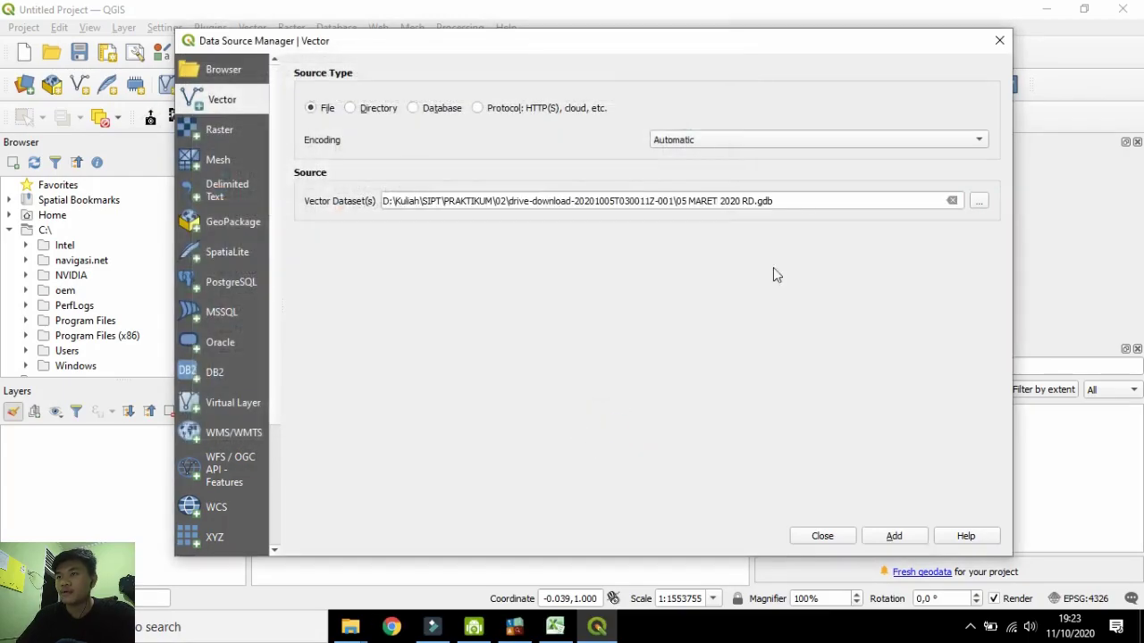
left_click(893, 537)
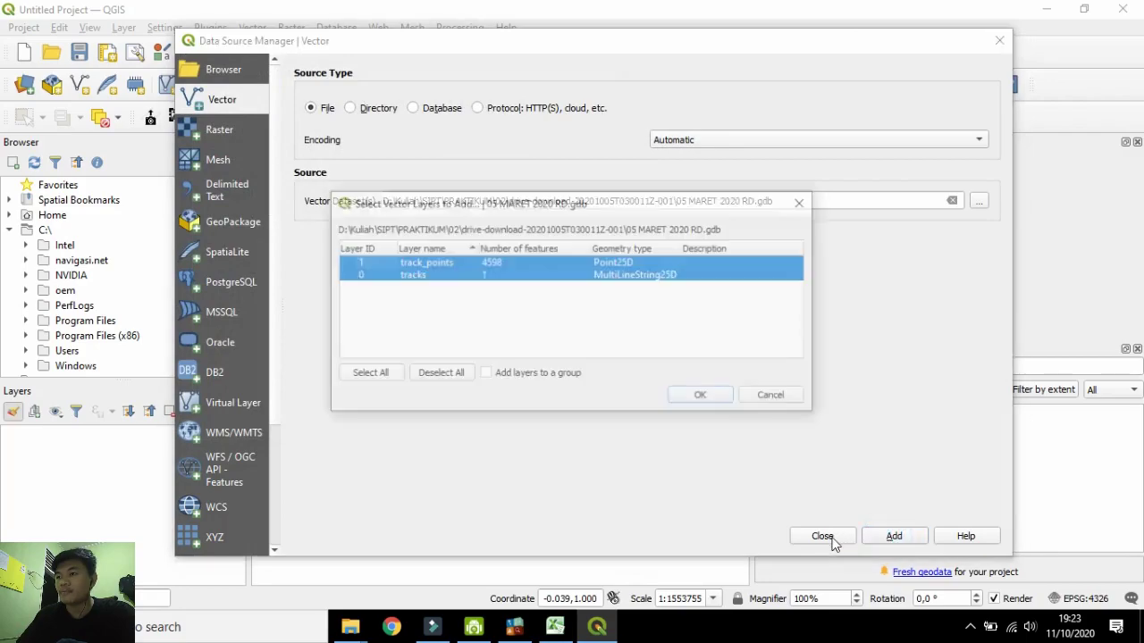
left_click(704, 397)
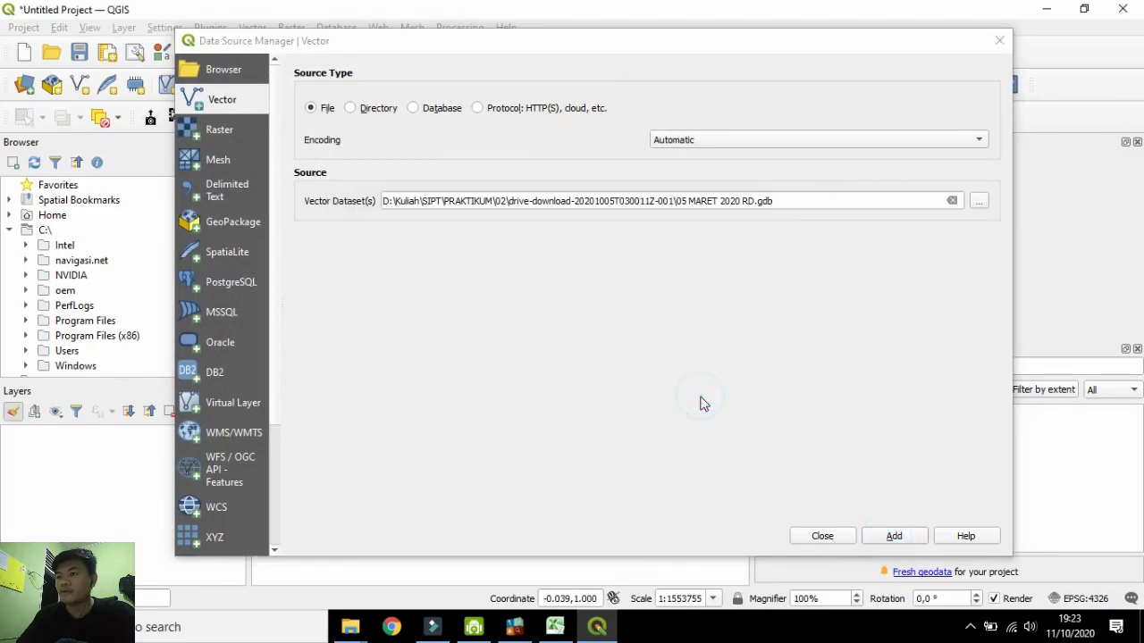
left_click(822, 537)
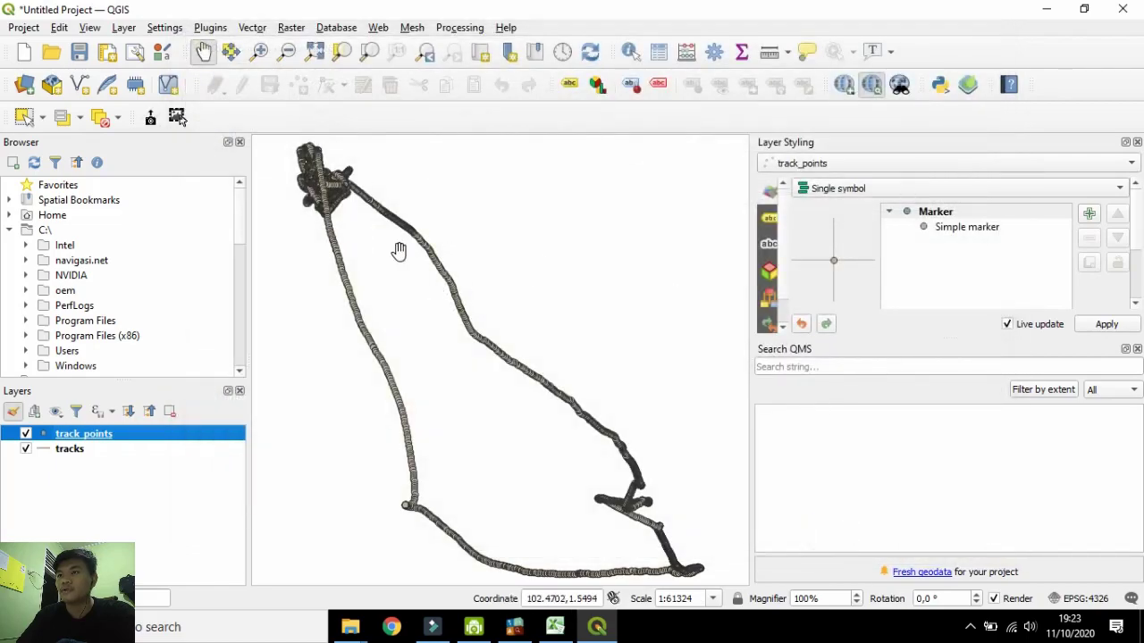
Add the Google Satellite basemap from QuickMapServices beneath the track layers.
left_click(851, 85)
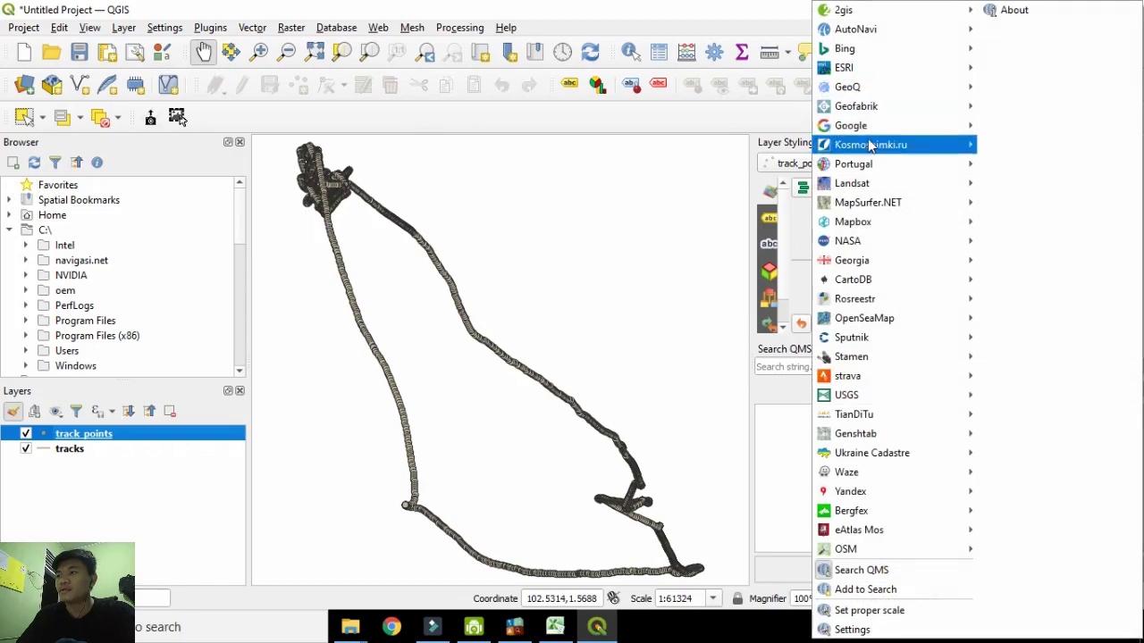
mouse_move(867, 125)
left_click(1019, 183)
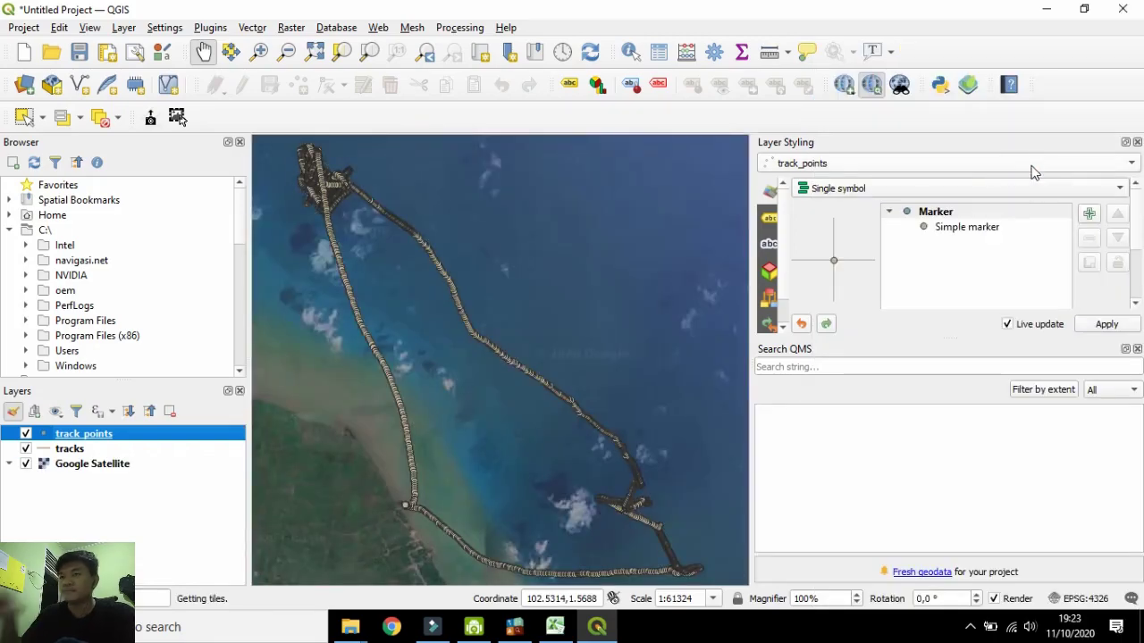
Examine the track's shape, point spacing, dense clusters and coastal starting point against the satellite imagery.
scroll(553, 284, "up", 4)
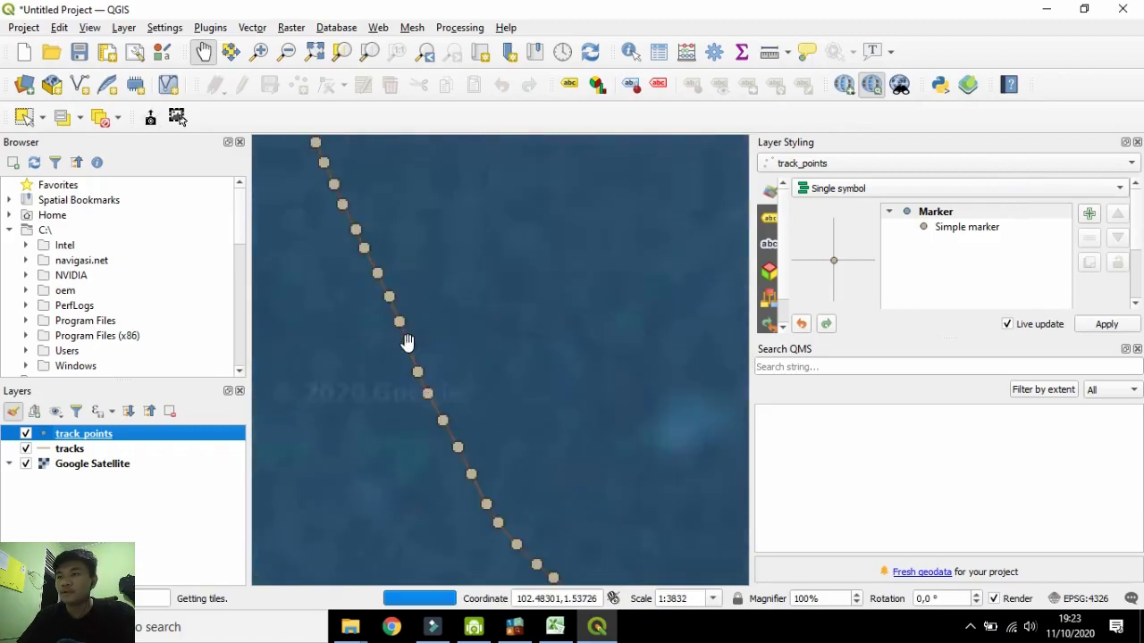
scroll(408, 340, "down", 2)
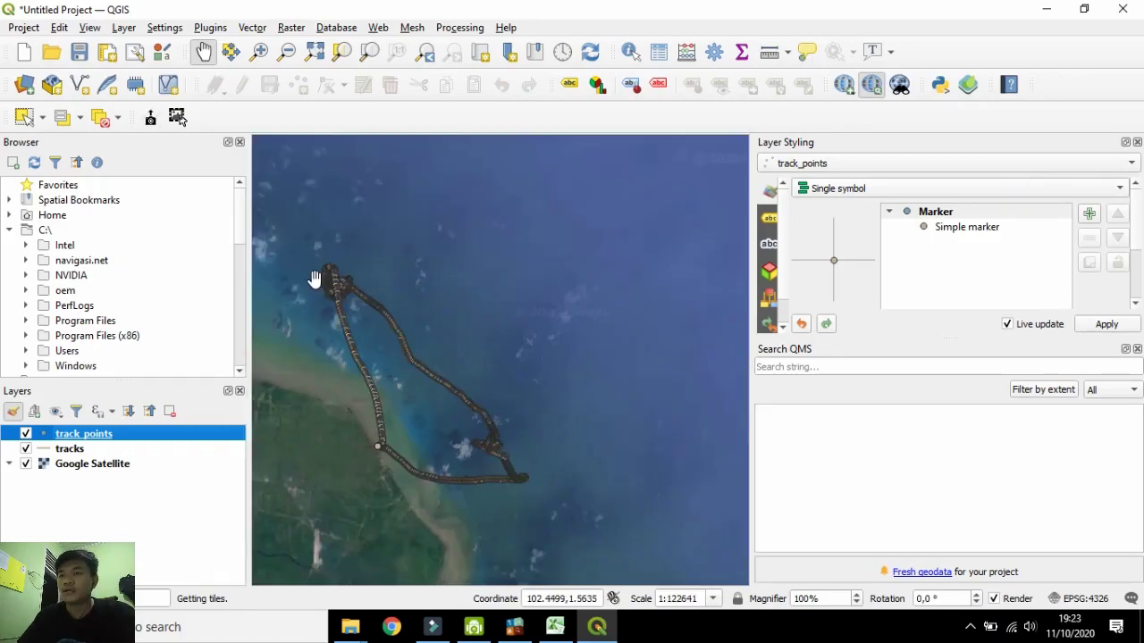
scroll(343, 286, "up", 3)
scroll(454, 309, "up", 2)
scroll(454, 311, "down", 4)
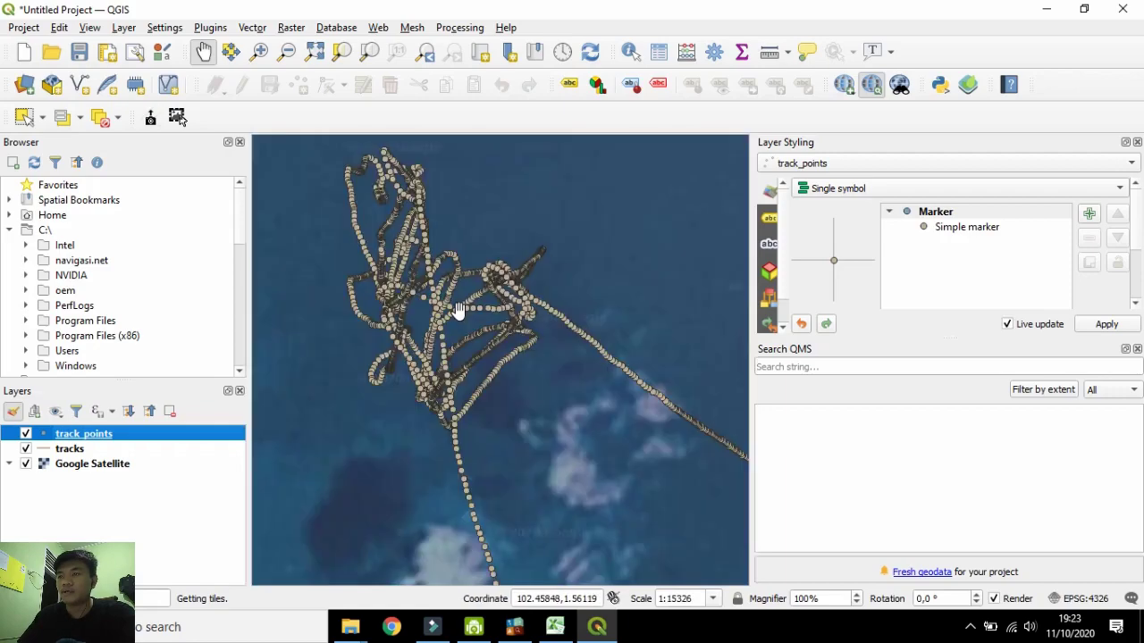
scroll(456, 315, "down", 1)
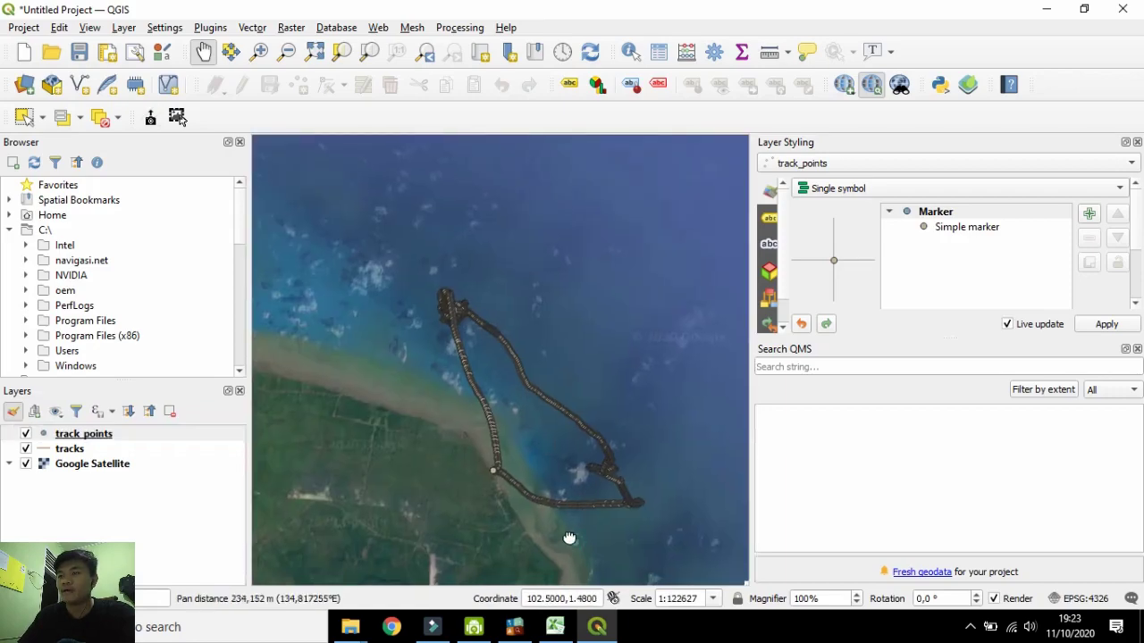
left_click_drag(569, 539, 544, 486)
scroll(472, 401, "up", 1)
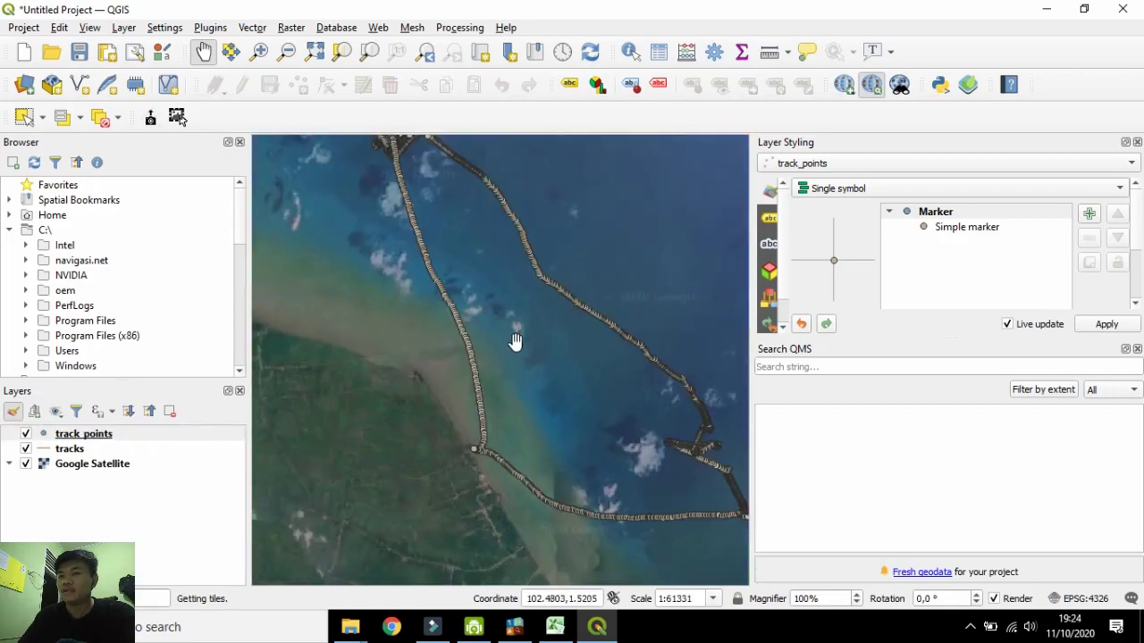
left_click_drag(511, 331, 480, 400)
scroll(378, 187, "up", 2)
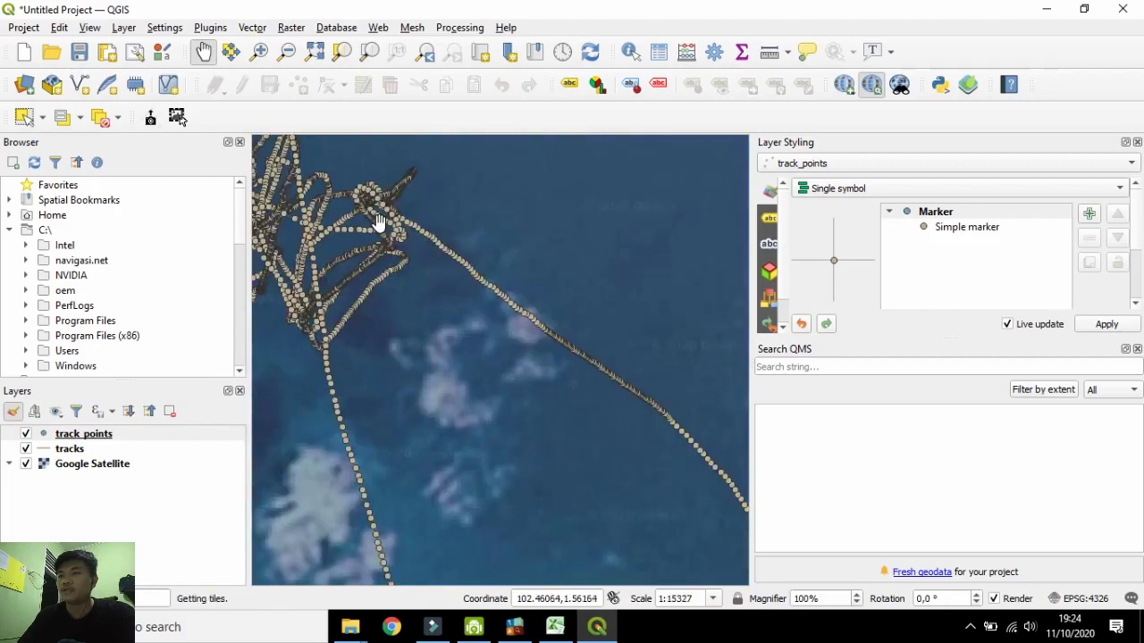
scroll(379, 235, "down", 1)
scroll(379, 235, "down", 1)
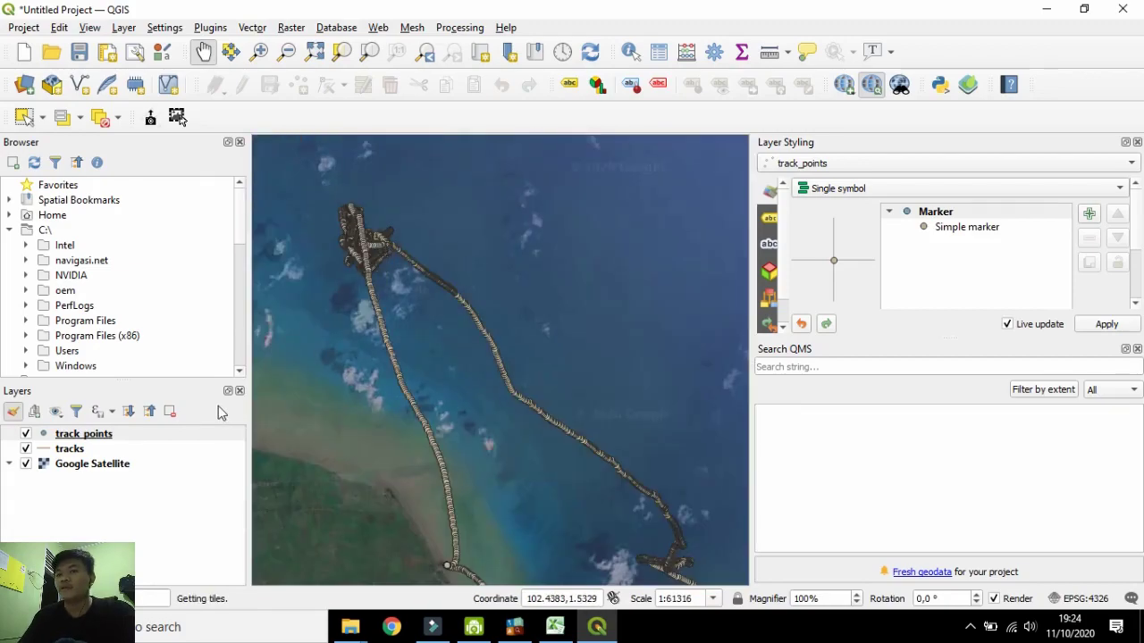
scroll(428, 329, "up", 1)
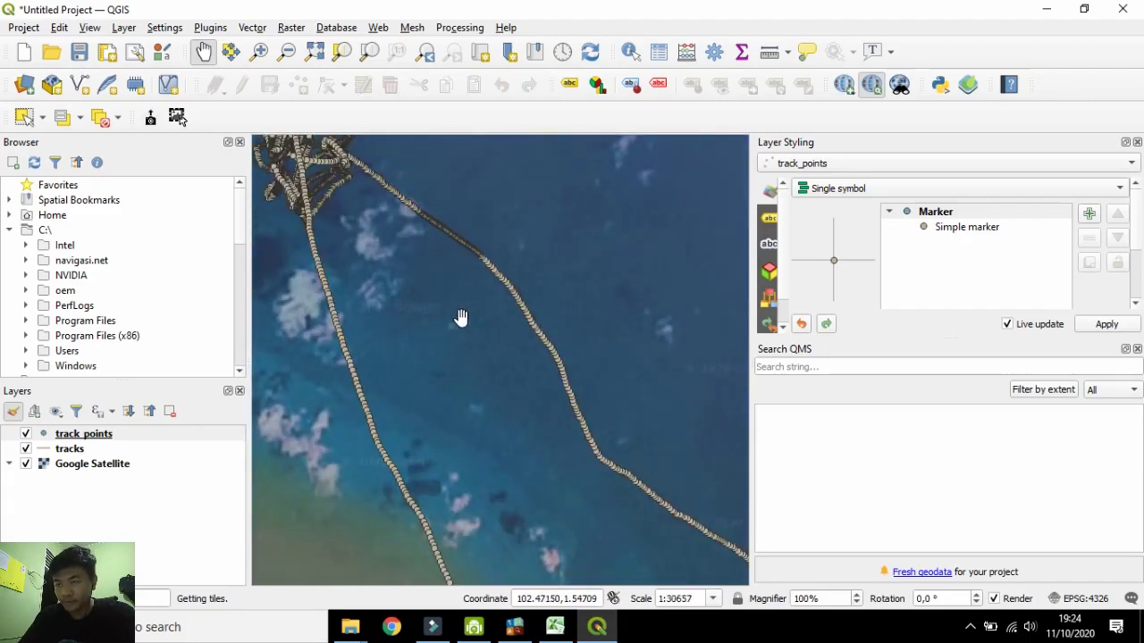
scroll(516, 379, "down", 2)
left_click_drag(527, 413, 497, 343)
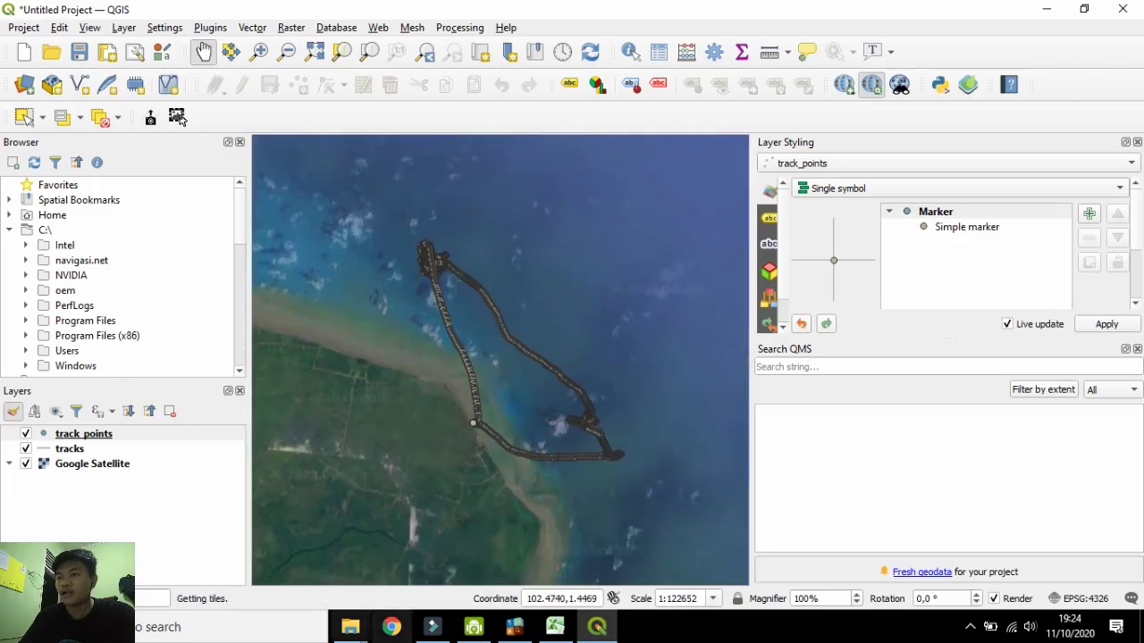
Switch to File Explorer and open the Screenshots folder in Pictures to find the newest screenshots.
left_click(350, 625)
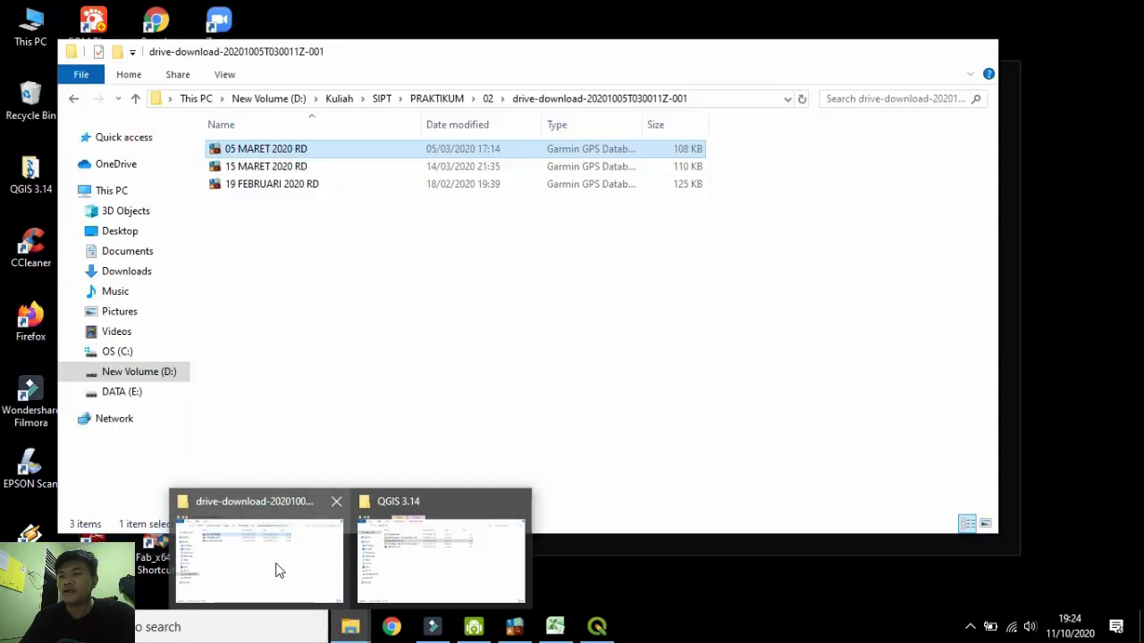
left_click(276, 567)
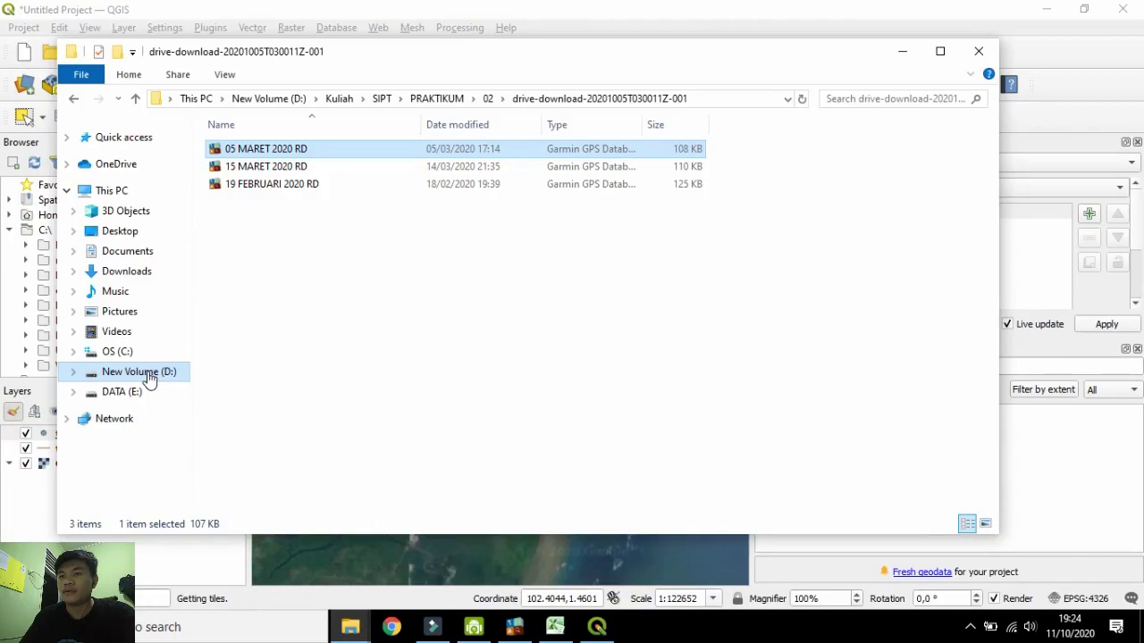
left_click(121, 312)
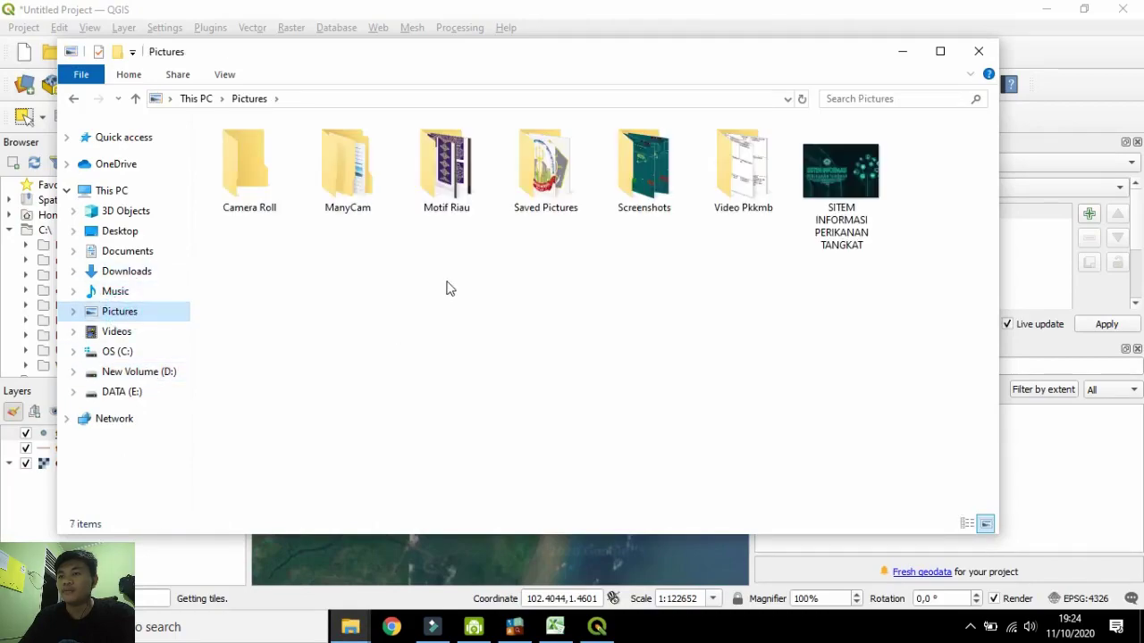
double_click(625, 192)
scroll(475, 420, "down", 5)
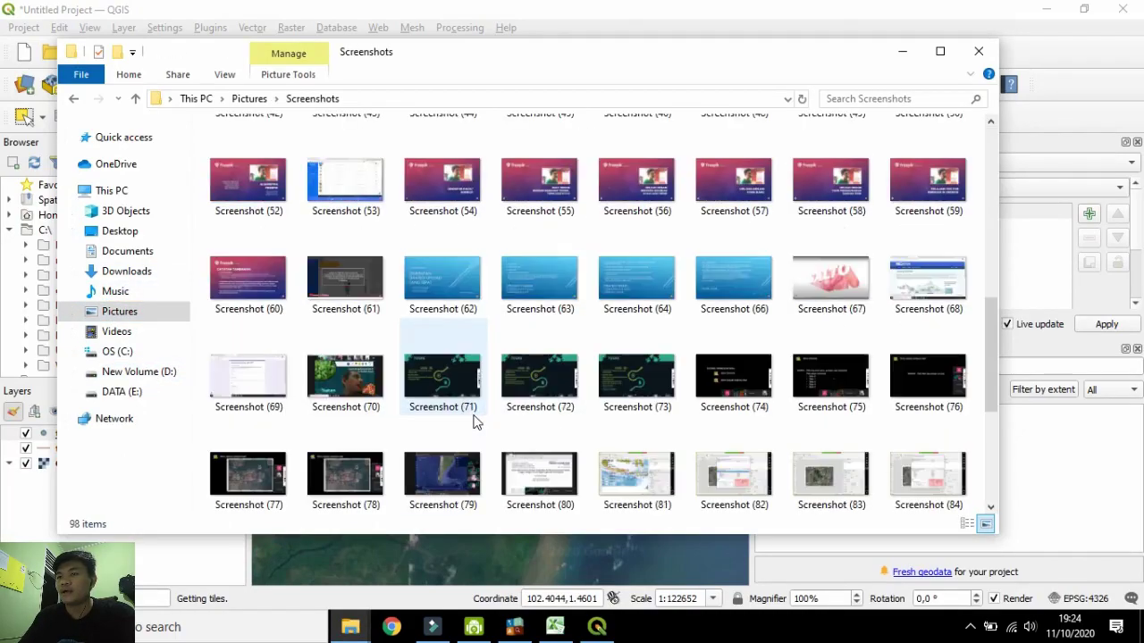
scroll(528, 443, "down", 2)
Delete Screenshot (103) and Screenshot (102) from the Screenshots folder.
left_click(367, 483)
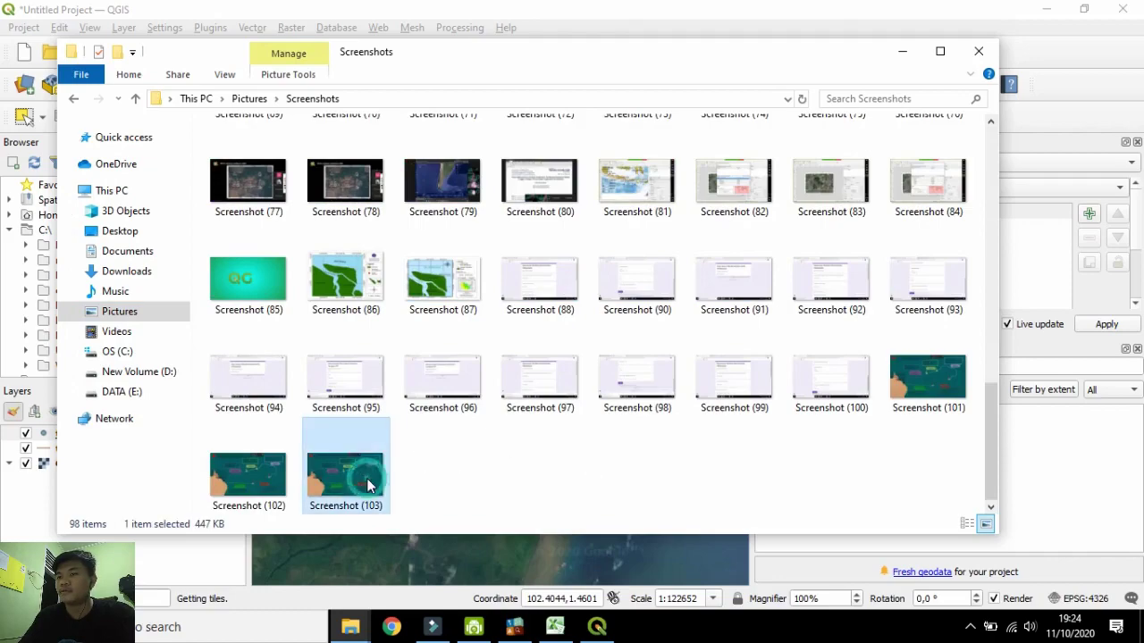
key("Delete")
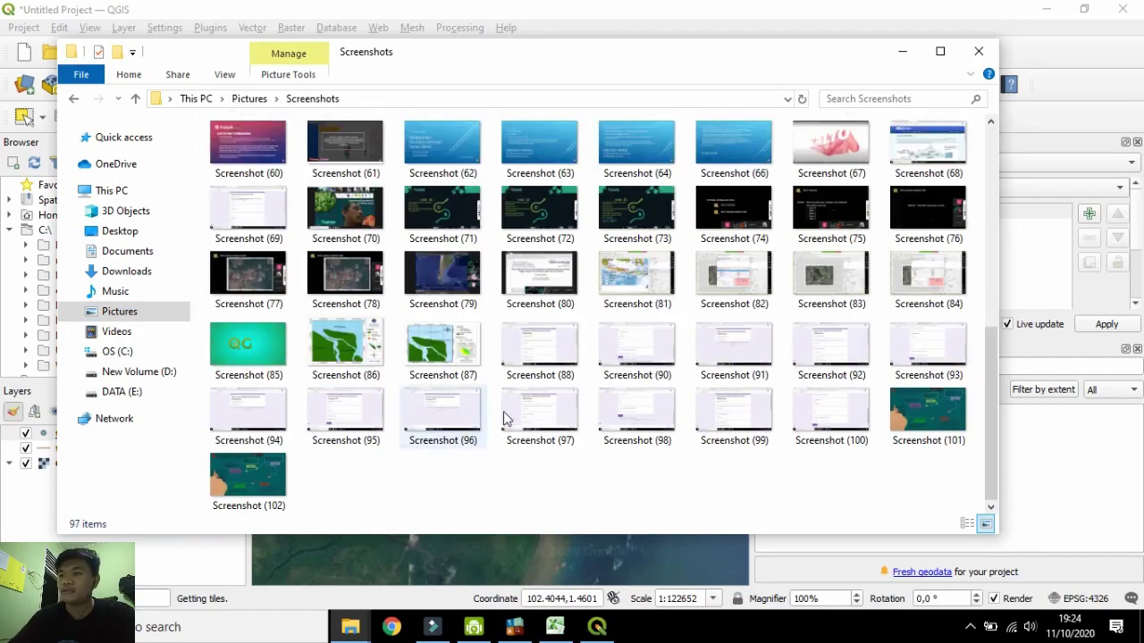
left_click(933, 425)
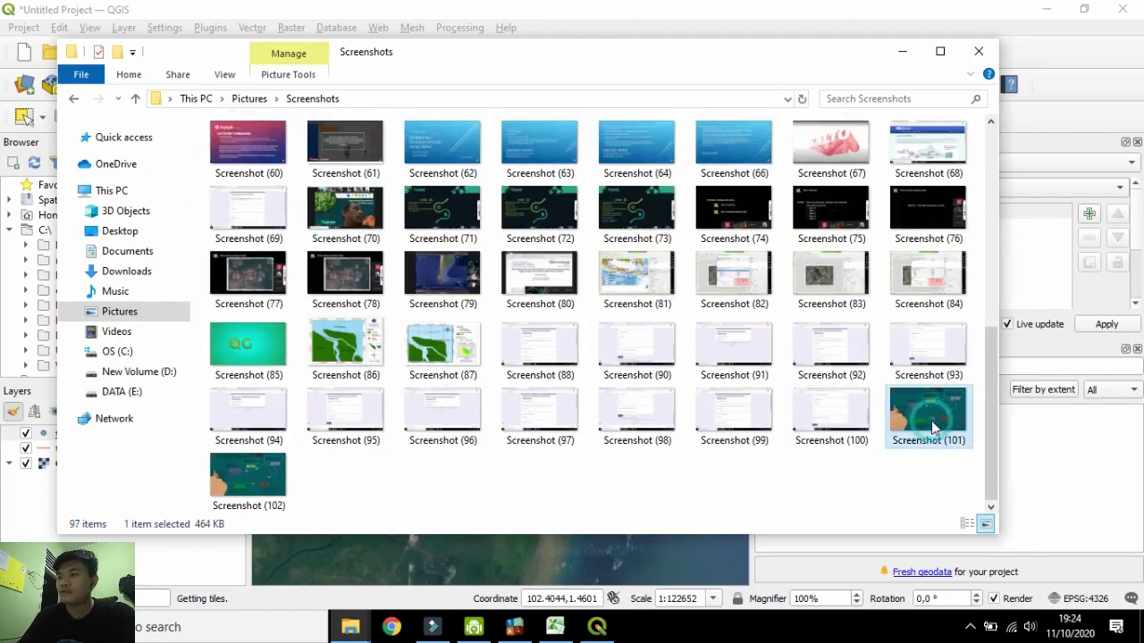
left_click(263, 487)
key("Delete")
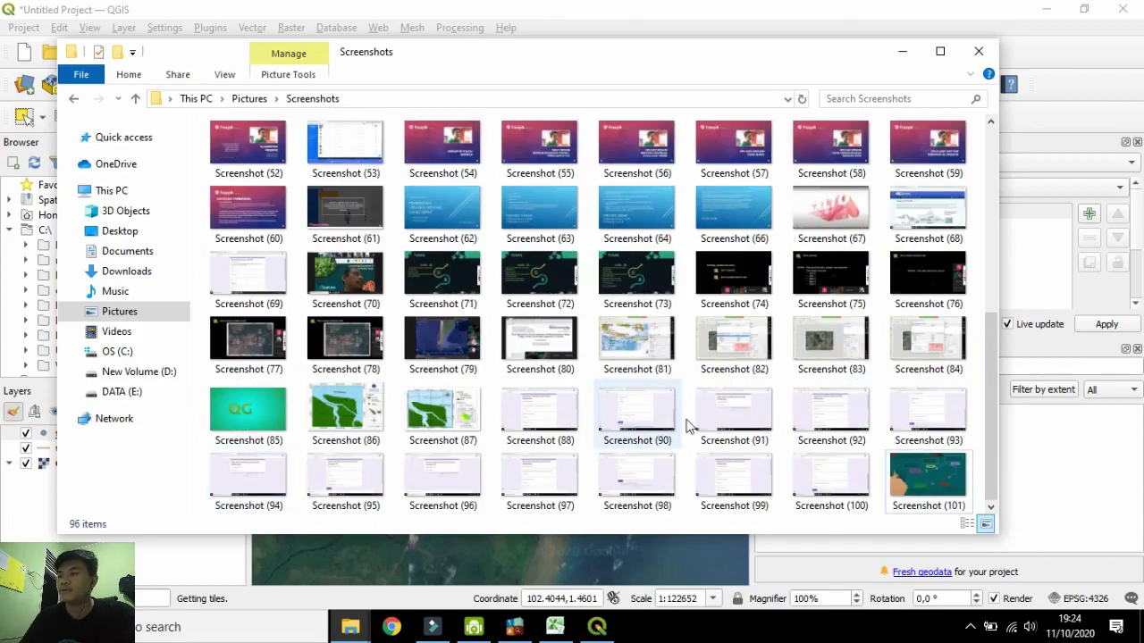
Read the fishing-stage criteria in Screenshot (101), return to QGIS and examine the track's starting point on the coast.
left_click(926, 471)
double_click(927, 471)
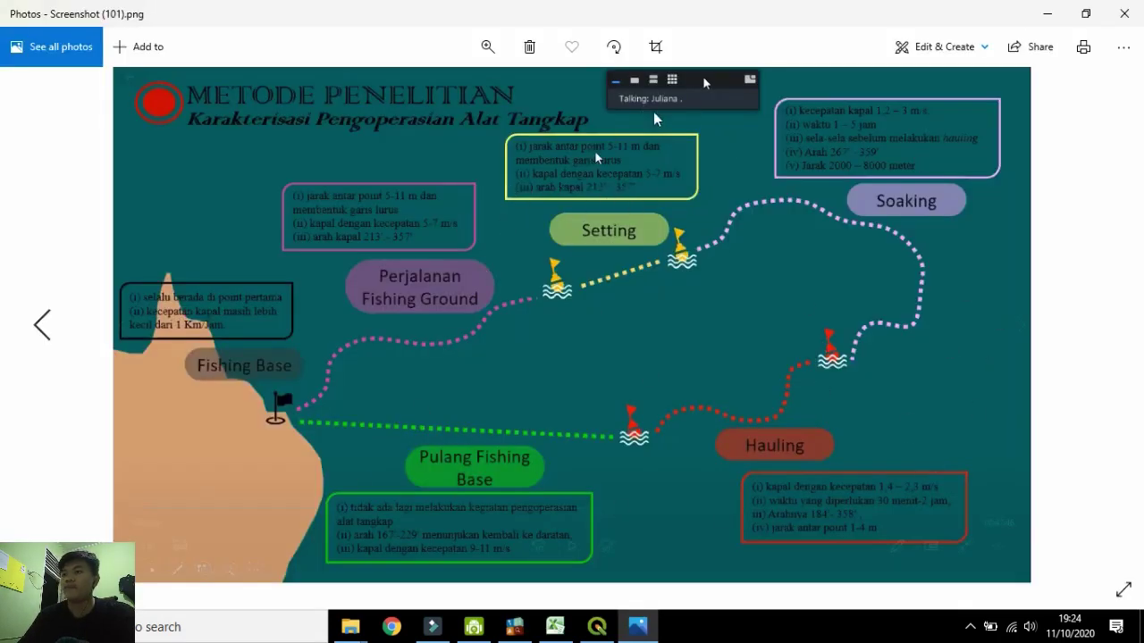
left_click(1039, 13)
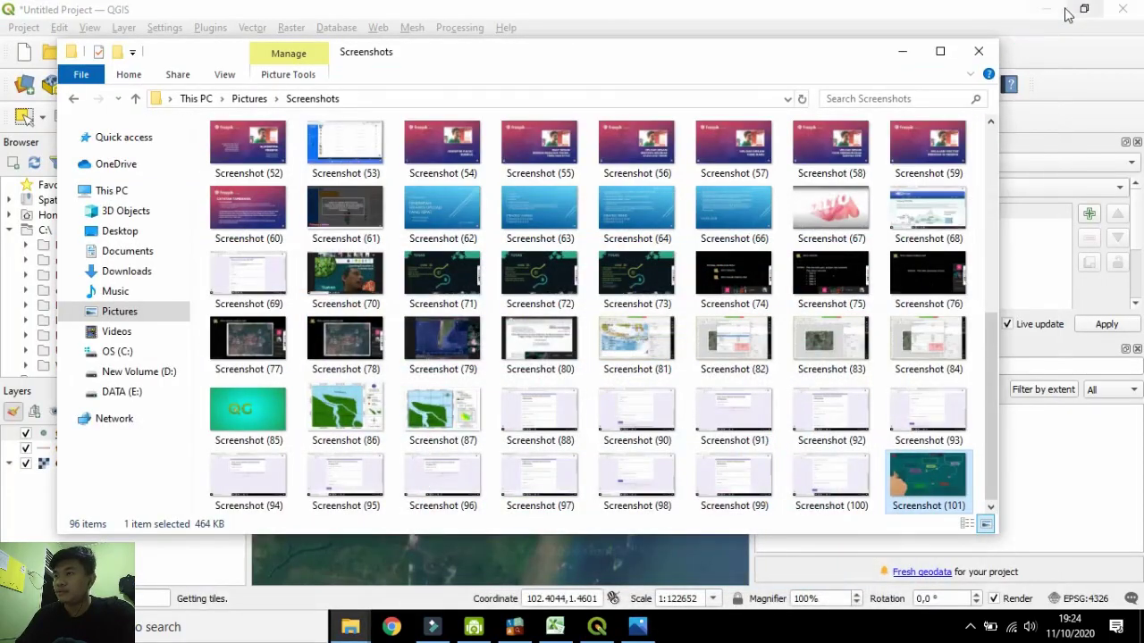
left_click(905, 53)
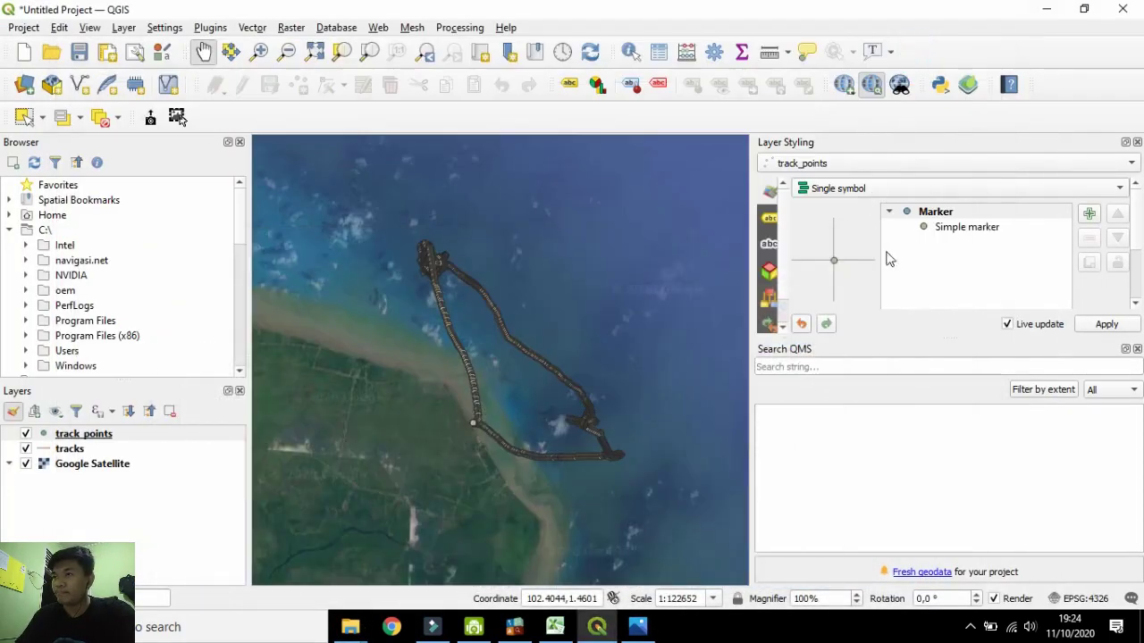
scroll(548, 467, "up", 2)
scroll(401, 438, "down", 2)
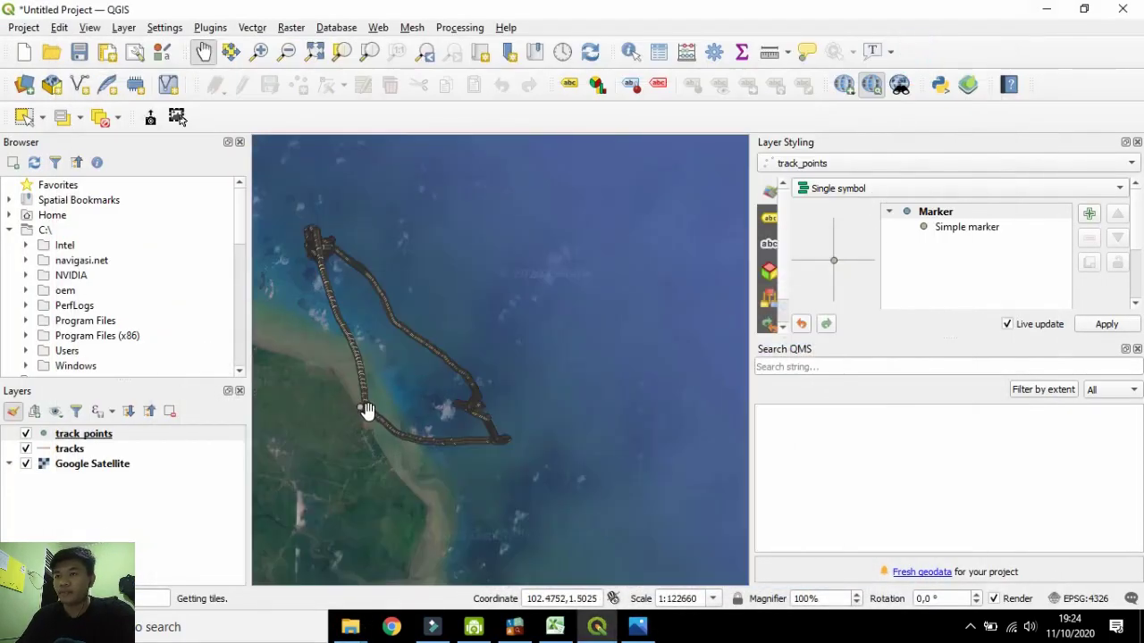
scroll(366, 408, "up", 1)
Switch to Excel and enter FB in L2 and FGG in L3 of the Keterangan column.
left_click(555, 627)
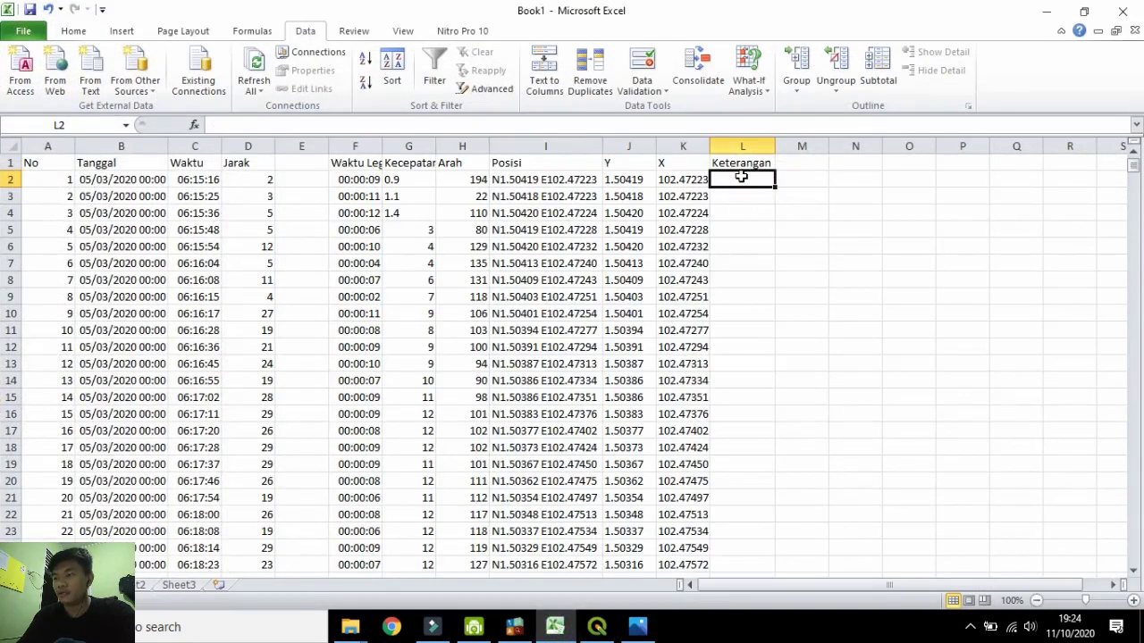
type("F")
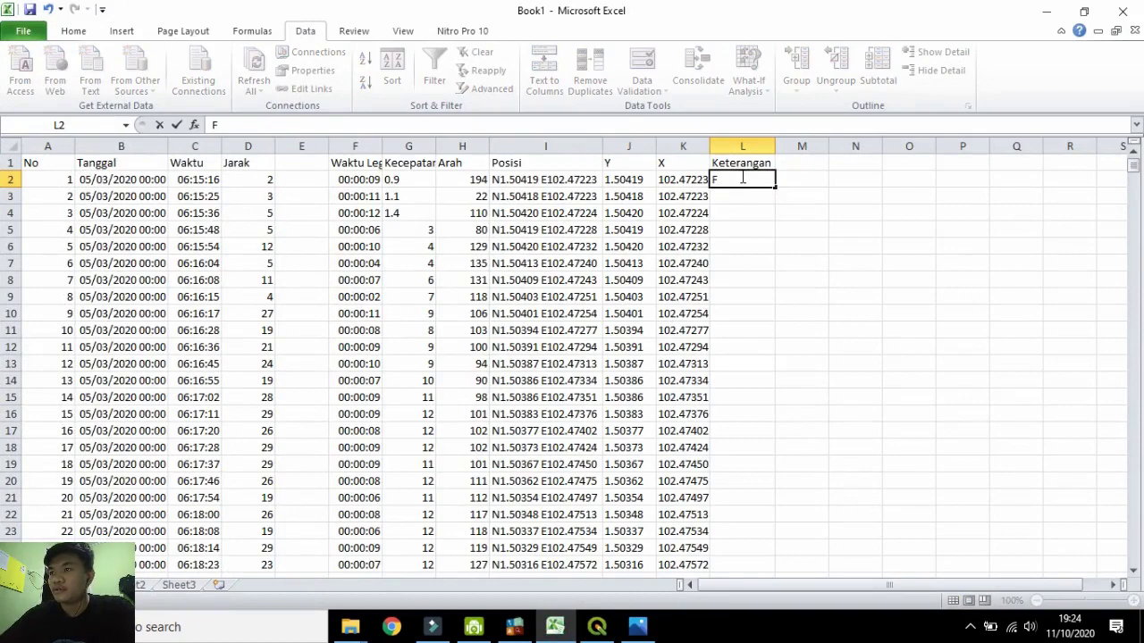
type("B")
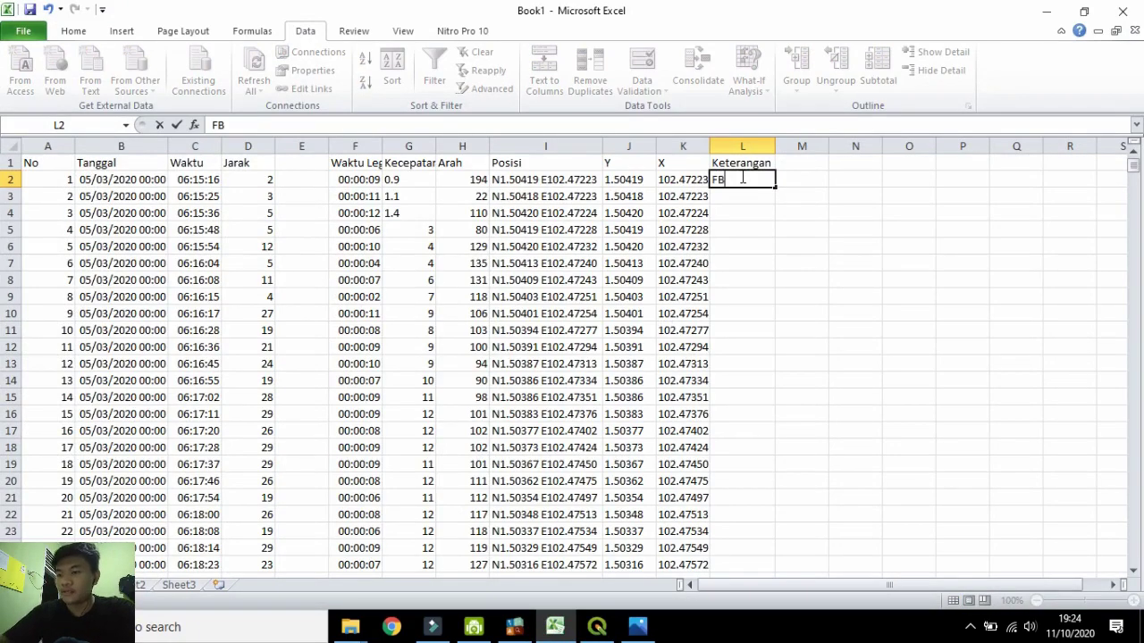
left_click(725, 196)
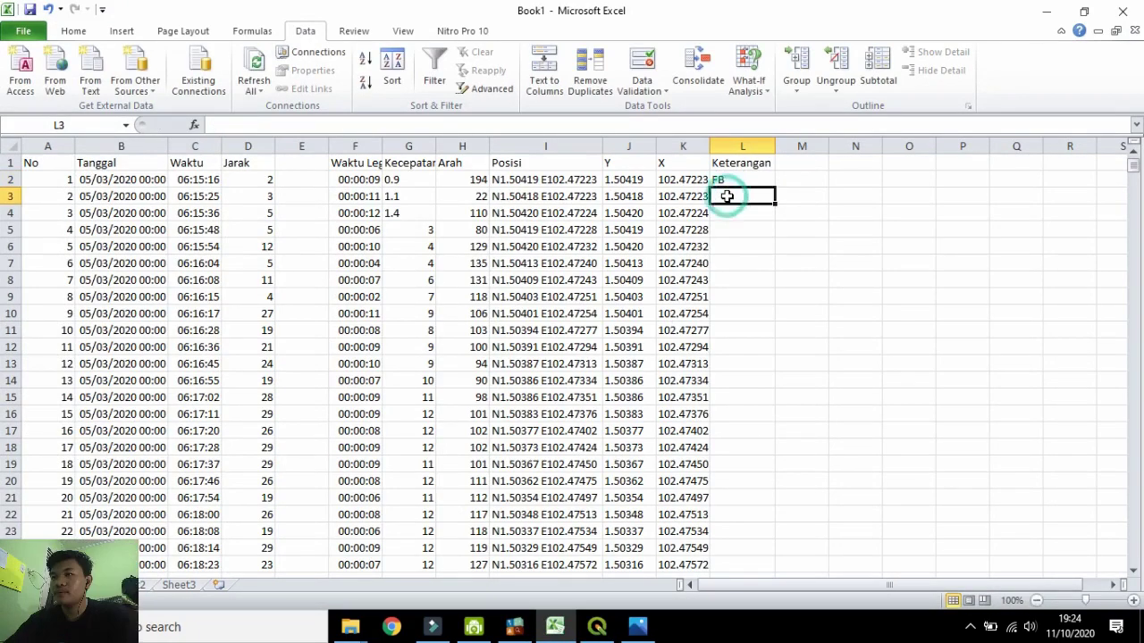
type("FGG")
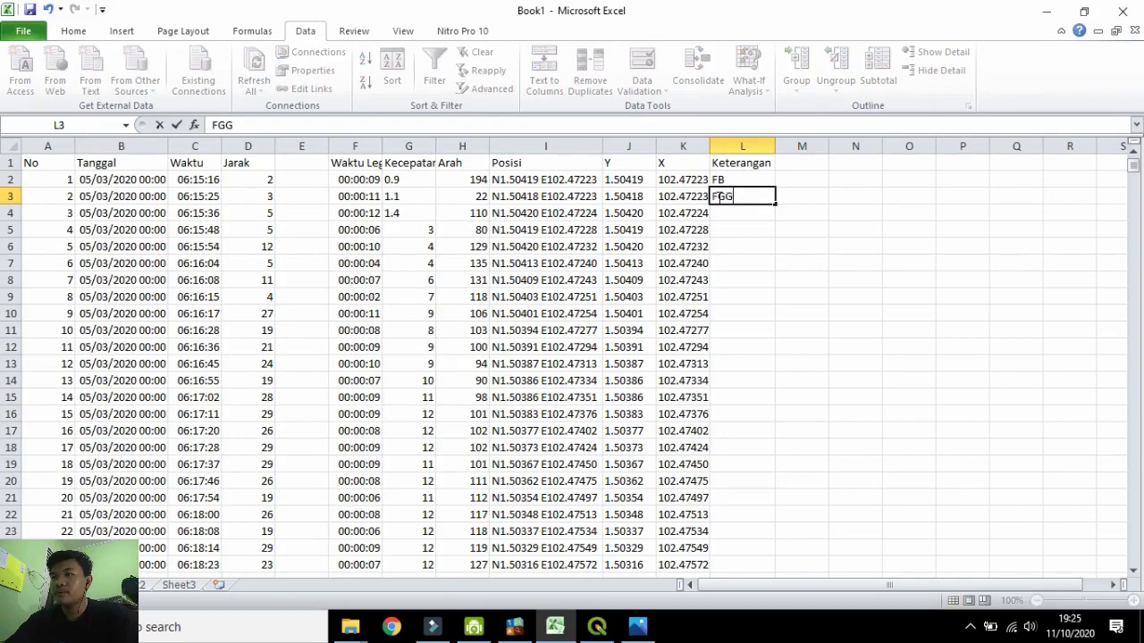
left_click(731, 216)
left_click(746, 191)
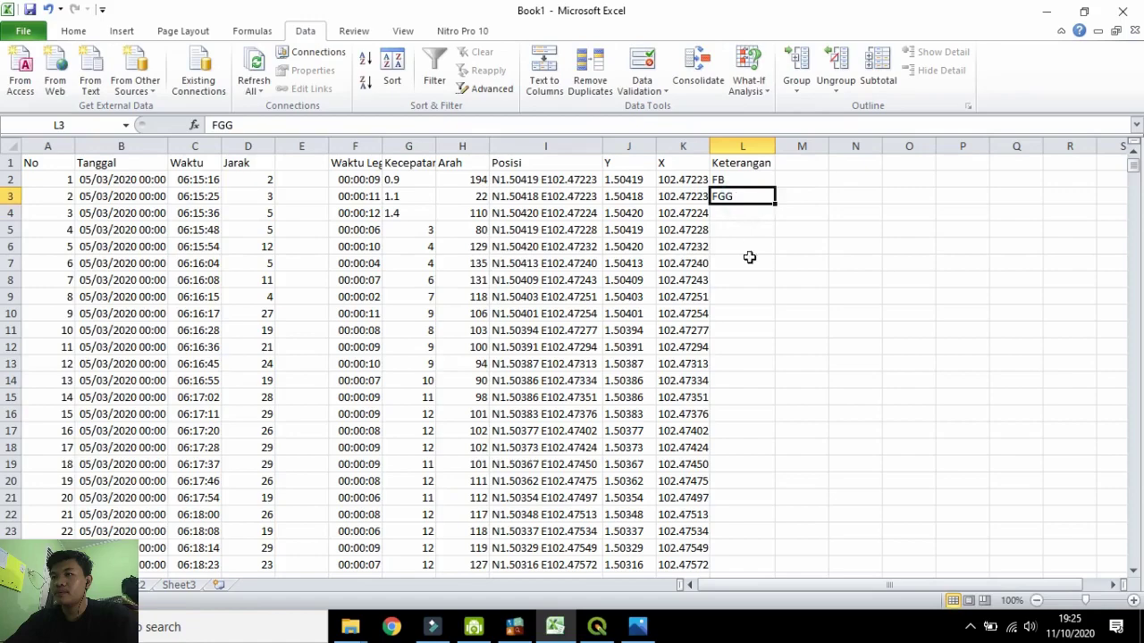
Switch to QGIS and identify the track points at the small cluster on the outbound line and at the track's eastern tip.
left_click(597, 627)
left_click(631, 51)
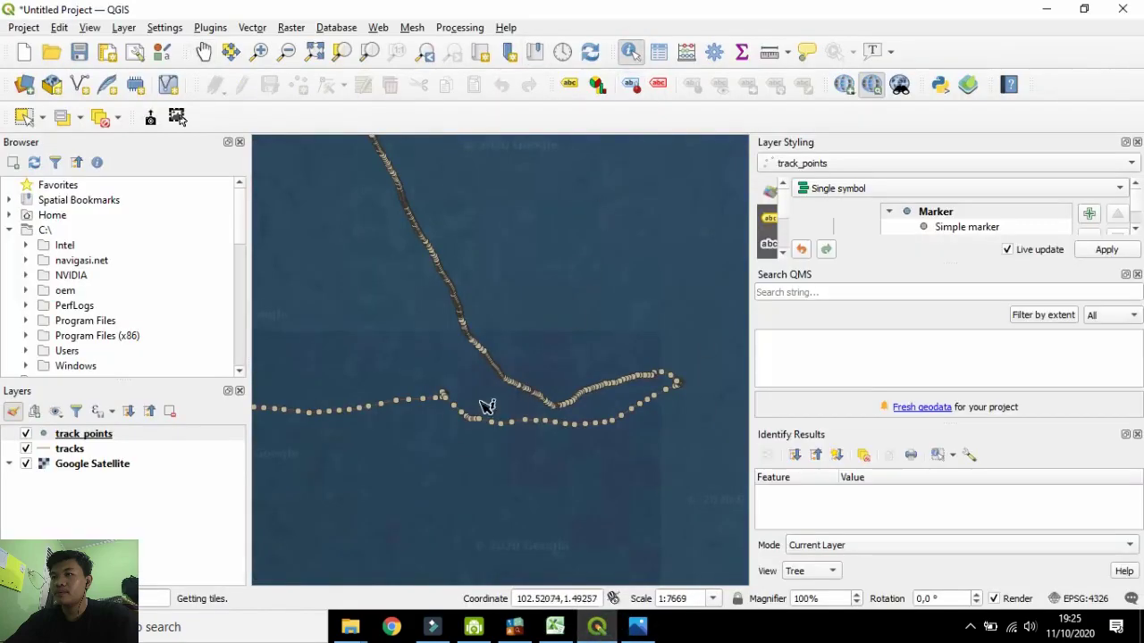
left_click(444, 397)
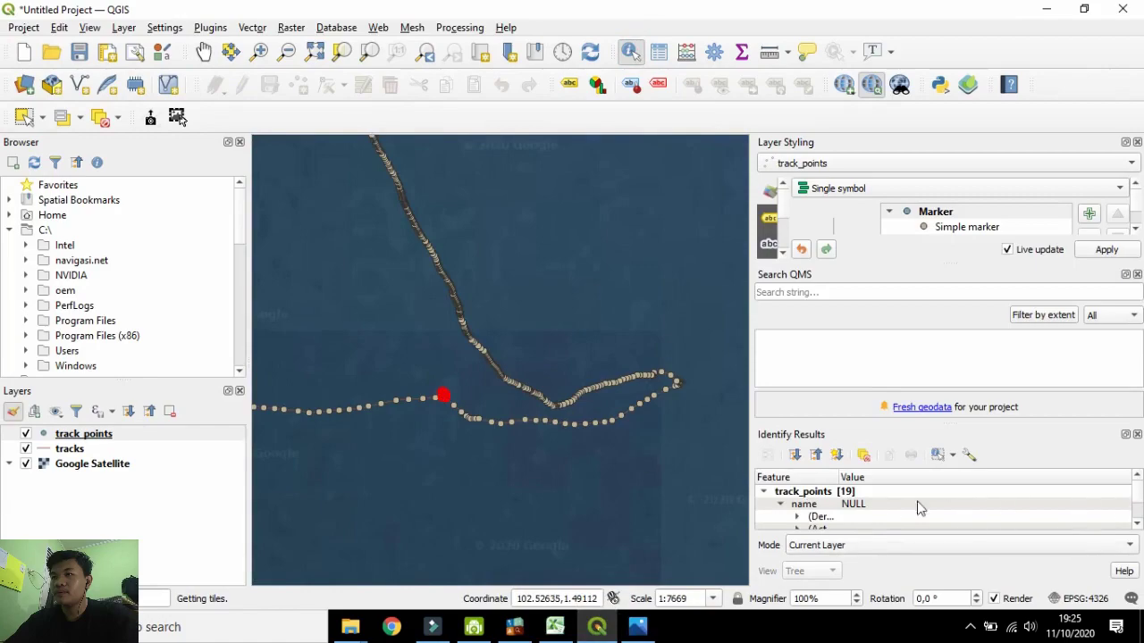
scroll(1002, 508, "down", 6)
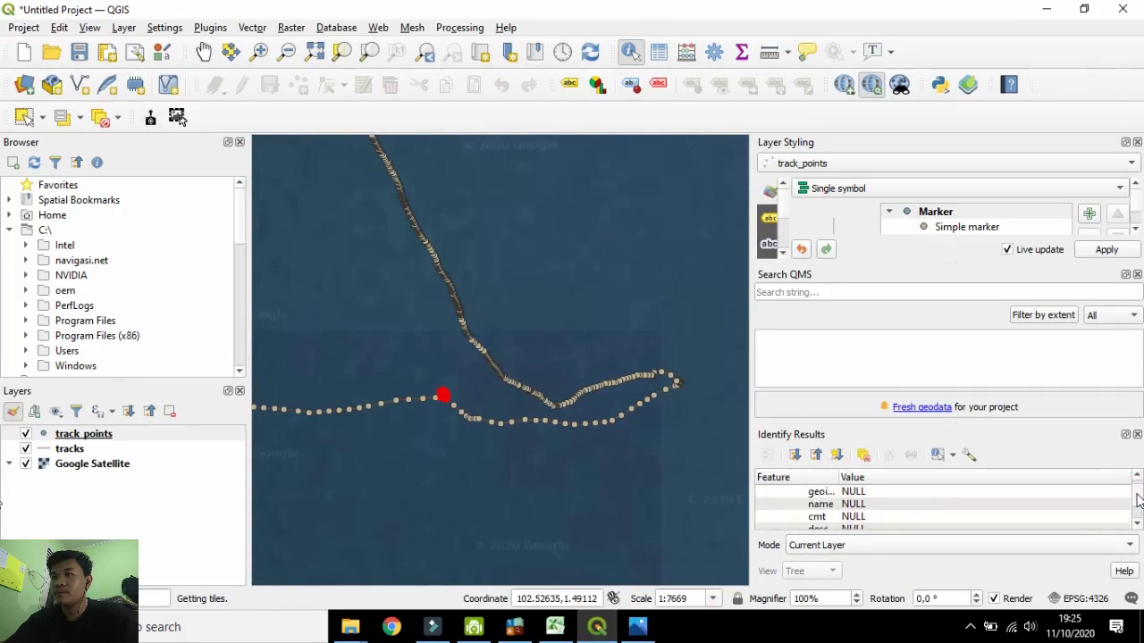
left_click(681, 385)
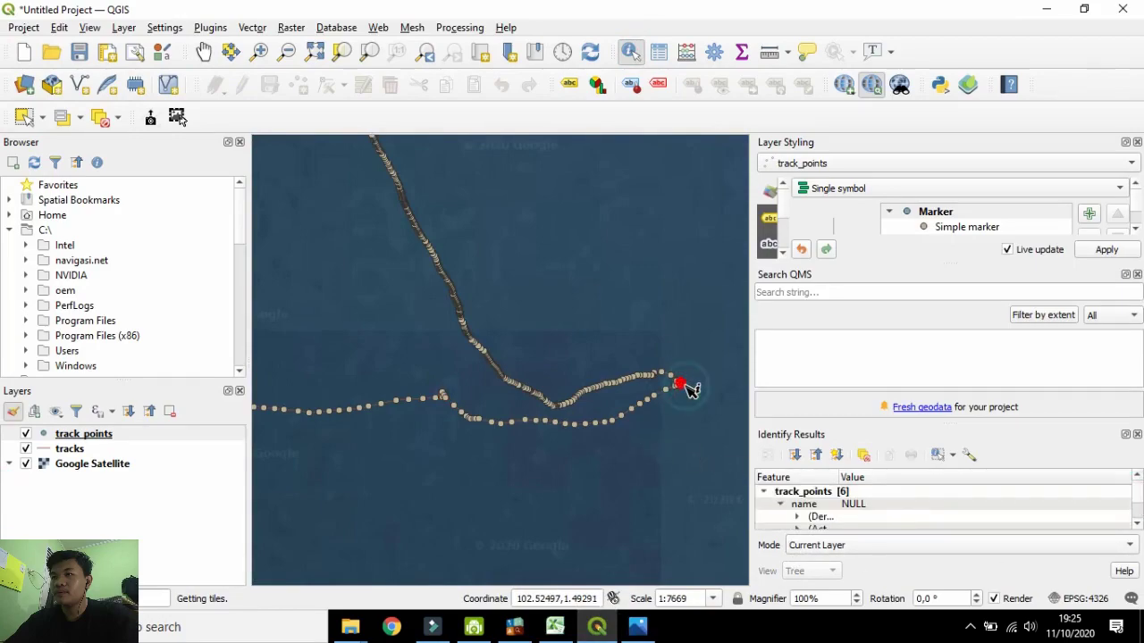
Undock the Identify Results panel and dock it tabbed with Search QMS to enlarge its results area.
left_click(1126, 435)
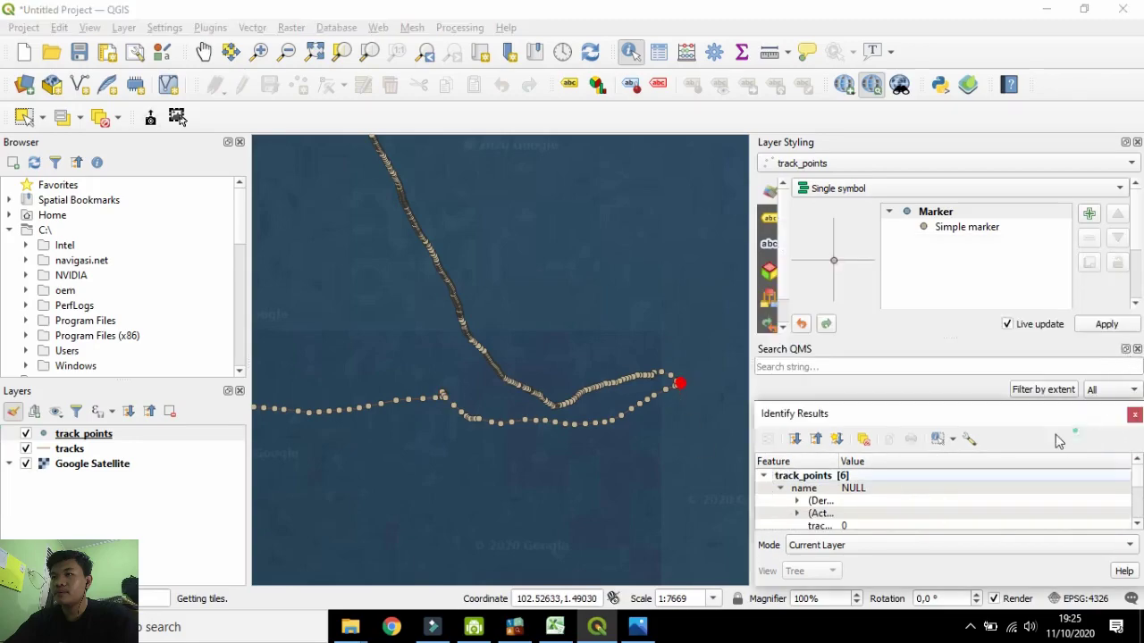
left_click_drag(1046, 413, 855, 463)
left_click_drag(1077, 277, 1068, 422)
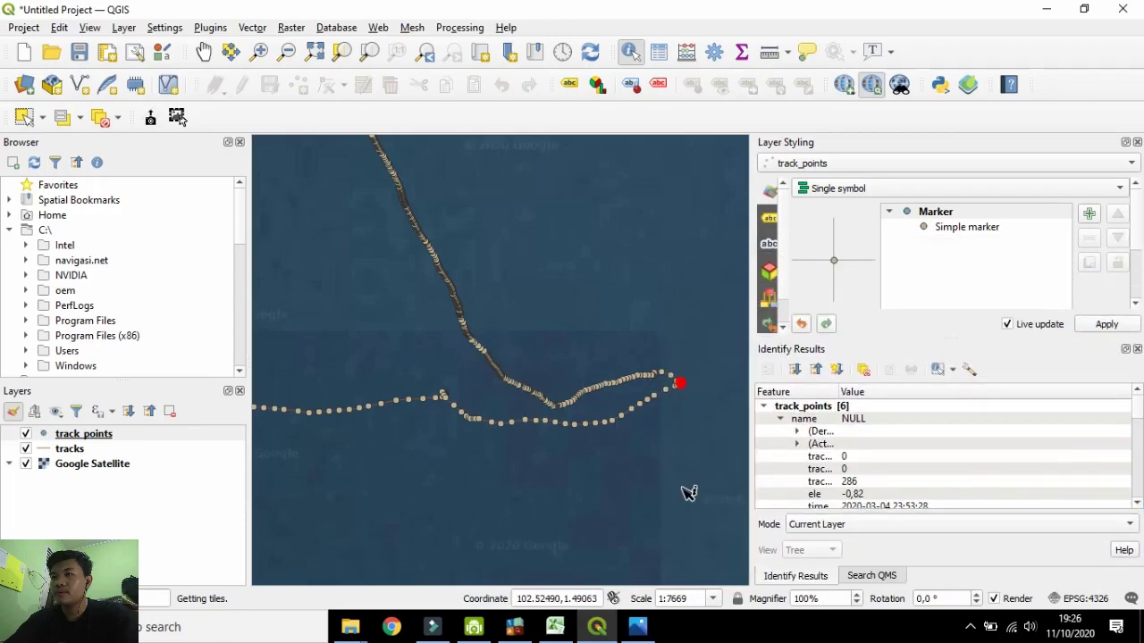
Identify the individual track points around the small loop where the outbound line first bends.
left_click(451, 406)
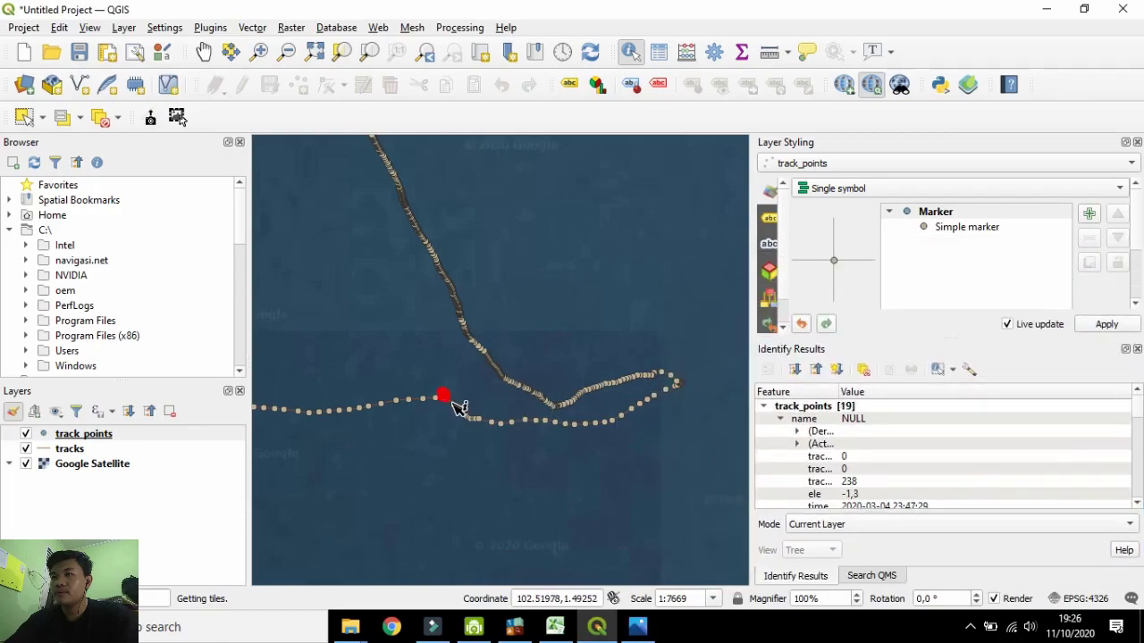
scroll(453, 397, "up", 3)
left_click(455, 384)
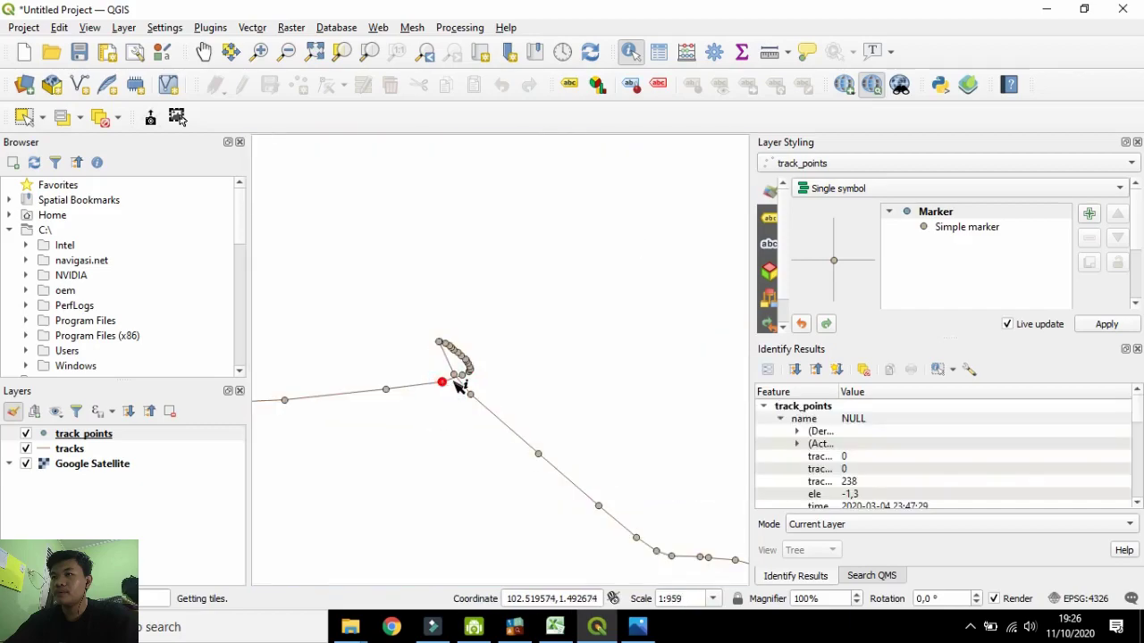
scroll(455, 384, "up", 1)
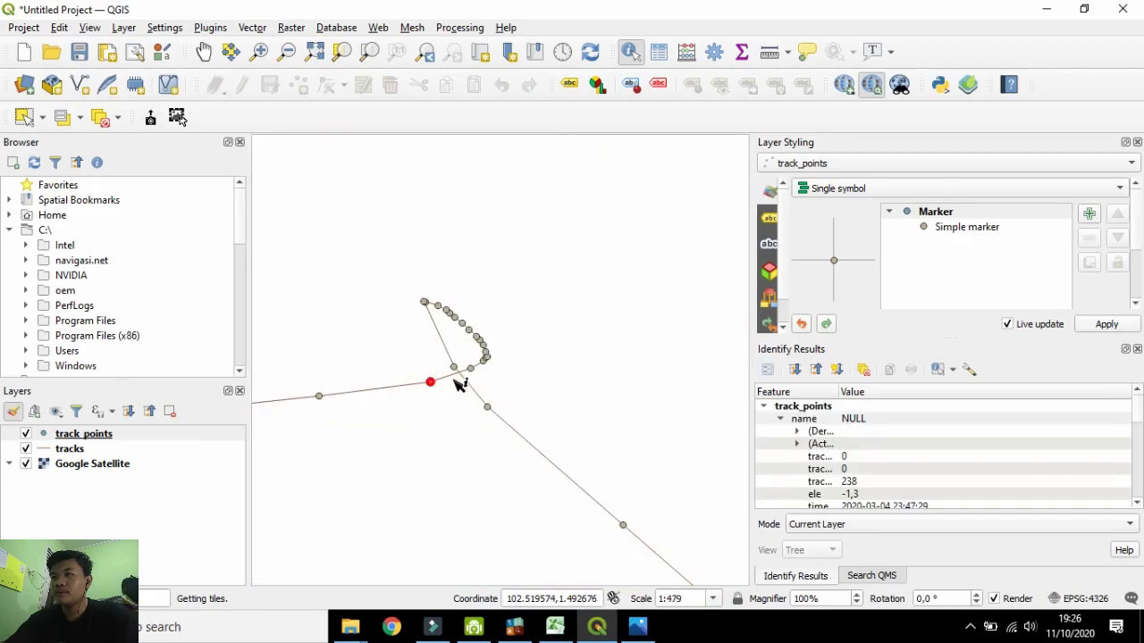
left_click(449, 313)
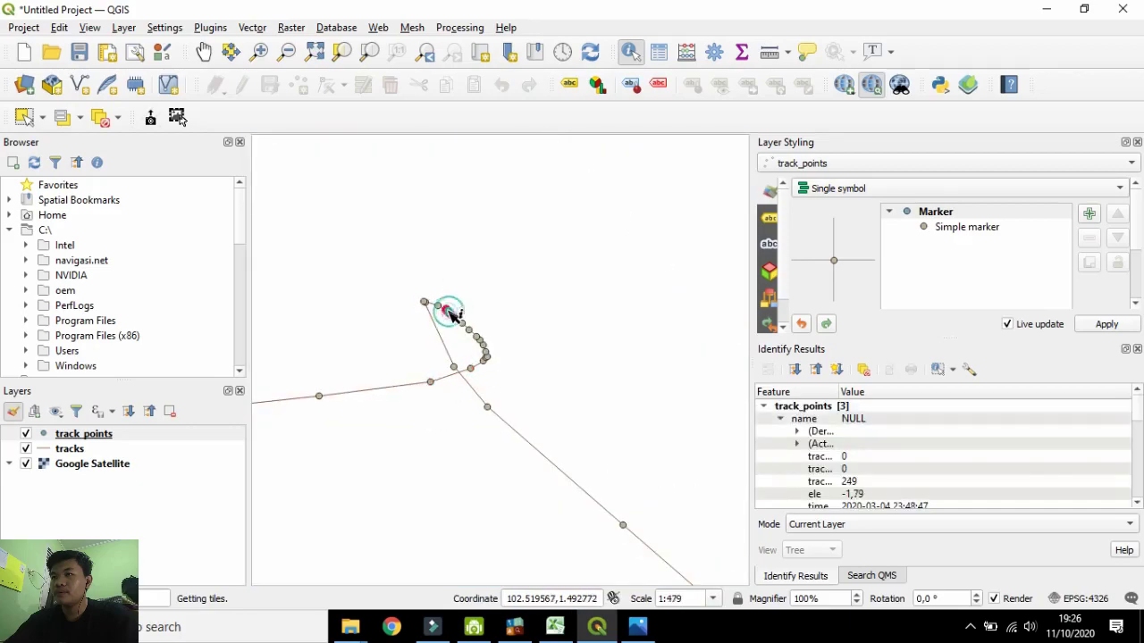
left_click(491, 366)
scroll(489, 366, "down", 5)
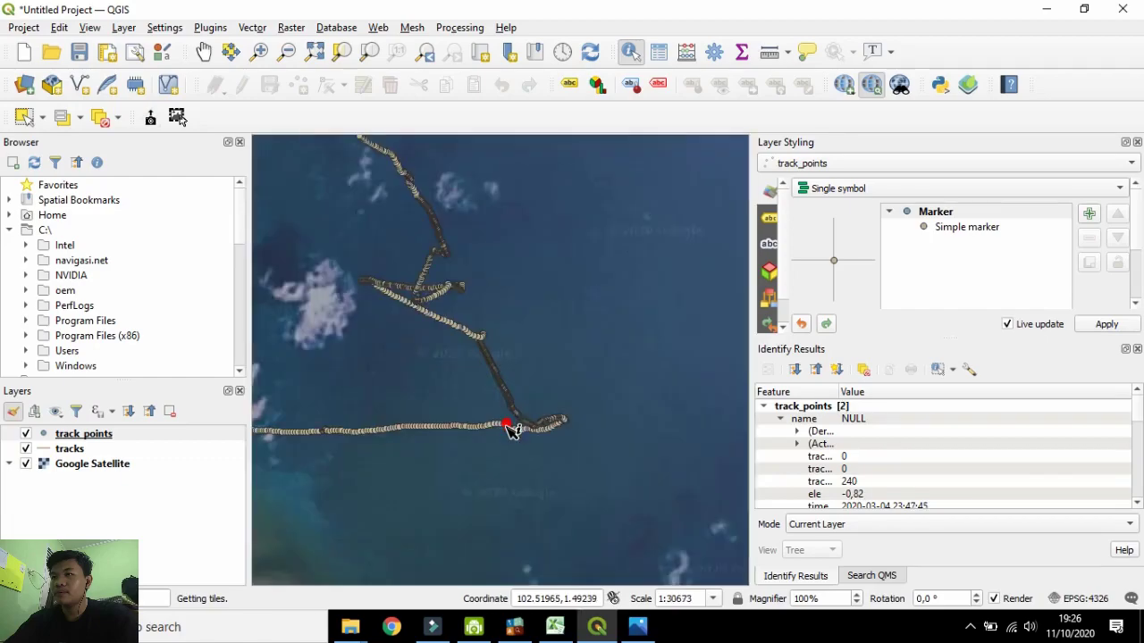
Identify the points at the track's eastern tip and the point where the small loop's closely spaced cluster begins.
scroll(505, 418, "up", 1)
scroll(524, 454, "down", 1)
scroll(741, 493, "up", 1)
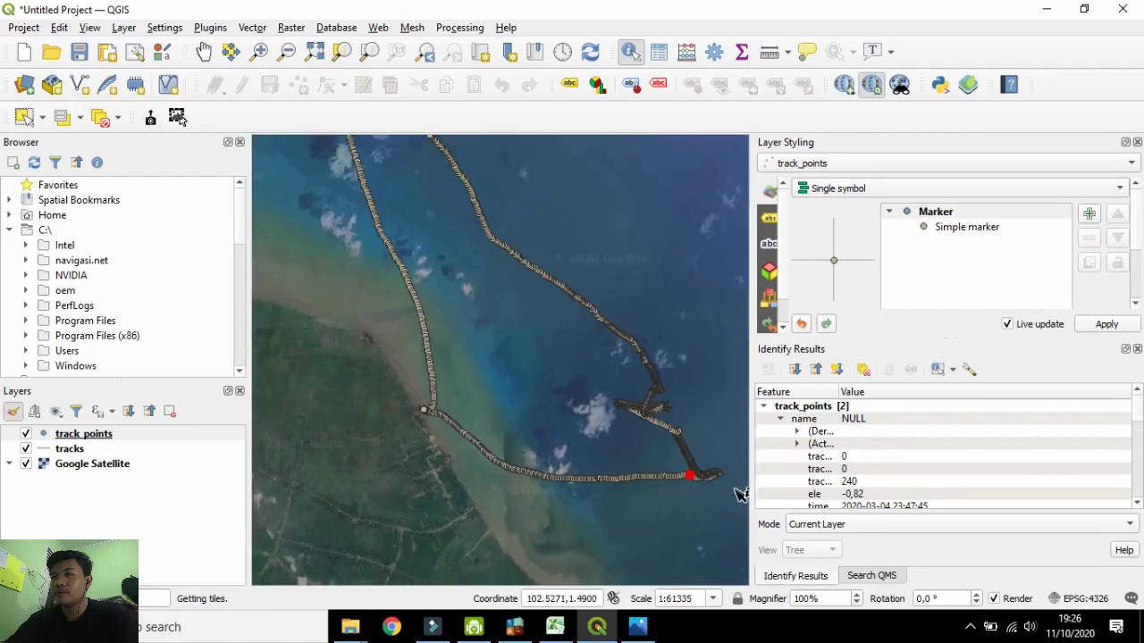
scroll(728, 456, "up", 2)
left_click(729, 454)
scroll(729, 454, "down", 1)
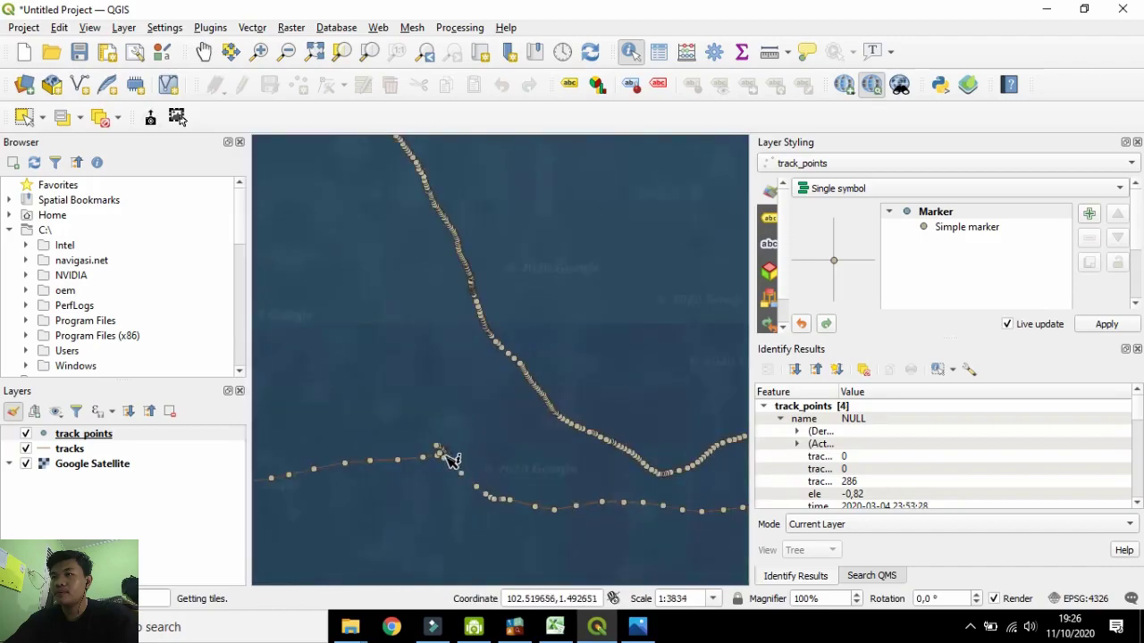
left_click(441, 454)
left_click(455, 496)
scroll(447, 460, "up", 3)
scroll(463, 451, "up", 1)
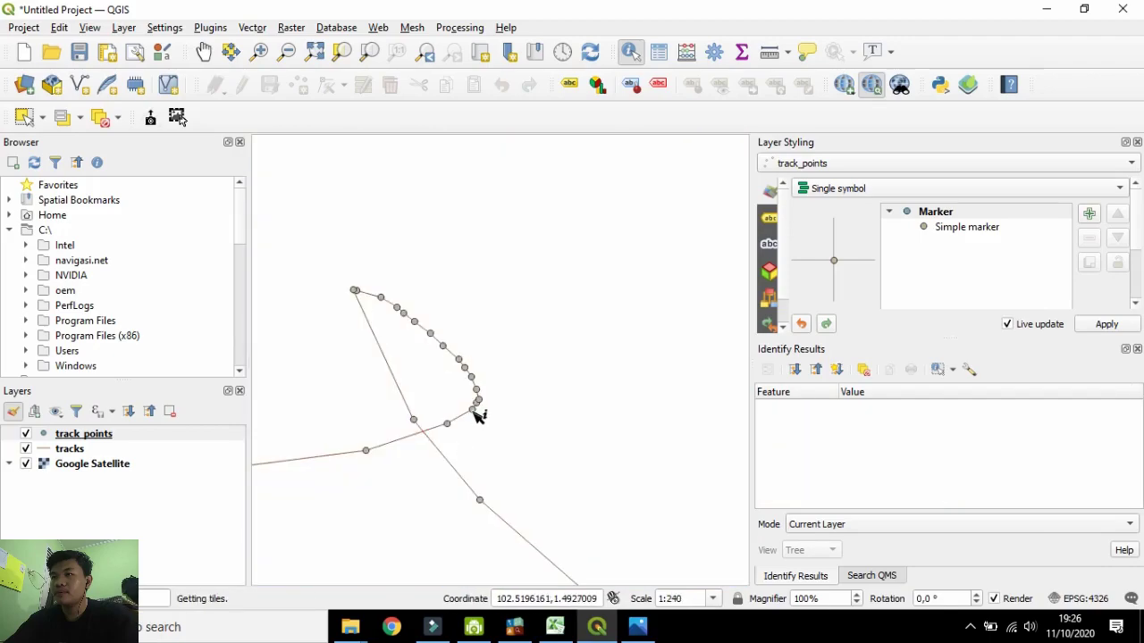
left_click(474, 413)
scroll(509, 560, "down", 3)
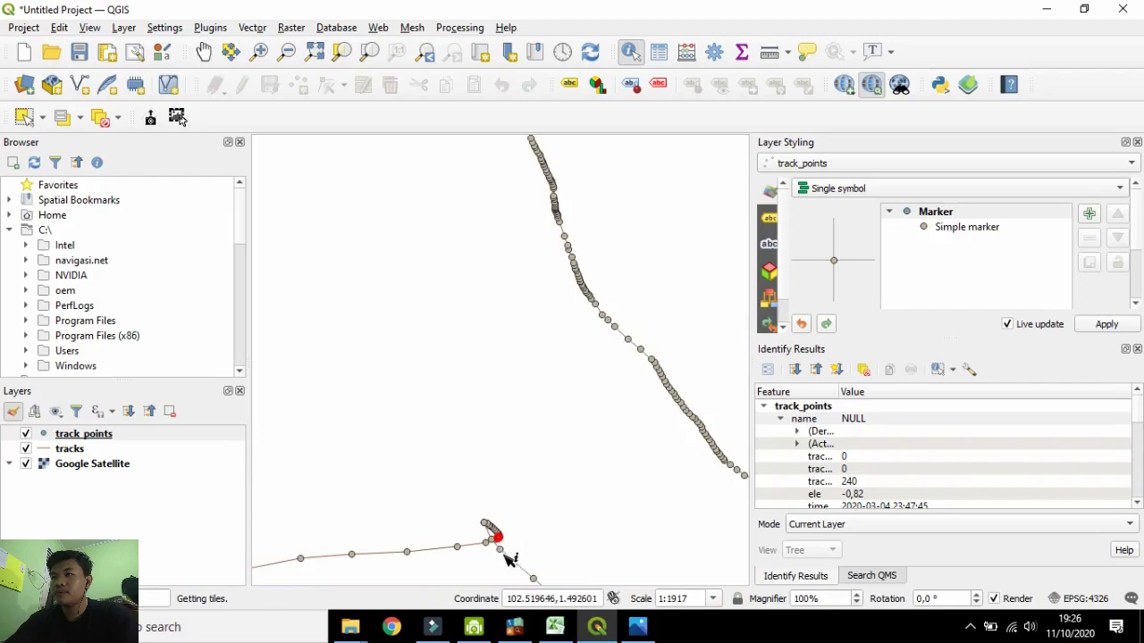
Check the stage criteria in Screenshot (101) against the QGIS track, switch to Excel and fill FGG down from L3 to L241.
left_click(633, 631)
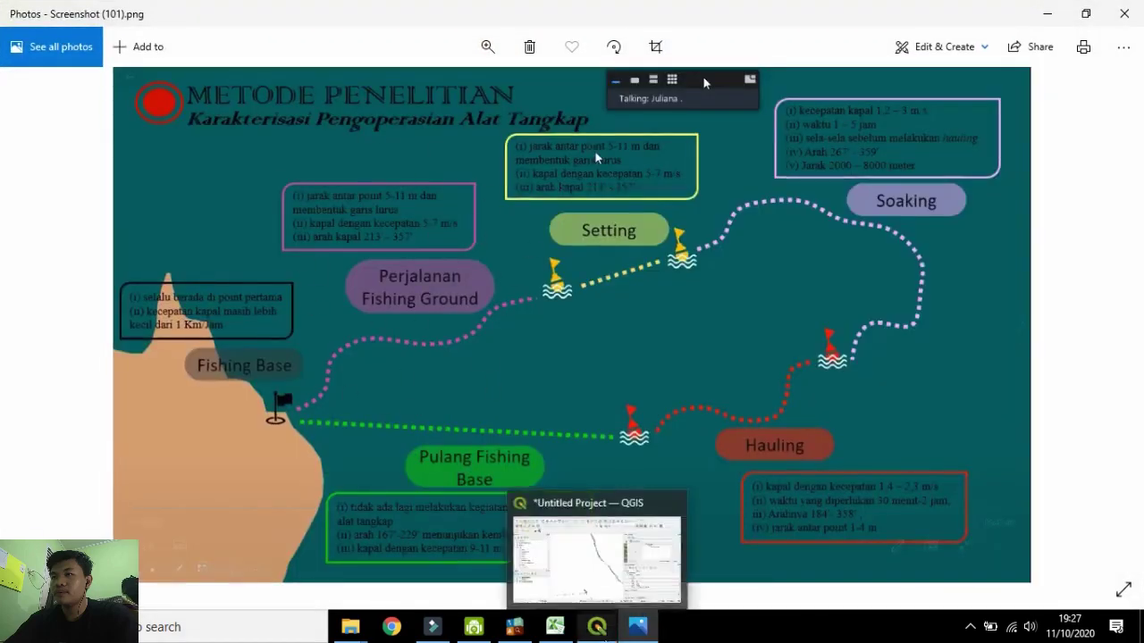
left_click(597, 627)
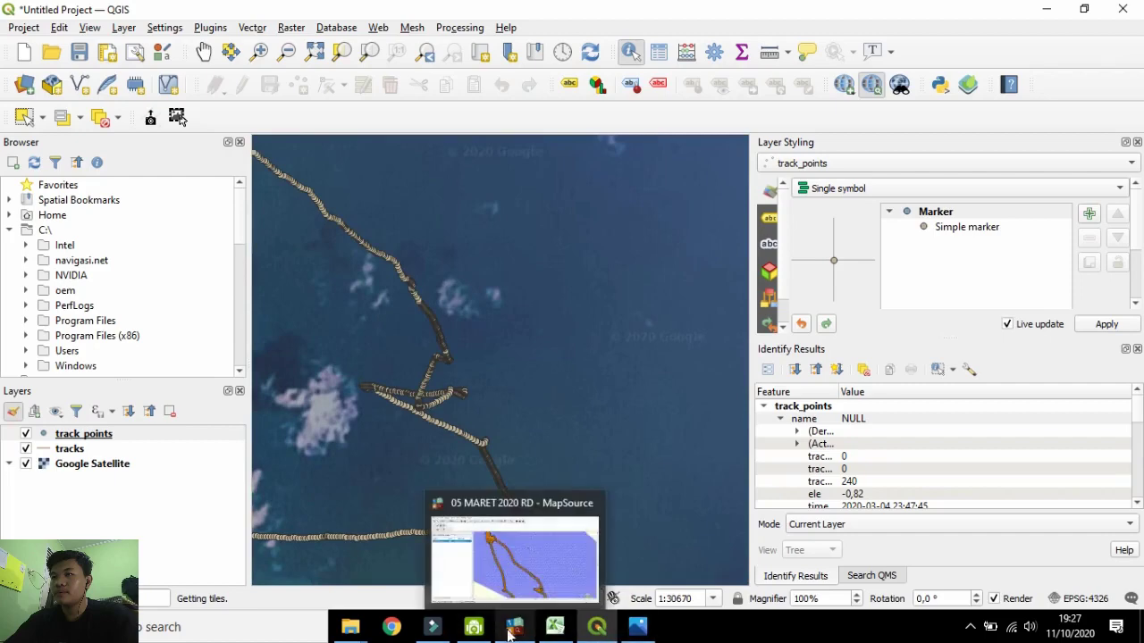
left_click(555, 626)
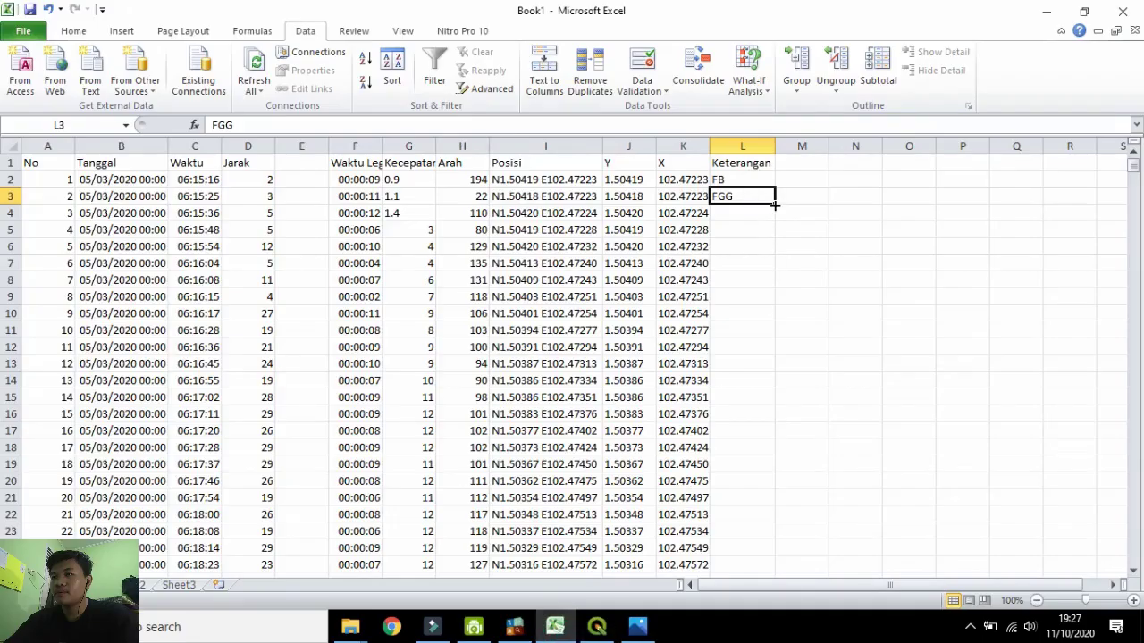
left_click_drag(775, 206, 766, 333)
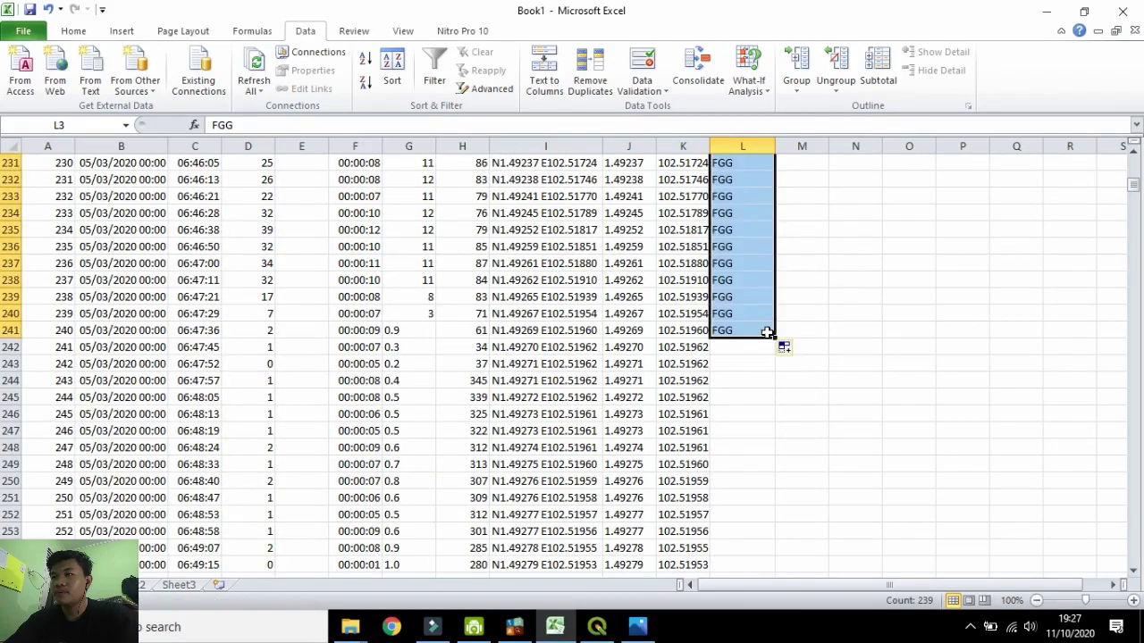
scroll(753, 302, "up", 2)
scroll(754, 301, "down", 3)
Enter SEG in L242, directly below the FGG rows.
left_click(749, 295)
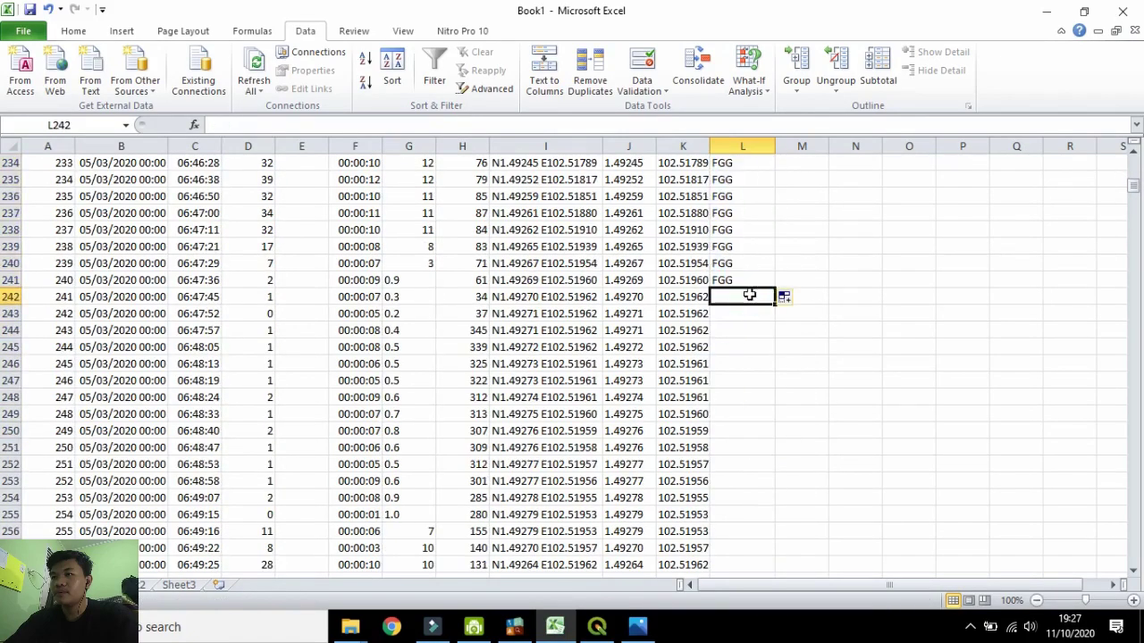
type("SEG")
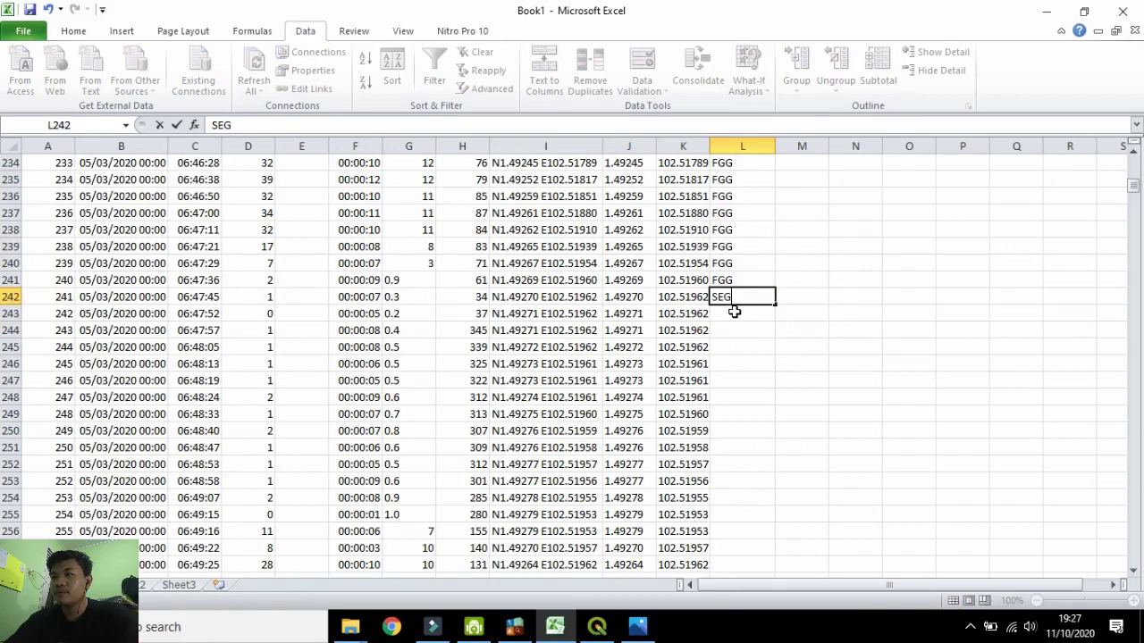
key("Return")
type("S")
Switch to QGIS and identify the track point at the easternmost turn of the track.
mouse_move(597, 626)
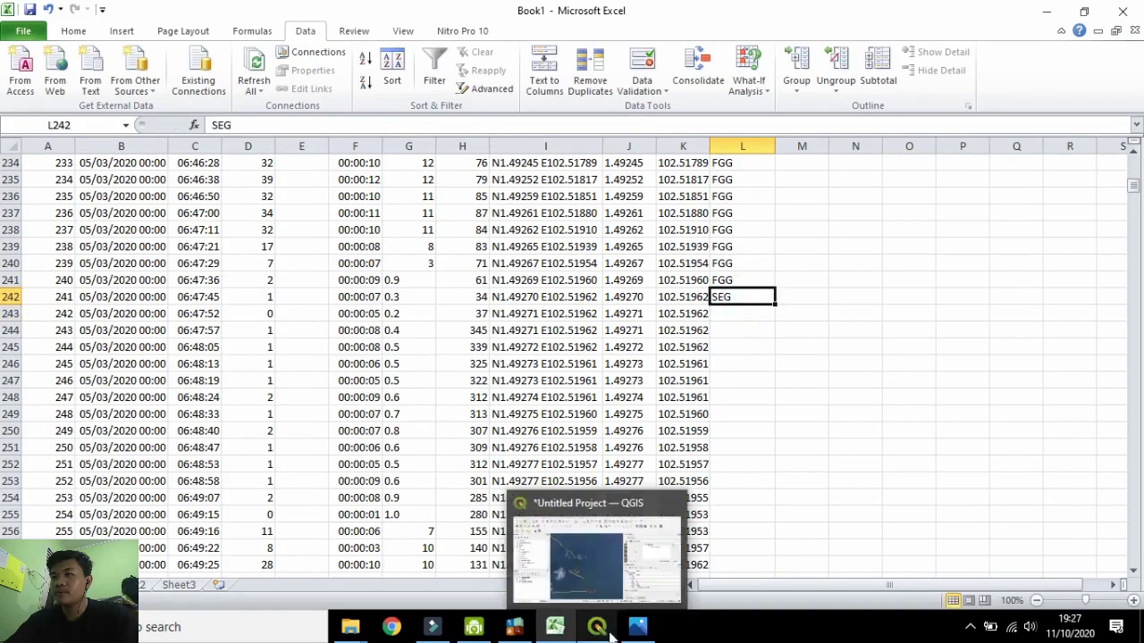
left_click(573, 539)
scroll(554, 541, "up", 5)
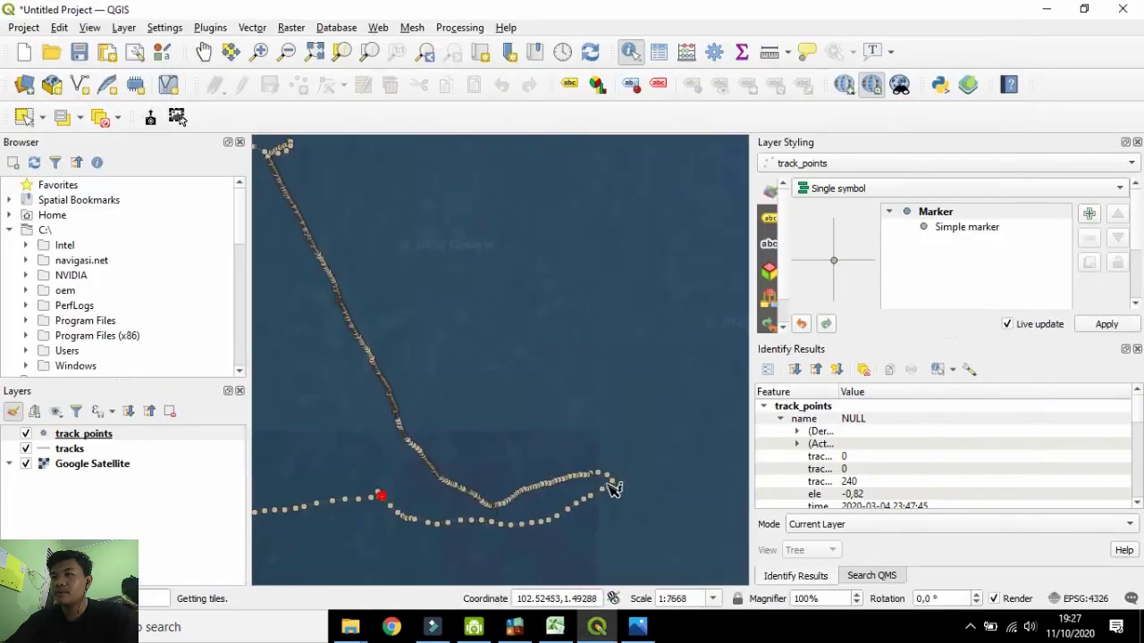
scroll(619, 485, "up", 1)
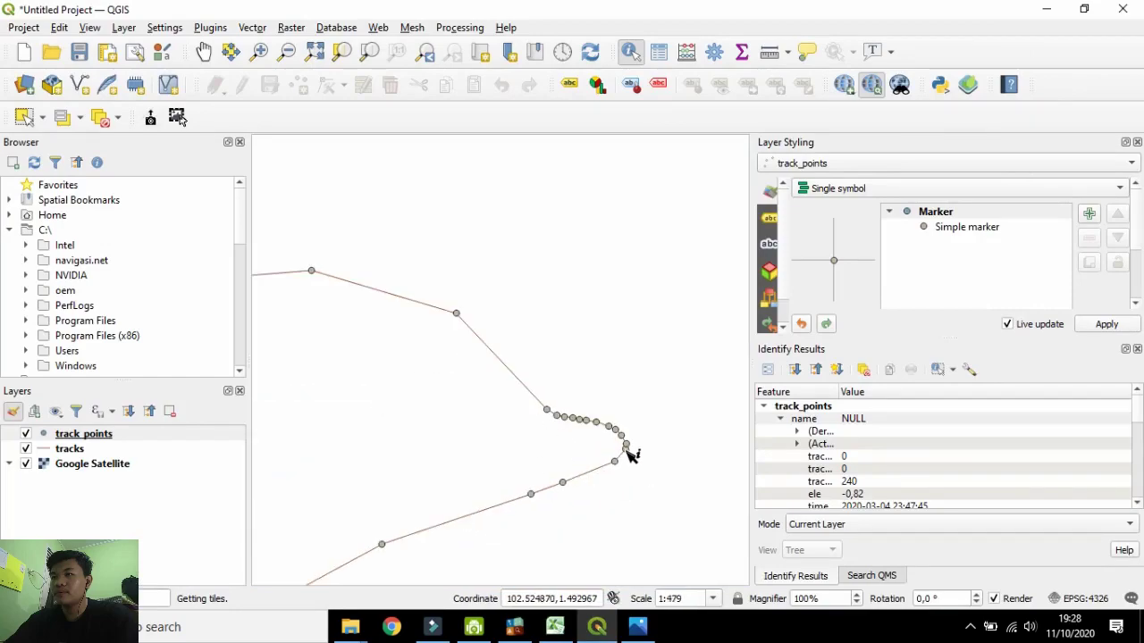
left_click(628, 451)
scroll(630, 456, "up", 1)
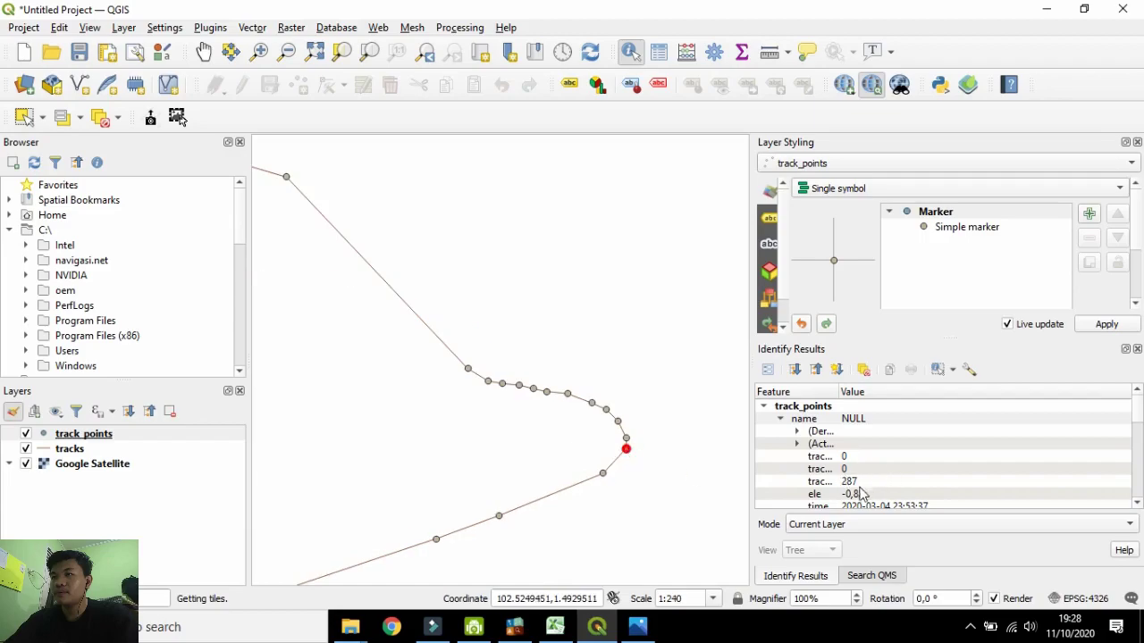
Switch to Excel, fill SEG down from L242 to L288 and enter SOG in L289.
left_click(555, 630)
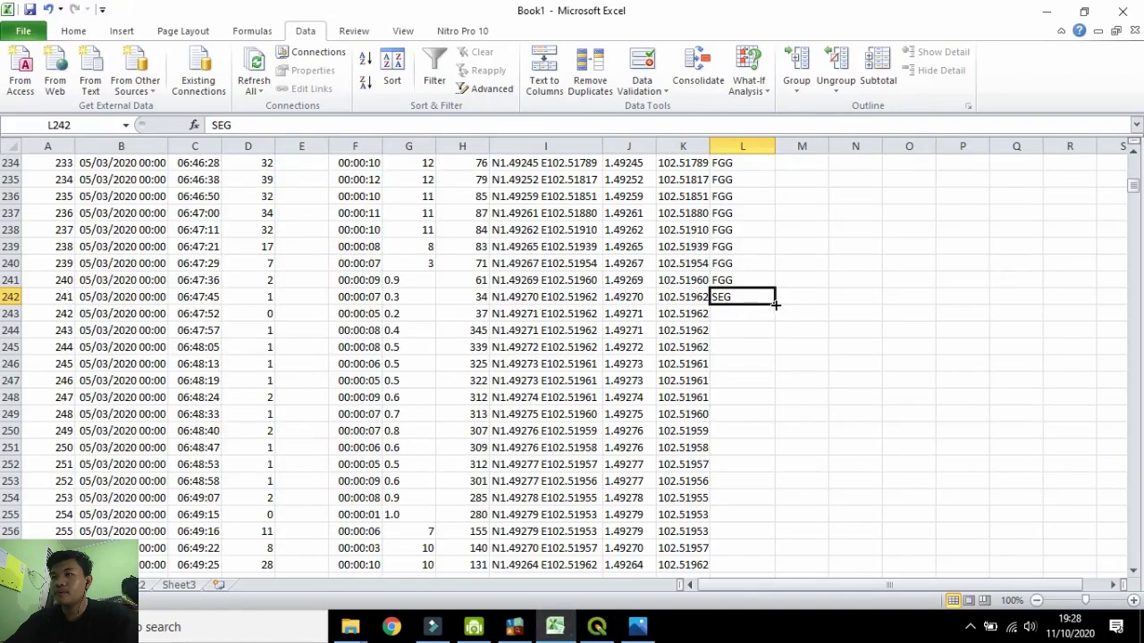
left_click_drag(775, 305, 753, 464)
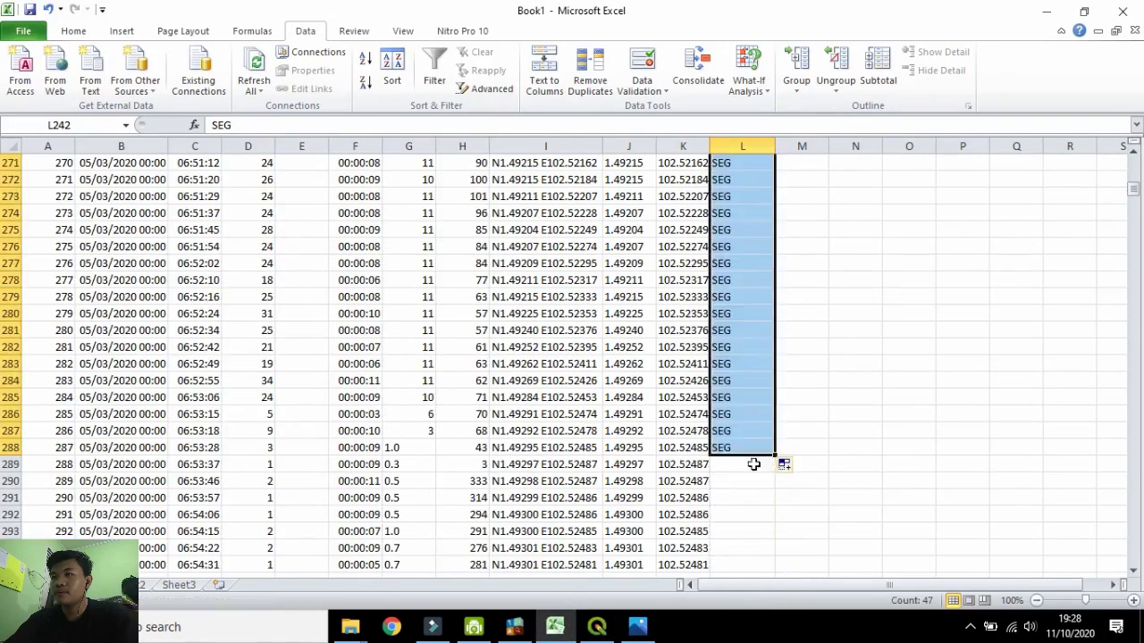
left_click(753, 464)
type("SOG")
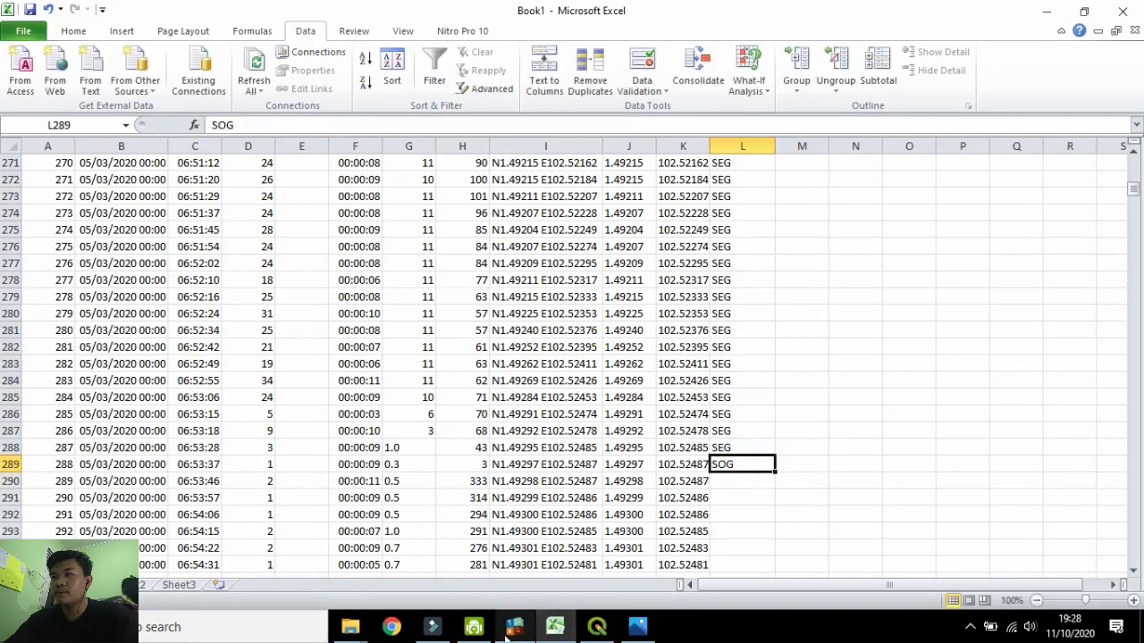
Switch to QGIS, identify the southernmost track point of the small loop, and check the stage criteria in Screenshot (101).
left_click(597, 629)
scroll(473, 434, "up", 3)
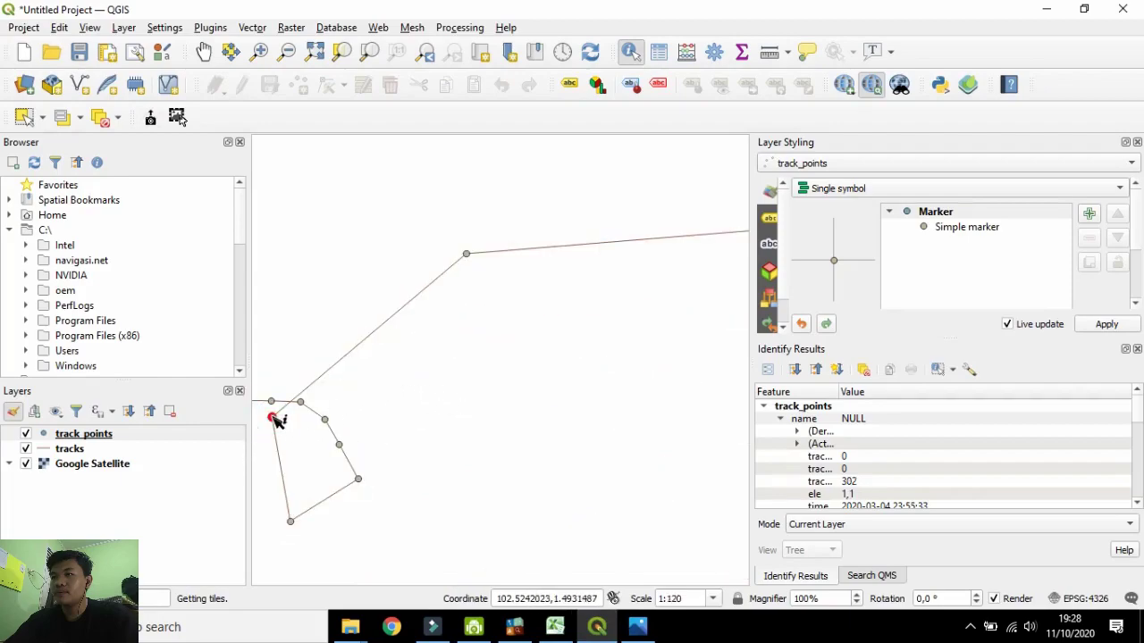
left_click(293, 521)
left_click(654, 618)
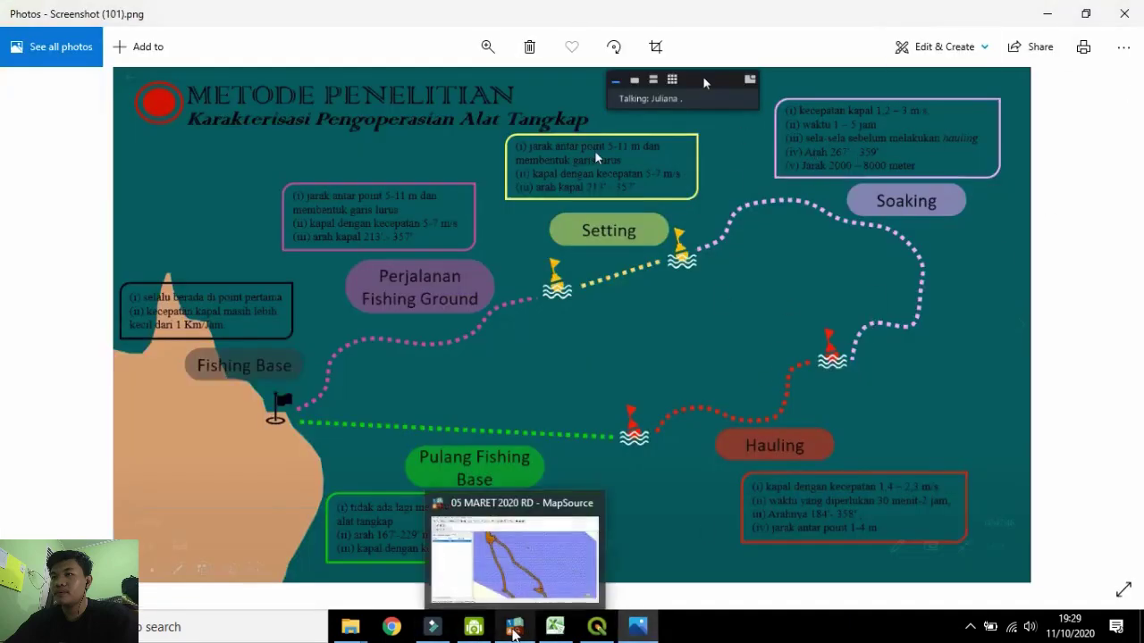
Switch to Excel, fill SOG down from L289 to L304 and enter HAG in L305.
left_click(555, 626)
mouse_move(774, 470)
left_mouse_down()
mouse_move(784, 559)
mouse_move(784, 465)
left_mouse_up()
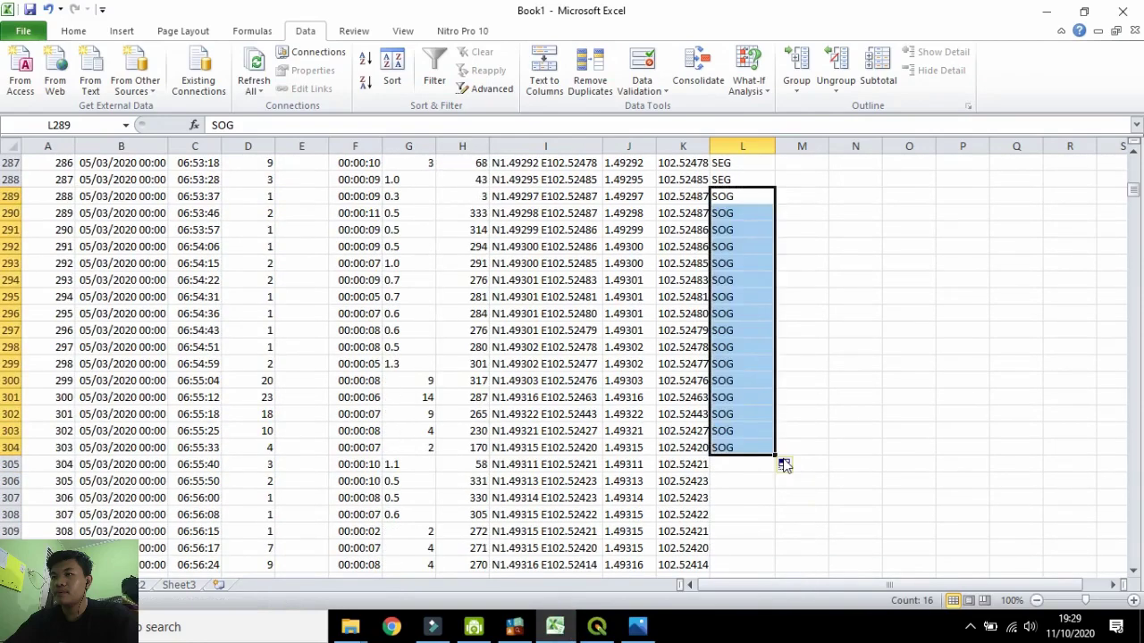
left_click(739, 464)
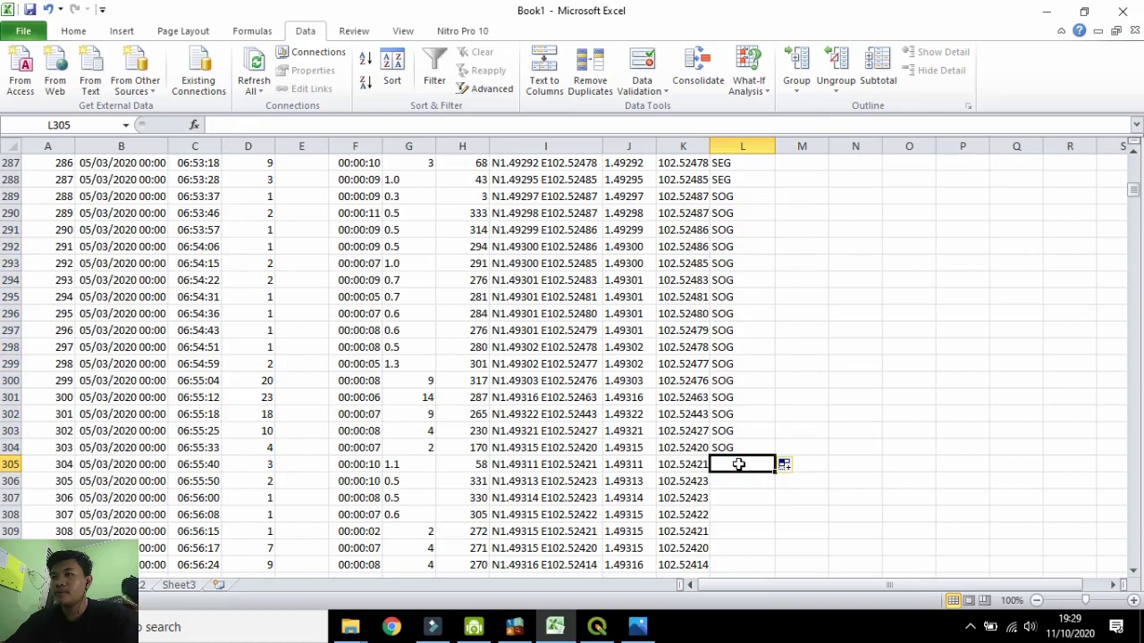
double_click(739, 464)
key("Return")
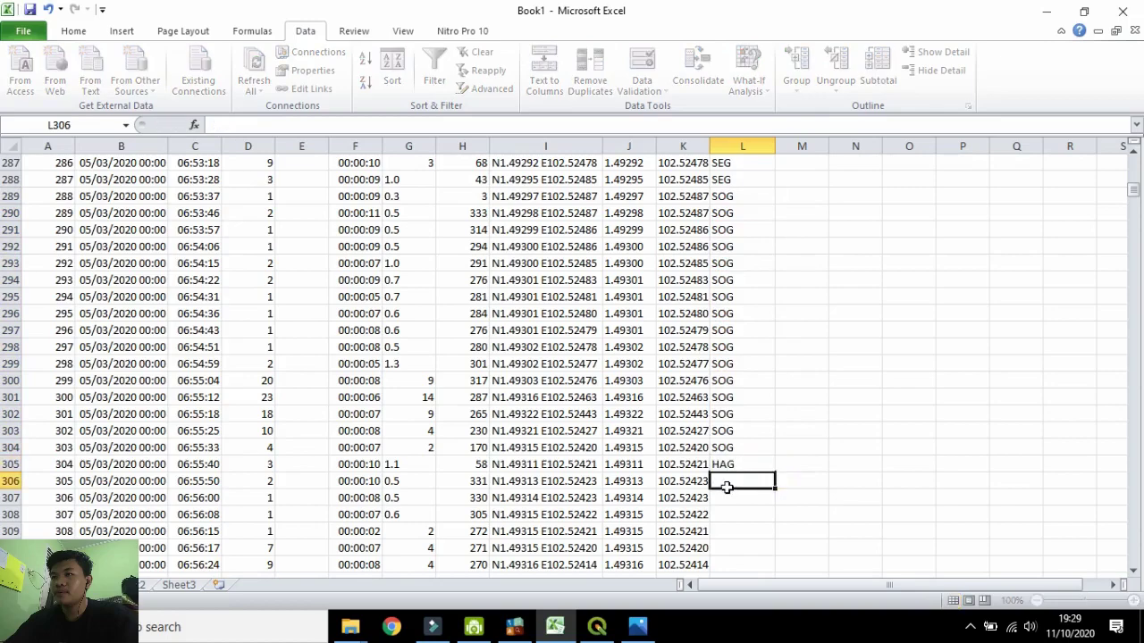
mouse_move(490, 635)
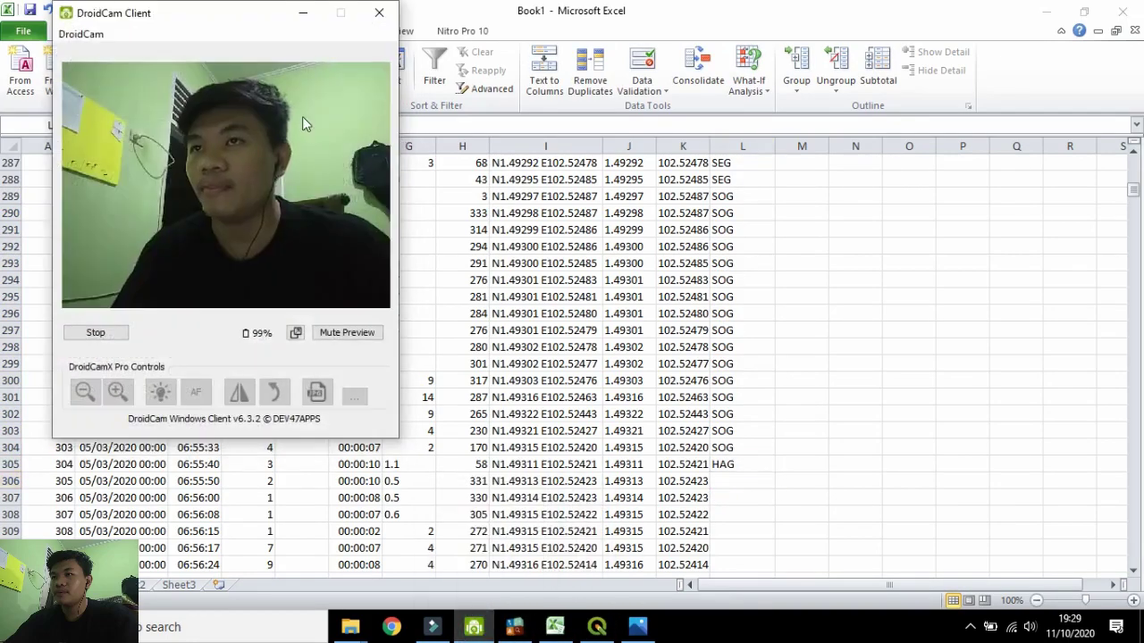
left_click(515, 627)
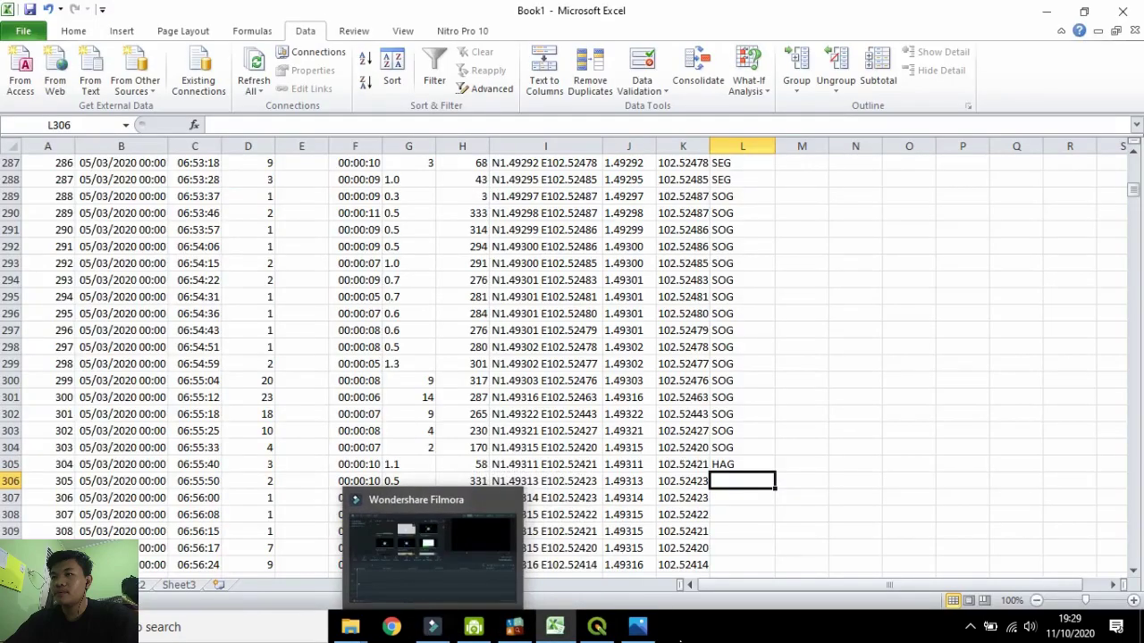
left_click(970, 628)
left_click(970, 627)
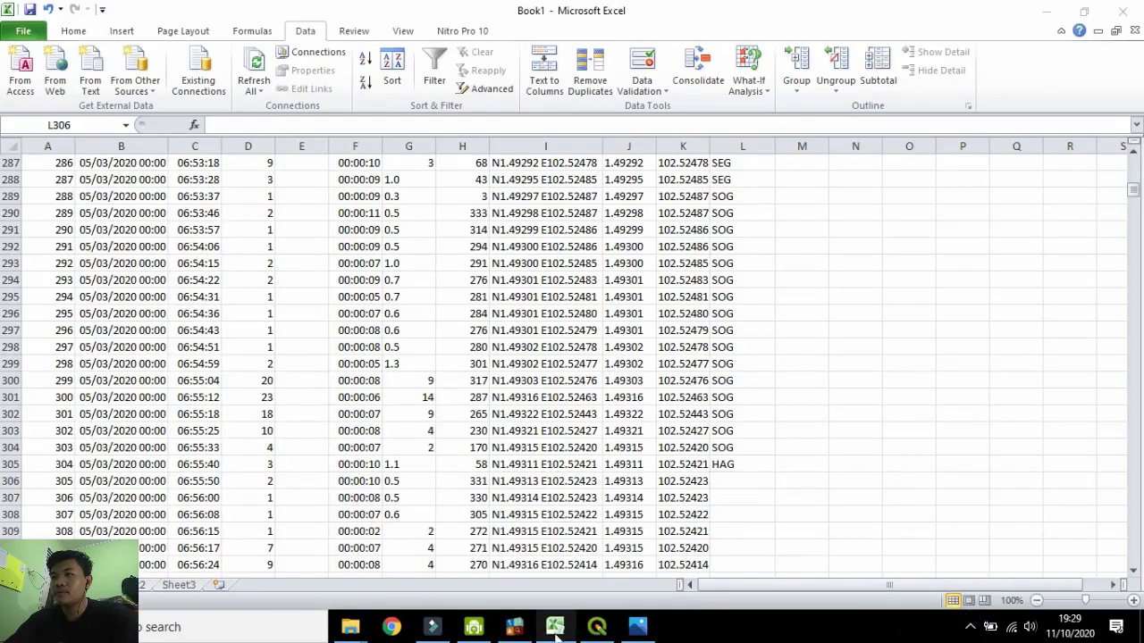
Switch to QGIS and identify the track points at and just northwest of the V-shaped bend west of the small loop.
mouse_move(512, 633)
left_click(597, 629)
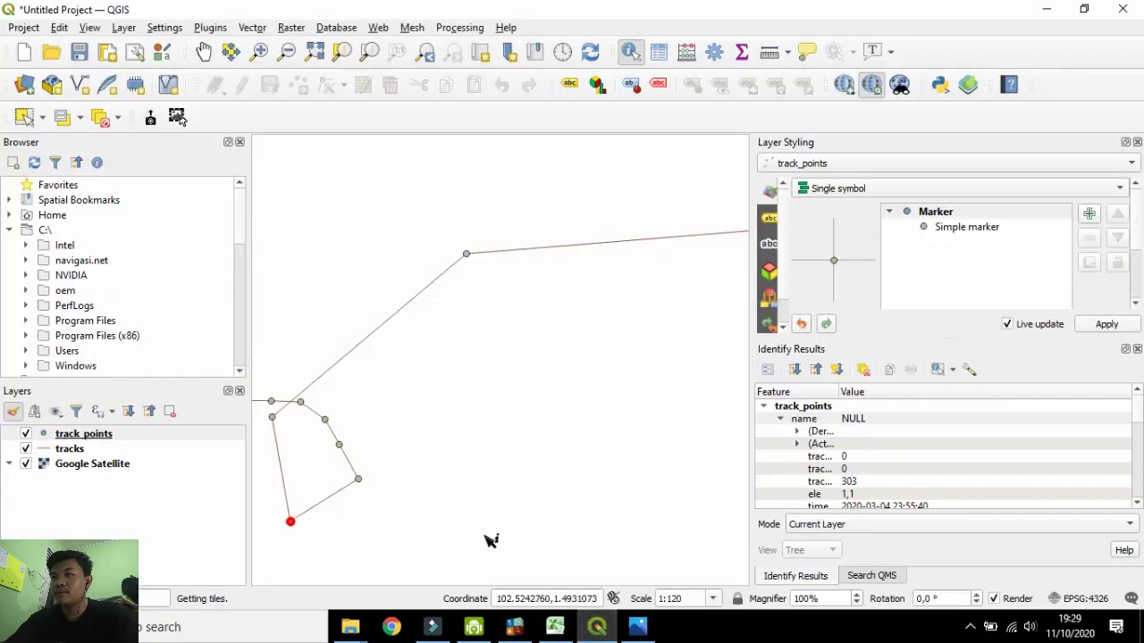
scroll(485, 539, "down", 2)
scroll(459, 542, "down", 3)
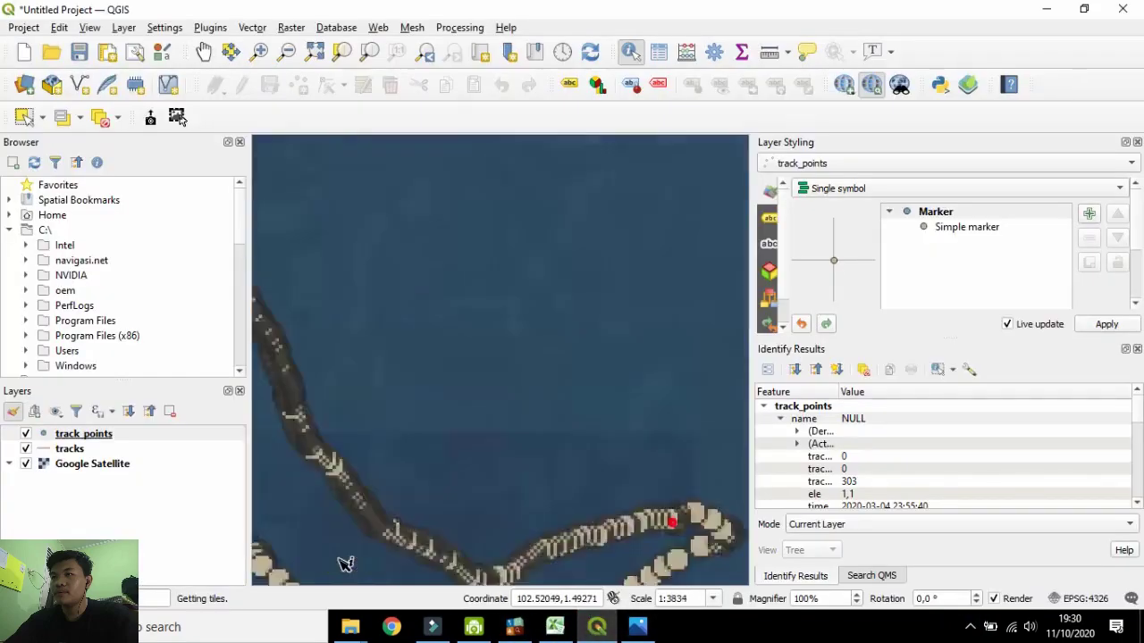
left_click(204, 51)
scroll(388, 383, "up", 1)
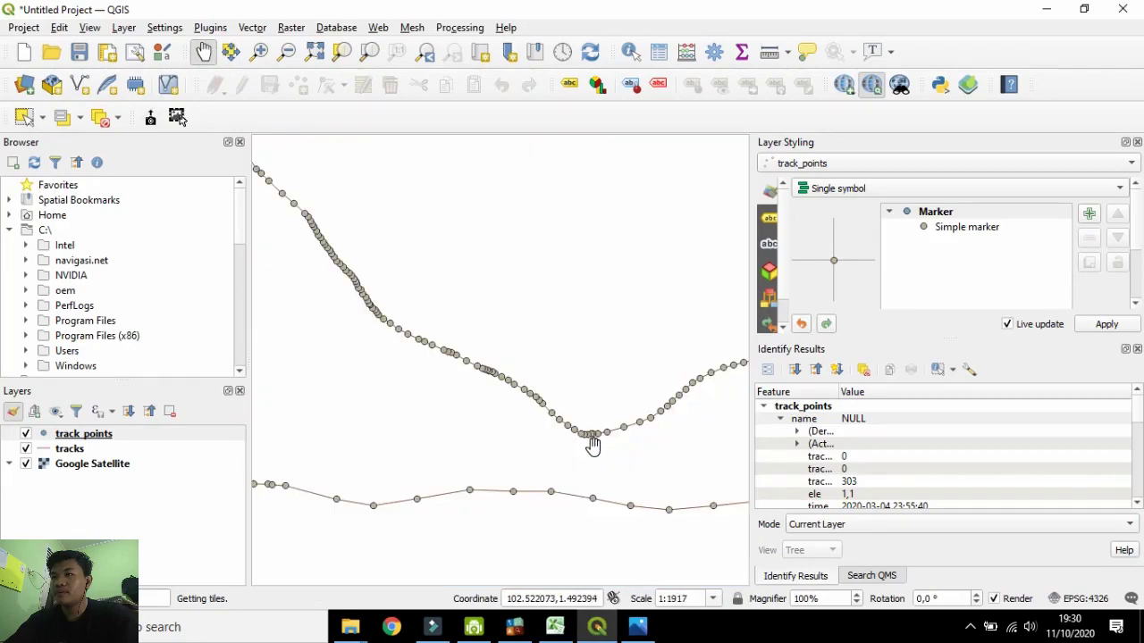
left_click(631, 50)
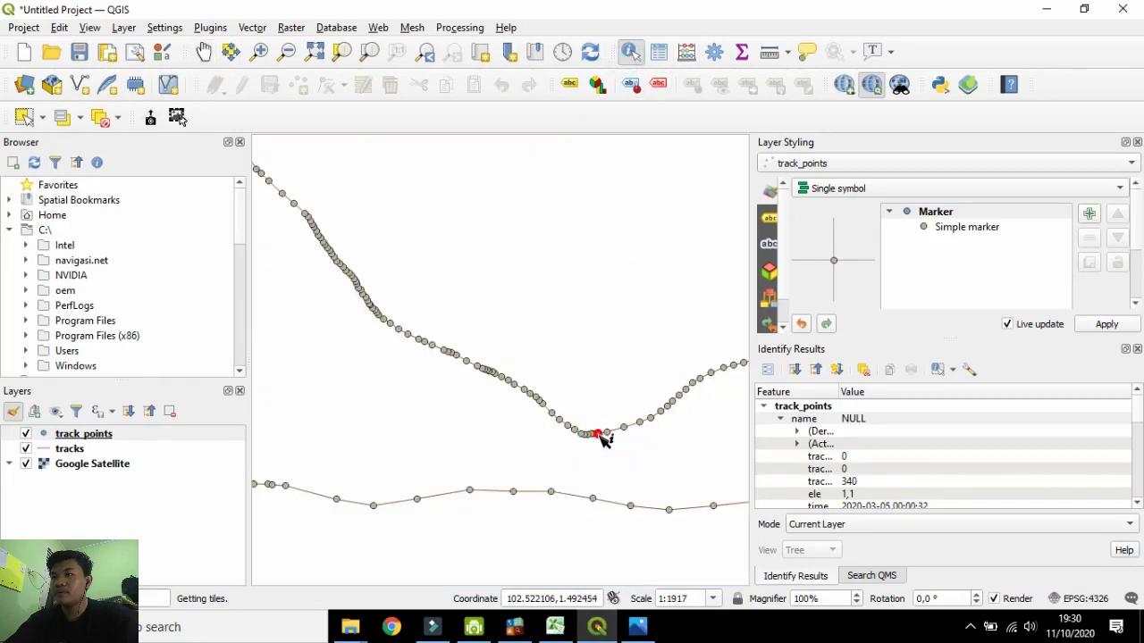
scroll(604, 440, "down", 3)
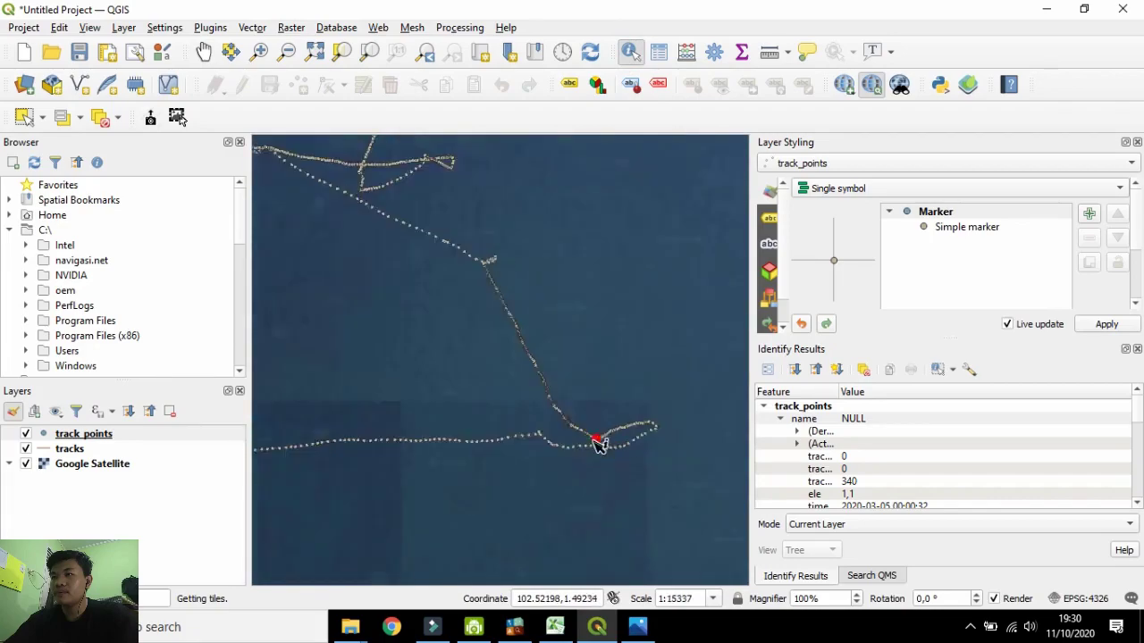
scroll(579, 443, "up", 1)
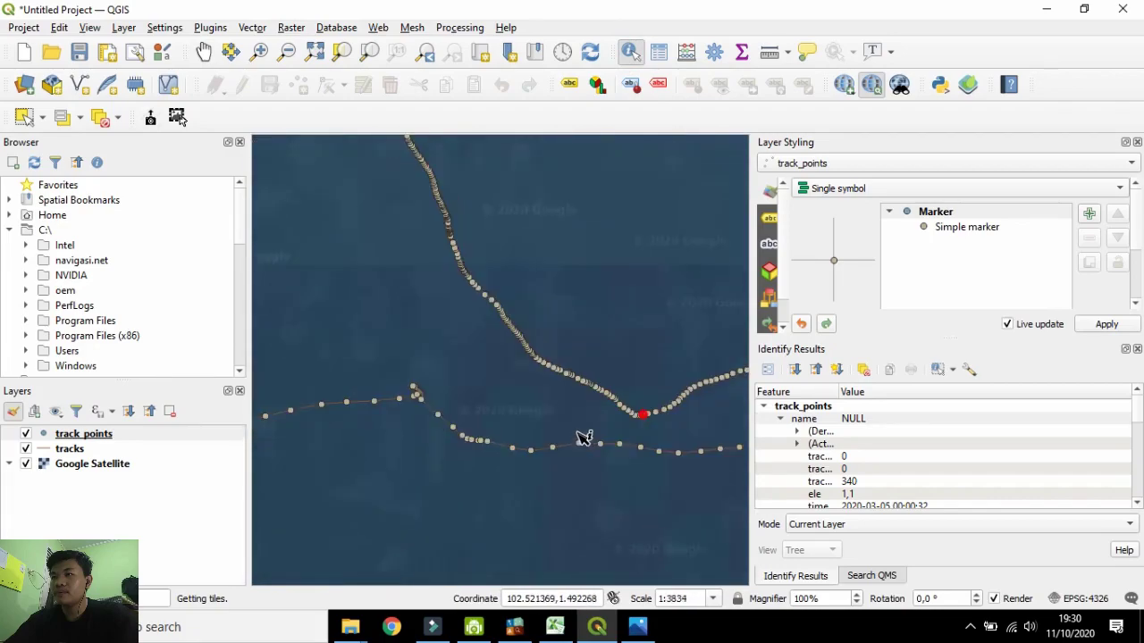
scroll(623, 417, "up", 4)
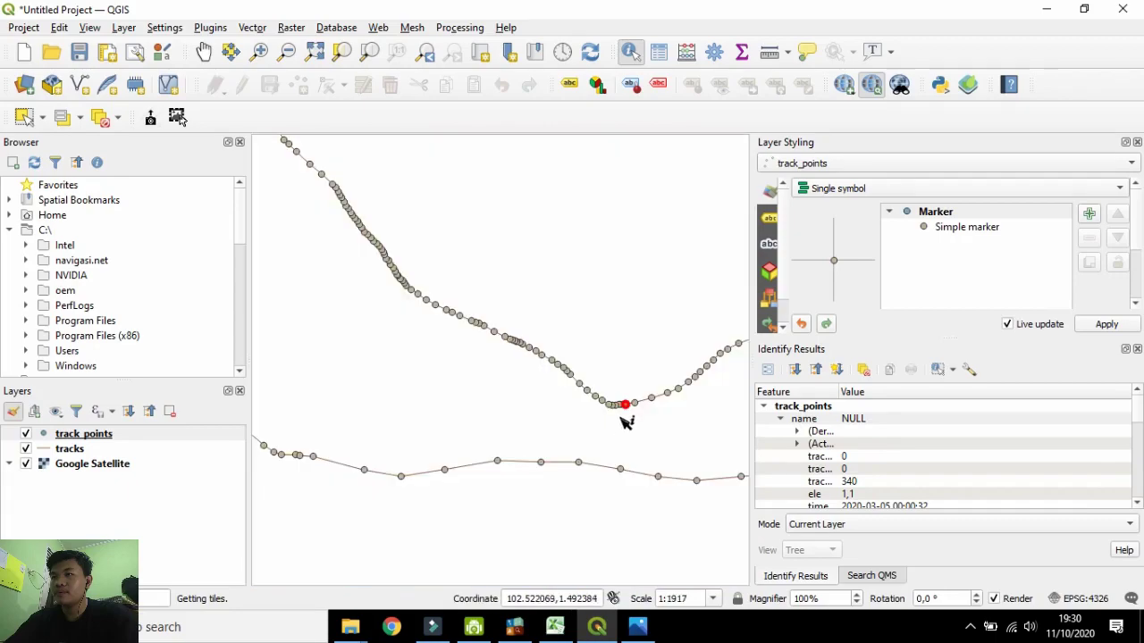
left_click(536, 376)
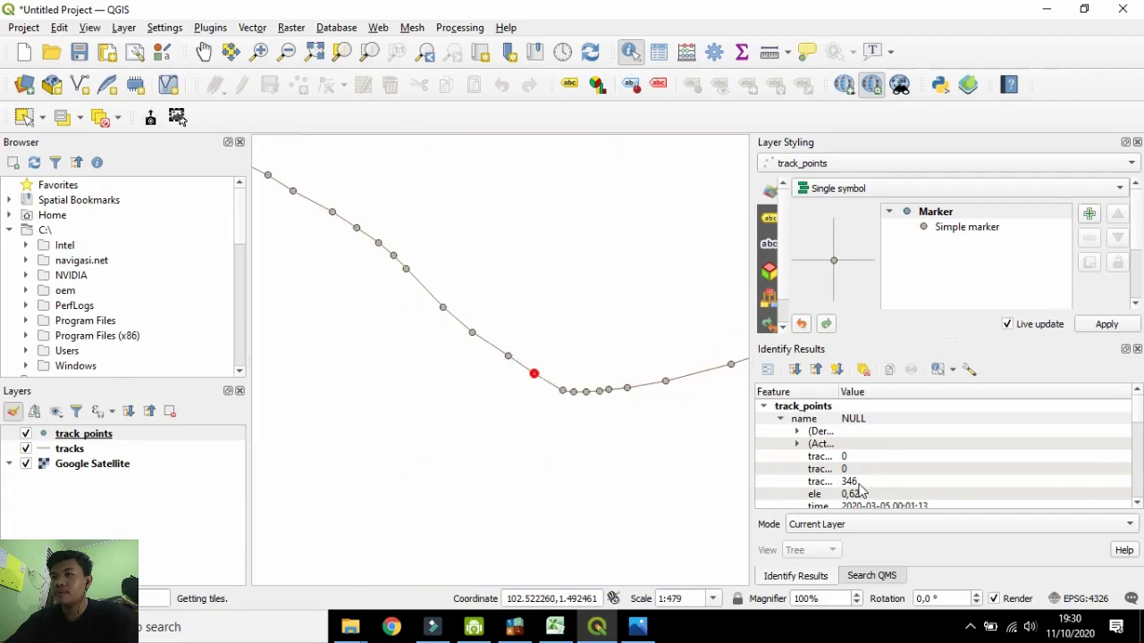
Switch to Excel, fill HAG down from L305 to L349 and enter PR in L350.
left_click(555, 626)
left_click(738, 479)
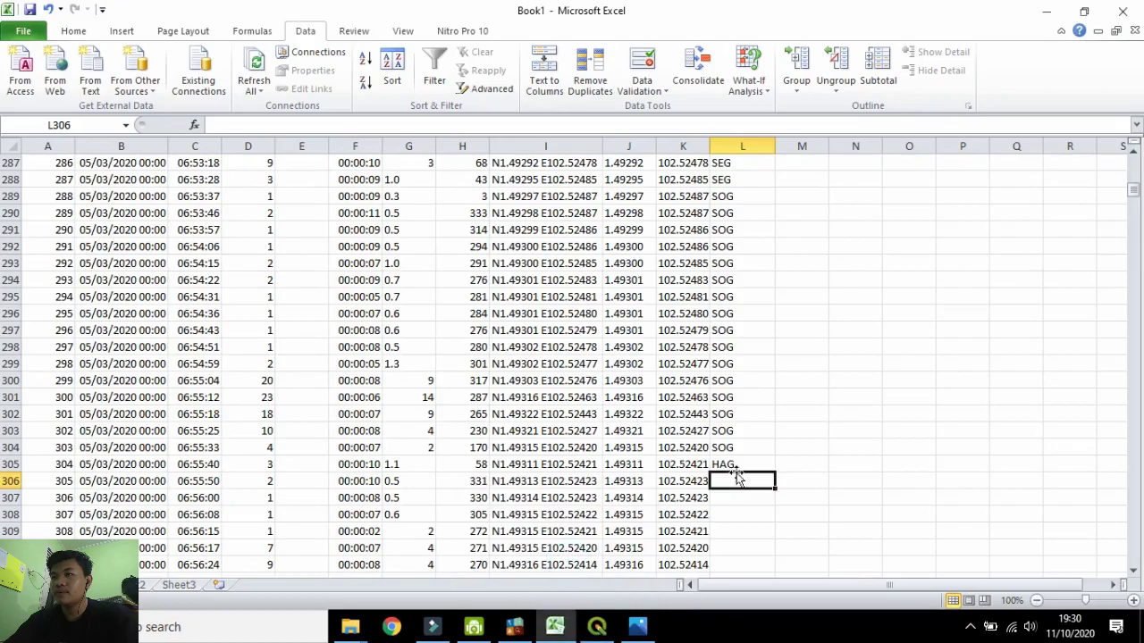
left_click(737, 465)
left_click_drag(774, 472, 756, 561)
left_click(749, 481)
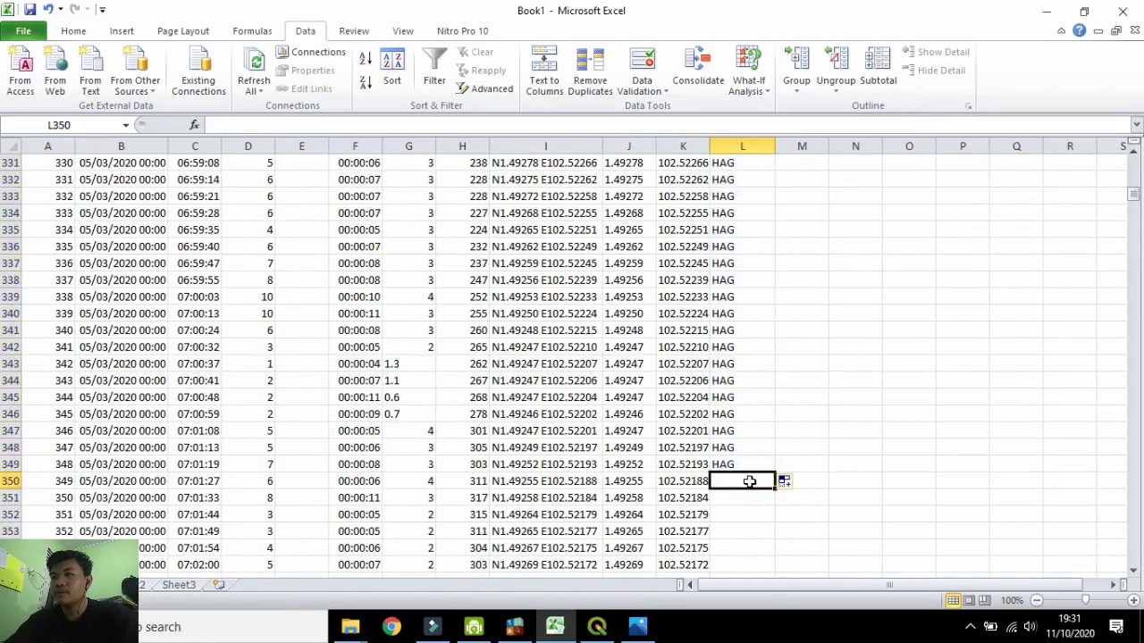
type("PR")
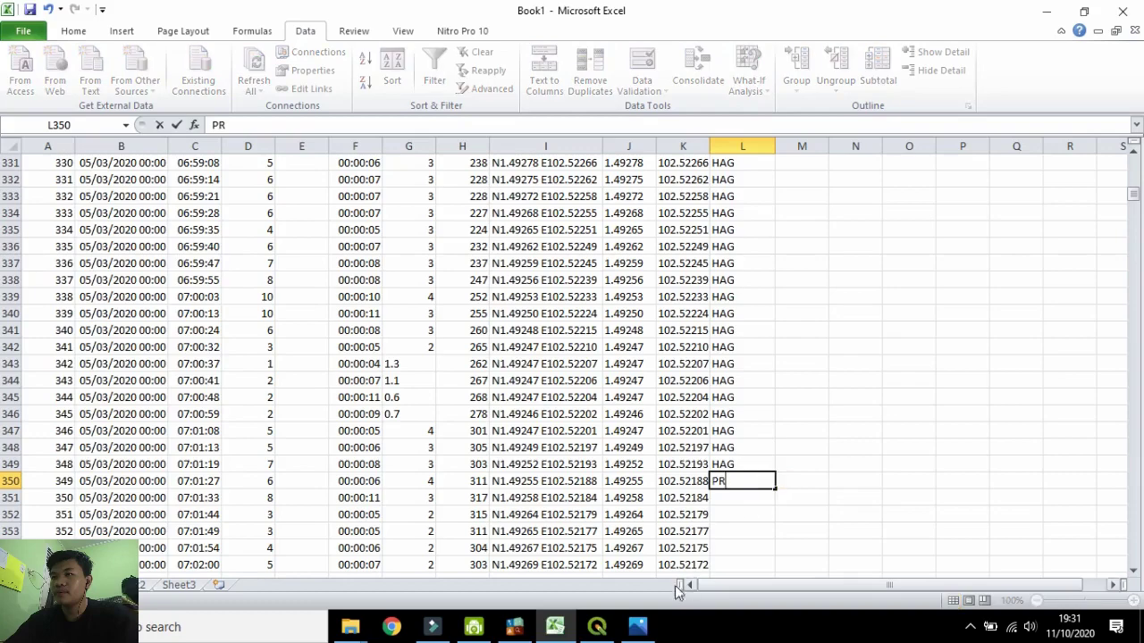
Switch to QGIS and identify the corner track point at the north end of the long, densely spaced segment.
left_click(597, 627)
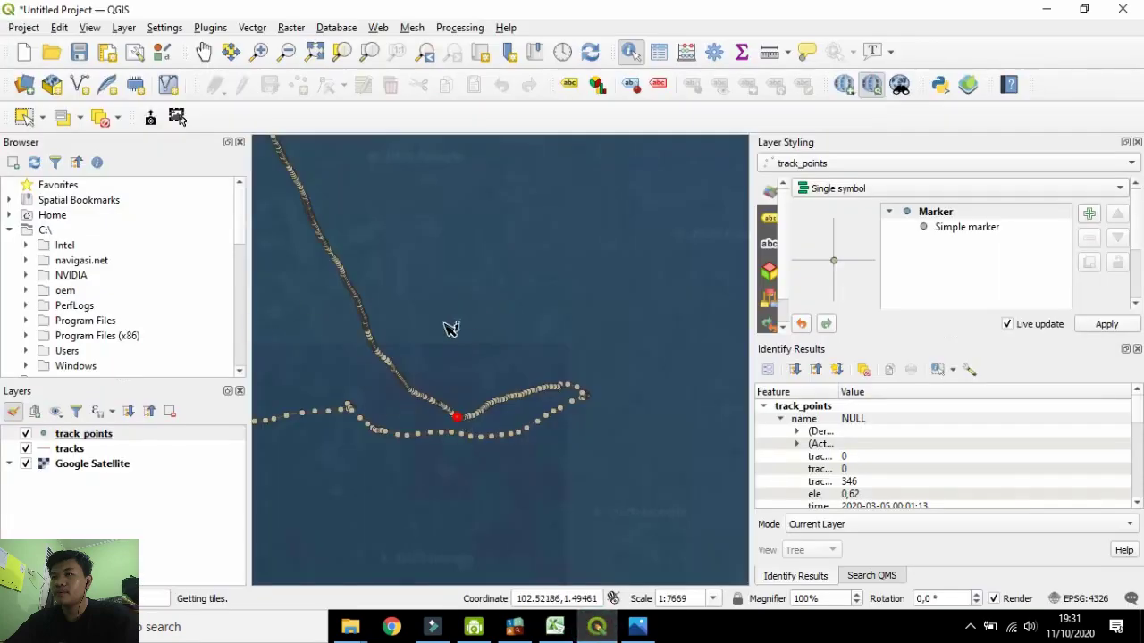
scroll(374, 234, "up", 3)
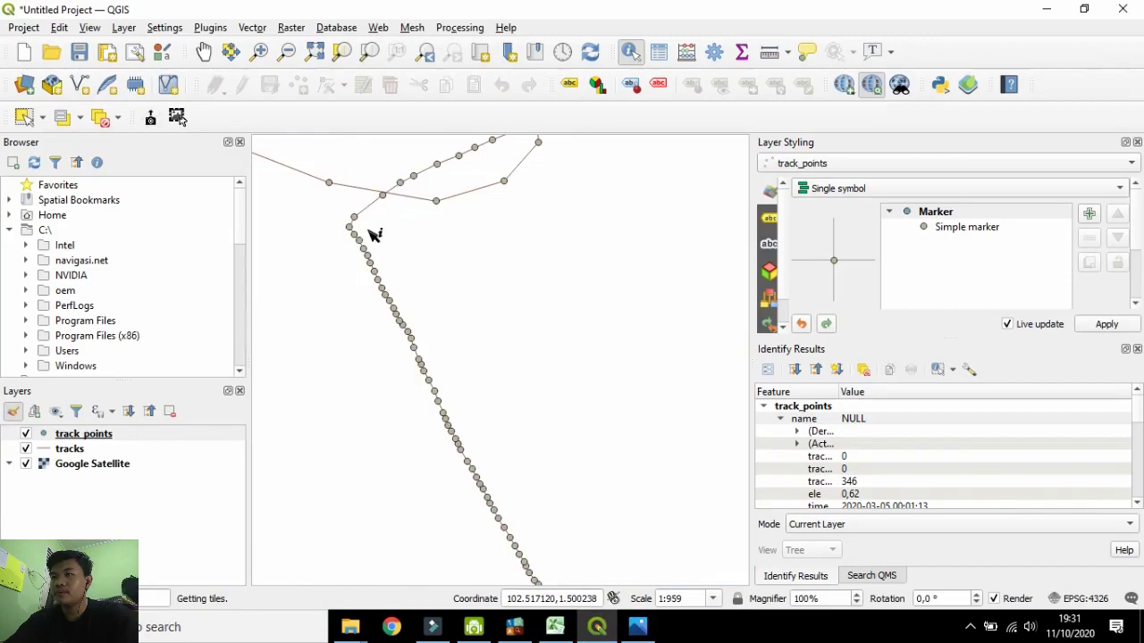
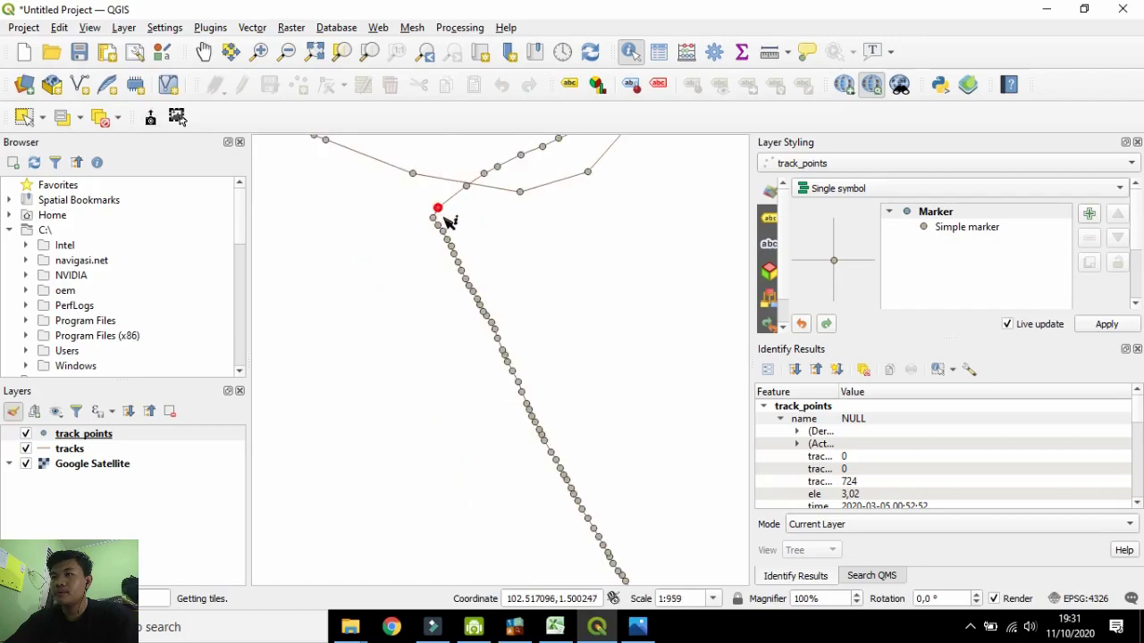
left_click(439, 208)
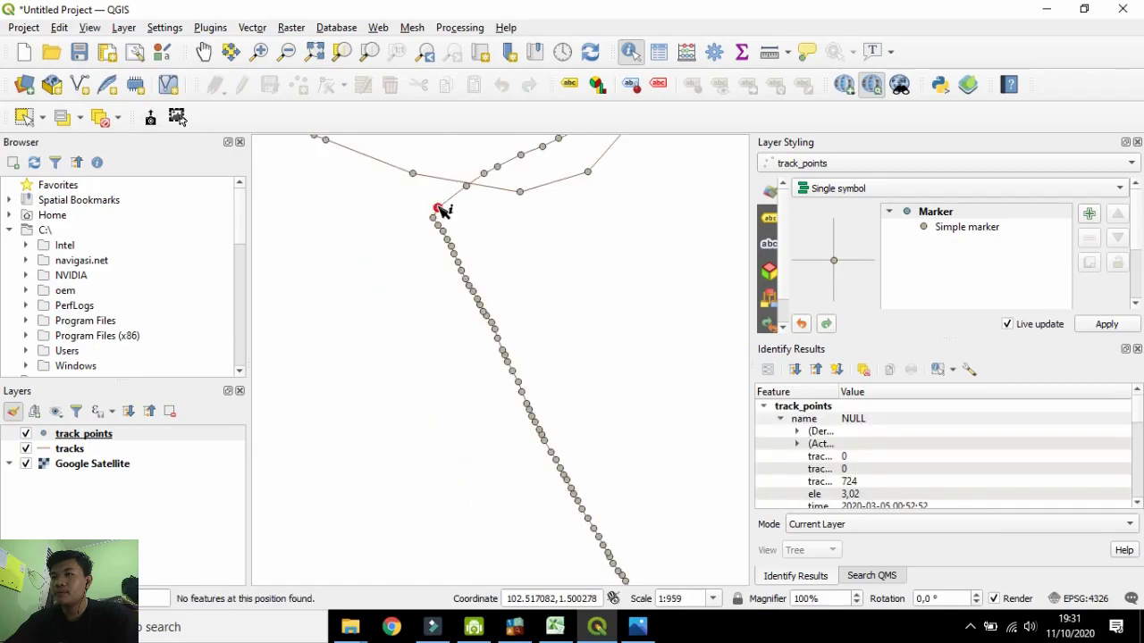
Switch to Excel, fill PR down from L350 to L725 and enter FGR in L726.
key("alt+Tab")
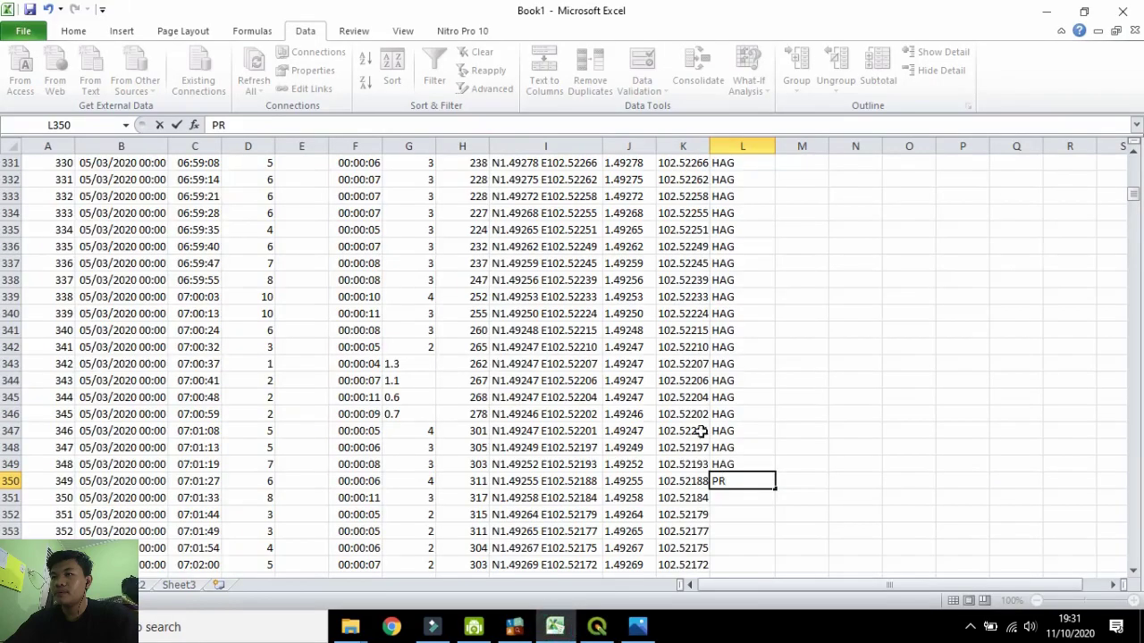
left_click_drag(773, 489, 755, 442)
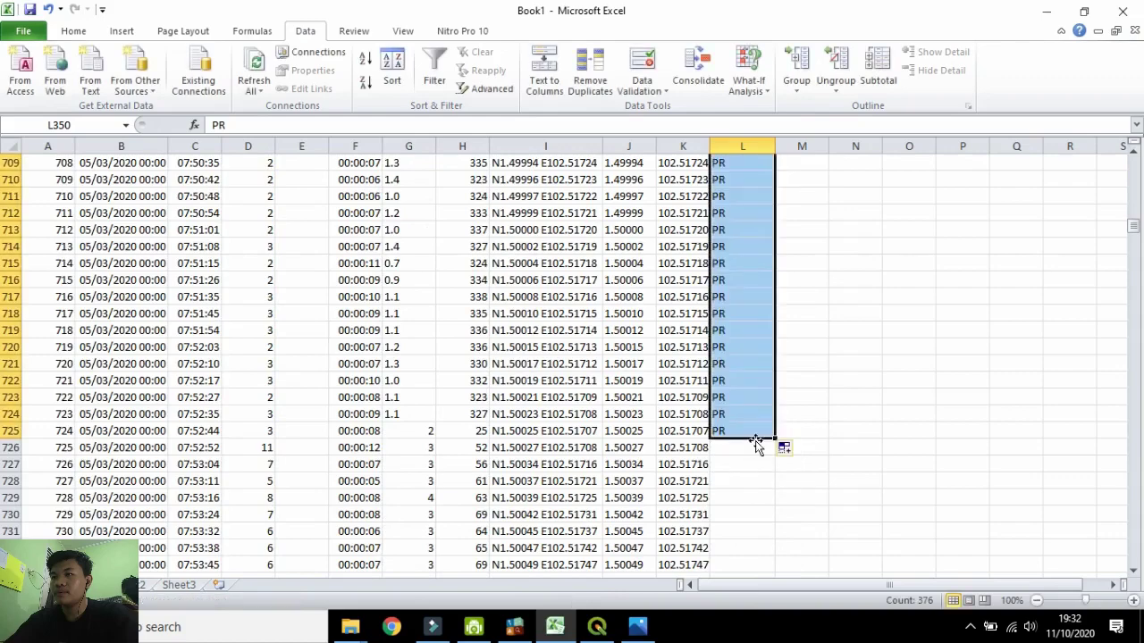
left_click(729, 447)
type("f")
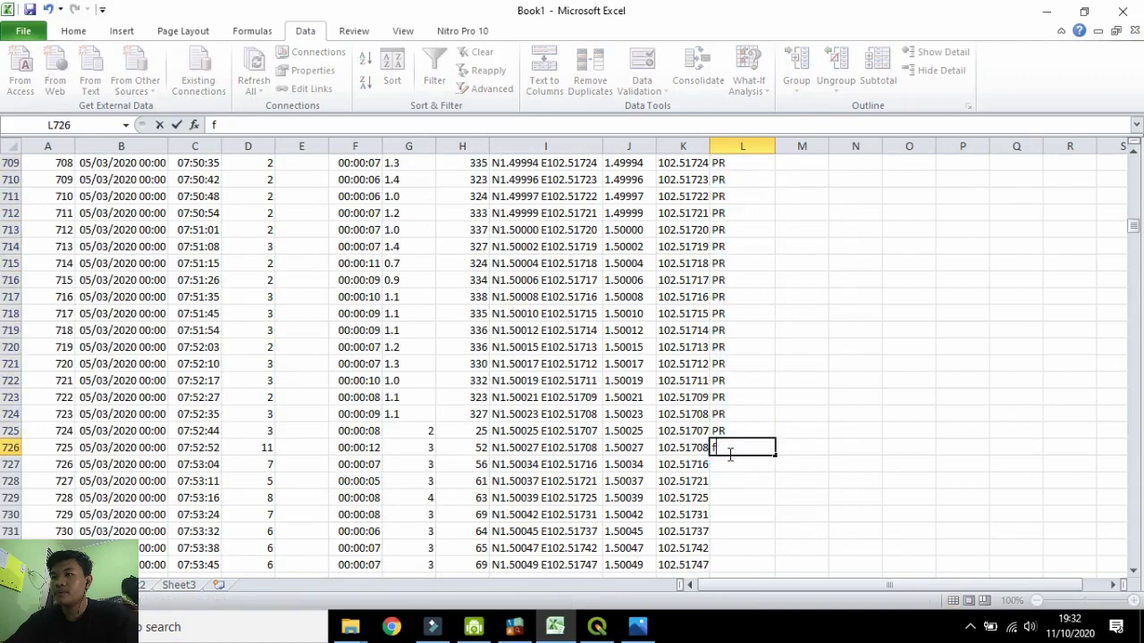
type("GR")
key("Return")
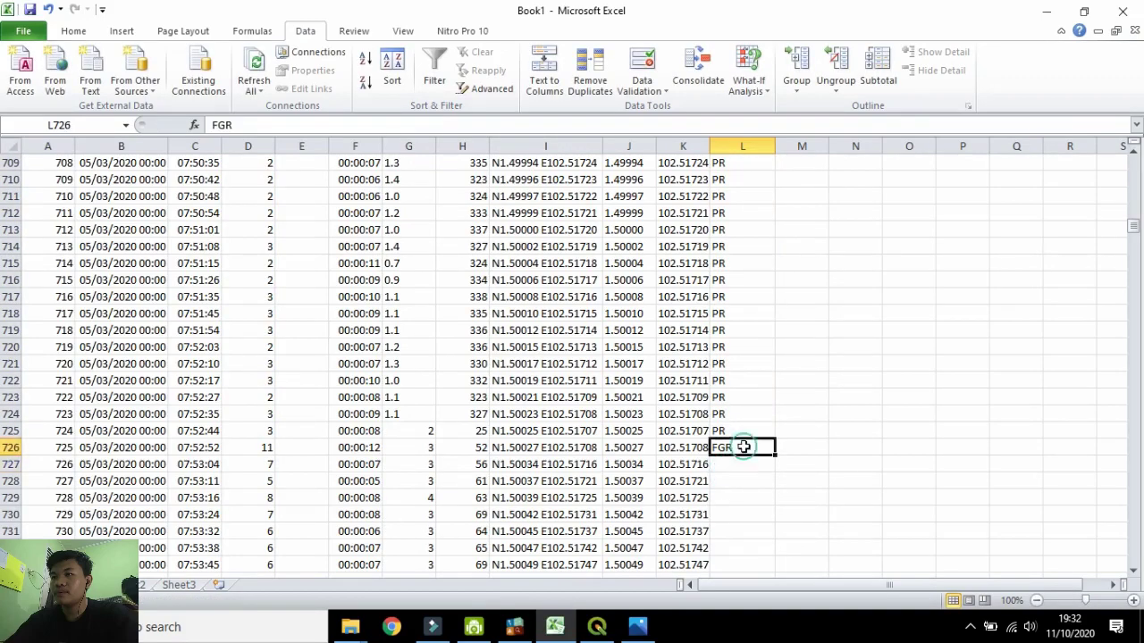
Switch to QGIS and identify the points at the track's western tip and the corner point at the dense segment's north end.
key("alt+Tab")
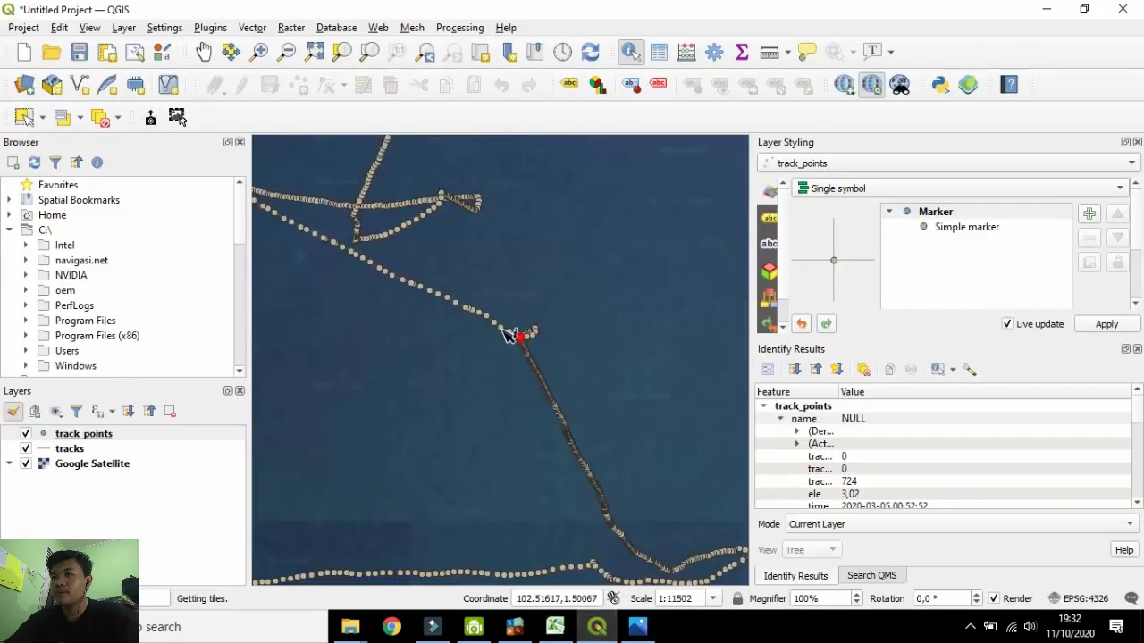
scroll(590, 360, "up", 1)
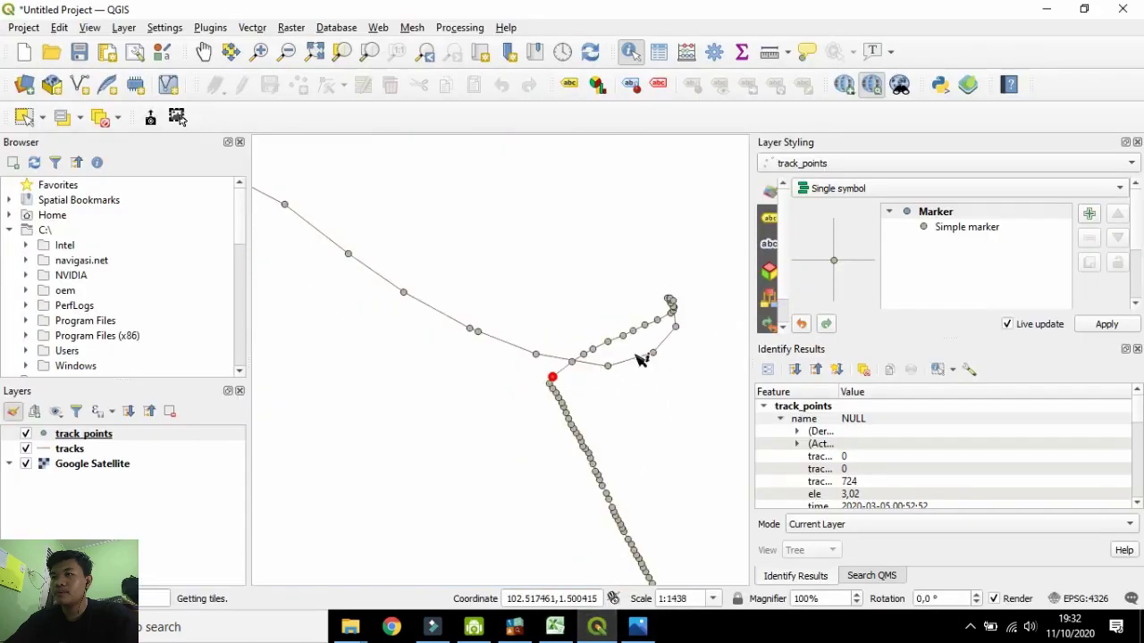
scroll(614, 352, "down", 3)
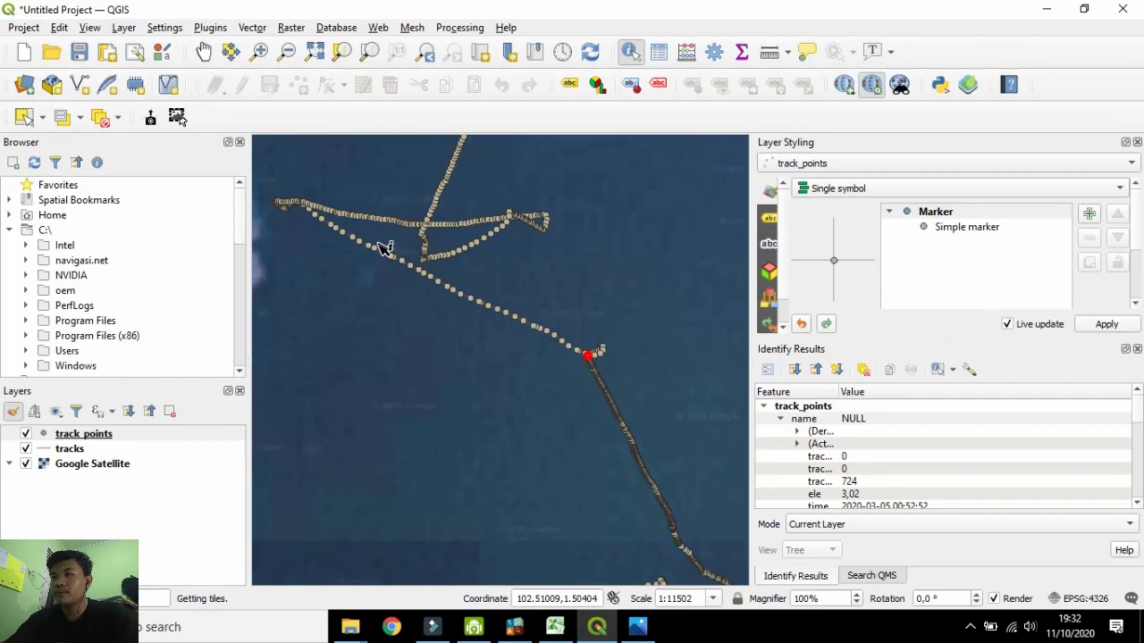
left_click(283, 209)
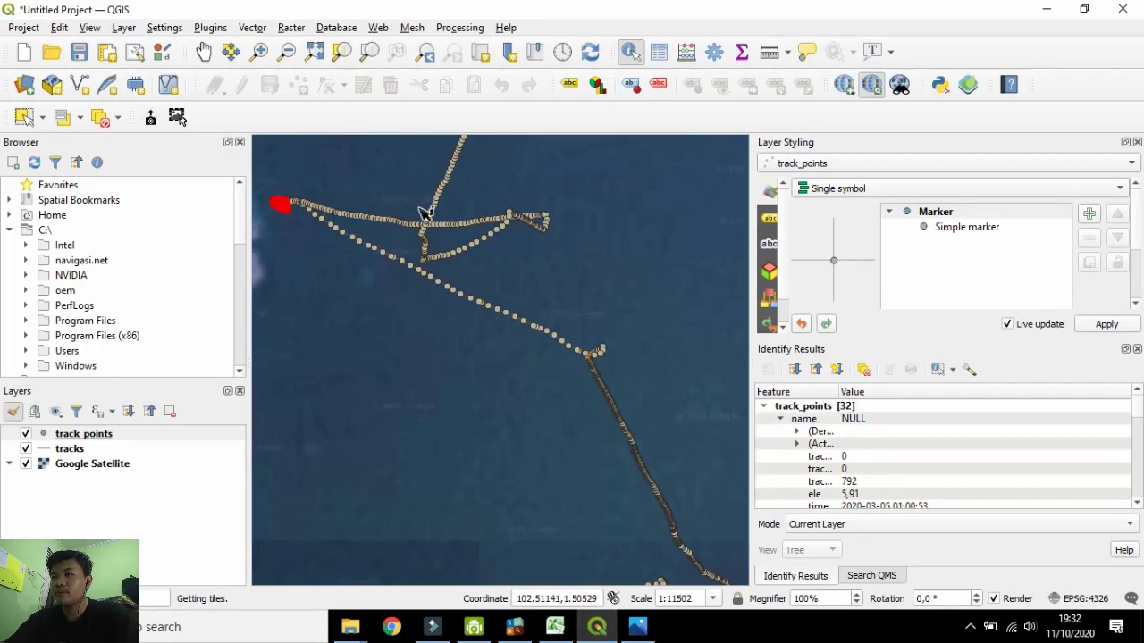
left_click(587, 352)
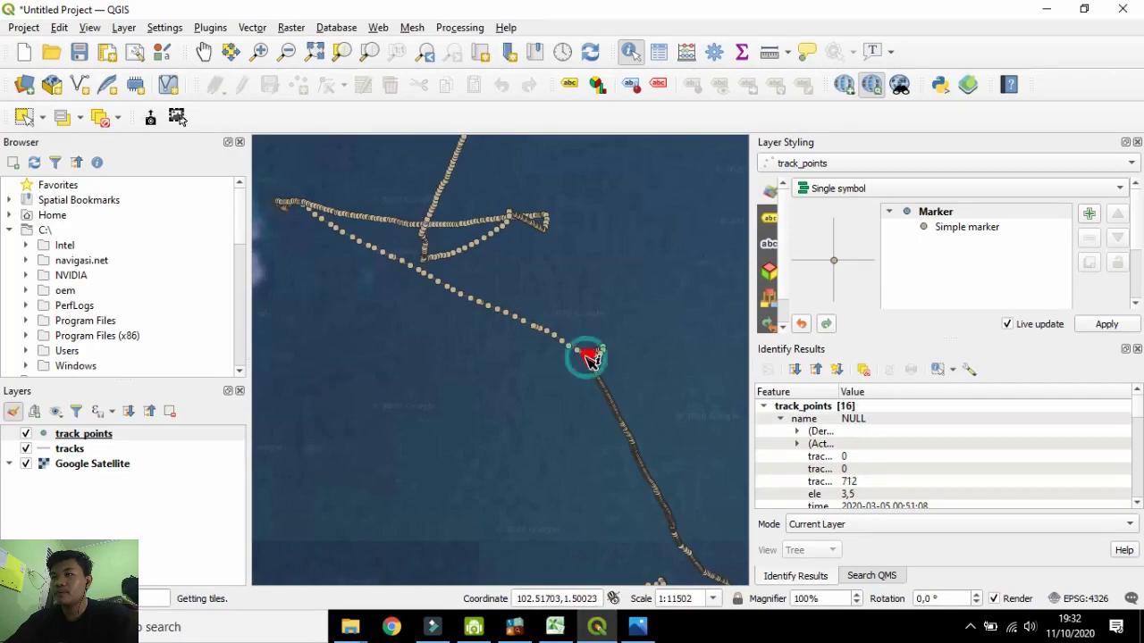
scroll(593, 348, "up", 3)
left_click(542, 314)
scroll(547, 318, "down", 3)
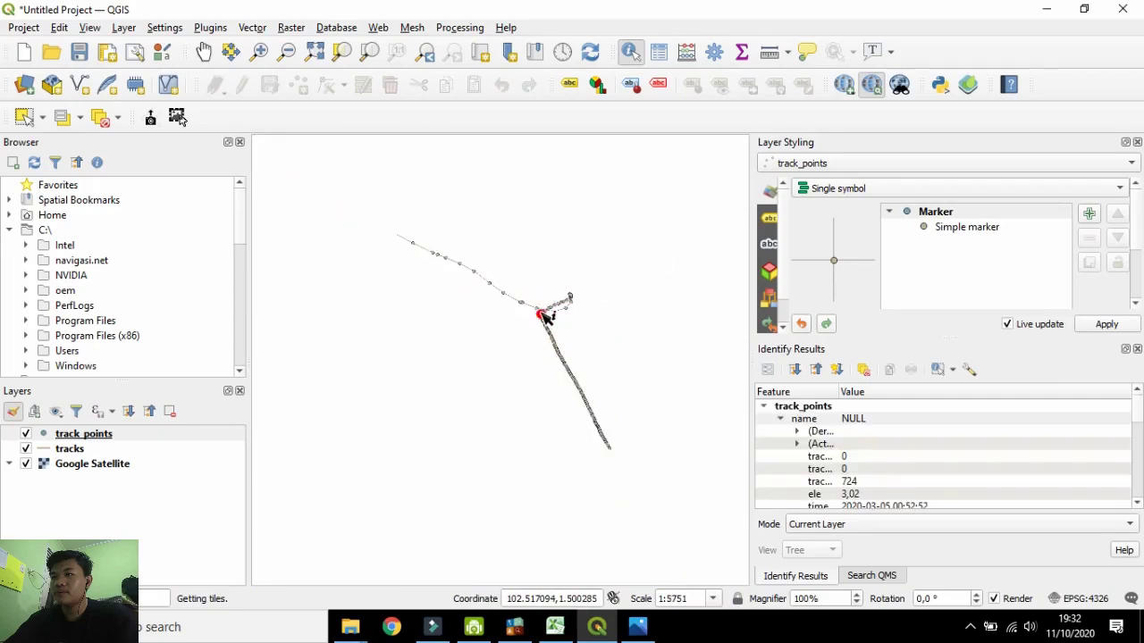
Identify the track points near the eastern end of the upper track segment and beside the junction to its west.
left_click_drag(258, 166, 329, 152)
scroll(326, 152, "up", 1)
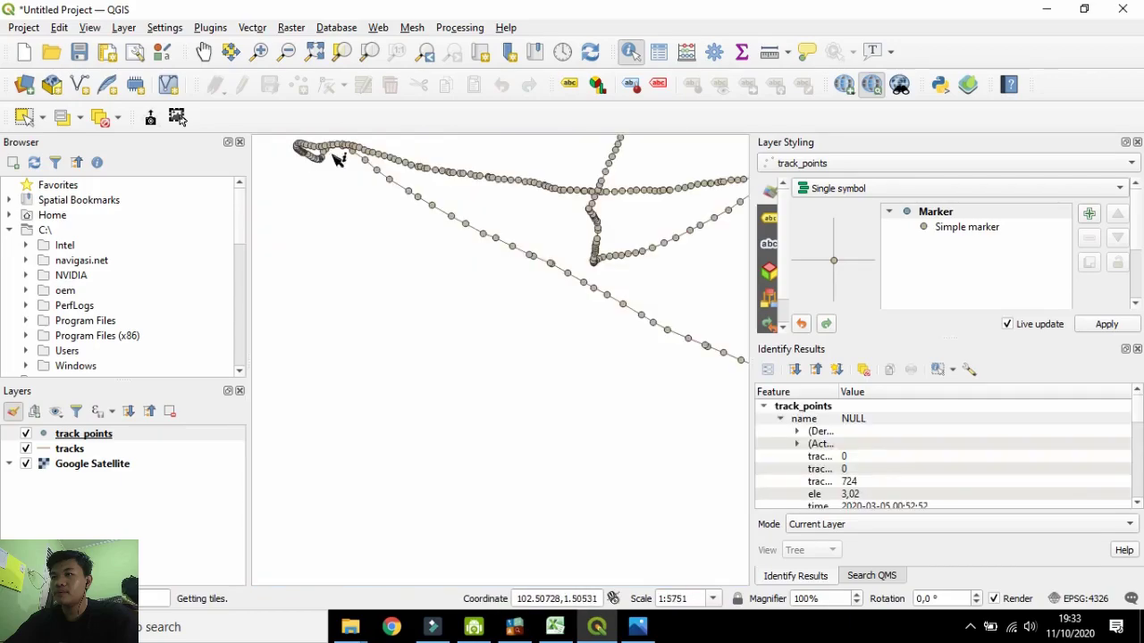
left_click(321, 159)
scroll(358, 182, "down", 1)
left_click_drag(550, 207, 586, 195)
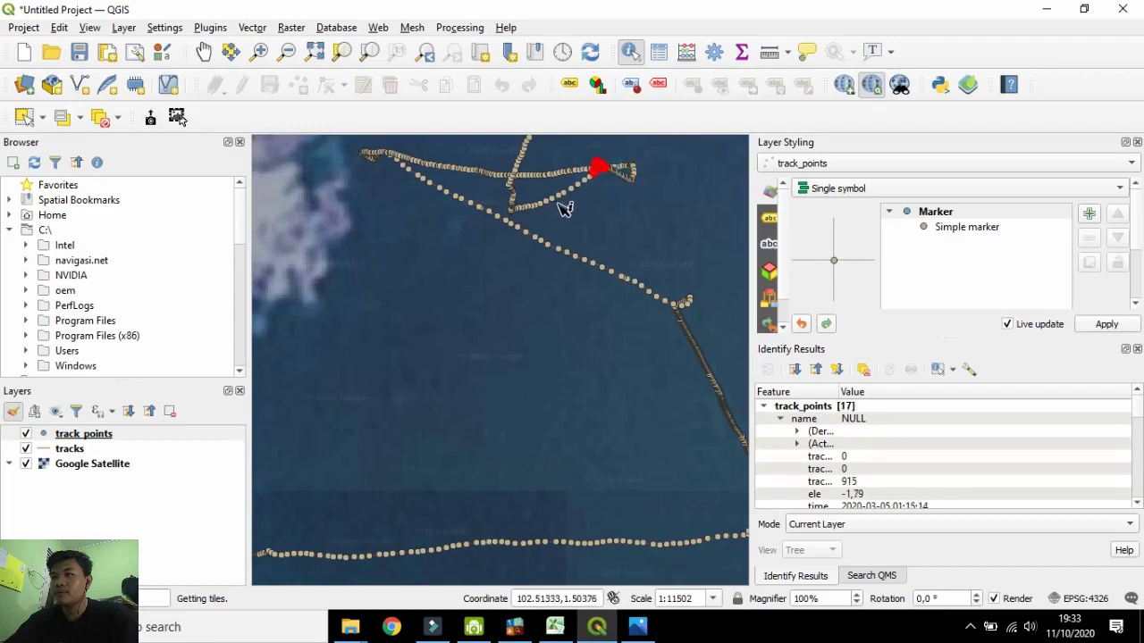
left_click(511, 206)
scroll(520, 192, "down", 2)
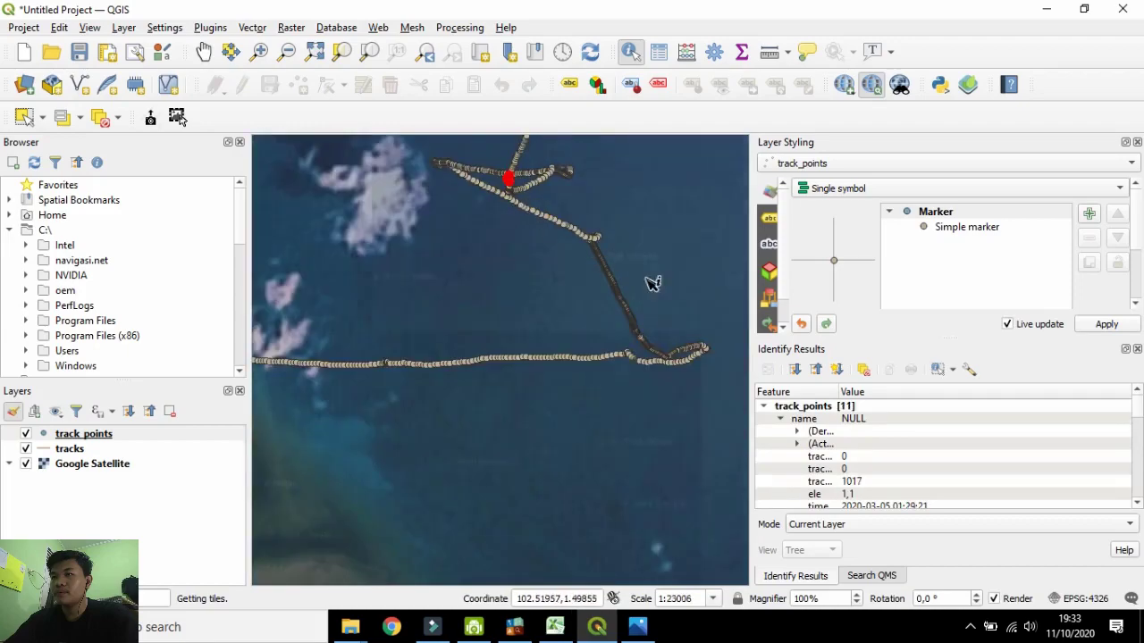
Identify the point just before the hooked tip west of the northern track cluster and select its point number.
scroll(536, 188, "down", 1)
left_click(203, 51)
left_click_drag(455, 193, 495, 460)
scroll(350, 227, "up", 2)
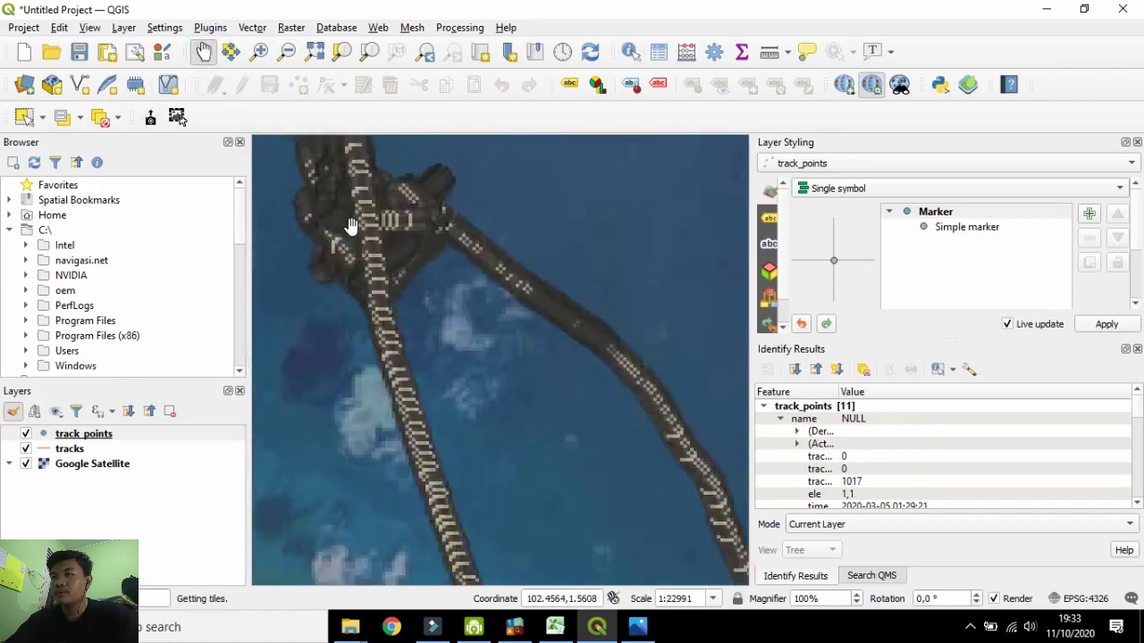
scroll(456, 245, "down", 2)
scroll(658, 462, "up", 1)
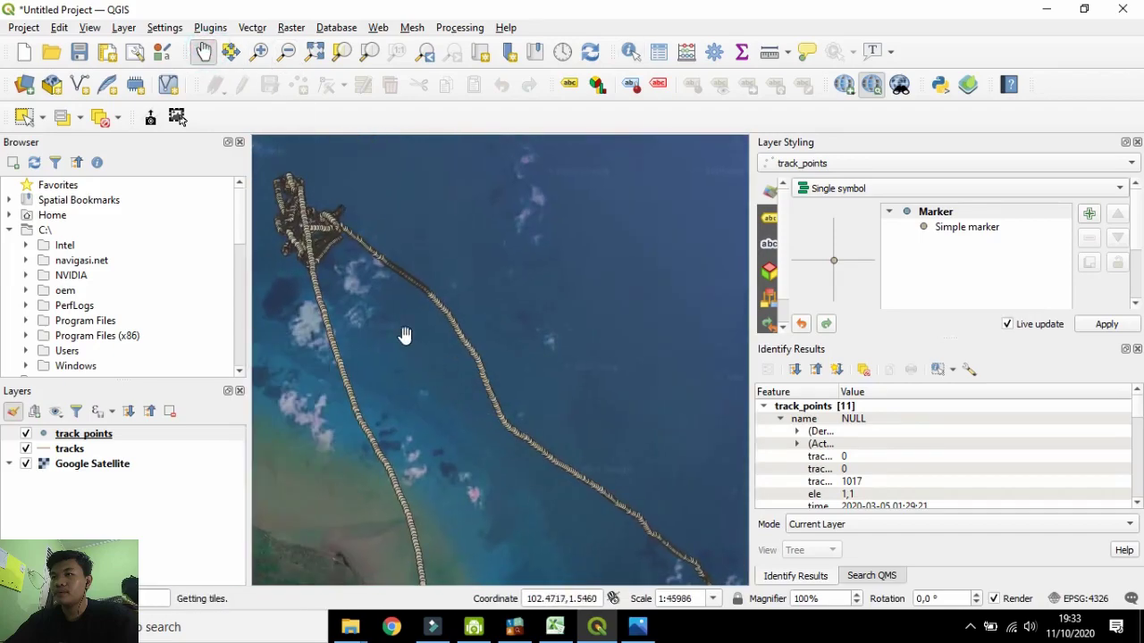
scroll(334, 214, "up", 7)
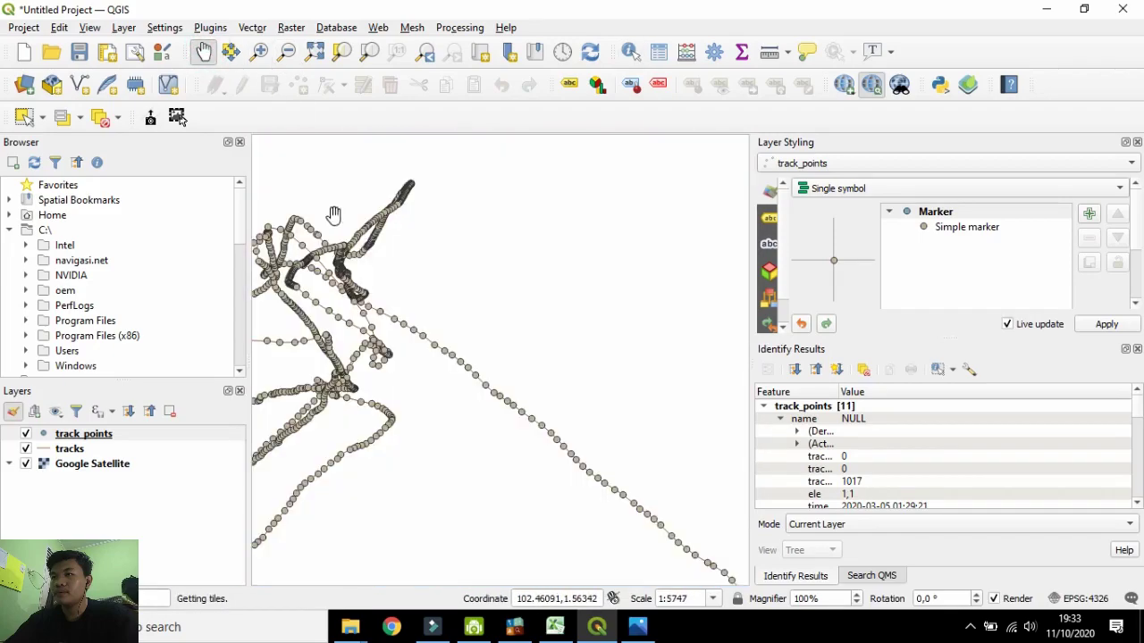
left_click(632, 52)
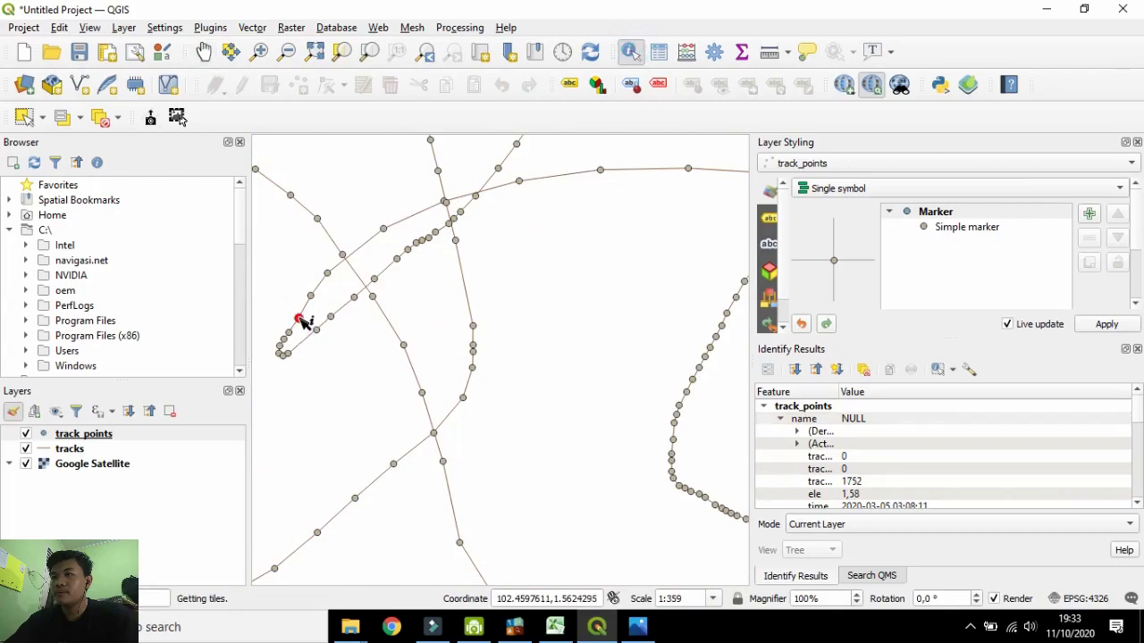
scroll(340, 288, "down", 3)
scroll(340, 298, "up", 2)
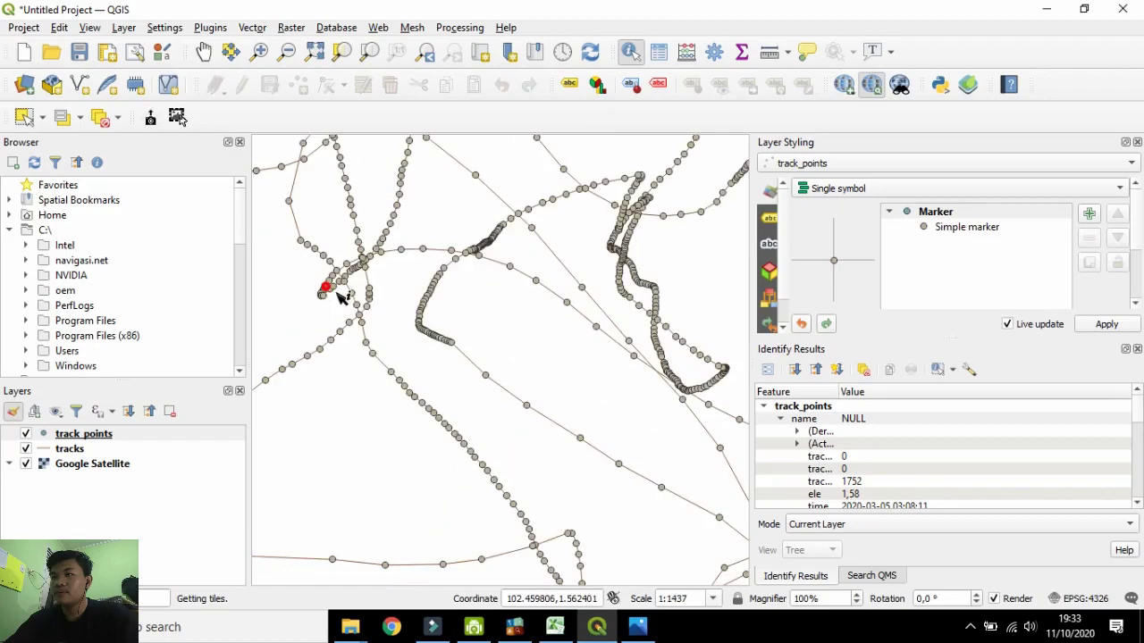
left_click(876, 487)
Switch to Excel, fill FGR down from L726 to L1753 and enter SER1 in L1754.
key("alt+Tab")
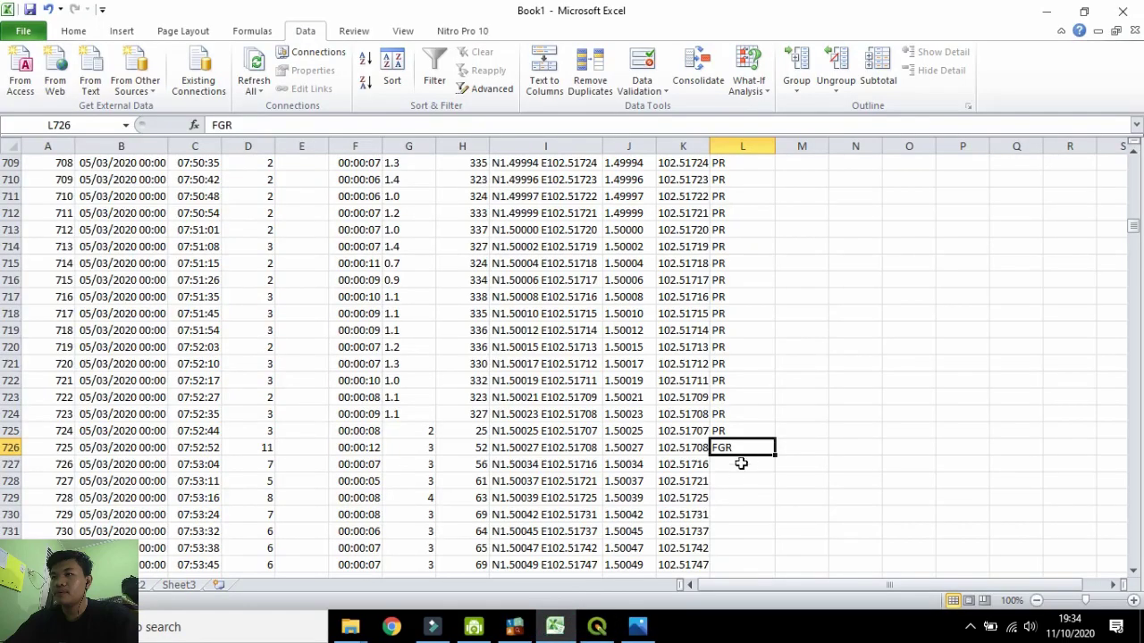
left_click_drag(770, 458, 742, 400)
left_click(745, 401)
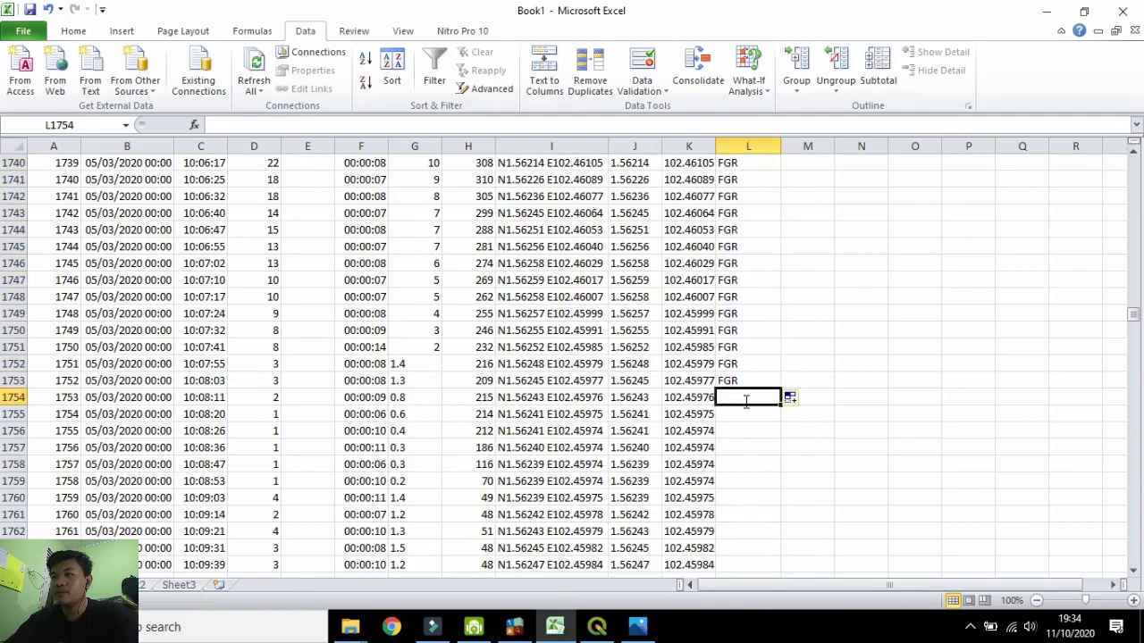
type("SER1")
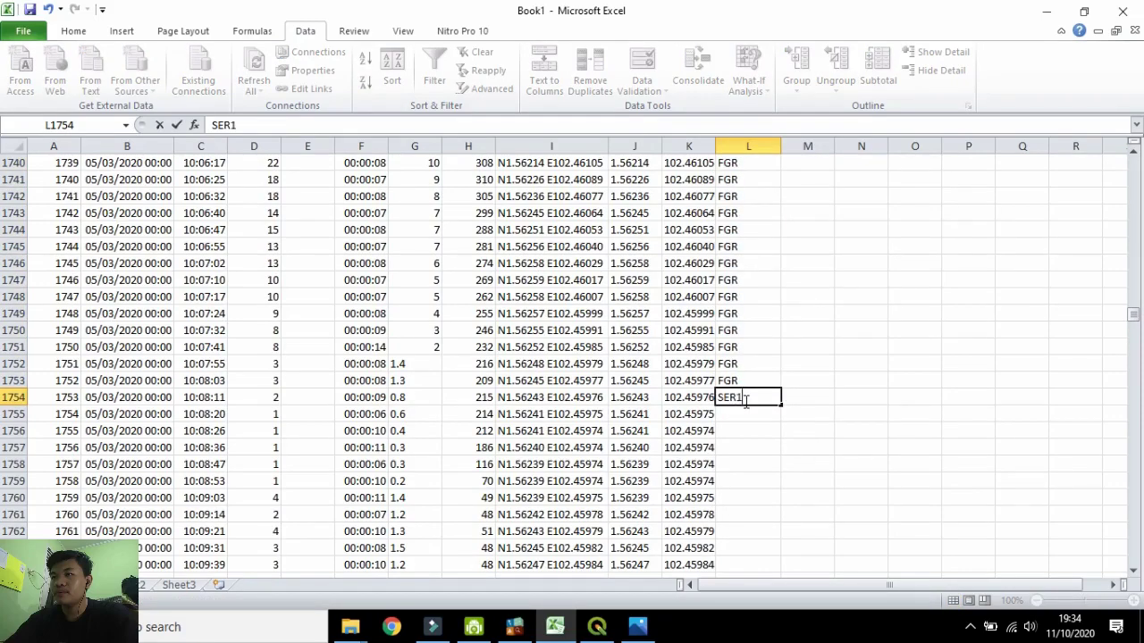
Switch to QGIS and examine how the track continues from the identified hook point through the surrounding loops.
left_click(597, 626)
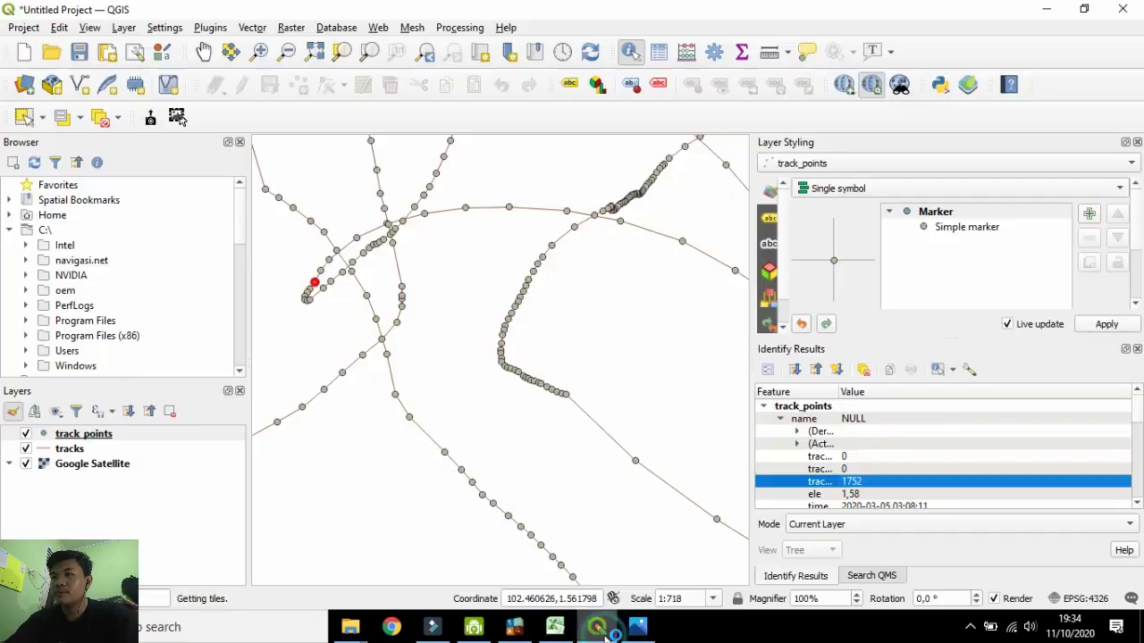
scroll(656, 459, "up", 2)
scroll(645, 487, "down", 3)
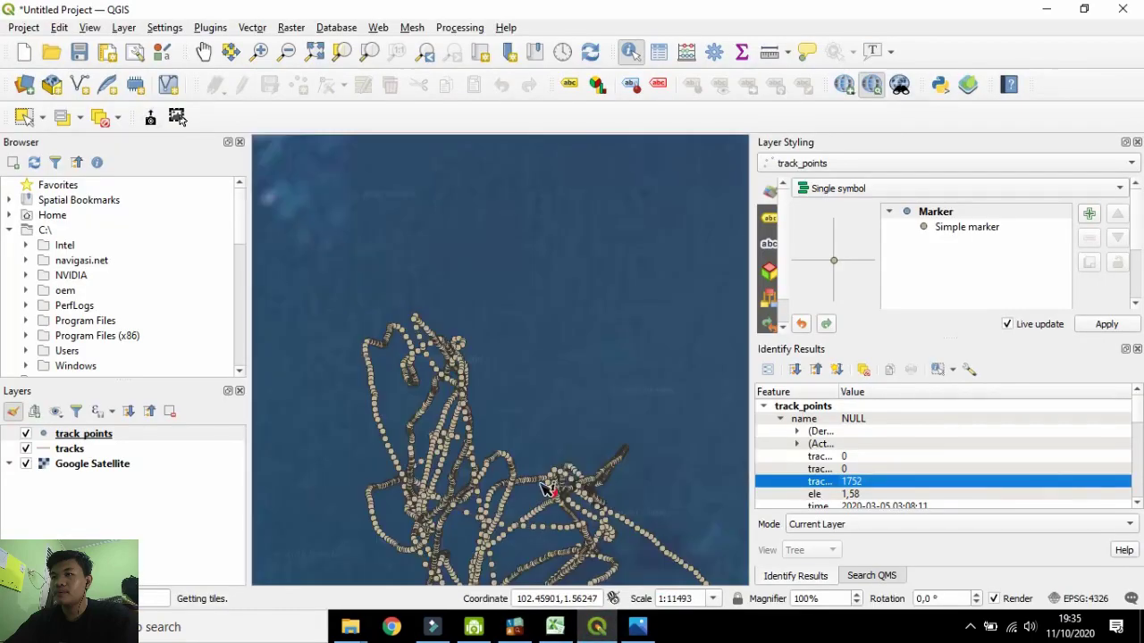
scroll(660, 388, "down", 1)
scroll(646, 454, "up", 1)
scroll(590, 465, "up", 2)
scroll(549, 414, "down", 1)
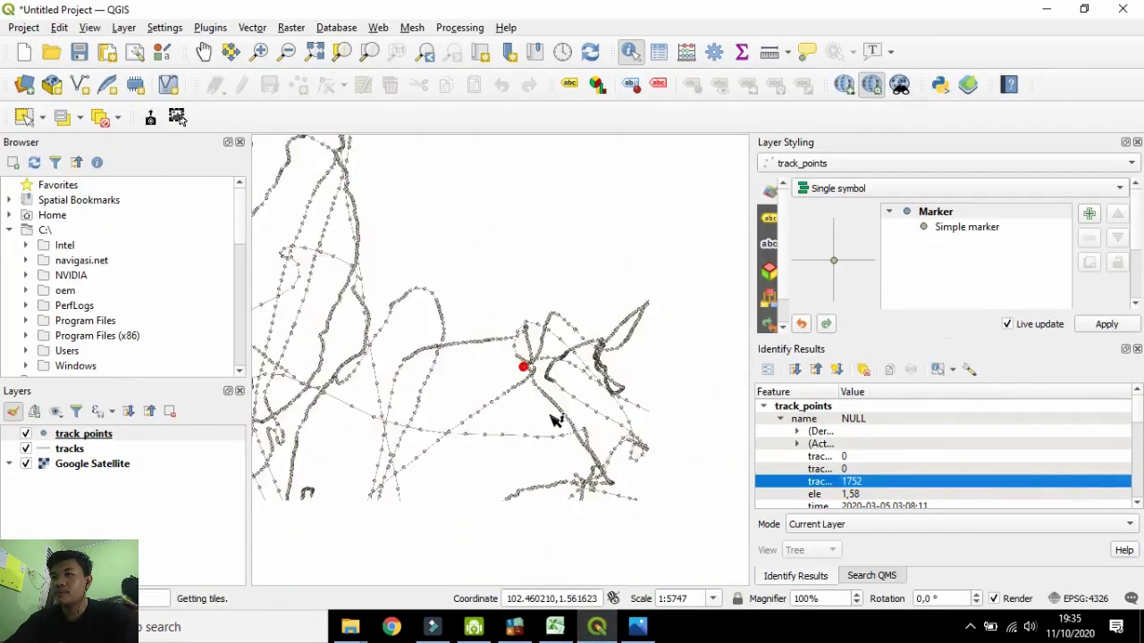
scroll(582, 404, "up", 1)
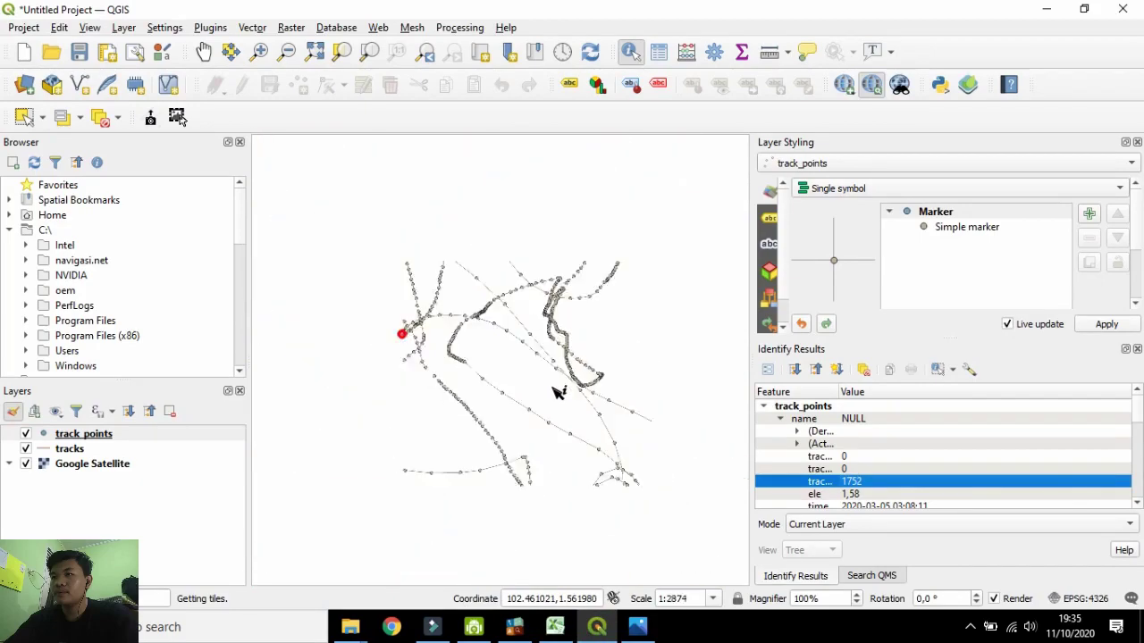
scroll(536, 352, "up", 1)
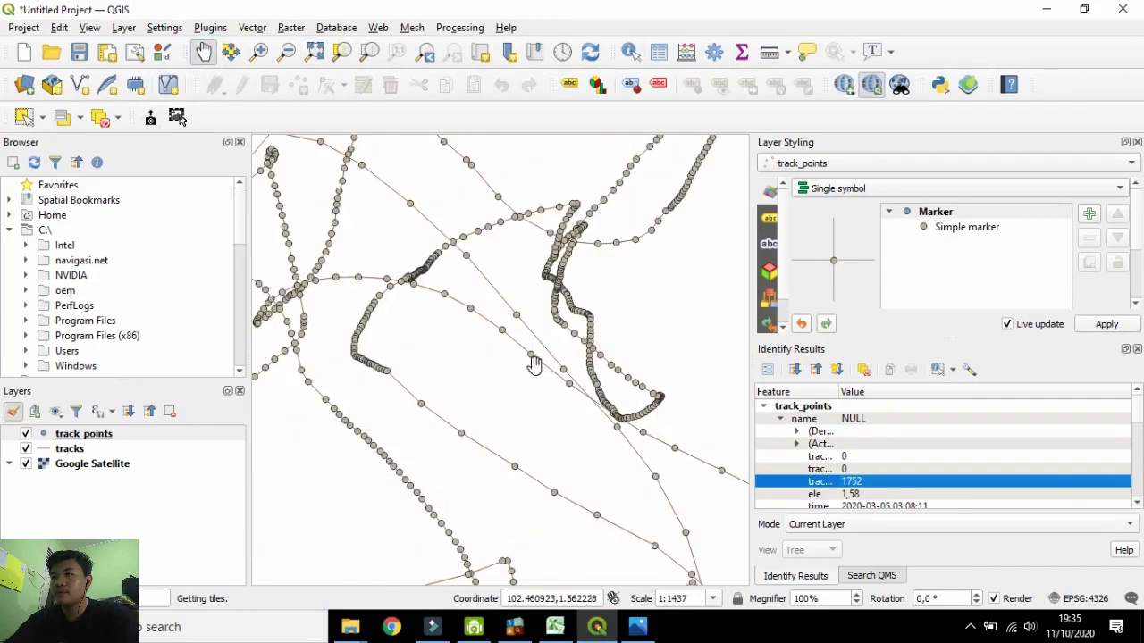
scroll(587, 396, "down", 1)
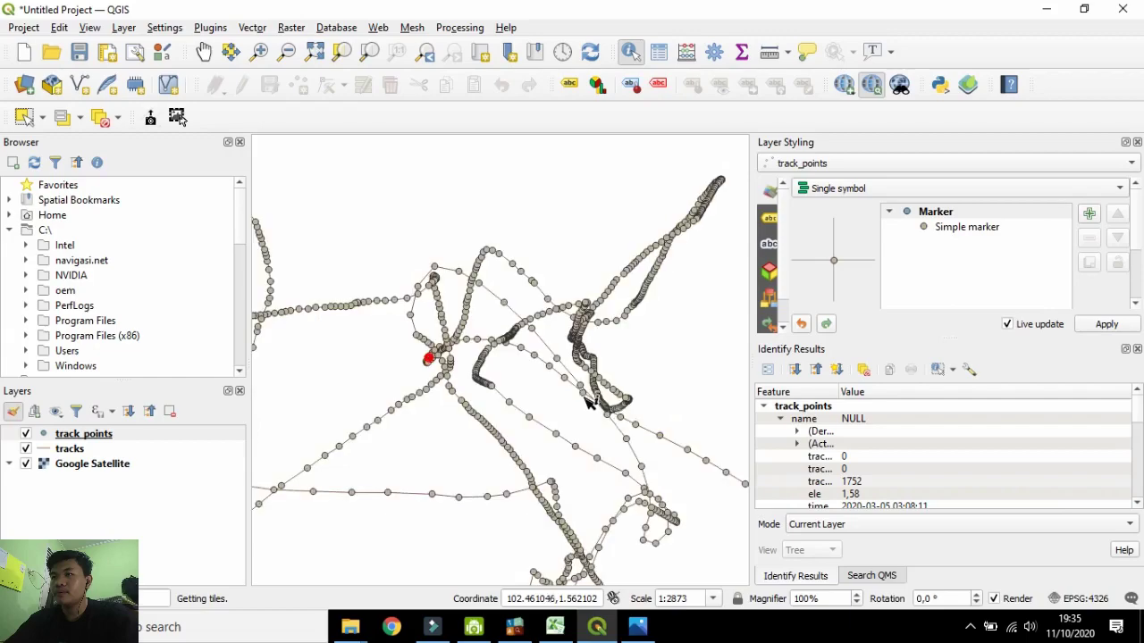
scroll(605, 421, "down", 1)
scroll(626, 429, "up", 1)
scroll(421, 325, "up", 2)
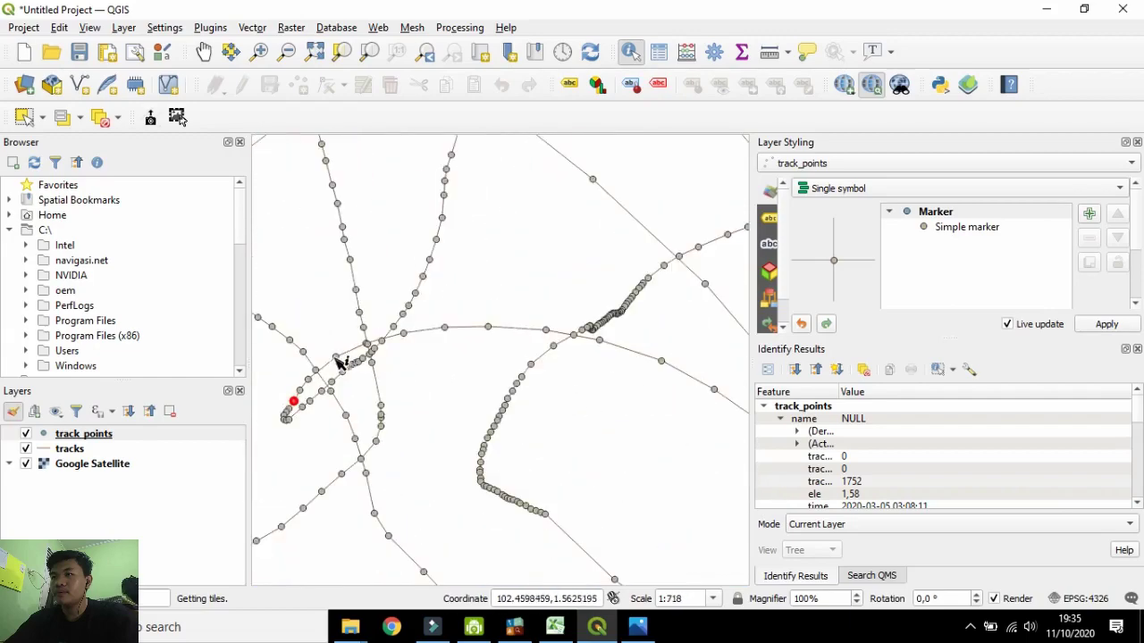
scroll(442, 228, "down", 1)
scroll(473, 159, "up", 1)
Identify the track points at the far northeastern tip of the cluster.
key("space")
left_click_drag(472, 163, 579, 355)
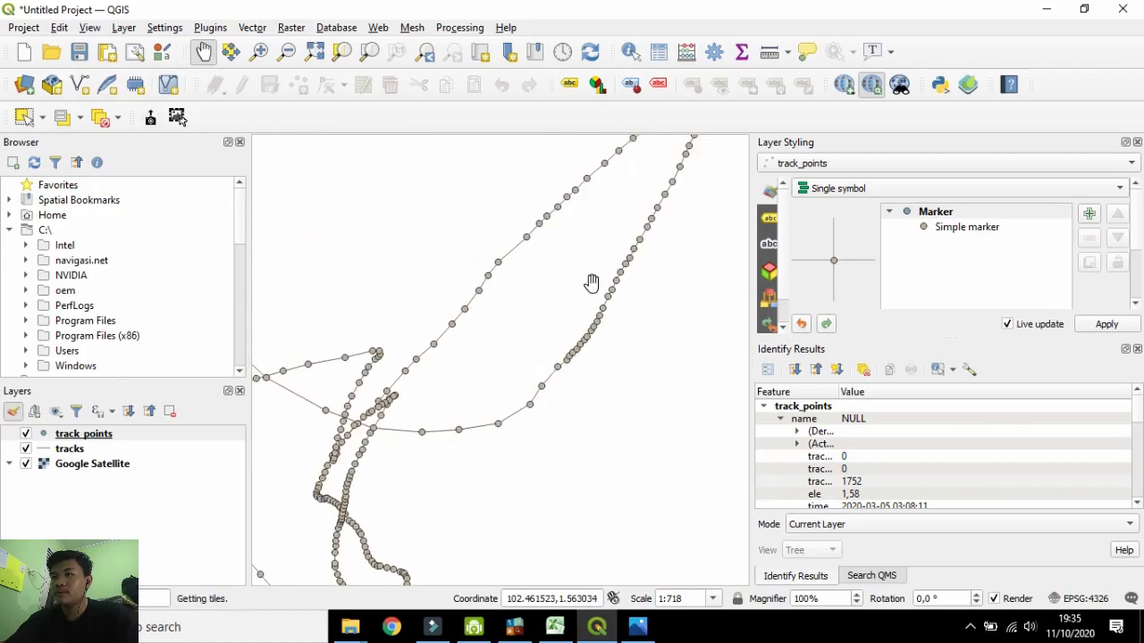
left_click_drag(591, 283, 495, 315)
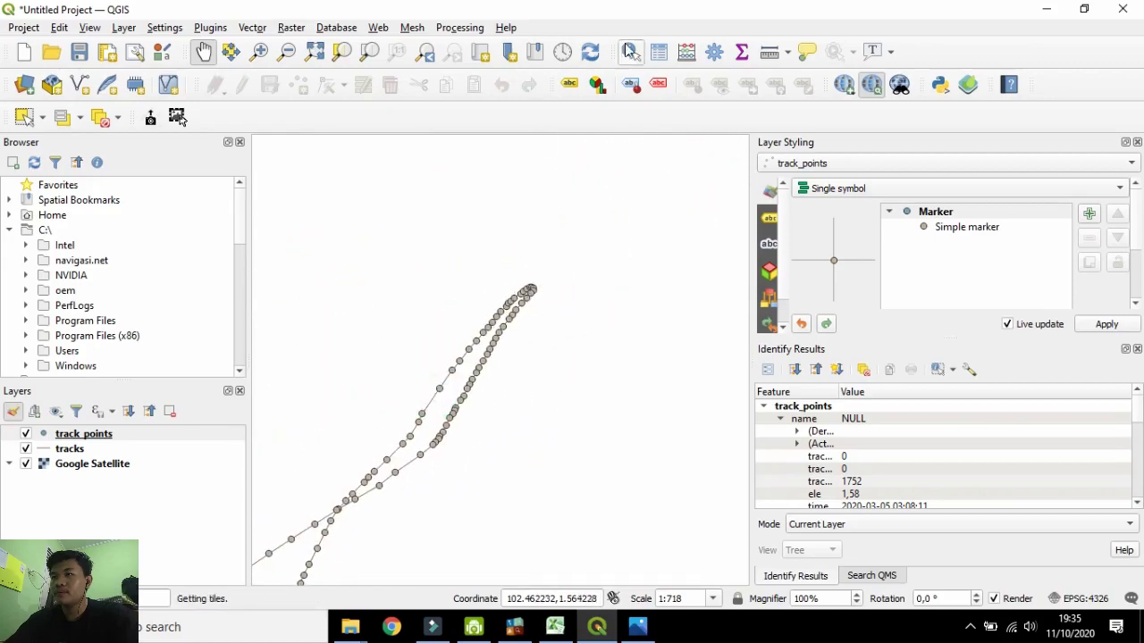
left_click(630, 51)
left_click(536, 292)
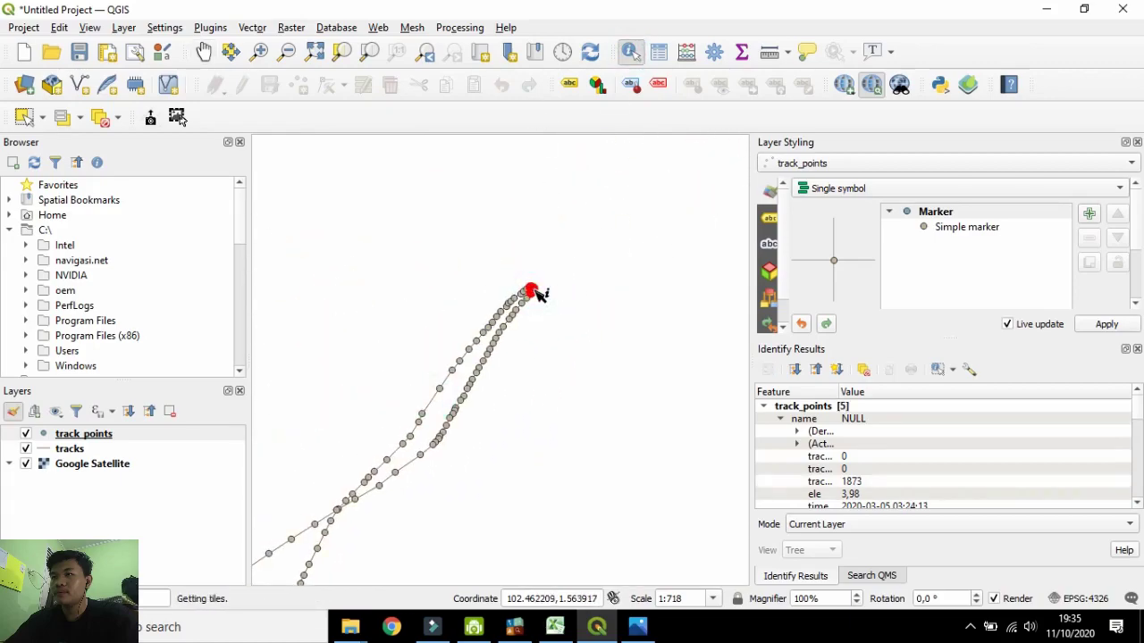
Identify the point at the peak of the tall arch northeast of the hooked tip.
scroll(524, 326, "down", 2)
left_click(203, 51)
scroll(567, 209, "up", 1)
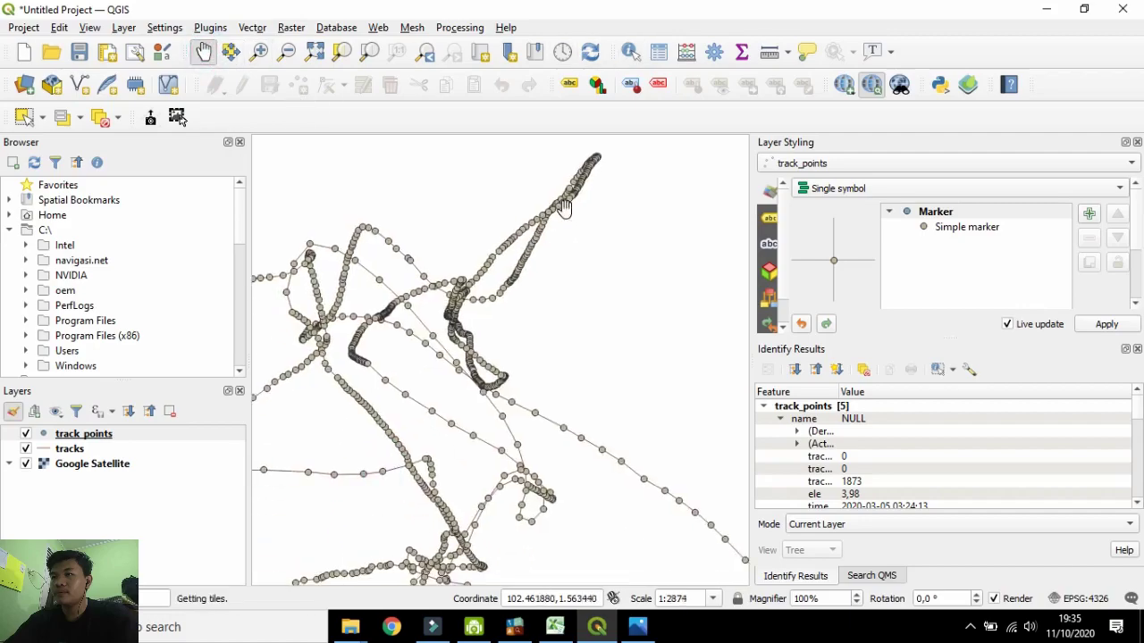
left_click_drag(566, 209, 592, 156)
left_click_drag(437, 316, 671, 355)
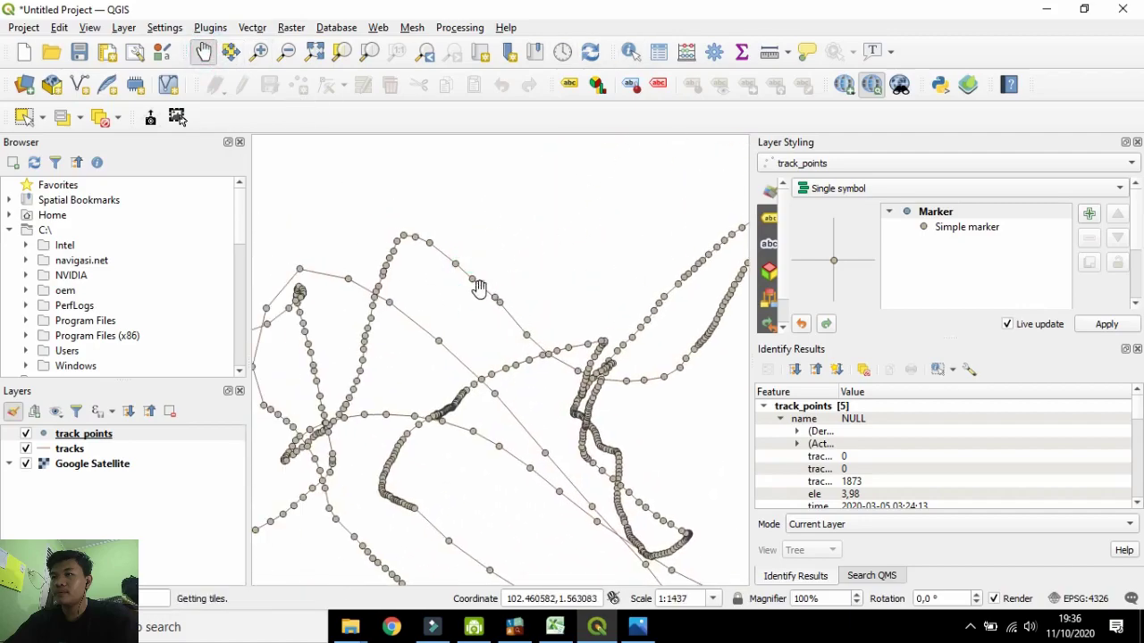
left_click(630, 52)
left_click(405, 236)
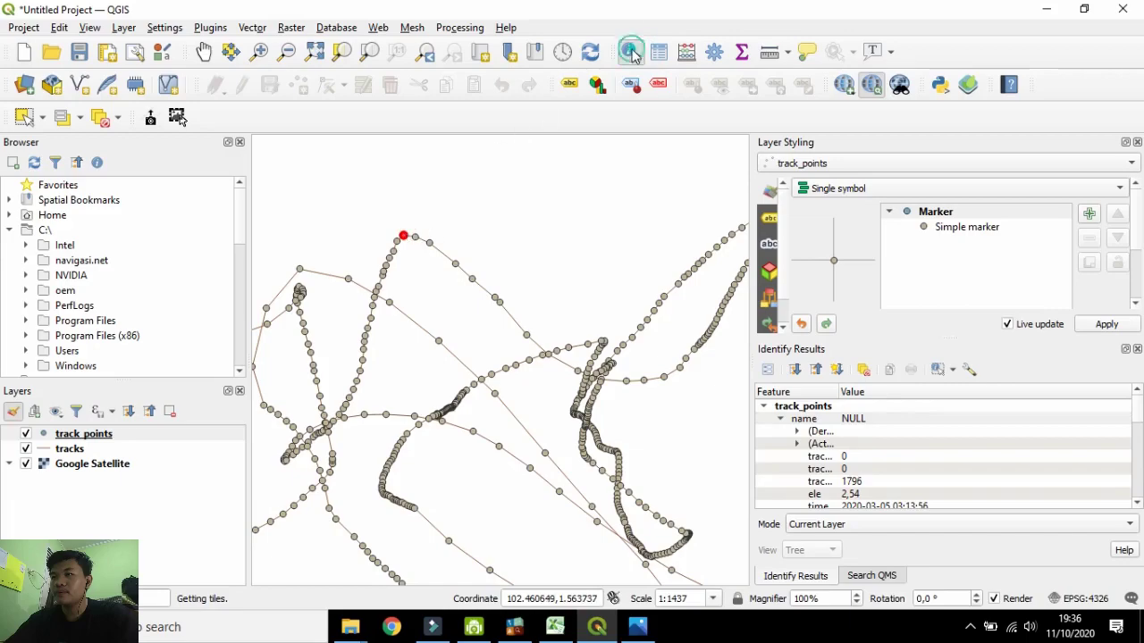
Identify the points at the southeastern end of the dense wavy segment and on the sparse line leading back northwest.
left_click(204, 51)
left_click_drag(405, 236, 479, 180)
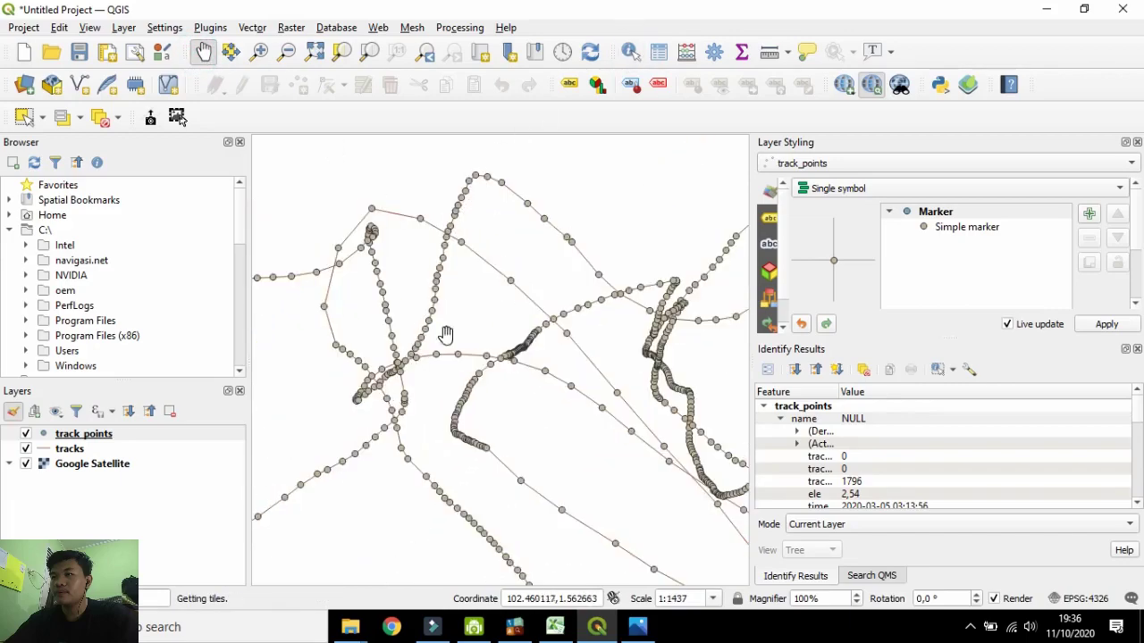
left_click_drag(446, 334, 291, 435)
left_click_drag(549, 382, 415, 462)
scroll(501, 276, "up", 5)
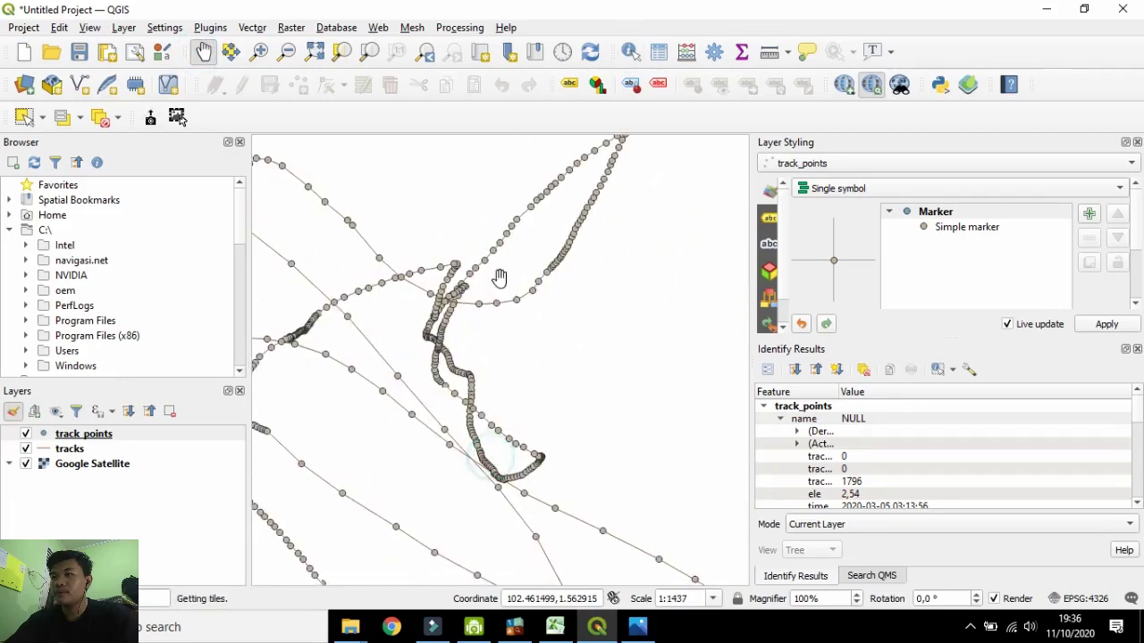
scroll(456, 348, "down", 3)
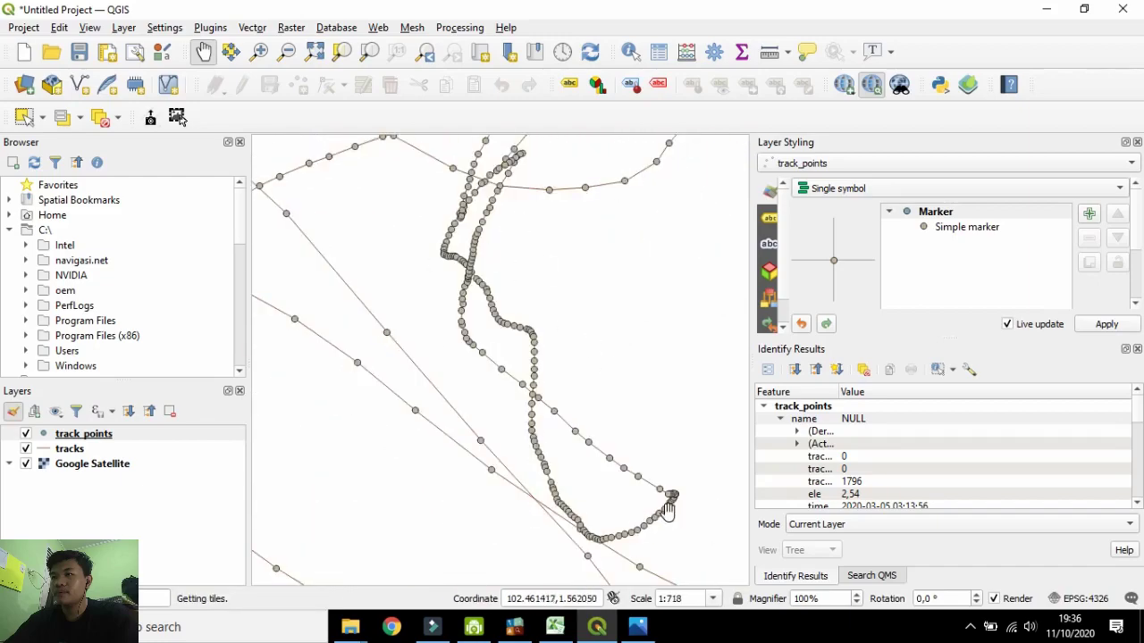
left_click(630, 51)
left_click(672, 497)
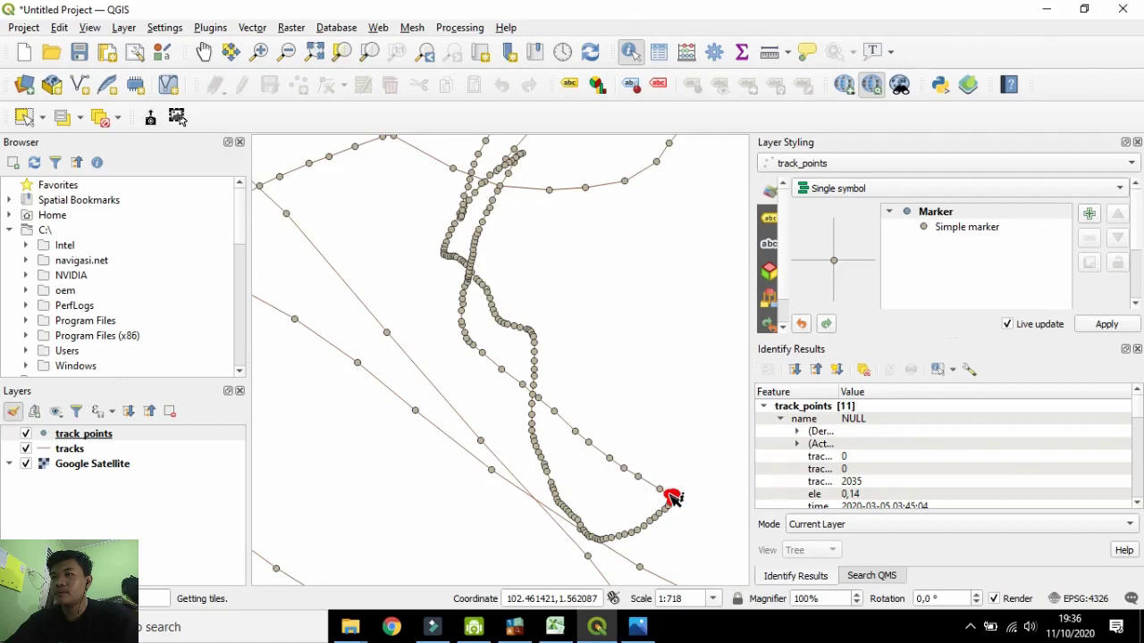
left_click(535, 367)
left_click(504, 370)
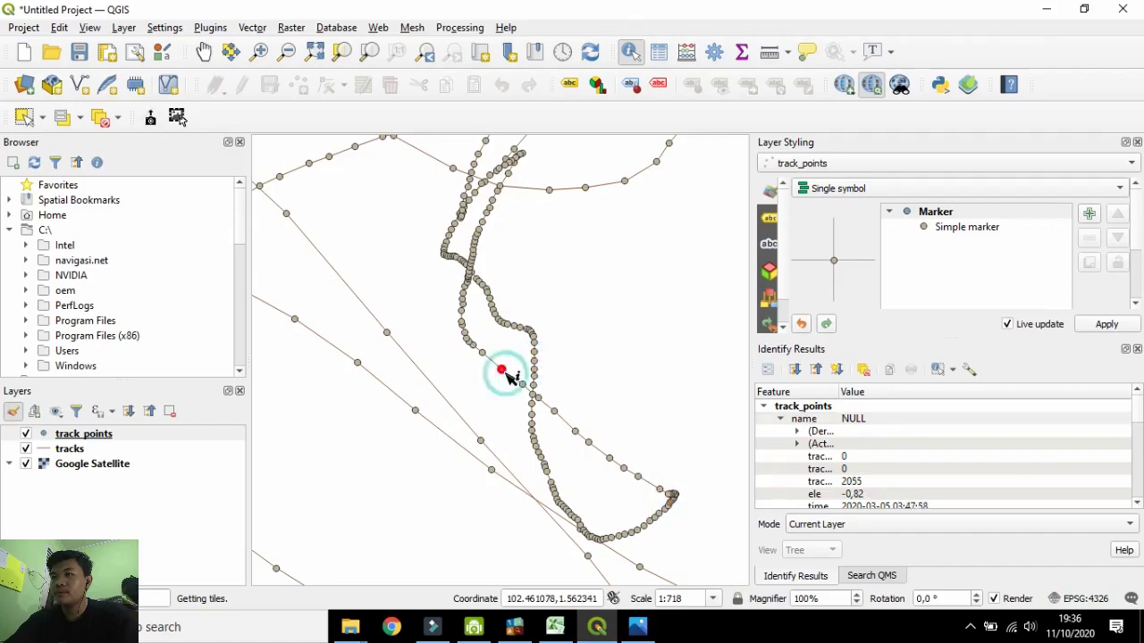
Identify the points at the wavy segment's northern end and at the junction above the small southeastern loop.
scroll(503, 370, "down", 1)
left_click(507, 246)
scroll(434, 316, "down", 1)
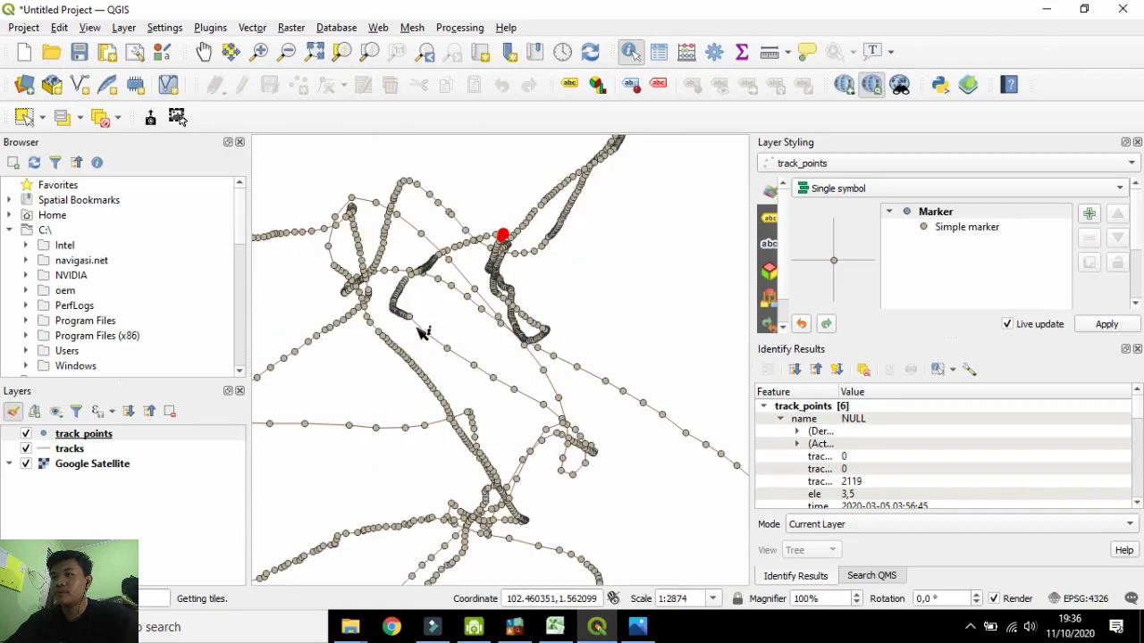
left_click(606, 401)
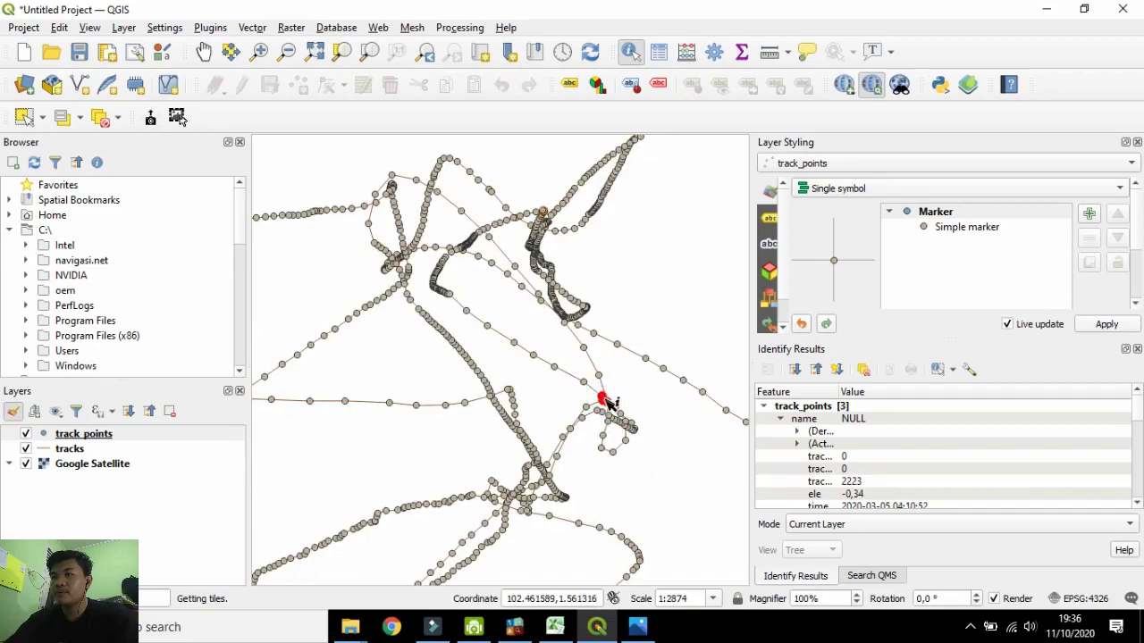
Identify individual track points around the small loop just south of that junction.
scroll(617, 411, "up", 1)
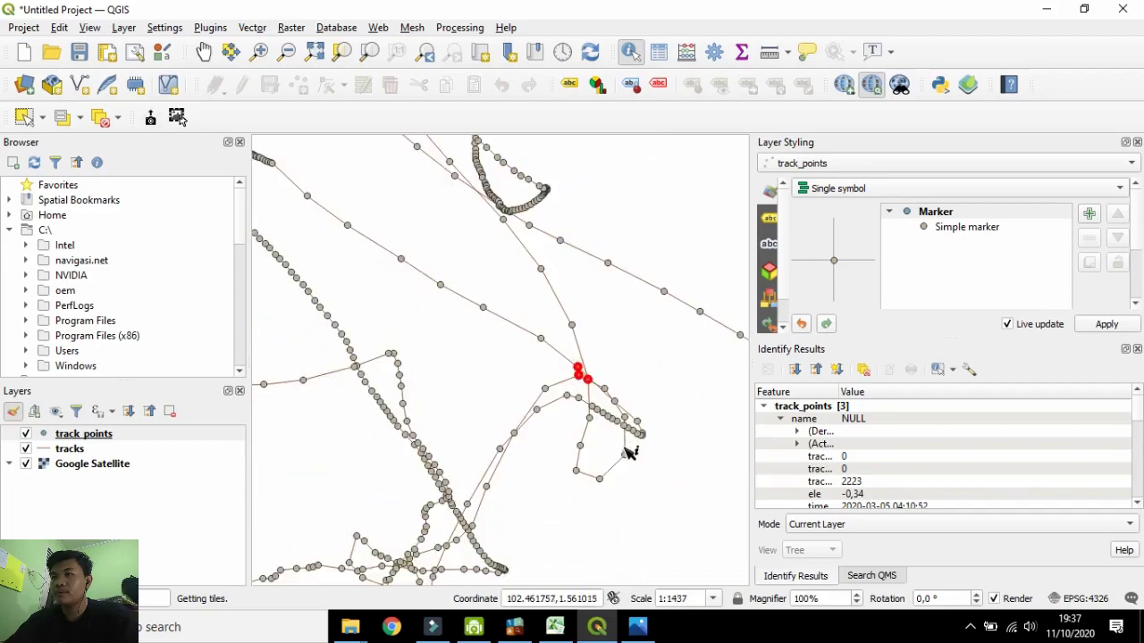
left_click(625, 454)
scroll(608, 394, "up", 1)
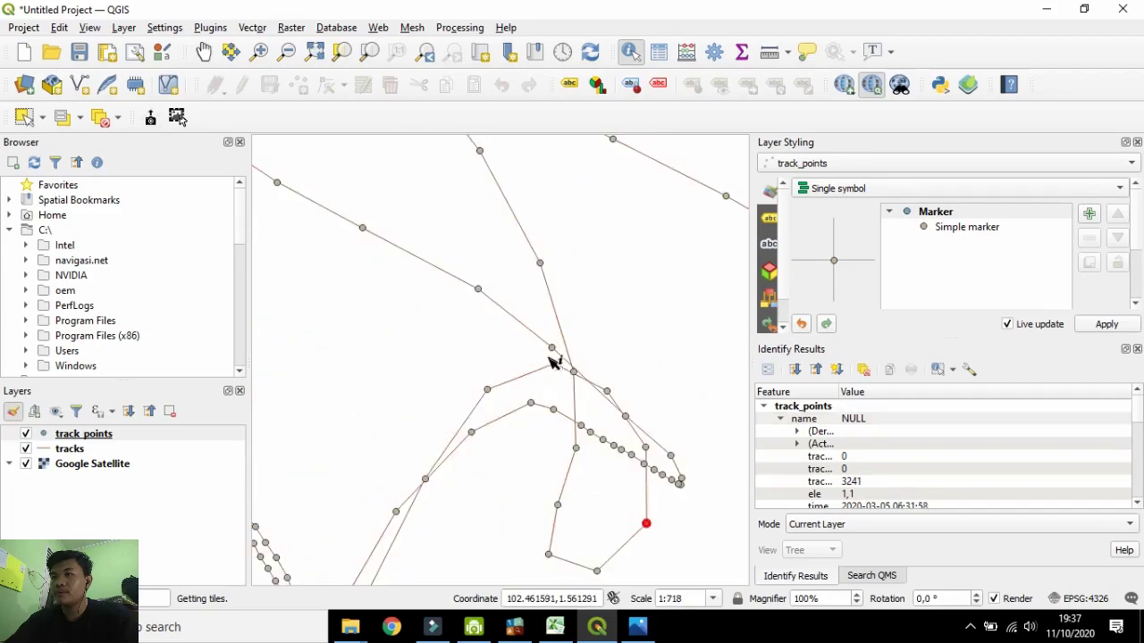
left_click(625, 454)
Identify the points at the southeastern tip of the dense diagonal segment and on the line leading west from it.
scroll(528, 417, "down", 3)
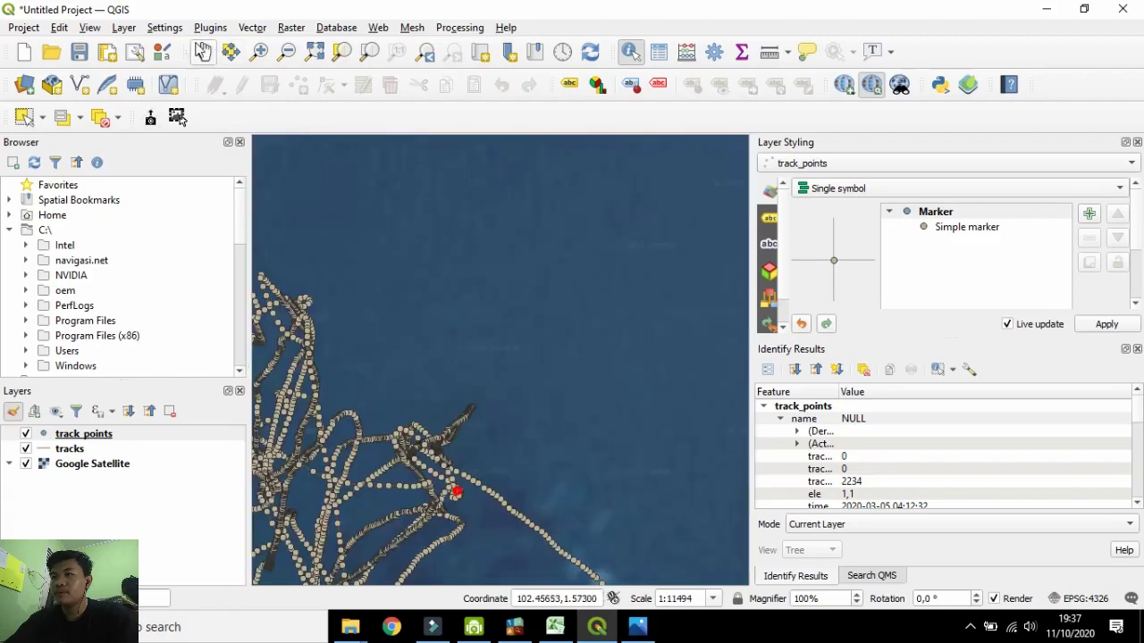
left_click(203, 51)
scroll(592, 355, "up", 2)
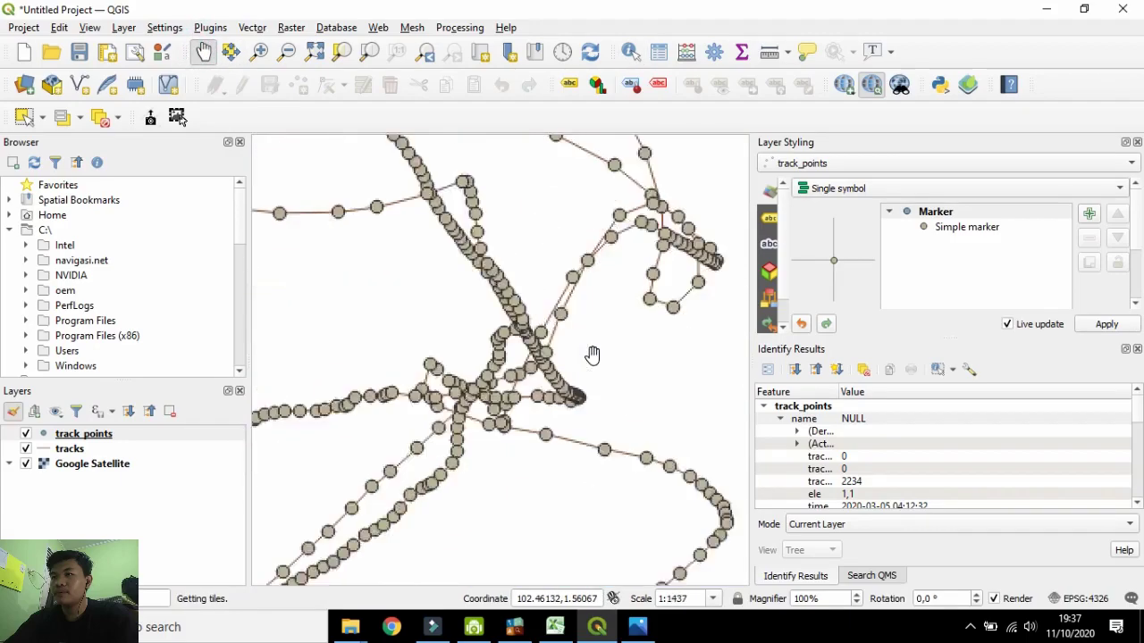
left_click(630, 51)
scroll(576, 402, "up", 1)
left_click(586, 401)
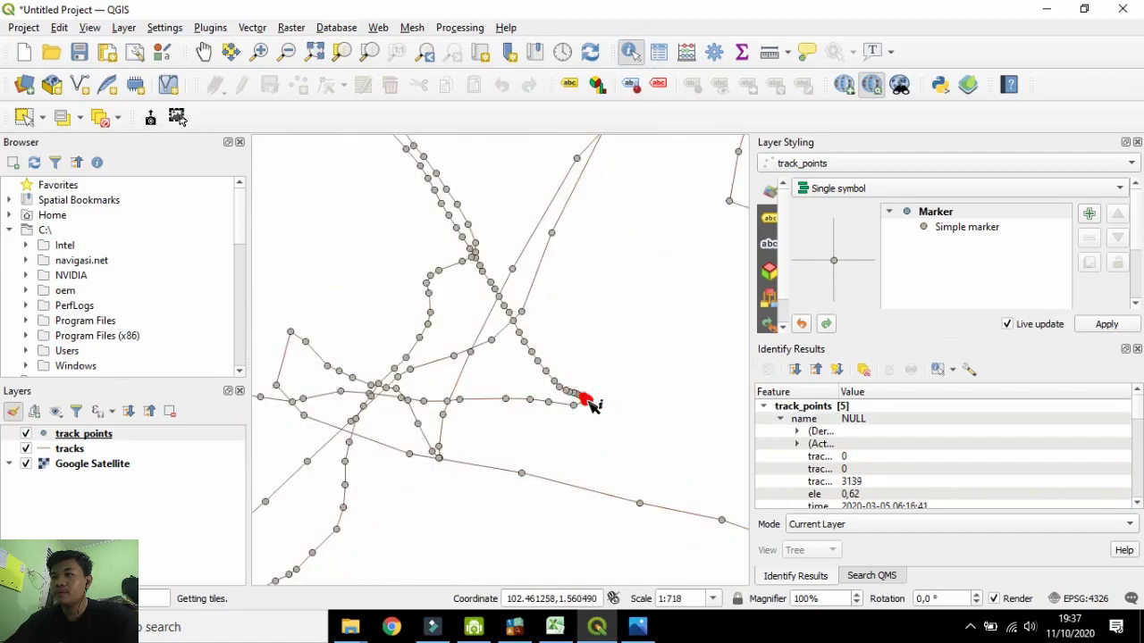
scroll(588, 404, "down", 1)
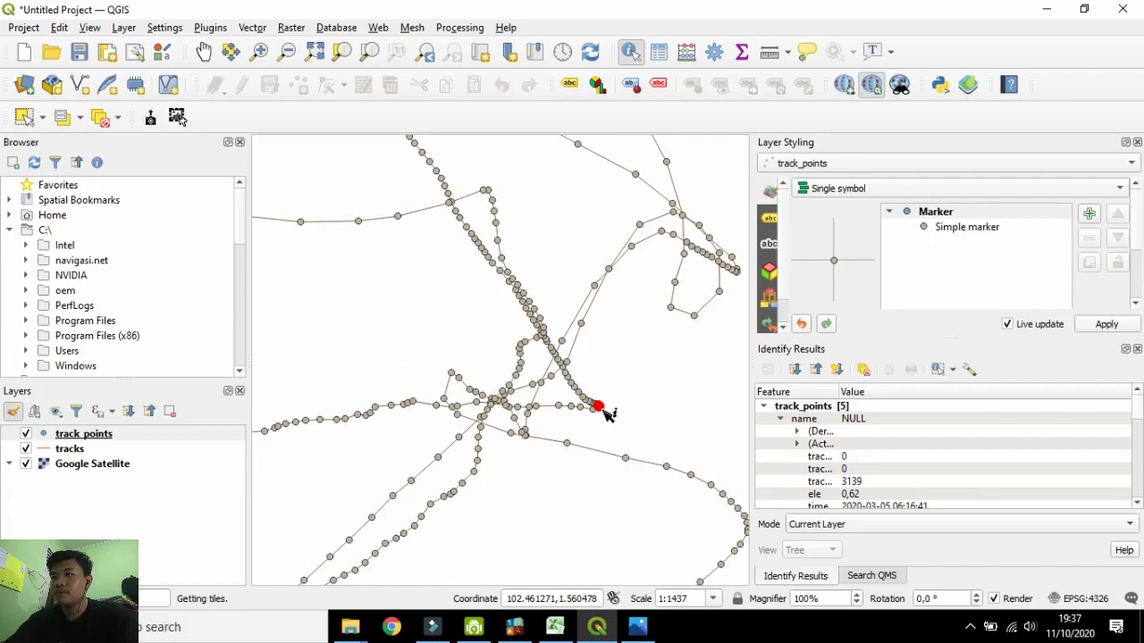
scroll(596, 407, "up", 1)
left_click(565, 445)
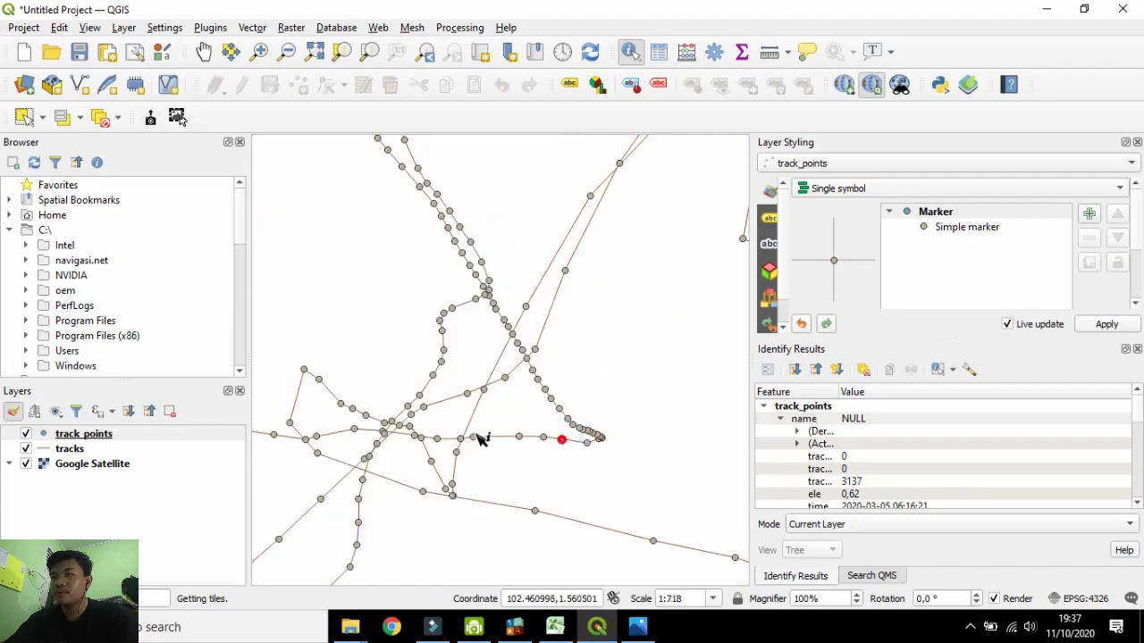
Identify the track point on the horizontal line just west of the crossing of several tracks.
scroll(454, 439, "down", 3)
scroll(701, 487, "up", 4)
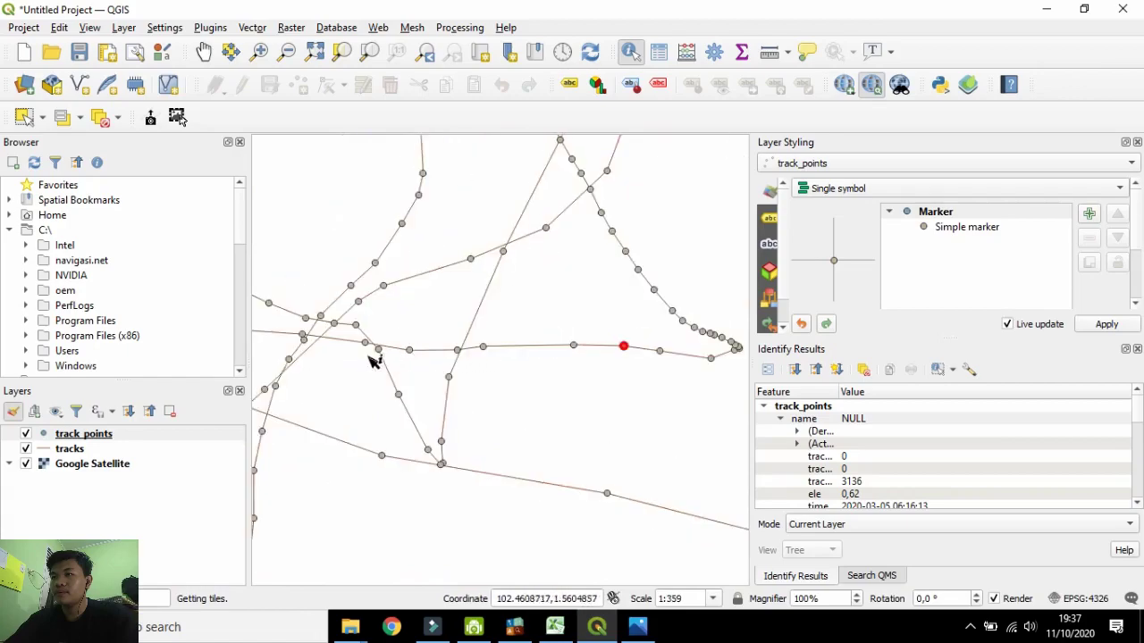
scroll(322, 368, "down", 2)
left_click(277, 368)
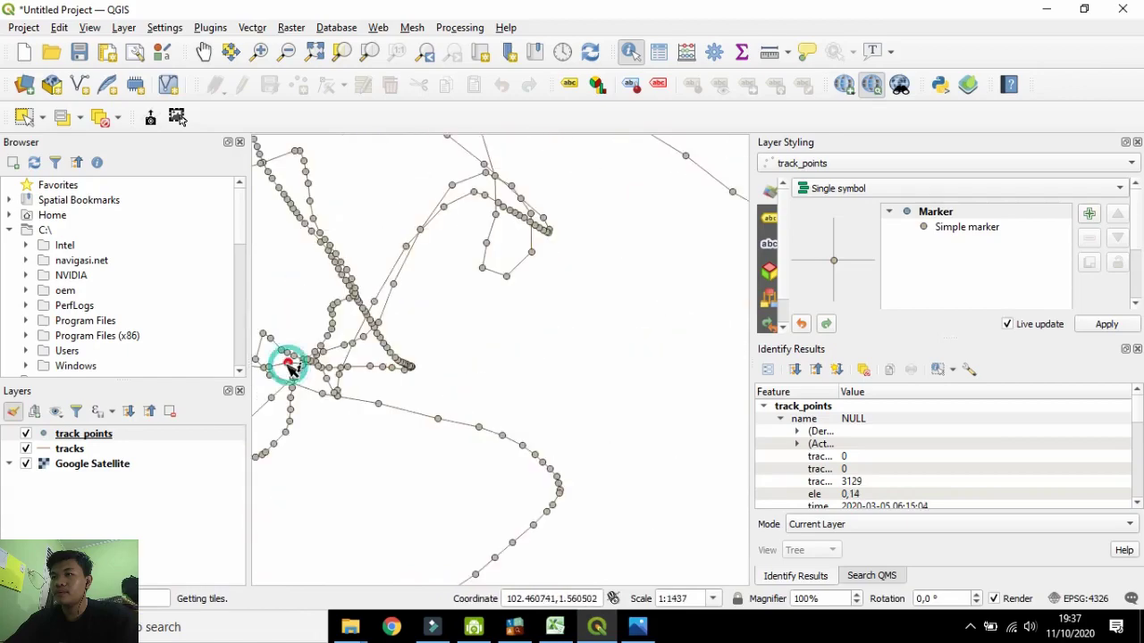
Follow the dense curve southwest from the crossing and identify the points near its southern end.
left_click(204, 52)
left_click_drag(368, 401, 657, 384)
left_click_drag(442, 368, 652, 337)
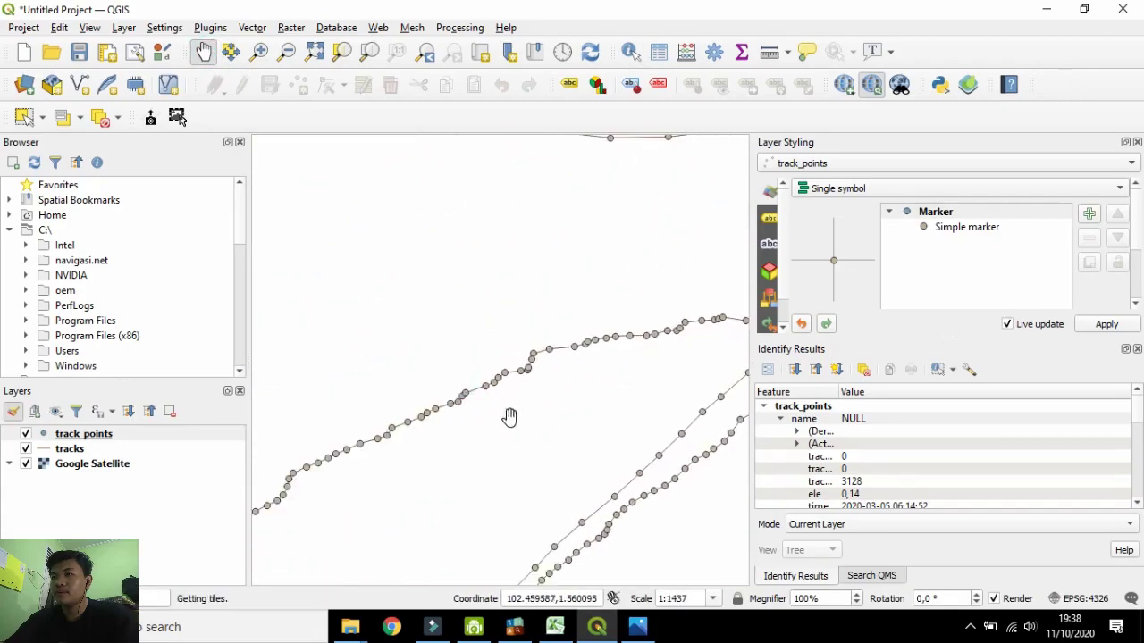
left_click_drag(510, 416, 684, 329)
scroll(643, 362, "down", 1)
left_click_drag(544, 467, 576, 298)
left_click(631, 51)
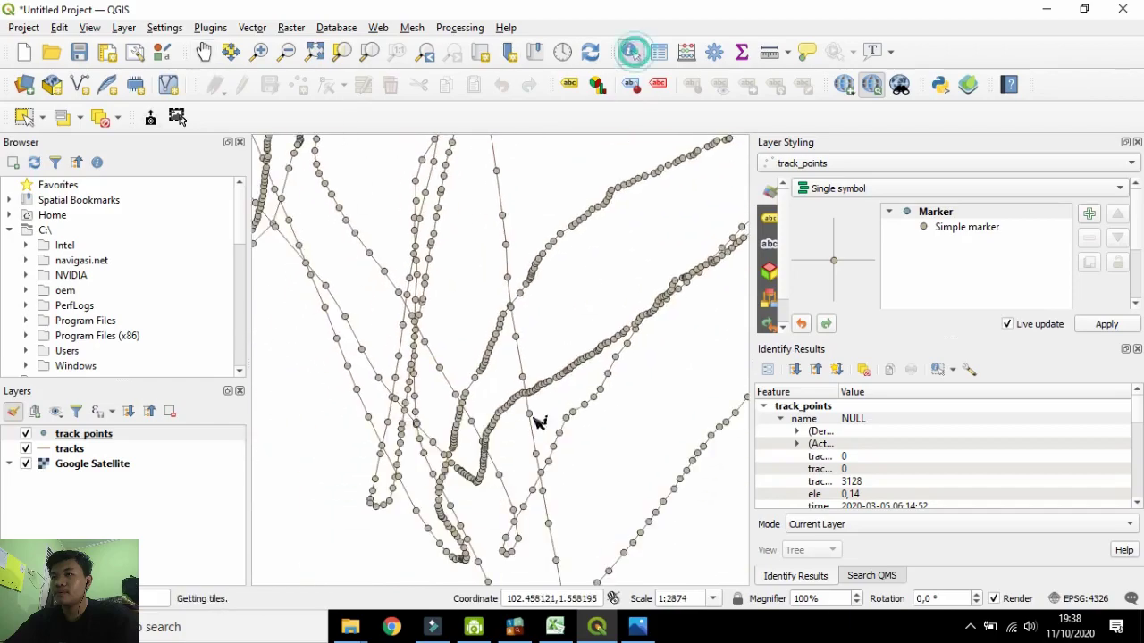
left_click(446, 472)
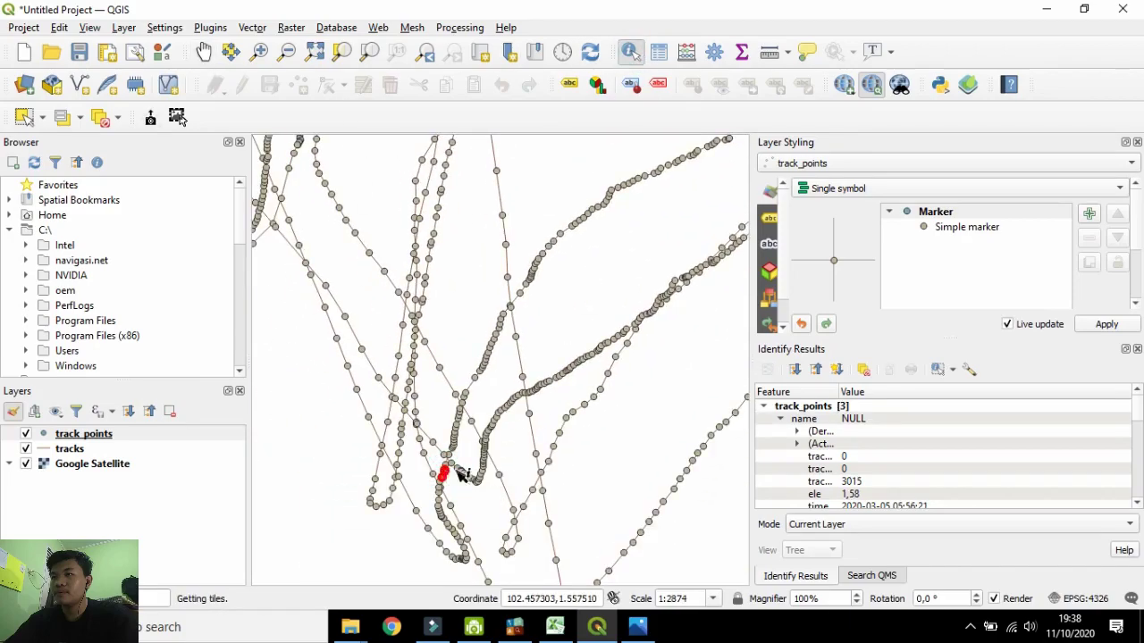
Identify individual points on the sparse line between the track crossing and the small hooked loop to the northeast.
scroll(459, 474, "down", 2)
scroll(644, 346, "up", 2)
left_click(630, 299)
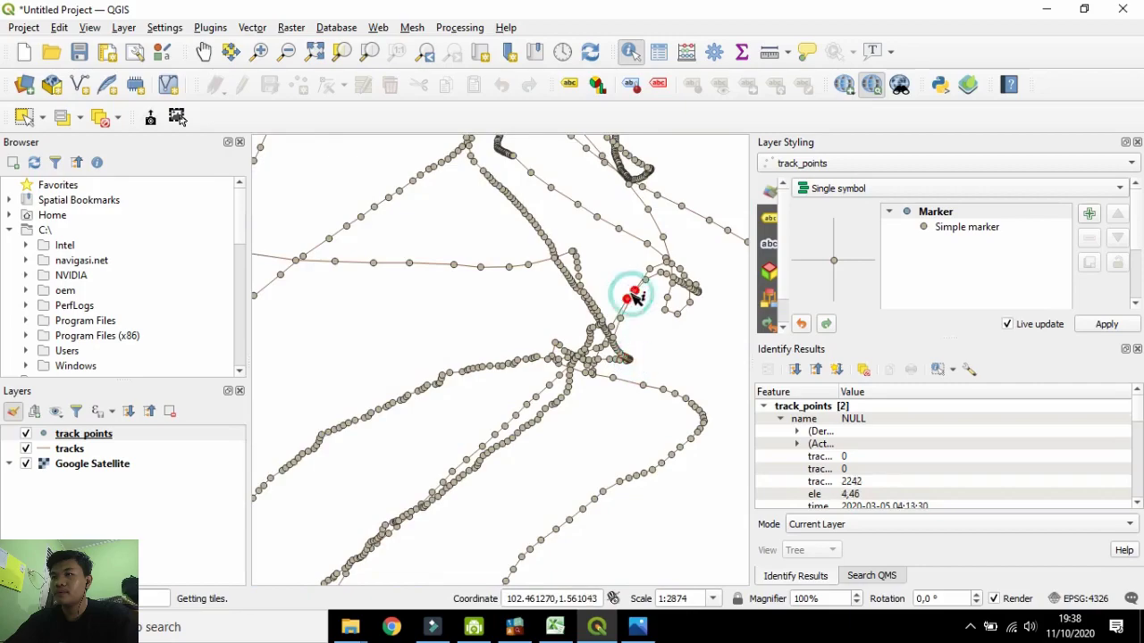
scroll(626, 324, "up", 1)
left_click(640, 247)
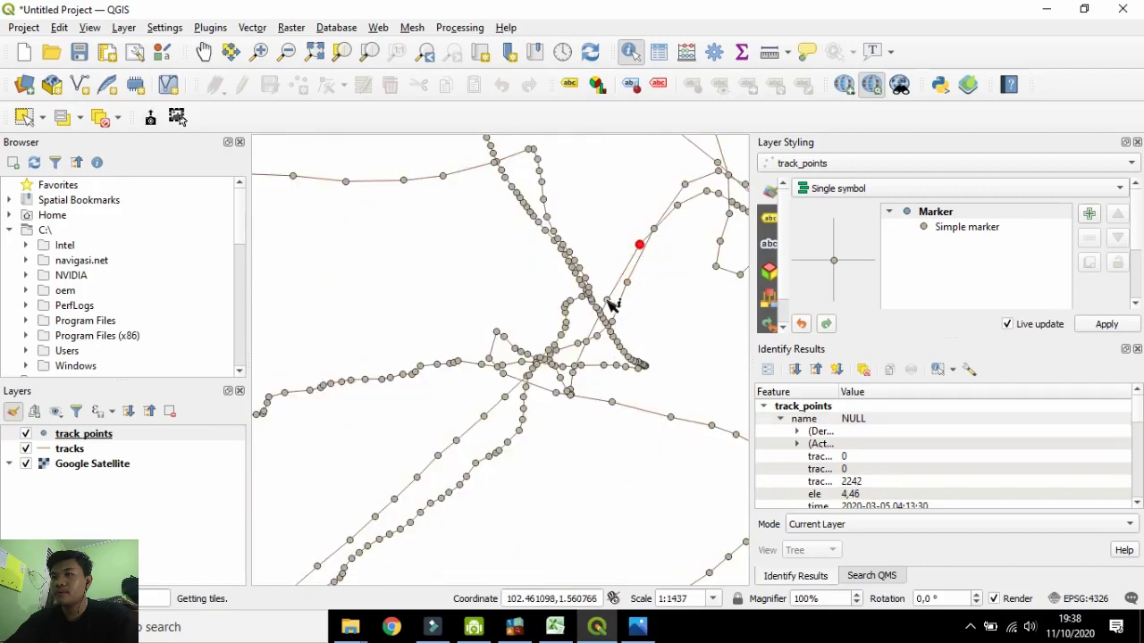
Identify the points at the bend north of the crossing and recheck those at the dense diagonal segment's southeastern tip.
scroll(513, 362, "down", 1)
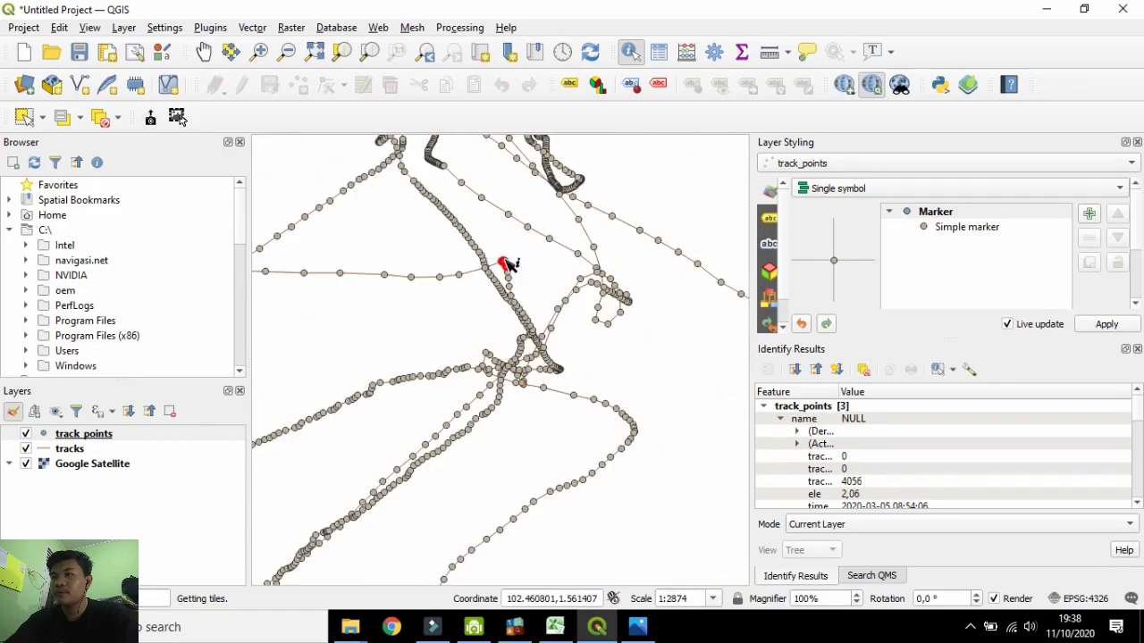
left_click(558, 369)
scroll(559, 369, "down", 2)
scroll(558, 367, "up", 4)
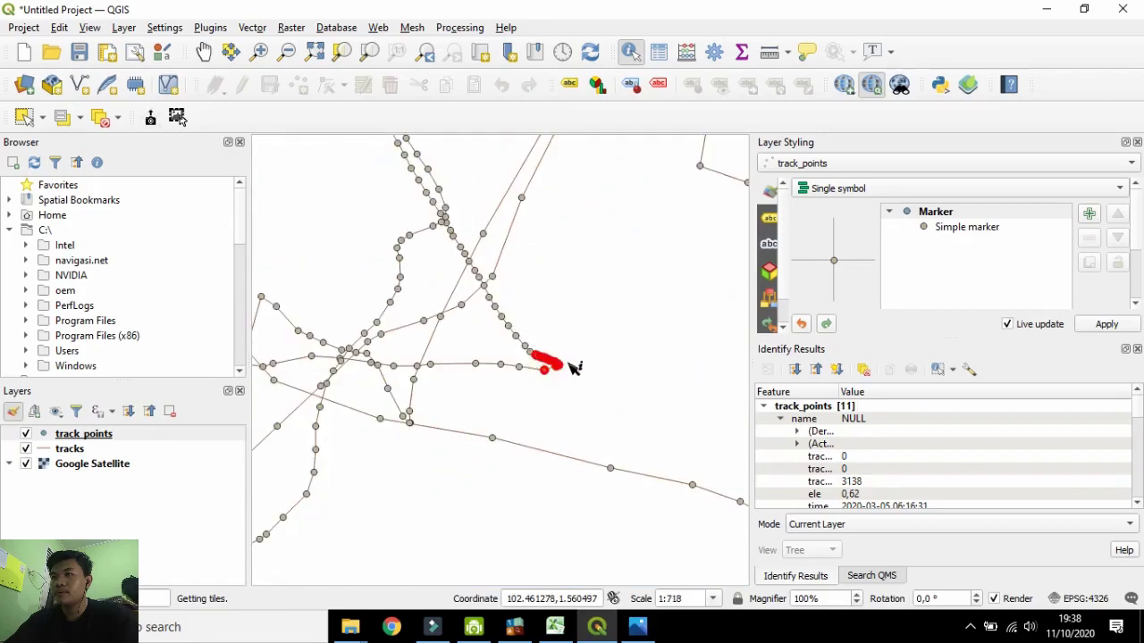
left_click(559, 365)
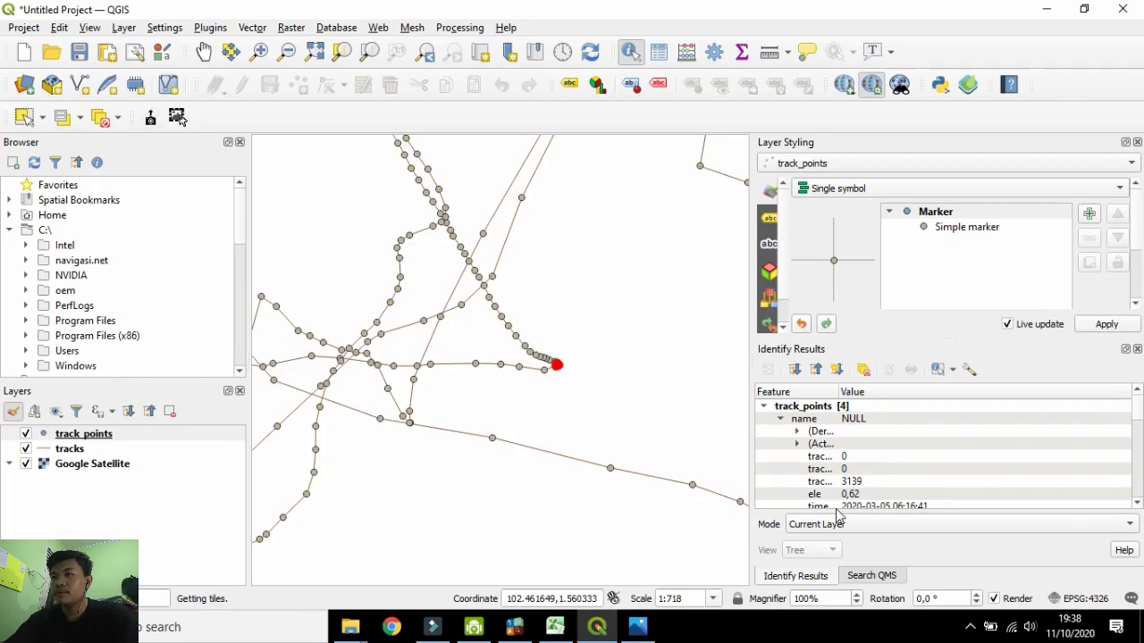
Check the SER1 entry in the Excel sheet, and in QGIS identify the points at the small hooked segment's eastern tip.
key("alt+Tab")
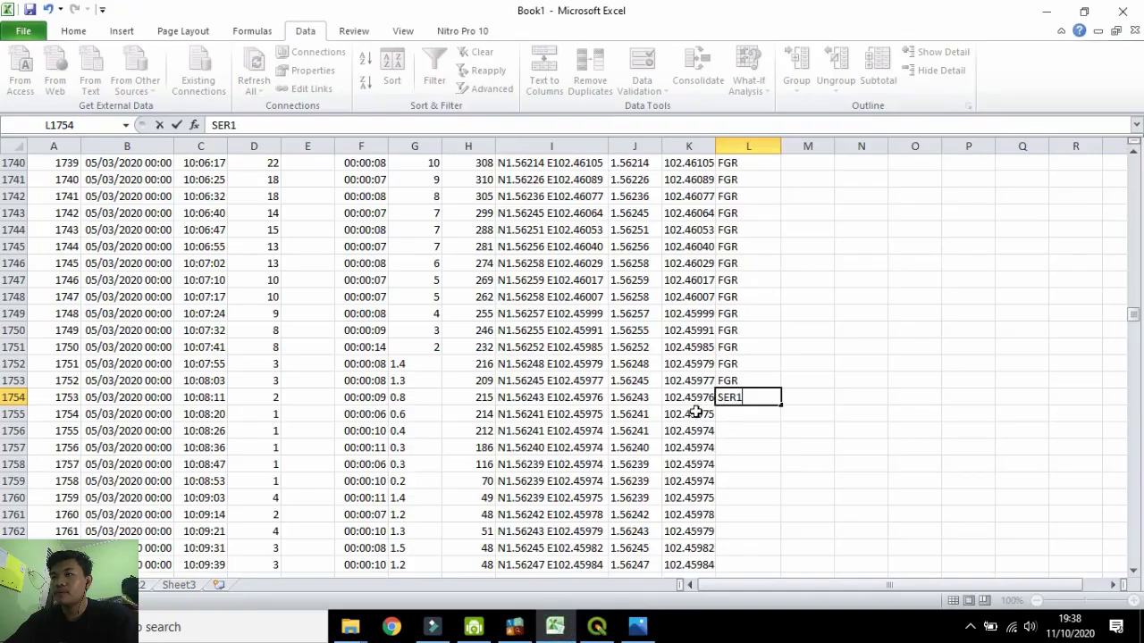
mouse_move(593, 637)
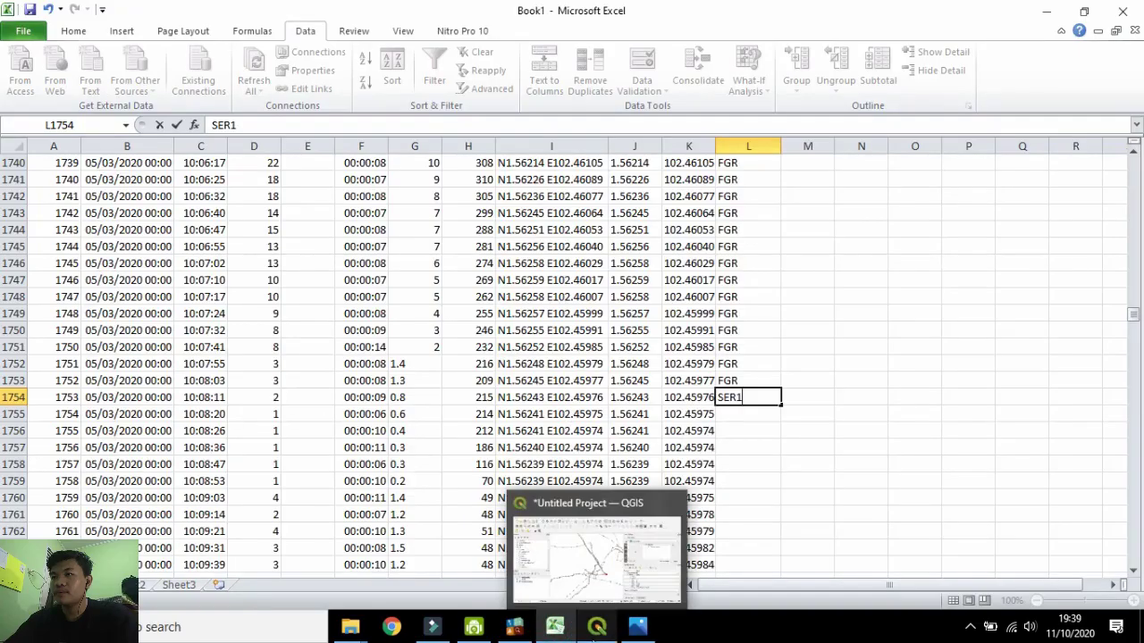
mouse_move(516, 632)
left_click(597, 627)
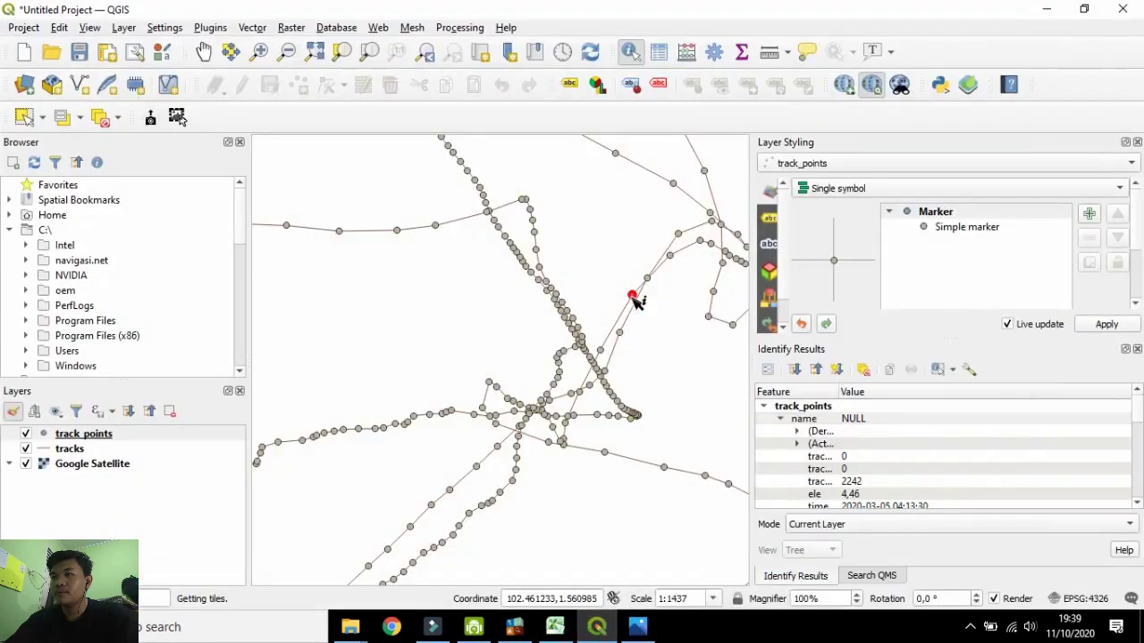
scroll(684, 317, "up", 1)
scroll(741, 255, "down", 1)
left_click(738, 262)
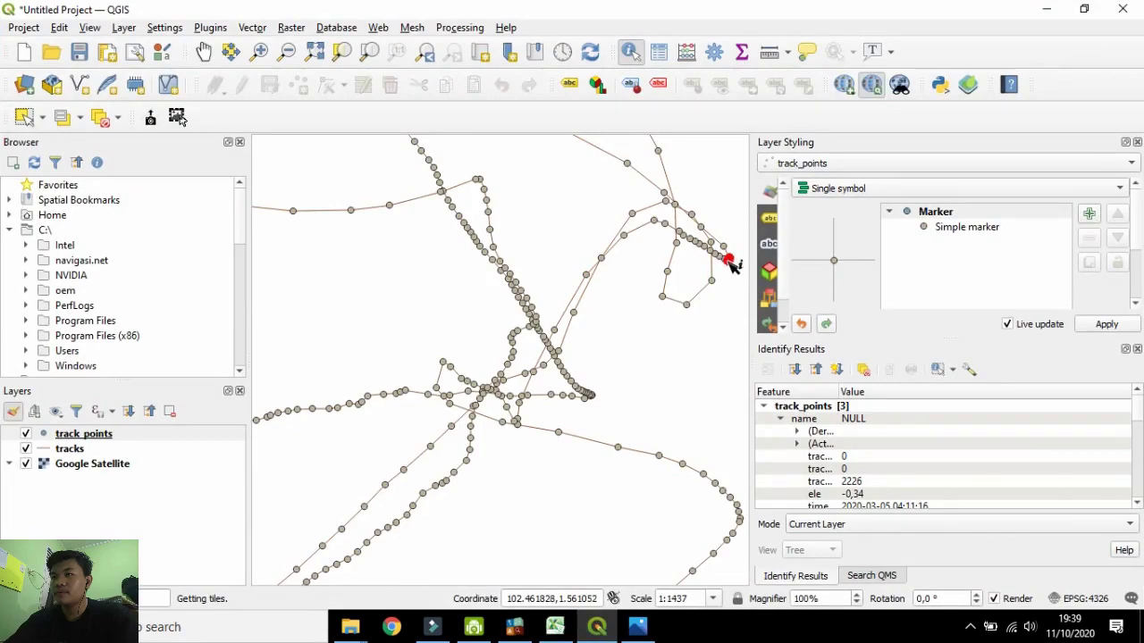
left_click(855, 491)
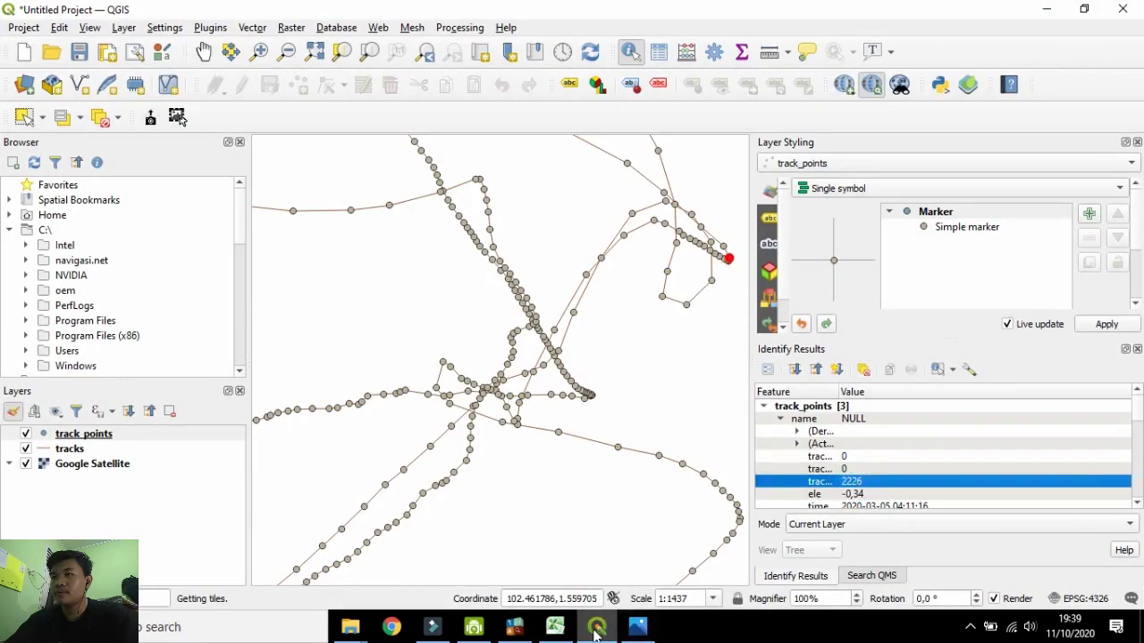
Switch to Excel and fill SER1 down column L from row 1754 through row 2227.
left_click(555, 627)
left_click_drag(787, 404, 774, 536)
scroll(784, 511, "down", 20)
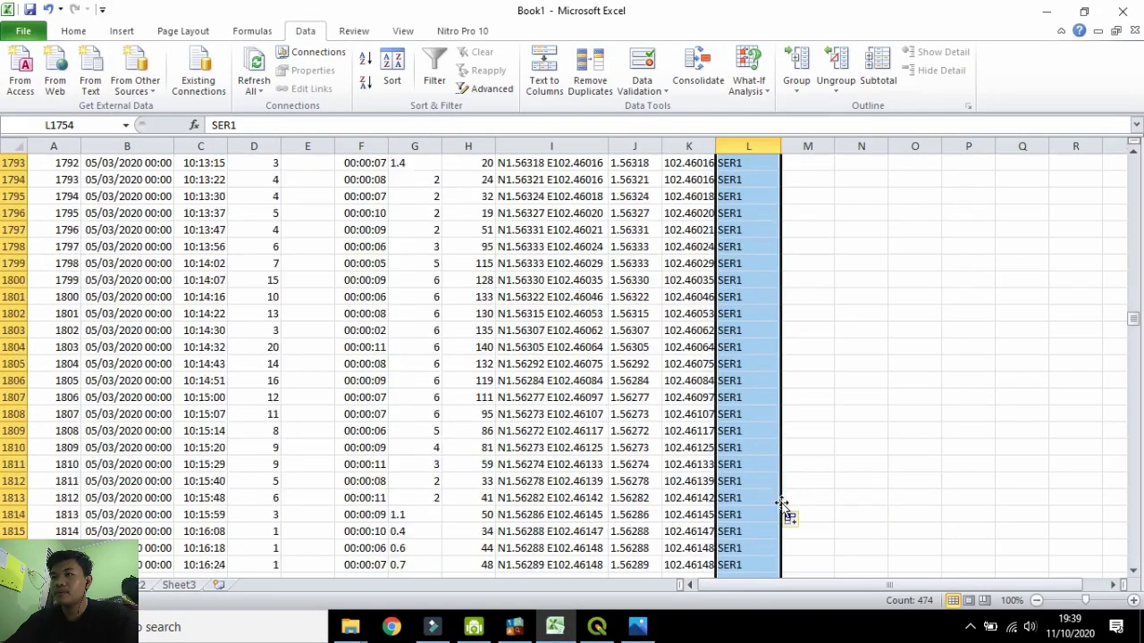
Enter SOR1 in cell L2228, directly below the last SER1 row.
left_click_drag(1136, 320, 1133, 356)
left_click(758, 215)
type("s")
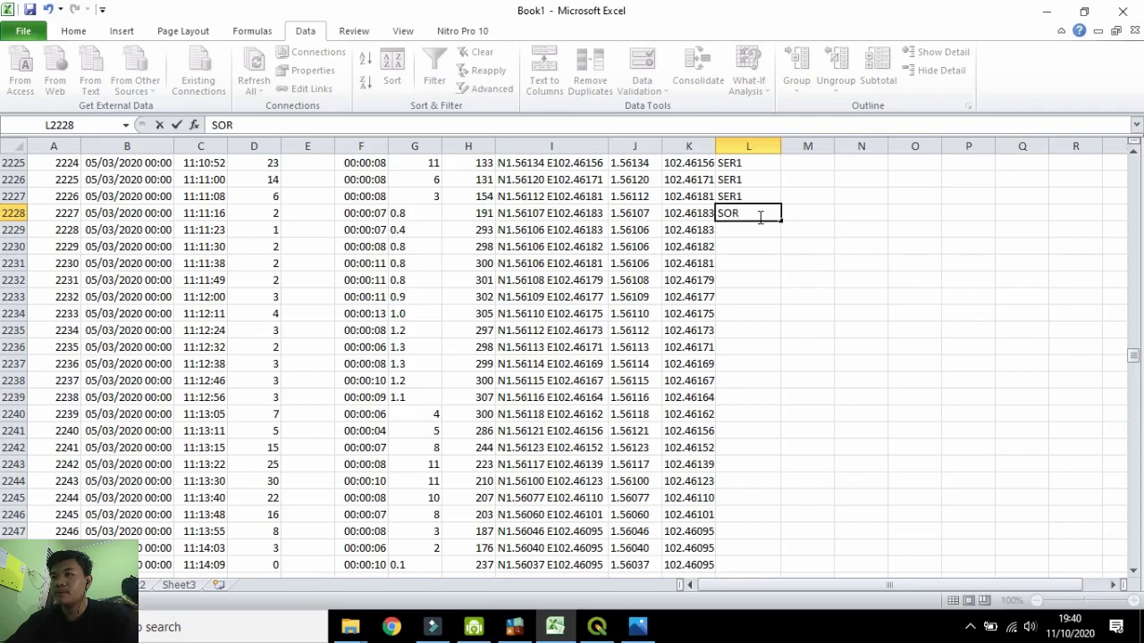
key("Return")
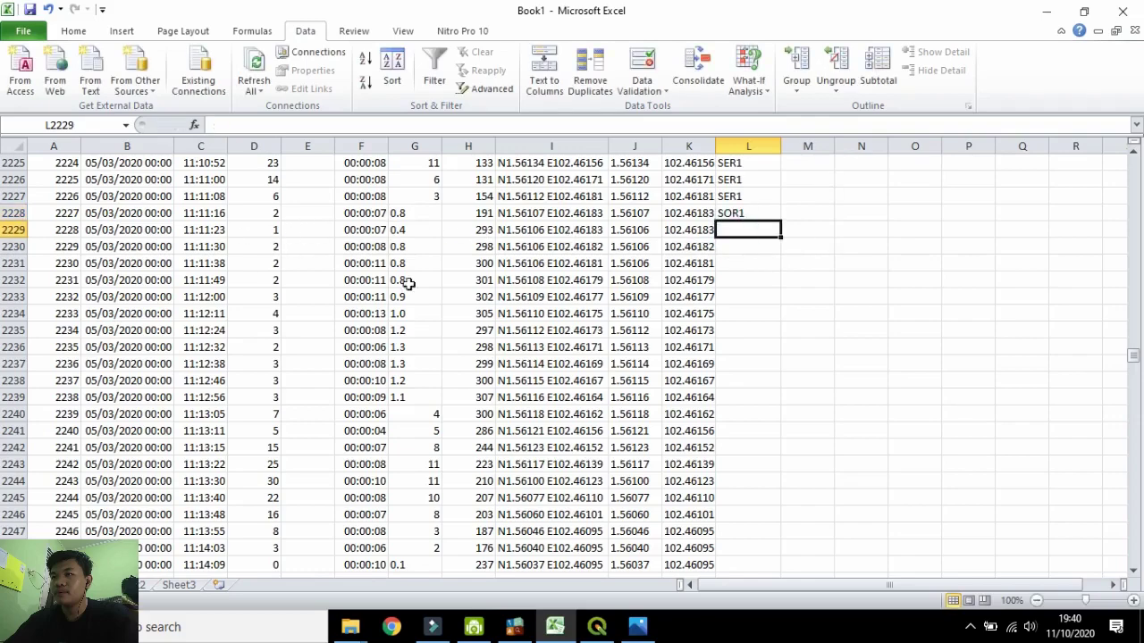
Consult the method diagram, and in QGIS identify the points around the eastern tip of the small hooked segment.
left_click(555, 628)
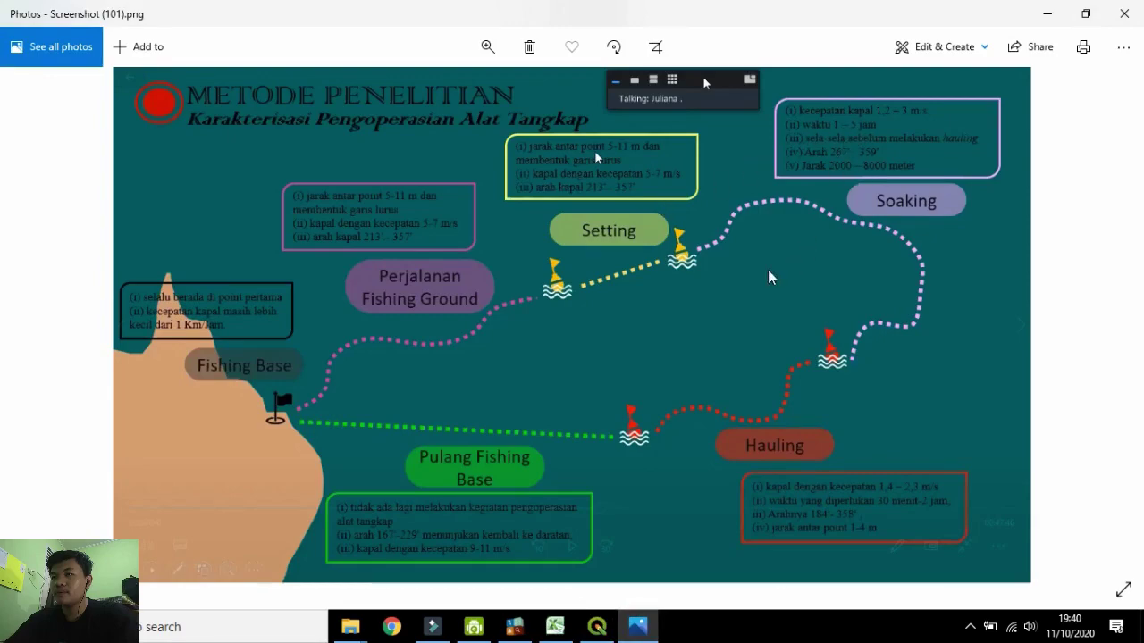
left_click(599, 628)
scroll(533, 533, "down", 3)
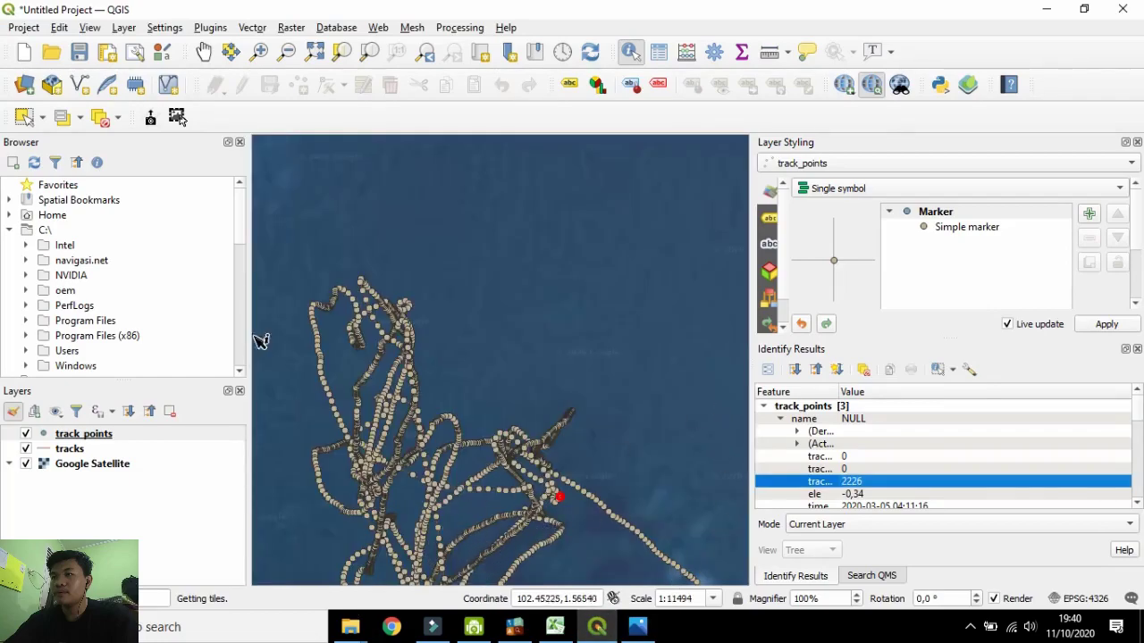
left_click(210, 51)
left_click_drag(476, 485, 508, 316)
scroll(574, 354, "up", 2)
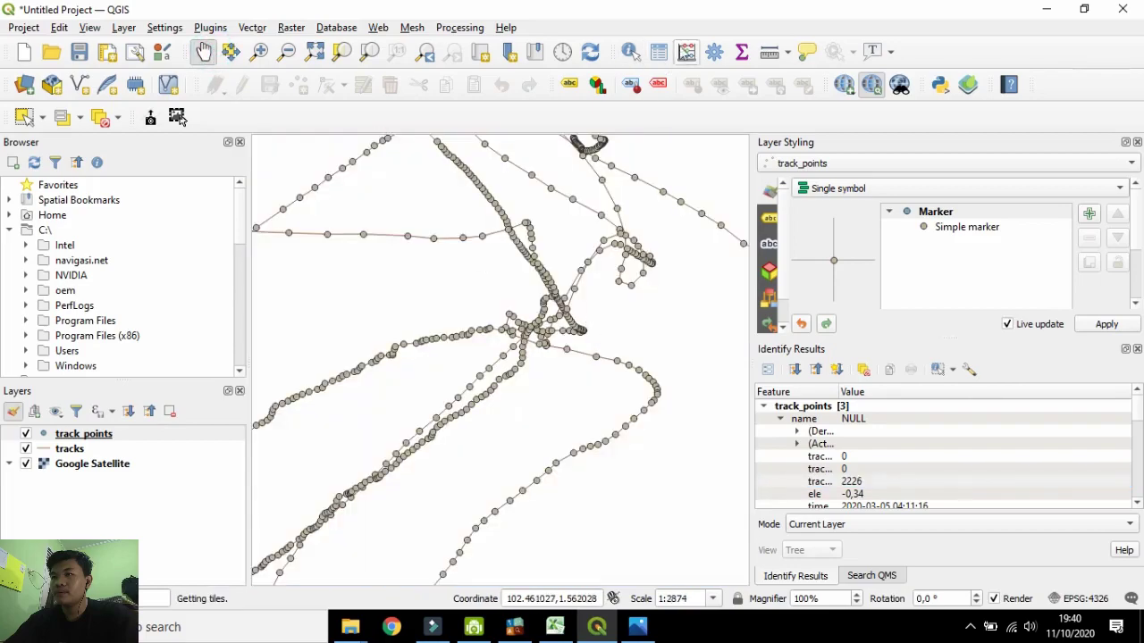
left_click(632, 51)
scroll(641, 279, "down", 1)
scroll(640, 268, "up", 3)
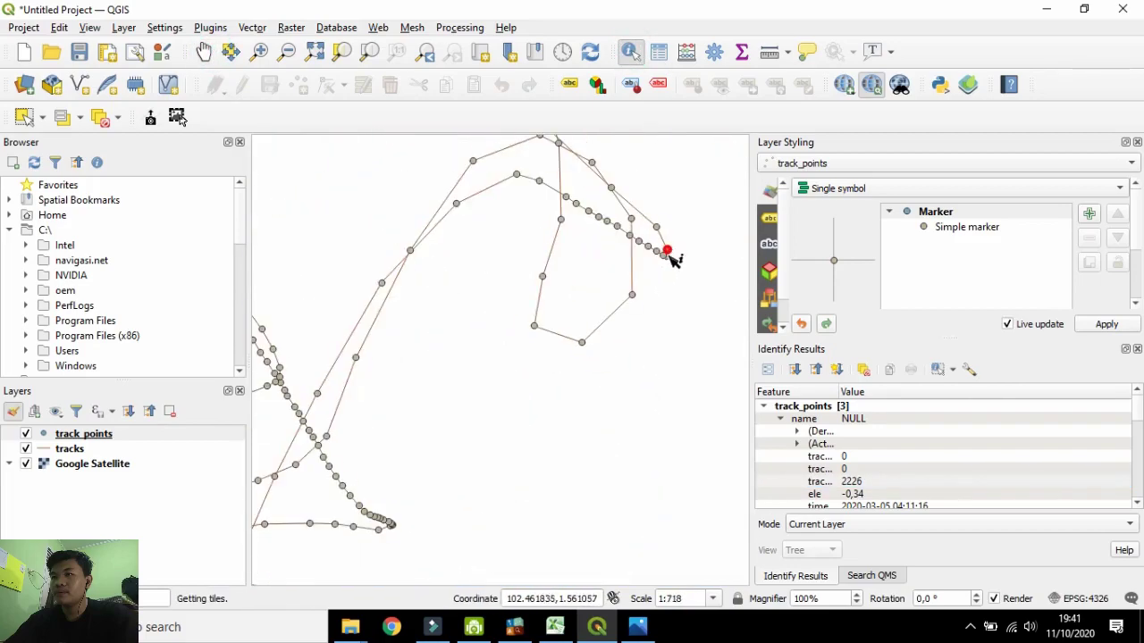
left_click(617, 227)
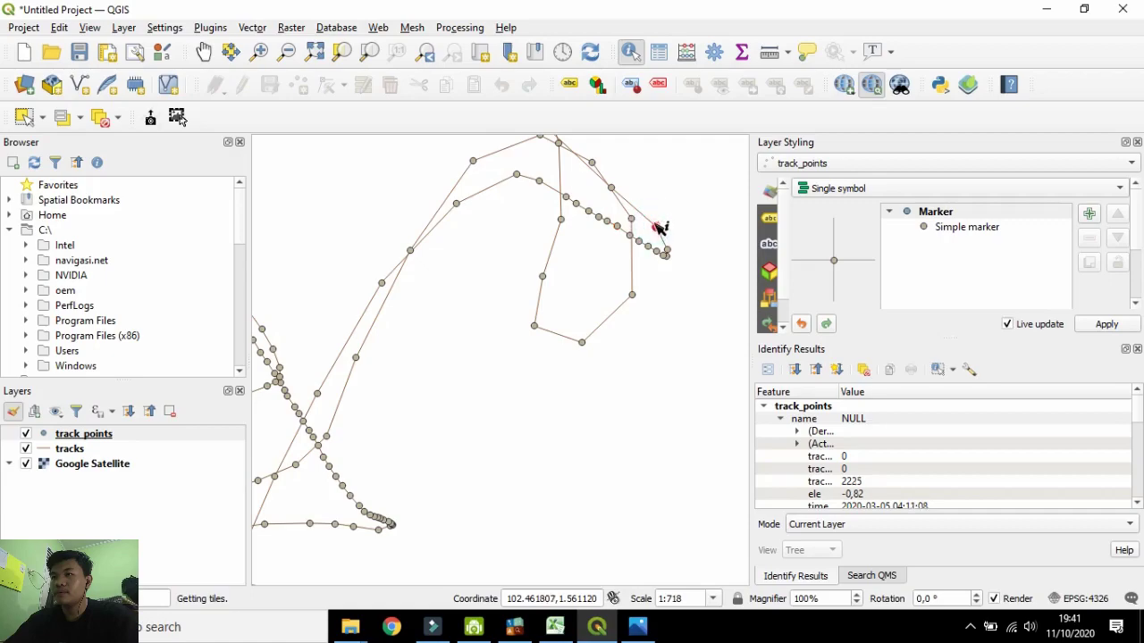
left_click(598, 221)
Identify the points at the lower end of the short spur just south of the track crossing.
scroll(597, 217, "down", 2)
scroll(592, 214, "up", 2)
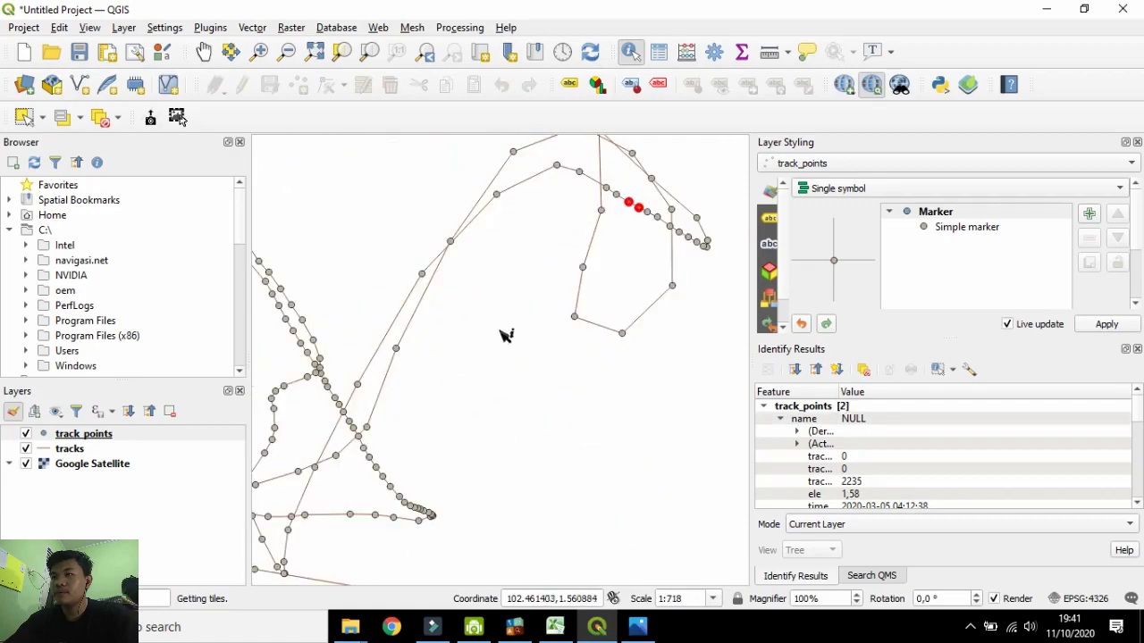
scroll(348, 483, "down", 1)
left_click(315, 522)
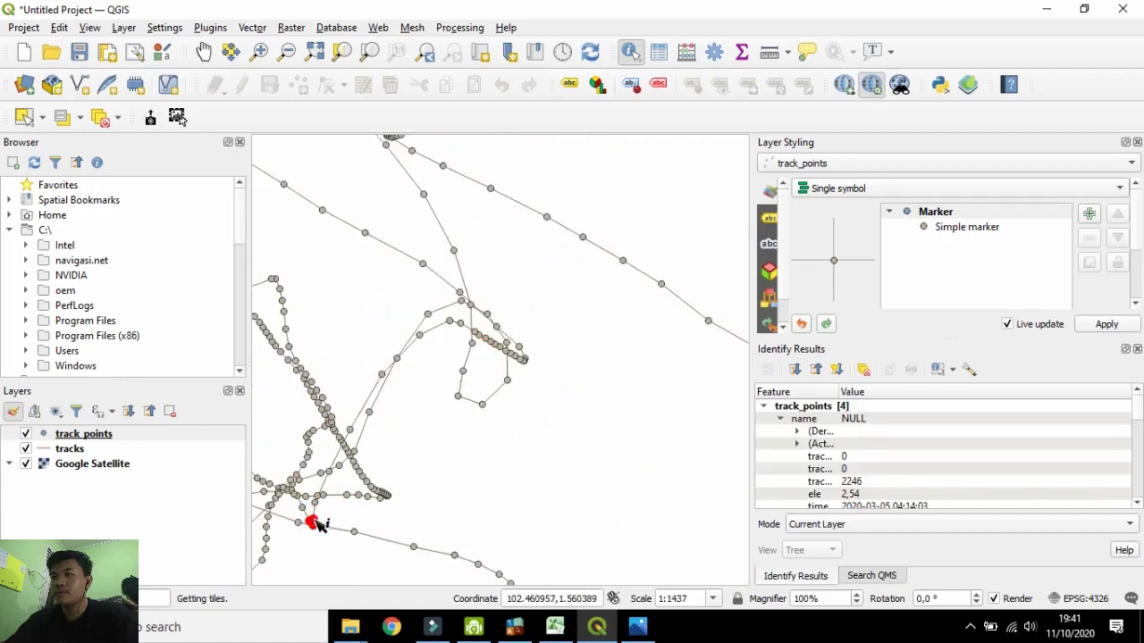
Trace the tracks running southwest from the crossing and identify the points on the upper curve just west of it.
scroll(318, 525, "down", 1)
key("space")
scroll(331, 217, "down", 1)
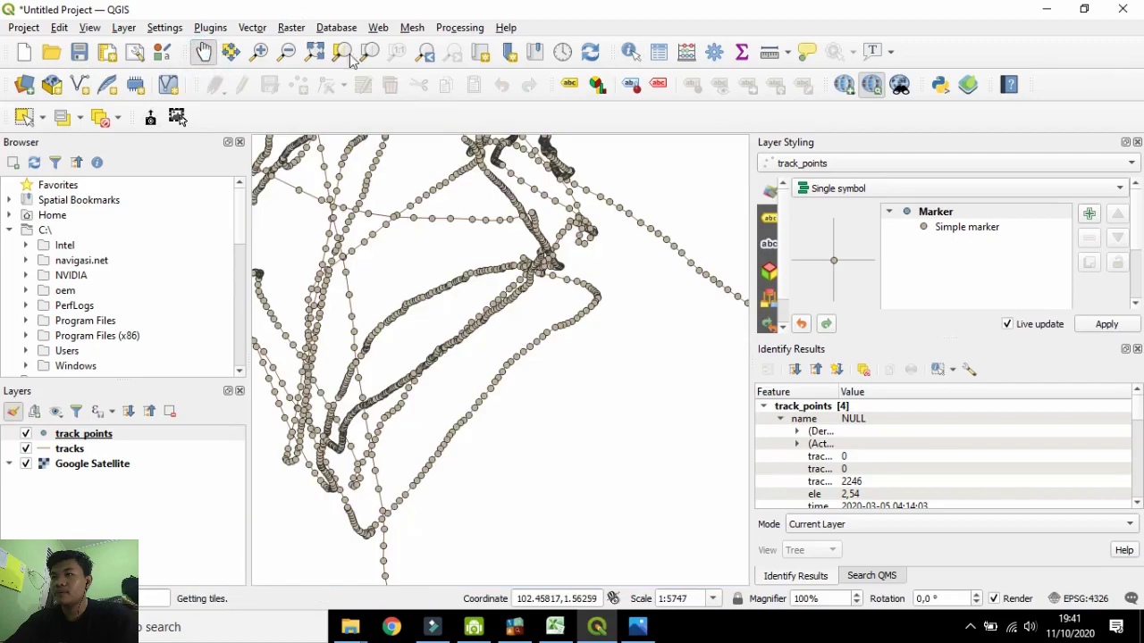
left_click(630, 51)
scroll(547, 277, "up", 1)
scroll(402, 281, "down", 1)
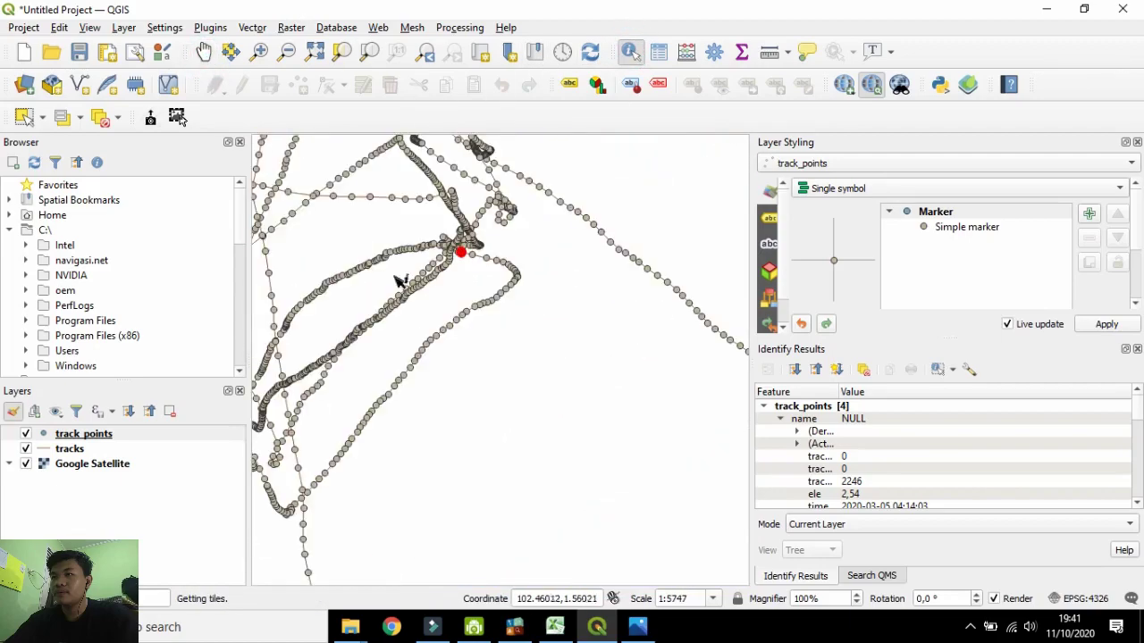
scroll(402, 278, "up", 2)
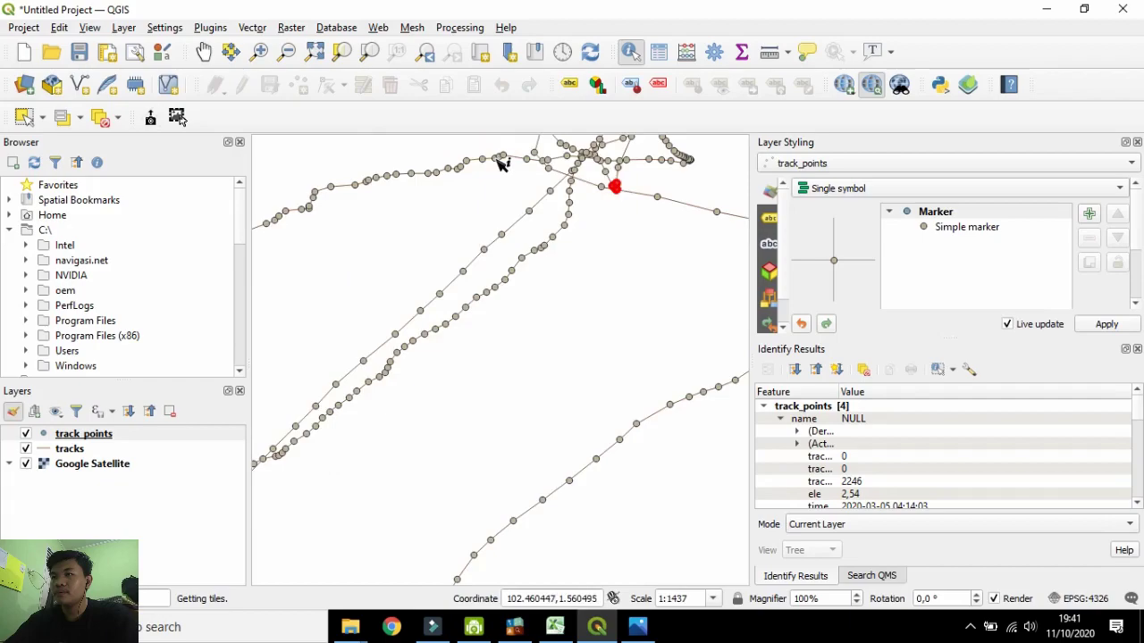
left_click(500, 163)
scroll(487, 179, "down", 2)
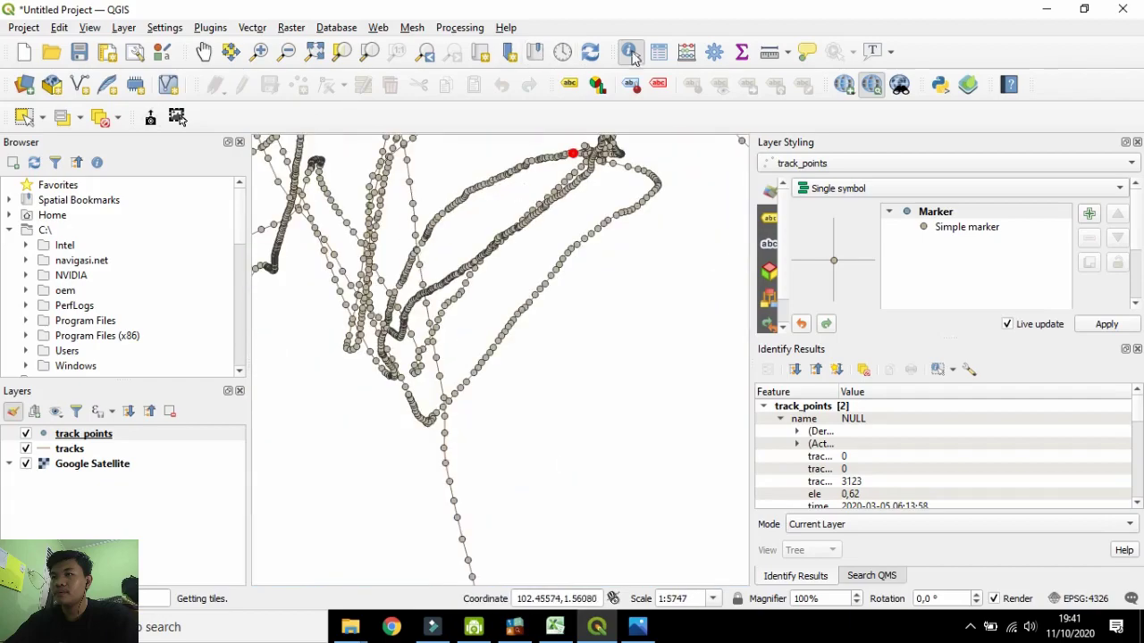
left_click(202, 50)
left_click_drag(441, 218, 468, 383)
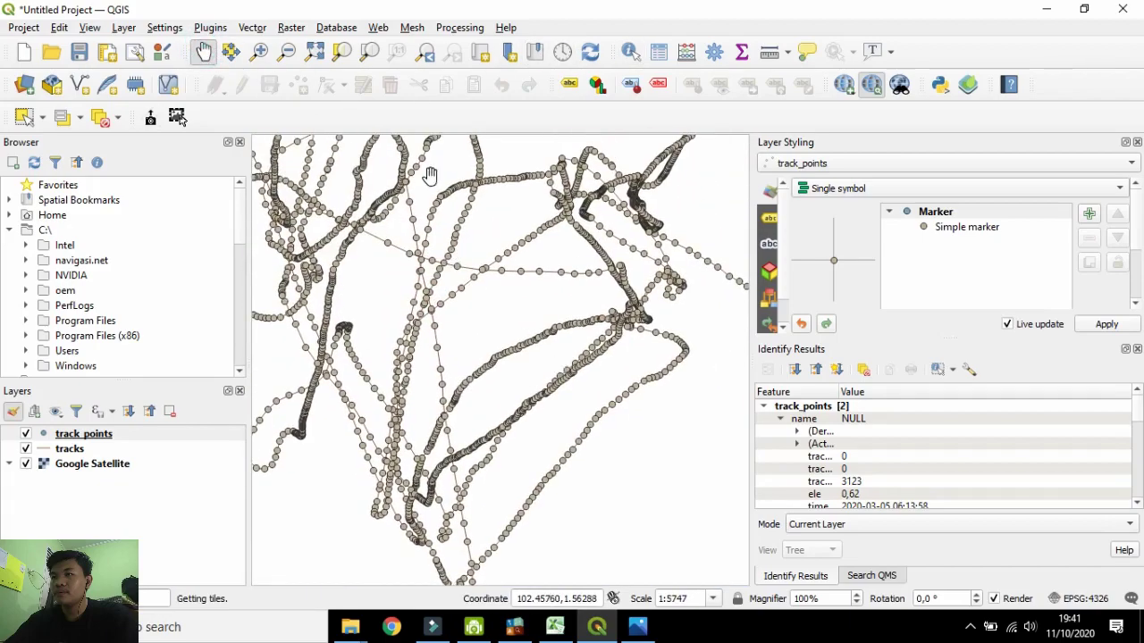
Check the next empty row in Excel, and in QGIS identify the points at the small hooked bend near the tracks' southern end.
left_click(561, 630)
mouse_move(597, 635)
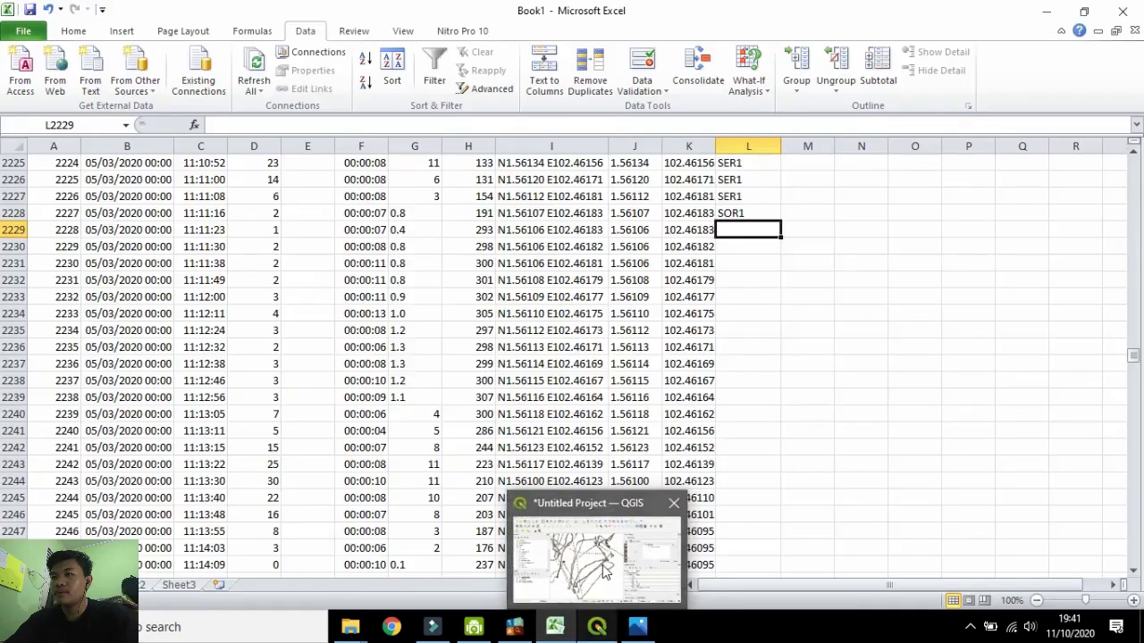
left_click(596, 550)
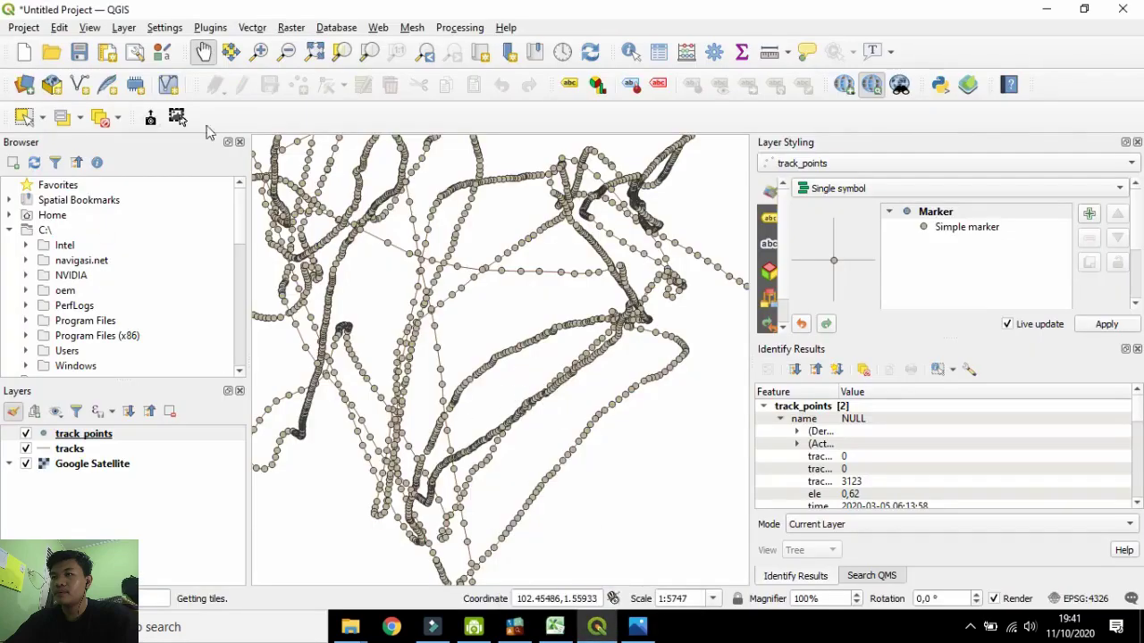
left_click(631, 52)
left_click(430, 504)
scroll(470, 497, "down", 1)
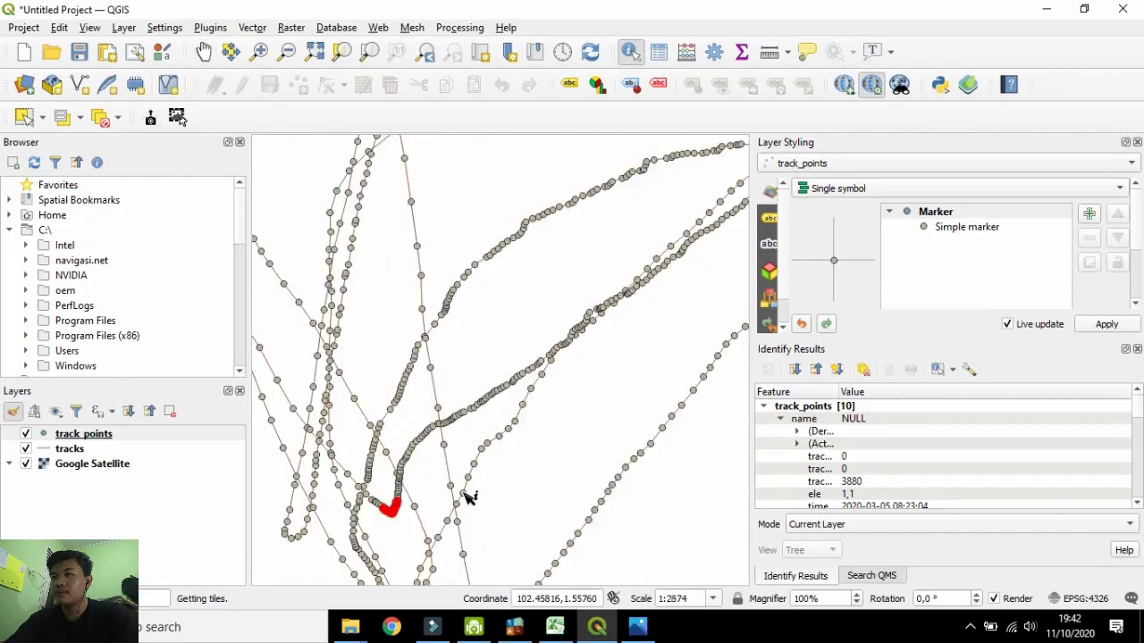
scroll(470, 497, "up", 1)
scroll(471, 495, "down", 1)
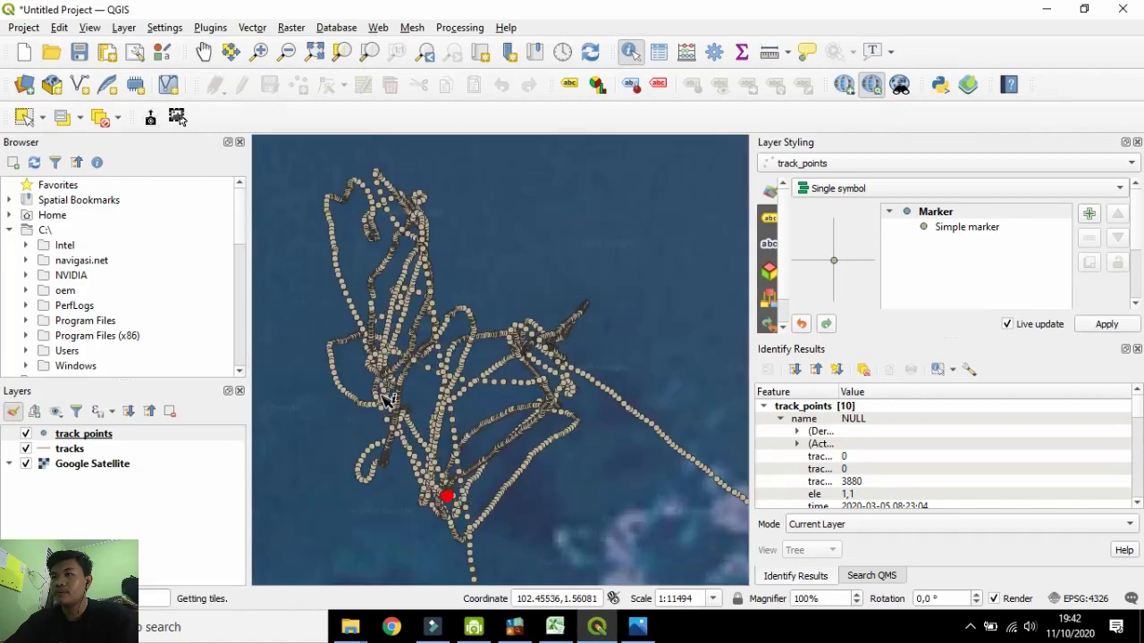
scroll(427, 464, "up", 1)
scroll(478, 526, "up", 1)
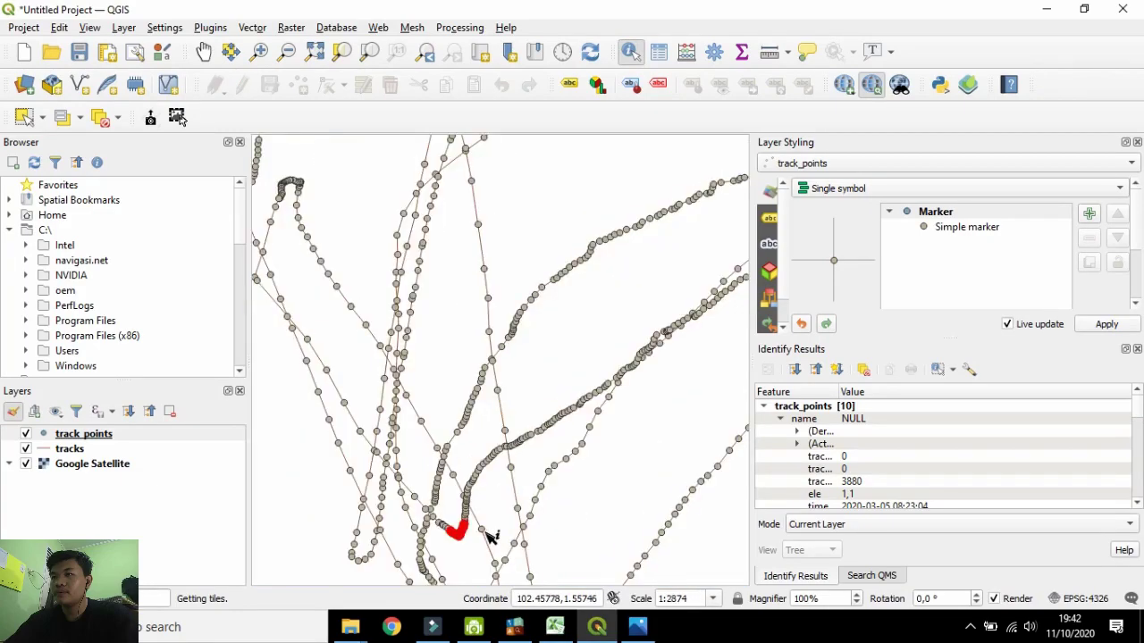
Consult the method diagram, and in QGIS identify the points at the spur's eastern tip and on the curve west of the crossing.
left_click(637, 628)
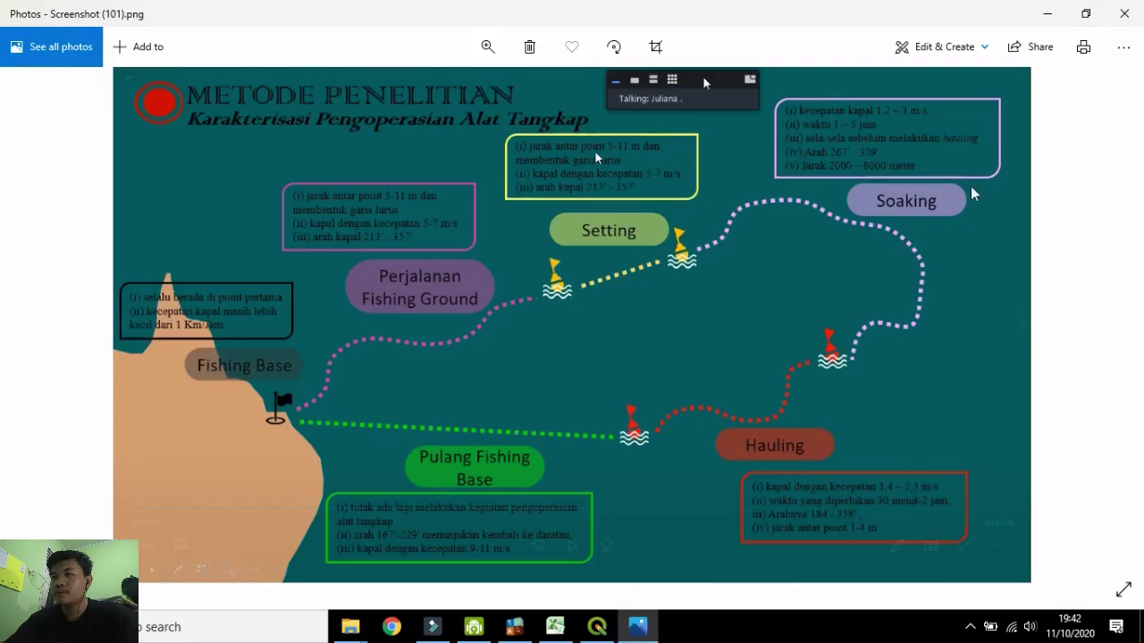
left_click(597, 628)
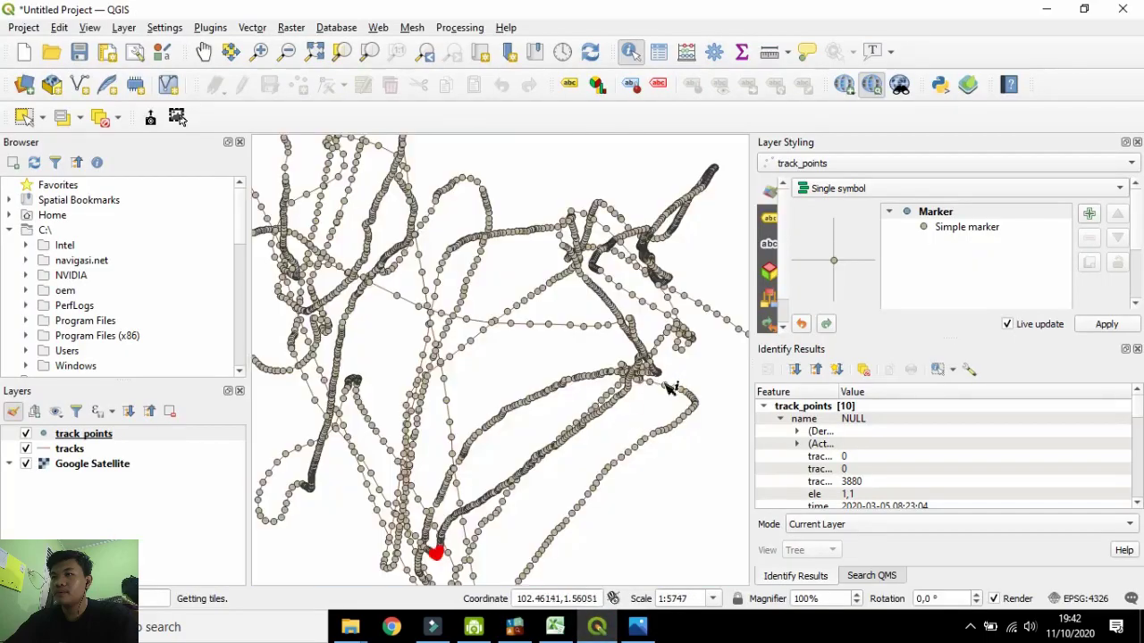
scroll(672, 332, "up", 1)
left_click(633, 329)
left_click(706, 336)
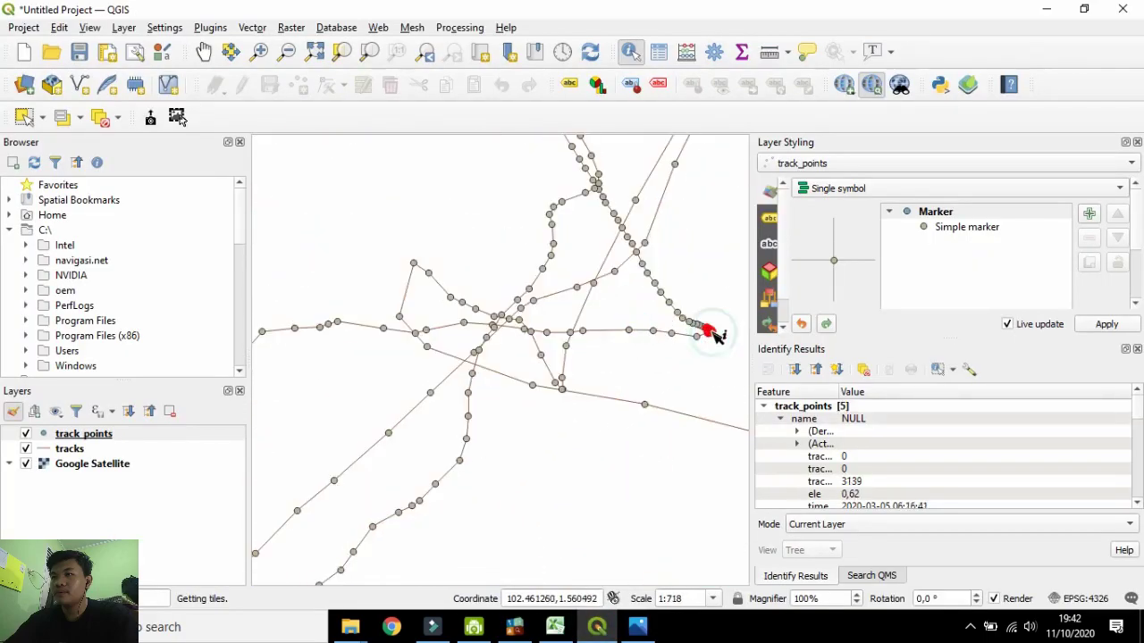
scroll(704, 344, "down", 1)
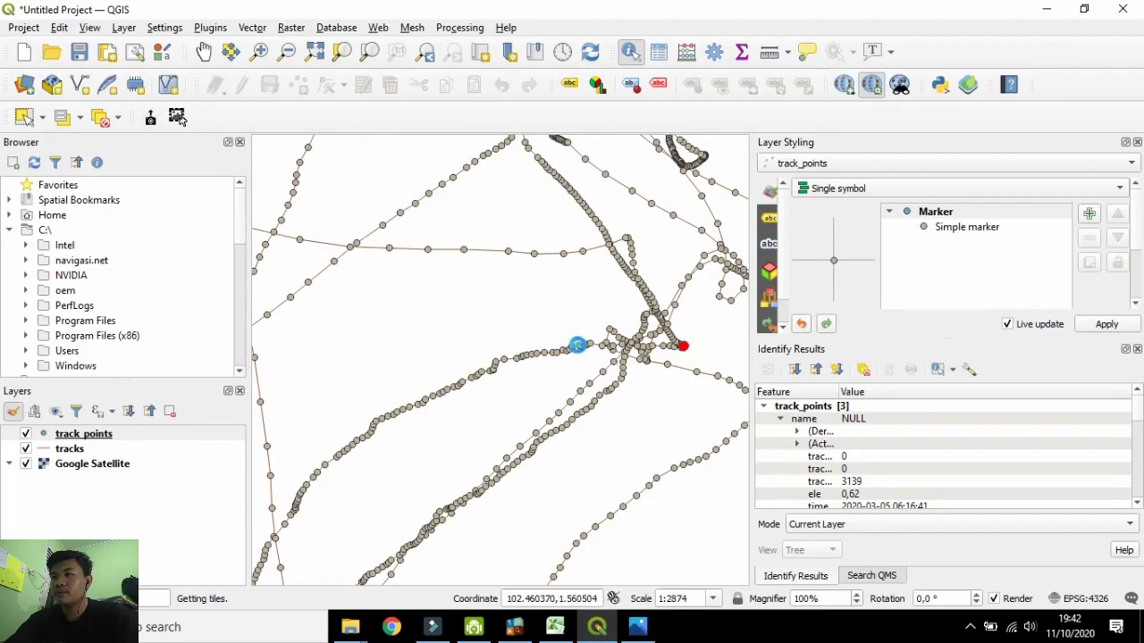
left_click(577, 345)
scroll(400, 405, "down", 1)
scroll(517, 334, "up", 1)
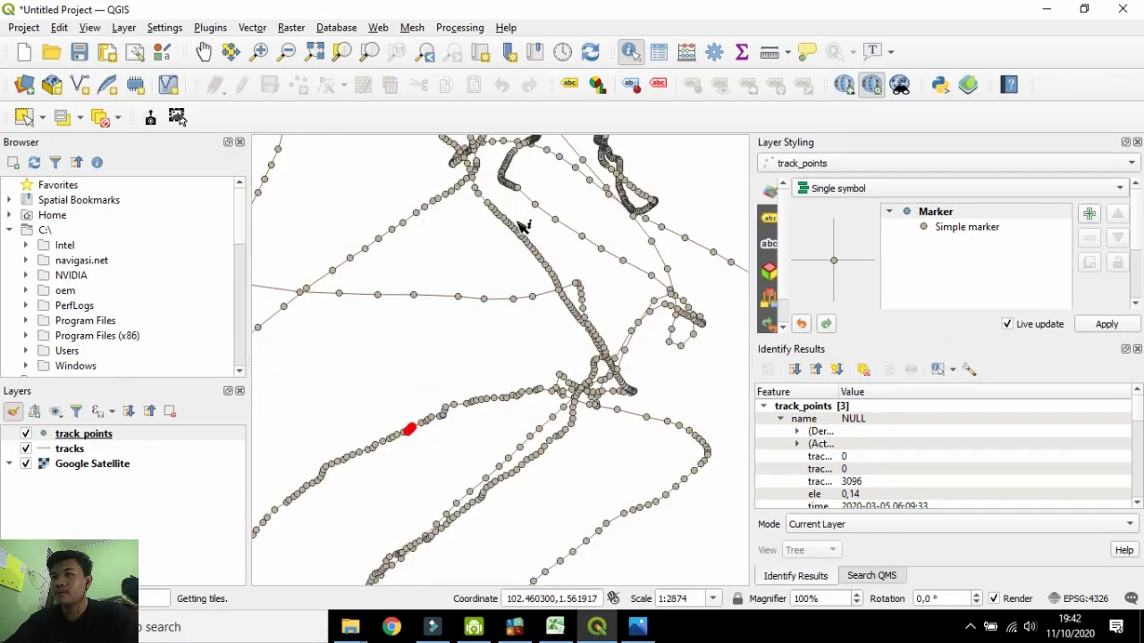
Trace the dense diagonal segment northwest of the crossing and identify the points at the southern turning point of the tracks.
left_click(512, 228)
scroll(518, 227, "down", 1)
left_click(377, 253)
scroll(368, 277, "down", 1)
scroll(336, 353, "up", 2)
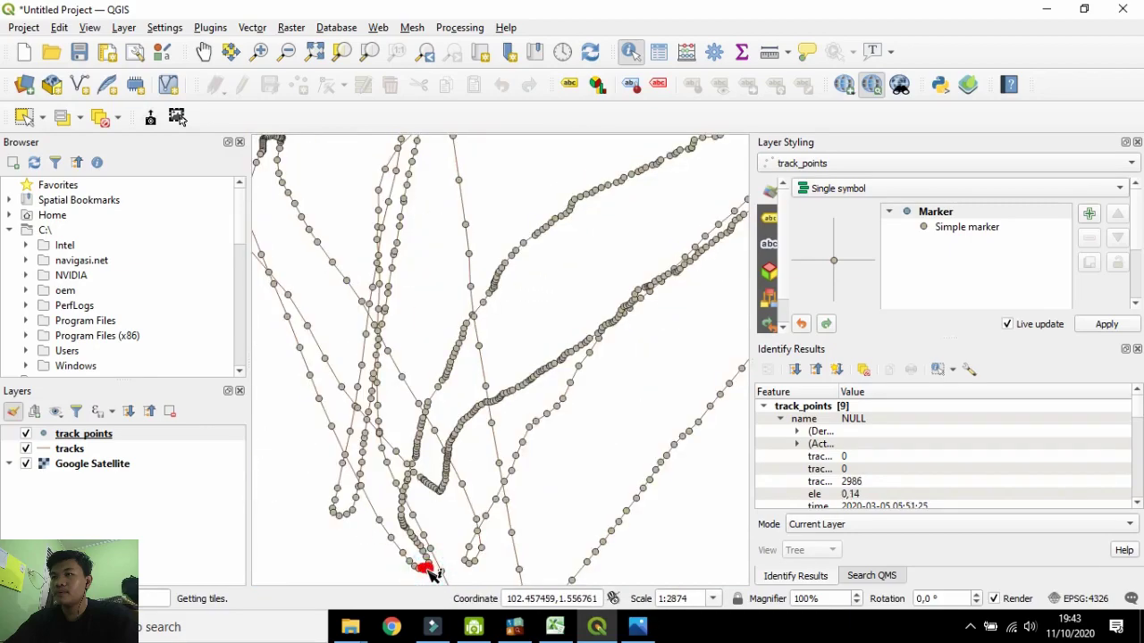
scroll(437, 569, "up", 1)
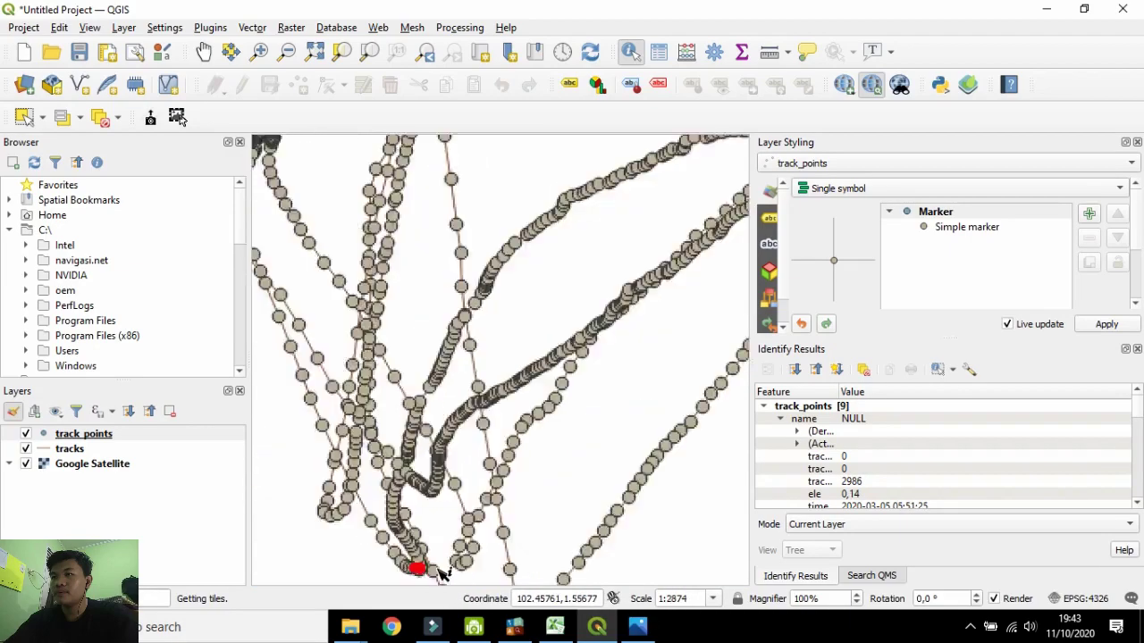
scroll(444, 570, "down", 1)
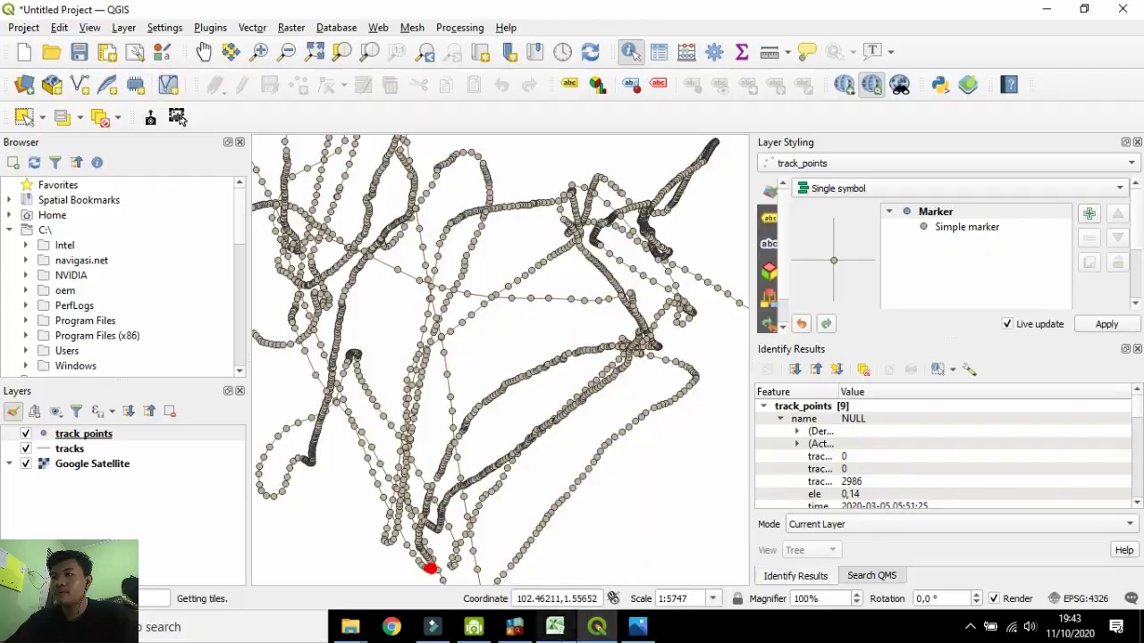
In Excel, fill SOR1 down from L2228 to L2987 as copied cells instead of a numbered series.
left_click(555, 626)
left_click(767, 215)
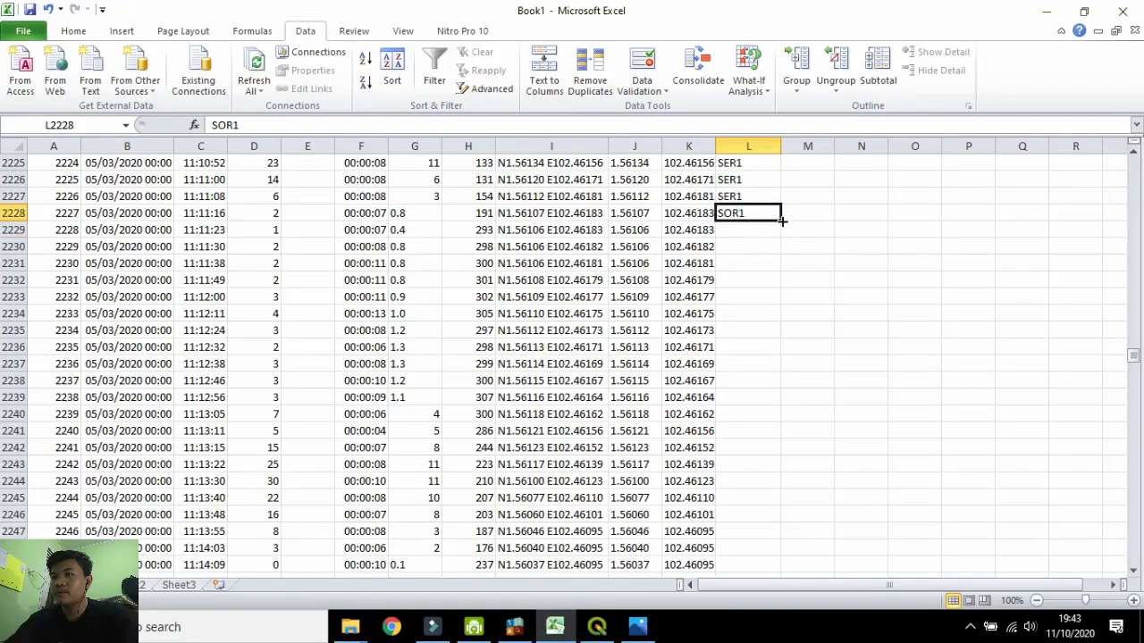
left_click_drag(782, 219, 741, 373)
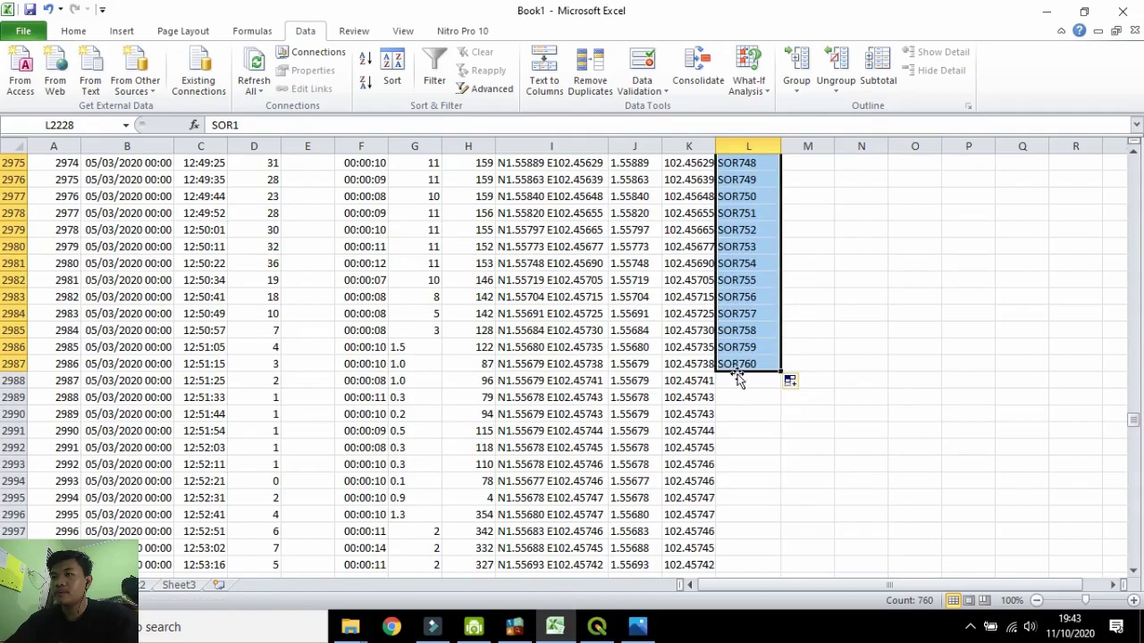
left_click(805, 384)
left_click(809, 402)
Enter HAR1 in cell L2988, directly below the last SOR1 row.
scroll(775, 410, "down", 20)
left_click_drag(1134, 365, 1135, 422)
left_click(752, 313)
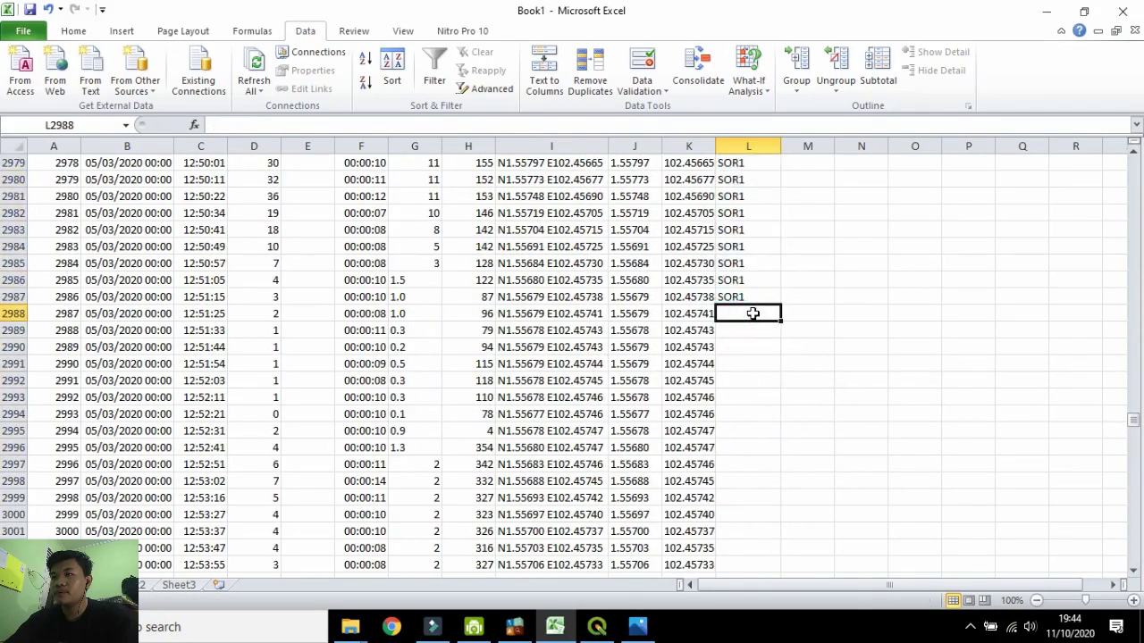
type("HAR1")
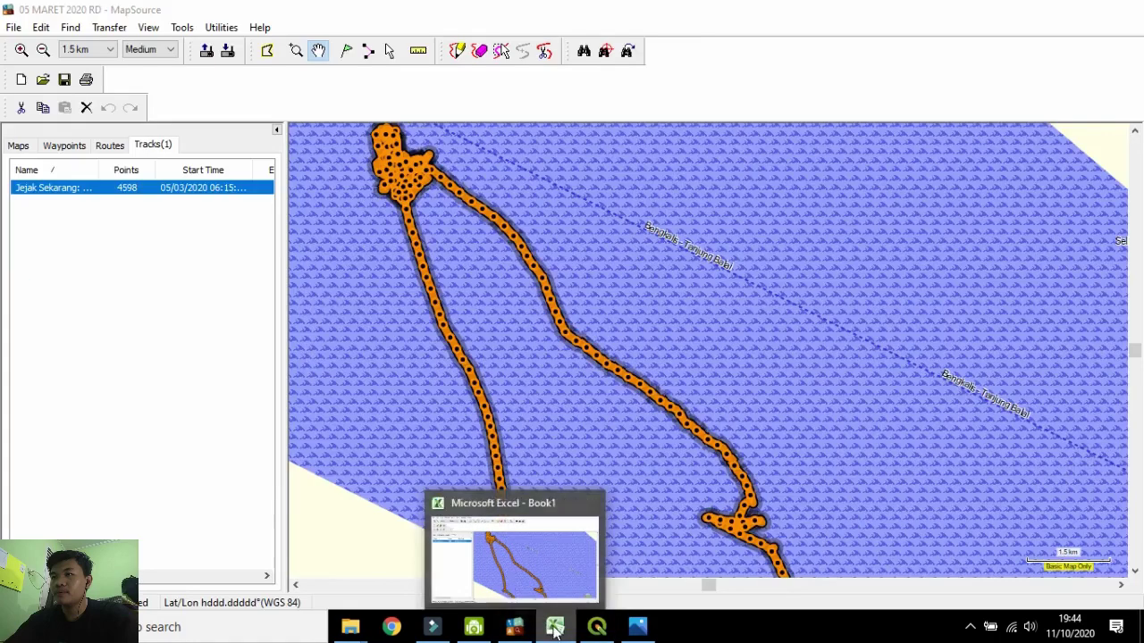
In QGIS, identify points near the southern turning point and west of the crossing, consulting the hauling criteria in the method diagram.
left_click(597, 625)
scroll(461, 480, "up", 1)
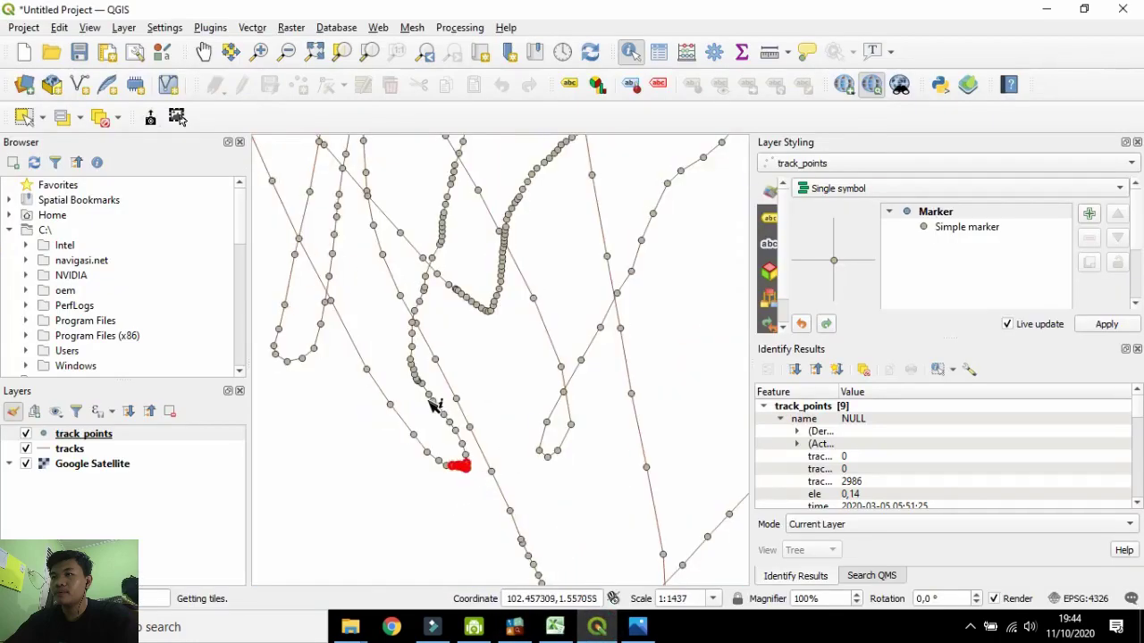
scroll(432, 400, "down", 1)
scroll(524, 274, "down", 1)
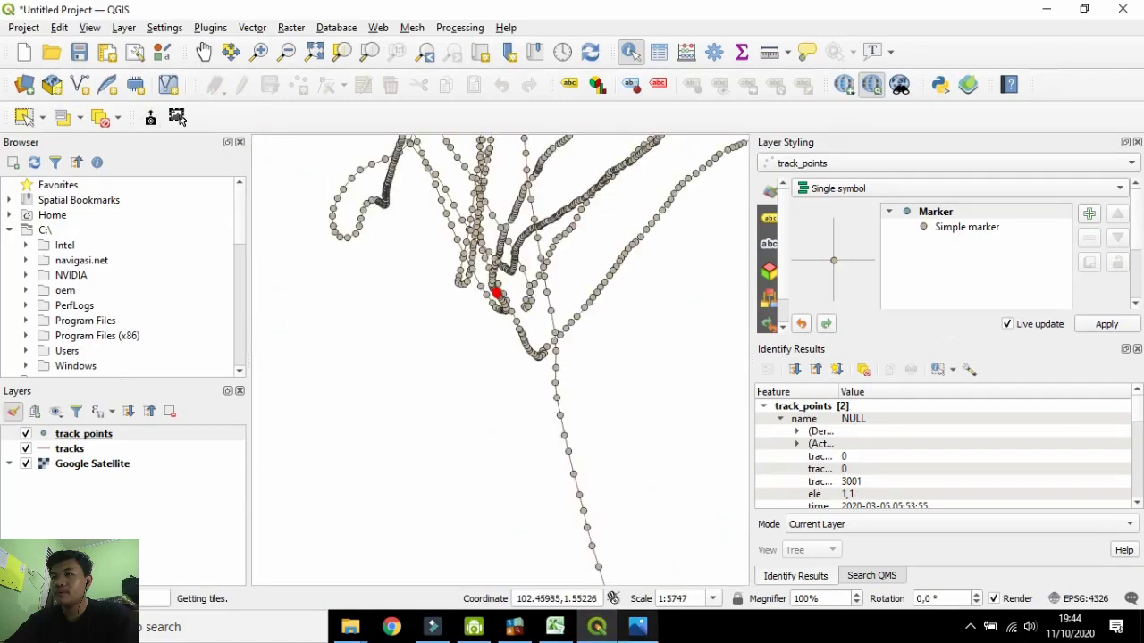
key("alt+Tab")
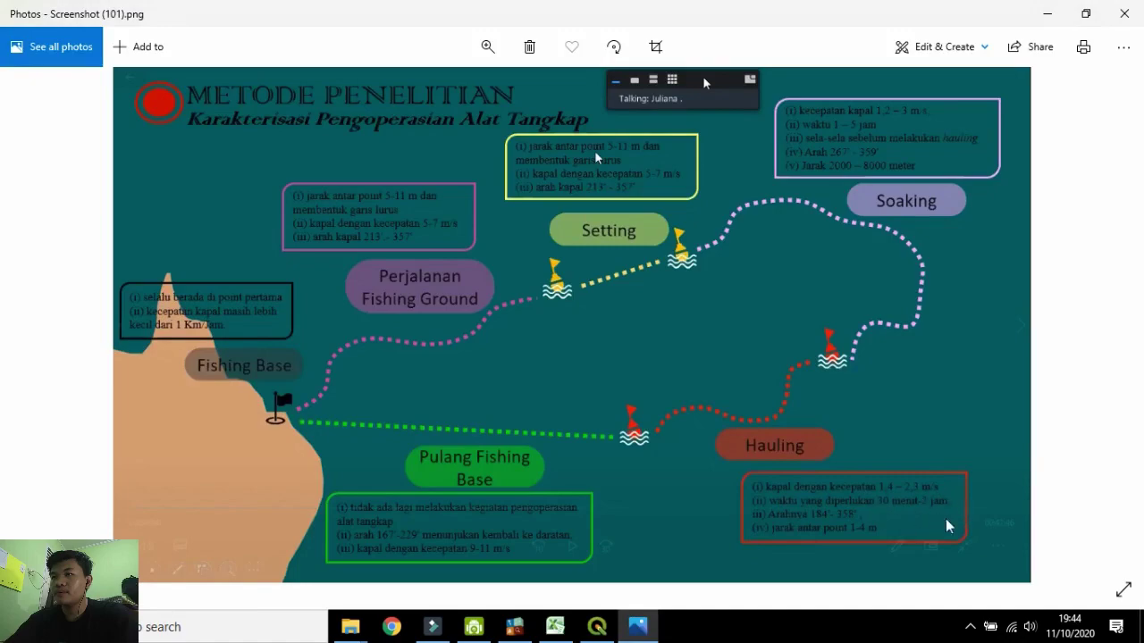
left_click(1051, 11)
scroll(703, 221, "down", 1)
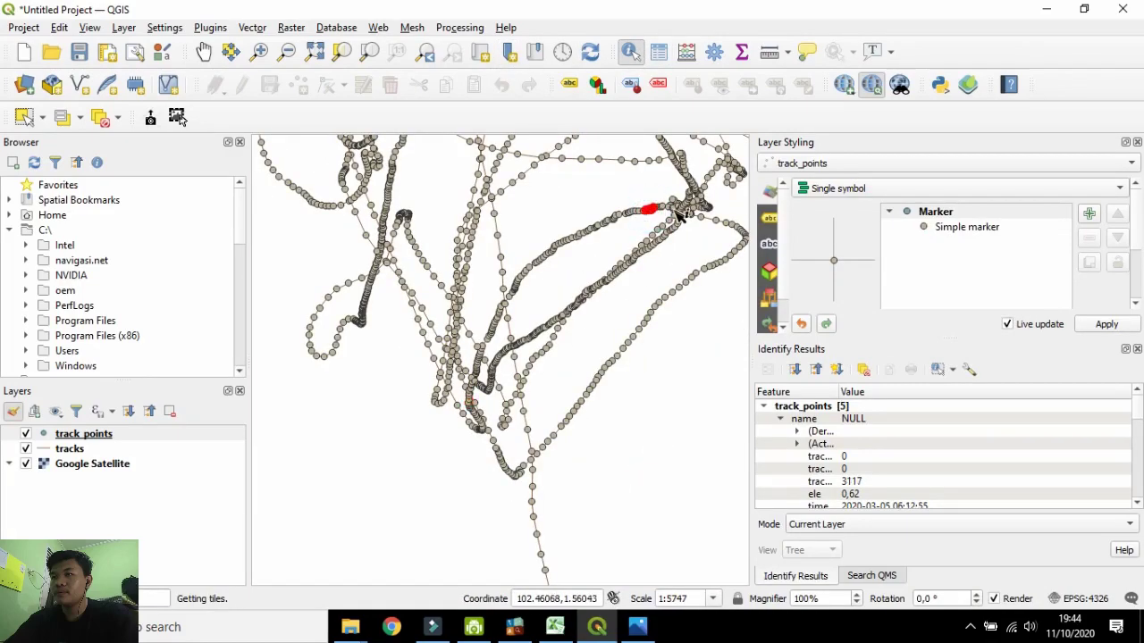
Follow the curve through the track crossing and identify the single point at the eastern tip of the spur.
scroll(688, 215, "up", 2)
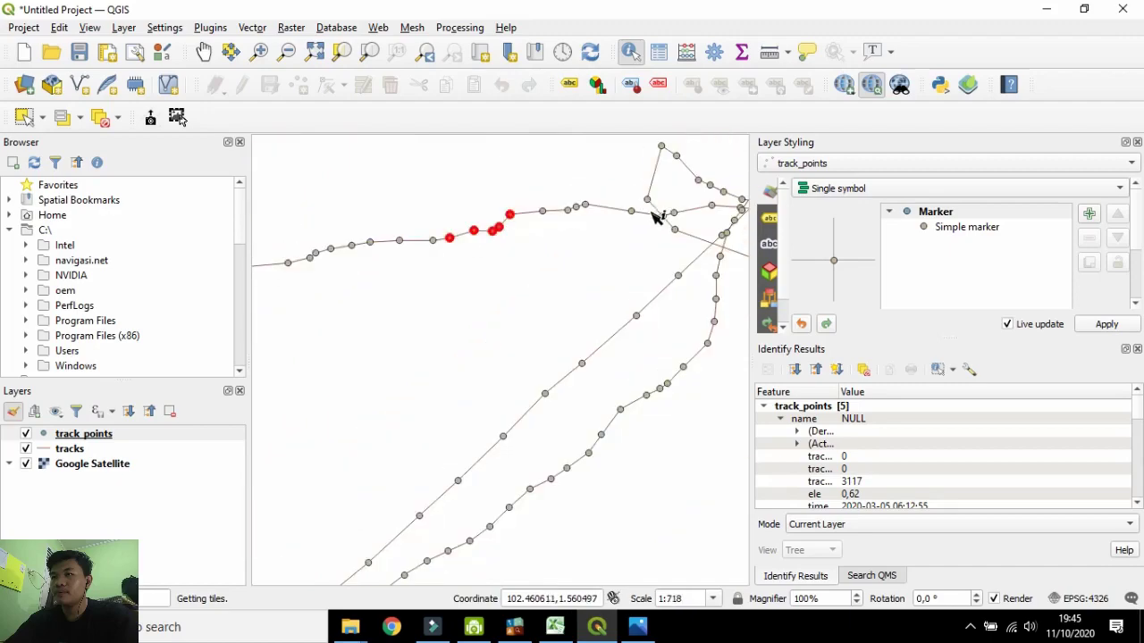
scroll(710, 217, "down", 1)
left_click(204, 51)
scroll(363, 307, "up", 2)
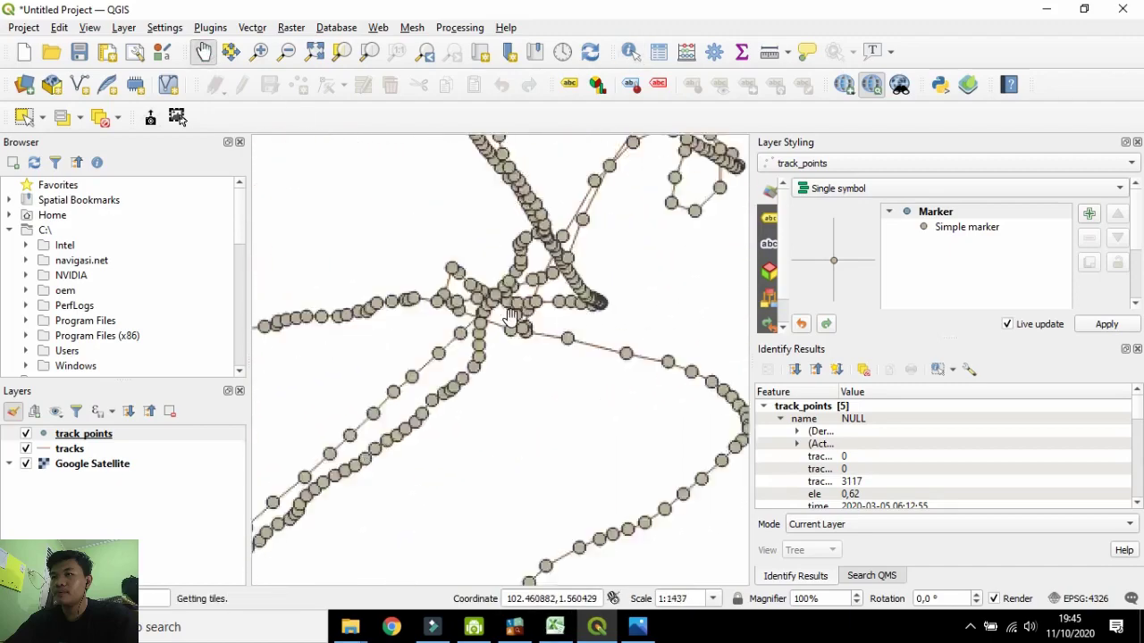
scroll(478, 290, "up", 2)
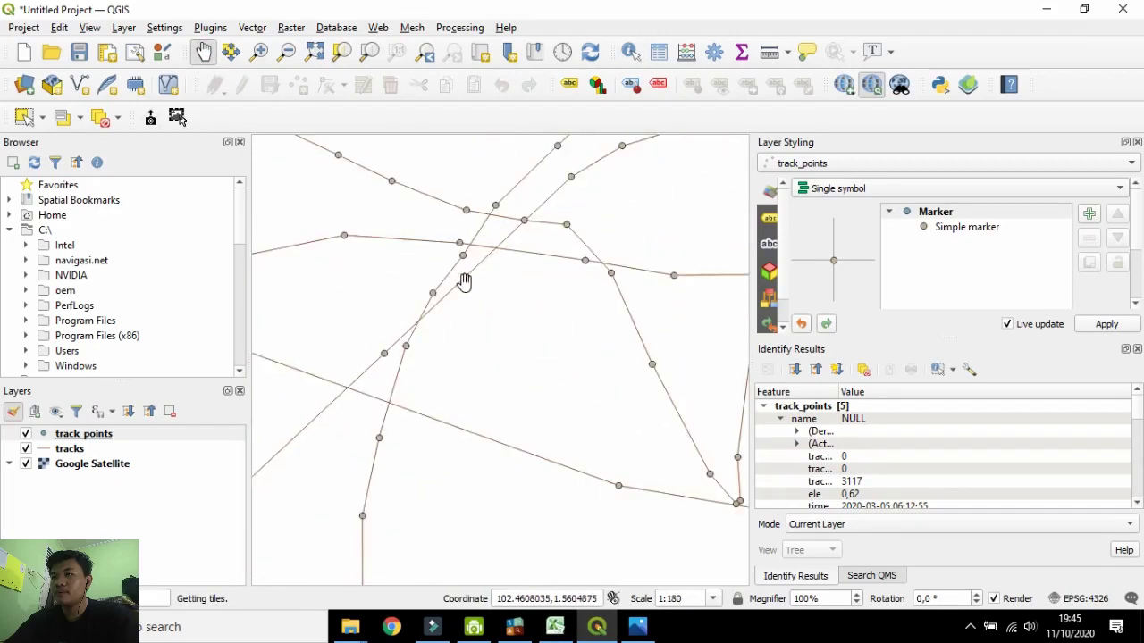
scroll(482, 283, "down", 2)
left_click_drag(617, 294, 506, 359)
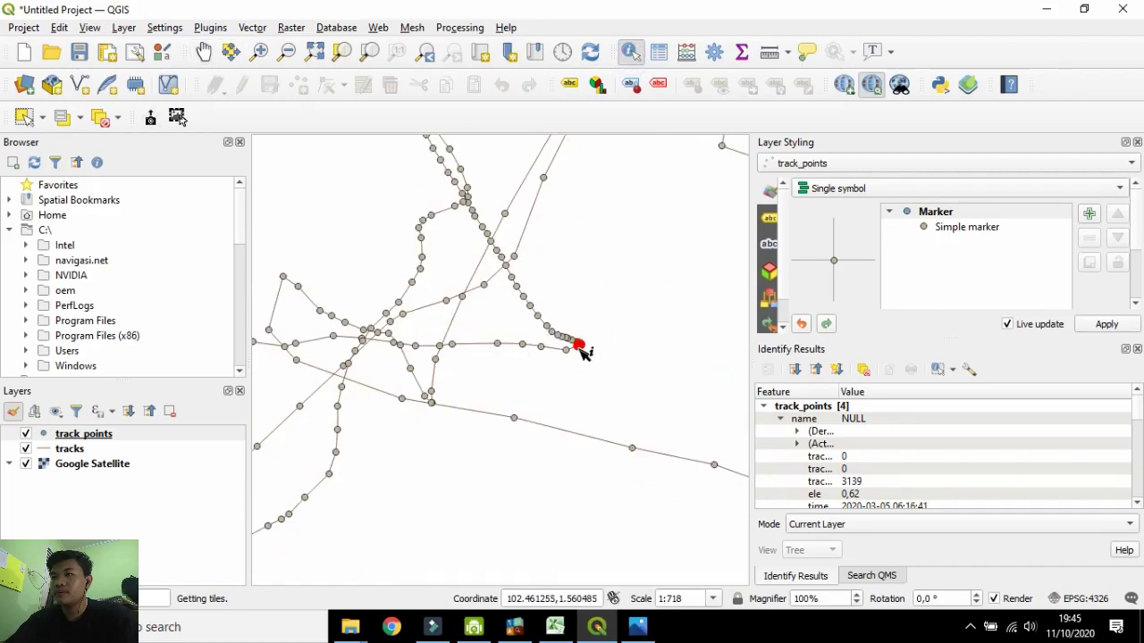
scroll(581, 348, "down", 2)
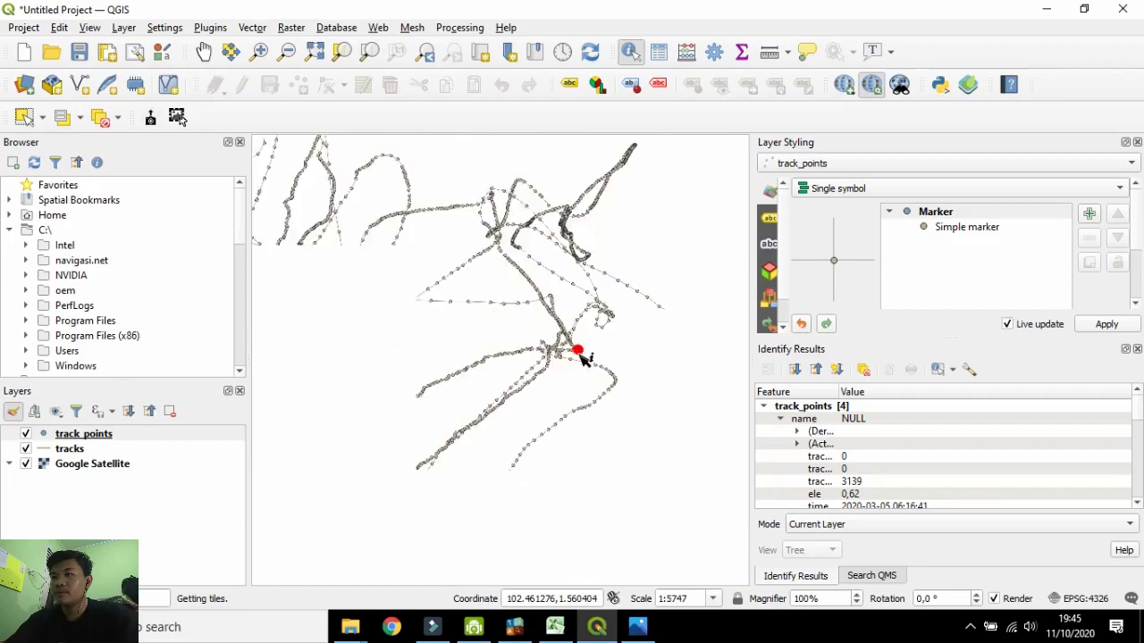
scroll(580, 354, "down", 1)
scroll(486, 219, "up", 1)
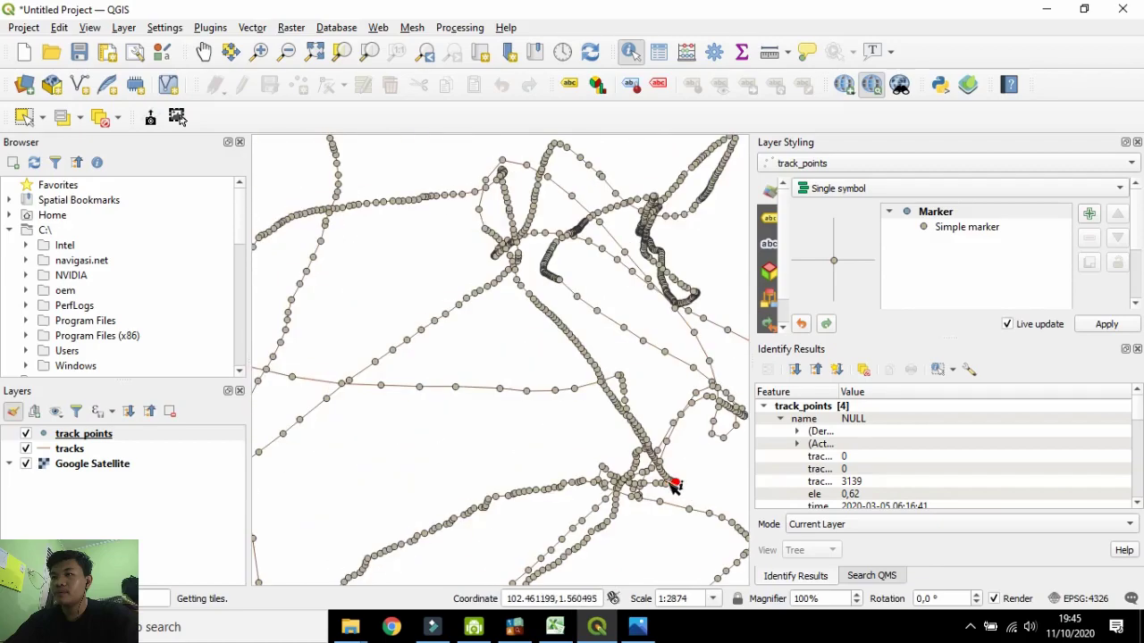
scroll(675, 486, "up", 5)
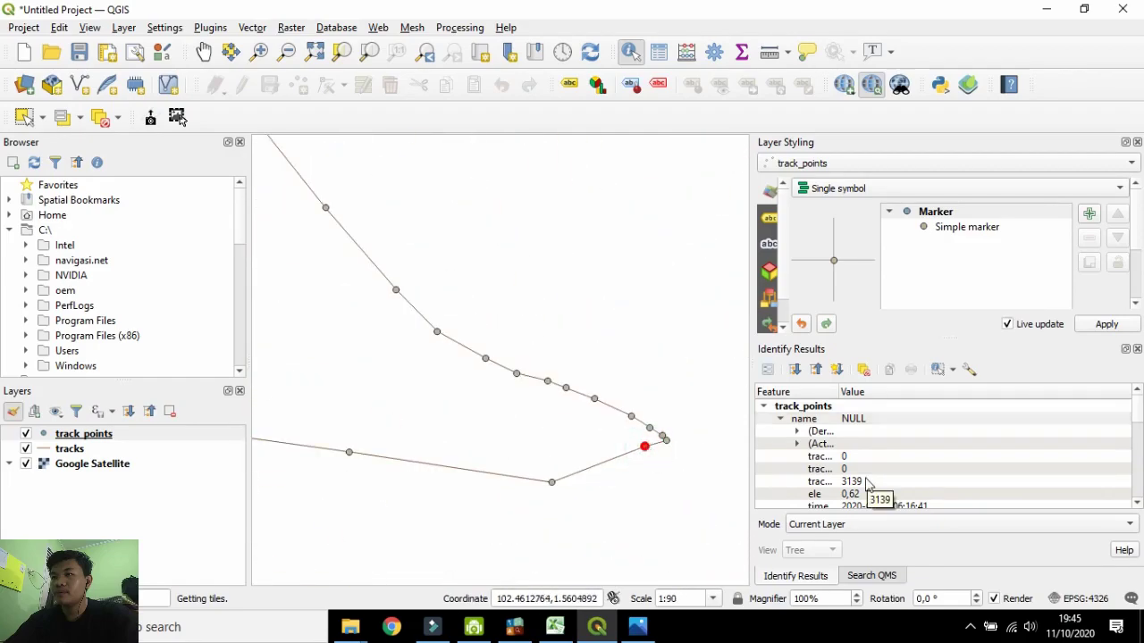
Check the HAR1 rows in Excel, and in QGIS identify the point at the northwestern end of the dense diagonal segment.
left_click(557, 567)
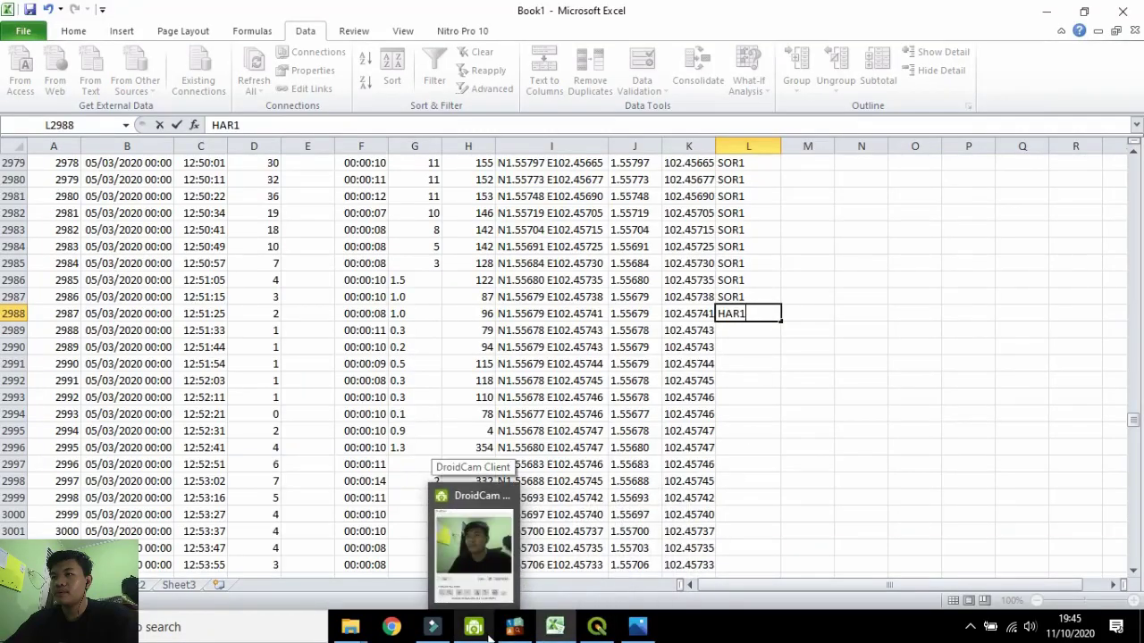
left_click_drag(1133, 420, 1133, 433)
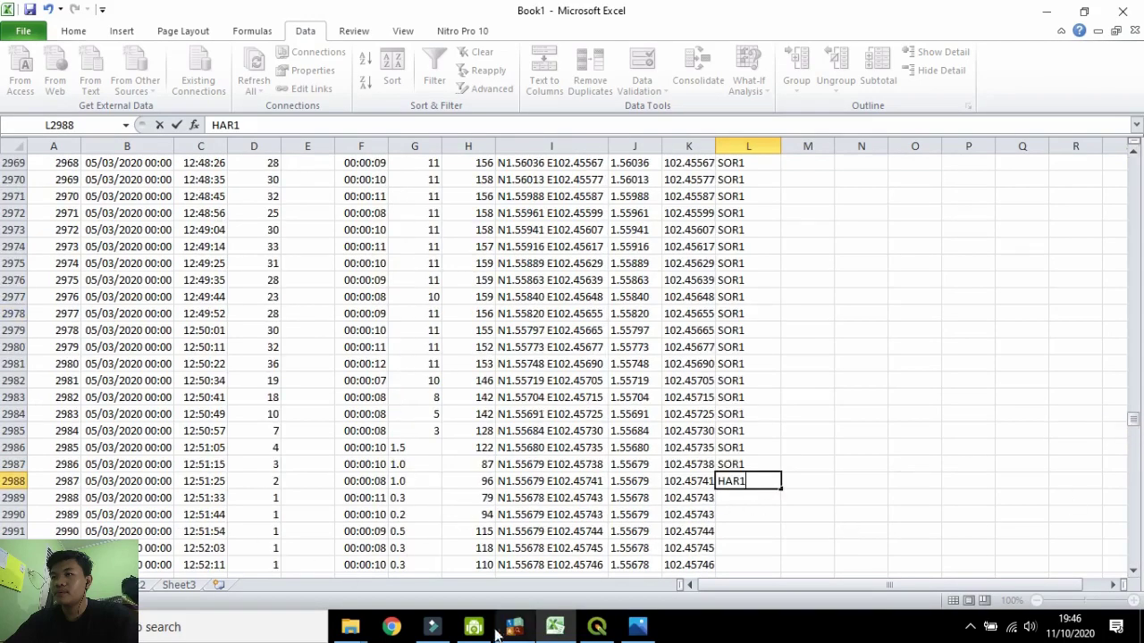
left_click(597, 626)
scroll(416, 187, "down", 2)
scroll(447, 301, "down", 1)
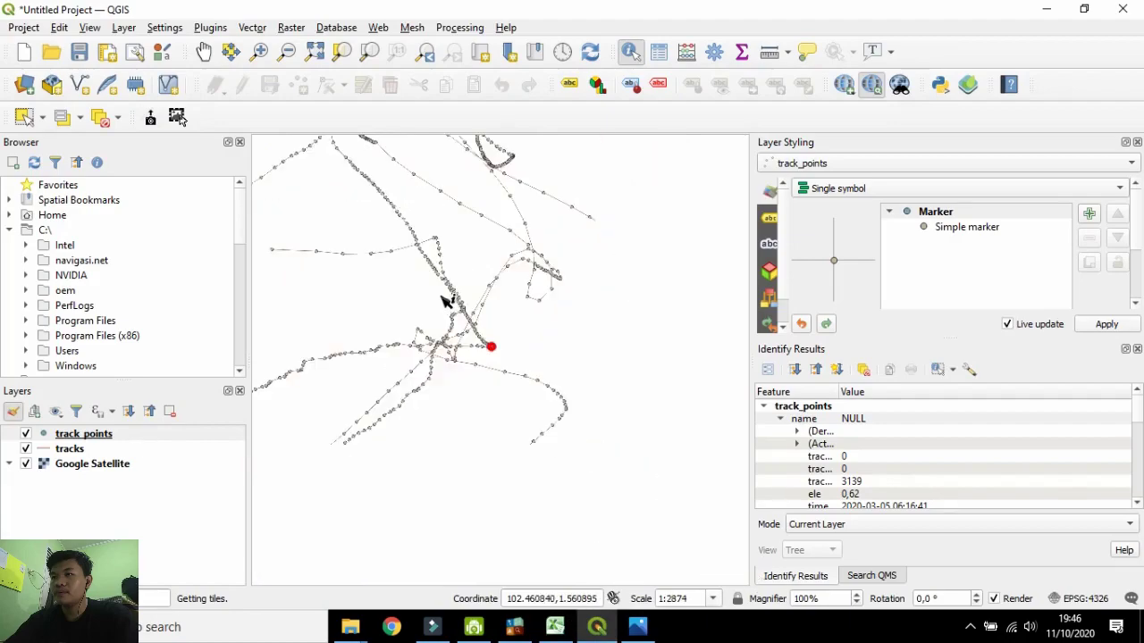
left_click(347, 161)
scroll(343, 165, "up", 1)
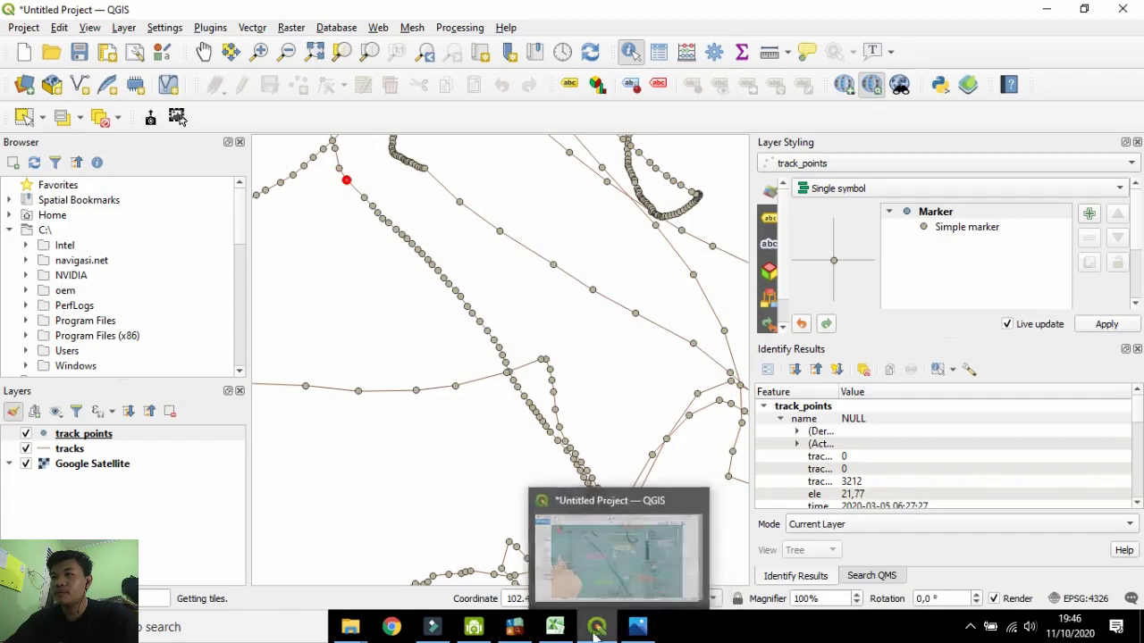
In Excel, fill HAR1 down from L2988 to L3213 as copied cells and select the empty cell L3214 below.
left_click(555, 626)
left_click(601, 628)
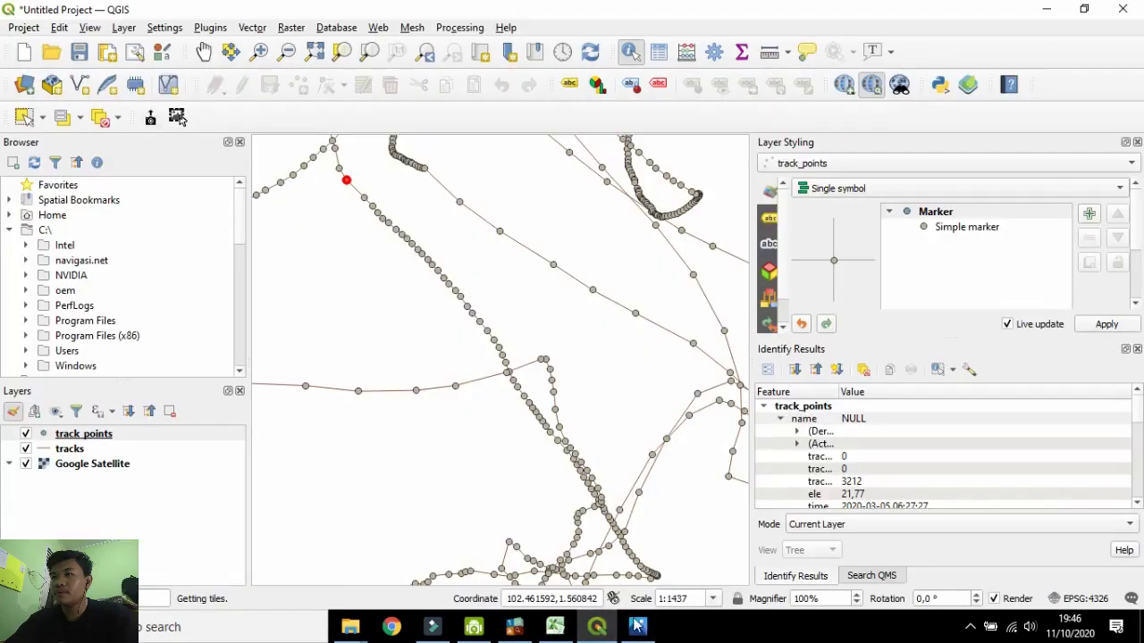
left_click(599, 626)
left_click_drag(781, 499, 743, 545)
left_click(794, 549)
left_click(835, 470)
scroll(761, 508, "down", 20)
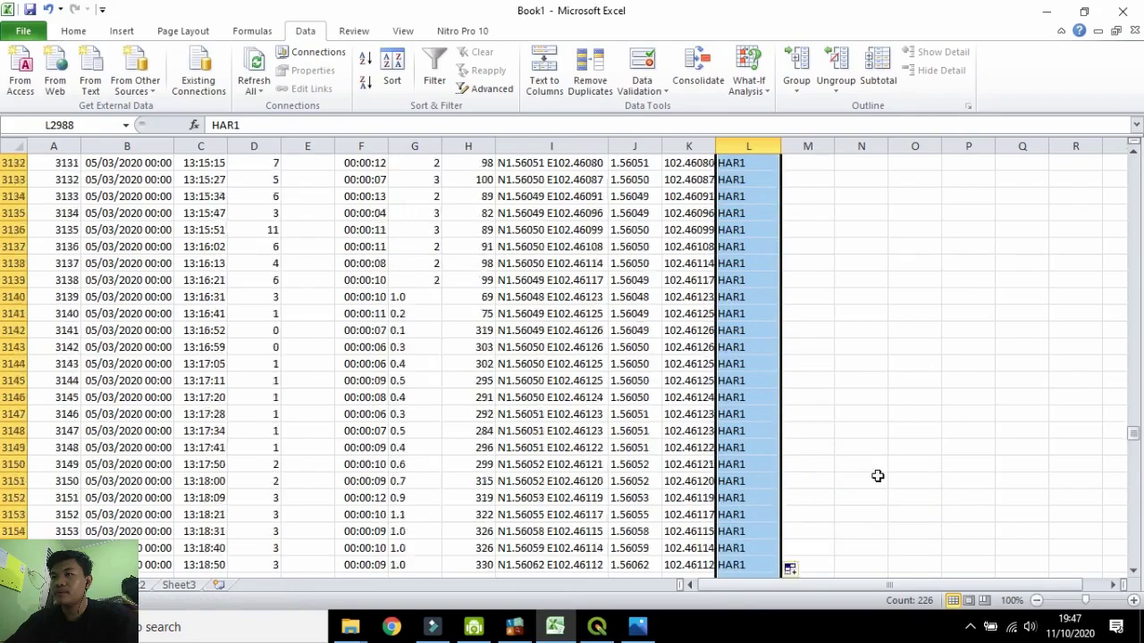
scroll(877, 477, "down", 20)
scroll(970, 434, "up", 13)
left_click(766, 332)
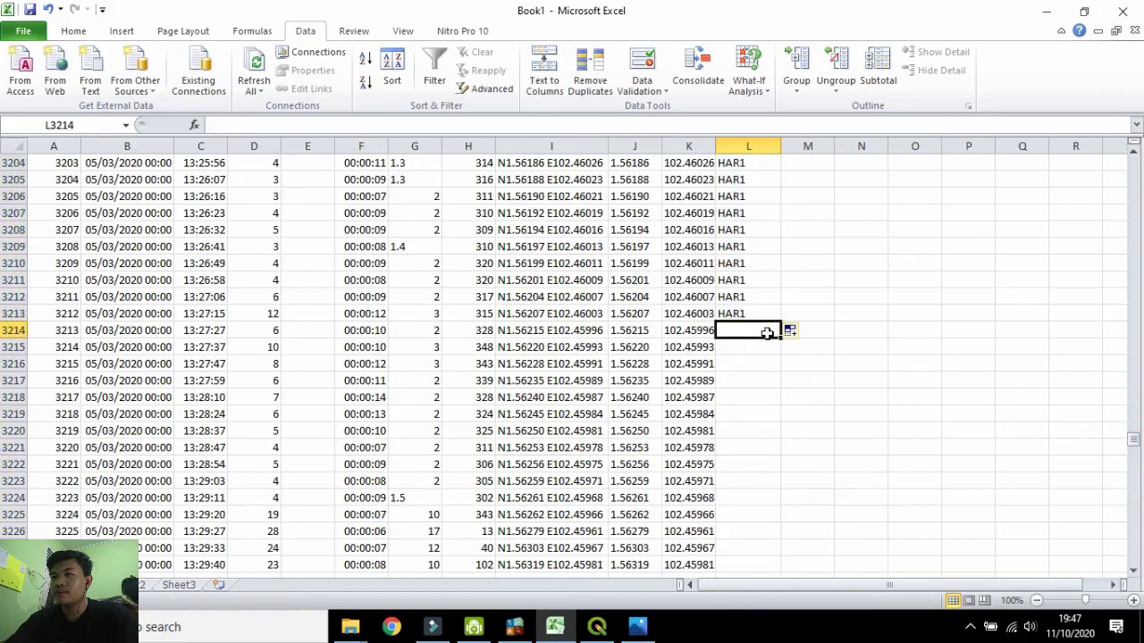
Enter FGR in cell L3214 of the Keterangan column.
type("FGR")
left_click(758, 331)
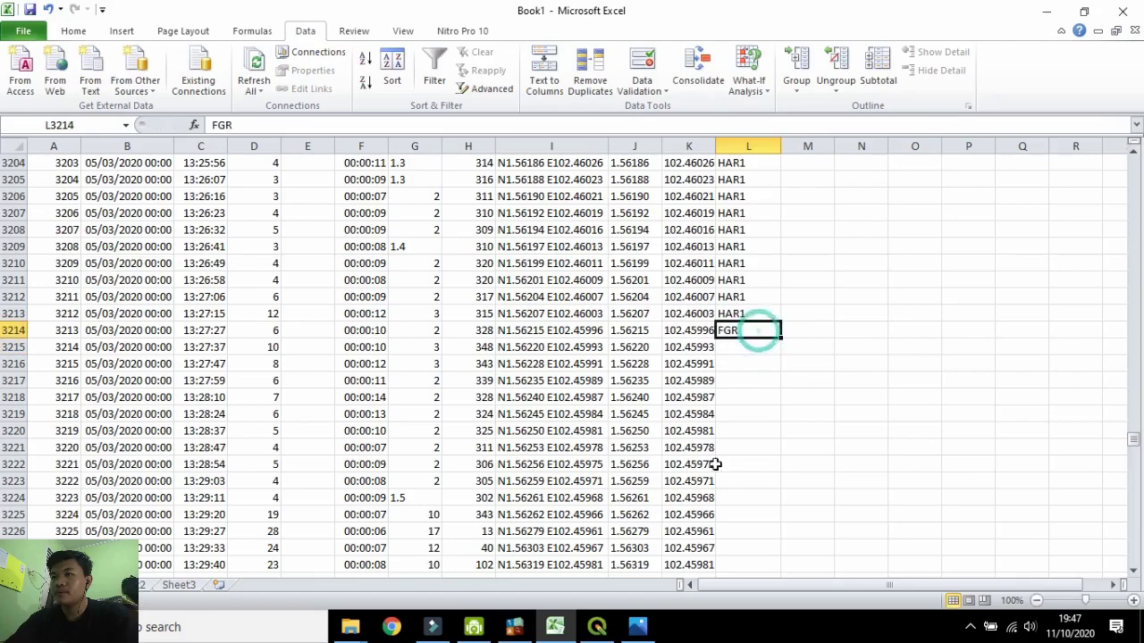
In QGIS, follow the track beyond the highlighted point and identify the points at the tip of the long northeastern spur.
left_click(597, 626)
scroll(408, 268, "up", 1)
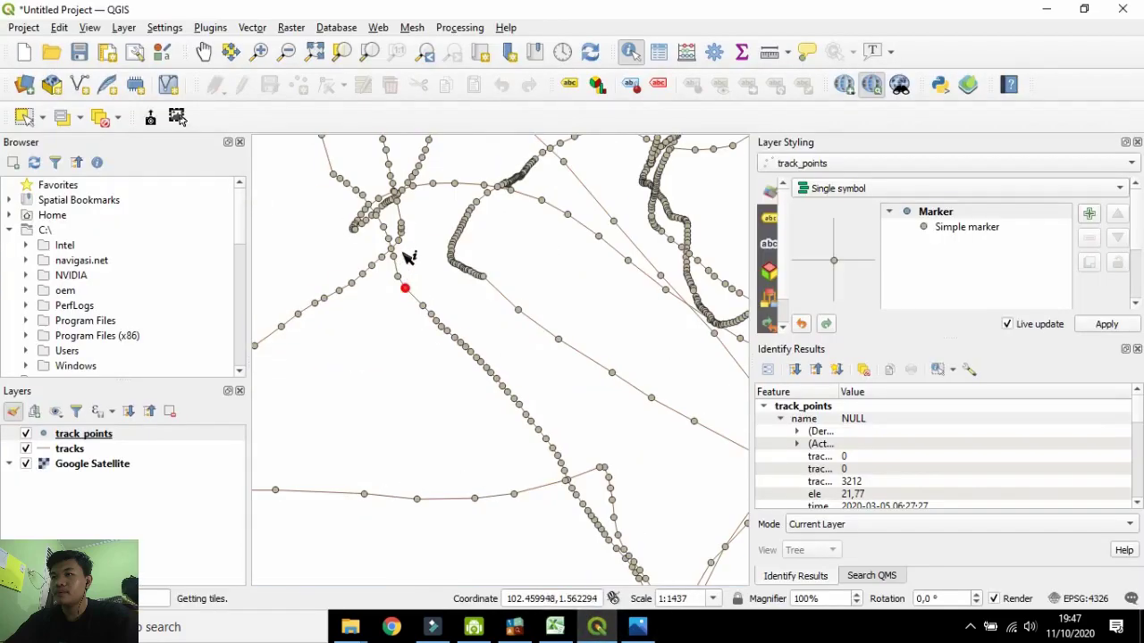
left_click(205, 53)
scroll(372, 255, "up", 1)
left_click_drag(373, 256, 529, 510)
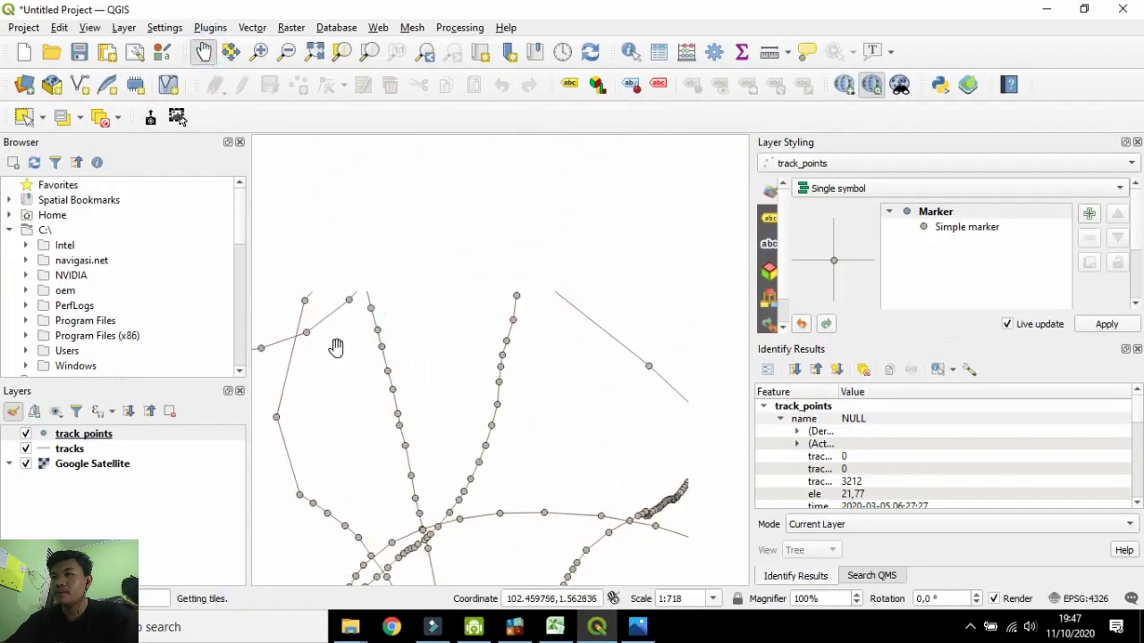
left_click_drag(334, 345, 562, 368)
scroll(590, 314, "down", 1)
scroll(545, 298, "down", 1)
scroll(545, 297, "up", 1)
scroll(679, 422, "up", 1)
scroll(562, 369, "up", 2)
scroll(511, 242, "down", 2)
left_click_drag(503, 230, 593, 402)
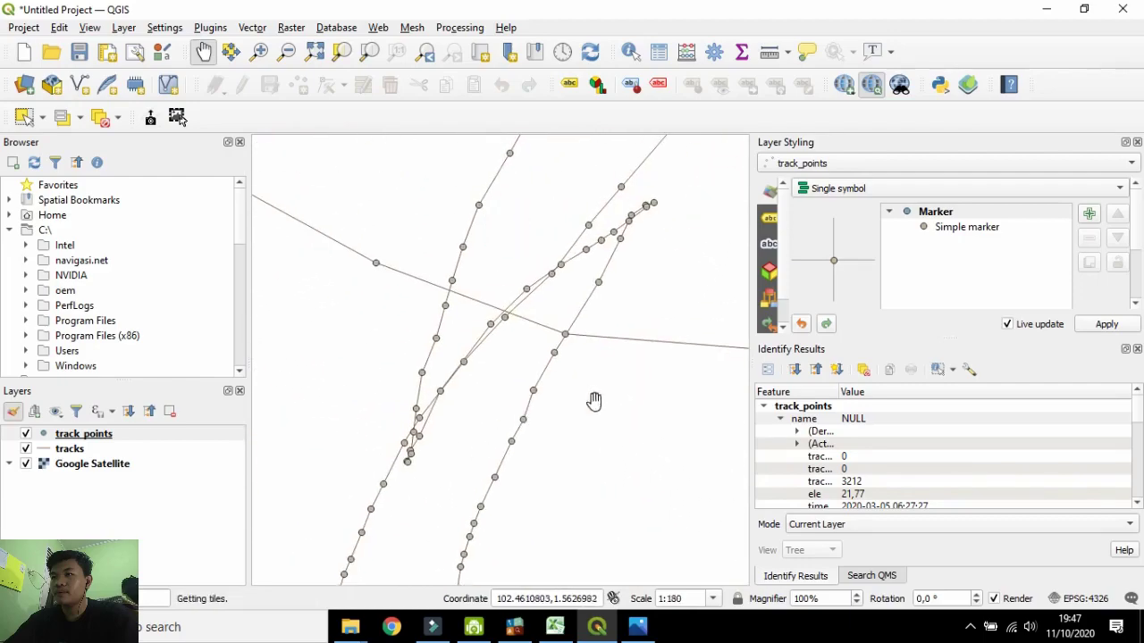
scroll(606, 447, "up", 1)
scroll(606, 447, "down", 1)
scroll(567, 473, "down", 2)
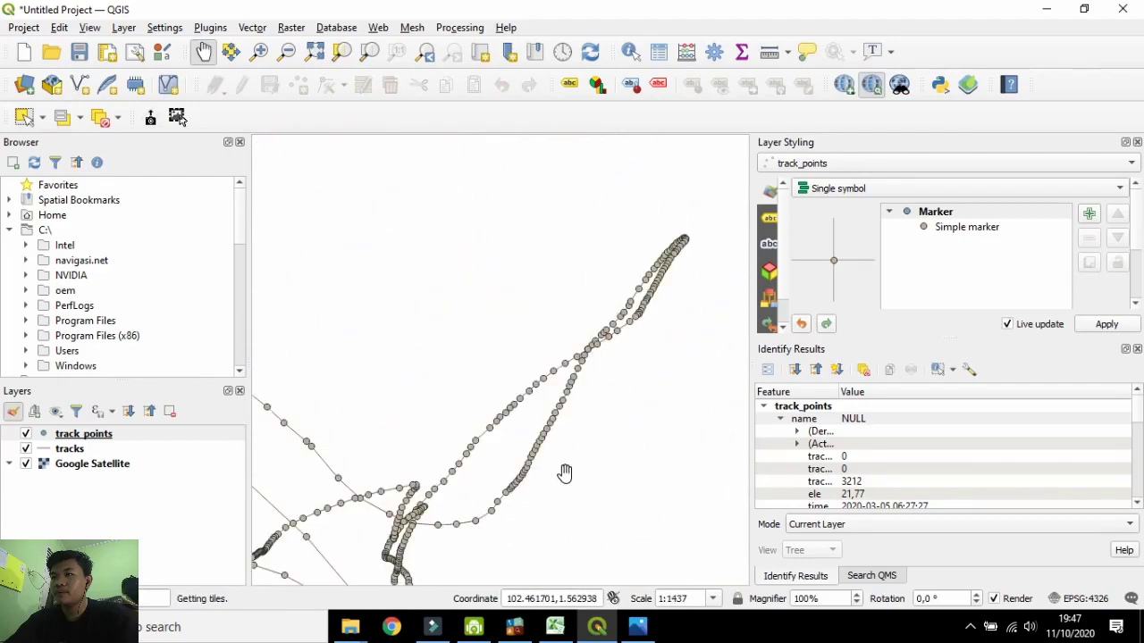
scroll(539, 452, "up", 2)
left_click_drag(638, 198, 595, 345)
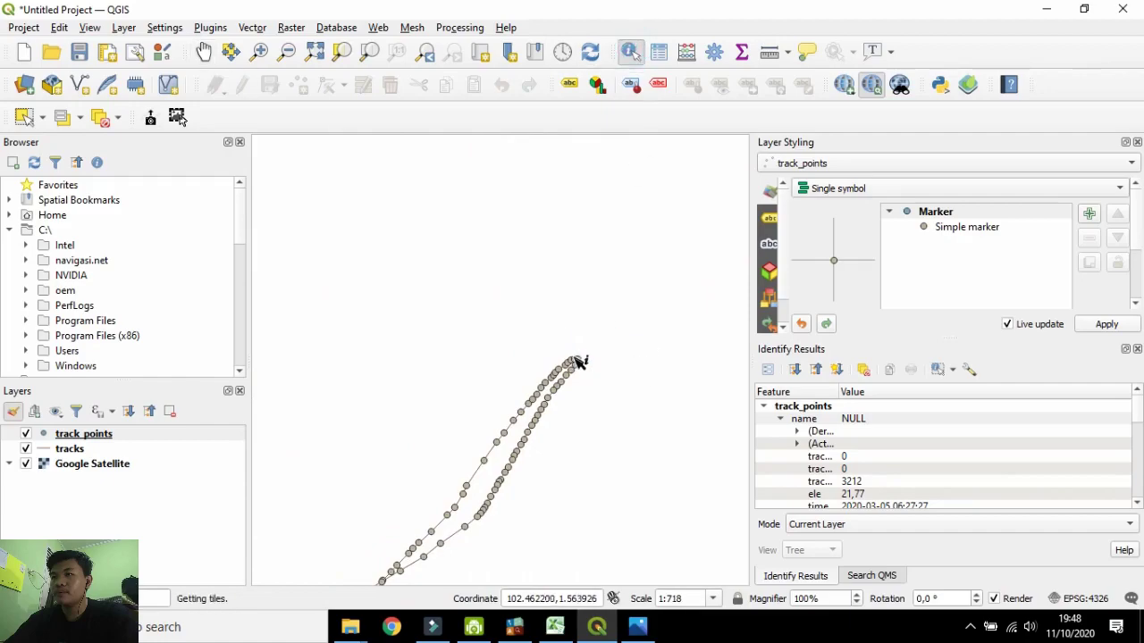
left_click(576, 361)
scroll(566, 396, "down", 3)
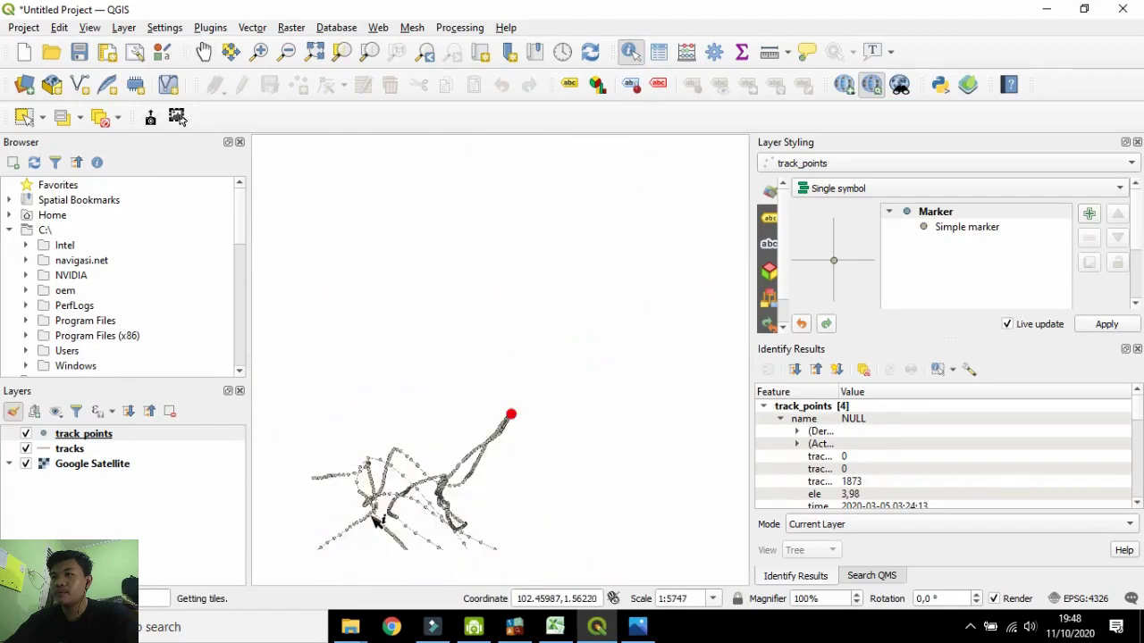
Identify points on the southwestern branch and examine the loops and crossings around the dense diagonal segment.
left_click(338, 539)
left_click_drag(528, 476, 655, 232)
scroll(581, 409, "up", 1)
left_click_drag(592, 415, 472, 446)
scroll(468, 446, "up", 1)
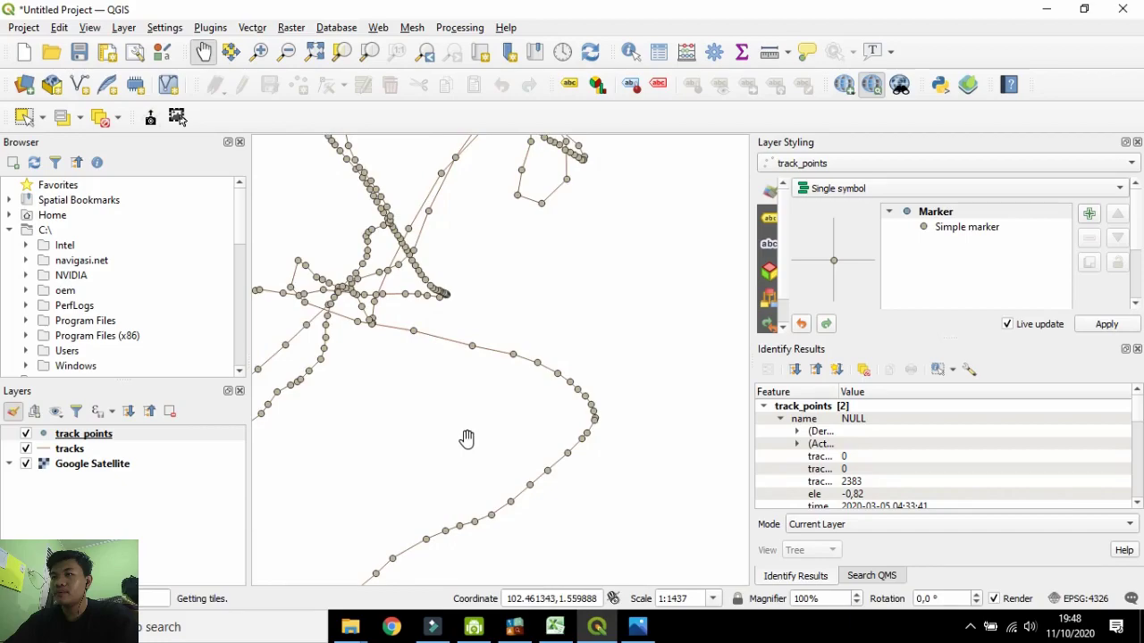
scroll(460, 454, "down", 4)
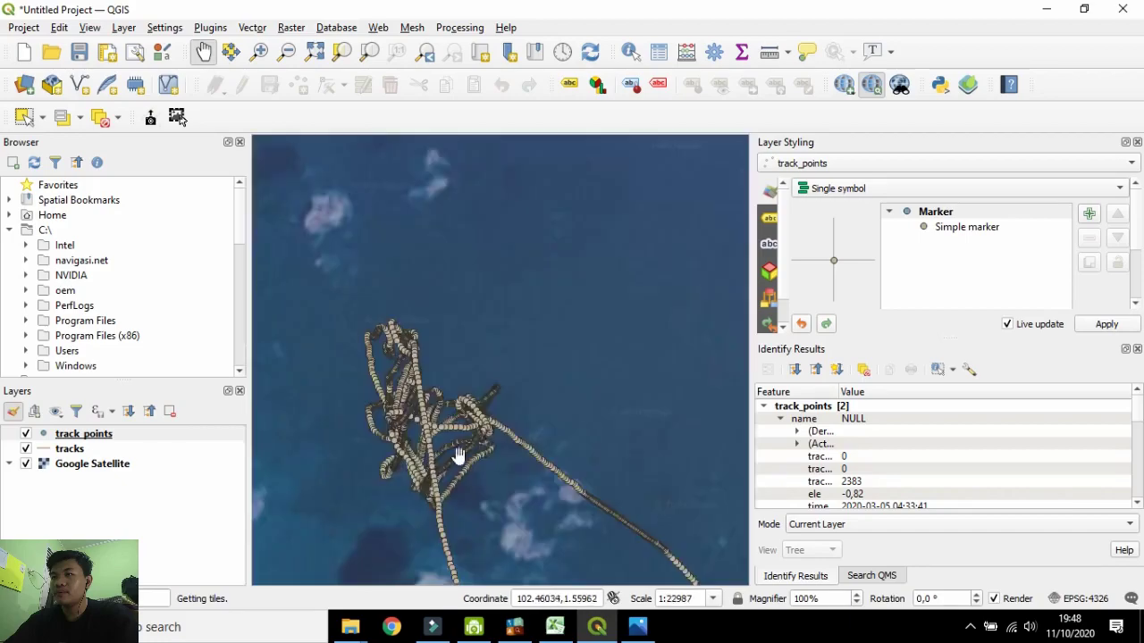
scroll(452, 447, "up", 3)
left_click_drag(514, 214, 384, 357)
left_click_drag(447, 418, 582, 370)
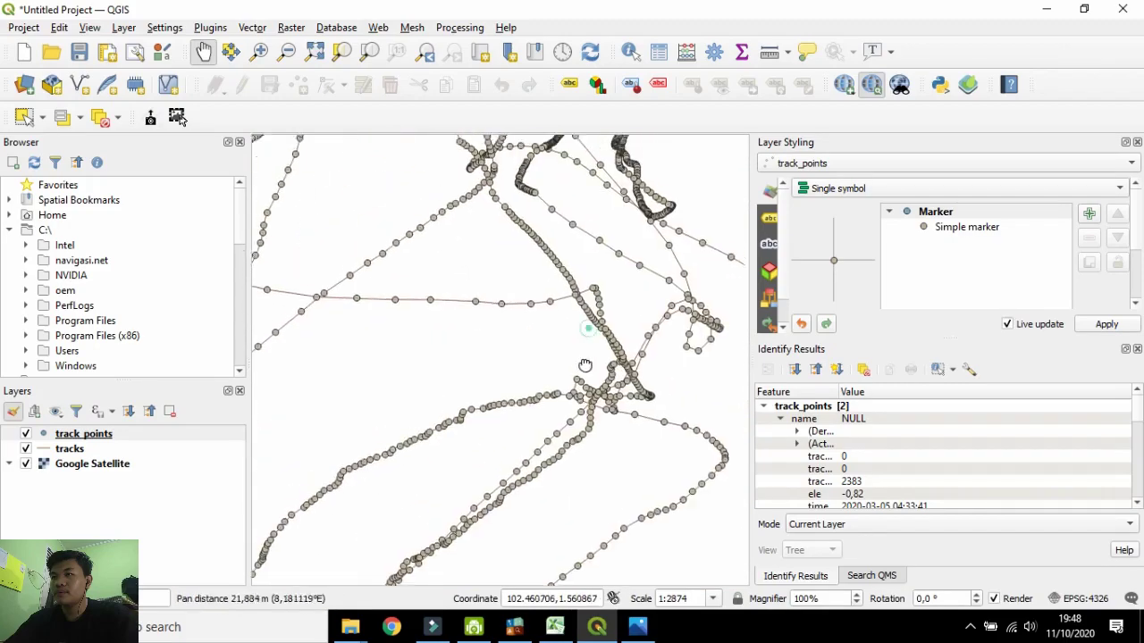
scroll(480, 205, "up", 1)
left_click_drag(480, 205, 455, 277)
mouse_move(550, 224)
left_mouse_down()
mouse_move(602, 263)
mouse_move(558, 228)
left_mouse_up()
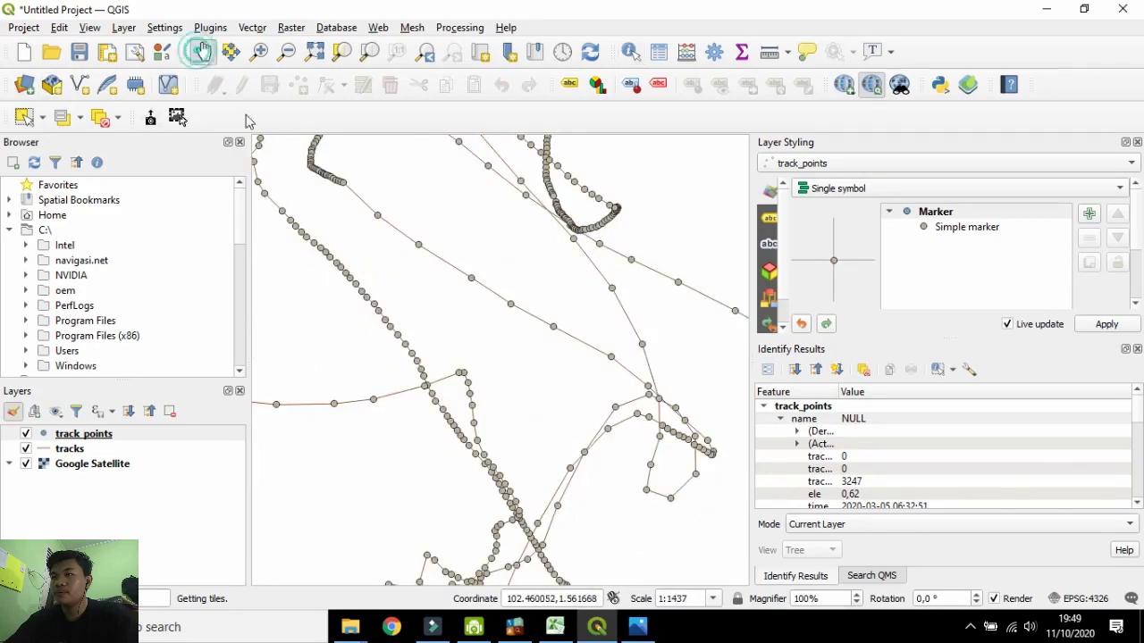
Follow the track southwest and back north to its sharp corner, and identify the single point at the corner's tip.
left_click_drag(577, 519, 621, 225)
scroll(543, 299, "up", 2)
left_click_drag(491, 312, 688, 143)
left_click_drag(473, 362, 639, 260)
scroll(482, 359, "down", 1)
left_click_drag(496, 408, 646, 224)
left_click_drag(467, 366, 614, 229)
left_click_drag(420, 411, 567, 276)
left_click_drag(458, 365, 627, 279)
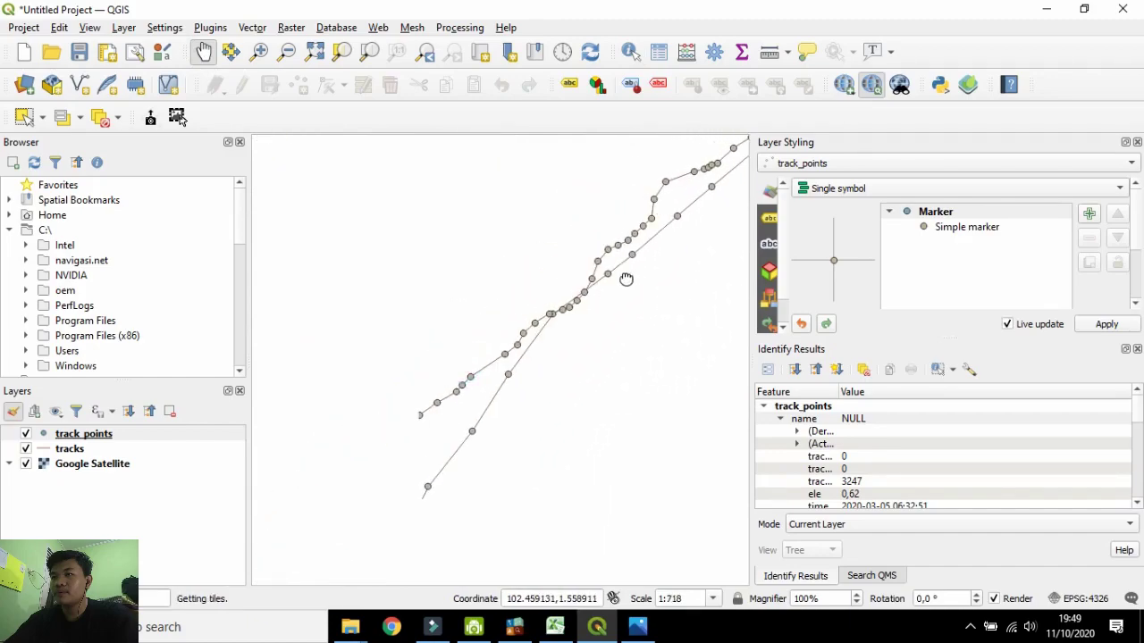
scroll(585, 310, "up", 2)
left_click_drag(468, 379, 602, 187)
scroll(537, 353, "down", 3)
left_click_drag(516, 400, 620, 161)
left_click_drag(537, 333, 720, 567)
left_click_drag(495, 356, 621, 561)
left_click_drag(500, 336, 573, 581)
left_click_drag(512, 361, 567, 381)
scroll(483, 332, "up", 3)
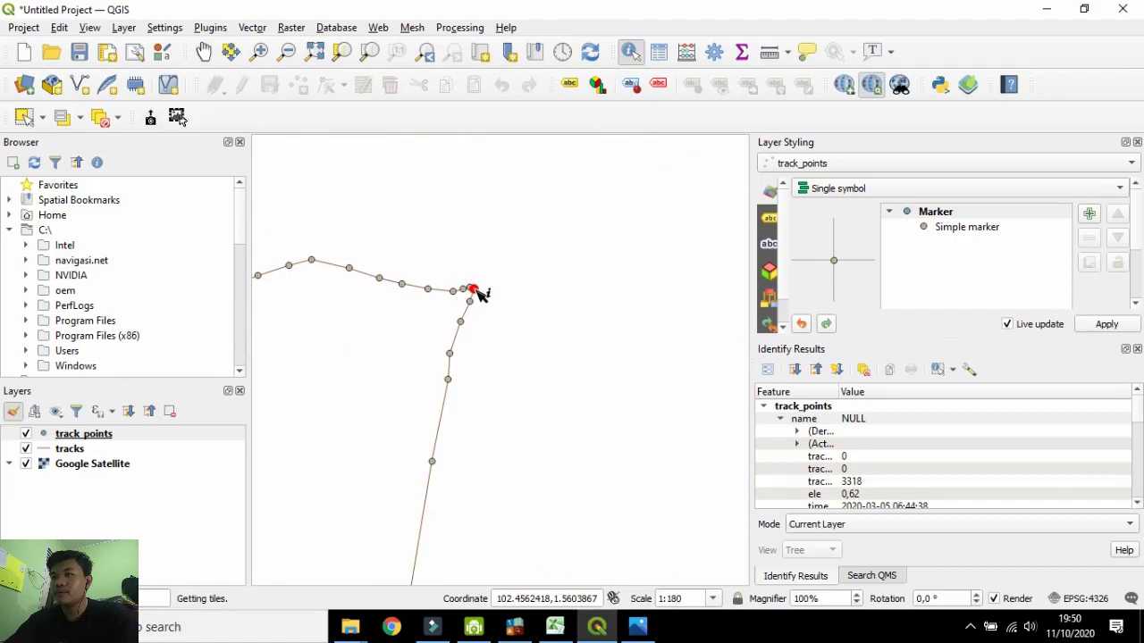
Identify the points at the western end of the dense hook, where the point spacing changes.
scroll(480, 295, "down", 3)
left_click(204, 51)
scroll(628, 372, "up", 2)
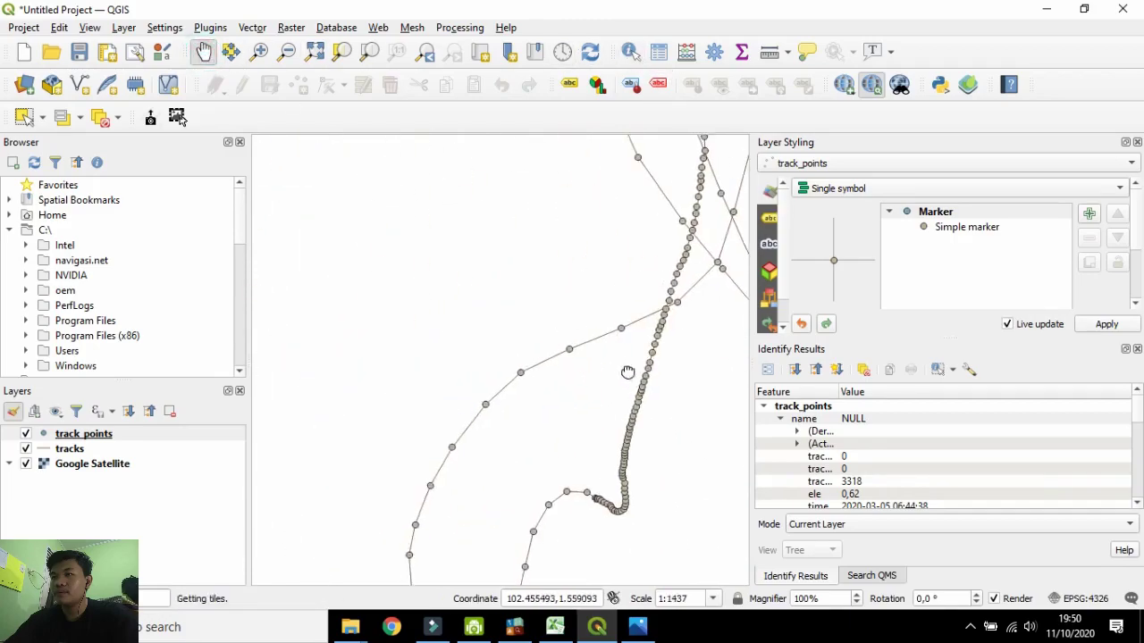
left_click_drag(616, 248, 505, 282)
left_click(632, 56)
left_click(505, 276)
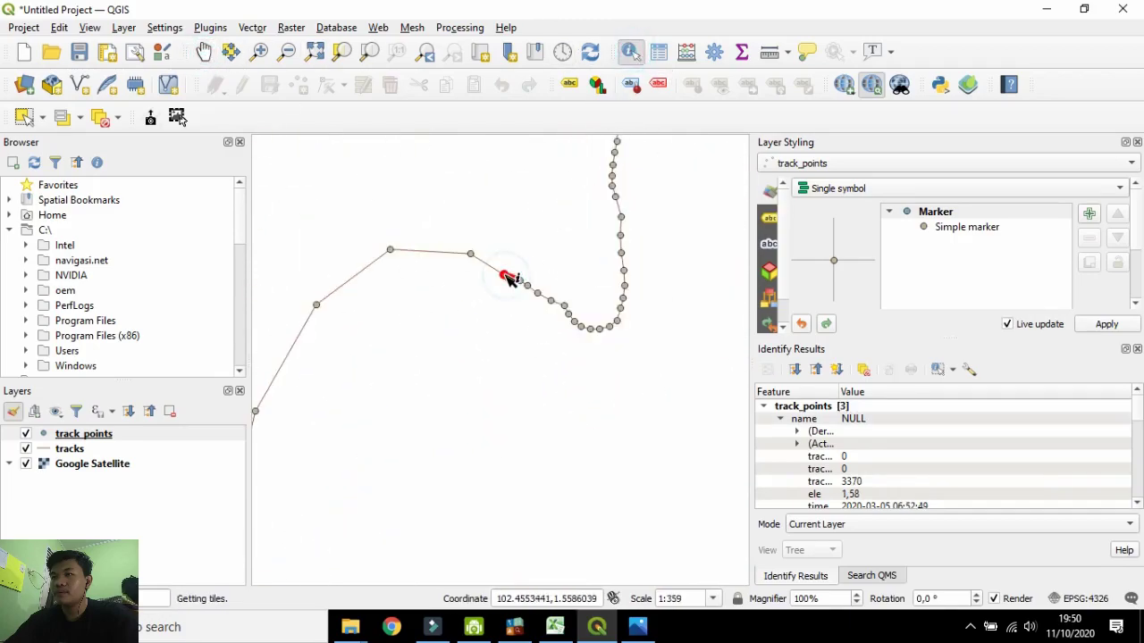
scroll(505, 277, "down", 1)
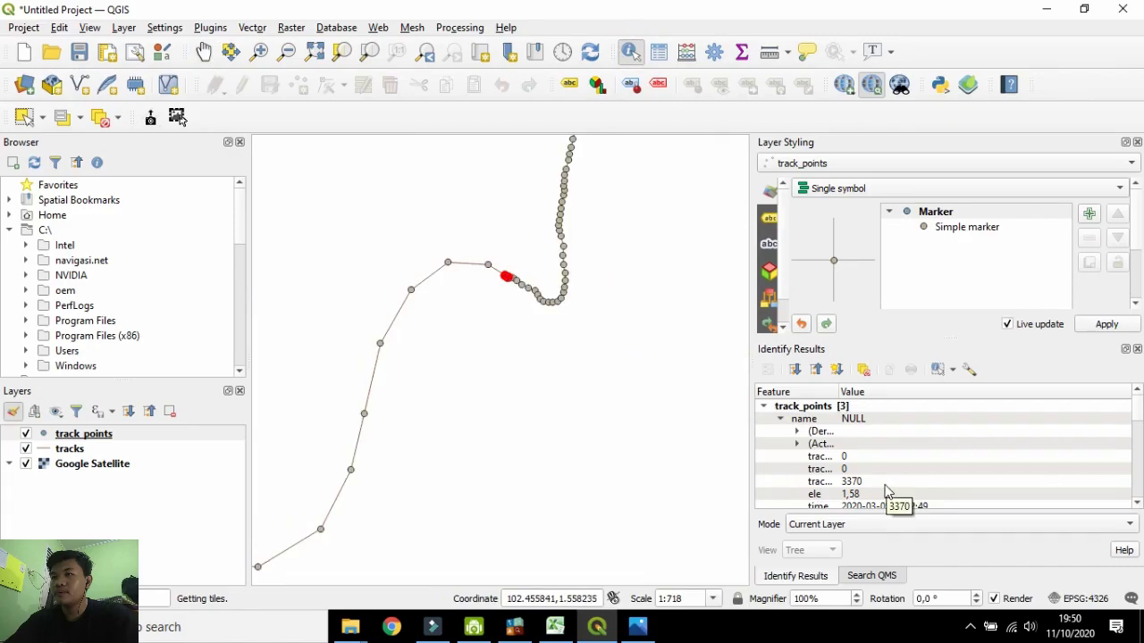
Check the FGR cell in Excel, and in QGIS retrace the surrounding track and identify the dense hook's western end again.
left_click(555, 627)
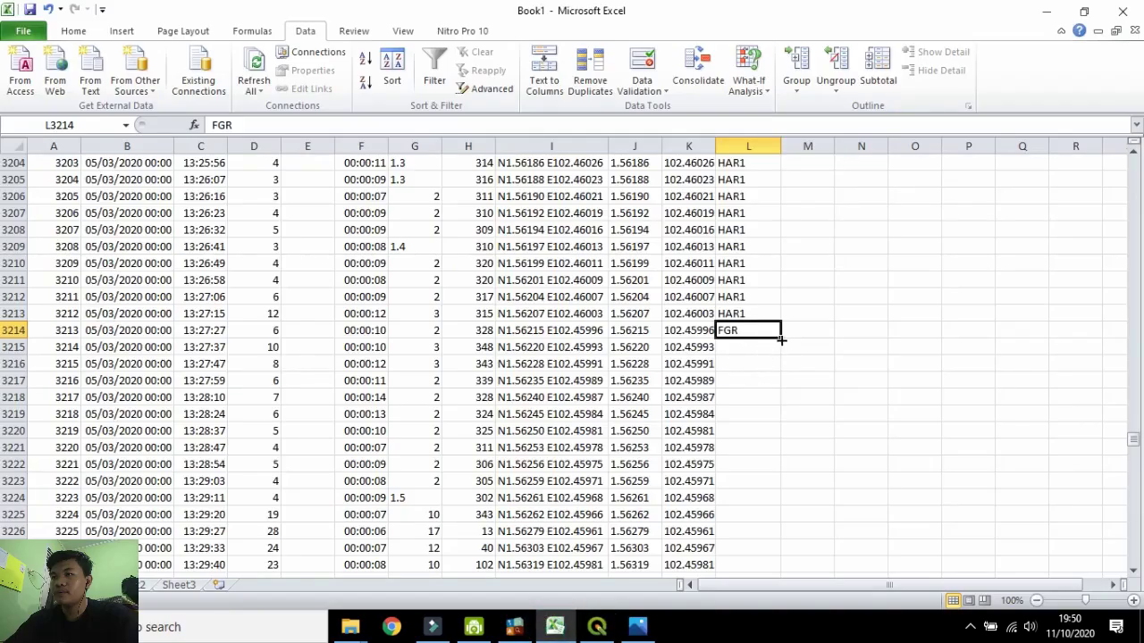
left_click(596, 627)
scroll(621, 215, "down", 2)
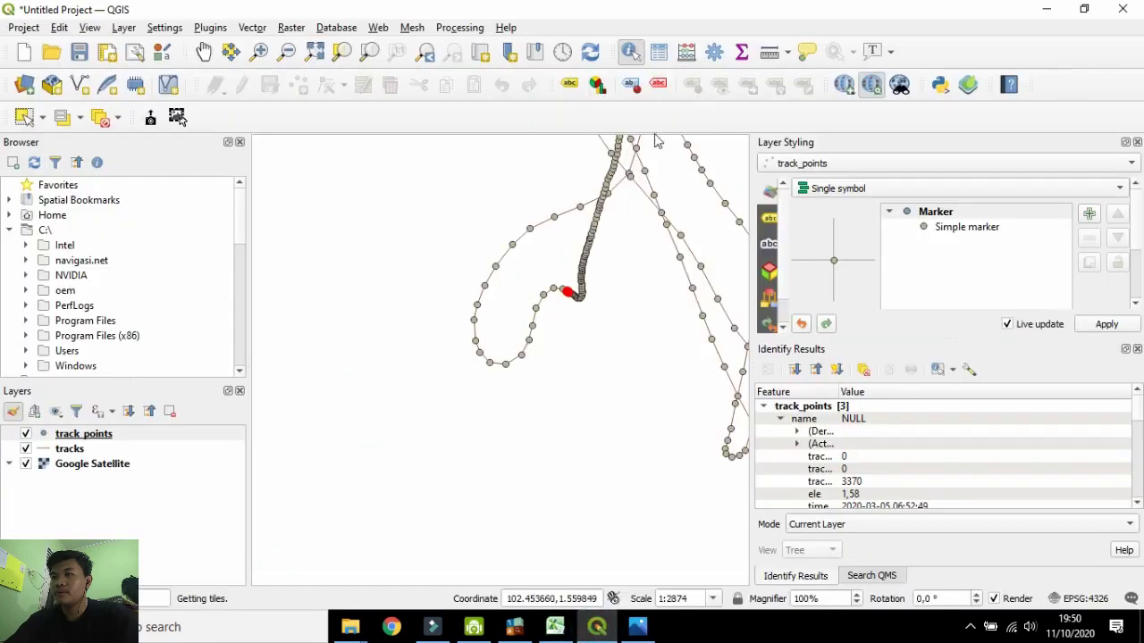
left_click_drag(644, 197, 617, 362)
left_click(206, 53)
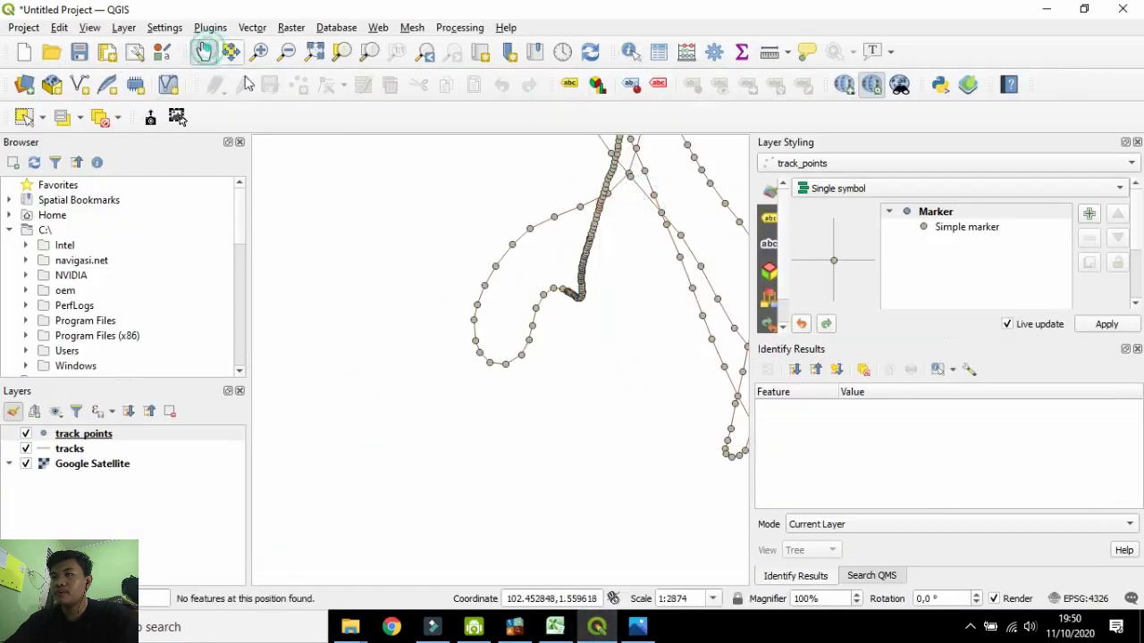
left_click_drag(656, 161, 550, 412)
left_click_drag(596, 190, 548, 310)
scroll(548, 310, "up", 1)
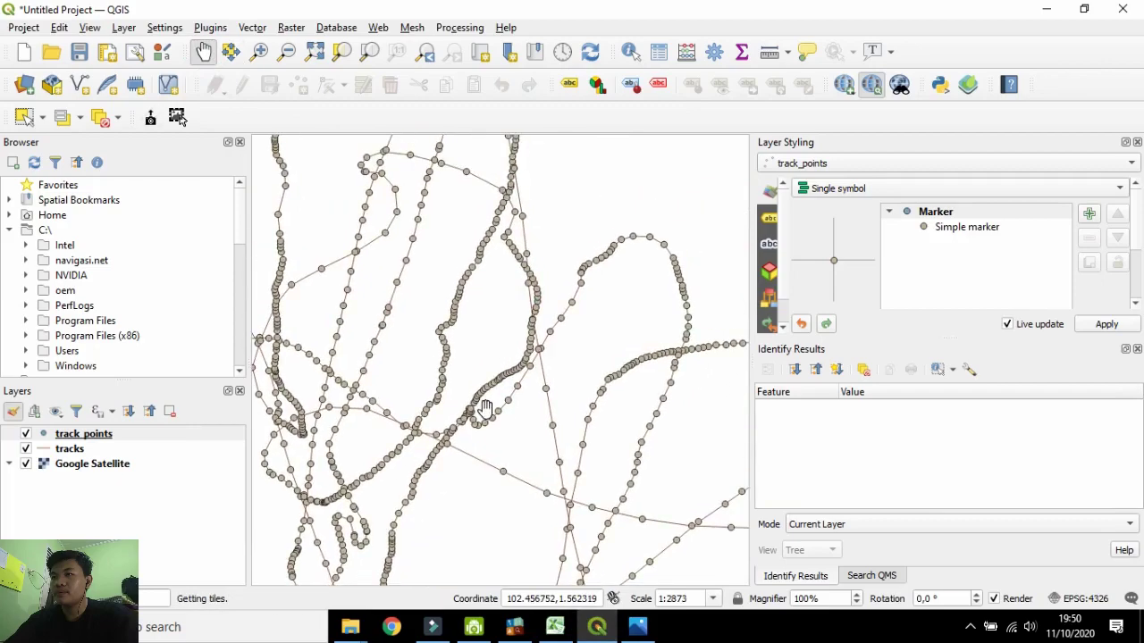
scroll(409, 467, "up", 1)
scroll(407, 474, "up", 1)
scroll(576, 344, "down", 3)
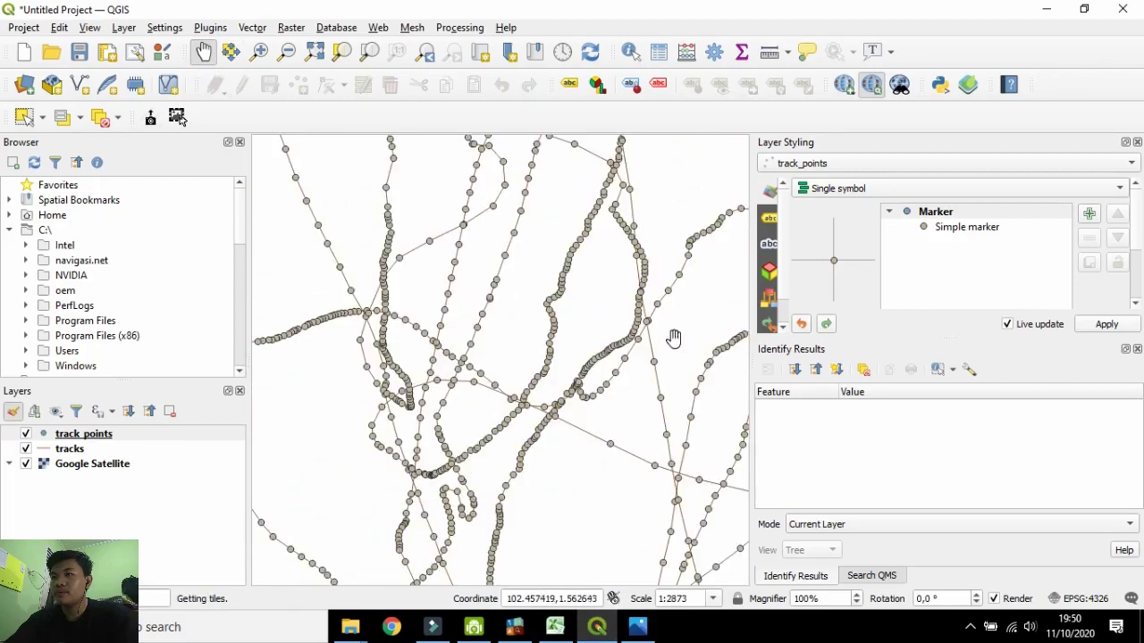
left_click_drag(631, 221, 648, 465)
scroll(653, 362, "up", 1)
scroll(582, 396, "down", 1)
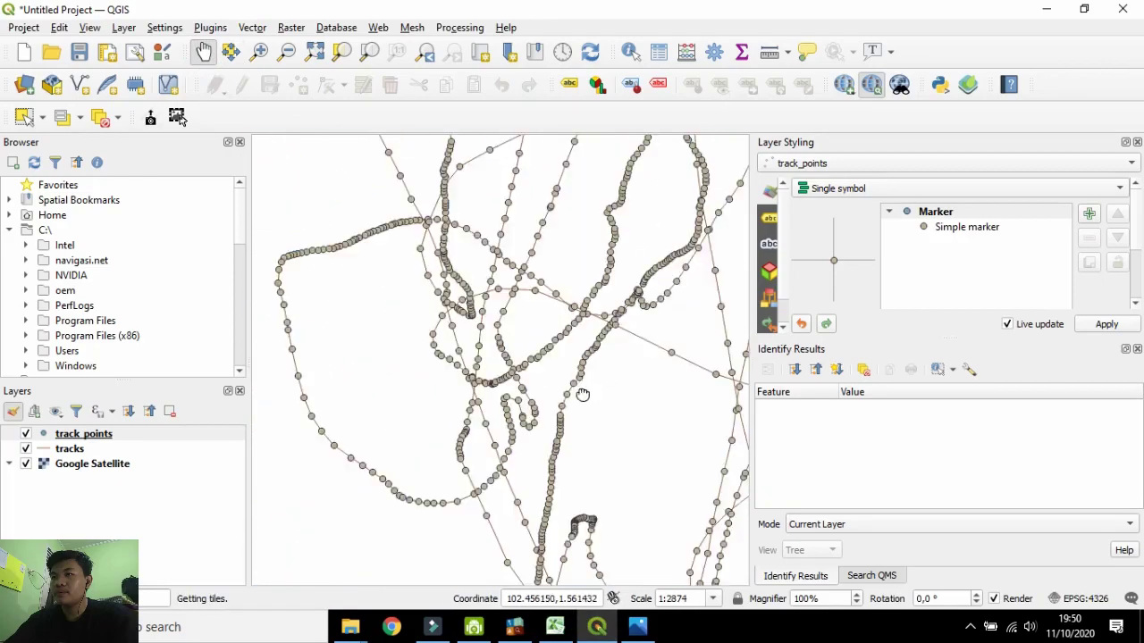
scroll(578, 396, "up", 1)
left_click_drag(578, 396, 569, 387)
scroll(569, 387, "up", 1)
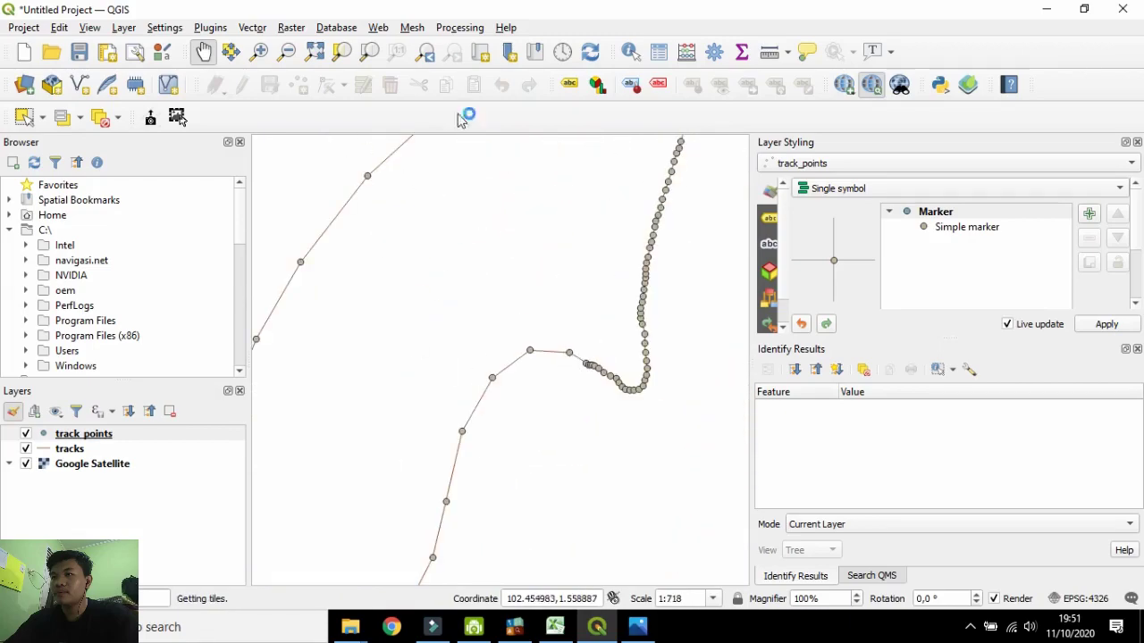
left_click(590, 370)
In Excel, fill FGR down from L3214 to L3371 and enter SER2 in L3372.
left_click(563, 630)
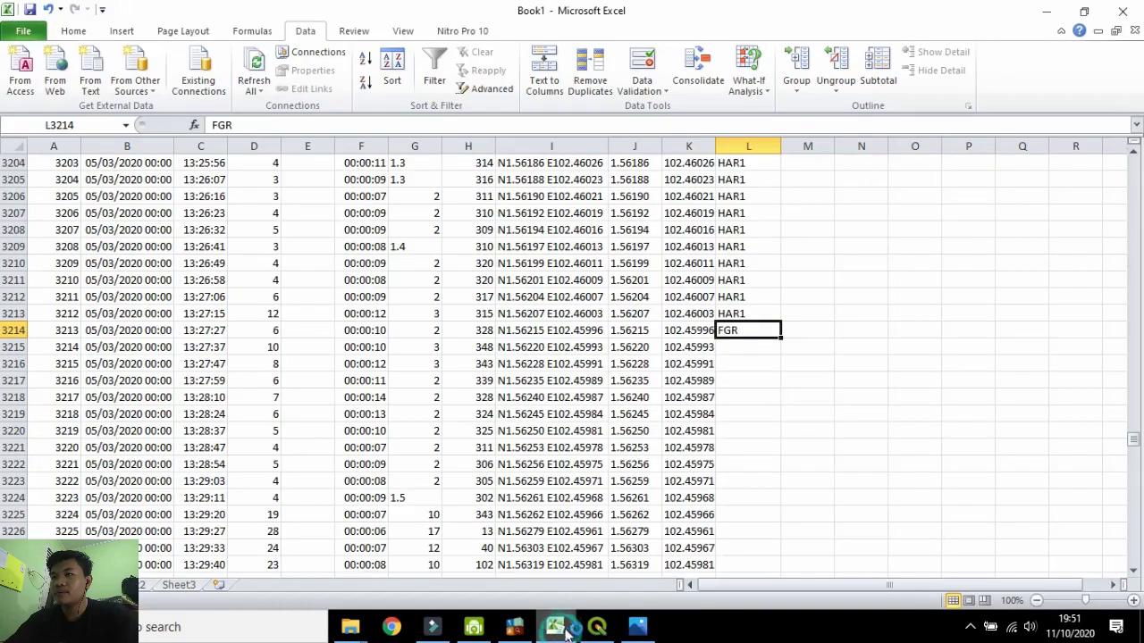
left_click_drag(781, 337, 765, 384)
scroll(763, 403, "up", 5)
scroll(761, 412, "down", 6)
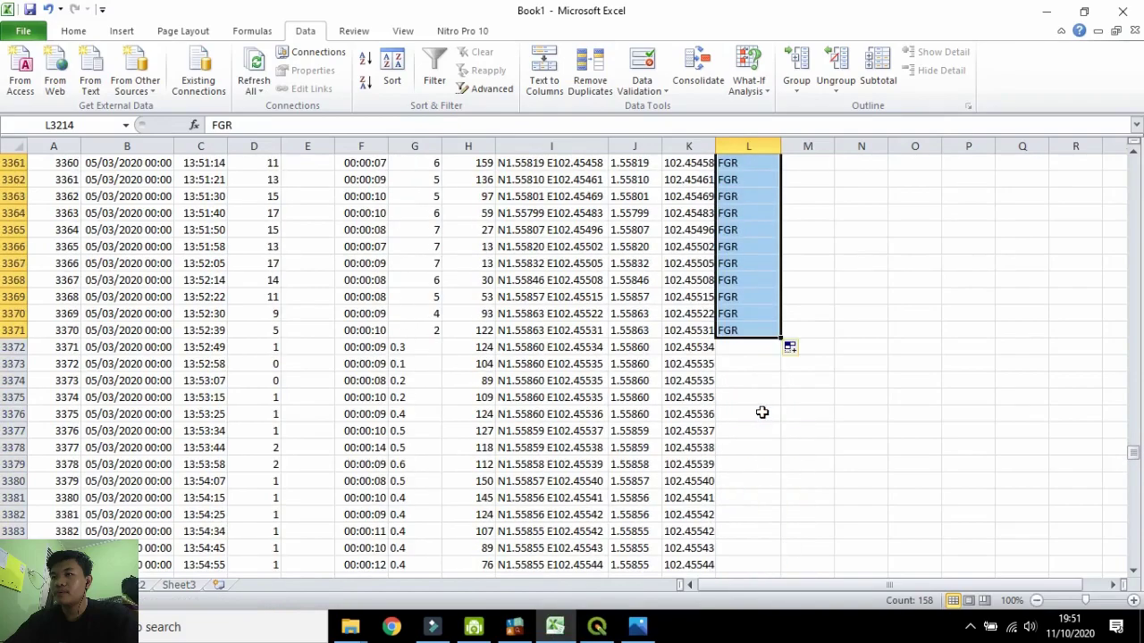
left_click(752, 353)
type("SER2")
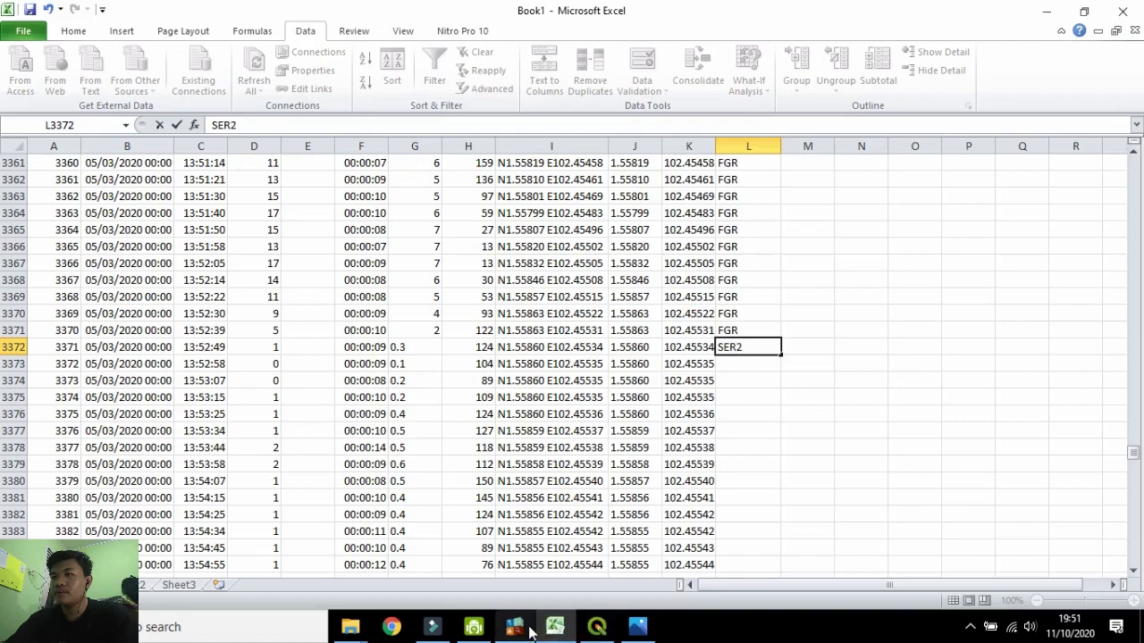
In QGIS, follow the dense segment onward from the hook, identify the points at its next southern tip, and return to Excel's SER2 cell.
left_click(597, 628)
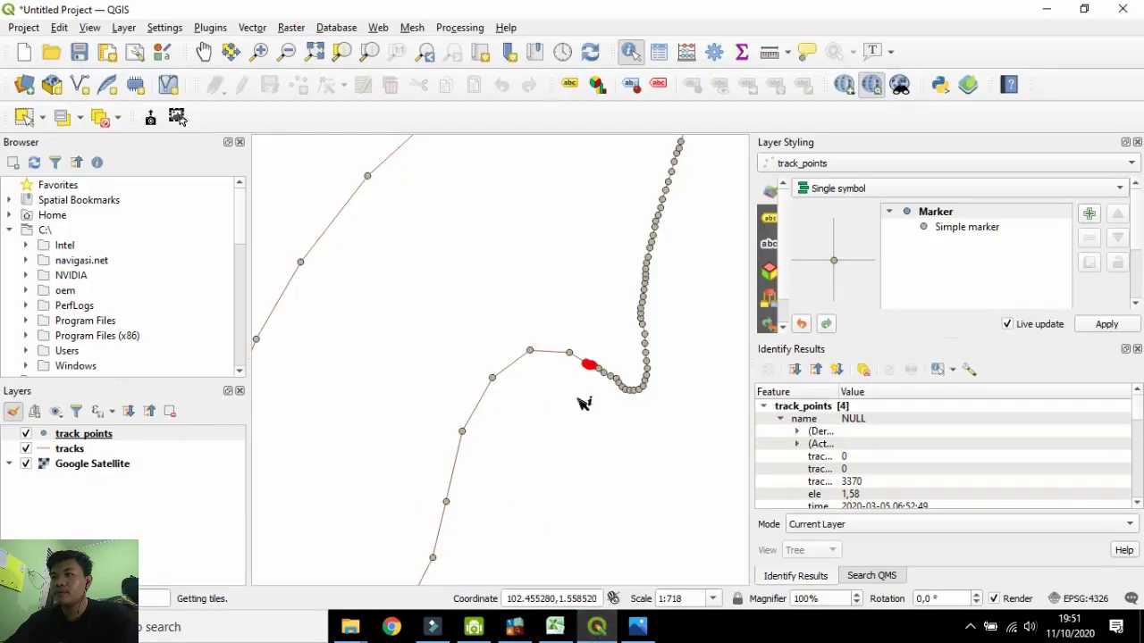
scroll(586, 398, "down", 1)
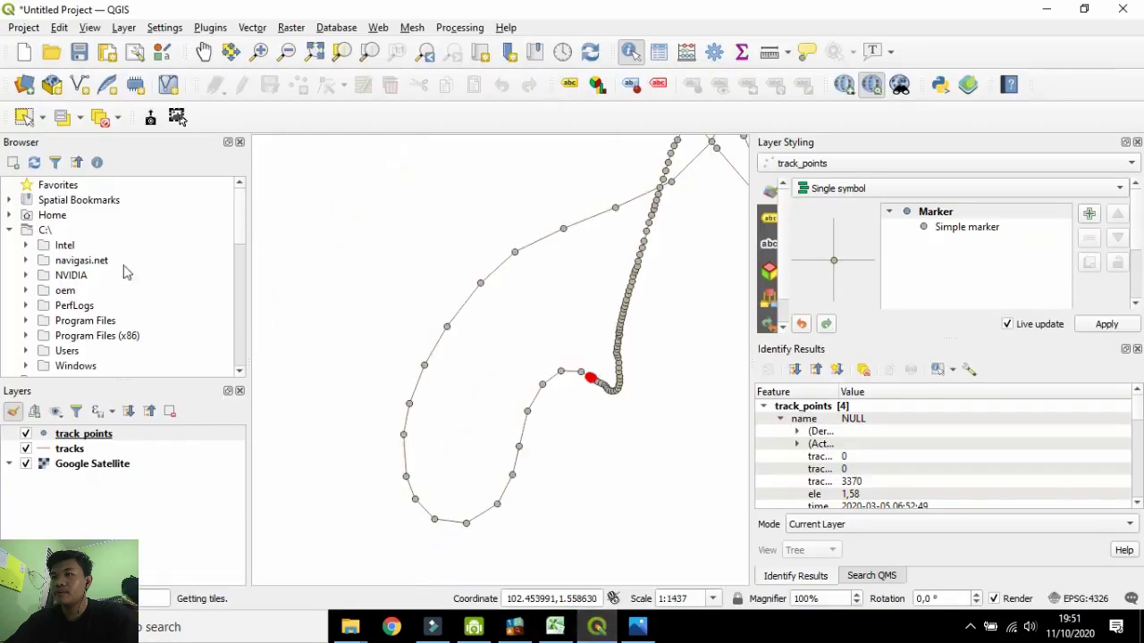
left_click(203, 54)
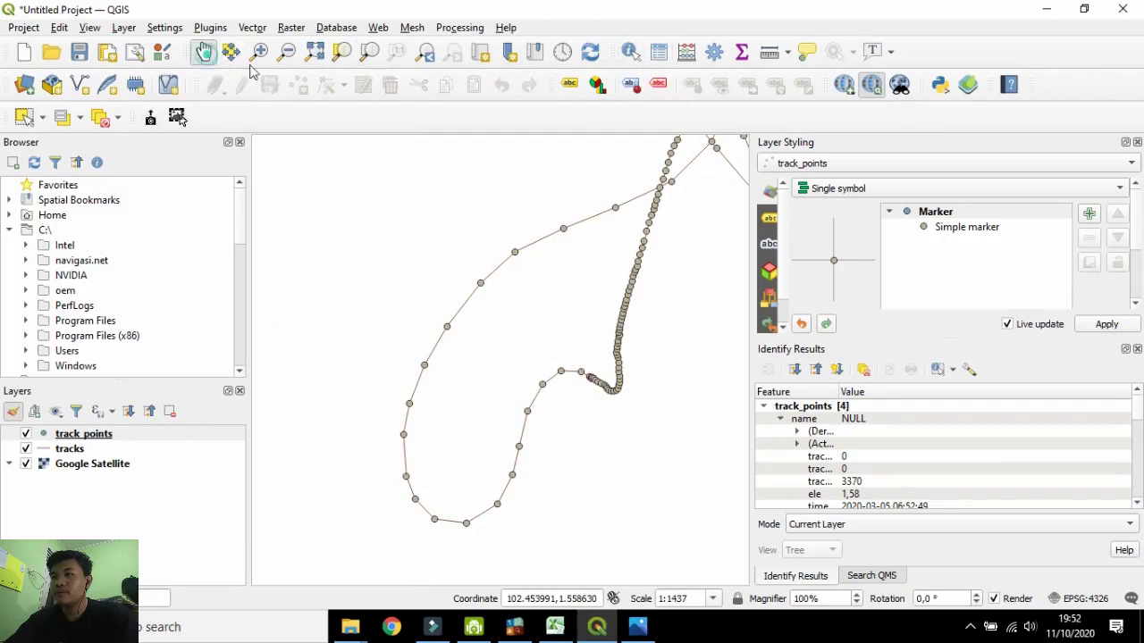
left_click_drag(648, 179, 615, 483)
scroll(623, 325, "up", 2)
left_click_drag(623, 324, 569, 396)
left_click_drag(471, 323, 371, 548)
left_click_drag(467, 345, 545, 497)
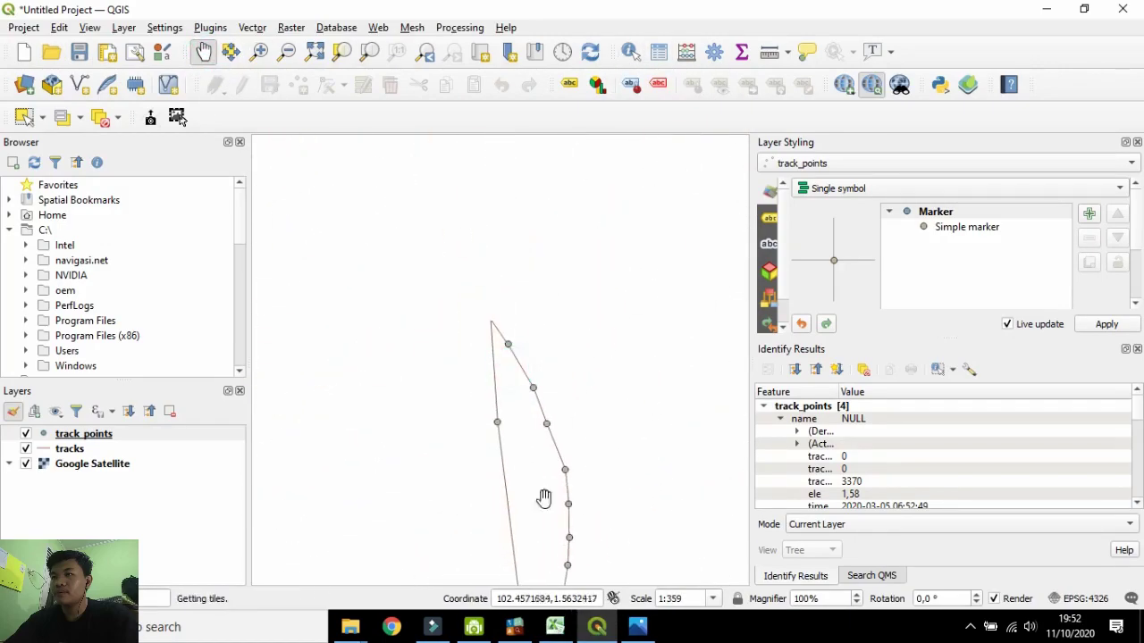
left_click_drag(488, 388, 521, 498)
left_click_drag(477, 456, 639, 501)
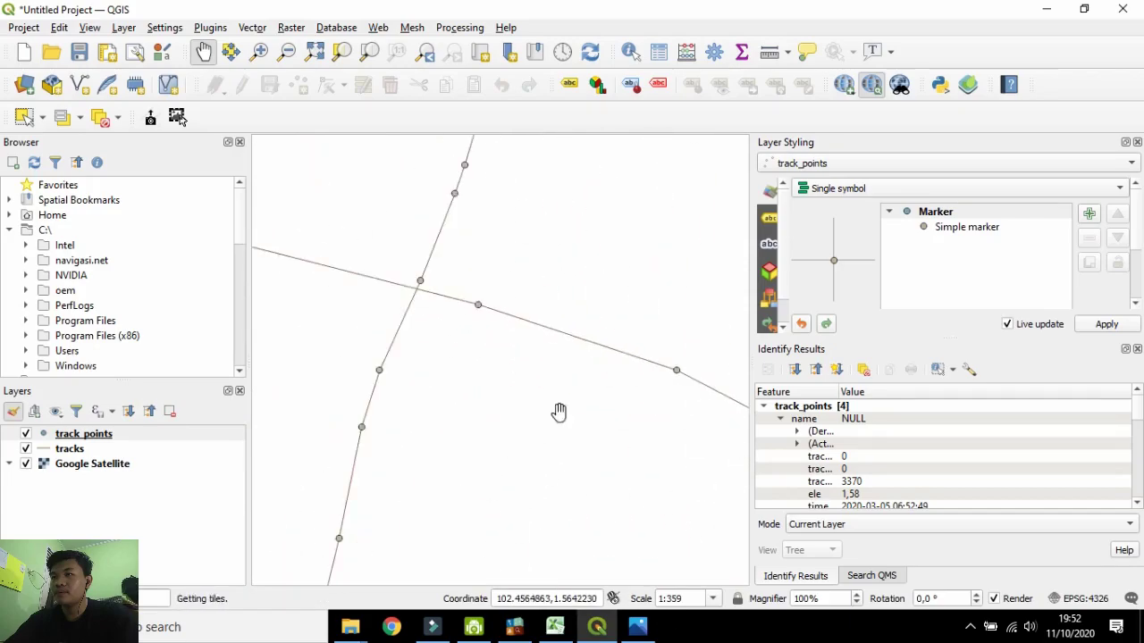
left_click_drag(503, 423, 461, 424)
left_click_drag(389, 429, 510, 417)
scroll(511, 417, "down", 1)
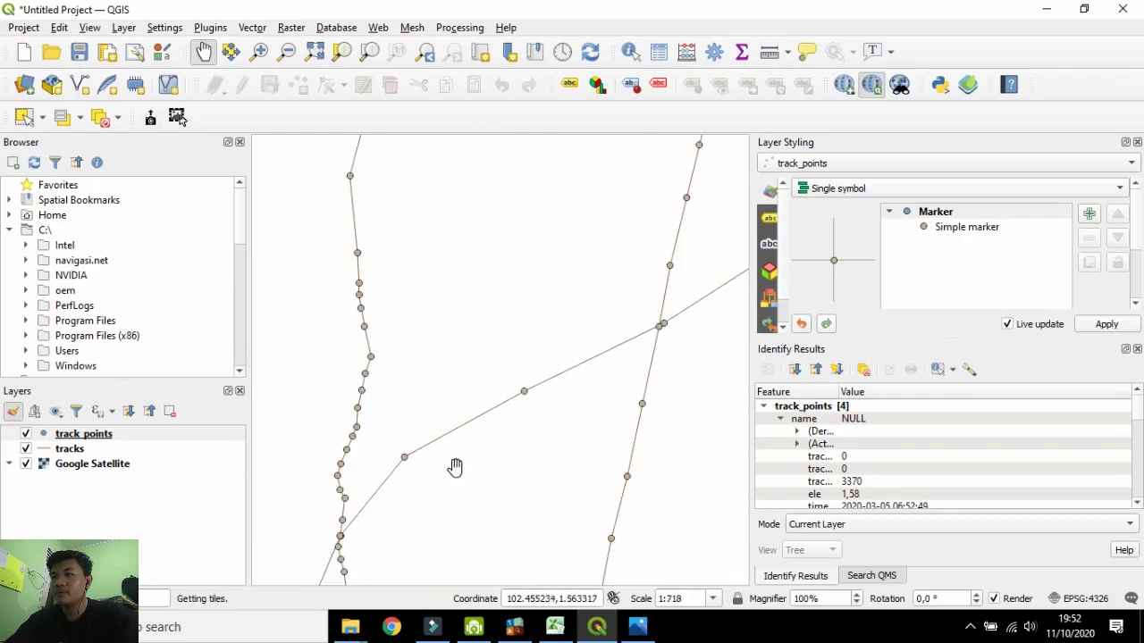
left_click_drag(455, 467, 575, 191)
left_click_drag(467, 304, 405, 91)
left_click_drag(556, 321, 340, 80)
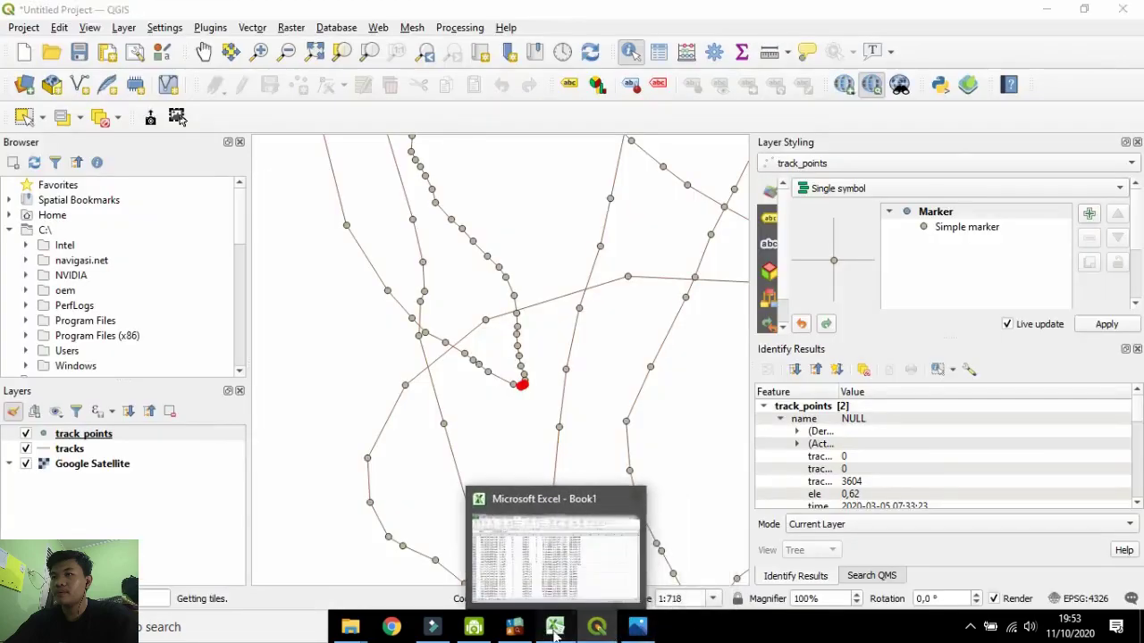
left_click(555, 627)
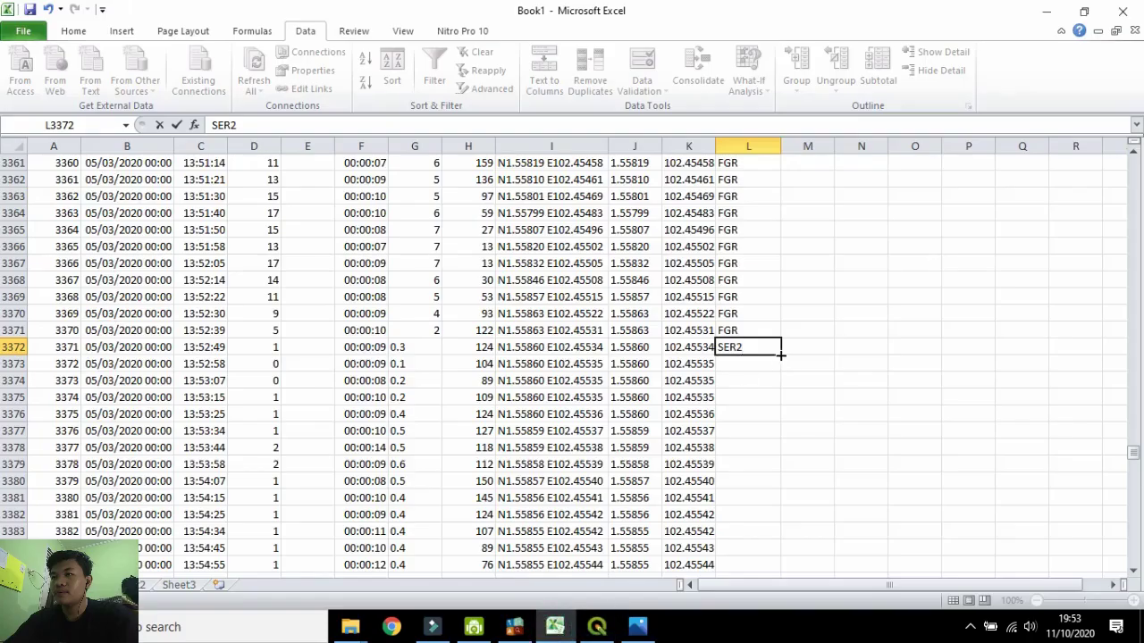
Try to fill SER2 from L3372 down to row 3605, checking the segment's last track point in QGIS.
left_click_drag(781, 355, 789, 499)
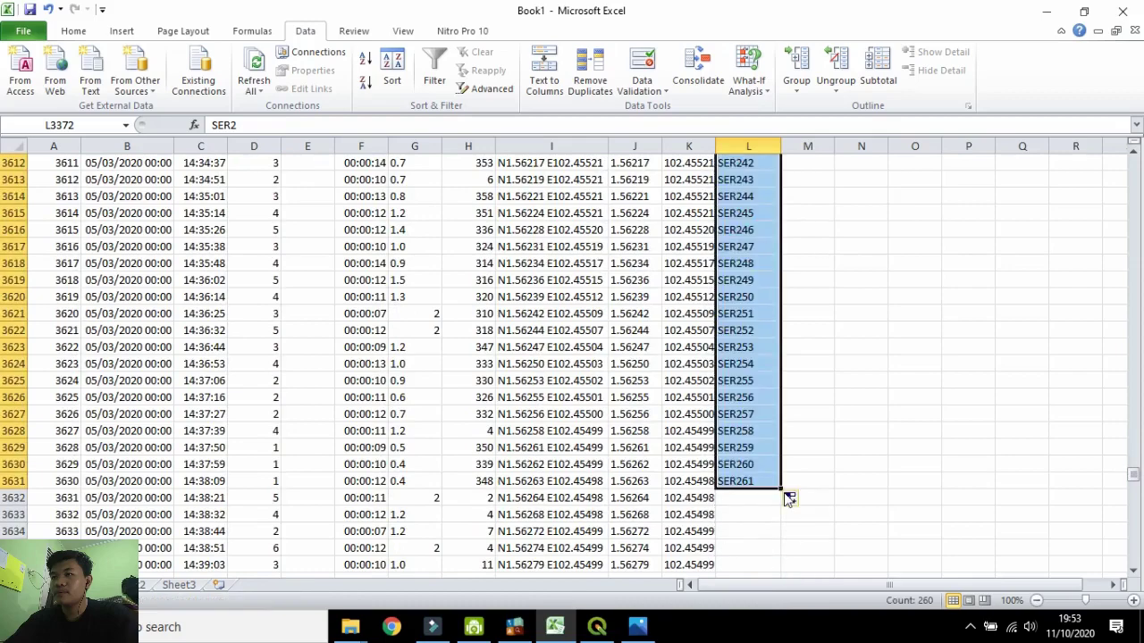
left_click(597, 627)
left_click(555, 627)
left_click(597, 627)
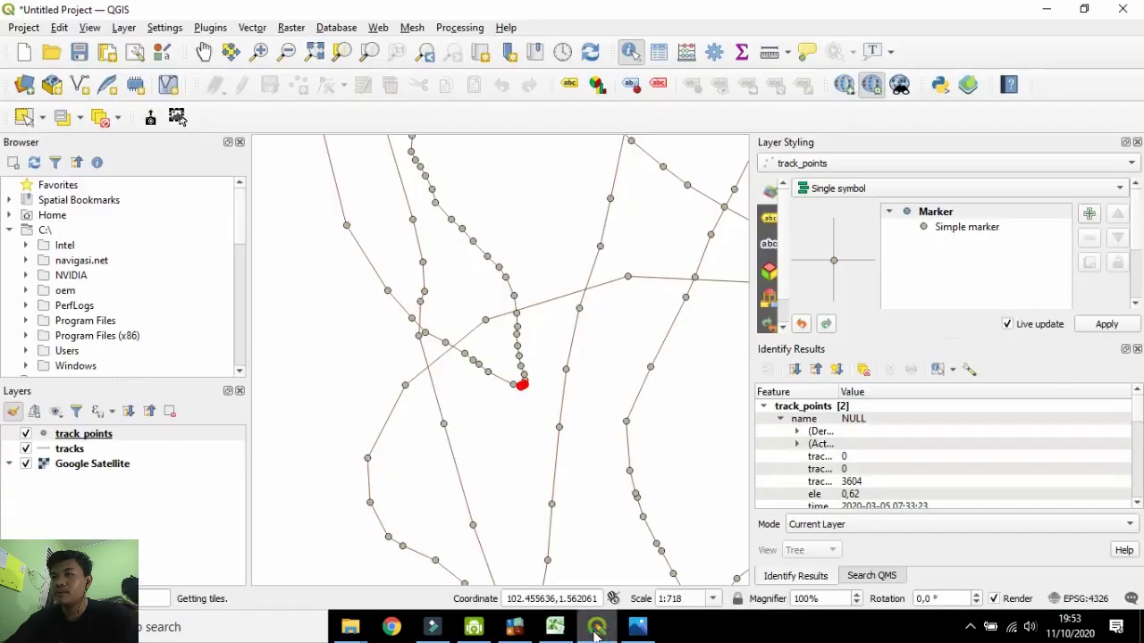
left_click(597, 627)
mouse_move(783, 491)
left_mouse_down()
mouse_move(768, 150)
mouse_move(766, 200)
left_mouse_up()
scroll(787, 338, "up", 4)
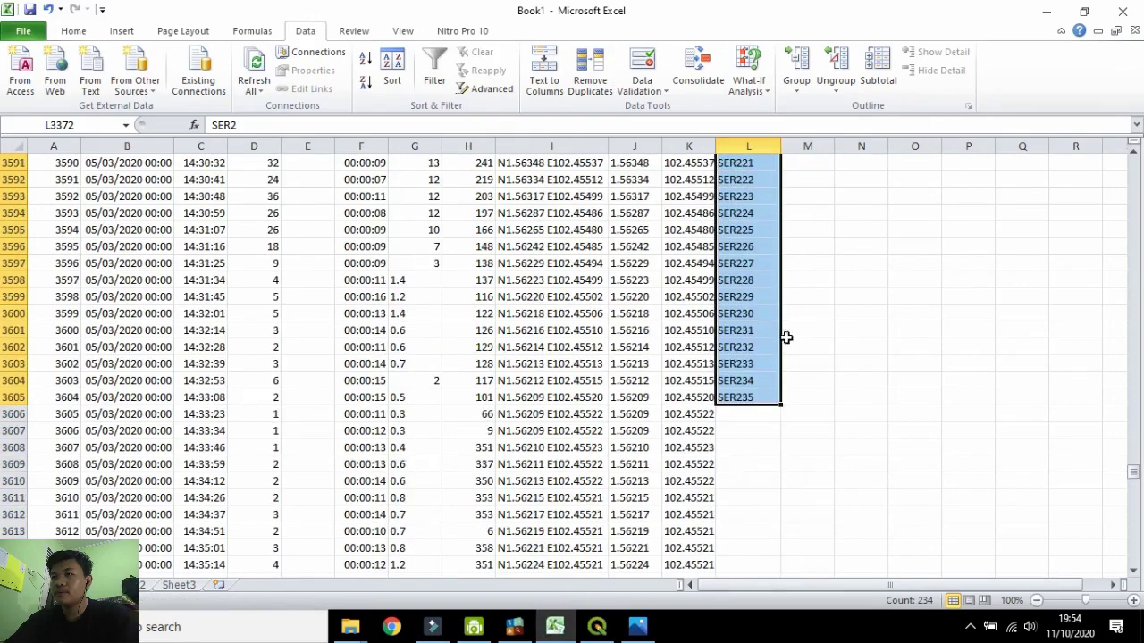
Try to extend the SER2 fill down the rest of column L, inspect the labels, and undo the fills back to L3372.
double_click(782, 405)
scroll(784, 486, "down", 2)
left_click(804, 520)
left_click(833, 536)
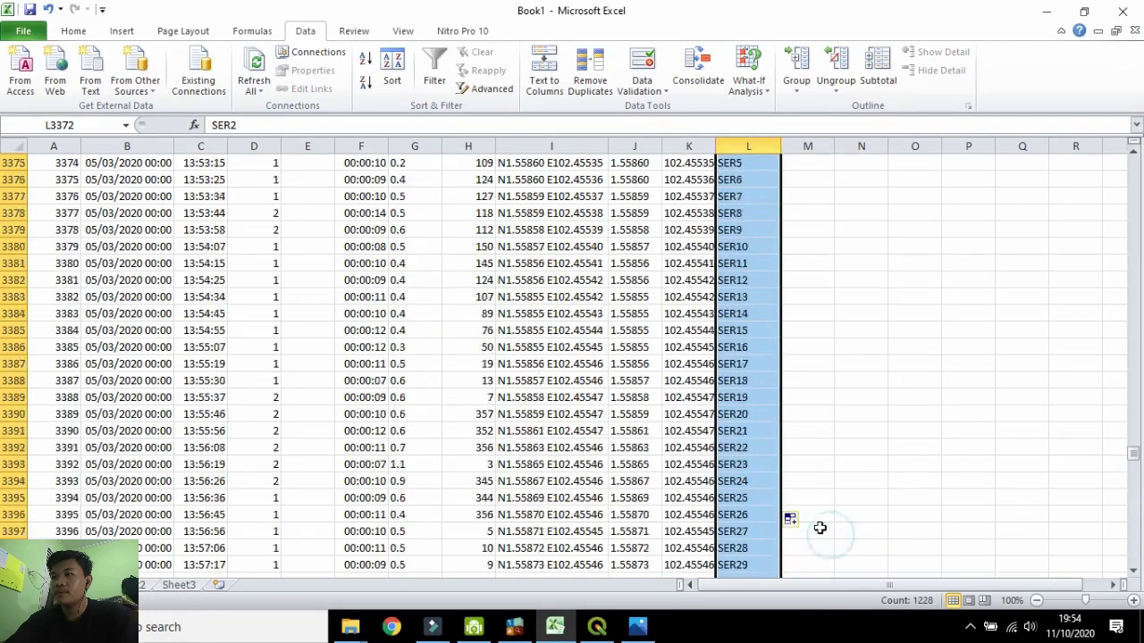
scroll(814, 514, "up", 4)
scroll(813, 513, "down", 19)
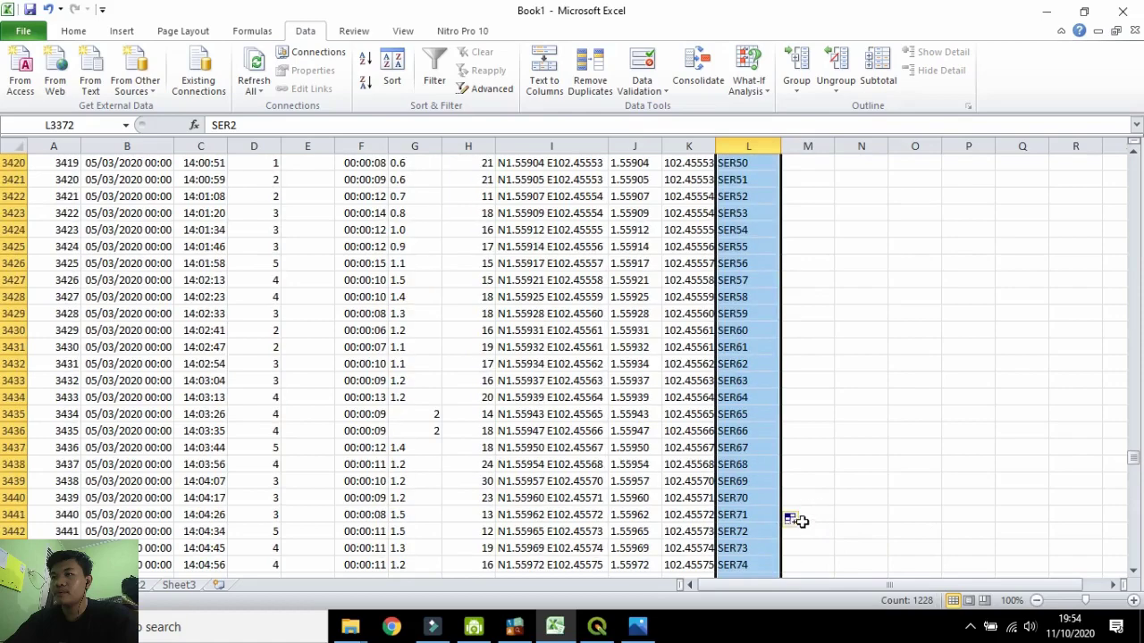
left_click(802, 518)
left_click(757, 497)
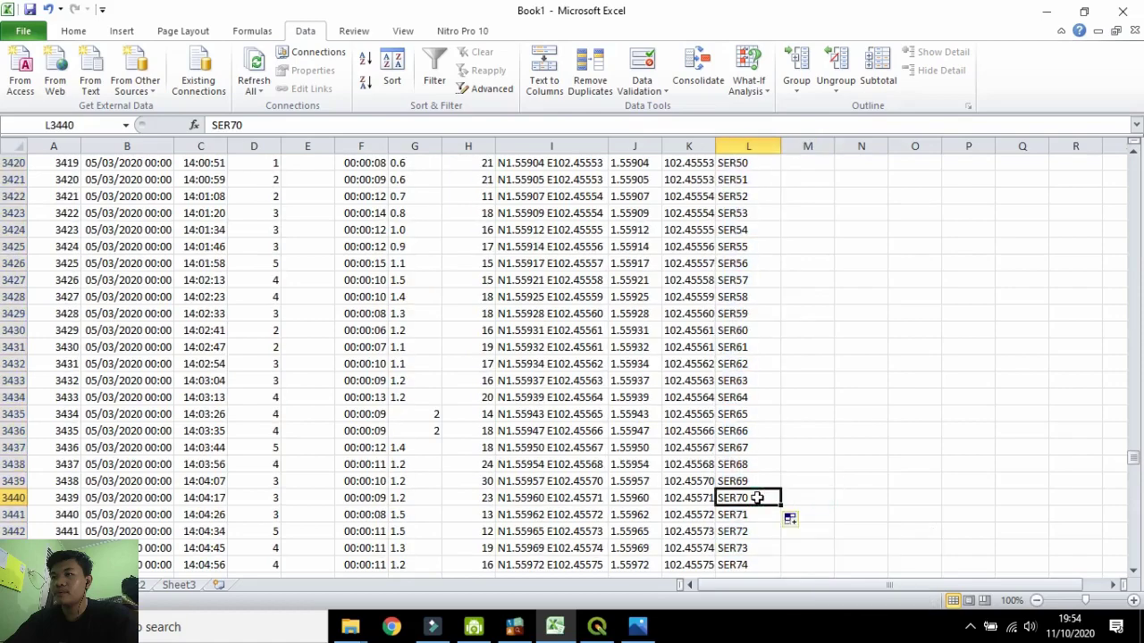
key("ctrl+z")
key("ctrl+z")
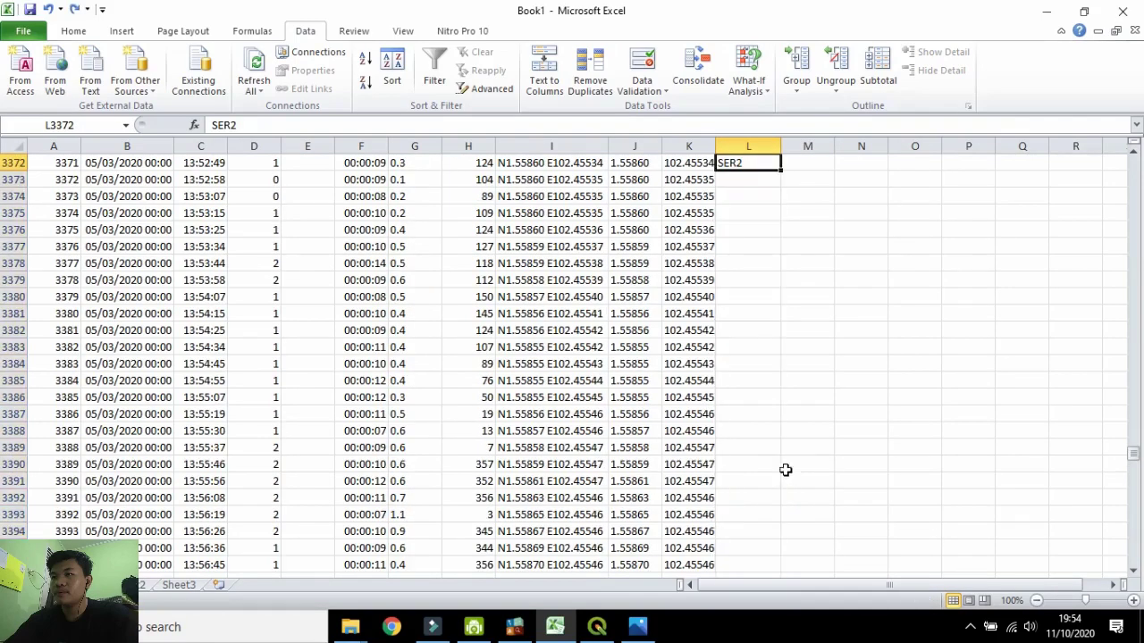
Copy the label SER2 unchanged from L3372 down through L3605 and select L3606.
scroll(764, 307, "up", 2)
left_click_drag(781, 270, 754, 319)
scroll(754, 304, "down", 1)
left_click(754, 277)
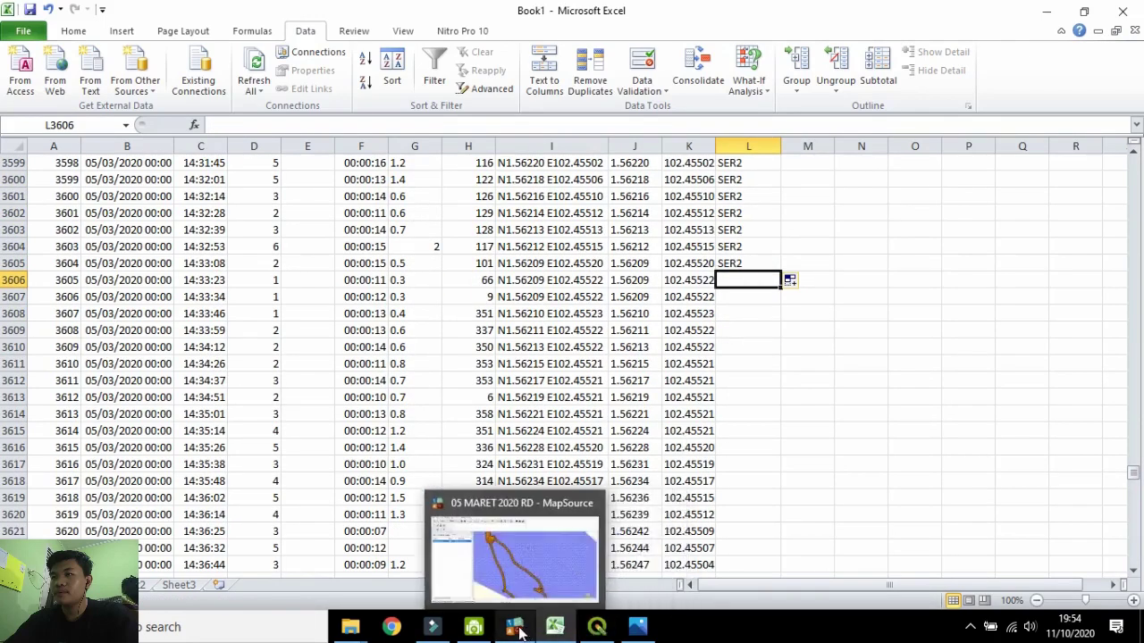
Consult the fishing operation criteria image in Photos and identify the track point at the northern tip of the track in QGIS.
left_click(637, 624)
mouse_move(595, 637)
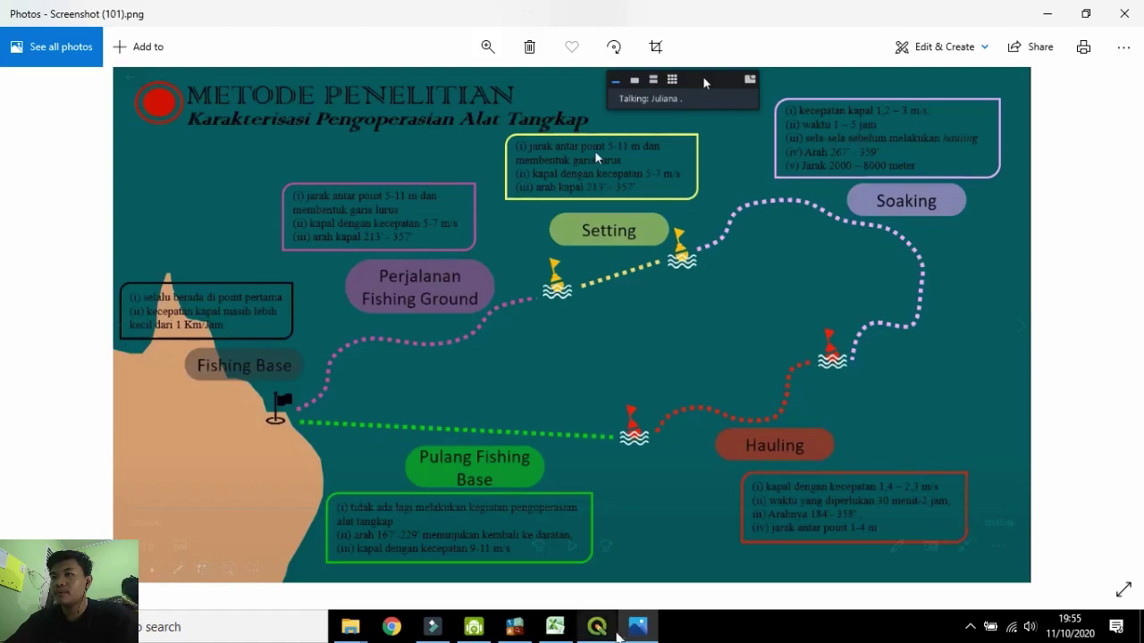
left_click(615, 631)
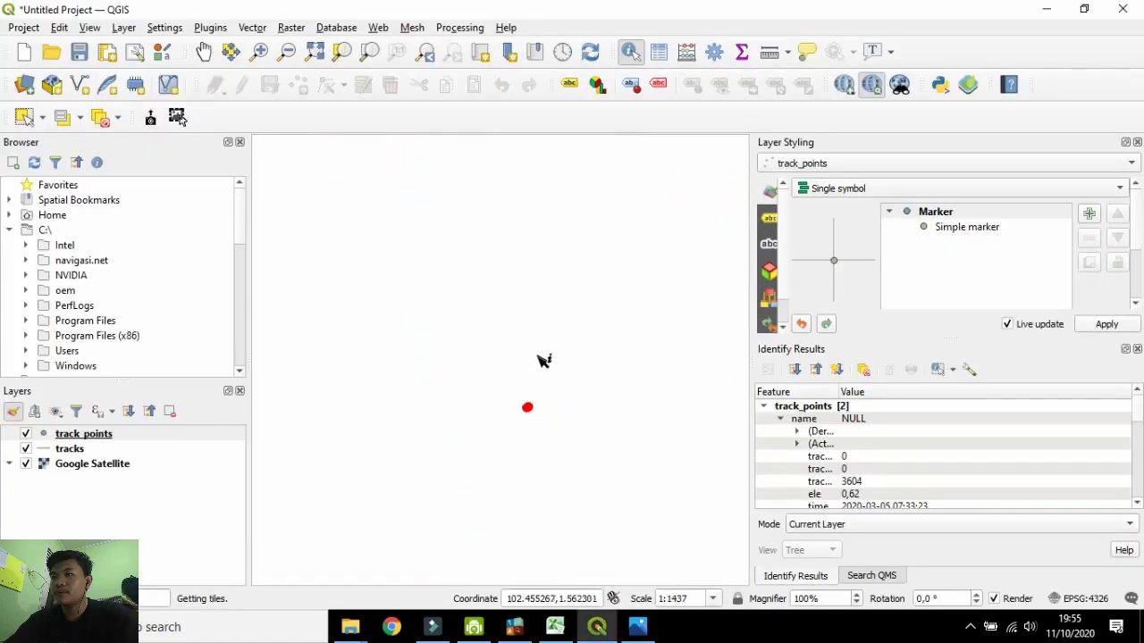
left_click(203, 52)
scroll(523, 327, "up", 2)
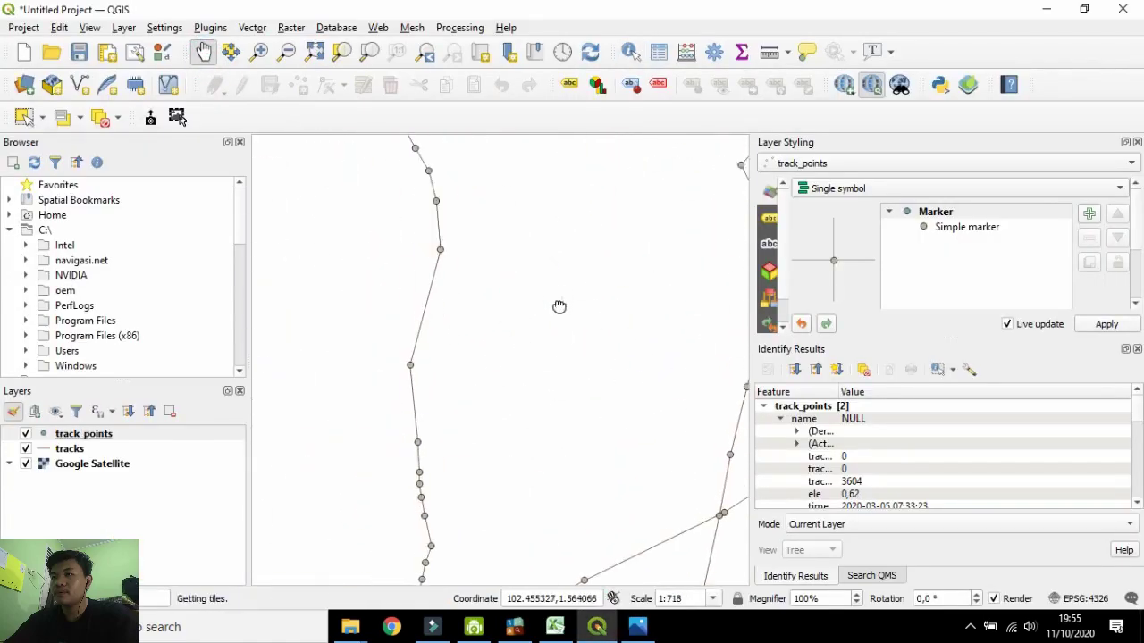
left_click_drag(562, 367, 475, 492)
left_click_drag(564, 284, 610, 403)
left_click_drag(417, 260, 481, 222)
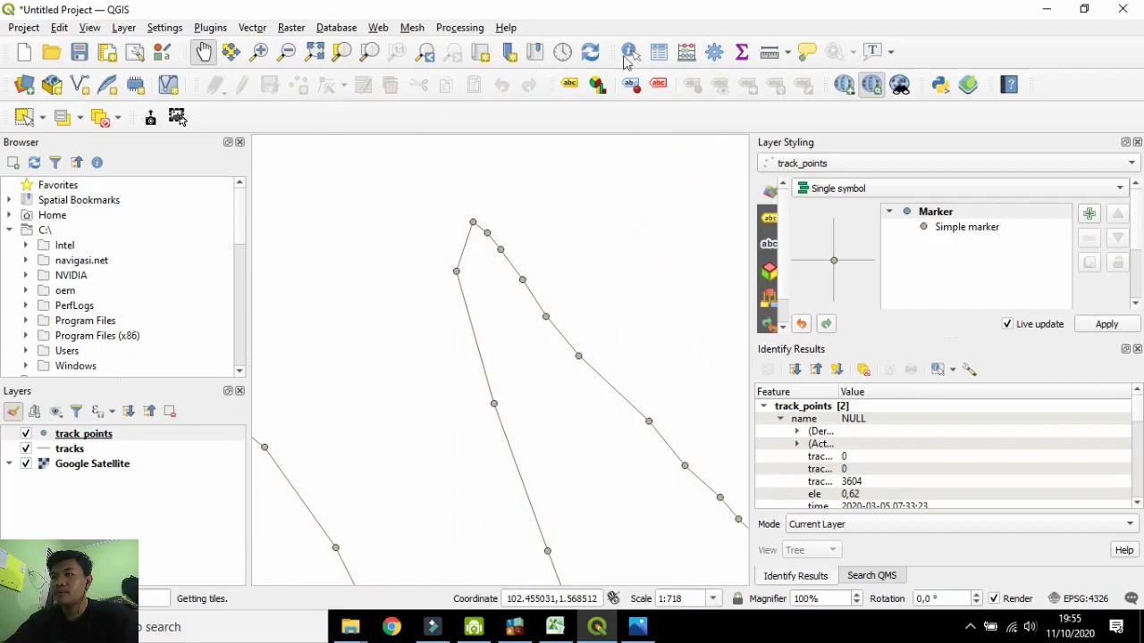
left_click(628, 53)
left_click(474, 223)
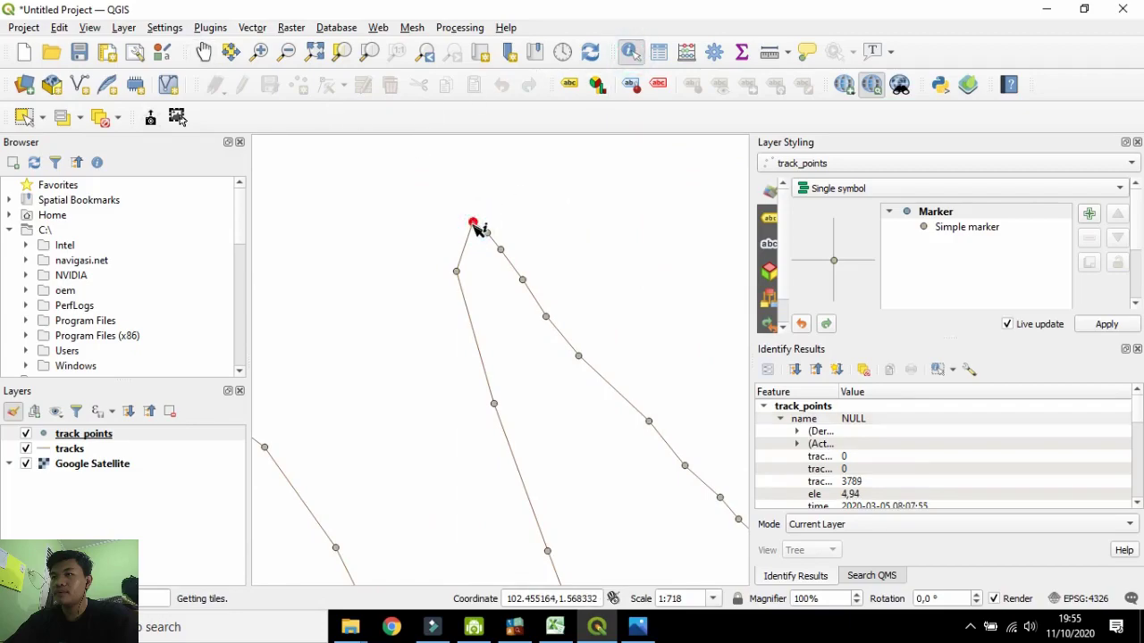
scroll(477, 228, "down", 2)
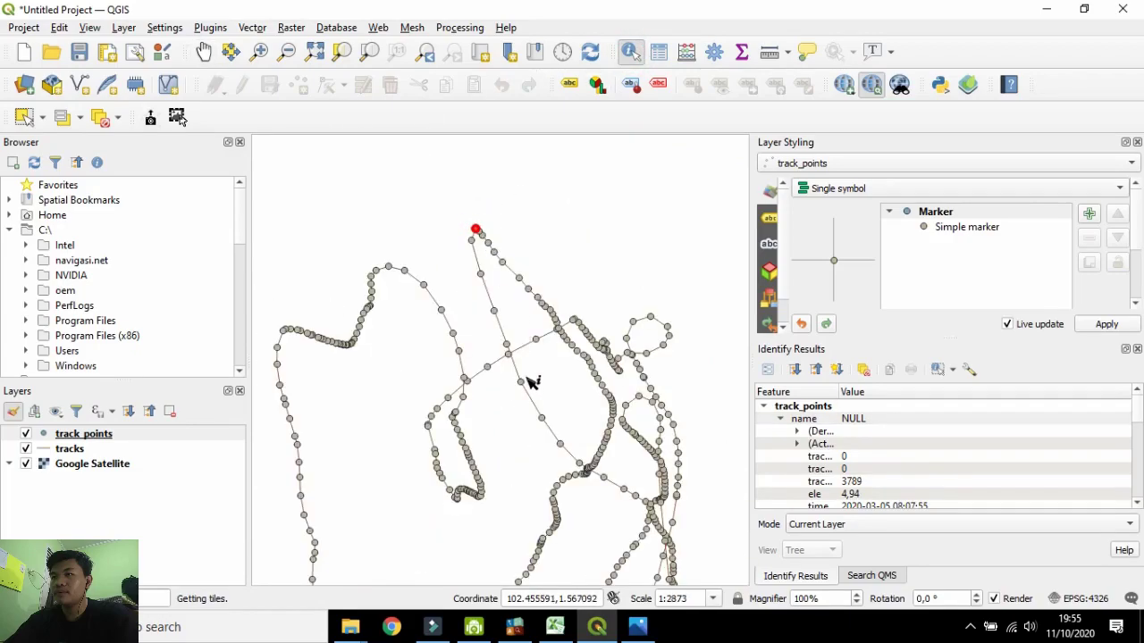
scroll(527, 383, "up", 2)
scroll(582, 504, "down", 2)
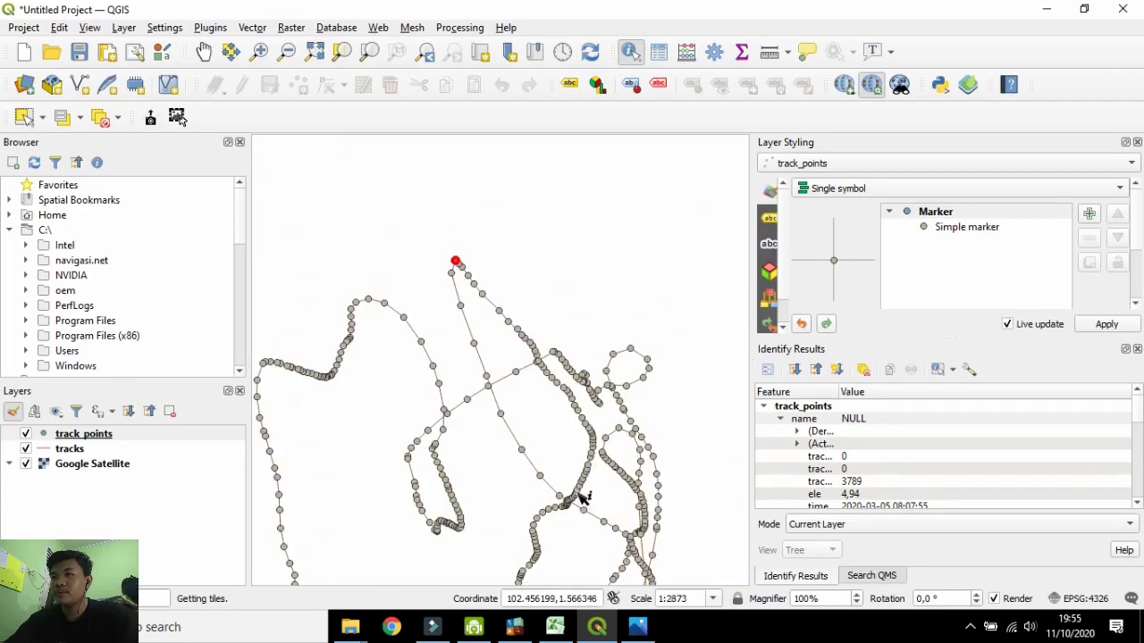
Switch to Excel and enter the label SOR2 in L3606.
mouse_move(555, 626)
mouse_move(563, 563)
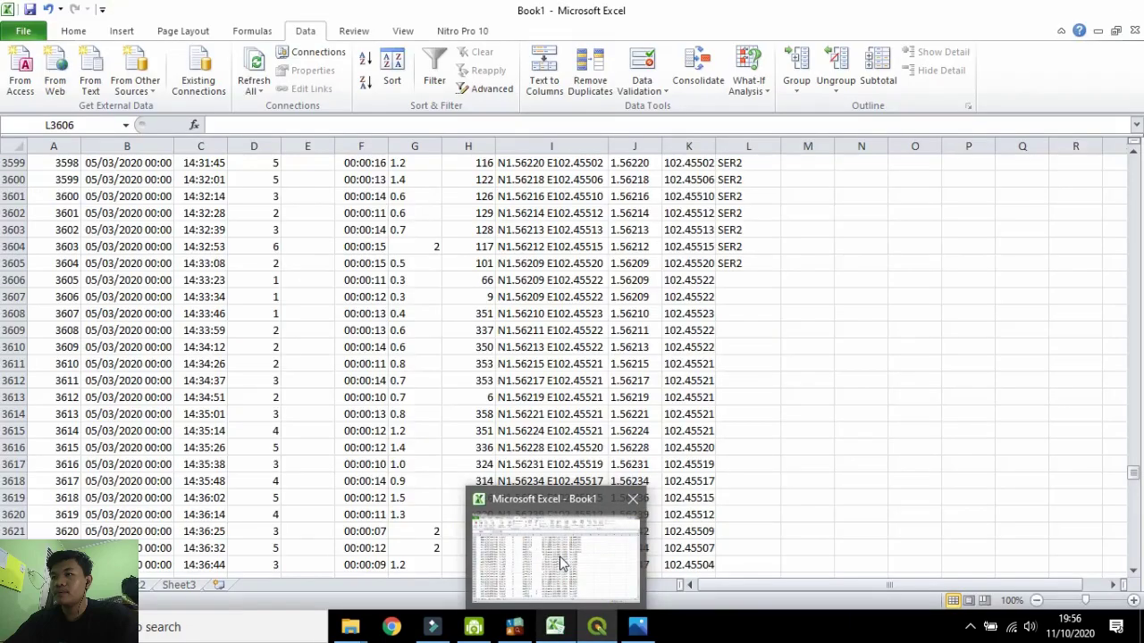
left_click(623, 548)
left_click(751, 278)
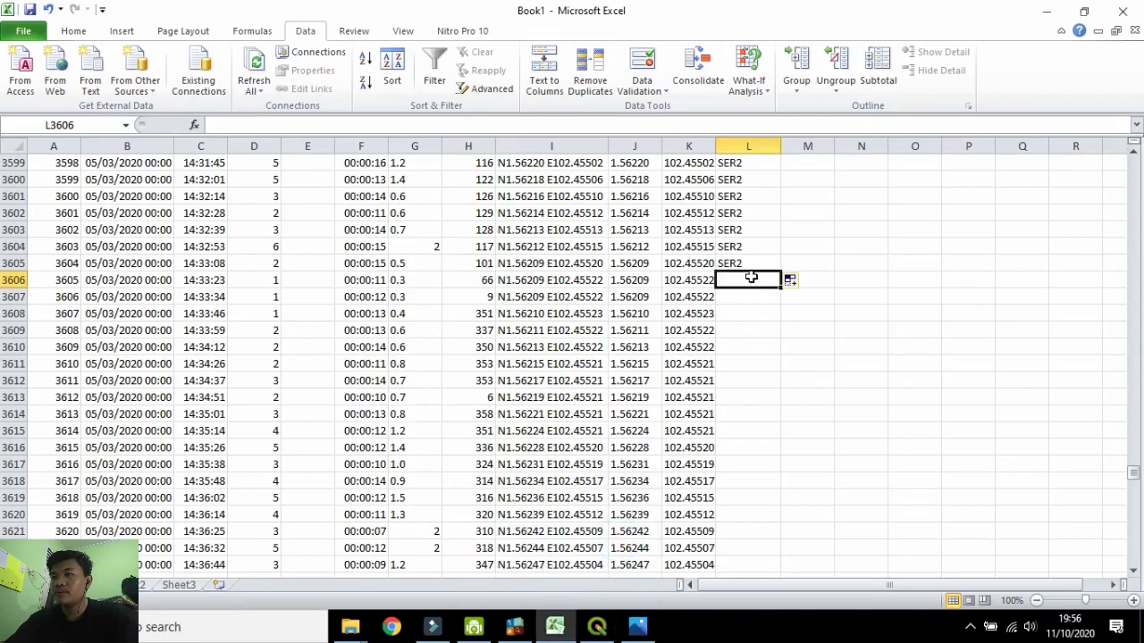
type("SOR2")
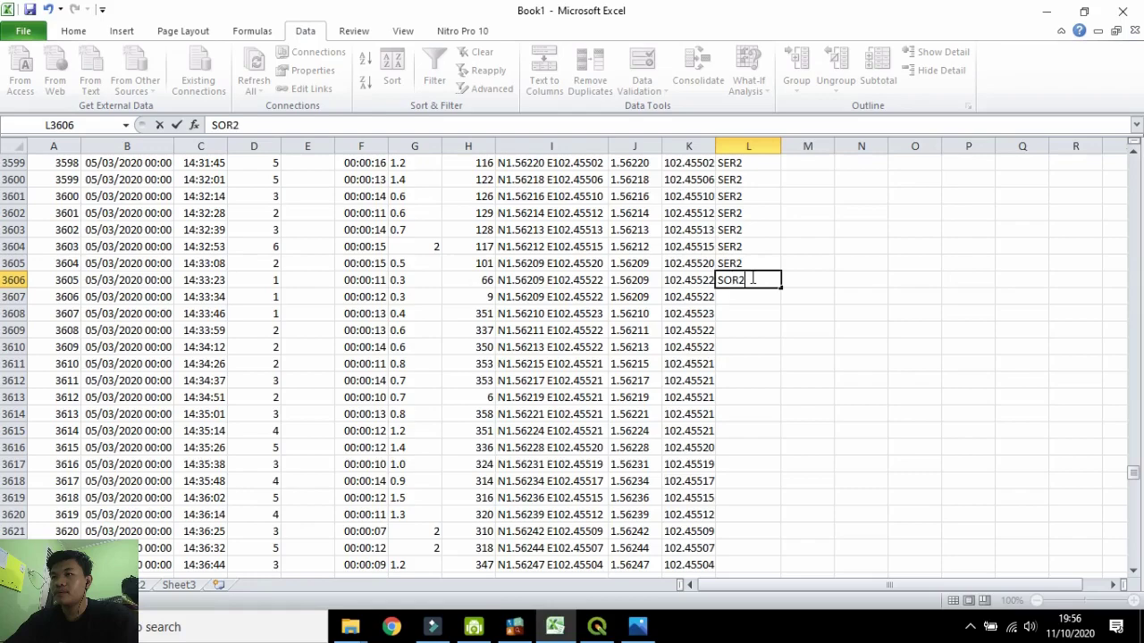
left_click(742, 296)
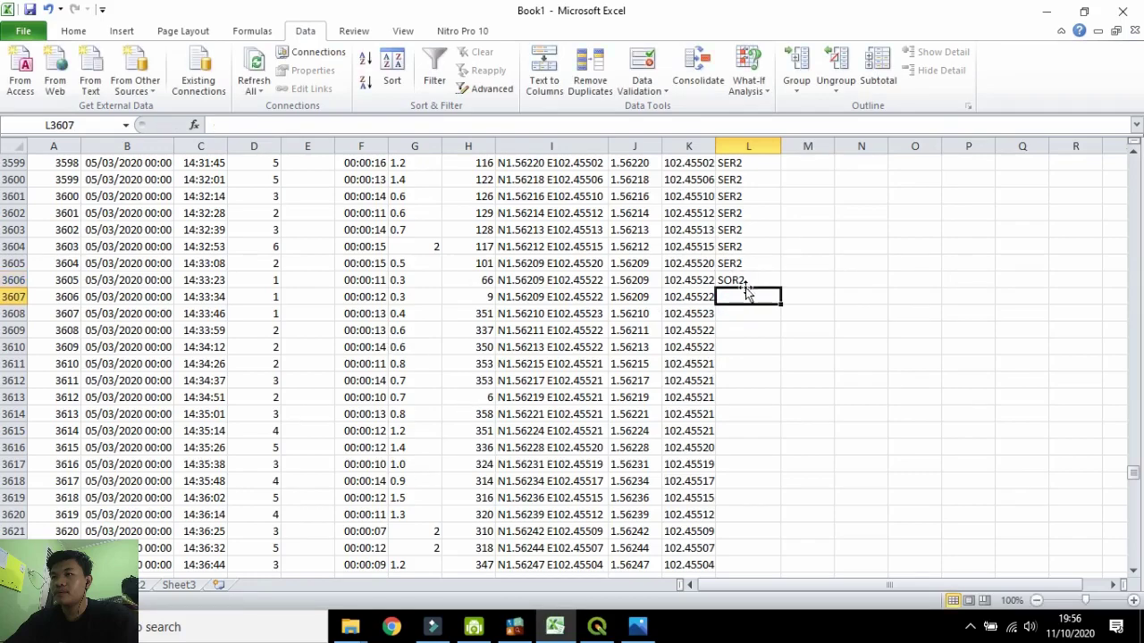
left_click(746, 280)
Check the soaking criteria in the Photos image and identify track points around the northern tip and the track crossings in QGIS.
left_click(636, 628)
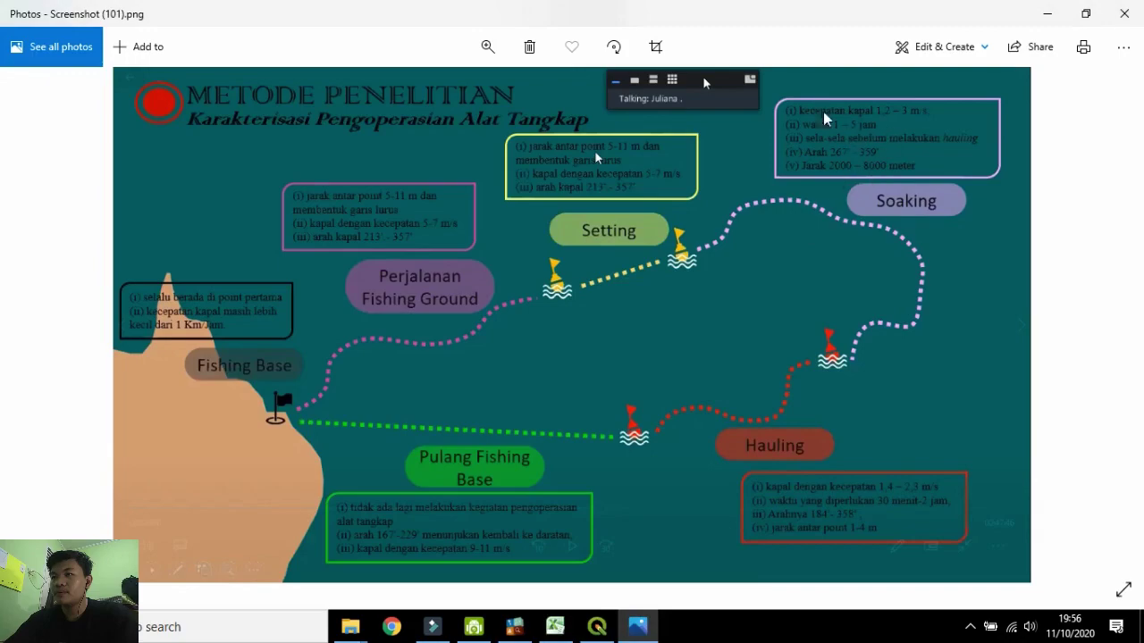
key("alt+Tab")
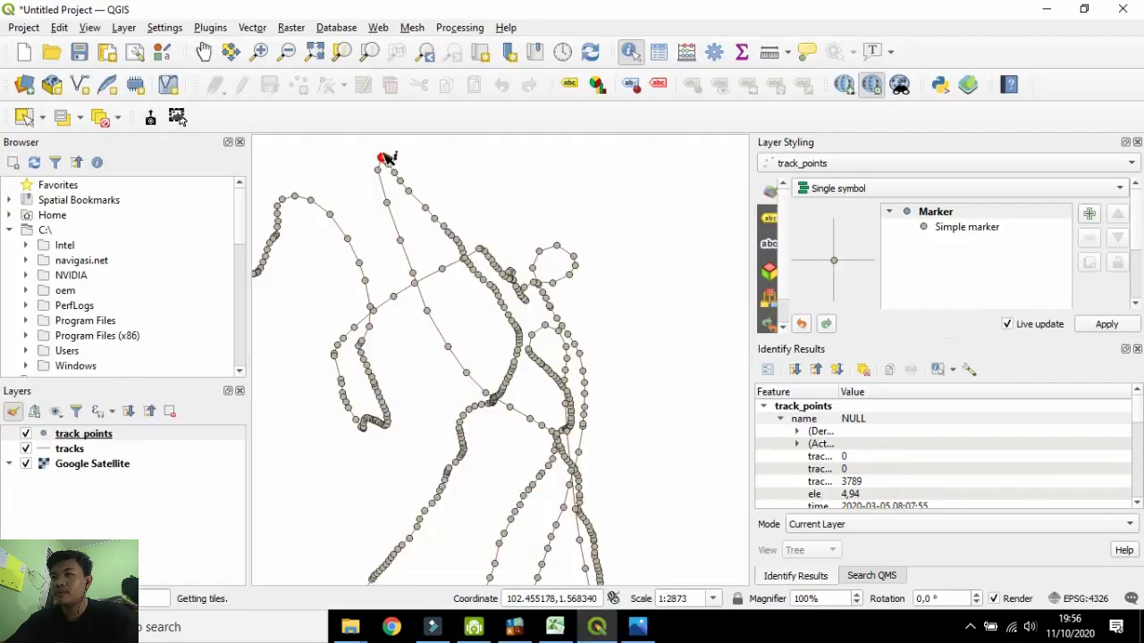
left_click(390, 159)
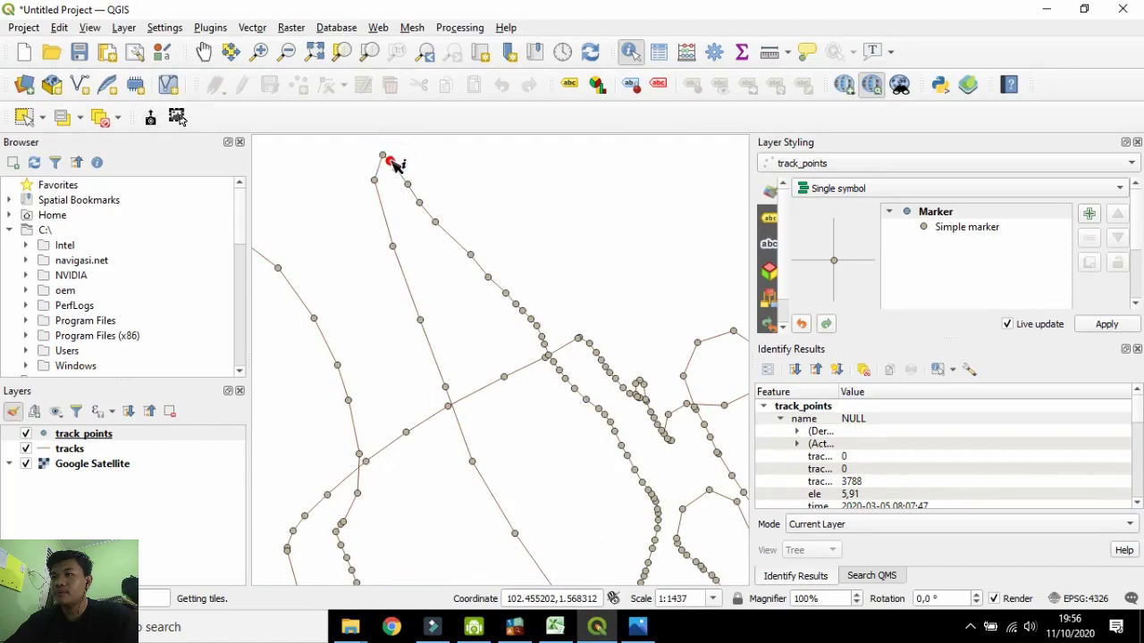
scroll(395, 165, "down", 1)
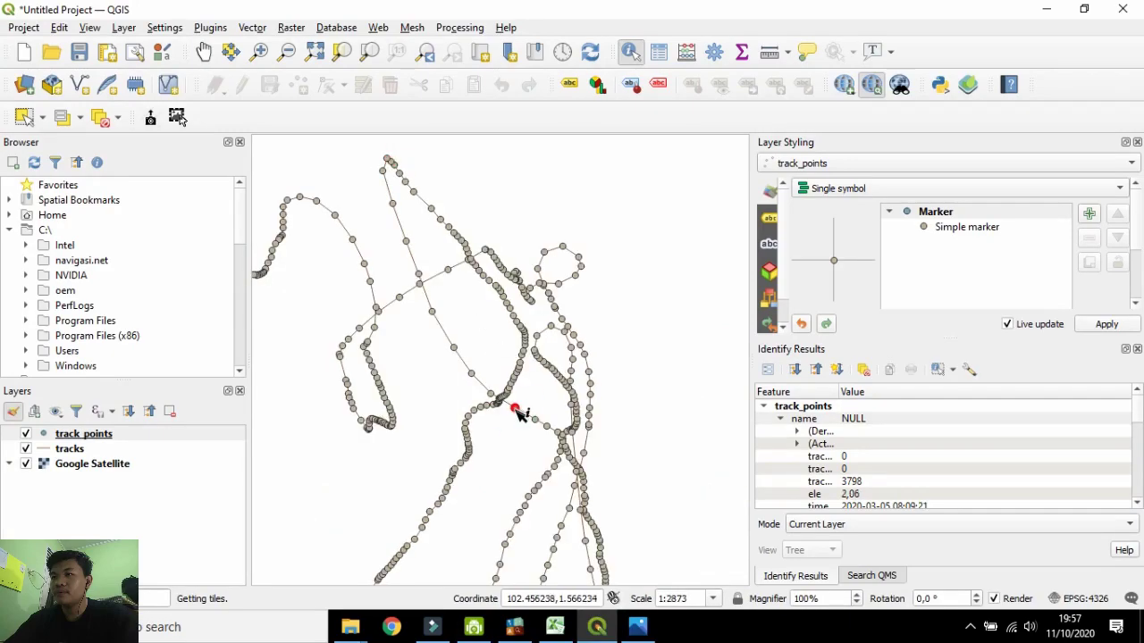
scroll(518, 413, "up", 2)
scroll(598, 501, "down", 1)
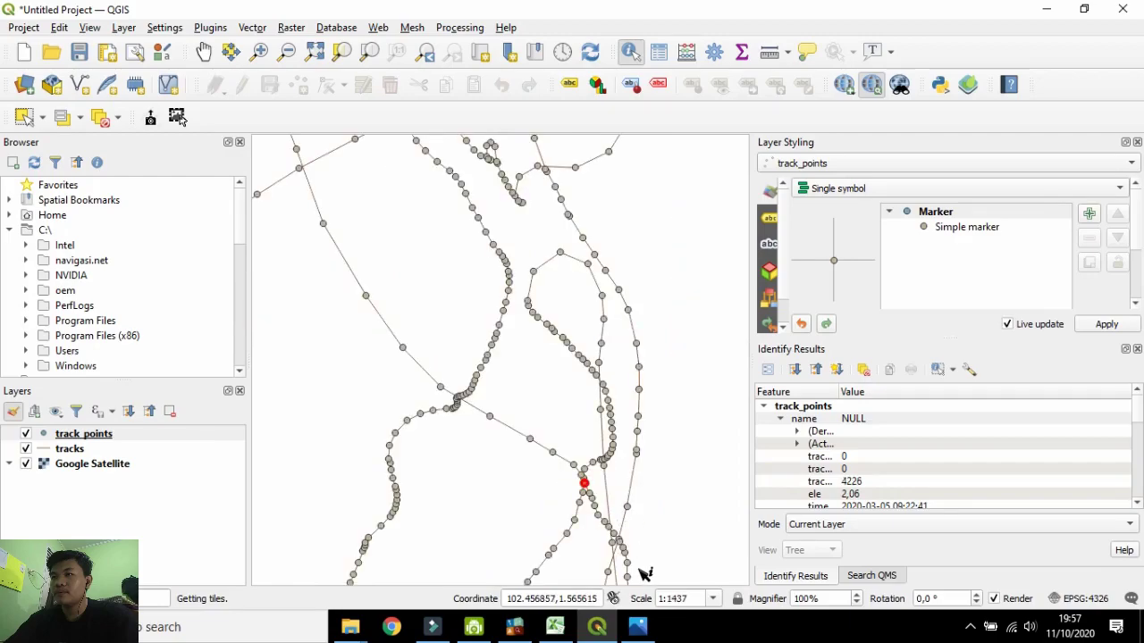
scroll(626, 557, "down", 1)
scroll(428, 219, "up", 1)
left_click(424, 216)
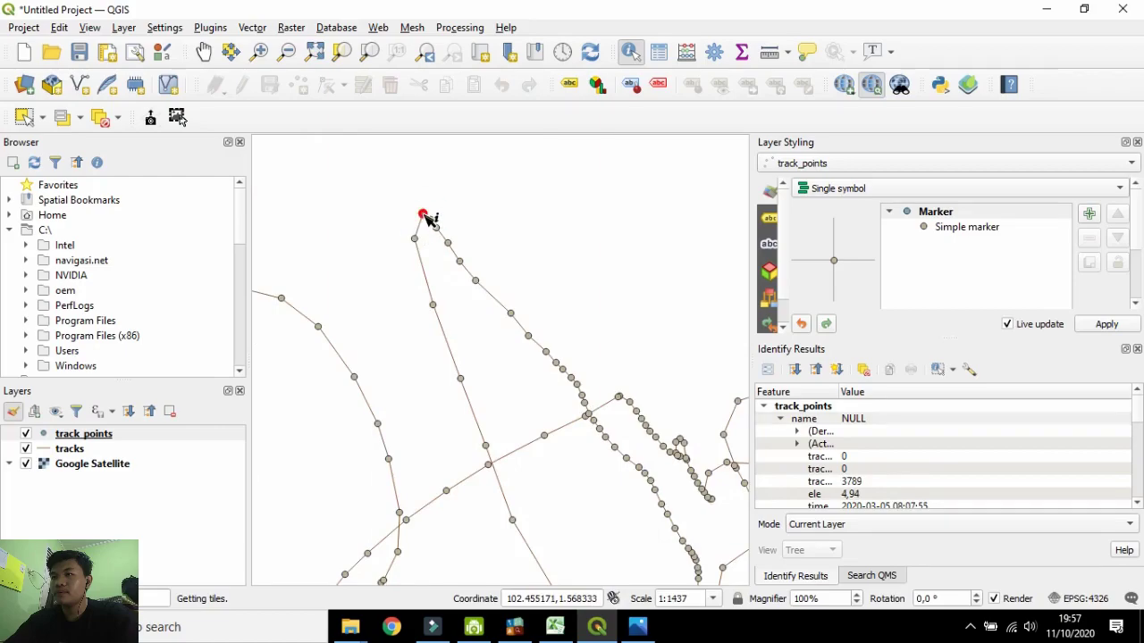
scroll(427, 219, "down", 1)
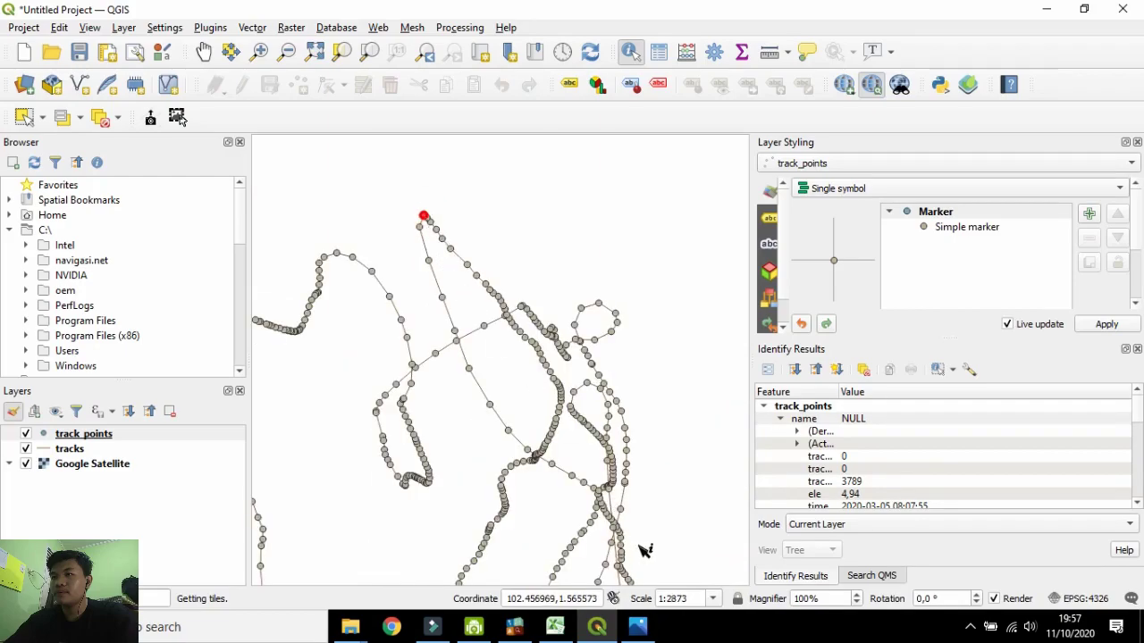
scroll(651, 572, "up", 1)
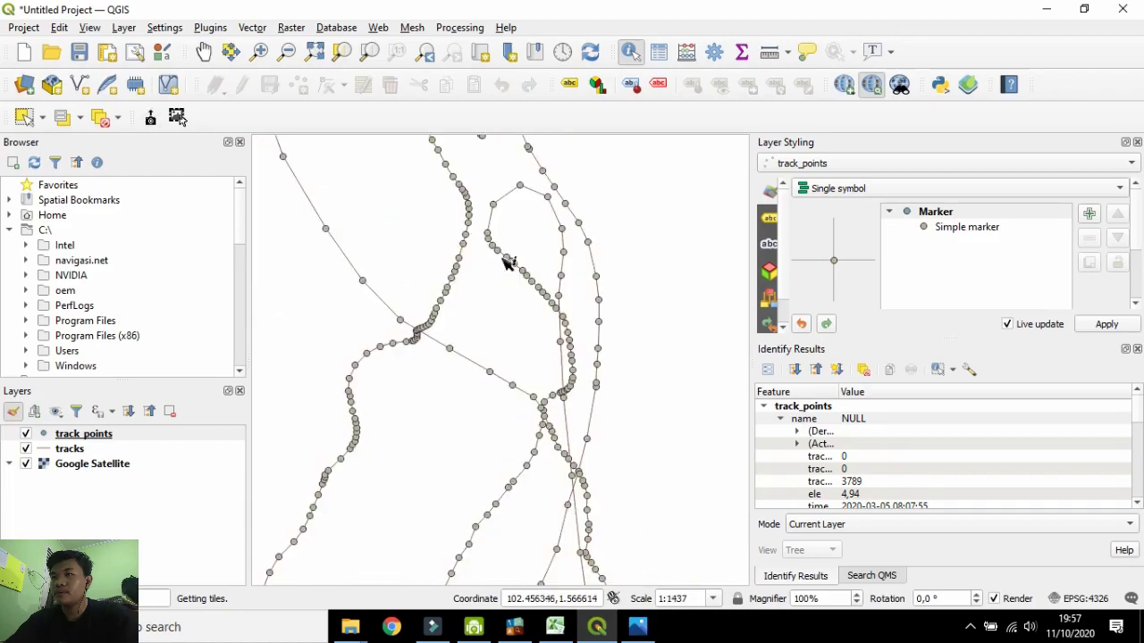
Follow the track southward from the crossings and examine where the point spacing and the path's direction change.
left_click(205, 51)
left_click_drag(617, 554, 545, 326)
scroll(482, 204, "up", 2)
scroll(457, 170, "down", 1)
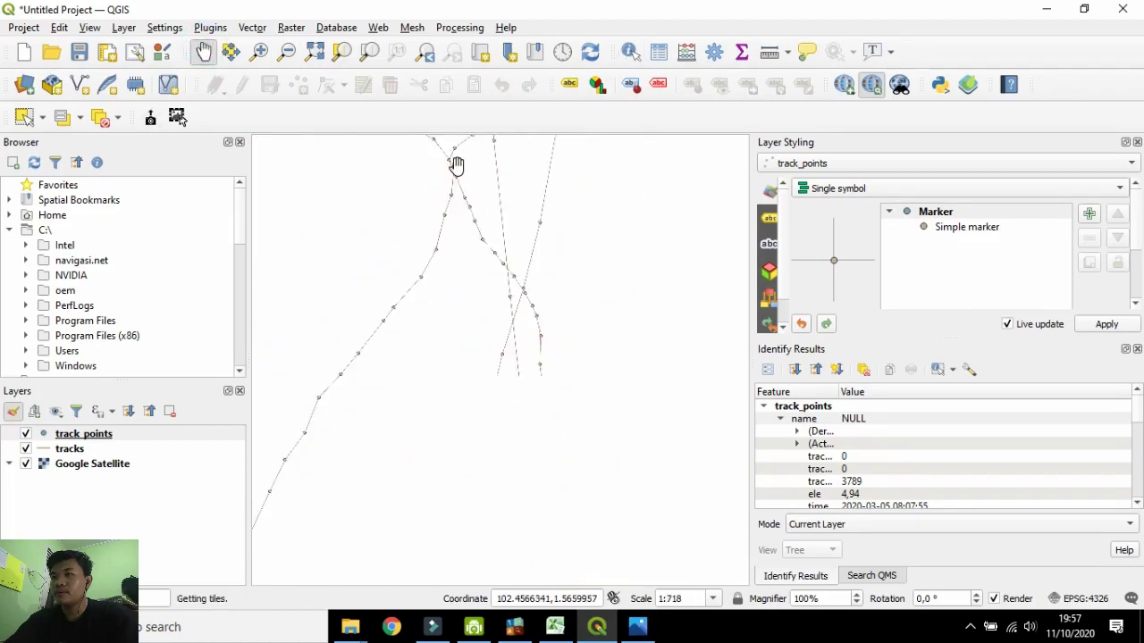
left_click_drag(449, 161, 470, 274)
scroll(470, 274, "up", 2)
scroll(509, 403, "down", 1)
left_click_drag(495, 553, 580, 329)
scroll(580, 330, "down", 1)
left_click_drag(533, 463, 616, 383)
scroll(616, 383, "down", 2)
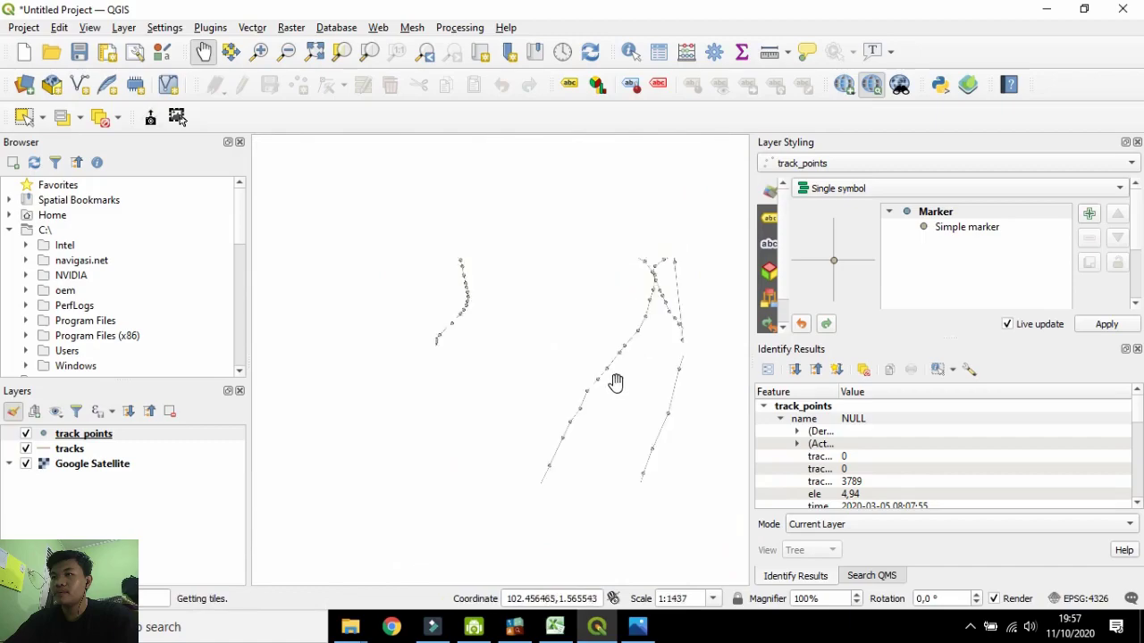
left_click_drag(595, 460, 655, 215)
left_click_drag(621, 406, 623, 254)
left_click_drag(626, 366, 634, 229)
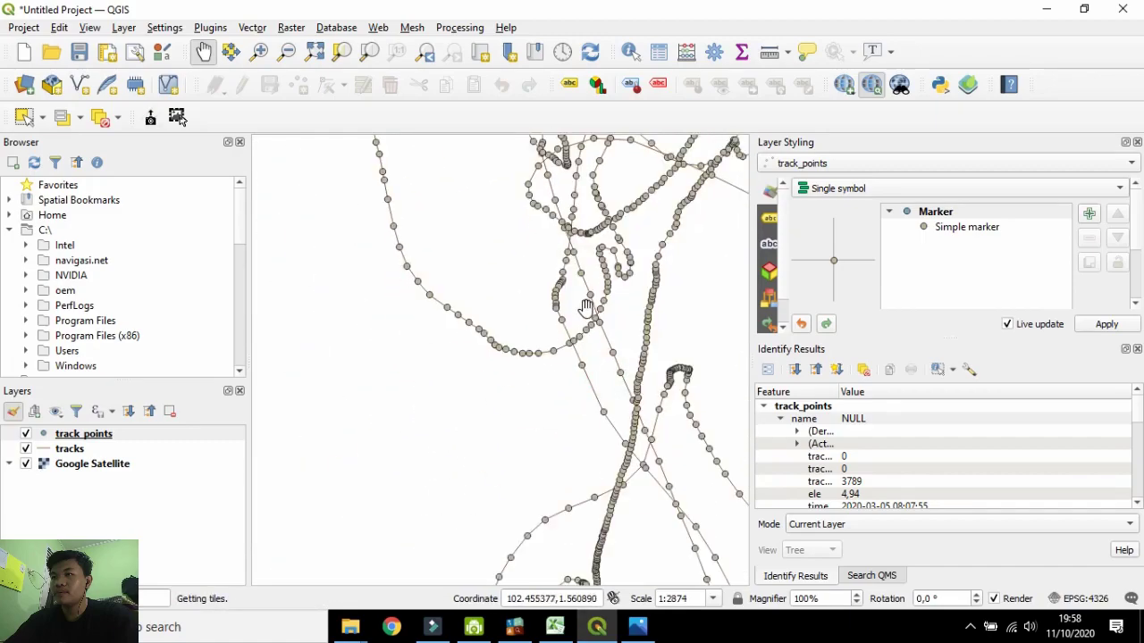
left_click_drag(588, 314, 565, 259)
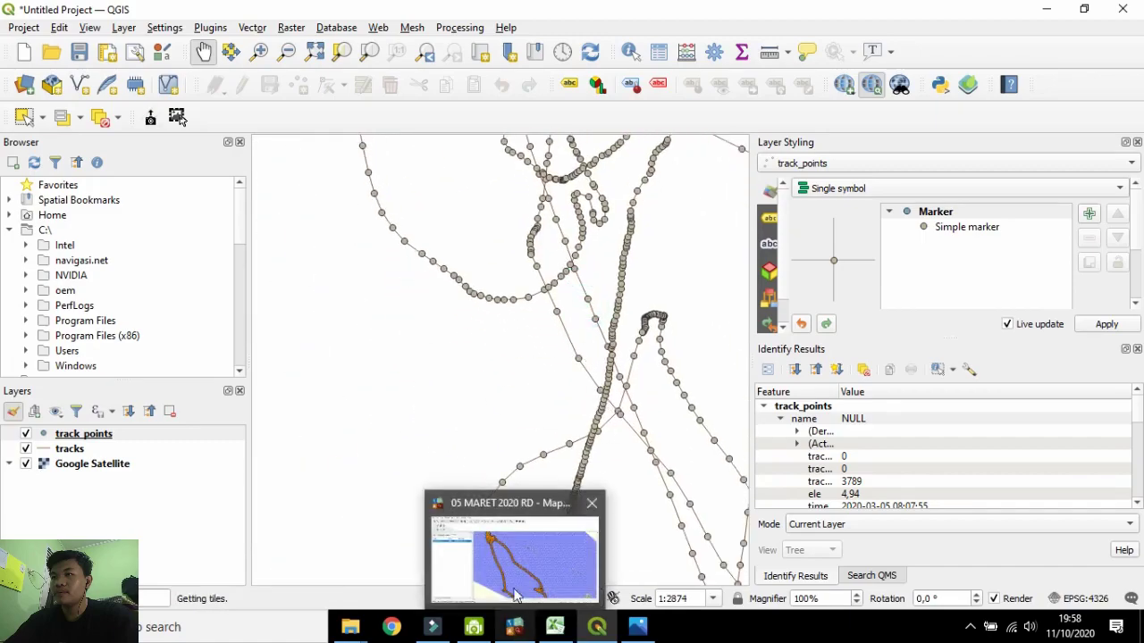
Compare the rows around L3606 in Excel with the criteria image in Photos and the track map in QGIS.
left_click(555, 626)
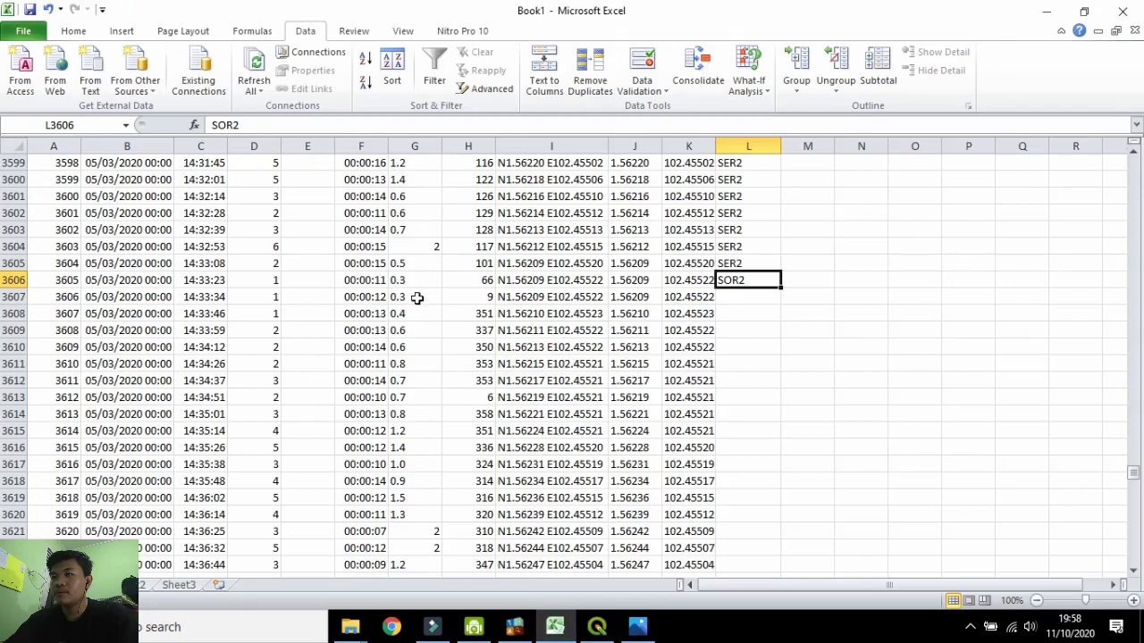
left_click(644, 628)
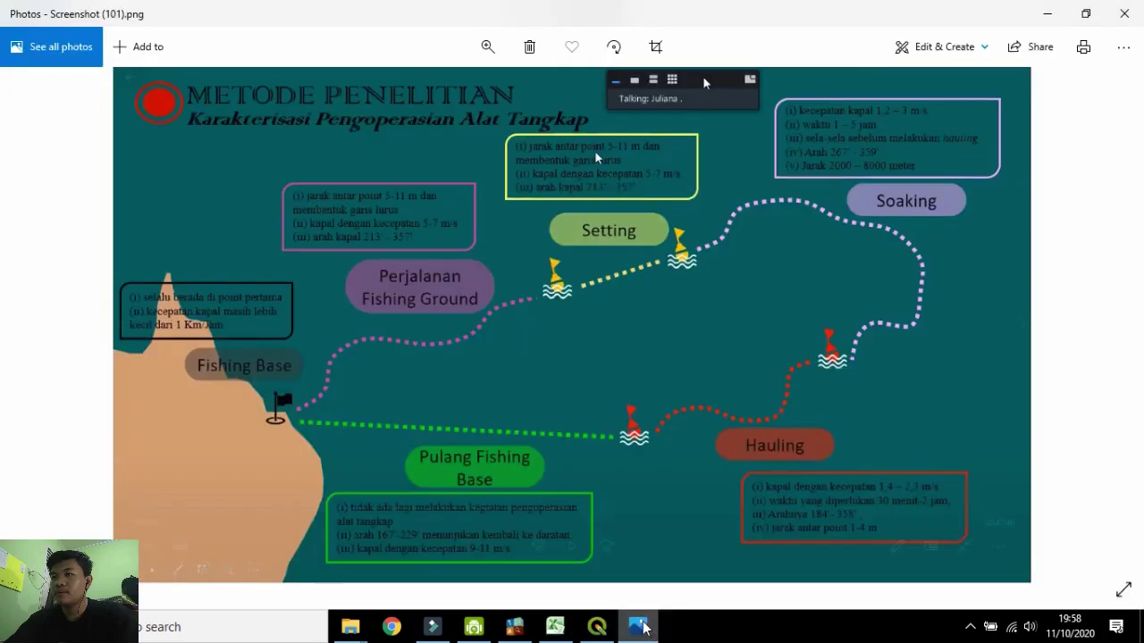
left_click(599, 628)
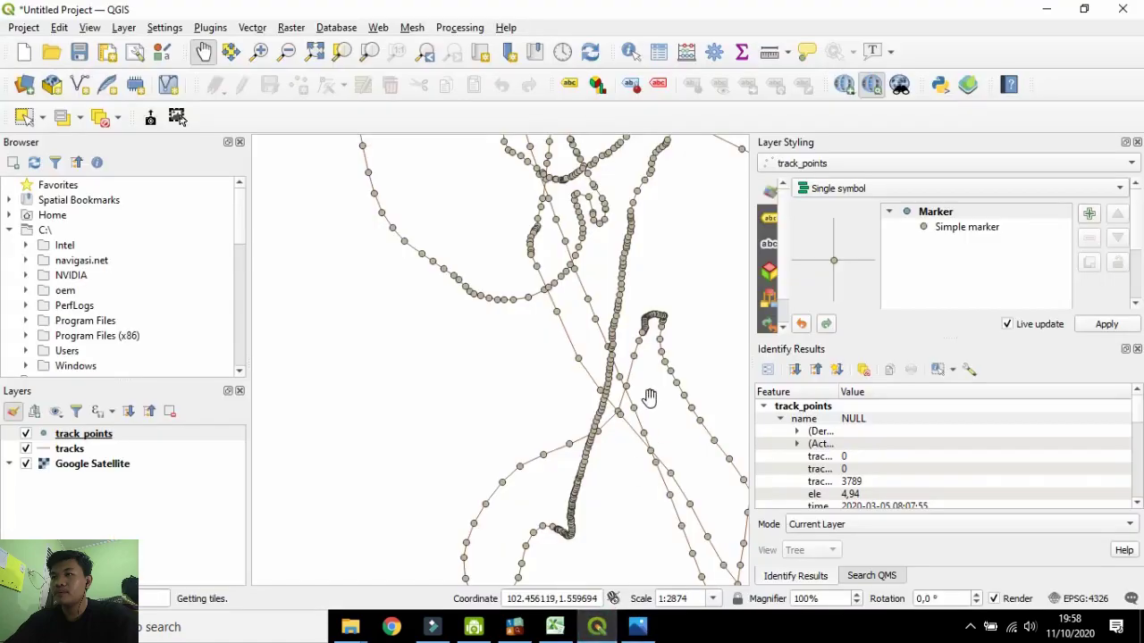
left_click(555, 626)
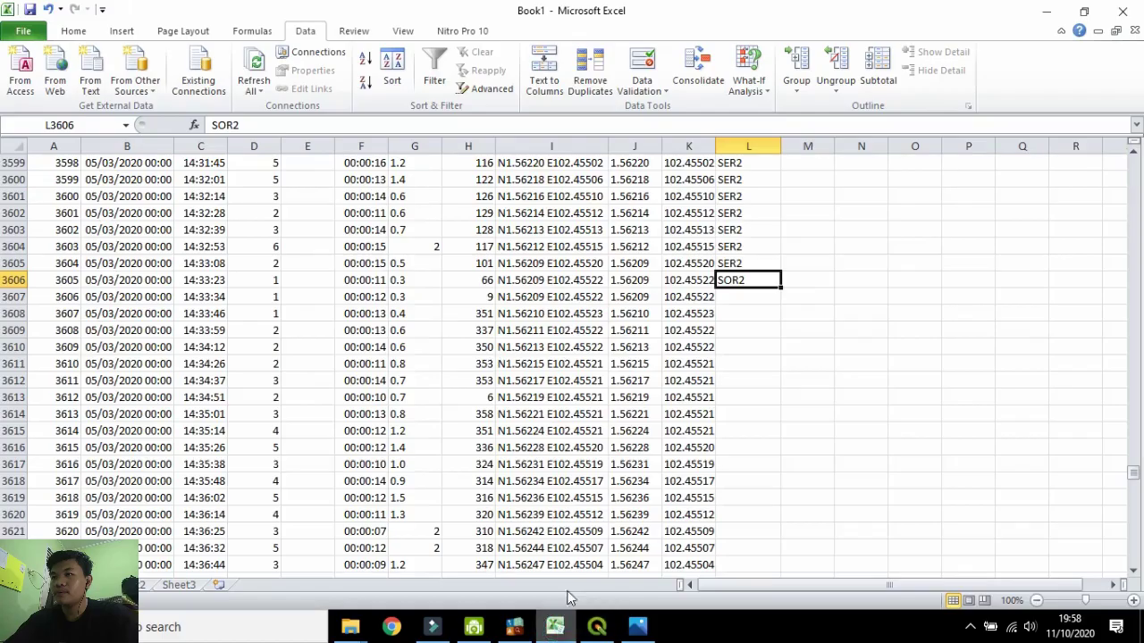
Switch to QGIS and identify a track point on the sparse east-west line south of the main crossings.
left_click(597, 629)
scroll(645, 318, "down", 2)
scroll(672, 329, "up", 2)
left_click_drag(595, 312, 604, 393)
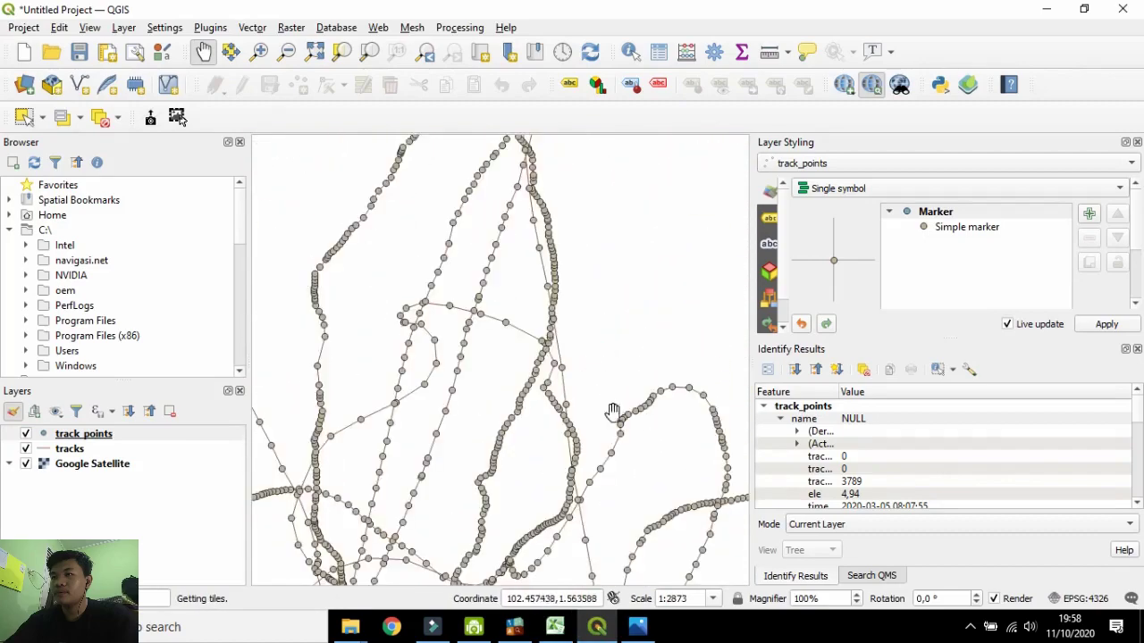
scroll(614, 410, "down", 2)
left_click(630, 51)
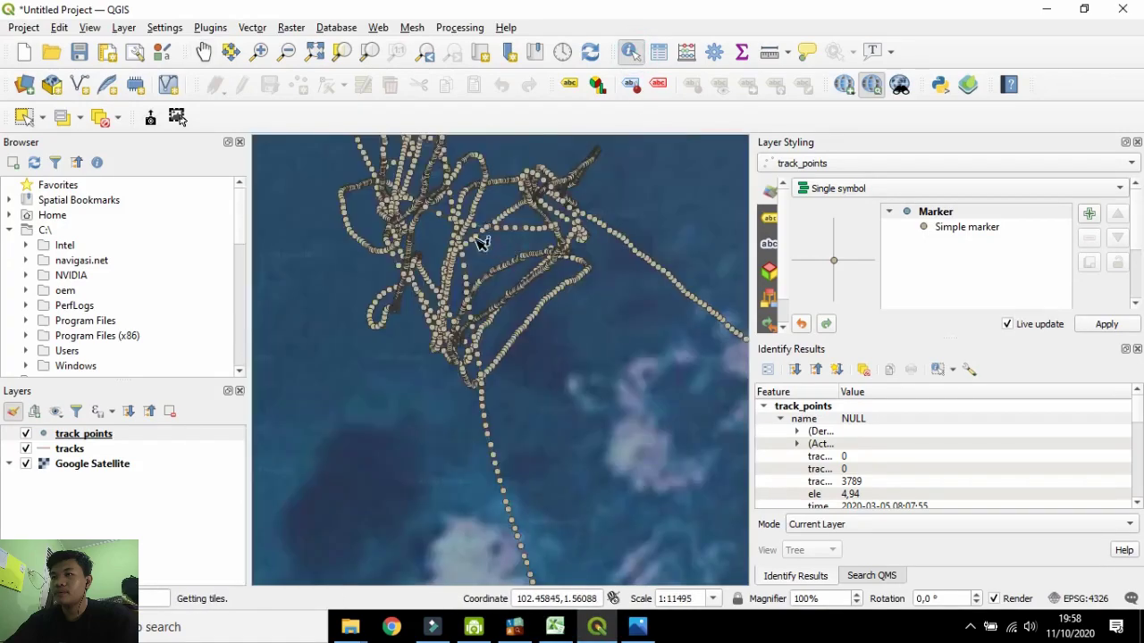
scroll(480, 243, "up", 1)
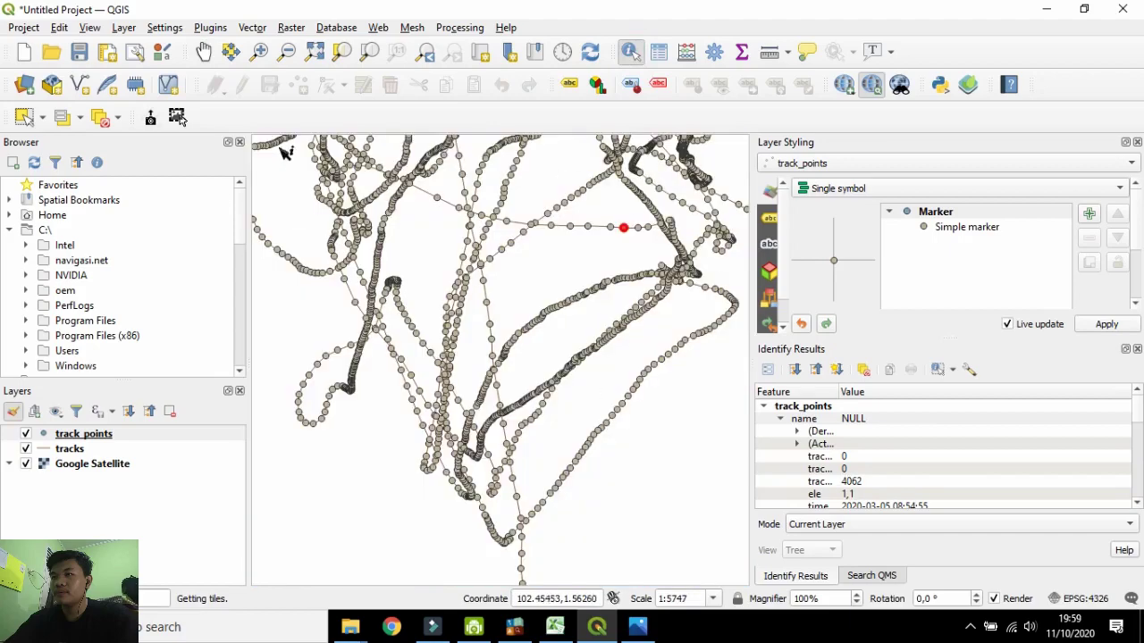
Examine the eastern track clusters and the northern loops for changes in point spacing and direction.
left_click(203, 51)
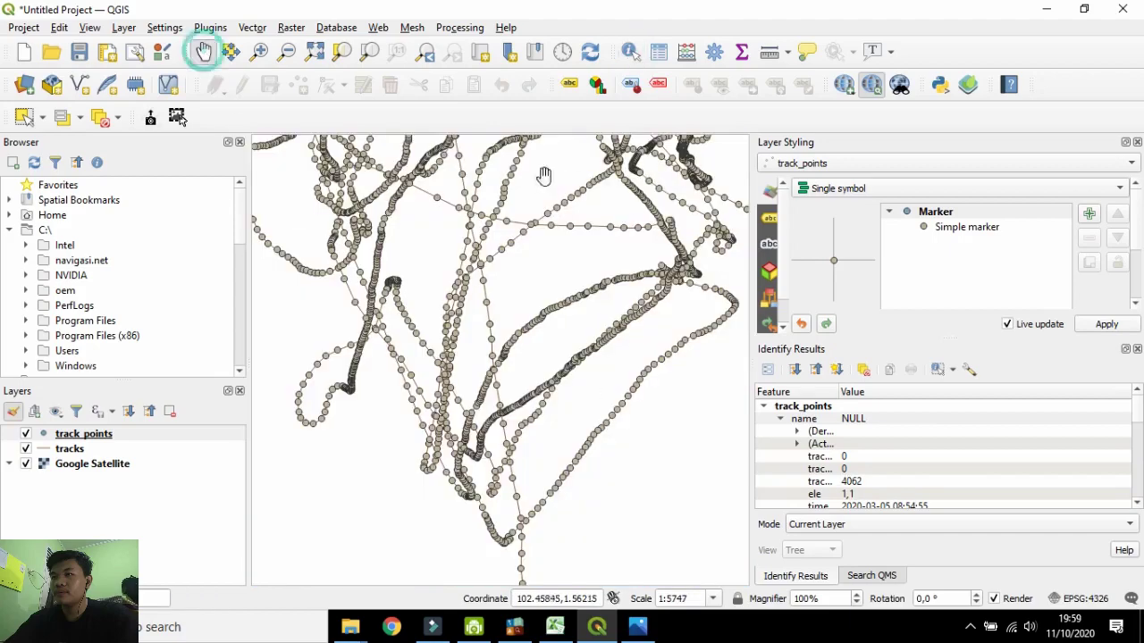
scroll(607, 289, "up", 2)
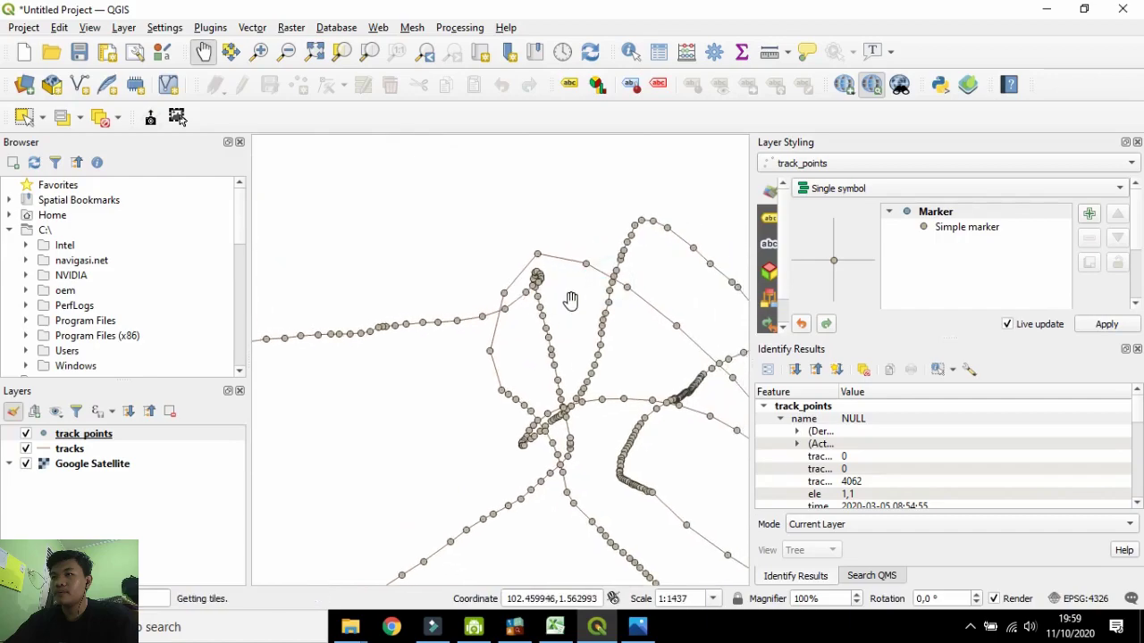
scroll(588, 349, "down", 1)
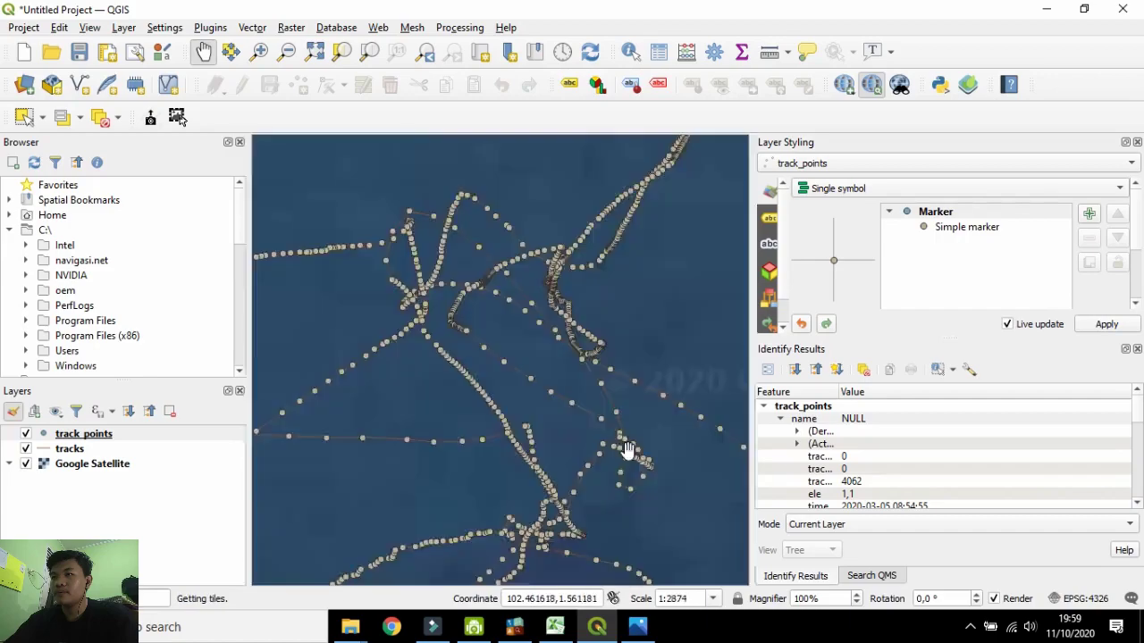
scroll(587, 314, "up", 1)
scroll(496, 336, "down", 1)
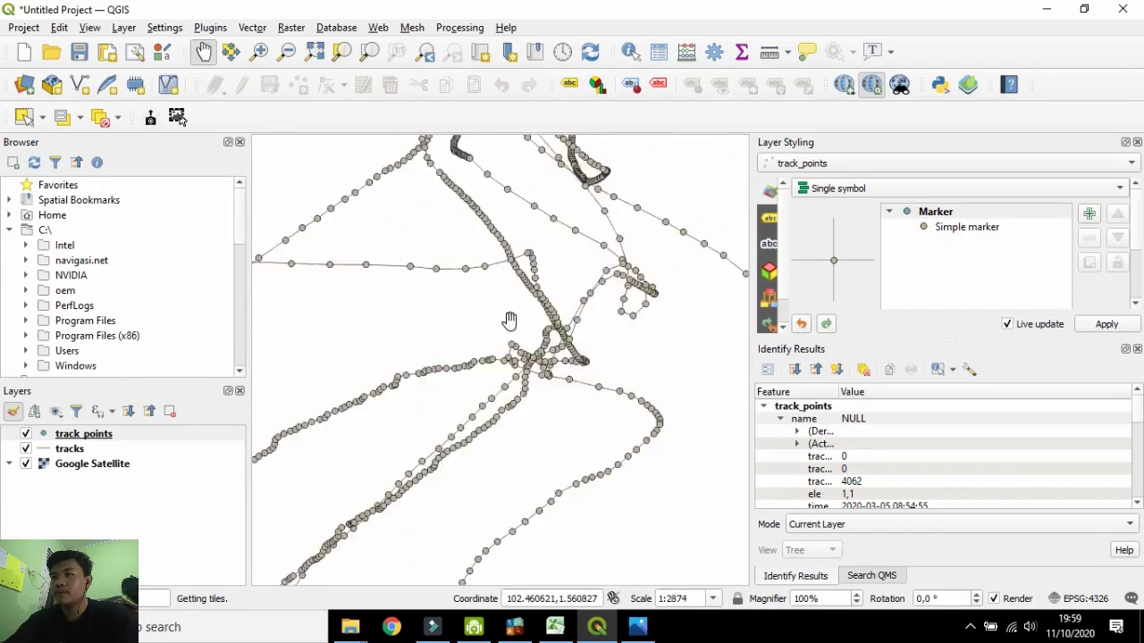
scroll(449, 232, "up", 1)
left_click_drag(374, 161, 790, 407)
scroll(498, 330, "down", 1)
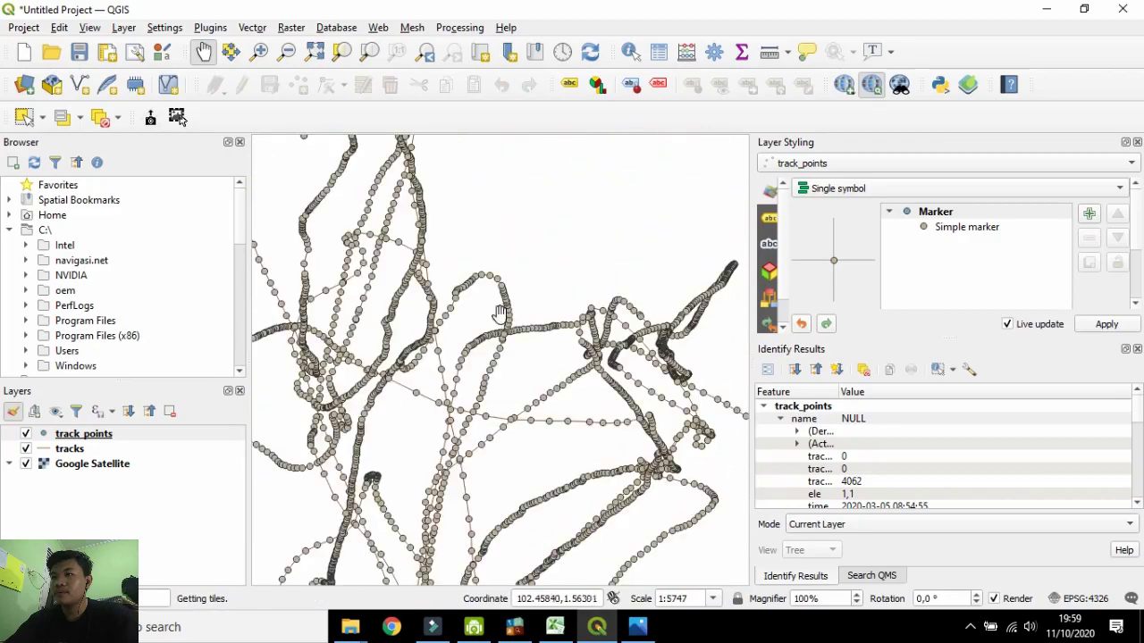
scroll(498, 330, "up", 3)
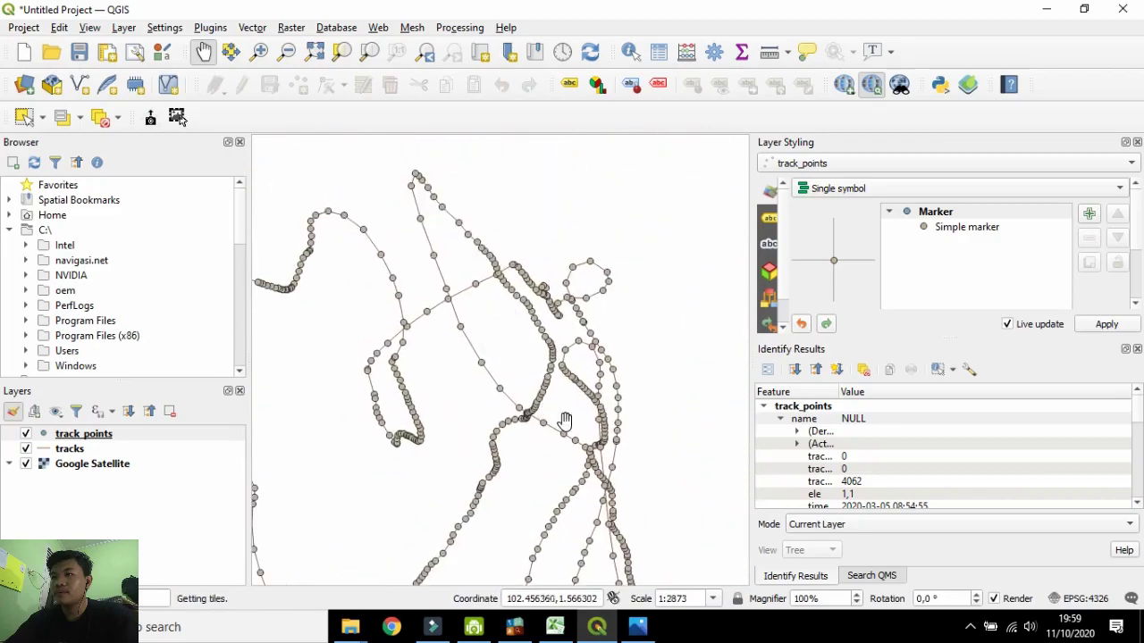
scroll(562, 331, "down", 3)
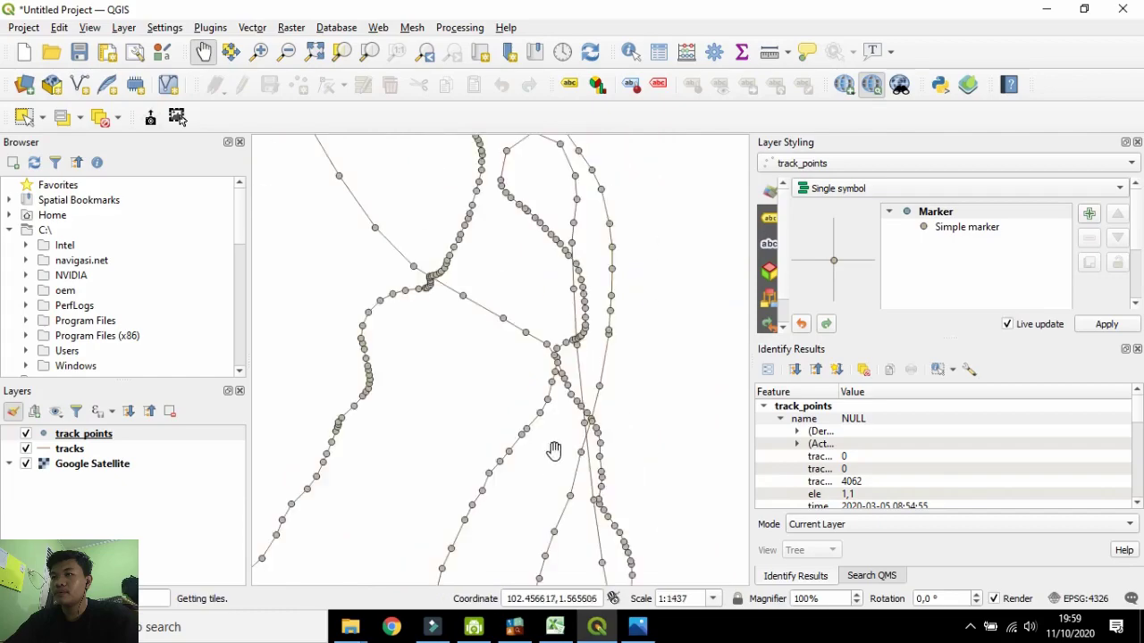
Follow the track southward and identify the points where wide spacing turns dense before the sharp bend.
left_click_drag(559, 389, 510, 340)
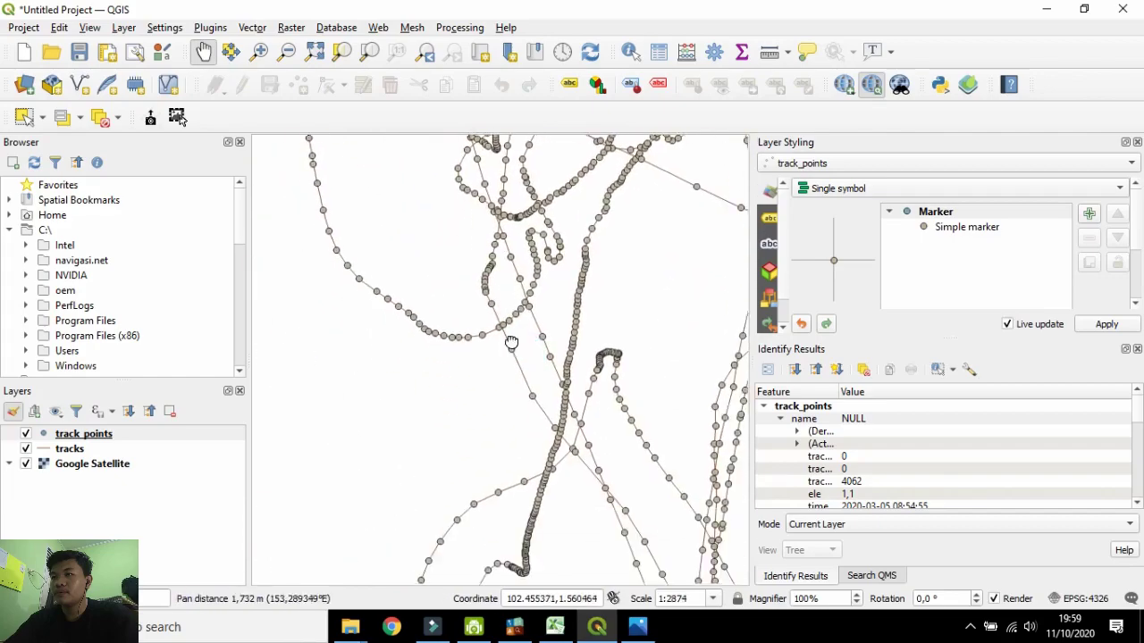
scroll(493, 281, "up", 1)
left_click_drag(493, 281, 517, 347)
scroll(537, 378, "up", 1)
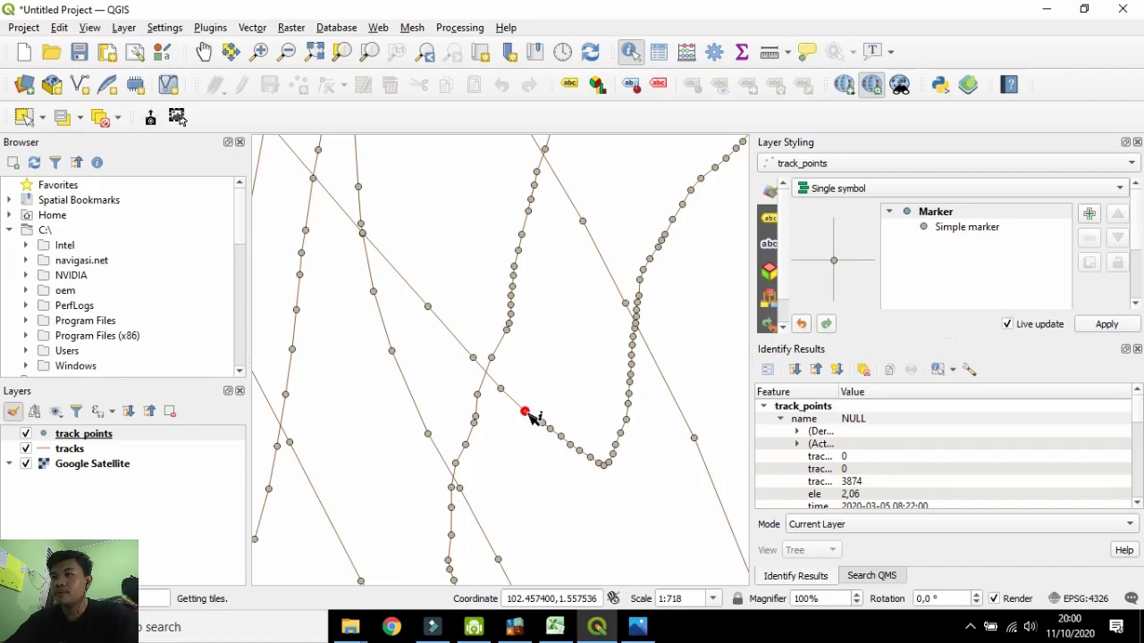
scroll(530, 417, "down", 1)
scroll(541, 420, "up", 1)
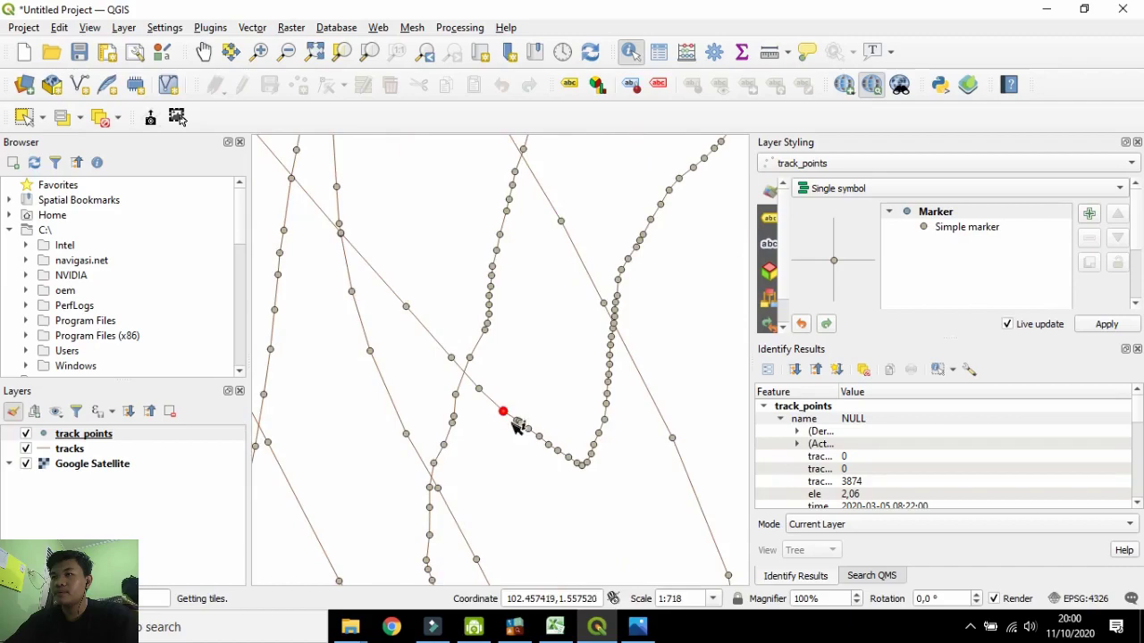
scroll(517, 423, "up", 2)
left_click(542, 420)
left_click(863, 482)
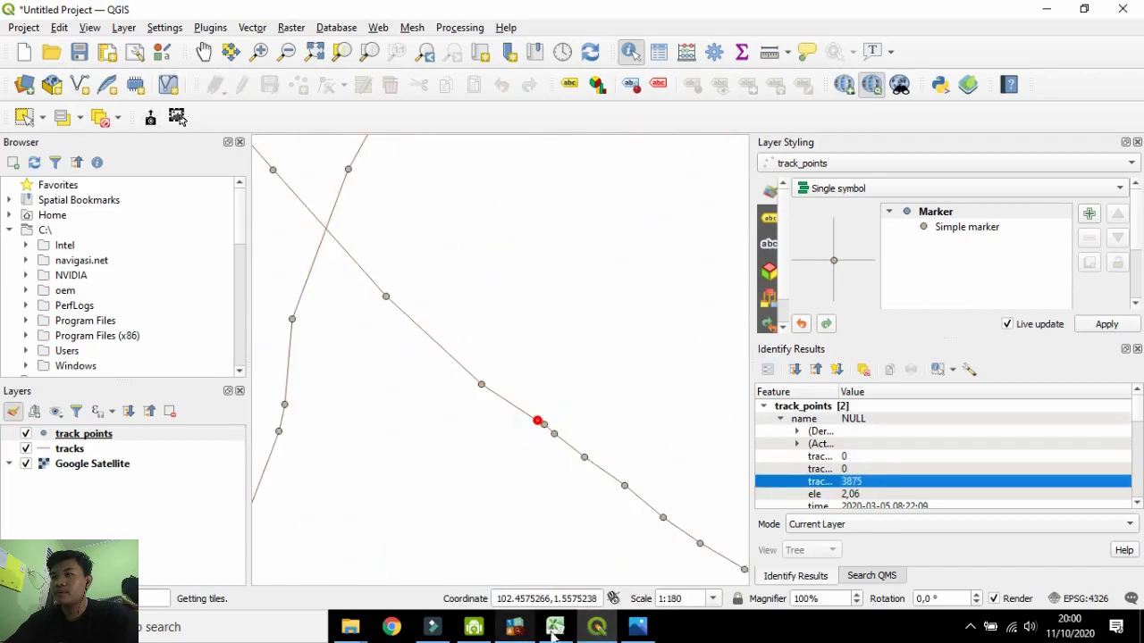
Switch to Excel and copy the label SOR2 from L3606 down to L3876 without incrementing the number.
left_click(555, 627)
left_click_drag(782, 288, 749, 266)
left_click(791, 280)
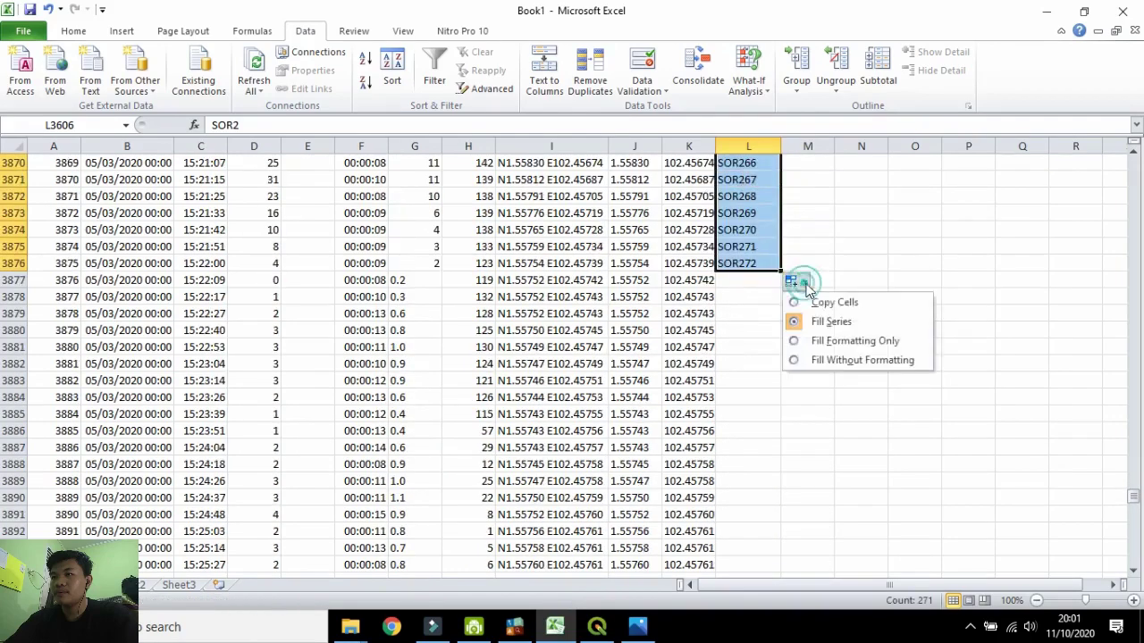
left_click(827, 301)
Enter the label HAR2 in L3877.
left_click_drag(1134, 496, 1135, 497)
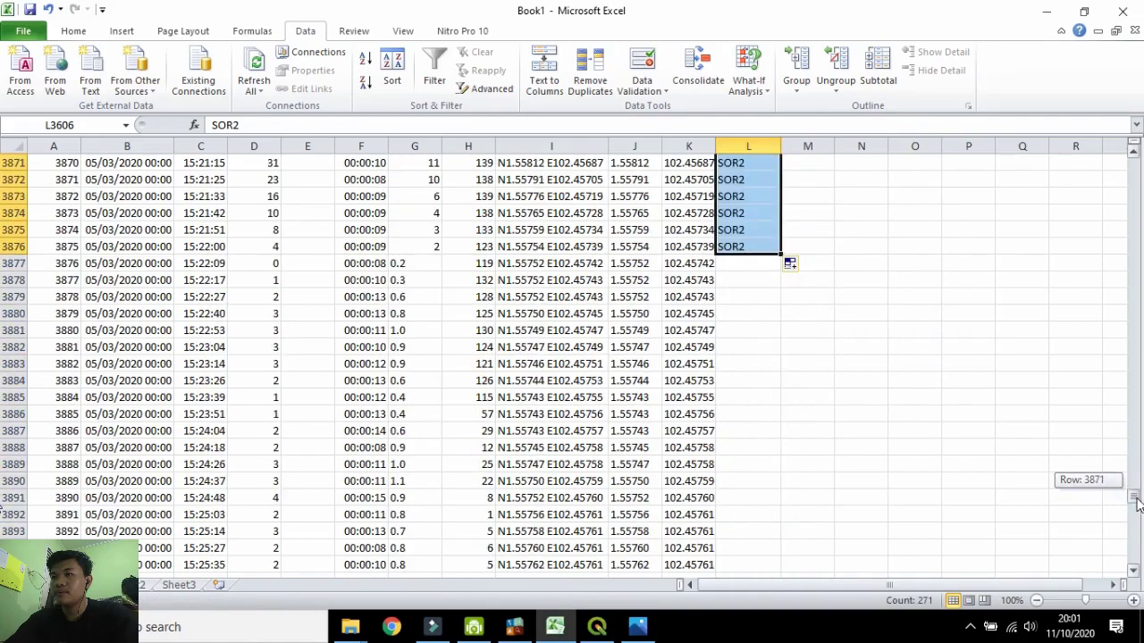
left_click(753, 266)
type("HAR2")
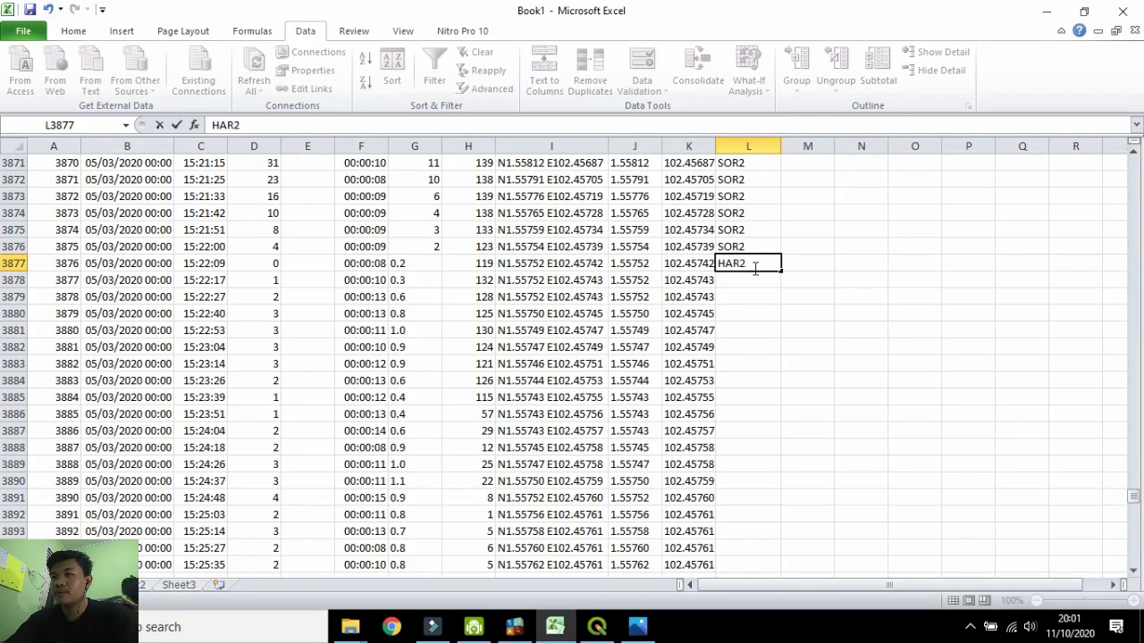
Switch to QGIS and follow the densely spaced track from the sharp bend to find where hauling ends.
left_click(554, 633)
left_click(597, 627)
scroll(554, 436, "up", 2)
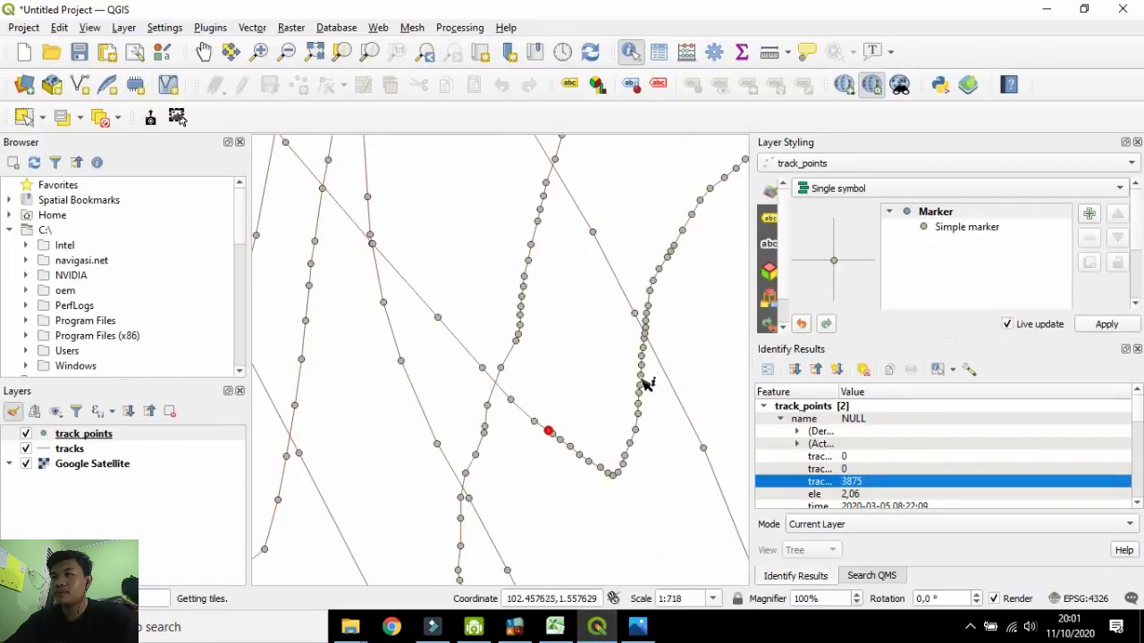
left_click(204, 51)
left_click_drag(499, 295, 419, 479)
scroll(419, 478, "up", 1)
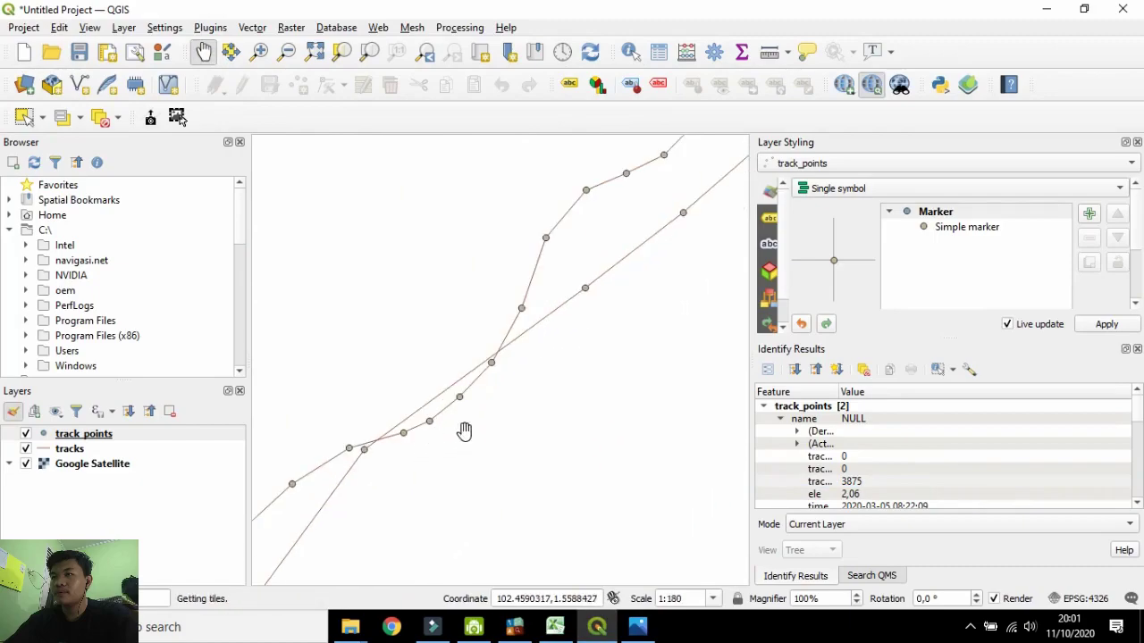
left_click_drag(647, 319, 582, 497)
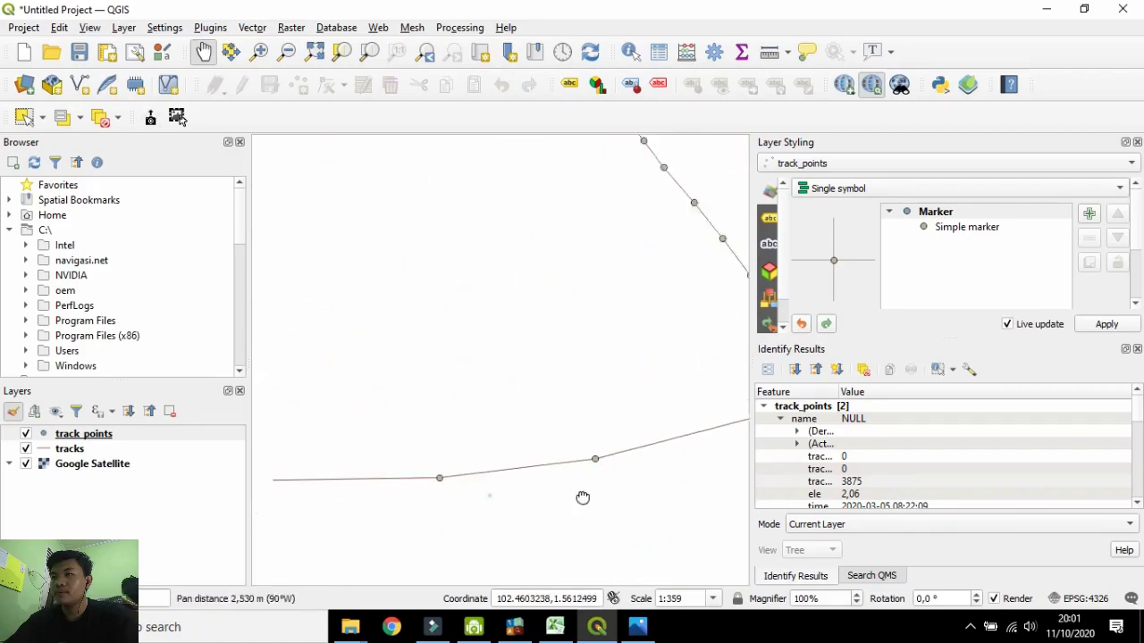
scroll(557, 487, "down", 2)
scroll(557, 487, "down", 2)
left_click_drag(480, 429, 536, 488)
scroll(544, 420, "up", 1)
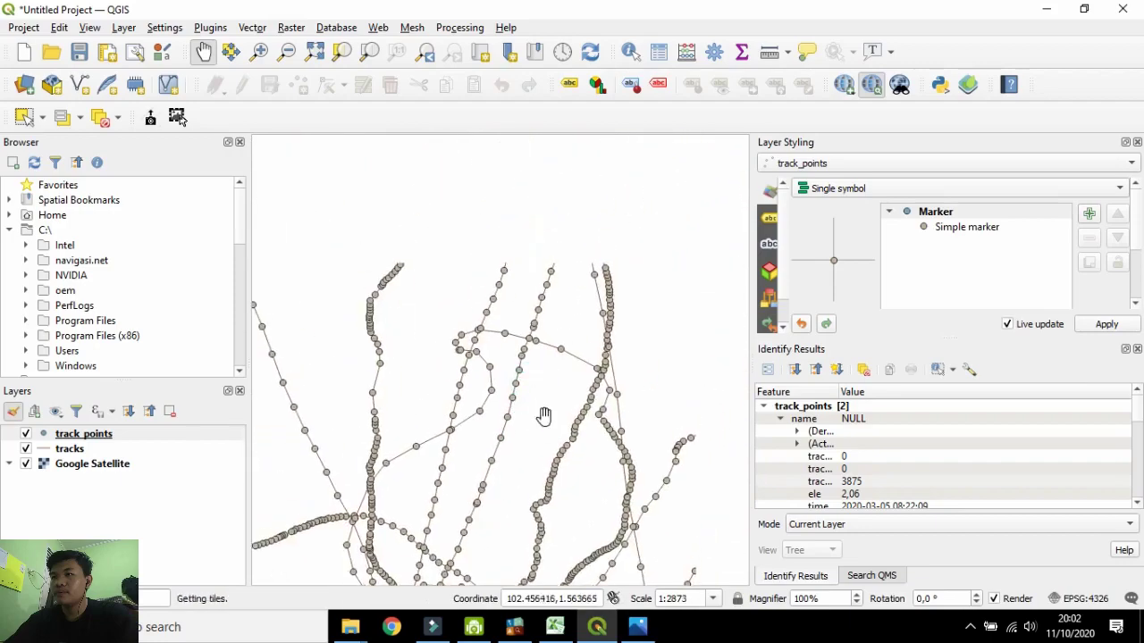
Examine the northern end of the track and identify the point at the northwestern turn.
left_click_drag(544, 416, 478, 432)
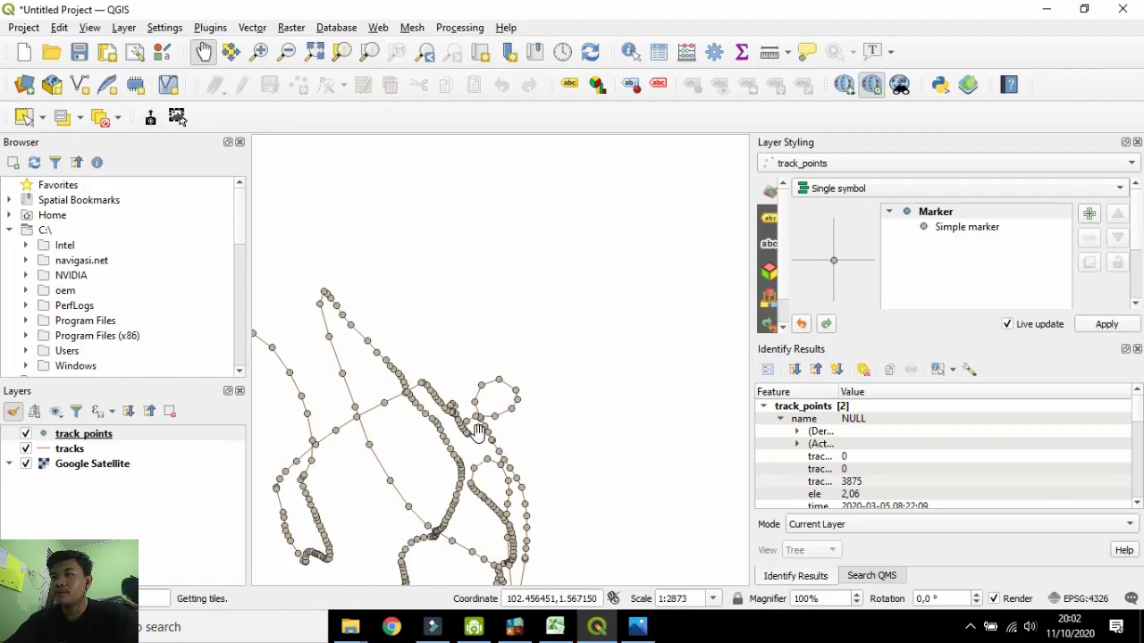
scroll(483, 430, "up", 1)
scroll(477, 378, "up", 1)
left_click_drag(477, 378, 605, 408)
scroll(601, 421, "down", 2)
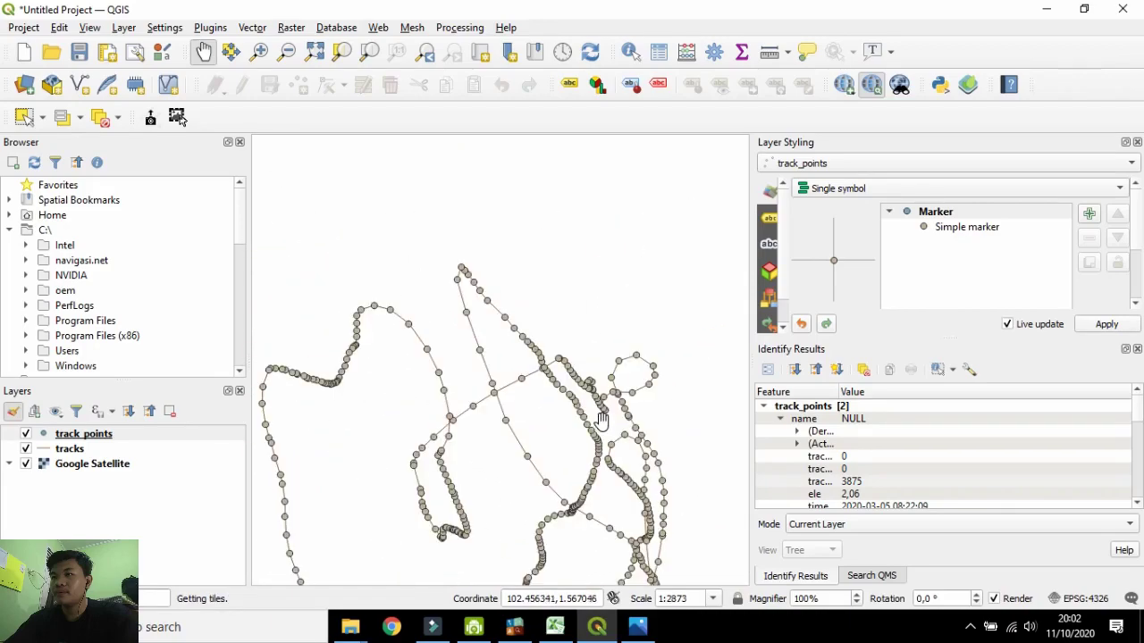
scroll(601, 420, "down", 1)
scroll(460, 262, "up", 3)
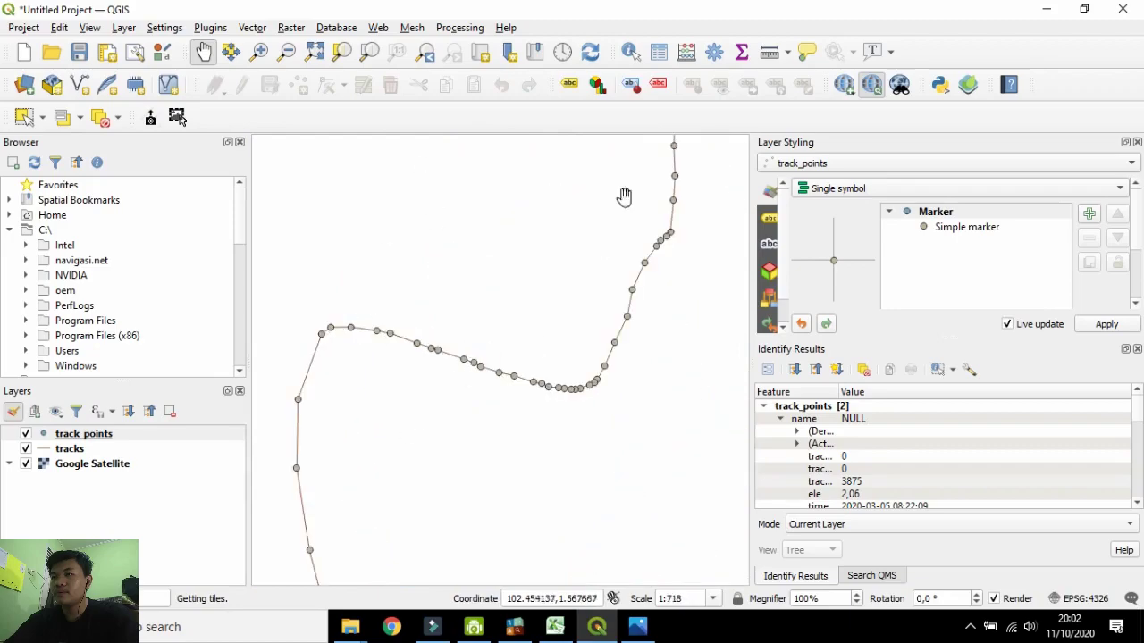
left_click(630, 52)
left_click(331, 329)
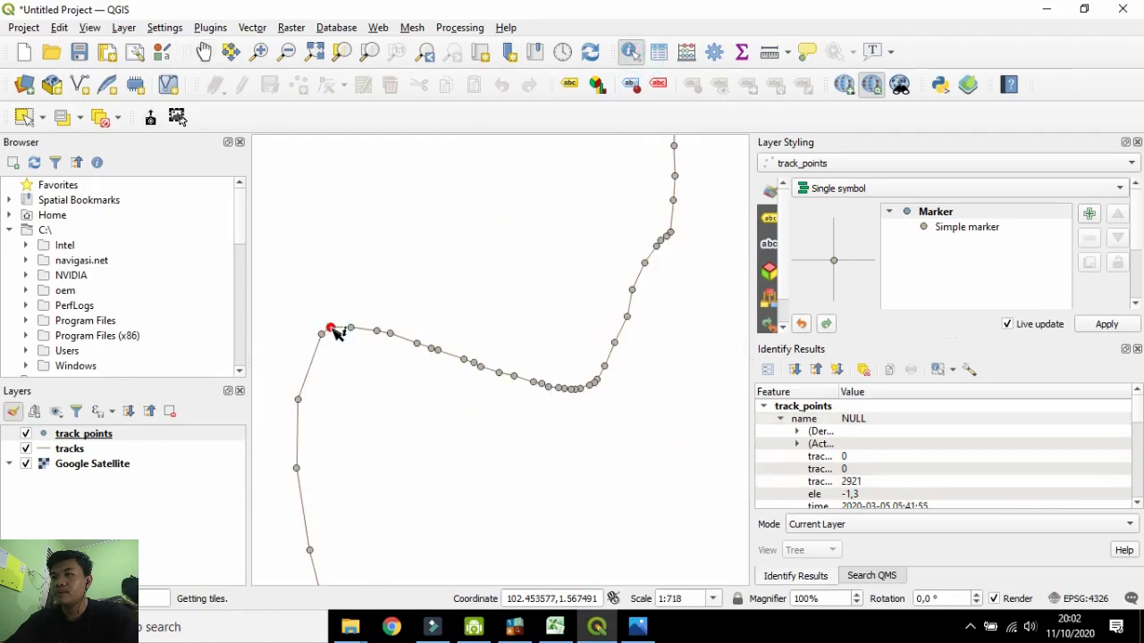
Review the overall track and identify the point ending the dense section near the northeastern loops.
scroll(331, 329, "down", 3)
scroll(391, 512, "down", 1)
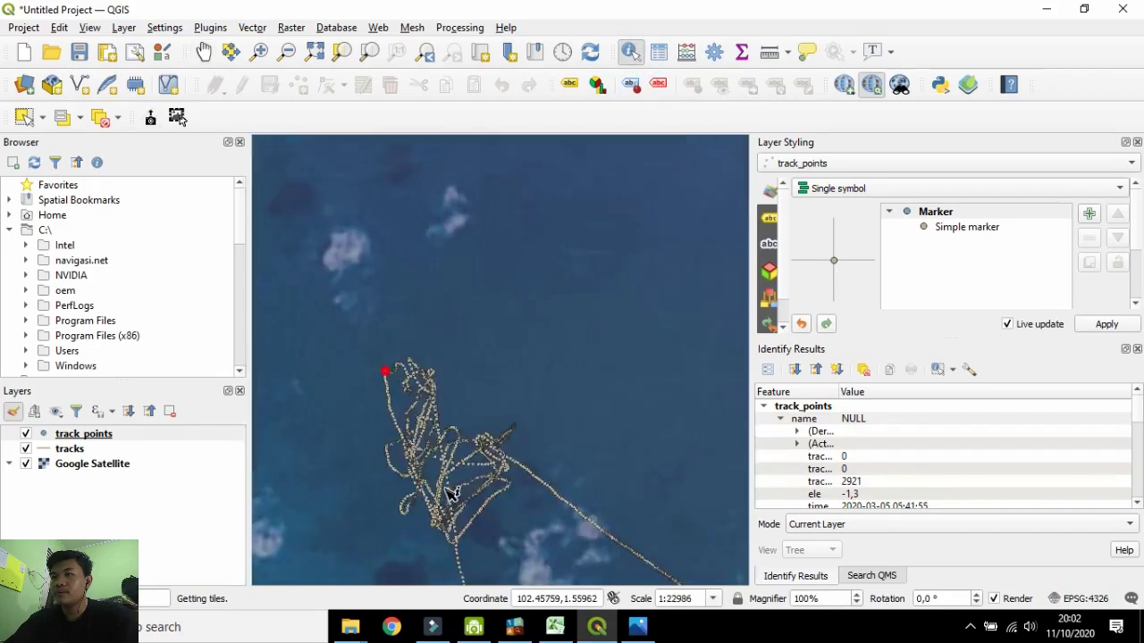
scroll(408, 196, "up", 2)
scroll(405, 223, "down", 2)
scroll(402, 215, "up", 2)
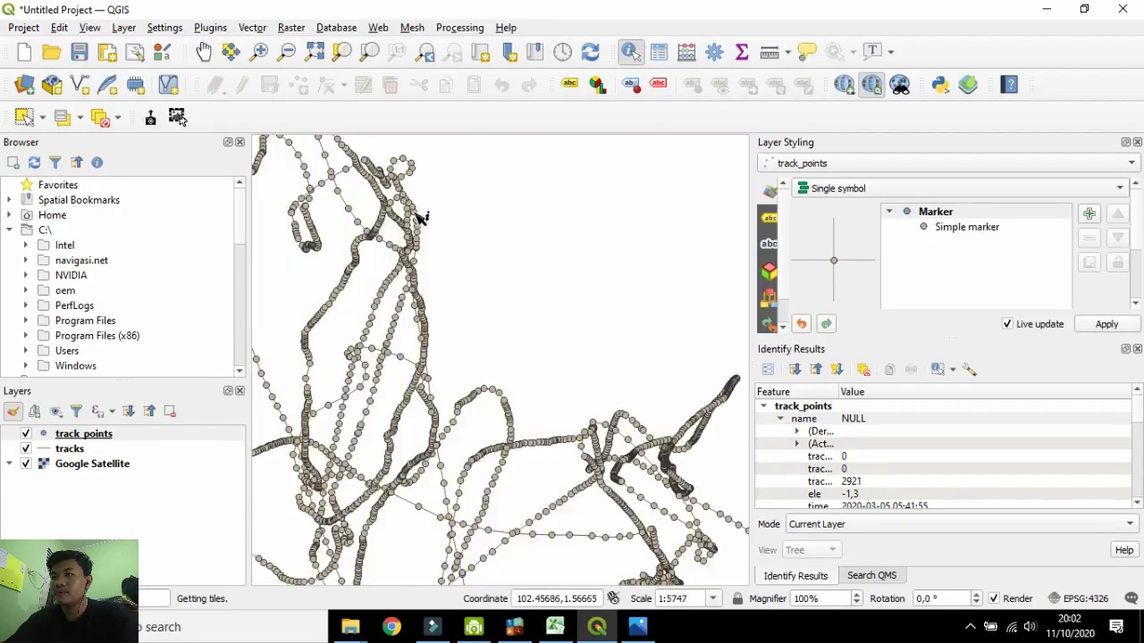
left_click(396, 197)
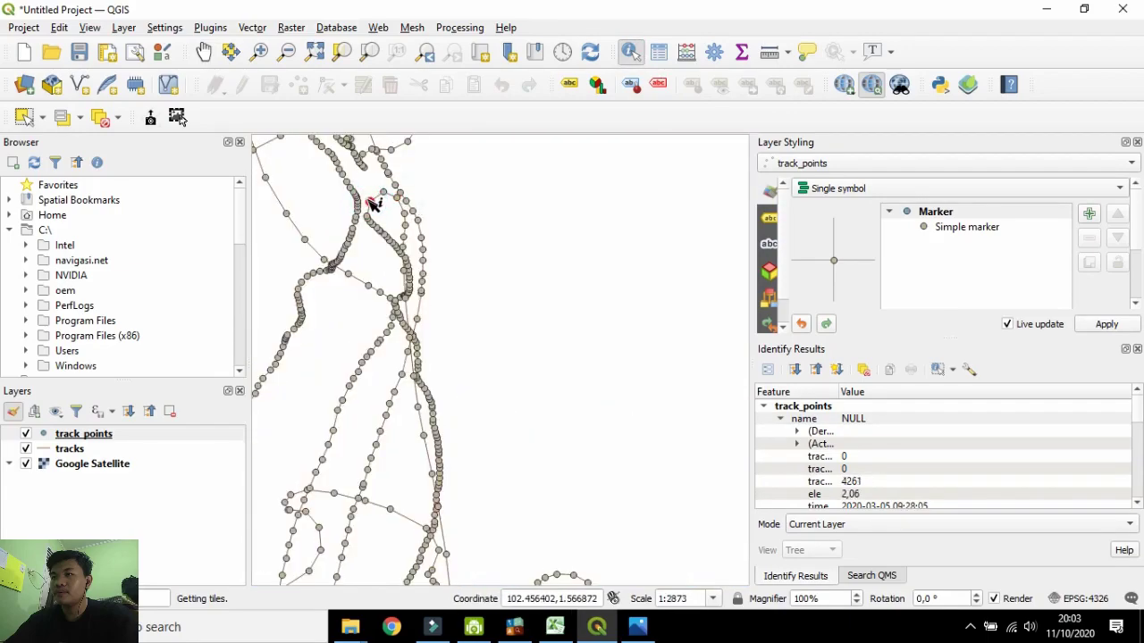
Switch to Excel and copy the label HAR2 from L3877 down to L4262 without incrementing the number.
left_click(555, 627)
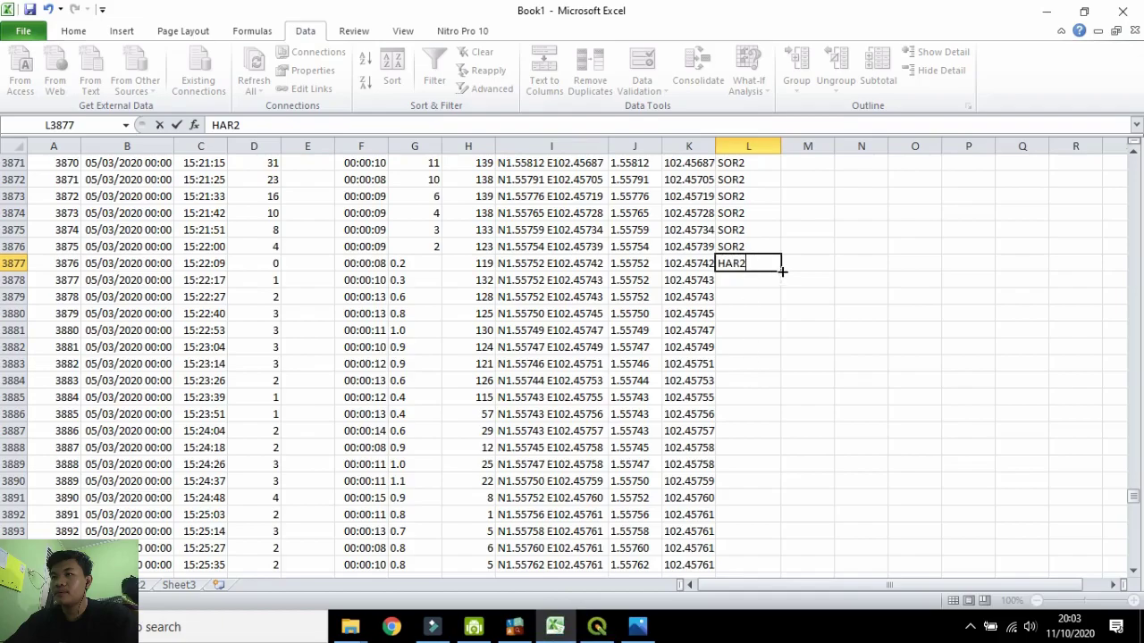
left_click_drag(782, 271, 755, 219)
left_click(792, 232)
left_click(810, 256)
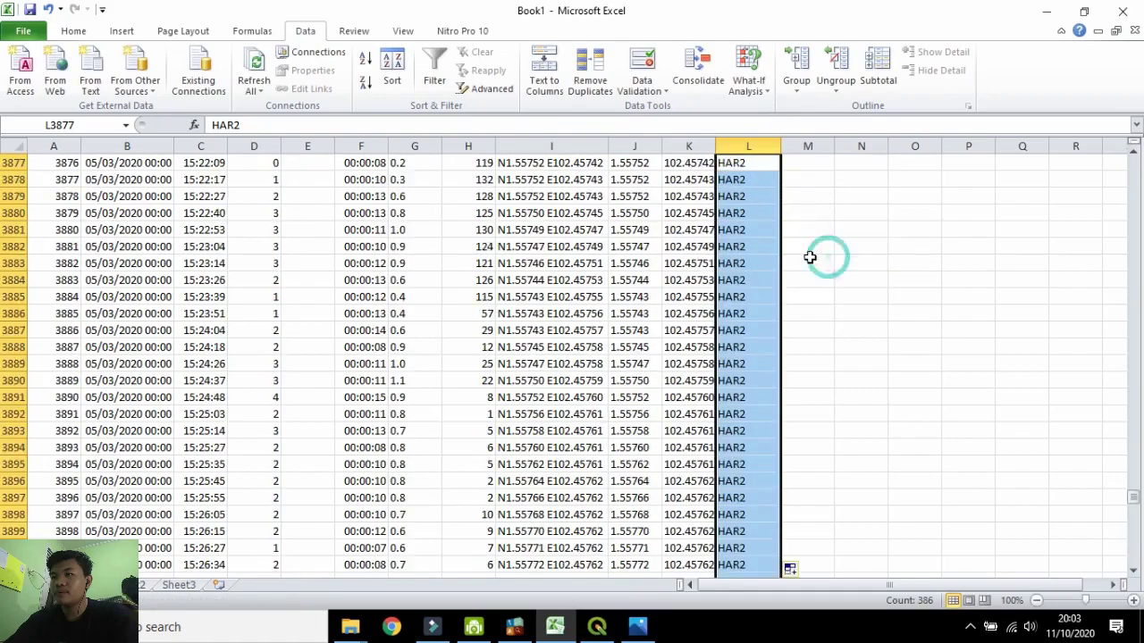
Enter the label PFG in L4263, just below the last HAR2 row.
scroll(759, 411, "down", 20)
left_click_drag(1134, 527, 1137, 530)
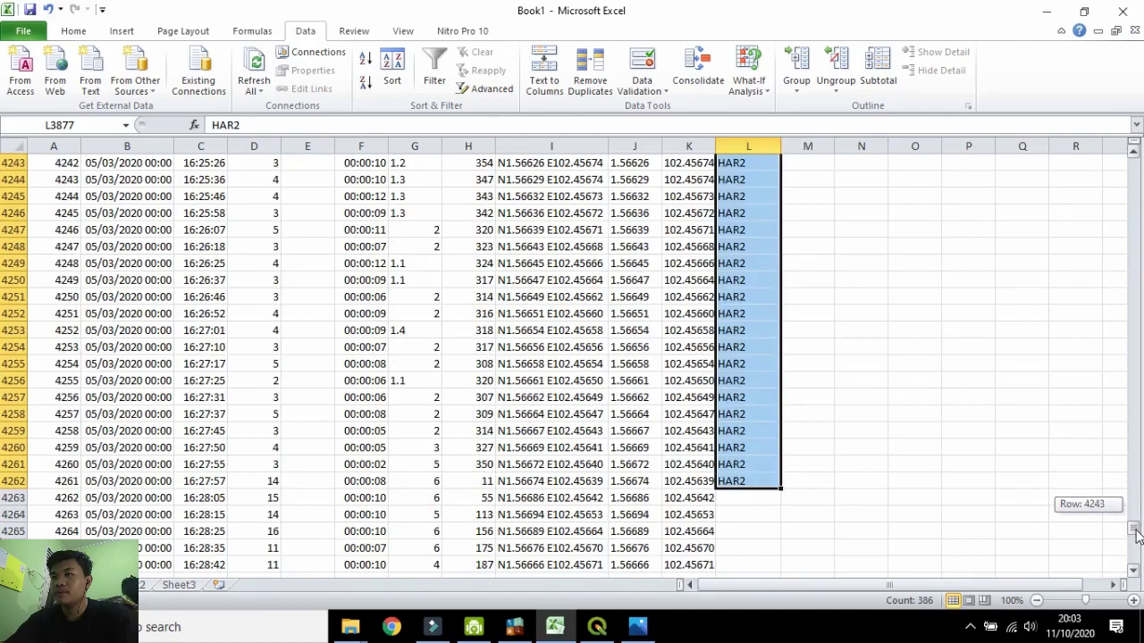
left_click(747, 498)
type("PFG")
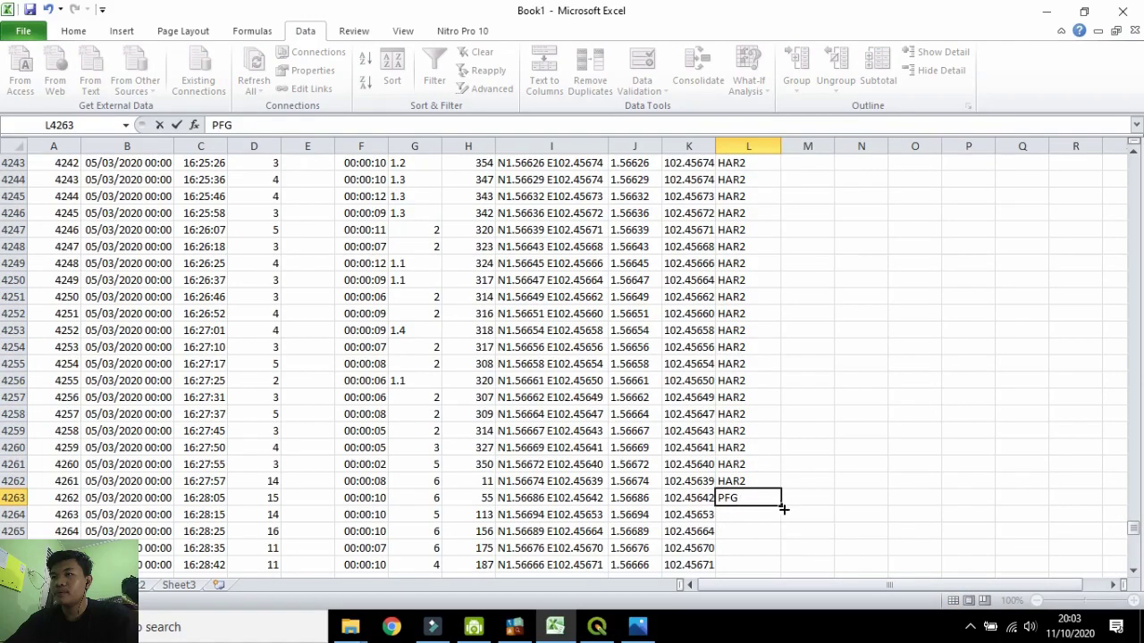
key("Return")
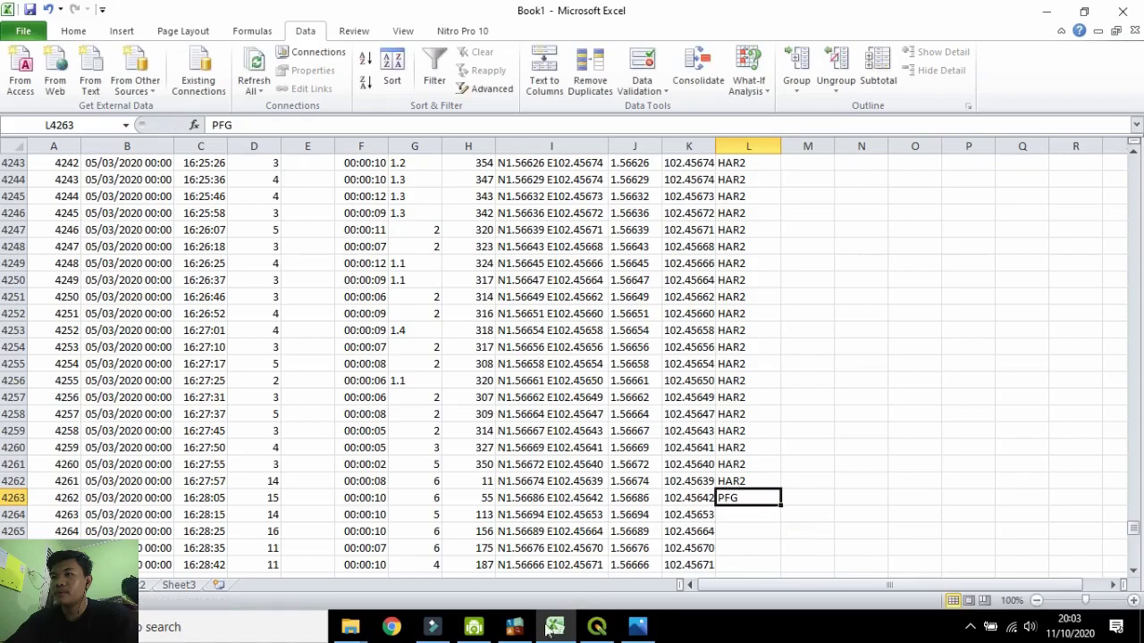
Switch to QGIS and identify a track point in the dense cluster at the coastal end of the track.
left_click(597, 627)
left_click(204, 51)
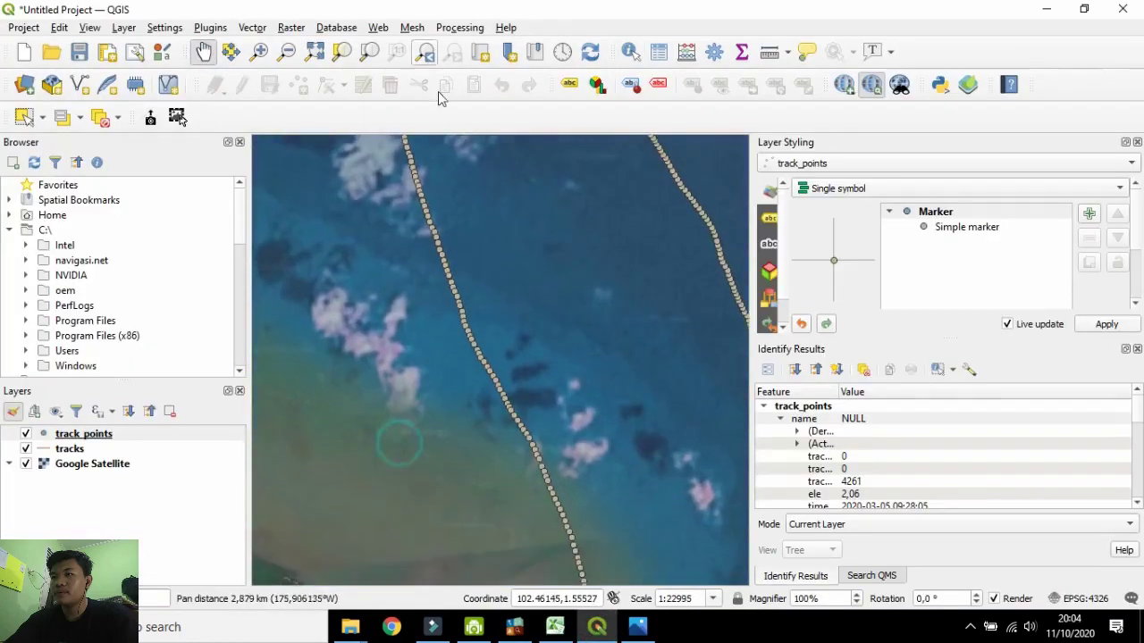
scroll(396, 269, "up", 4)
scroll(396, 296, "up", 1)
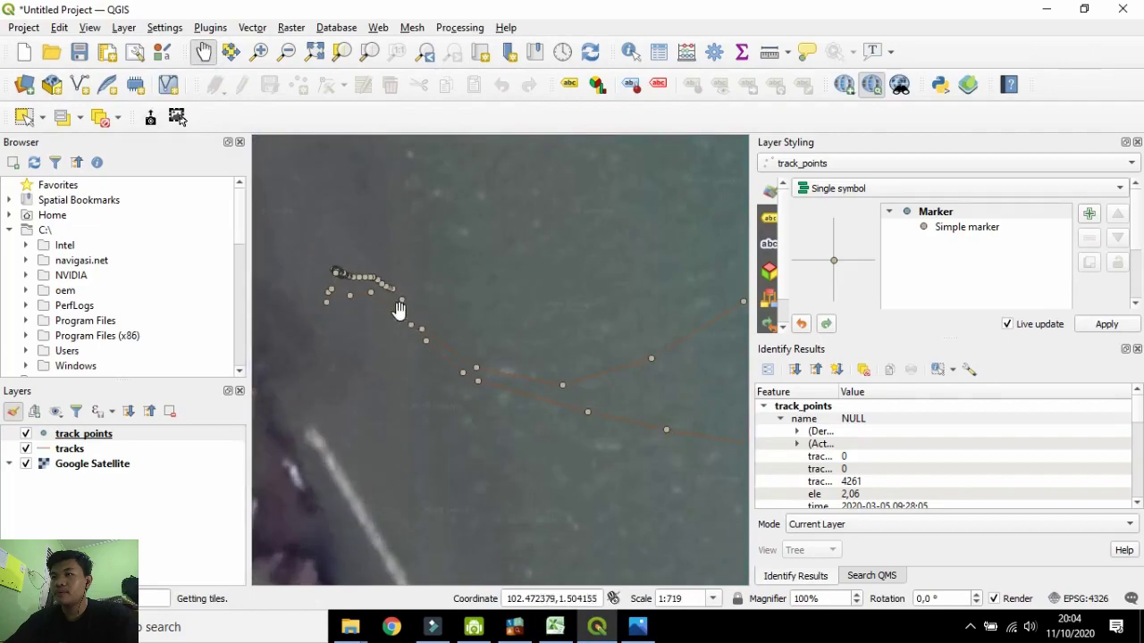
scroll(416, 289, "up", 2)
scroll(370, 370, "up", 3)
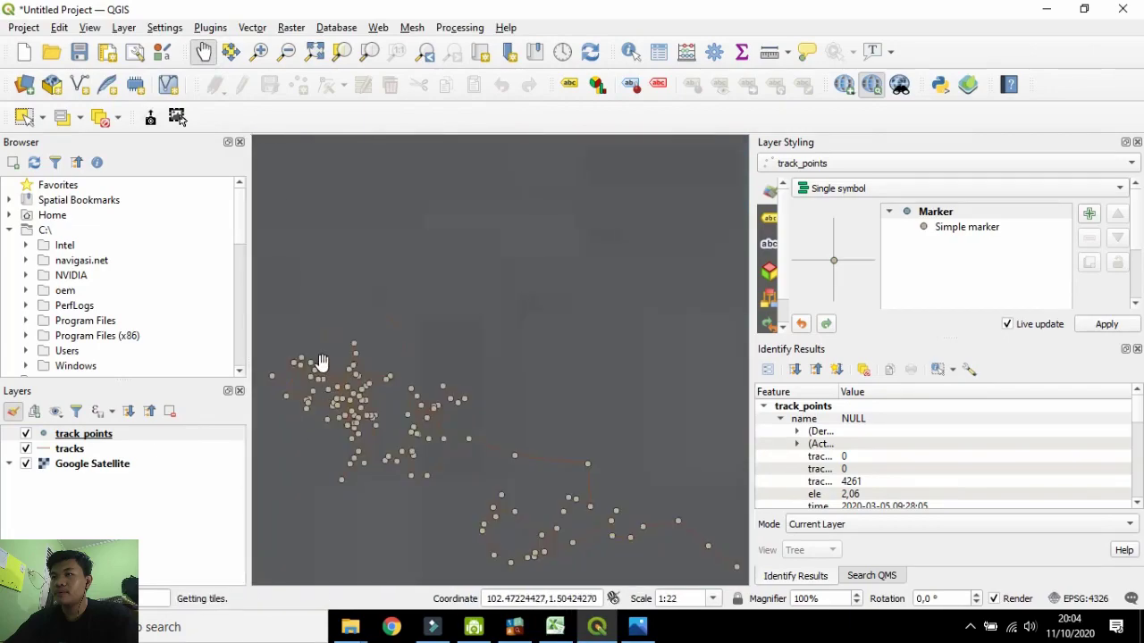
scroll(295, 388, "up", 1)
scroll(420, 497, "up", 1)
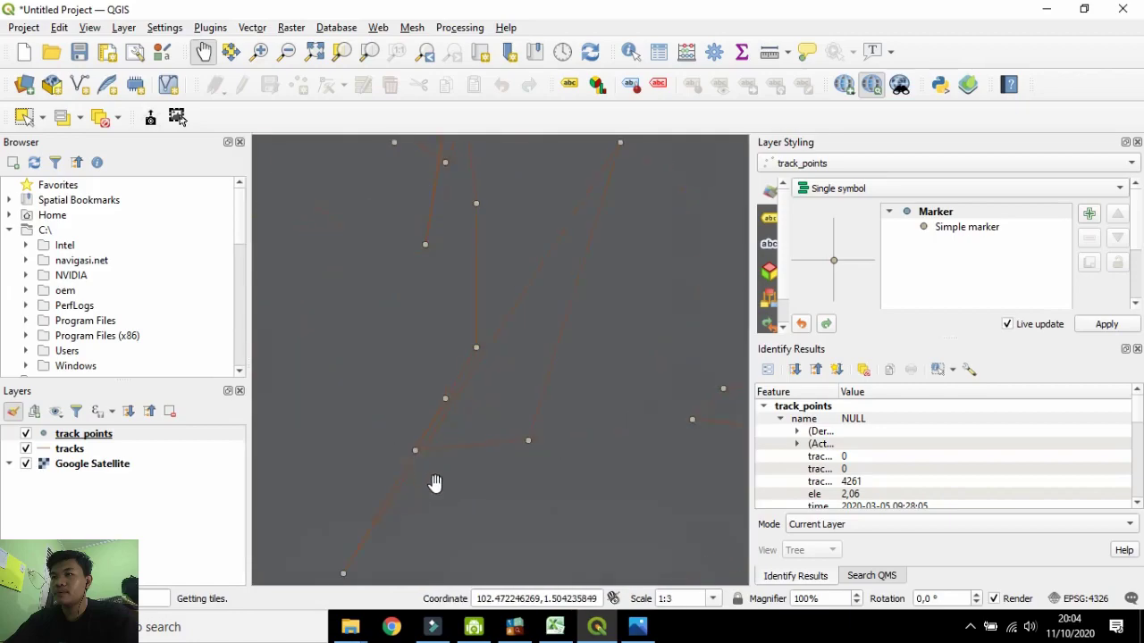
left_click(631, 52)
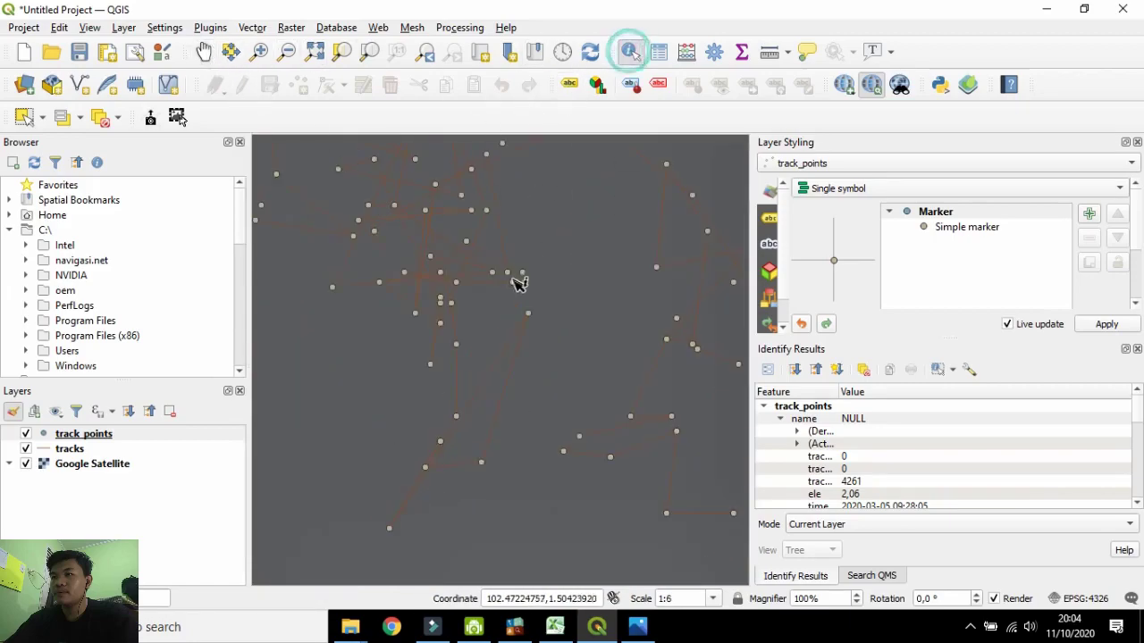
left_click(441, 302)
left_click(447, 414)
left_click(431, 216)
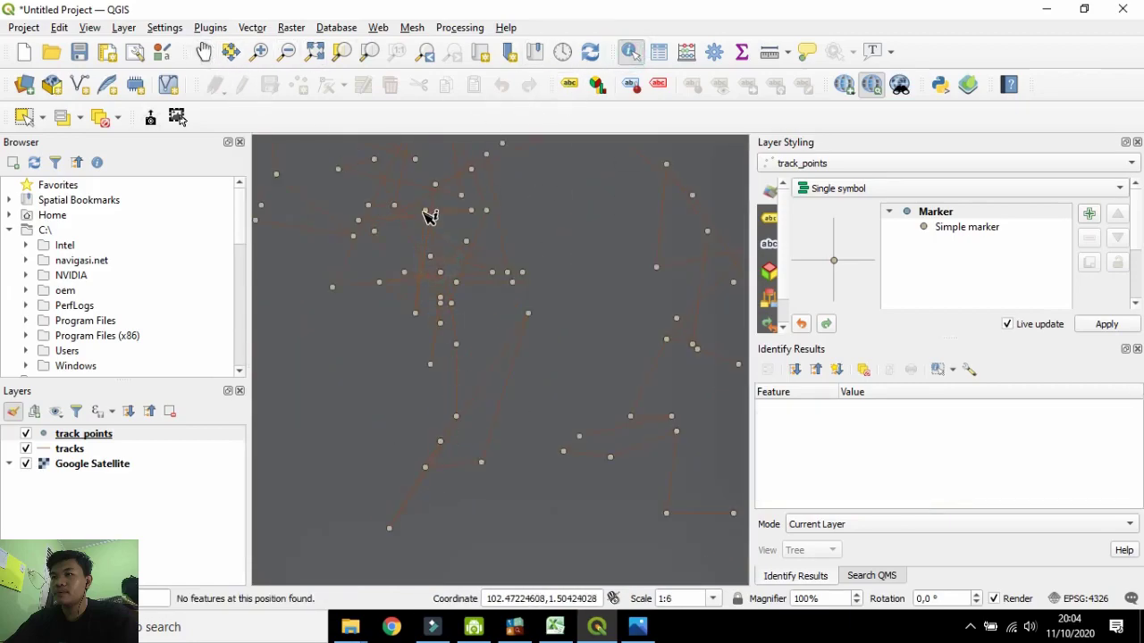
left_click(425, 211)
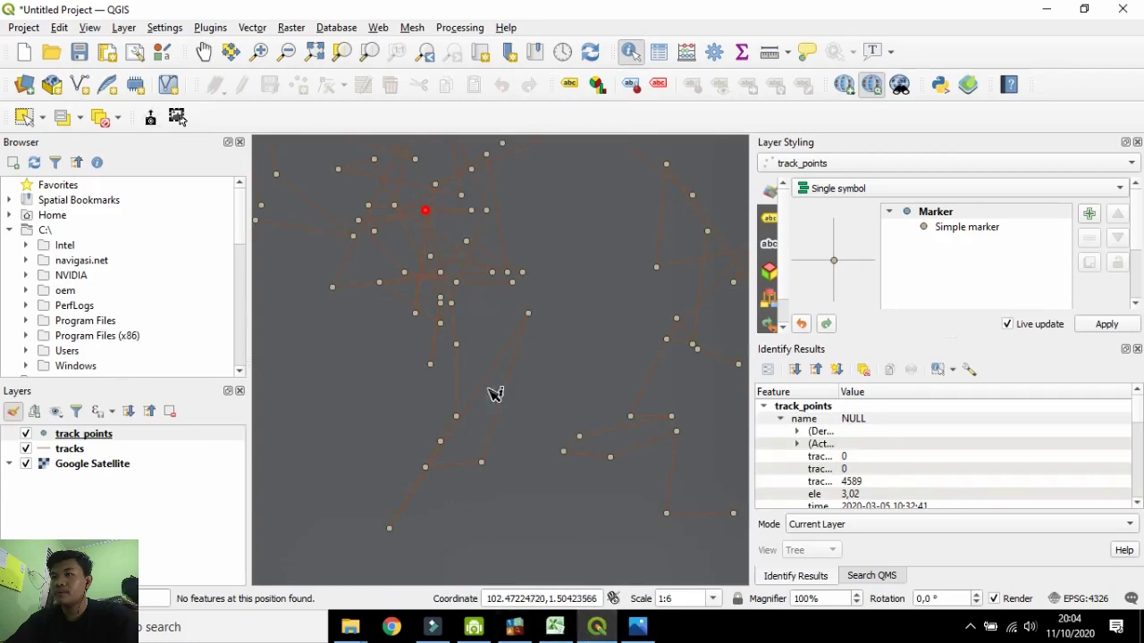
Switch to Excel and copy the label PFG from L4263 down to the last track row.
left_click(555, 626)
scroll(685, 396, "down", 6)
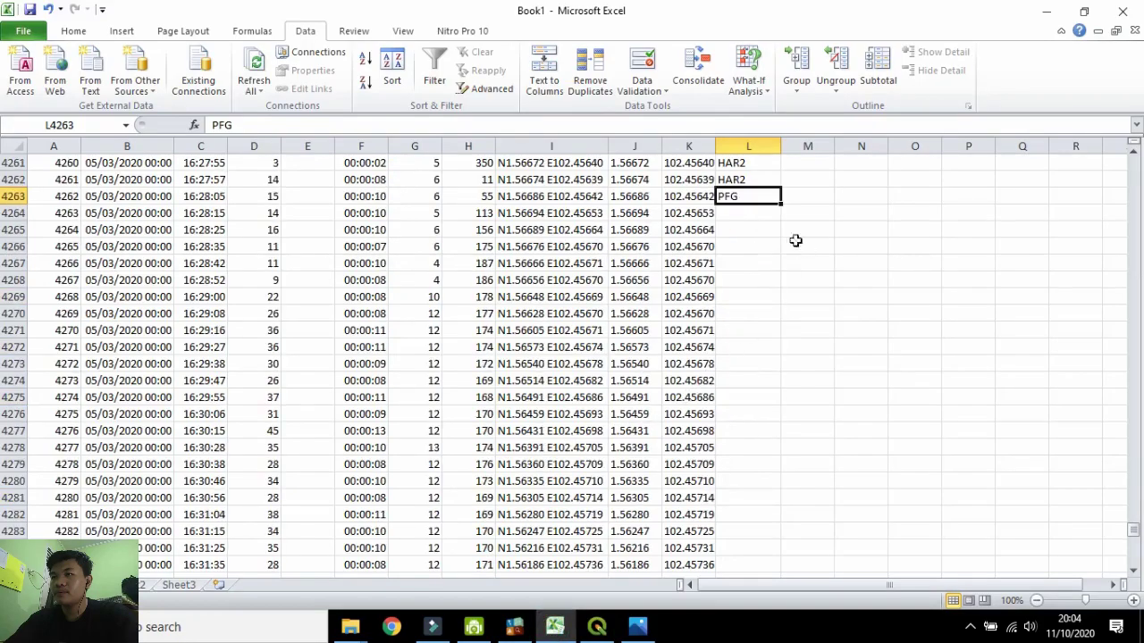
left_click_drag(780, 204, 760, 451)
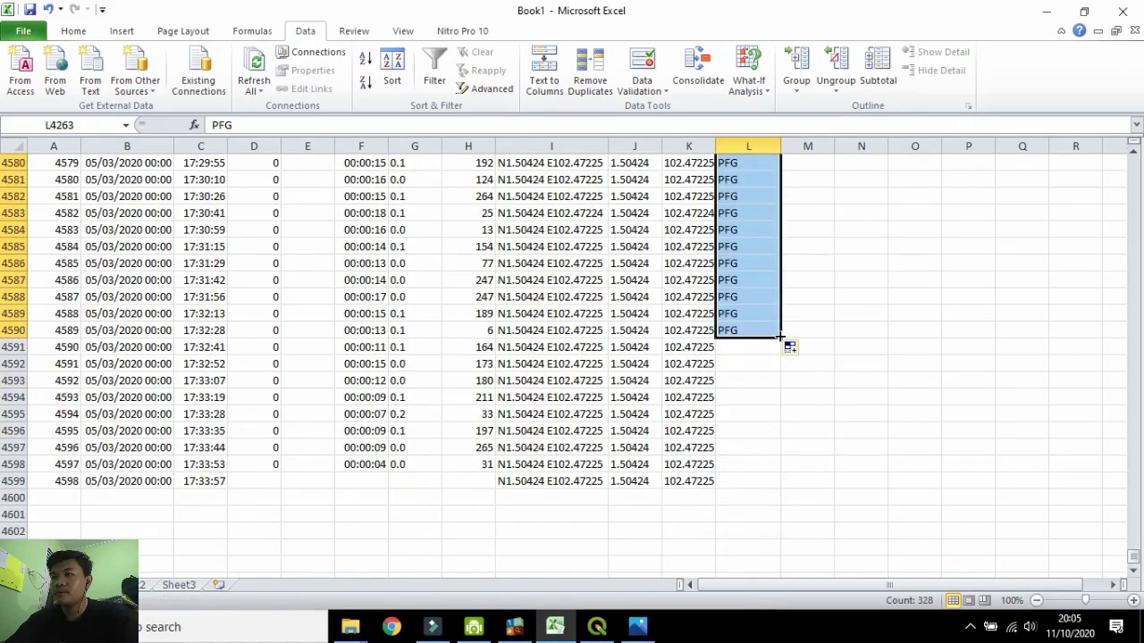
left_click_drag(780, 337, 778, 484)
Enter the label FB in L4595 and copy it down to L4599.
left_click(766, 416)
type("FB")
scroll(760, 460, "down", 2)
scroll(715, 441, "up", 3)
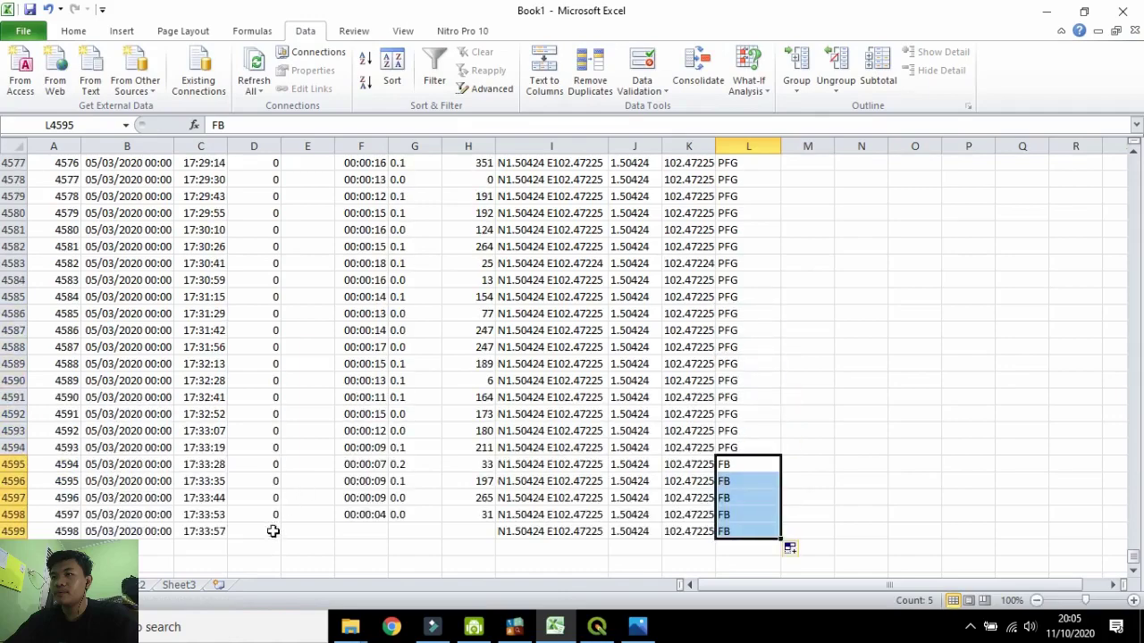
Copy the distance 0 from D4598 into D4599 and set the leg time in F4599 to 00:00:00.
left_click(263, 515)
left_click_drag(279, 522, 279, 536)
left_click(375, 515)
left_click_drag(387, 523, 388, 535)
double_click(372, 531)
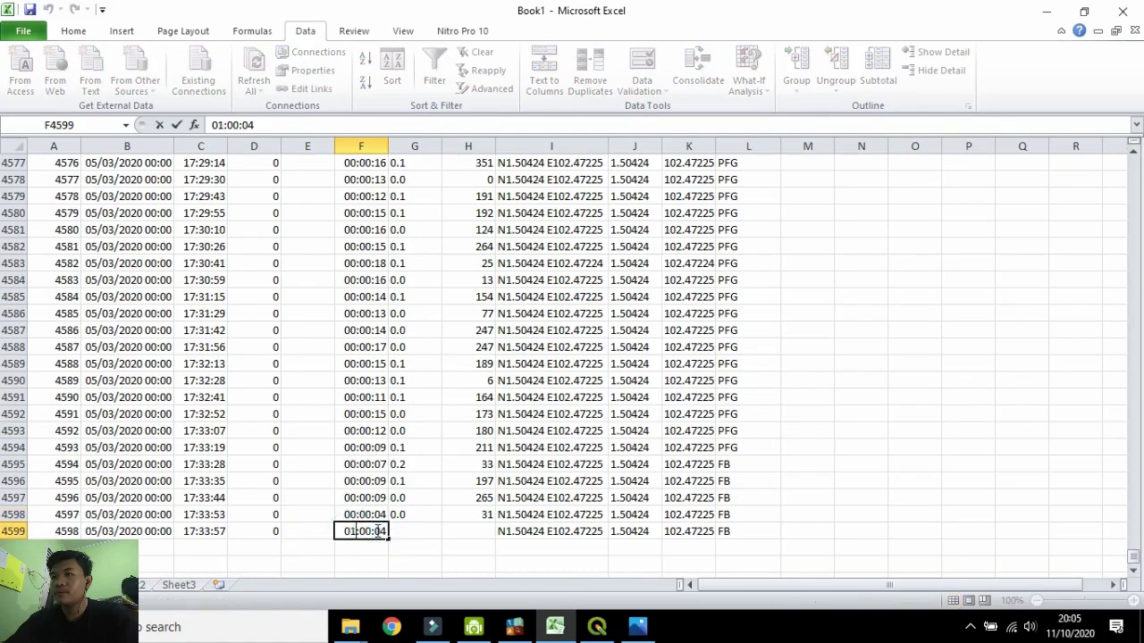
Set the speed in G4599 to 0.0 and copy the heading 31 from H4598 into H4599.
left_click(411, 514)
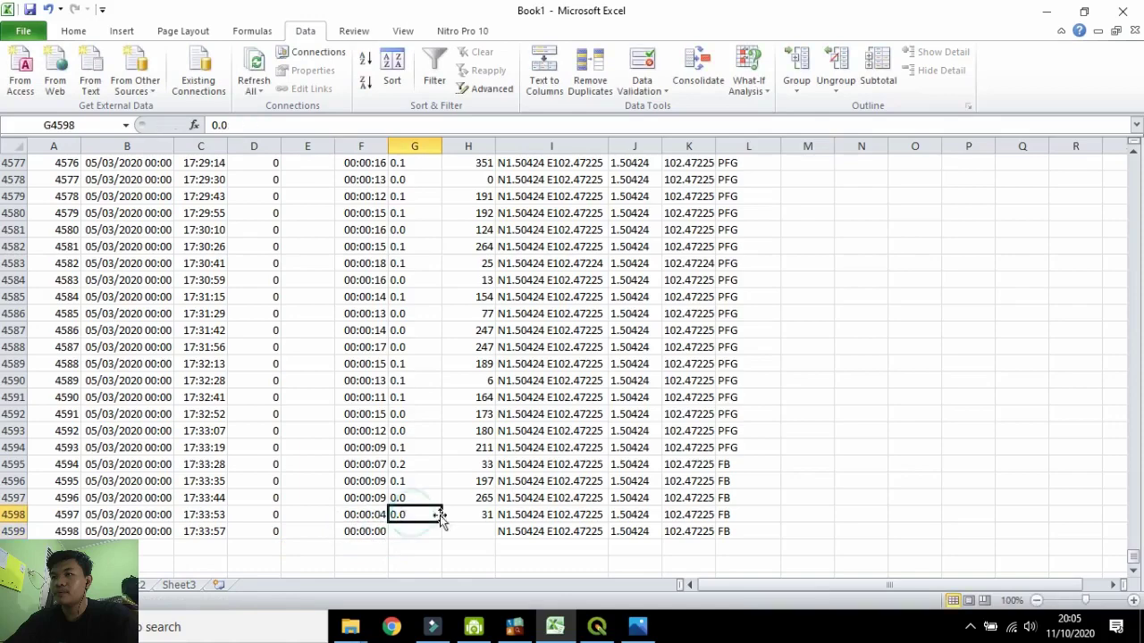
left_click_drag(442, 523, 441, 539)
left_click(416, 531)
key("BackSpace")
type("0")
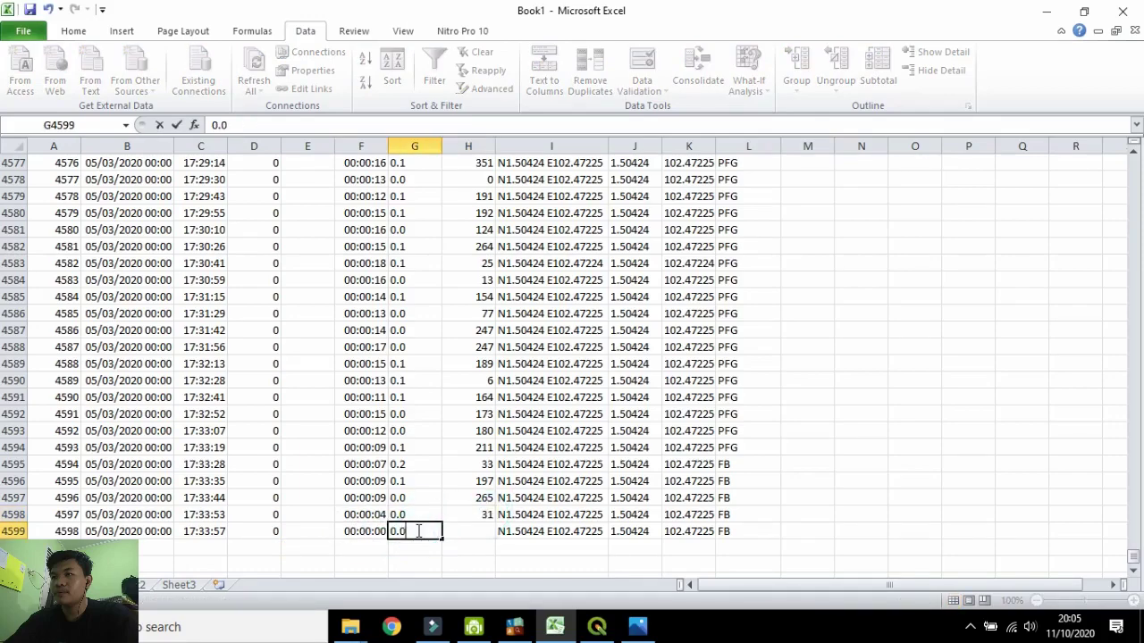
left_click(483, 532)
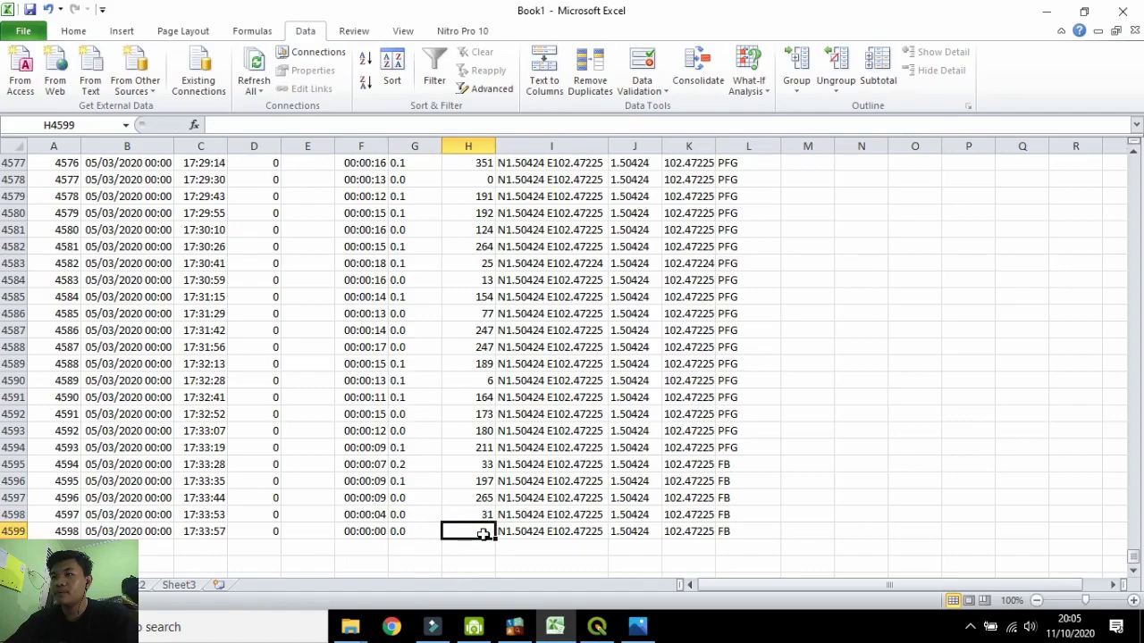
left_click(482, 516)
left_click_drag(494, 523, 494, 538)
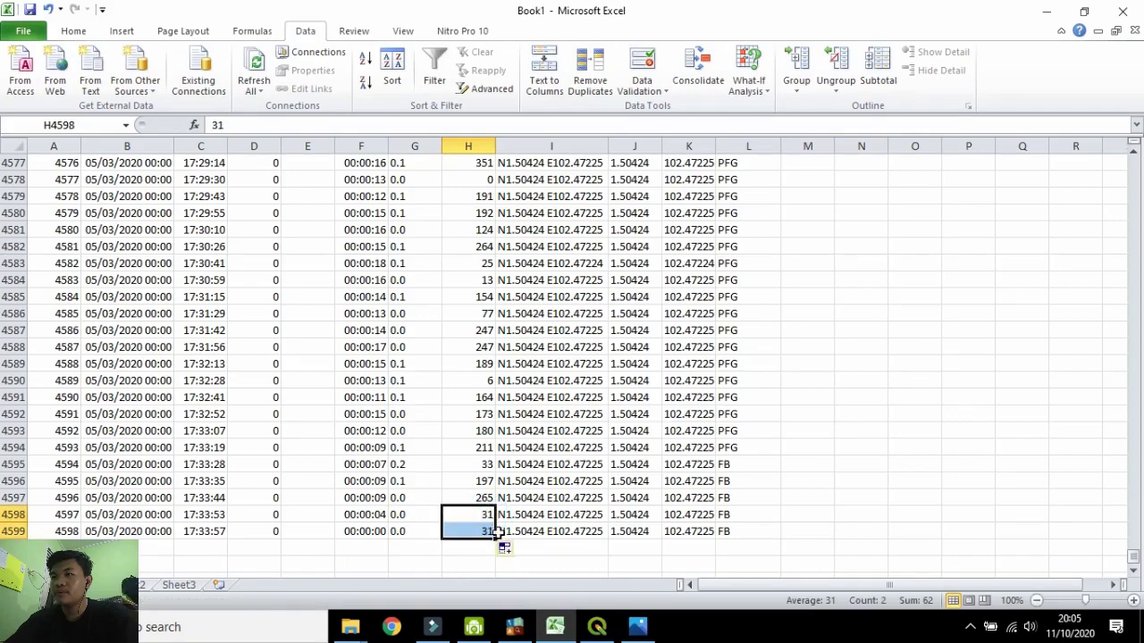
Start saving the workbook and choose the drive-download folder under Kuliah, SIPT, PRAKTIKUM, 02 on drive D.
scroll(247, 283, "up", 1)
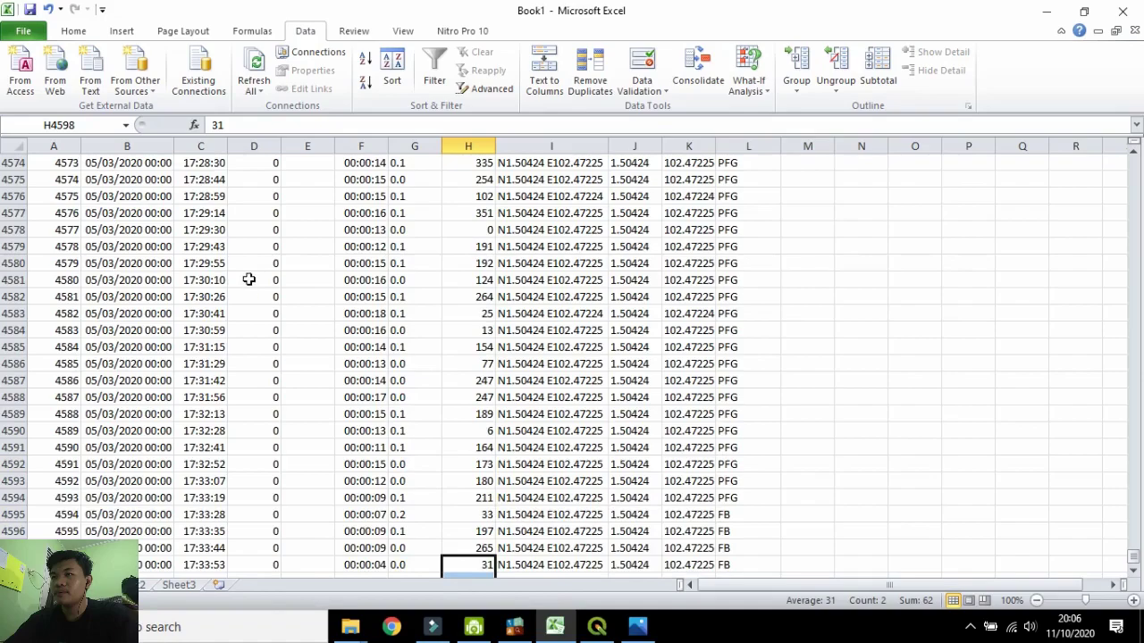
scroll(933, 447, "up", 15)
left_click_drag(1134, 556, 1139, 120)
left_click(755, 179)
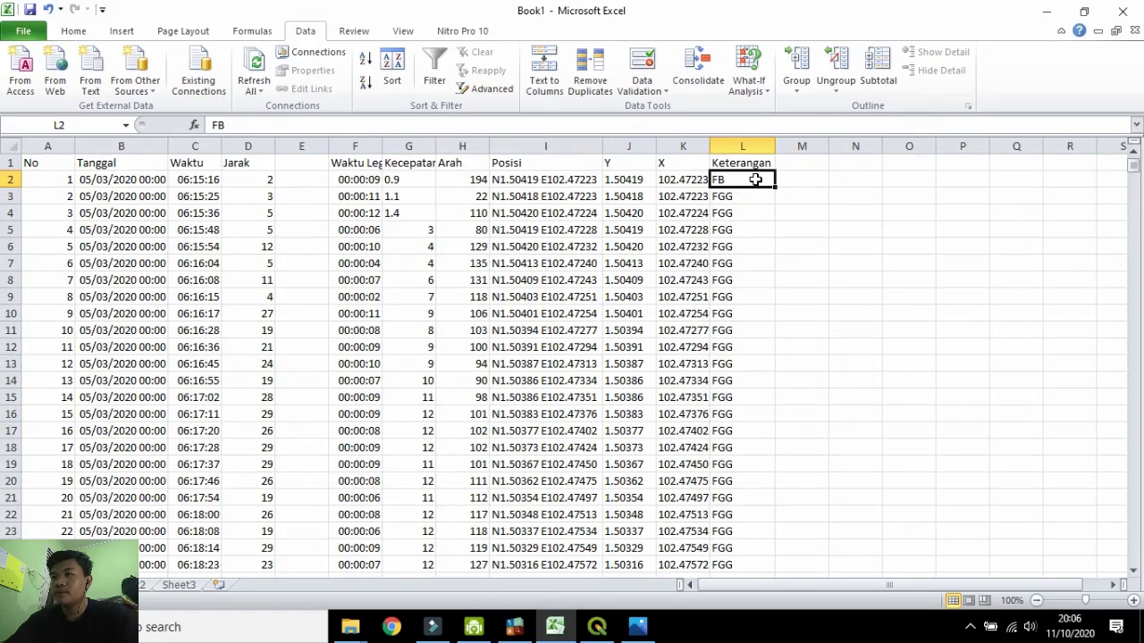
left_click(29, 10)
scroll(76, 258, "down", 2)
left_click(85, 191)
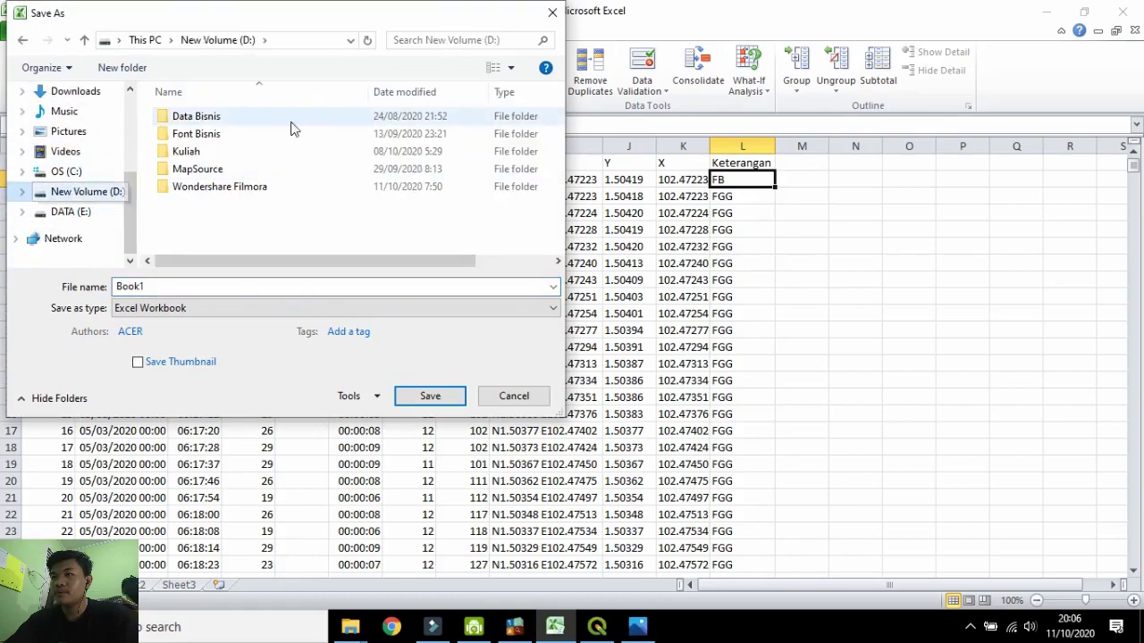
double_click(188, 133)
double_click(223, 222)
double_click(235, 133)
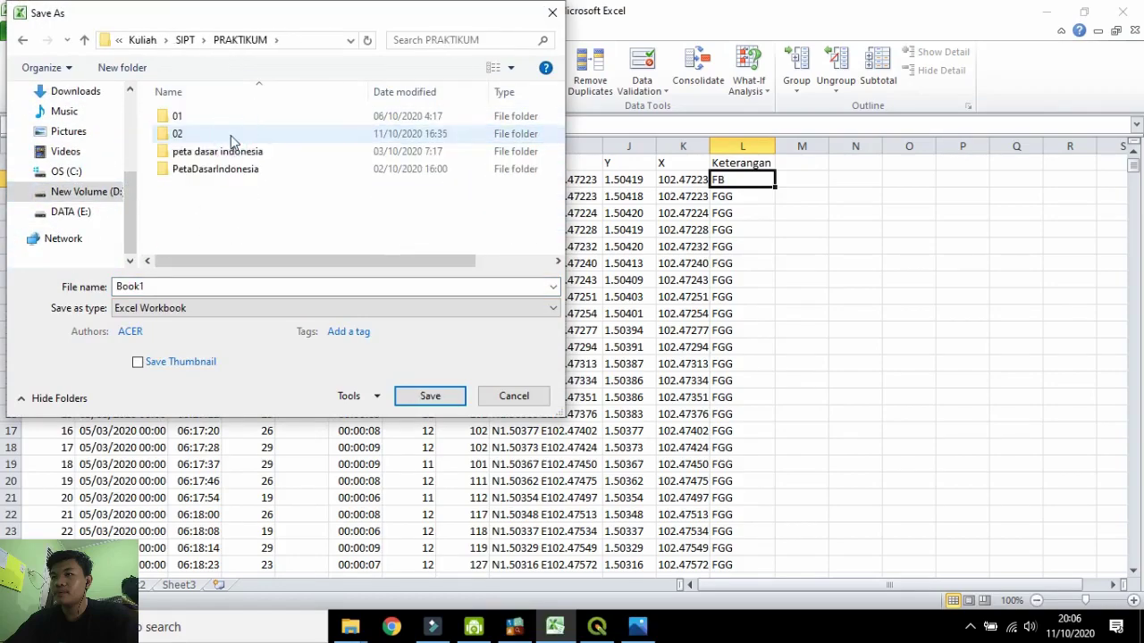
double_click(232, 116)
double_click(231, 133)
Name the file 05 MARET 2020 RD 1 and save it as an Excel Workbook.
left_click(151, 286)
double_click(152, 286)
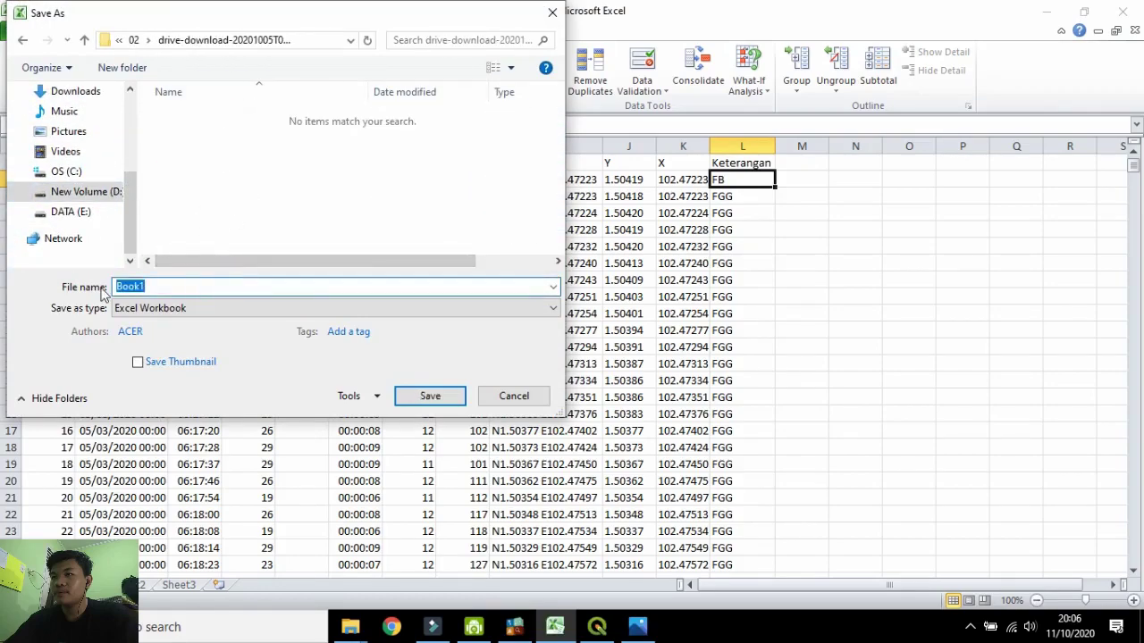
type("0")
left_click(150, 305)
left_click(243, 285)
key("BackSpace")
key("BackSpace")
key("BackSpace")
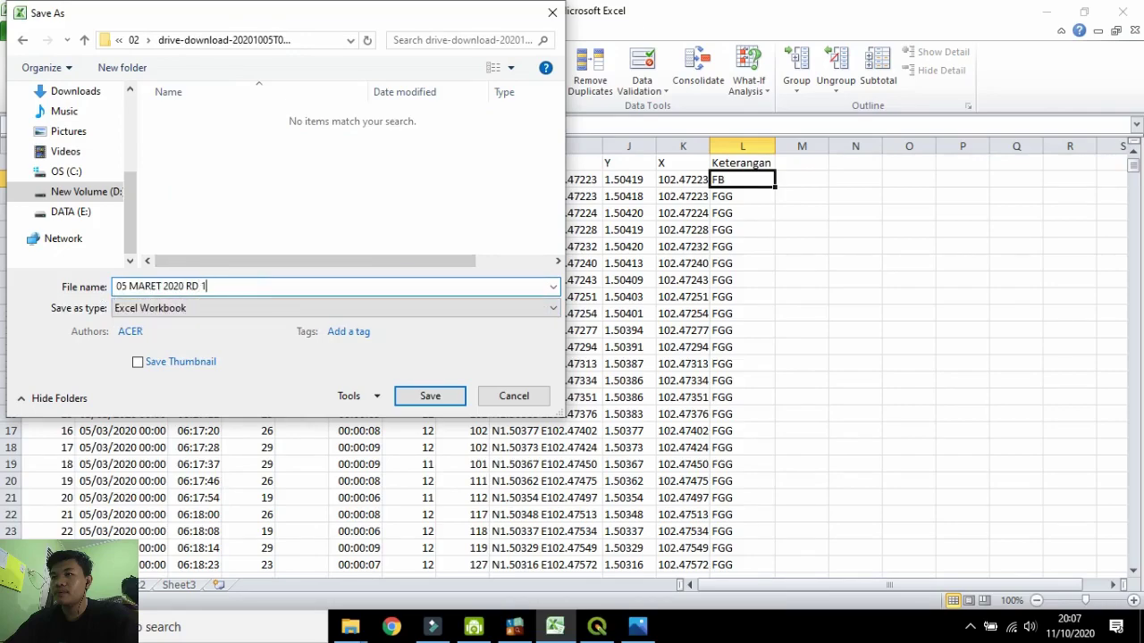
left_click(424, 396)
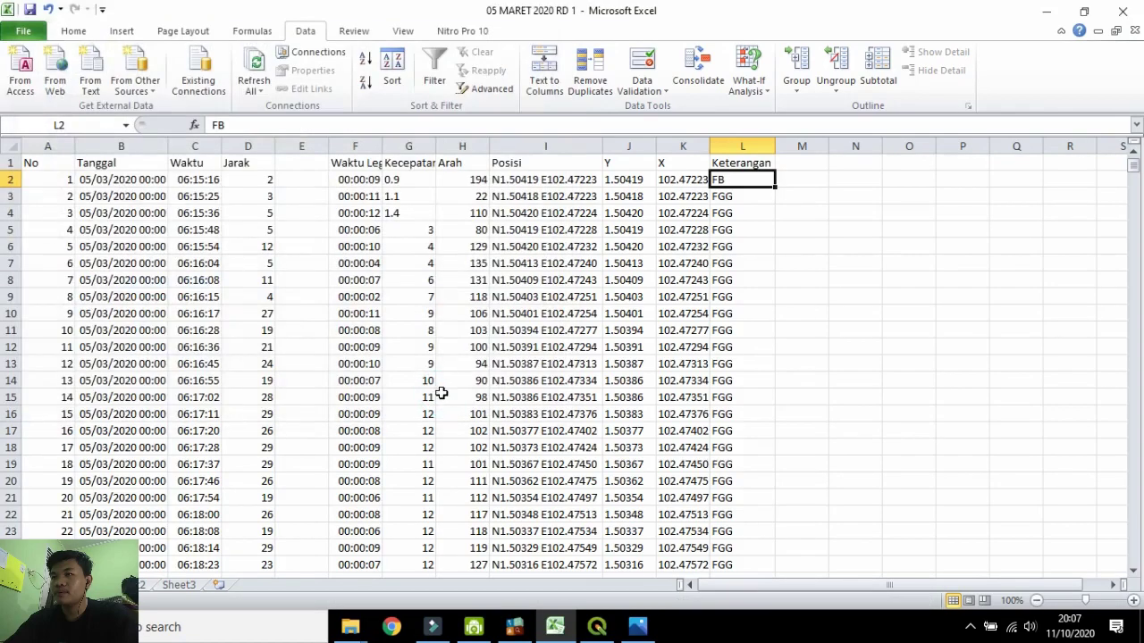
Save a copy as 05 MARET 2020 RD 2 in CSV (Comma delimited) format.
left_click(18, 30)
left_click(47, 79)
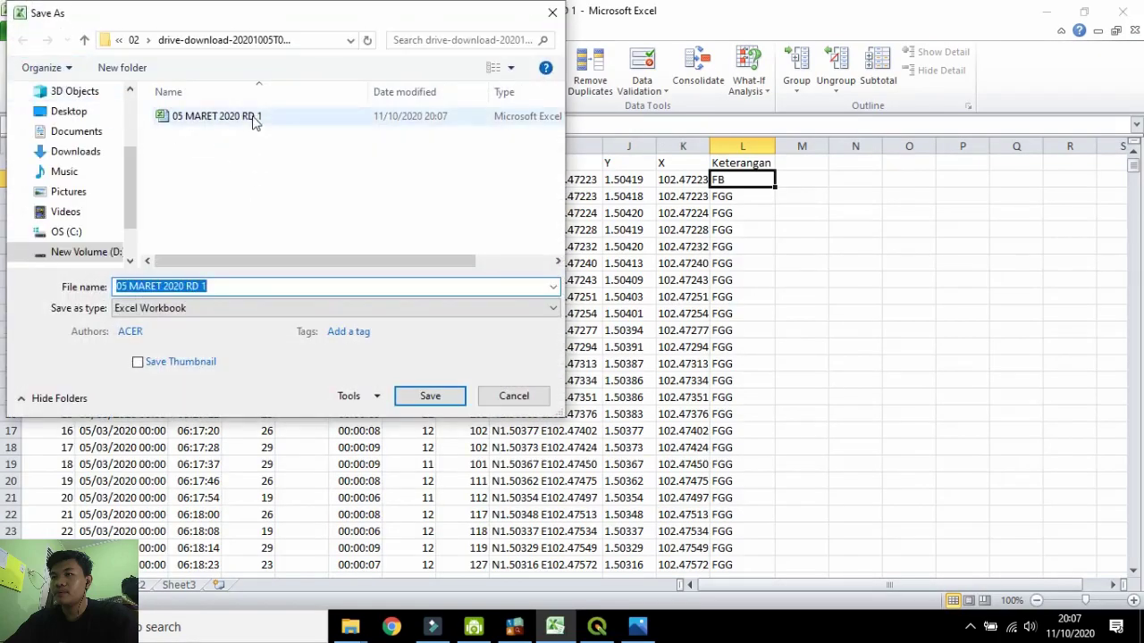
left_click(244, 288)
key("BackSpace")
type("2")
left_click(246, 307)
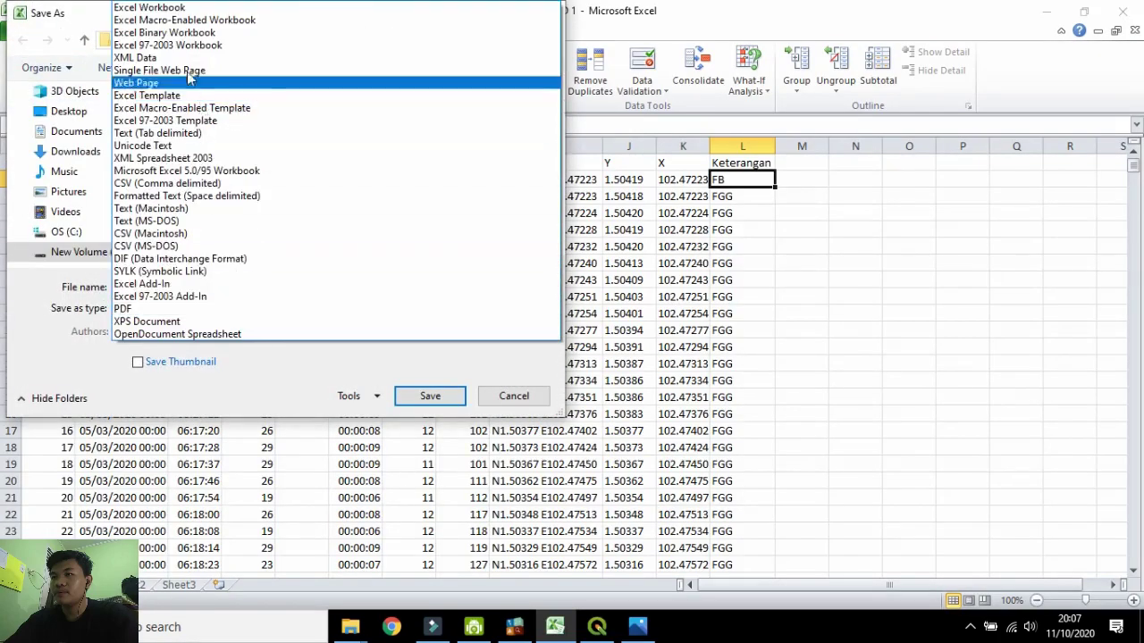
left_click(156, 183)
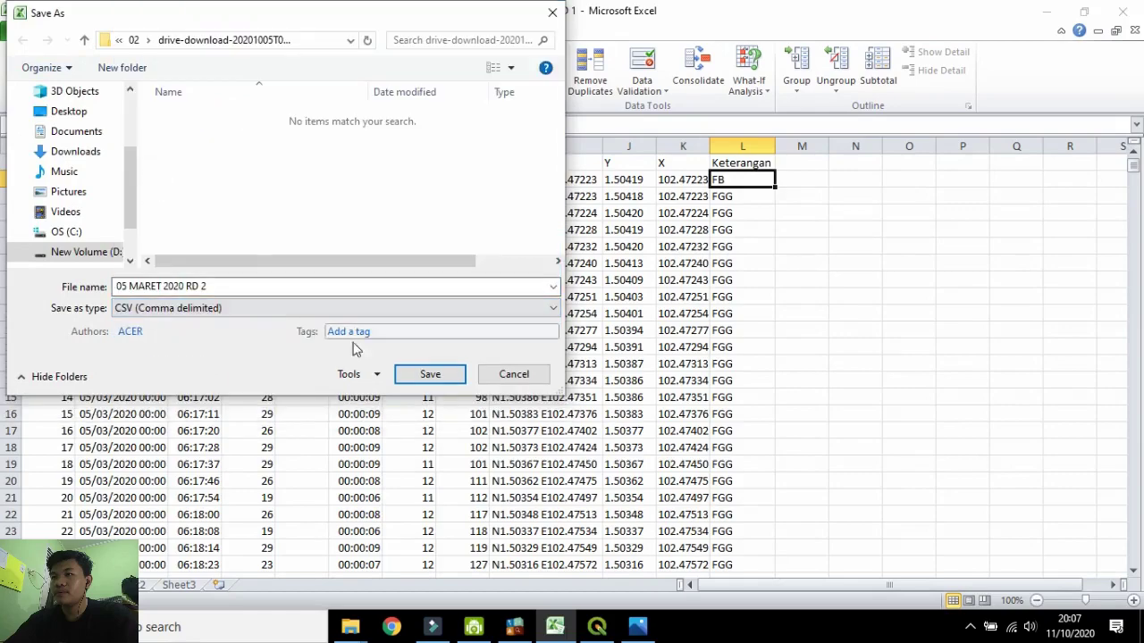
left_click(429, 373)
left_click(539, 363)
left_click(511, 374)
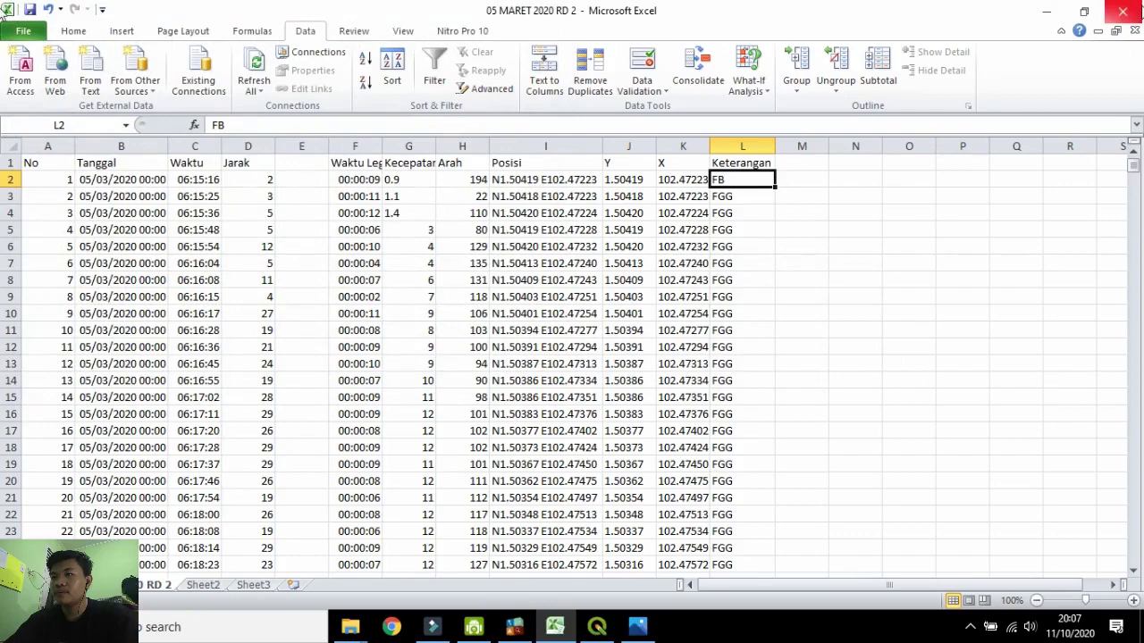
Close Excel, saving over 05 MARET 2020 RD 2 and keeping the CSV format.
left_click(1137, 9)
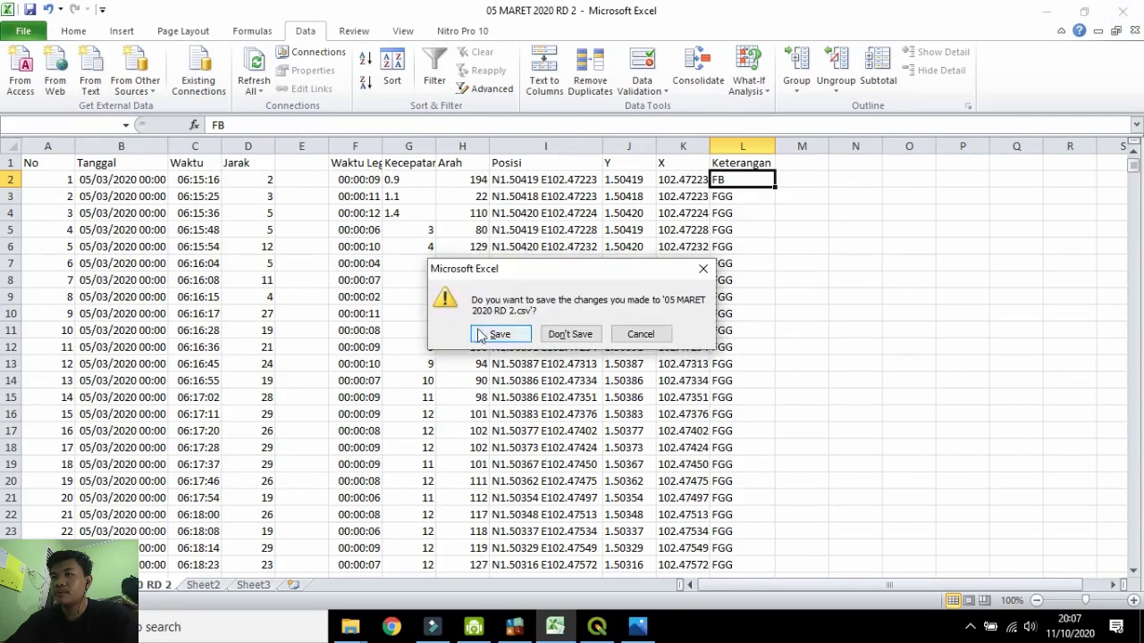
left_click(502, 334)
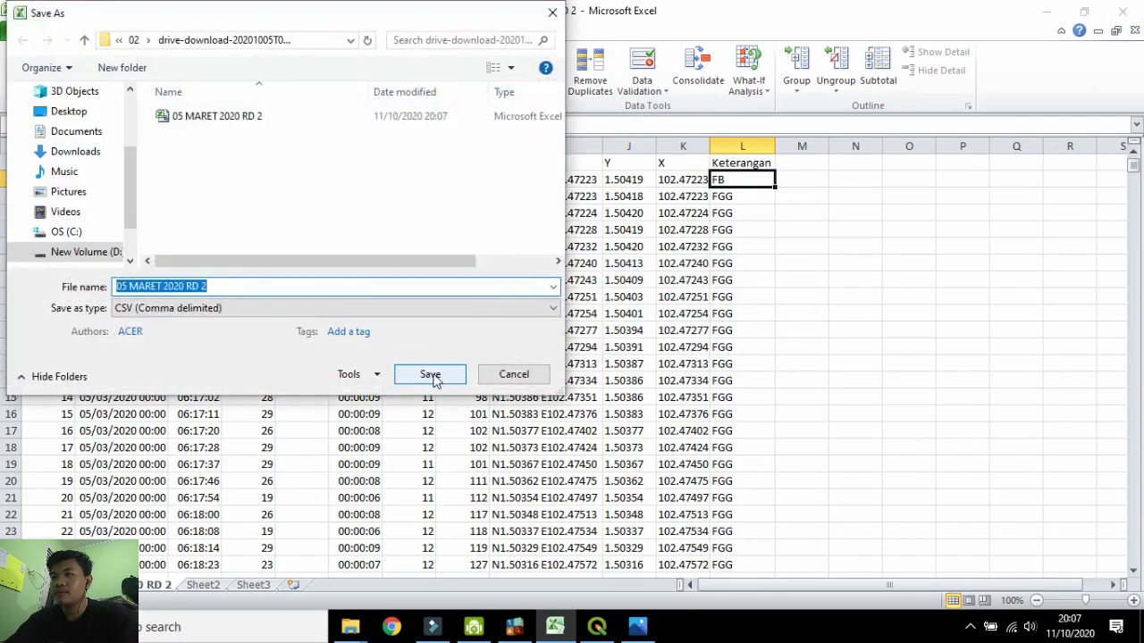
left_click(431, 374)
left_click(613, 320)
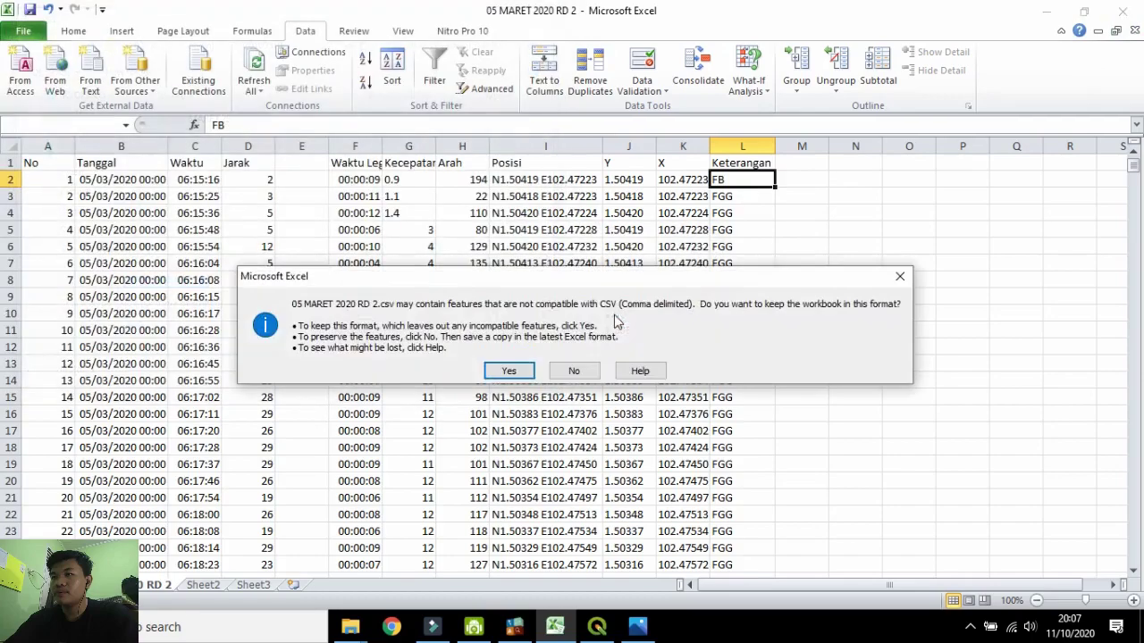
left_click(511, 369)
Hide the track_points and tracks layers in QGIS, leaving only Google Satellite shown.
left_click(92, 464)
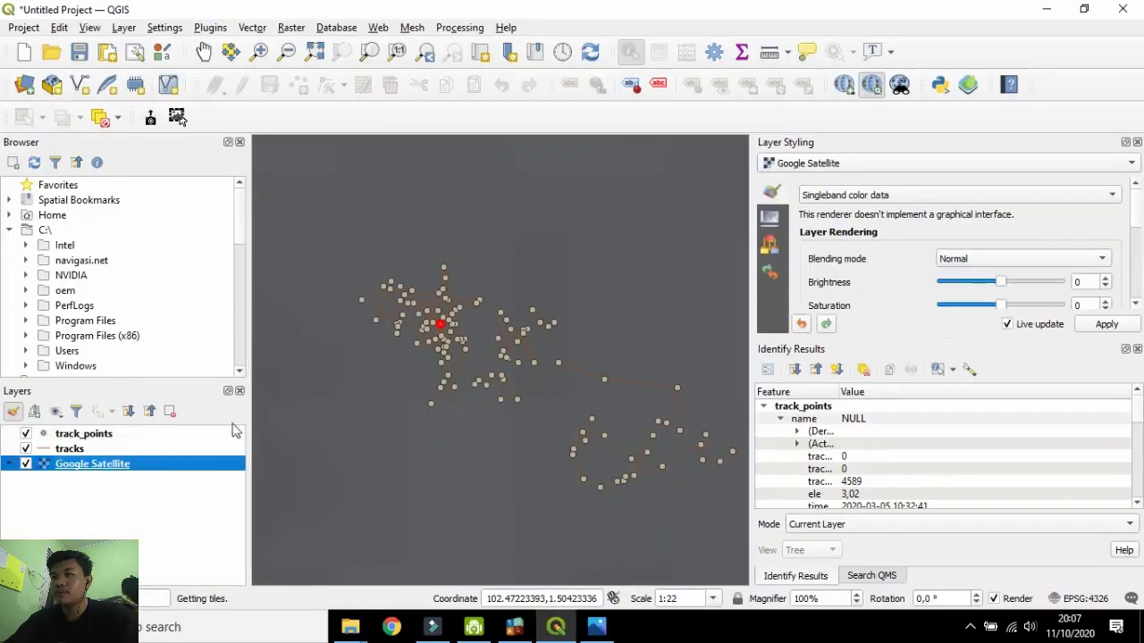
scroll(452, 334, "down", 9)
scroll(505, 334, "down", 5)
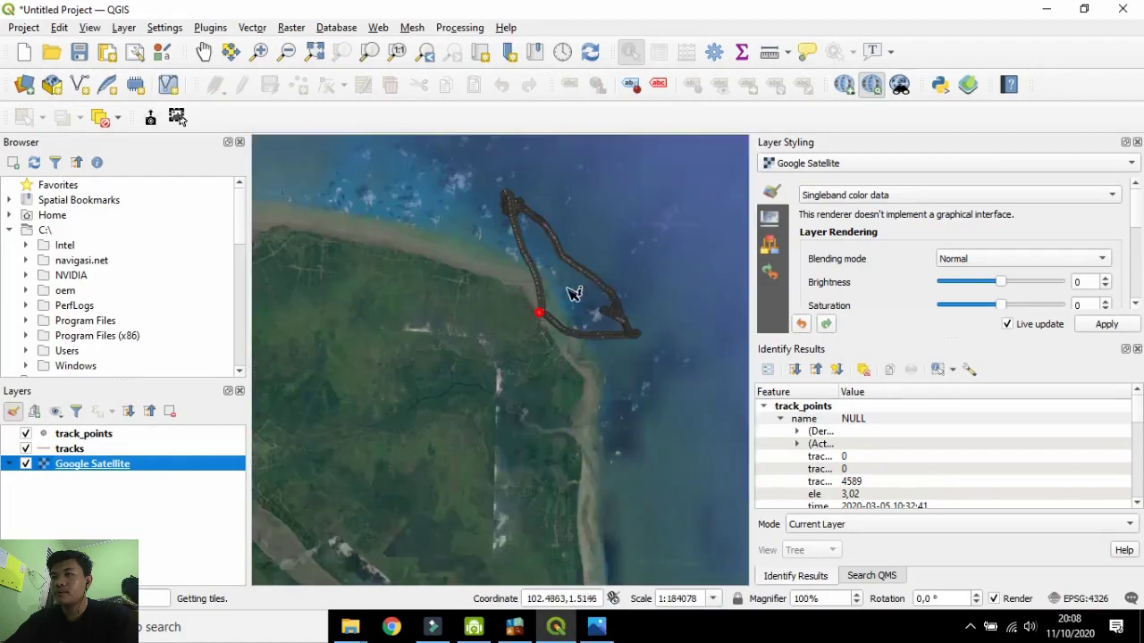
left_click(26, 433)
left_click(26, 448)
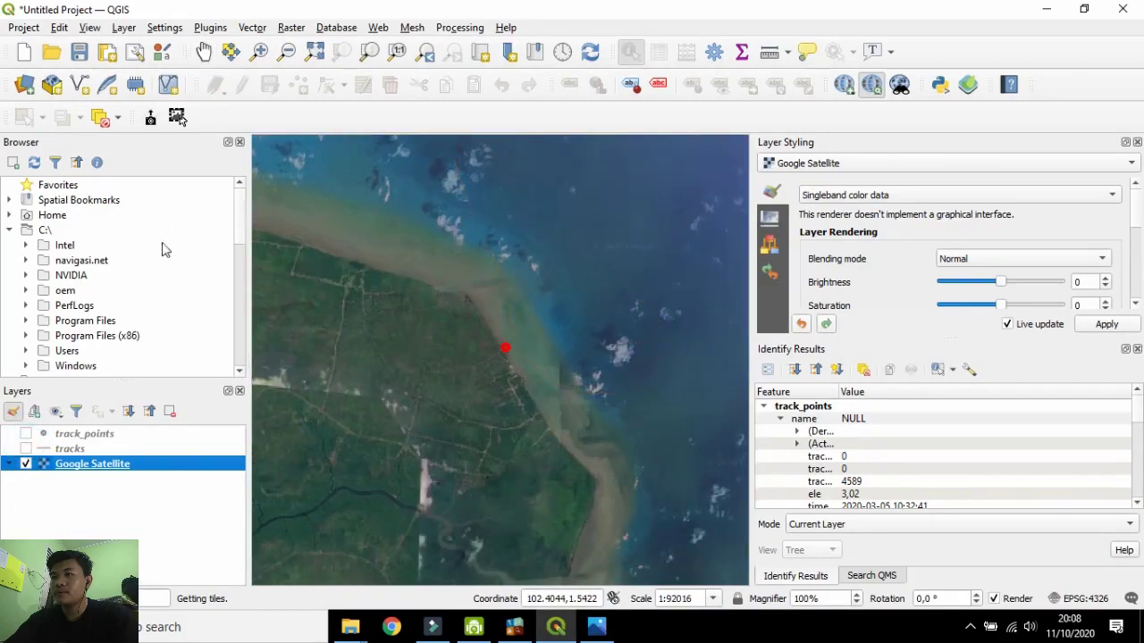
left_click(93, 511)
Add 05 MARET 2020 RD 2.csv as a delimited text point layer using the X and Y fields and EPSG:4326.
left_click(136, 28)
mouse_move(154, 87)
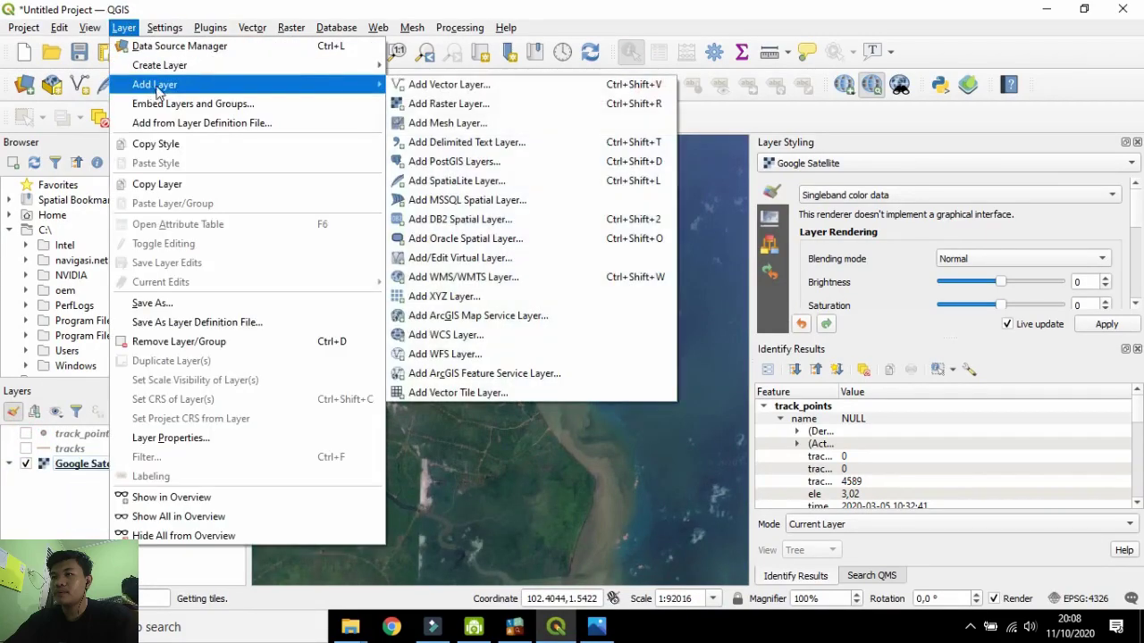
left_click(457, 141)
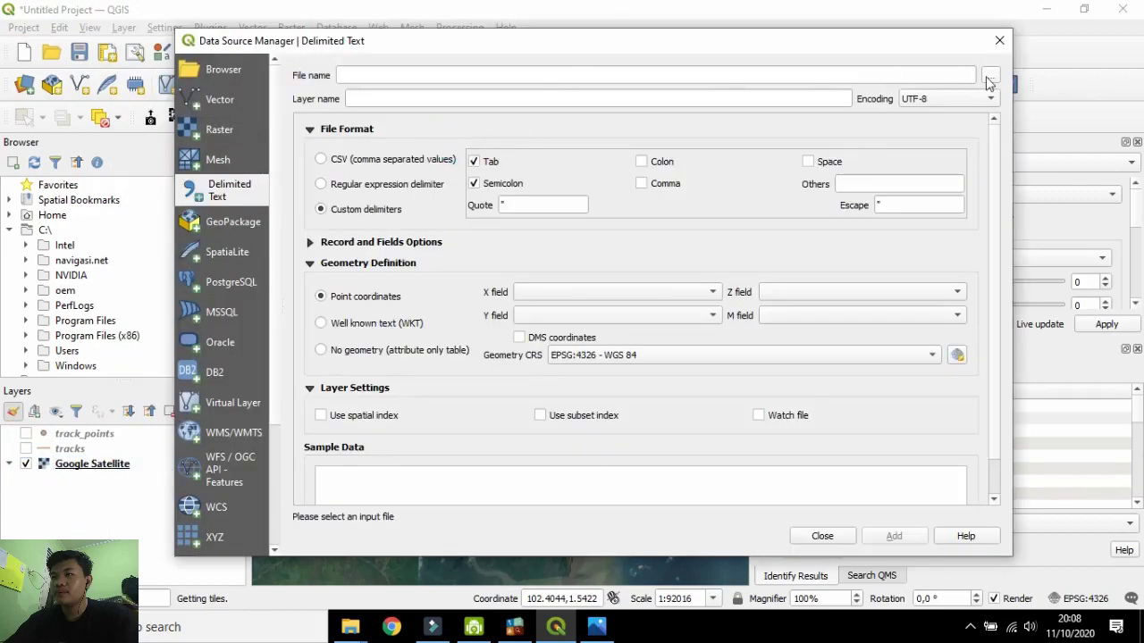
left_click(989, 79)
left_click(402, 170)
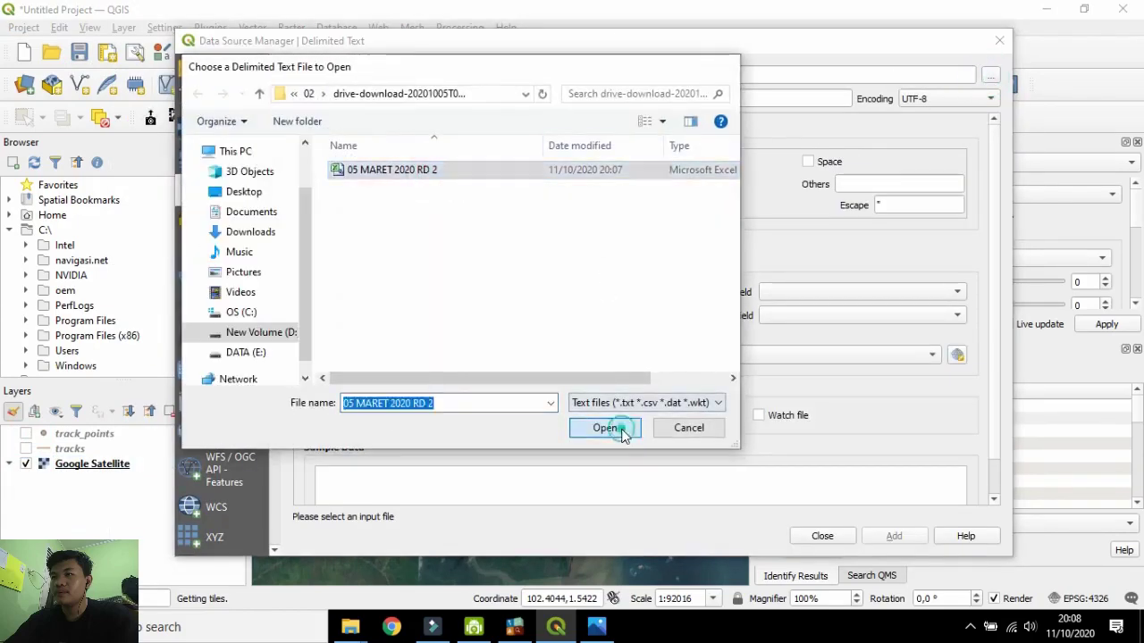
left_click(623, 431)
scroll(509, 237, "down", 1)
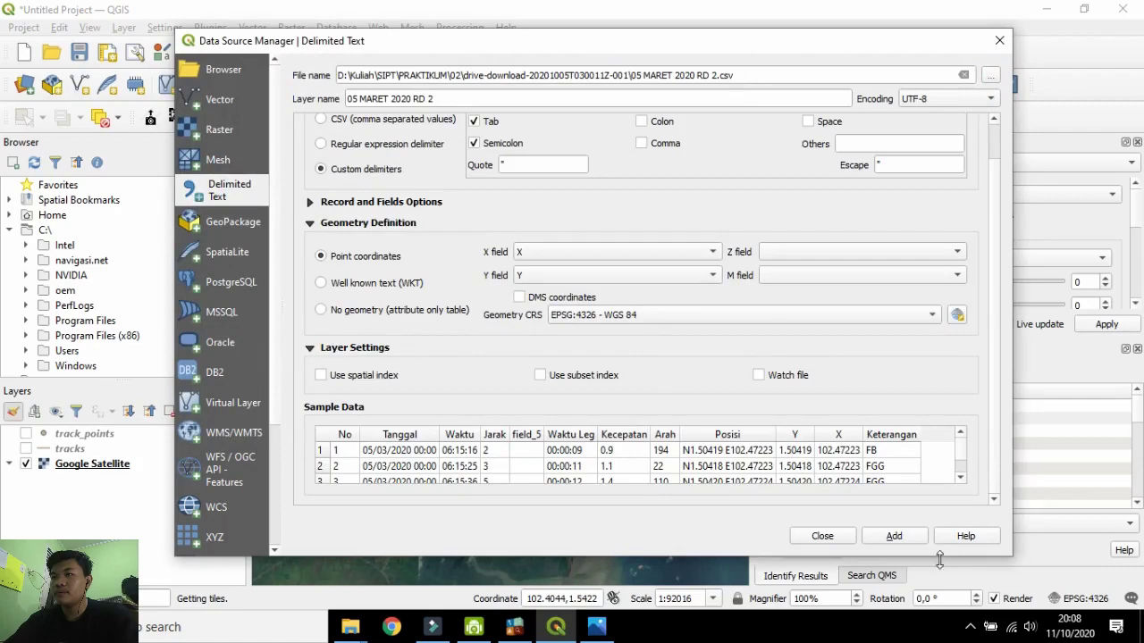
left_click(894, 536)
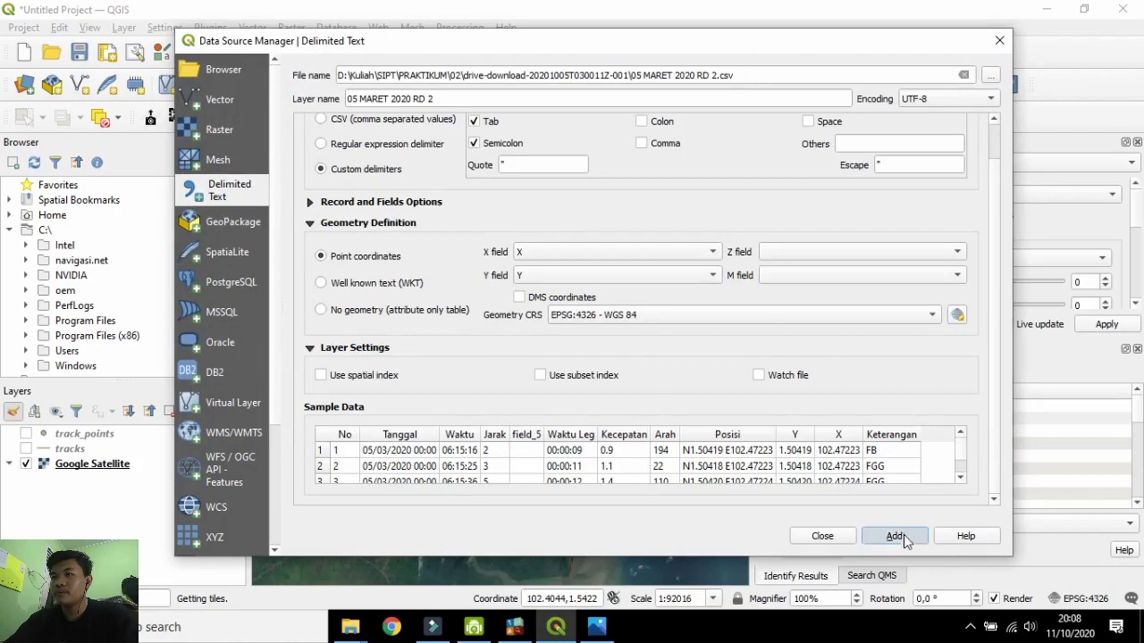
left_click(842, 540)
scroll(515, 318, "up", 2)
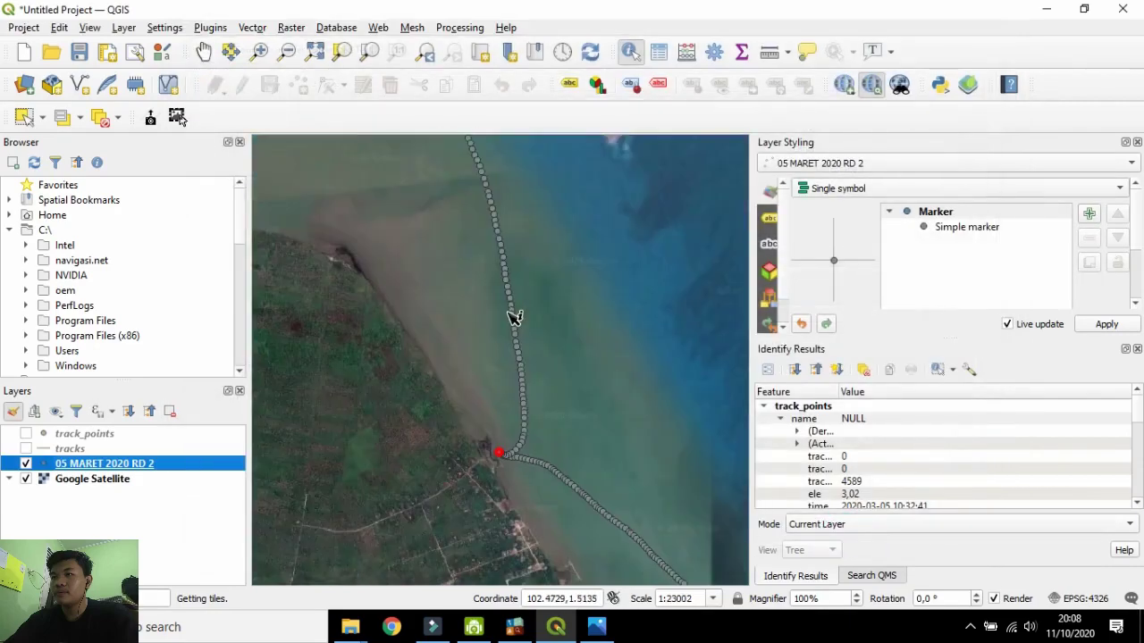
double_click(107, 464)
key("Escape")
right_click(111, 465)
key("Escape")
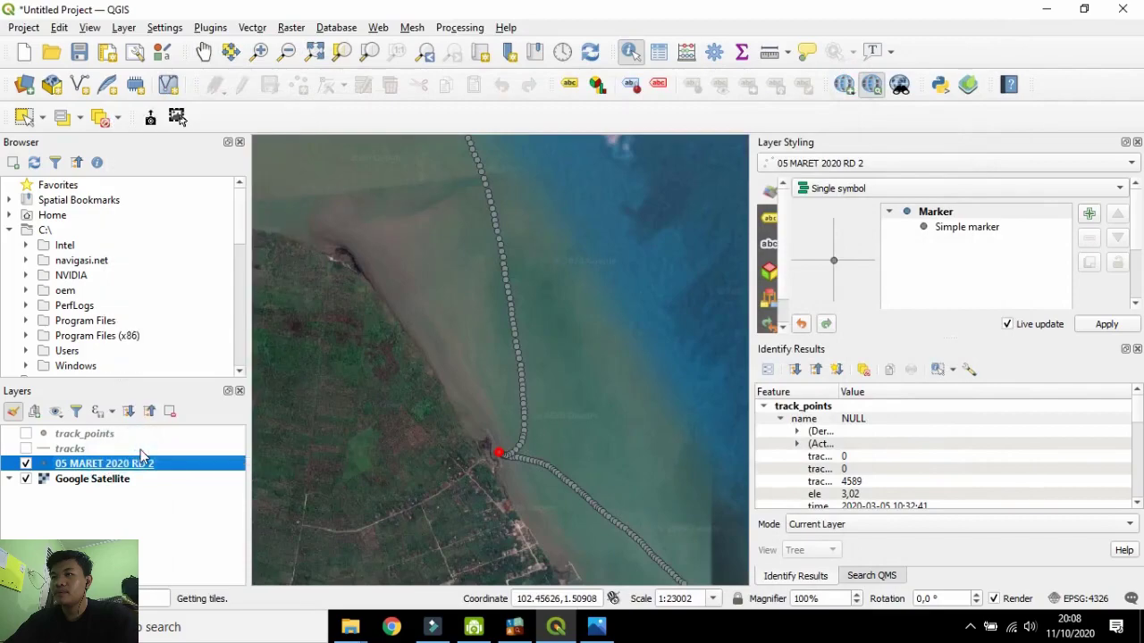
double_click(140, 458)
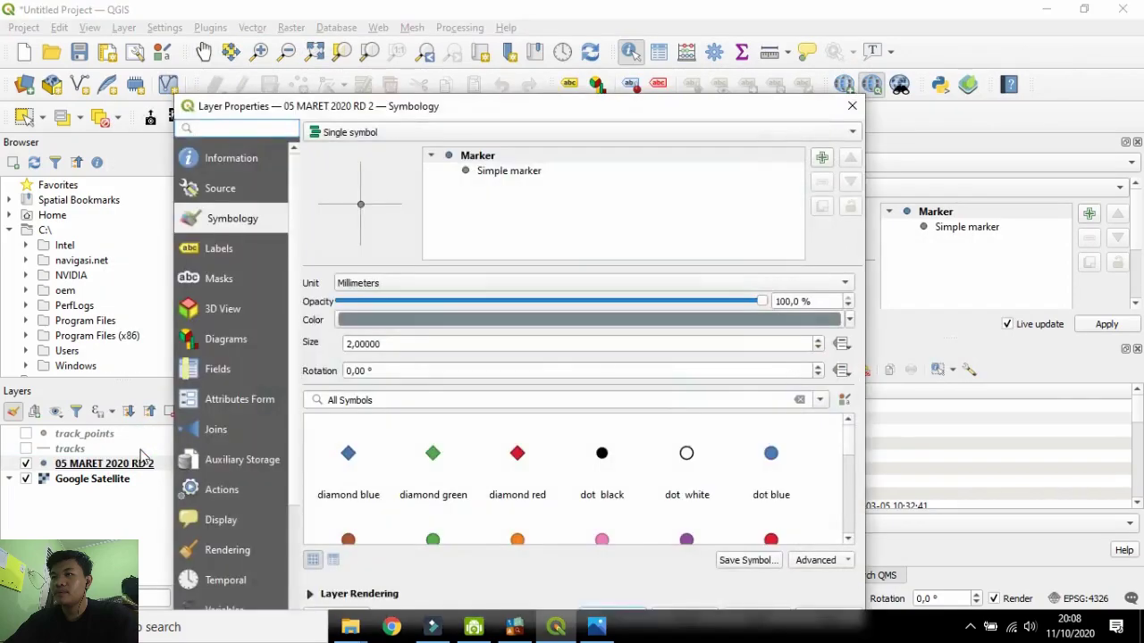
left_click(851, 105)
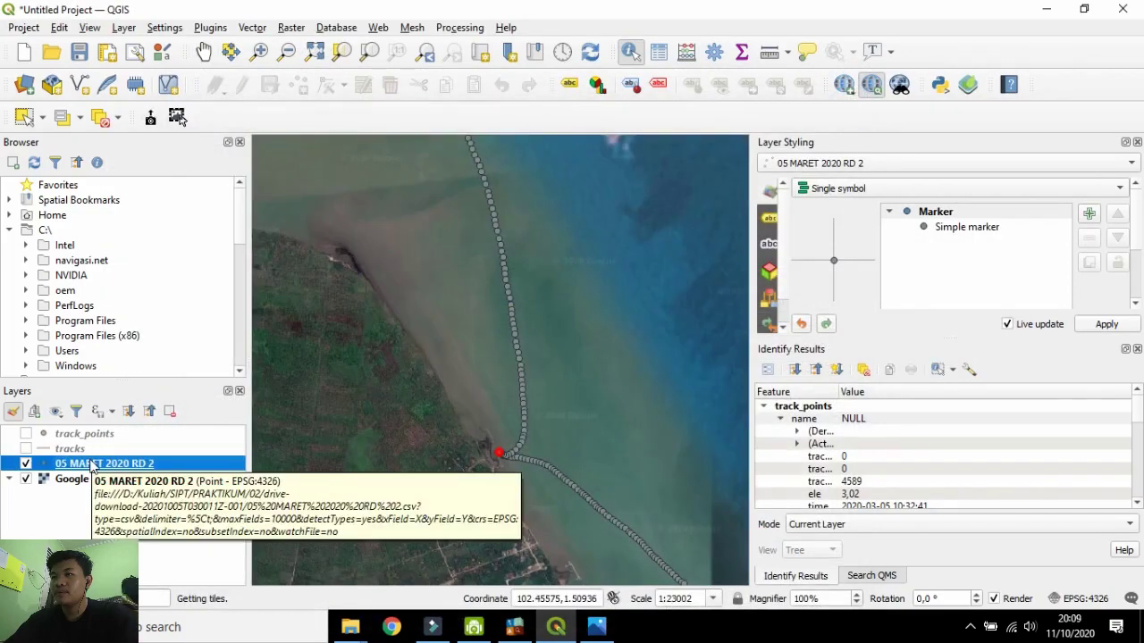
Review the attribute table of the 05 MARET 2020 RD 2 layer, checking the Keterangan values from first to last record.
right_click(92, 465)
left_click(168, 310)
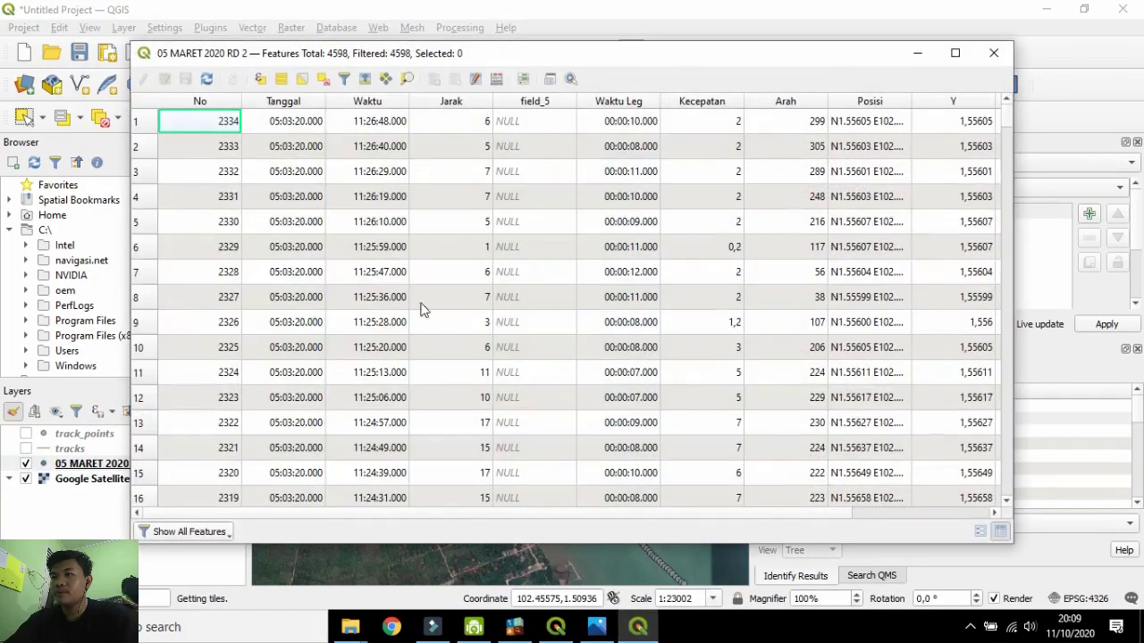
left_click(554, 123)
left_click(616, 122)
left_click(876, 125)
scroll(753, 238, "down", 12)
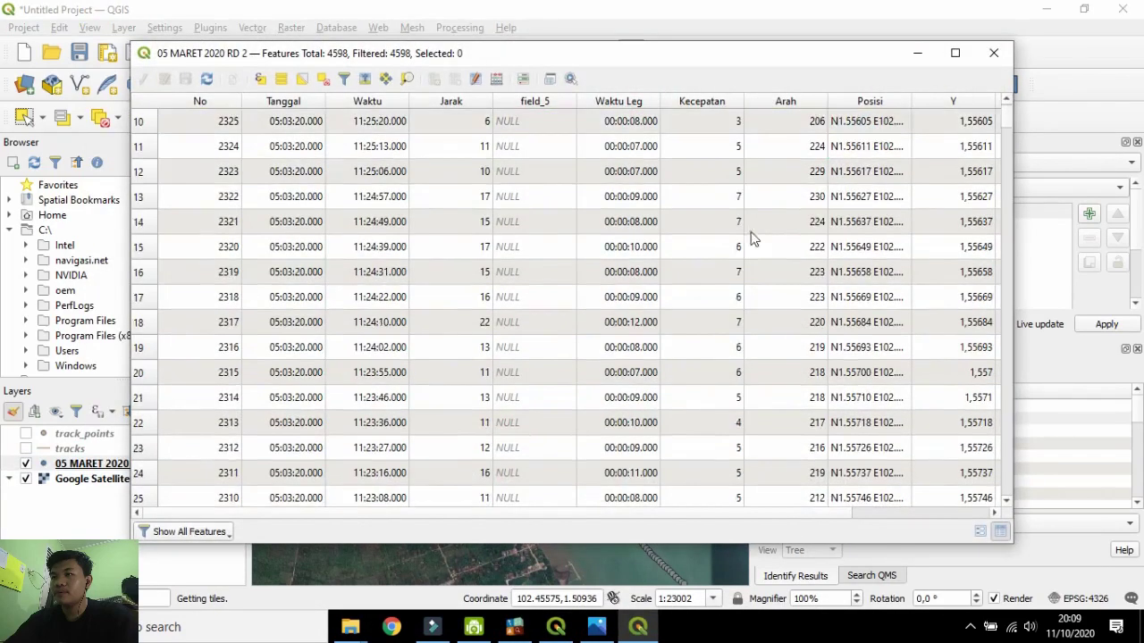
scroll(536, 177, "up", 11)
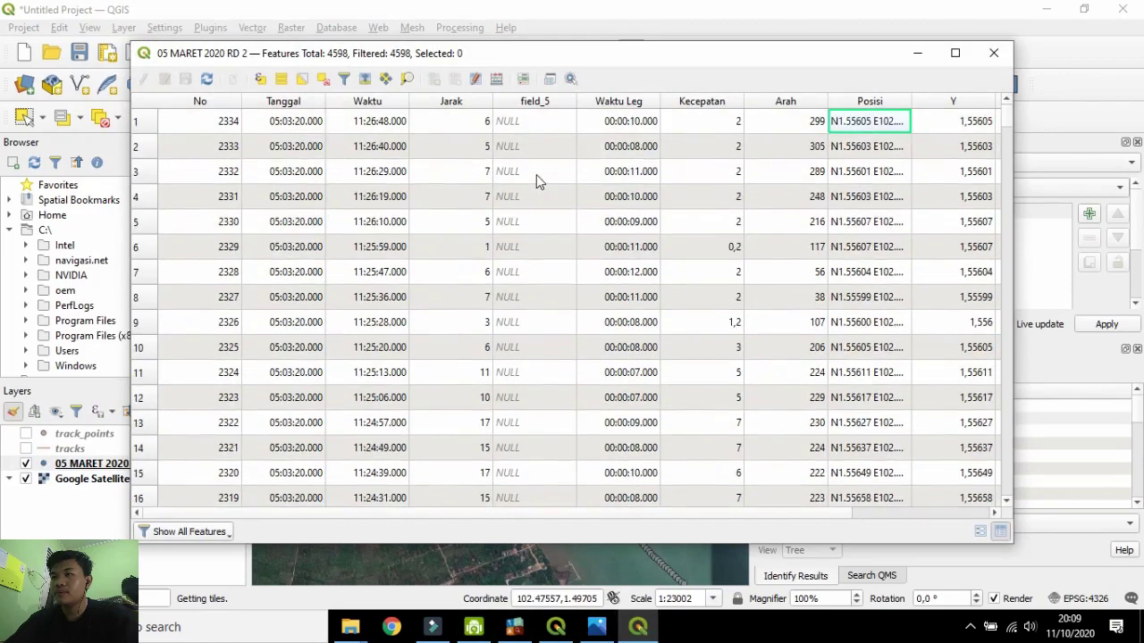
scroll(536, 174, "down", 15)
scroll(535, 179, "up", 16)
left_click_drag(751, 512, 997, 507)
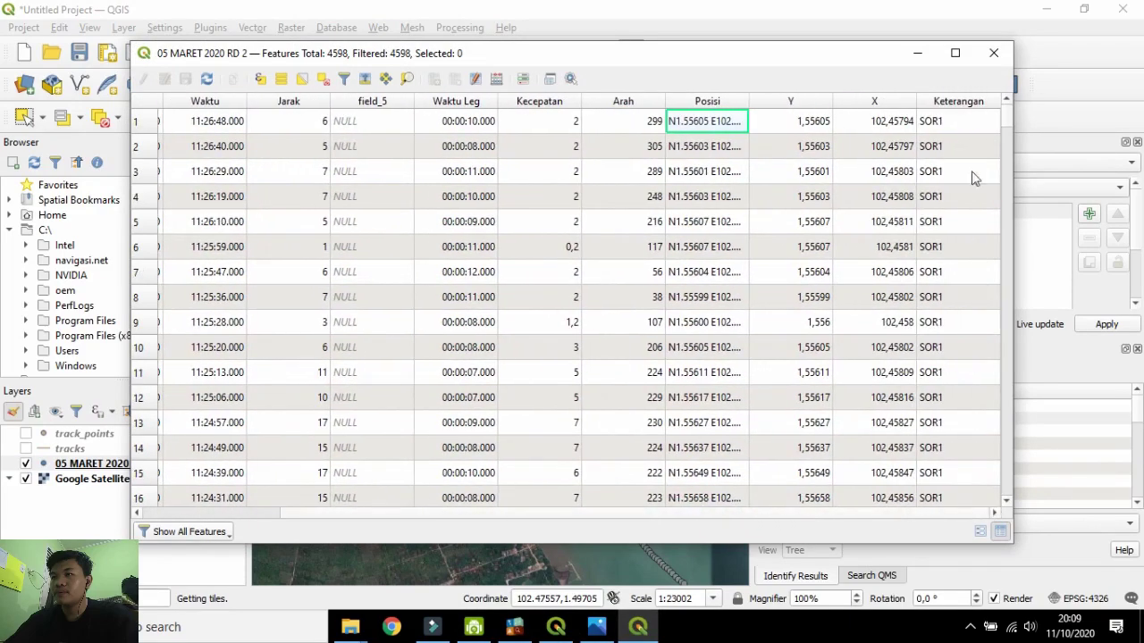
left_click_drag(1007, 121, 1010, 510)
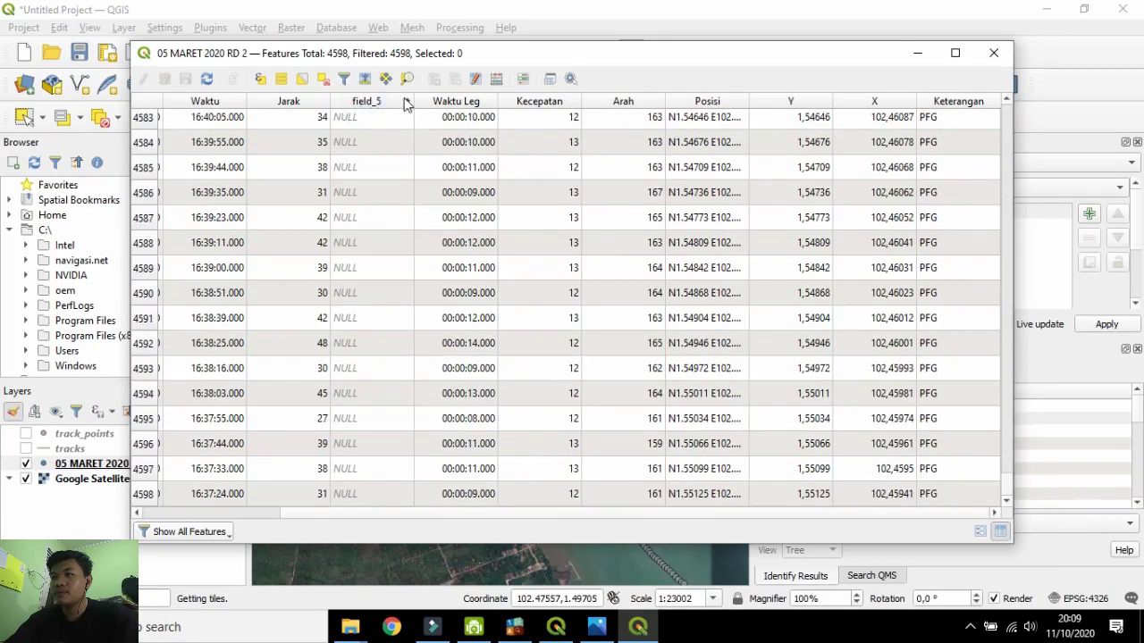
left_click(993, 52)
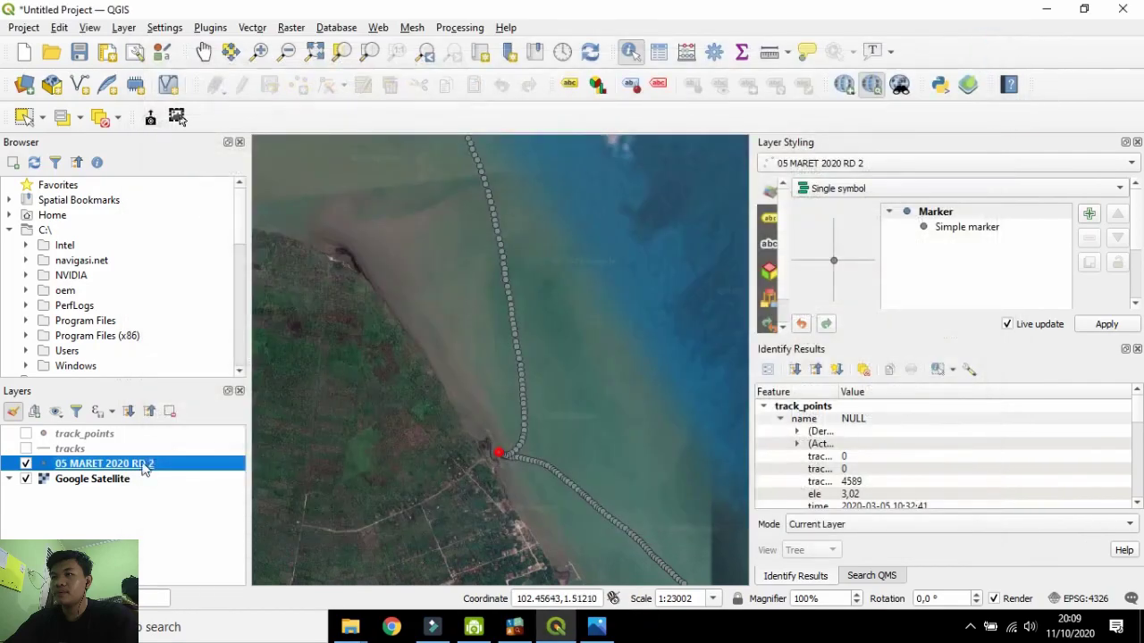
Set the 05 MARET 2020 RD 2 layer's symbology to Categorized by Keterangan and move the layer above track_points.
right_click(81, 464)
left_click(107, 449)
left_click(393, 159)
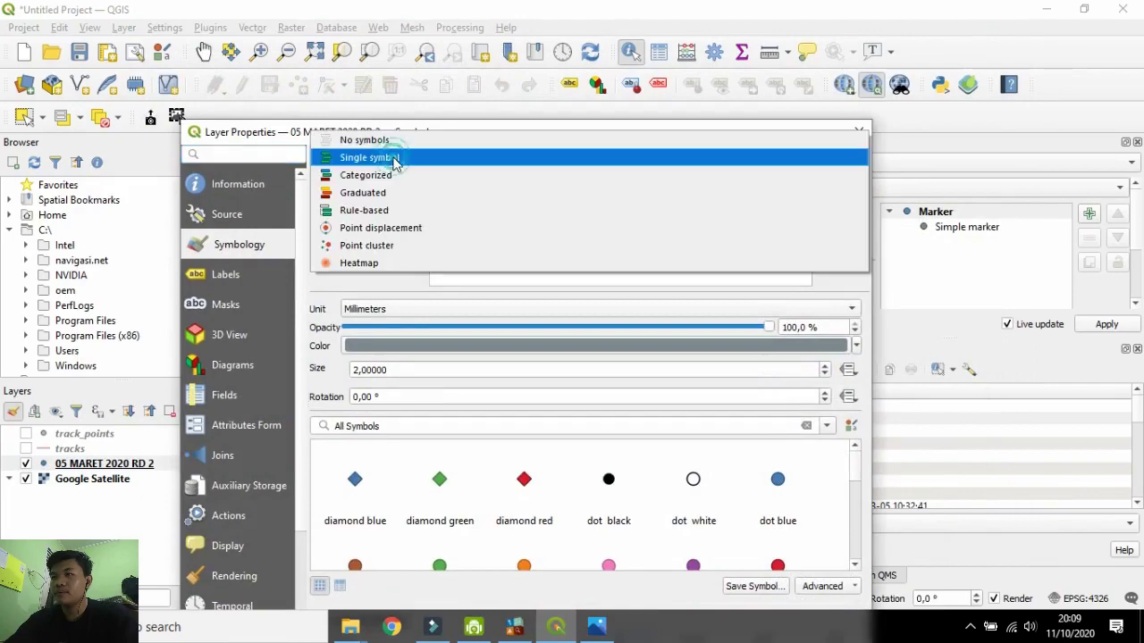
left_click(390, 175)
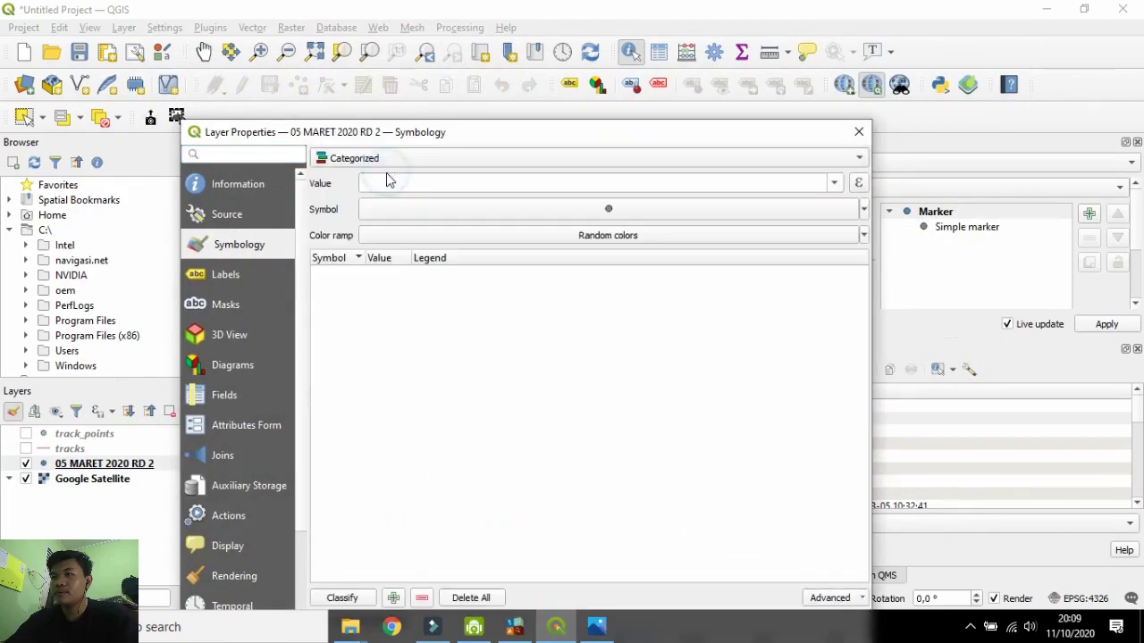
left_click(835, 182)
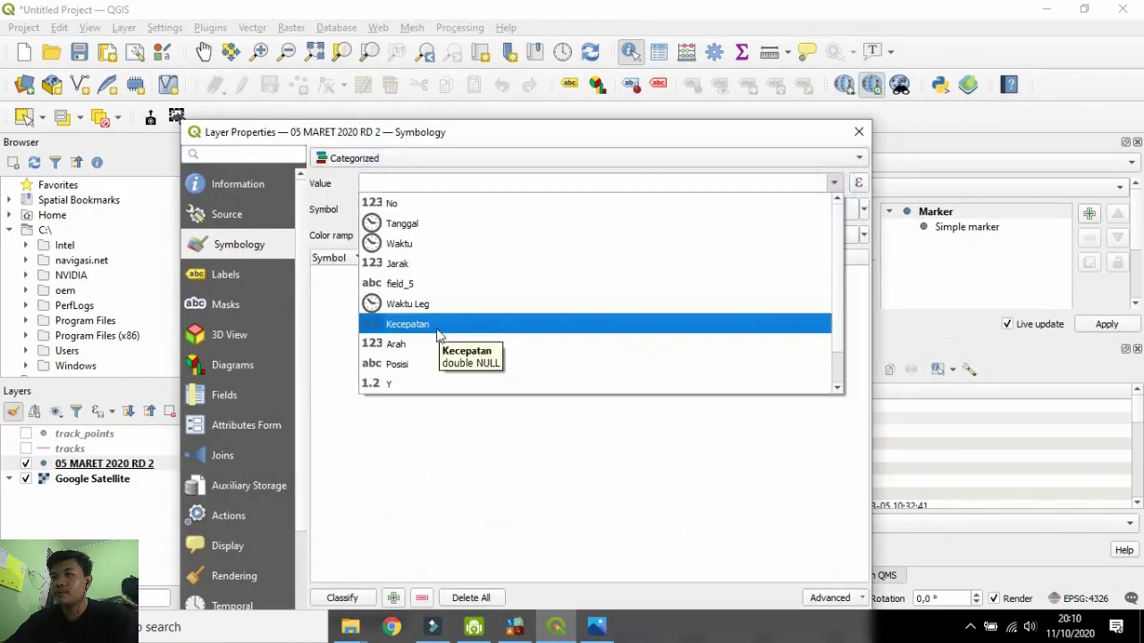
scroll(438, 385, "down", 1)
left_click(438, 384)
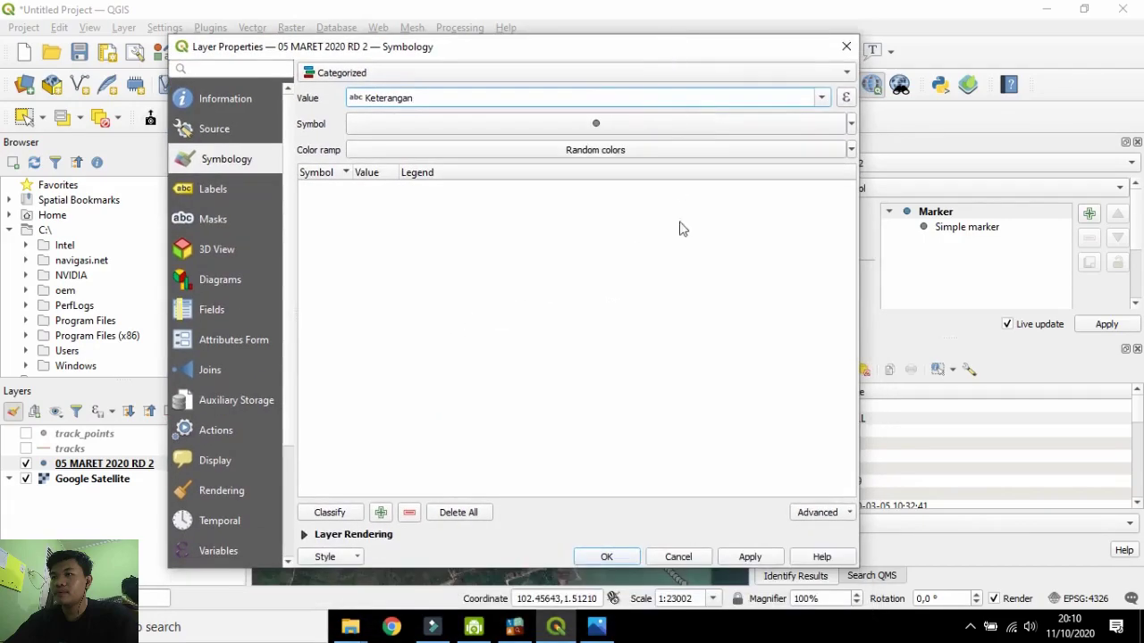
left_click(607, 557)
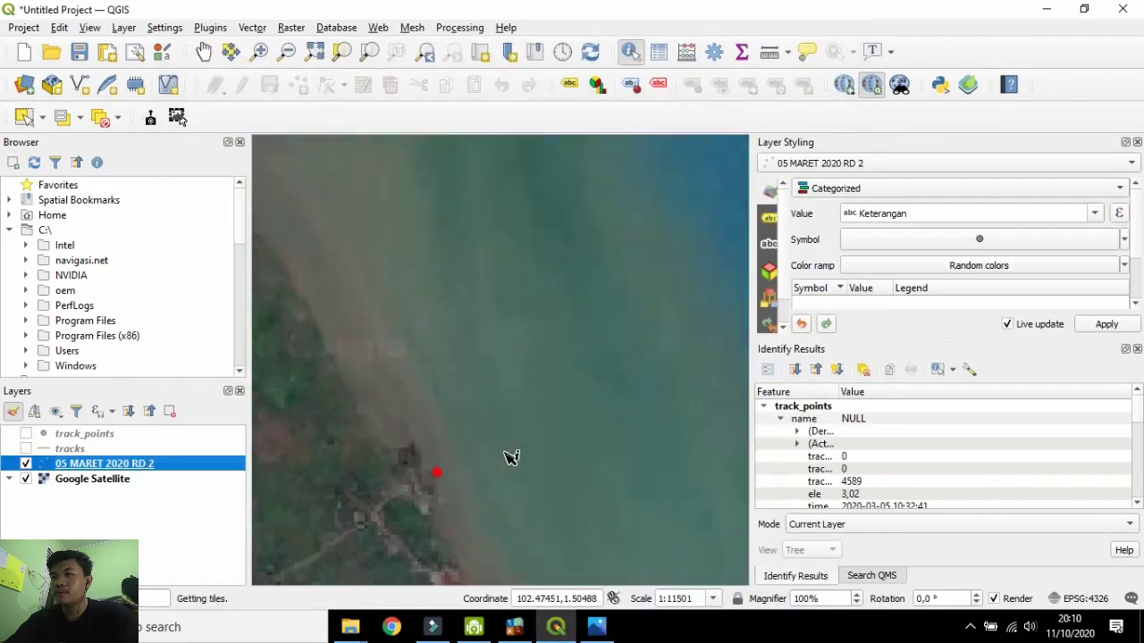
left_click_drag(94, 471, 93, 440)
left_click(103, 437)
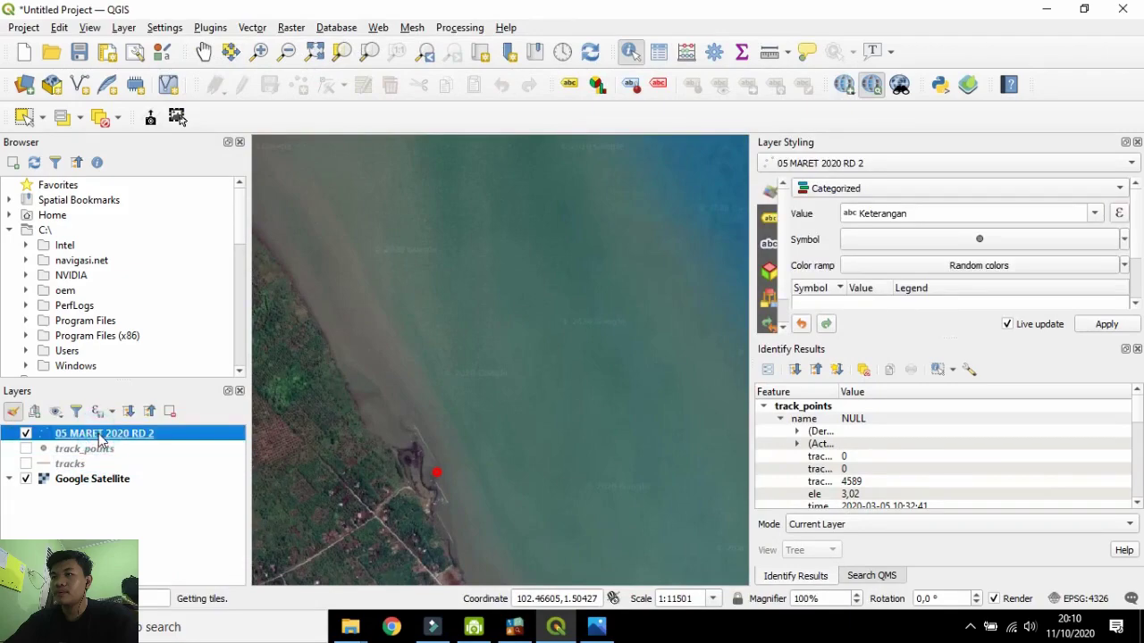
Open the symbology properties of the 05 MARET 2020 RD 2 layer.
right_click(100, 434)
left_click(147, 424)
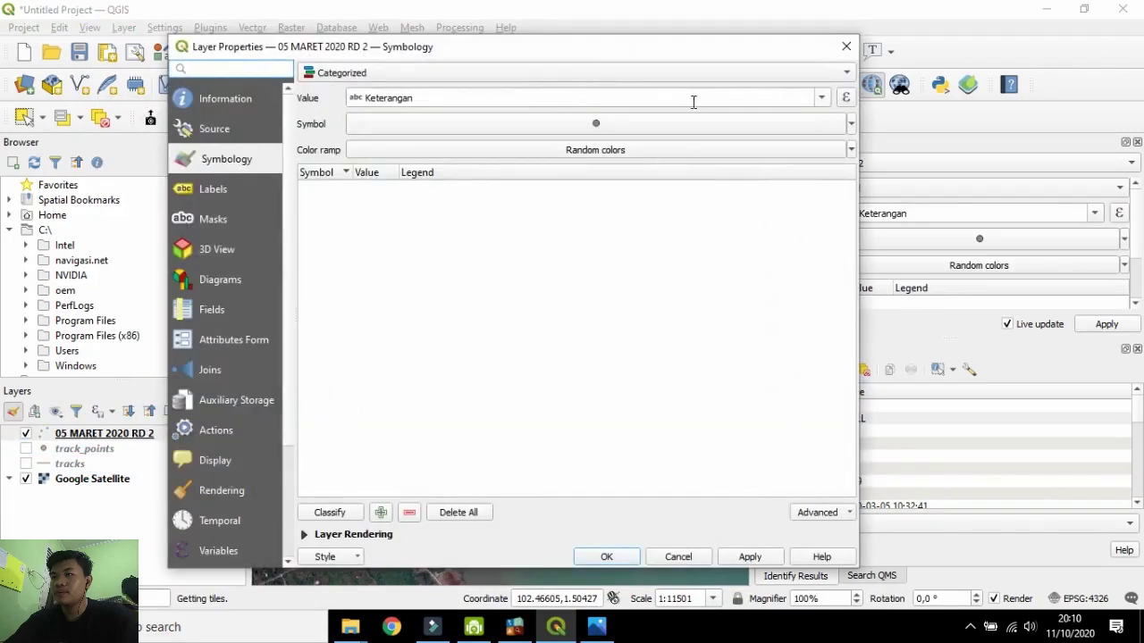
left_click(850, 149)
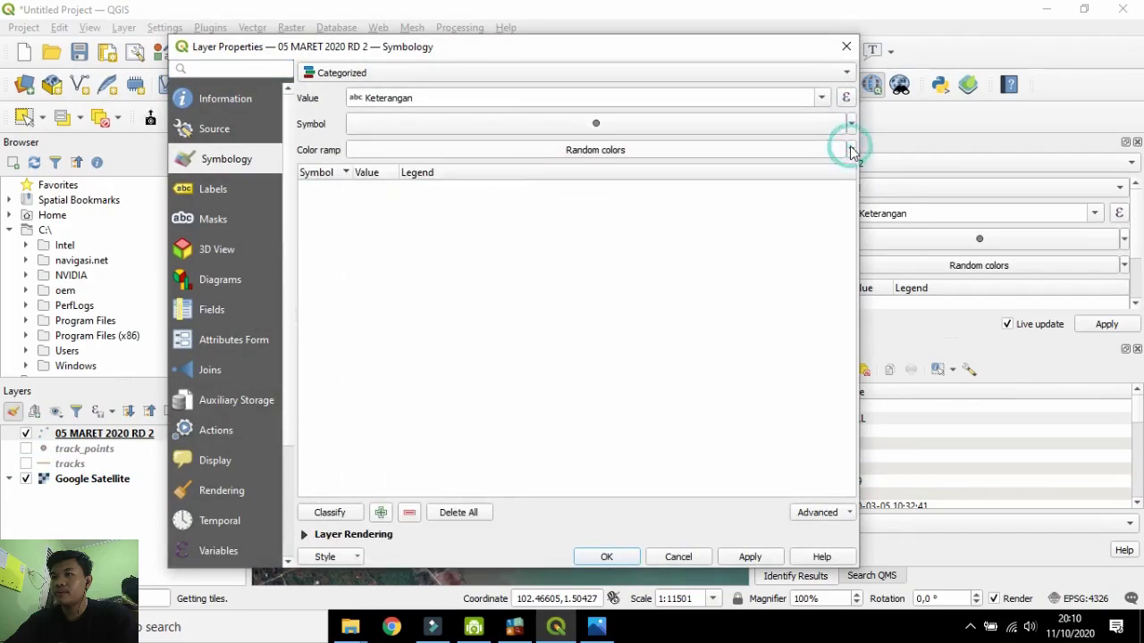
left_click(420, 189)
left_click(618, 123)
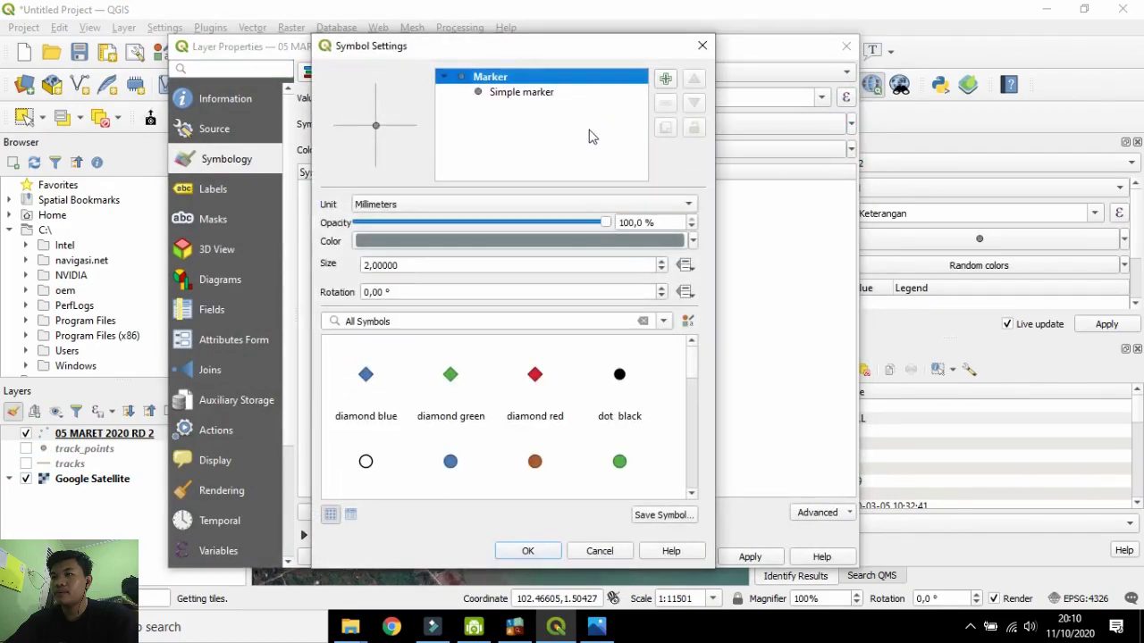
left_click(501, 93)
left_click(702, 45)
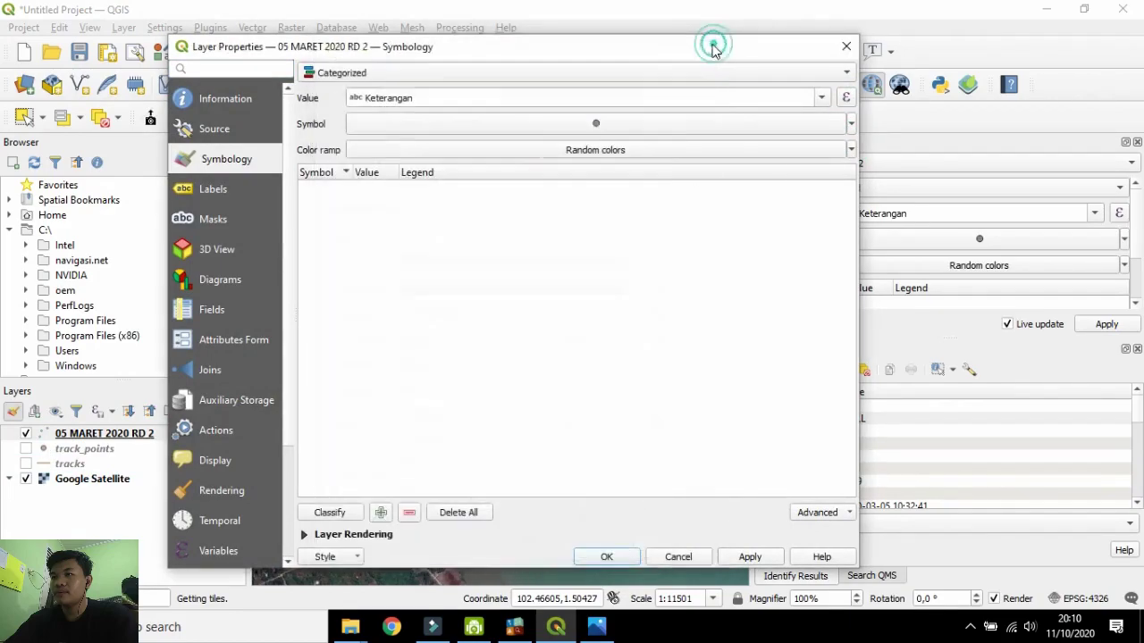
left_click(688, 101)
left_click(550, 304)
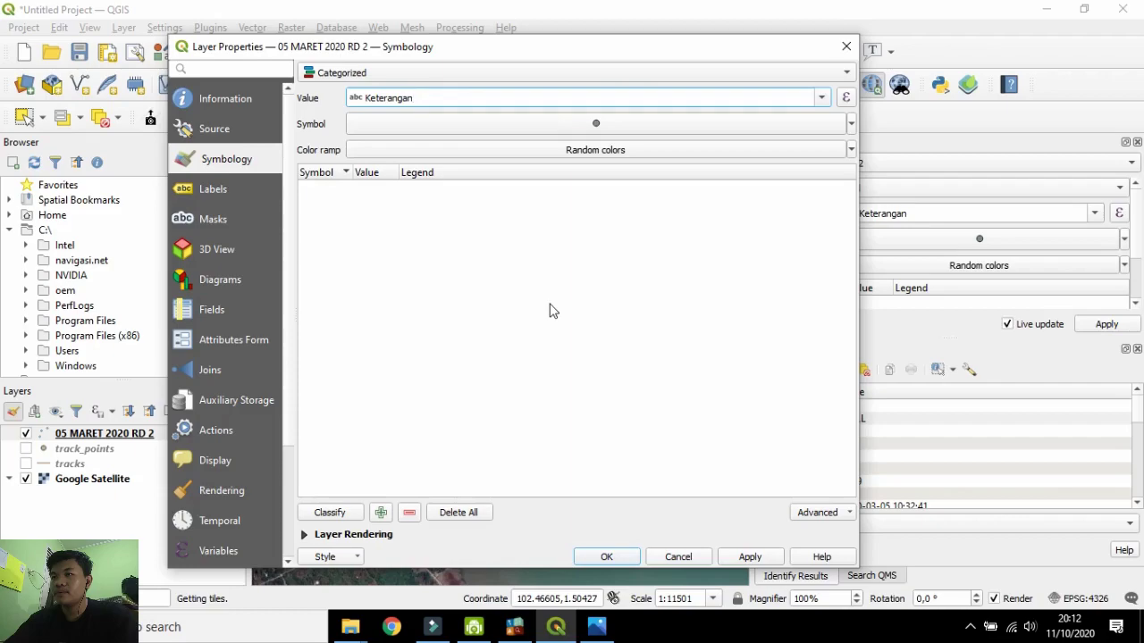
Classify the Keterangan values into categories with random colors and apply the symbology to the layer.
left_click(330, 513)
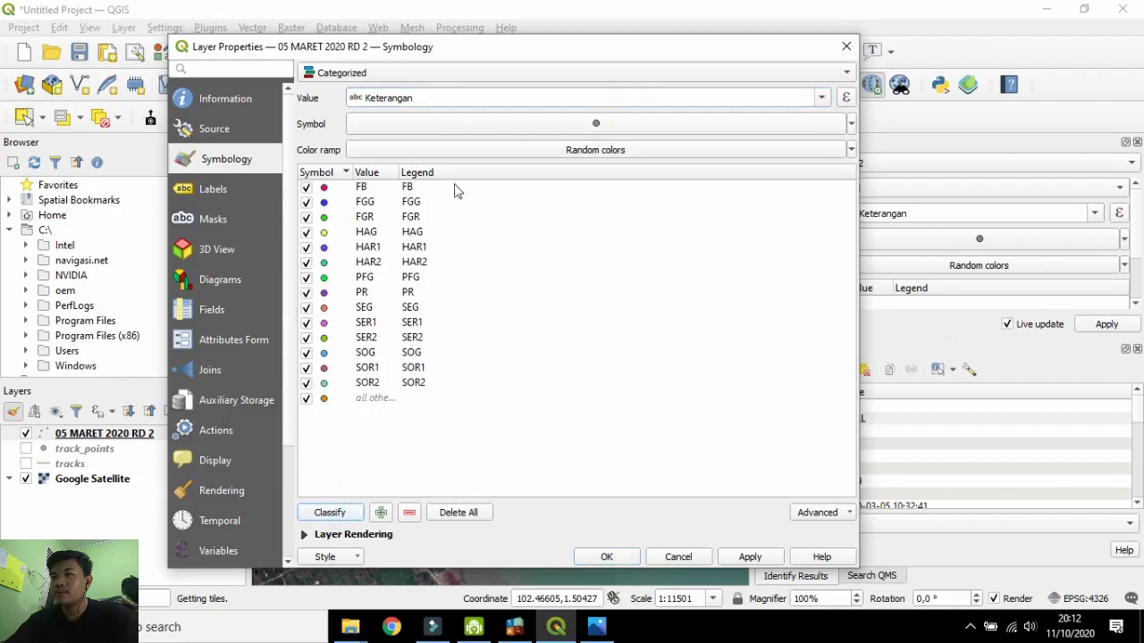
left_click(755, 556)
Examine the categorized track points on the map and expand the 05 MARET 2020 RD 2 legend to review its categories.
scroll(568, 447, "down", 3)
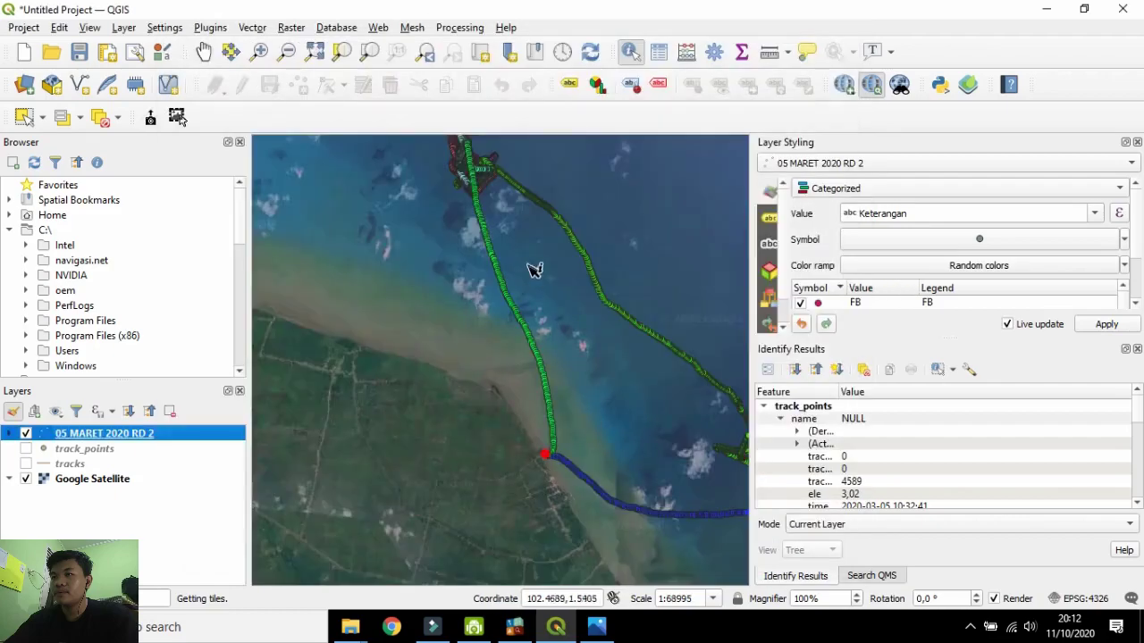
scroll(532, 266, "down", 1)
scroll(503, 210, "up", 4)
scroll(447, 211, "down", 1)
scroll(451, 213, "up", 1)
scroll(456, 219, "down", 1)
scroll(498, 348, "up", 1)
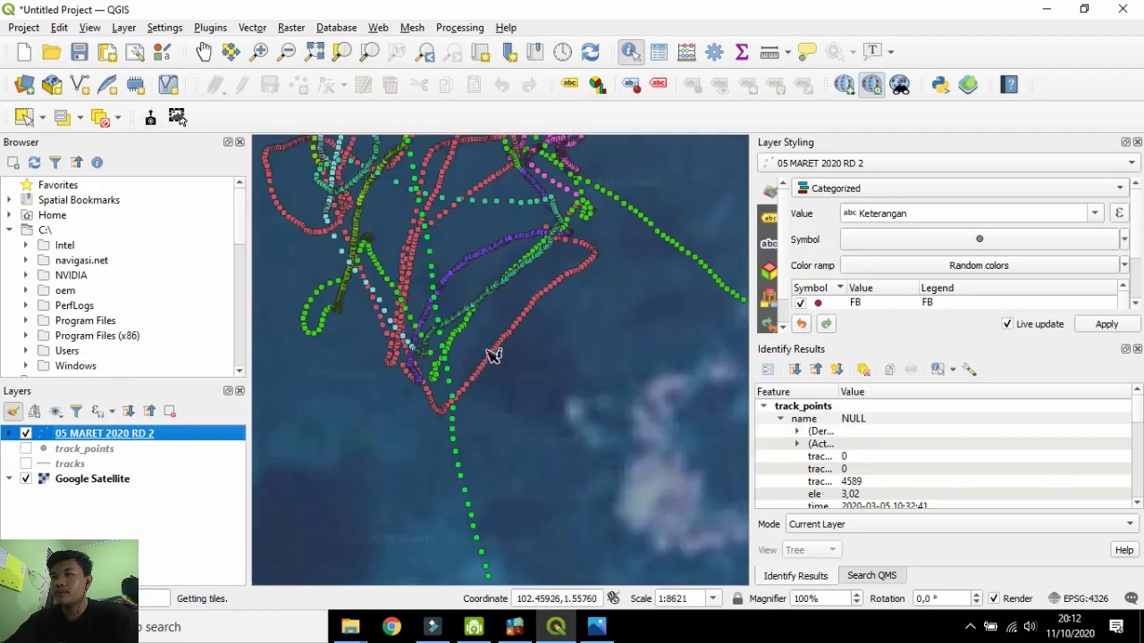
left_click(9, 434)
scroll(116, 465, "down", 3)
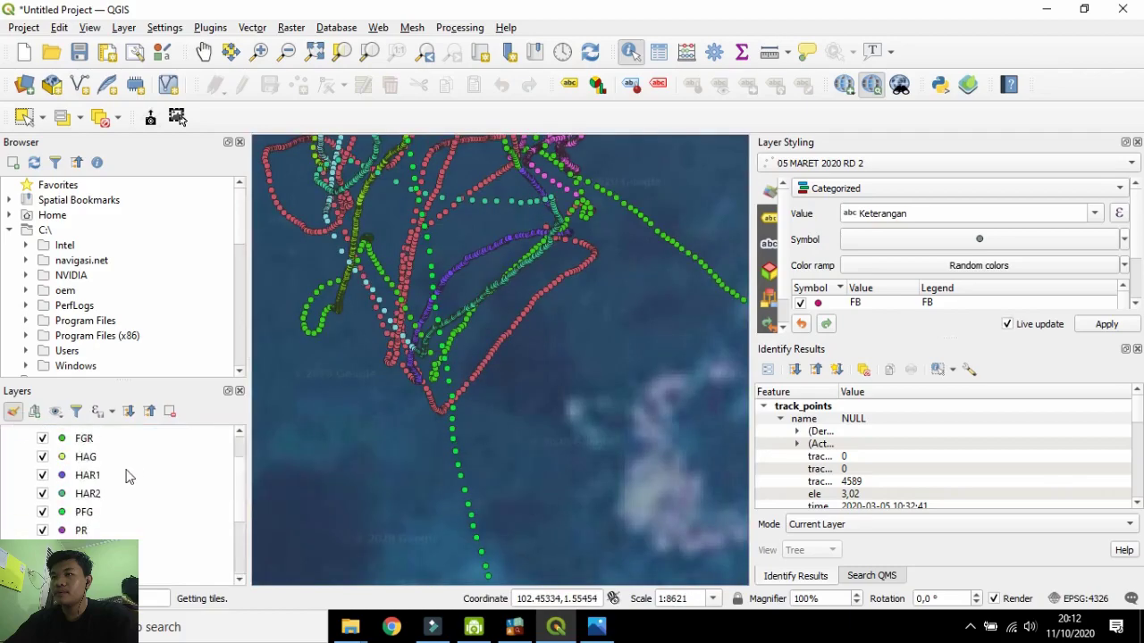
scroll(116, 530, "up", 2)
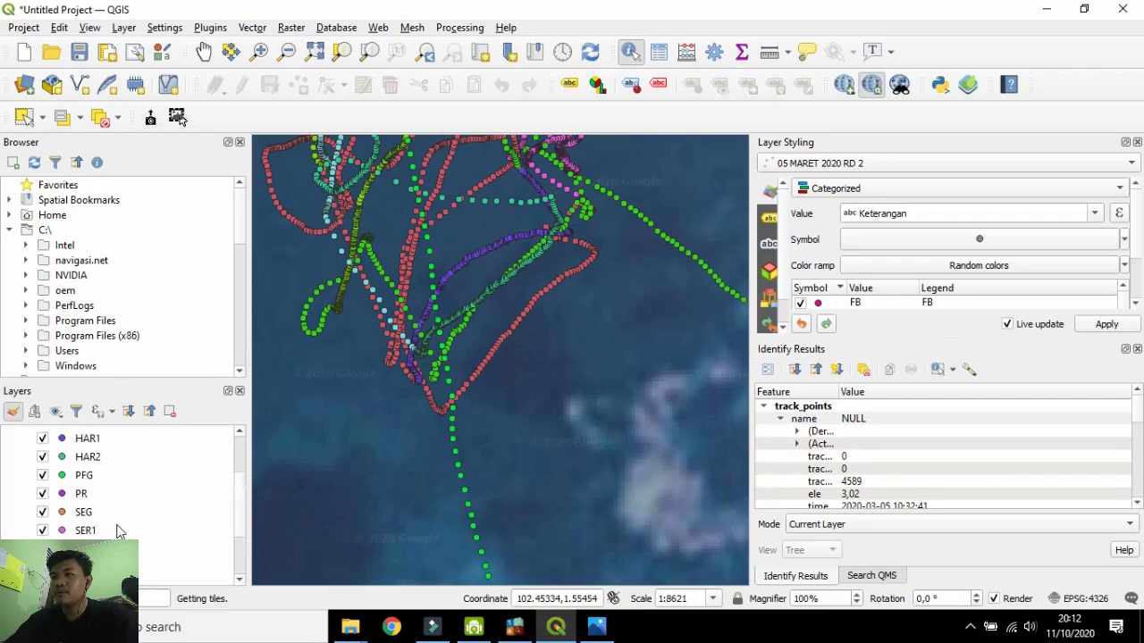
scroll(116, 530, "down", 3)
left_click(96, 533)
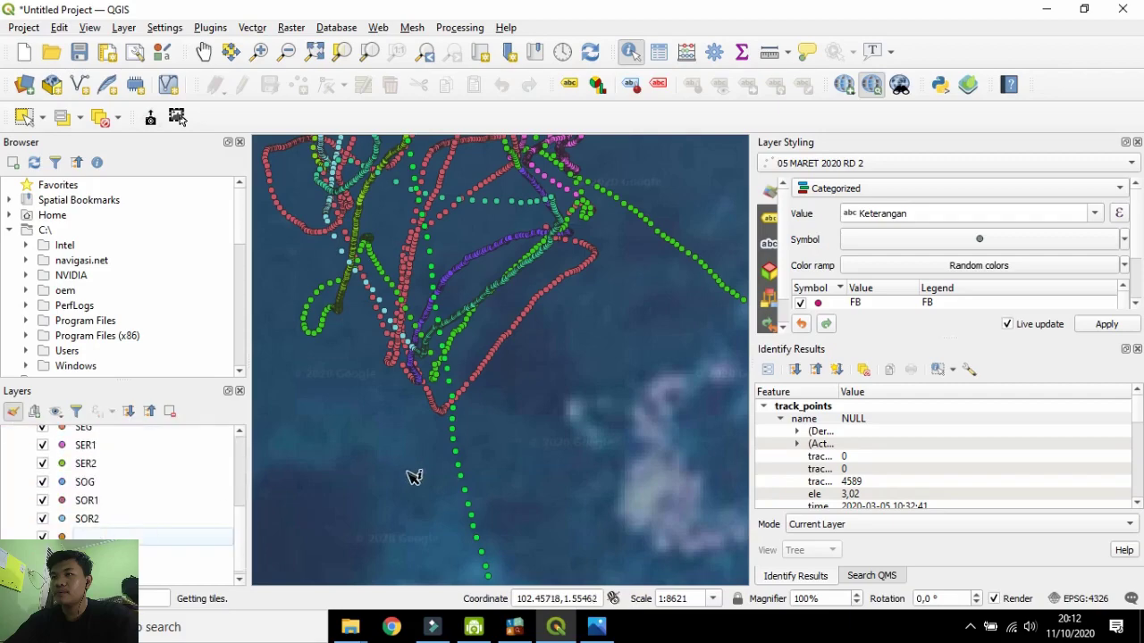
scroll(462, 493, "down", 2)
scroll(500, 462, "up", 1)
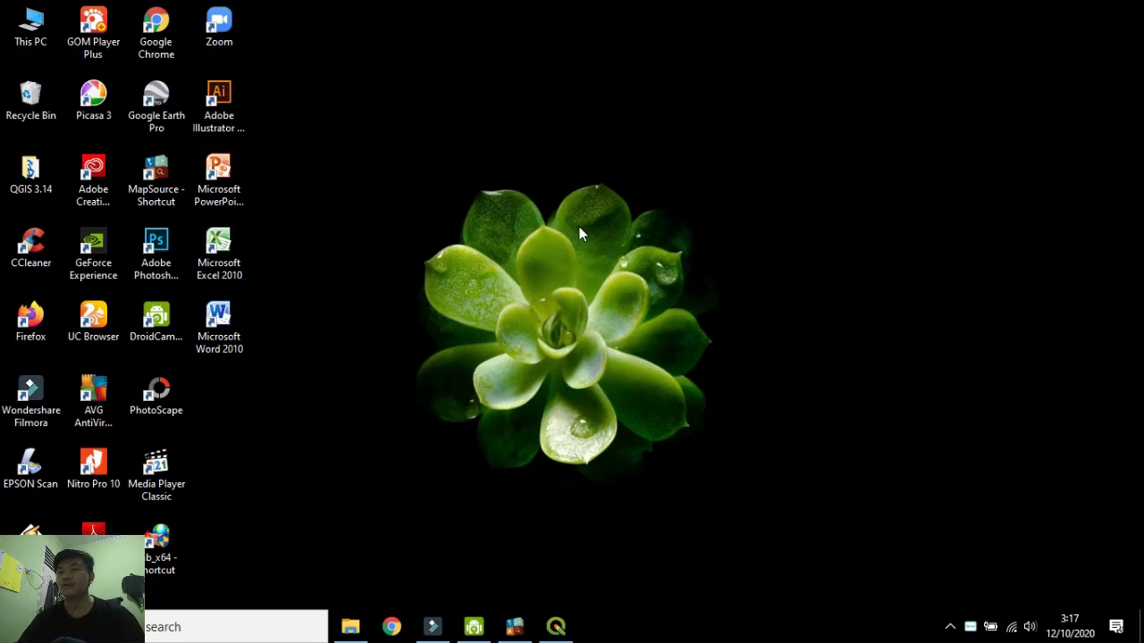
Browse in File Explorer to the folder D:\Kuliah\SIPT\PRAKTIKUM\02.
left_click(350, 626)
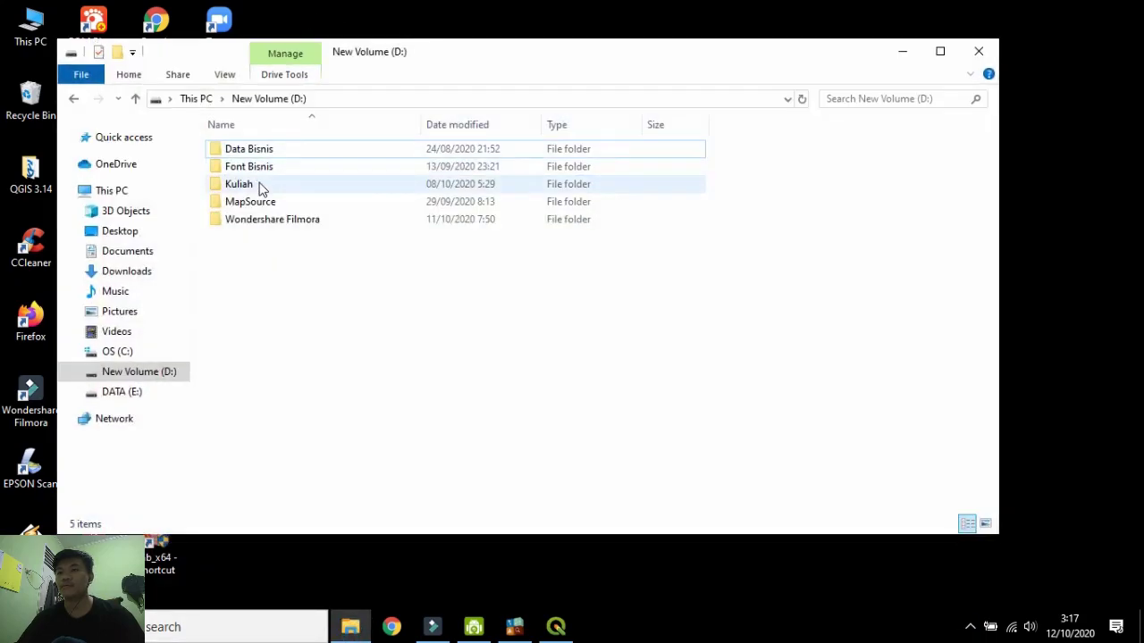
double_click(260, 185)
left_click(268, 256)
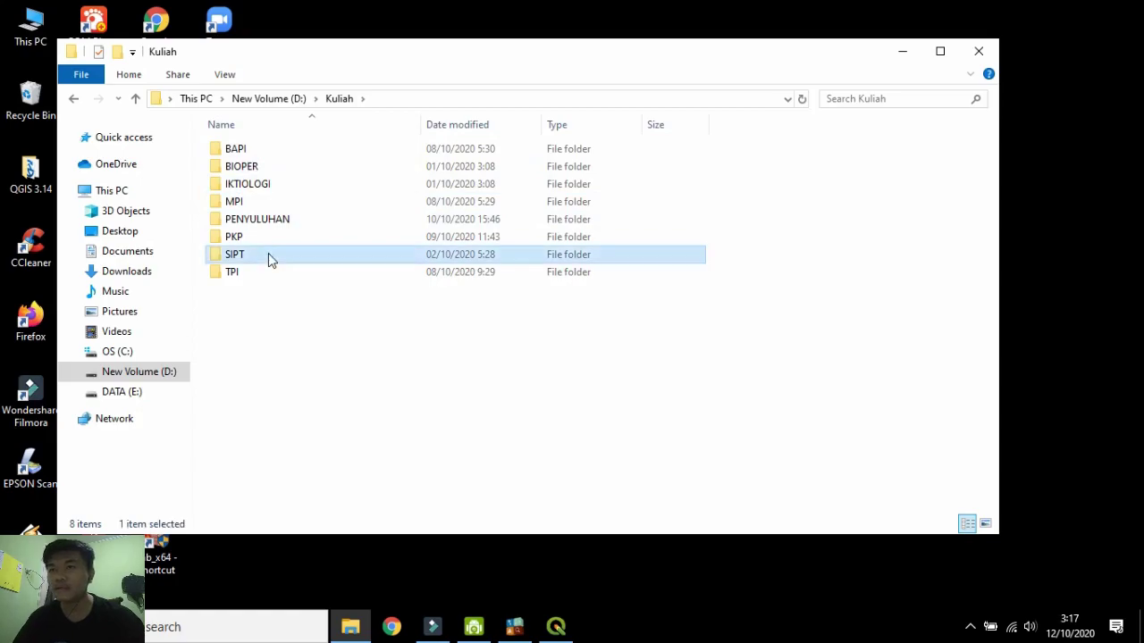
double_click(268, 255)
double_click(286, 168)
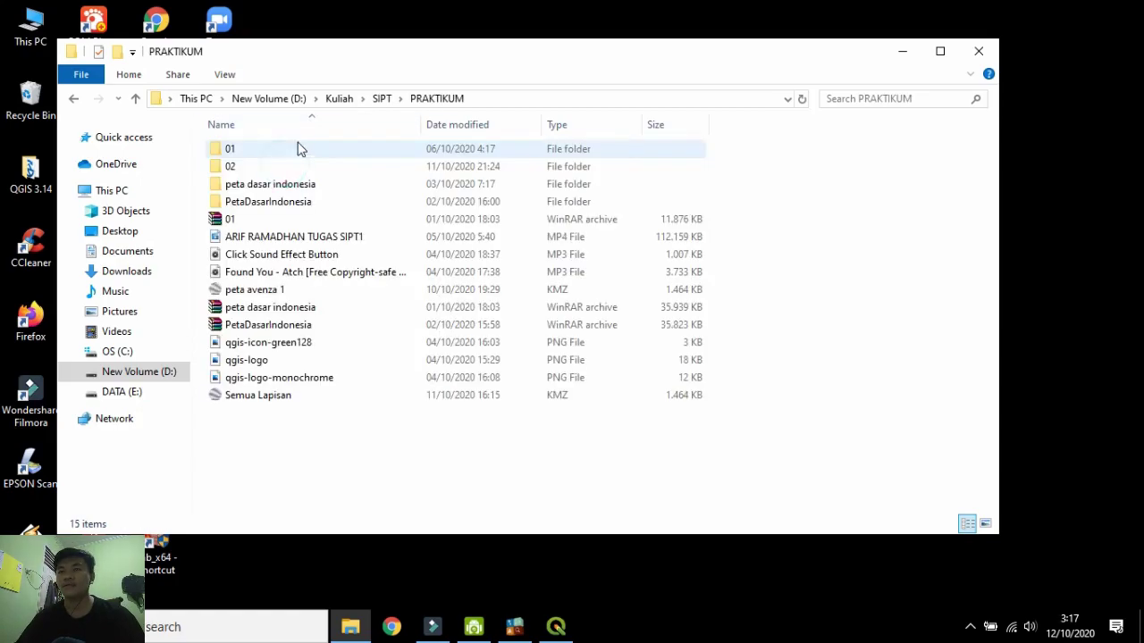
double_click(284, 166)
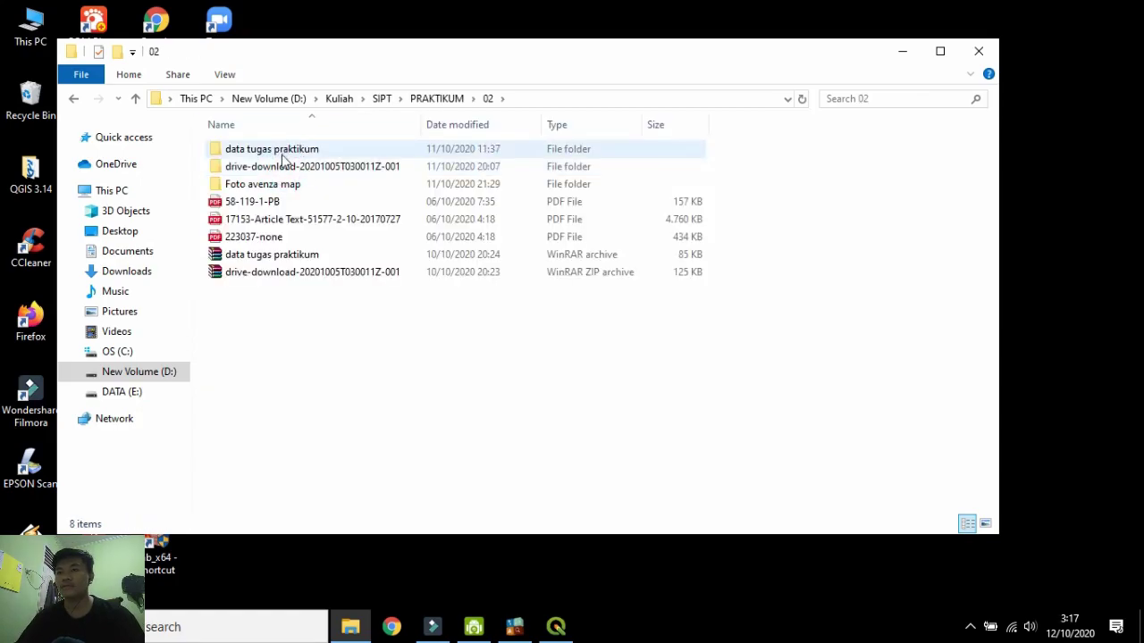
Open the 08 APRIL 2020 JP GPS file from the data tugas praktikum folder in MapSource.
double_click(287, 165)
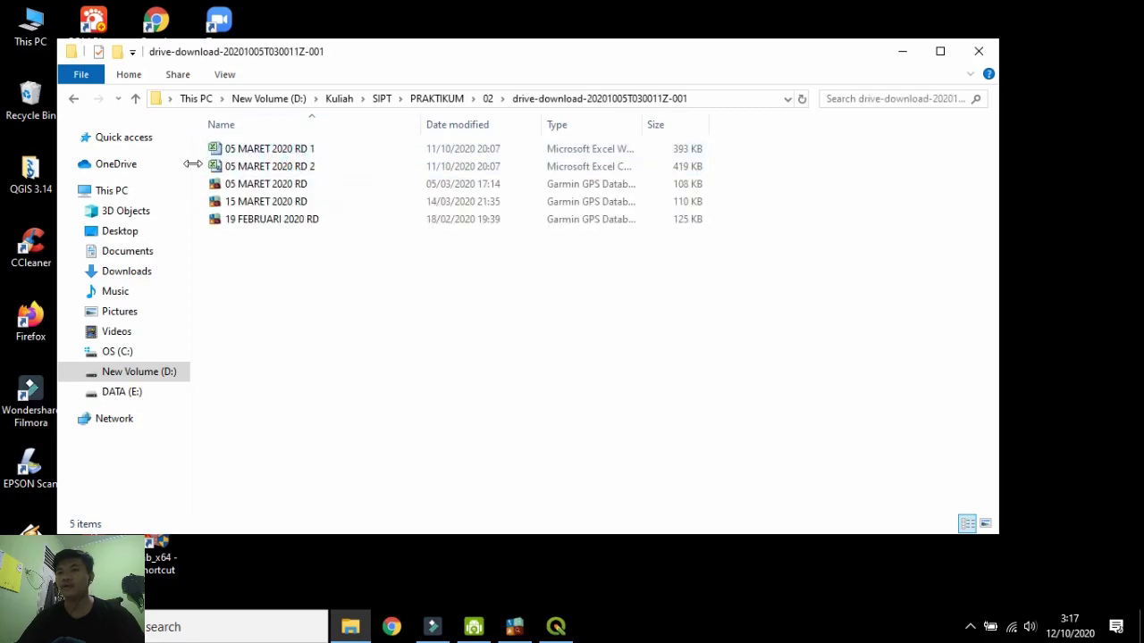
key("alt+Left")
left_click(282, 149)
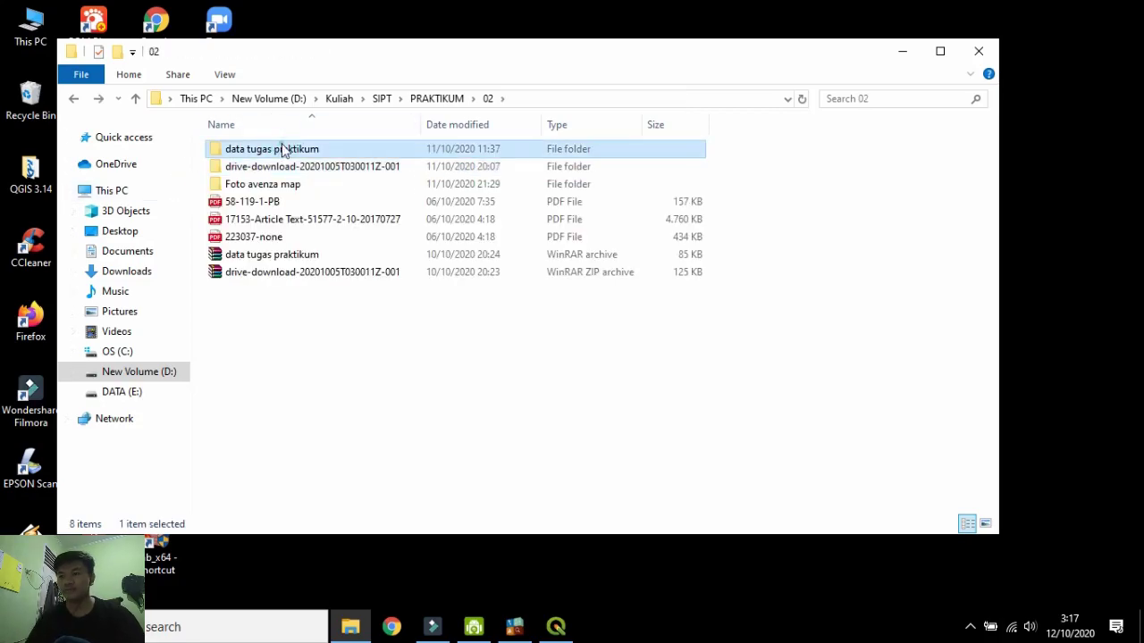
double_click(282, 149)
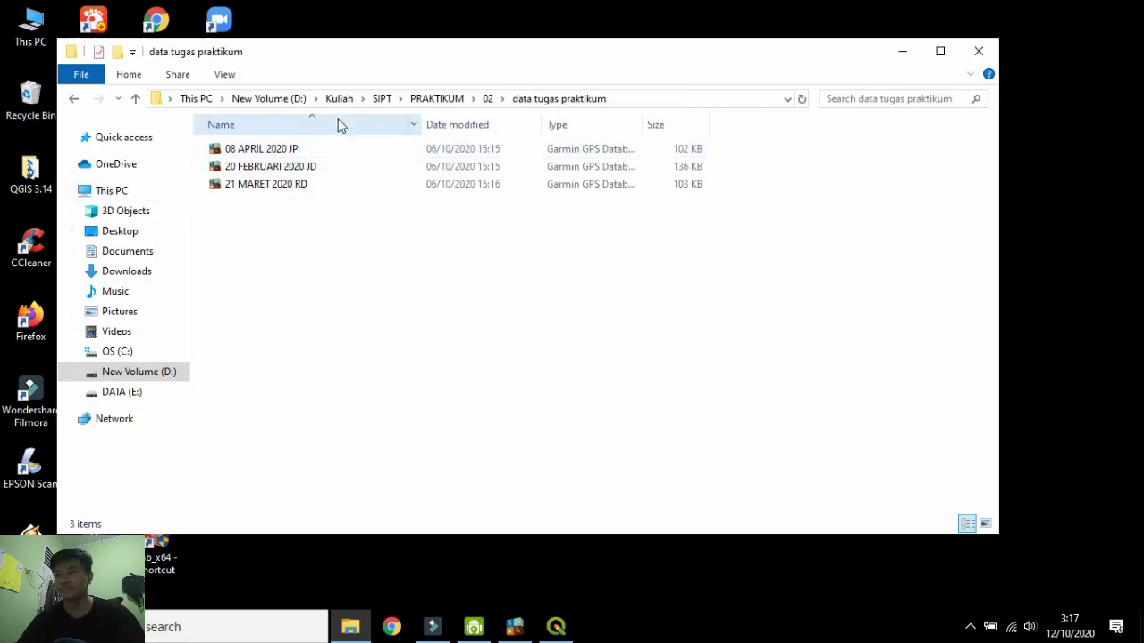
double_click(283, 149)
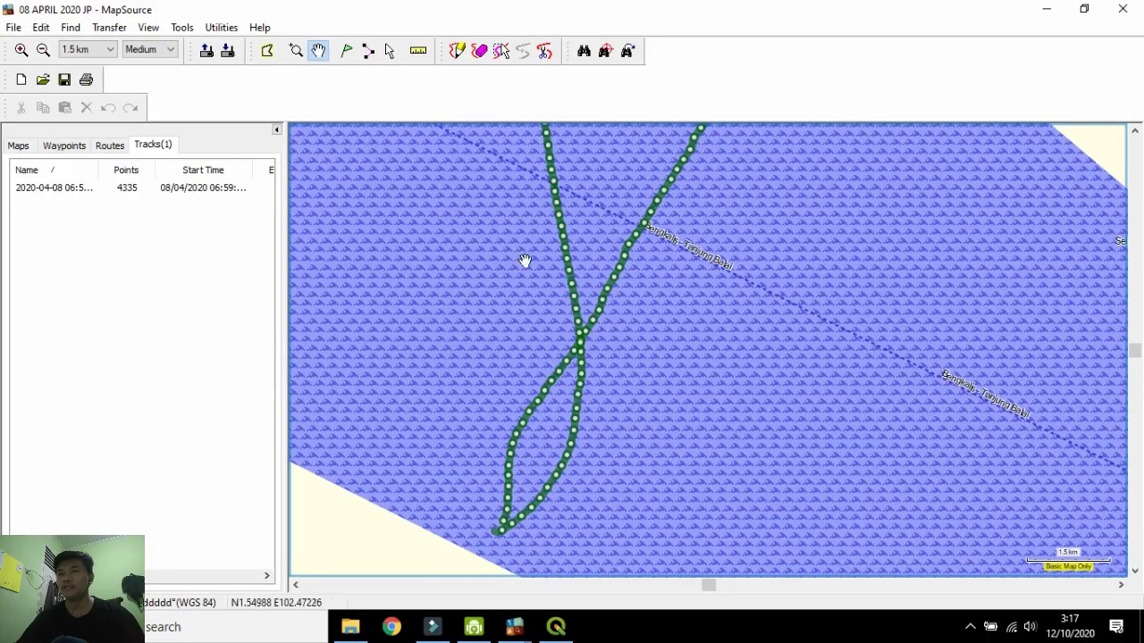
scroll(594, 283, "down", 2)
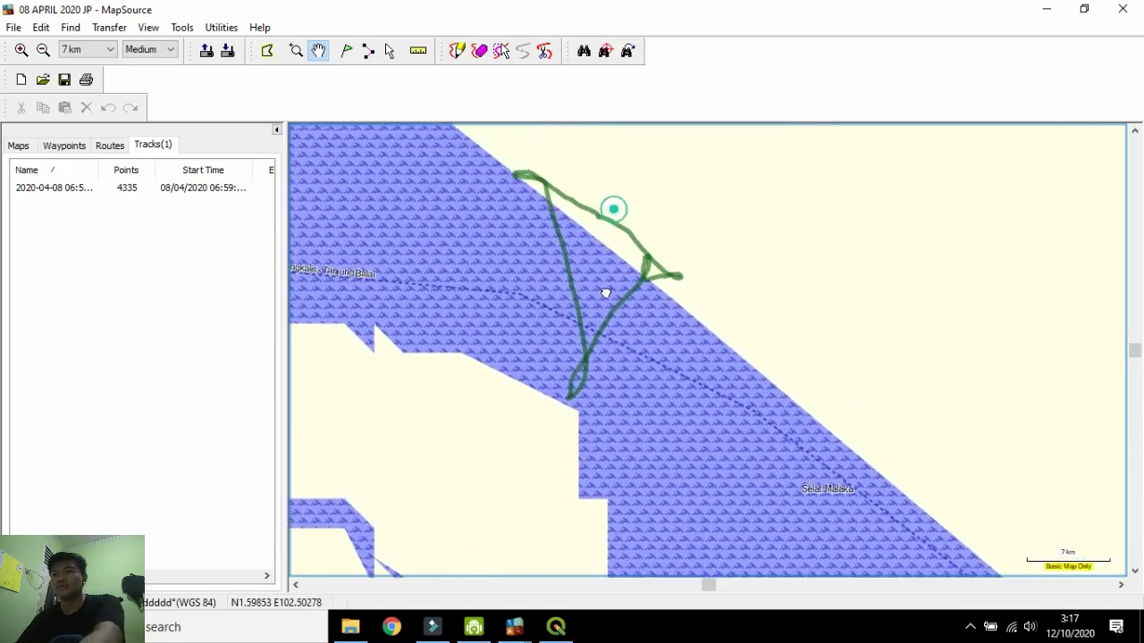
double_click(125, 188)
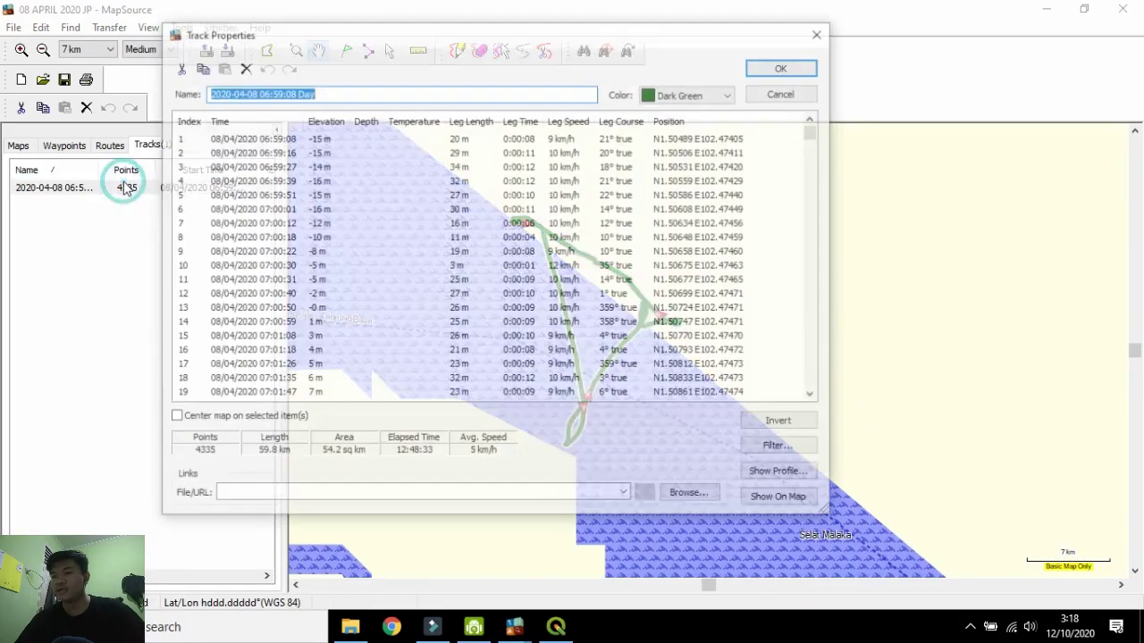
left_click(188, 138)
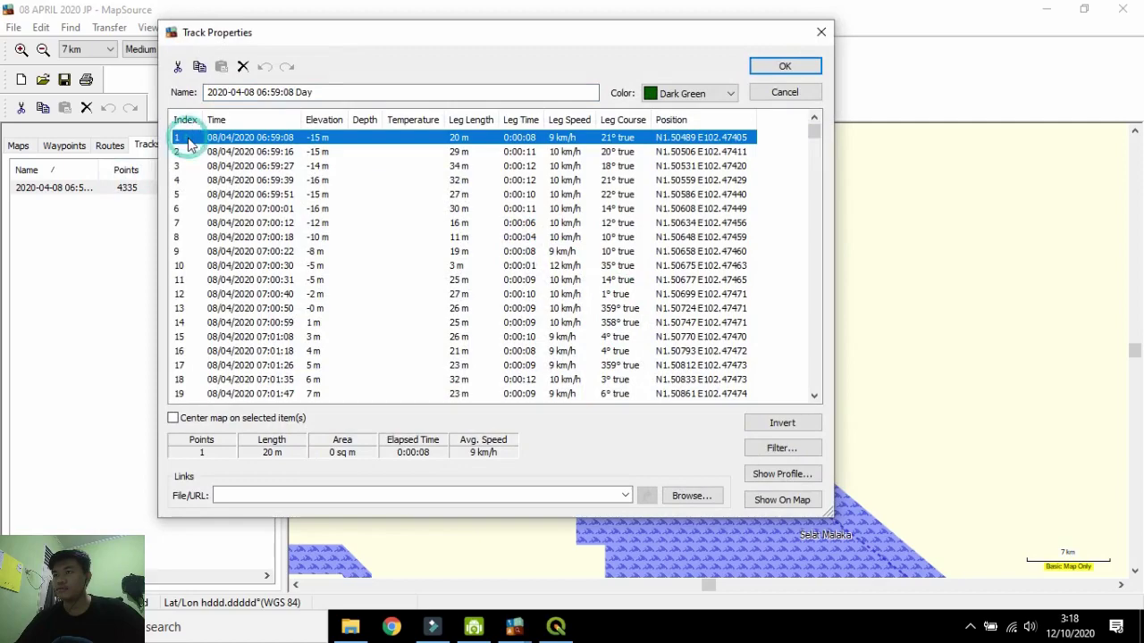
key("ctrl+a")
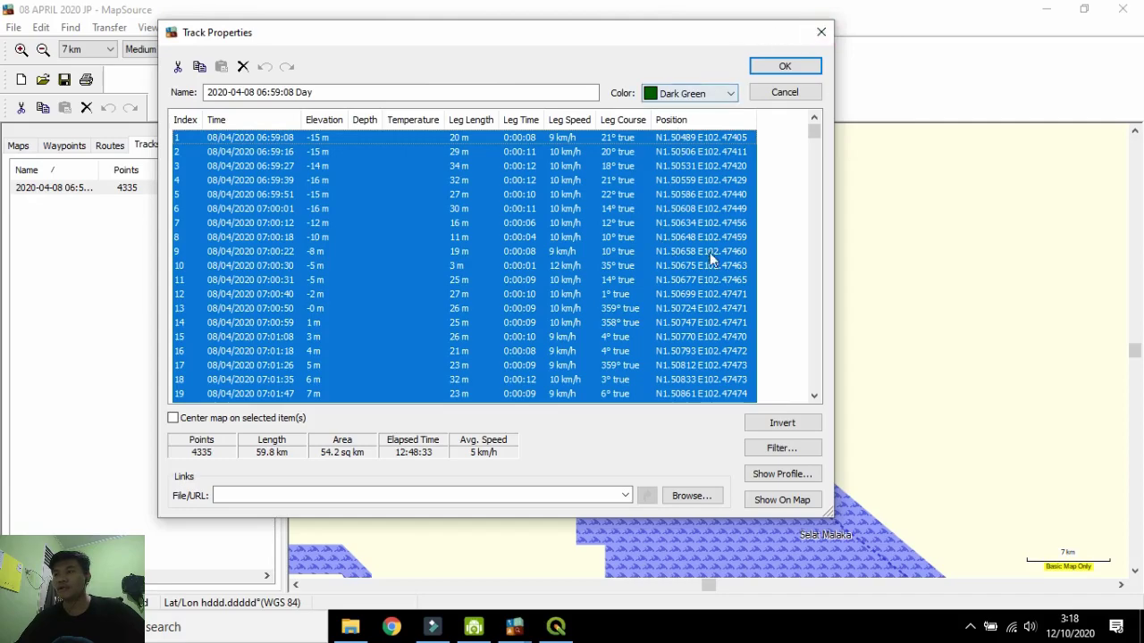
left_click(821, 32)
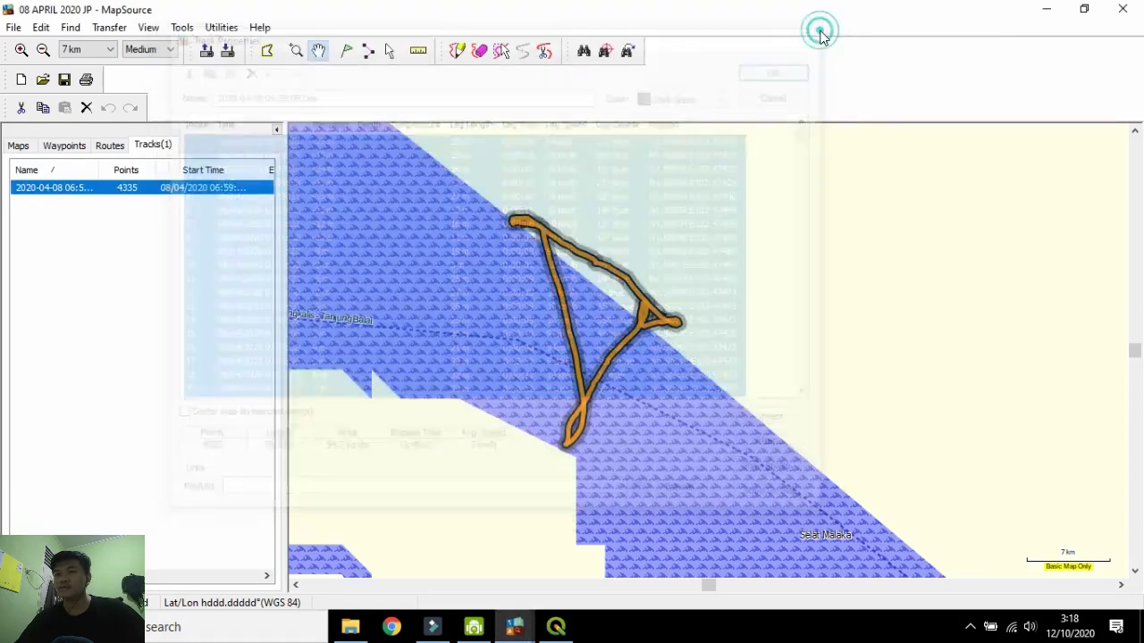
left_click(1048, 10)
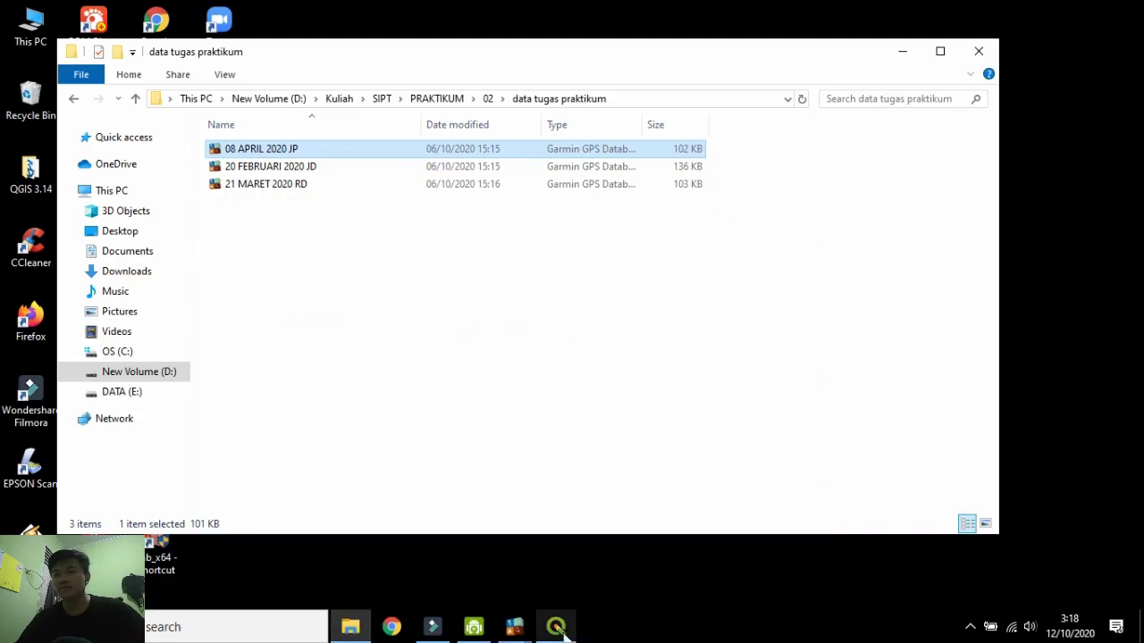
Switch to a new Excel workbook, paste the copied track points at A1 and fit the column widths to the data.
left_click(901, 56)
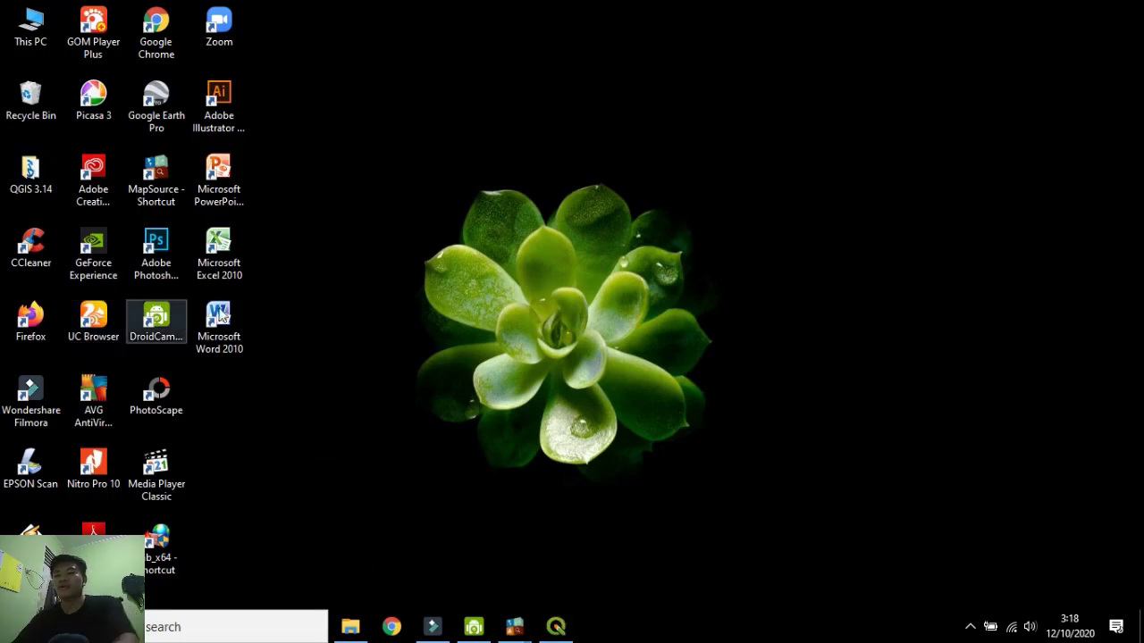
double_click(218, 253)
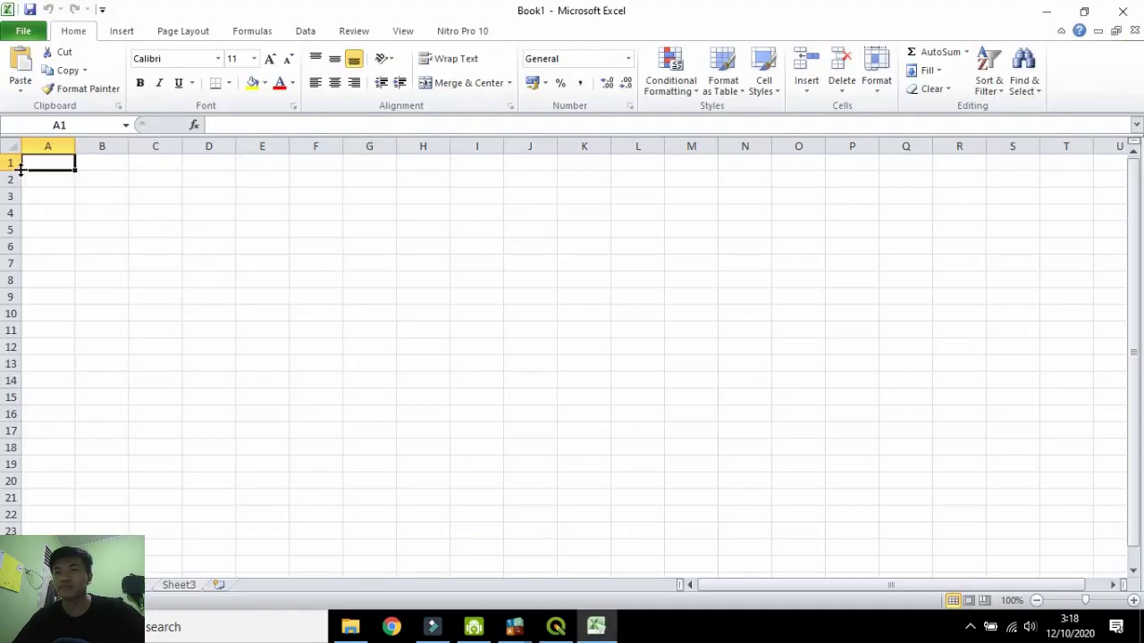
key("ctrl+v")
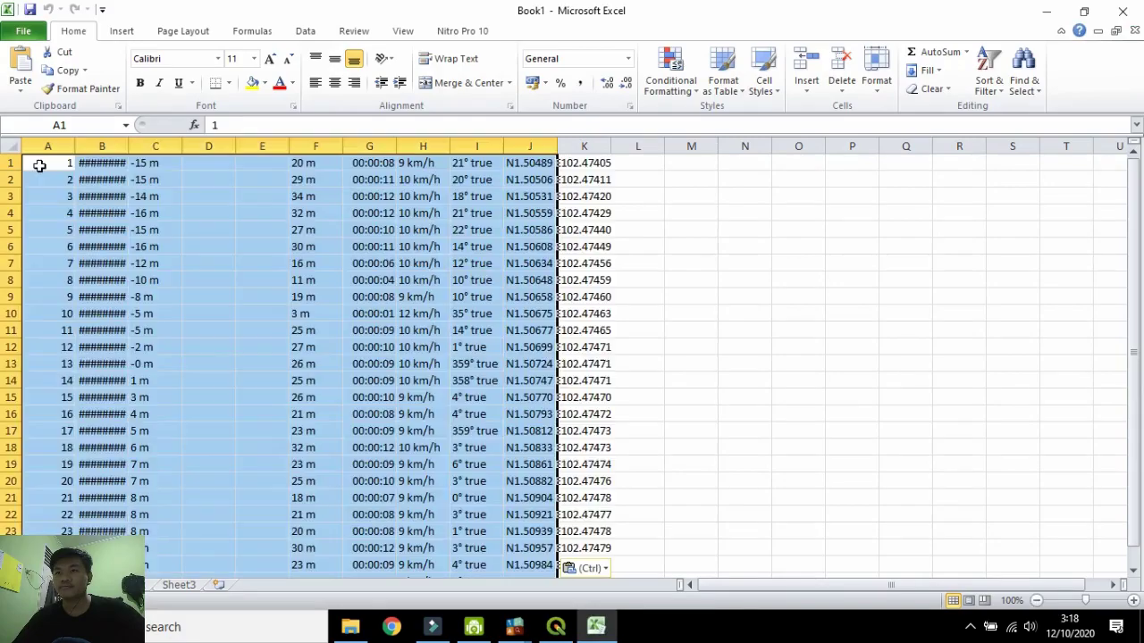
left_click(74, 149)
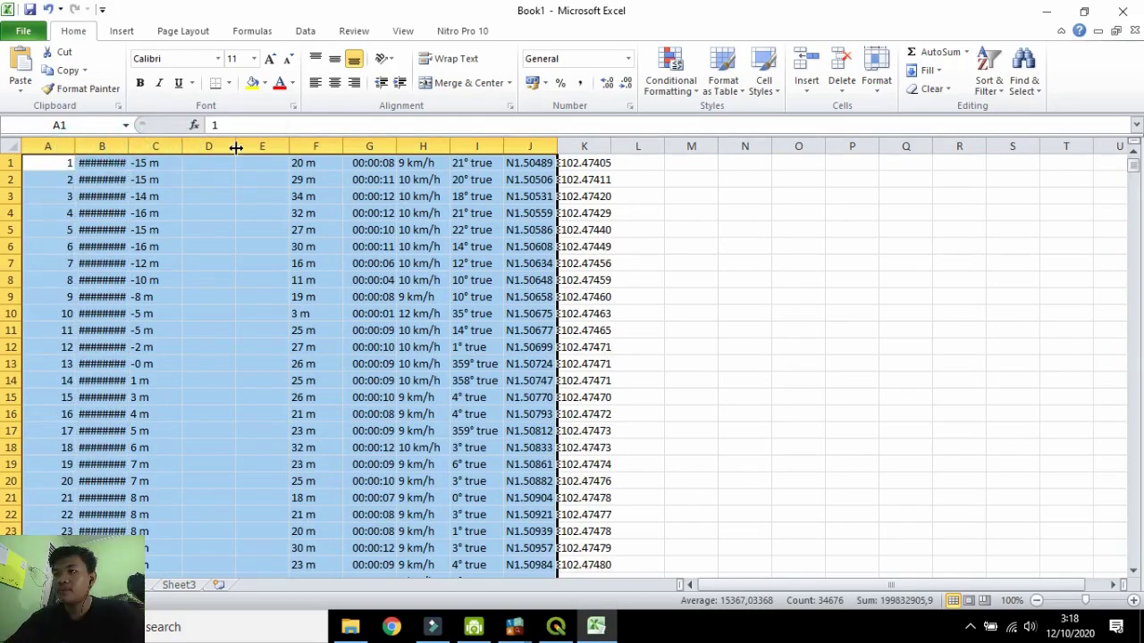
double_click(127, 145)
double_click(595, 146)
Insert a header row above the track data and enter the headers No in A1 and Tanggal in B1.
left_click(11, 163)
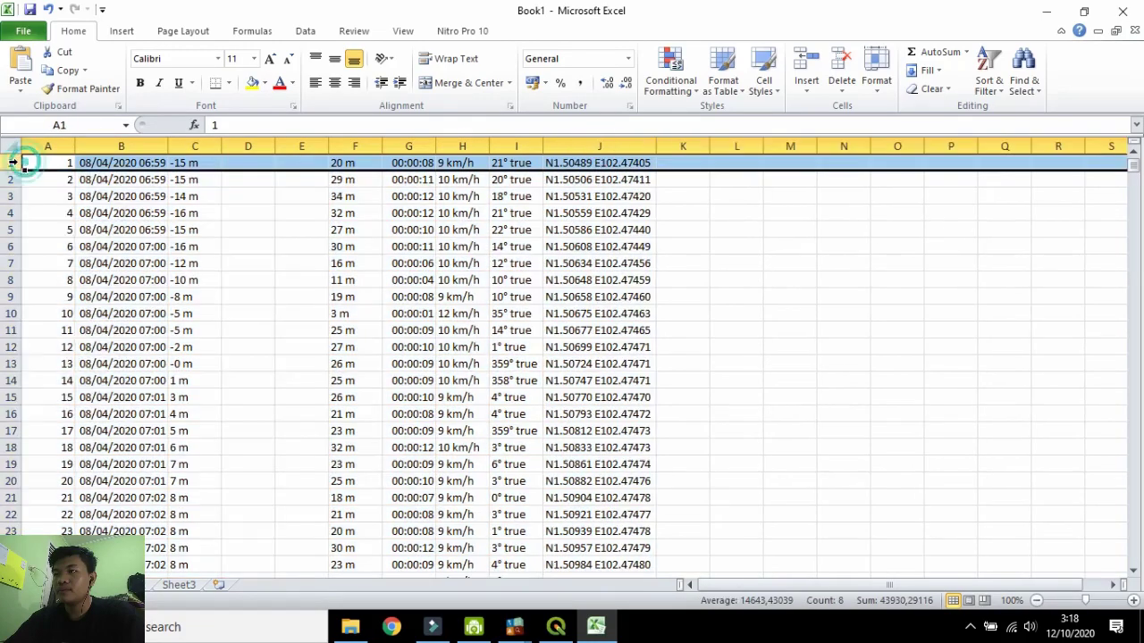
right_click(11, 162)
left_click(56, 265)
left_click(52, 164)
type("No")
key("Tab")
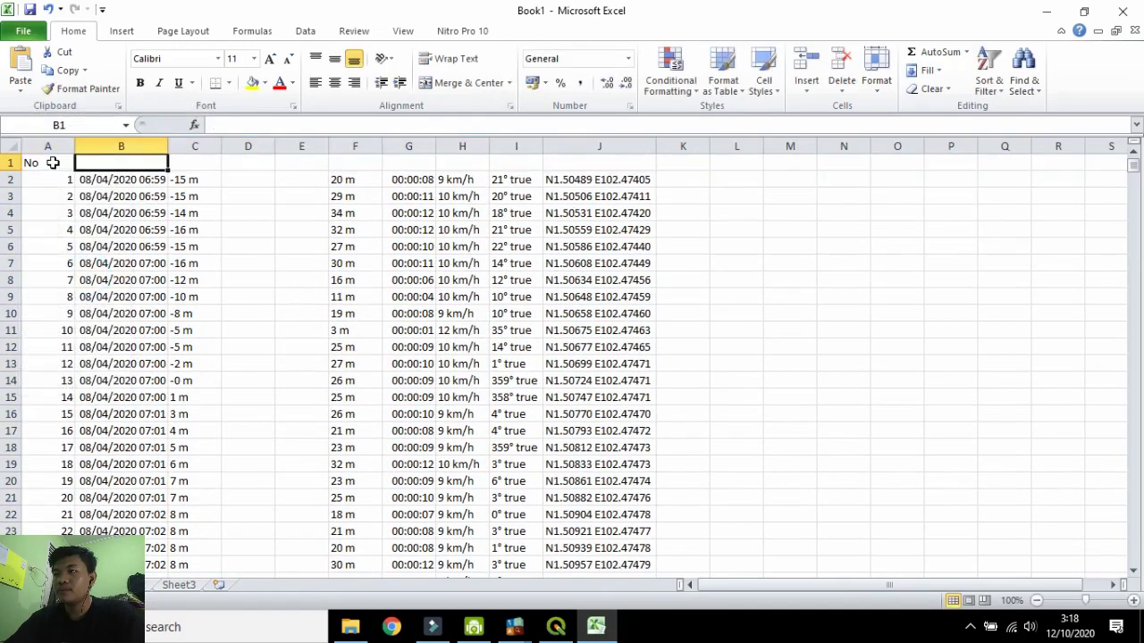
type("Tanggal")
key("Tab")
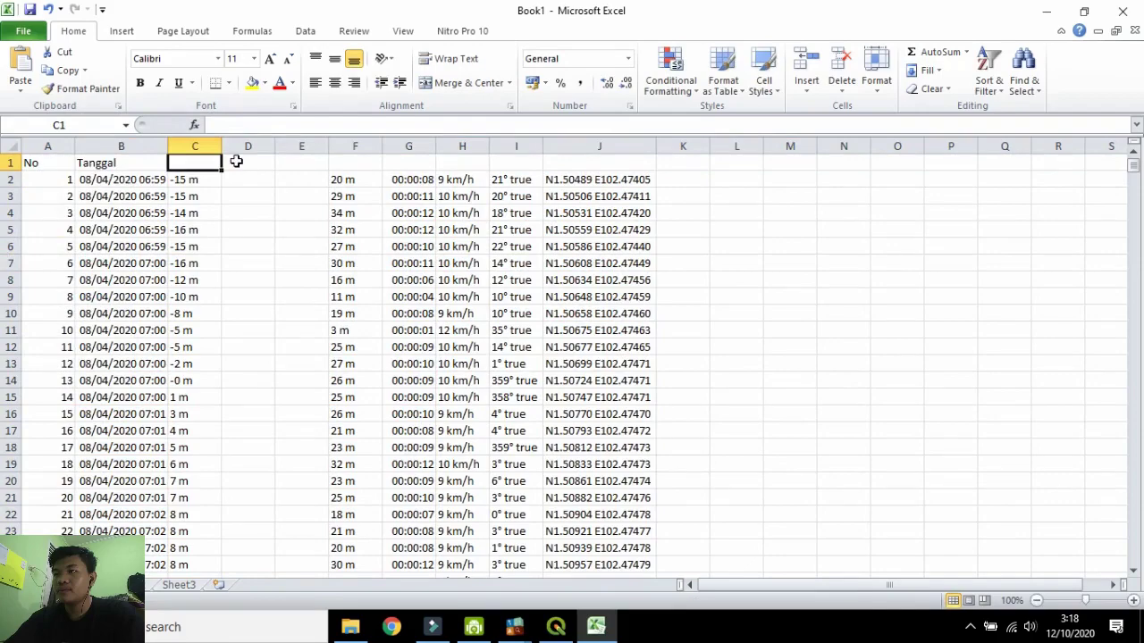
Delete the elevation column C from the track data.
left_click(195, 145)
right_click(197, 148)
left_click(230, 278)
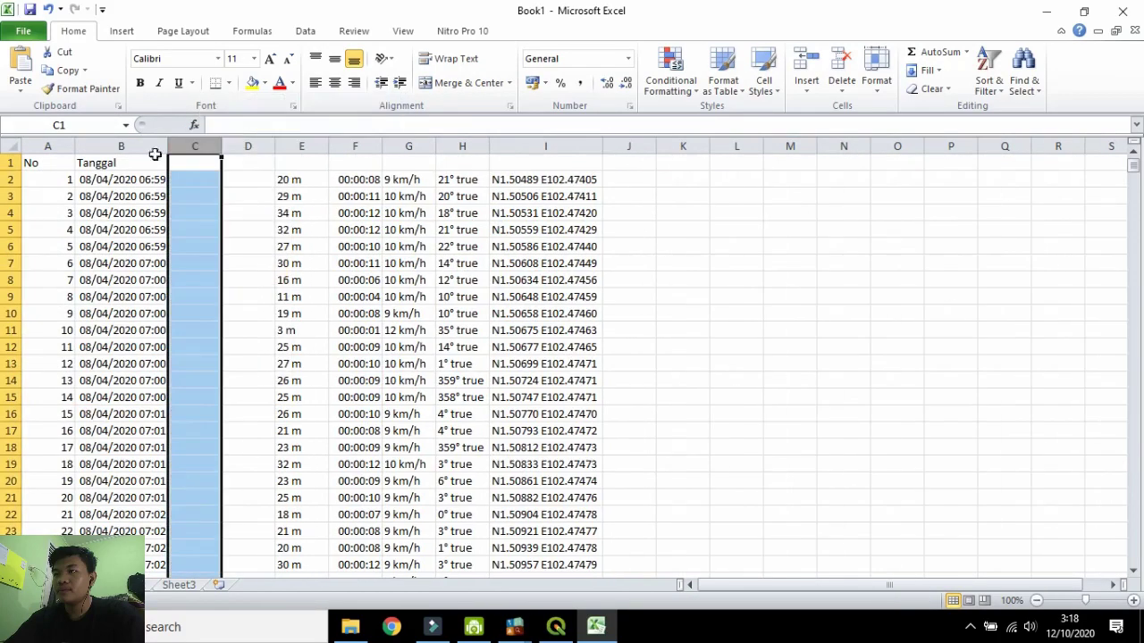
Enter the headers Jarak in E1 and Waktu Leg in F1, and fit column F to its header.
left_click(295, 163)
type("Jr")
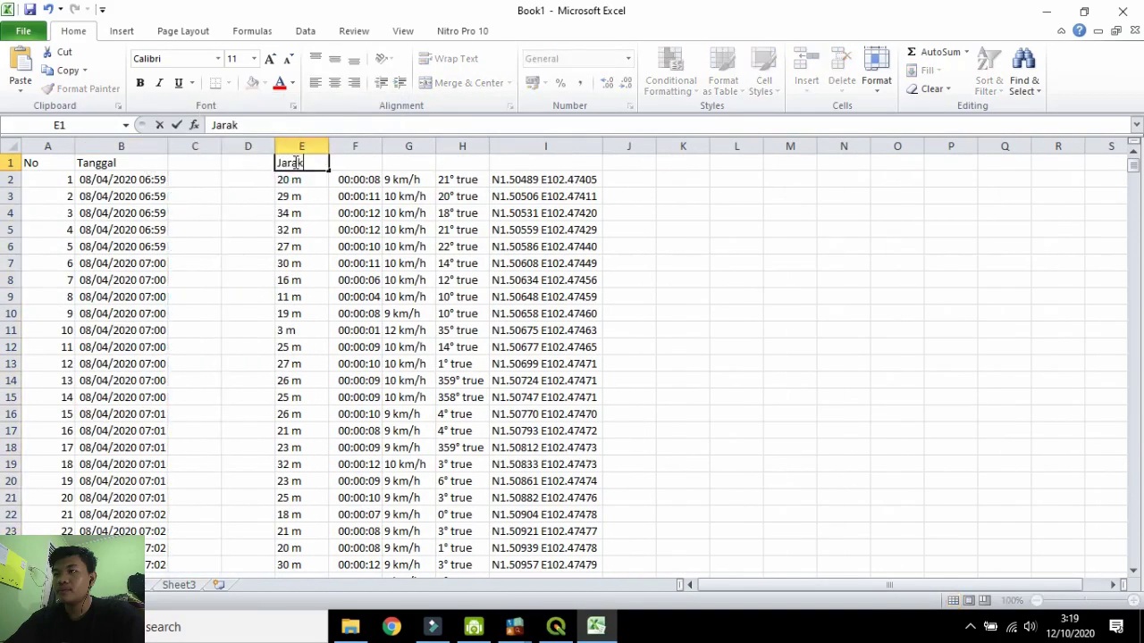
left_click(355, 160)
type("Wa")
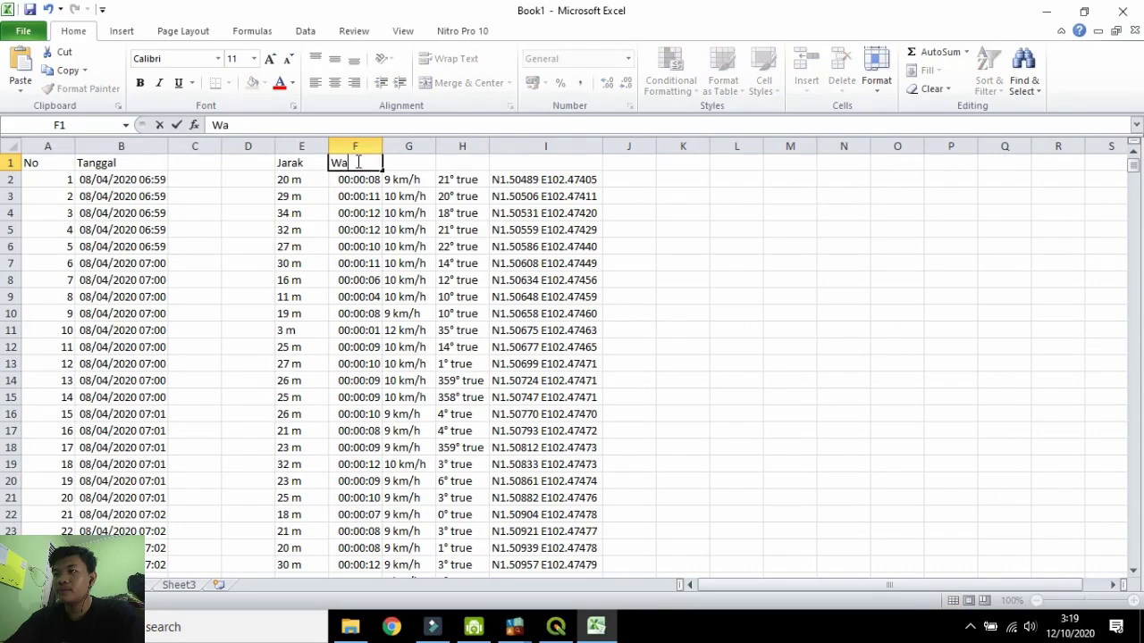
type("ktu Leg")
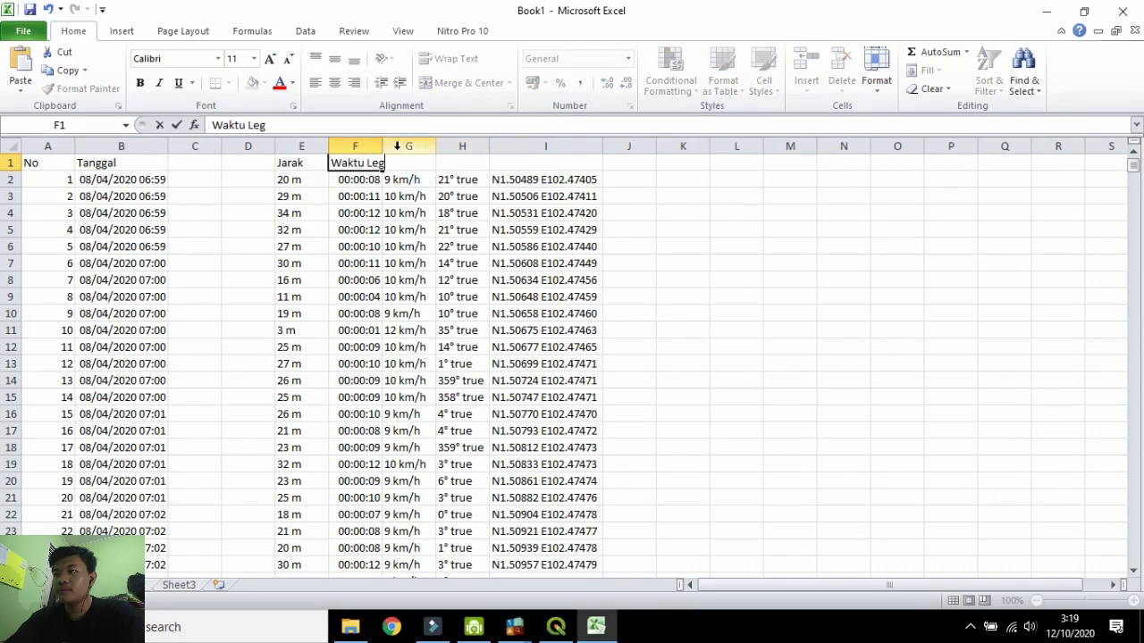
left_click(360, 194)
Enter the header Kecepatan in G1 and fit column G to its width.
left_click(411, 163)
type("Ke")
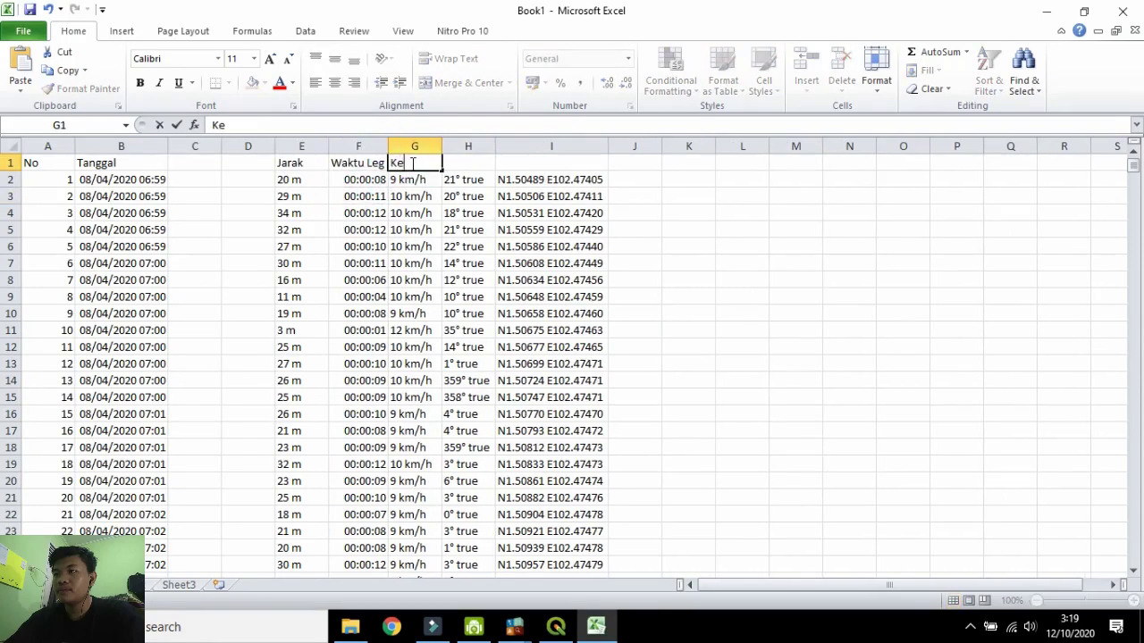
type("cepatan")
left_click(409, 265)
double_click(443, 146)
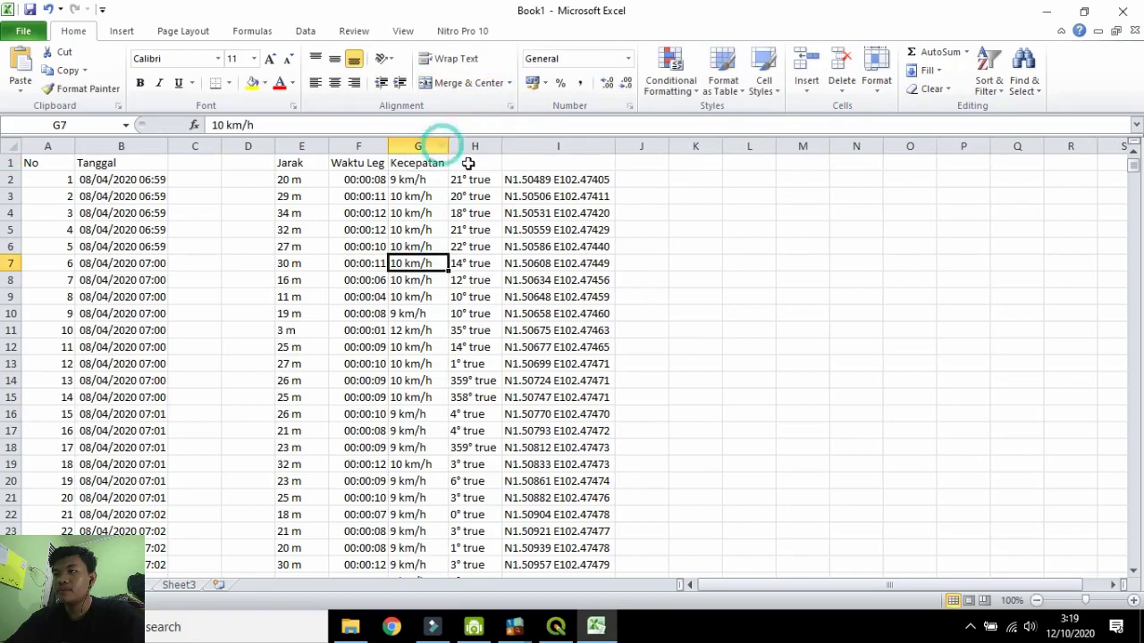
Enter the headers Arah in H1 and Posisi in I1.
left_click(469, 163)
type("Arah")
left_click(541, 161)
type("Posisi")
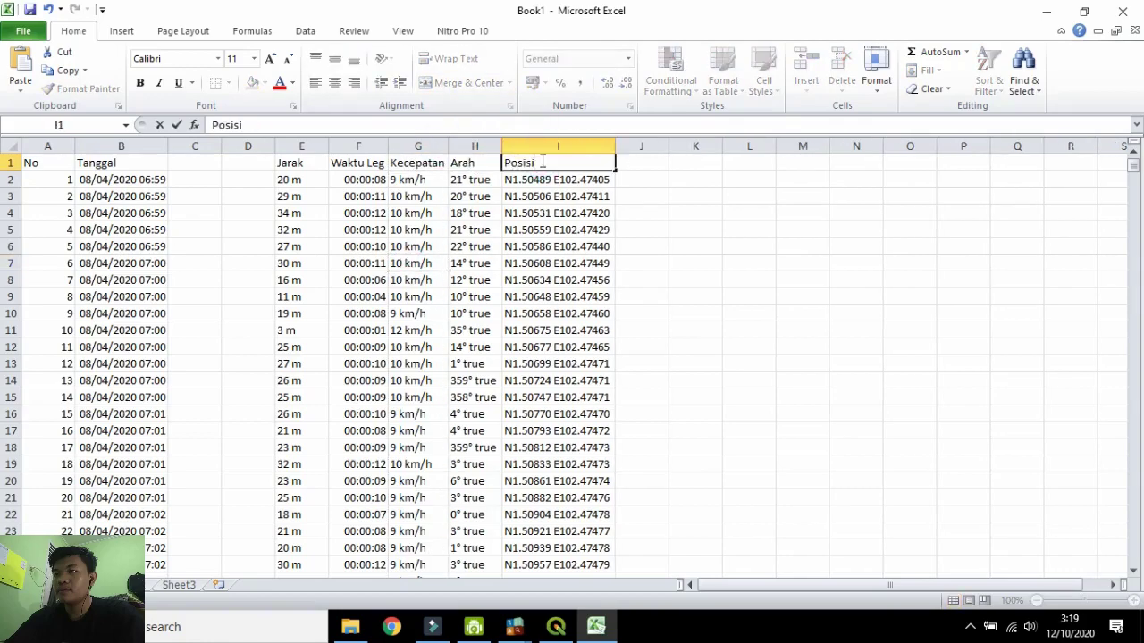
left_click(656, 168)
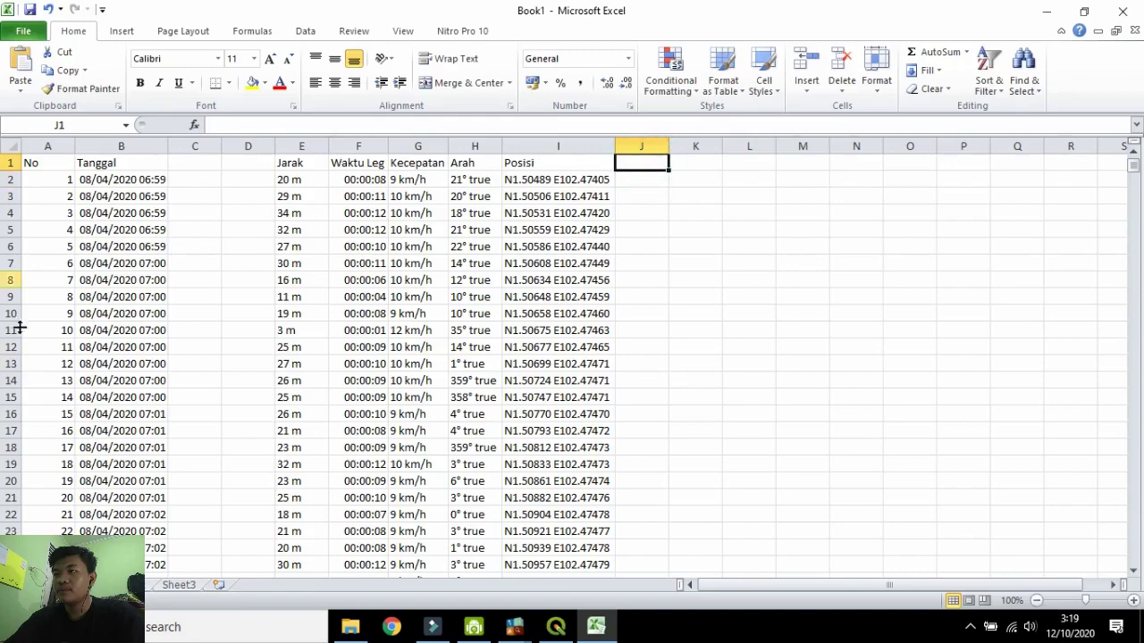
type("X")
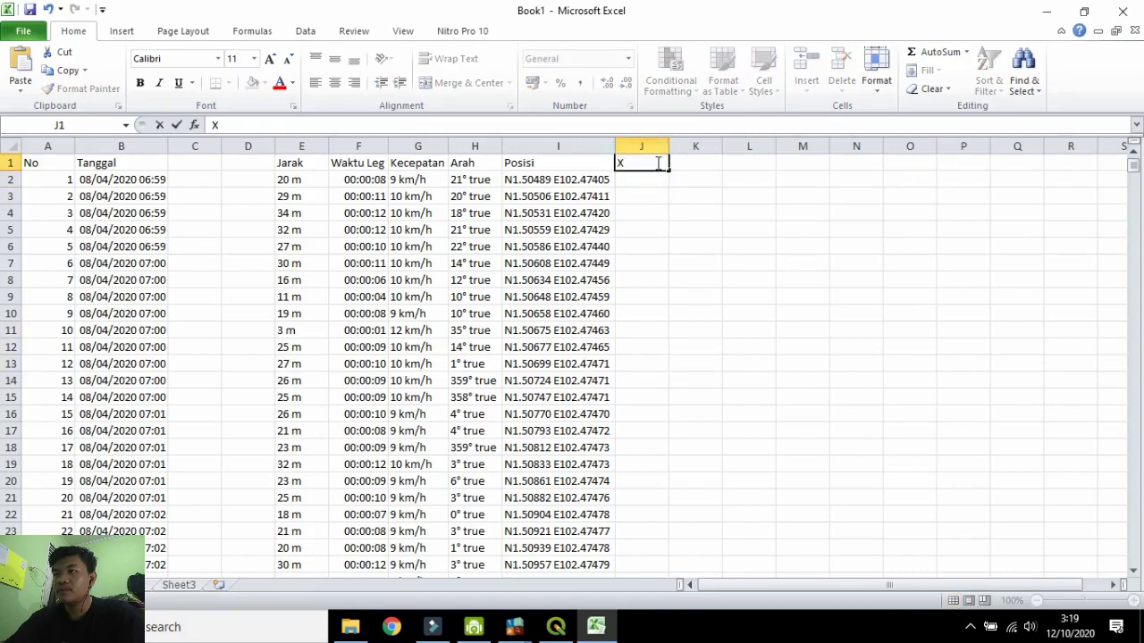
Split the Tanggal column into separate date and time columns with Text to Columns, using space as the delimiter.
left_click(143, 146)
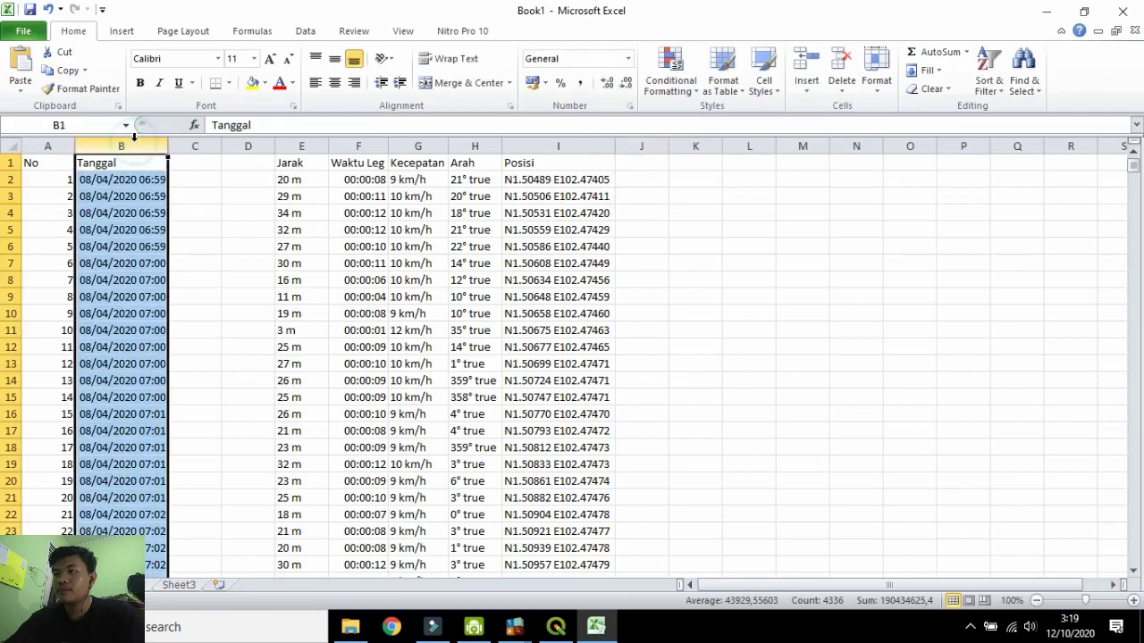
left_click(305, 31)
left_click(545, 90)
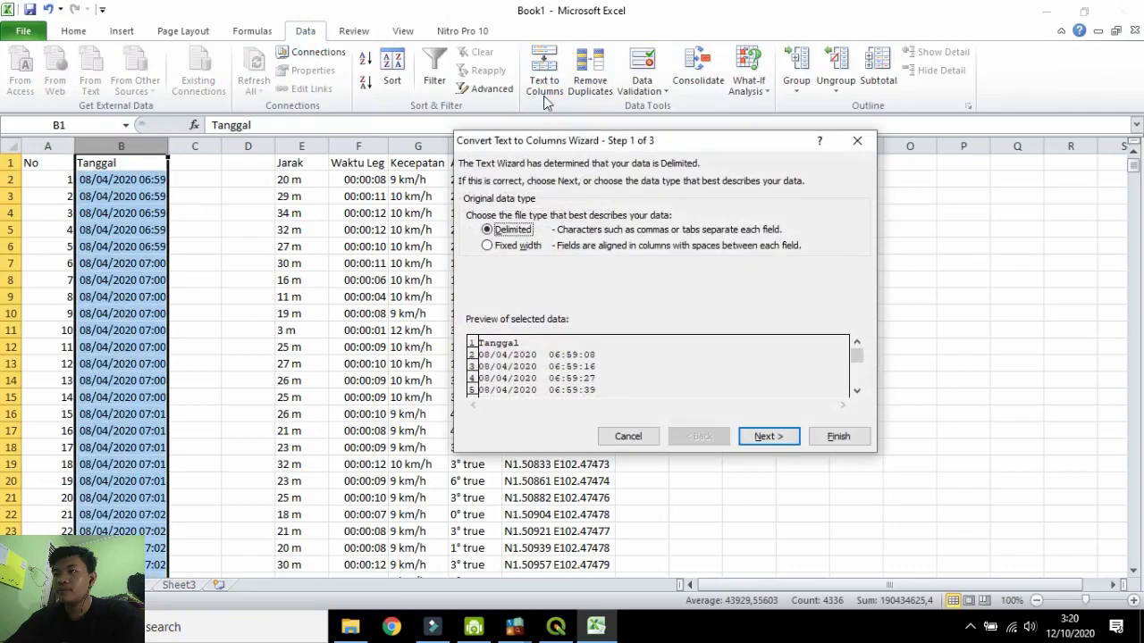
left_click(768, 436)
left_click(472, 261)
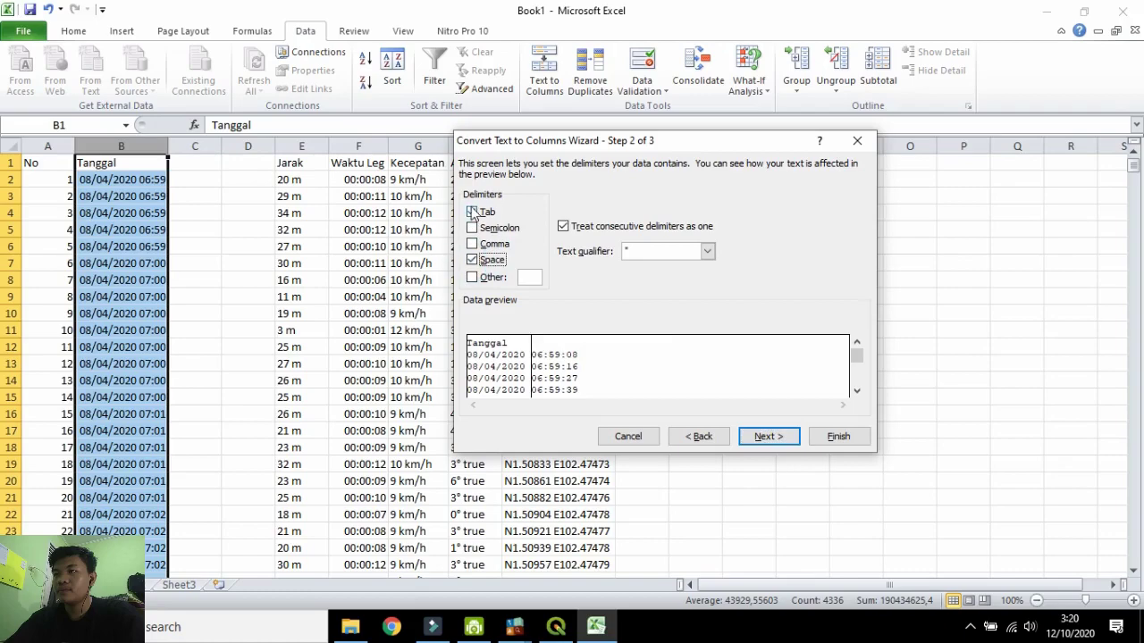
left_click(770, 437)
left_click(827, 437)
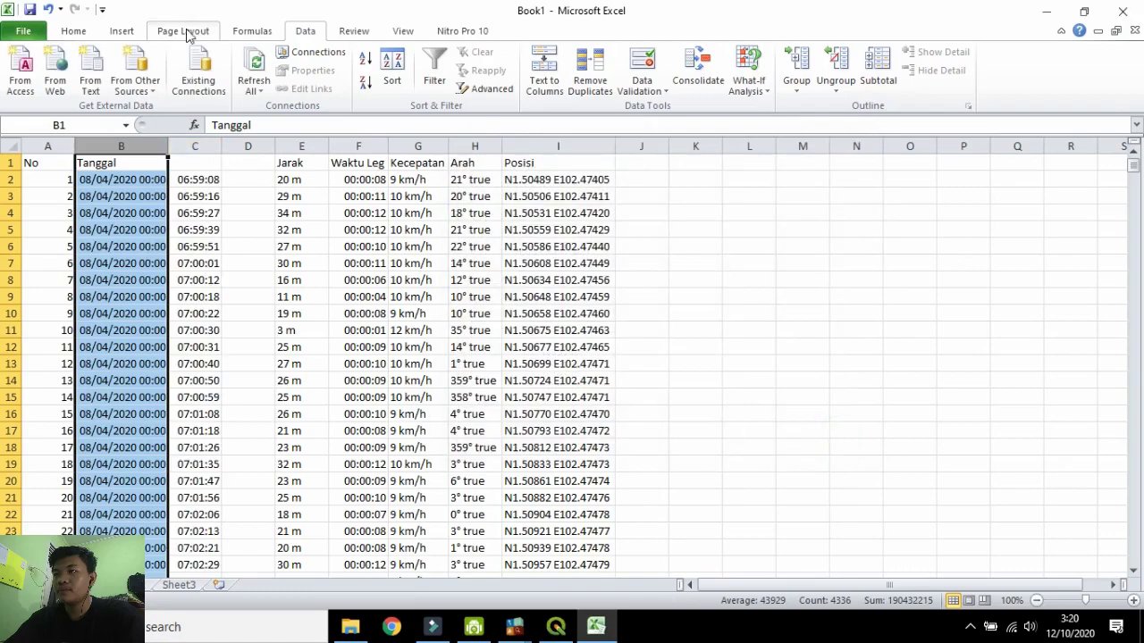
Format the Tanggal column to show only the date, without the time.
left_click(74, 31)
left_click(627, 58)
left_click(626, 231)
left_click(214, 161)
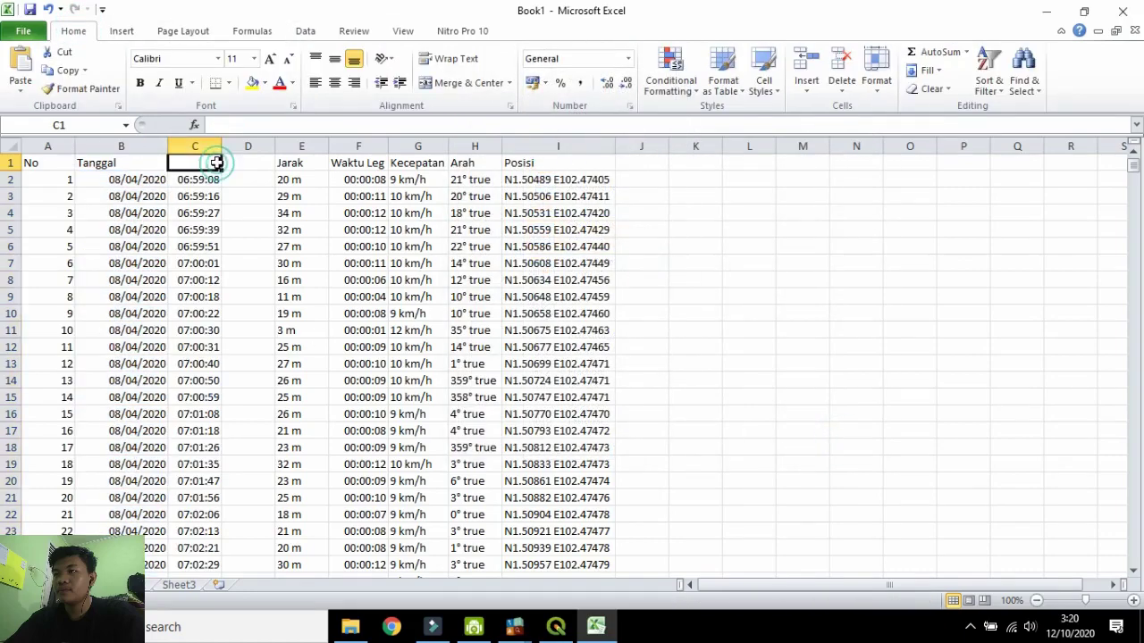
Enter the header Waktu in cell C1.
type("Waktu")
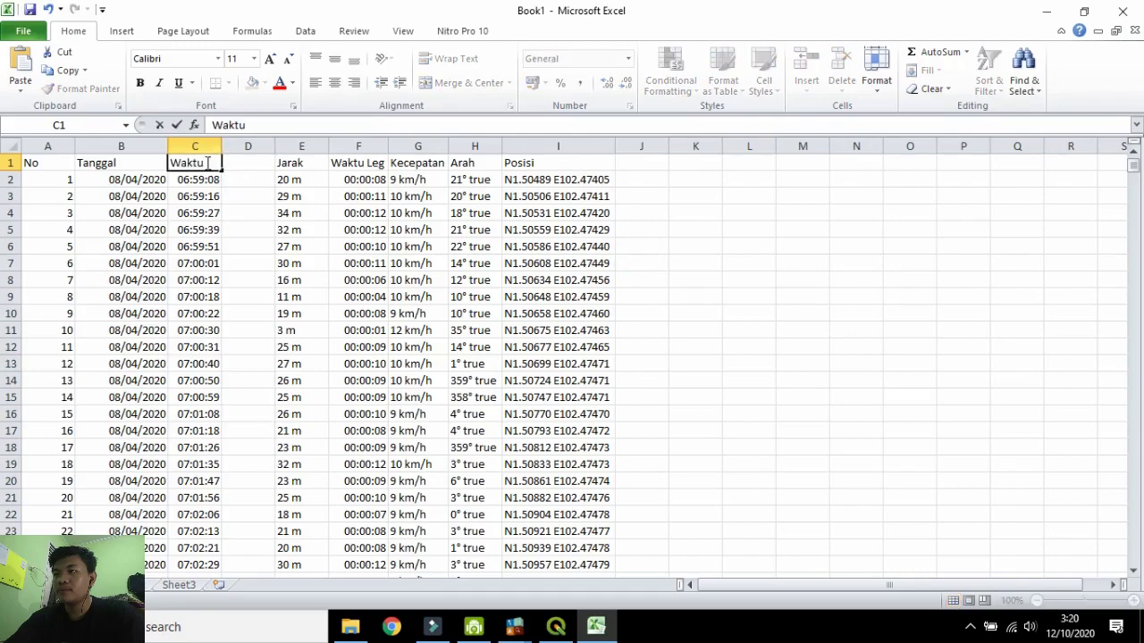
left_click(295, 213)
Strip the unit from the Jarak column using Text to Columns with space and m as delimiters.
left_click(299, 163)
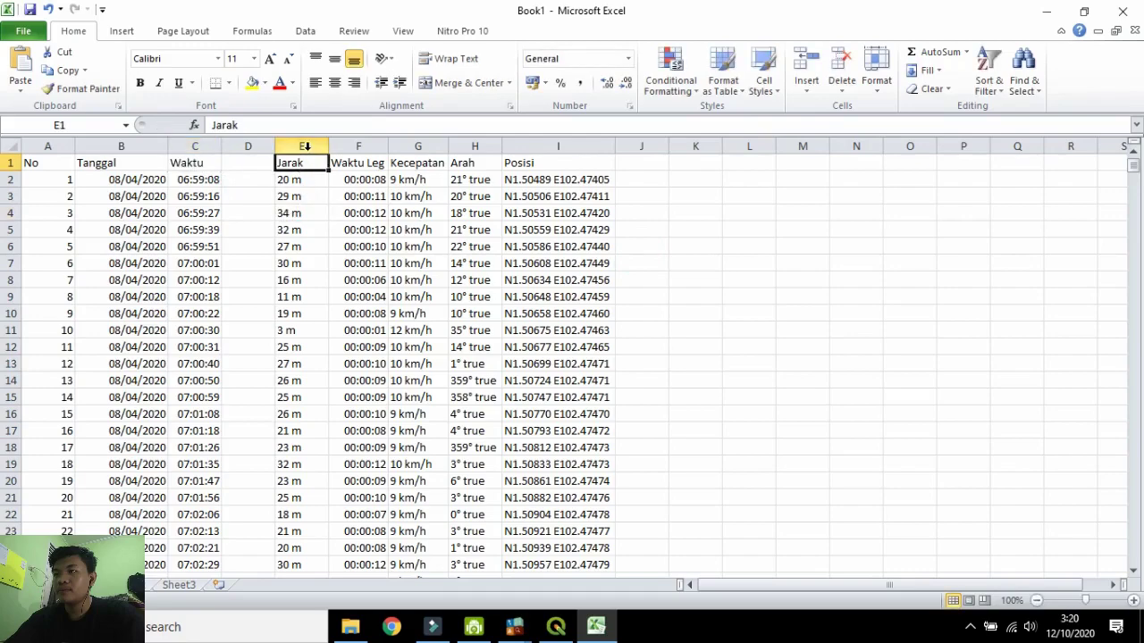
right_click(307, 149)
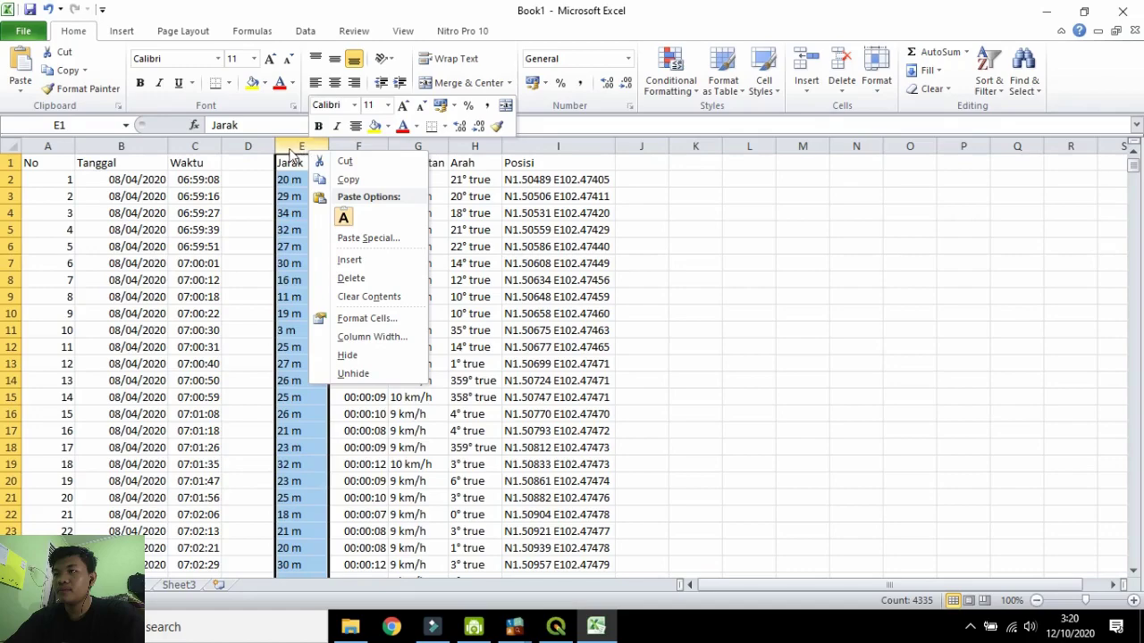
key("Escape")
left_click(305, 31)
left_click(545, 76)
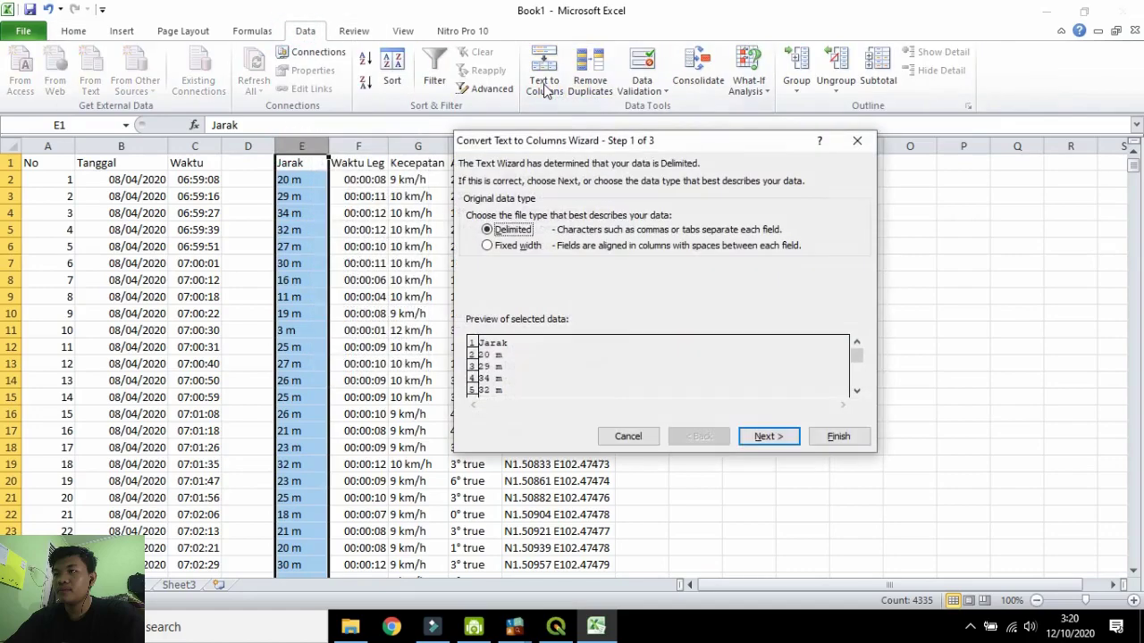
left_click(767, 436)
left_click(536, 278)
type("m")
left_click(768, 436)
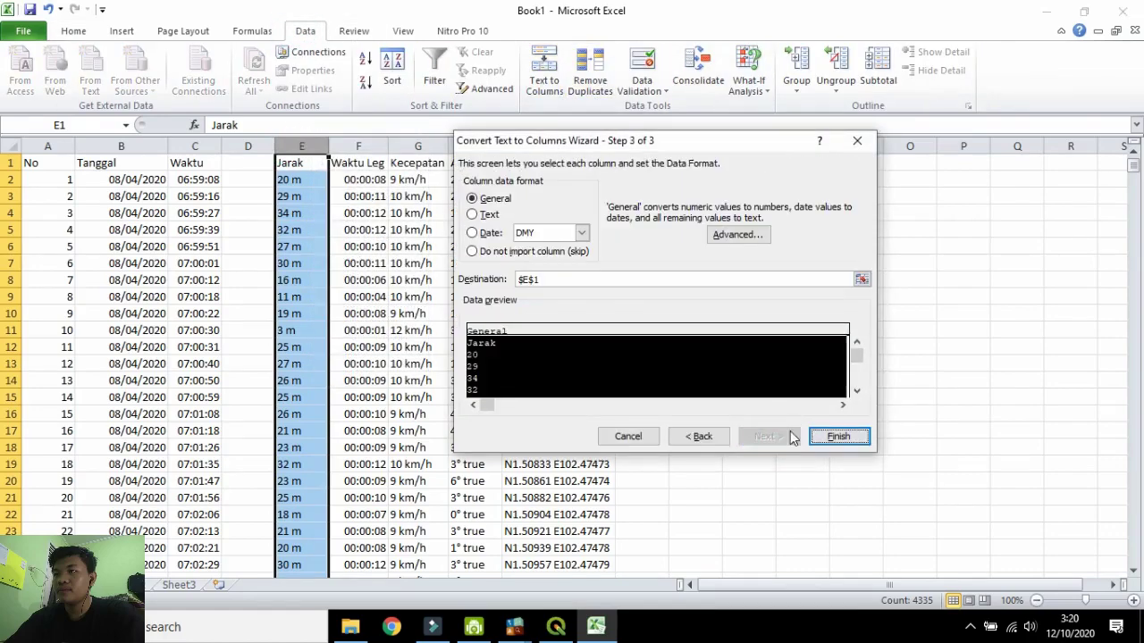
left_click(836, 436)
left_click(361, 145)
left_click(427, 144)
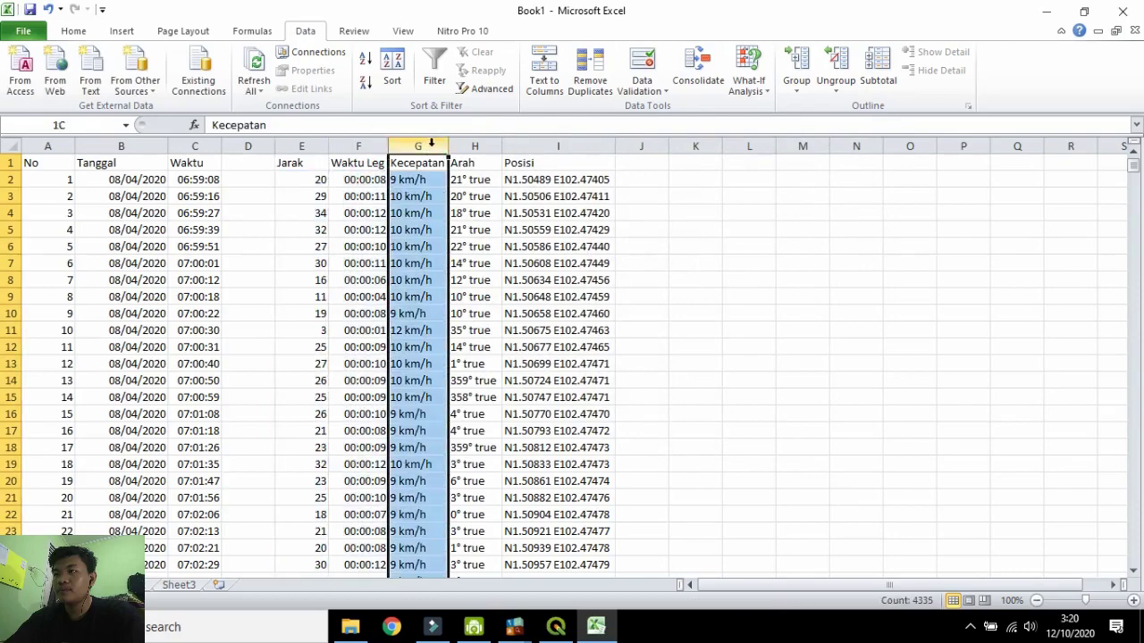
left_click(545, 76)
left_click(769, 437)
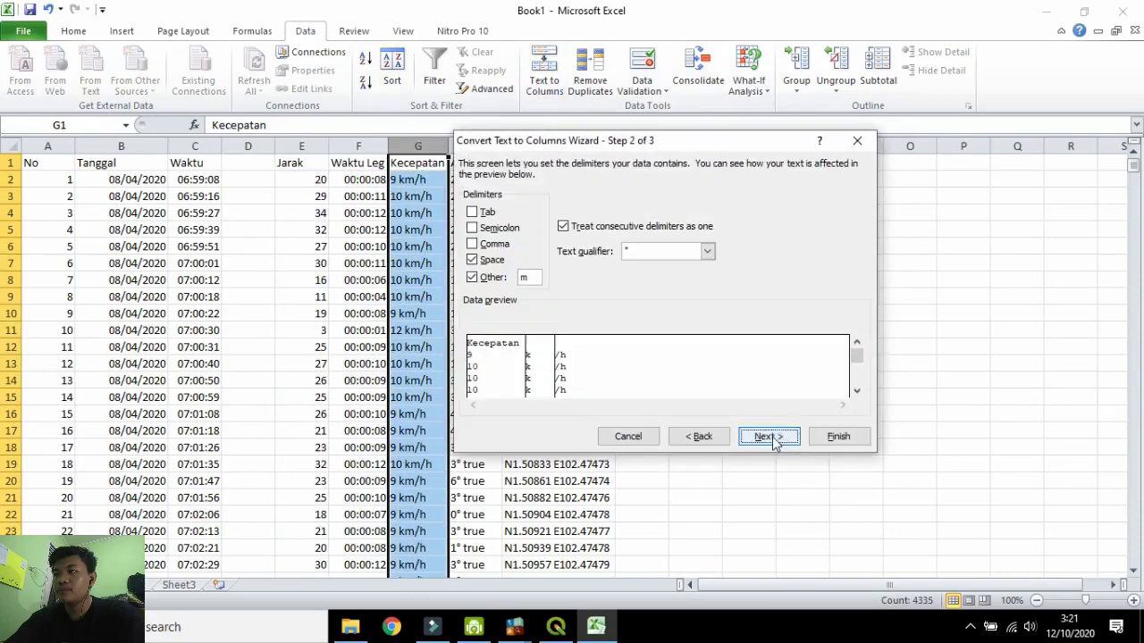
double_click(532, 277)
key("BackSpace")
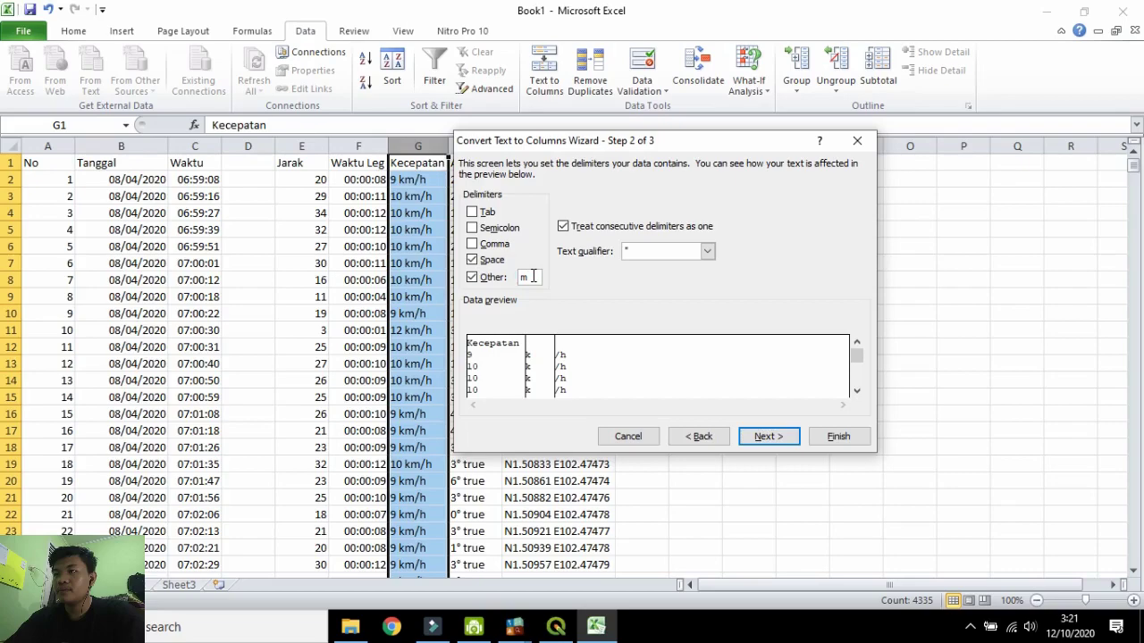
left_click(837, 438)
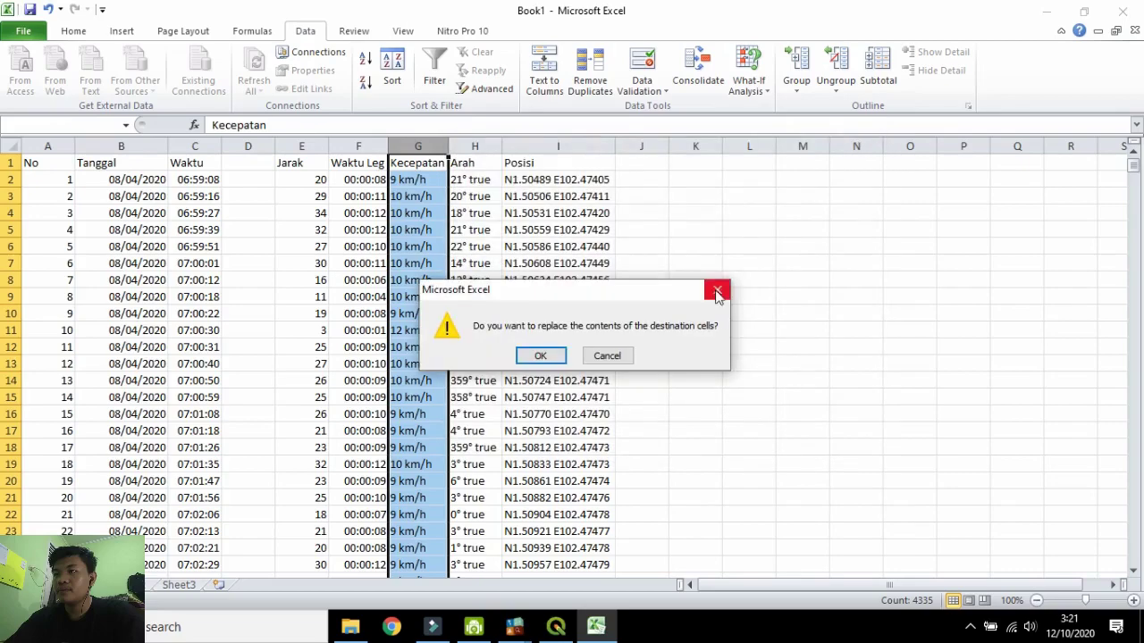
left_click(718, 289)
left_click(706, 294)
Insert an empty column before Arah and split the Kecepatan column with Text to Columns, using only space as the delimiter.
right_click(499, 146)
left_click(539, 269)
left_click(416, 145)
left_click(544, 72)
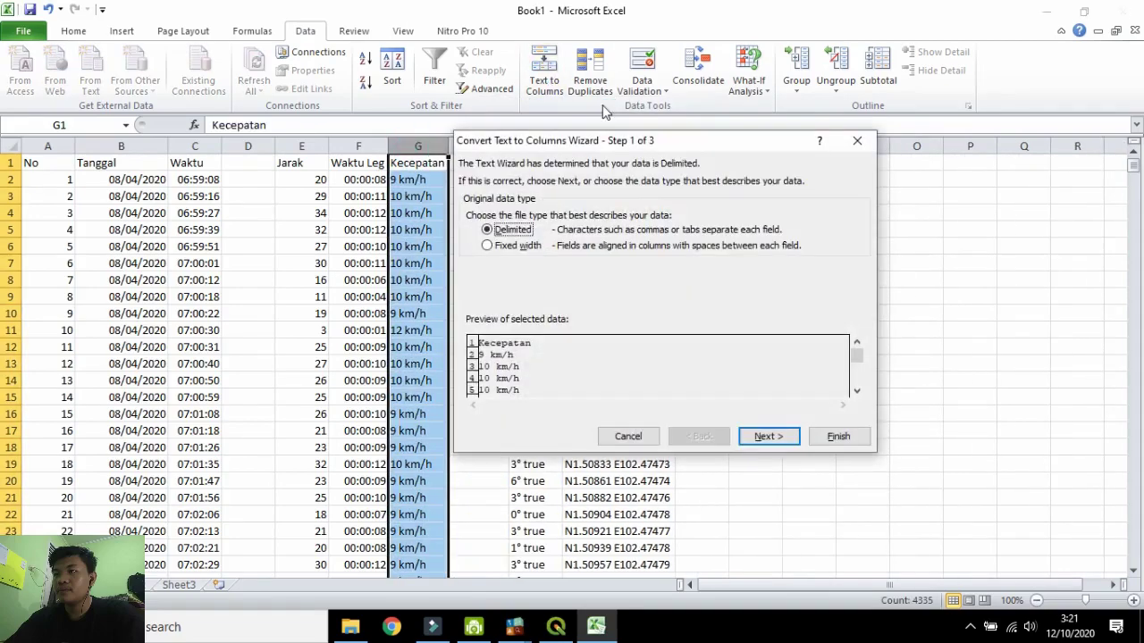
left_click(769, 436)
left_click(537, 277)
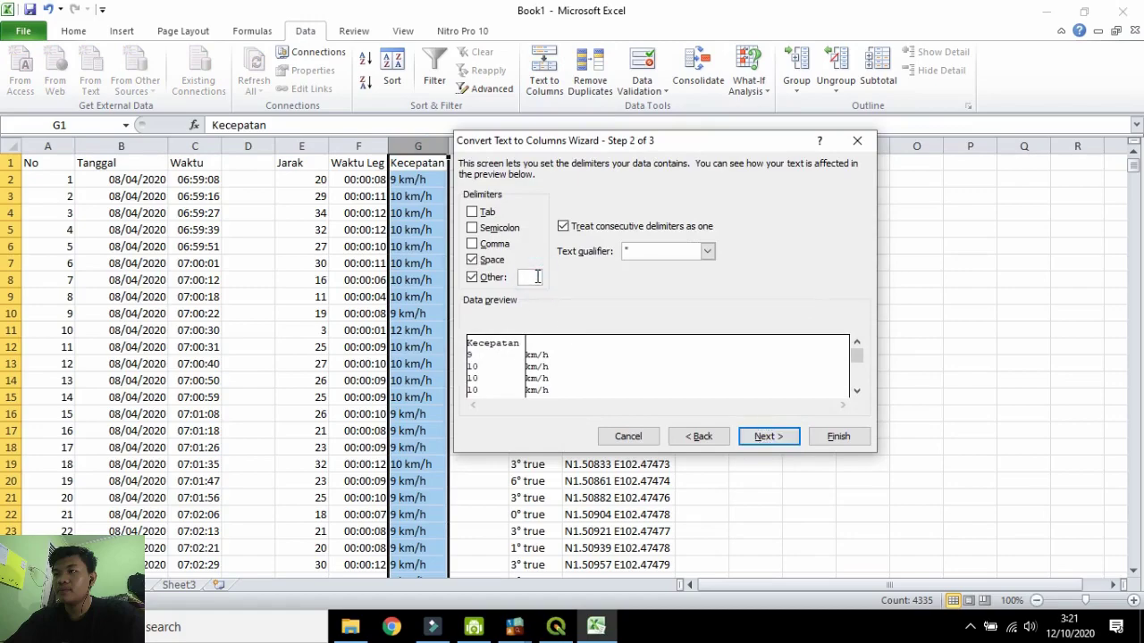
left_click(472, 277)
left_click(768, 436)
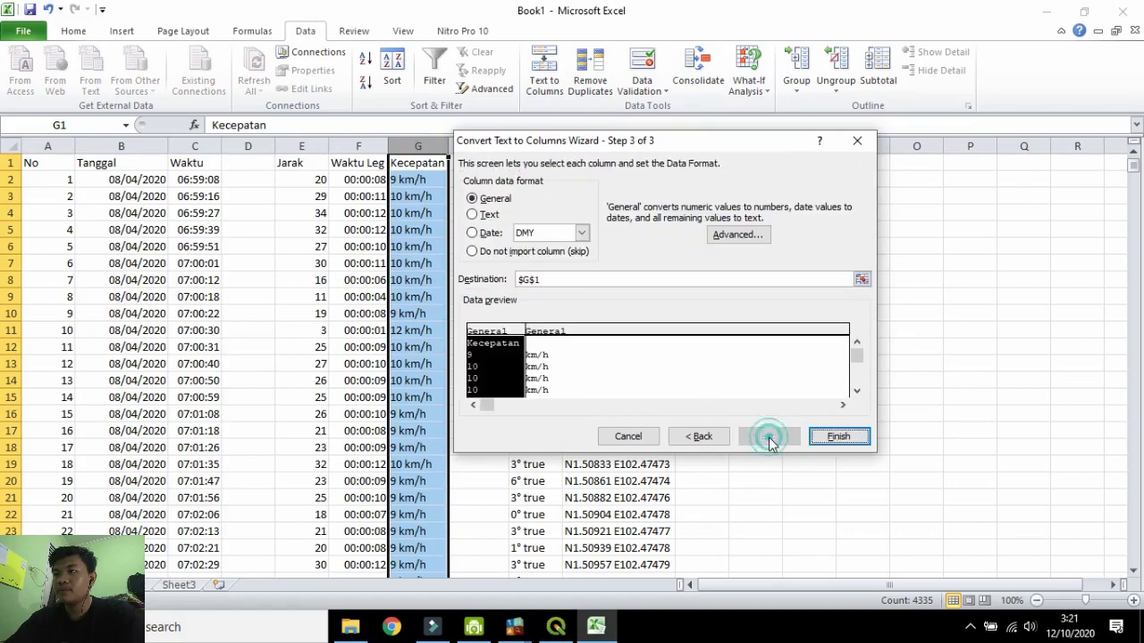
left_click(829, 435)
Delete the leftover km/h column between Kecepatan and Arah.
left_click(475, 146)
right_click(493, 145)
left_click(532, 273)
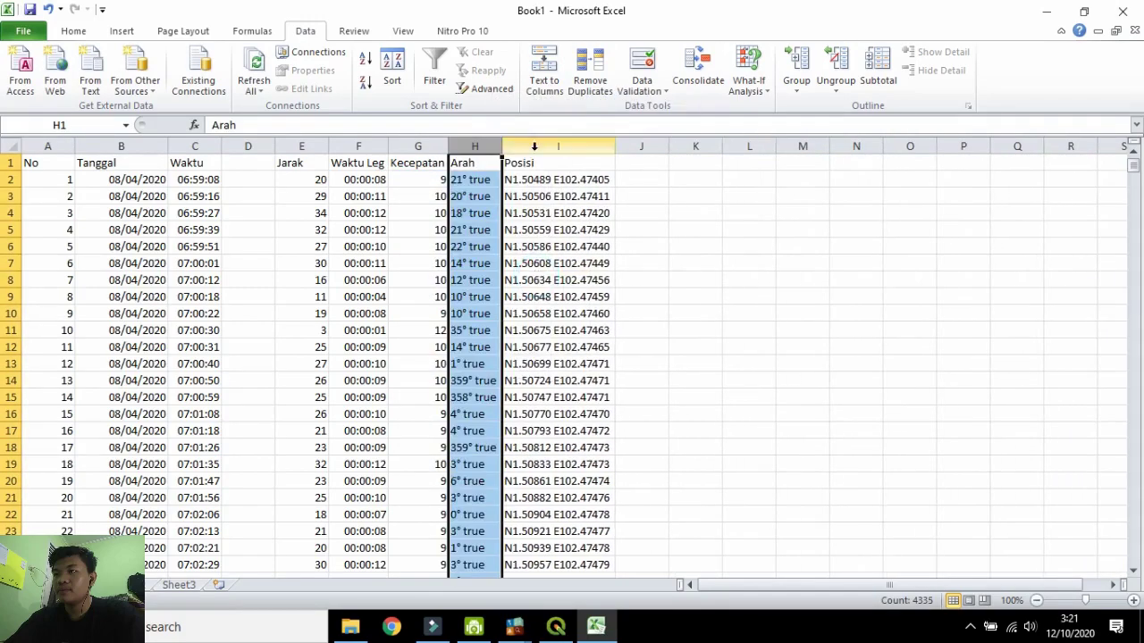
Insert an empty column between Arah and Posisi and copy the degree symbol from cell H2.
right_click(538, 147)
left_click(579, 256)
left_click(469, 145)
left_click(468, 179)
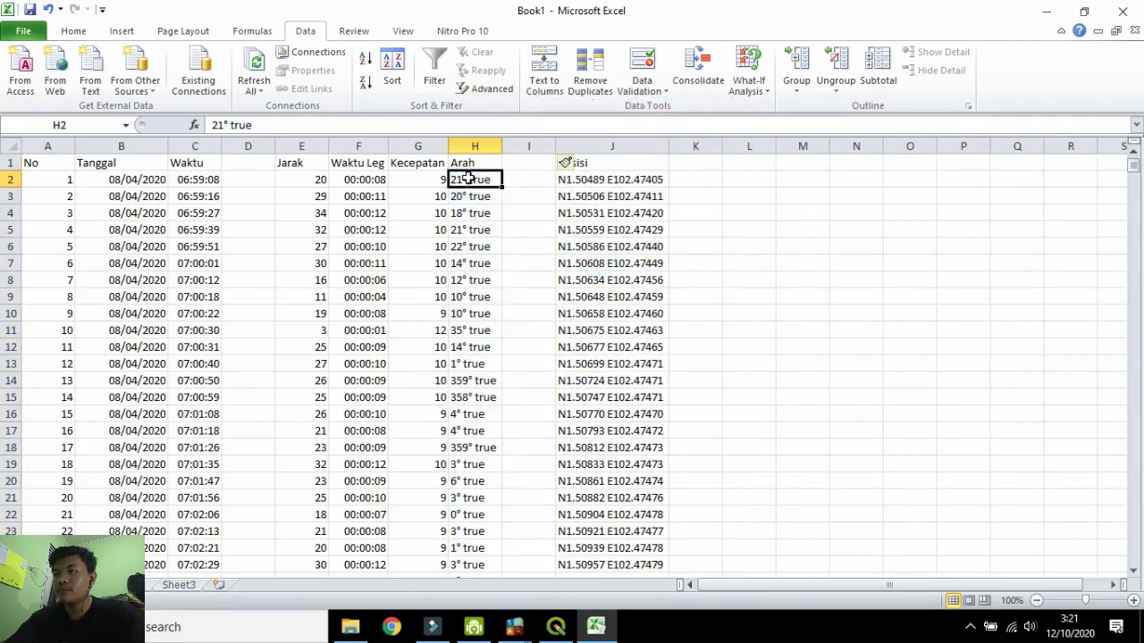
double_click(468, 179)
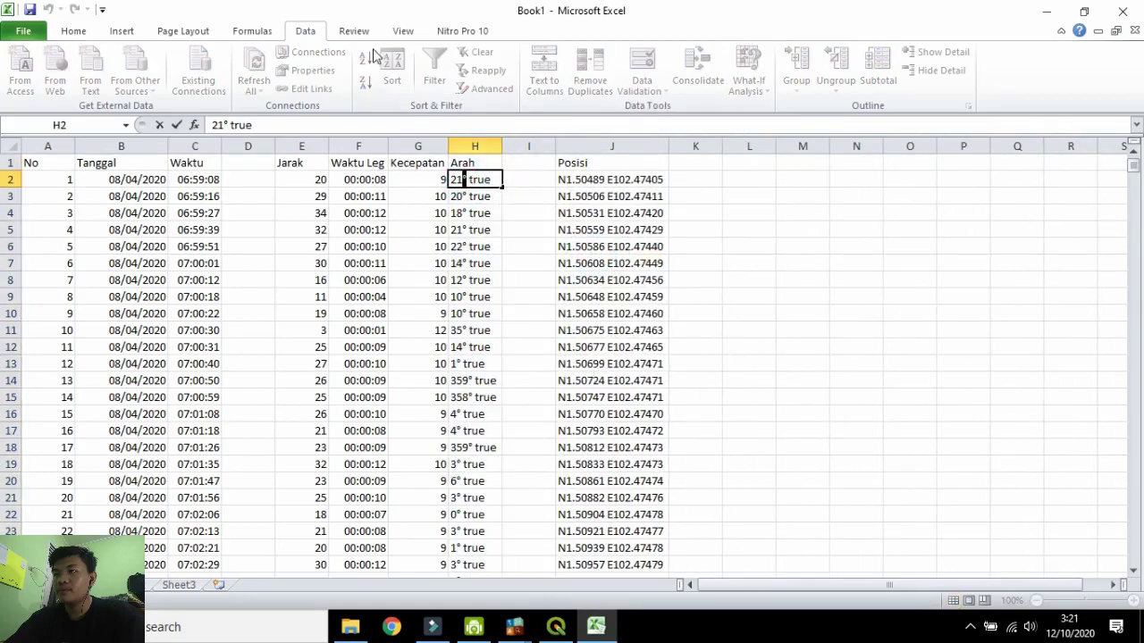
left_click(532, 179)
left_click(489, 179)
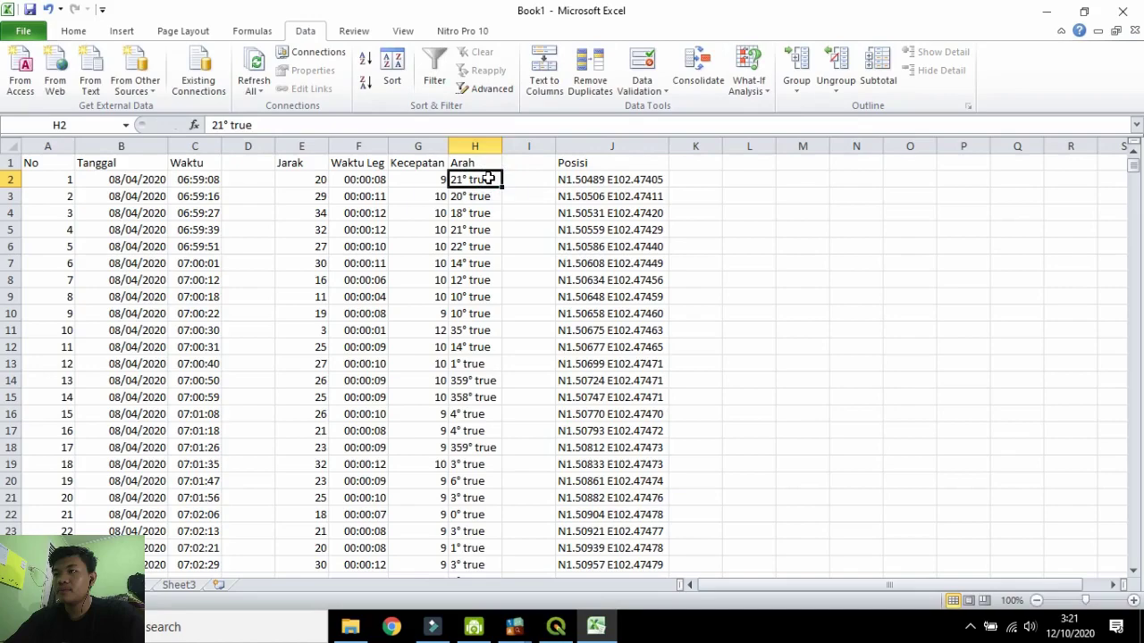
Split the Arah column with Text to Columns using space and ° as delimiters, and delete the leftover column containing true.
left_click(475, 145)
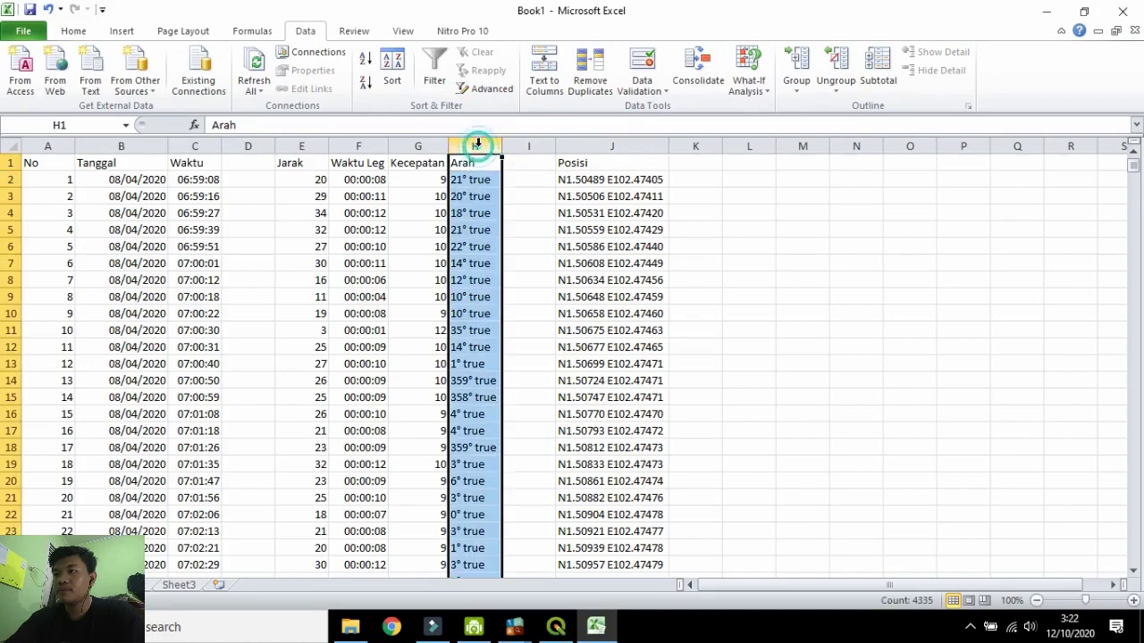
left_click(555, 79)
left_click(767, 435)
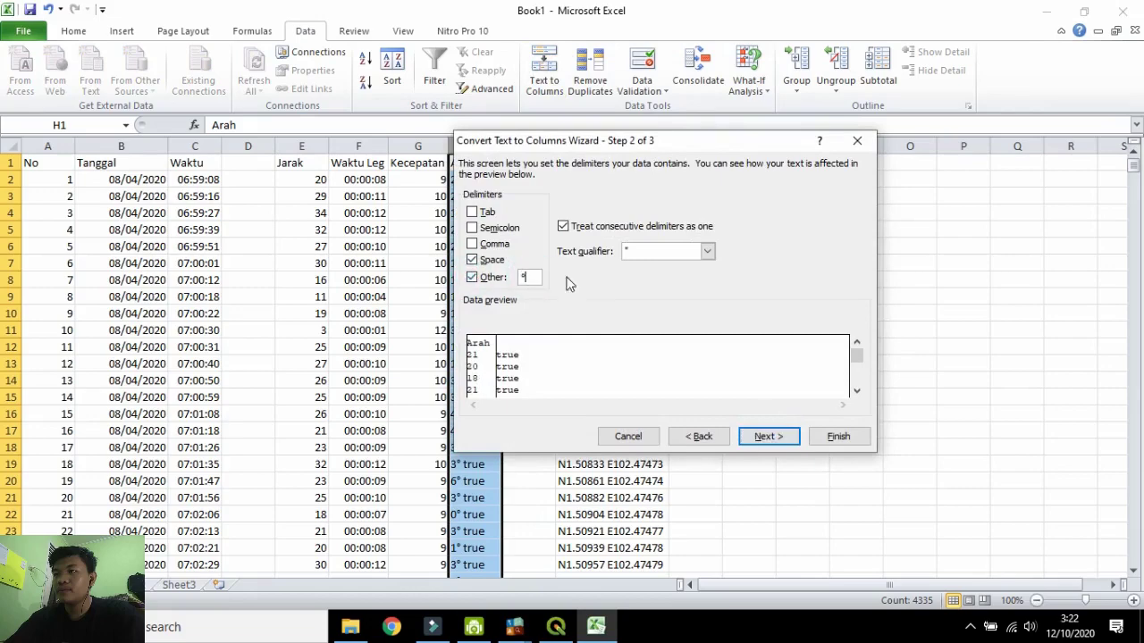
left_click(779, 436)
left_click(837, 436)
right_click(540, 150)
left_click(582, 278)
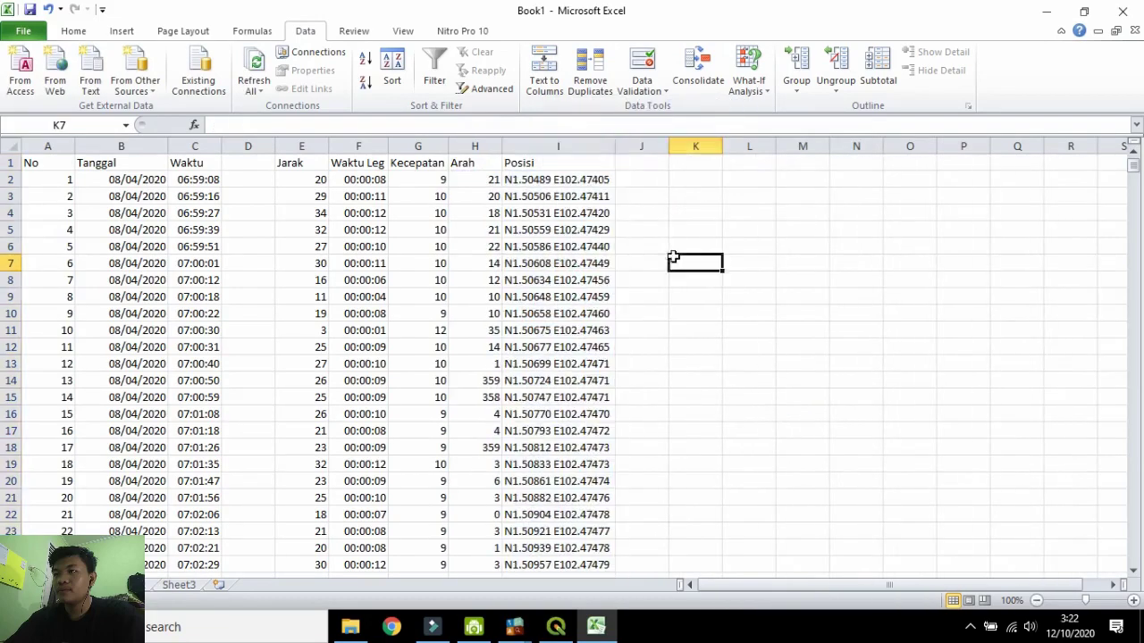
Enter the headers Y in J1 and X in K1.
left_click(641, 163)
type("Y")
key("Tab")
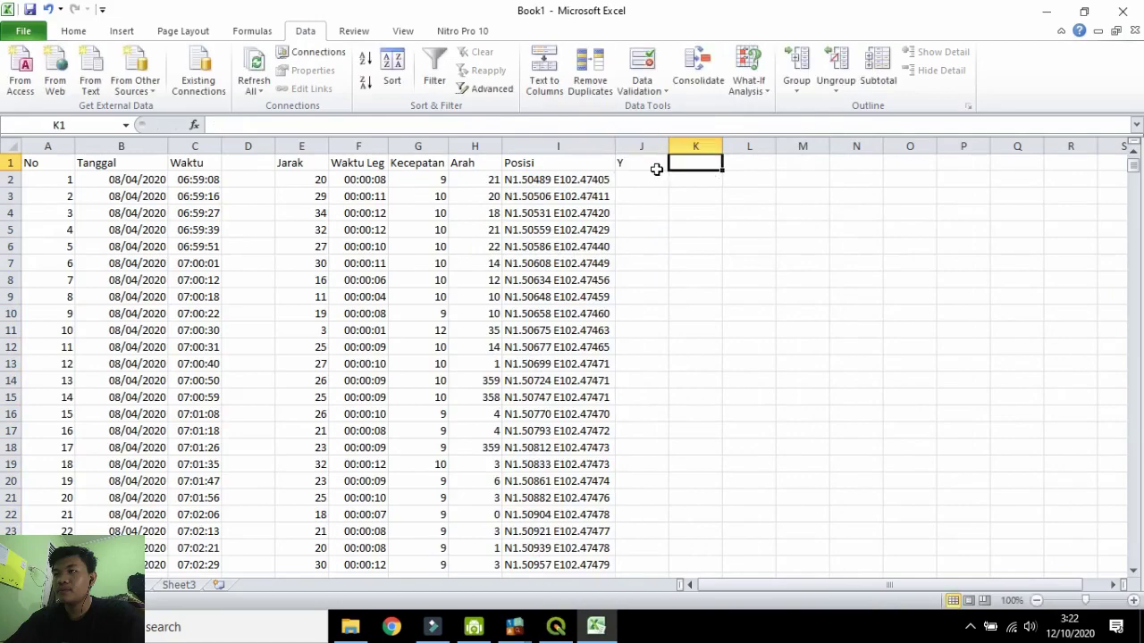
type("X")
key("Return")
Enter the formula =MID(I2;2;7) in J2 and fill it down the Y column.
left_click(422, 122)
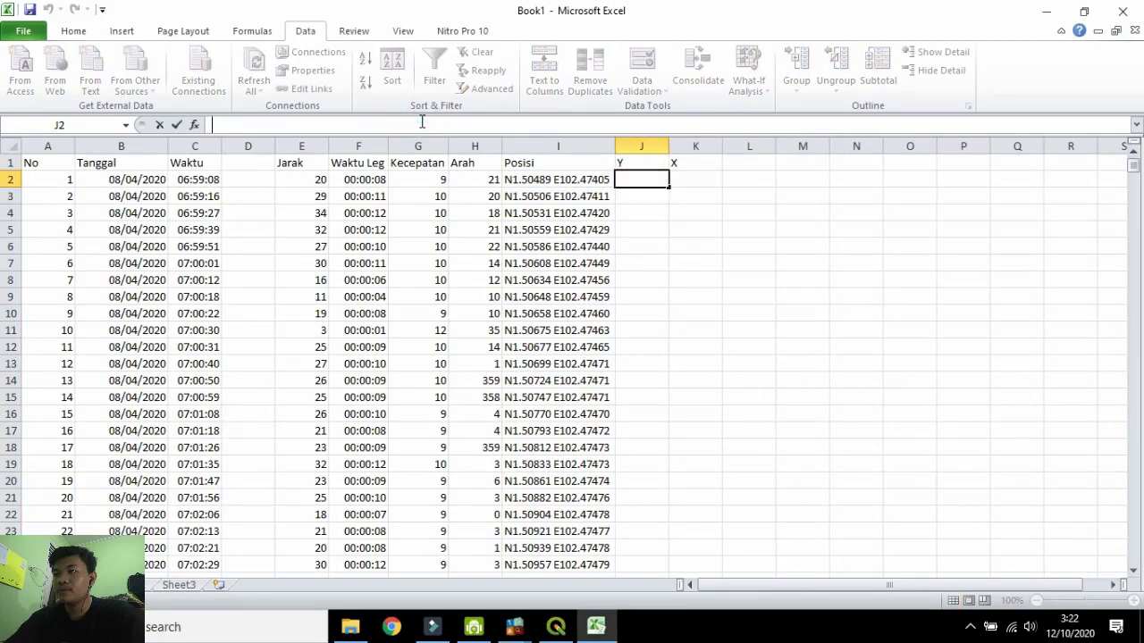
type("=mid")
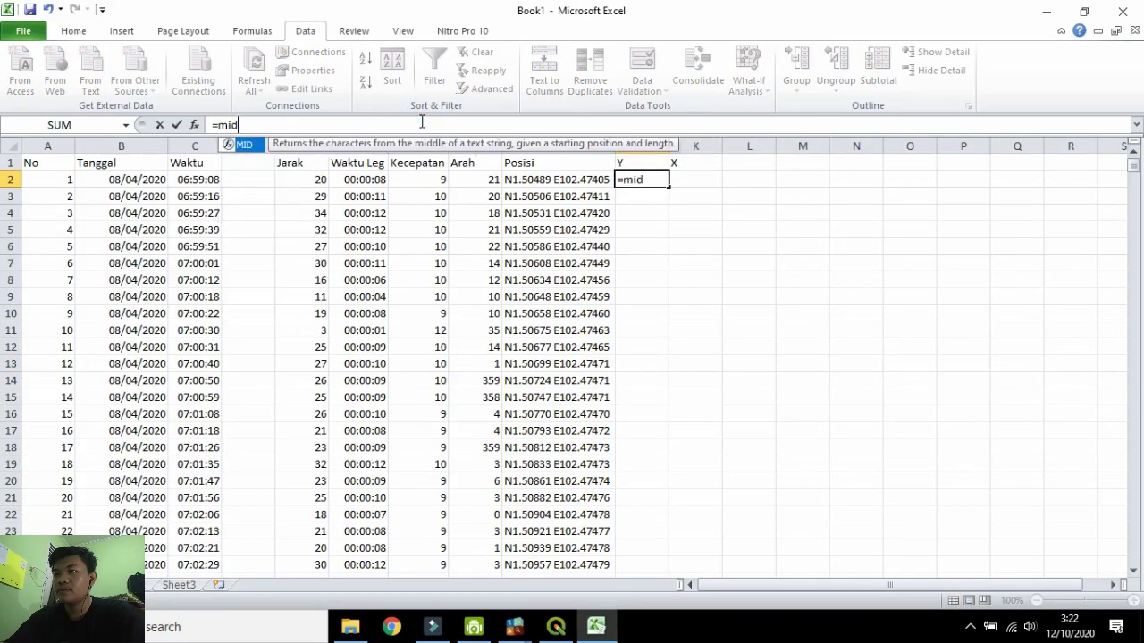
type("(")
left_click(558, 180)
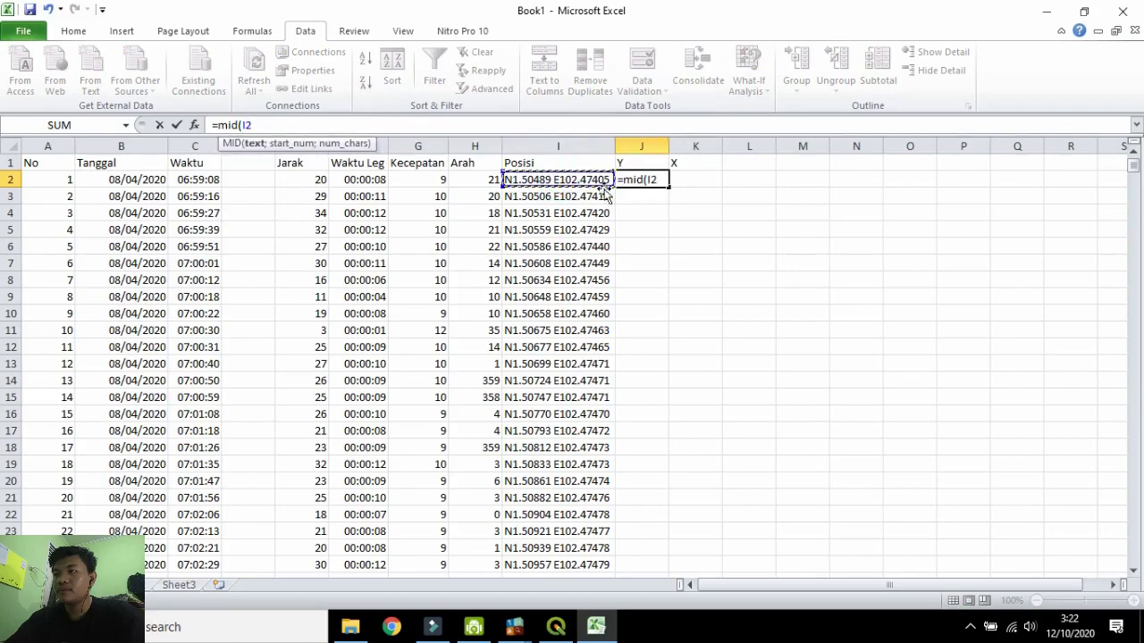
type(";2")
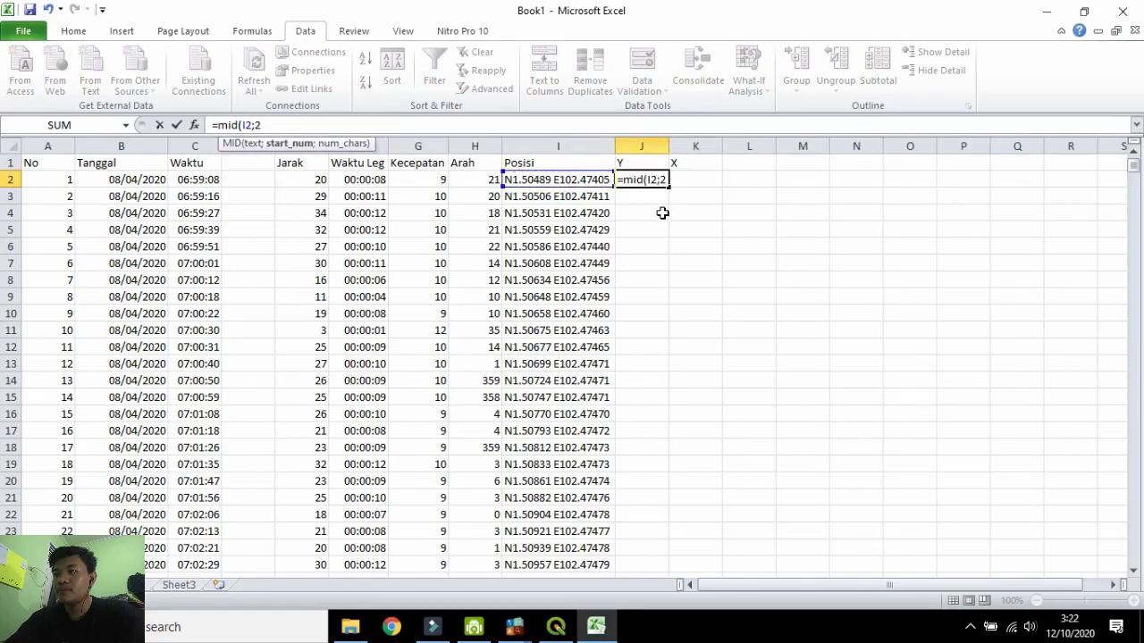
type(";7")
key("Return")
left_click(652, 182)
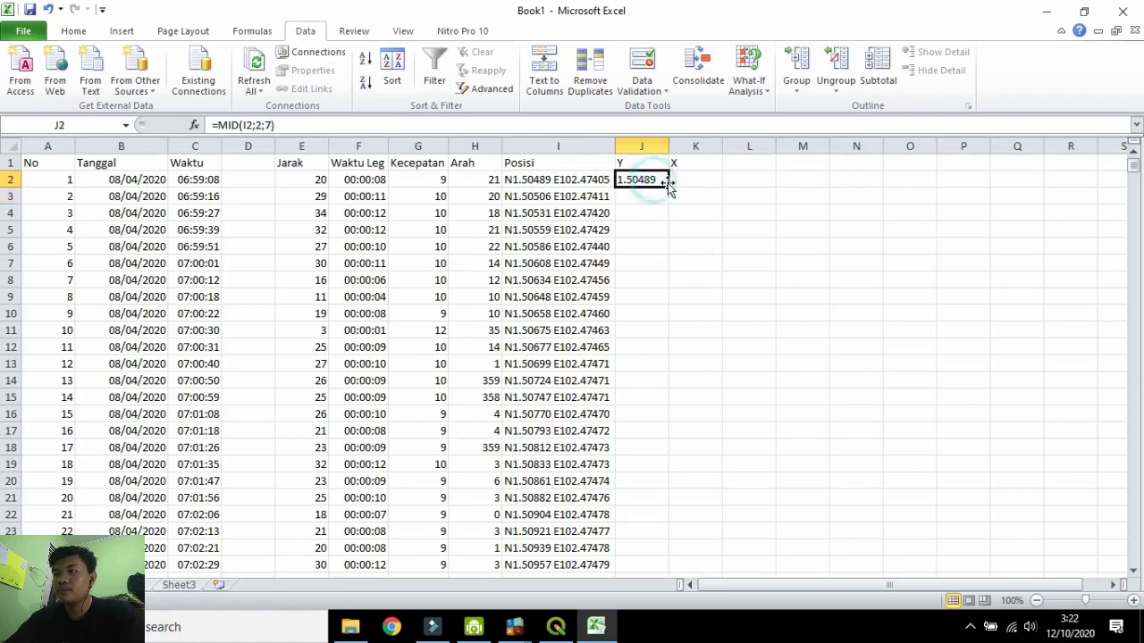
double_click(669, 187)
Enter the formula =RIGHT(I2;9) in K2 and fill it down the X column.
left_click(690, 180)
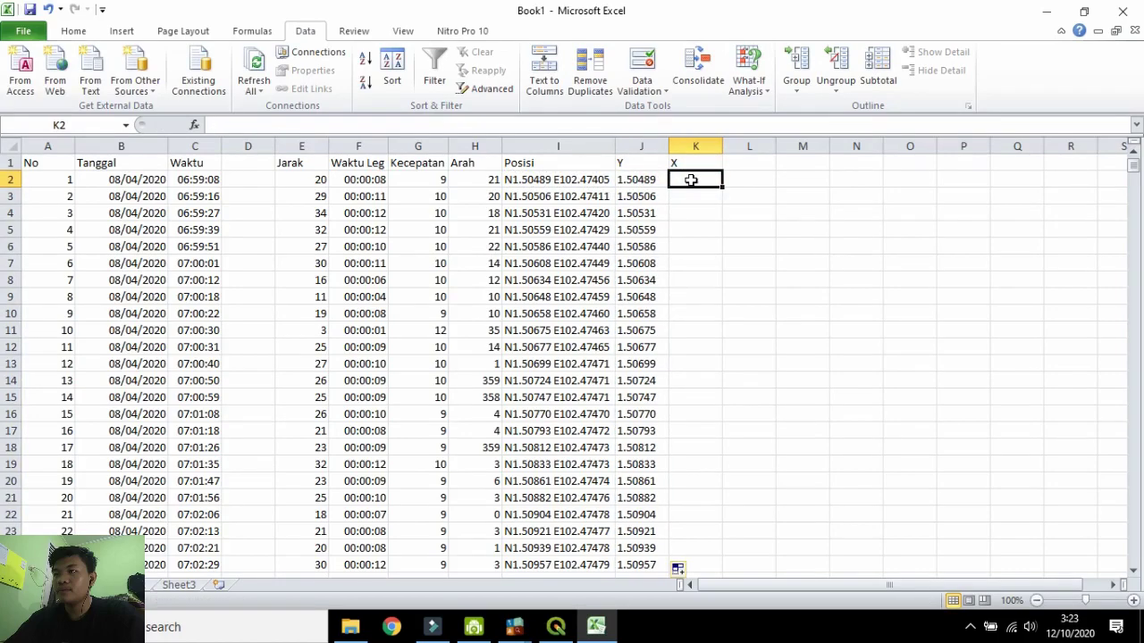
type("=rig")
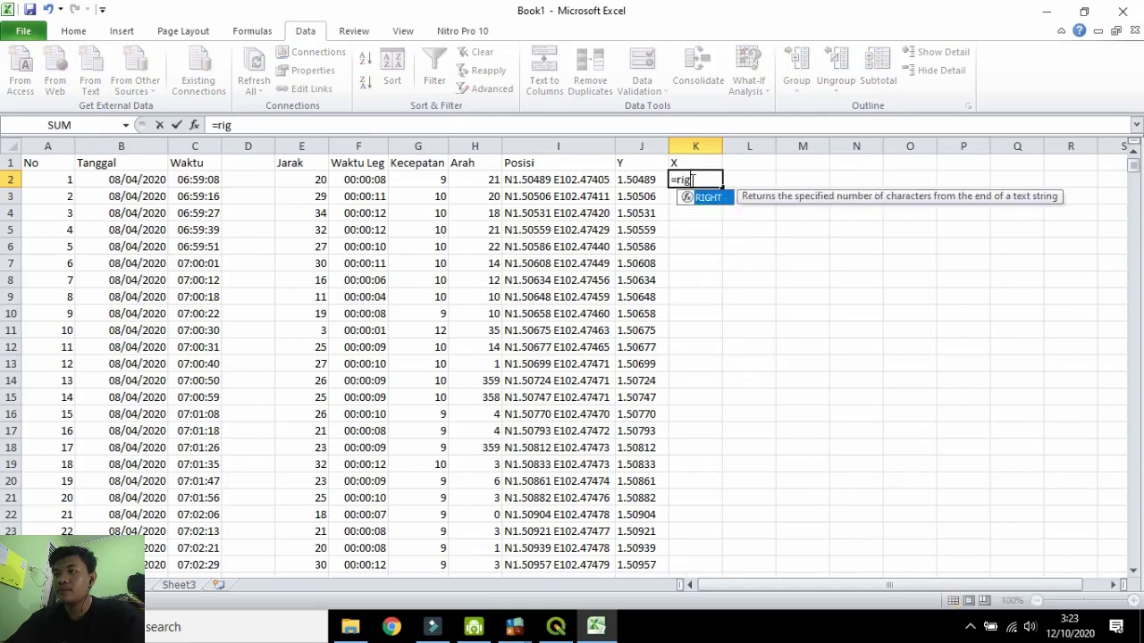
type("ht(")
left_click(584, 177)
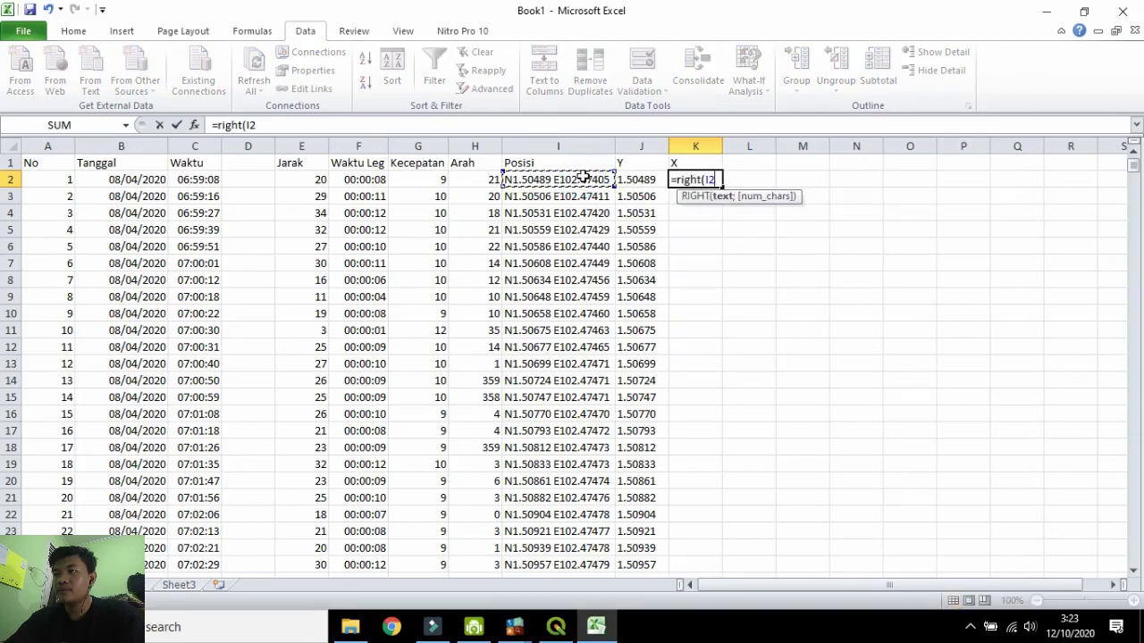
type(";9")
key("Return")
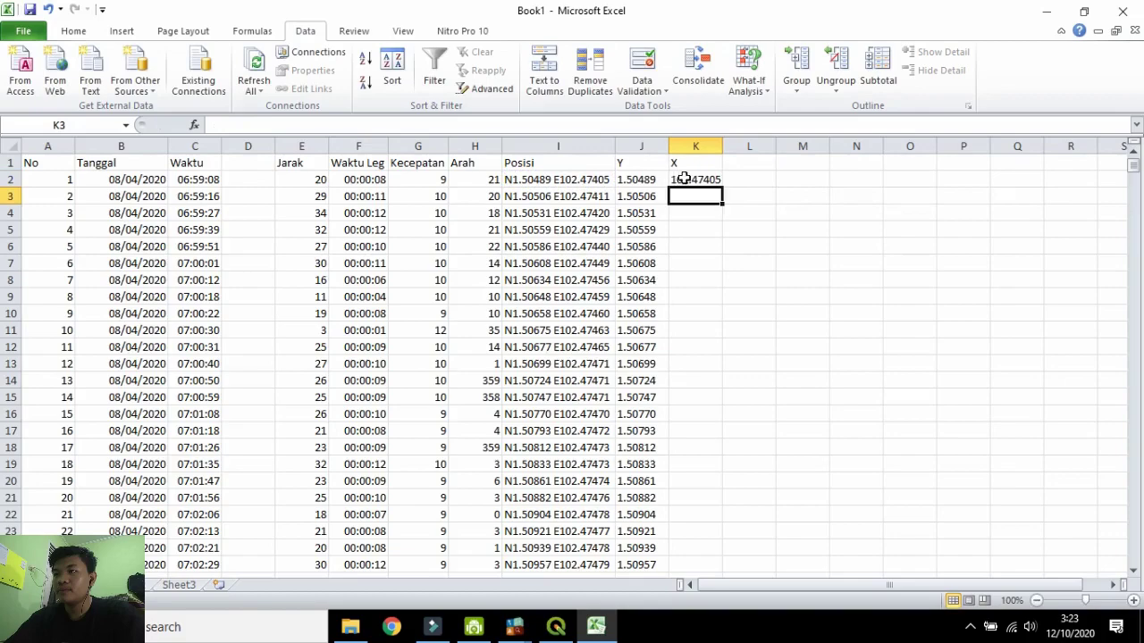
left_click(685, 179)
double_click(722, 188)
Enter the header Keterangan in L1 and fit column L to its width.
left_click(741, 179)
left_click(746, 162)
type("Ke")
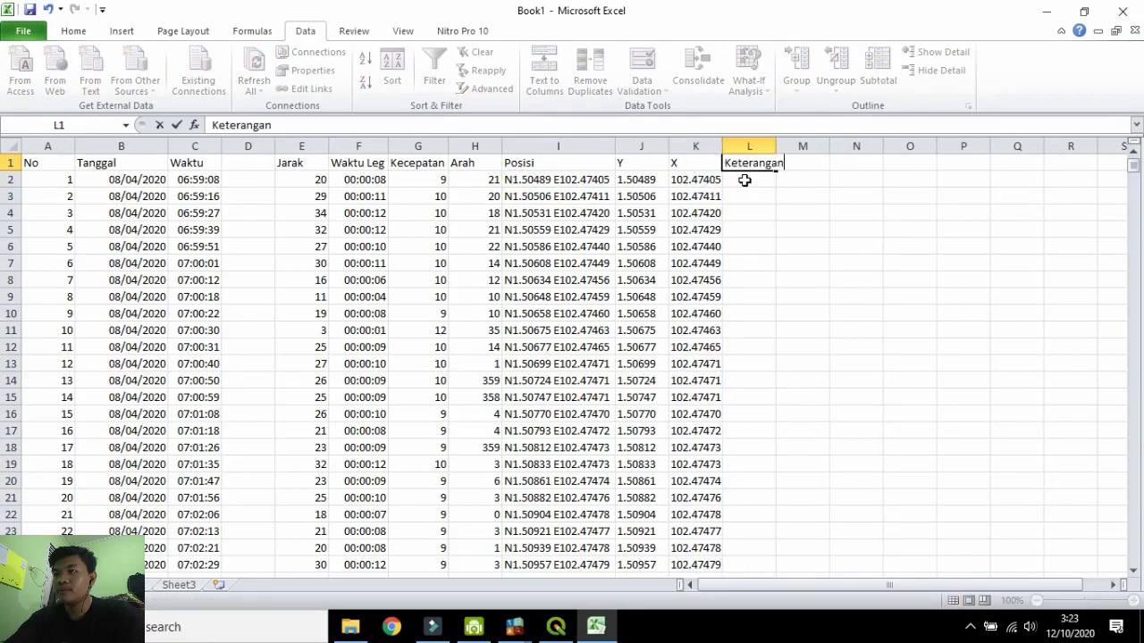
type("terangan")
left_click(745, 180)
double_click(776, 146)
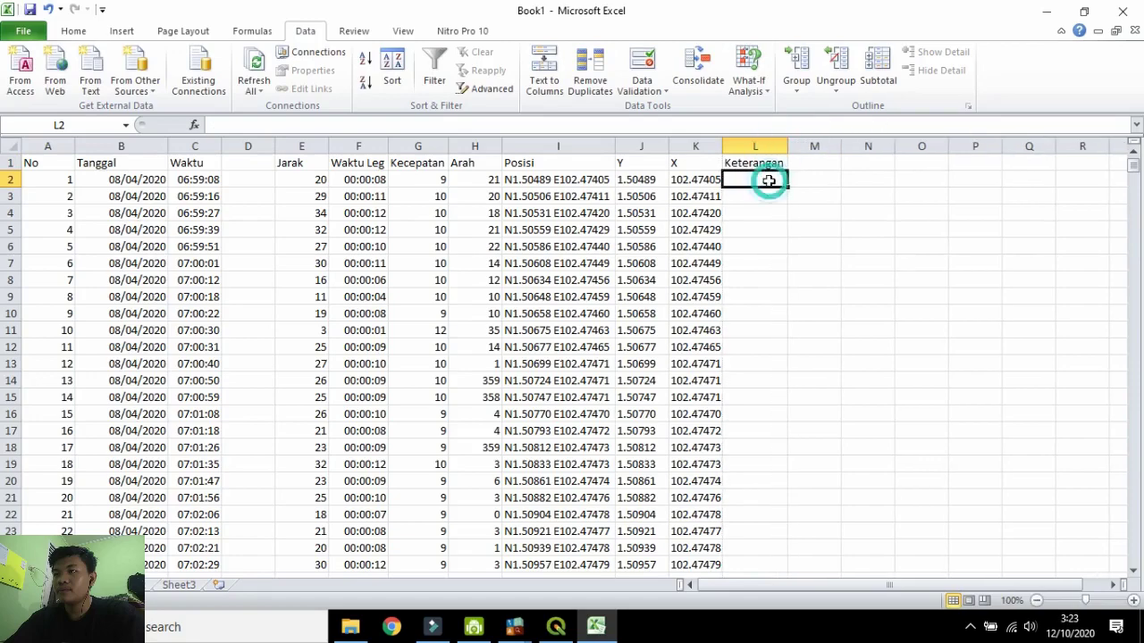
double_click(757, 183)
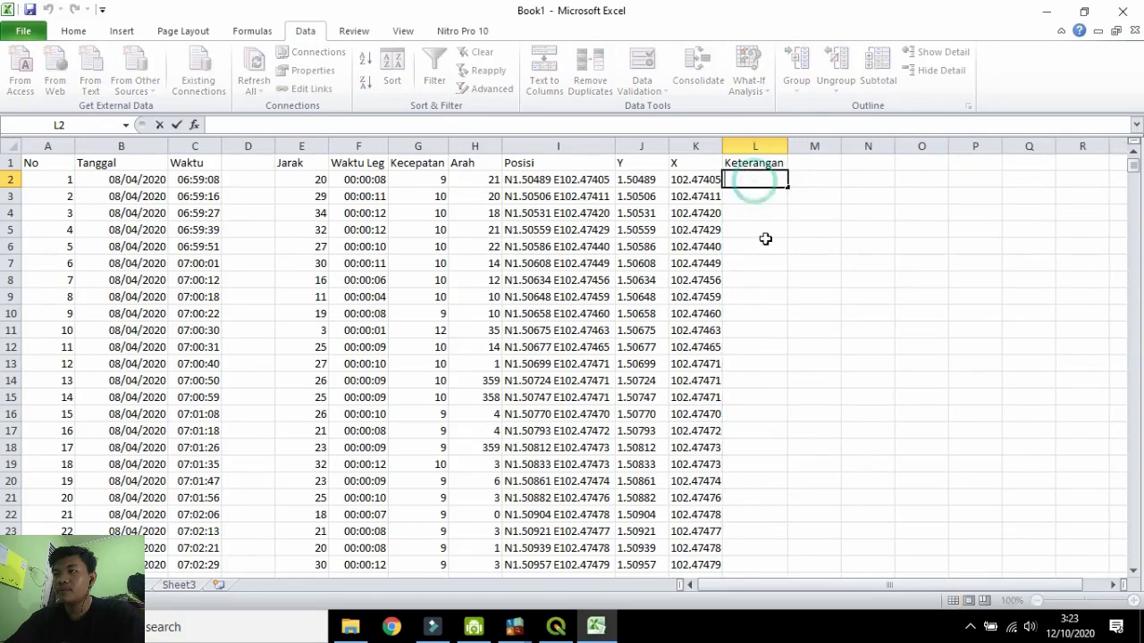
key("Return")
left_click(755, 180)
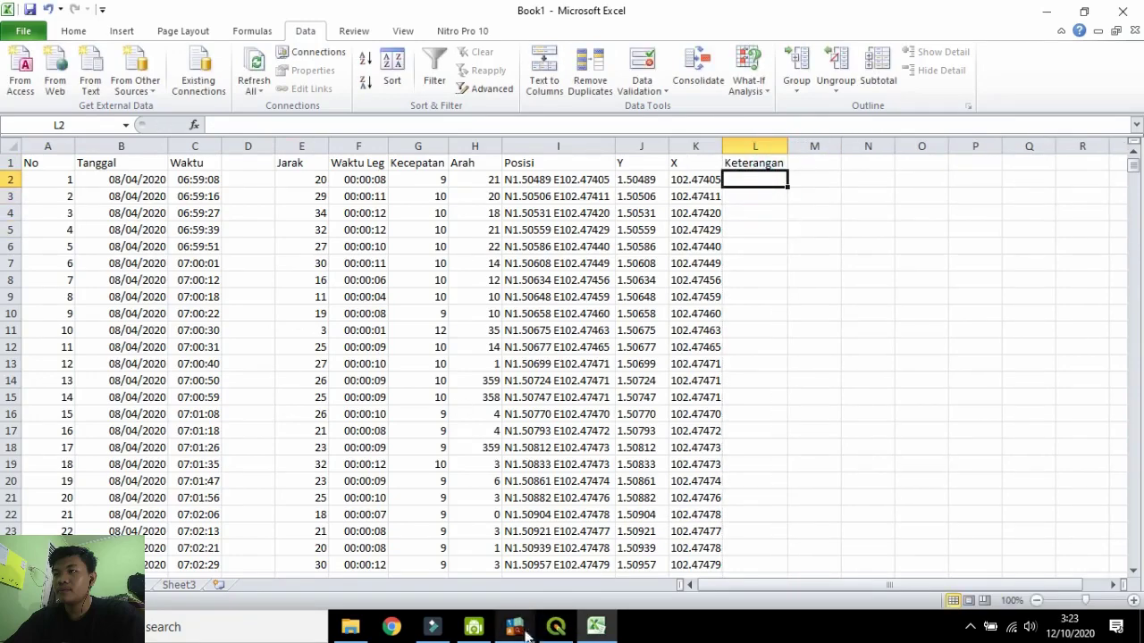
Close the 05 MARET 2020 RD MapSource window.
mouse_move(515, 628)
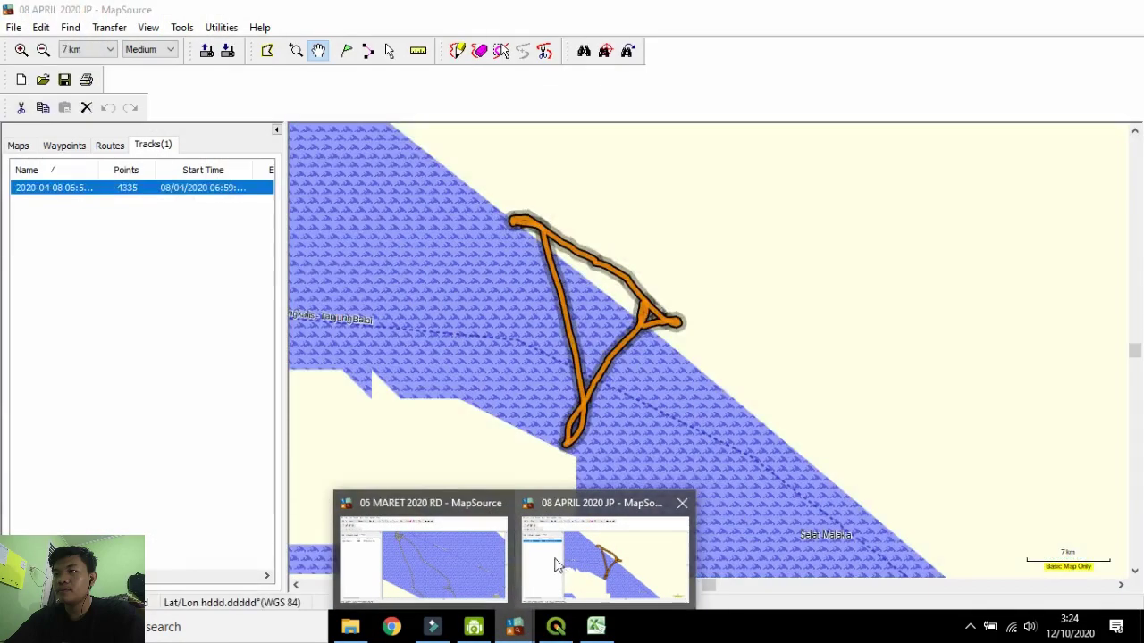
left_click(500, 504)
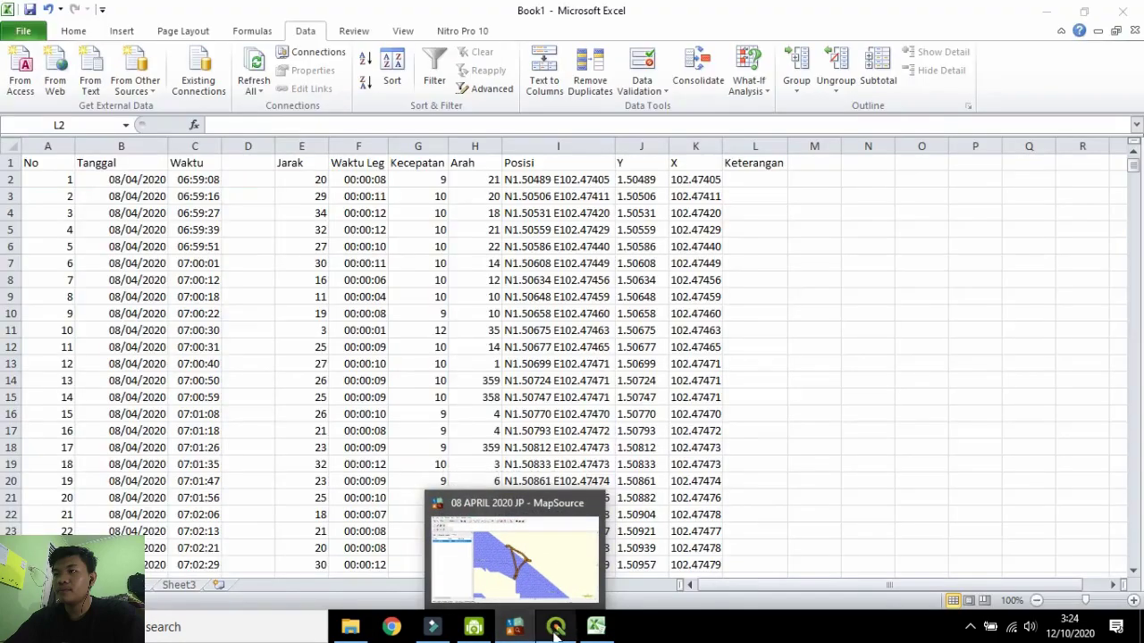
Switch to QGIS, start a new empty project and open the settings for adding a vector layer.
left_click(556, 627)
double_click(357, 201)
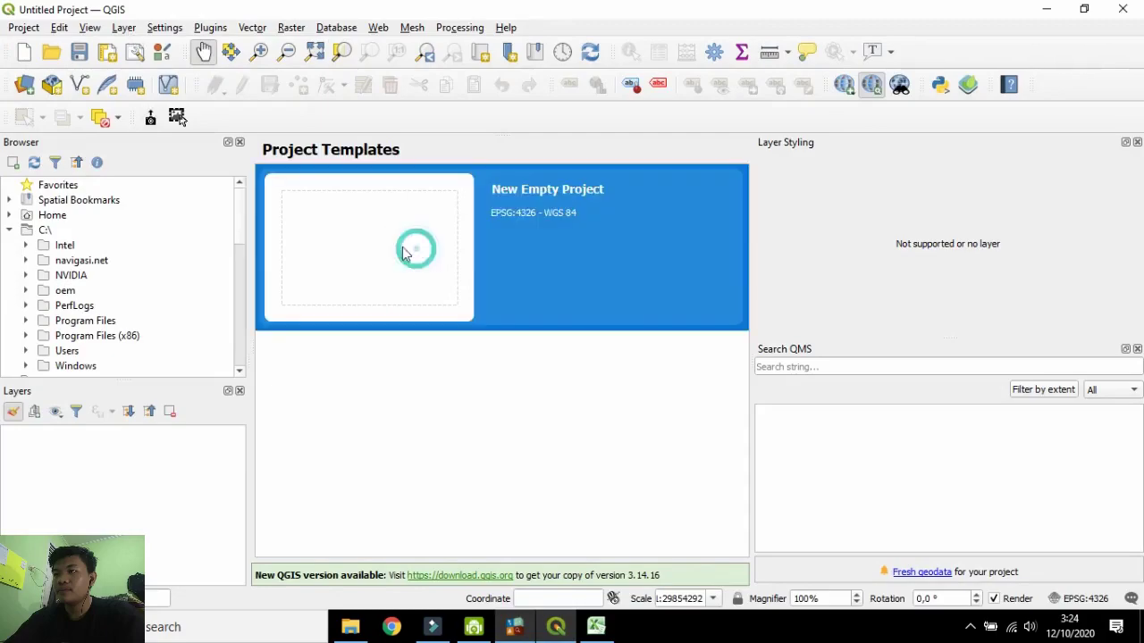
left_click(123, 26)
mouse_move(184, 84)
left_click(413, 83)
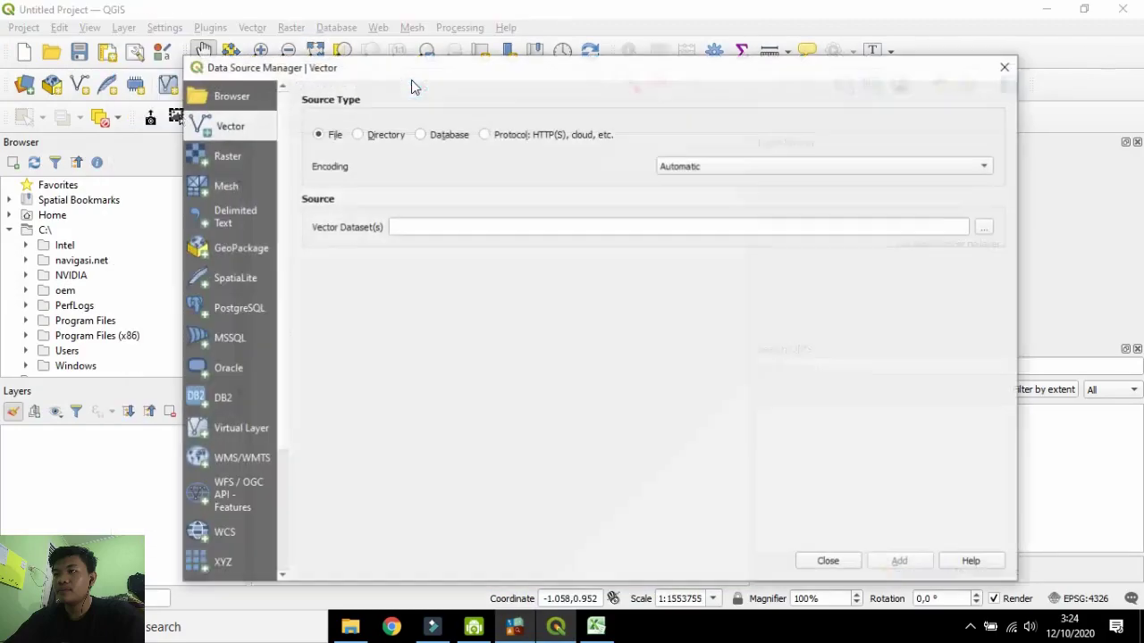
Add the 08 APRIL 2020 JP dataset from the data tugas praktikum folder as vector layers.
left_click(992, 229)
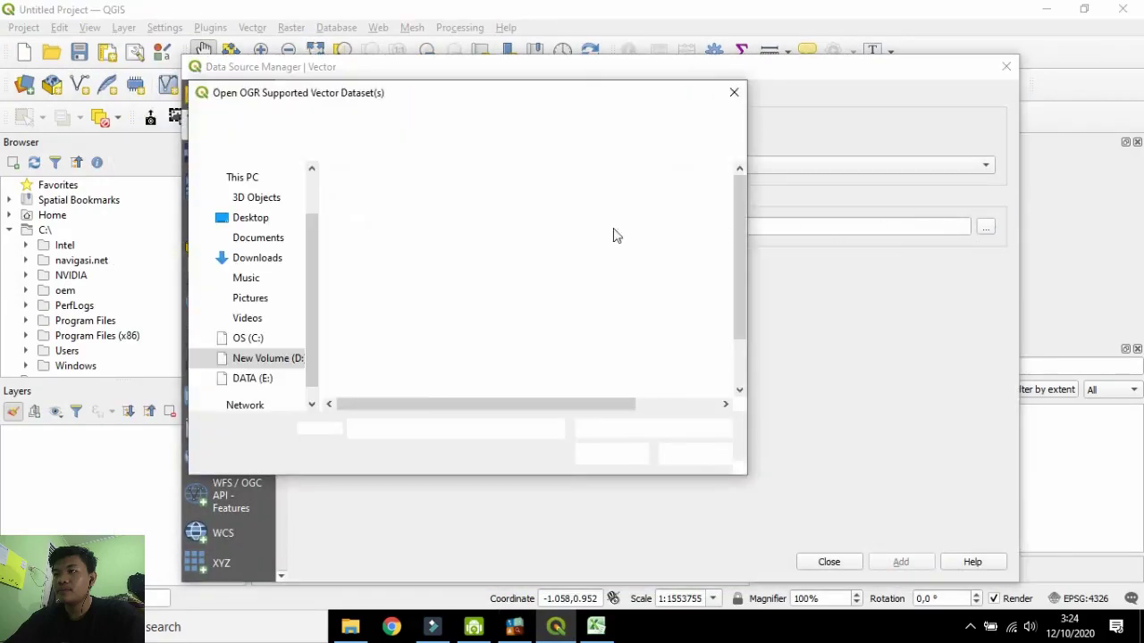
double_click(434, 215)
left_click(424, 195)
double_click(424, 196)
left_click(424, 195)
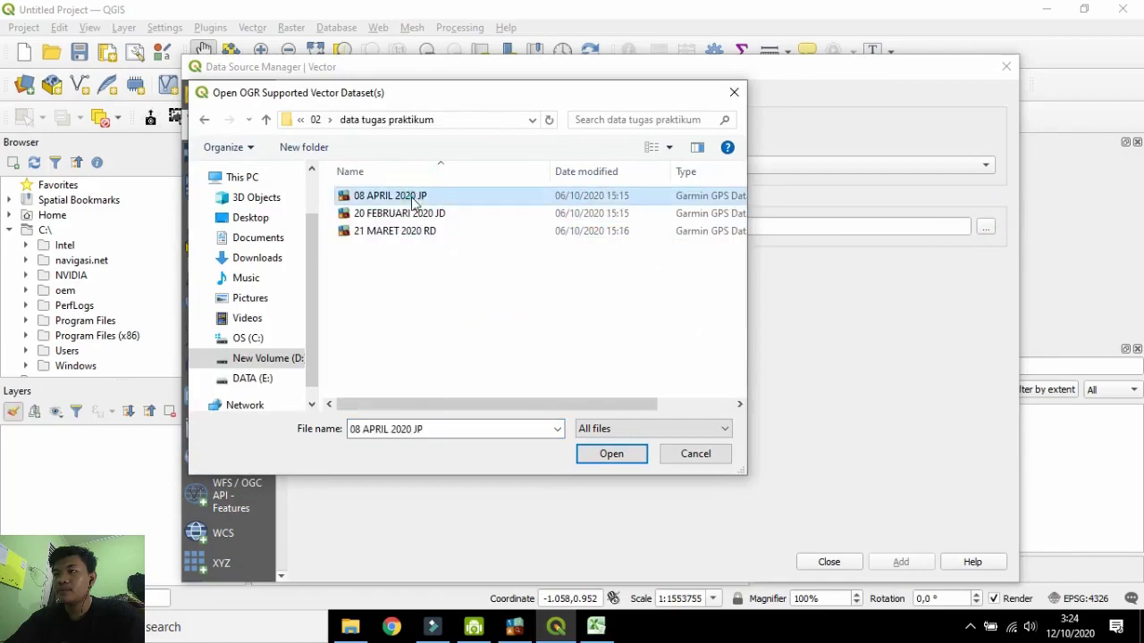
left_click(626, 453)
left_click(900, 562)
key("Return")
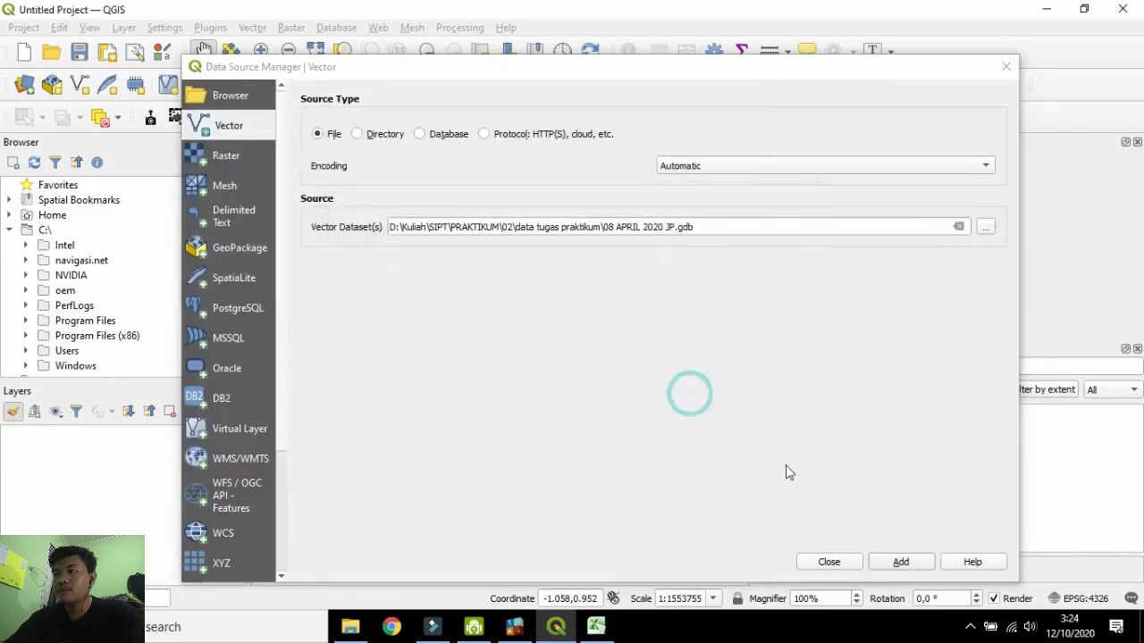
Add the Google Satellite basemap beneath the track layers and inspect the route over it.
scroll(567, 387, "up", 3)
scroll(528, 260, "down", 2)
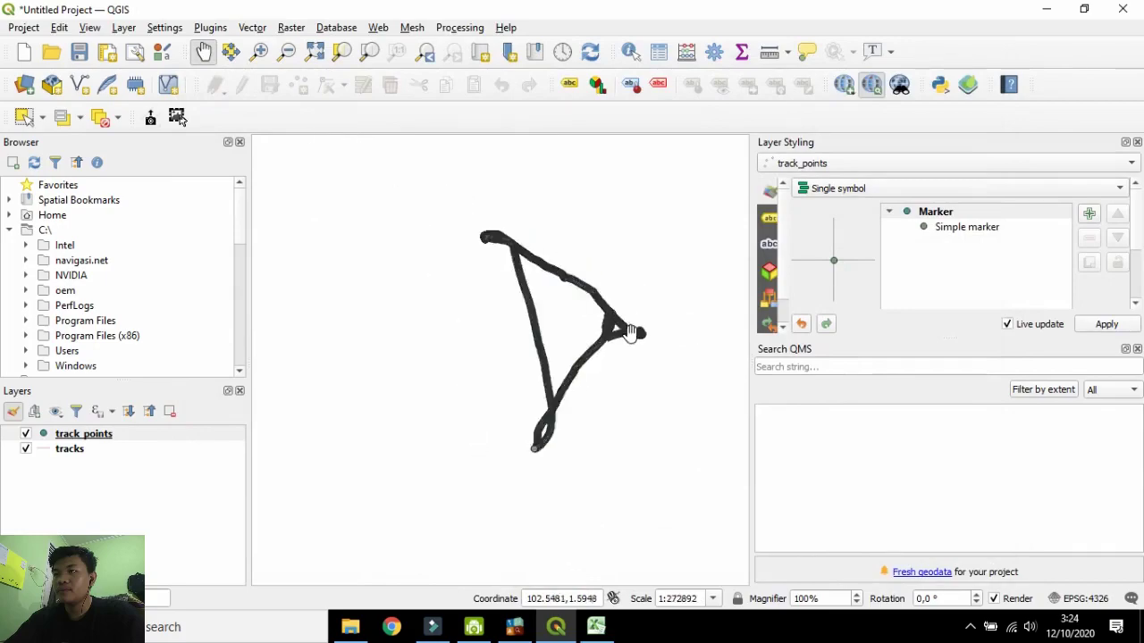
scroll(599, 321, "up", 1)
left_click(843, 84)
mouse_move(853, 123)
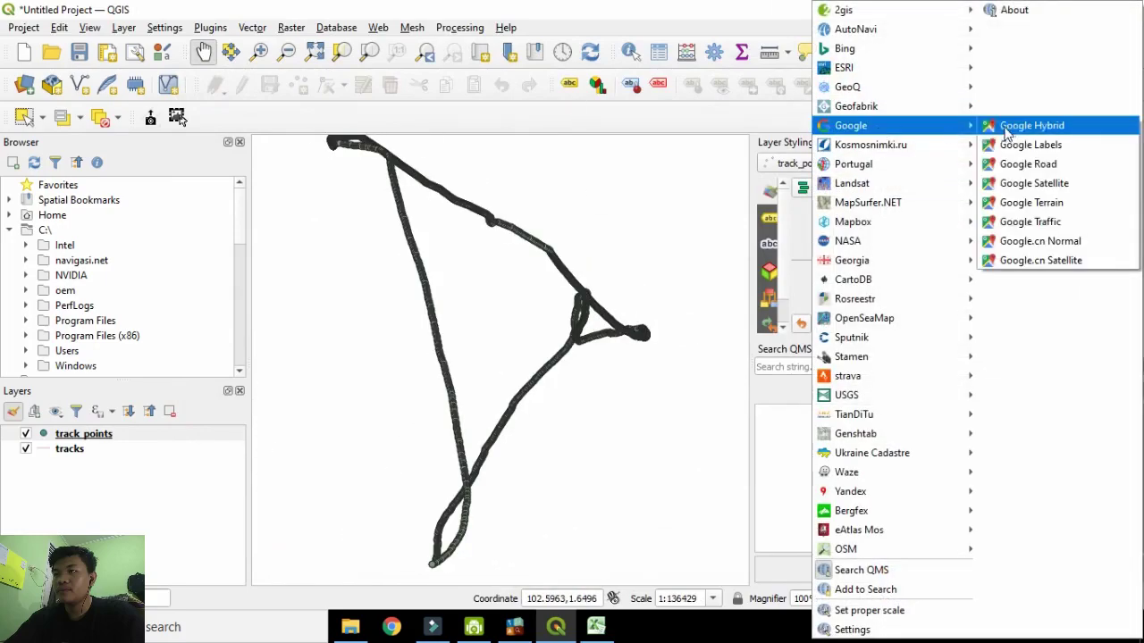
left_click(1027, 181)
scroll(548, 238, "up", 2)
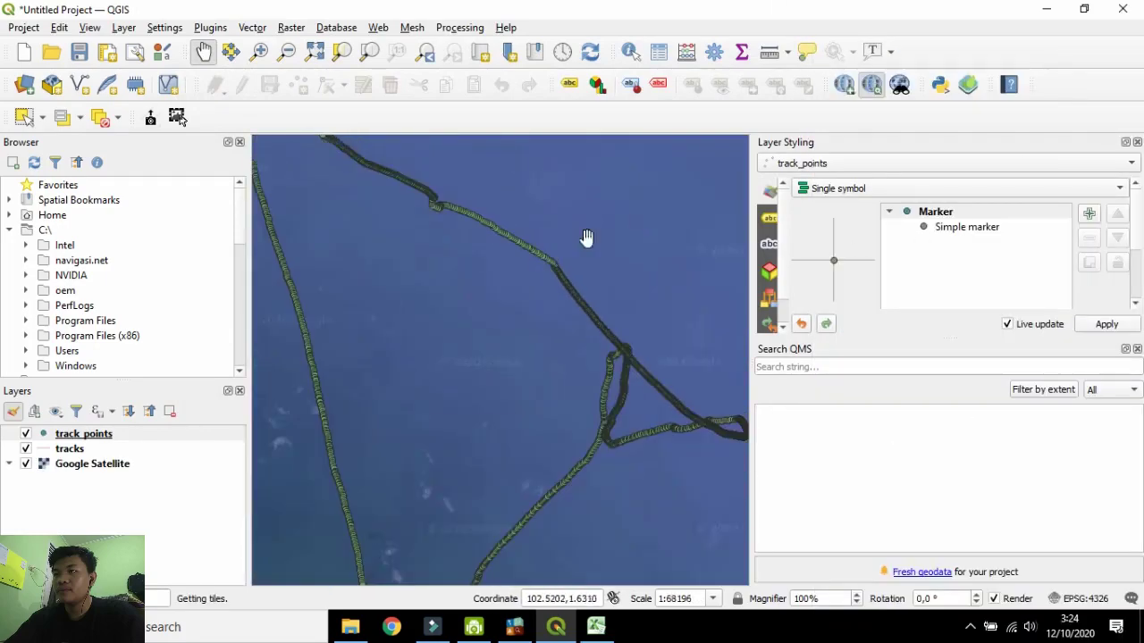
scroll(363, 298, "down", 2)
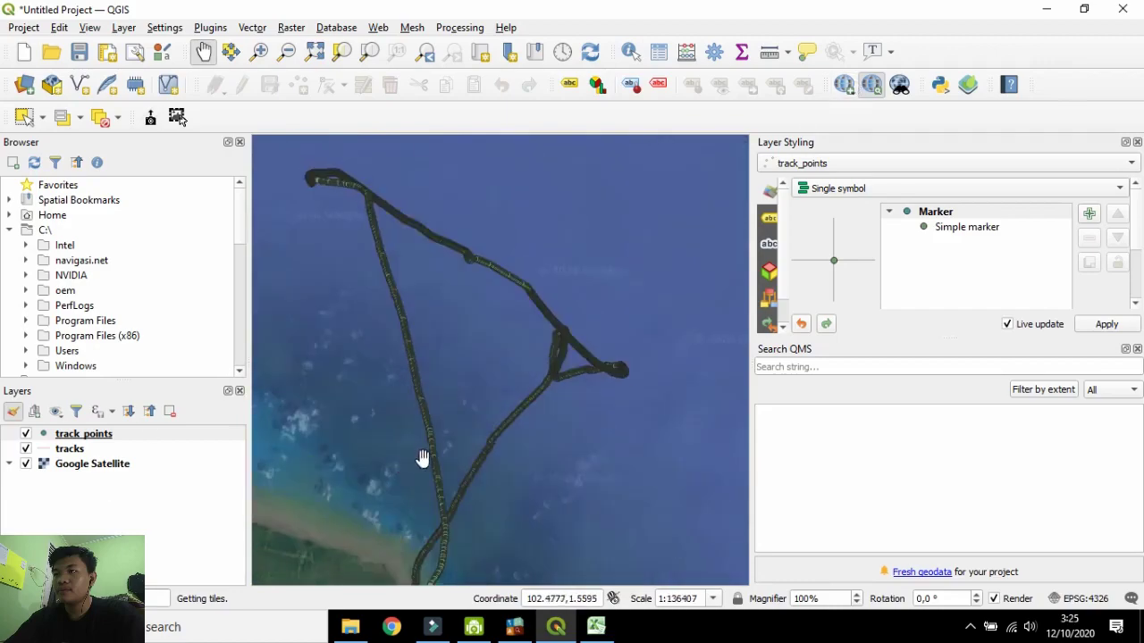
scroll(427, 447, "up", 3)
scroll(539, 385, "down", 3)
scroll(696, 262, "up", 2)
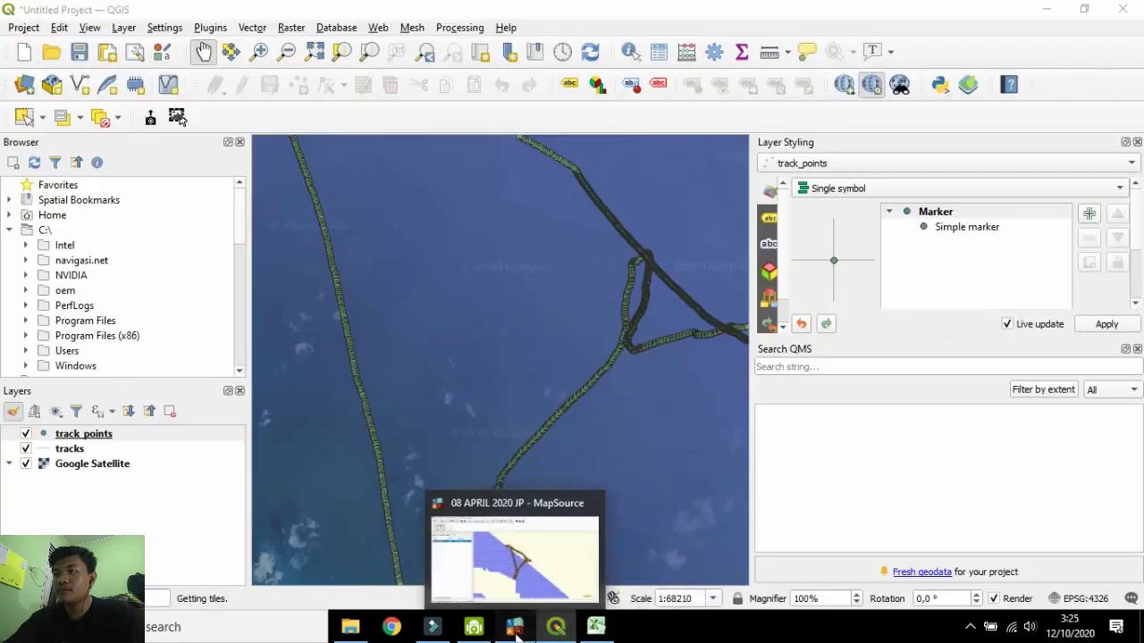
Switch to MapSource and show the selected 08 April 2020 track on the map.
left_click(515, 626)
scroll(607, 383, "up", 2)
right_click(158, 188)
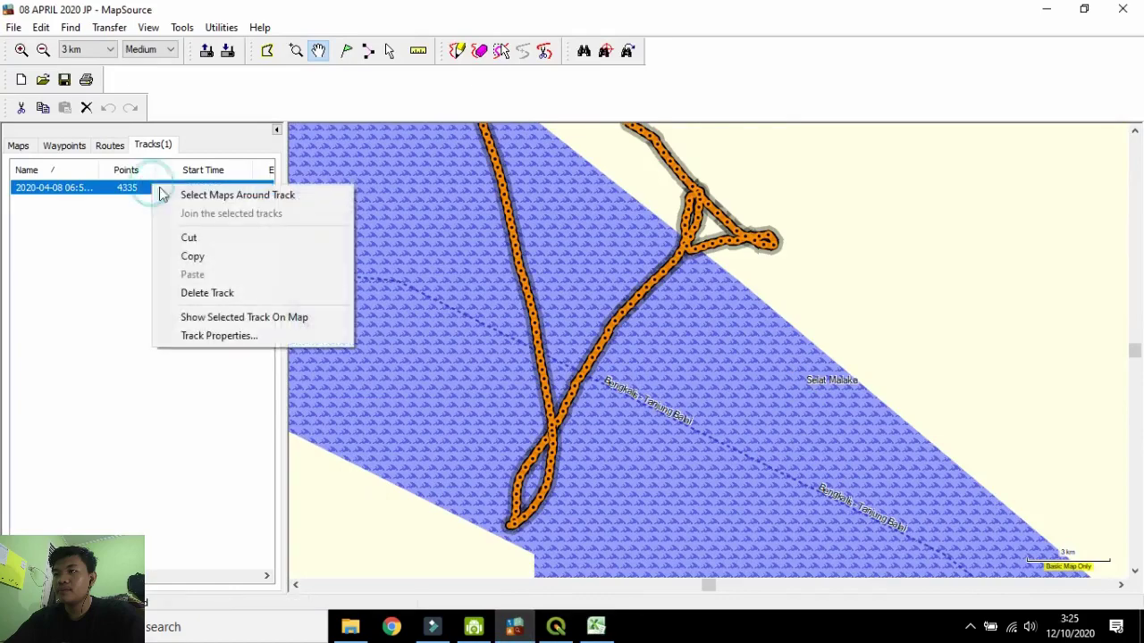
left_click(223, 319)
scroll(549, 345, "up", 2)
Reselect the 08 April 2020 track in the track list and examine its direction of travel on the map.
left_click(27, 145)
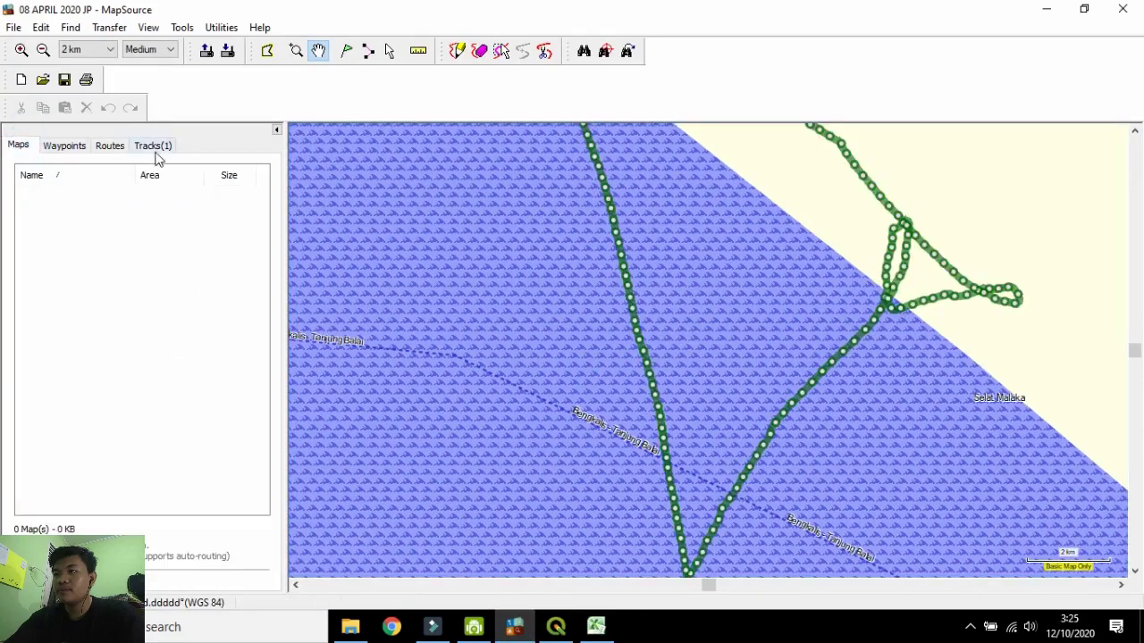
left_click(153, 145)
scroll(638, 319, "down", 1)
left_click(140, 191)
scroll(652, 335, "up", 1)
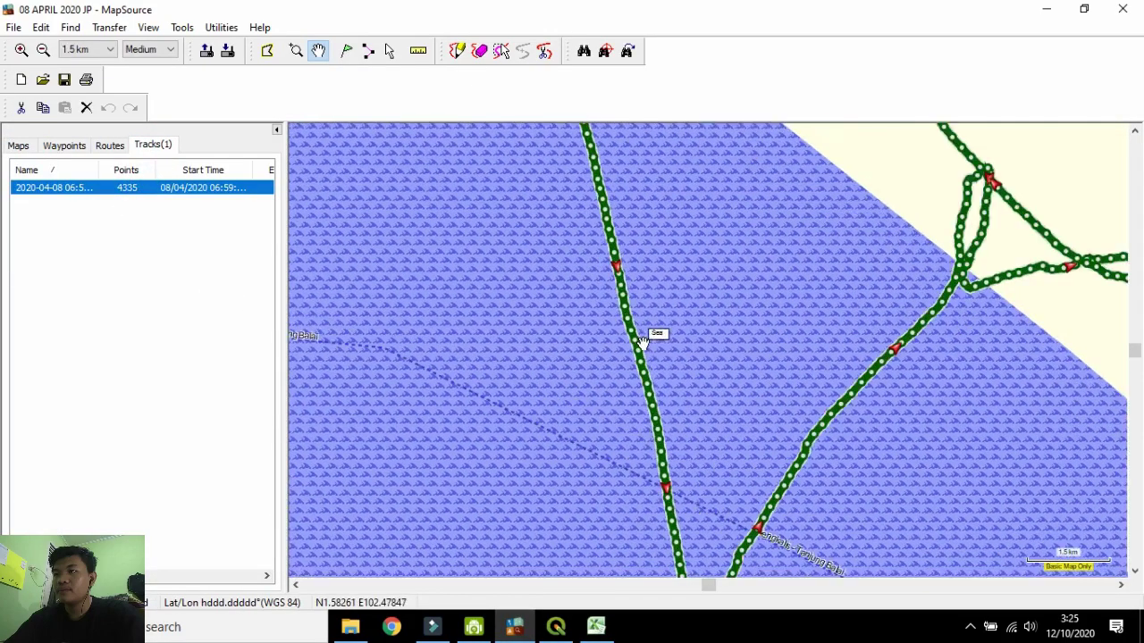
scroll(665, 366, "down", 1)
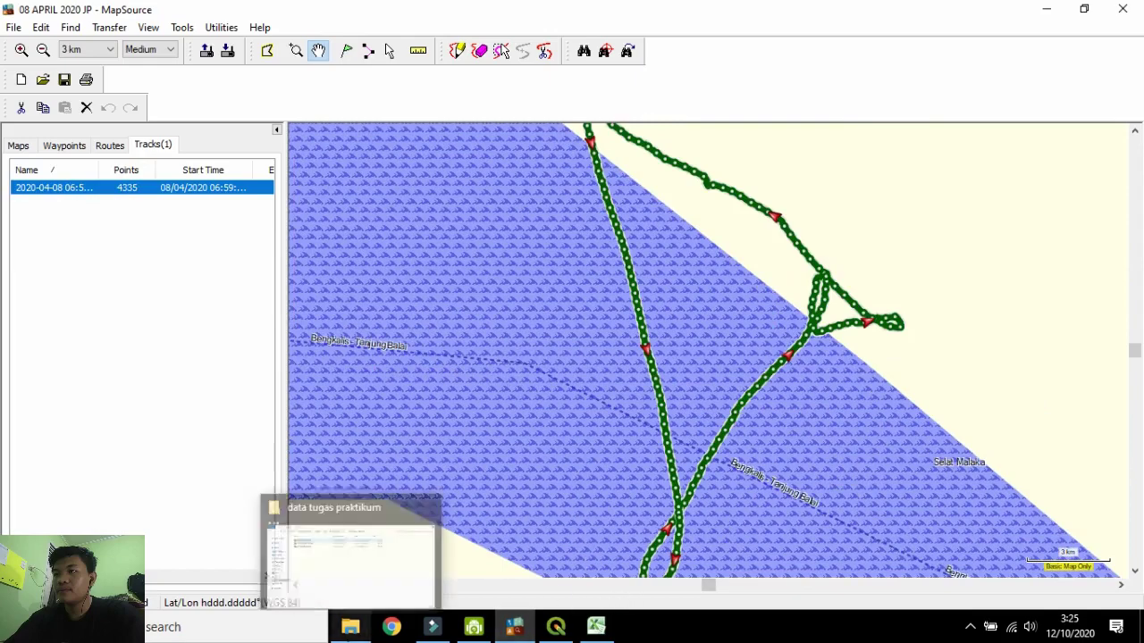
Open Screenshot (101).png from the Pictures Screenshots folder to read the criteria for each fishing phase.
left_click(350, 626)
left_click(119, 311)
double_click(667, 199)
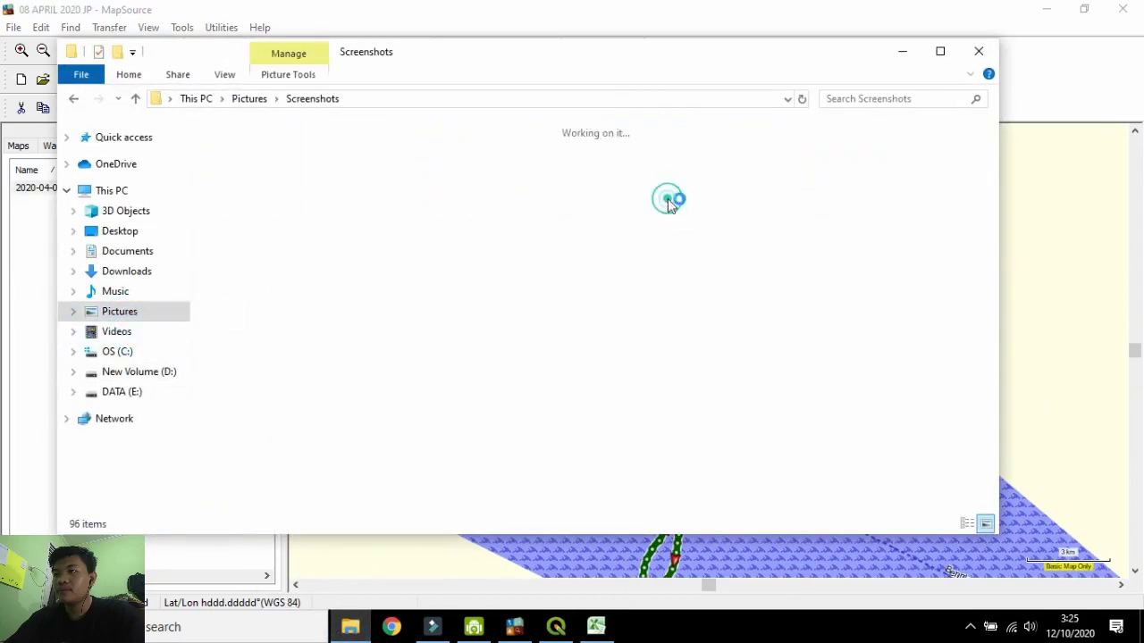
double_click(936, 470)
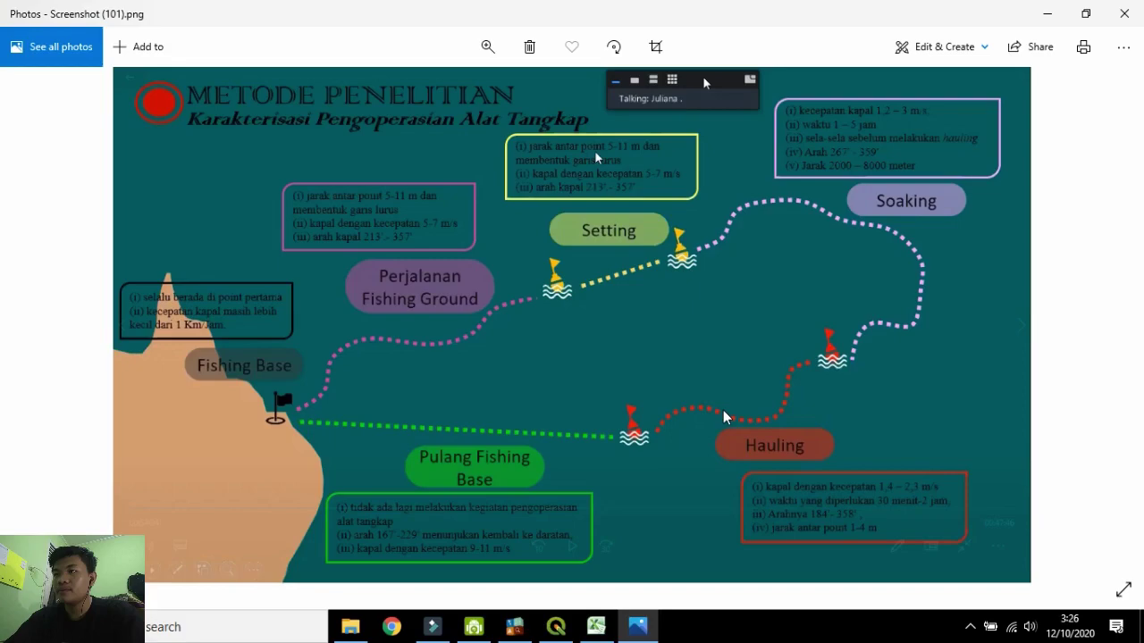
In Excel, enter the Keterangan codes FB in L2 and FGG in L3.
left_click(596, 626)
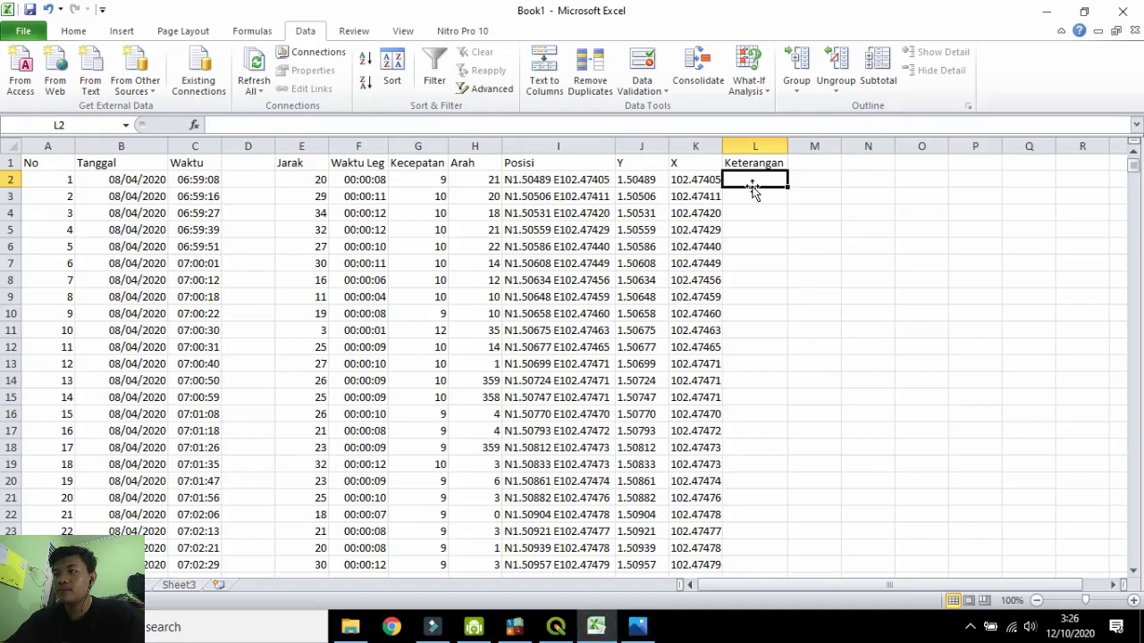
type("FB")
key("Return")
type("fg")
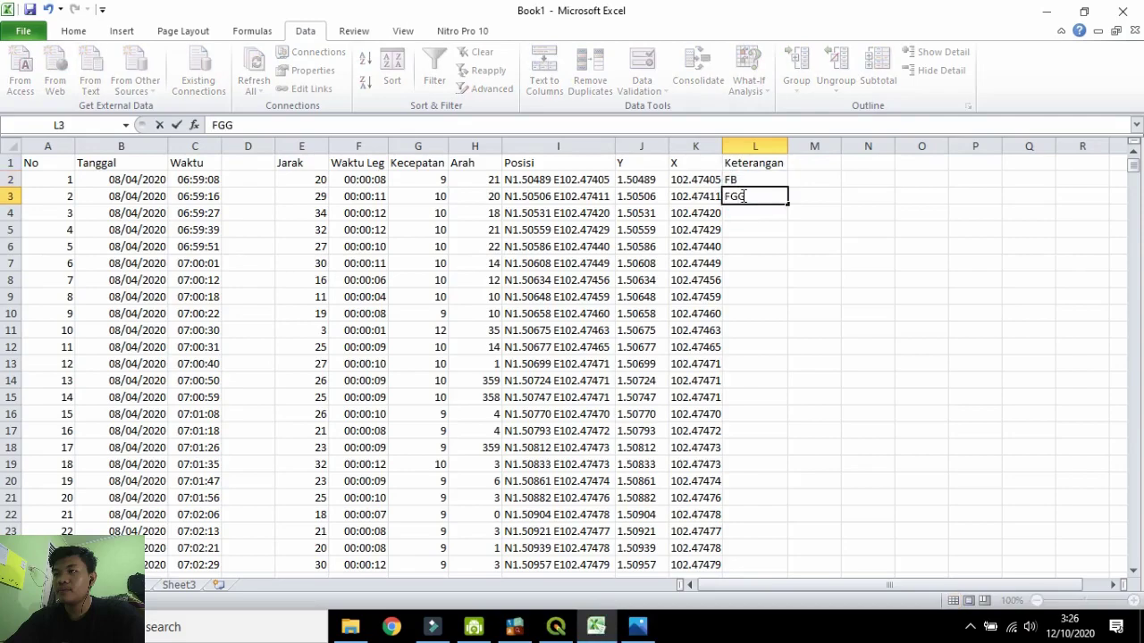
type("G")
key("Return")
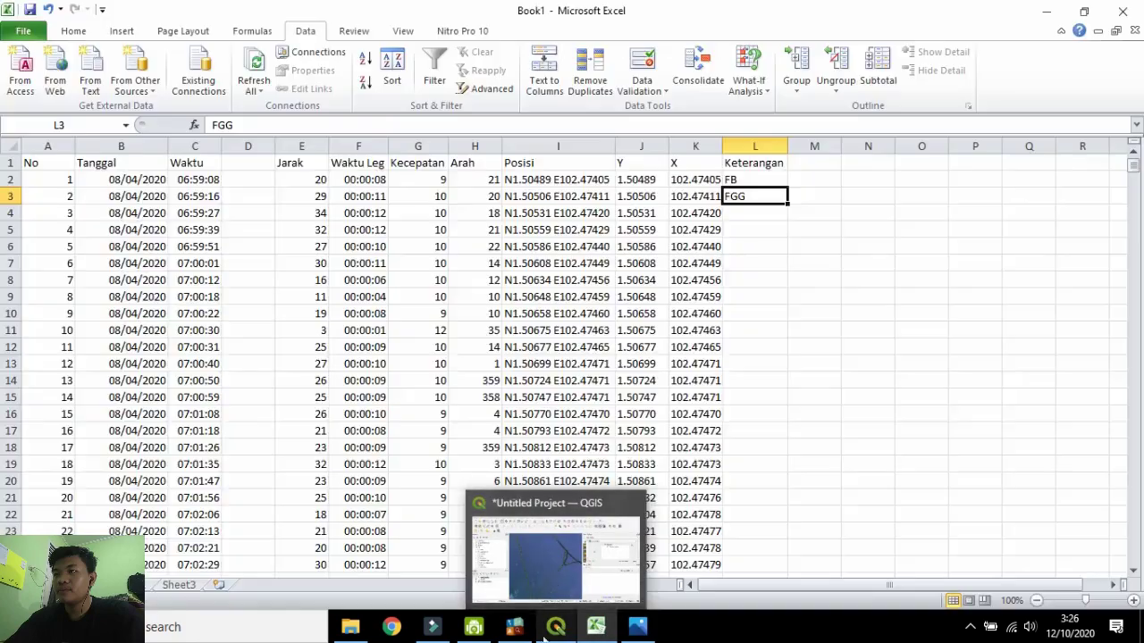
Follow the outbound track in MapSource, then identify the track point at its first sharp bend in QGIS.
left_click(515, 626)
left_click_drag(695, 566, 662, 547)
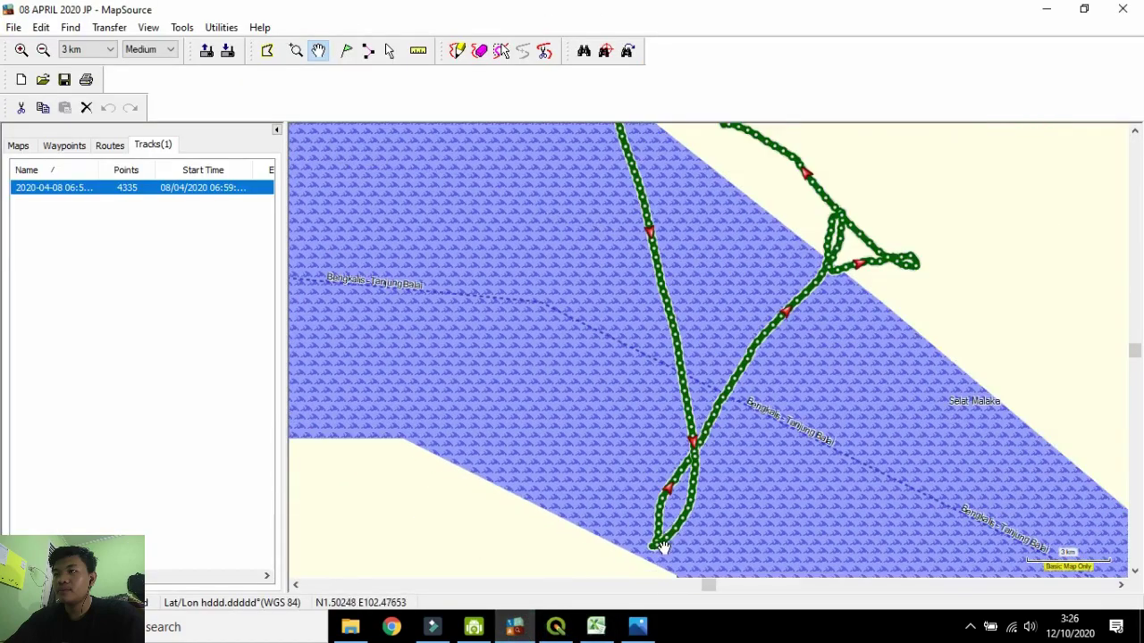
scroll(907, 206, "up", 4)
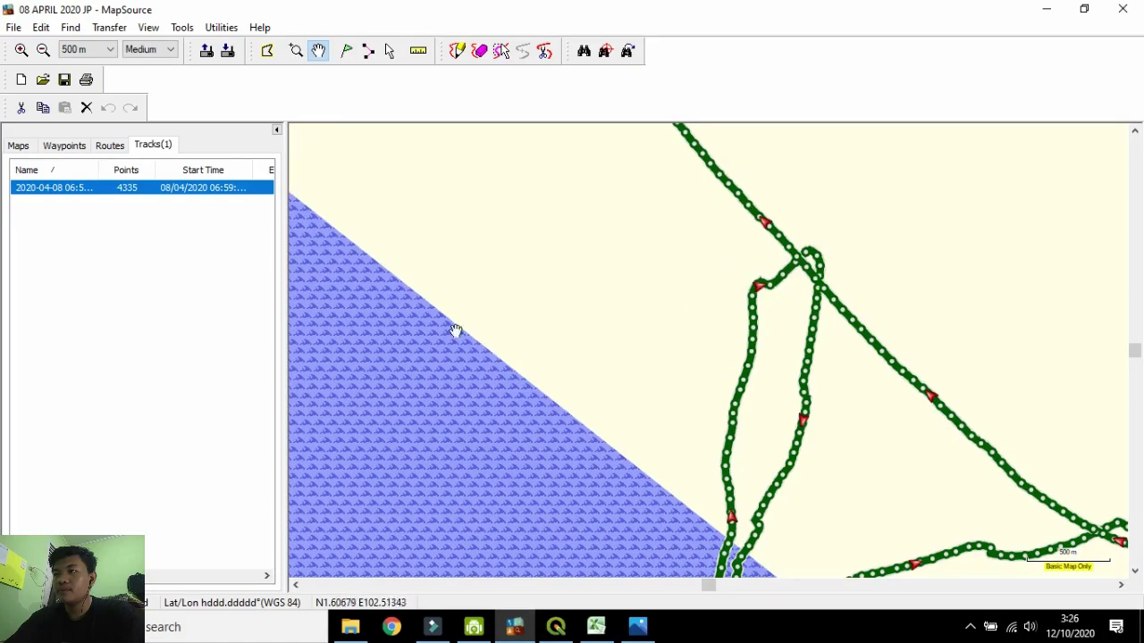
left_click(556, 627)
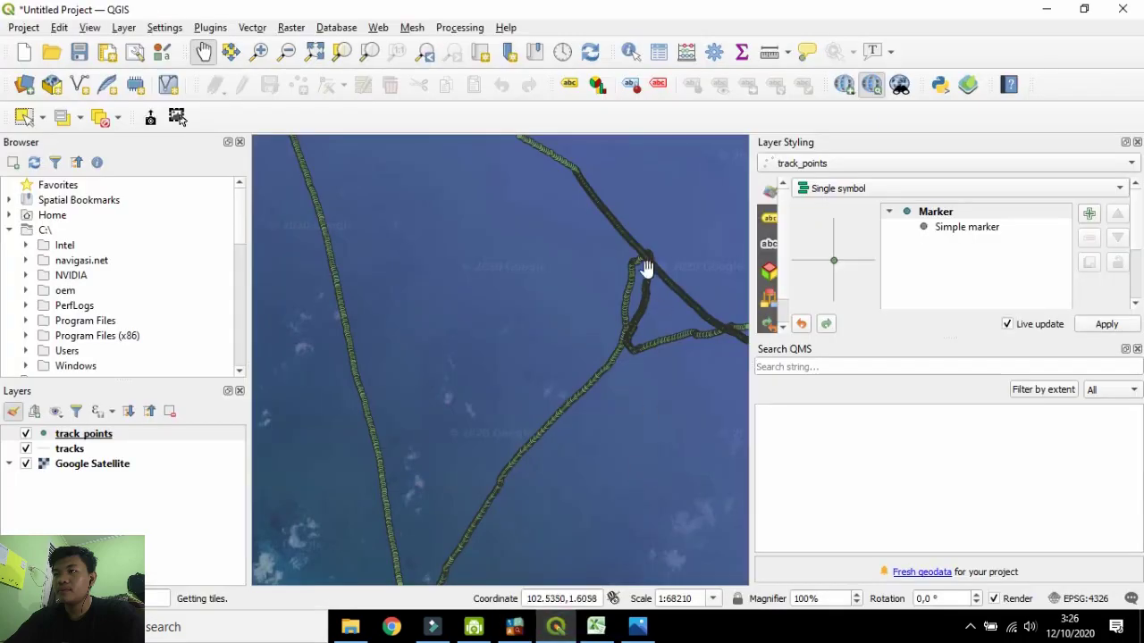
scroll(646, 262, "up", 2)
left_click(590, 270)
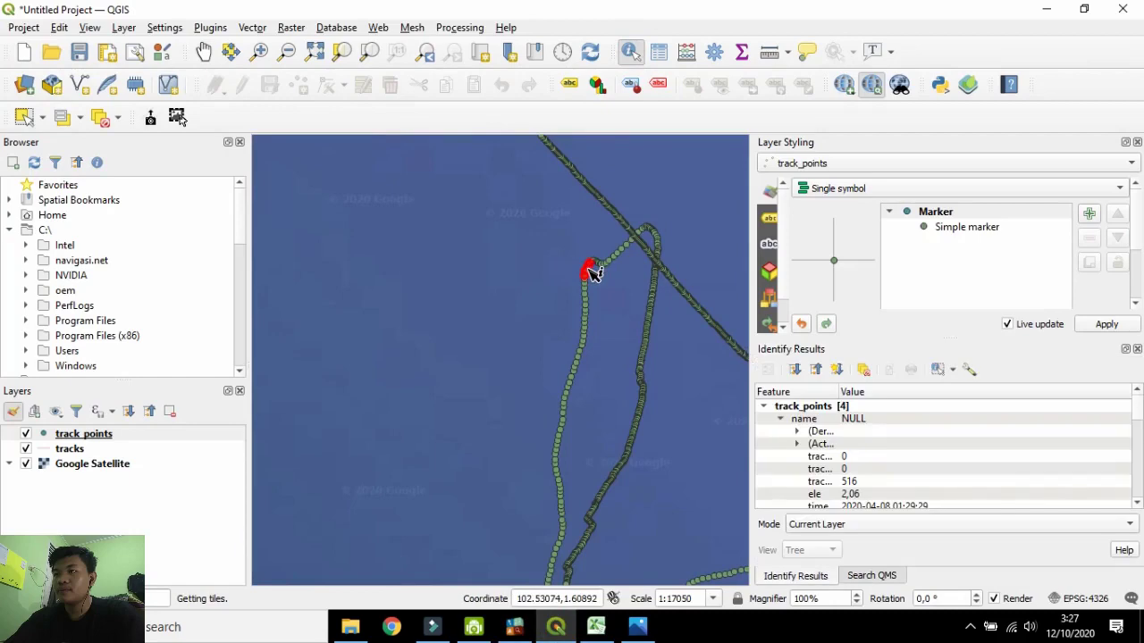
In Excel, fill FGG down the Keterangan column to L517 and enter SEG in L518.
left_click(596, 627)
left_click_drag(788, 199, 771, 245)
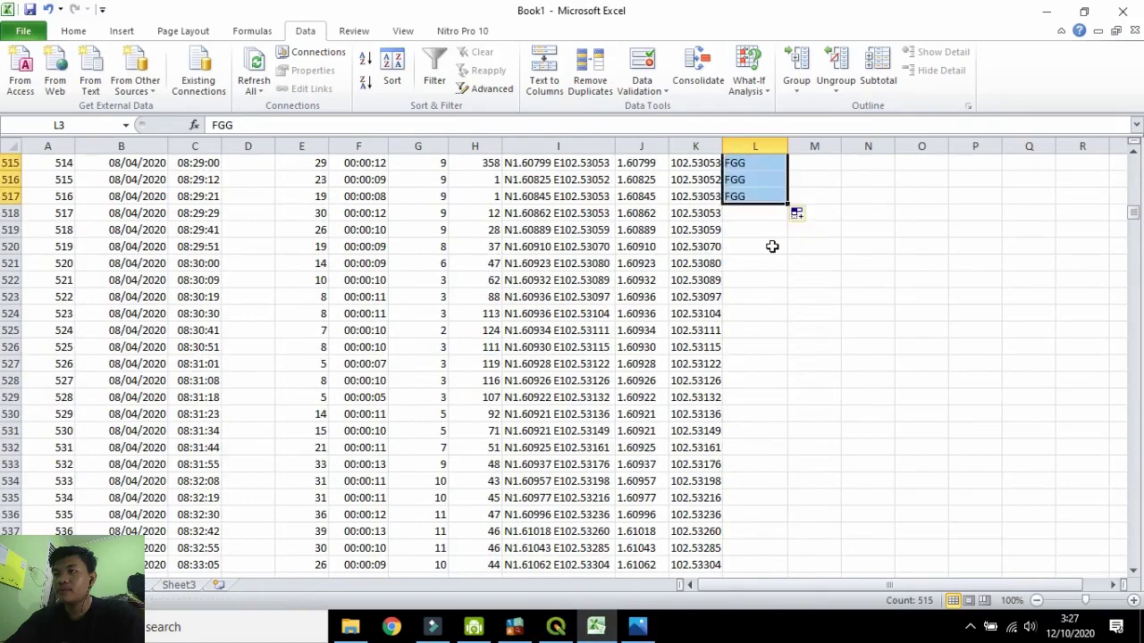
scroll(761, 249, "down", 6)
left_click(758, 262)
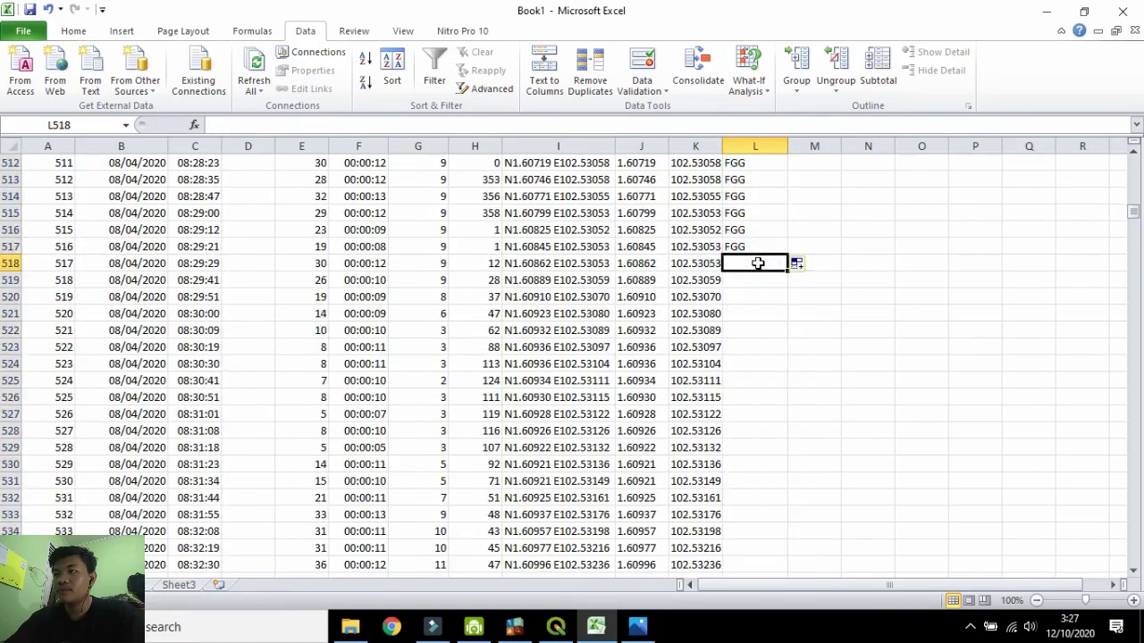
left_click(298, 21)
type("SEG")
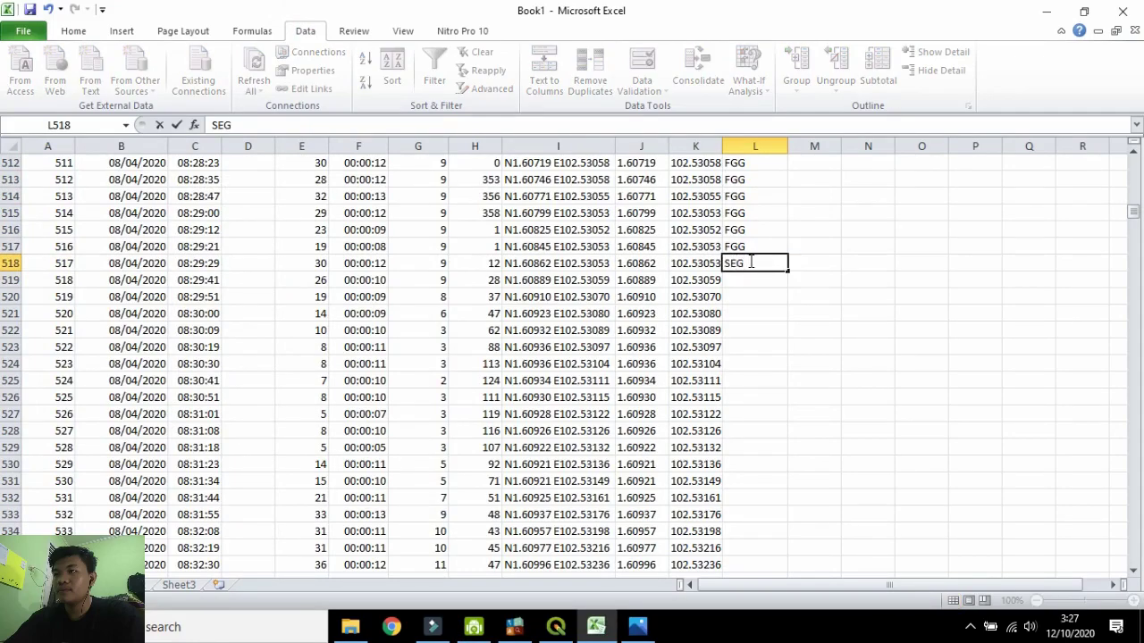
Trace the route past the first bend in QGIS and identify the track point where the narrow loop comes back beside the outbound leg.
left_click(514, 626)
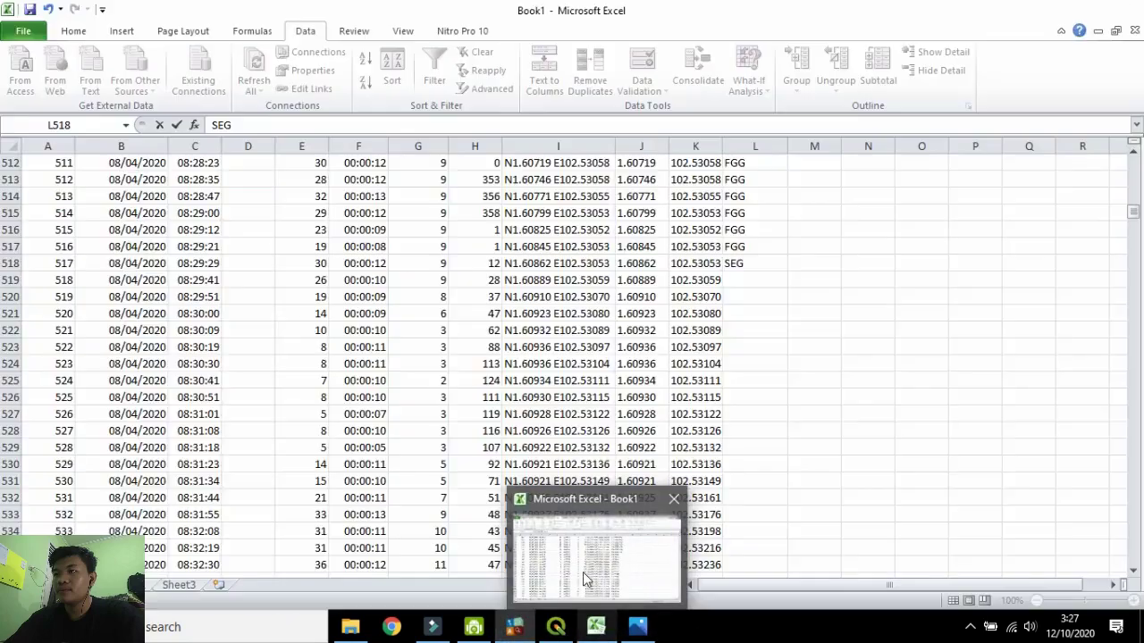
left_click(556, 626)
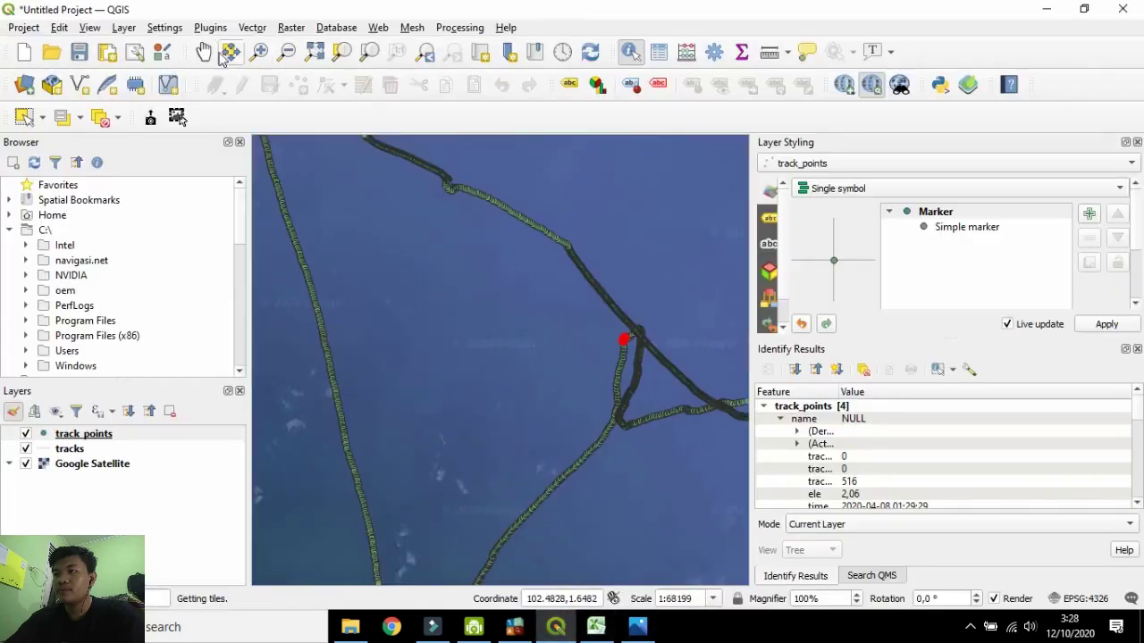
left_click(204, 52)
left_click_drag(641, 417, 325, 378)
scroll(410, 377, "up", 2)
left_click_drag(426, 378, 511, 435)
mouse_move(598, 391)
left_mouse_down()
mouse_move(580, 409)
mouse_move(605, 410)
left_mouse_up()
scroll(576, 405, "up", 1)
scroll(608, 380, "up", 1)
scroll(597, 375, "down", 2)
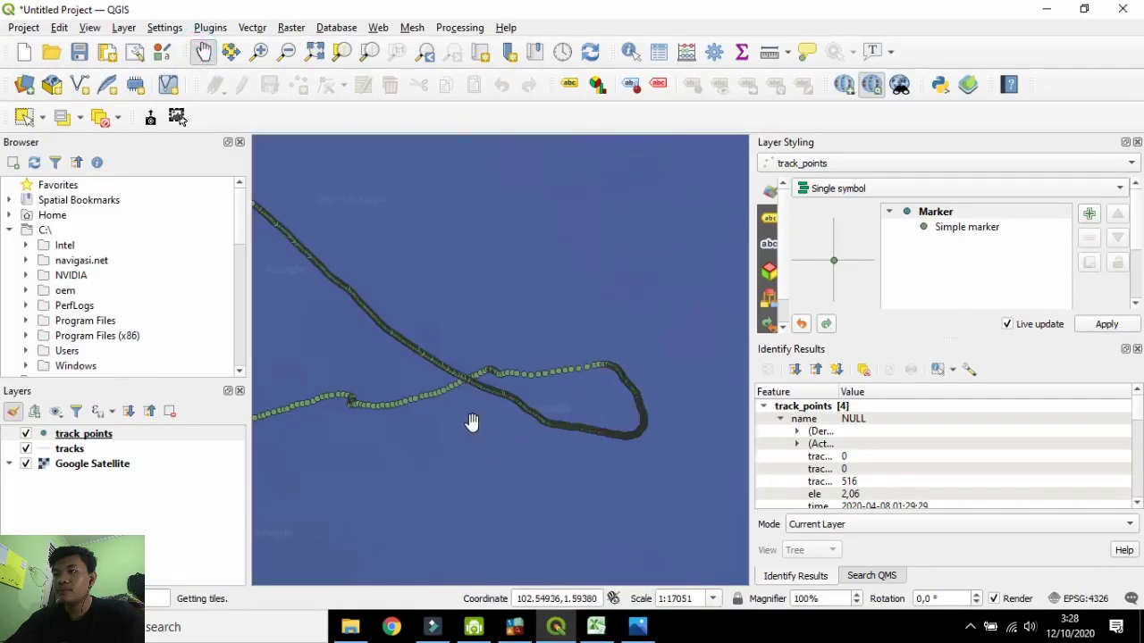
scroll(533, 418, "down", 3)
scroll(481, 434, "up", 3)
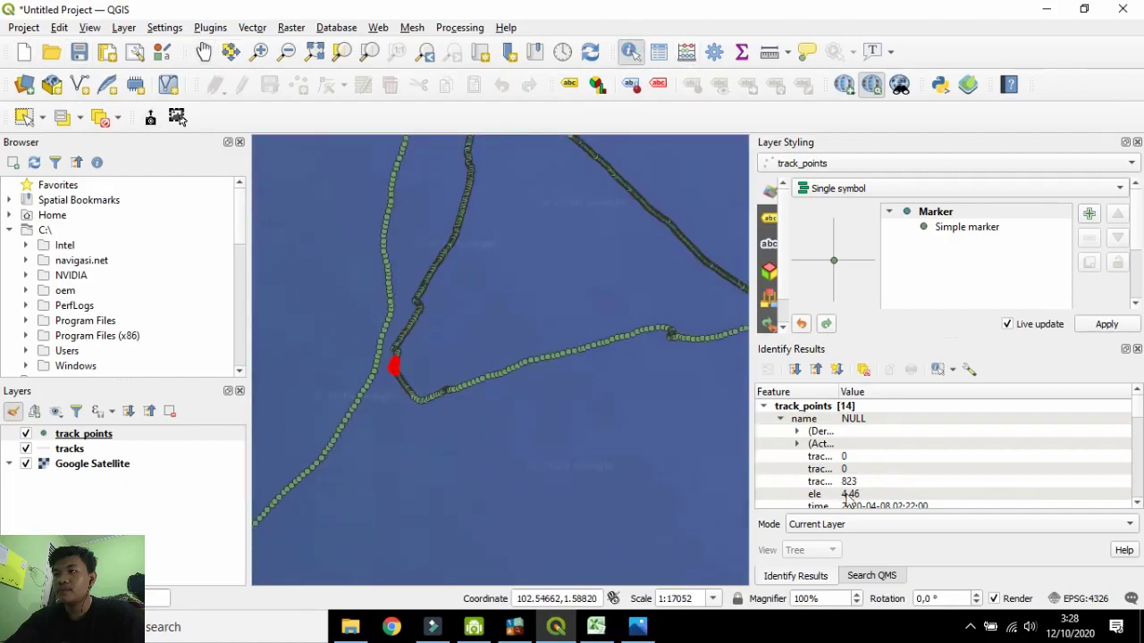
In Excel, fill SEG down the Keterangan column to L824 and enter SOG in L825.
left_click(596, 627)
left_click_drag(789, 271, 791, 535)
left_click(743, 553)
scroll(743, 554, "down", 7)
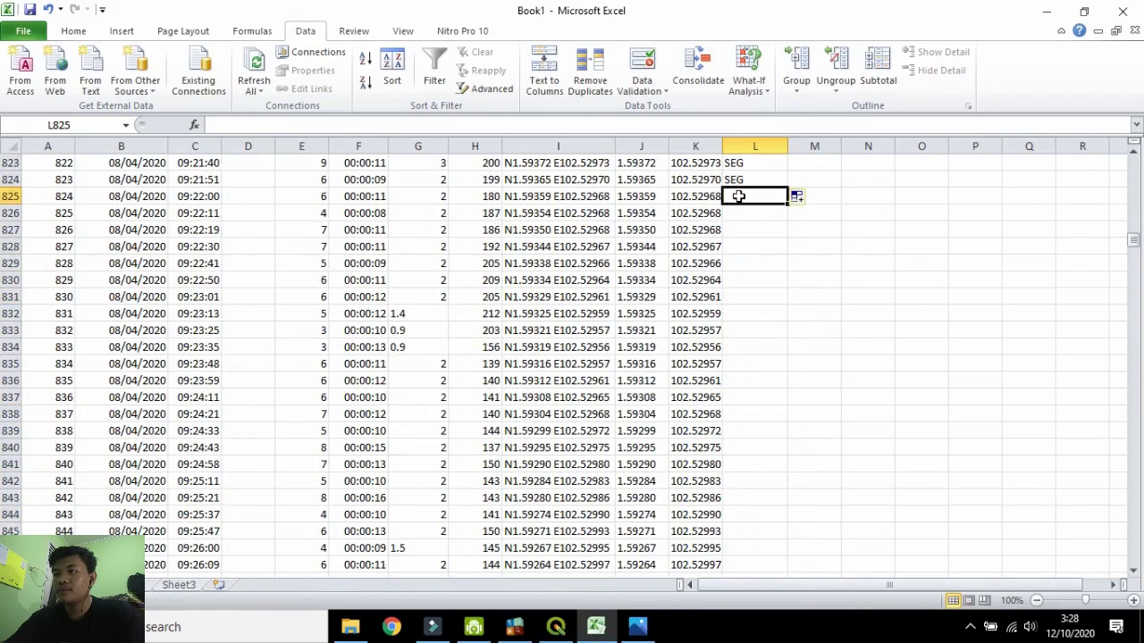
type("SOG")
Compare the track in QGIS and MapSource with the fishing-phase reference image and the Excel point data around row 825.
left_click(556, 627)
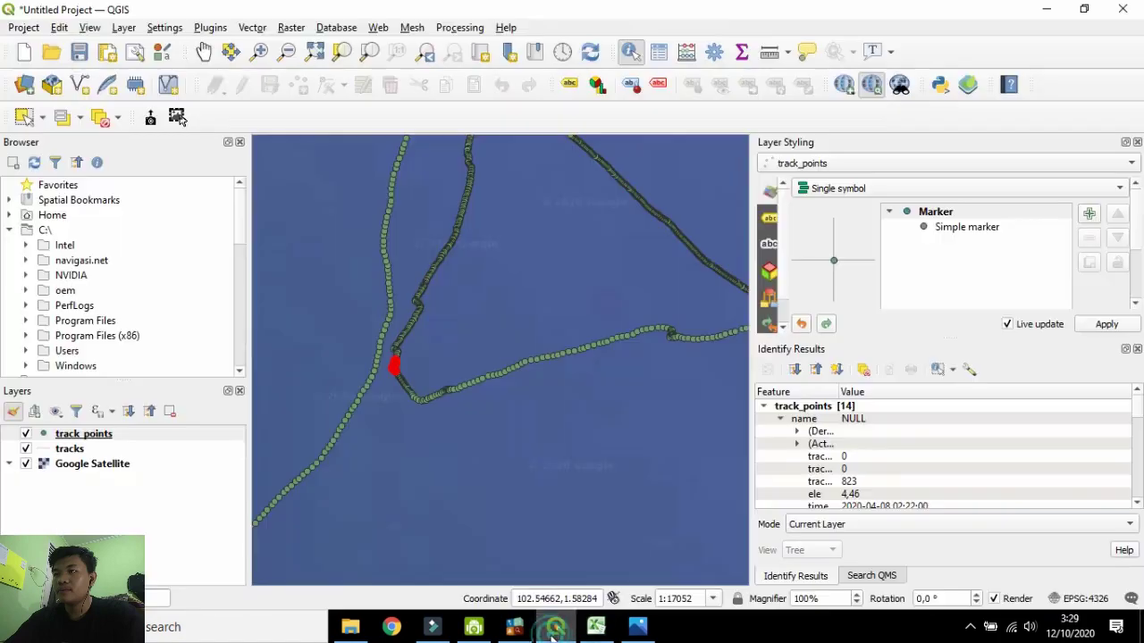
left_click(514, 627)
scroll(905, 506, "down", 1)
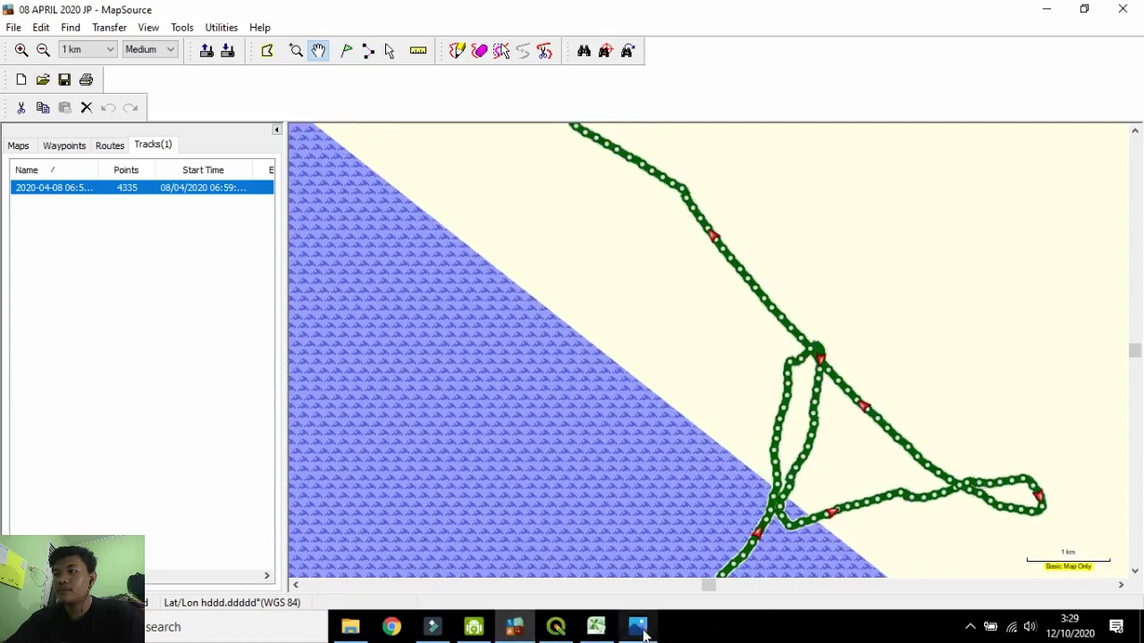
left_click(637, 627)
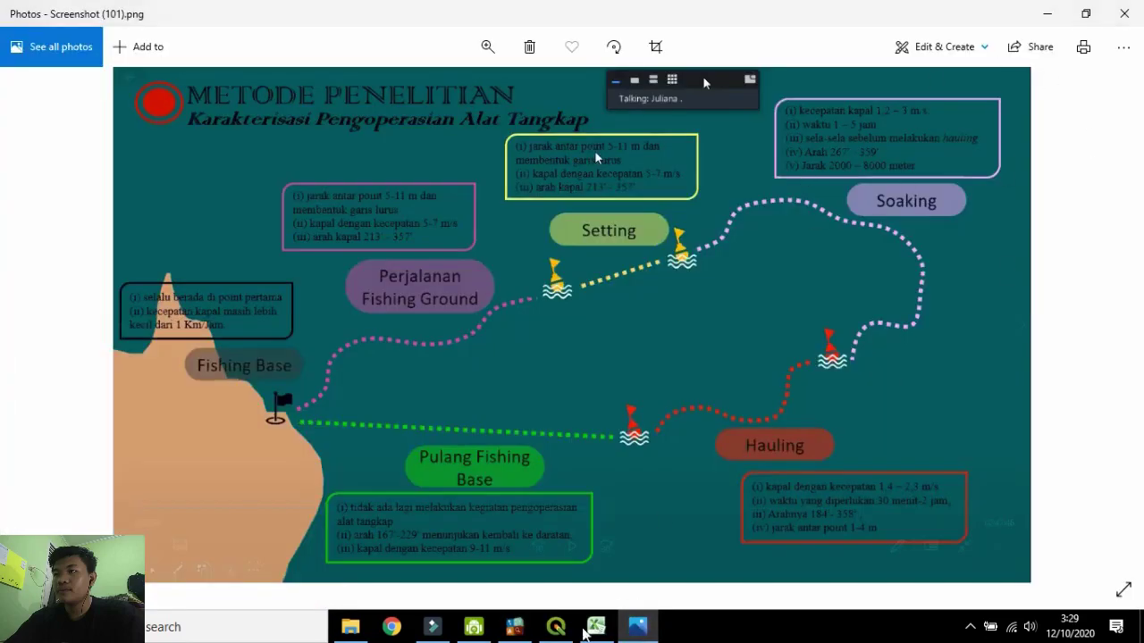
left_click(556, 626)
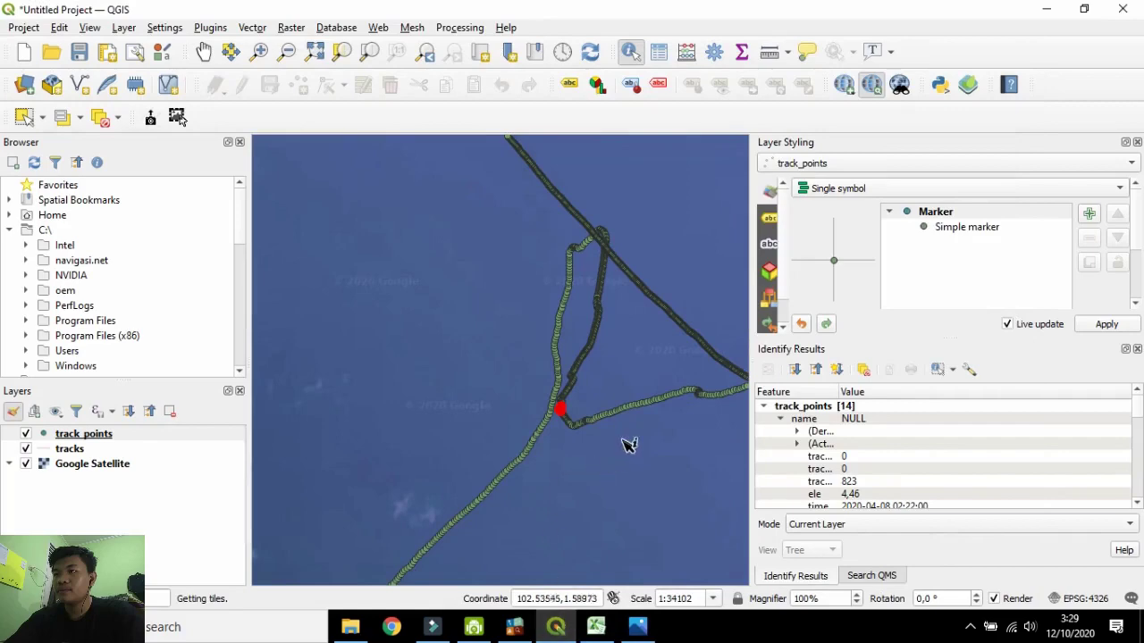
mouse_move(563, 633)
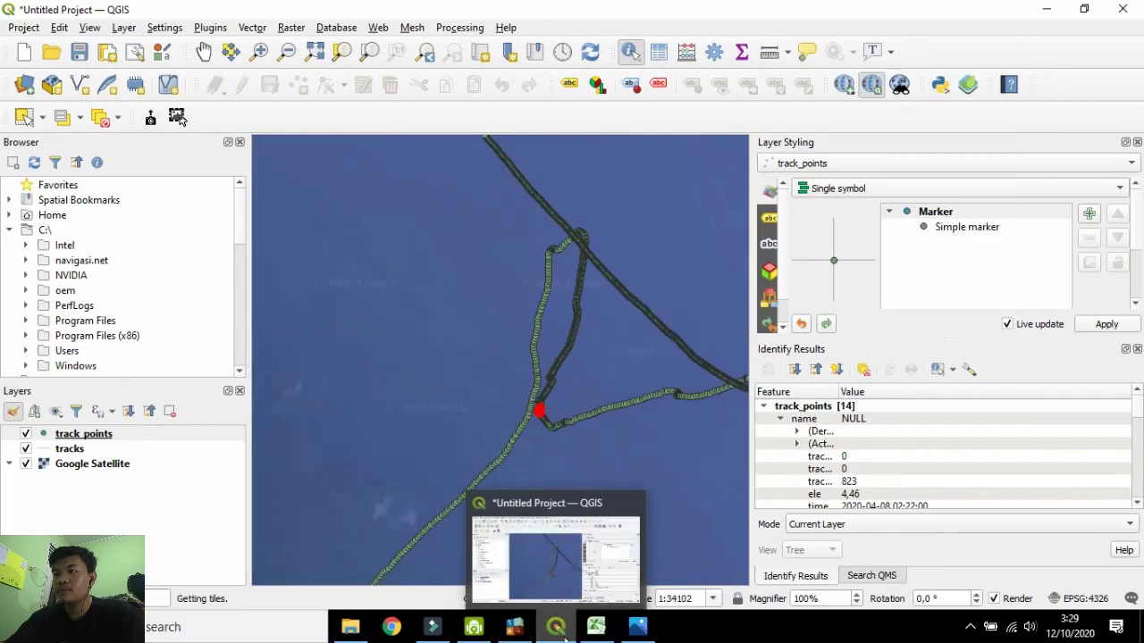
left_click(596, 626)
scroll(485, 217, "down", 20)
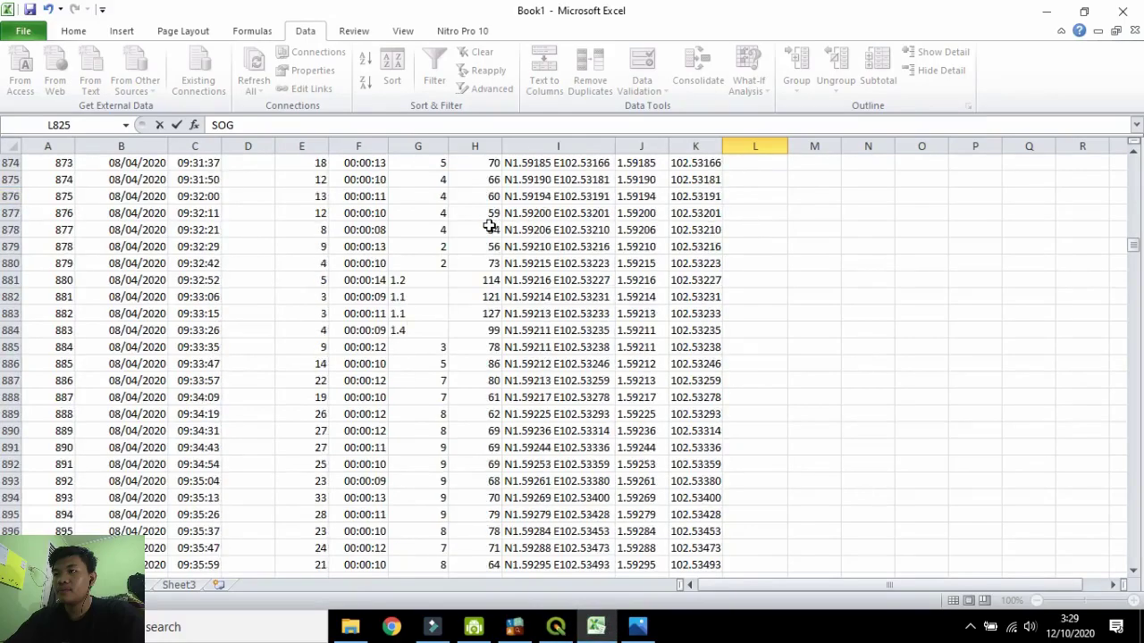
scroll(485, 217, "up", 20)
scroll(483, 274, "down", 2)
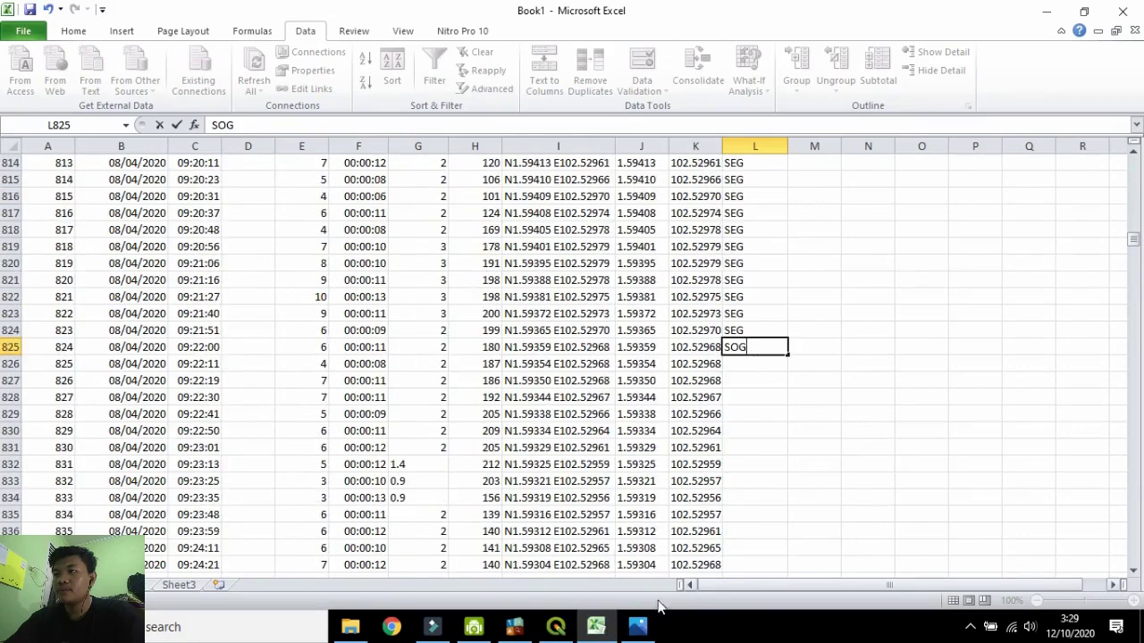
Trace the track in QGIS from its northwestern part down to the loop at its eastern end.
left_click(556, 627)
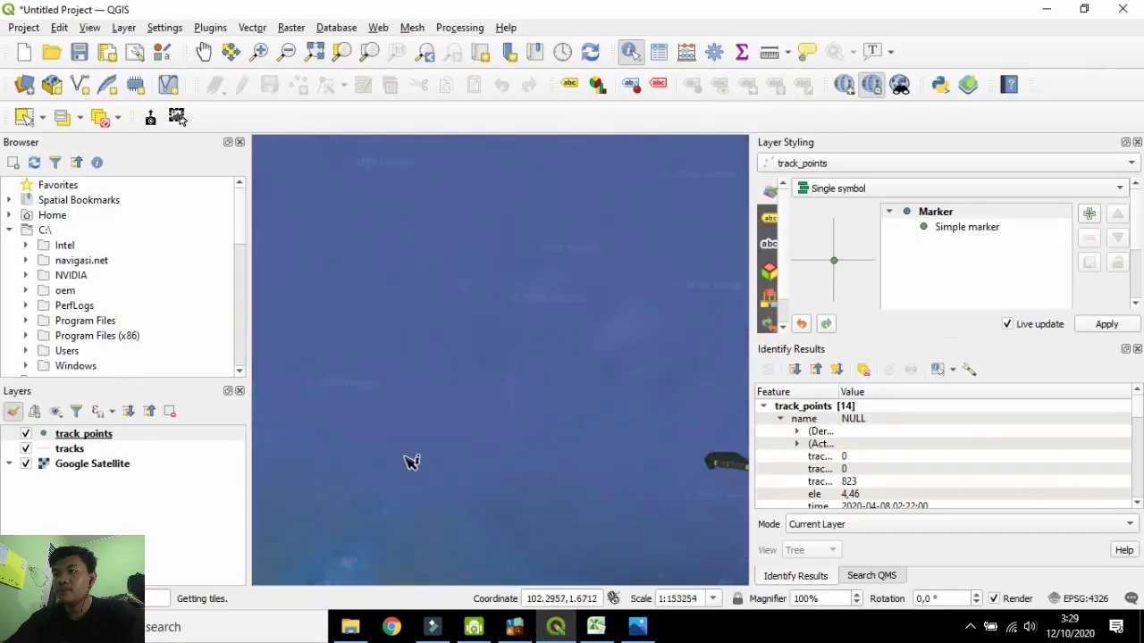
left_click_drag(729, 463, 379, 354)
scroll(380, 355, "up", 3)
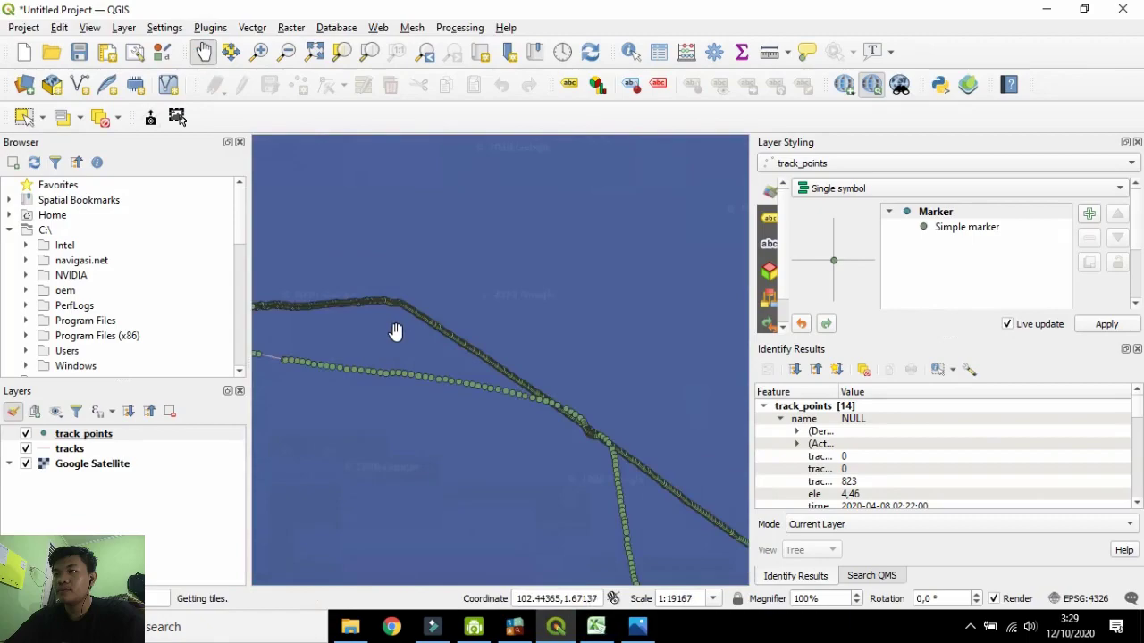
scroll(406, 330, "down", 3)
scroll(683, 528, "up", 1)
scroll(390, 291, "up", 2)
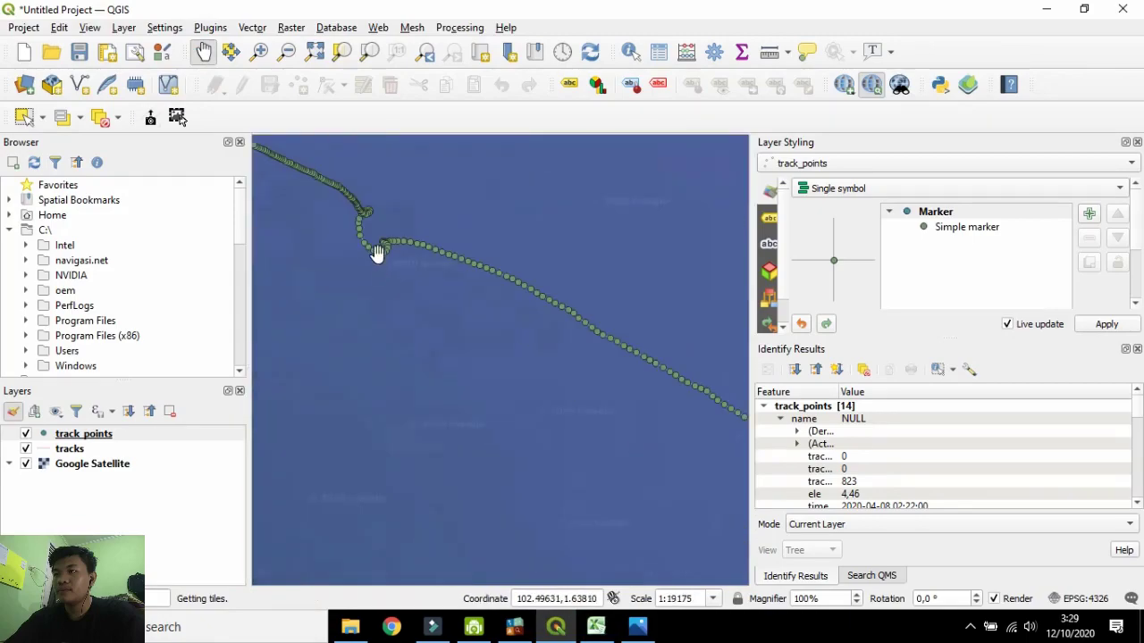
scroll(440, 266, "down", 2)
scroll(680, 485, "up", 2)
scroll(596, 381, "down", 1)
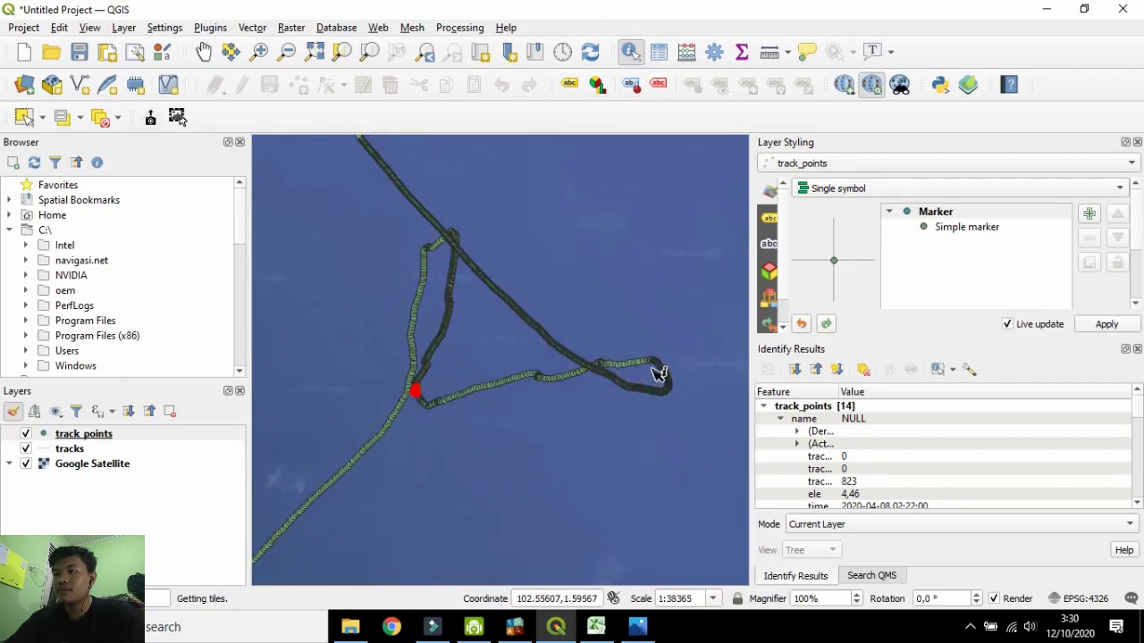
Identify the track point in QGIS where the widely spaced points start crowding together at the eastern loop.
scroll(658, 374, "up", 4)
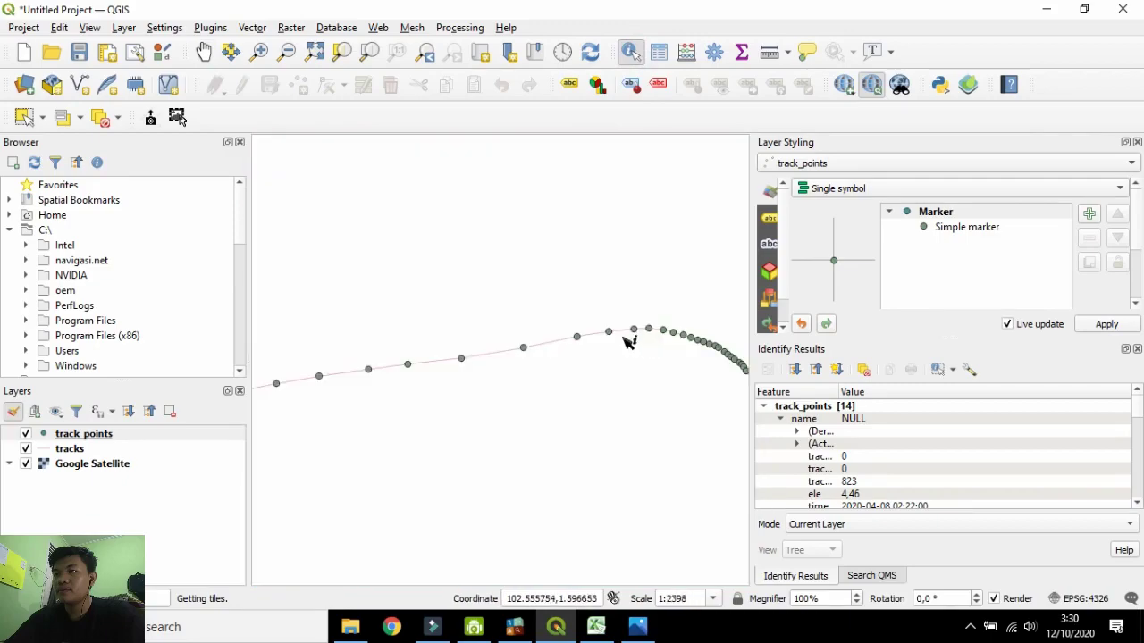
scroll(632, 344, "down", 5)
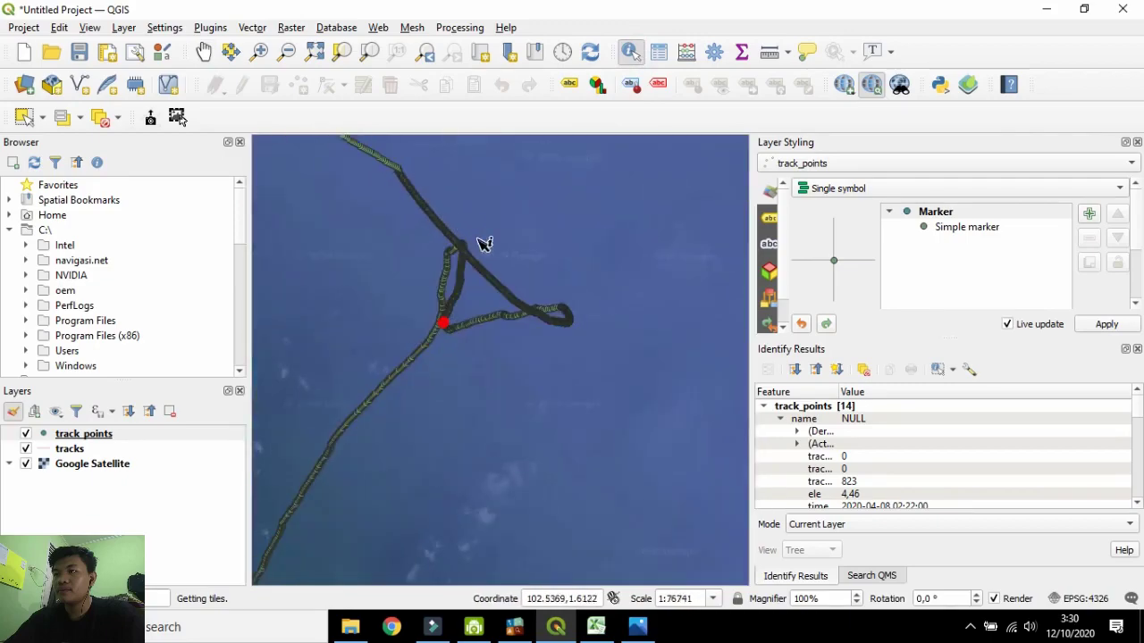
scroll(617, 340, "up", 4)
left_click(608, 320)
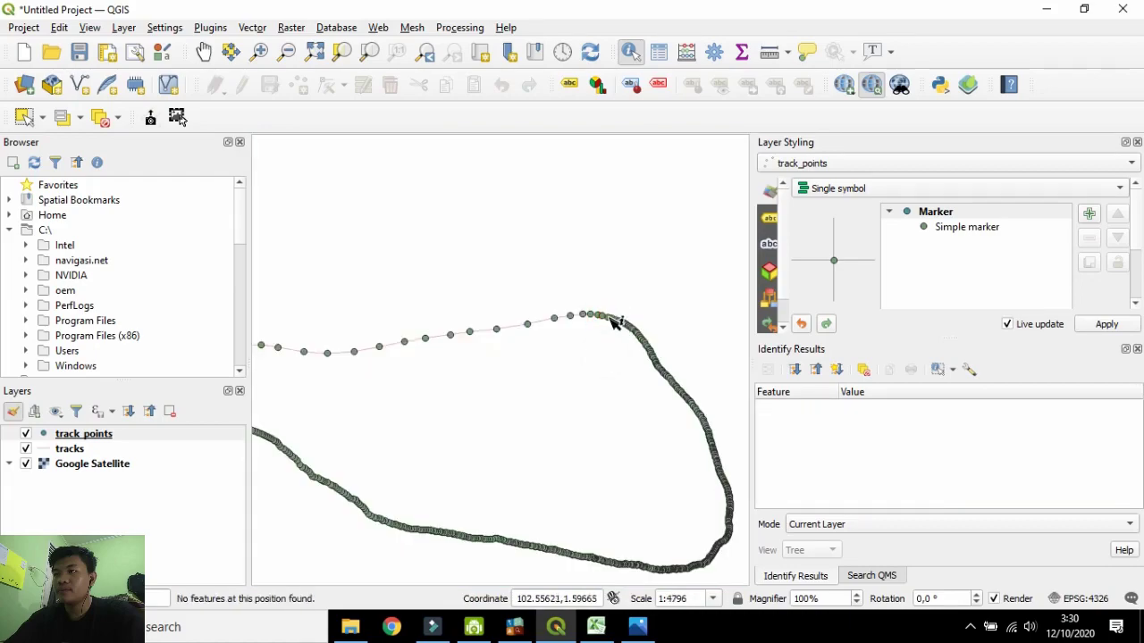
scroll(631, 377, "down", 3)
scroll(445, 427, "up", 1)
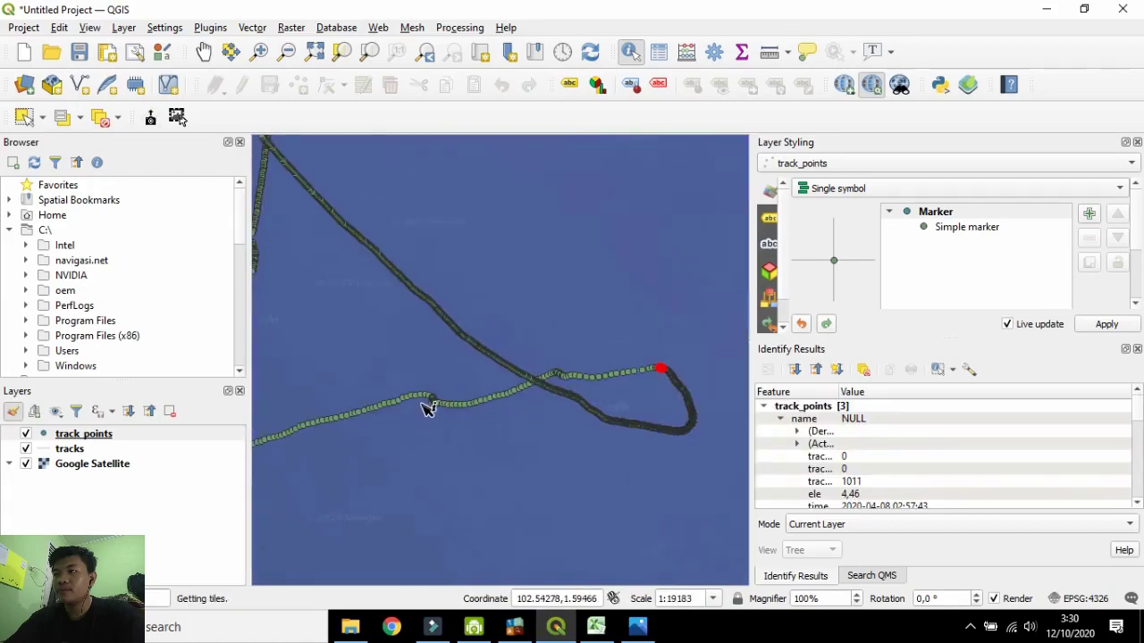
Check the phase criteria in the reference image and select the point number identified at the eastern loop in QGIS.
left_click(638, 630)
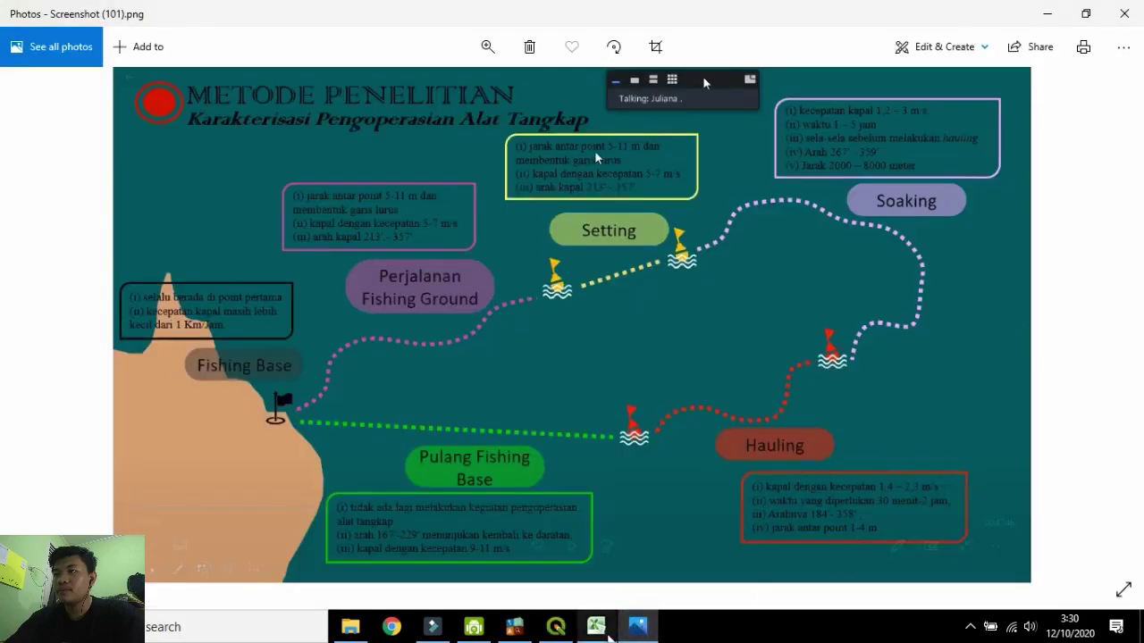
left_click(596, 628)
left_click(556, 627)
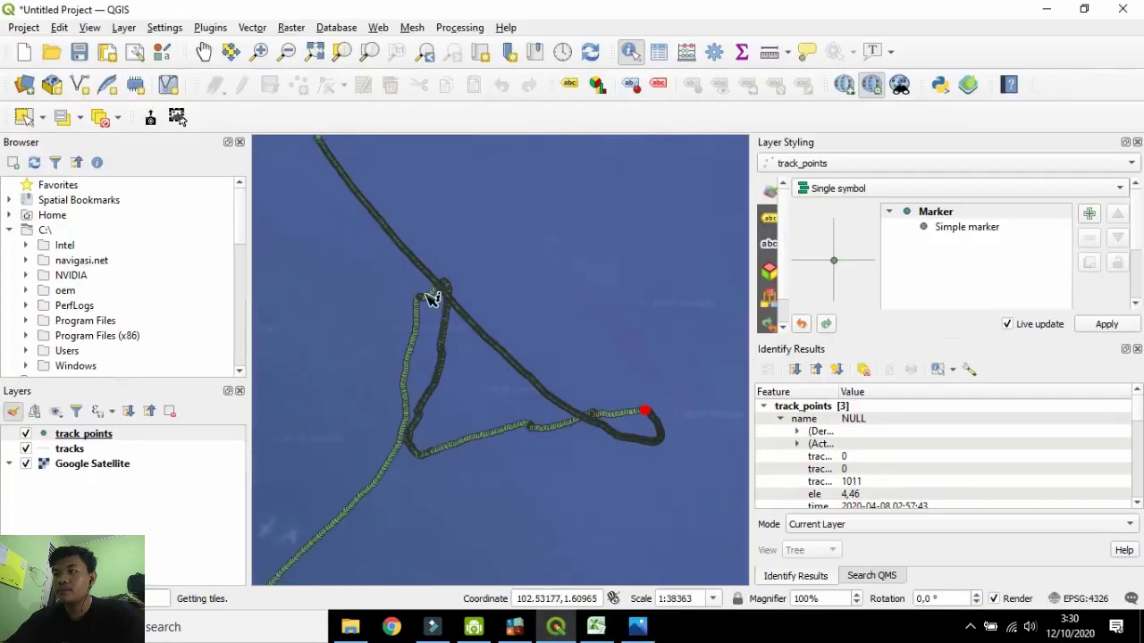
scroll(649, 409, "up", 3)
left_click(867, 483)
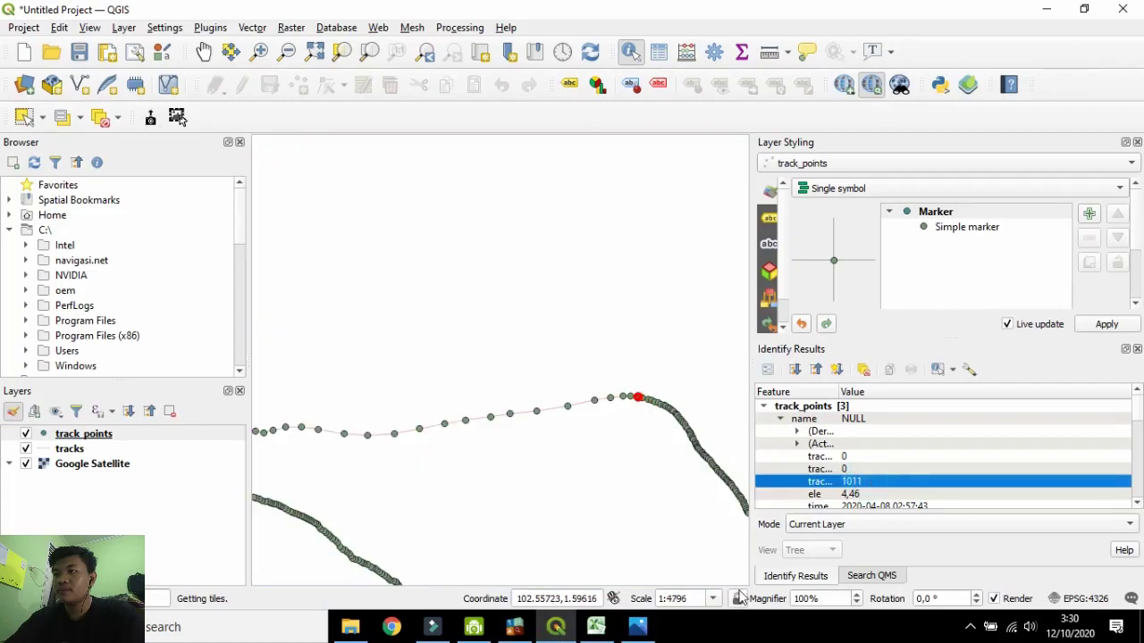
In Excel, fill SOG down the Keterangan column to L1012 and enter HAG in L1013.
left_click(596, 628)
left_click_drag(788, 350, 787, 262)
left_click(768, 279)
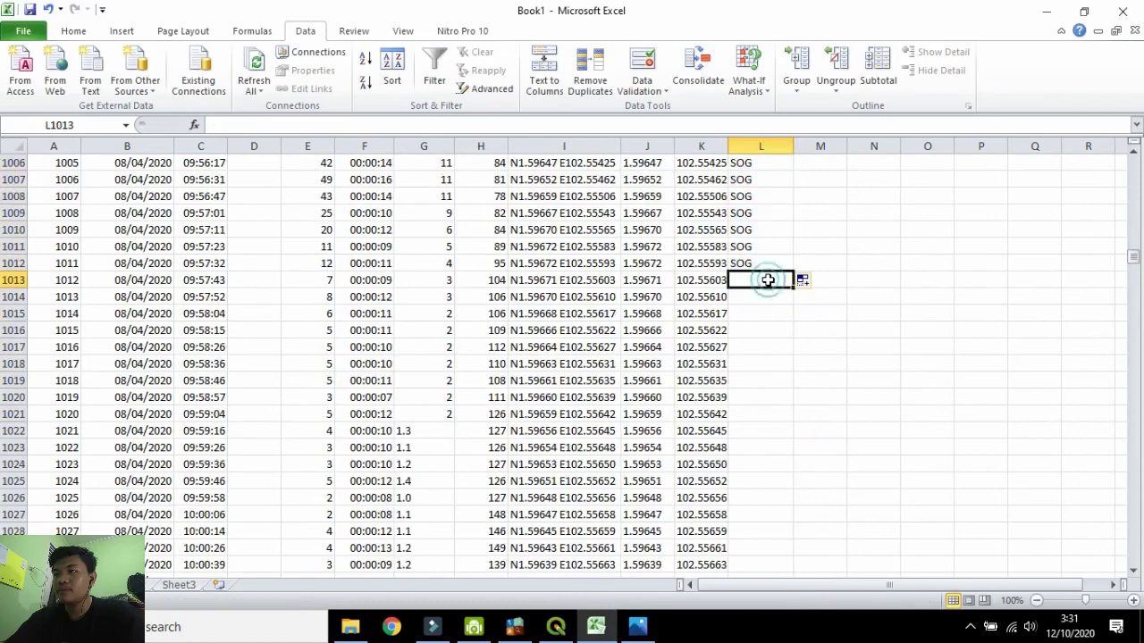
type("G")
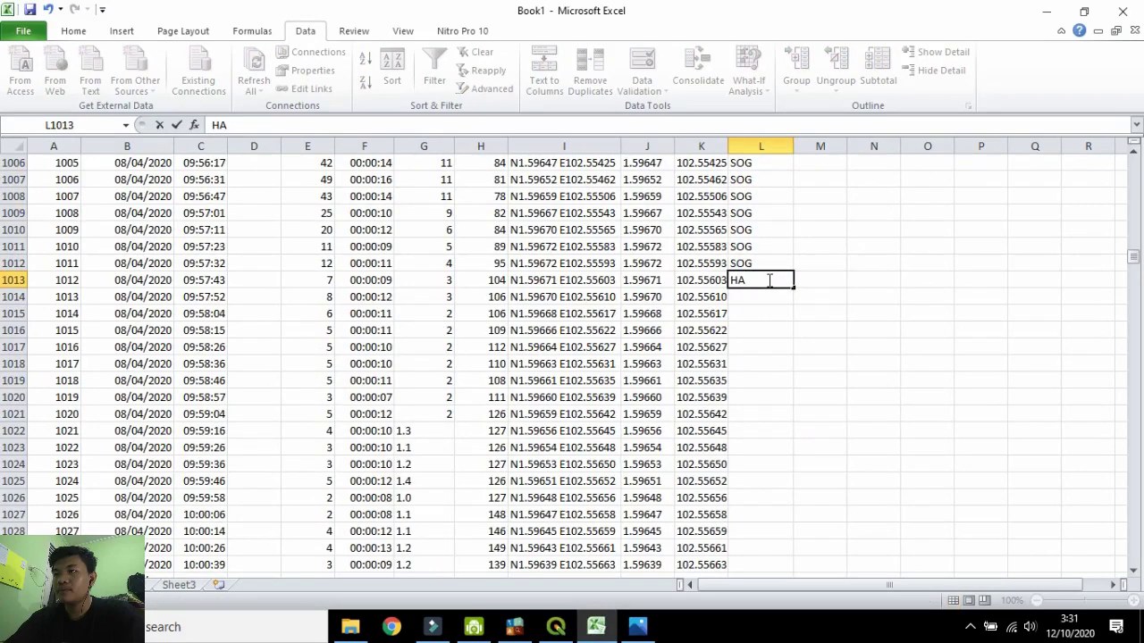
key("Return")
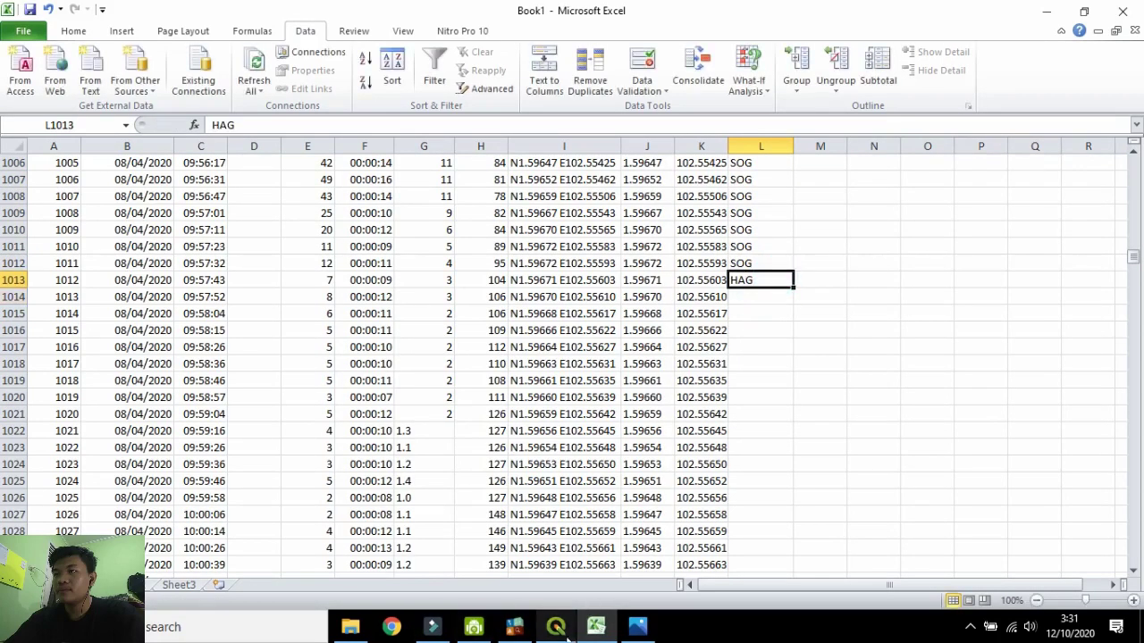
Trace the dense track northwest from the eastern loop in QGIS and identify the point at the bend where the spacing widens.
left_click(516, 629)
left_click(556, 626)
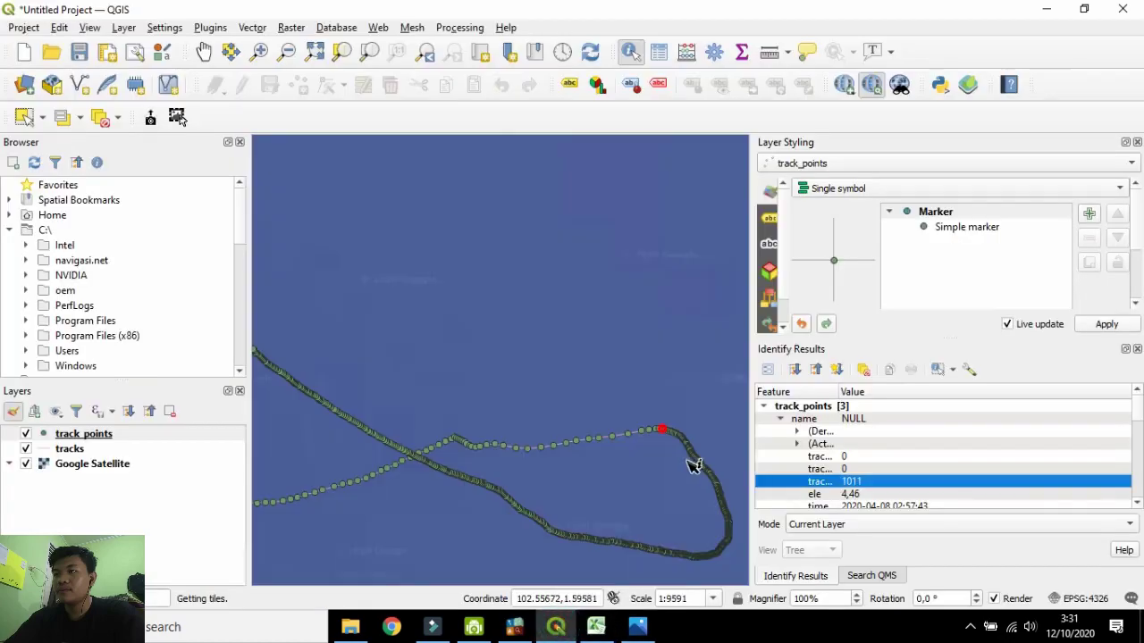
scroll(527, 523, "up", 2)
scroll(536, 524, "down", 2)
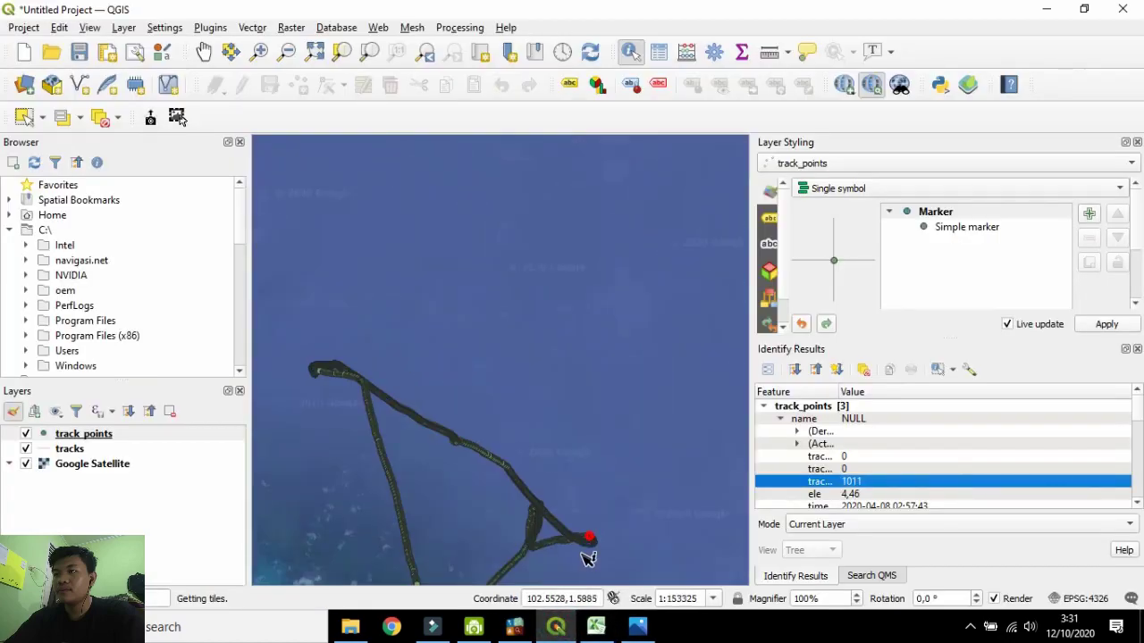
scroll(452, 459, "up", 2)
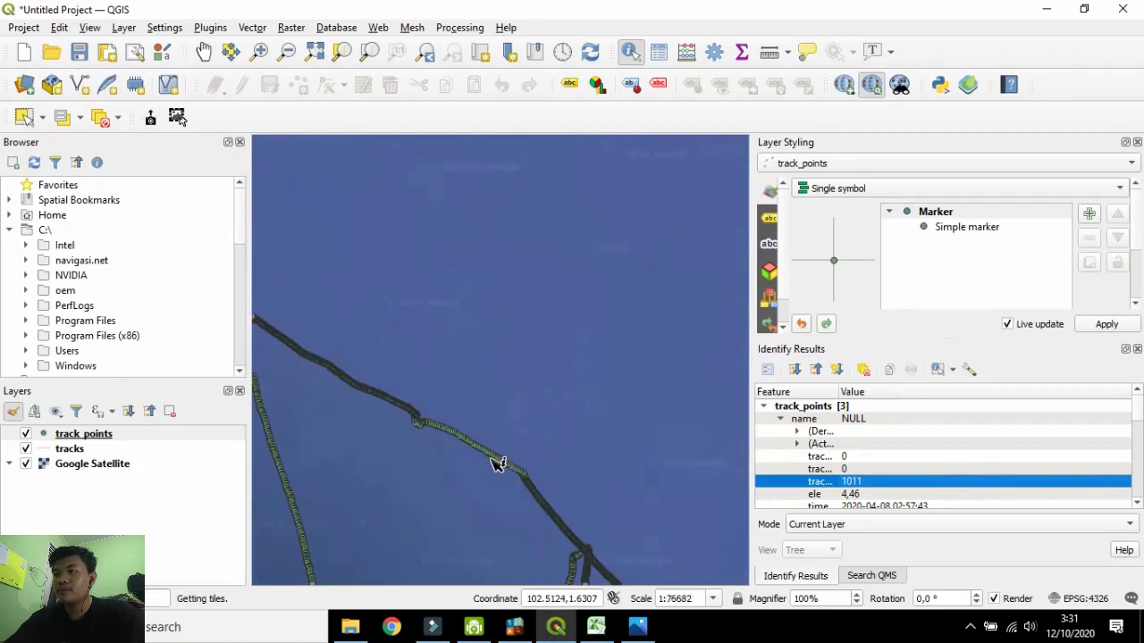
scroll(536, 490, "down", 2)
scroll(537, 487, "up", 5)
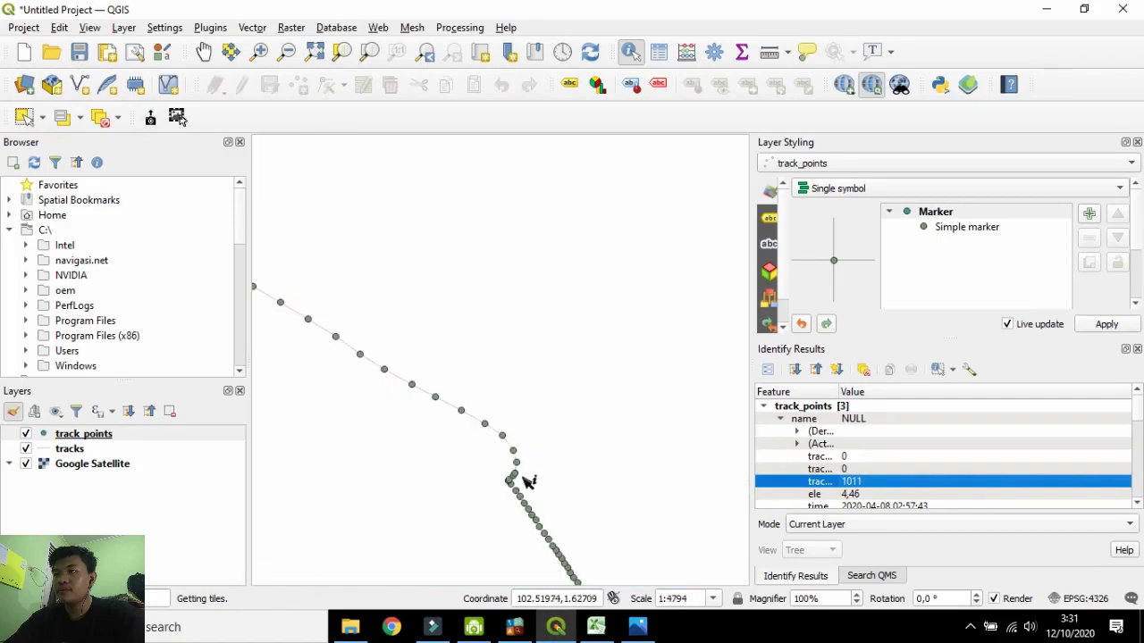
left_click(519, 464)
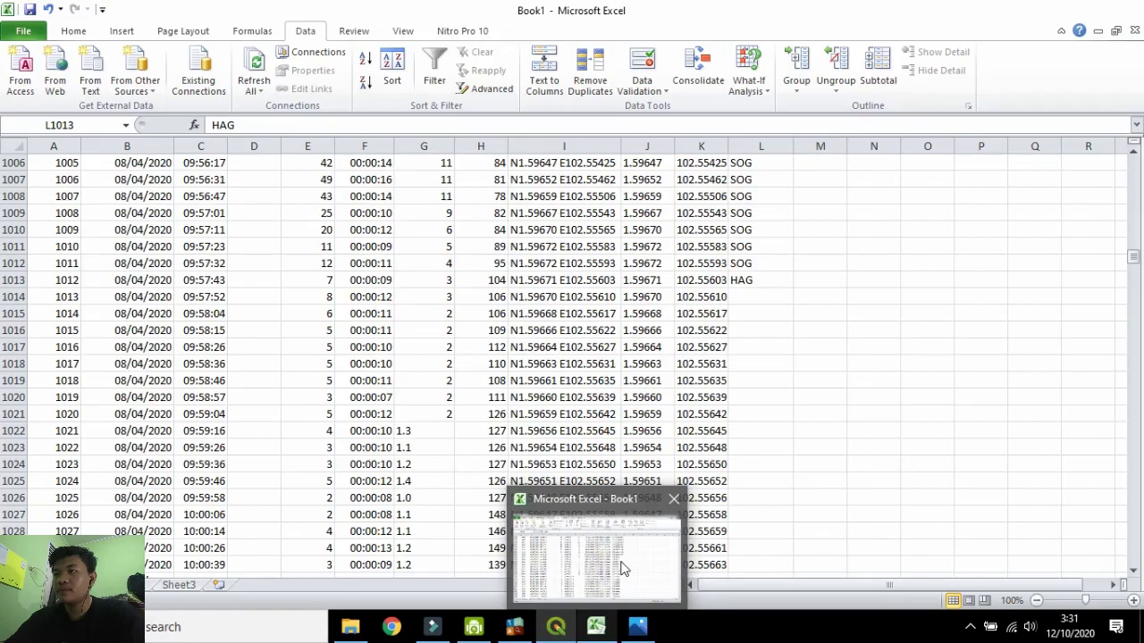
Review the SOG rows and their speeds in Excel up to the HAG label in L1013.
left_click(622, 565)
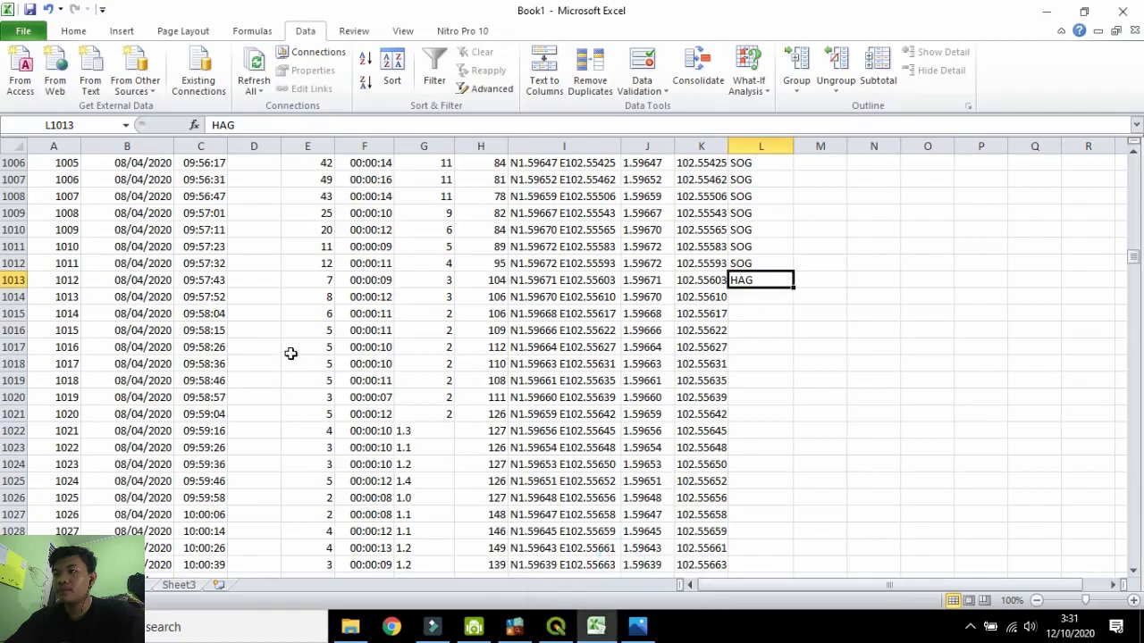
scroll(760, 329, "up", 20)
scroll(764, 331, "down", 10)
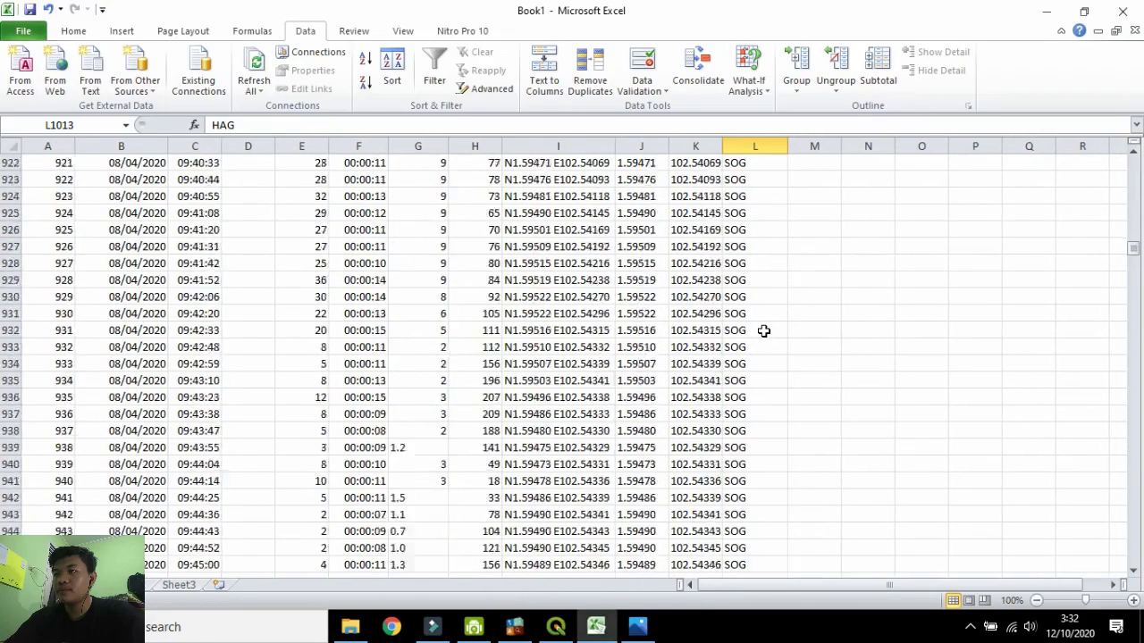
scroll(764, 331, "down", 20)
scroll(756, 360, "up", 20)
mouse_move(1133, 241)
left_mouse_down()
mouse_move(1138, 230)
mouse_move(1137, 273)
mouse_move(1137, 255)
left_mouse_up()
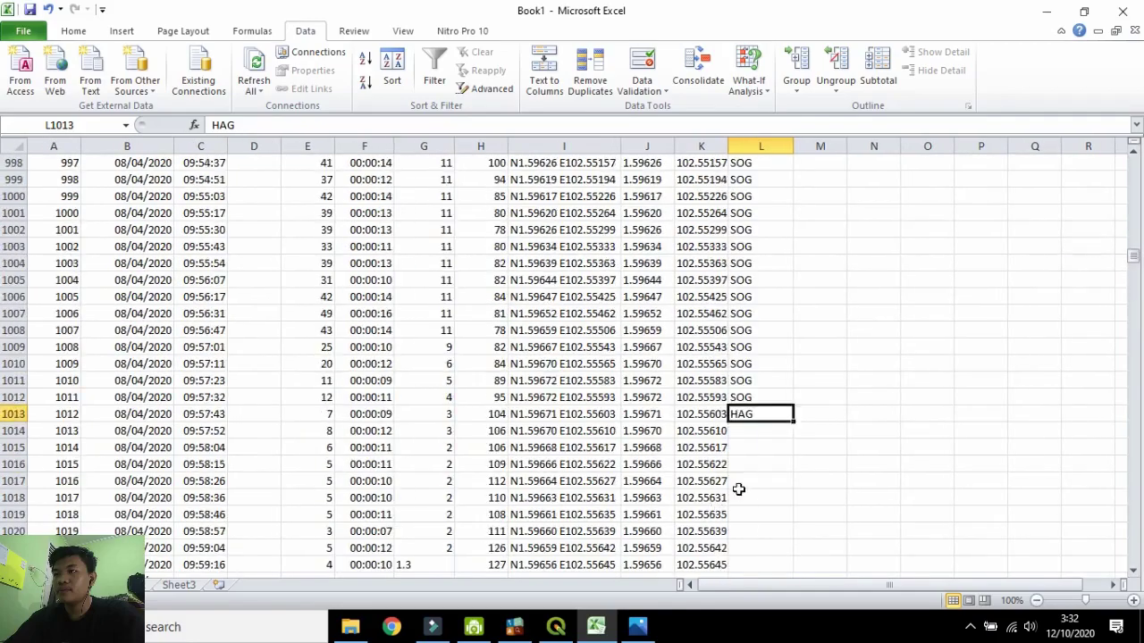
scroll(770, 313, "down", 2)
Examine the track on both sides of the identified bend point in QGIS.
left_click(555, 628)
scroll(602, 503, "down", 3)
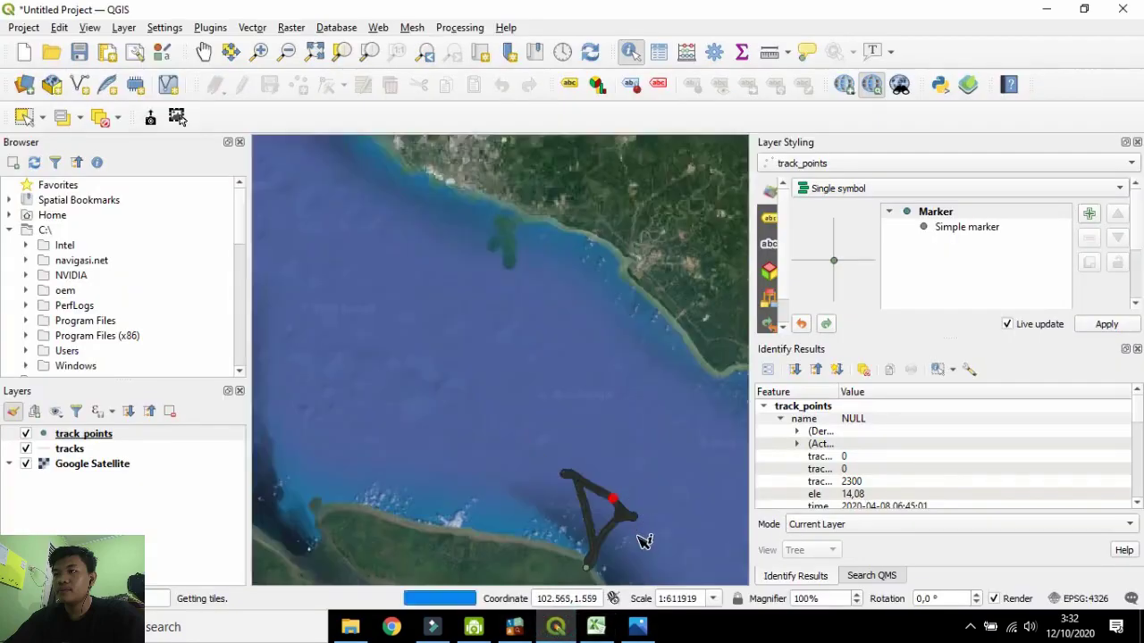
scroll(630, 510, "up", 5)
scroll(615, 473, "down", 1)
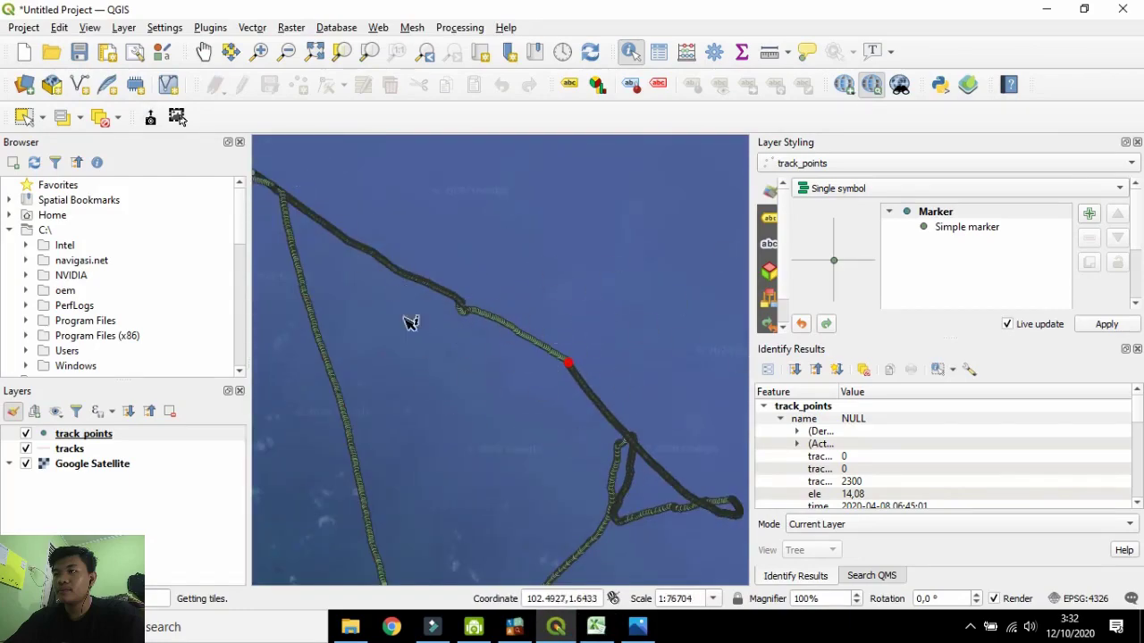
scroll(499, 299, "up", 1)
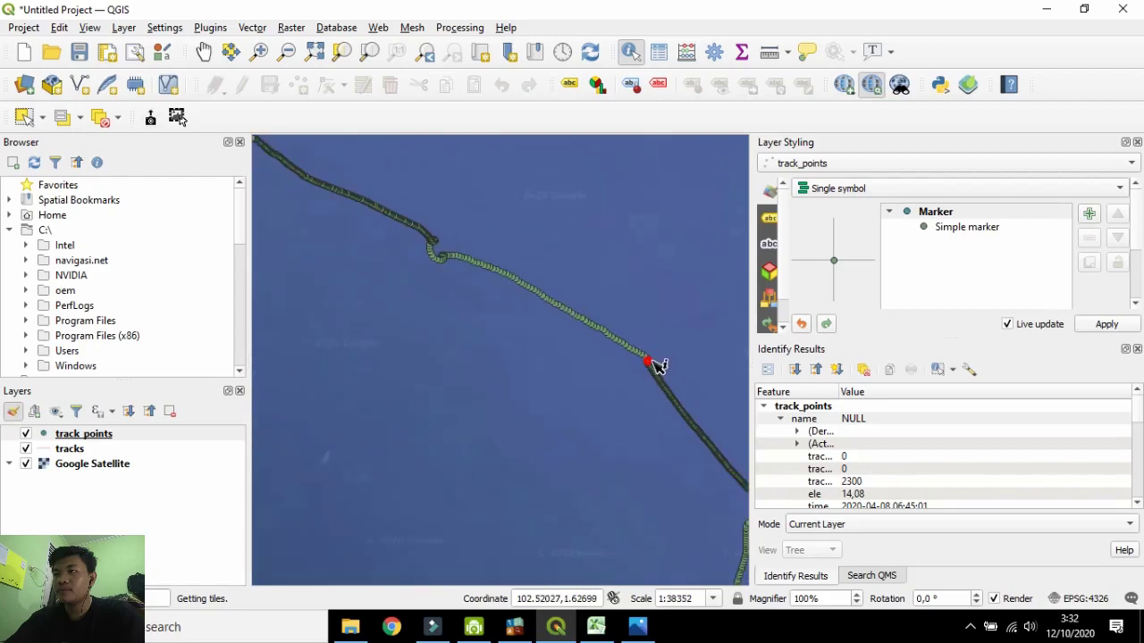
Fill HAG down the Keterangan column in Excel from L1013 to L2301, matching track point 2300 identified in QGIS.
left_click(596, 627)
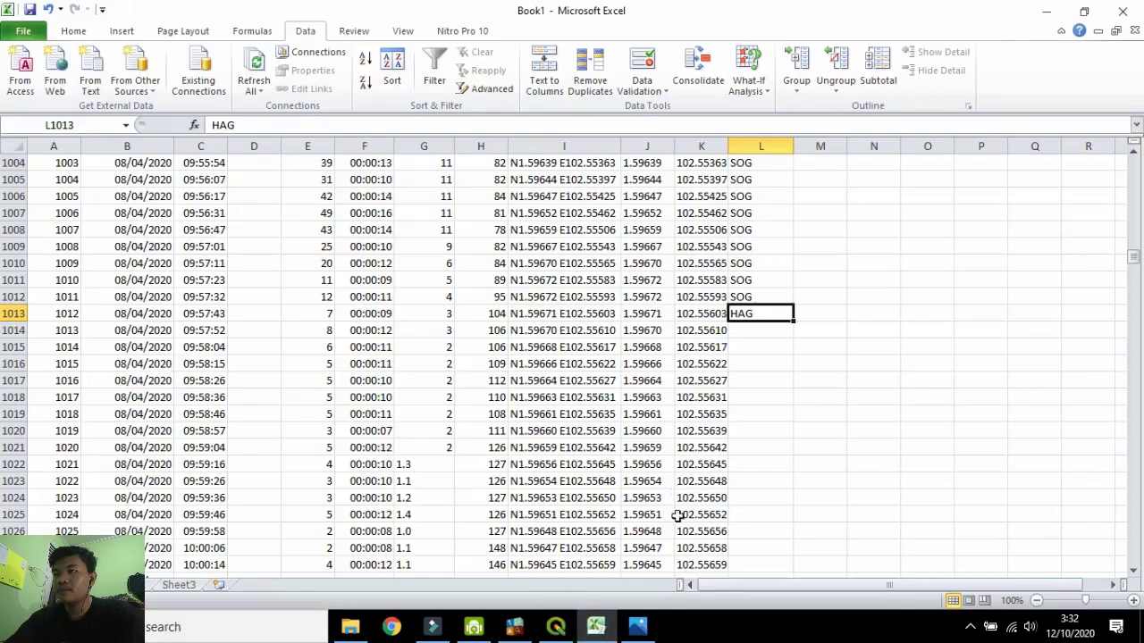
left_click(553, 630)
left_click(608, 629)
left_click_drag(792, 326, 774, 573)
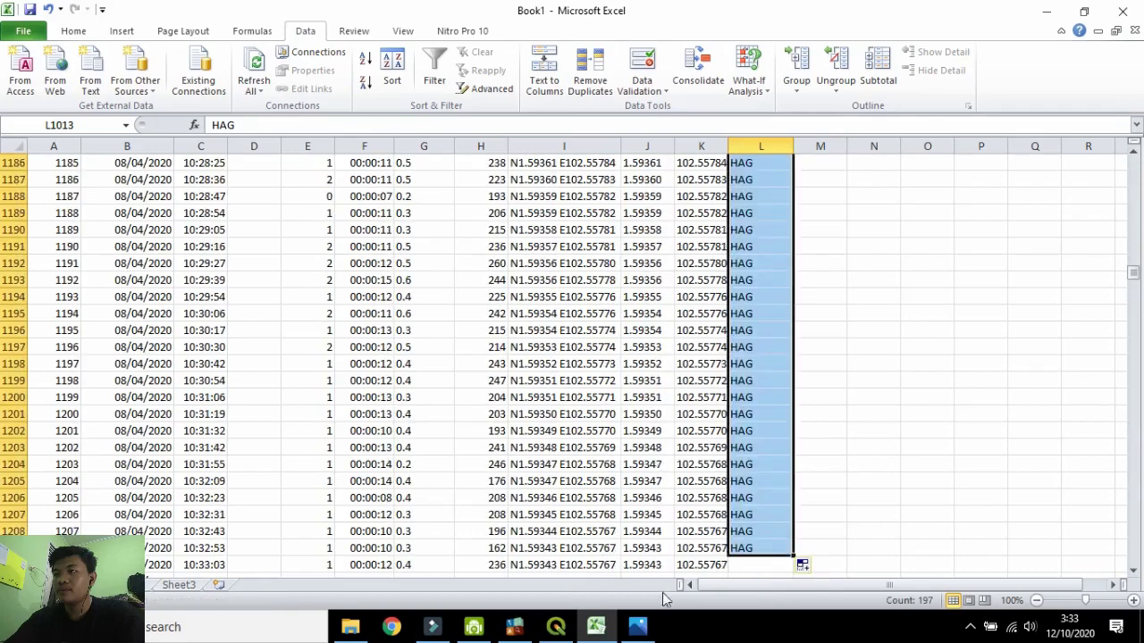
left_click(554, 630)
left_click(555, 628)
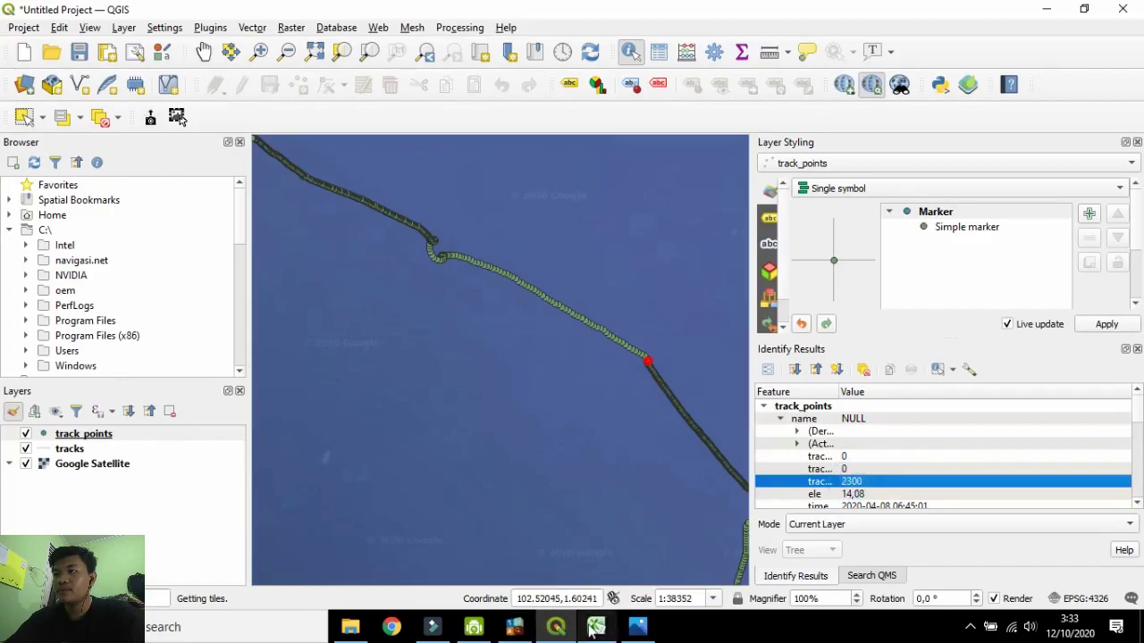
left_click(596, 629)
left_click_drag(792, 556, 782, 264)
left_click(555, 628)
left_click(597, 629)
Enter PR in L2302 and identify the QGIS track points where the widely spaced stretch ends at the small hook.
left_click(759, 281)
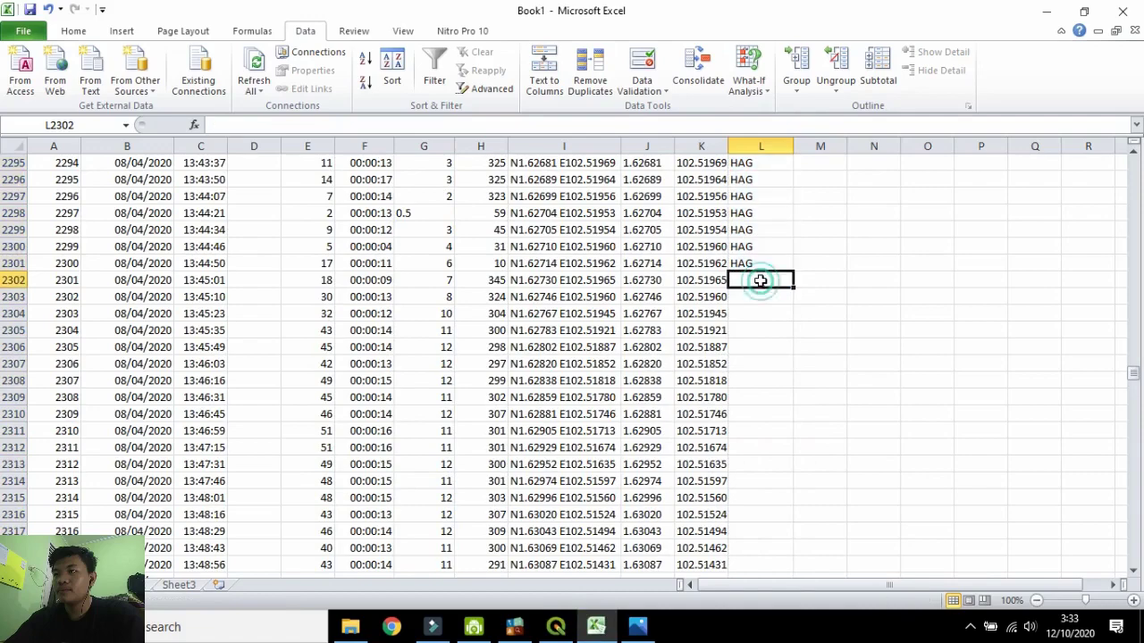
type("PR")
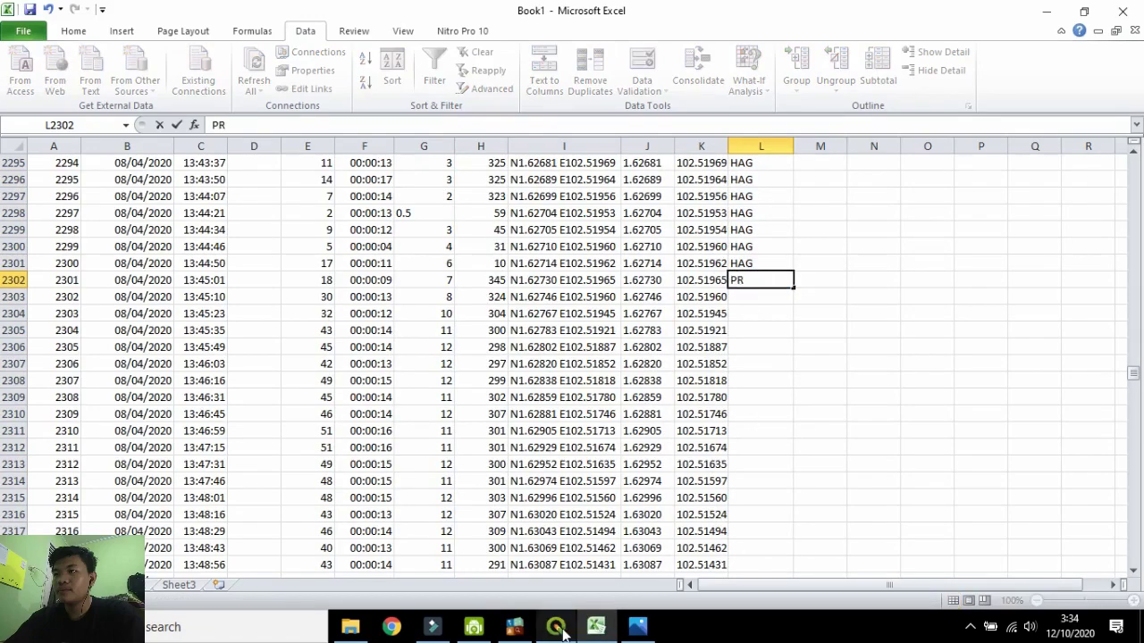
left_click(561, 631)
scroll(439, 250, "up", 3)
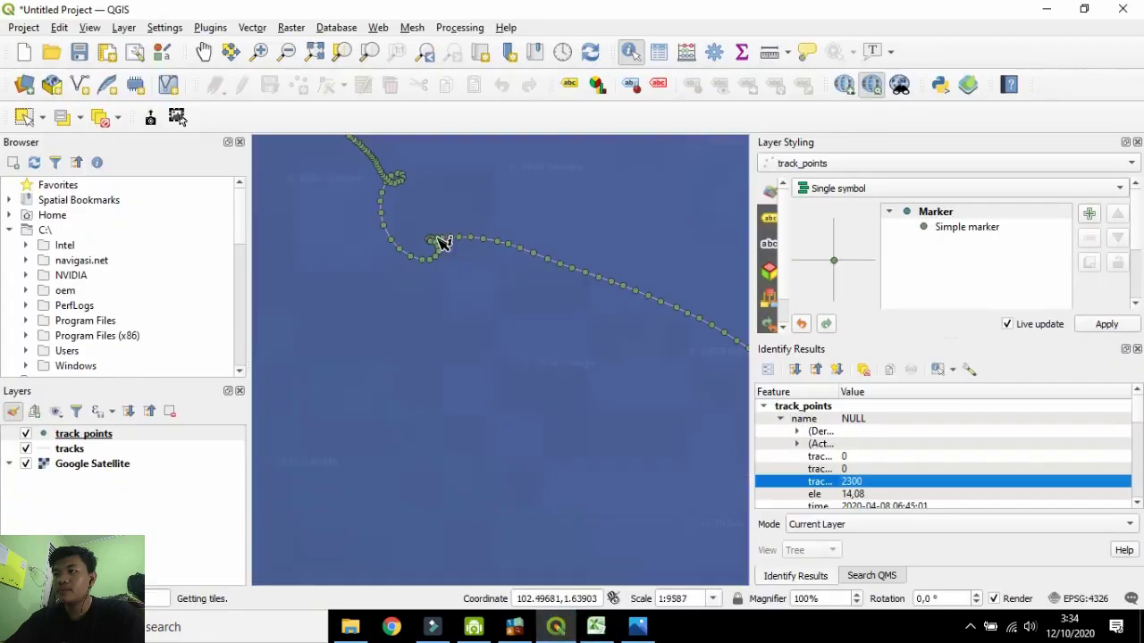
scroll(439, 243, "up", 2)
left_click(423, 240)
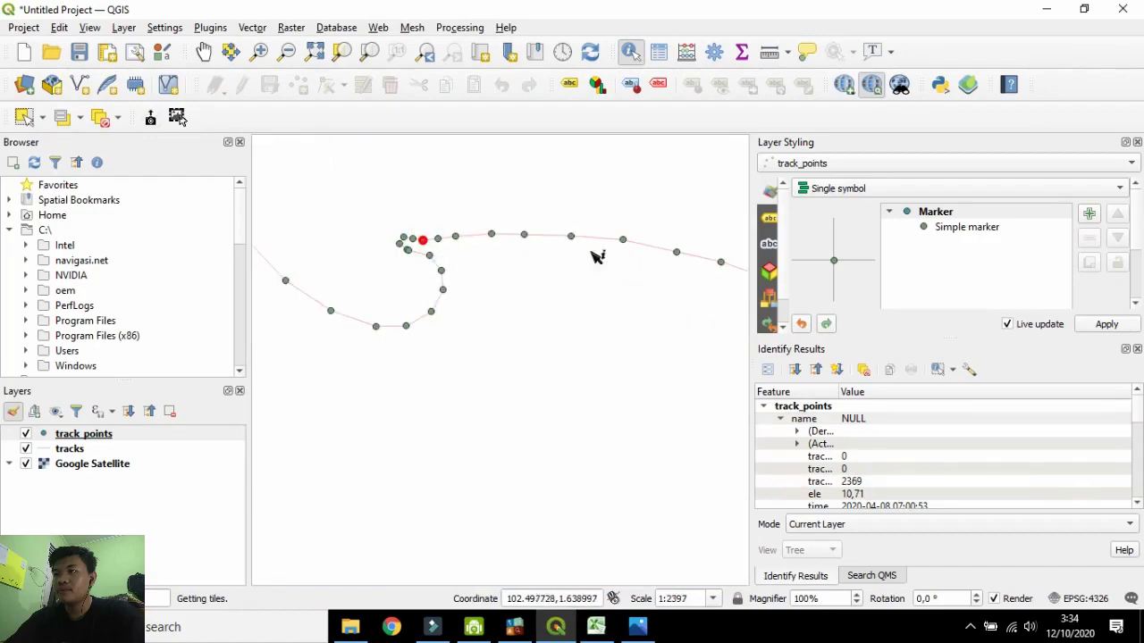
left_click(406, 242)
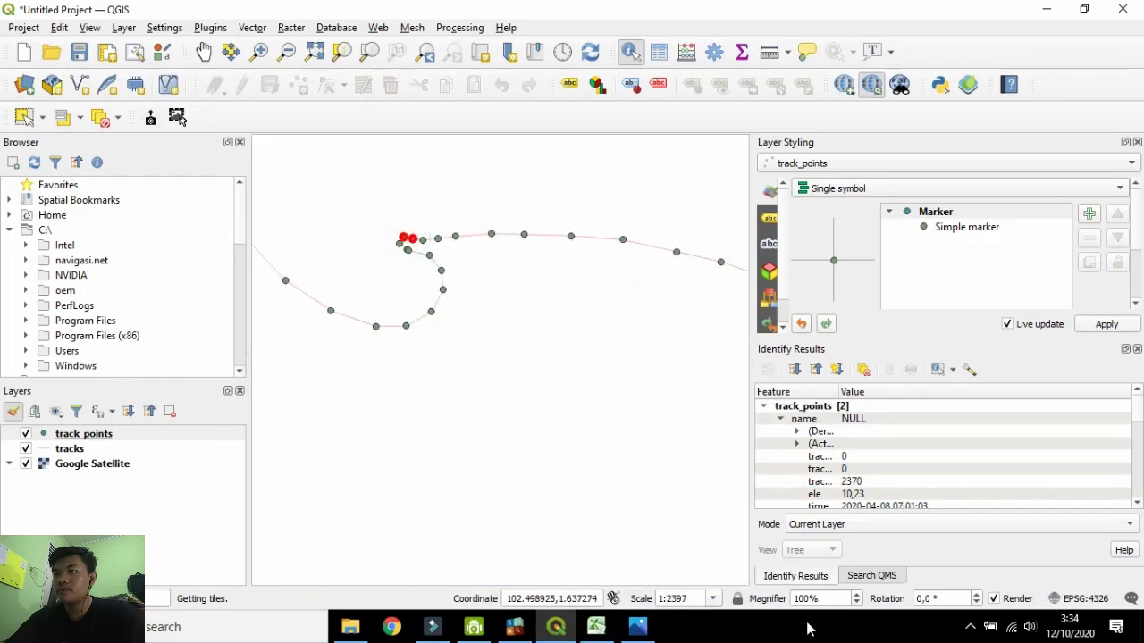
Fill PR down the Keterangan column in Excel to L2371 and enter FGR in L2372.
left_click(611, 635)
left_click_drag(793, 292, 799, 235)
left_click(756, 249)
type("FGR")
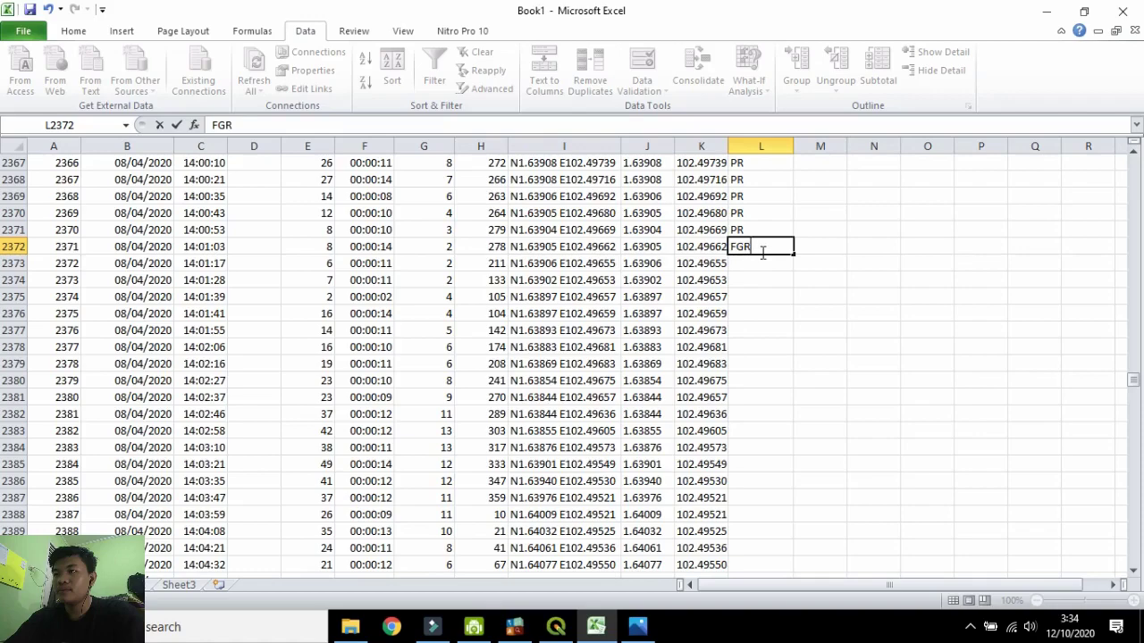
left_click(774, 266)
left_click(773, 244)
left_click(775, 265)
left_click(774, 247)
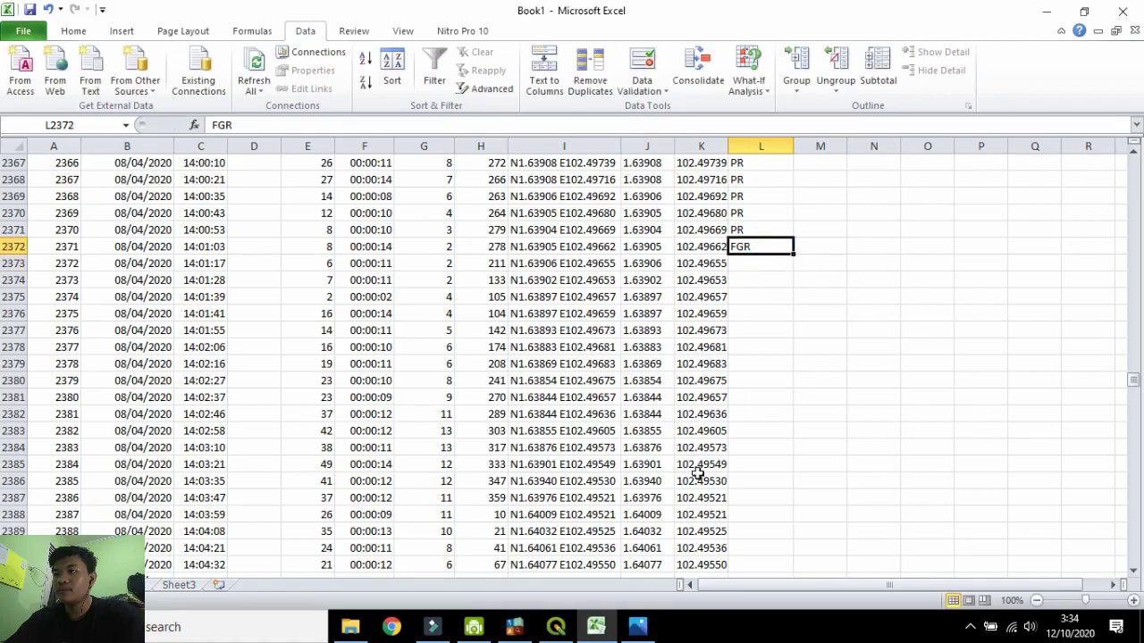
Identify the track points at the outer tip of the small loop in QGIS and examine the dense track on its northwest side.
left_click(558, 631)
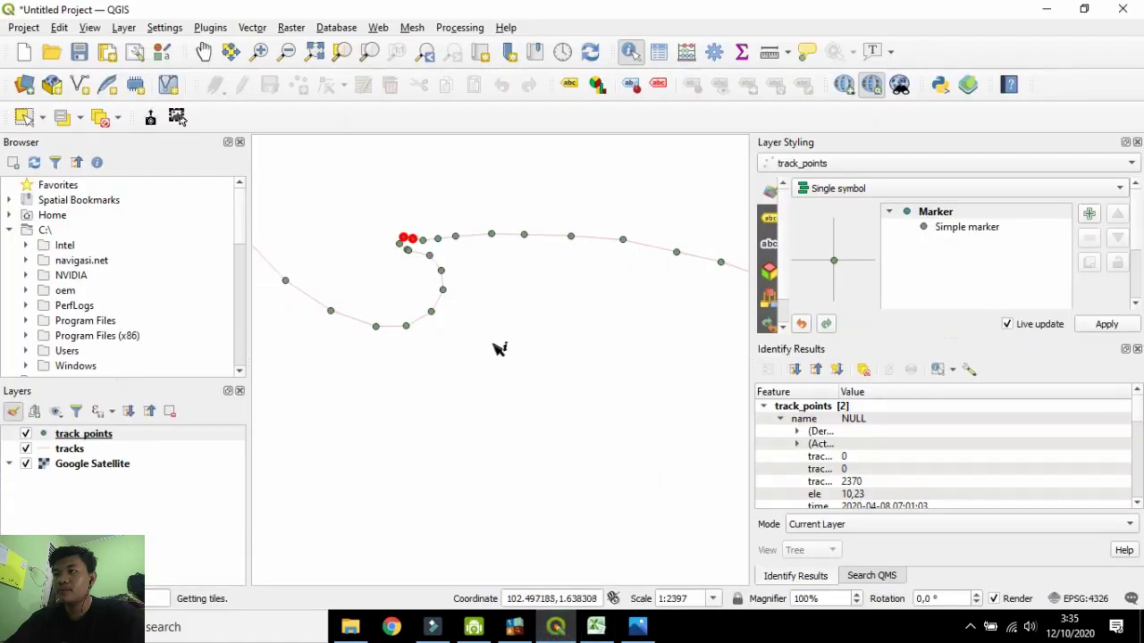
scroll(436, 293, "up", 6)
scroll(426, 298, "up", 3)
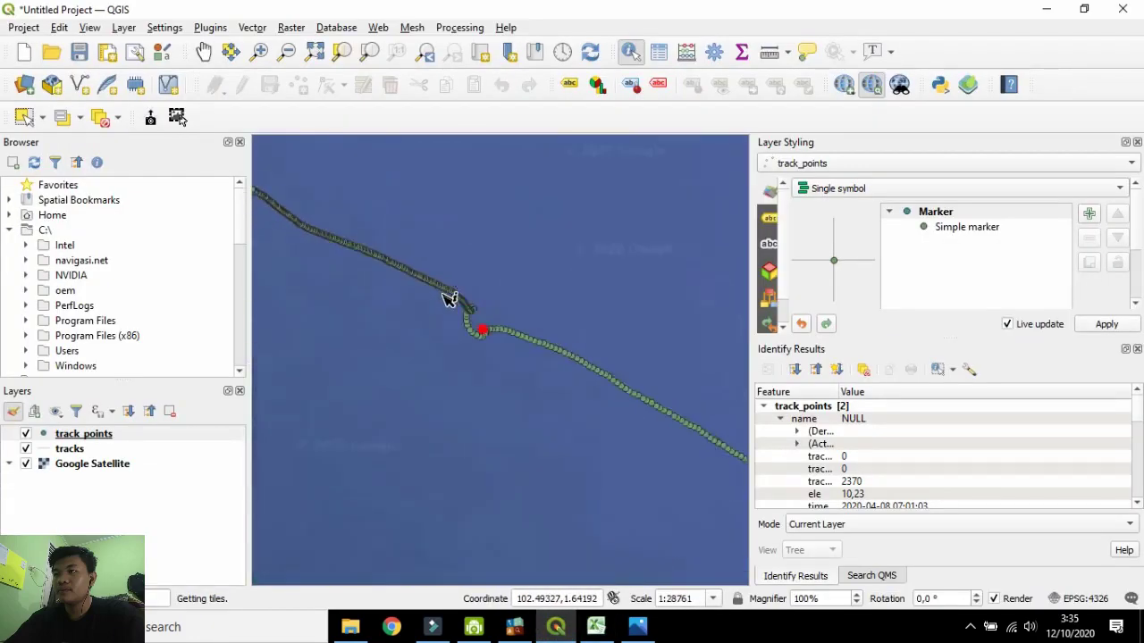
scroll(476, 325, "down", 3)
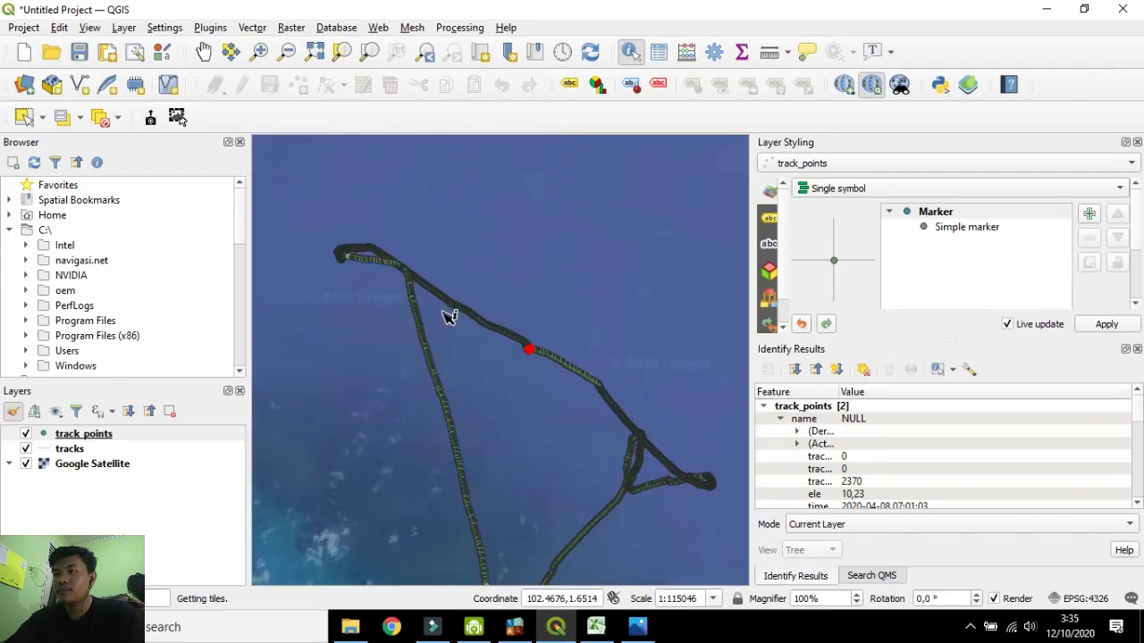
scroll(520, 349, "up", 6)
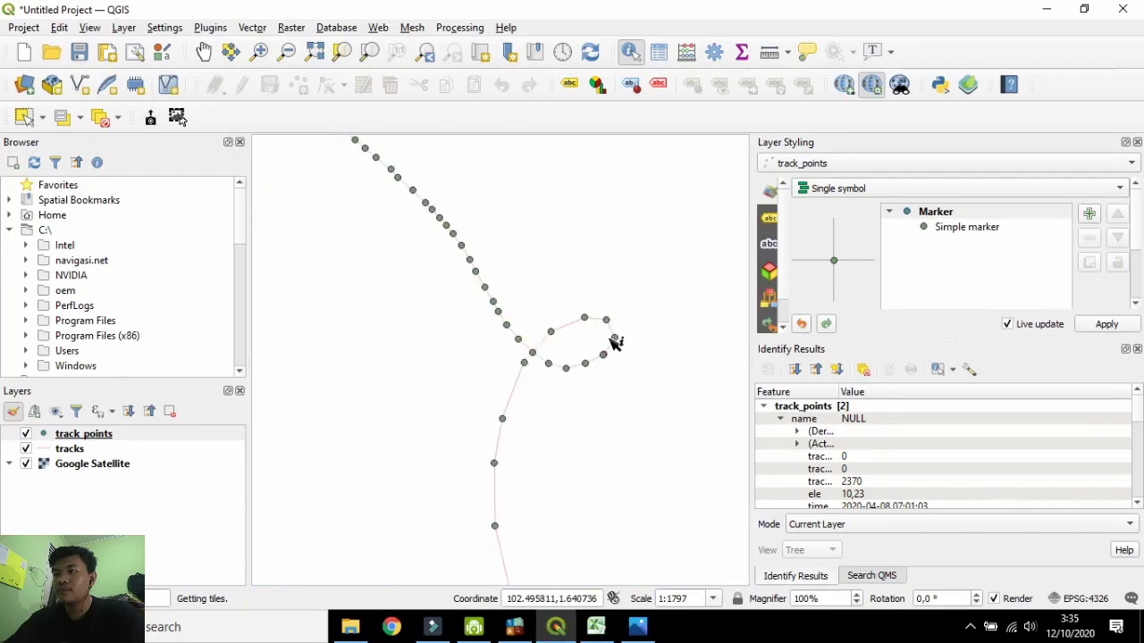
left_click(603, 323)
left_click(608, 322)
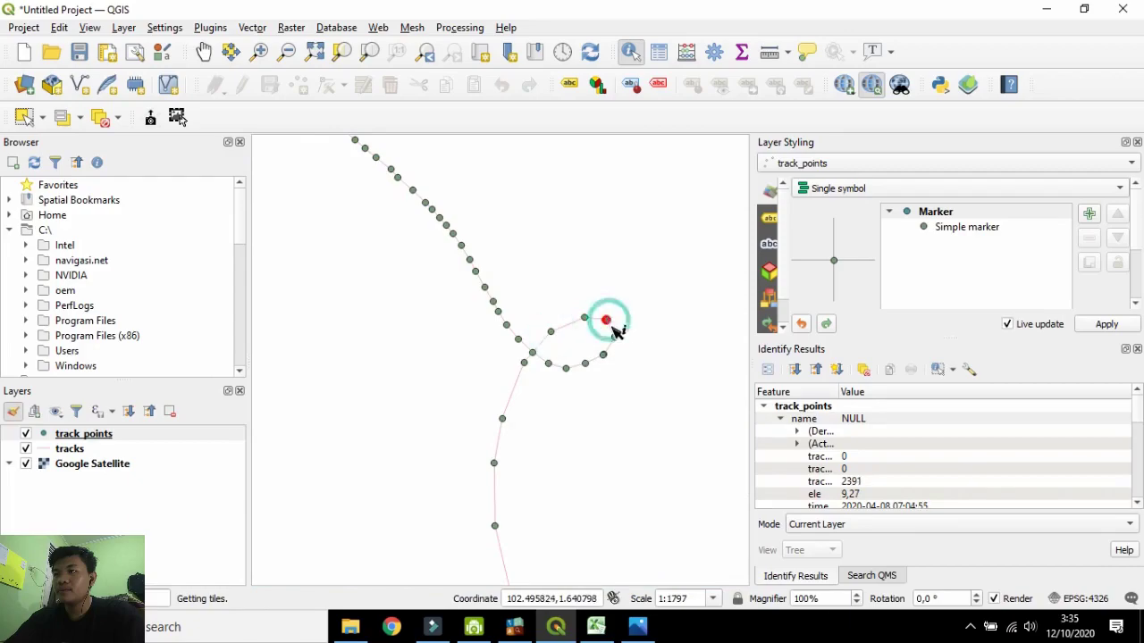
scroll(606, 360, "down", 5)
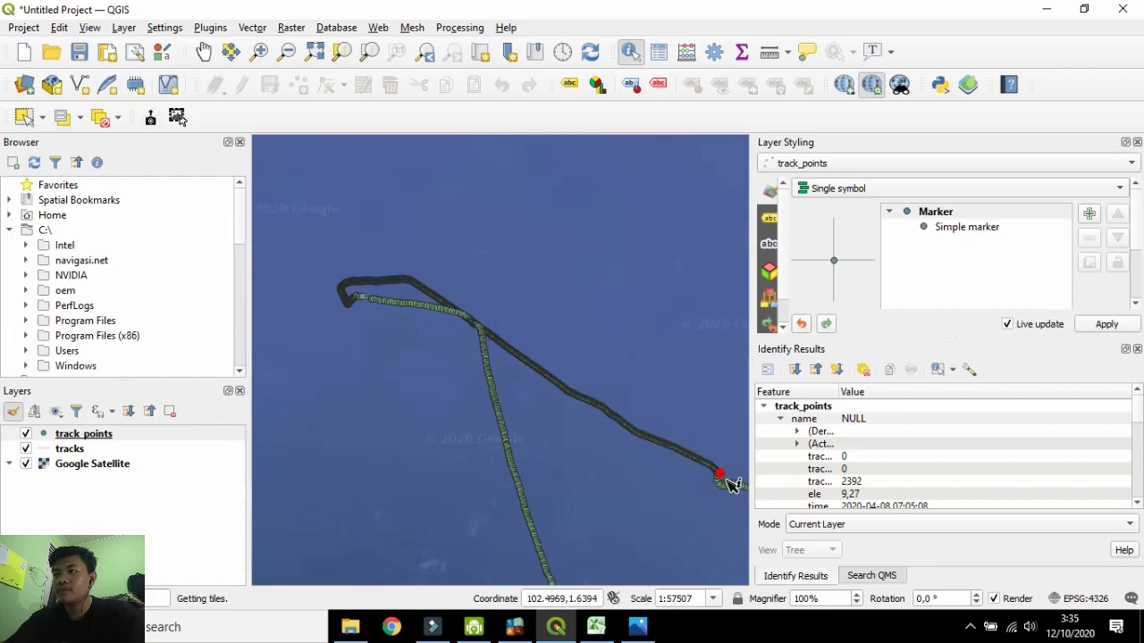
scroll(729, 483, "up", 4)
scroll(685, 427, "down", 3)
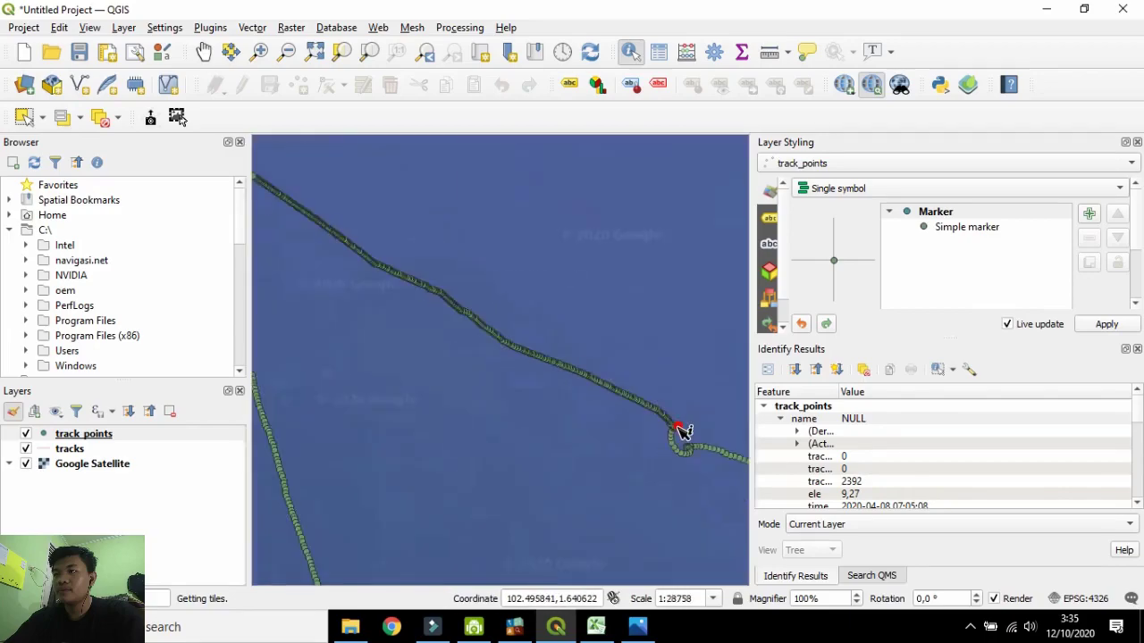
scroll(600, 378, "up", 4)
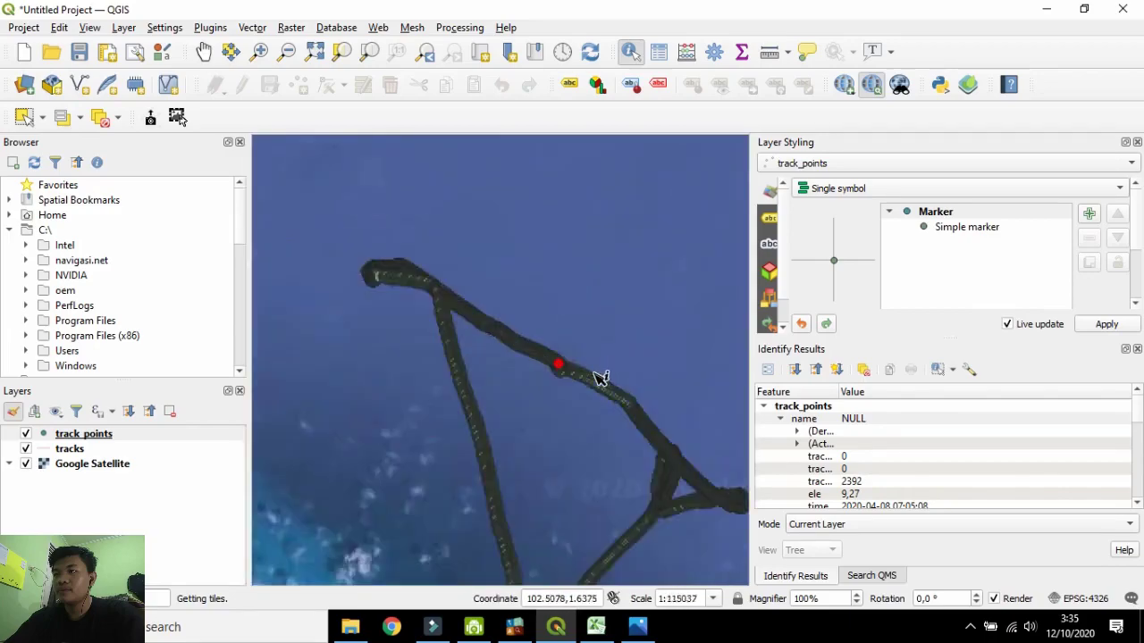
scroll(523, 361, "down", 4)
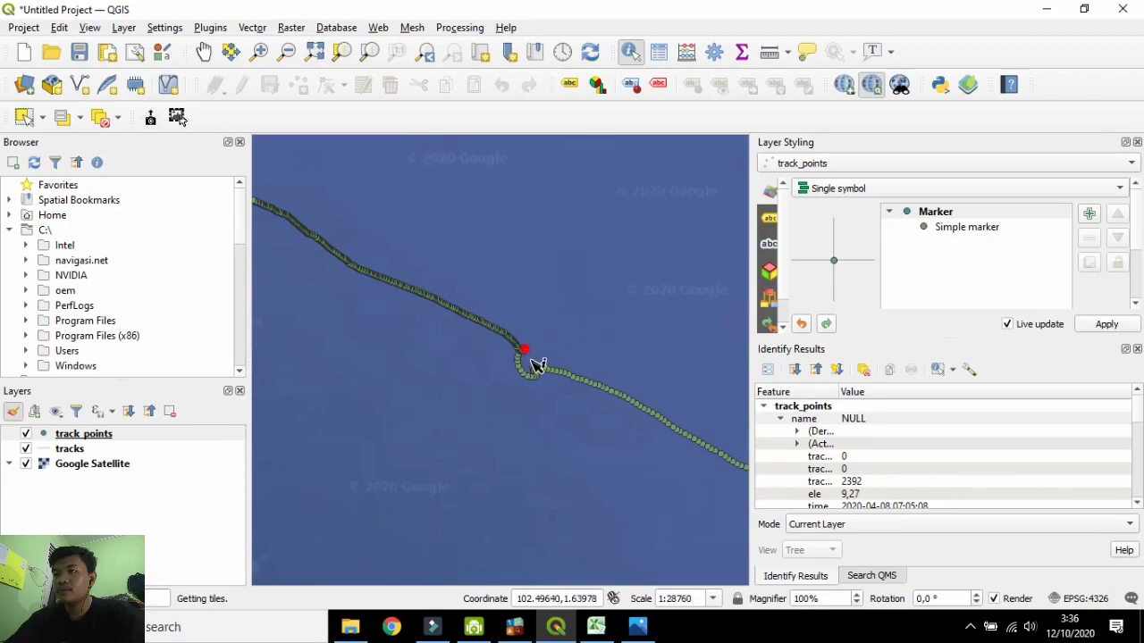
scroll(536, 366, "up", 2)
Fill FGR down the Keterangan column in Excel from L2372 to L2393.
left_click(596, 627)
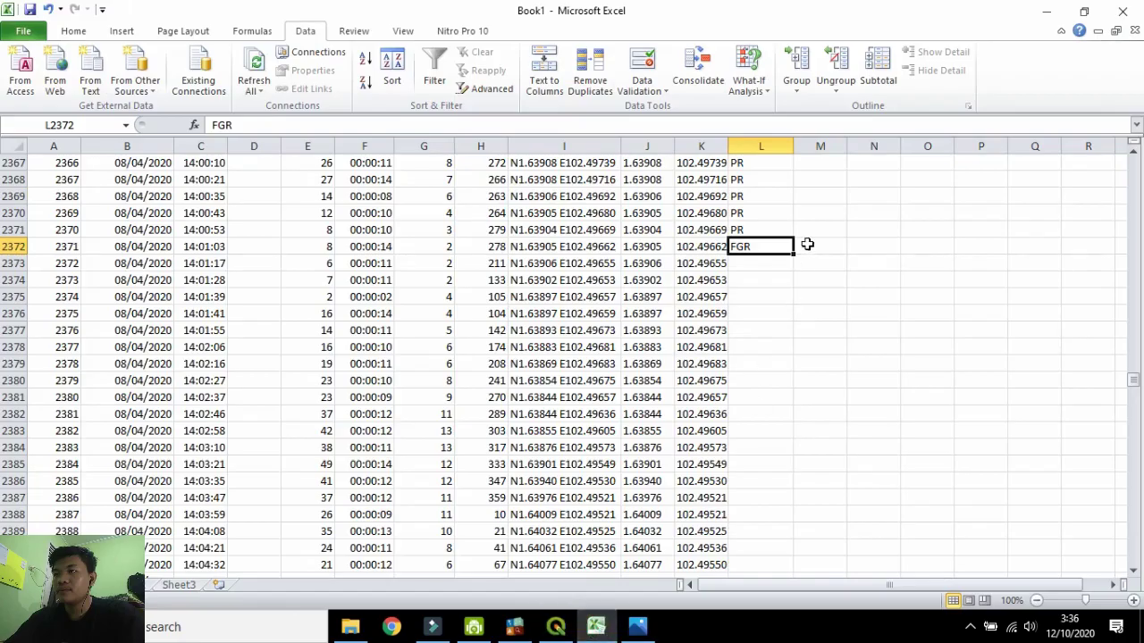
left_click_drag(793, 255, 765, 488)
scroll(766, 488, "up", 3)
scroll(766, 488, "down", 3)
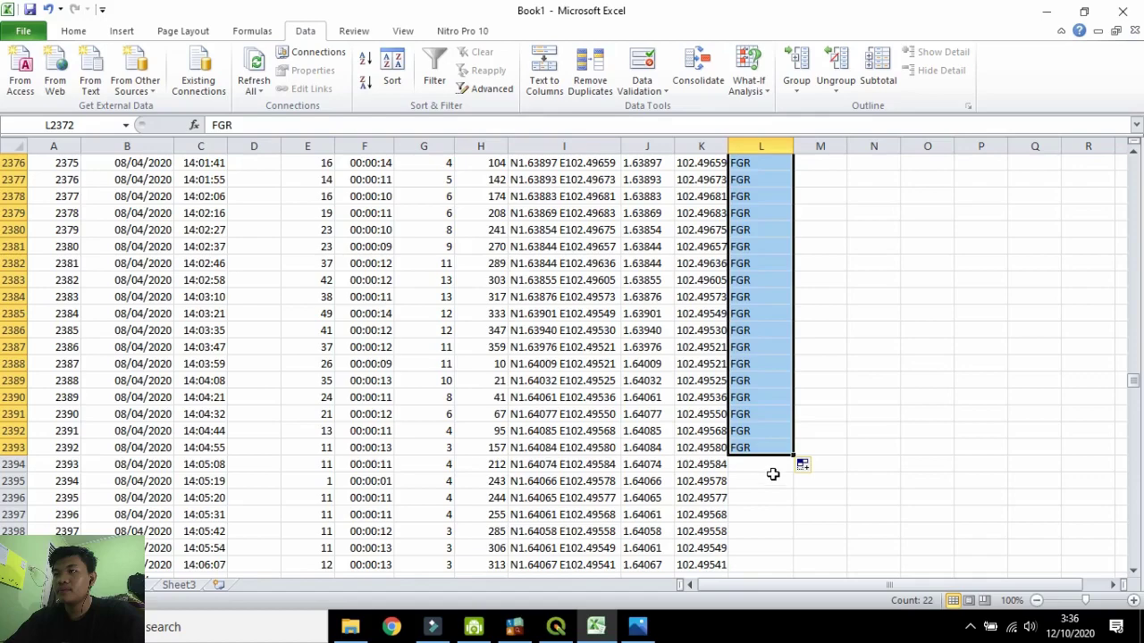
scroll(655, 480, "down", 2)
scroll(747, 465, "up", 2)
Examine the track from the small bend to its northwestern end in MapSource.
left_click(515, 627)
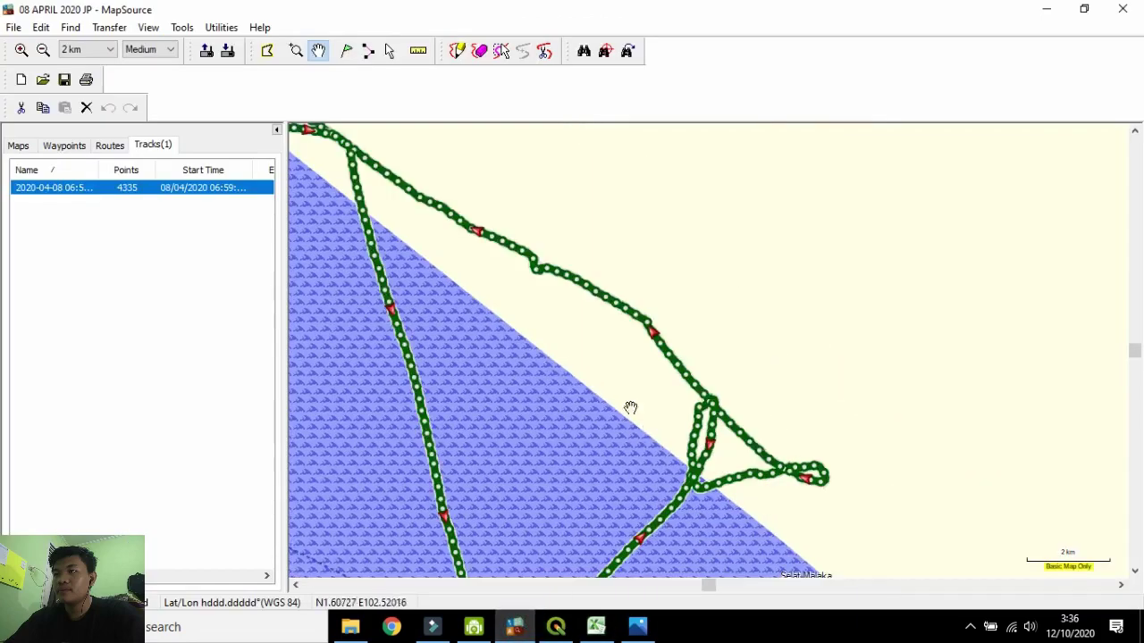
scroll(465, 282, "up", 1)
scroll(706, 433, "down", 1)
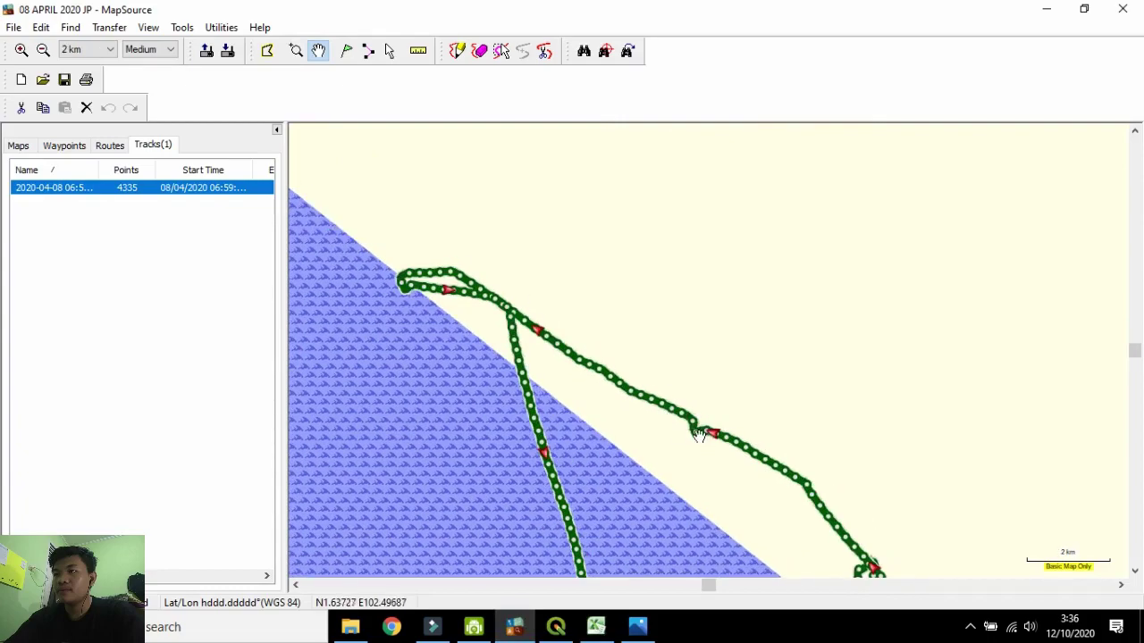
scroll(706, 433, "up", 1)
Enter SER in L2394 of the Excel sheet.
left_click(596, 627)
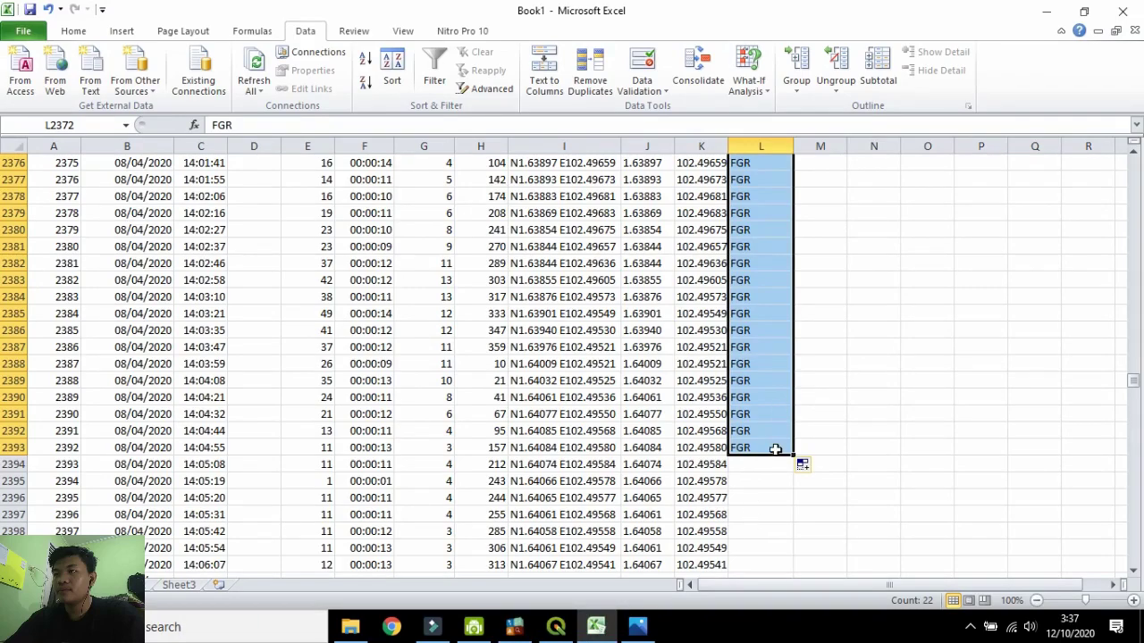
mouse_move(775, 449)
left_mouse_down()
mouse_move(772, 421)
mouse_move(772, 471)
left_mouse_up()
left_click(773, 463)
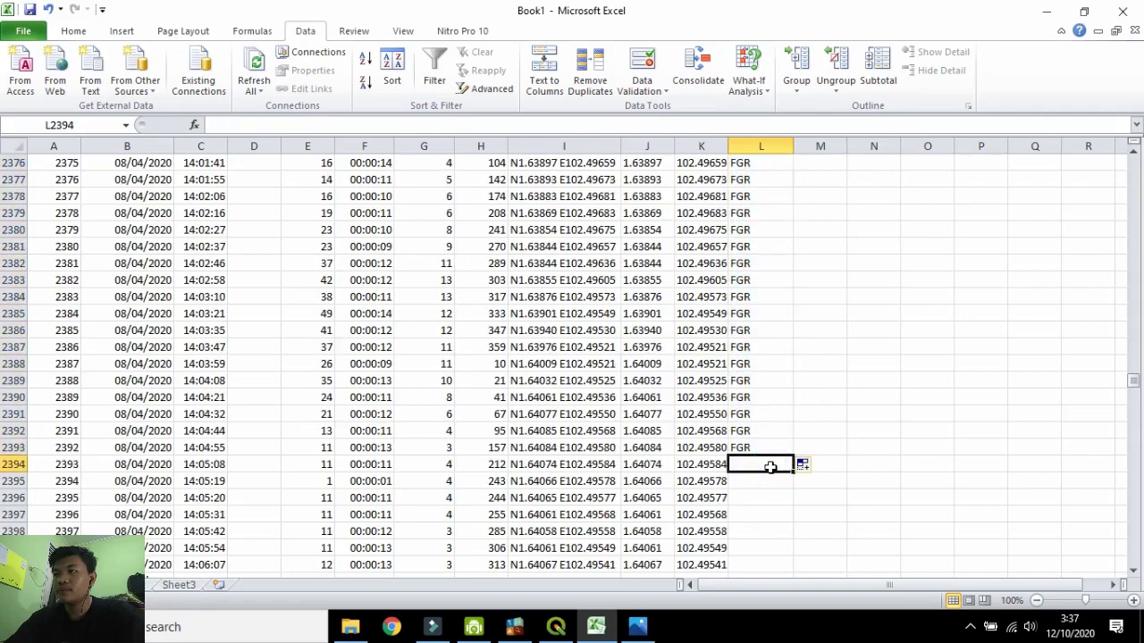
type("SER")
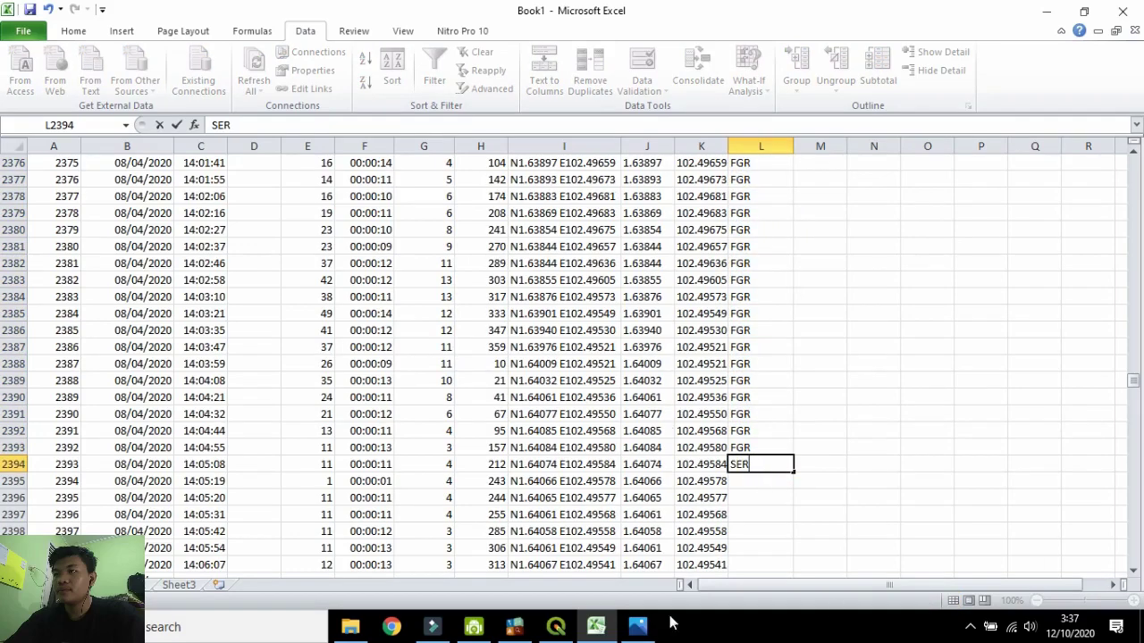
Examine the dense track from the small loop to its northwestern turn in QGIS.
left_click(556, 628)
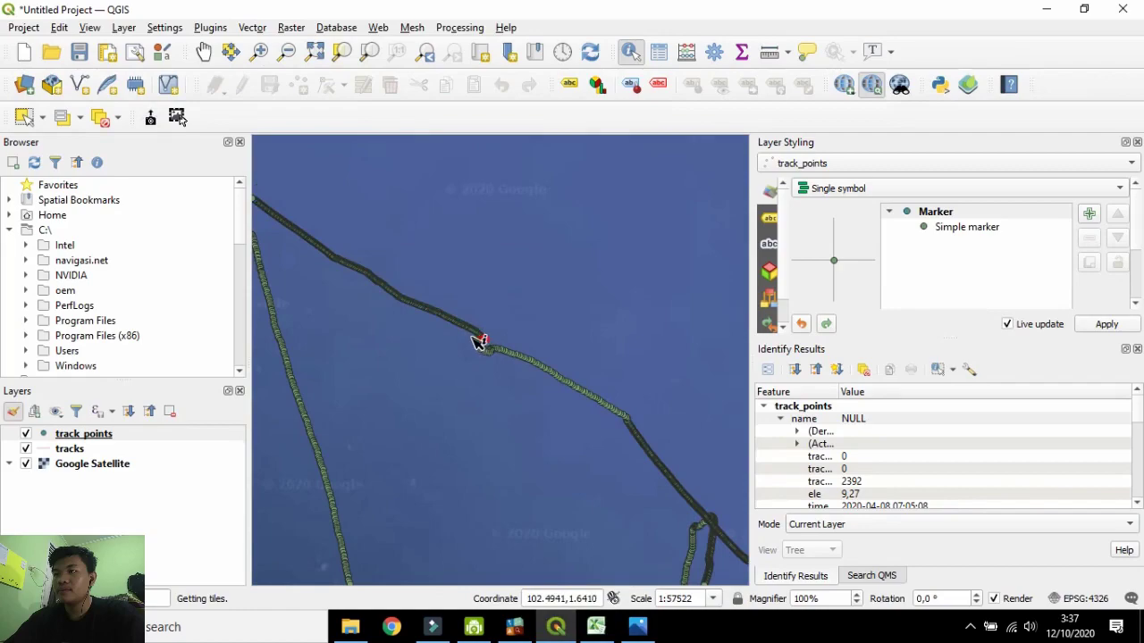
scroll(429, 315, "up", 2)
scroll(525, 339, "down", 2)
scroll(569, 368, "up", 3)
scroll(569, 370, "down", 2)
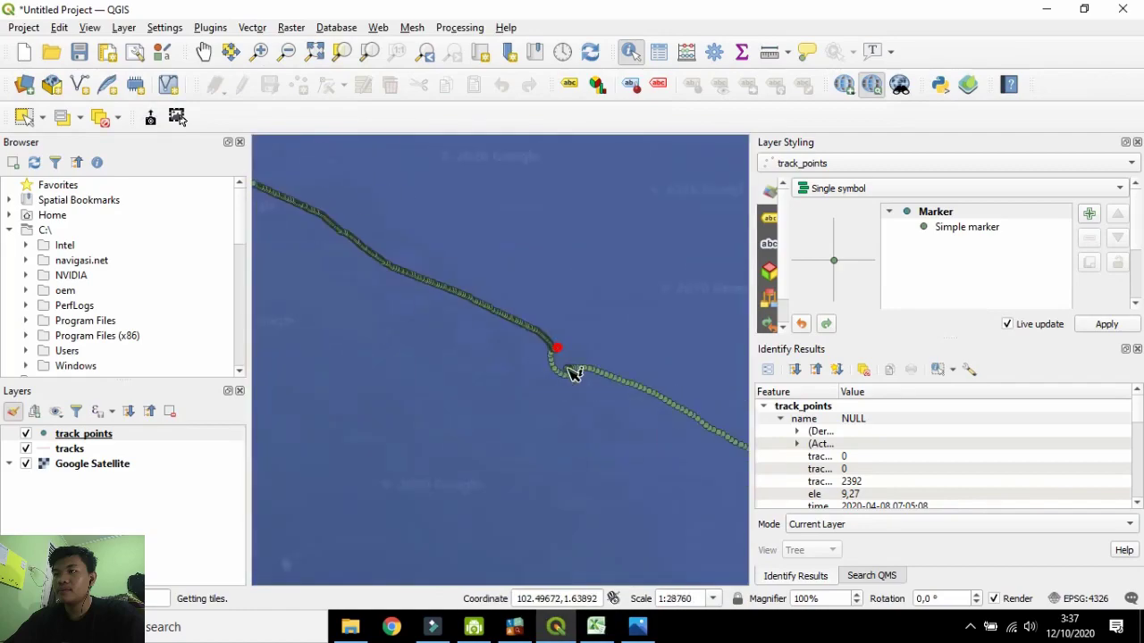
scroll(537, 358, "down", 2)
scroll(507, 344, "up", 1)
scroll(574, 370, "up", 3)
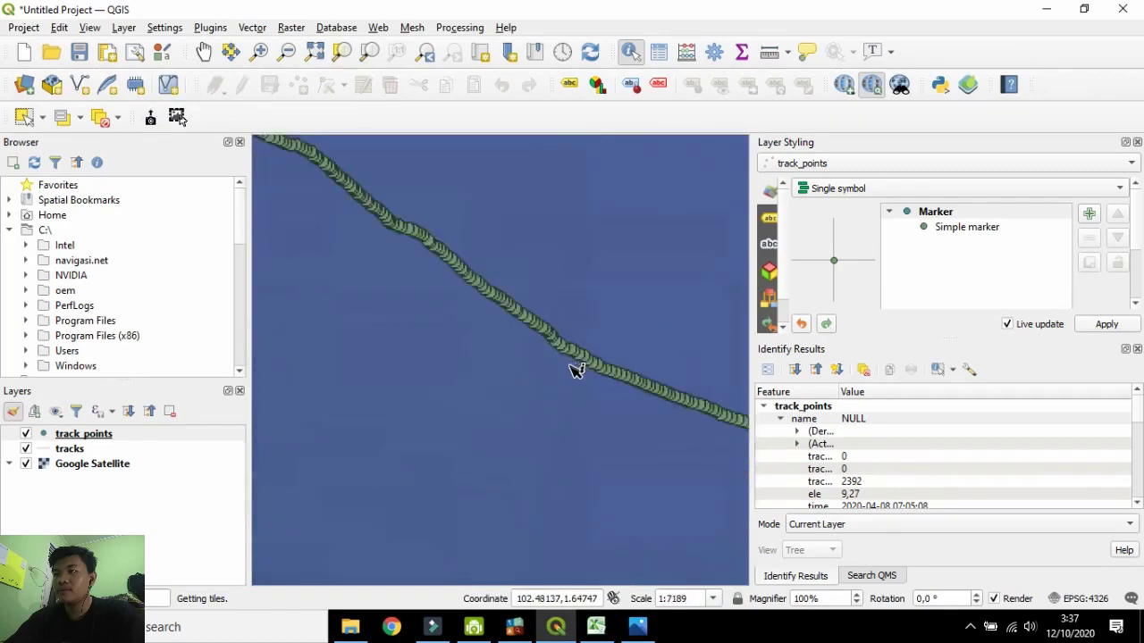
scroll(580, 373, "down", 3)
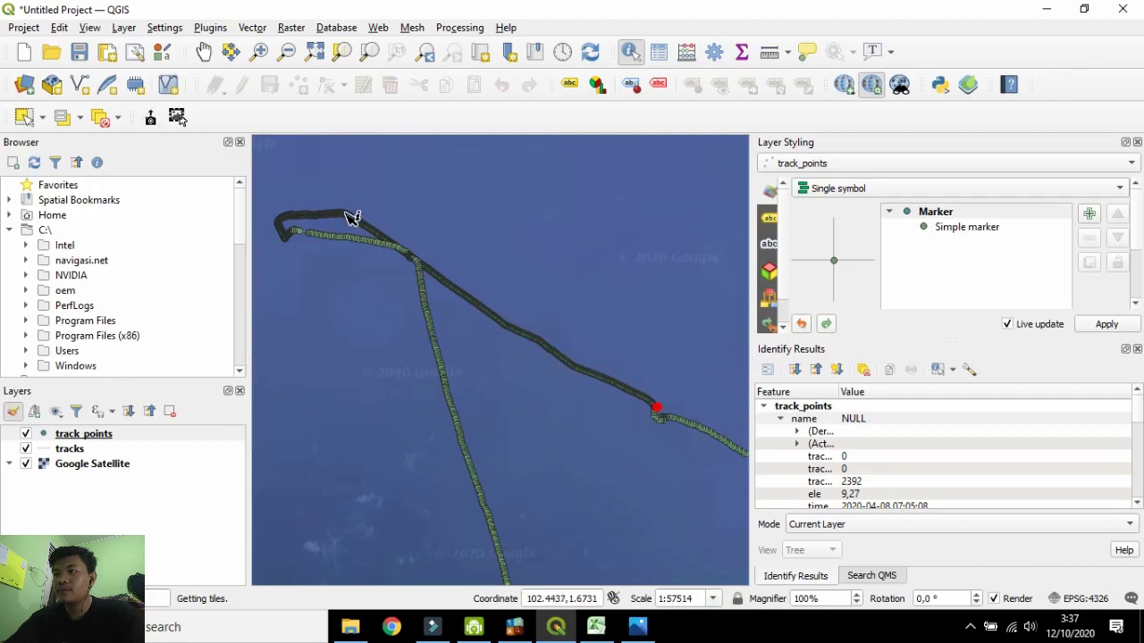
Identify track points at the northwestern turn, along the dense stretch and at the hook beside the small loop.
left_click(352, 219)
scroll(350, 217, "up", 2)
scroll(344, 223, "down", 2)
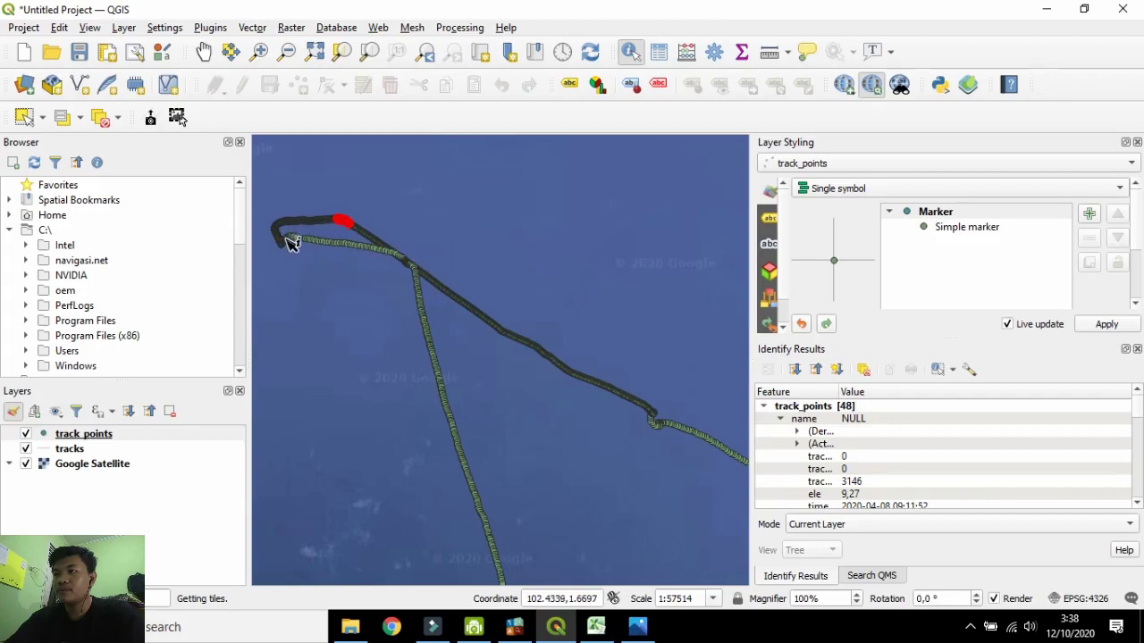
scroll(659, 422, "up", 1)
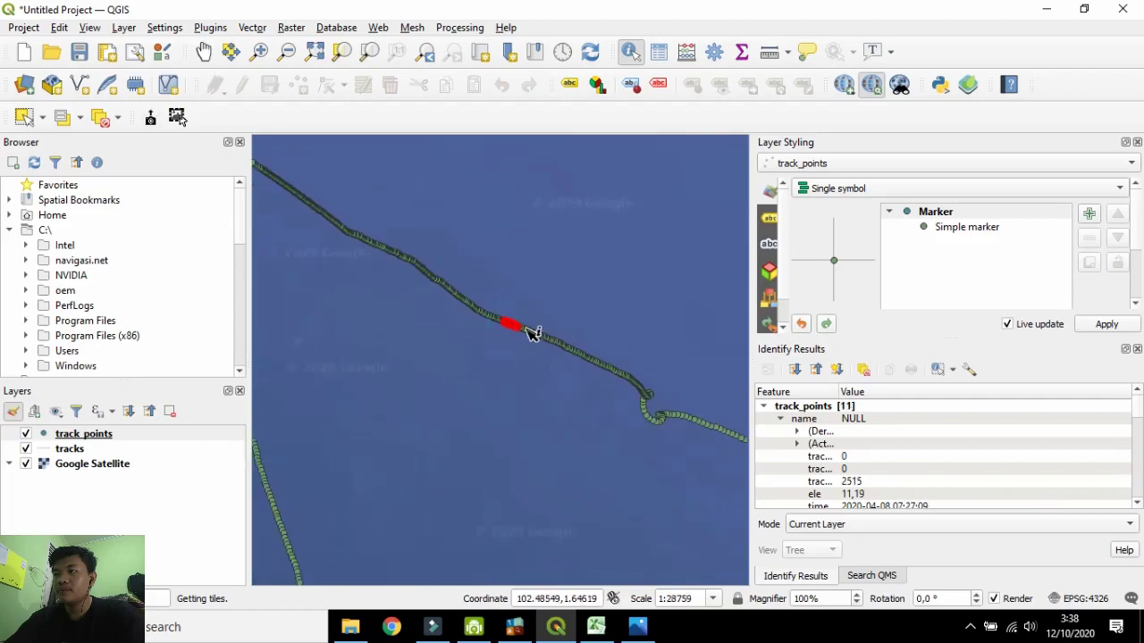
scroll(527, 333, "up", 2)
left_click(662, 378)
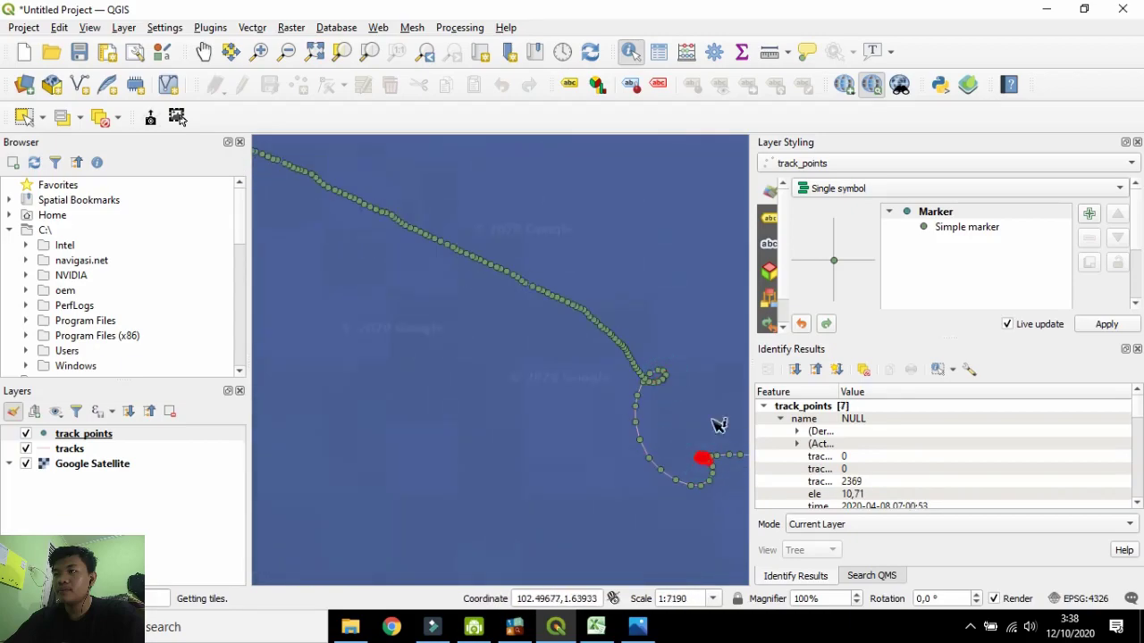
Fill SER upward in Excel from L2394 to L2372, replacing the FGR labels.
mouse_move(596, 627)
left_click(623, 581)
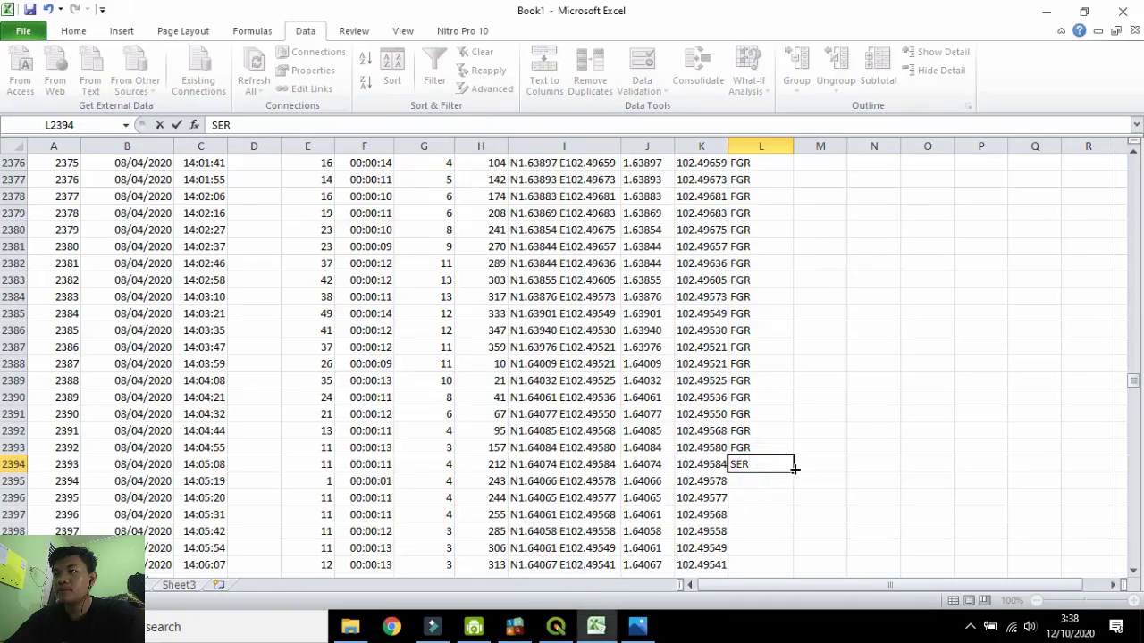
left_click_drag(795, 469, 757, 307)
Enter FGR in L2316, fill it down over the PR rows below, and select the first unlabelled cell, L2395.
scroll(758, 313, "up", 20)
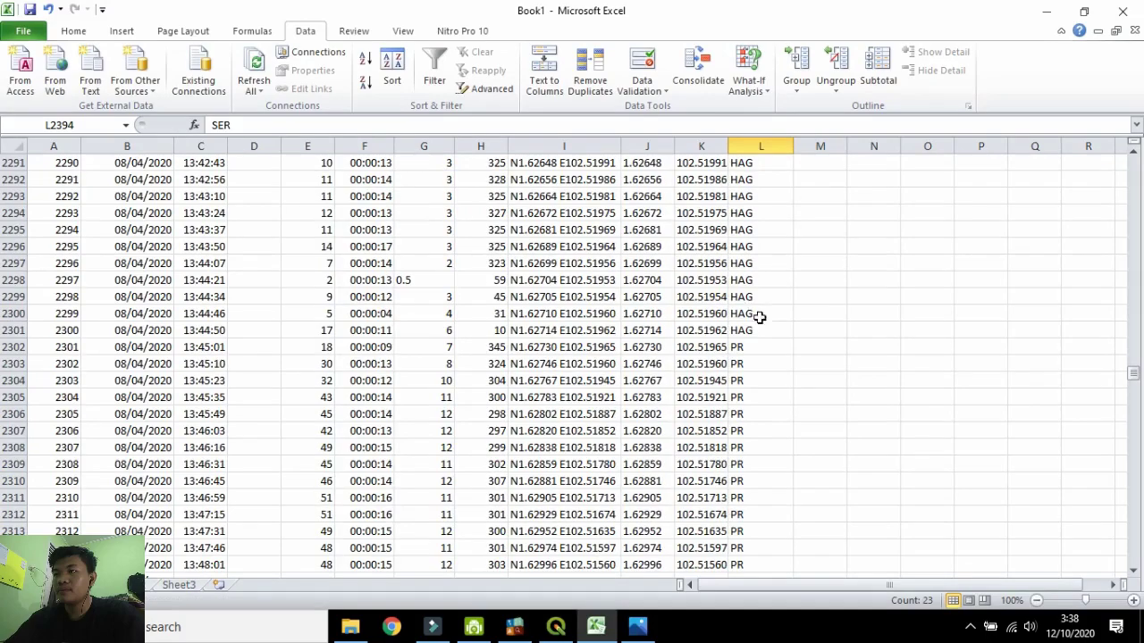
scroll(759, 317, "down", 5)
left_click(773, 329)
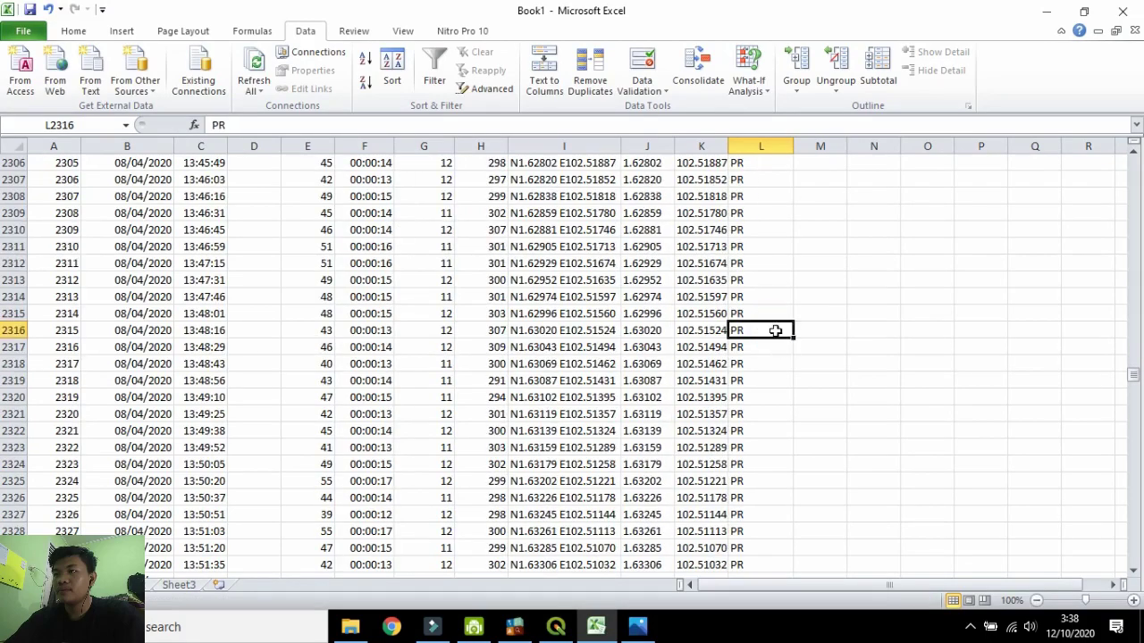
type("FGR")
left_click_drag(795, 337, 775, 451)
scroll(766, 473, "down", 11)
left_click(766, 298)
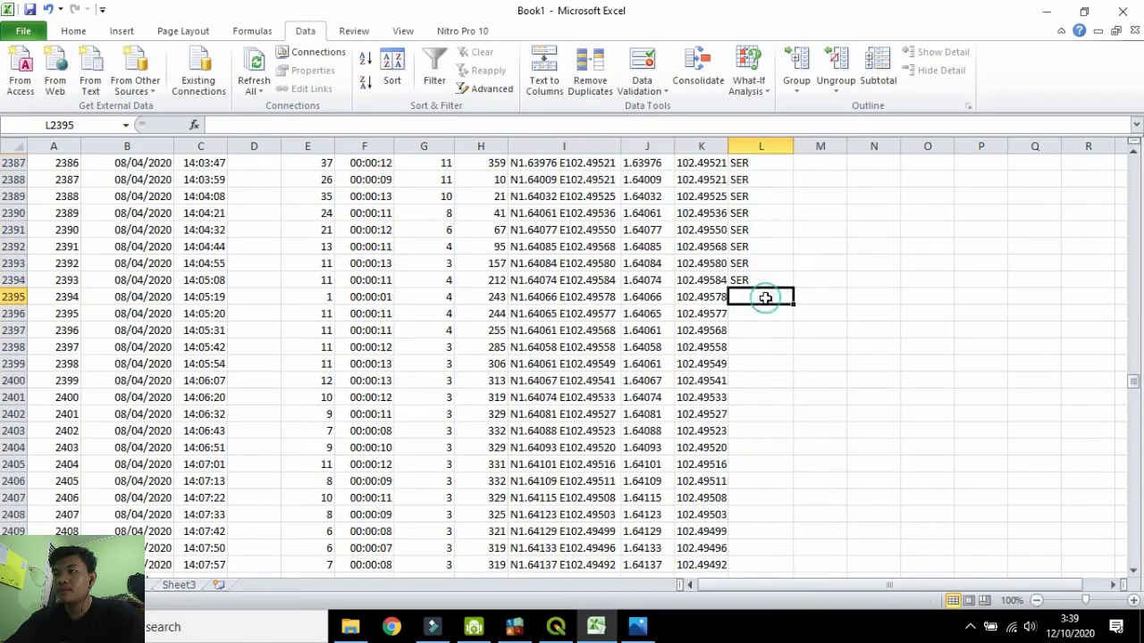
Label L2395 as SOR, and identify the track point in QGIS where the straight northwest leg meets the closely spaced curve.
type("SOR")
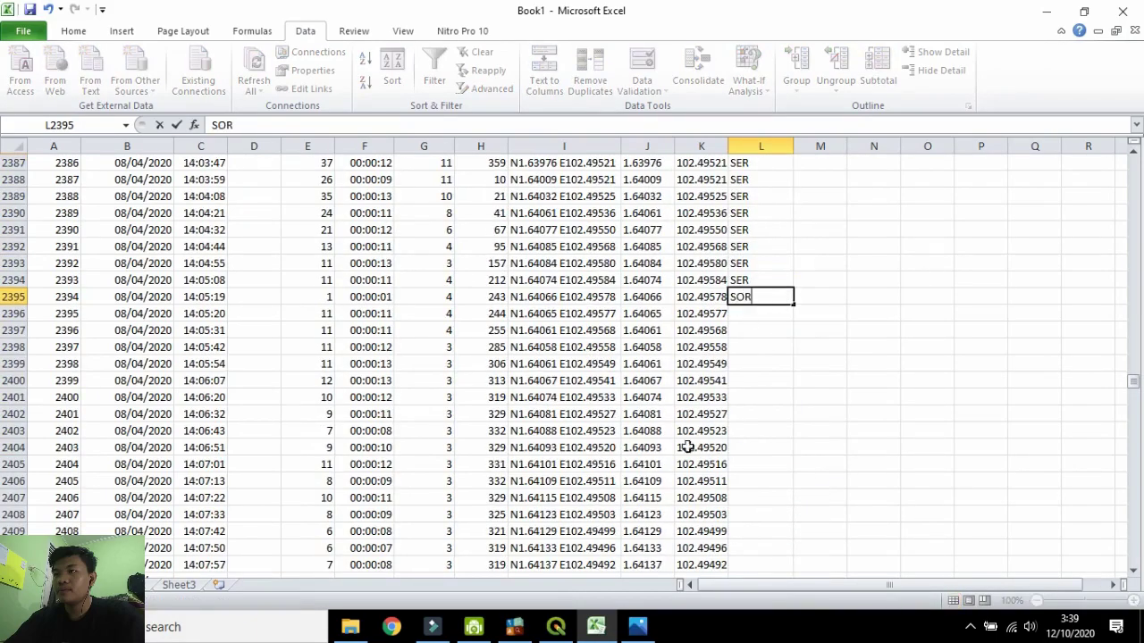
left_click(556, 626)
scroll(581, 416, "up", 3)
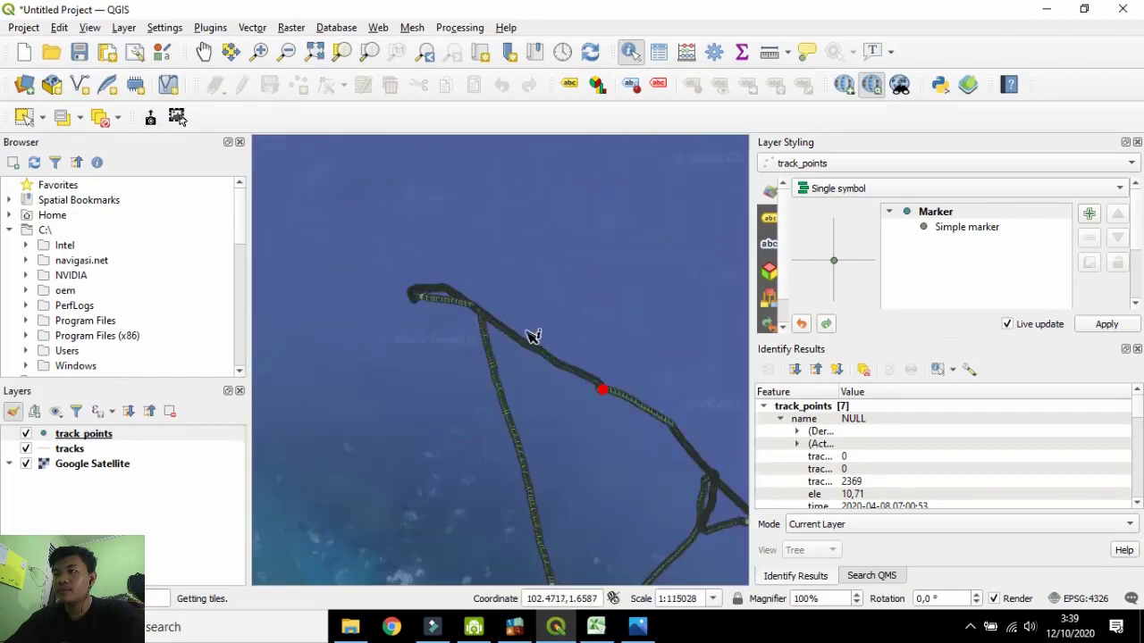
scroll(362, 251, "up", 2)
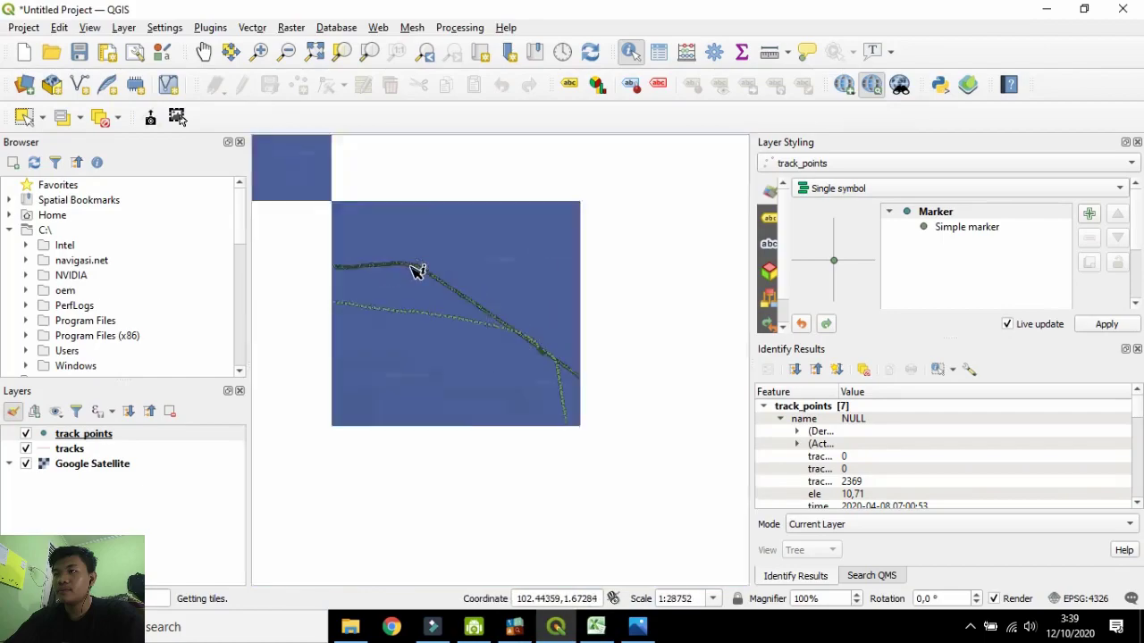
scroll(284, 280, "up", 1)
left_click(556, 259)
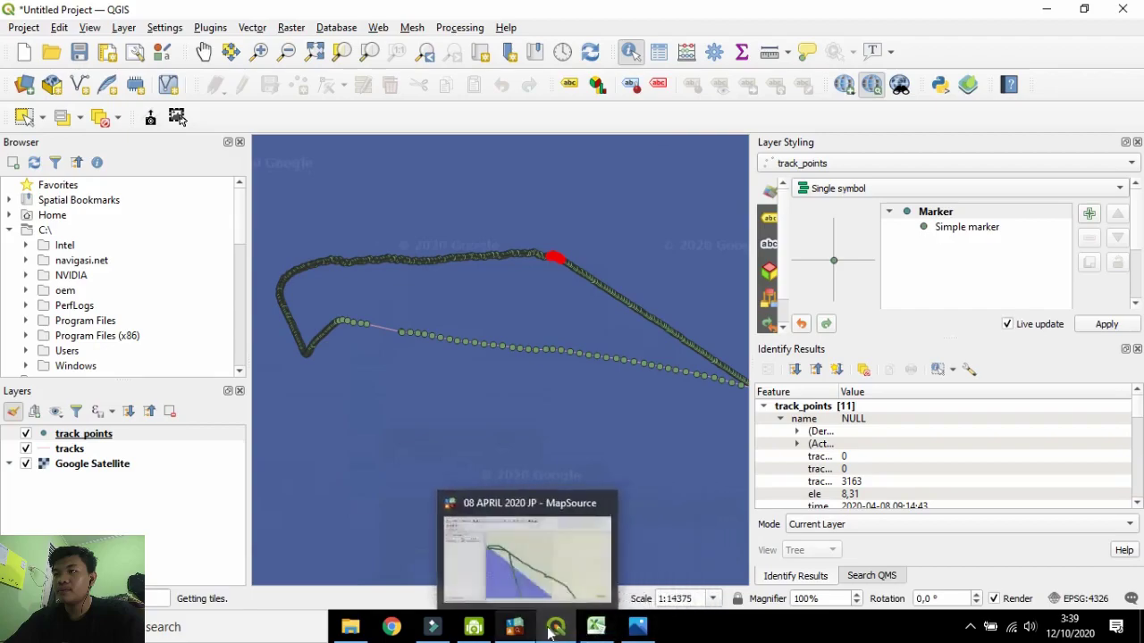
Switch to Excel, fill SOR down column L through row 3164 and enter HAR in L3165.
left_click(596, 626)
left_click_drag(791, 307, 768, 184)
left_click(763, 179)
type("HAR")
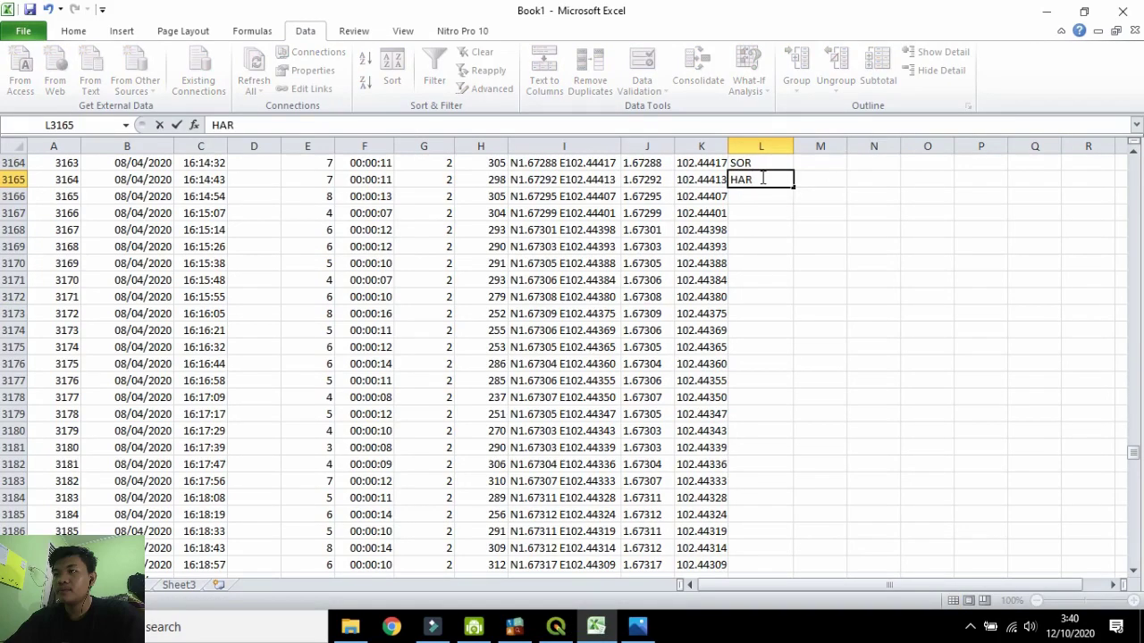
Switch to QGIS and identify the track point past the curve's sharp corner where the dense points start spreading out.
left_click(556, 626)
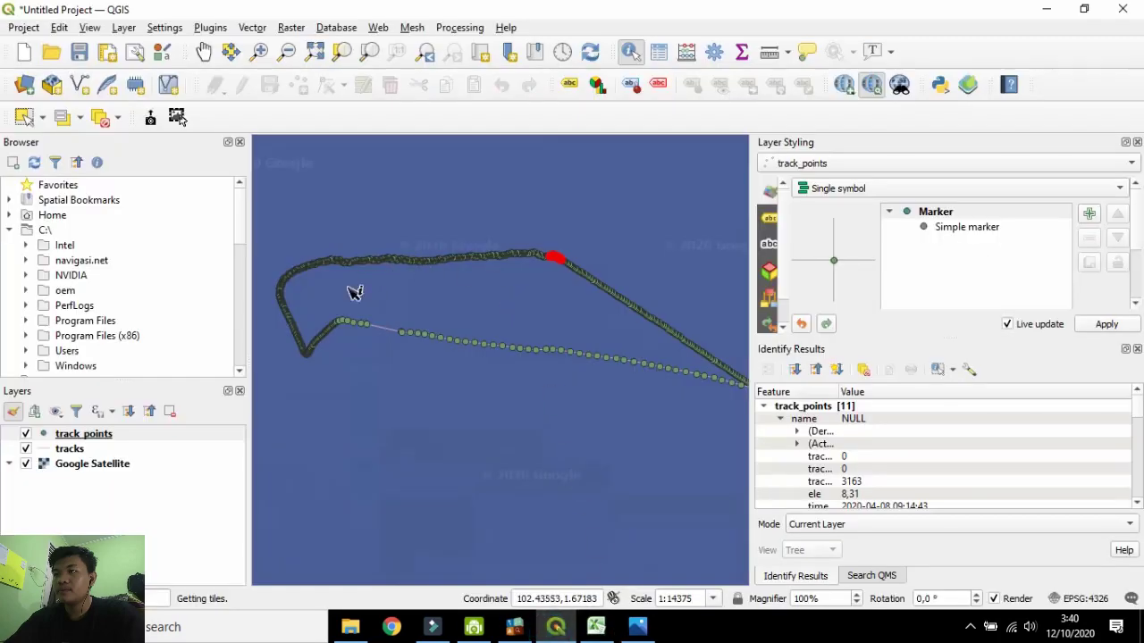
scroll(313, 360, "up", 5)
left_click(307, 347)
left_click(340, 299)
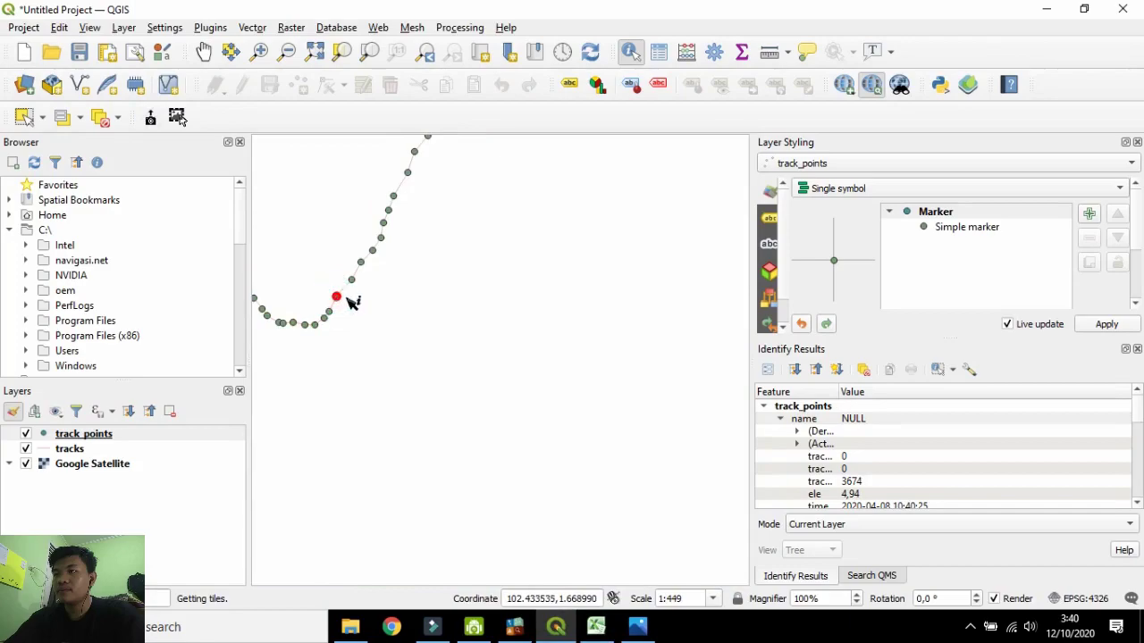
scroll(348, 300, "down", 2)
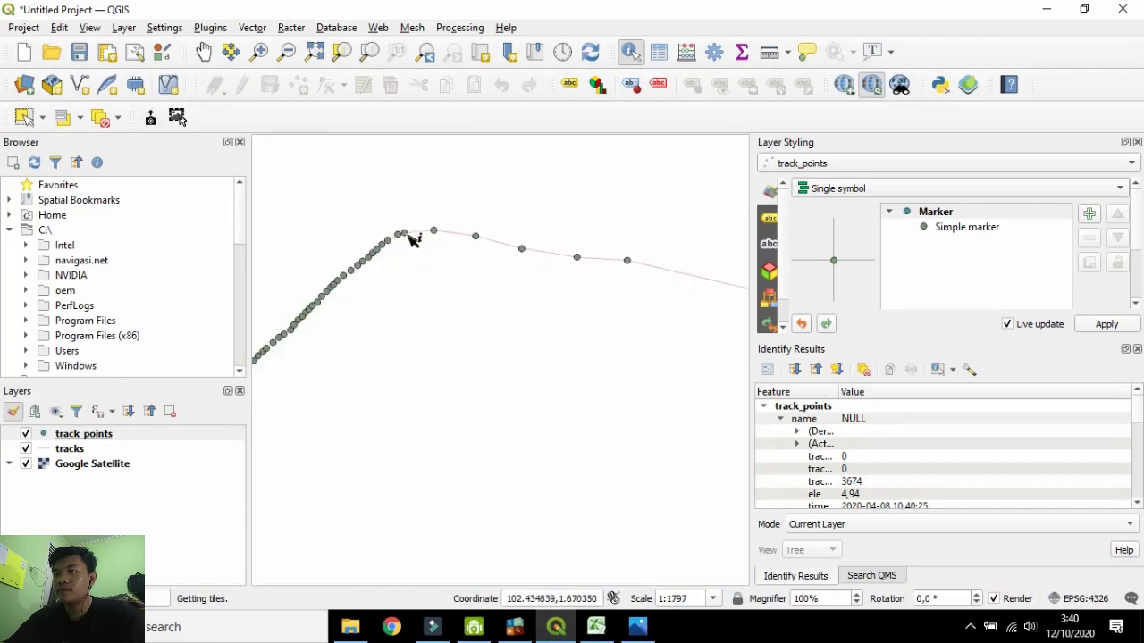
left_click(406, 235)
scroll(410, 238, "up", 2)
Switch to Excel, fill HAR down column L through row 3735 and enter PFG in L3736.
left_click(596, 627)
left_click_drag(793, 187, 763, 555)
scroll(762, 500, "down", 2)
left_click(764, 463)
type("PFG")
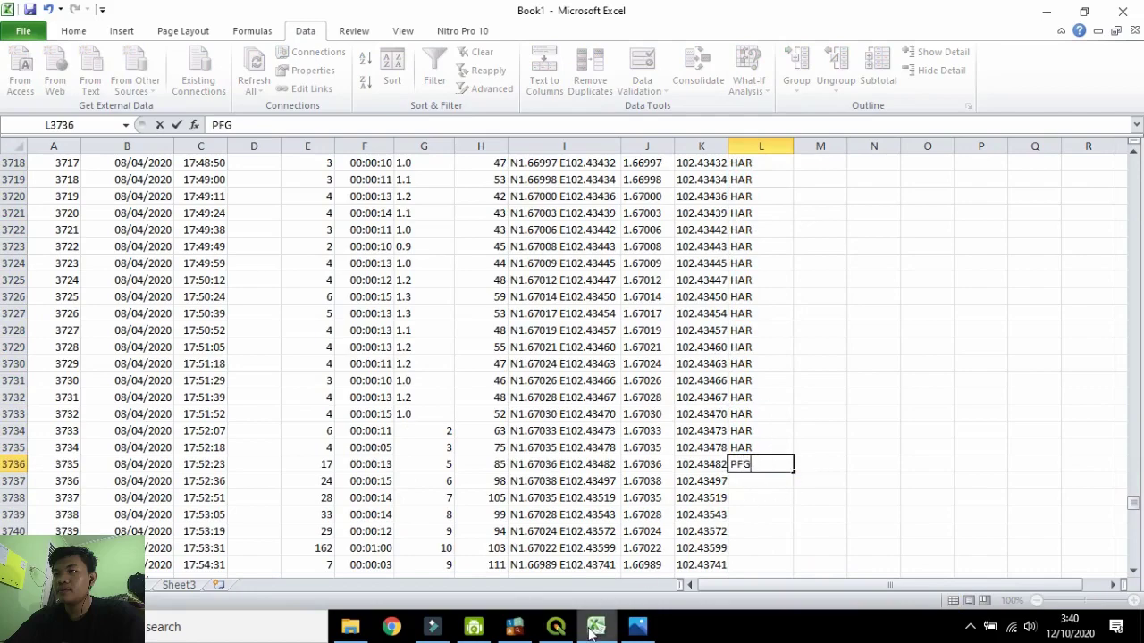
Switch to QGIS and follow the return track south to examine its final points near the shore.
left_click(556, 627)
scroll(557, 399, "up", 2)
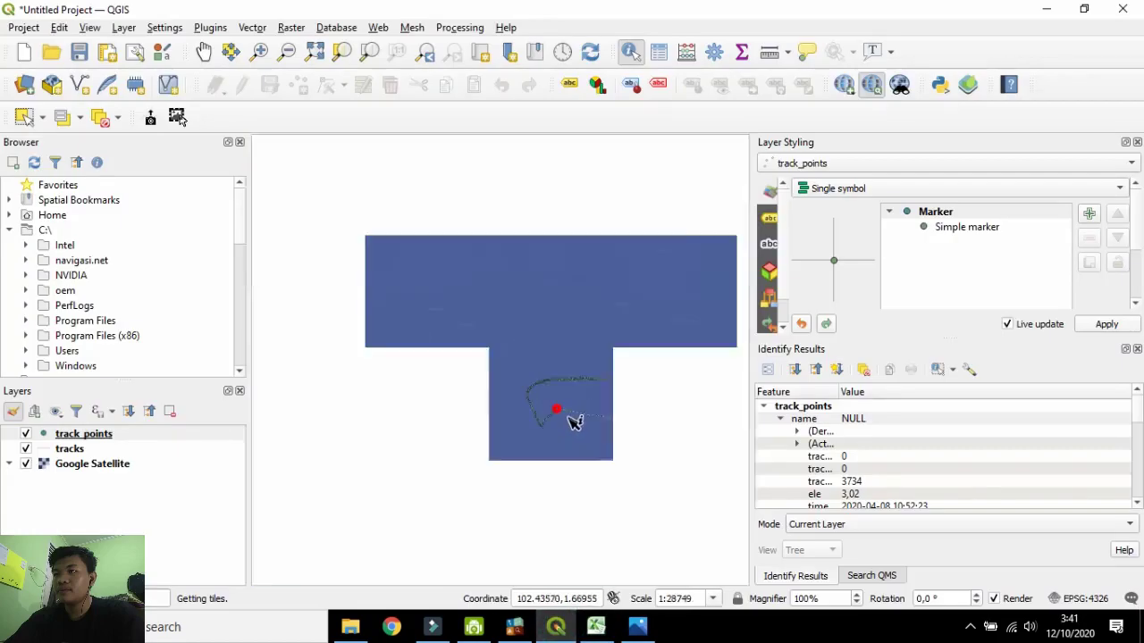
scroll(575, 422, "down", 1)
left_click(204, 53)
left_click_drag(717, 485, 487, 263)
scroll(496, 234, "up", 1)
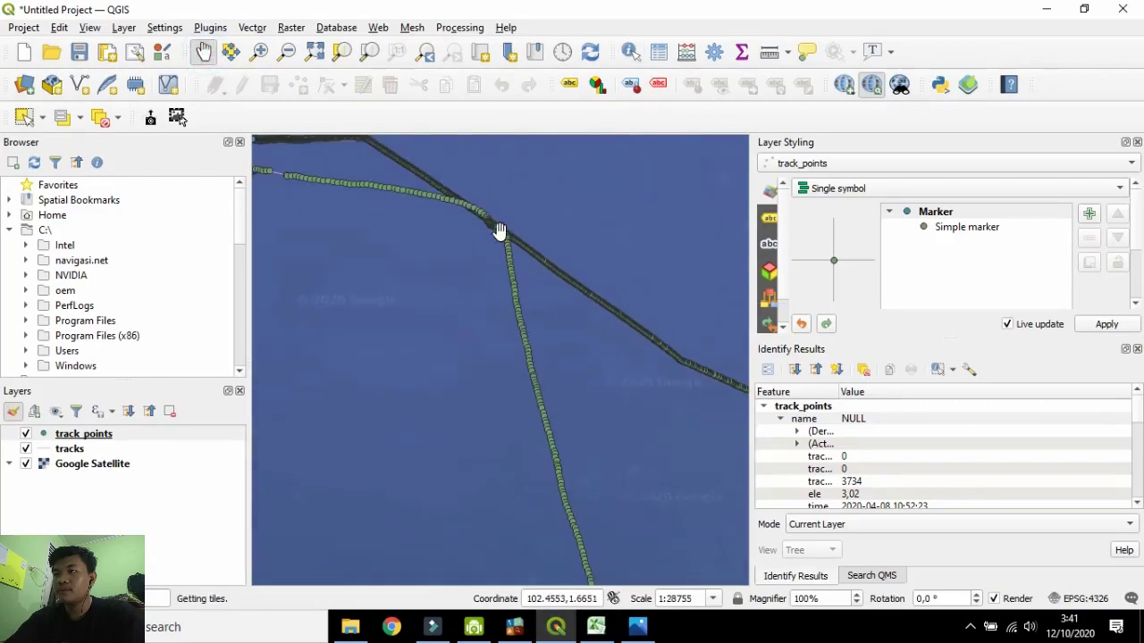
left_click_drag(577, 308, 578, 229)
scroll(629, 353, "down", 3)
scroll(679, 551, "up", 1)
left_click_drag(679, 551, 658, 447)
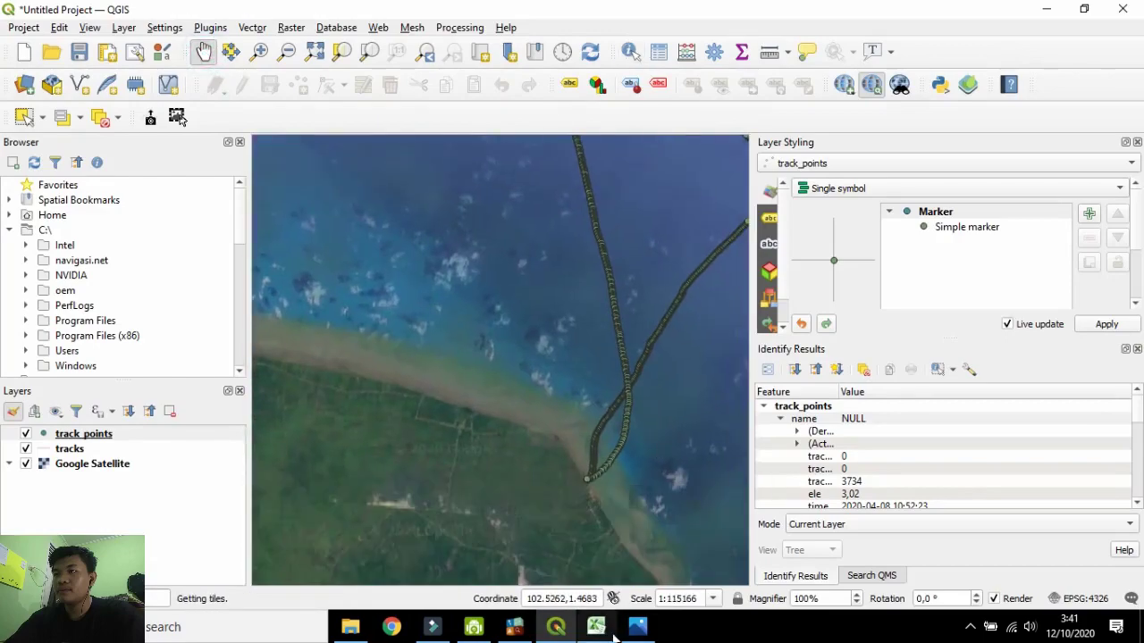
left_click_drag(586, 486, 447, 380)
scroll(482, 382, "up", 9)
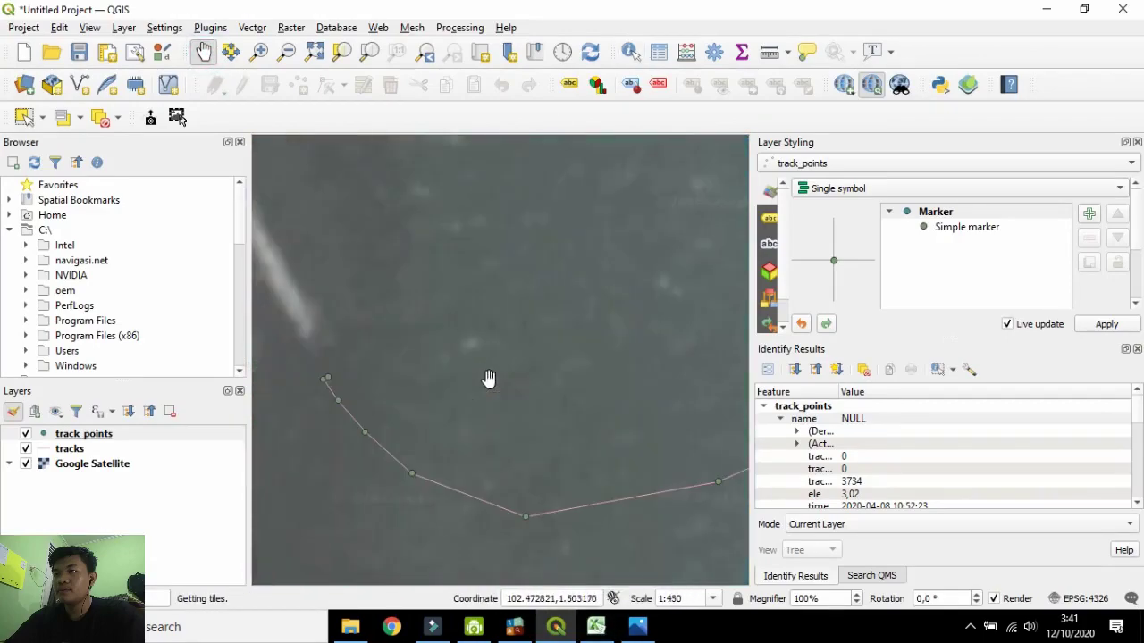
scroll(293, 377, "down", 1)
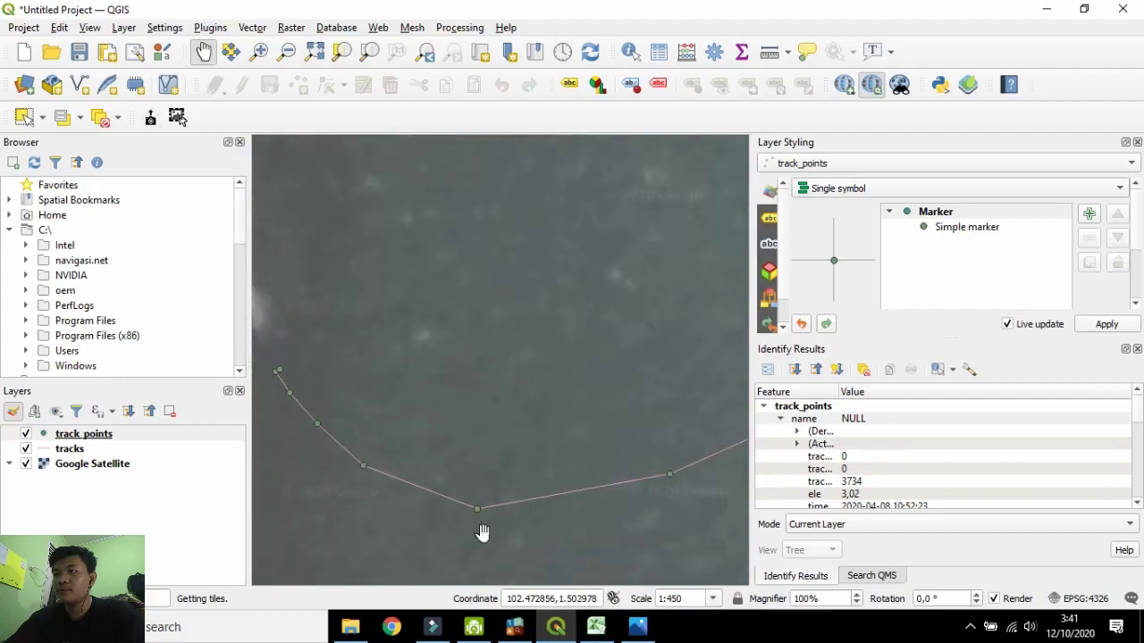
Switch to Excel, fill PFG down column L through row 4334 and enter FB in L4335 and L4336.
left_click(596, 626)
left_click_drag(793, 471, 794, 536)
left_click(778, 514)
type("FB")
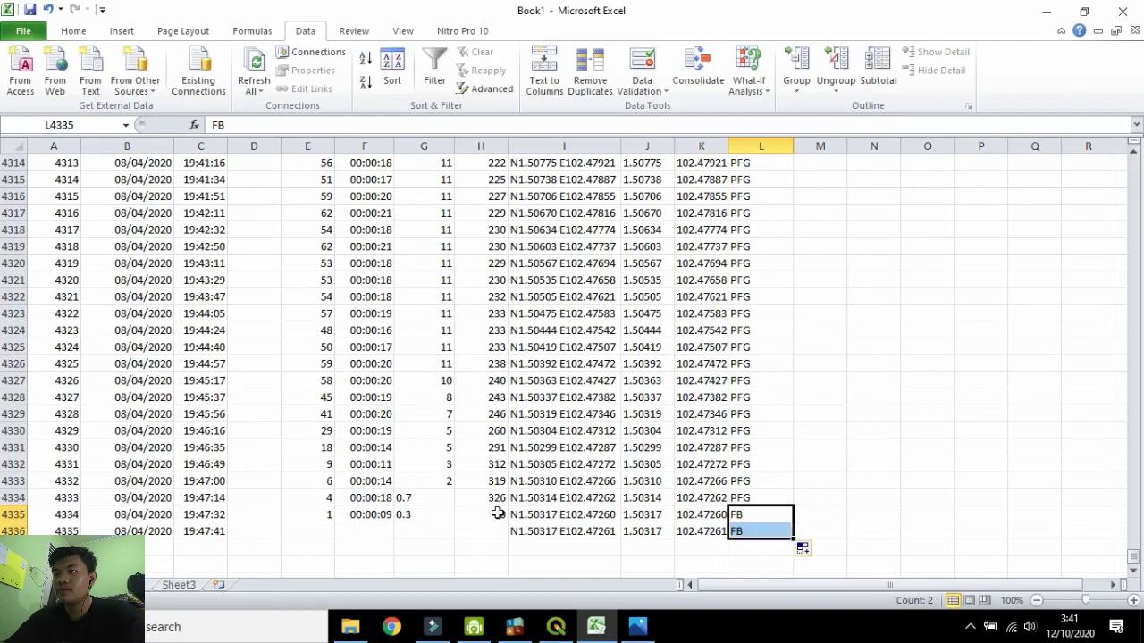
Fill the heading 60 down into H4336 and set the speed in G4336 to 0.0.
left_click(499, 515)
left_click_drag(509, 531, 455, 534)
left_click(404, 517)
left_click(431, 531)
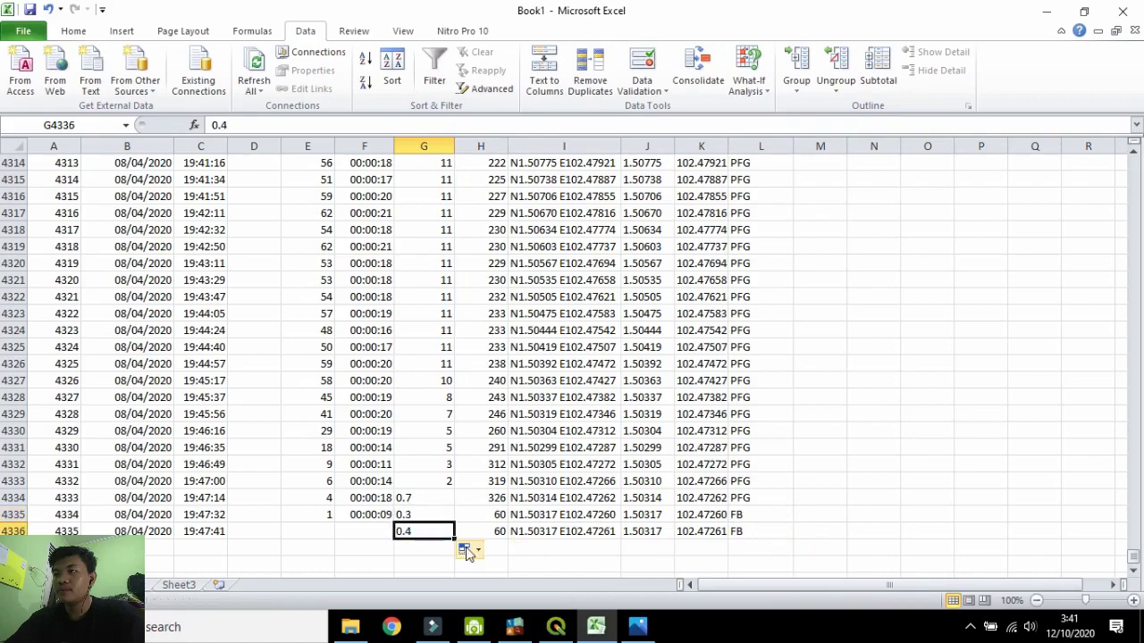
type("0.")
Set the leg time in F4336 to 00:00:00 and the distance in E4336 to 0.
left_click(366, 514)
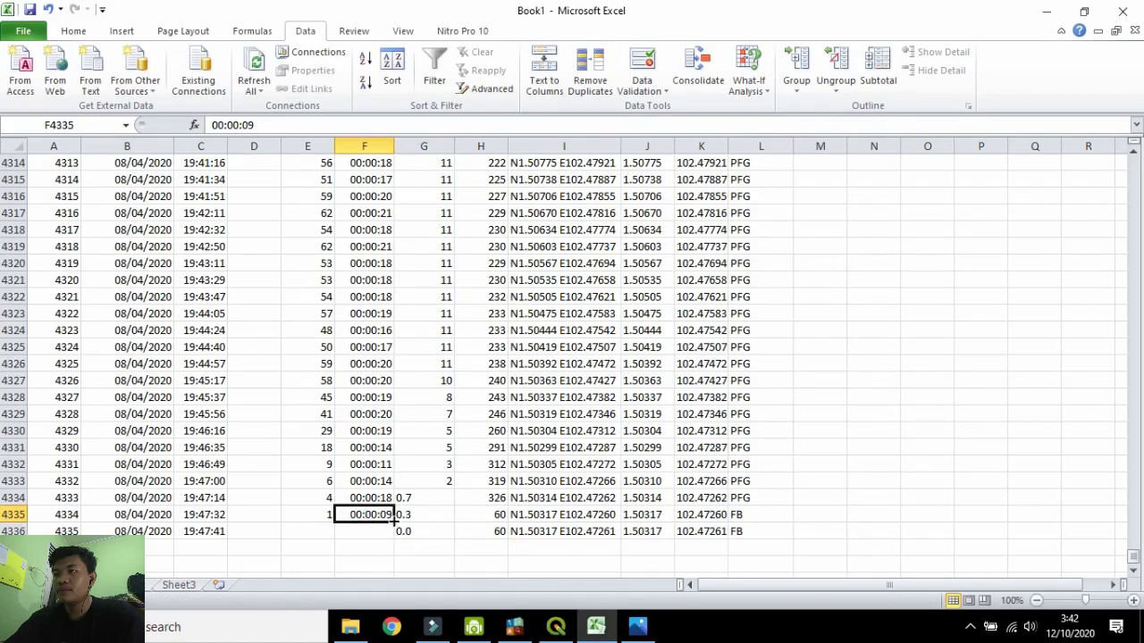
left_click_drag(395, 523, 383, 530)
left_click(380, 533)
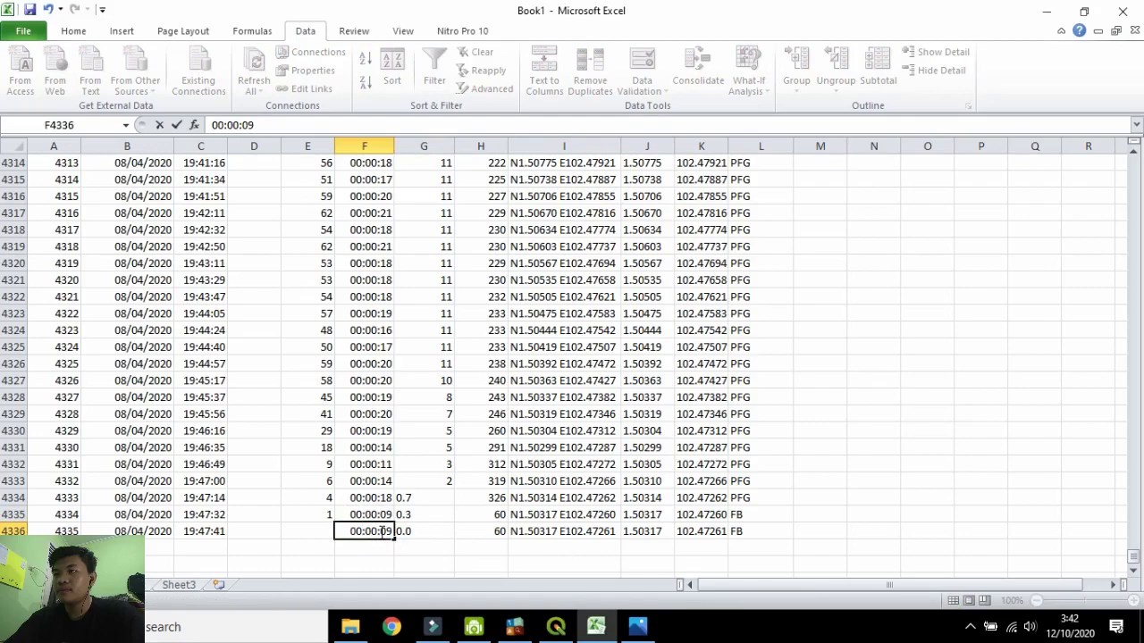
left_click(317, 529)
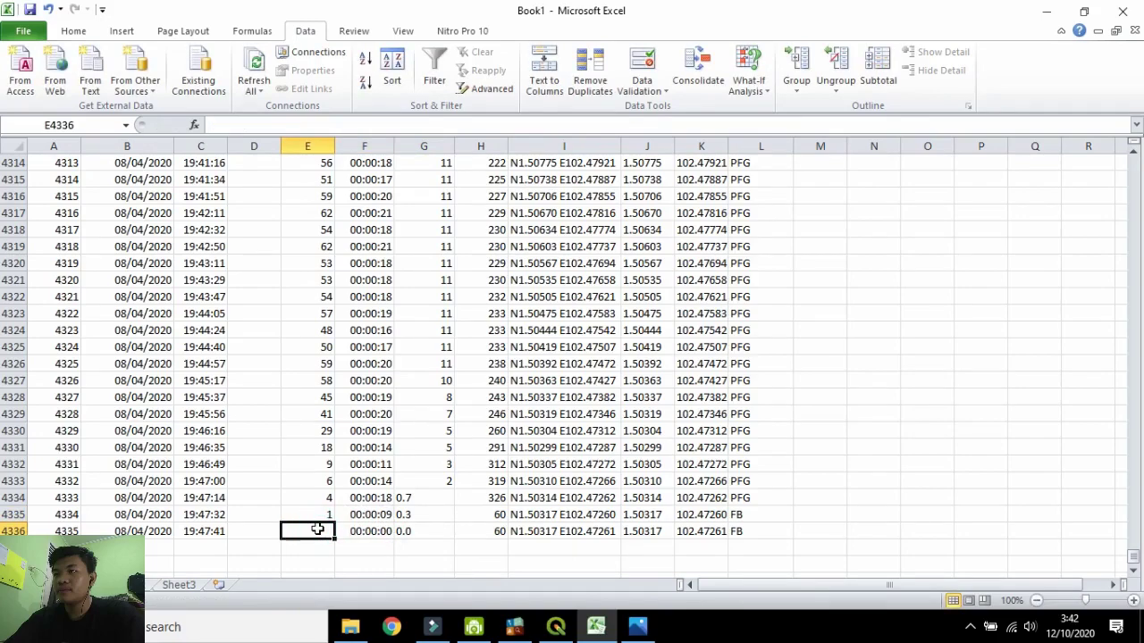
type("0")
key("Left")
key("Left")
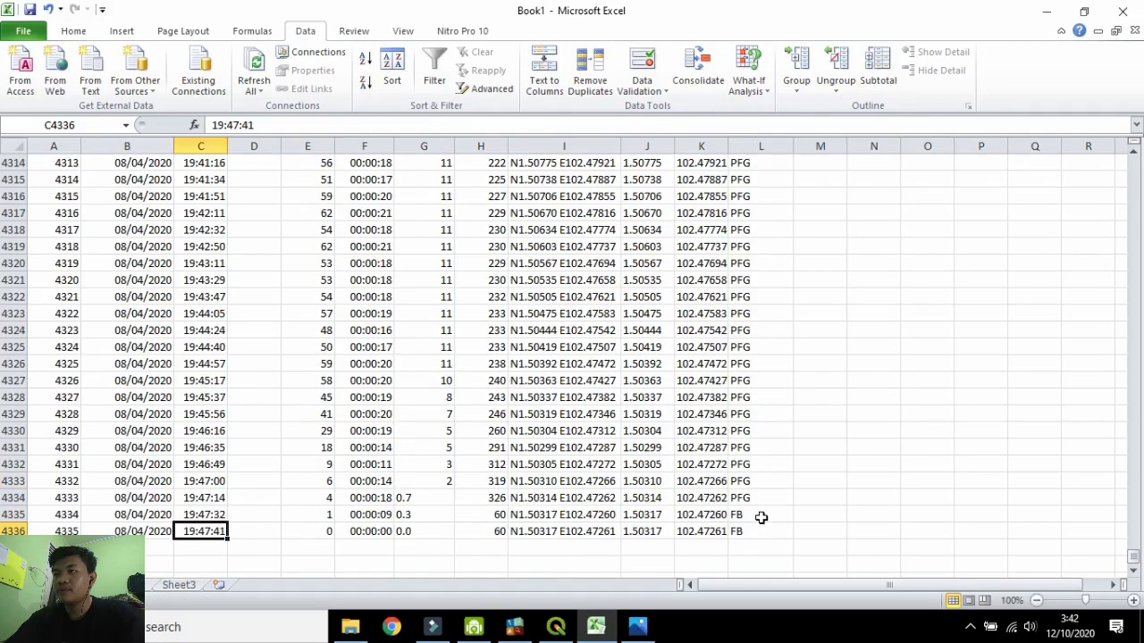
Return to the start of the sheet and open the Save As dialog for the workbook.
scroll(760, 521, "up", 20)
scroll(810, 485, "up", 20)
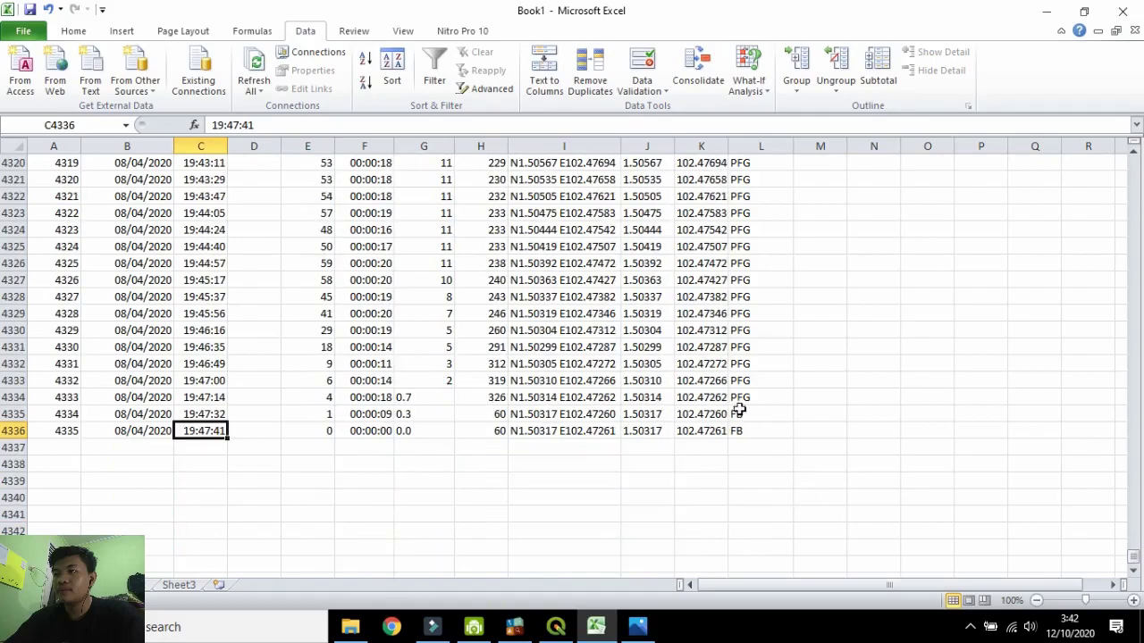
scroll(860, 309, "up", 20)
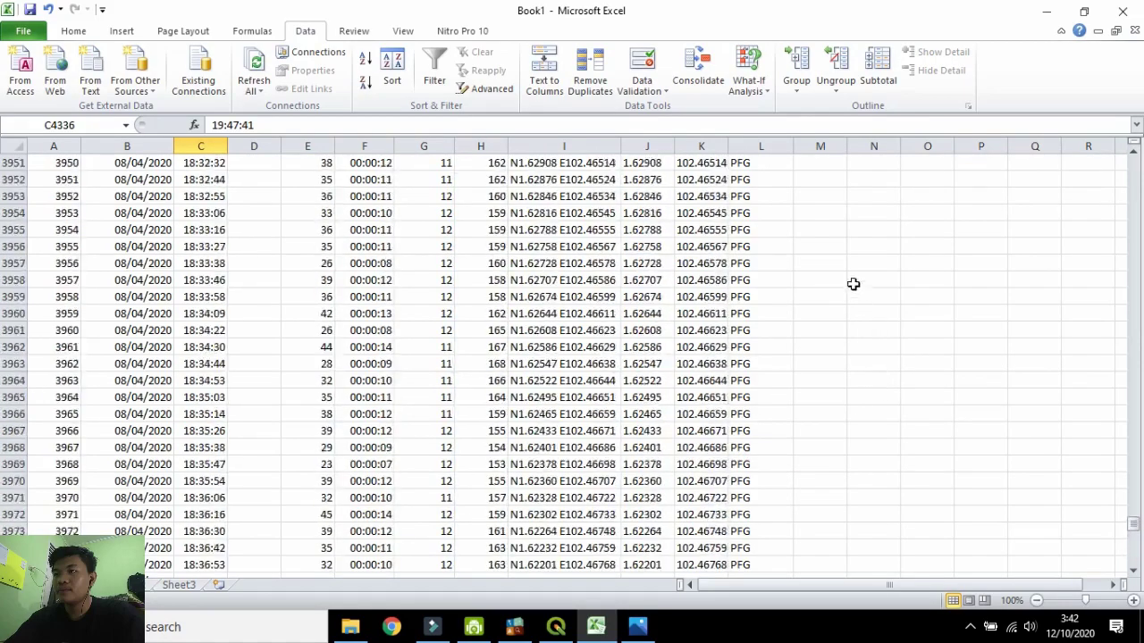
scroll(835, 236, "up", 20)
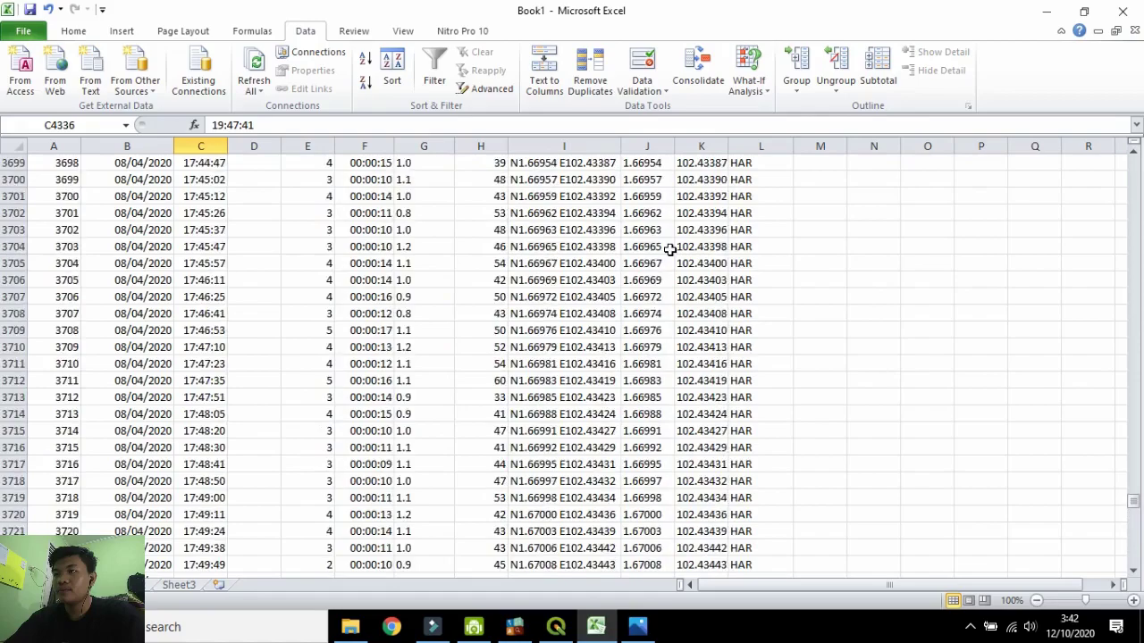
left_click_drag(1132, 479, 1132, 165)
left_click(16, 31)
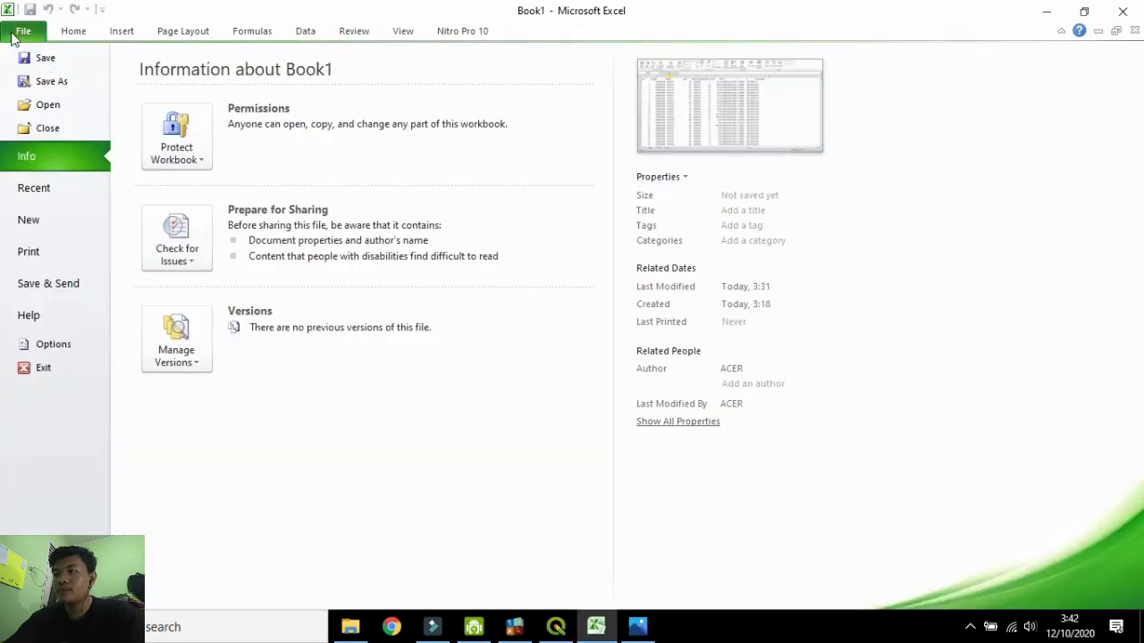
left_click(18, 30)
key("ctrl+s")
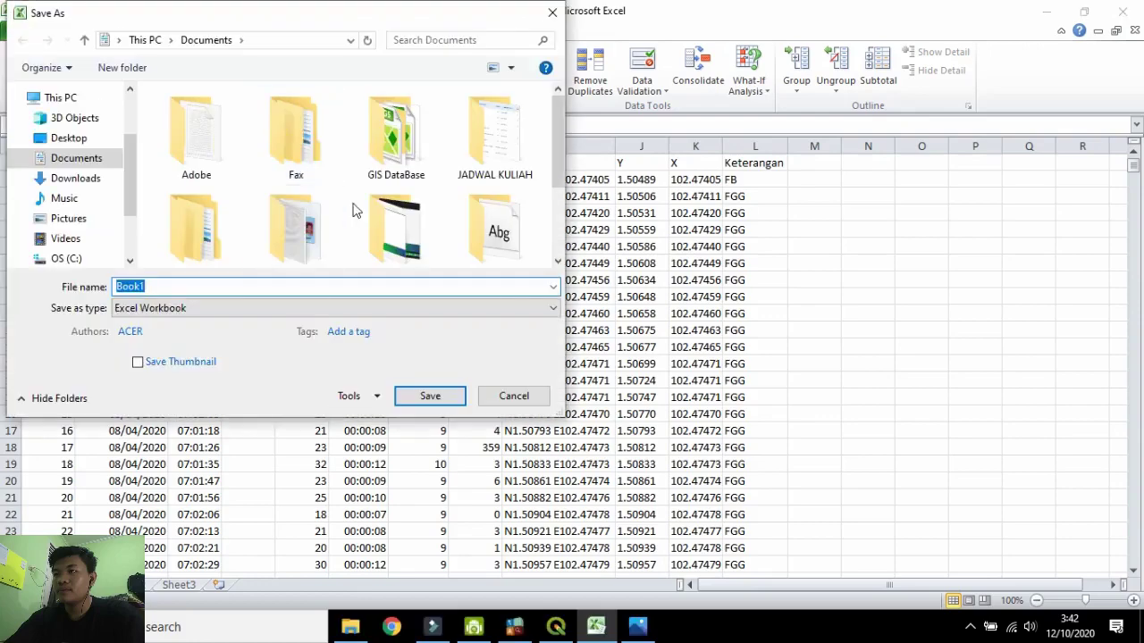
Set the save location to the Kuliah\SIPT\PRAKTIKUM\02\data tugas praktikum folder on drive D.
left_click(67, 219)
scroll(81, 192, "down", 2)
left_click(82, 195)
double_click(283, 99)
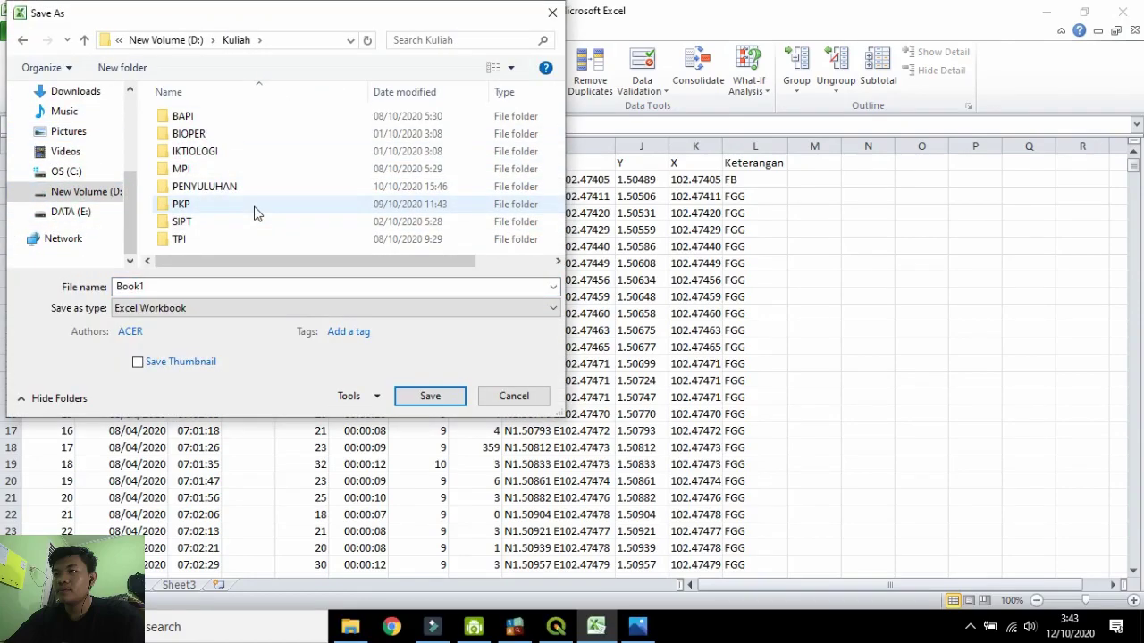
double_click(224, 222)
double_click(248, 133)
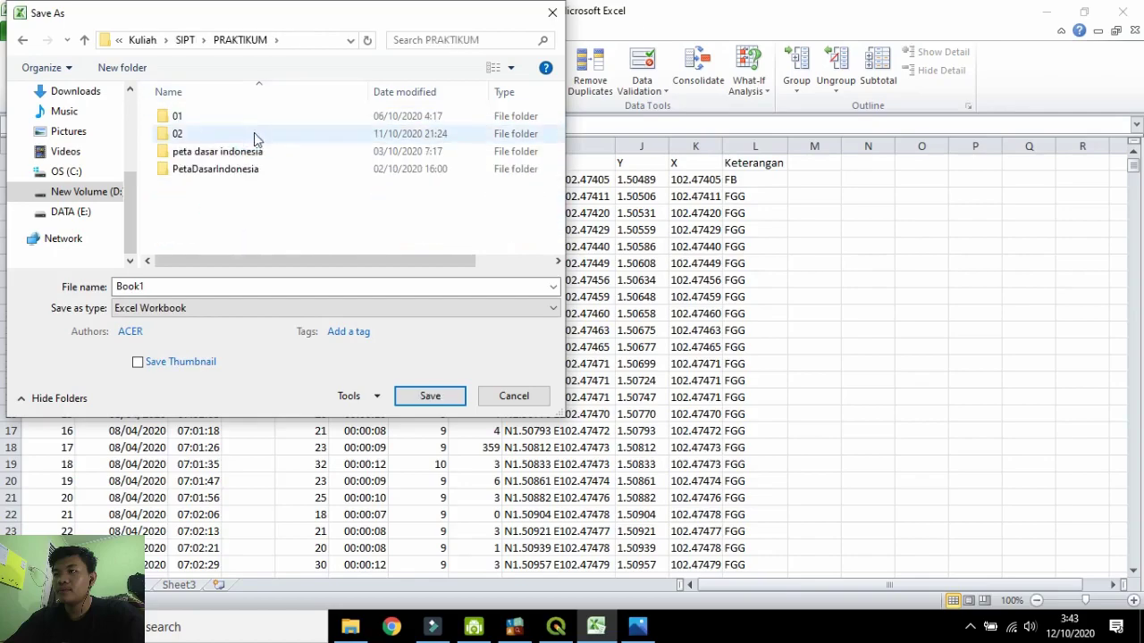
left_click(251, 136)
double_click(251, 136)
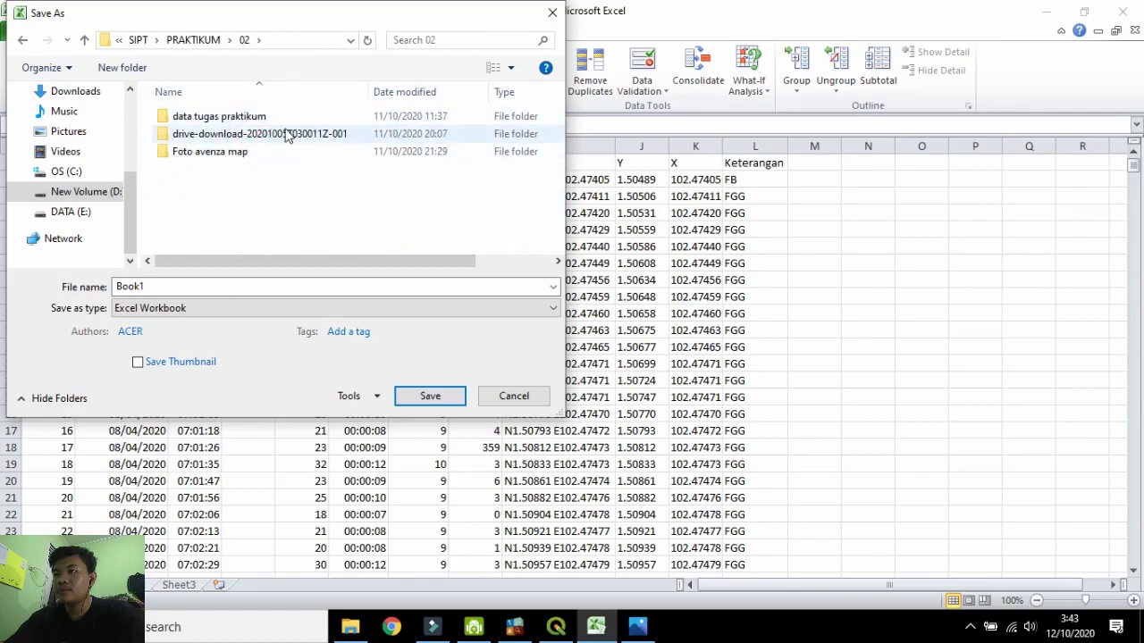
double_click(255, 116)
Save the workbook as 08 APRIL 2020 JP 1 and close Excel.
left_click(248, 286)
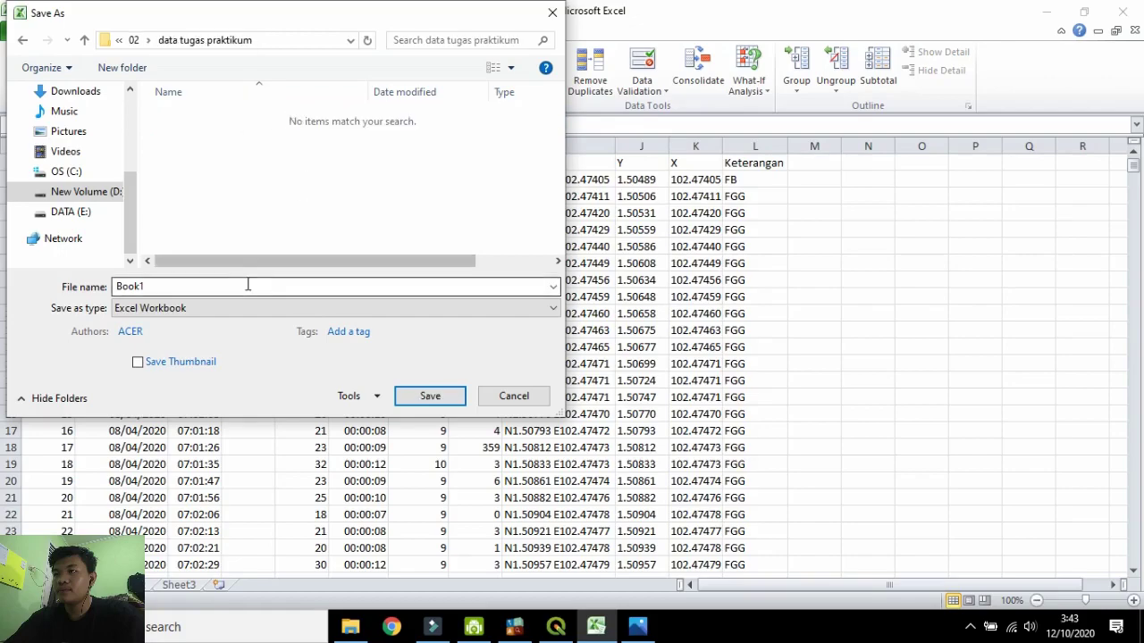
double_click(247, 286)
type("08")
left_click(225, 303)
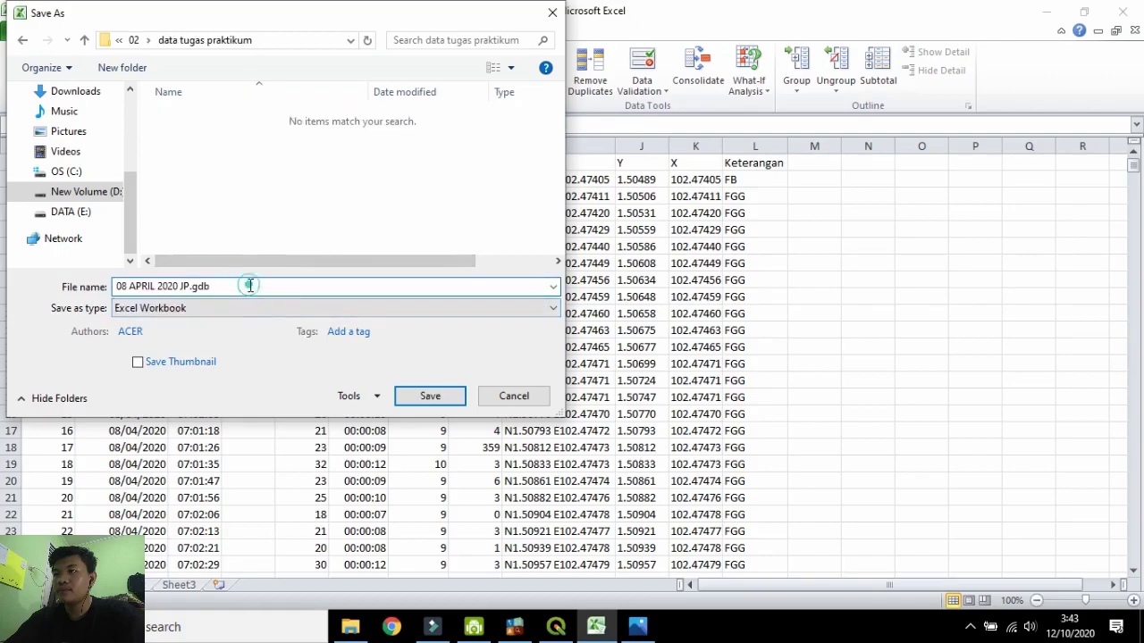
key("BackSpace")
key("BackSpace")
key("BackSpace")
key("BackSpace")
left_click(226, 286)
type("1")
left_click(430, 395)
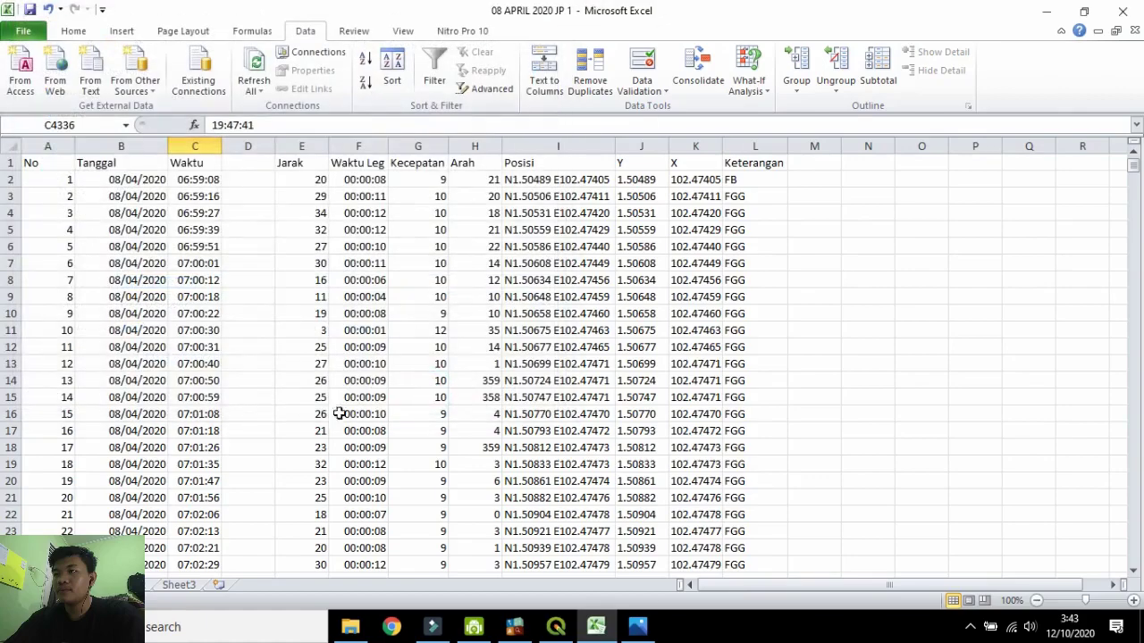
left_click(1122, 11)
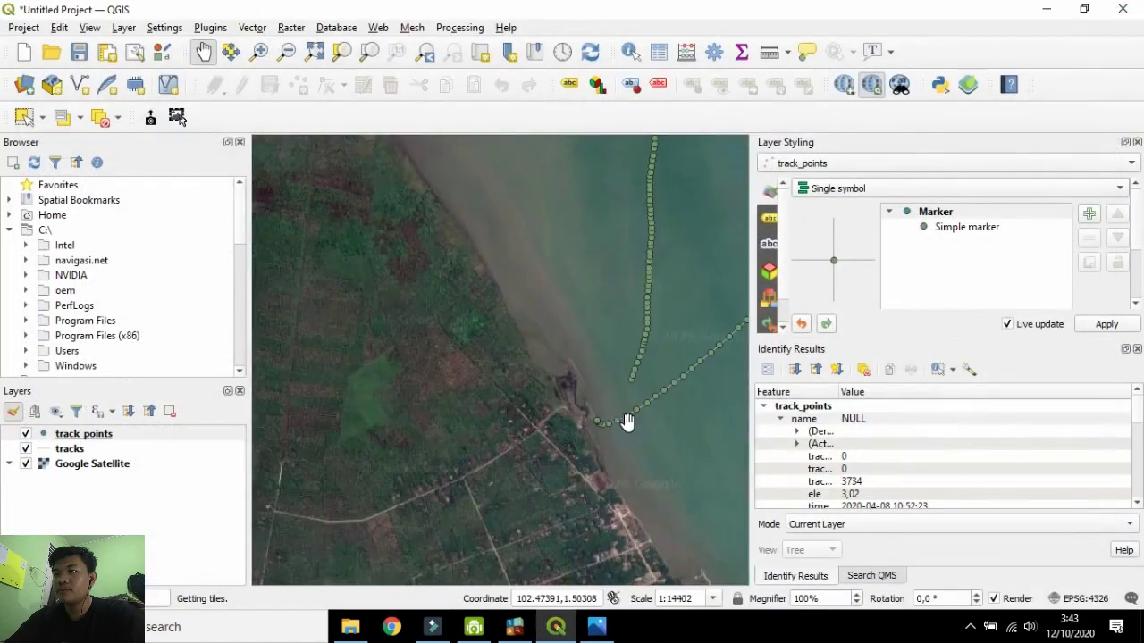
Hide the track_points, tracks and Google Satellite layers in QGIS.
left_click(25, 434)
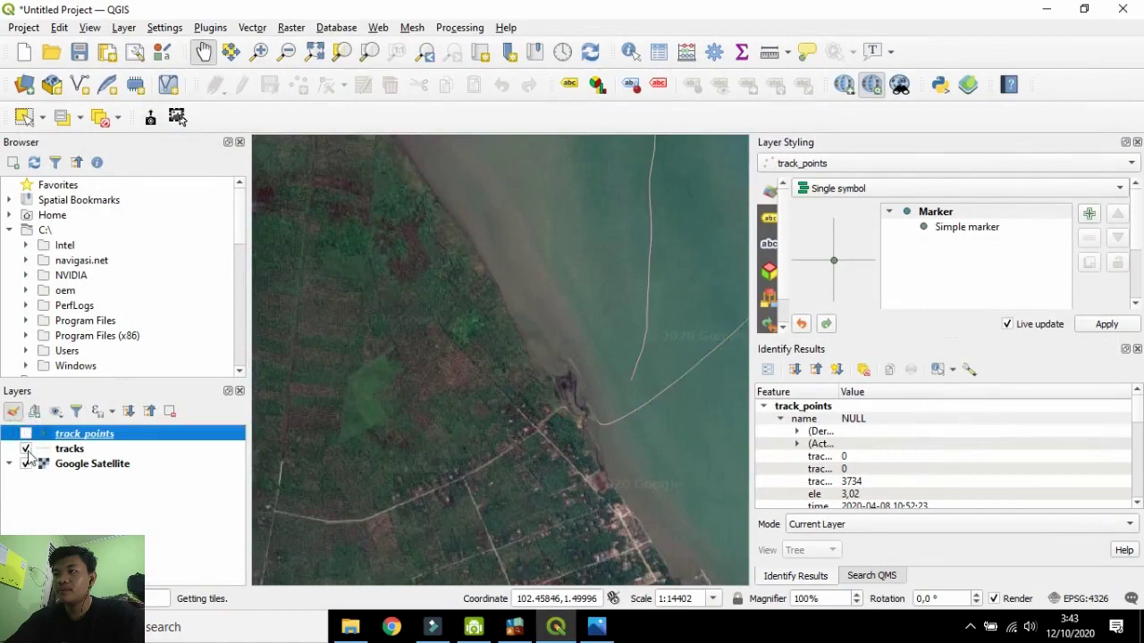
left_click(26, 449)
left_click(26, 464)
left_click(85, 503)
Add the track_points and tracks layers from the vector dataset 21 MARET 2020 RD.gdb in the data tugas praktikum folder.
left_click(123, 29)
mouse_move(178, 89)
left_click(401, 84)
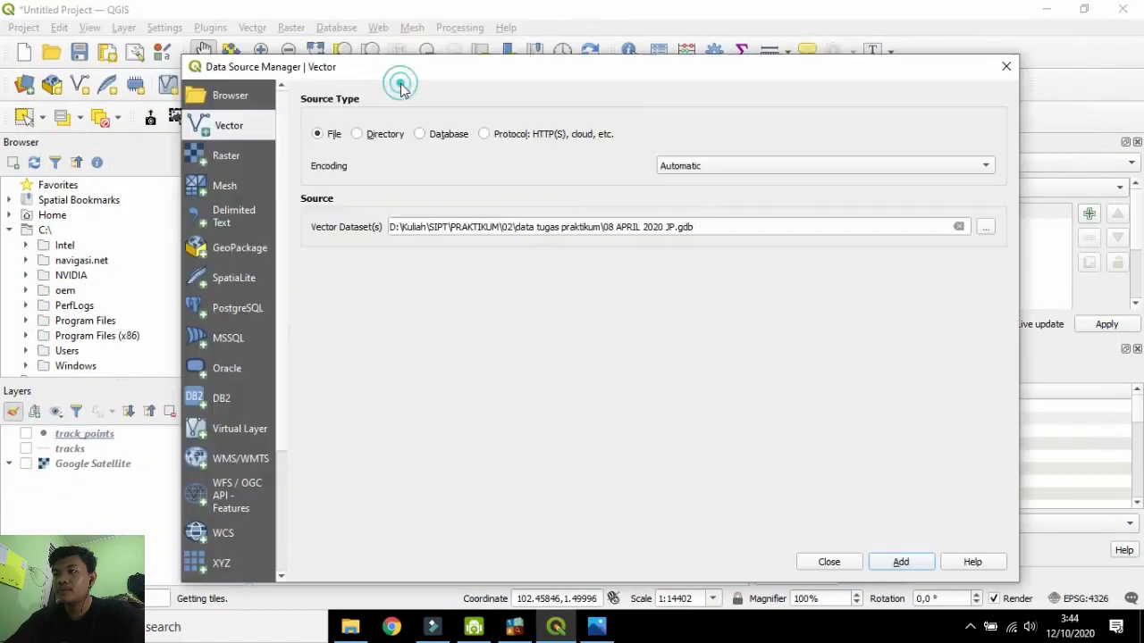
left_click(988, 228)
left_click(402, 248)
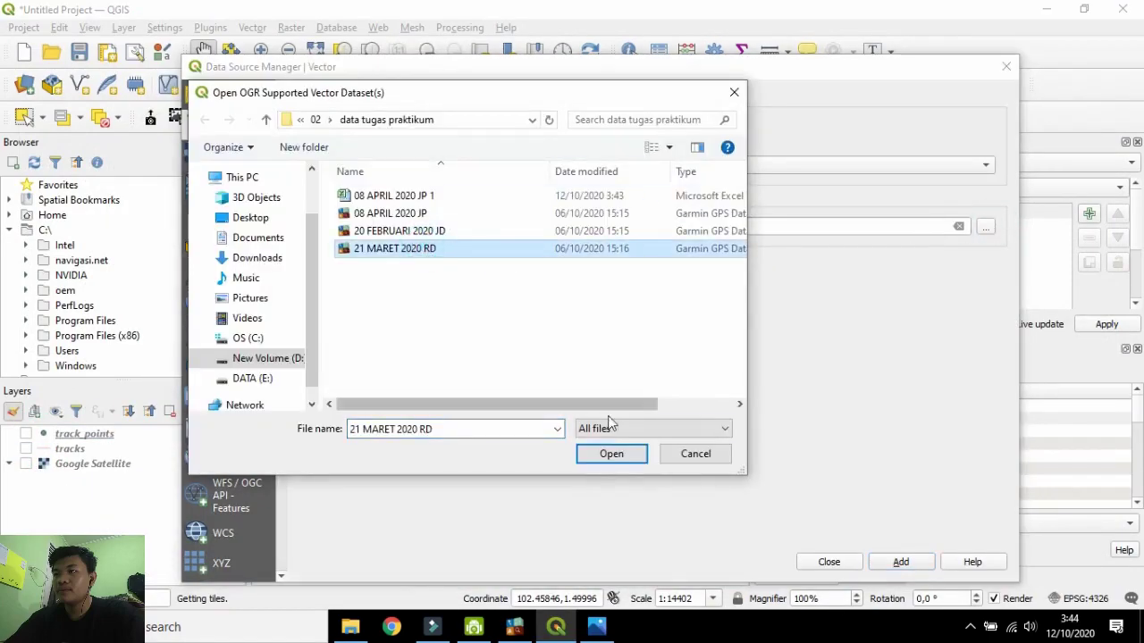
left_click(612, 453)
left_click(902, 563)
left_click(716, 399)
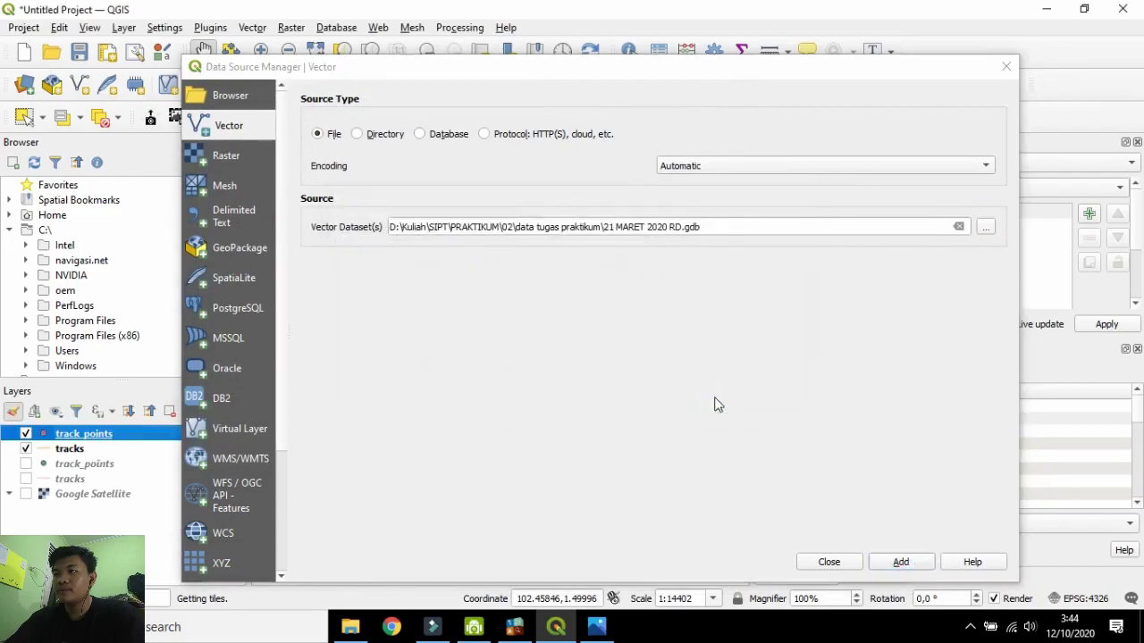
left_click(1006, 68)
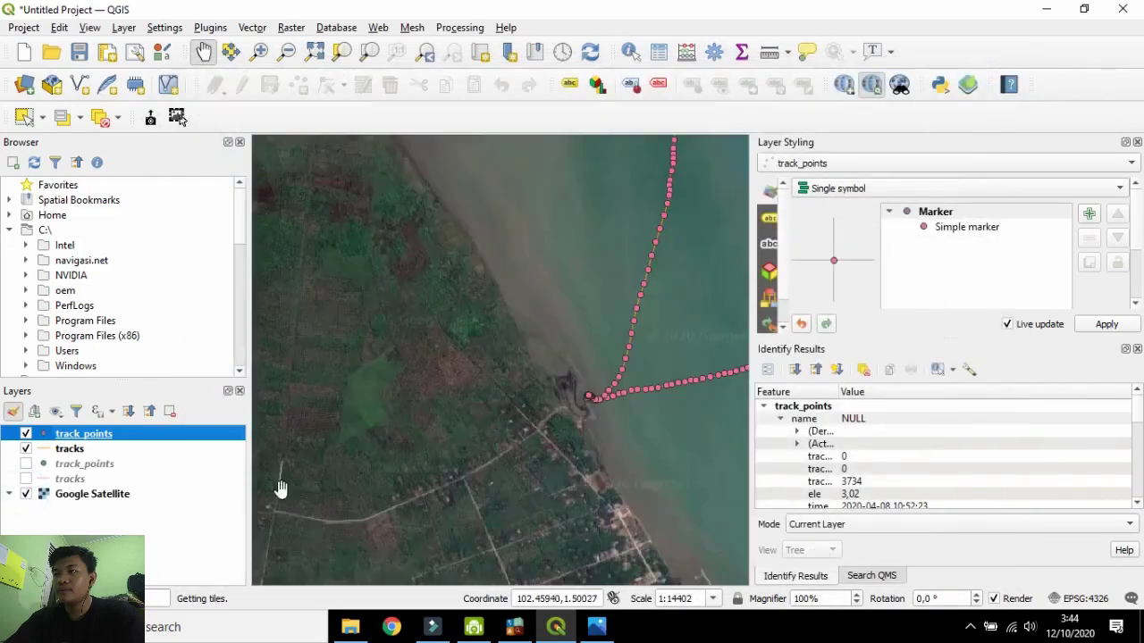
Examine the shape and point spacing of the new track offshore against the satellite imagery.
scroll(600, 378, "down", 1)
left_click_drag(455, 302, 479, 187)
left_click_drag(647, 234, 538, 155)
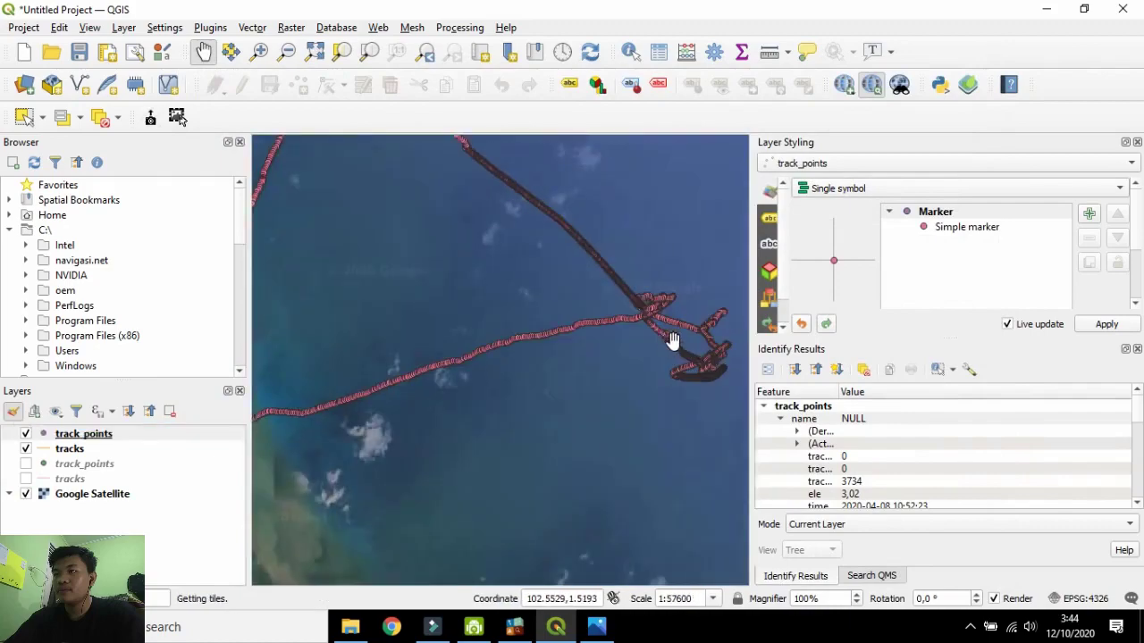
scroll(674, 340, "up", 1)
left_click_drag(689, 299, 585, 322)
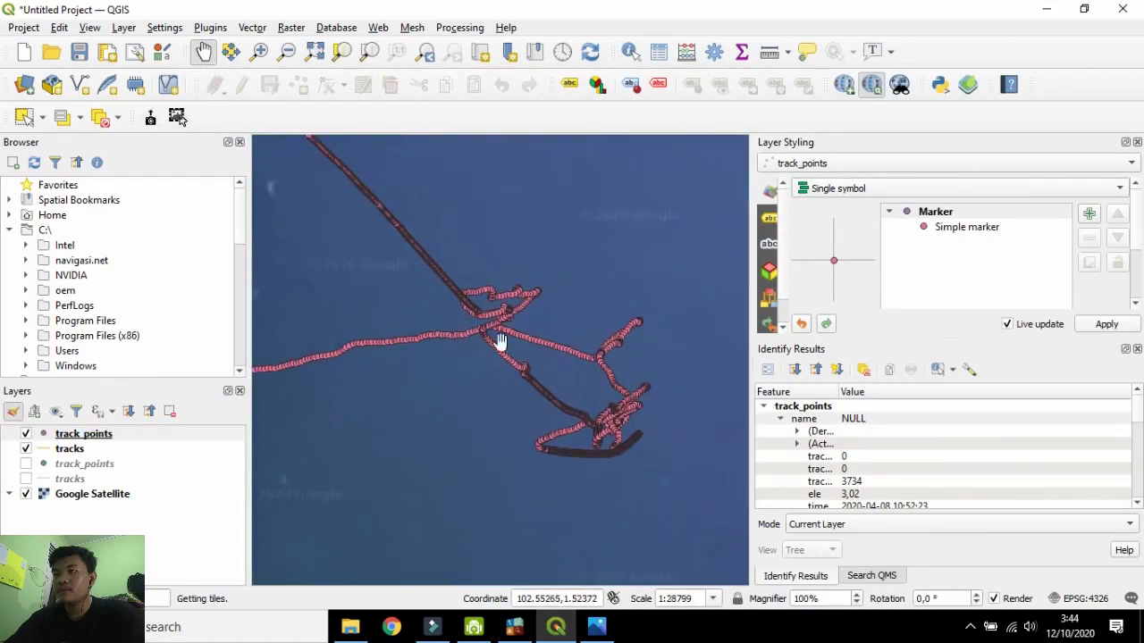
left_click_drag(580, 377, 525, 442)
scroll(470, 403, "up", 1)
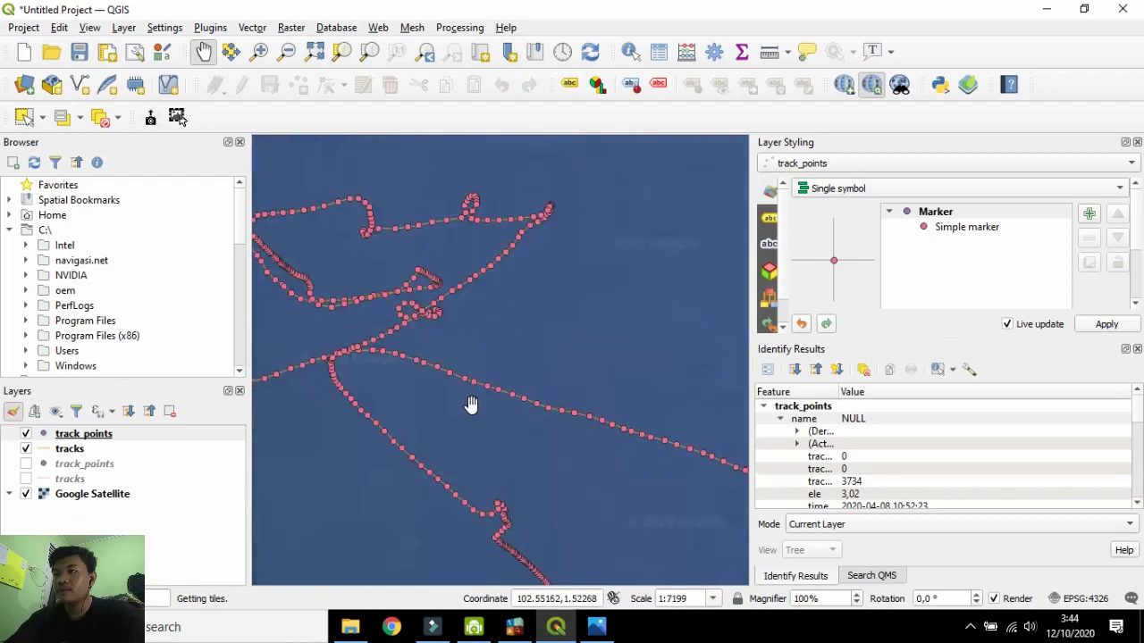
scroll(506, 439, "down", 2)
scroll(506, 439, "up", 1)
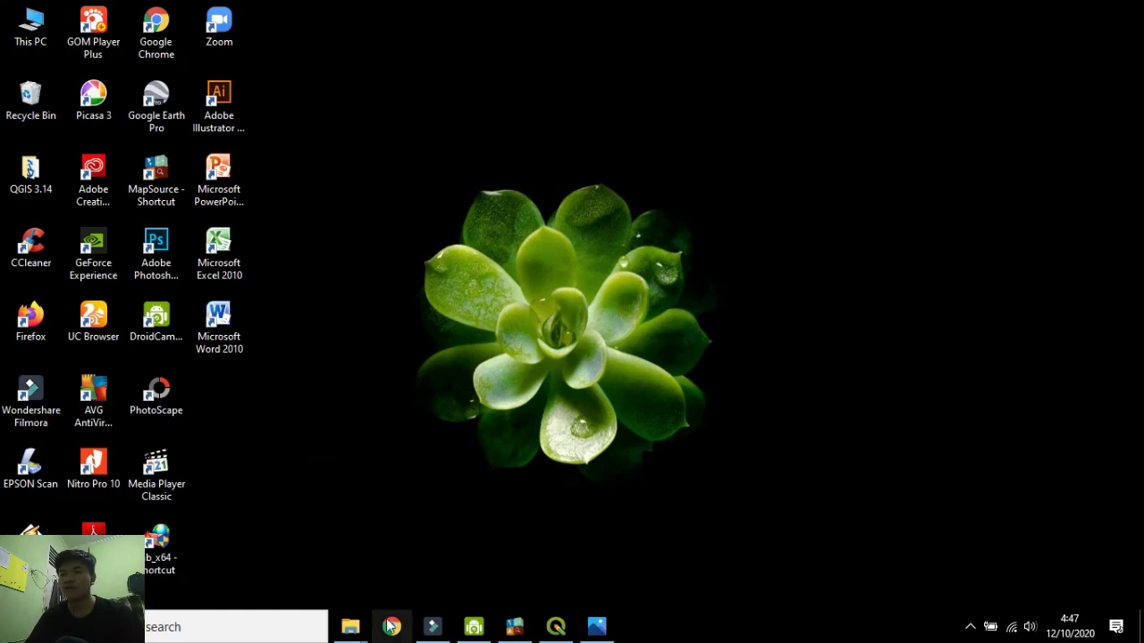
Open the workbook 08 APRIL 2020 JP 1 from the data tugas praktikum folder in Excel and maximize its window.
mouse_move(350, 626)
left_click(331, 600)
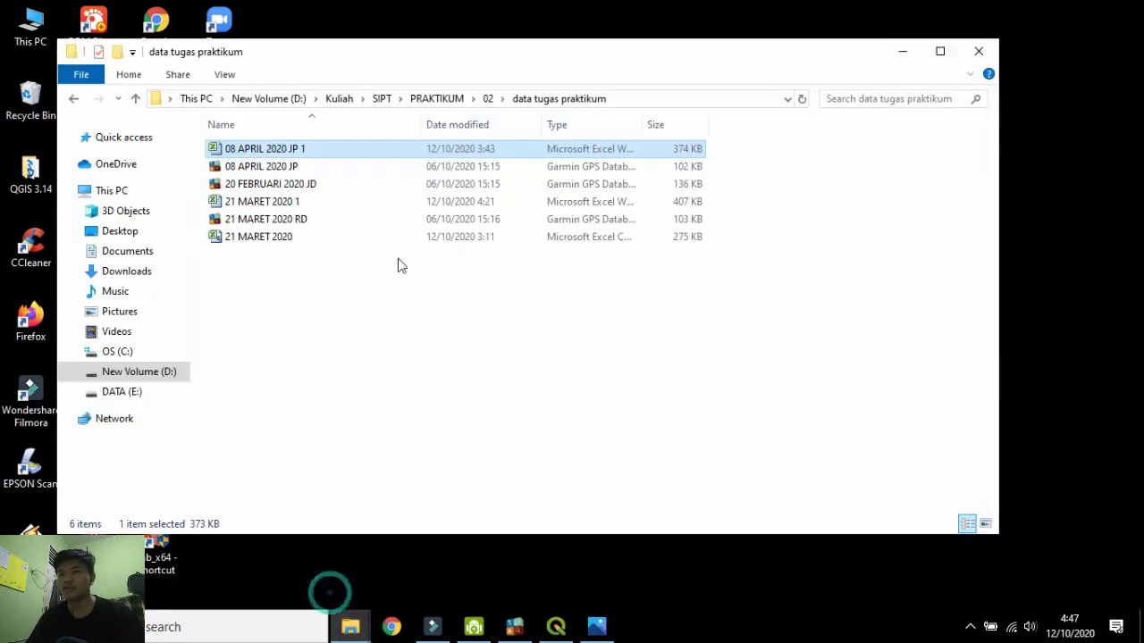
double_click(279, 152)
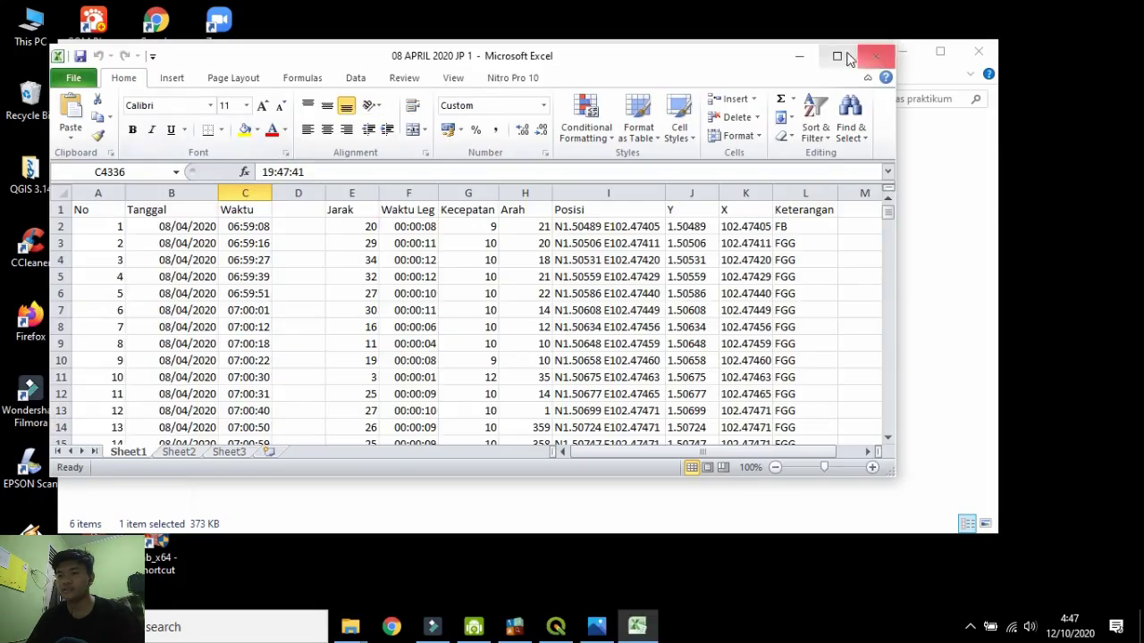
left_click(842, 54)
Open the workbook 21 MARET 2020 1 from the same folder, then minimize Excel.
mouse_move(362, 627)
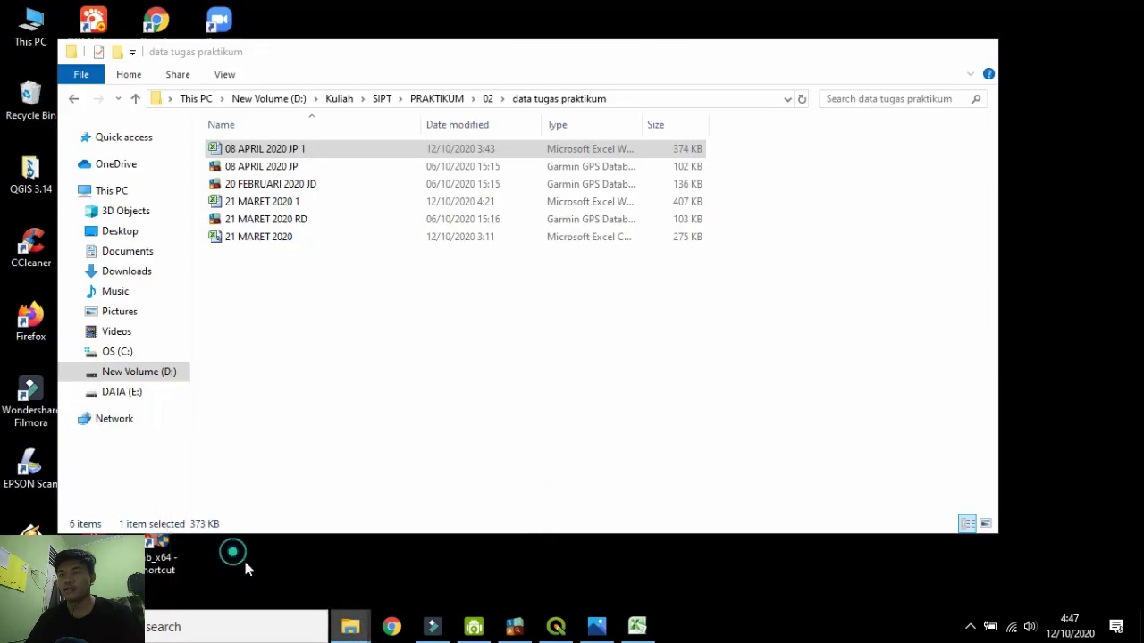
left_click(244, 561)
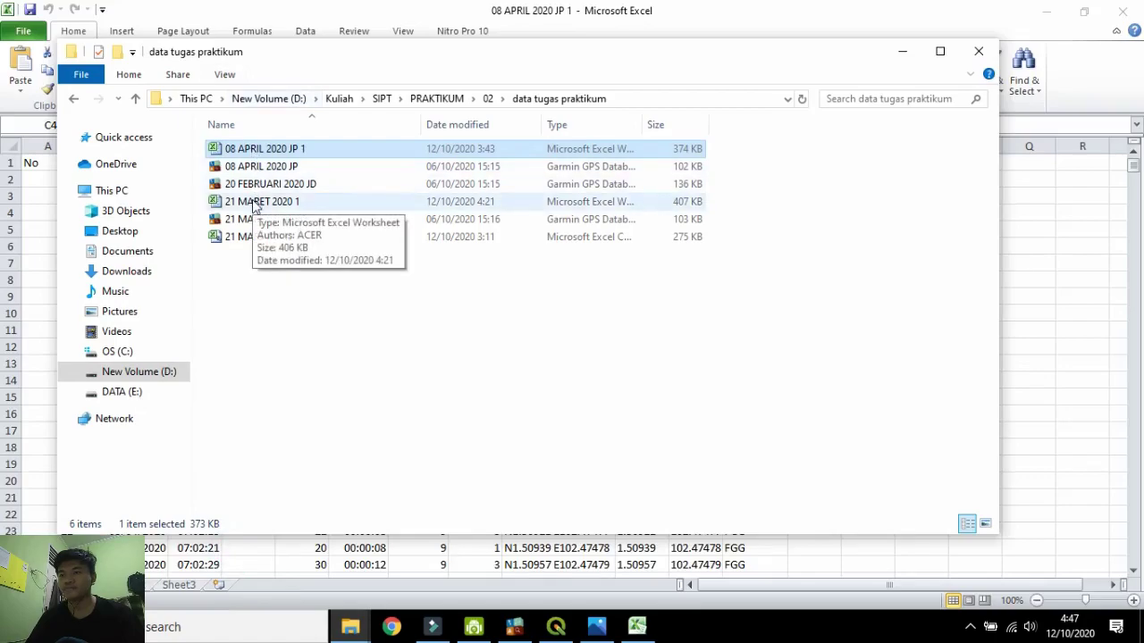
double_click(257, 202)
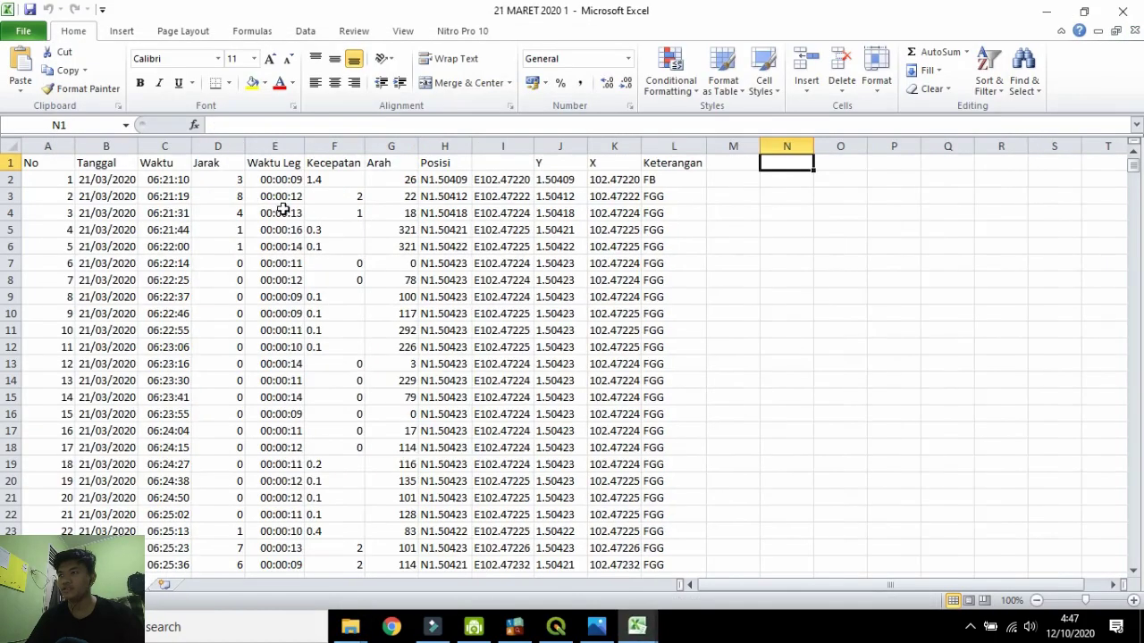
left_click(1045, 11)
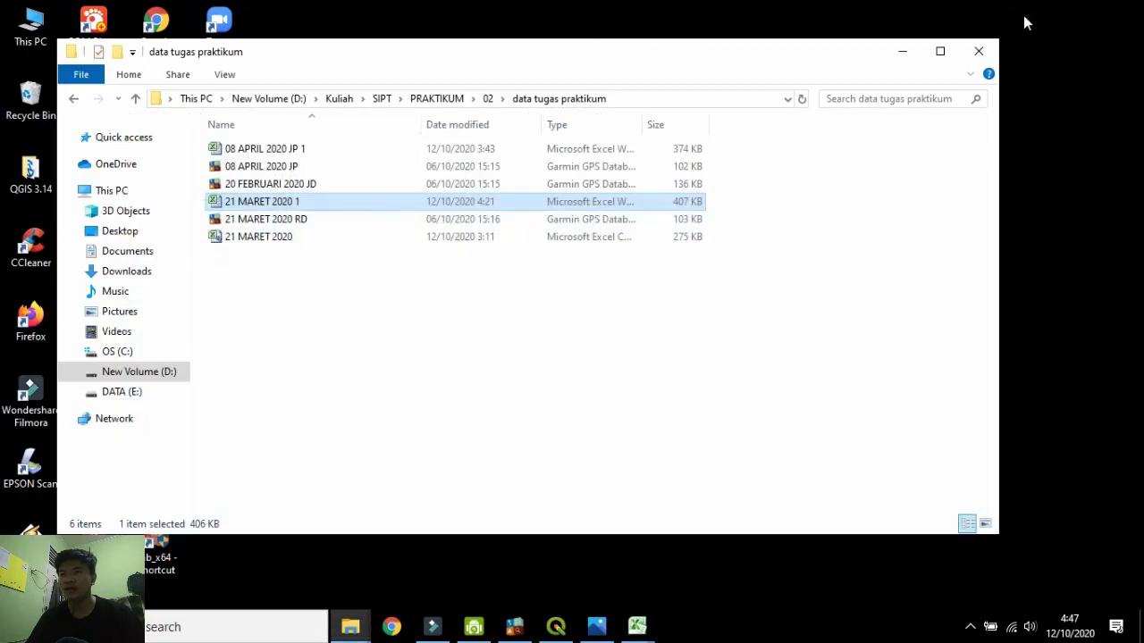
Open the workbook 05 MARET 2020 RD 1 from the drive-download-20201005T030011Z-001 folder inside folder 02.
left_click(903, 52)
mouse_move(347, 636)
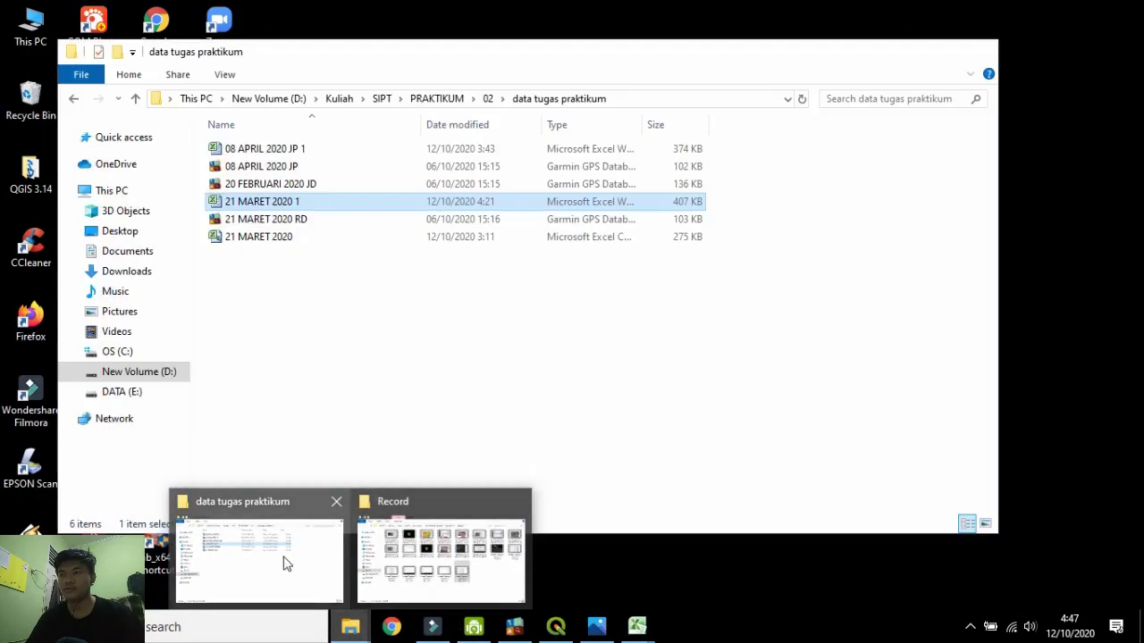
left_click(286, 565)
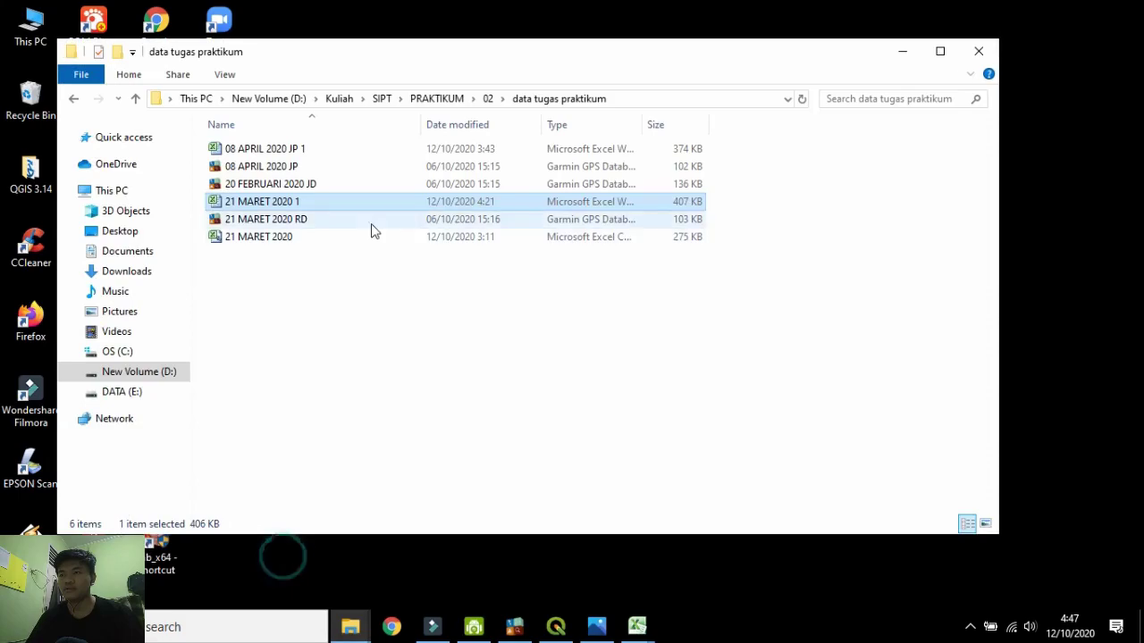
key("BackSpace")
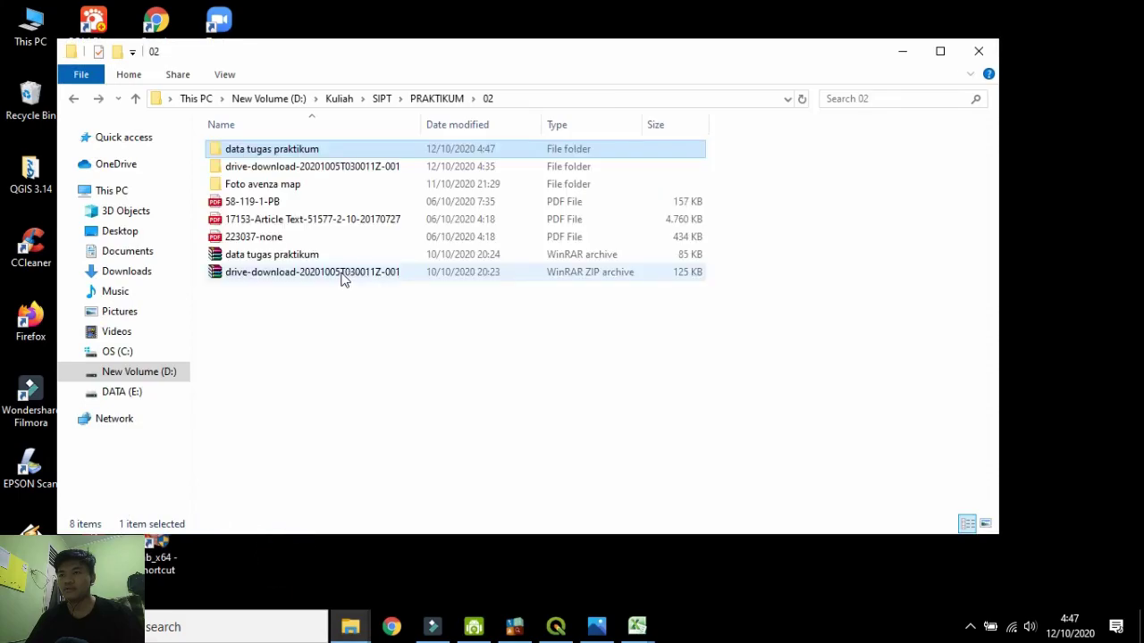
double_click(313, 166)
double_click(313, 148)
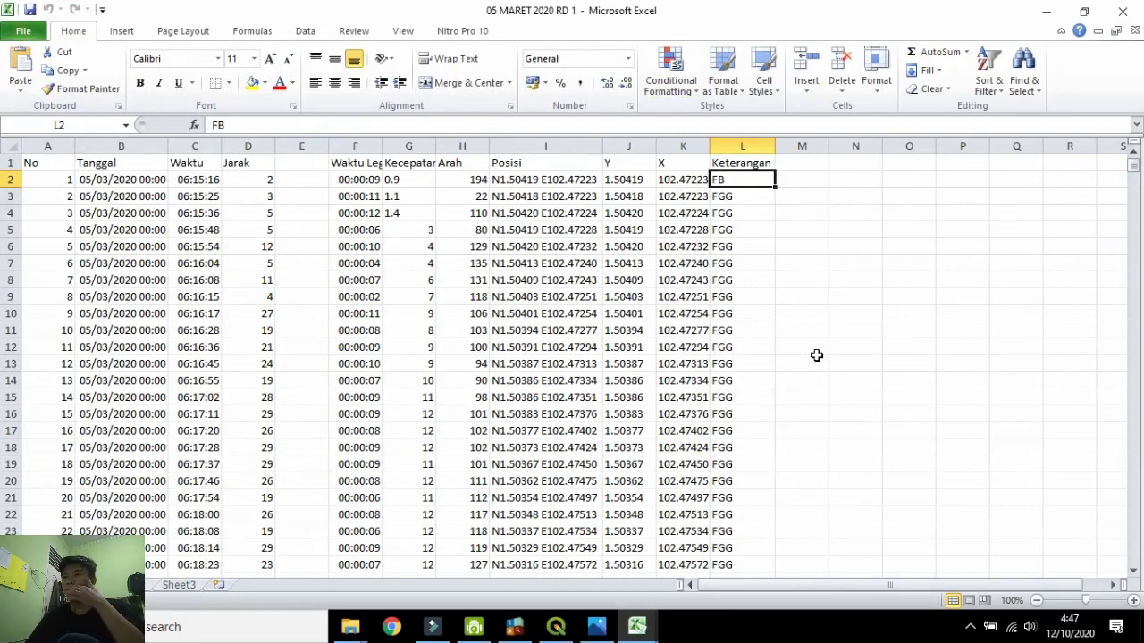
Enter the column heading Jarak (m) in cell O1 for a summary table beside the track data.
left_click(856, 165)
left_click(902, 164)
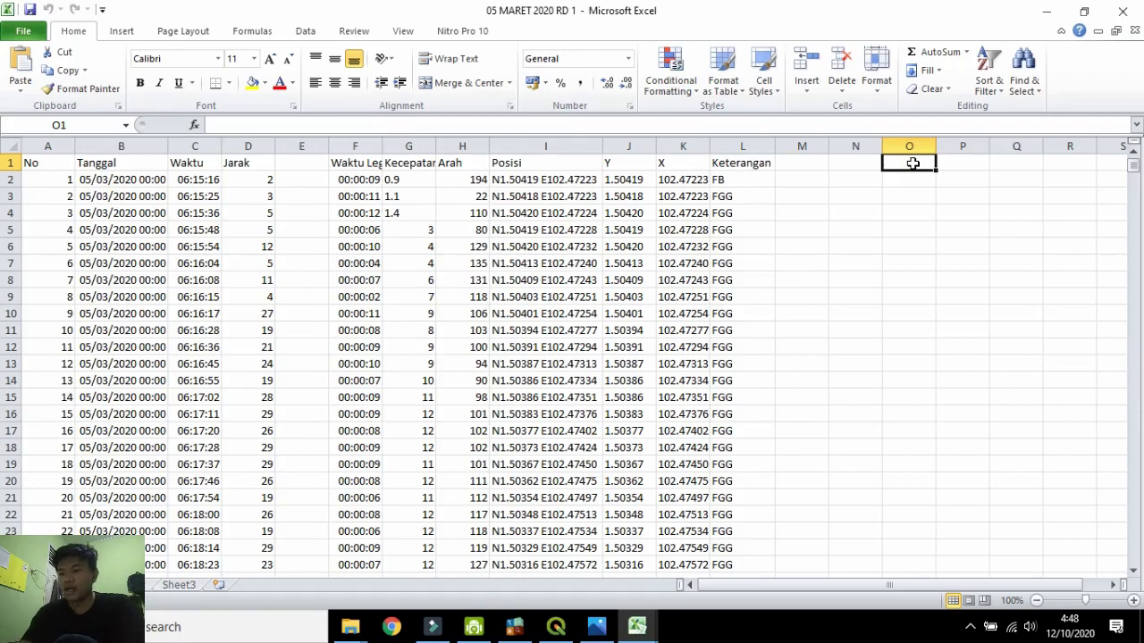
type("J")
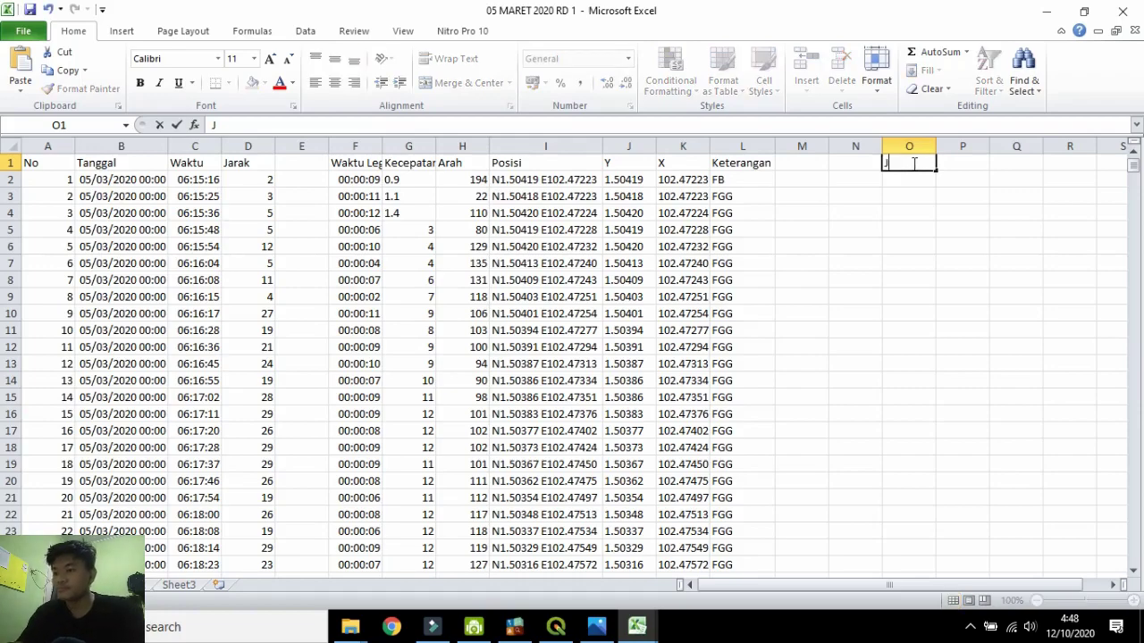
type("arak")
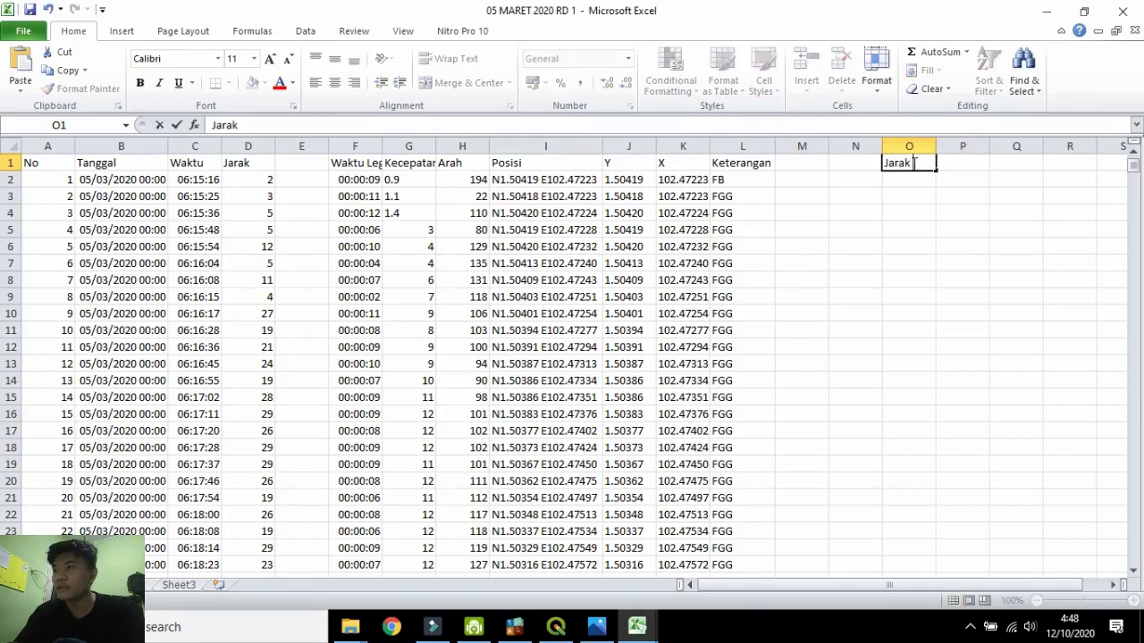
type(" (m)")
key("Tab")
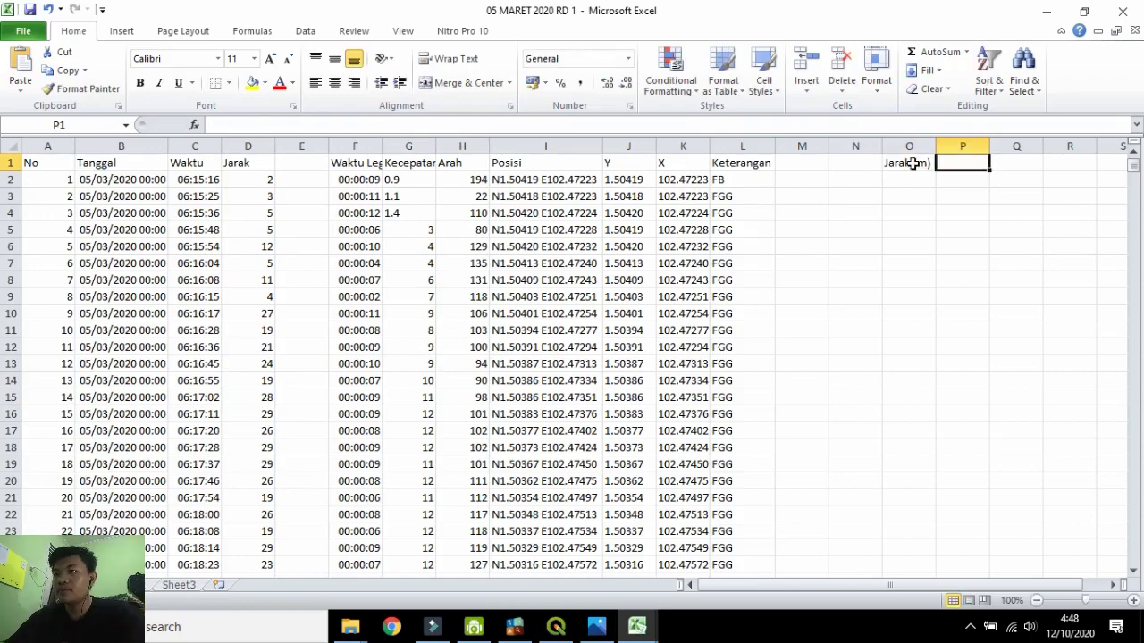
Enter the column heading Waktu (s) in cell P1.
type("W")
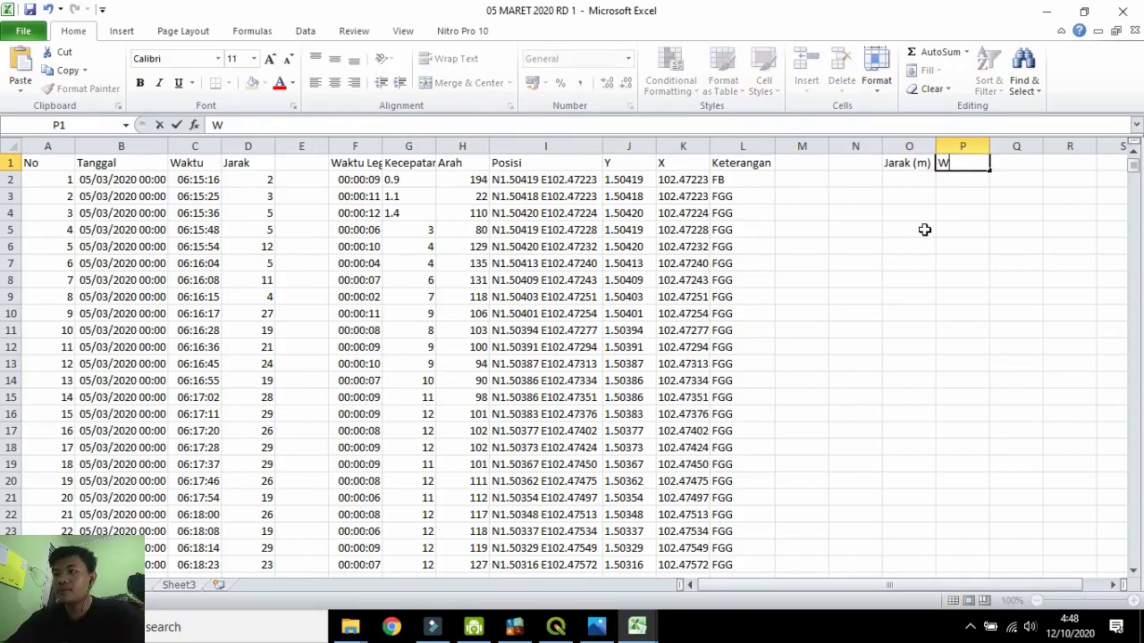
type("aktu")
type(" Dal")
key("BackSpace")
key("BackSpace")
key("BackSpace")
type("(")
key("Tab")
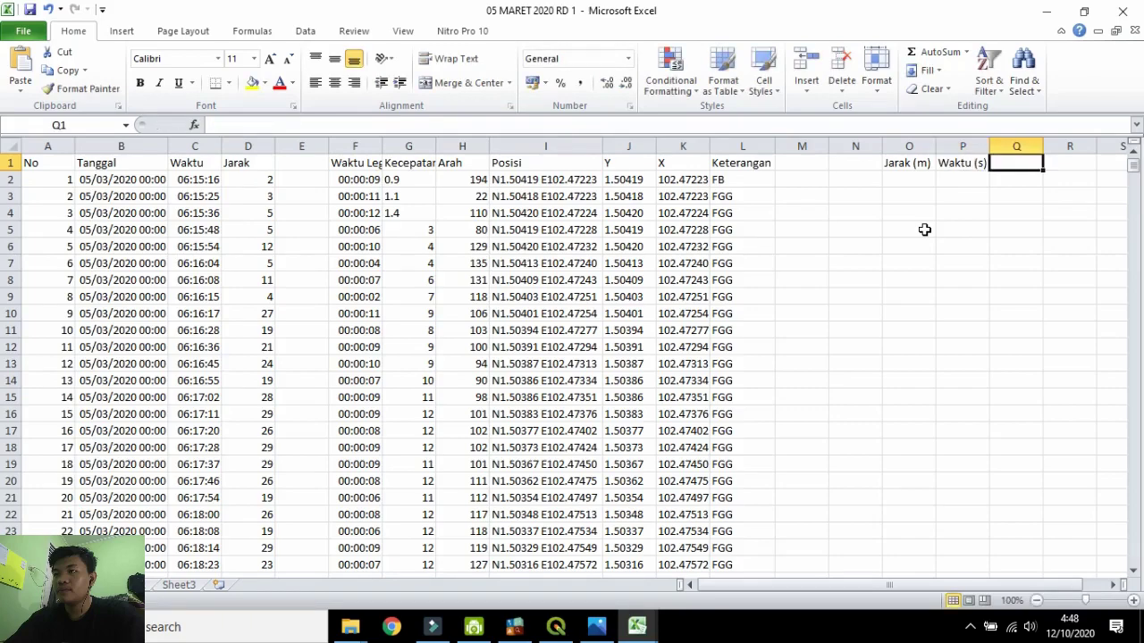
Enter the column heading Kecepatan (km/h) in cell Q1 and fit column Q to its text.
type("Kecepatan")
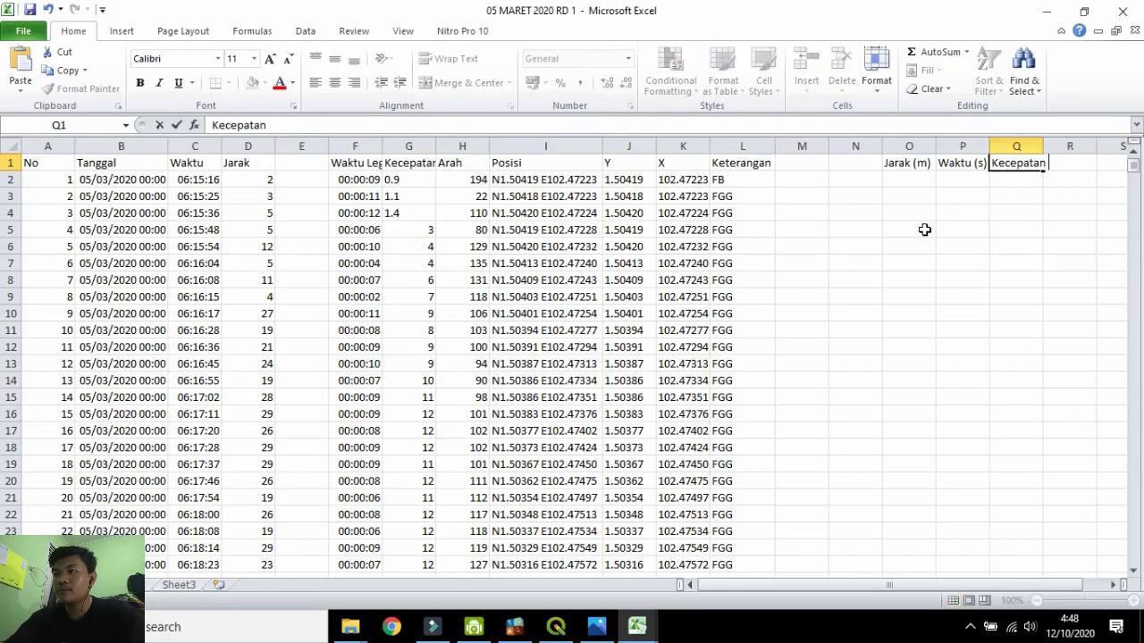
type(" (km/h")
key("BackSpace")
type("h)")
key("Return")
key("Return")
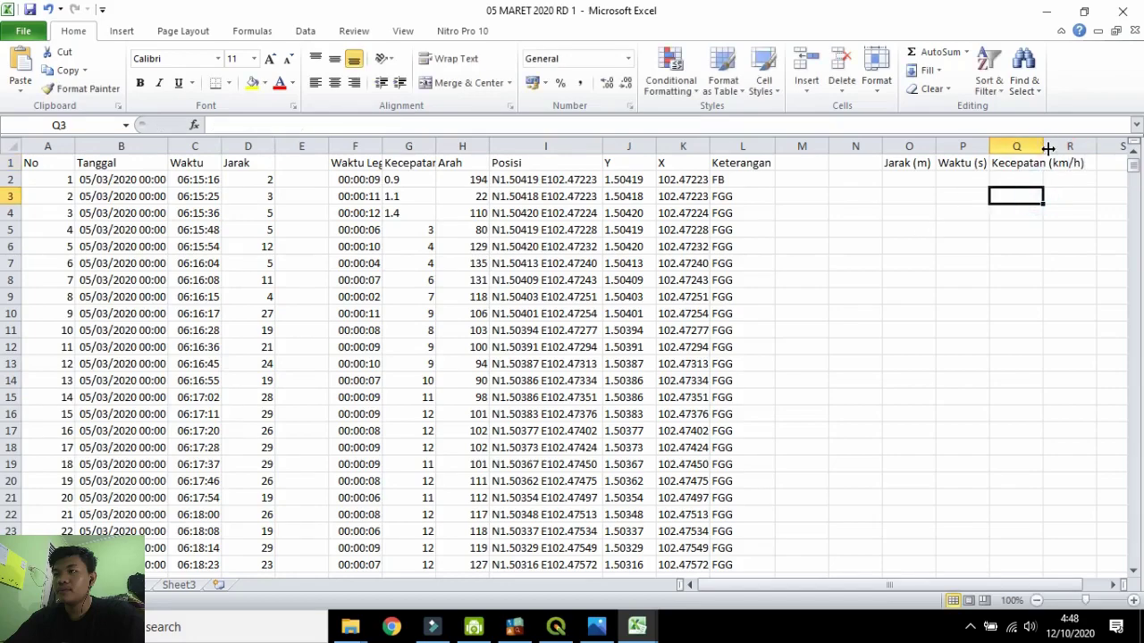
double_click(1043, 145)
Enter the row label Minimum in cell N2 of the summary table.
left_click(860, 182)
type("Ma")
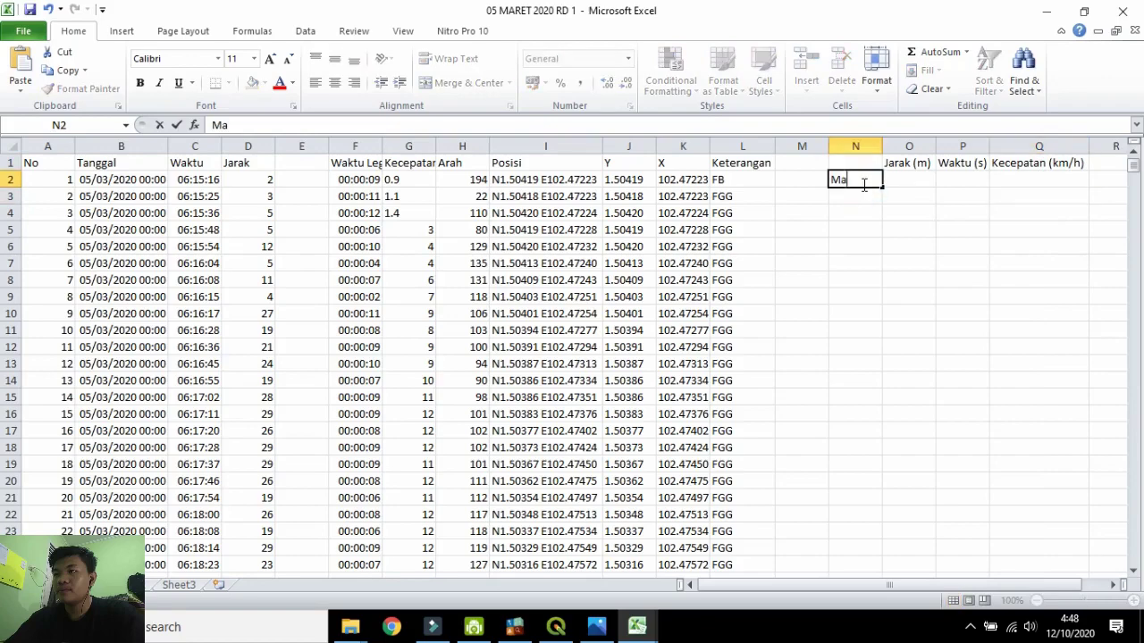
type("k")
key("BackSpace")
key("BackSpace")
type("inimum")
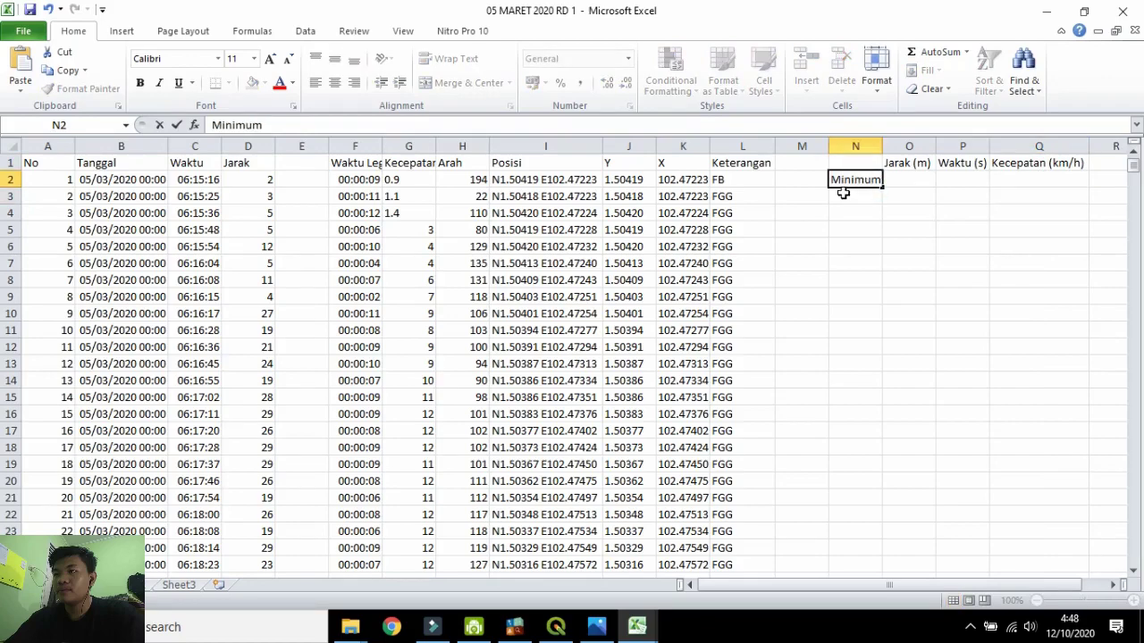
key("Return")
Enter the row label Maksimum in cell N3, below Minimum.
type("Max")
key("BackSpace")
key("BackSpace")
key("BackSpace")
type("Ma")
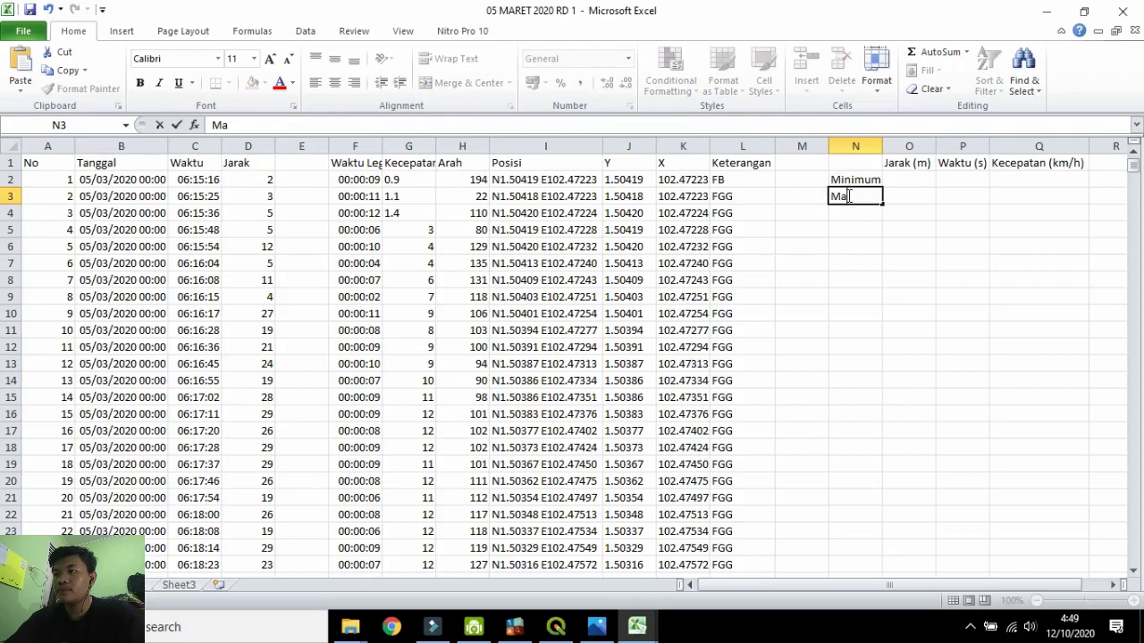
type("KSIMUM")
key("BackSpace")
key("BackSpace")
key("BackSpace")
key("BackSpace")
key("BackSpace")
key("BackSpace")
type("ksimum")
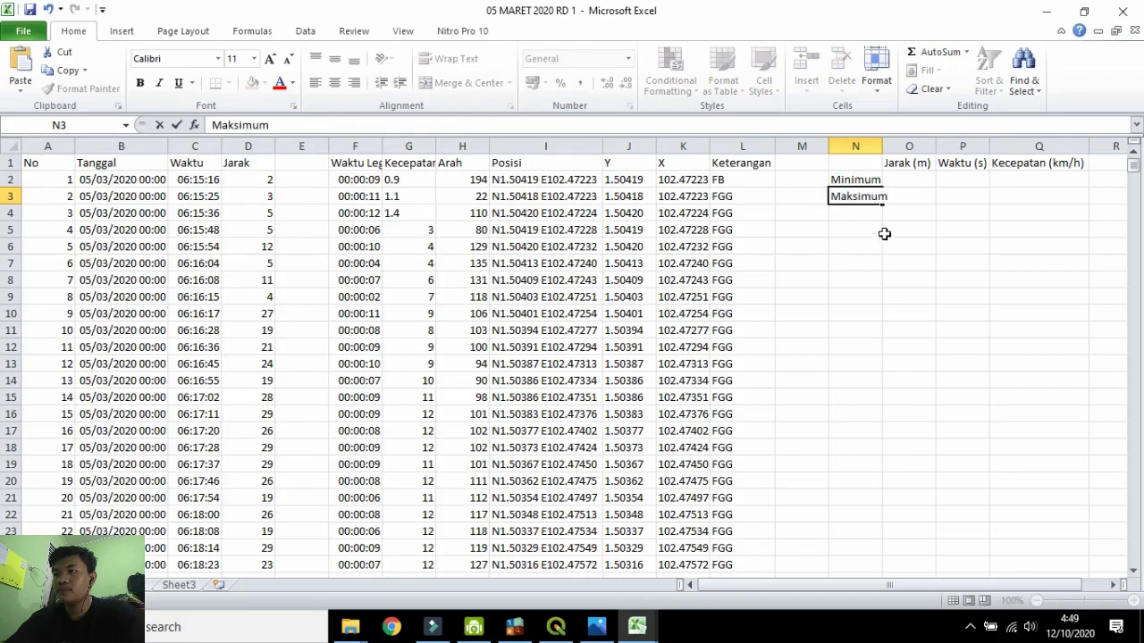
key("Return")
Enter the row labels Rata-rata in N4 and Standar deviasi in N5, and fit column N to its text.
type("Rata")
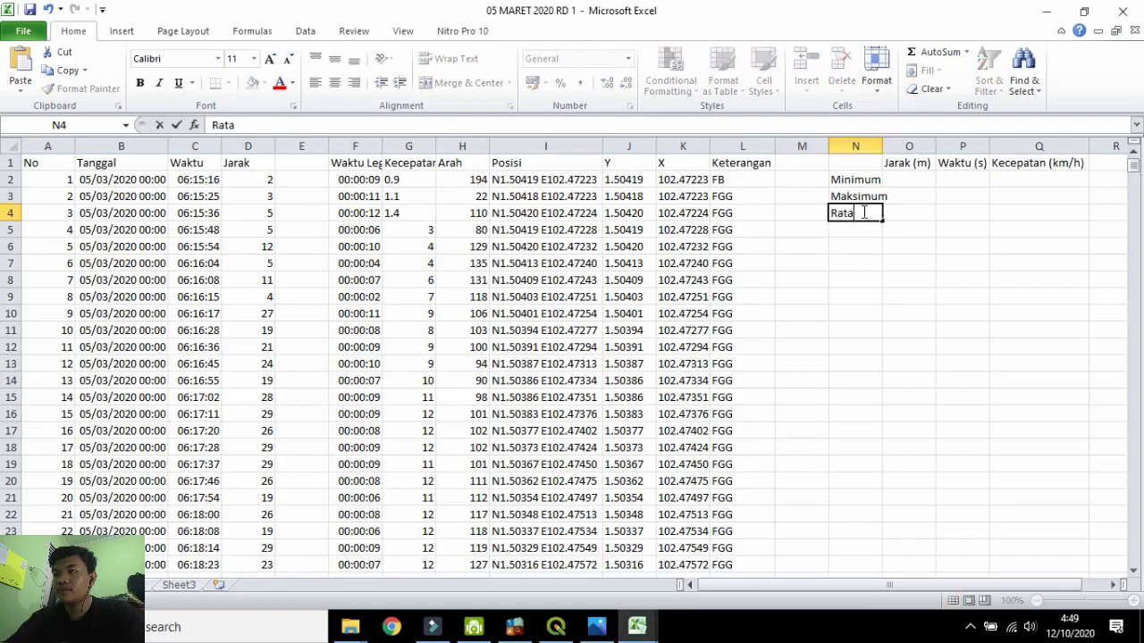
type("-rata")
key("Return")
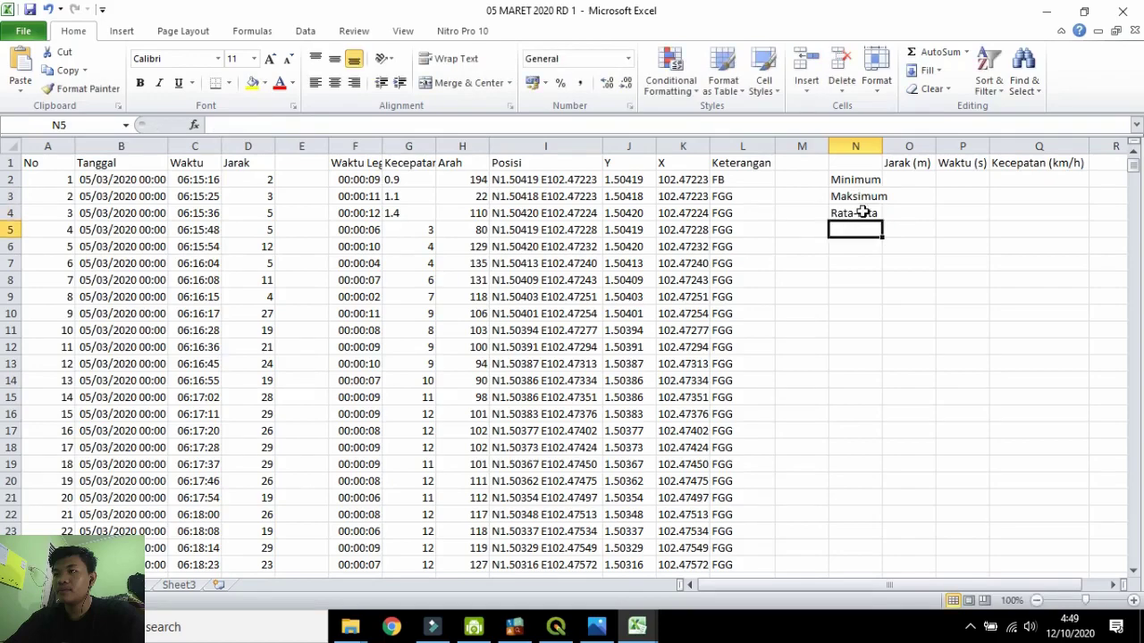
type("Standar")
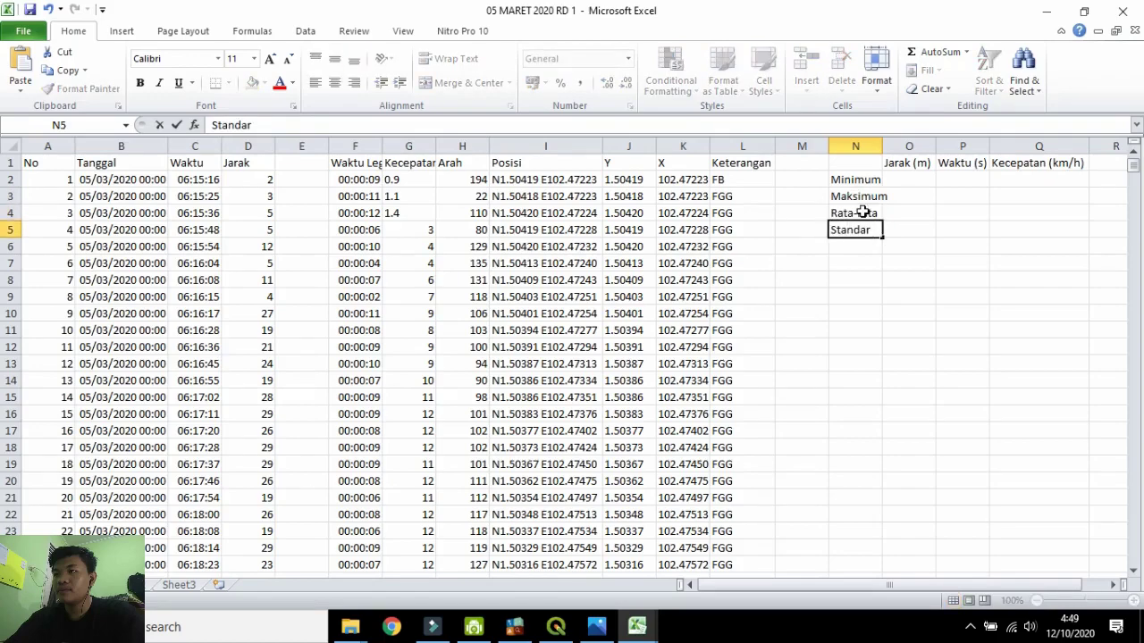
type(" deviasi")
left_click(927, 179)
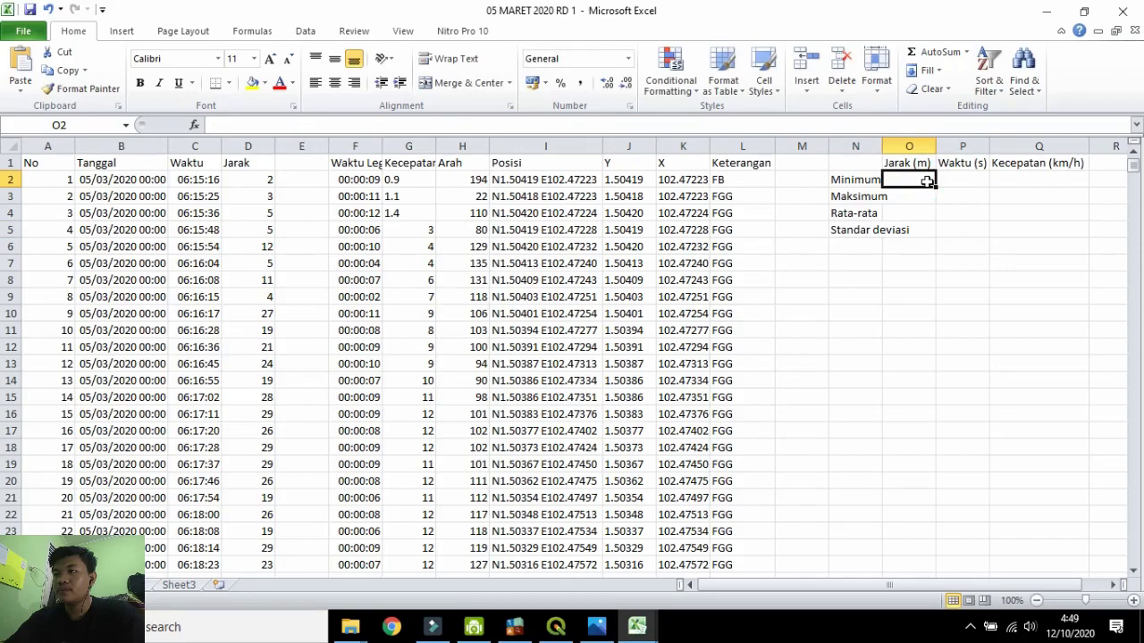
double_click(882, 146)
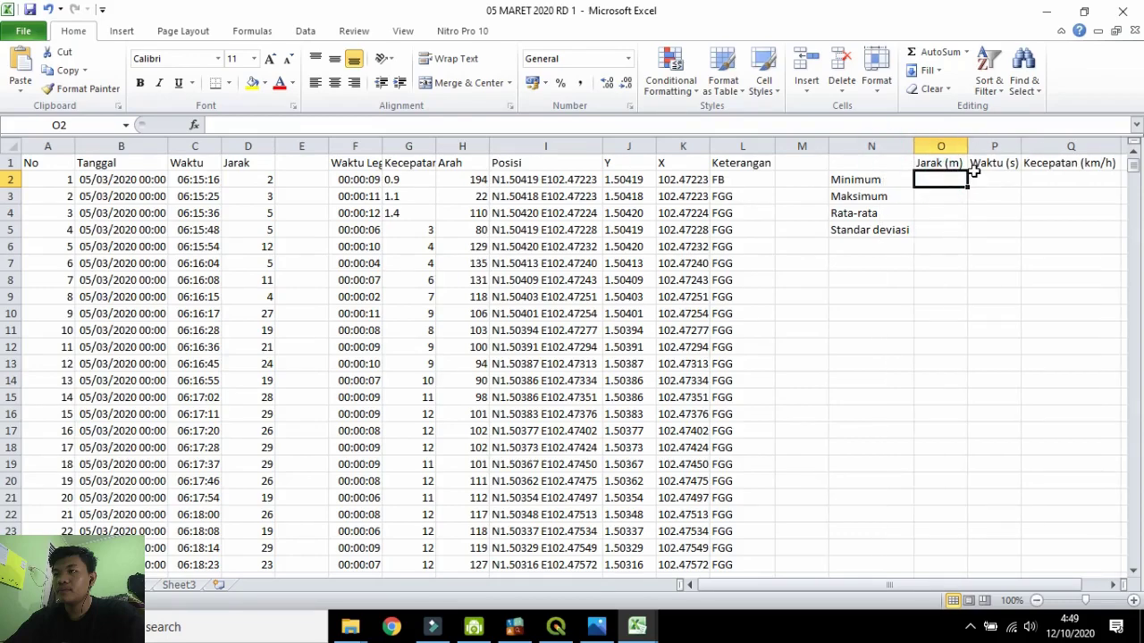
Calculate the minimum distance in cell O2 with =MIN(D2:D4599), copying the range text D2:D4599) from the formula.
type("+")
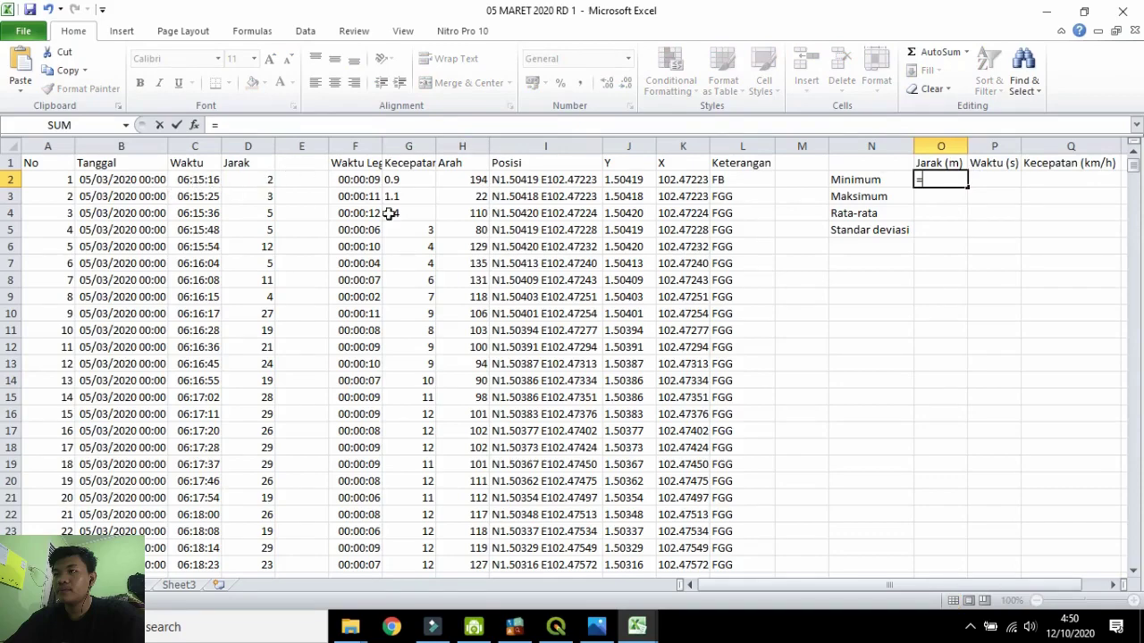
type("min(")
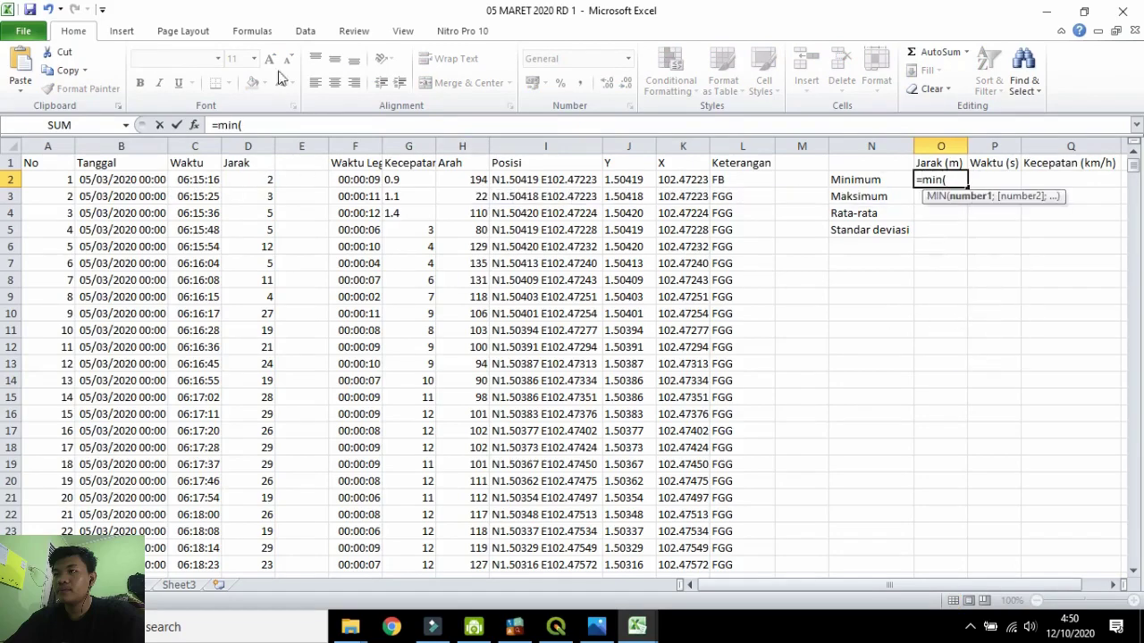
left_click(260, 180)
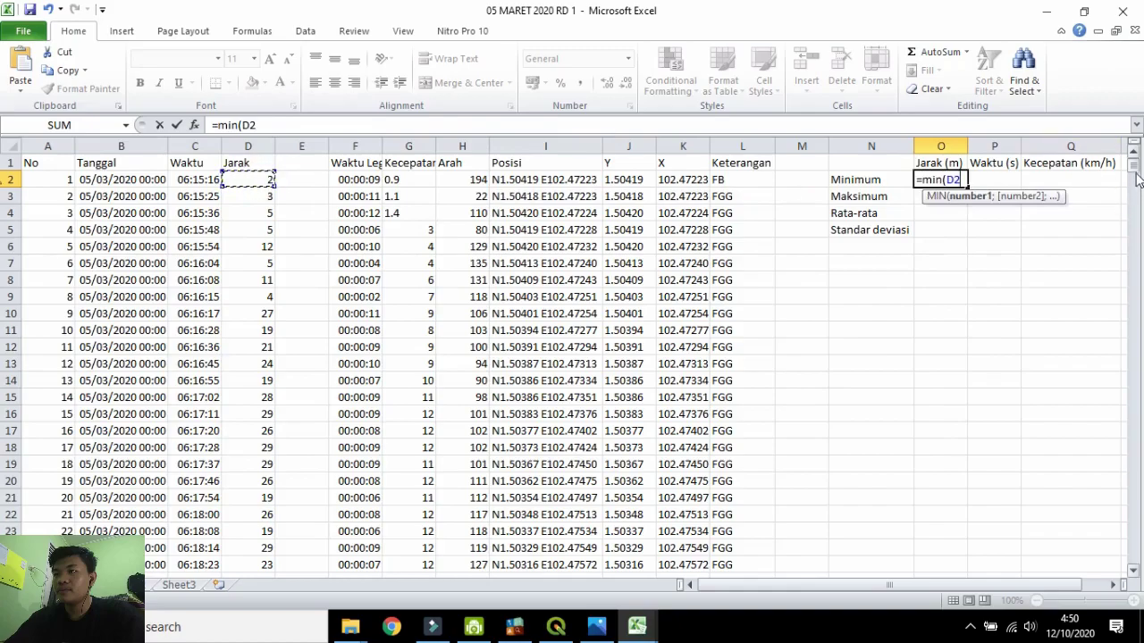
left_click_drag(1133, 167, 1137, 576)
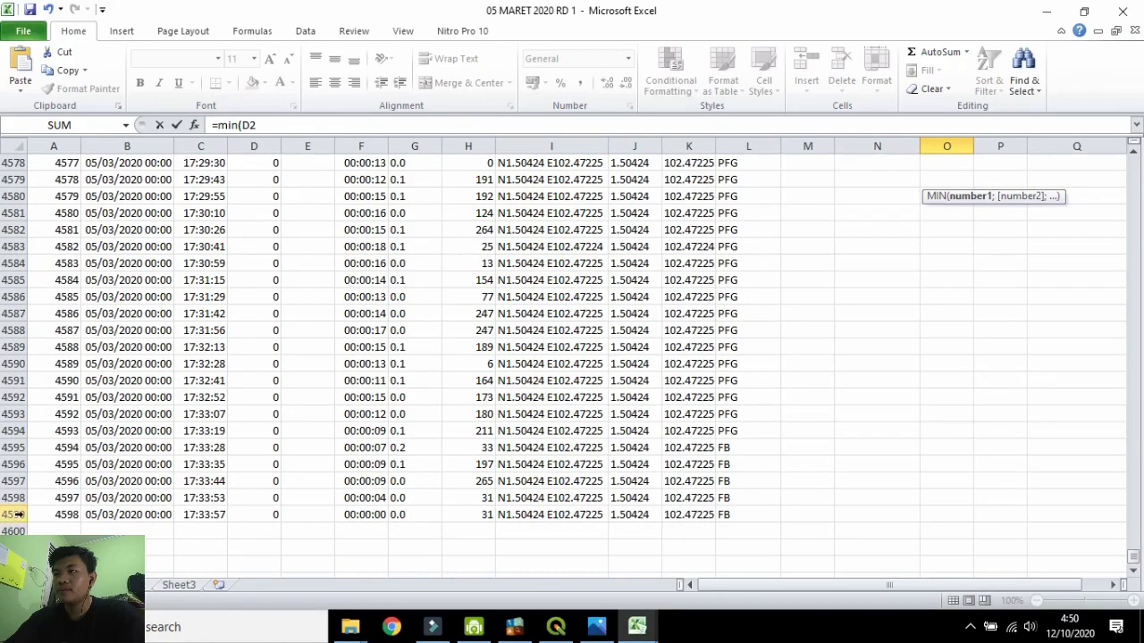
left_click(287, 125)
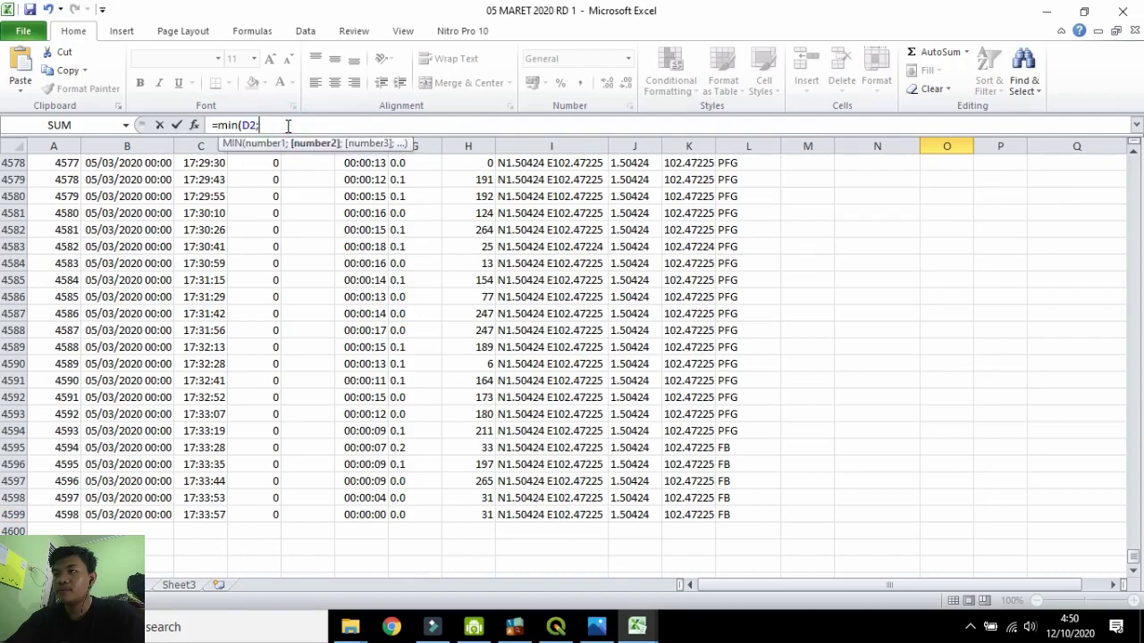
type(":")
left_click(265, 516)
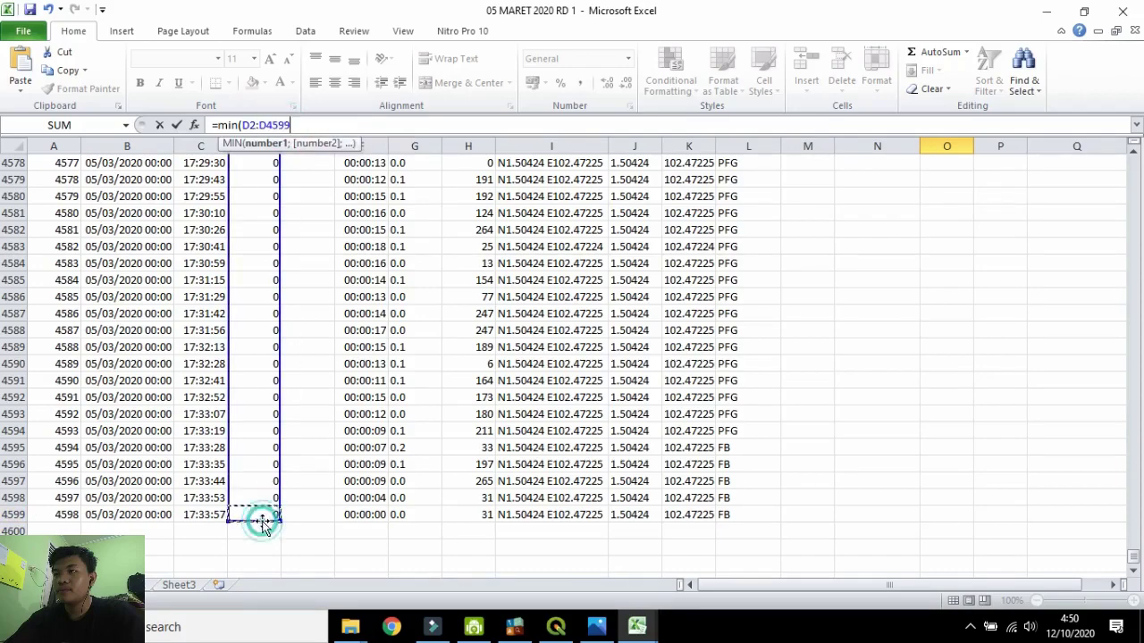
type(")")
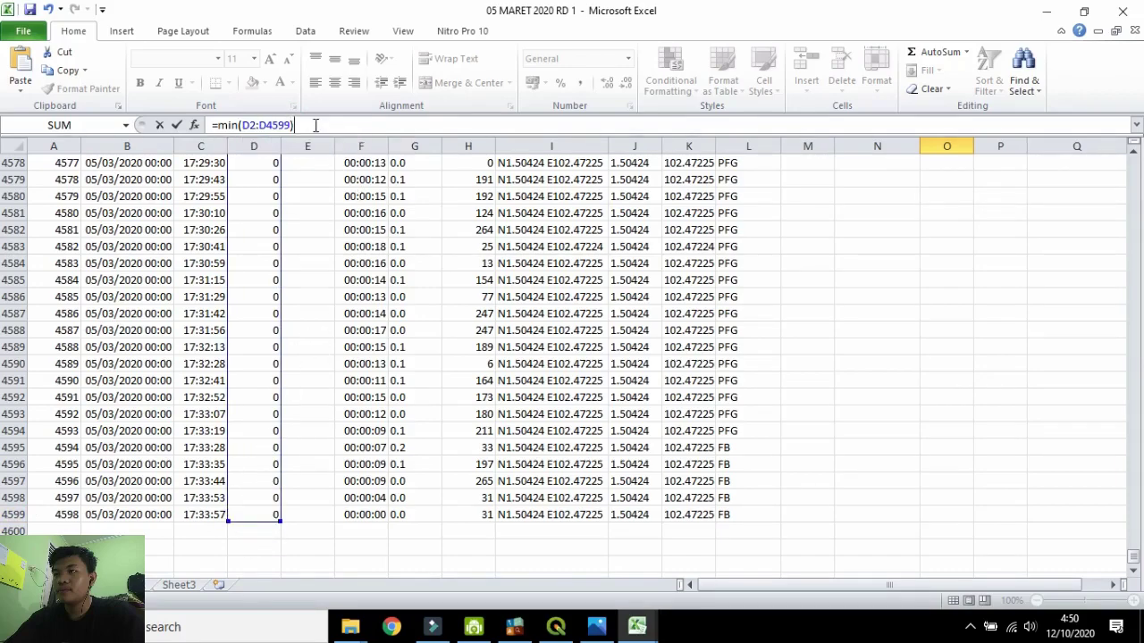
left_click_drag(294, 125, 241, 125)
key("ctrl+c")
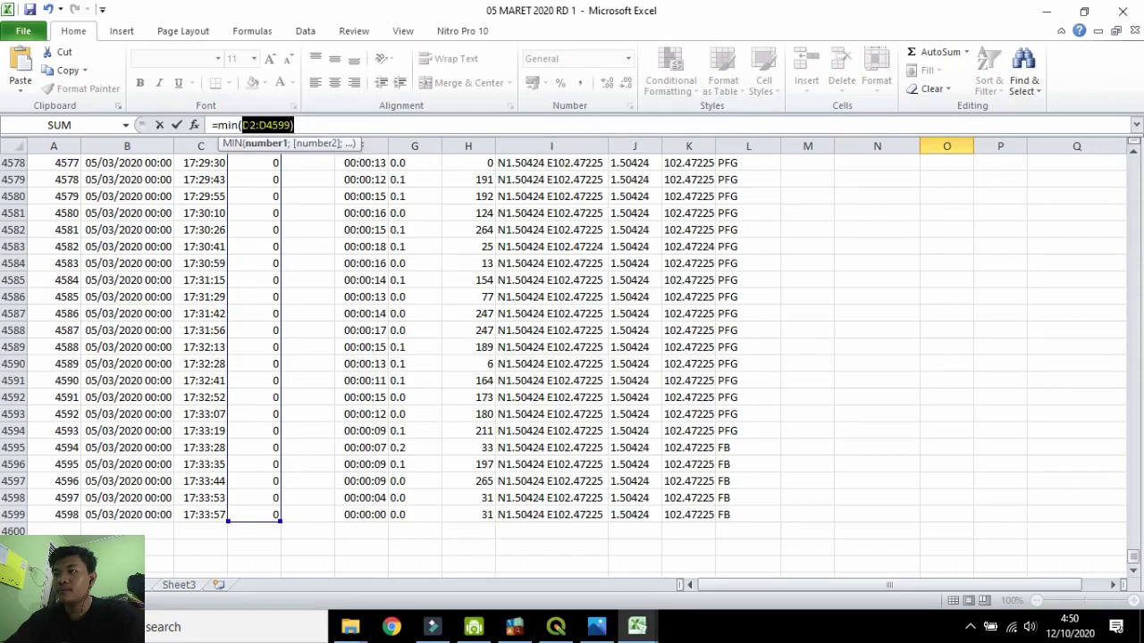
left_click(321, 121)
key("Return")
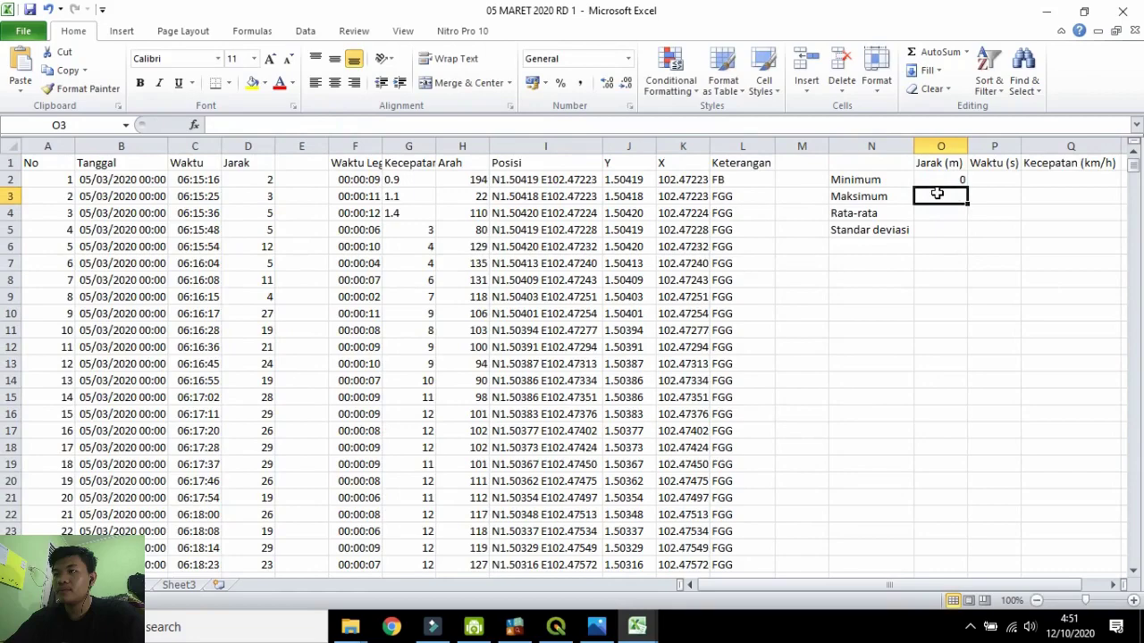
Calculate the maximum distance in cell O3 with the MAX function over the Jarak values in column D.
type("=max(")
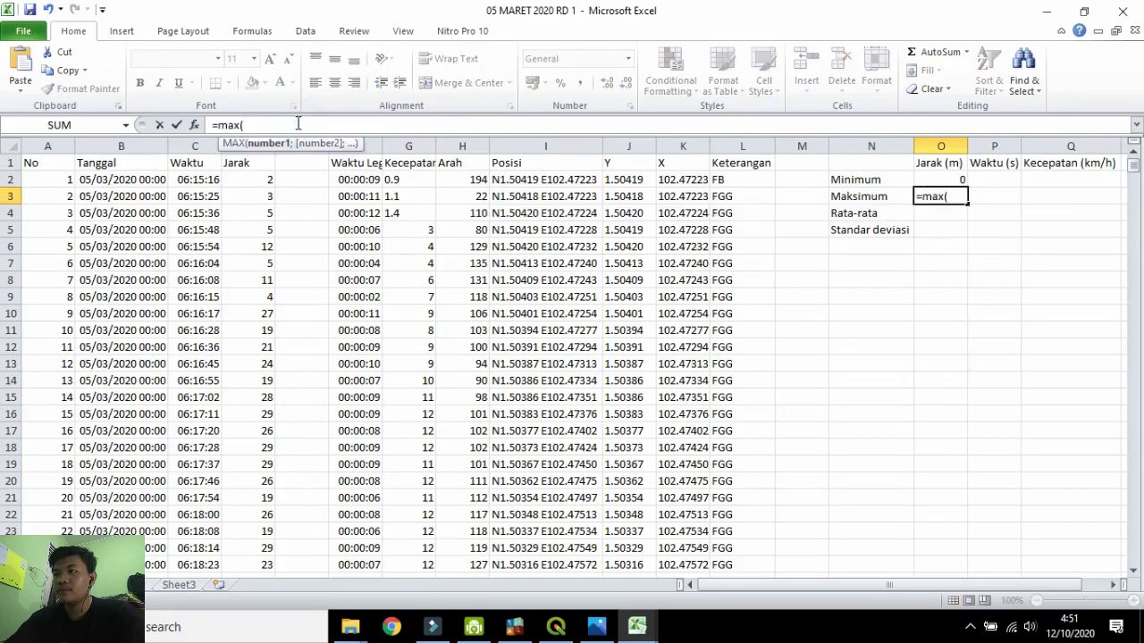
type("D2:D4598")
key("Return")
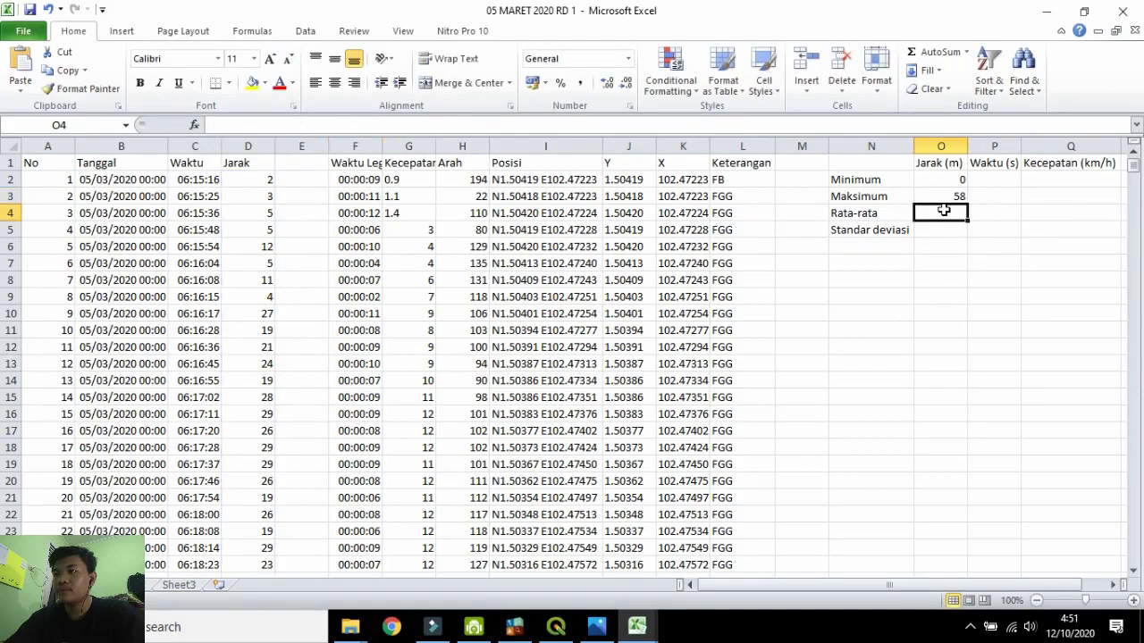
Calculate the average distance in cell O4 with the AVERAGE function, using the copied range D2:D4599.
type("=av")
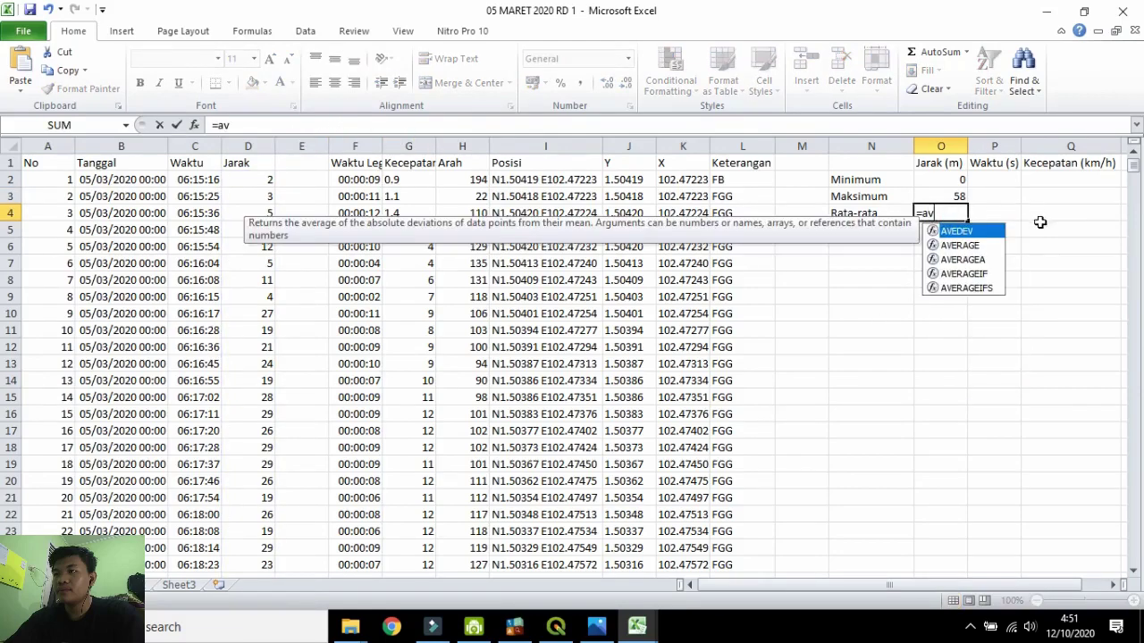
left_click(977, 249)
double_click(977, 247)
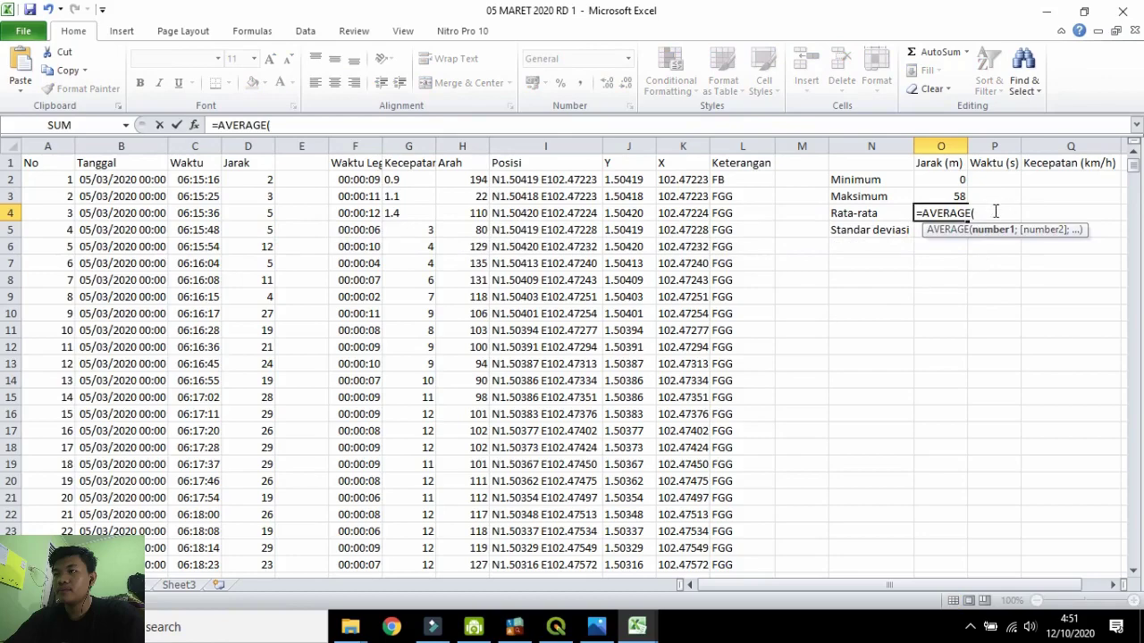
key("ctrl+v")
key("Return")
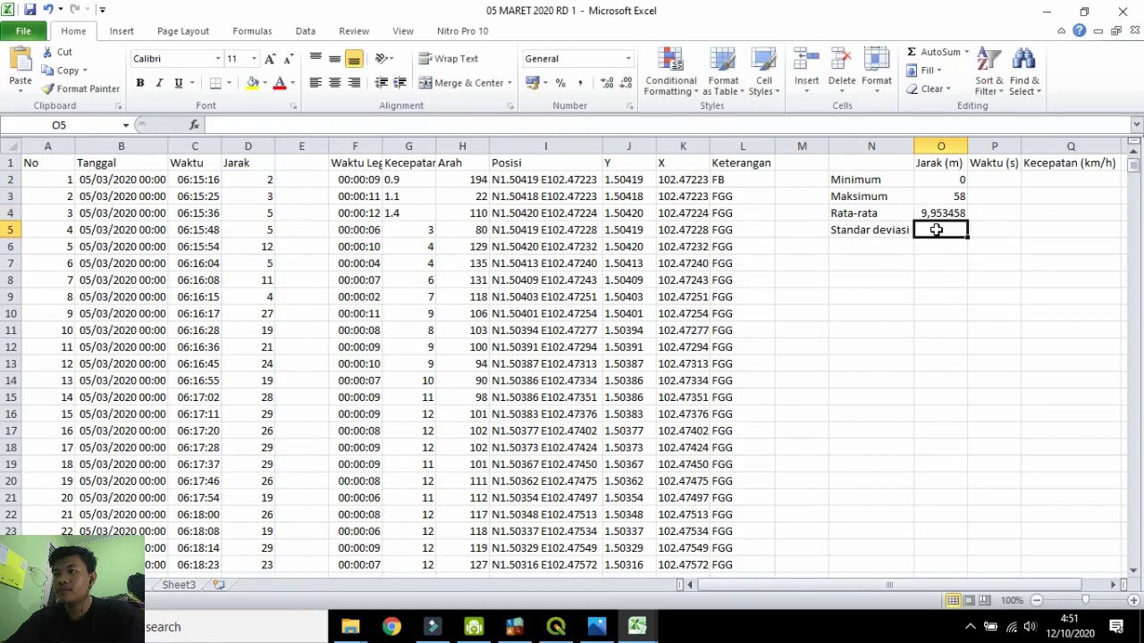
Calculate the standard deviation of the distances in cell O5 with =STDEV(D2:D4599).
type("=")
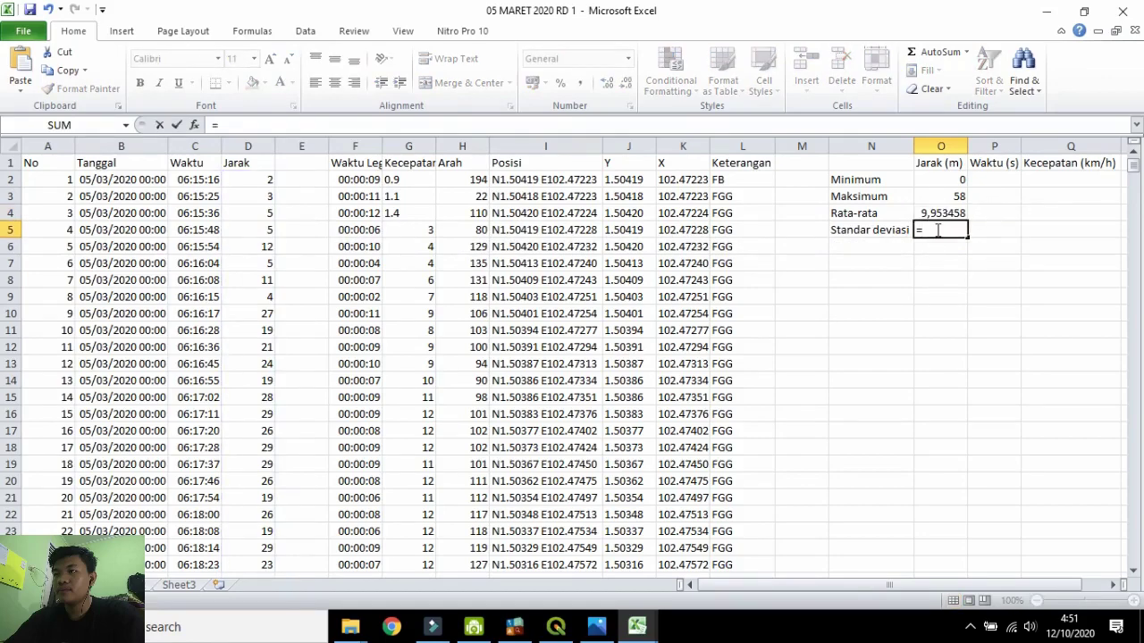
type("Sta")
key("BackSpace")
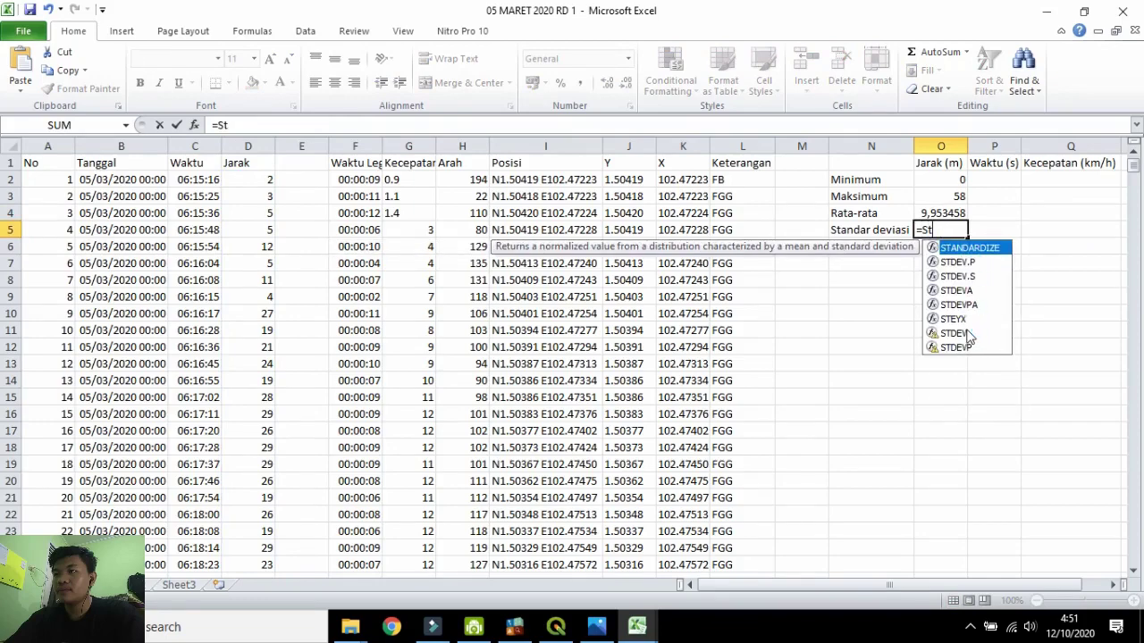
double_click(968, 334)
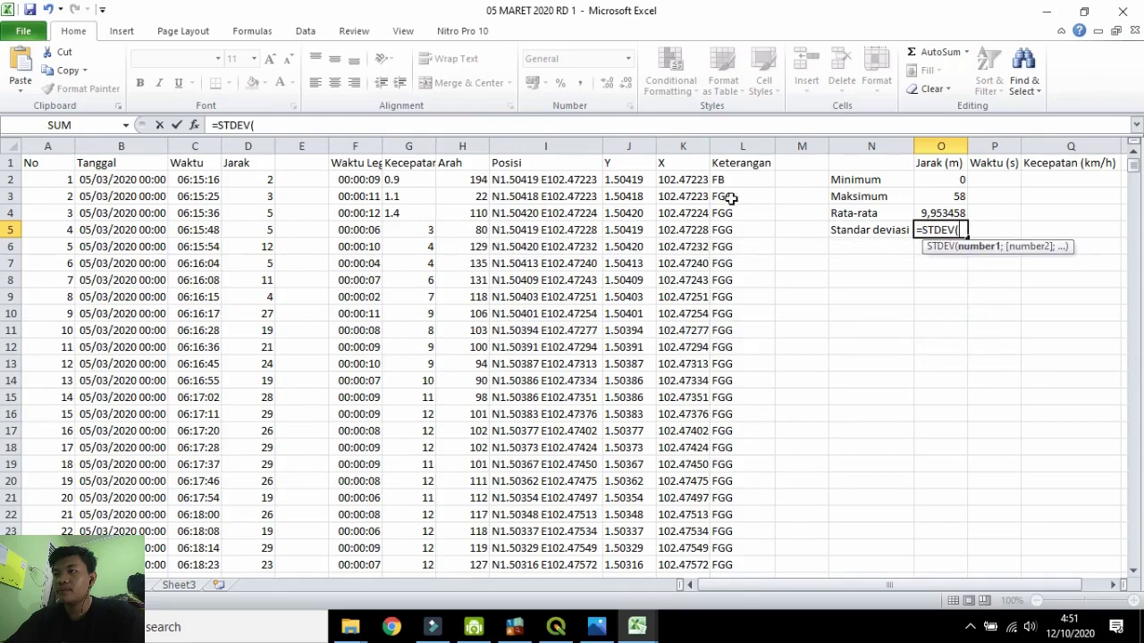
left_click(313, 125)
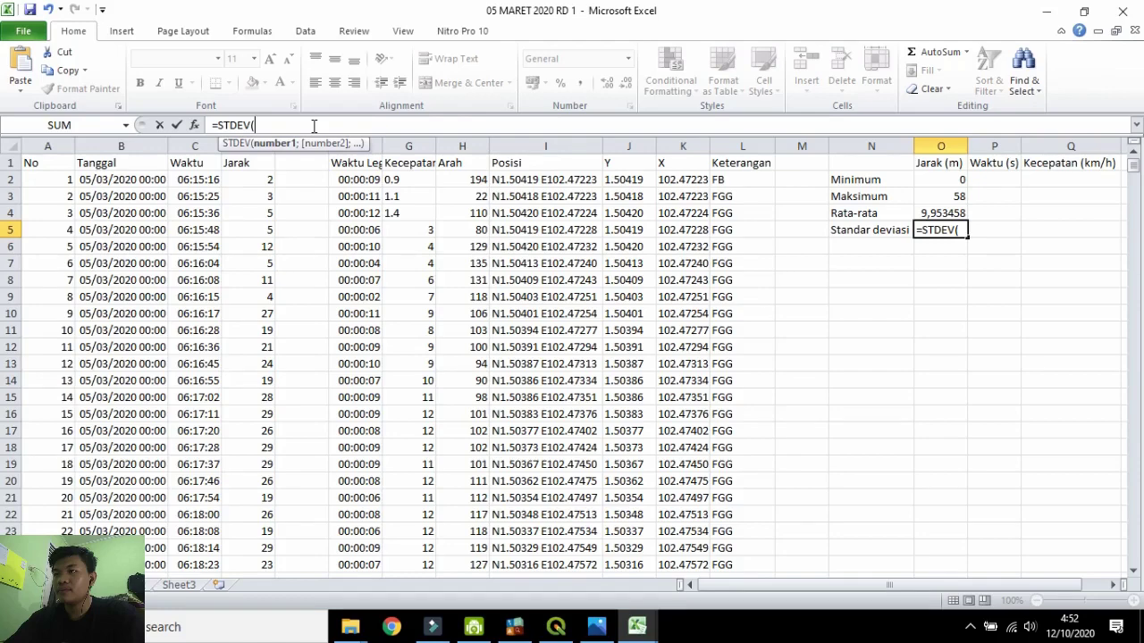
type("D2:D4599)")
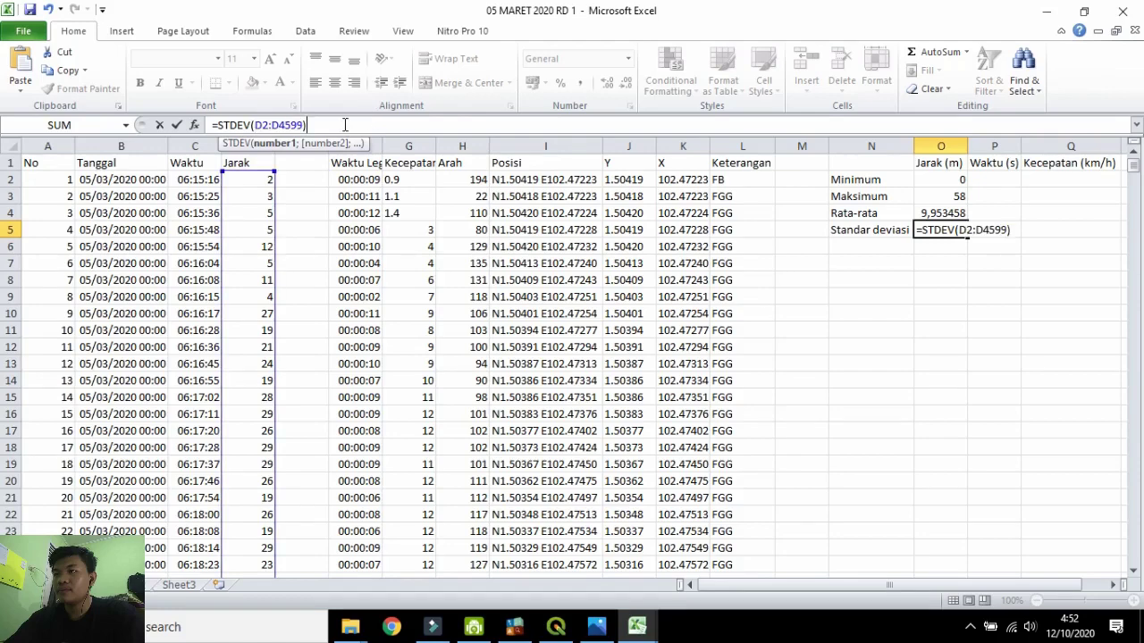
key("Return")
Calculate the minimum leg time in cell P2 with =MIN(F2:F4599), copying the bracketed range (F2:F4599) from the formula.
left_click(994, 176)
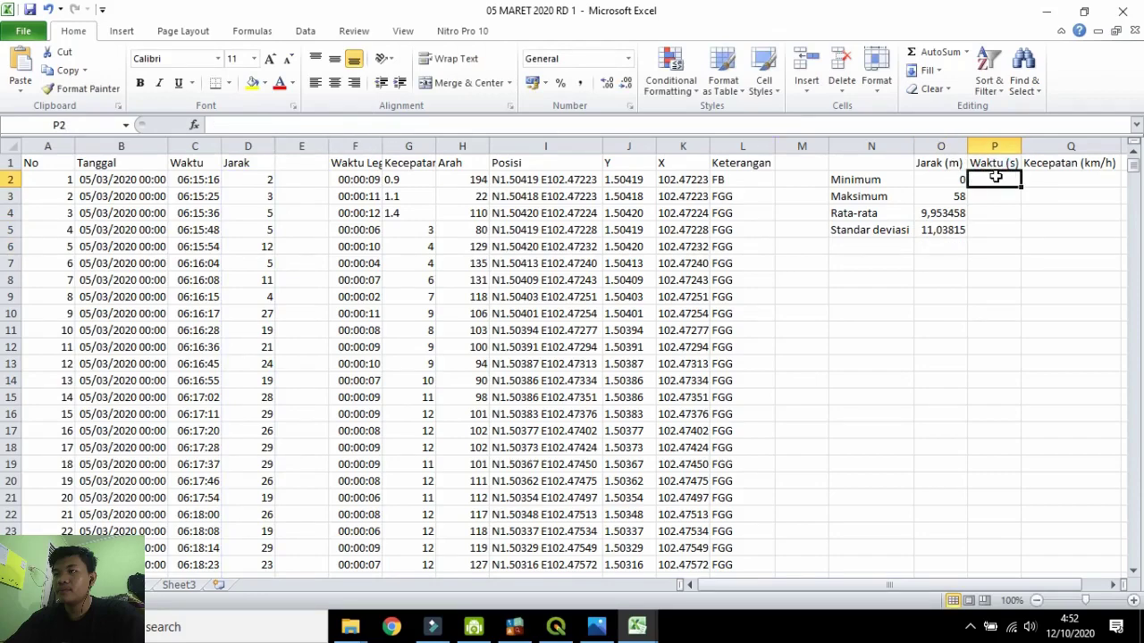
type("=min(")
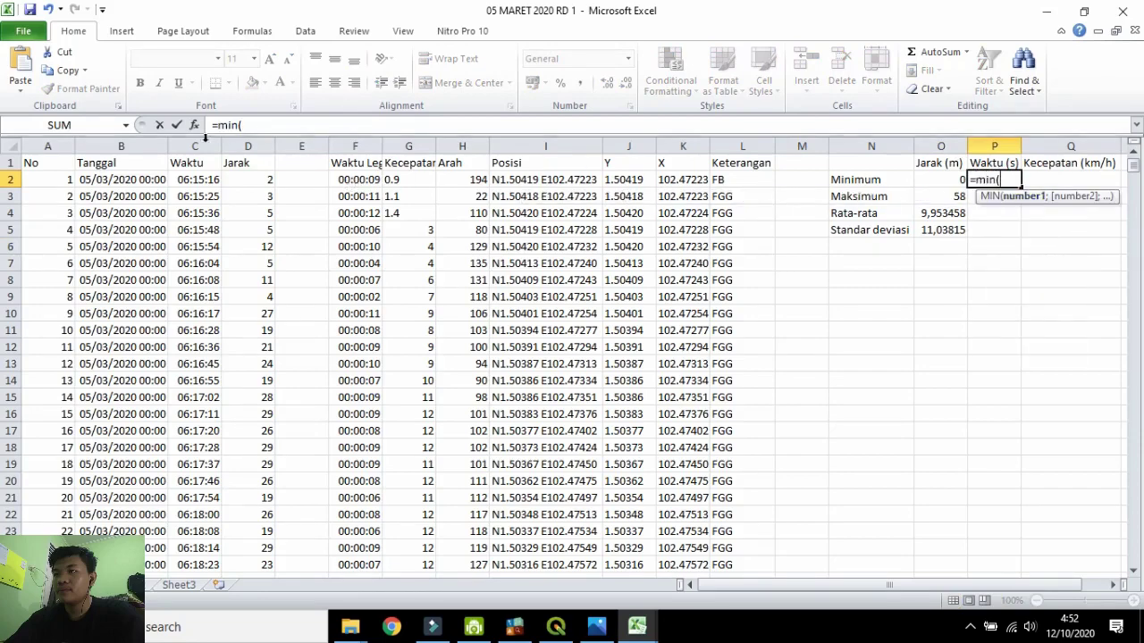
left_click(356, 180)
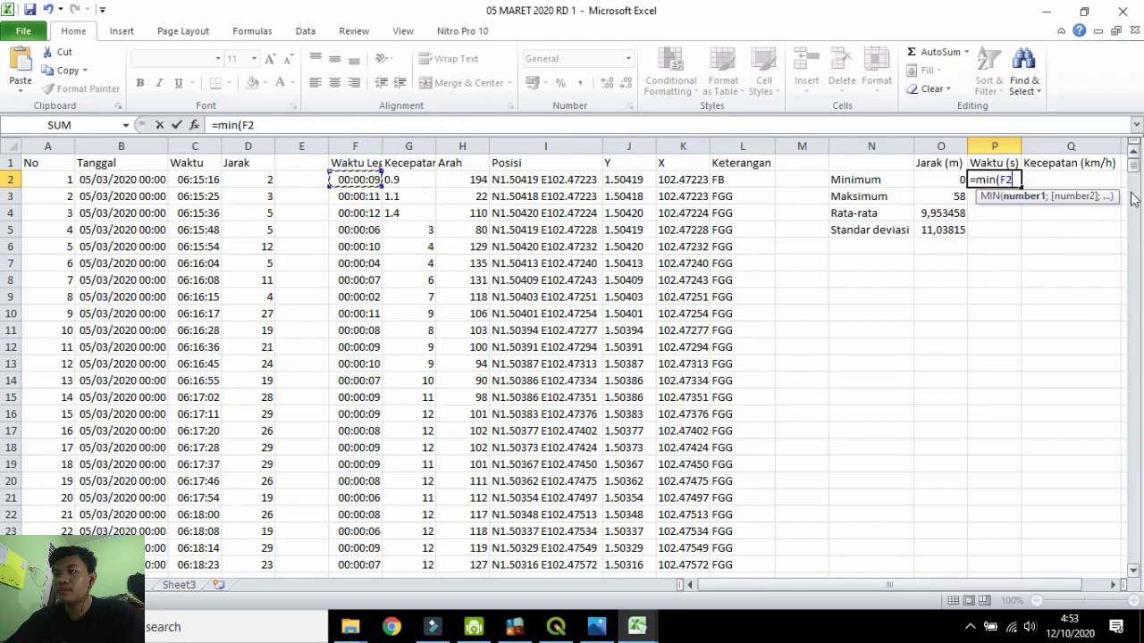
left_click_drag(1137, 173, 1140, 570)
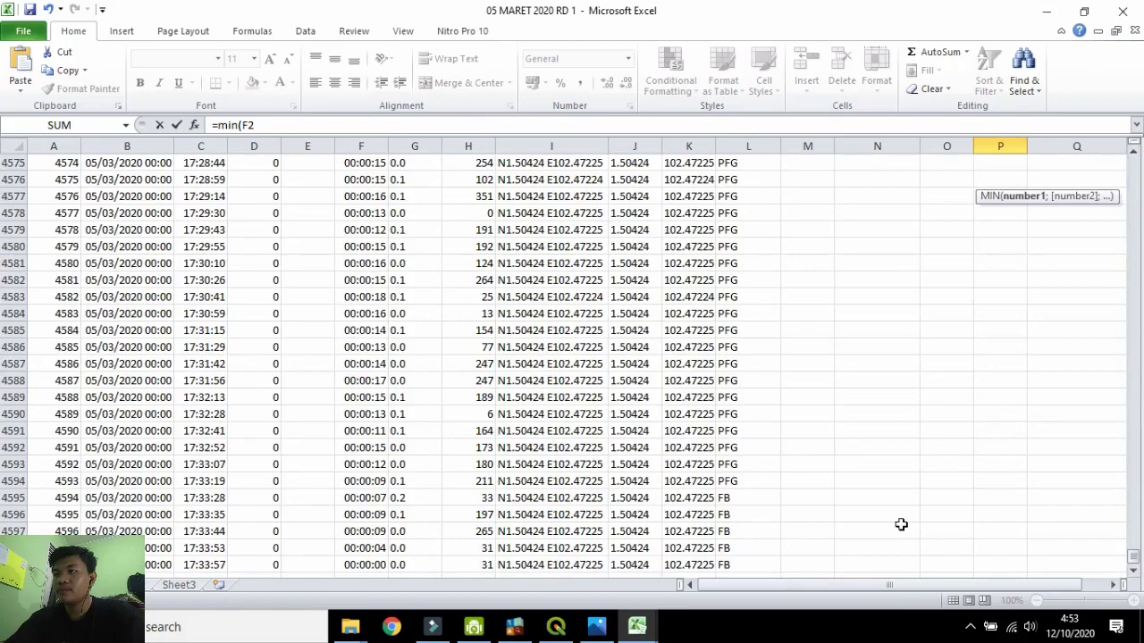
type(":")
scroll(599, 511, "down", 3)
left_click(375, 414)
scroll(984, 313, "up", 10)
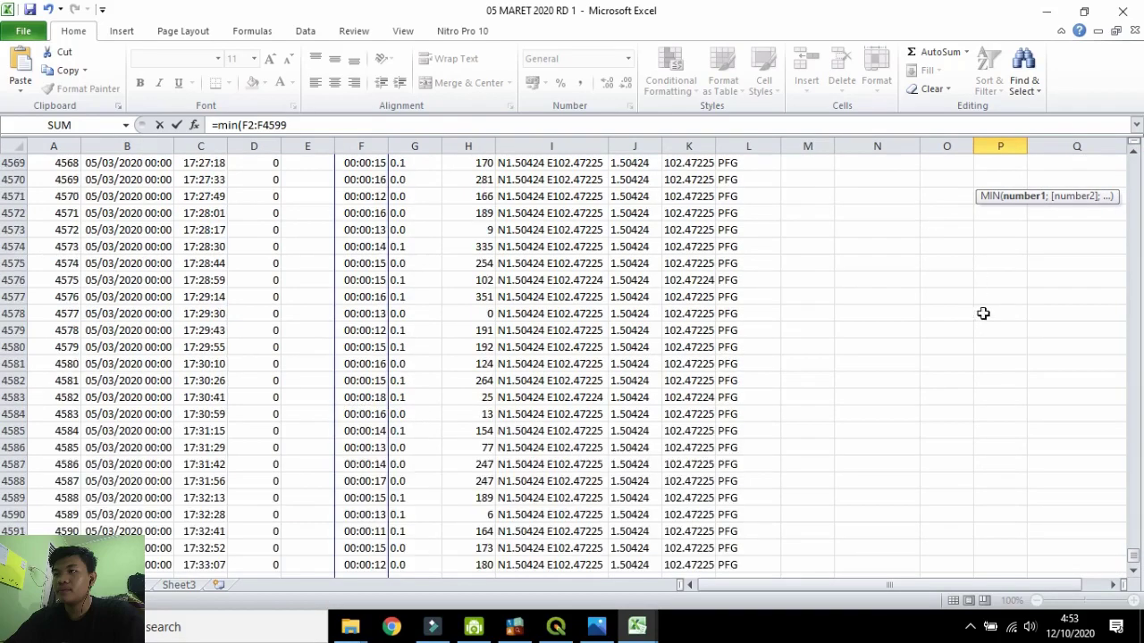
left_click_drag(1133, 556, 1133, 149)
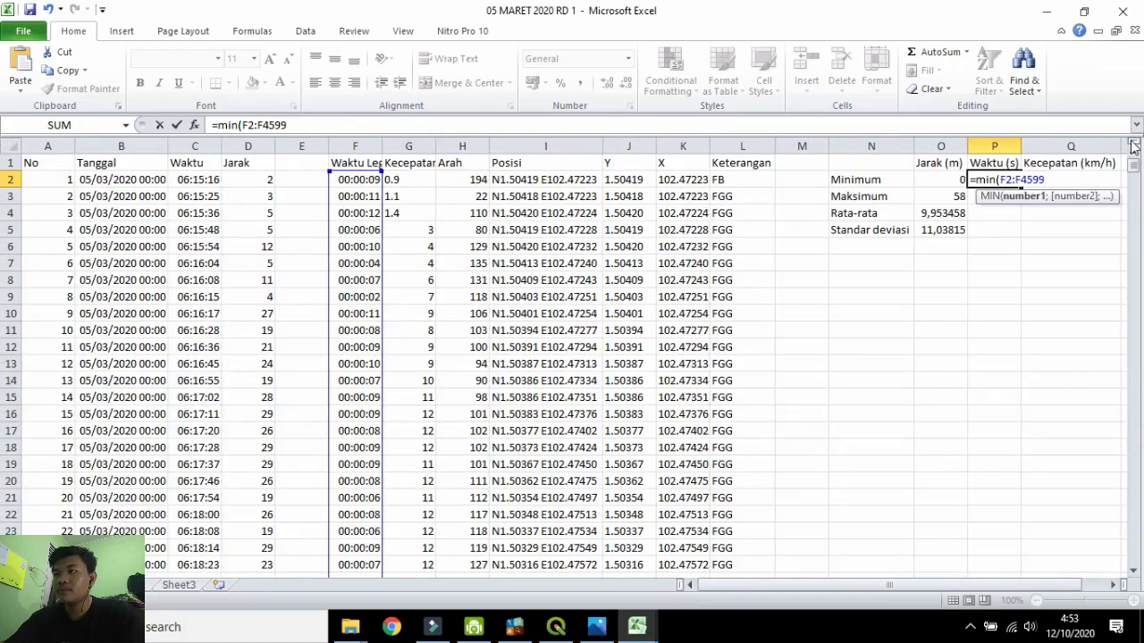
type(")")
left_click_drag(292, 125, 239, 130)
key("ctrl+c")
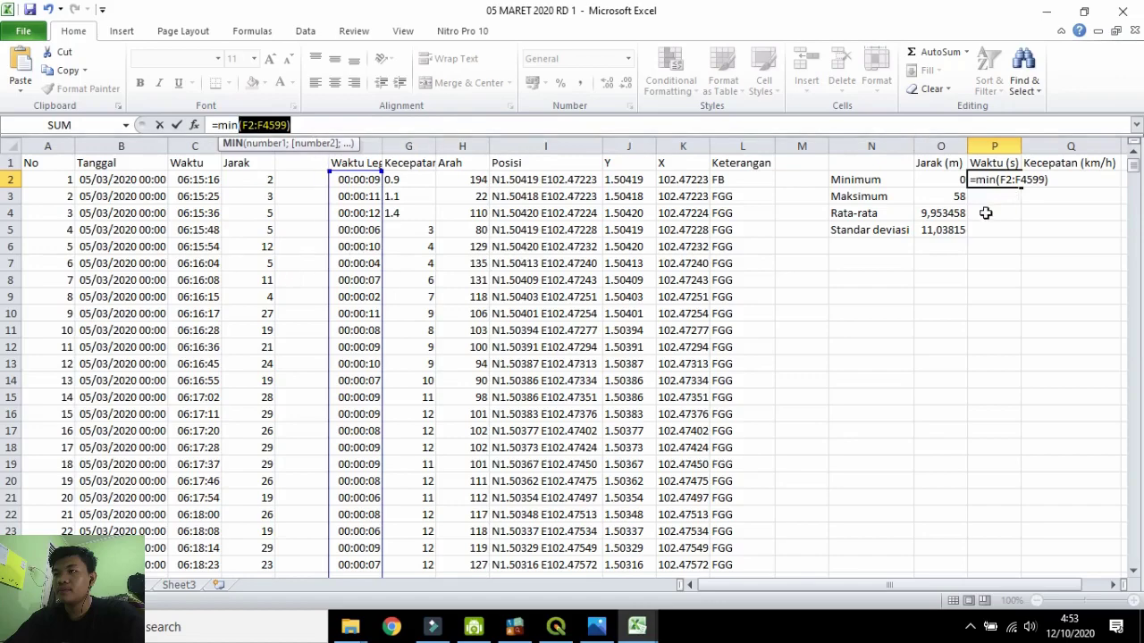
key("Return")
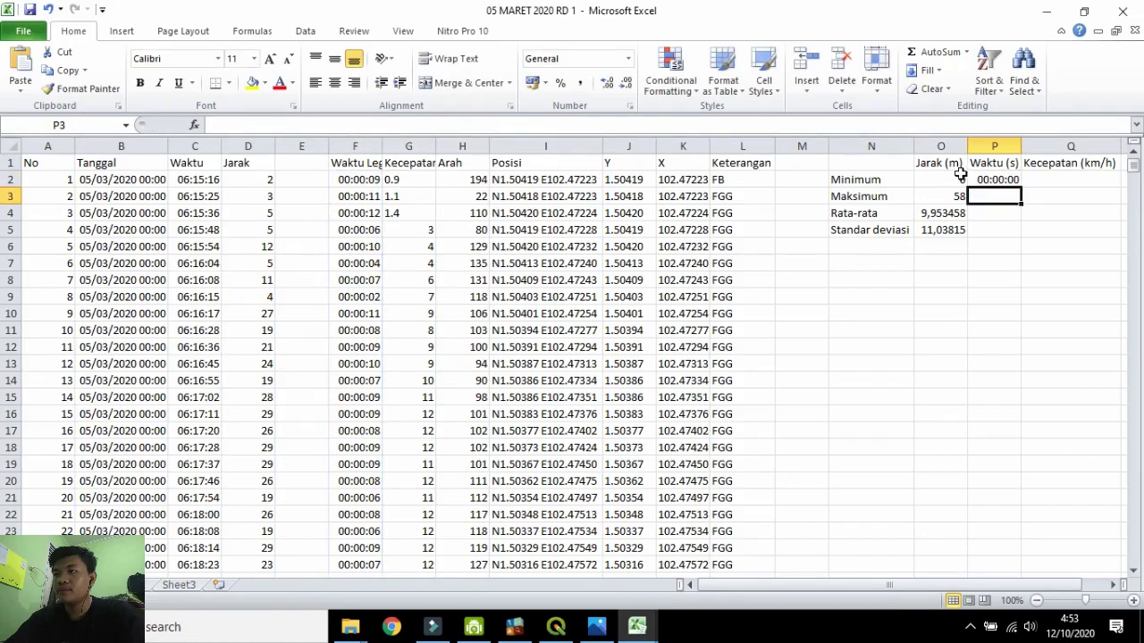
Calculate the maximum leg time in cell P3 with the MAX function, using the copied range (F2:F4599).
left_click(985, 178)
left_click(990, 198)
type("=ma")
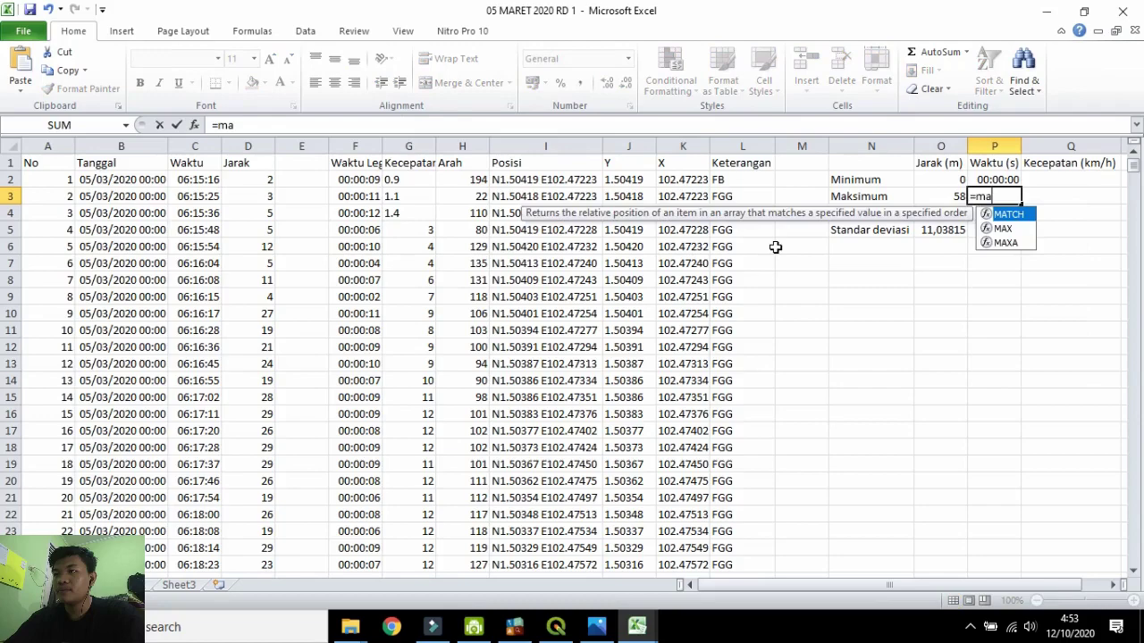
type("x(")
key("ctrl+v")
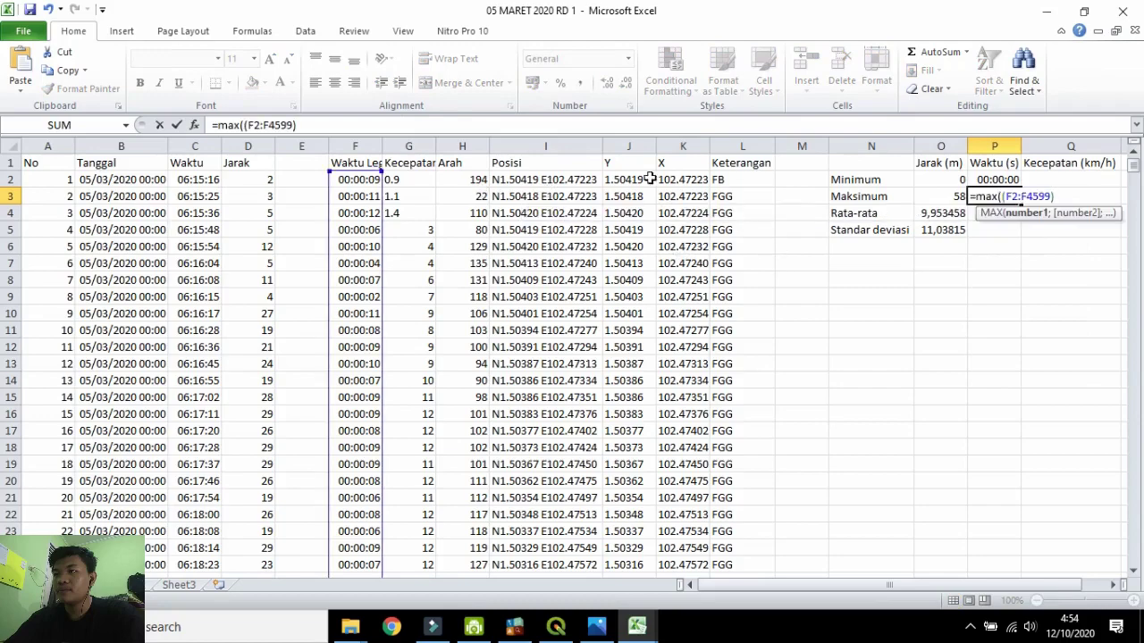
key("Return")
left_click(543, 377)
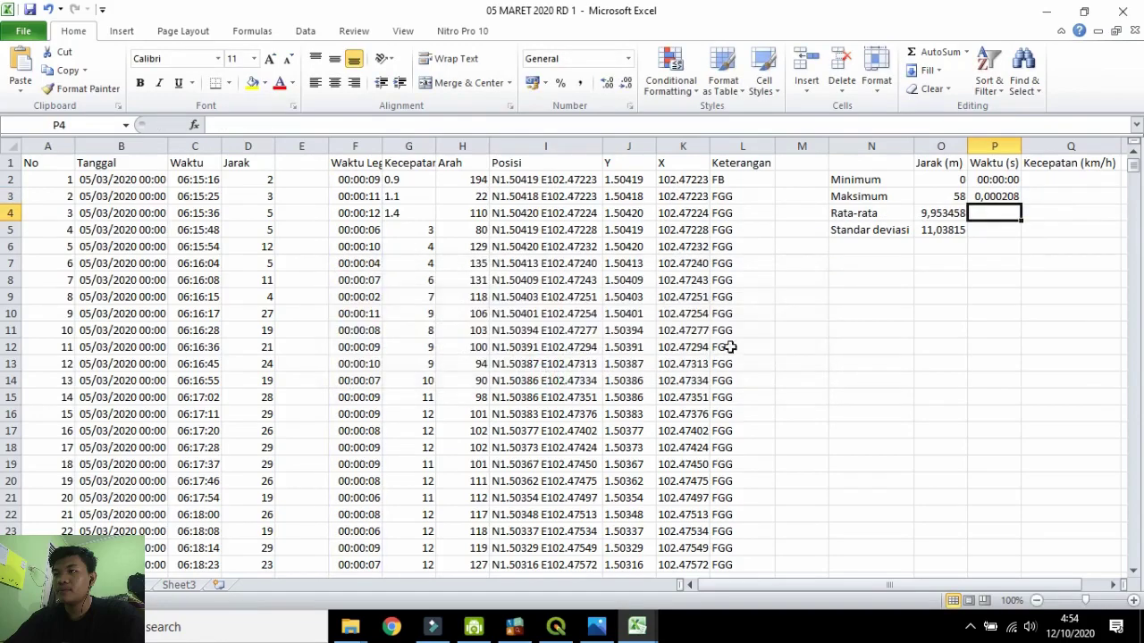
Correct the MAX formula in cell P3 by removing the extra opening parenthesis before F2:F4599.
left_click(1008, 197)
left_click(413, 132)
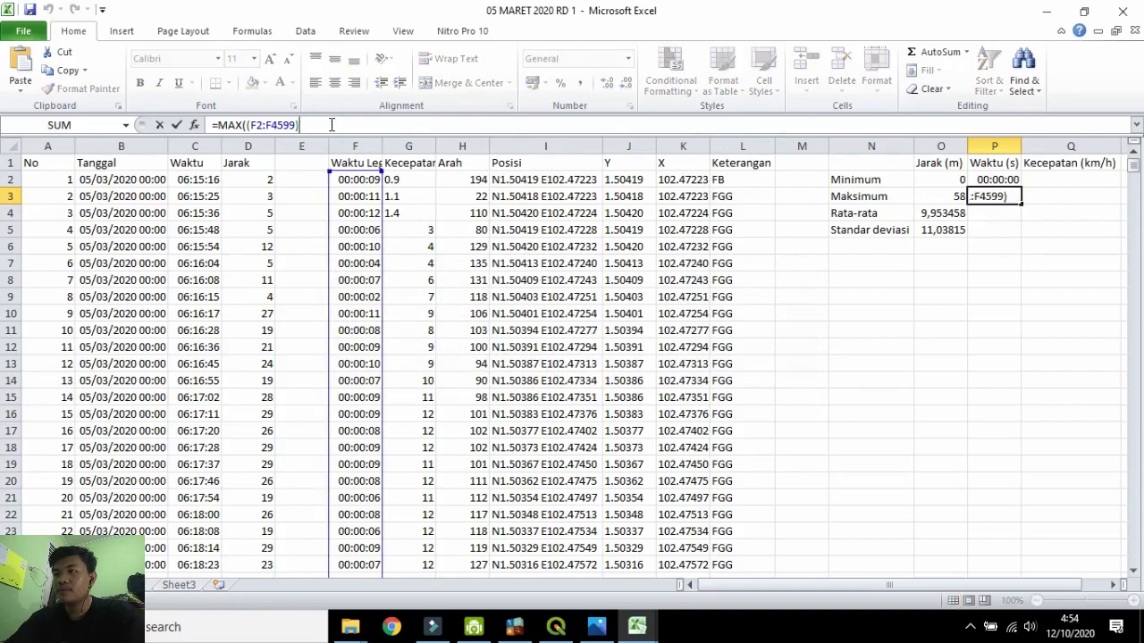
key("Left")
key("Left")
key("Left")
key("Left")
key("Left")
key("Left")
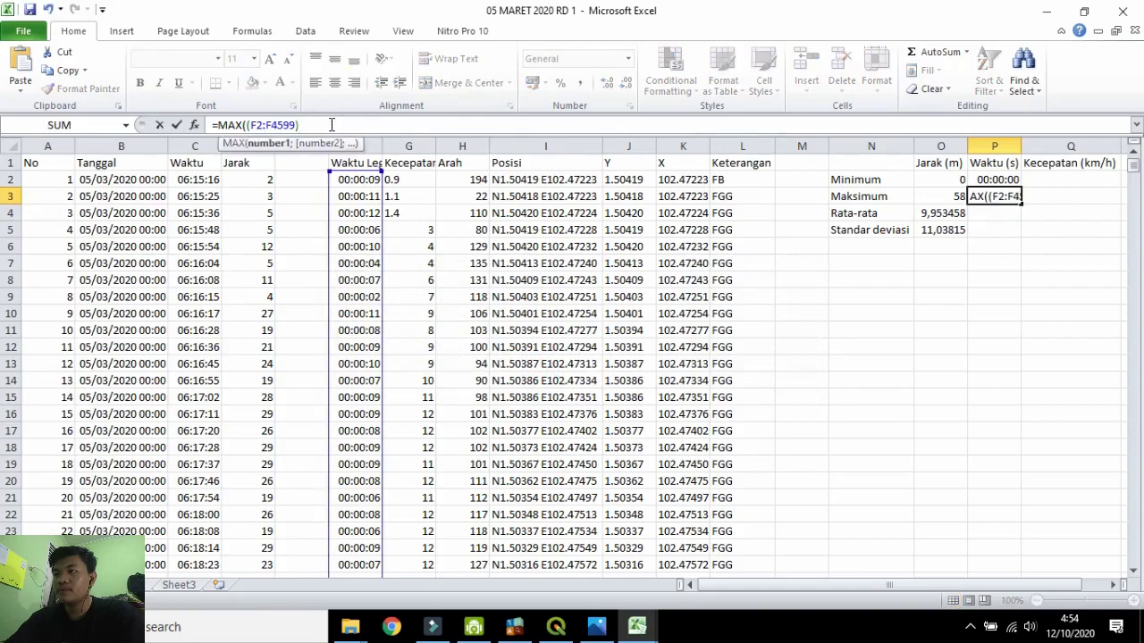
key("Return")
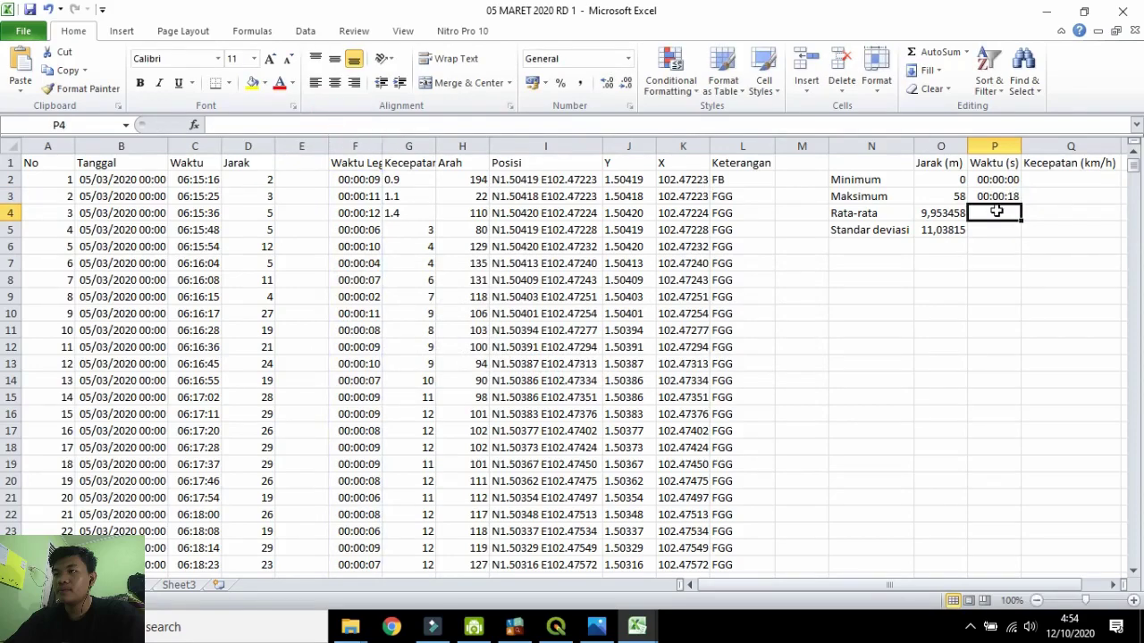
Calculate the average leg time in cell P4 with the AVERAGE function over the copied range F2:F4599.
left_click(276, 123)
type("=A")
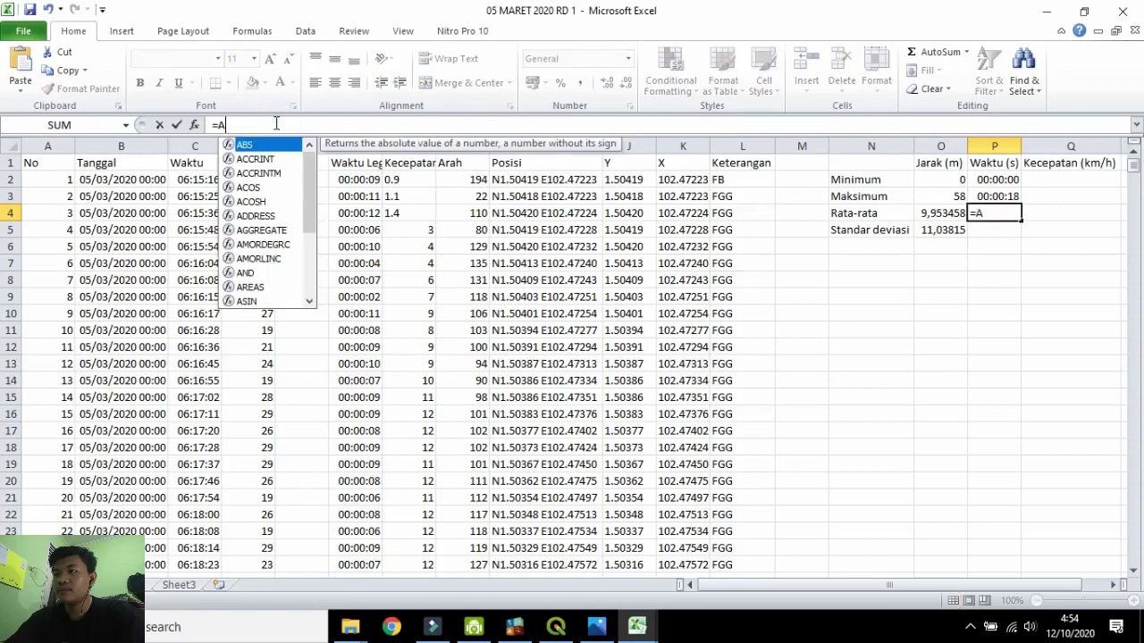
type("ve")
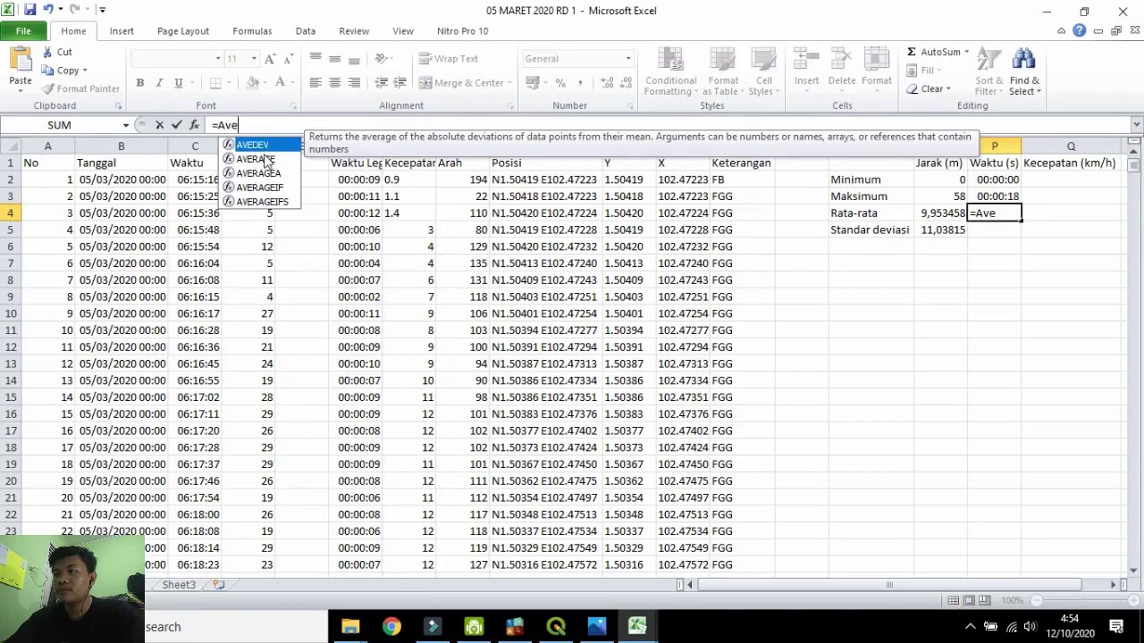
key("Down")
key("Tab")
key("ctrl+v")
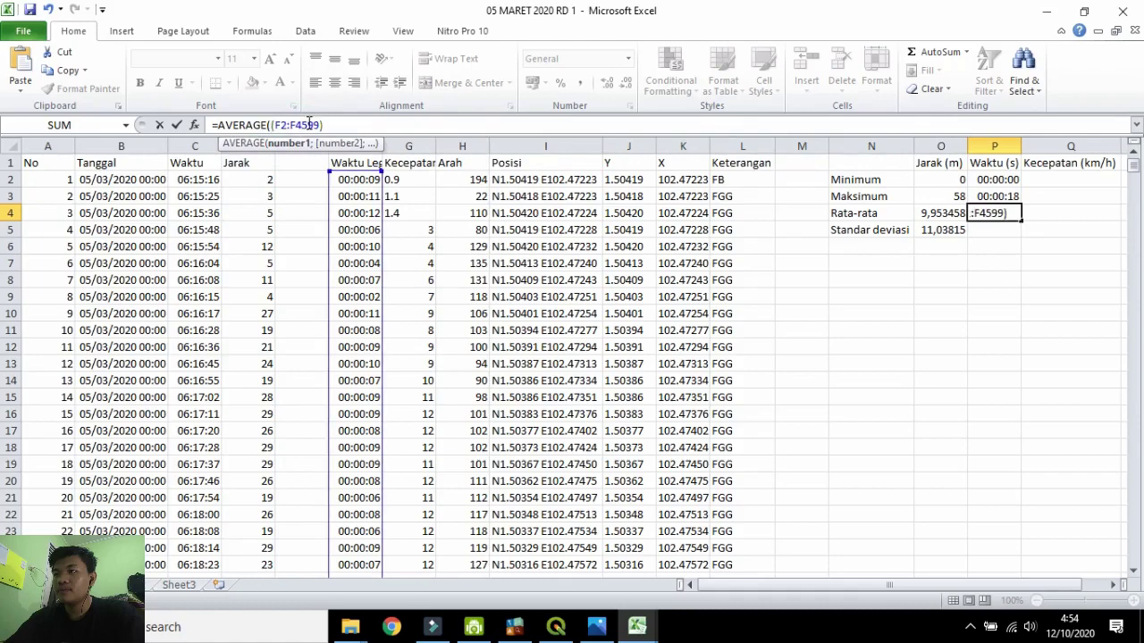
key("Return")
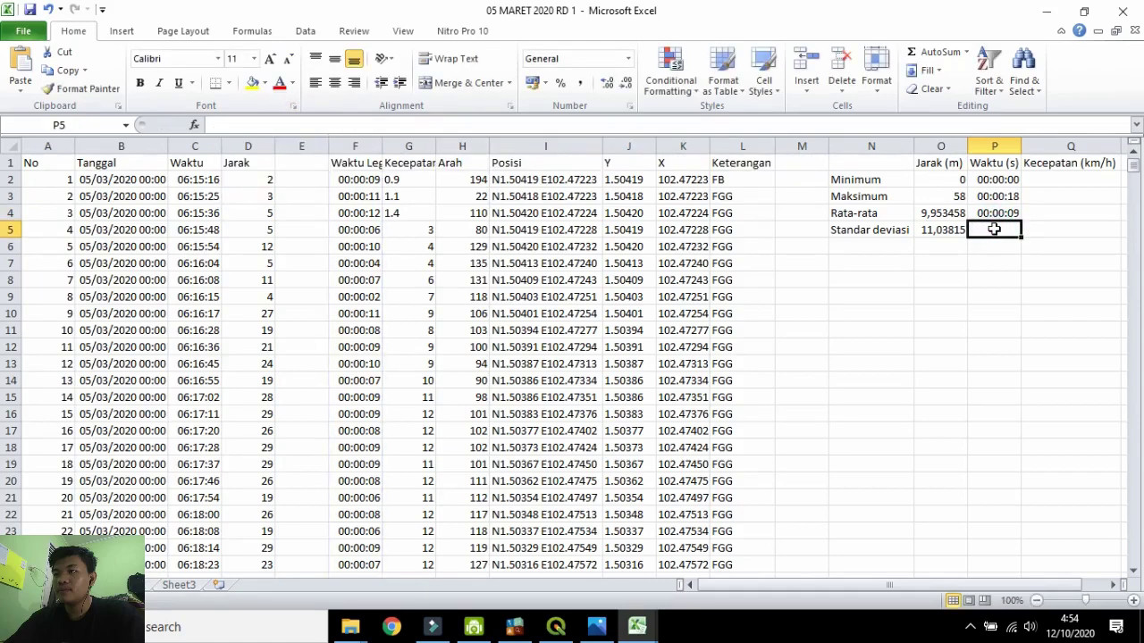
Calculate the standard deviation of the leg times in cell P5 with =STDEV(F2:F4599).
type("=")
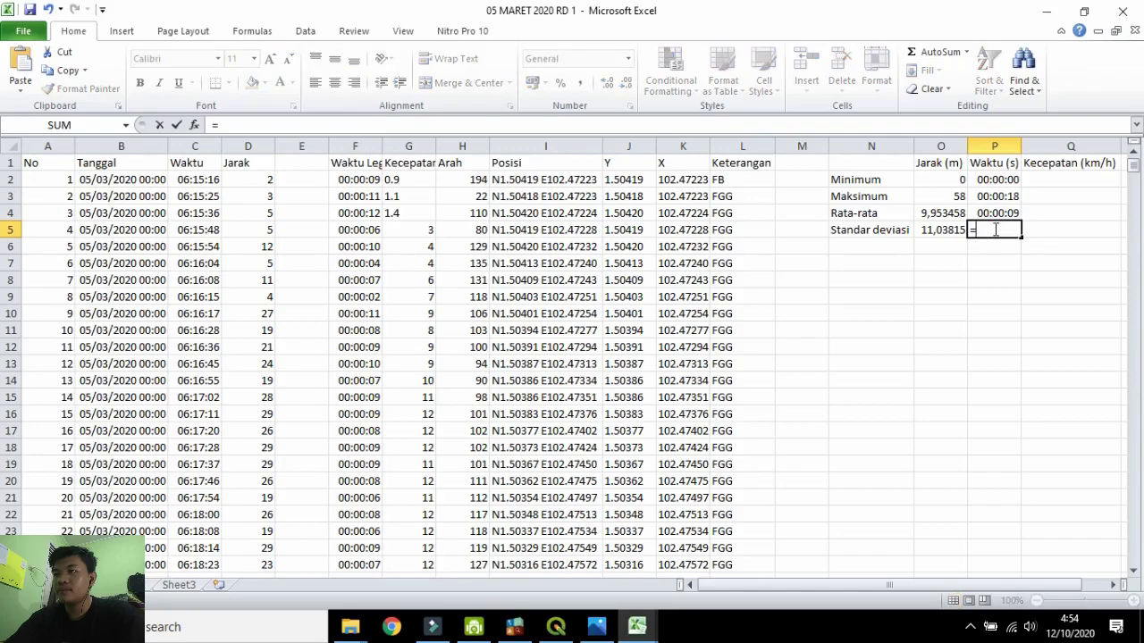
type("std")
left_click(1010, 305)
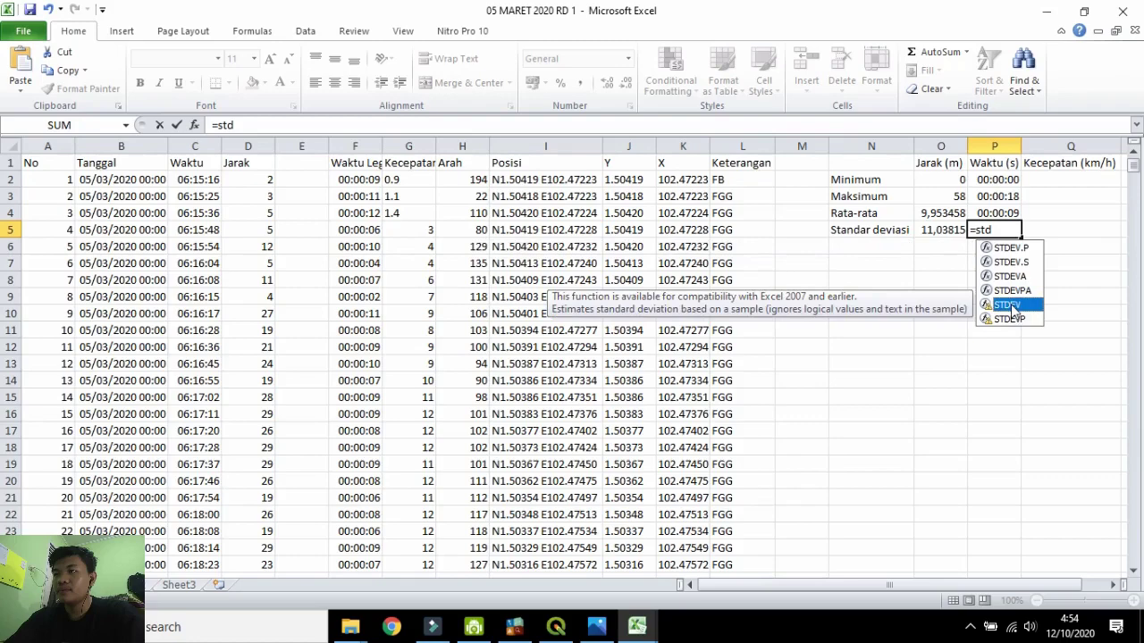
double_click(1010, 305)
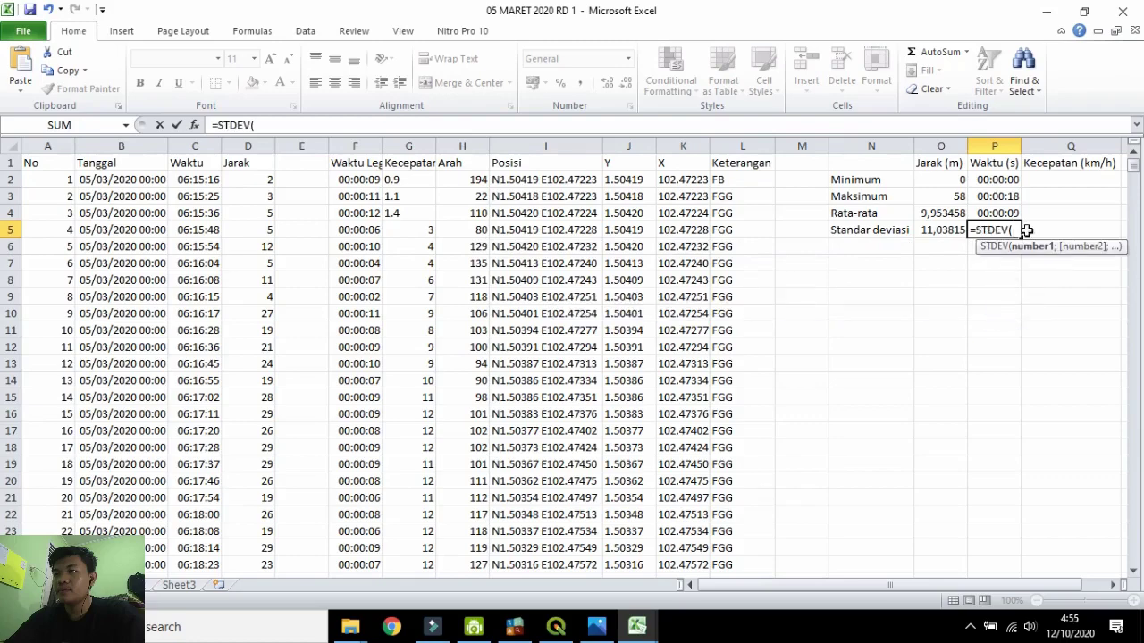
type("F2:F4599)")
left_click(251, 125)
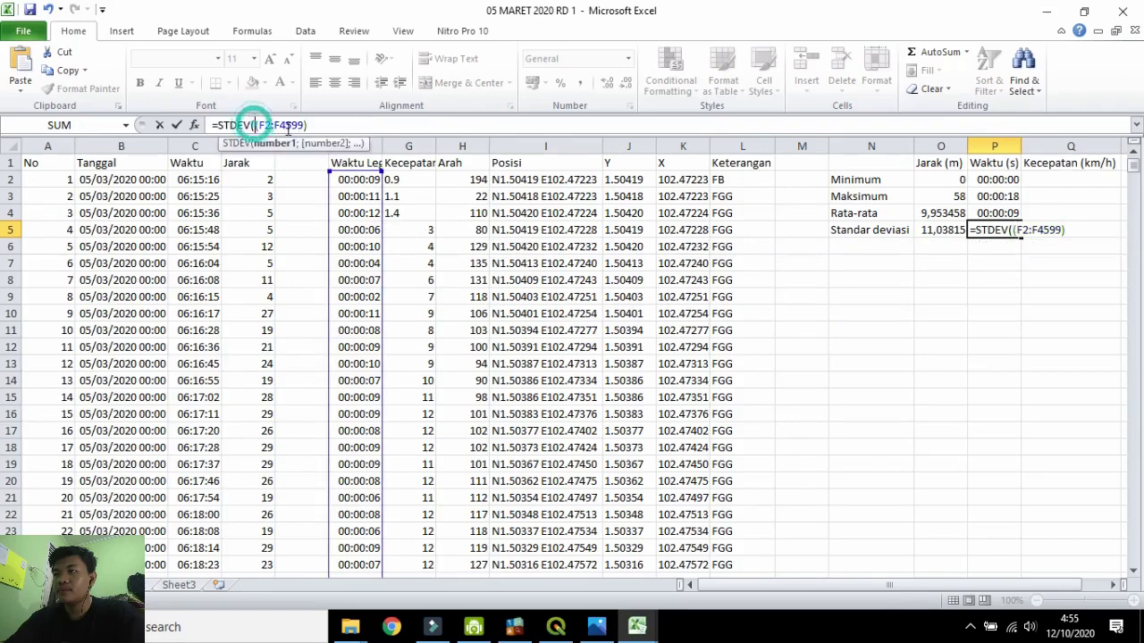
key("Return")
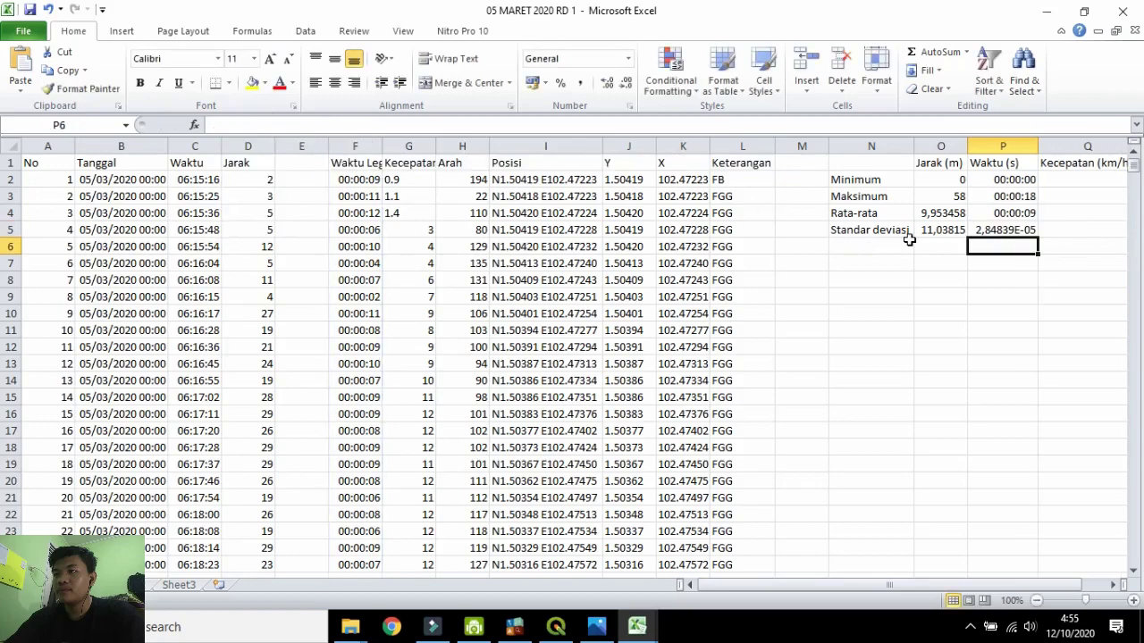
left_click(983, 230)
left_click(1064, 179)
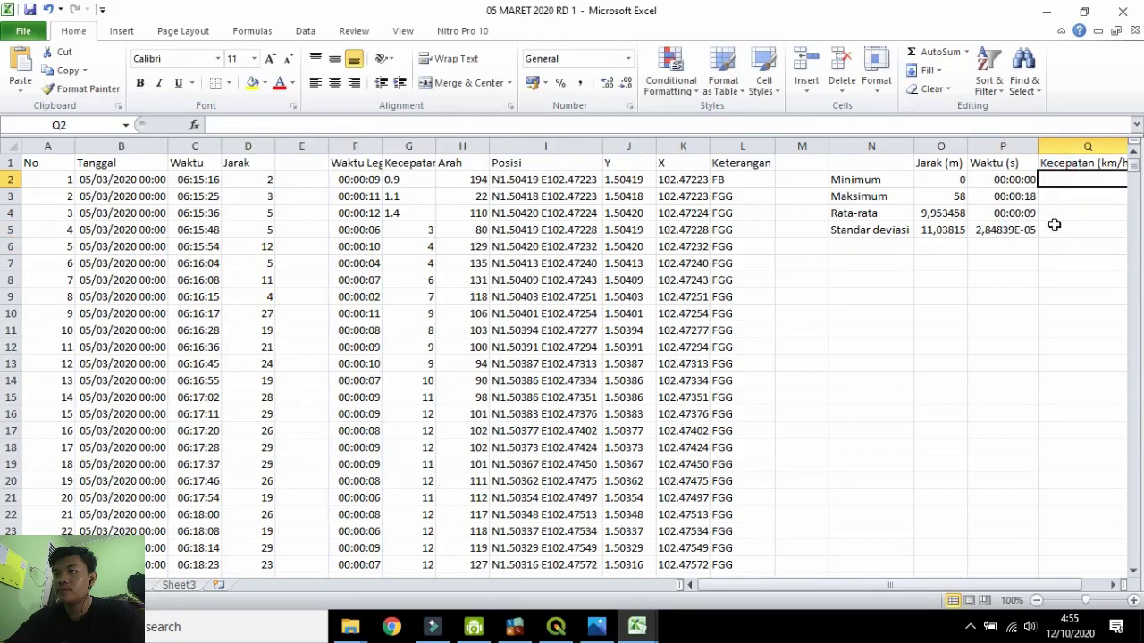
left_click_drag(885, 588, 909, 588)
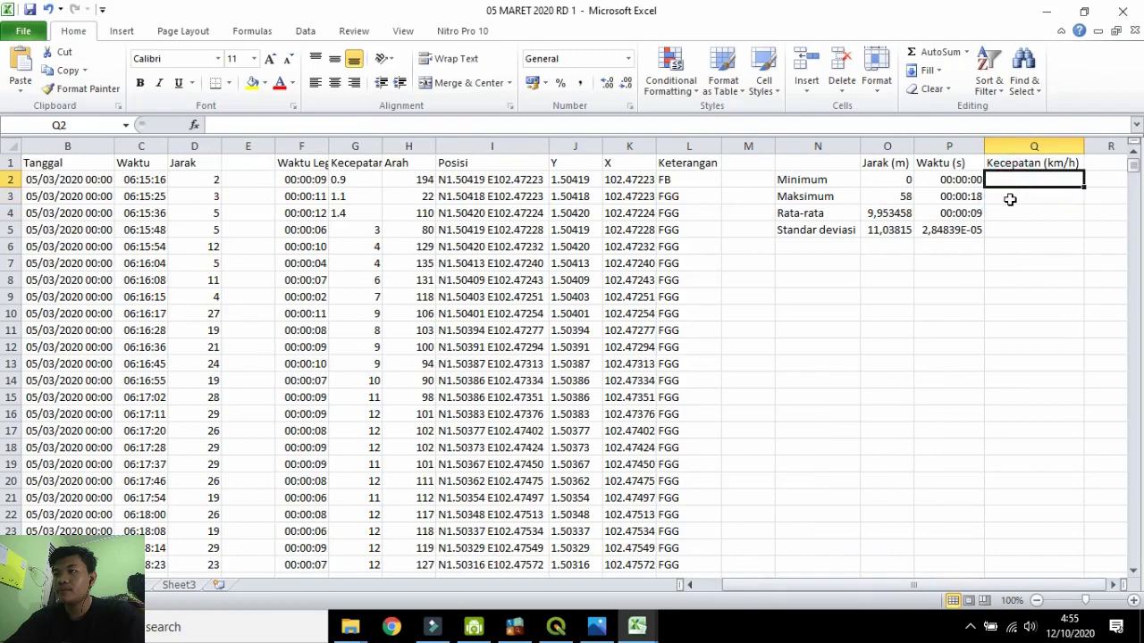
left_click(956, 235)
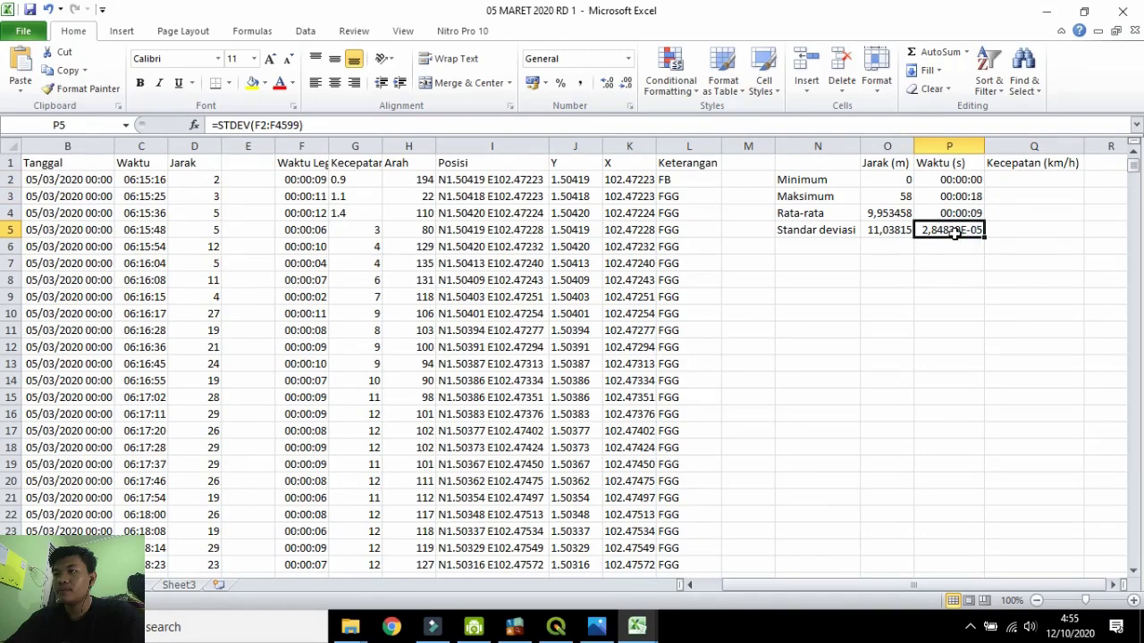
Calculate the minimum speed in cell Q2 with =MIN(G2:G4599), covering the Kecepatan column down to its last data row.
left_click(1010, 172)
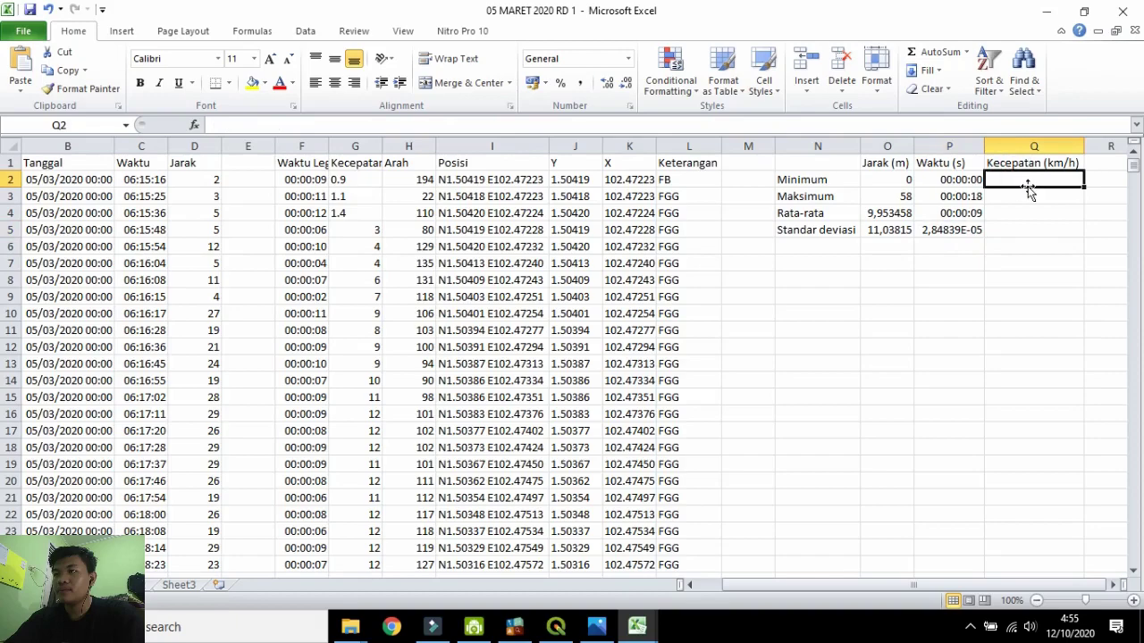
type("=min(")
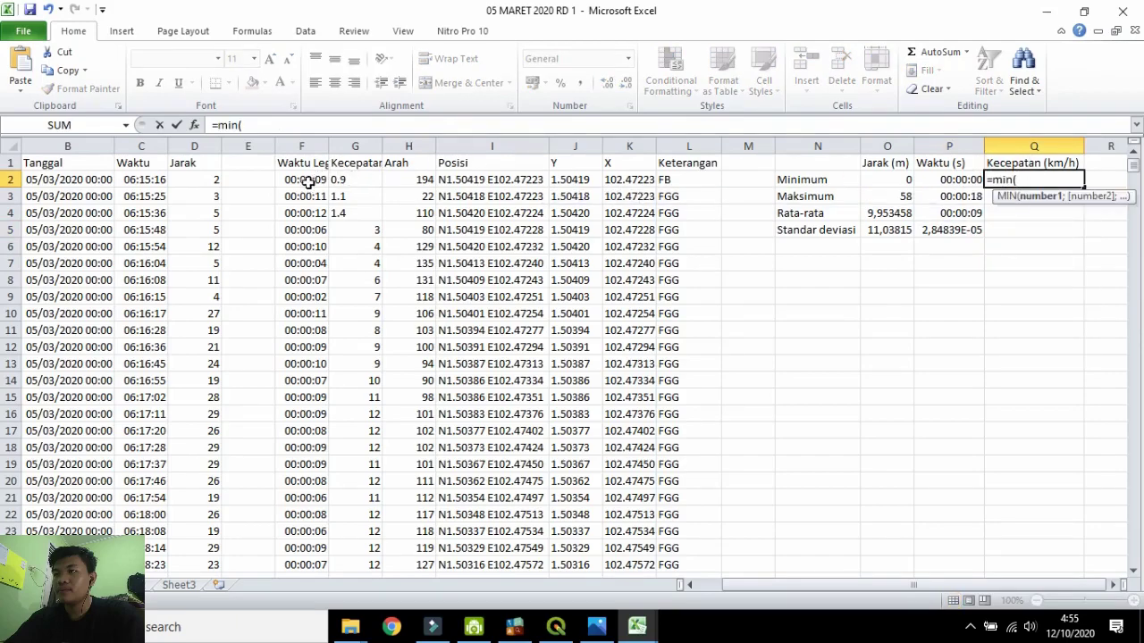
left_click(347, 181)
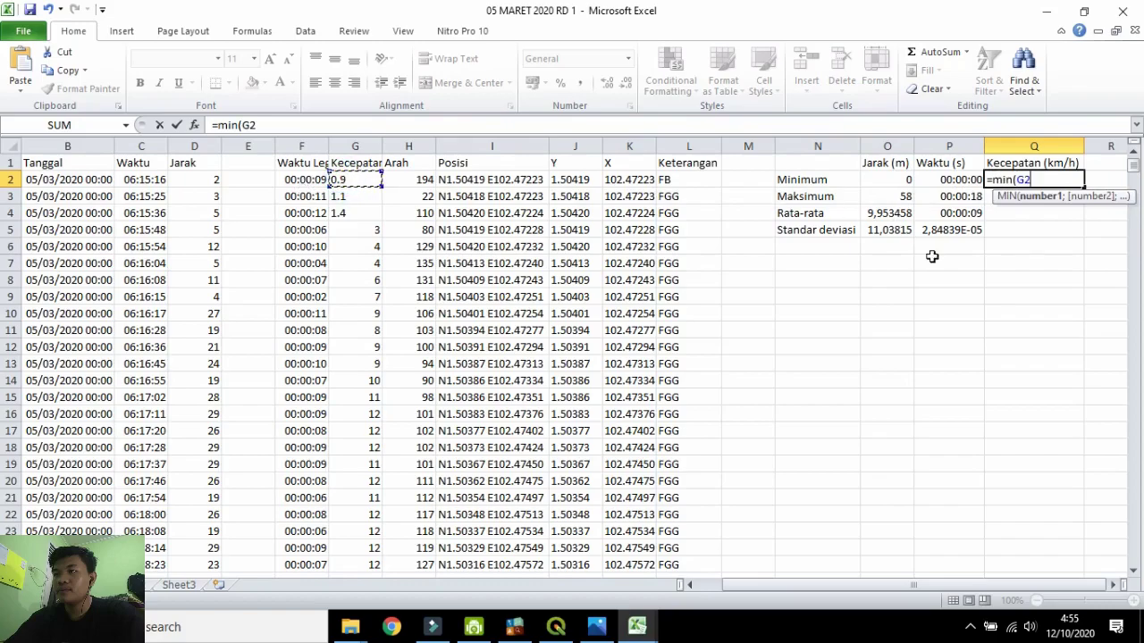
left_click_drag(1133, 166, 1133, 559)
scroll(465, 458, "up", 9)
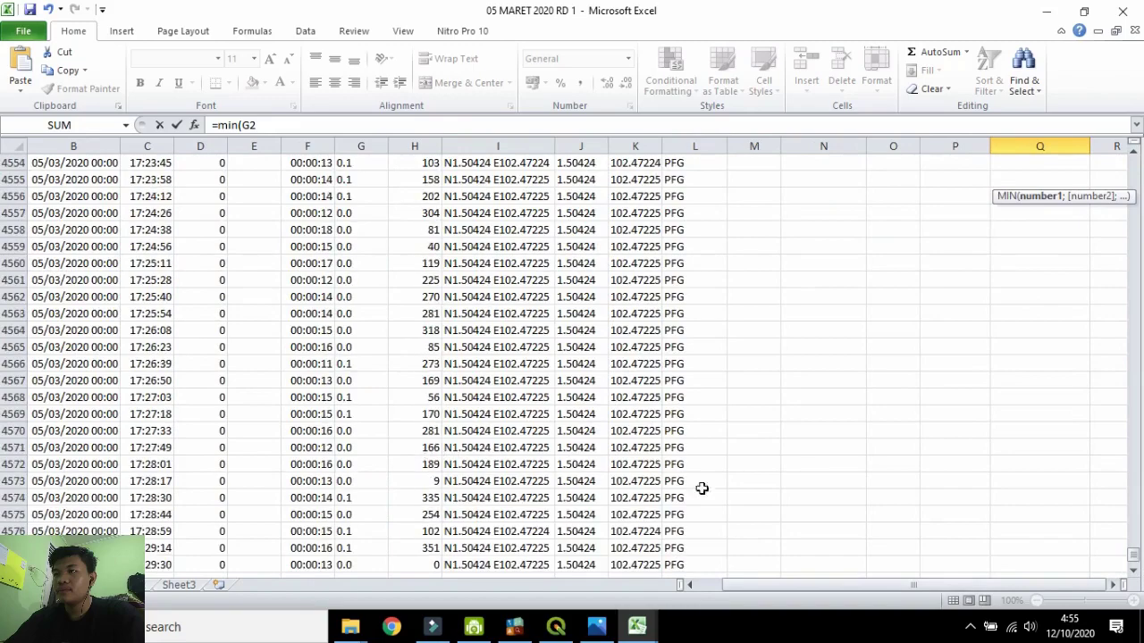
scroll(480, 429, "down", 10)
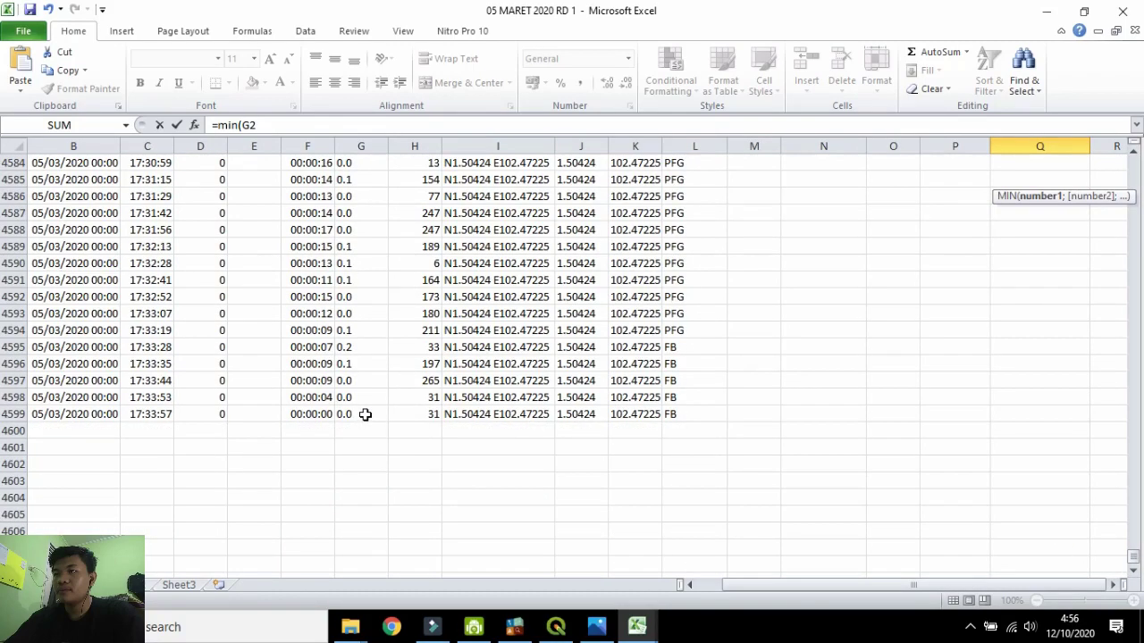
type(":")
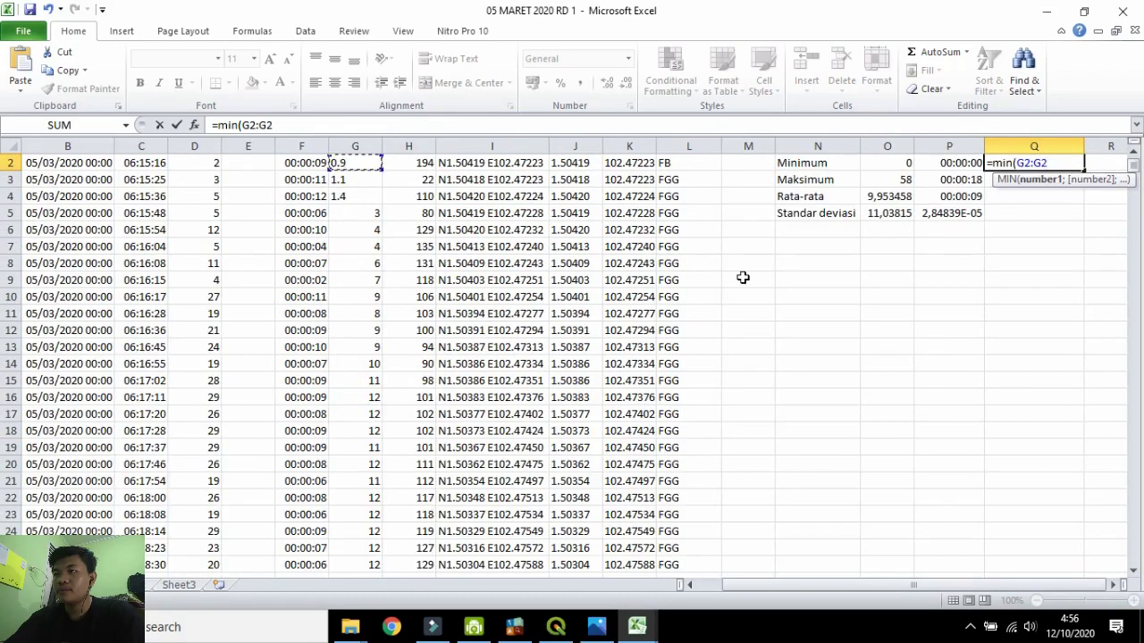
left_click_drag(1133, 166, 1133, 554)
left_click(356, 465)
left_click(333, 125)
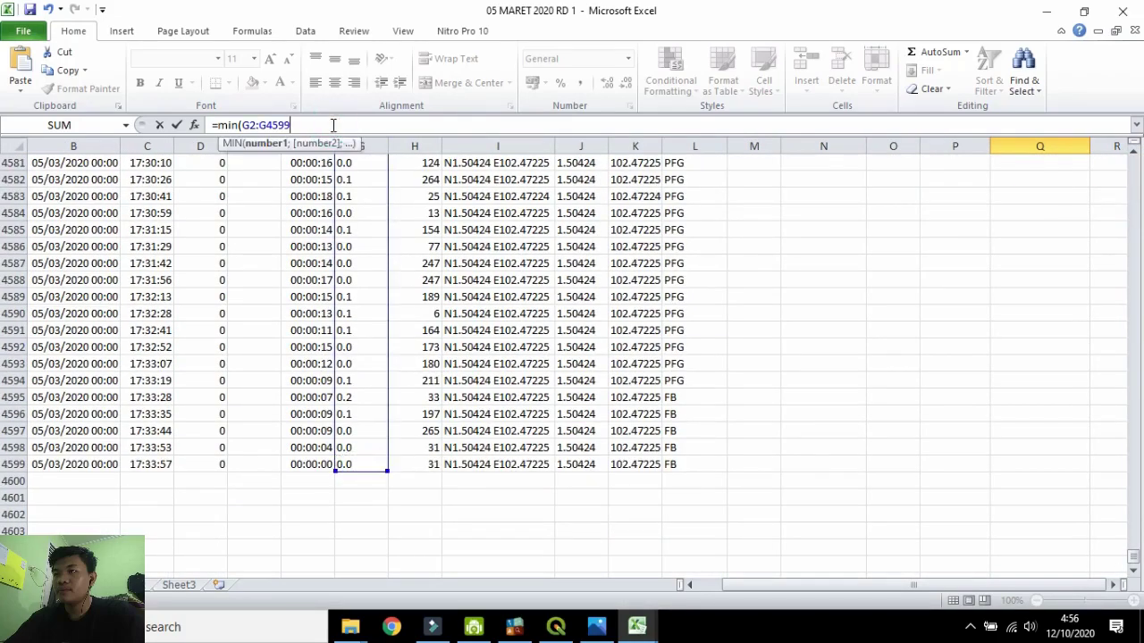
key("Return")
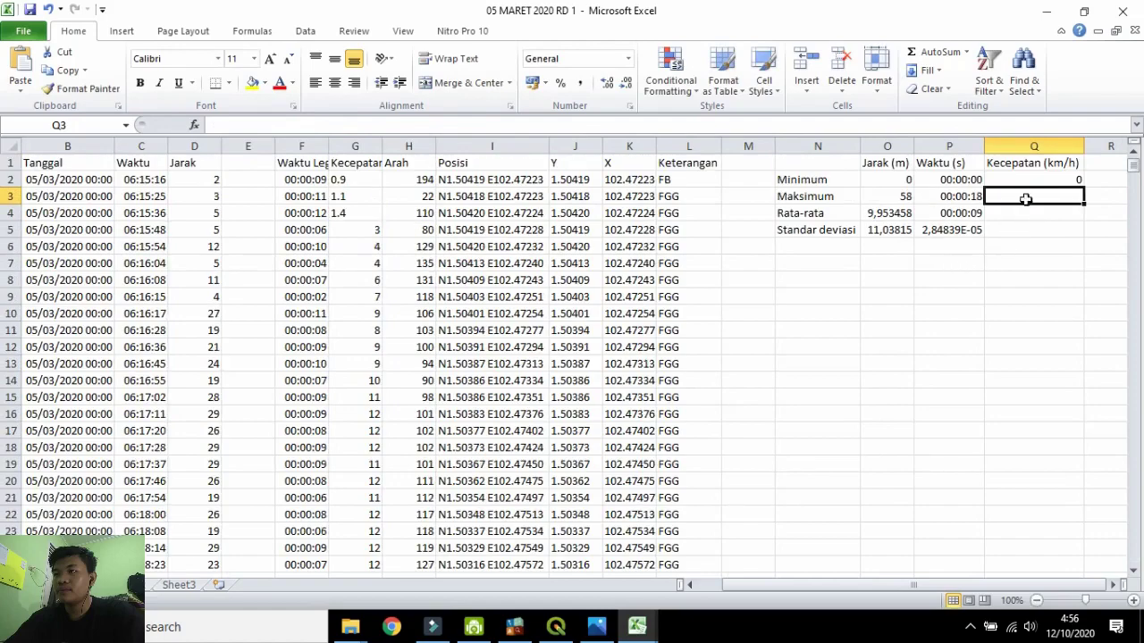
left_click(1028, 197)
type("=mas")
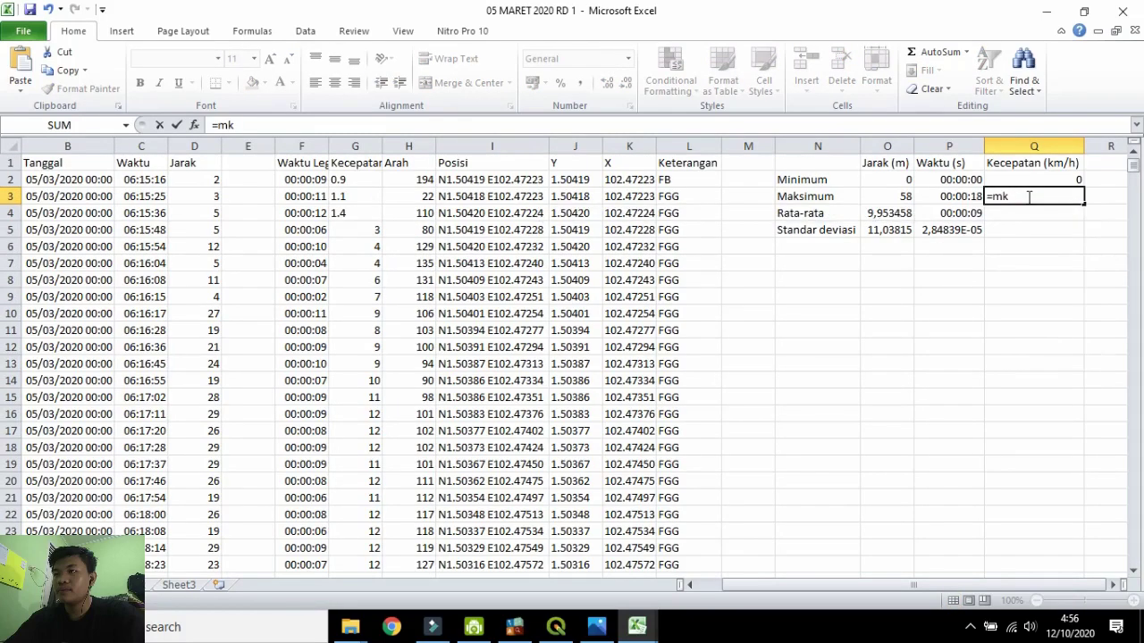
left_click(1027, 182)
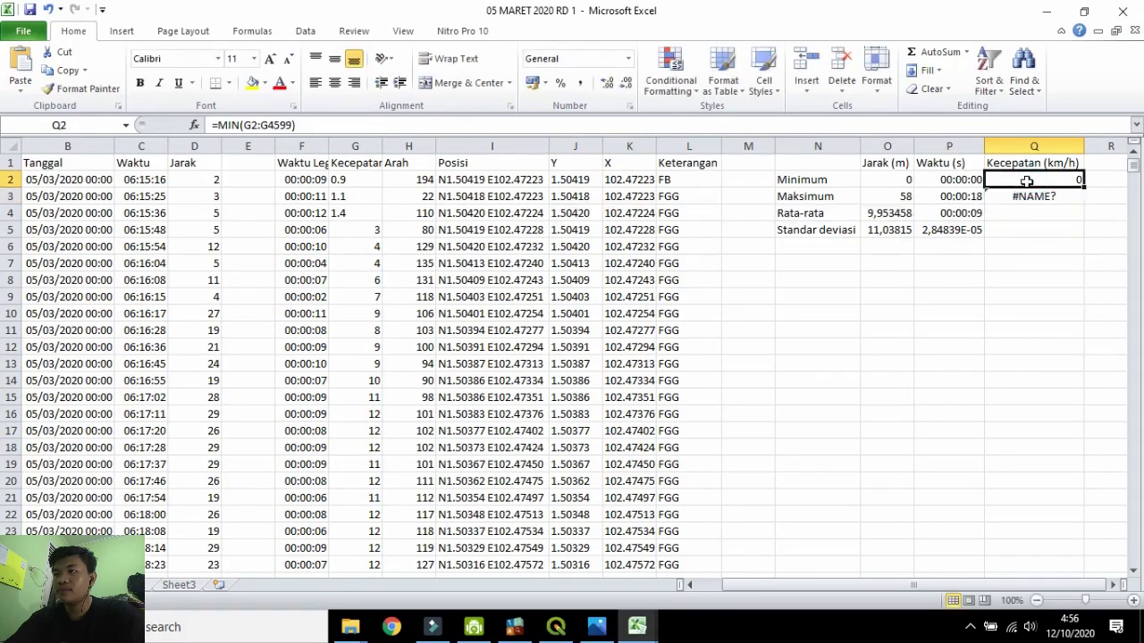
left_click(1028, 197)
left_click(318, 125)
key("BackSpace")
type("x")
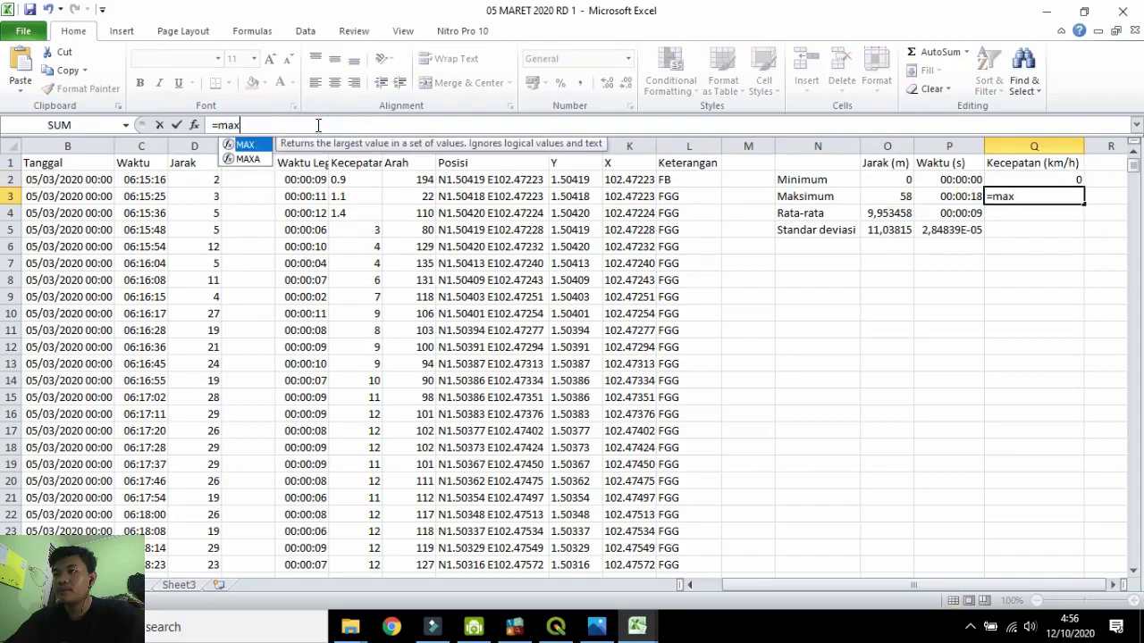
type("(")
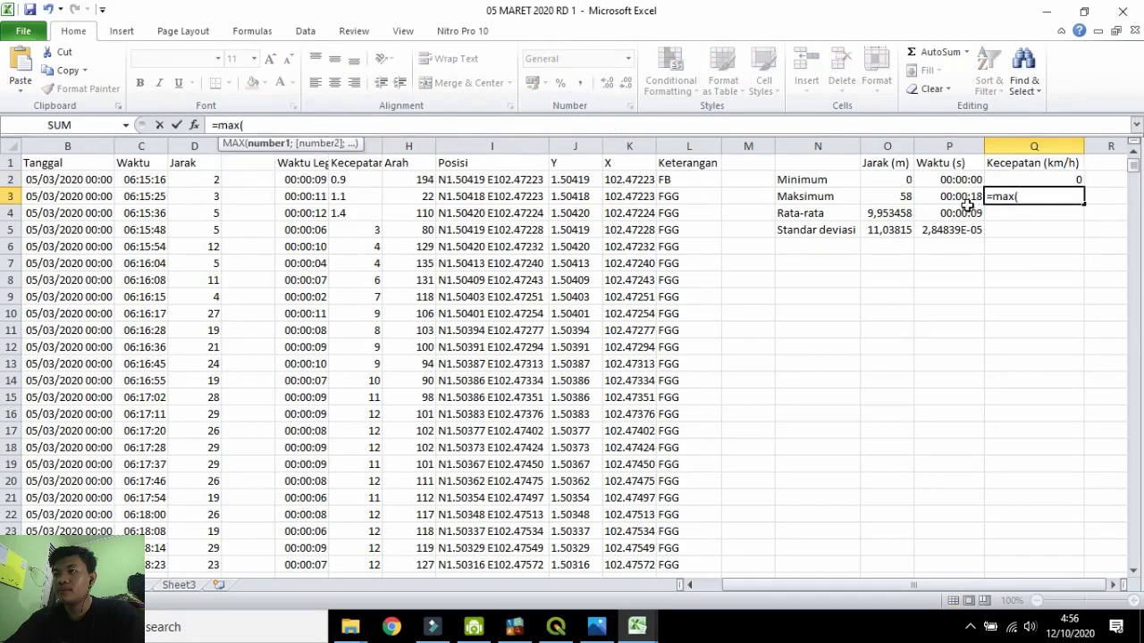
left_click(1019, 180)
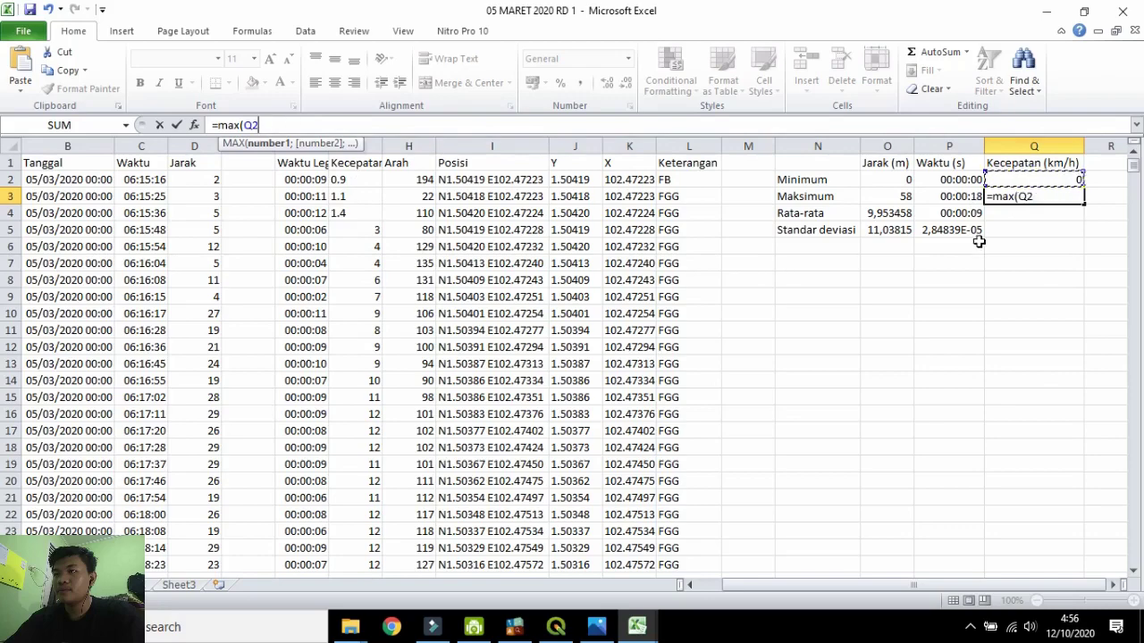
key("BackSpace")
key("BackSpace")
left_click(1056, 214)
key("BackSpace")
key("BackSpace")
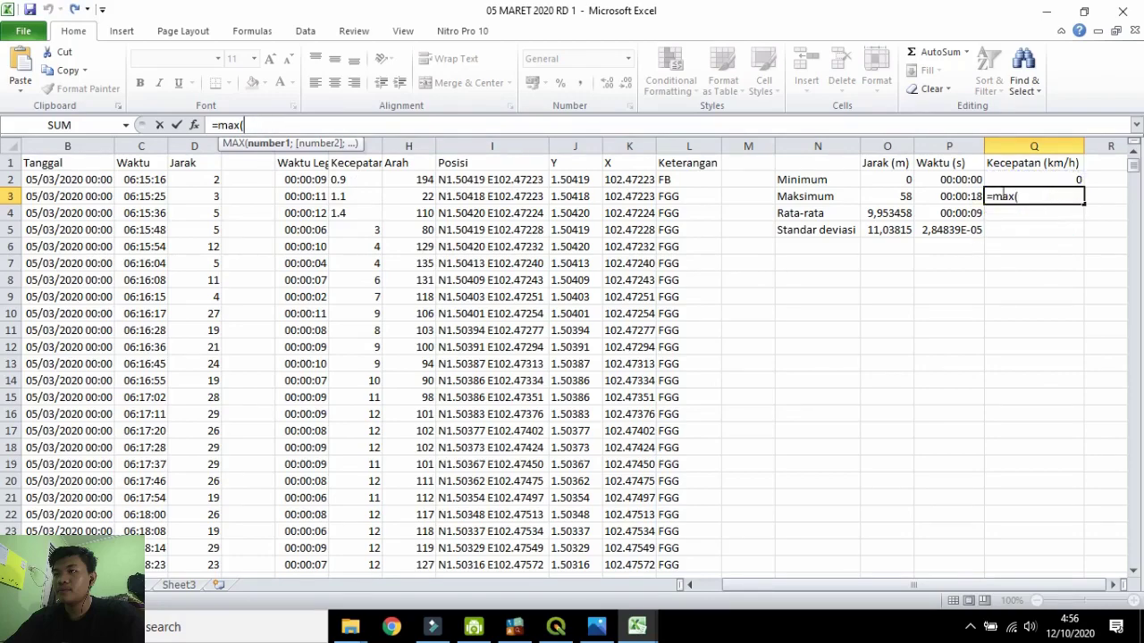
left_click_drag(276, 125, 161, 126)
key("BackSpace")
Copy the range G2:G4599 with its closing parenthesis from the MIN formula in cell Q2, keeping the formula intact.
left_click(1015, 186)
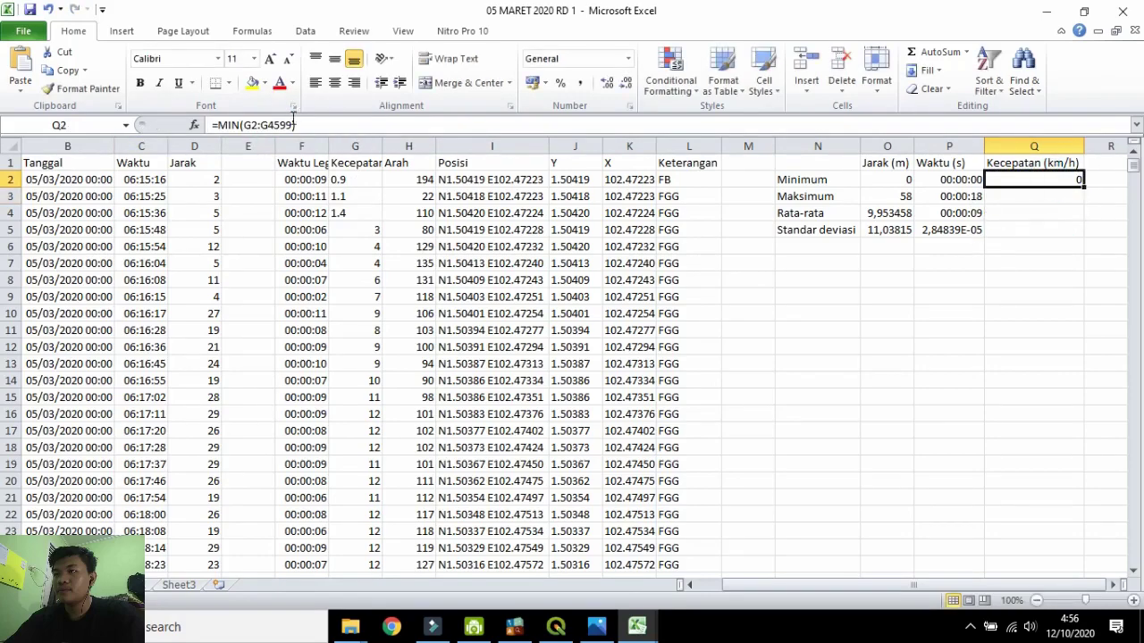
double_click(1015, 186)
left_click(1008, 199)
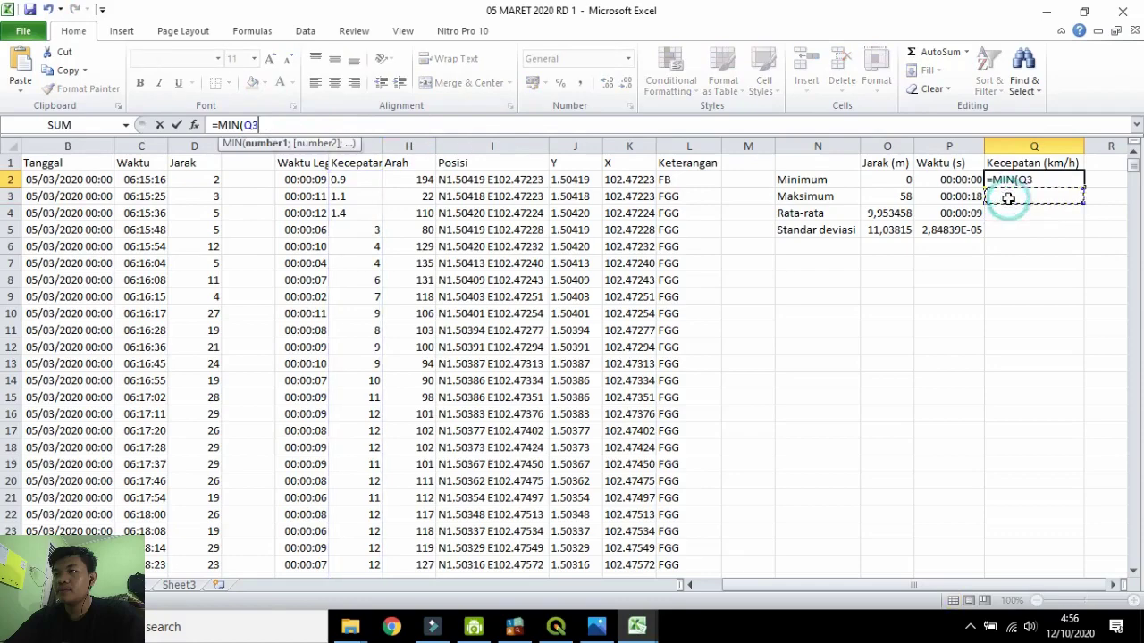
key("ctrl+z")
key("ctrl+c")
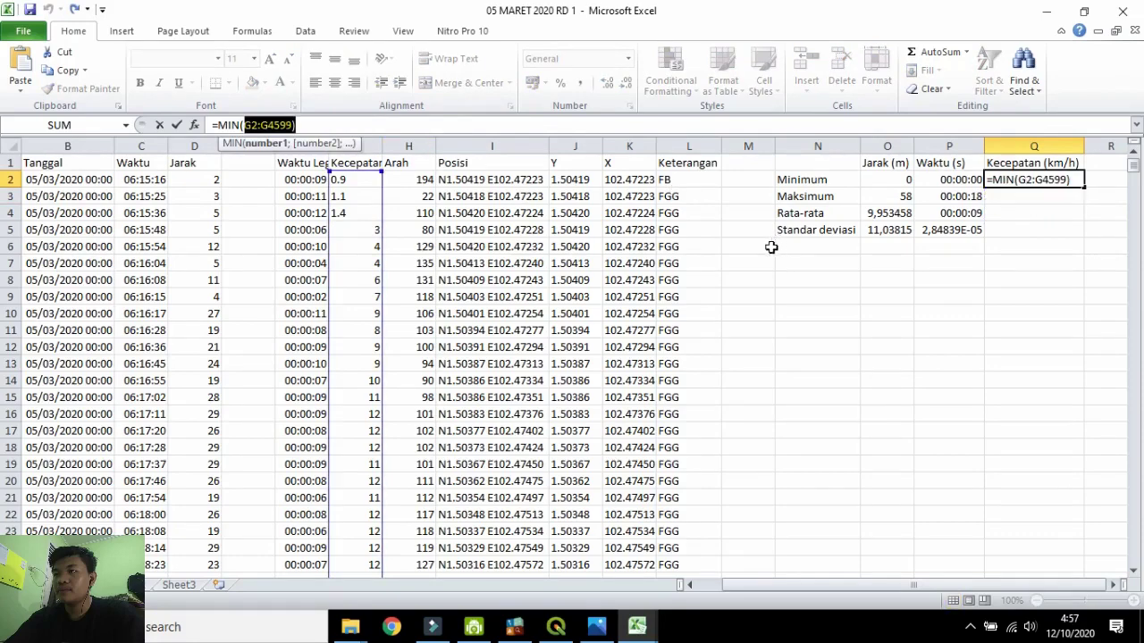
key("Return")
Calculate the maximum speed in cell Q3 with the MAX function, using the copied range G2:G4599.
left_click(1019, 180)
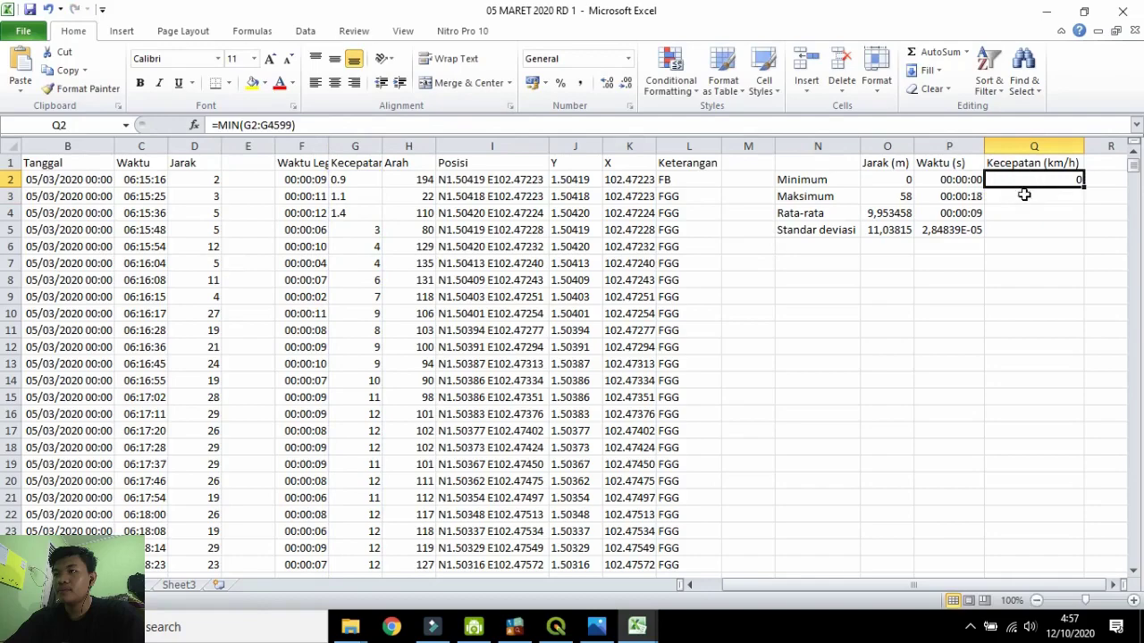
left_click(1019, 197)
type("=max(")
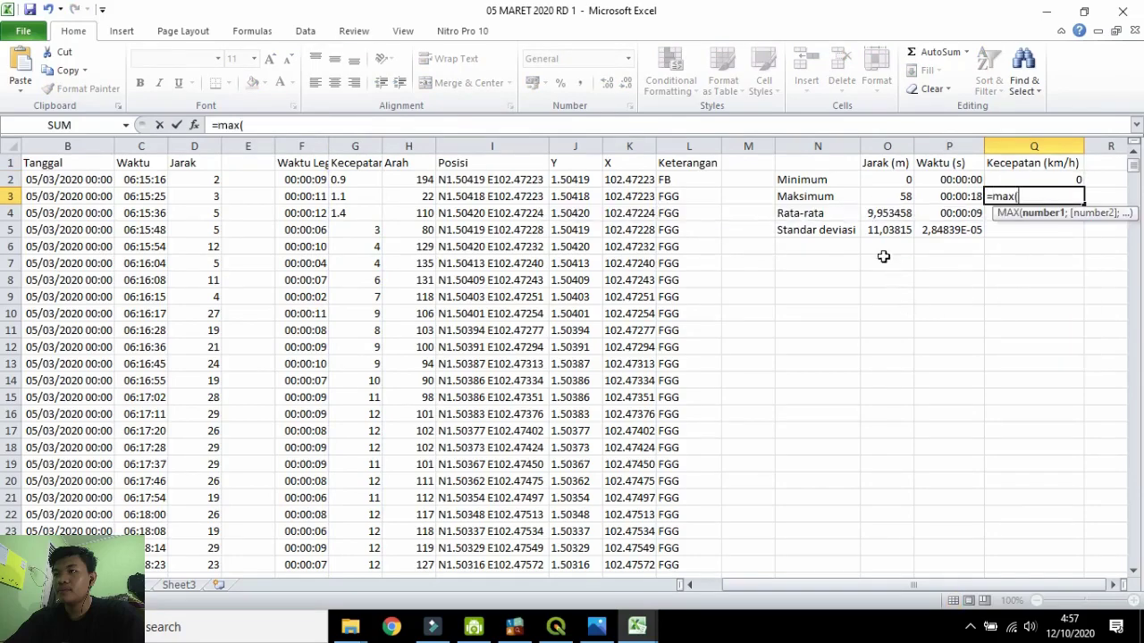
left_click(340, 130)
key("ctrl+v")
key("Return")
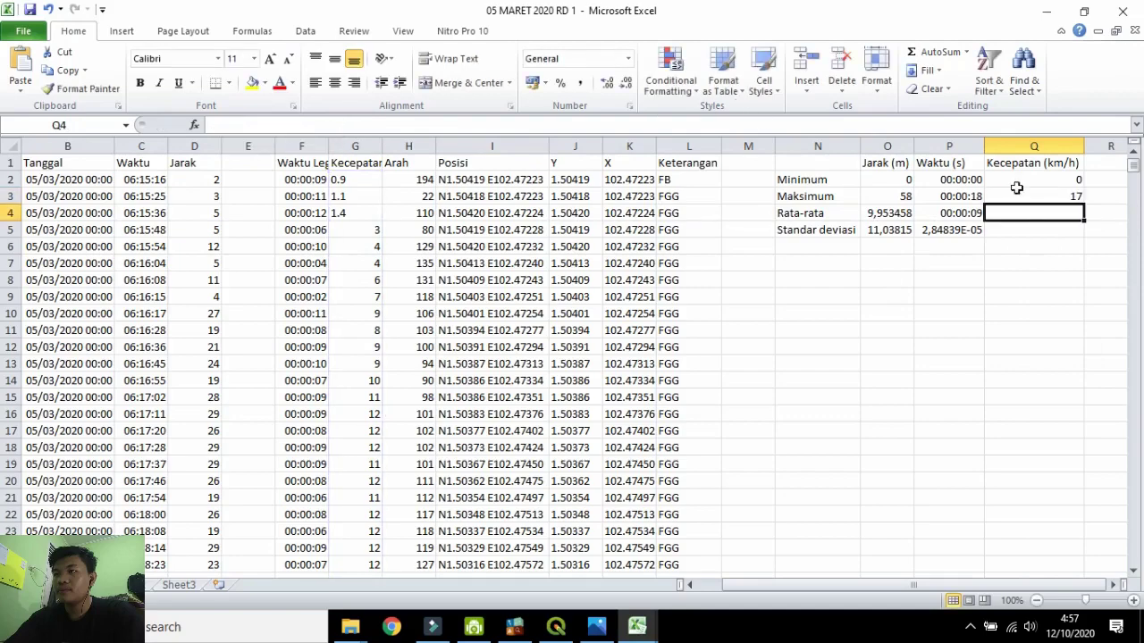
Calculate the average speed in cell Q4 with =AVERAGE(G2:G4599), reusing the copied range.
type("=")
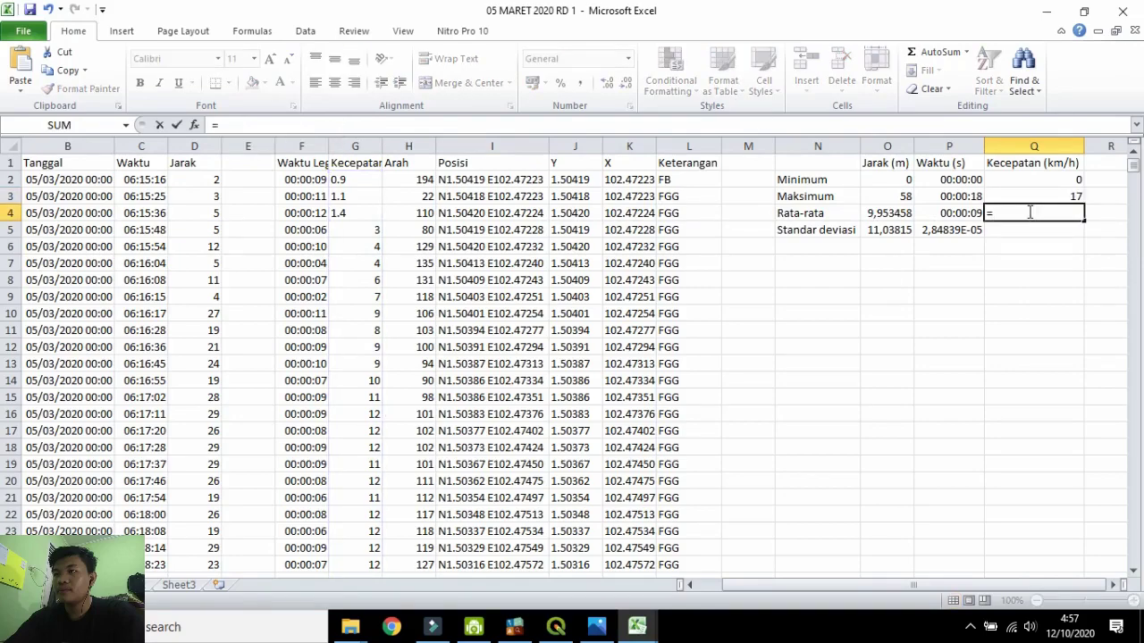
type("Ave")
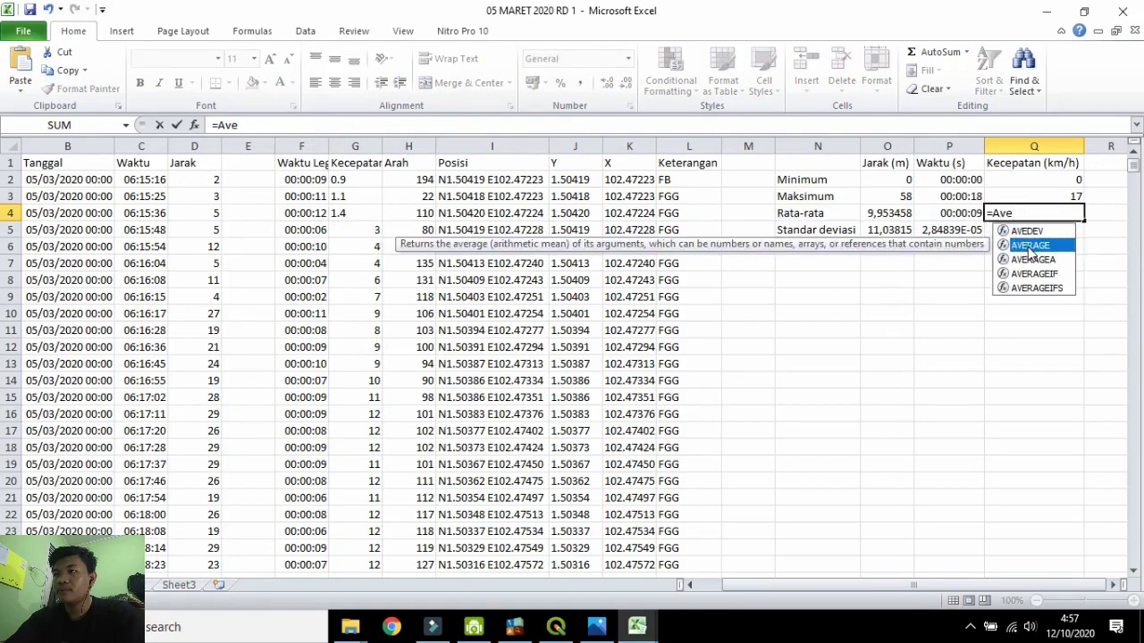
double_click(1030, 246)
key("ctrl+v")
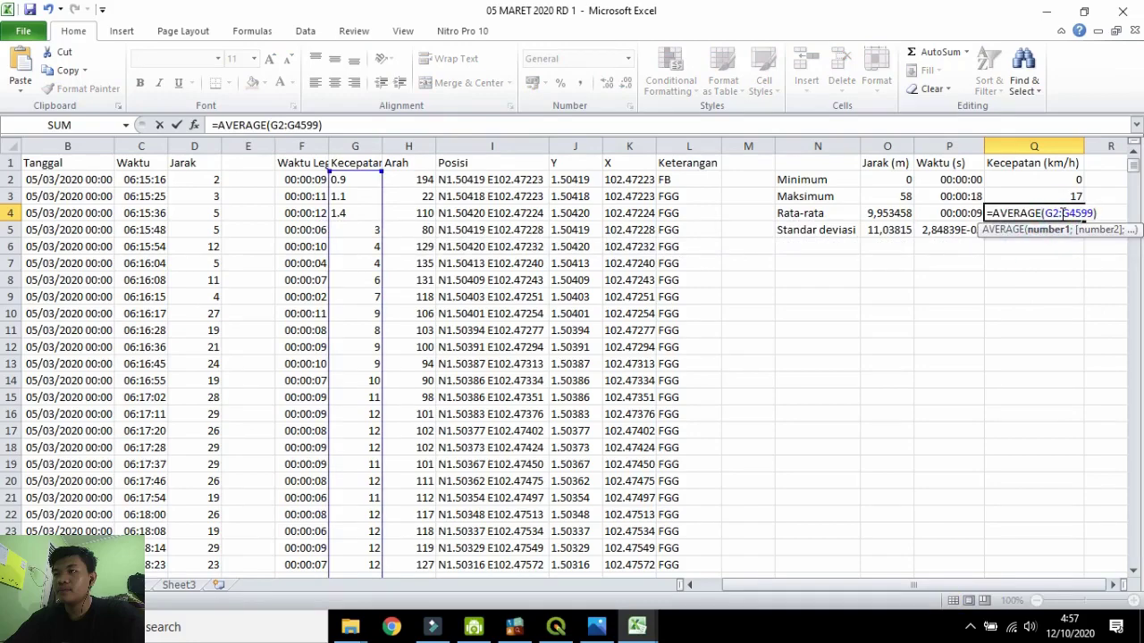
key("Return")
left_click(1029, 216)
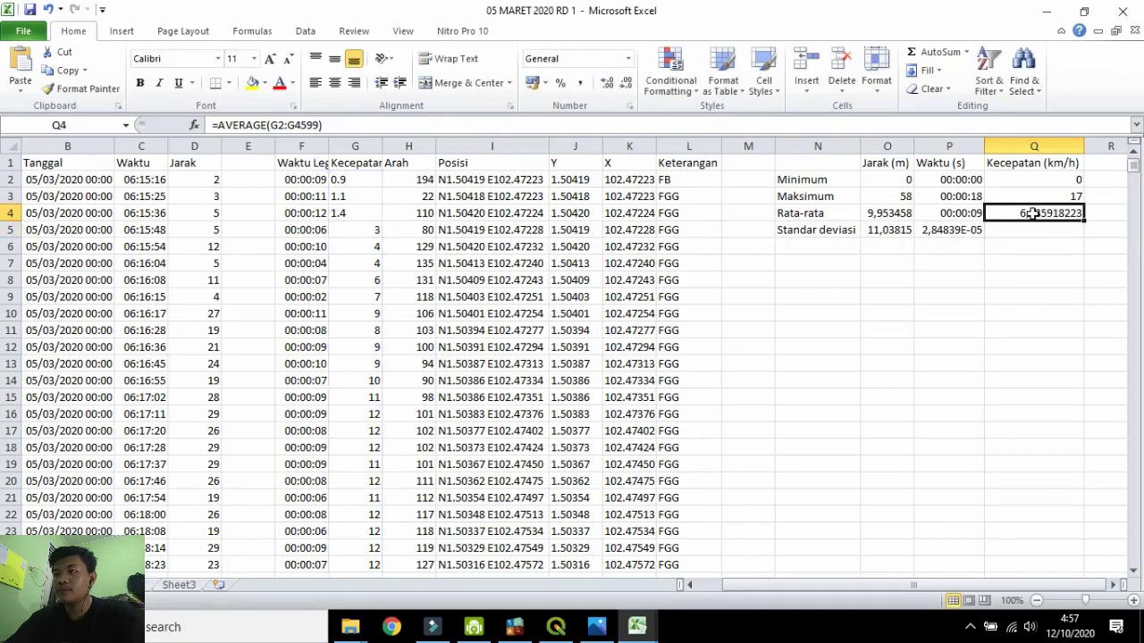
Calculate the standard deviation of the speeds in cell Q5 with the STDEV function over the copied range G2:G4599.
left_click(1029, 229)
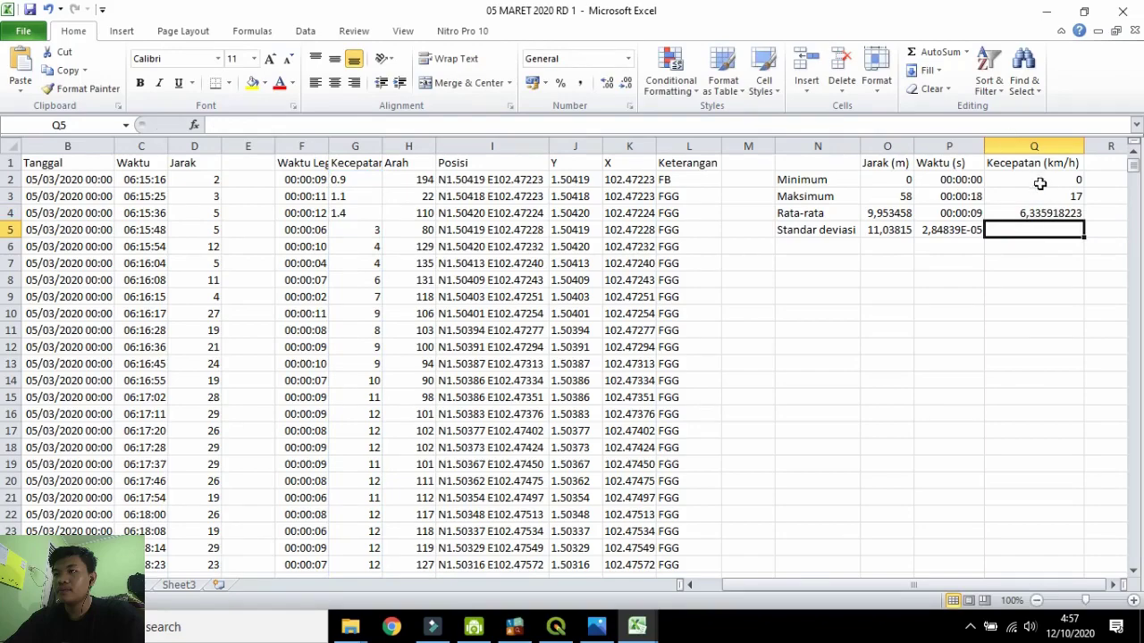
left_click(1034, 230)
type("=")
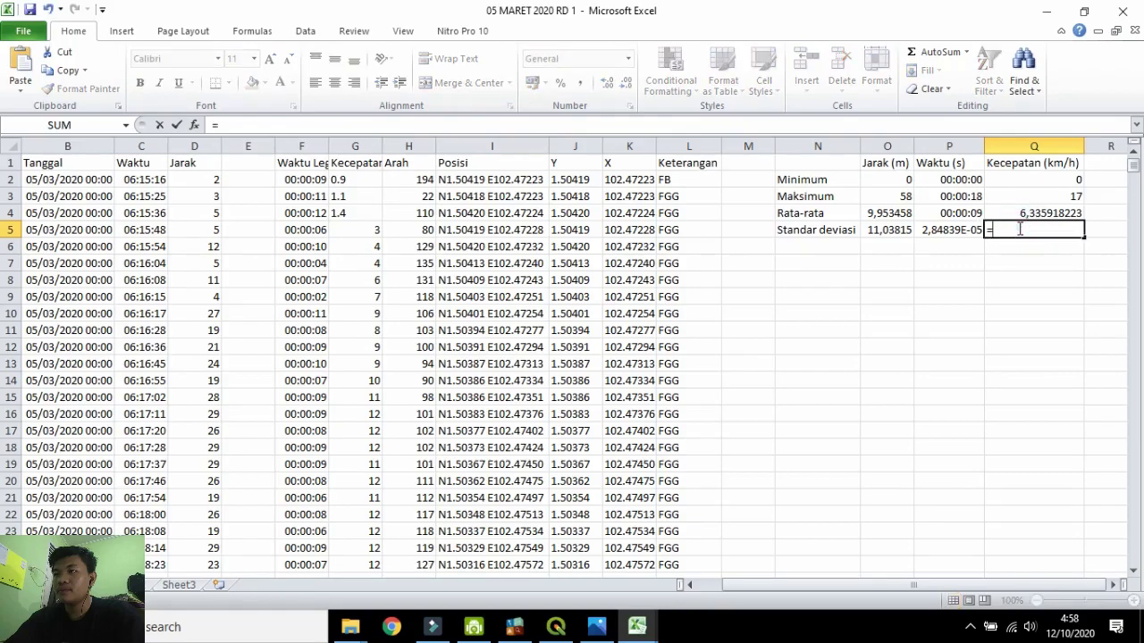
type("aver")
key("BackSpace")
key("BackSpace")
key("BackSpace")
key("BackSpace")
type("std")
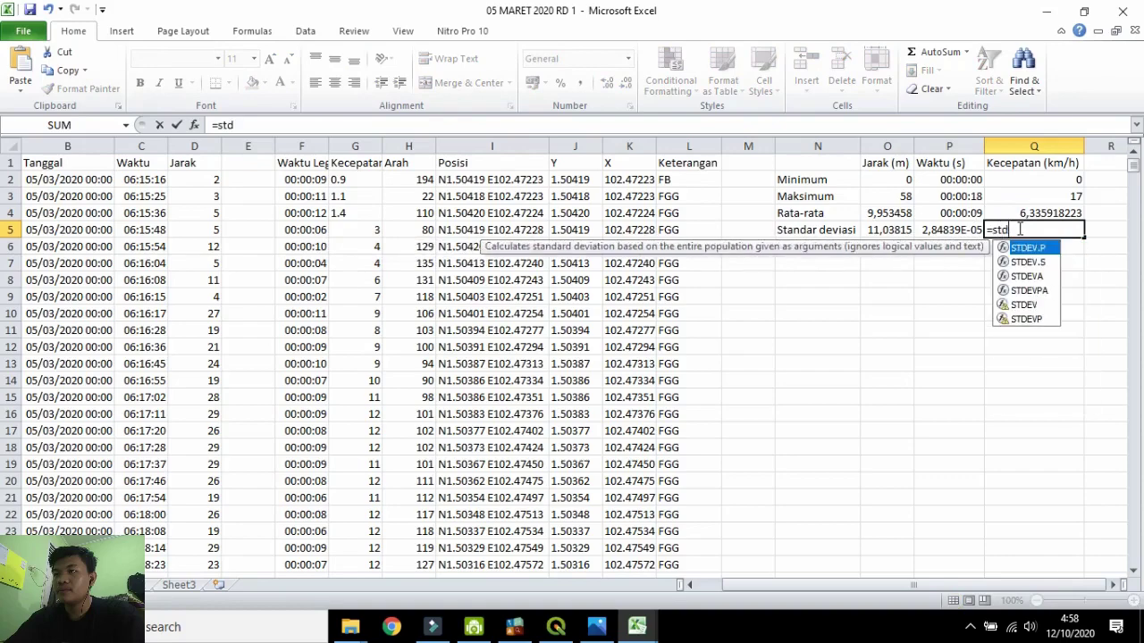
type("ev")
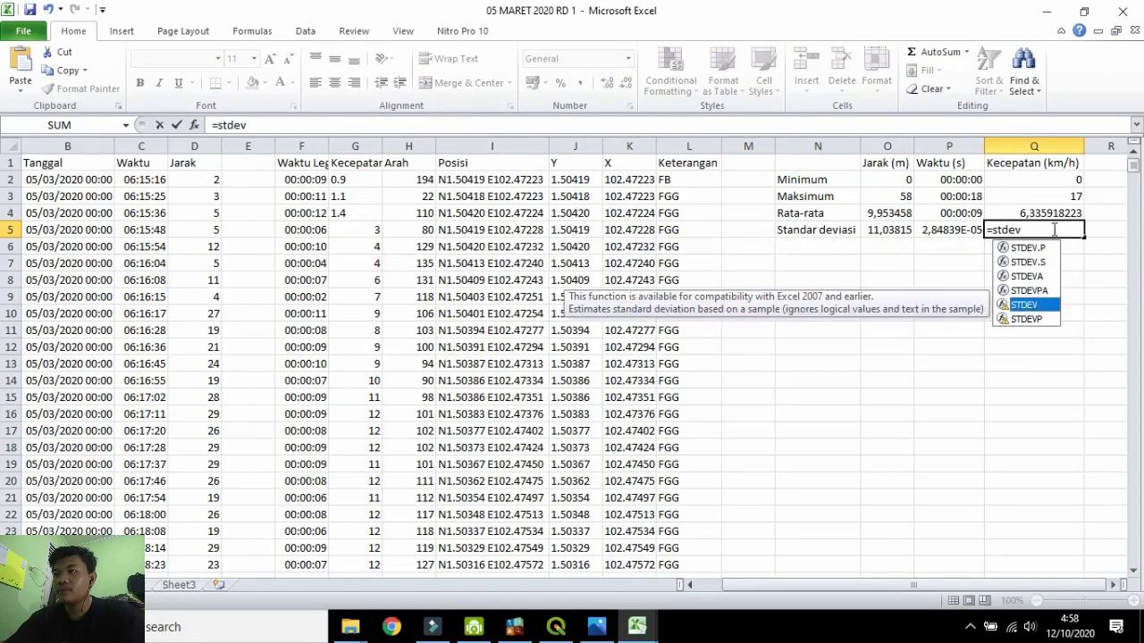
type("(")
key("ctrl+v")
key("Return")
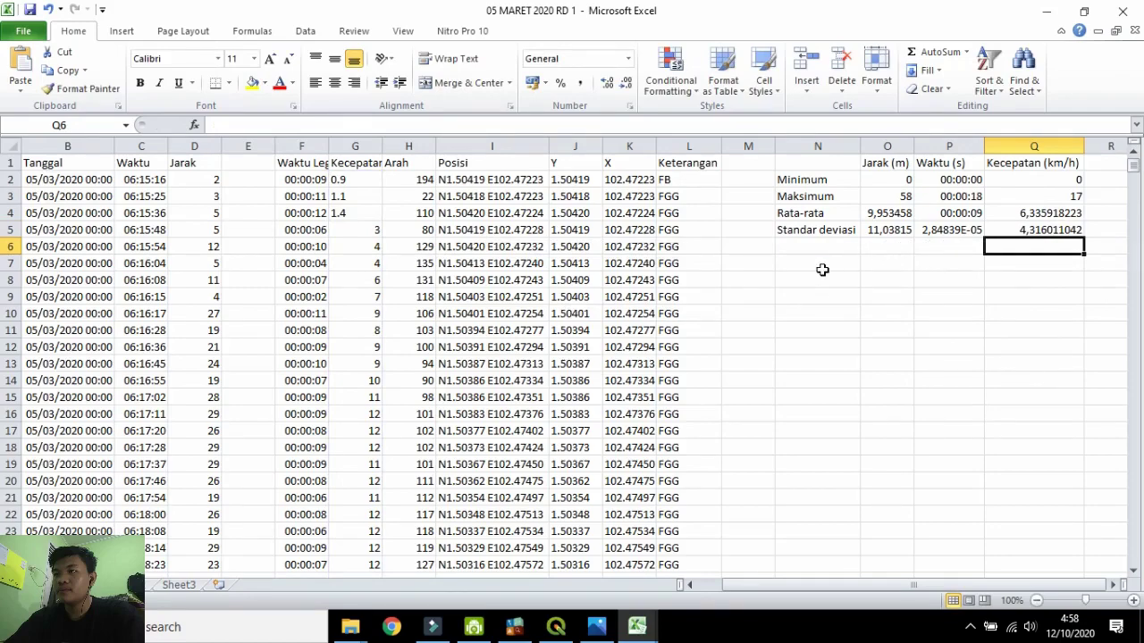
left_click(800, 295)
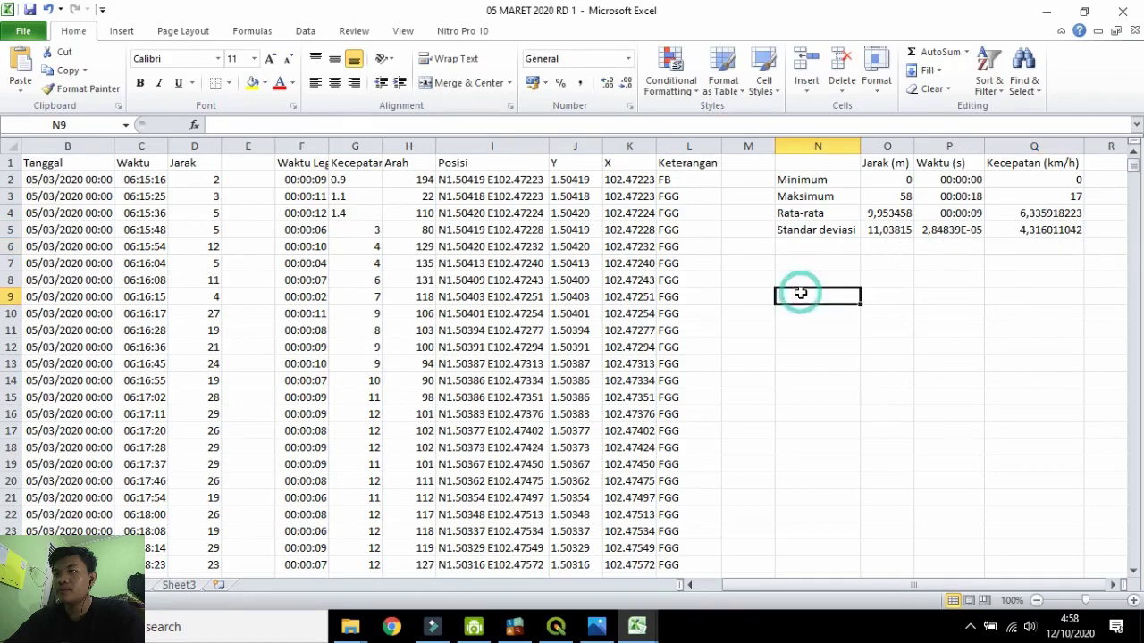
left_click(811, 282)
type("Mini")
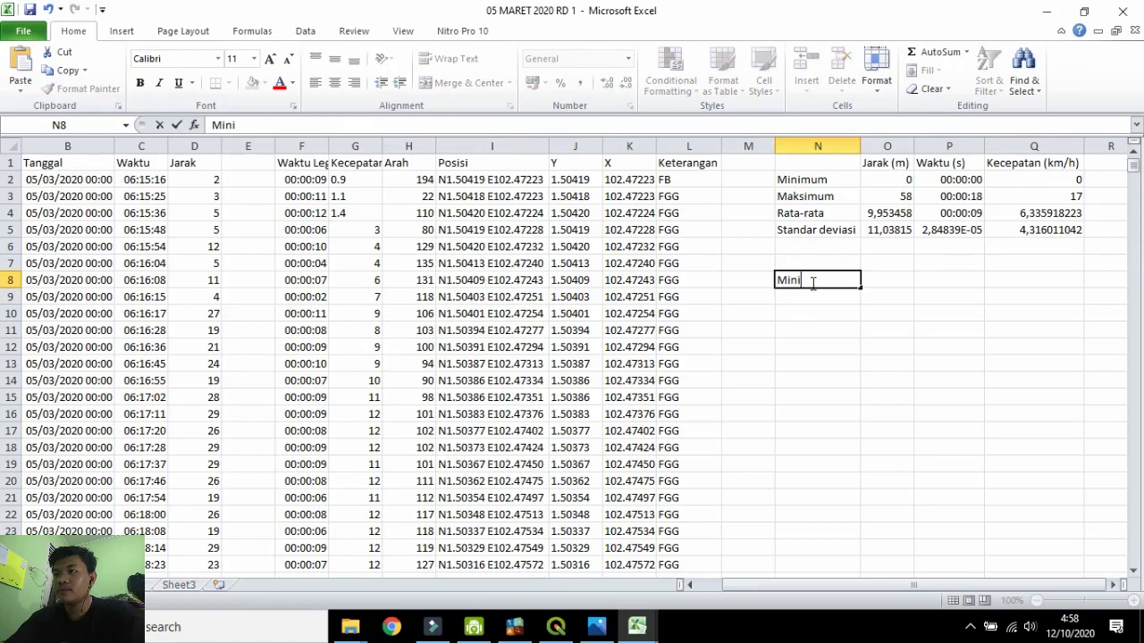
type("mi")
key("Escape")
Copy the statistic labels N2:N5 to N8:N11 and the headings O1:Q1 to O7:Q7 for a second summary table.
left_click_drag(790, 179, 808, 230)
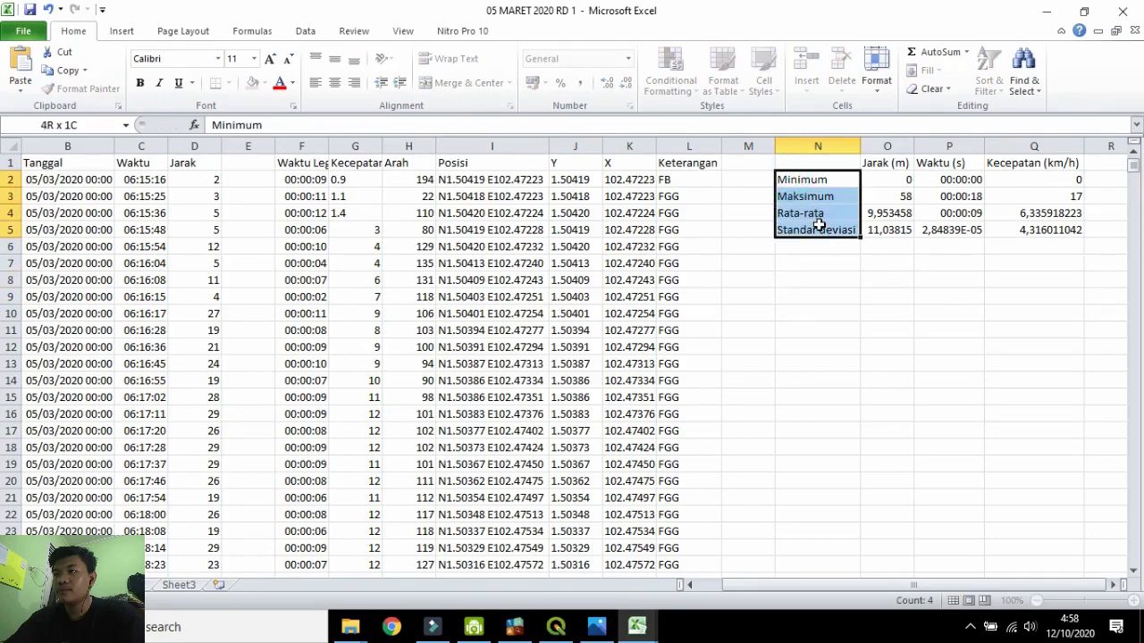
key("ctrl+c")
left_click(810, 275)
key("ctrl+v")
left_click_drag(879, 163, 1034, 162)
key("ctrl+c")
left_click(881, 262)
key("ctrl+v")
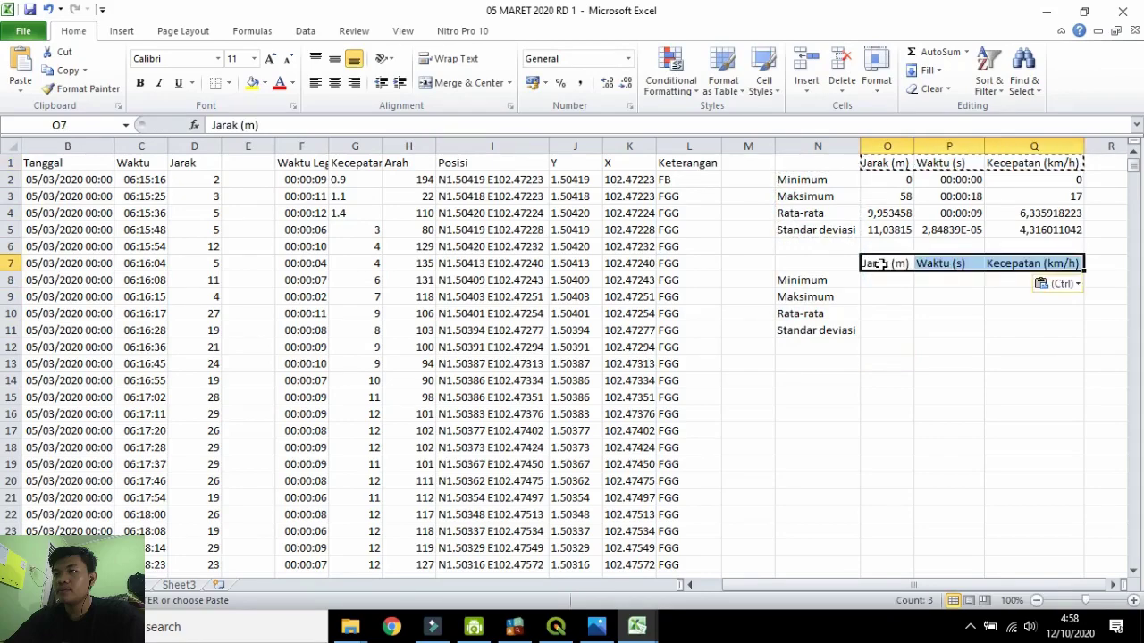
Change the second table's distance heading in O7 to "Jarak (km)" and auto-fit the width of column O.
key("Right")
double_click(906, 263)
key("BackSpace")
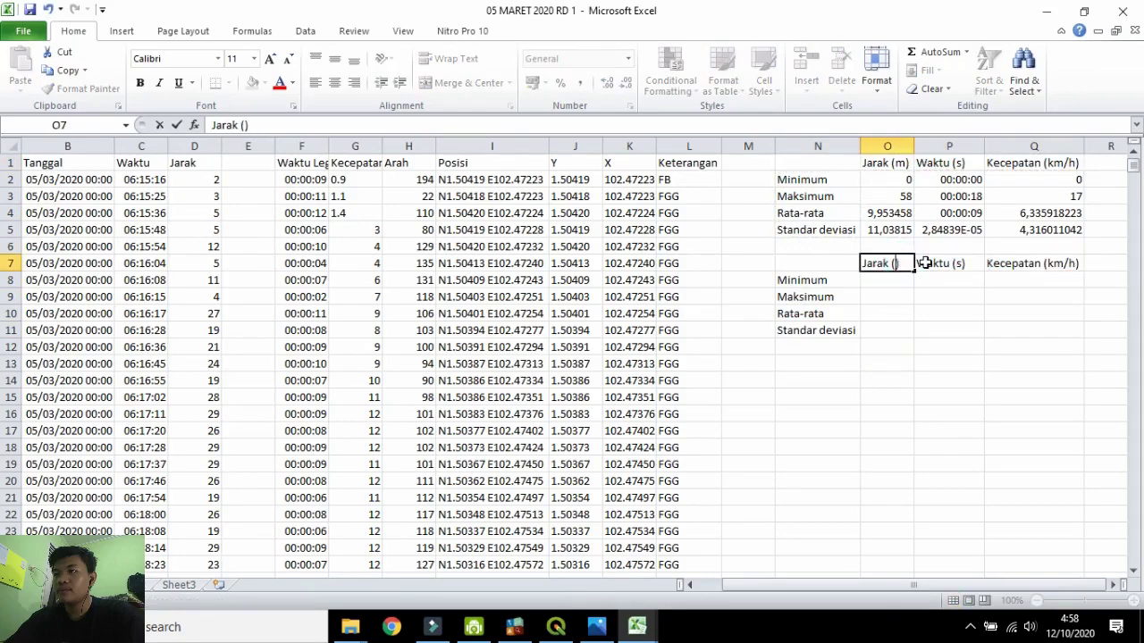
type("km")
left_click(954, 262)
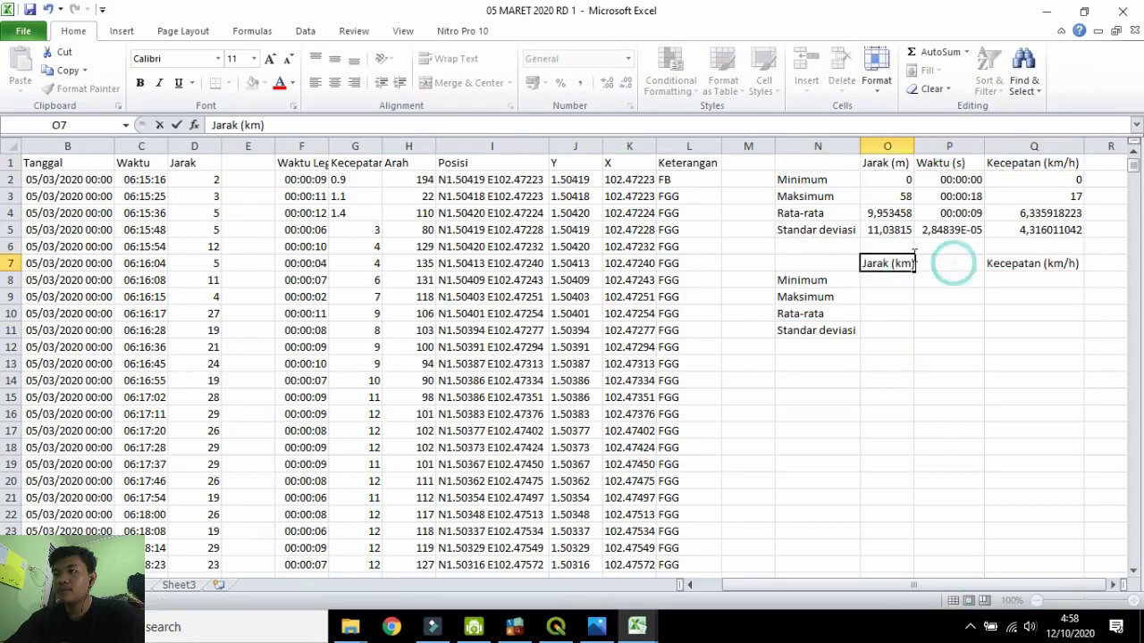
double_click(913, 146)
Change the second table's headings to "Waktu (jam)" in P7 and "Kecepatan (m/s)" in Q7.
double_click(977, 262)
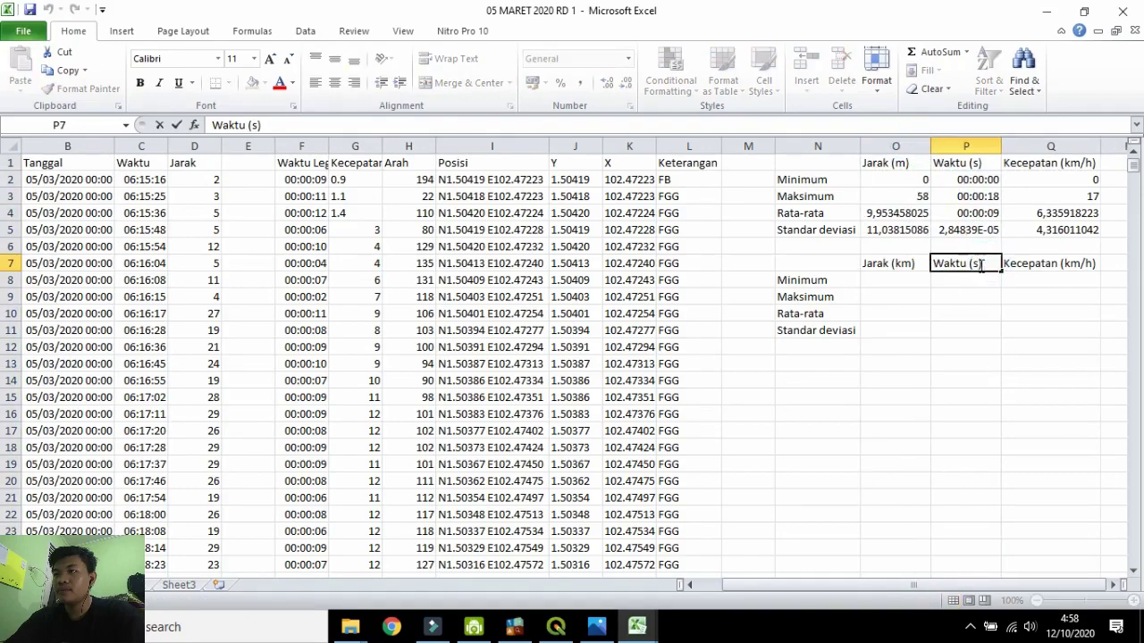
key("BackSpace")
type("jam")
double_click(1094, 264)
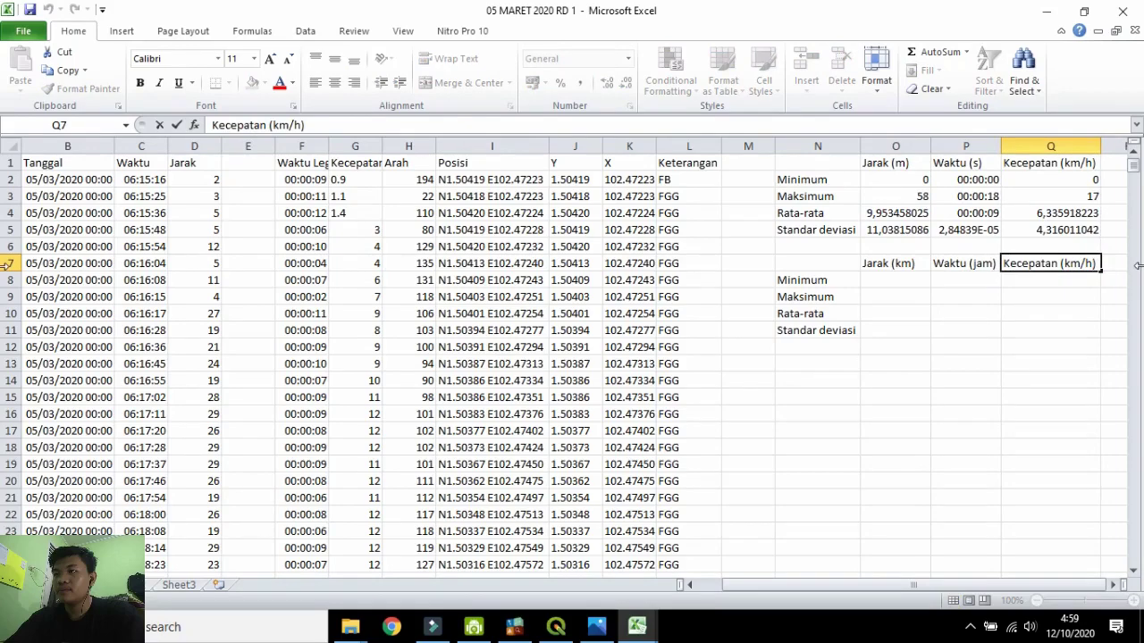
key("Left")
key("BackSpace")
key("BackSpace")
key("BackSpace")
type("metr")
key("BackSpace")
type("/s")
Begin a CONVERT formula in cell O8 with the minimum distance in O2 as its number.
left_click(888, 278)
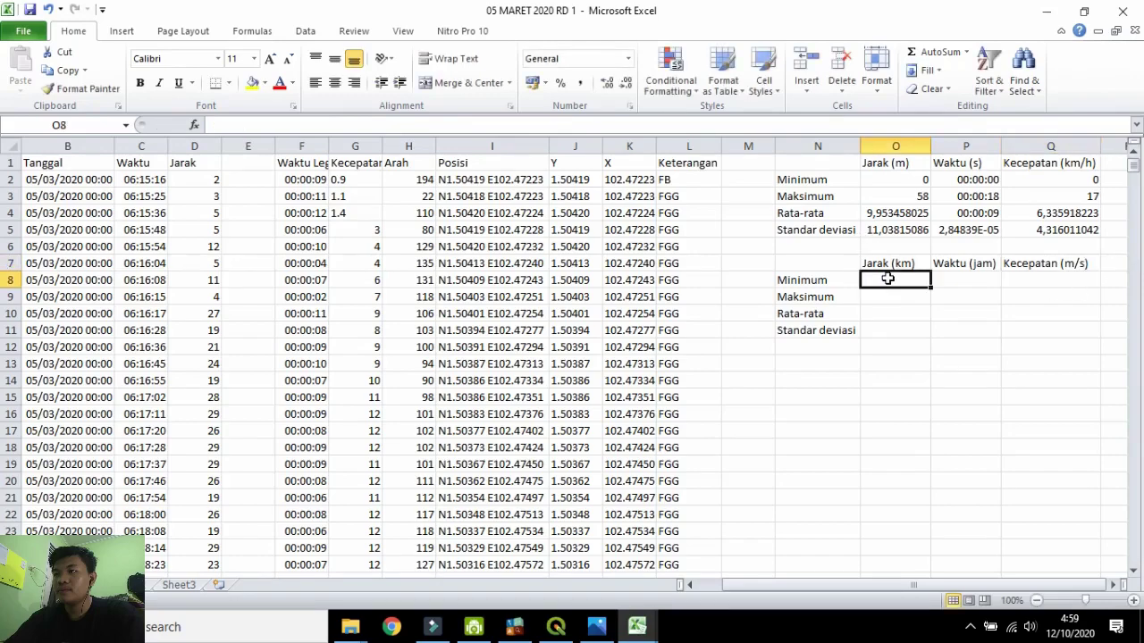
type("=")
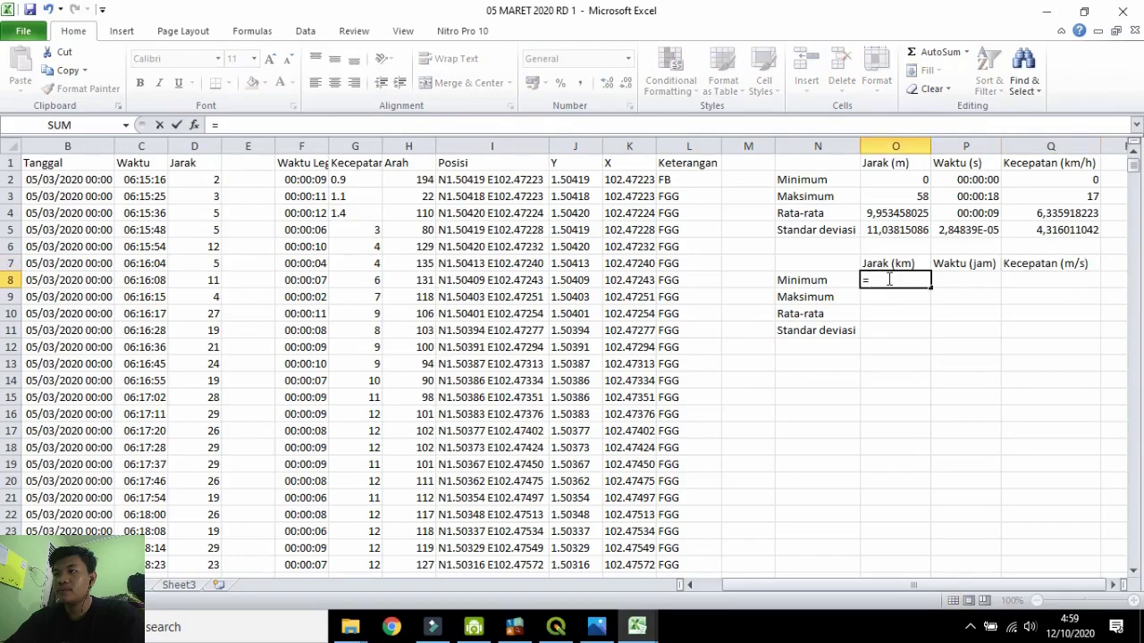
type("Convert")
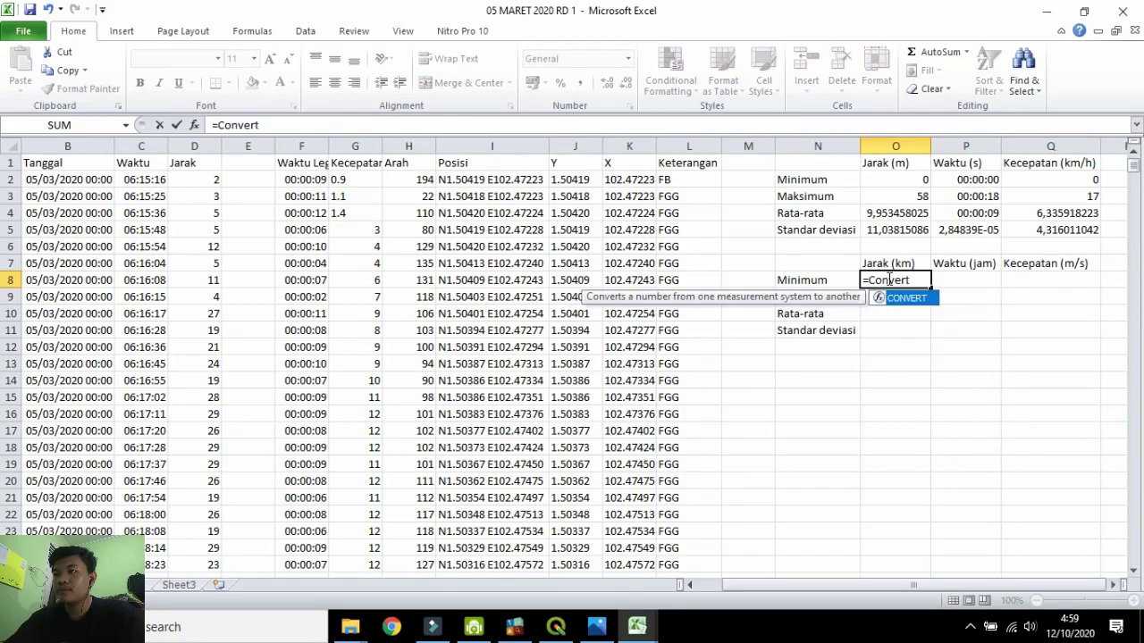
type("(")
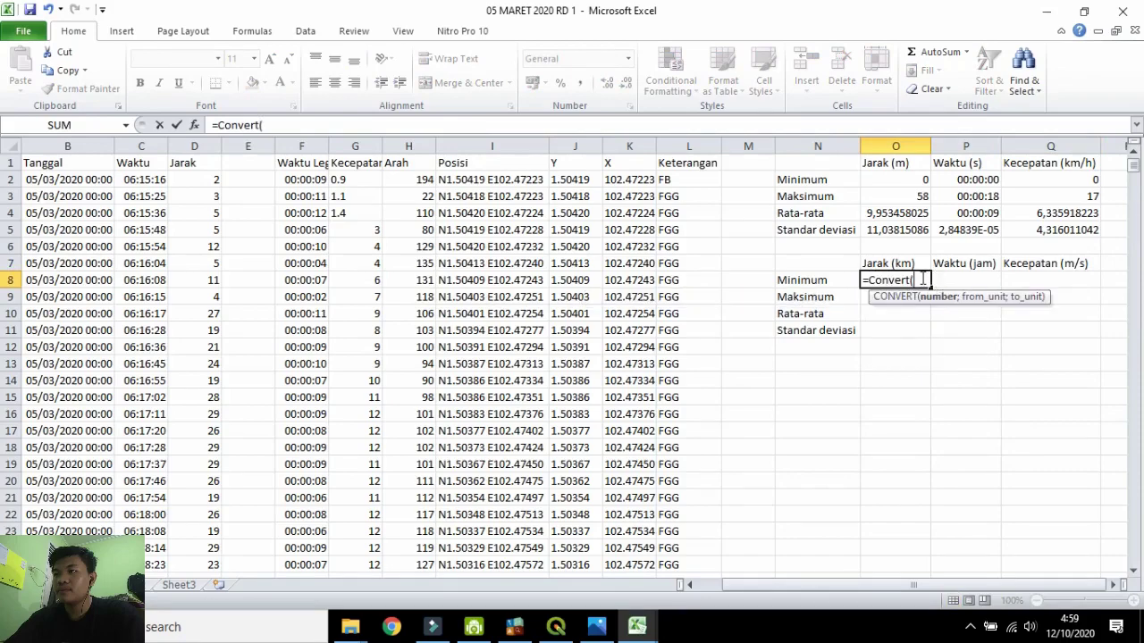
left_click(910, 182)
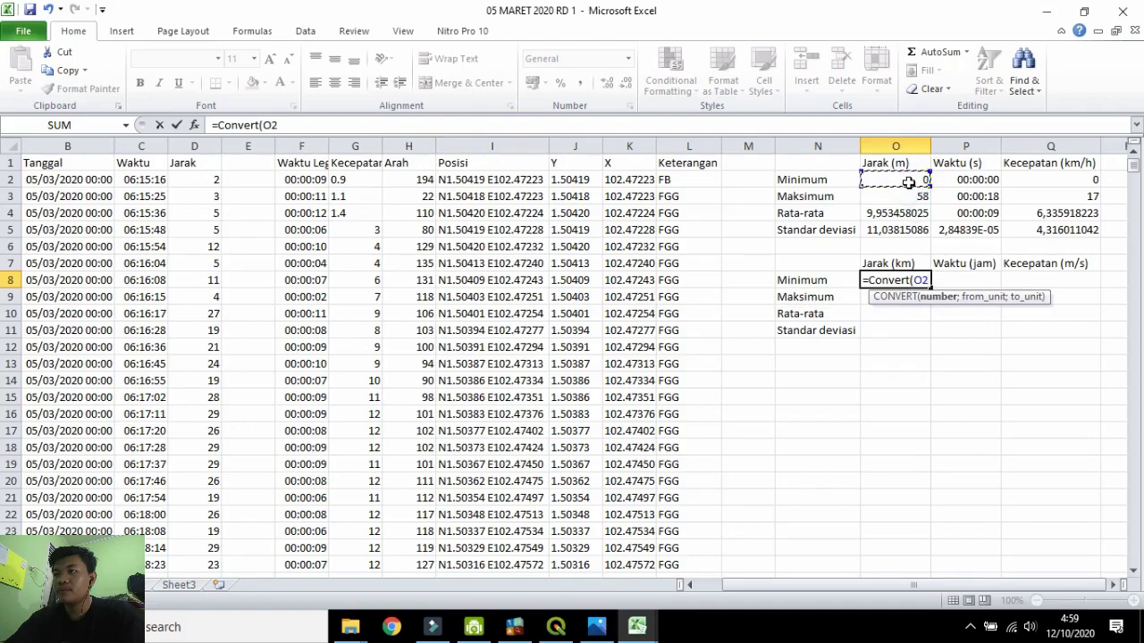
type(";")
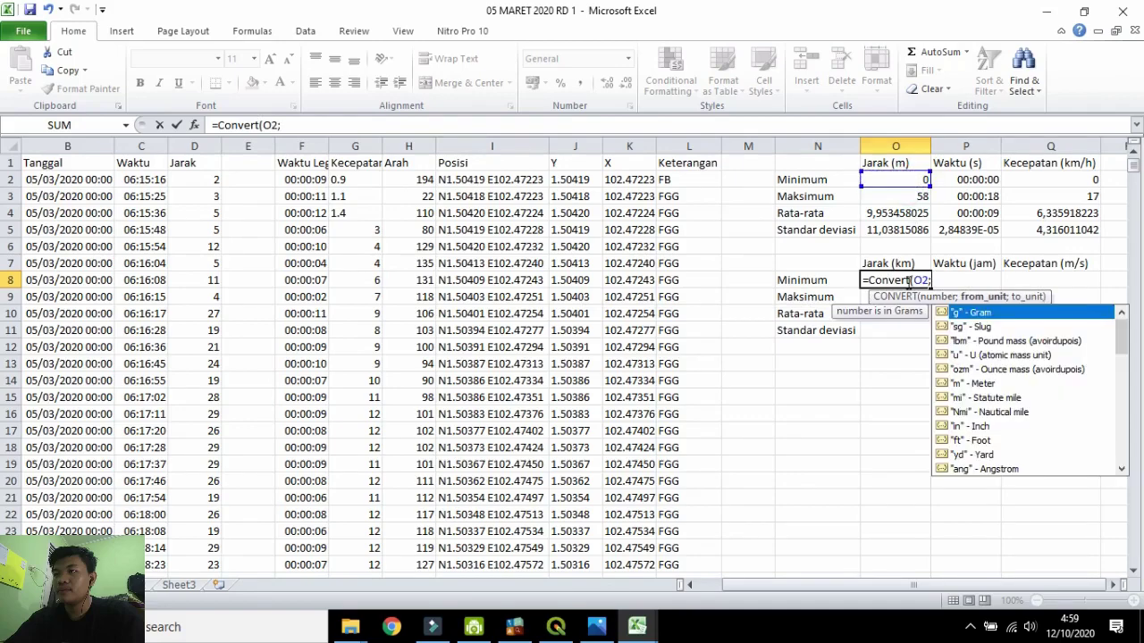
key("Down")
key("Down")
key("Down")
key("Down")
key("Down")
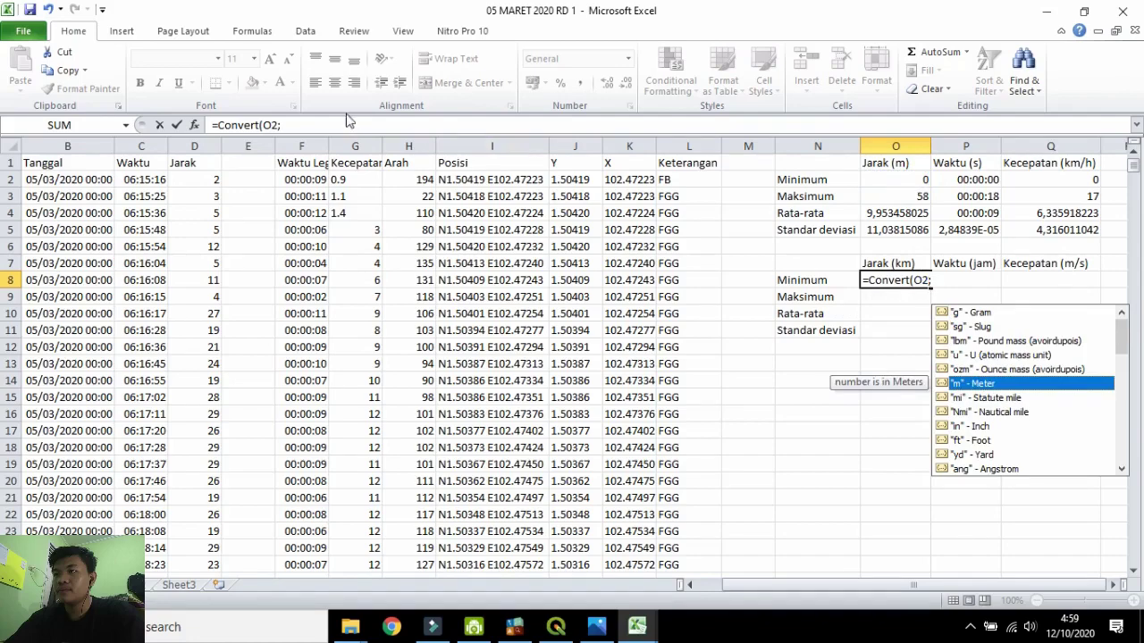
left_click(329, 123)
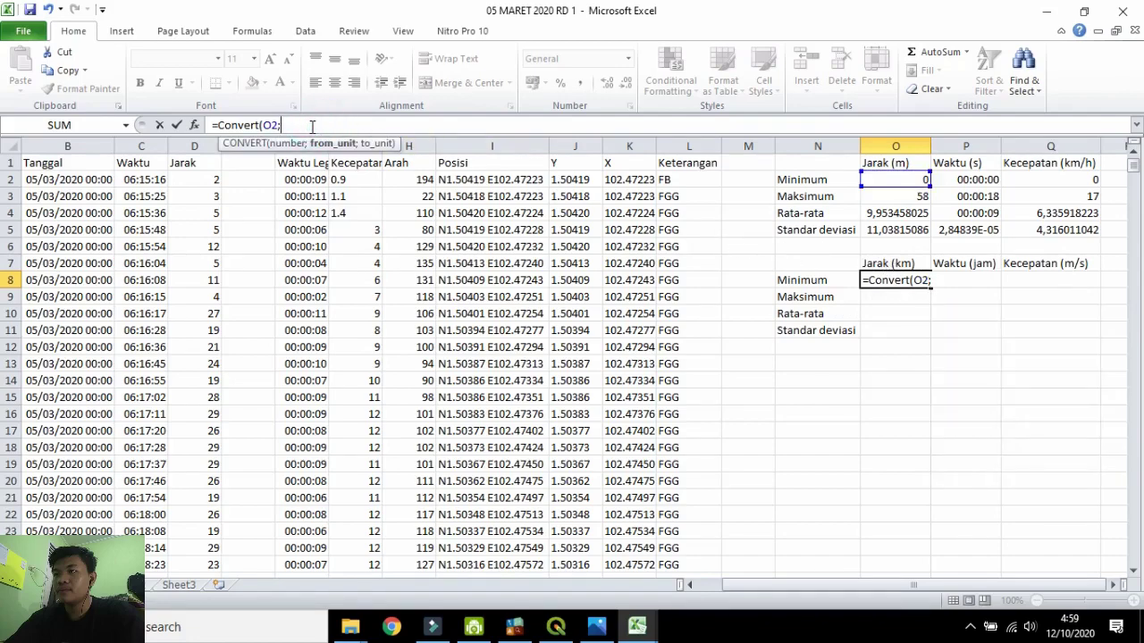
left_click(911, 281)
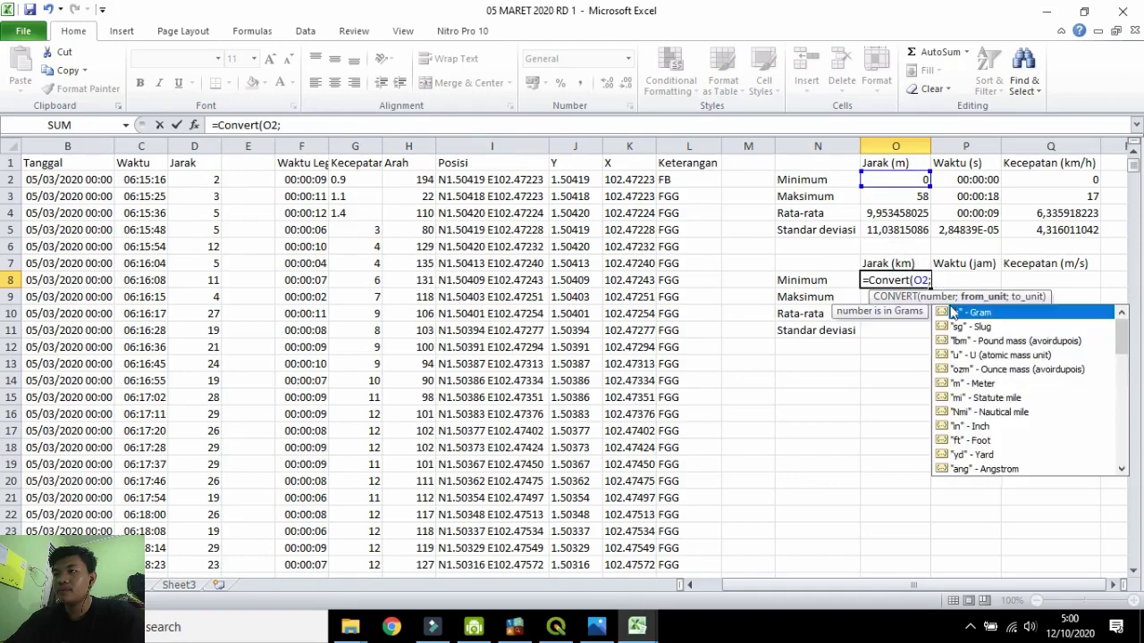
Complete the O8 formula as =CONVERT(O2;"m";"km") and fill it down to O11.
left_click(978, 386)
double_click(977, 386)
type(";")
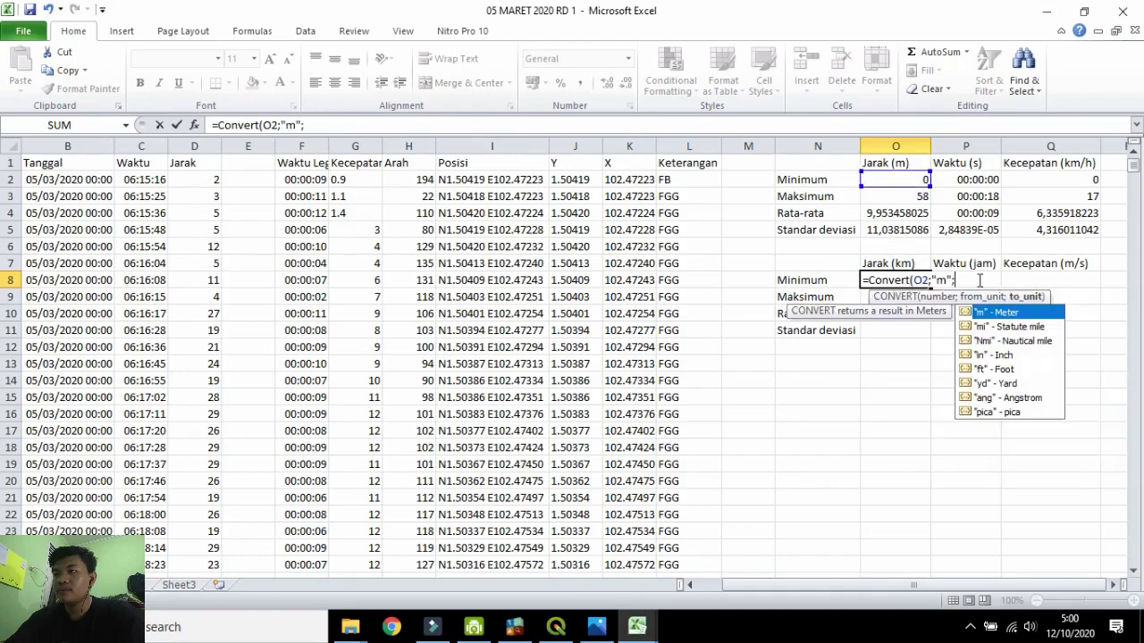
type("\"km\")")
key("Return")
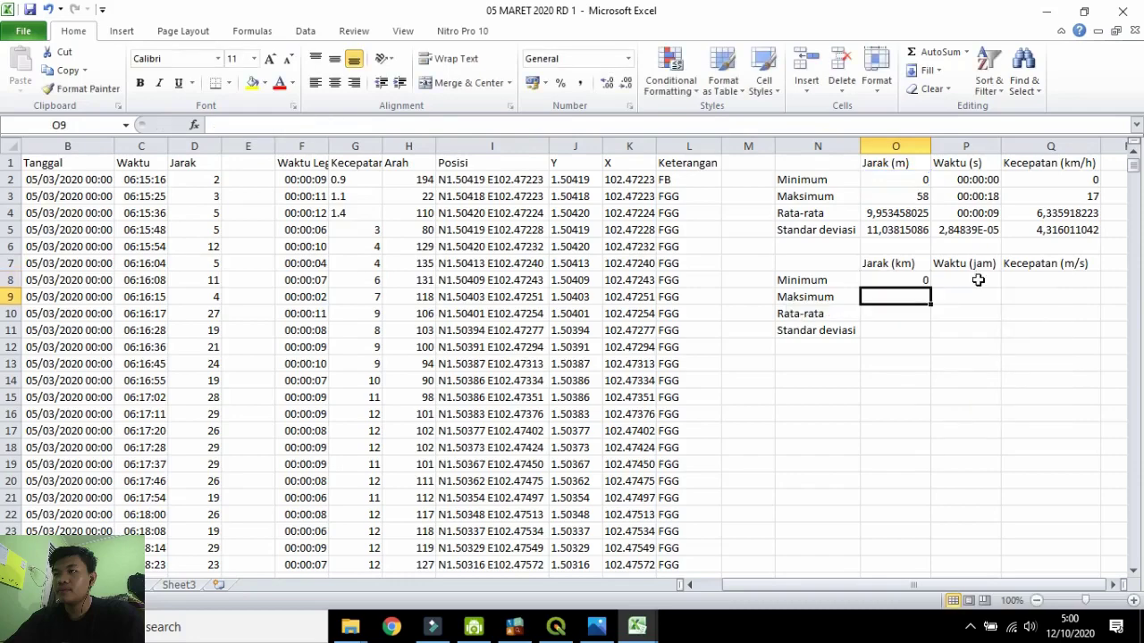
left_click(908, 282)
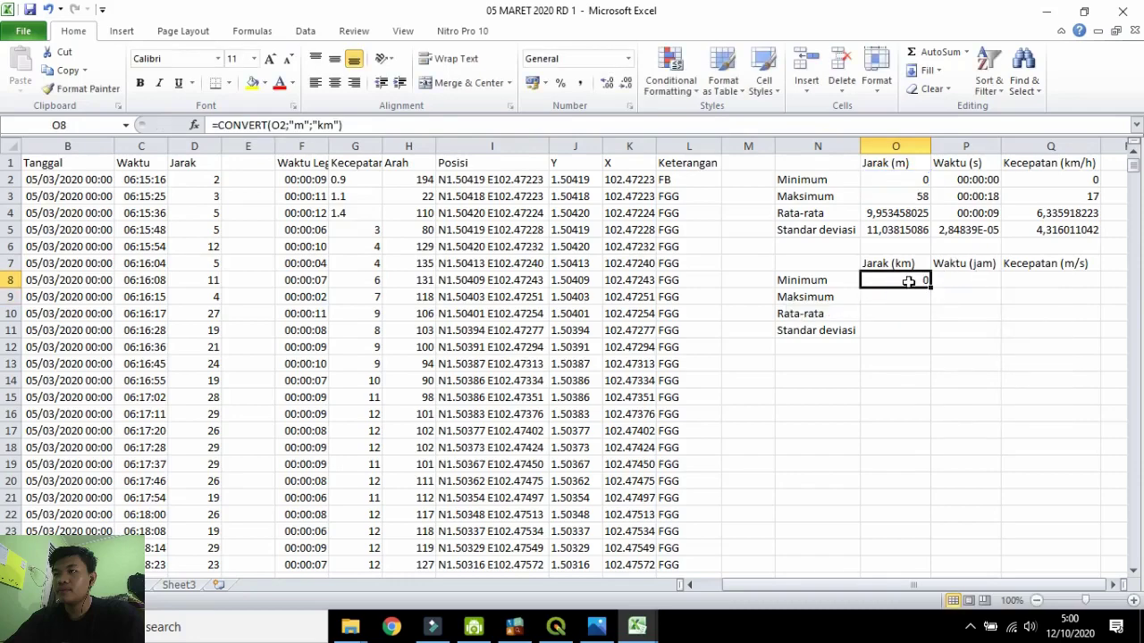
left_click_drag(930, 288, 929, 332)
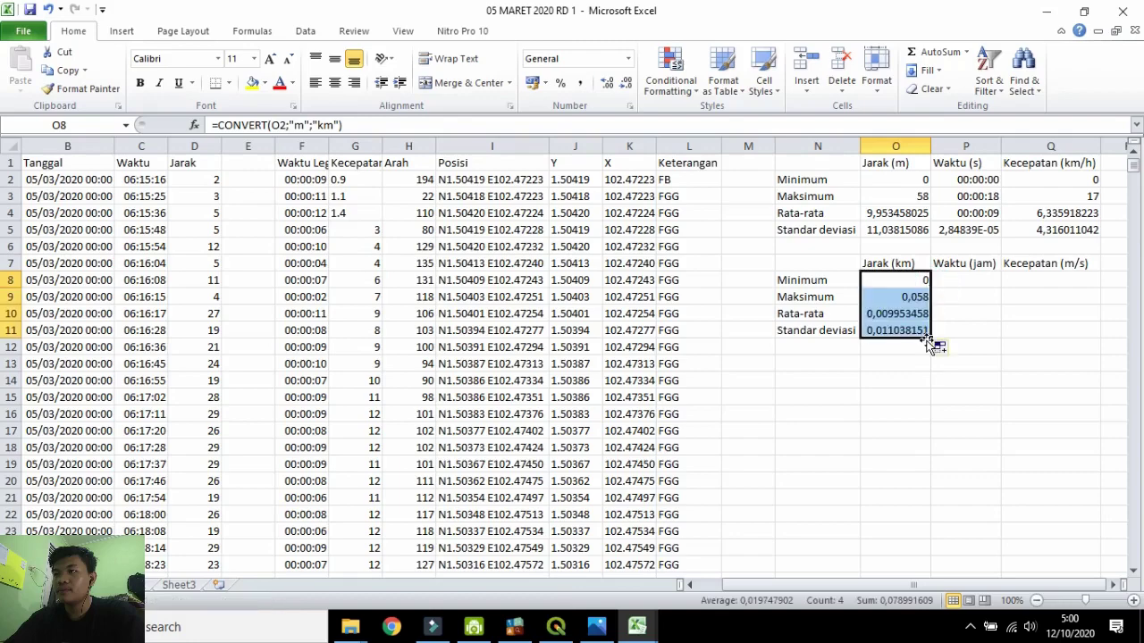
Try to convert the minimum time in P2 to hours in cell P8 with =CONVERT(P2;"s";"h").
left_click(951, 282)
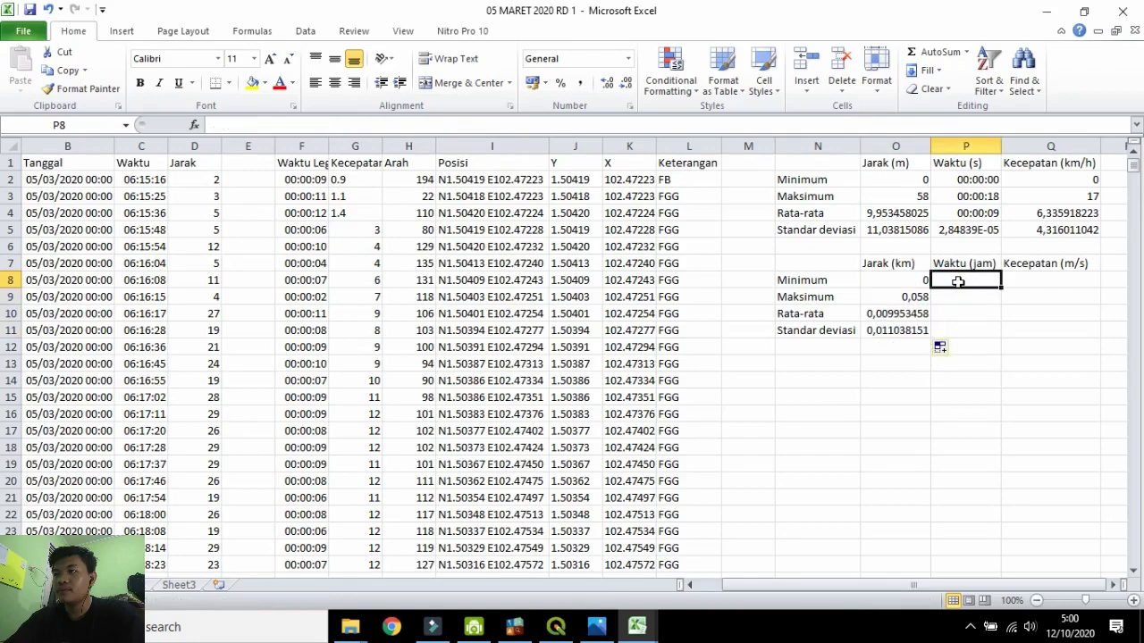
type("=con")
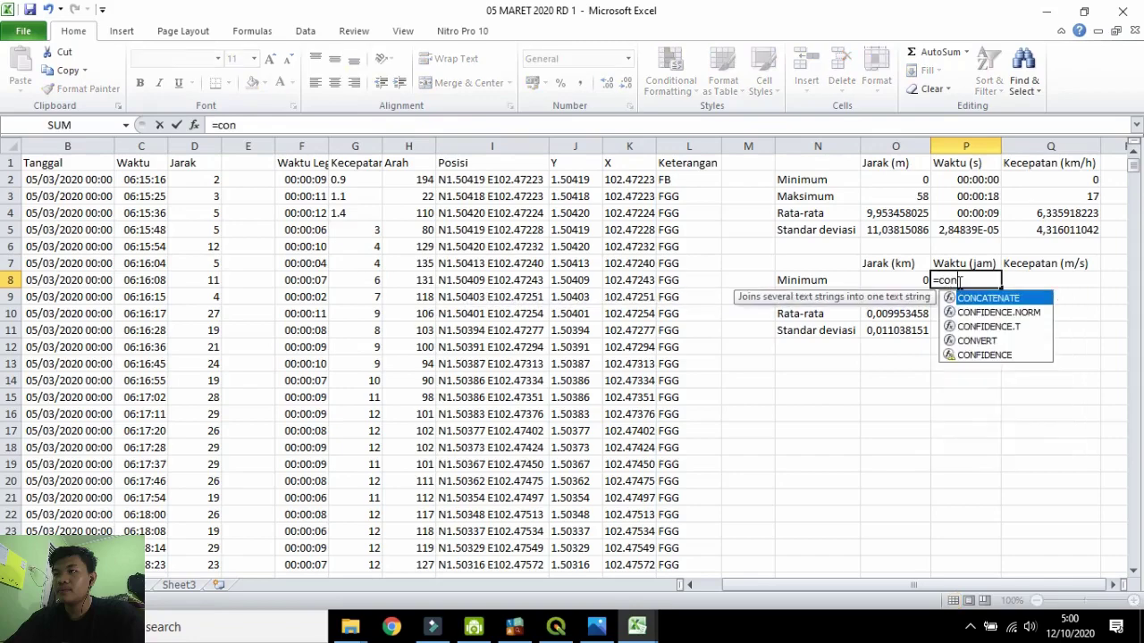
left_click(994, 342)
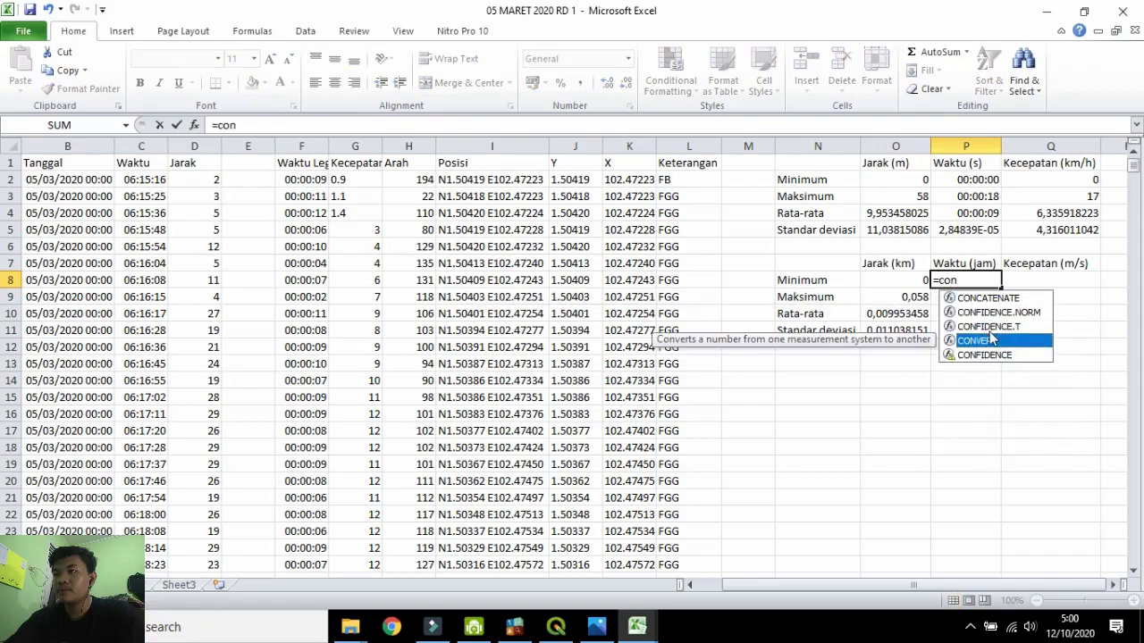
double_click(992, 346)
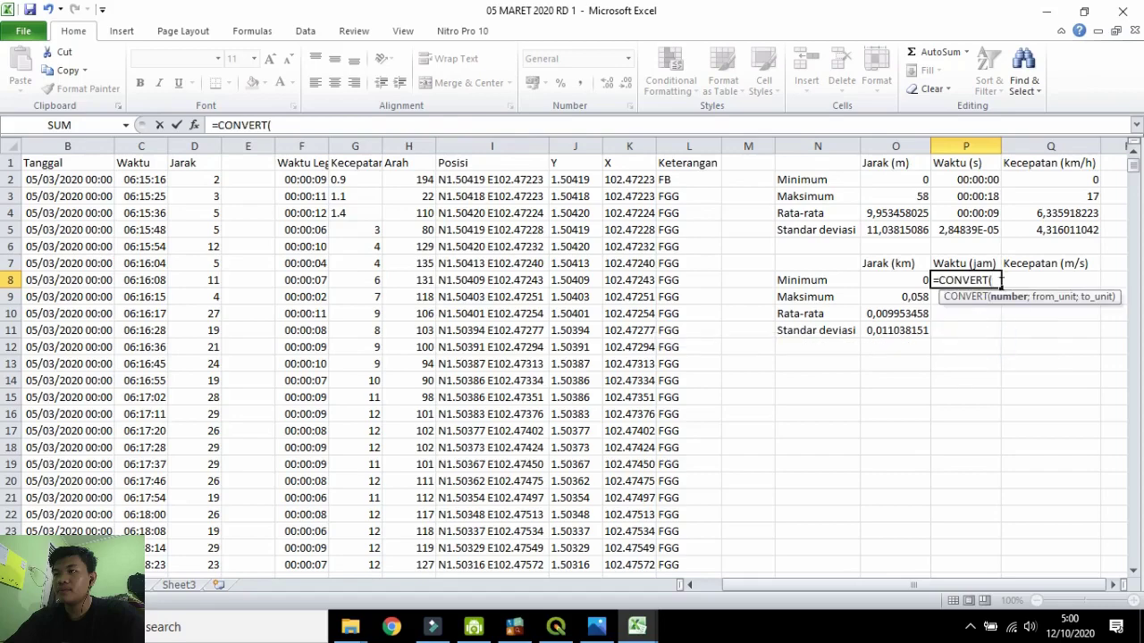
left_click(969, 180)
type(";s")
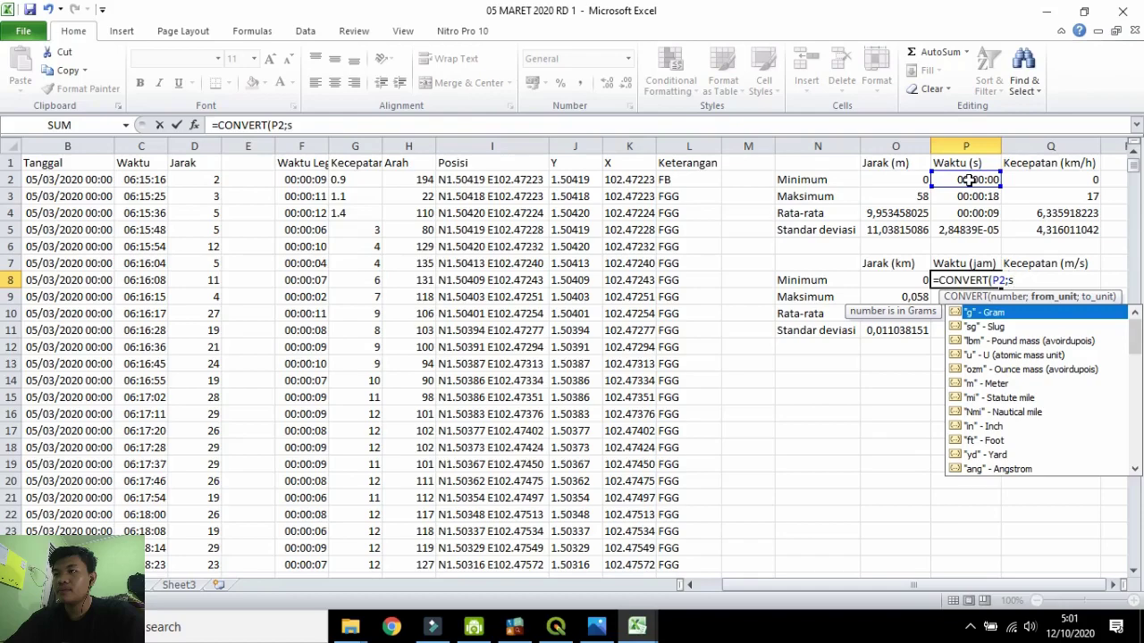
key("BackSpace")
type(";")
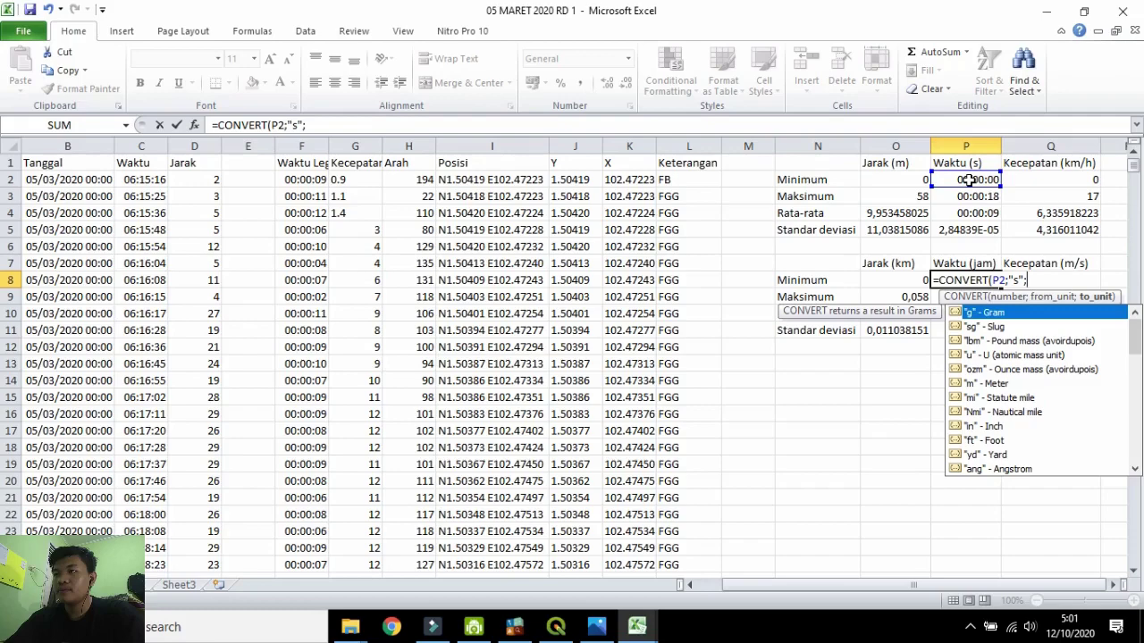
type("h")
key("BackSpace")
type("\"ha")
key("BackSpace")
type("\")")
key("Return")
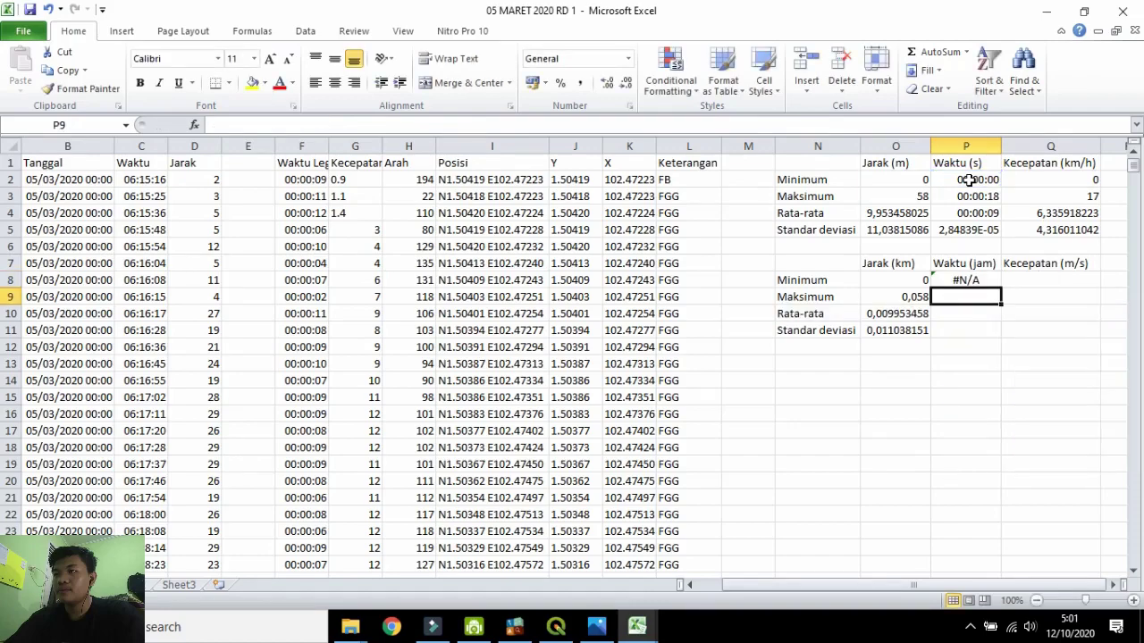
Remove the CONVERT formula from cell P8, leaving the cell empty.
left_click(968, 280)
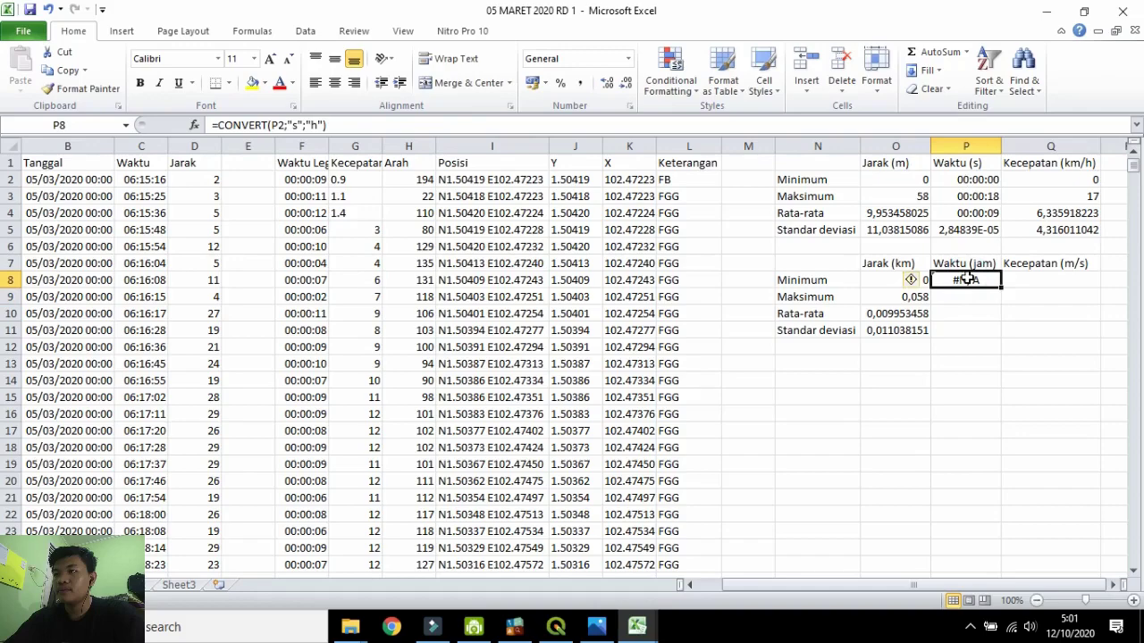
left_click(344, 125)
key("BackSpace")
key("BackSpace")
key("BackSpace")
key("BackSpace")
key("BackSpace")
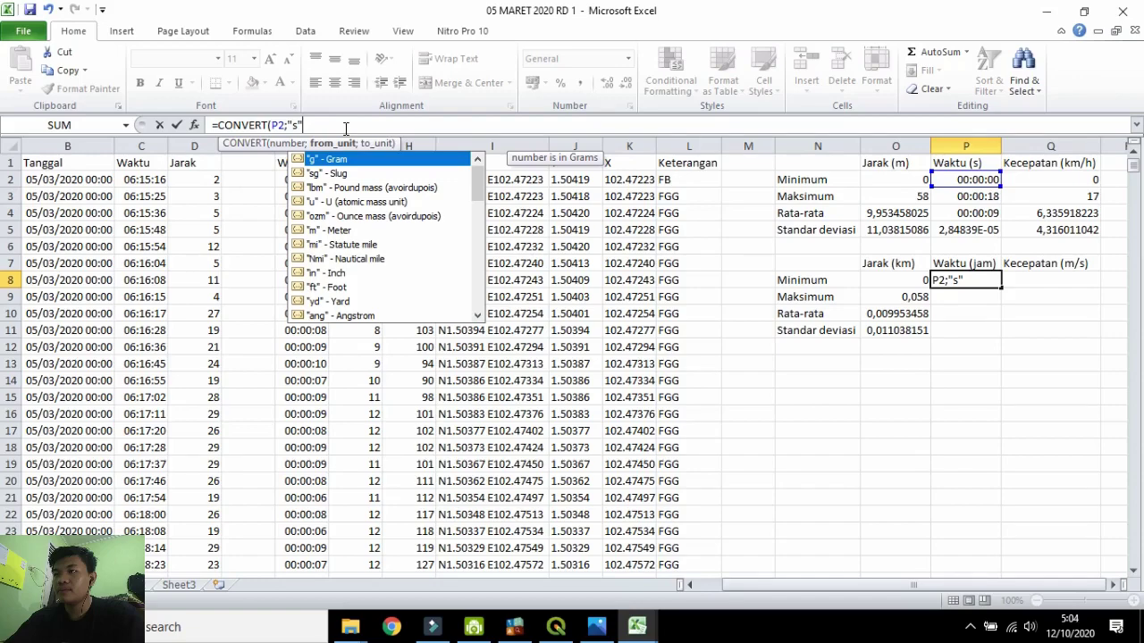
left_click(974, 279)
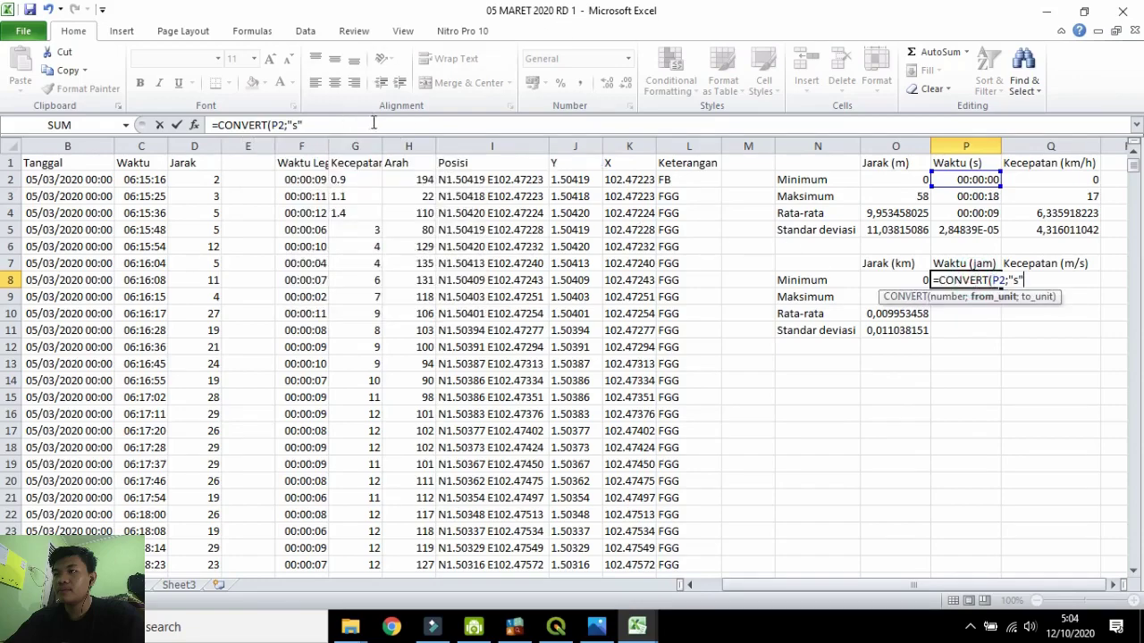
left_click(159, 124)
left_click(889, 331)
left_click(960, 277)
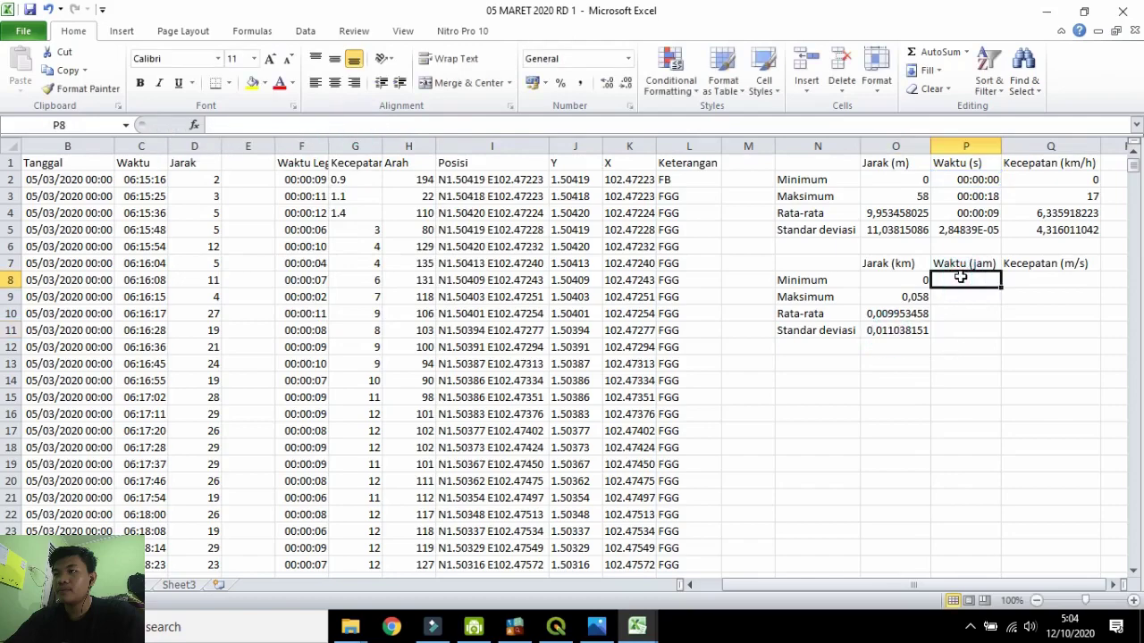
Enter =CONVERT(P2;"sec";"hr") in cell P8 to convert the minimum time to hours.
type("=")
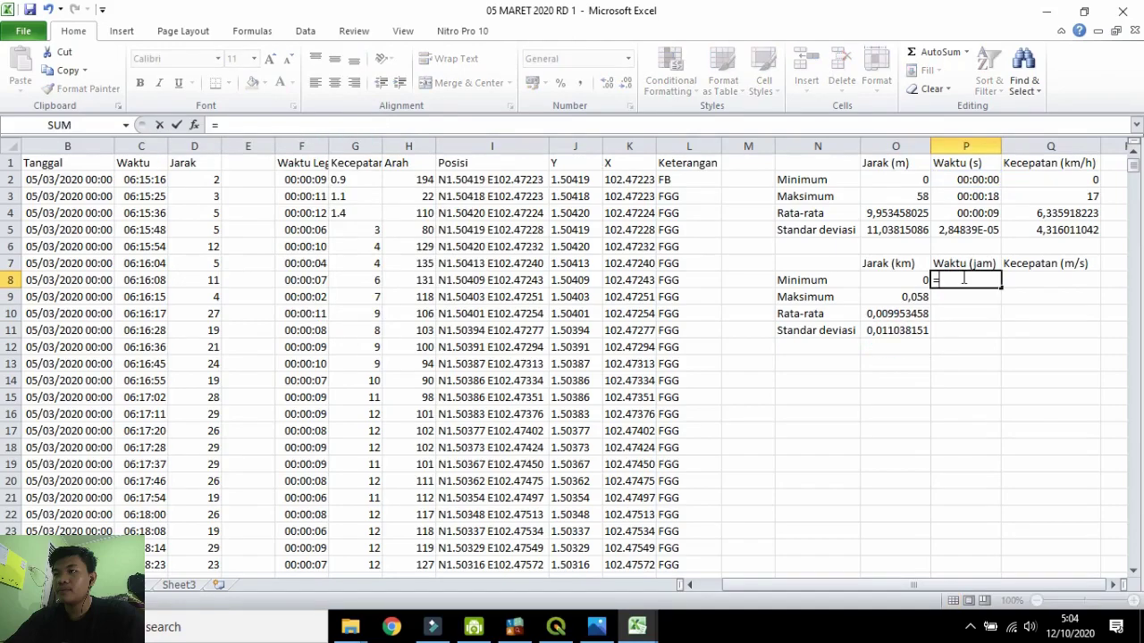
type("con")
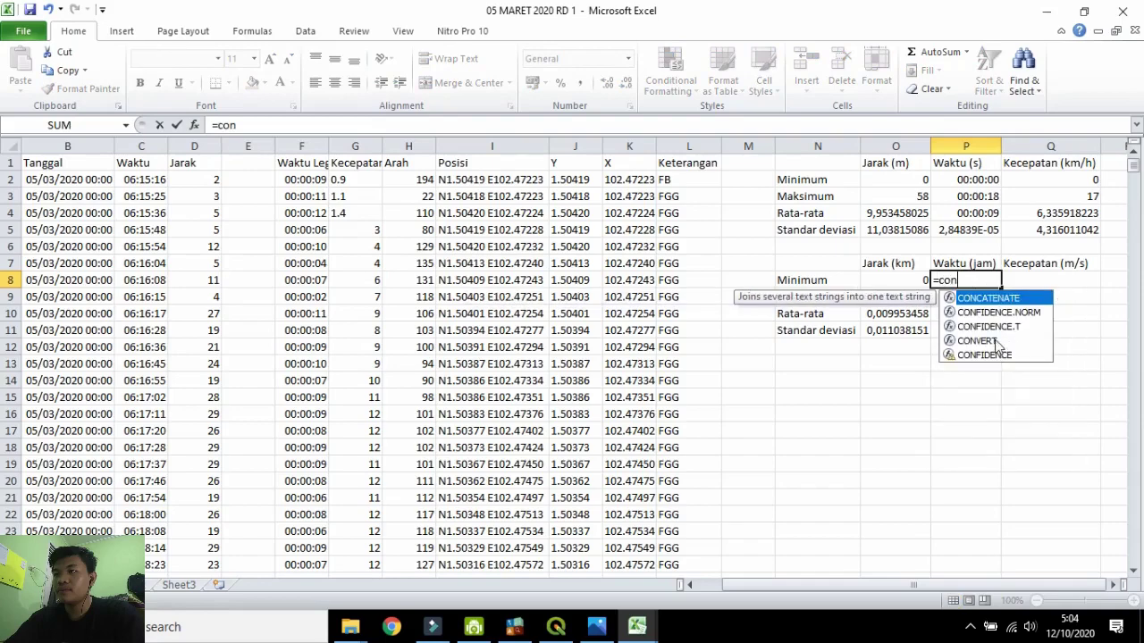
double_click(995, 340)
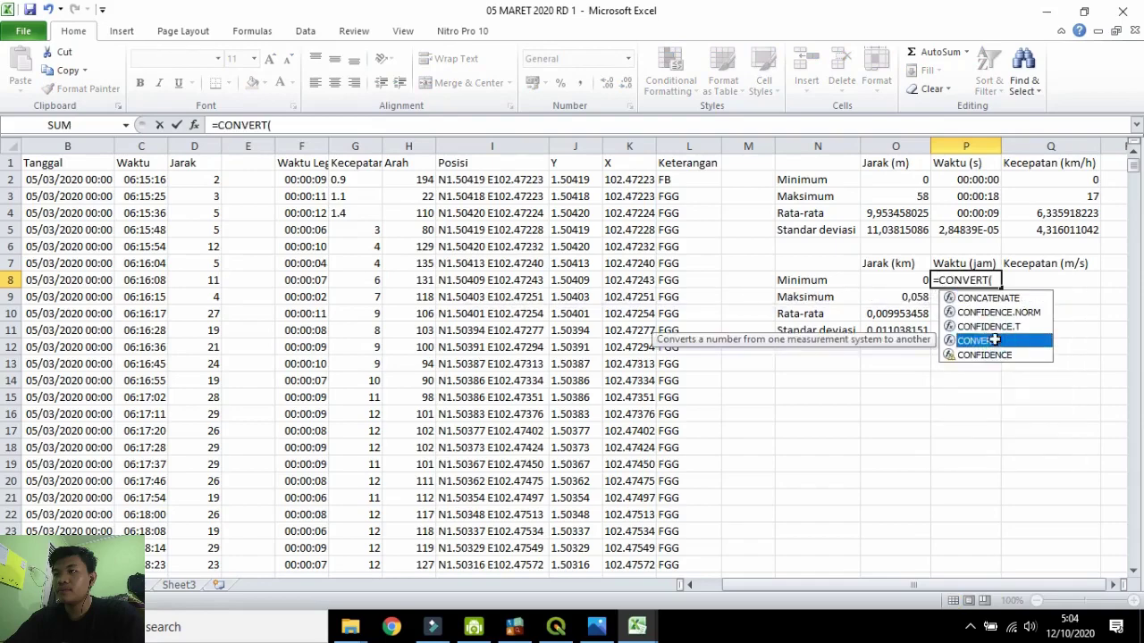
left_click(301, 125)
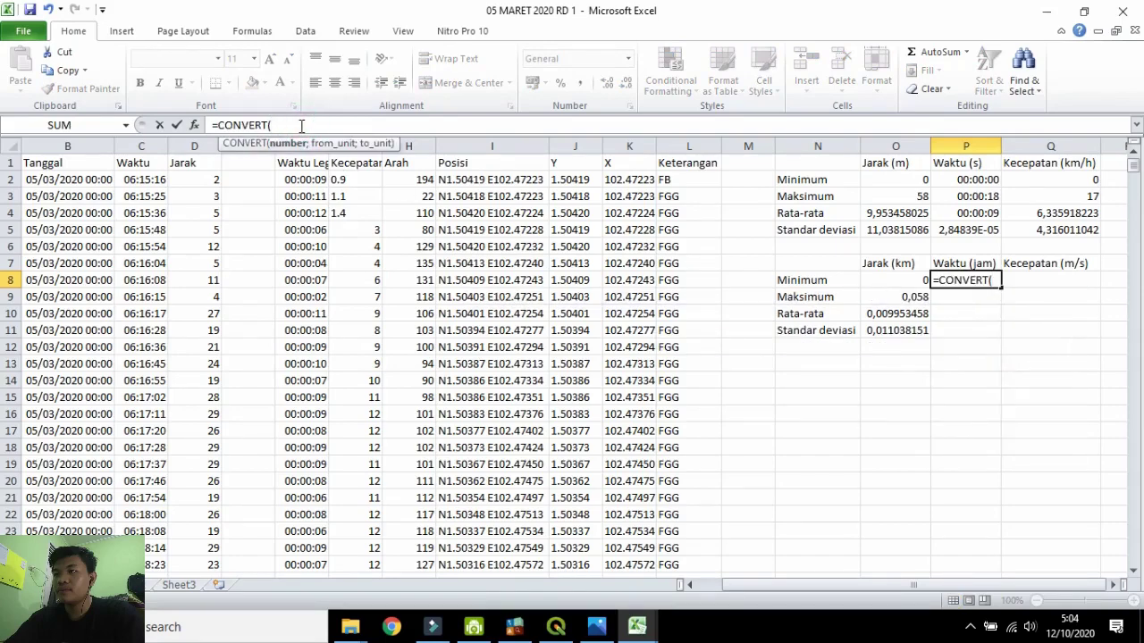
left_click(974, 179)
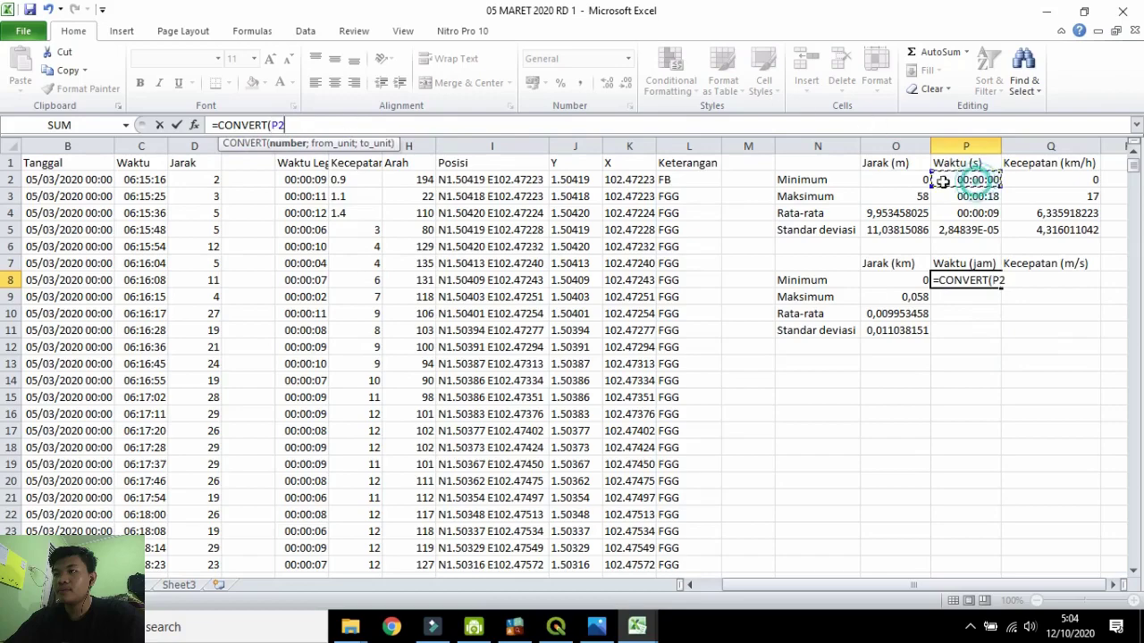
type(";")
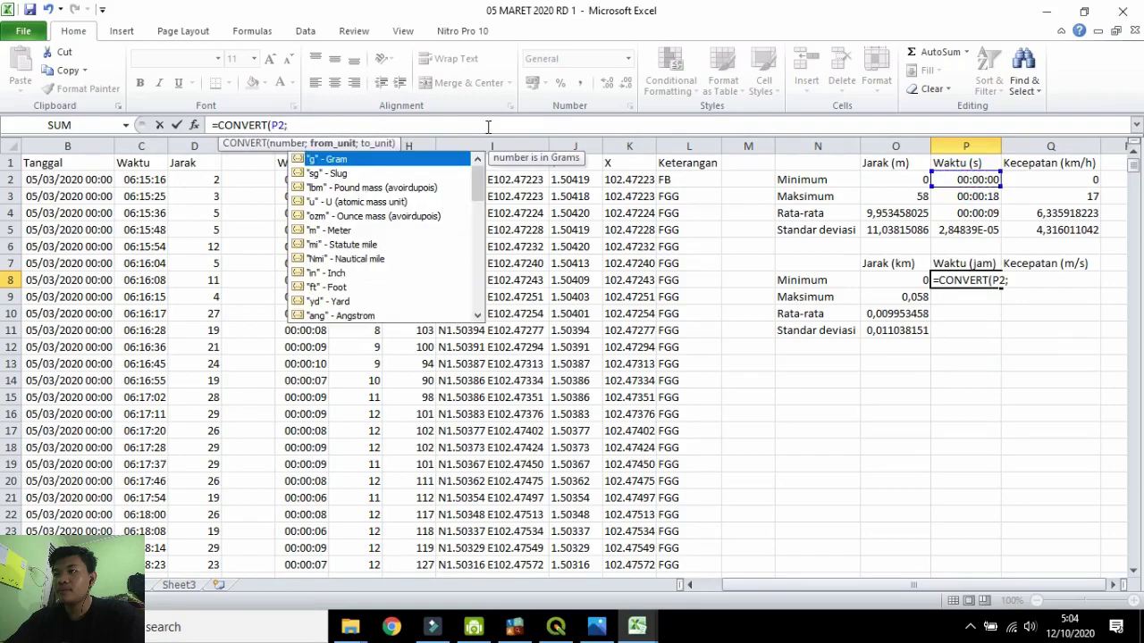
type("\"sec\";\"hr")
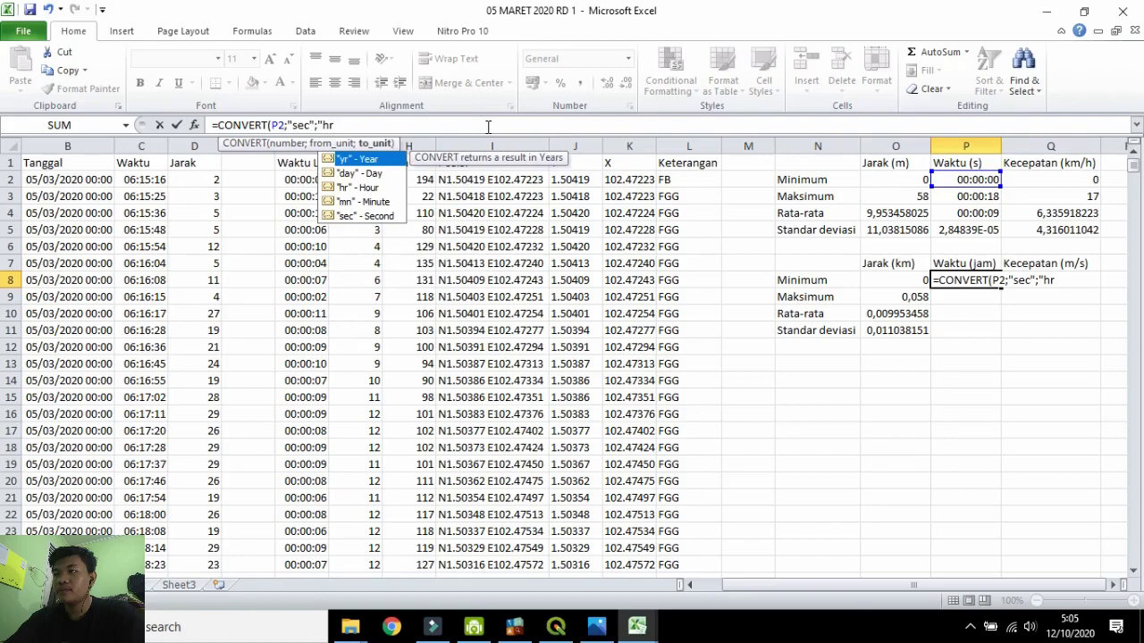
type("\")")
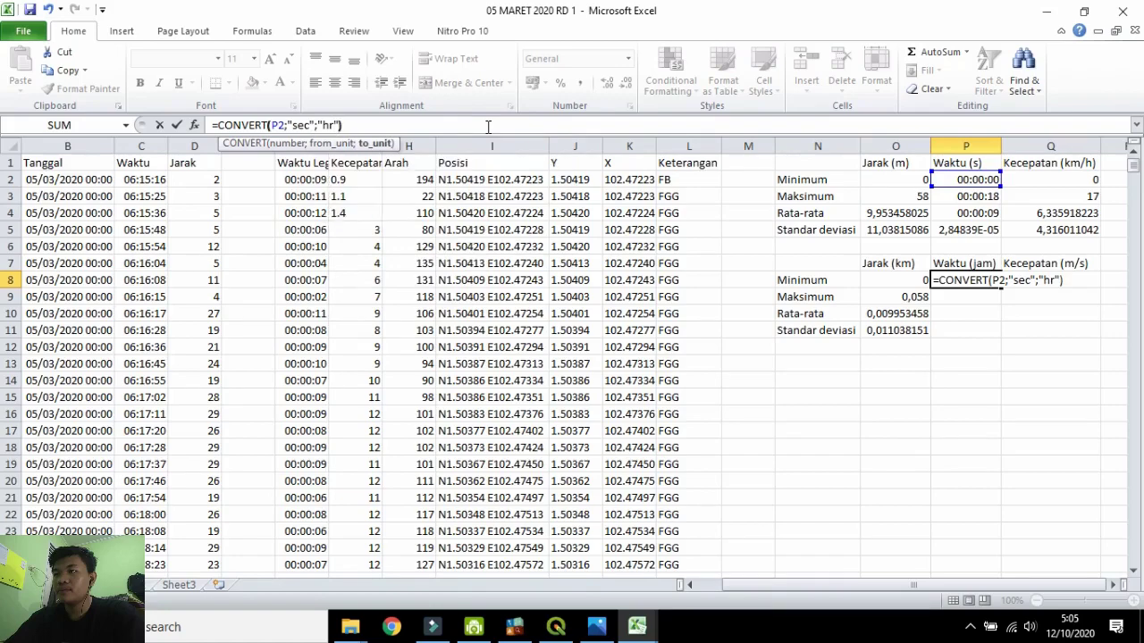
key("Return")
Fill the time conversion formula in P8 down to P11 and check the resulting cells.
left_click(966, 279)
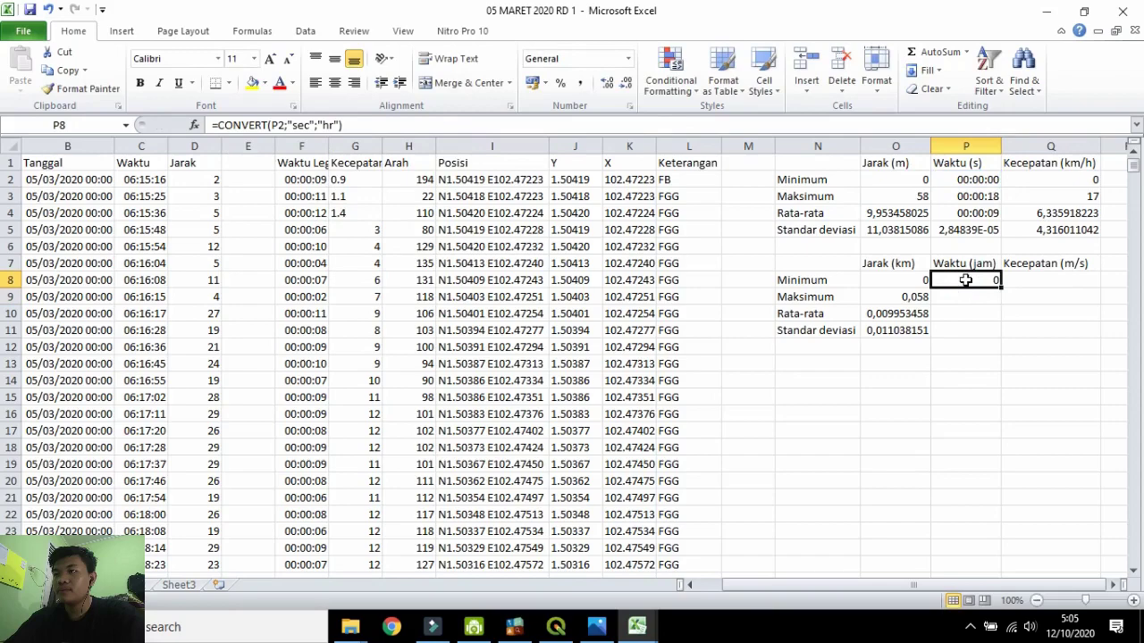
left_click_drag(1000, 287, 1006, 332)
left_click(1024, 288)
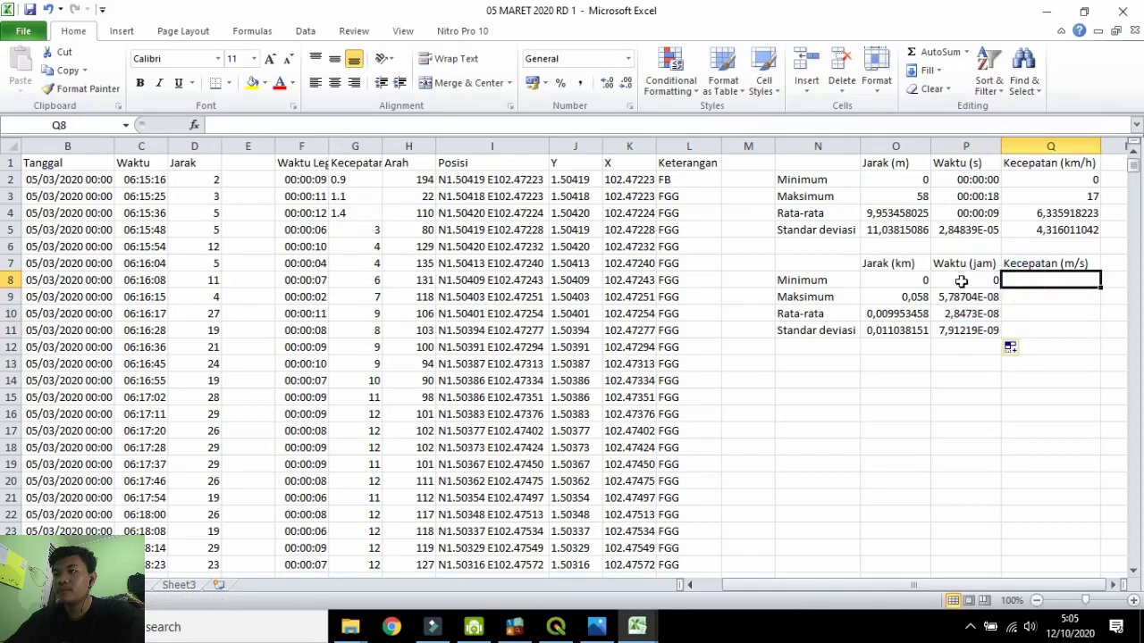
left_click(983, 296)
left_click(979, 314)
left_click(983, 279)
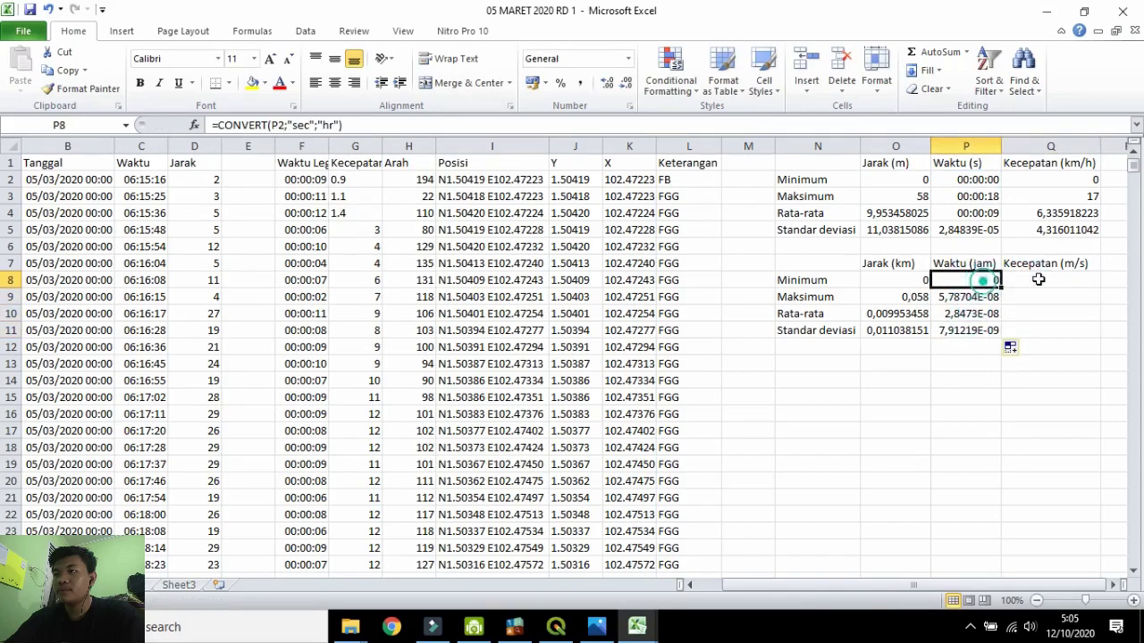
left_click(1039, 279)
type("=")
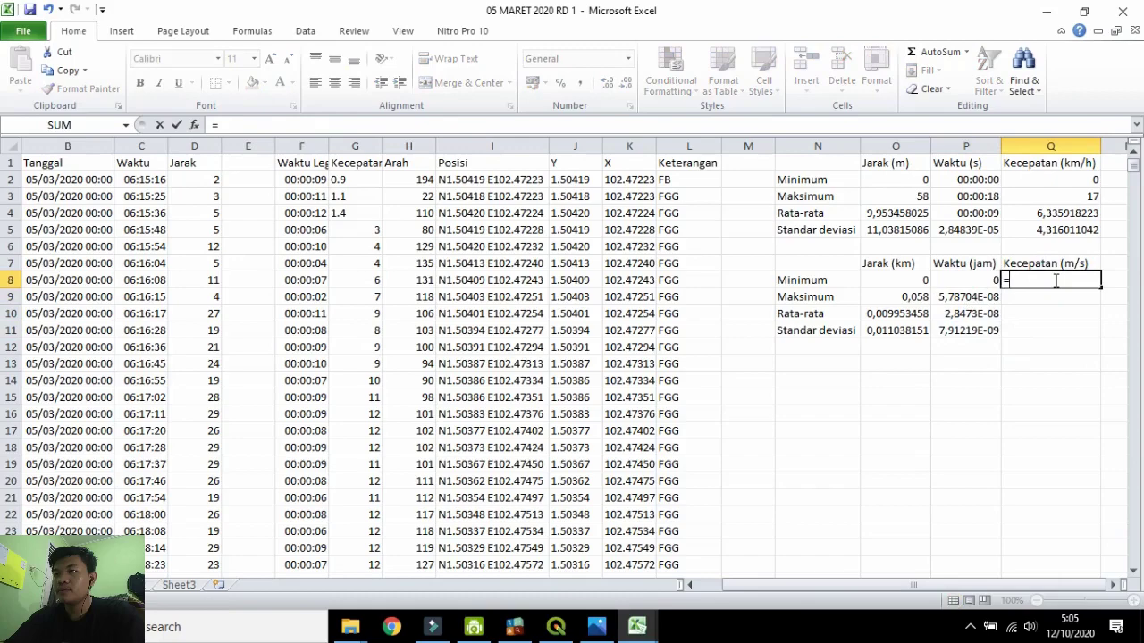
type("co")
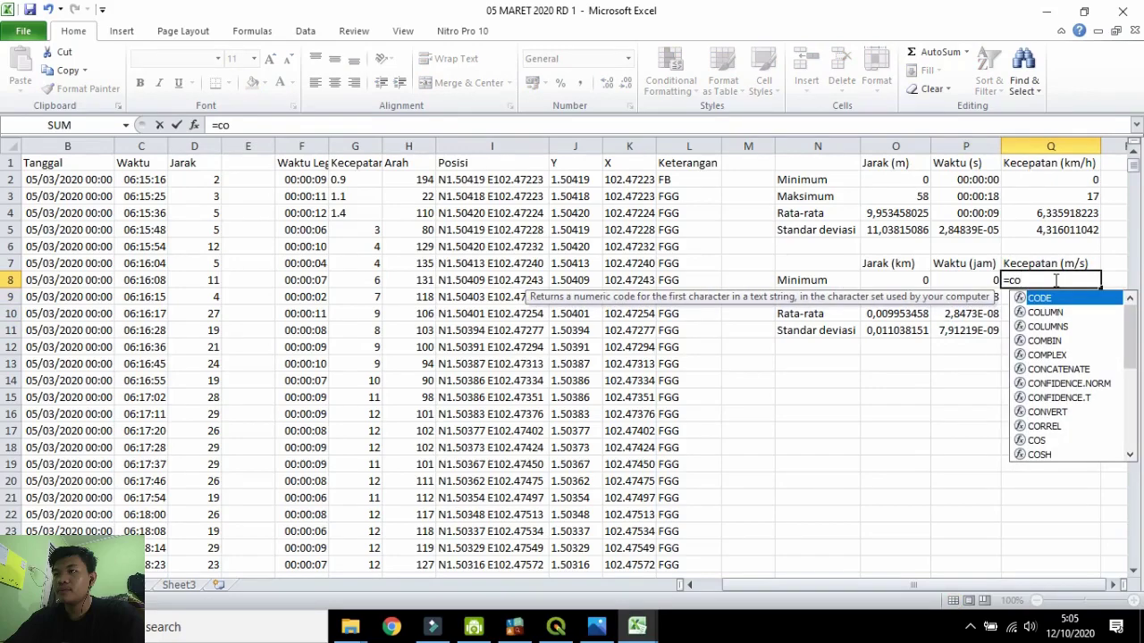
type("n")
key("BackSpace")
key("BackSpace")
key("BackSpace")
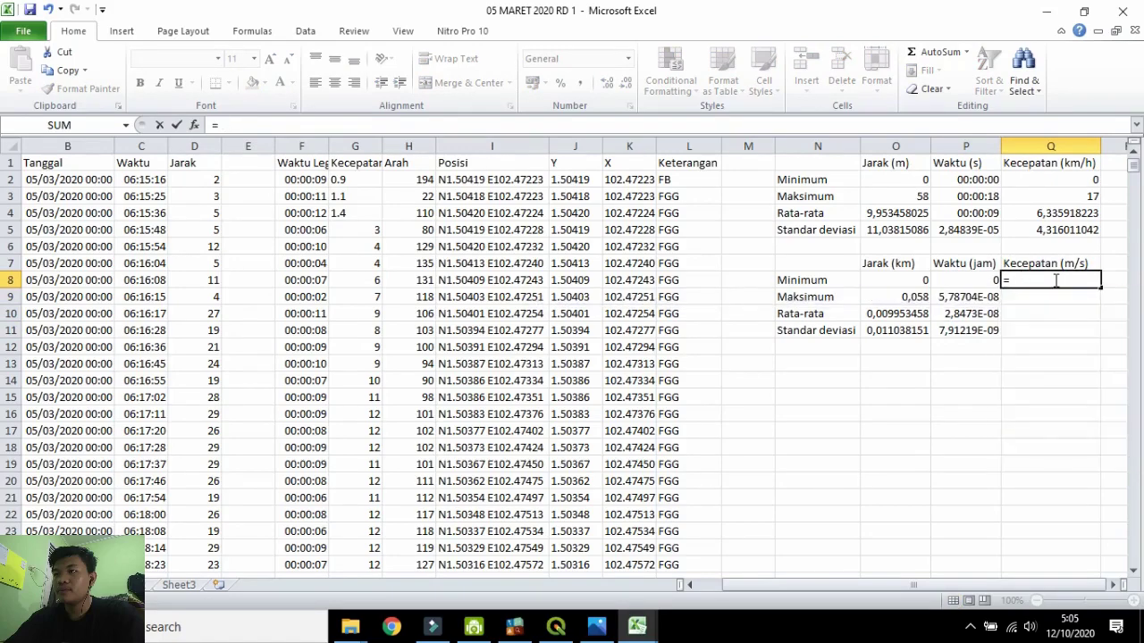
key("Escape")
left_click(980, 332)
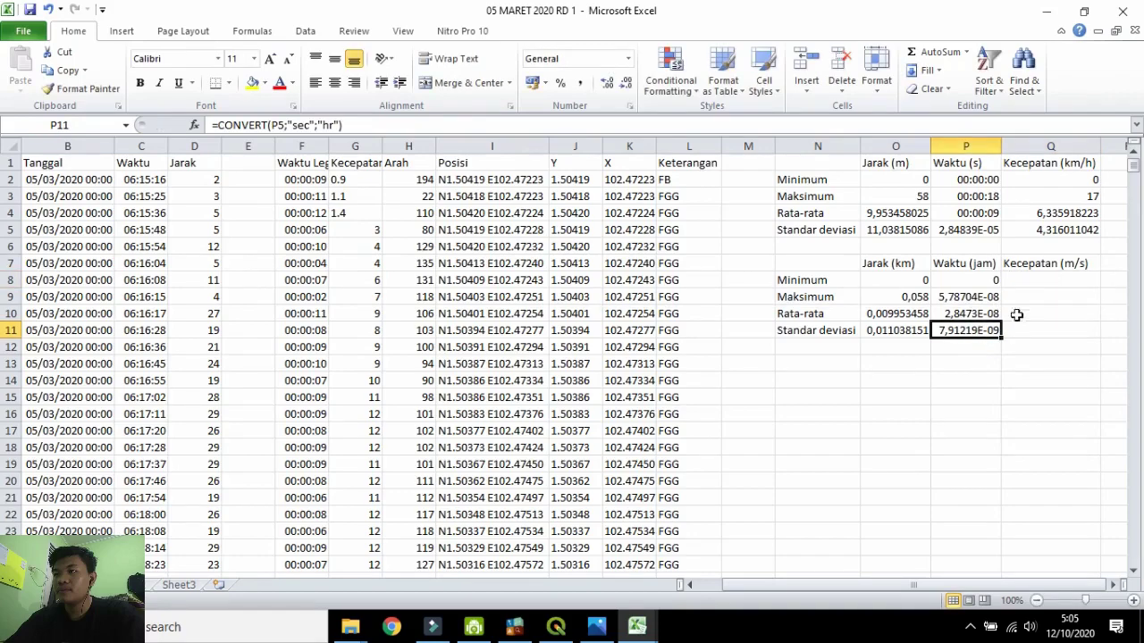
Enter =Q2*1000/3600 in cell Q8 to convert the minimum speed from km/h to m/s.
left_click(1035, 283)
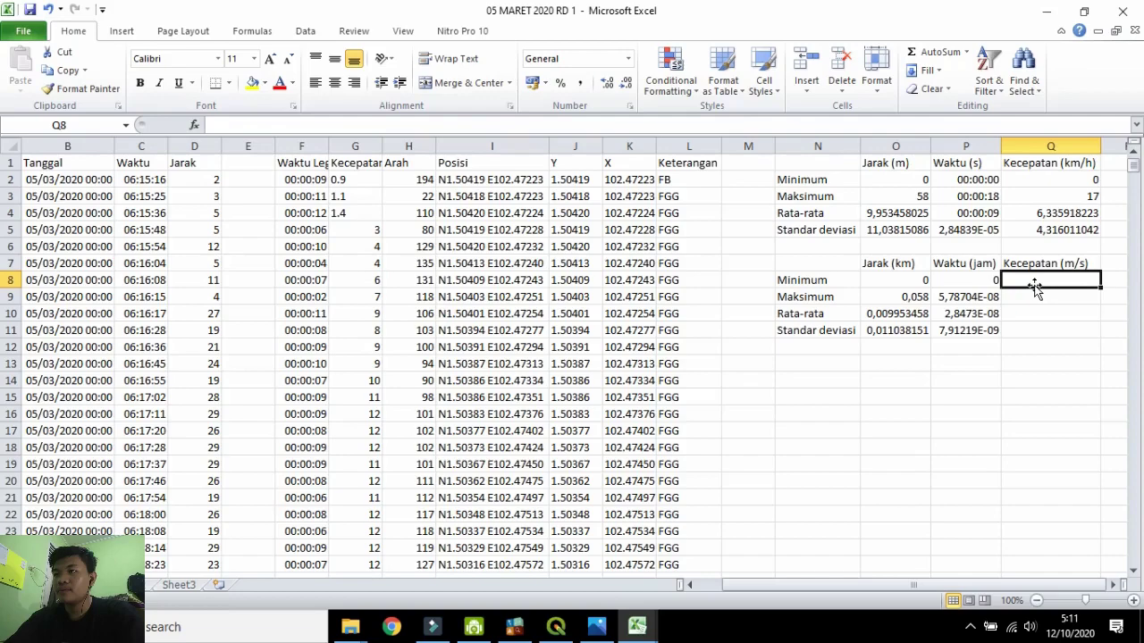
type("=")
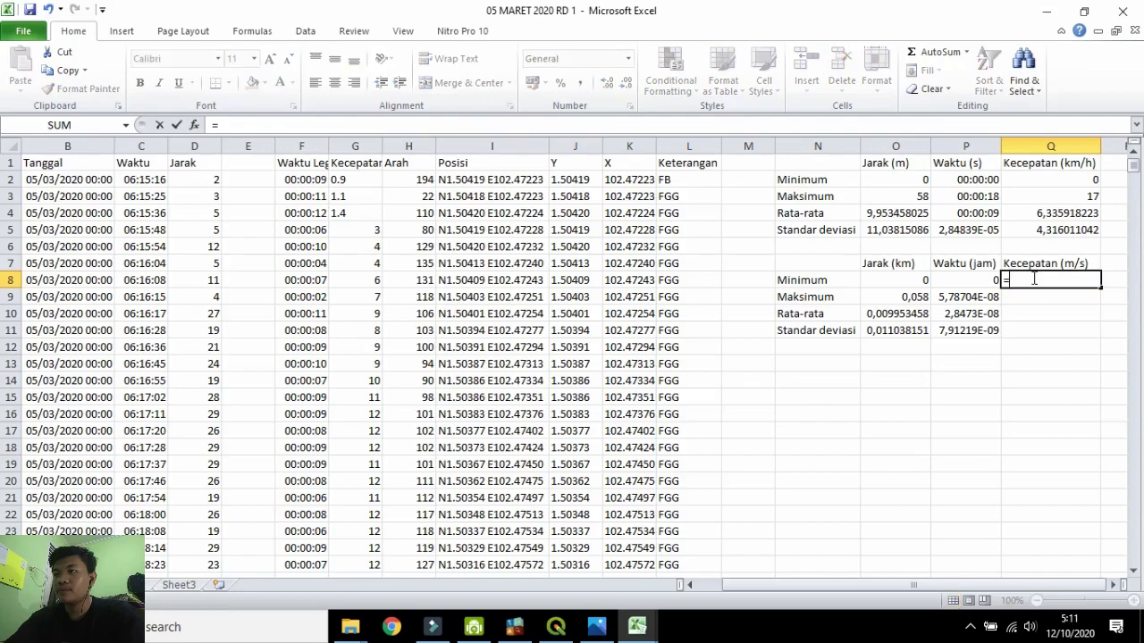
left_click(1030, 178)
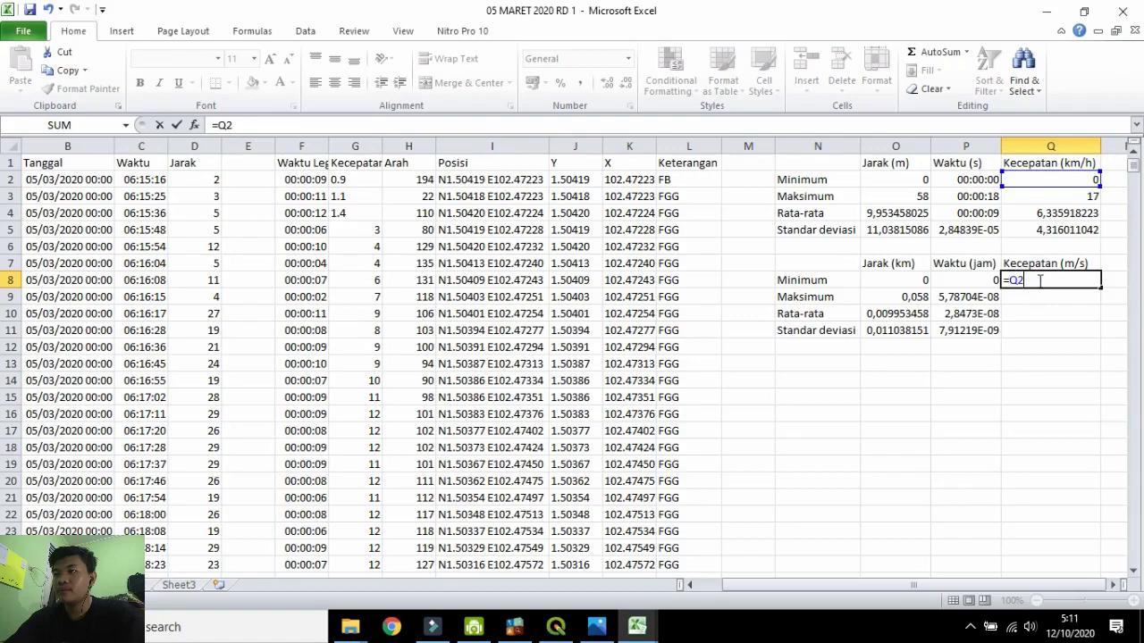
type("*1000/3600")
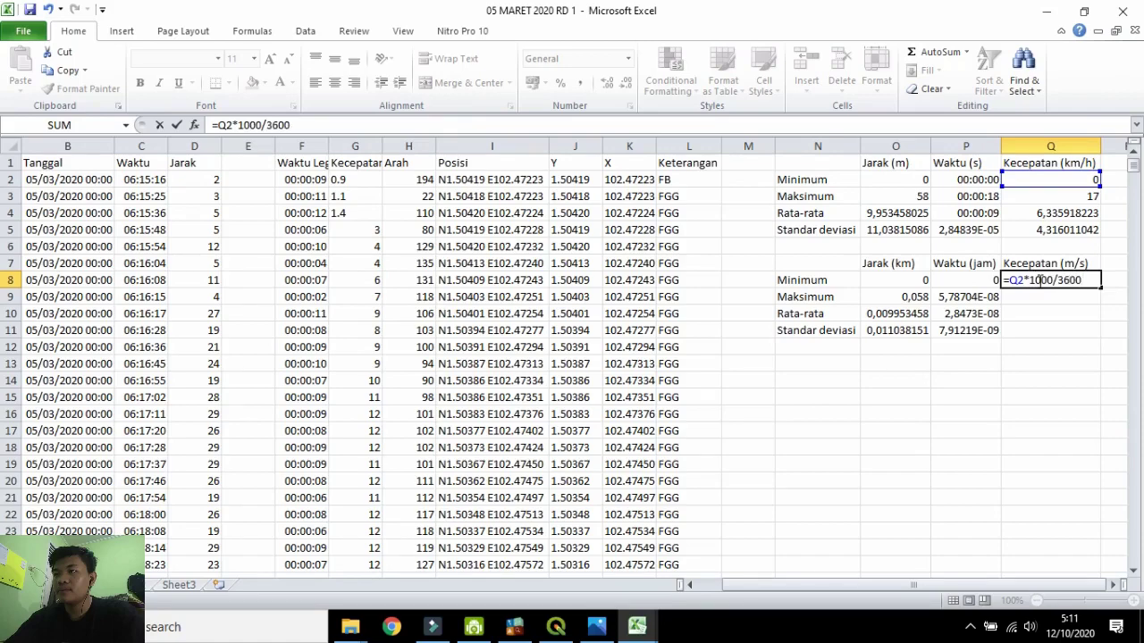
key("Return")
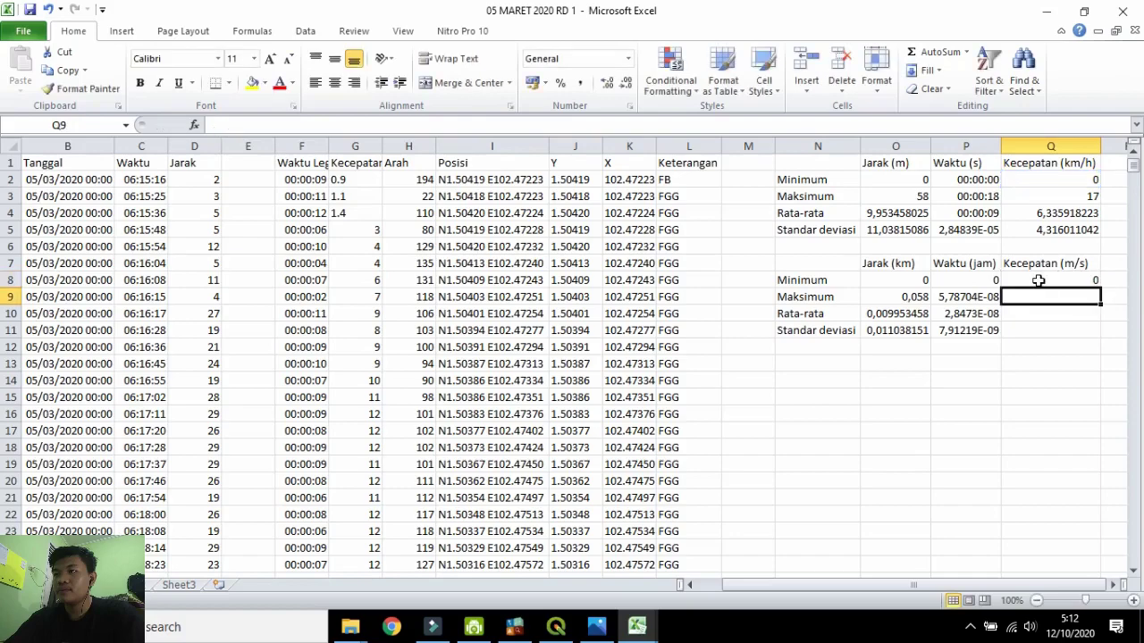
Fill the speed conversion formula in Q8 down to Q11 and check the copied formulas.
left_click(1046, 264)
left_click(1051, 280)
left_click_drag(1101, 288, 1105, 336)
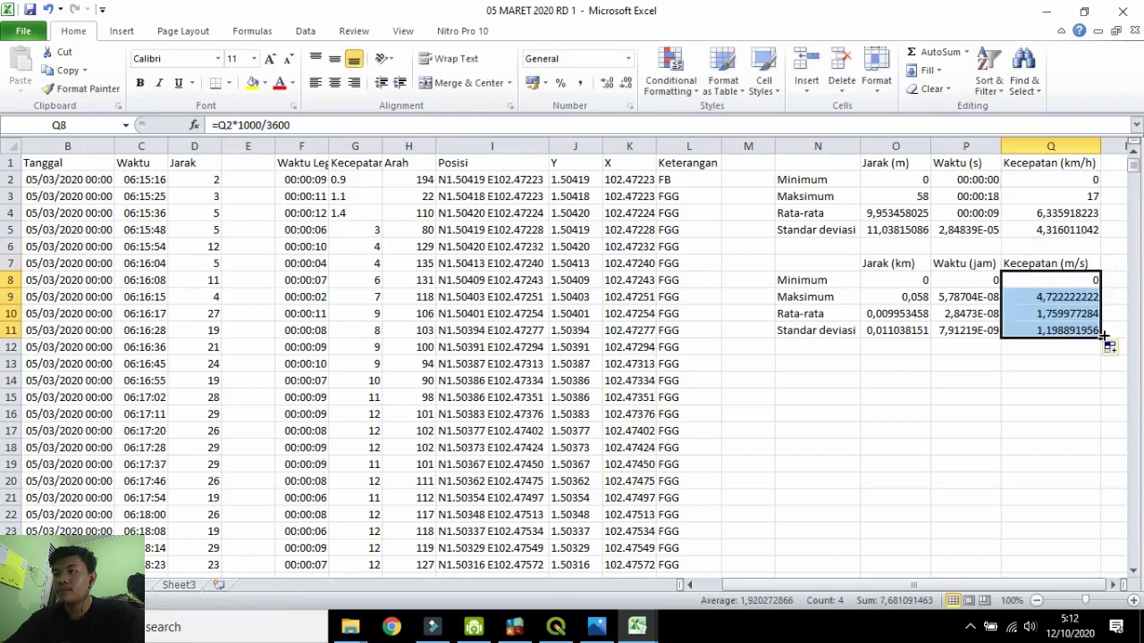
left_click(1063, 301)
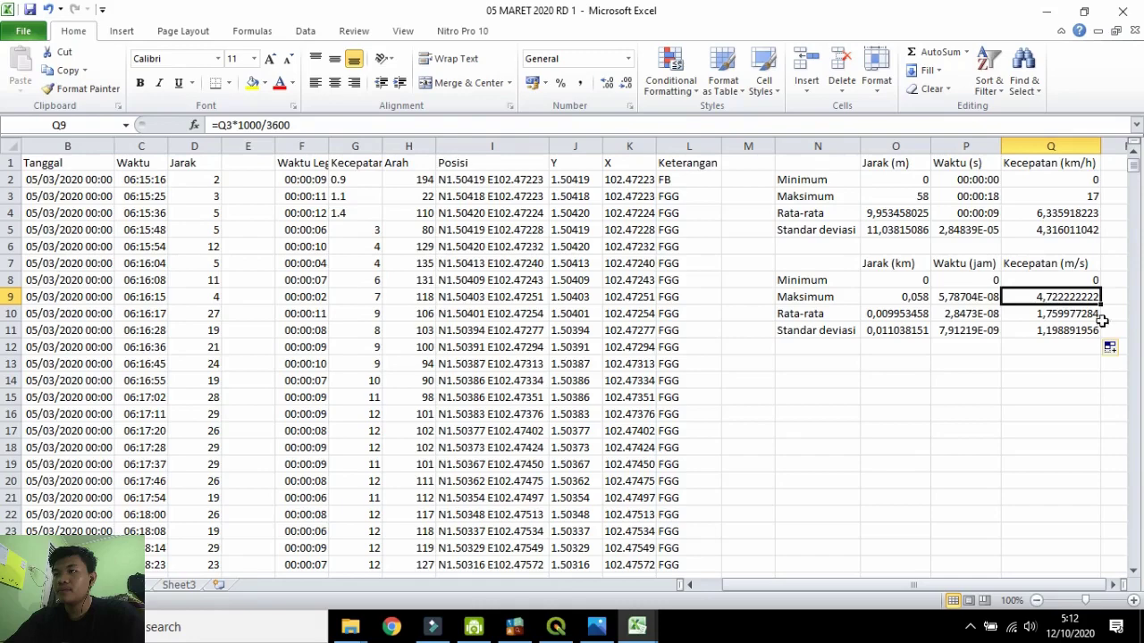
left_click(1062, 330)
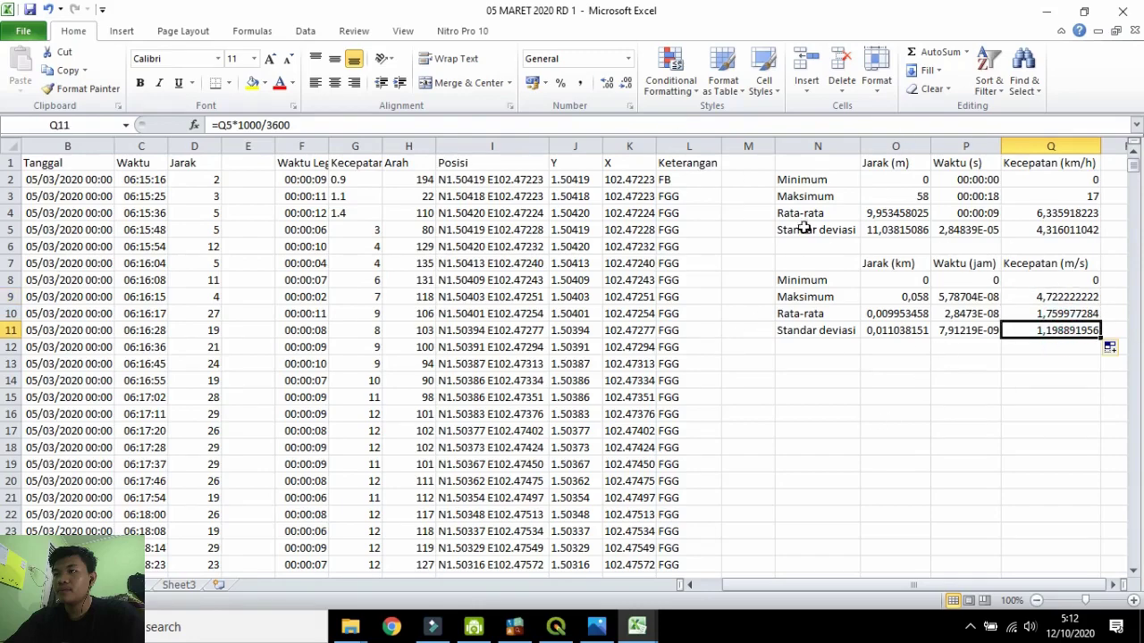
Switch to the 08 APRIL 2020 JP 1 workbook and examine its column headers in row 1.
left_click(637, 626)
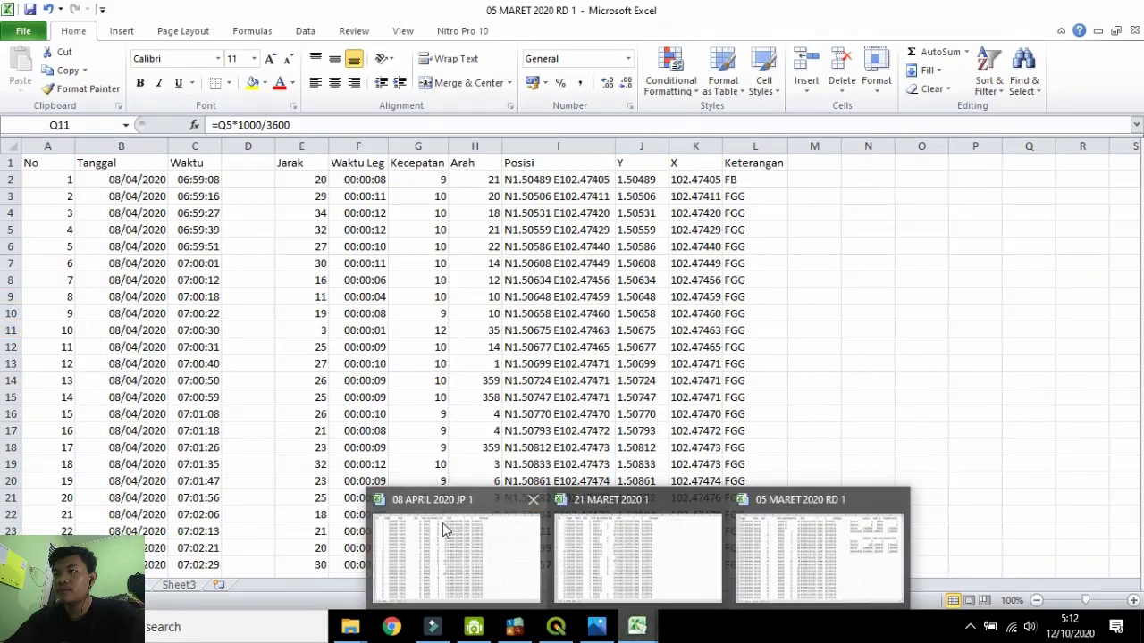
left_click(456, 550)
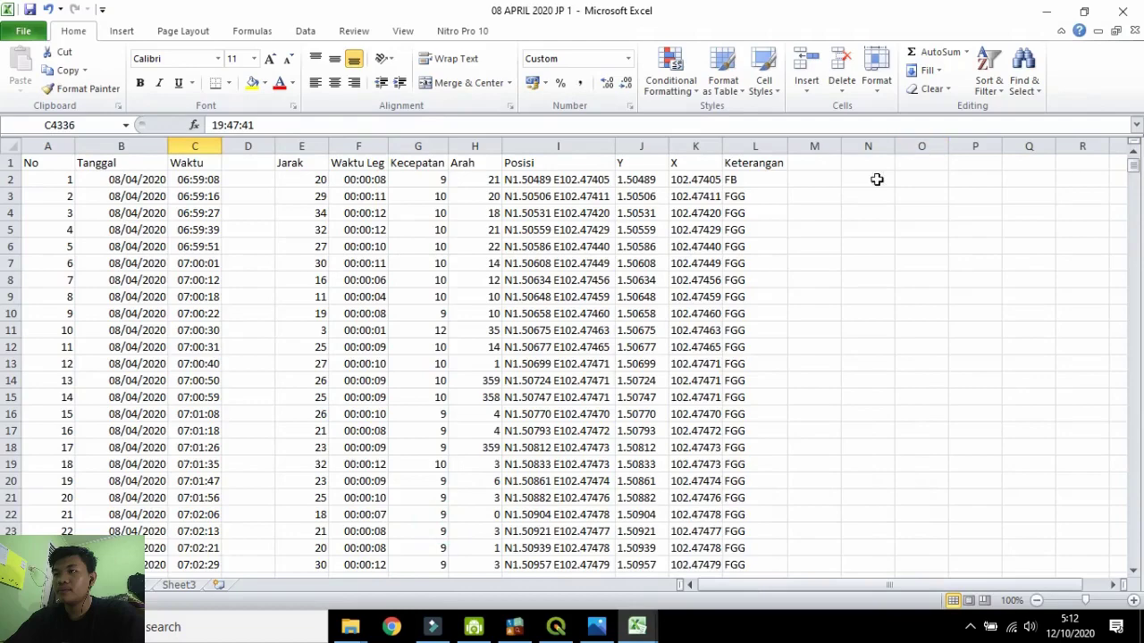
left_click(742, 231)
left_click(734, 164)
left_click(703, 162)
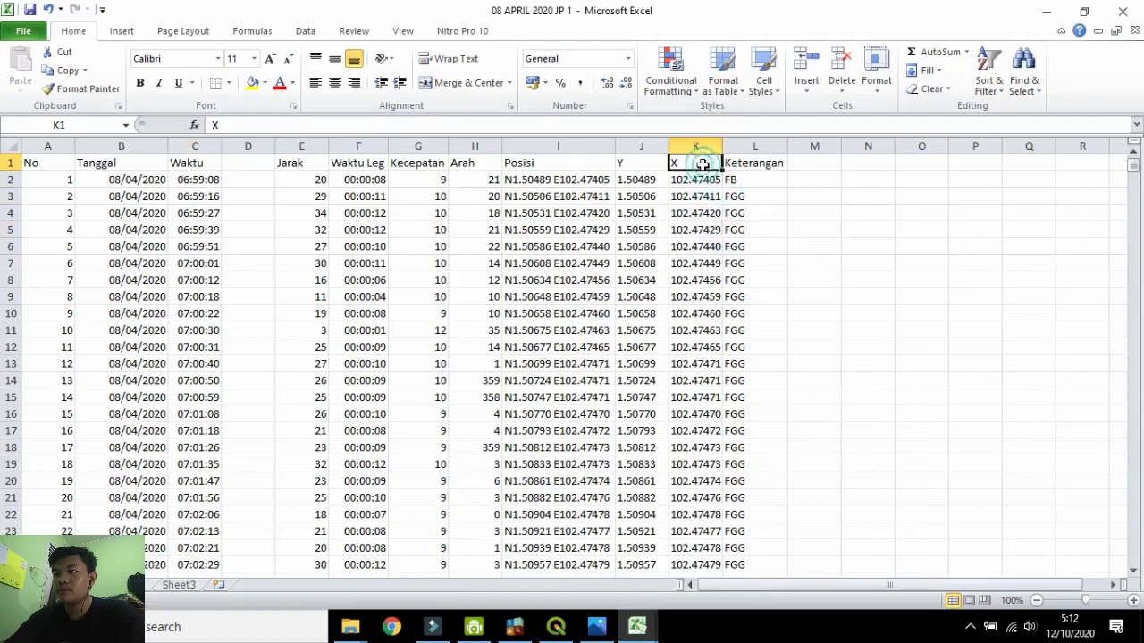
left_click(748, 163)
left_click(48, 164)
Copy the statistics and conversion tables in N1:Q11 of the 05 MARET 2020 RD 1 workbook.
mouse_move(636, 626)
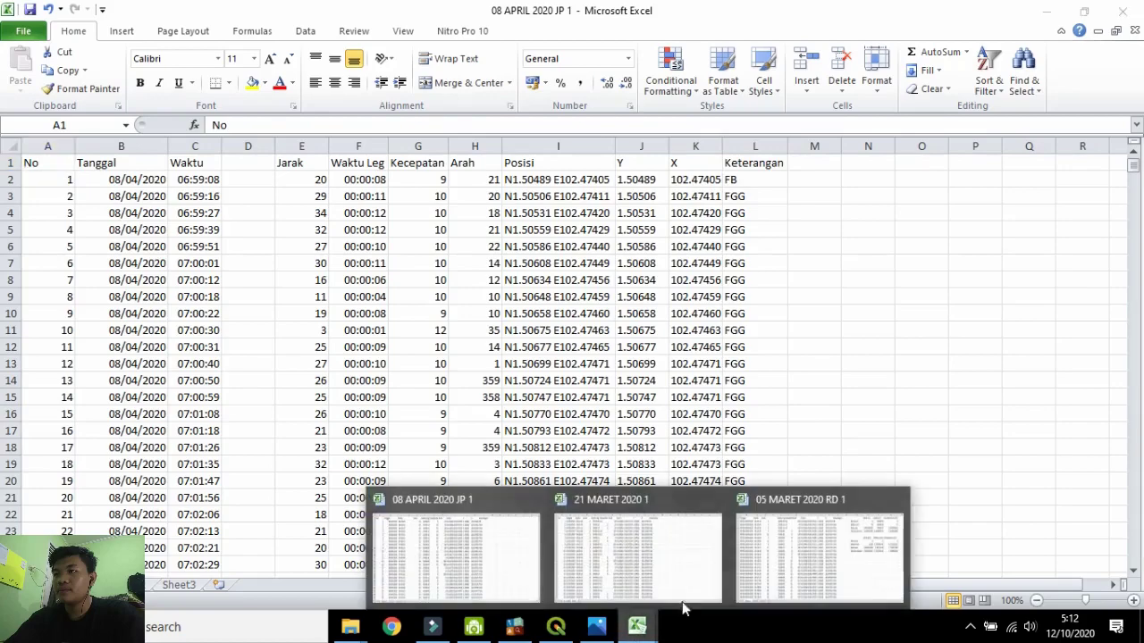
left_click(804, 566)
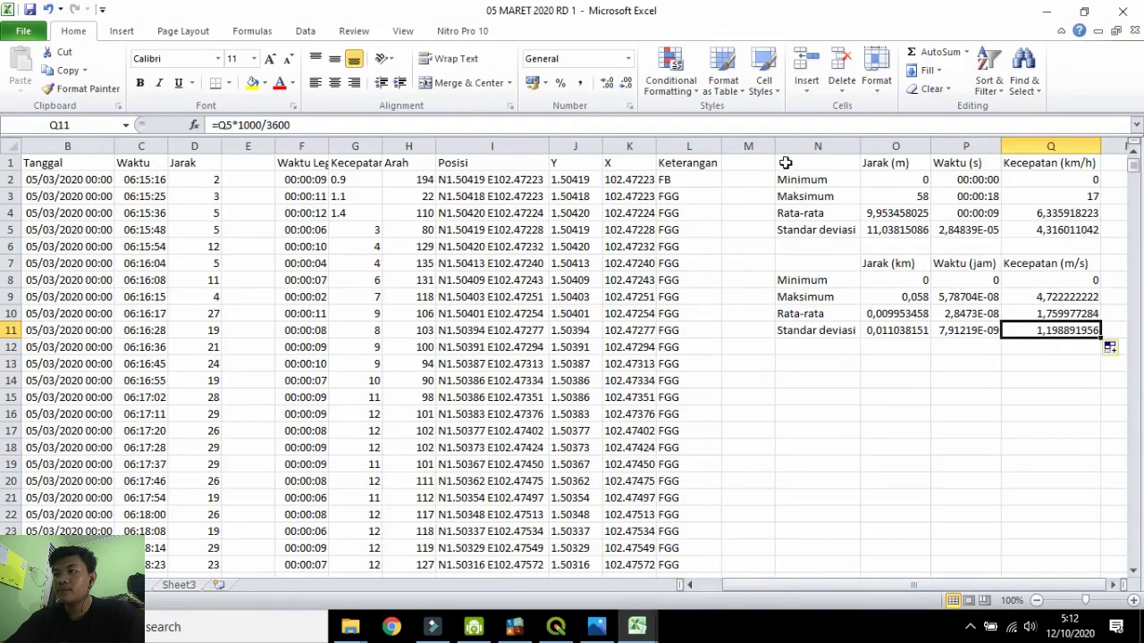
left_click_drag(784, 163, 1074, 324)
key("ctrl+c")
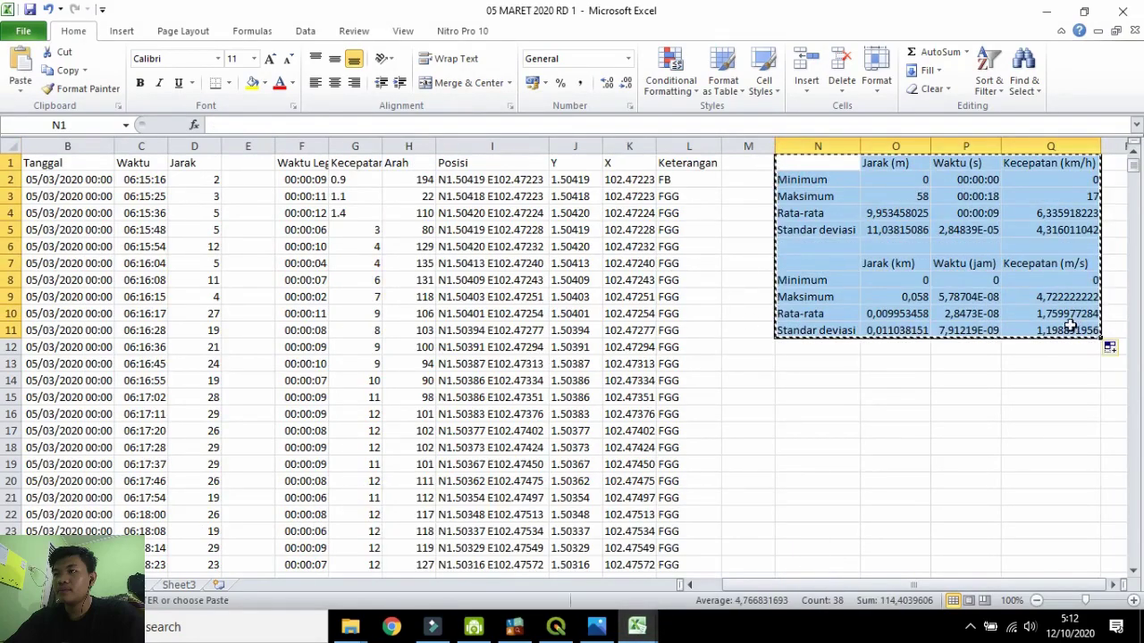
Paste the copied tables into the 08 APRIL 2020 JP 1 workbook starting at cell N1.
mouse_move(636, 625)
left_click(428, 563)
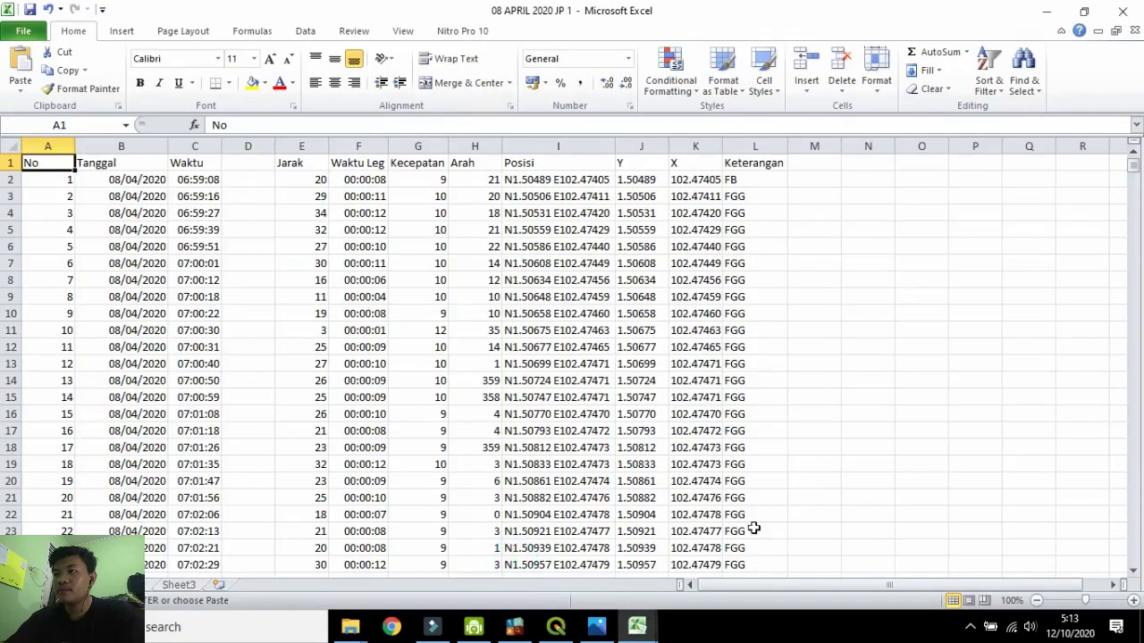
left_click(786, 575)
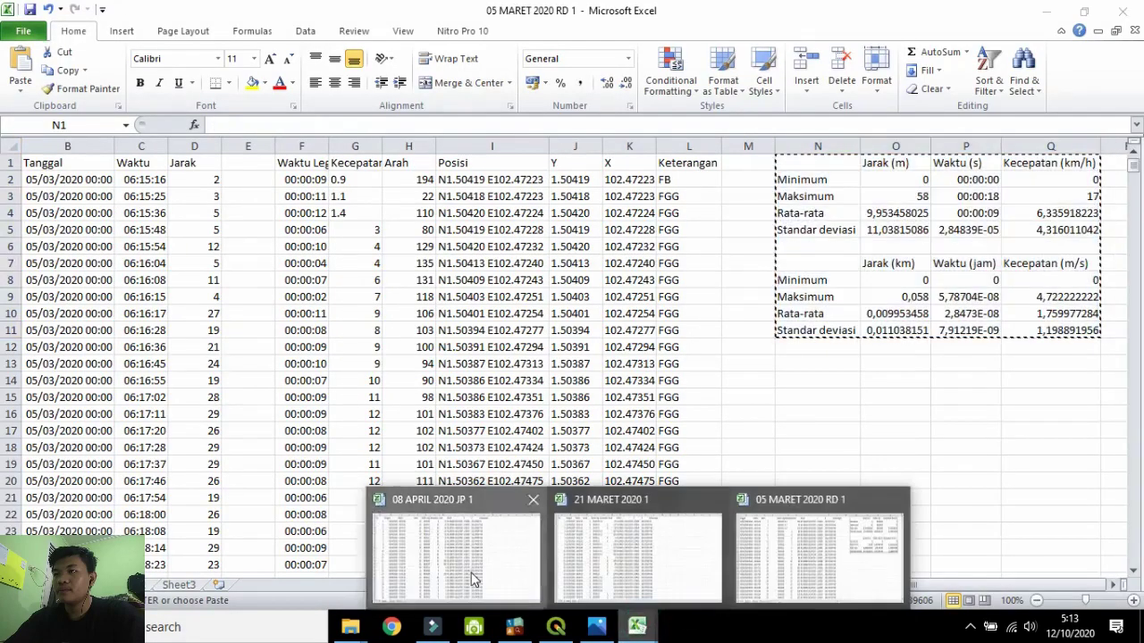
left_click(447, 590)
left_click(864, 164)
key("ctrl+v")
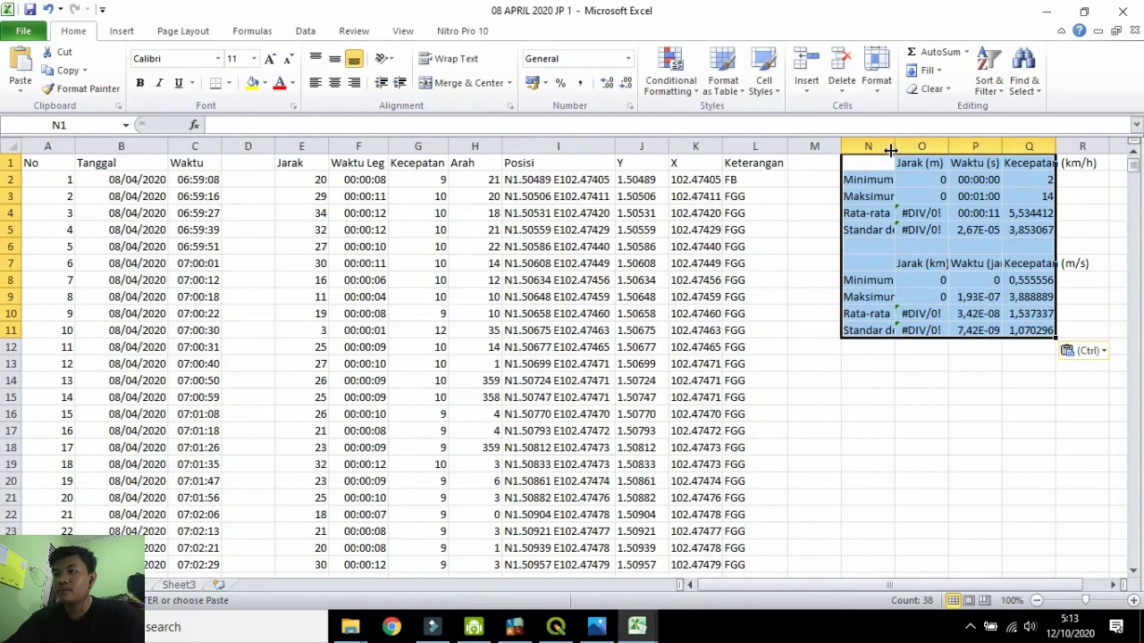
Fit the widths of the pasted table's columns, N to Q, to their contents.
double_click(895, 146)
double_click(980, 145)
double_click(1037, 146)
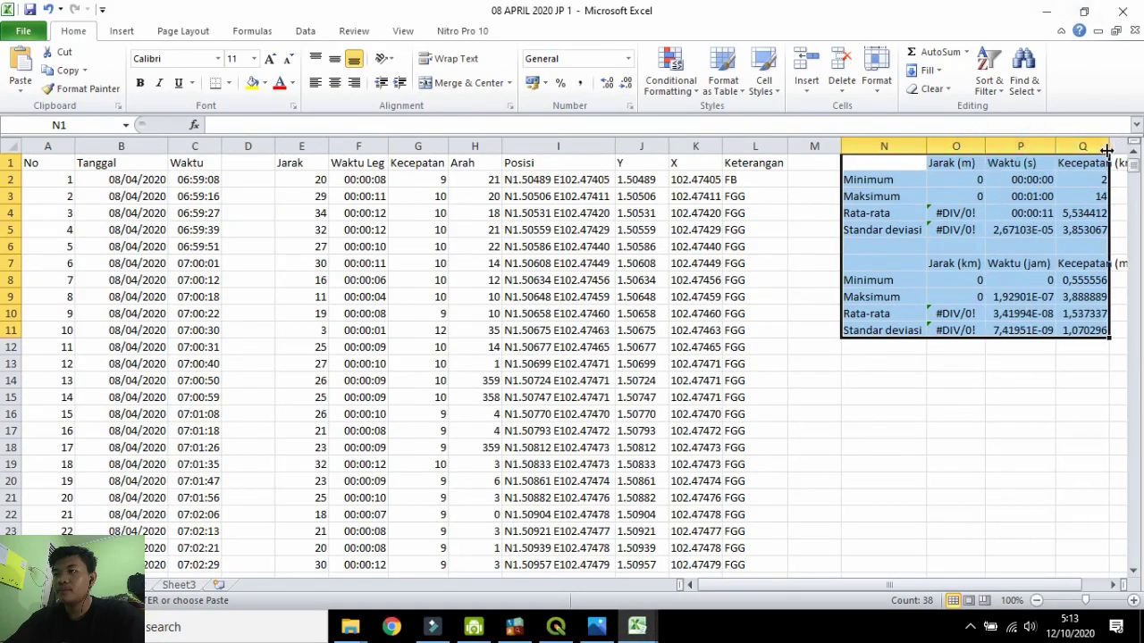
double_click(1108, 145)
left_click_drag(912, 585, 921, 590)
Redirect the minimum distance formula in O2 to the Jarak column, making it =MIN(E2:E4599).
left_click(916, 179)
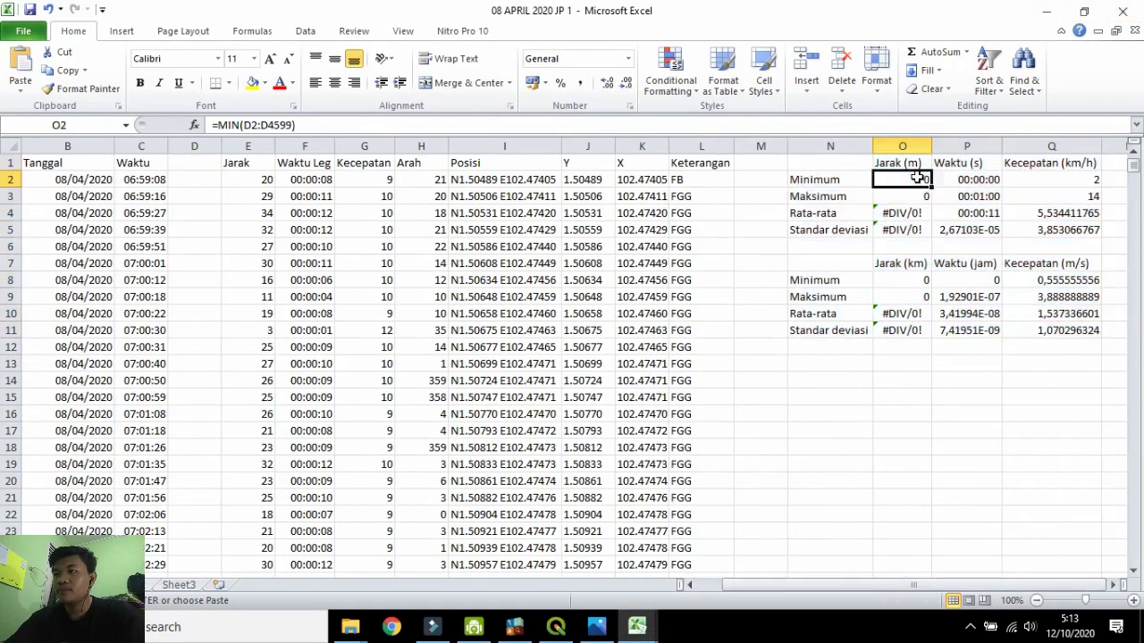
left_click(919, 277)
left_click(917, 179)
left_click(911, 196)
left_click(916, 176)
double_click(902, 179)
left_click(327, 125)
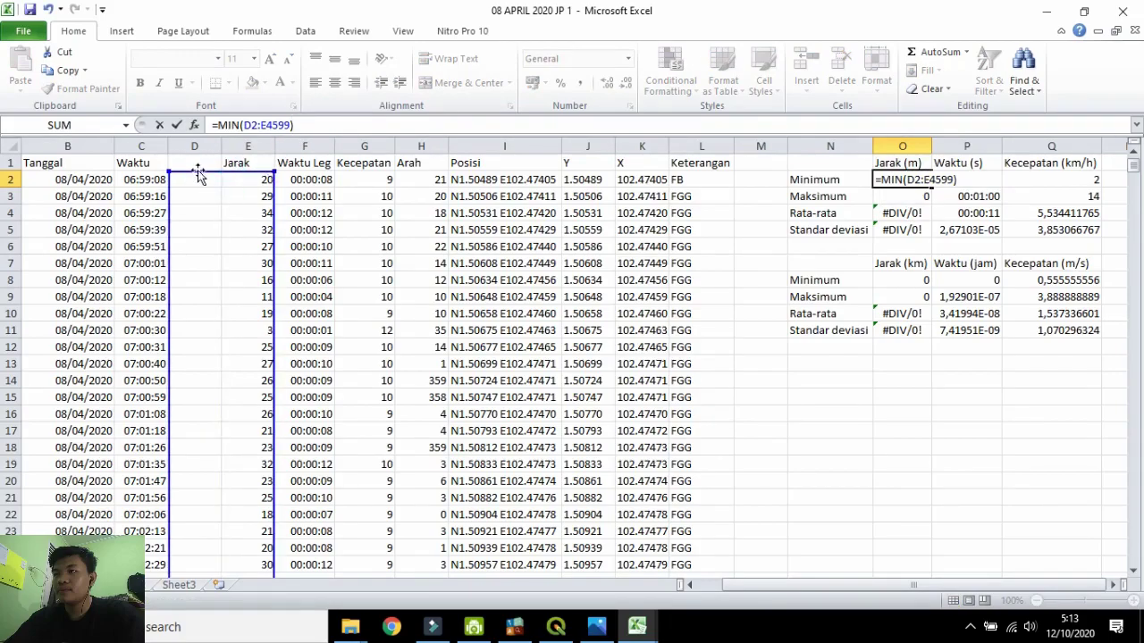
left_click_drag(168, 166, 224, 166)
End the range of the minimum distance formula at the last data row, making O2 =MIN(E2:E4336).
left_click_drag(1137, 184, 1135, 554)
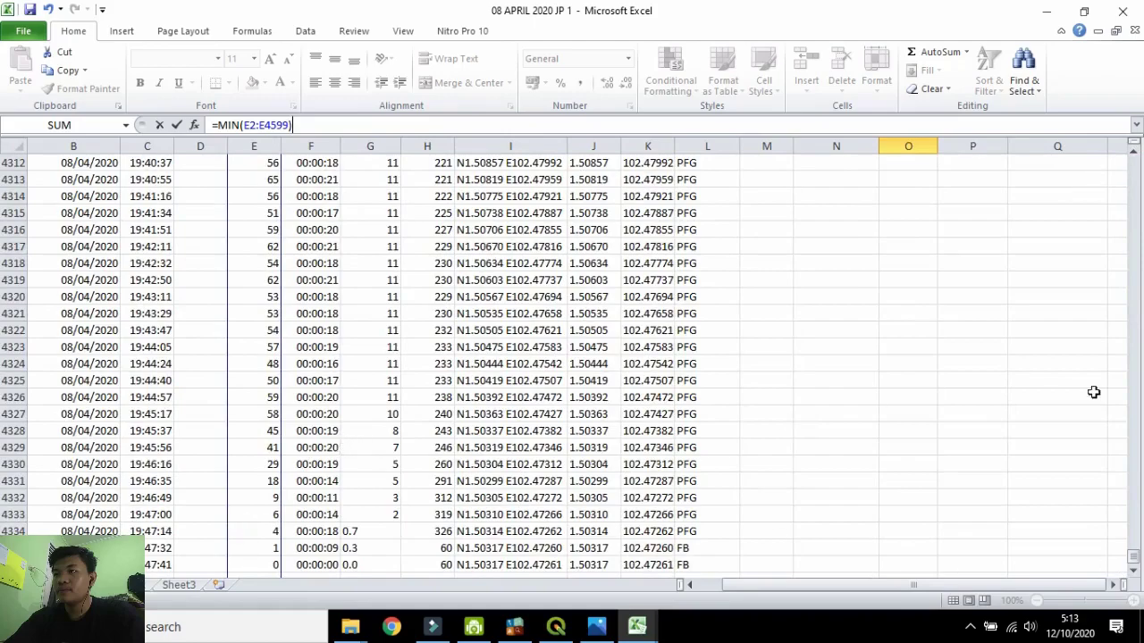
left_click(1133, 570)
left_click(1133, 570)
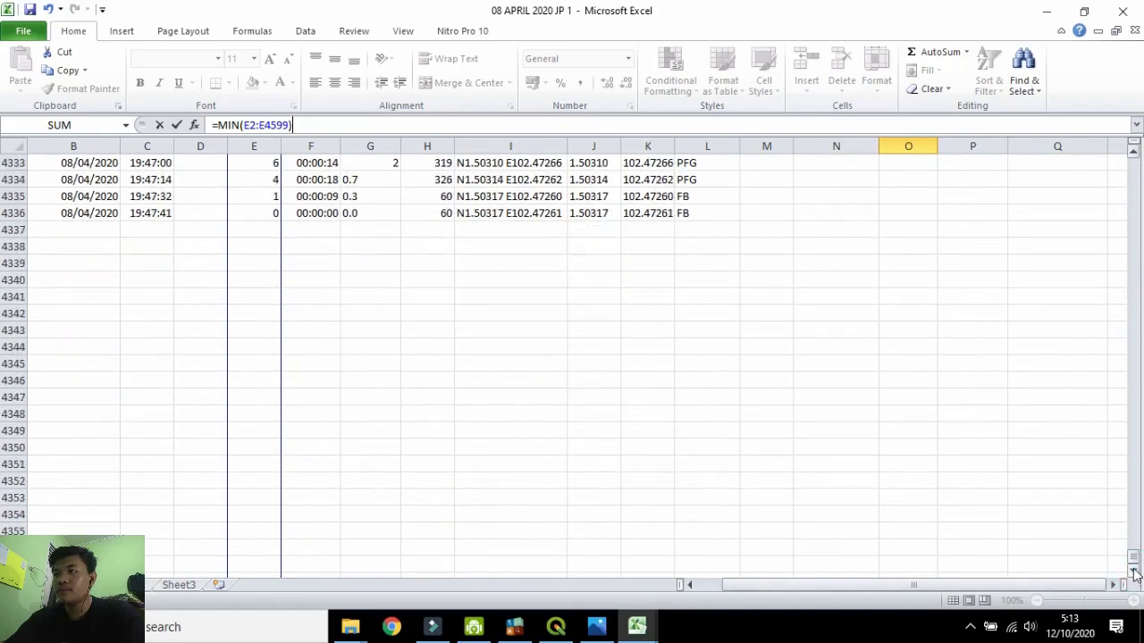
left_click_drag(289, 125, 265, 125)
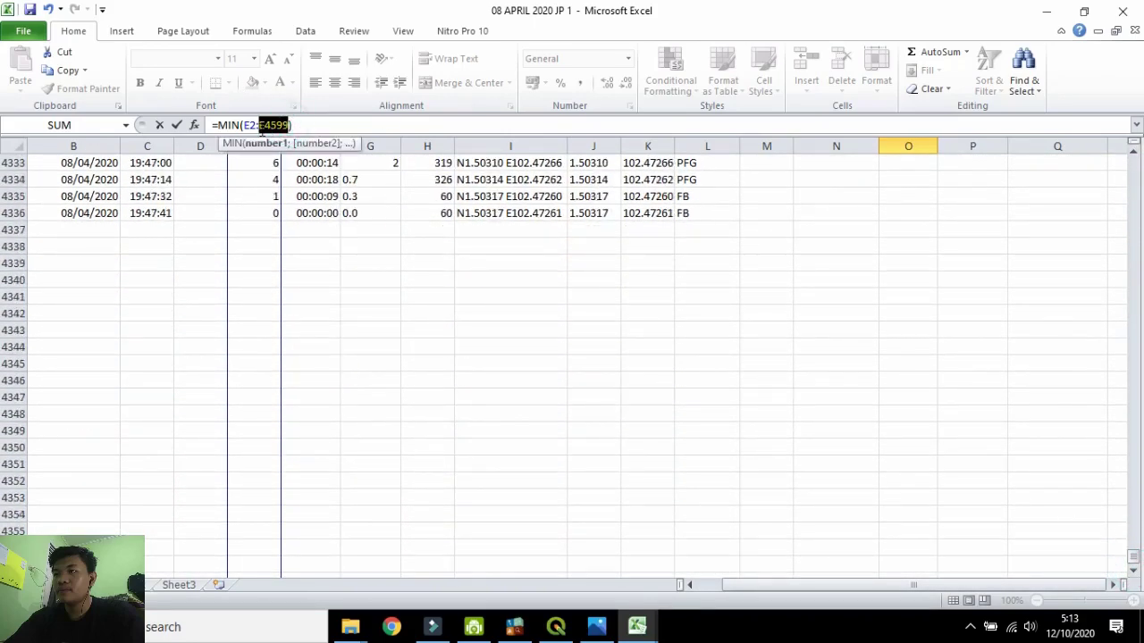
key("BackSpace")
left_click(269, 212)
left_click(354, 129)
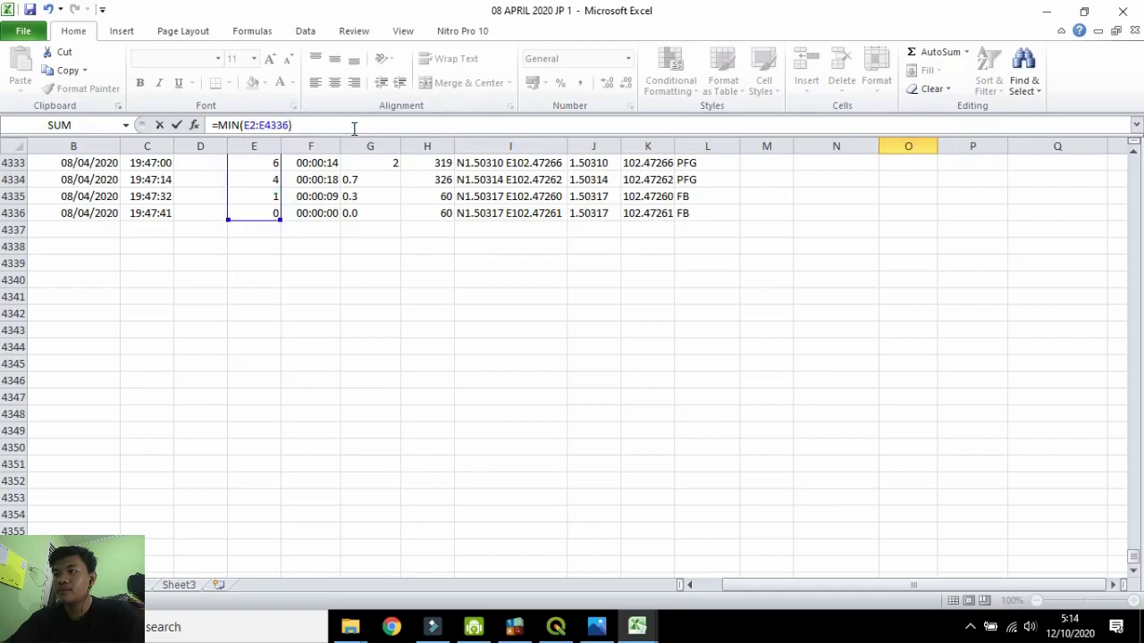
key("Return")
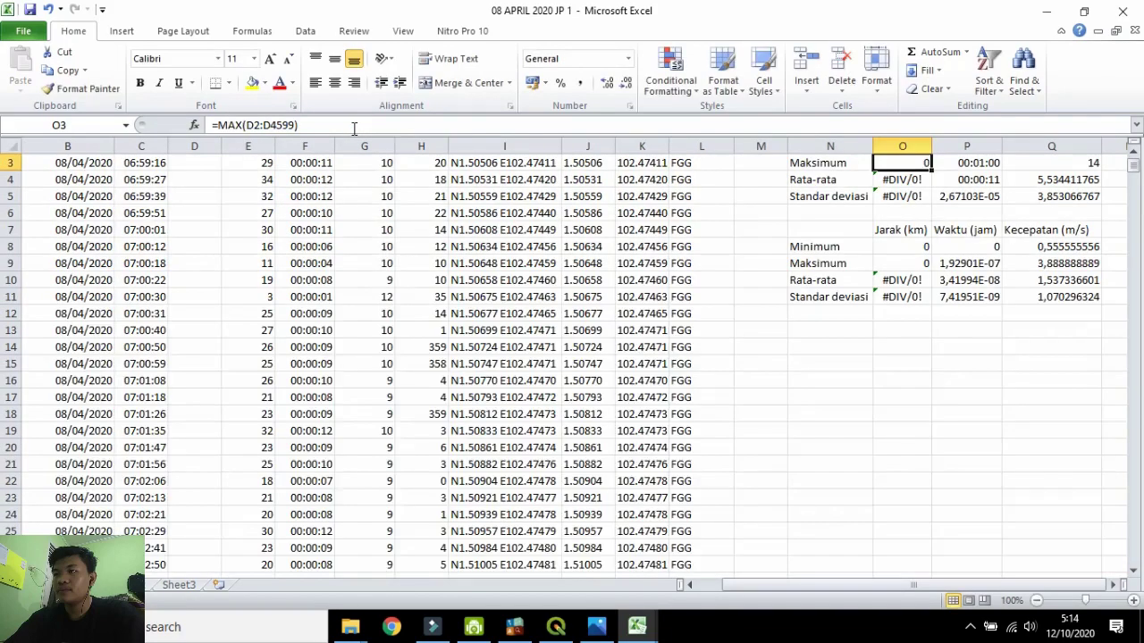
Copy the range E2:E4336 from O2 and put it into the maximum distance formula in O3.
left_click(917, 181)
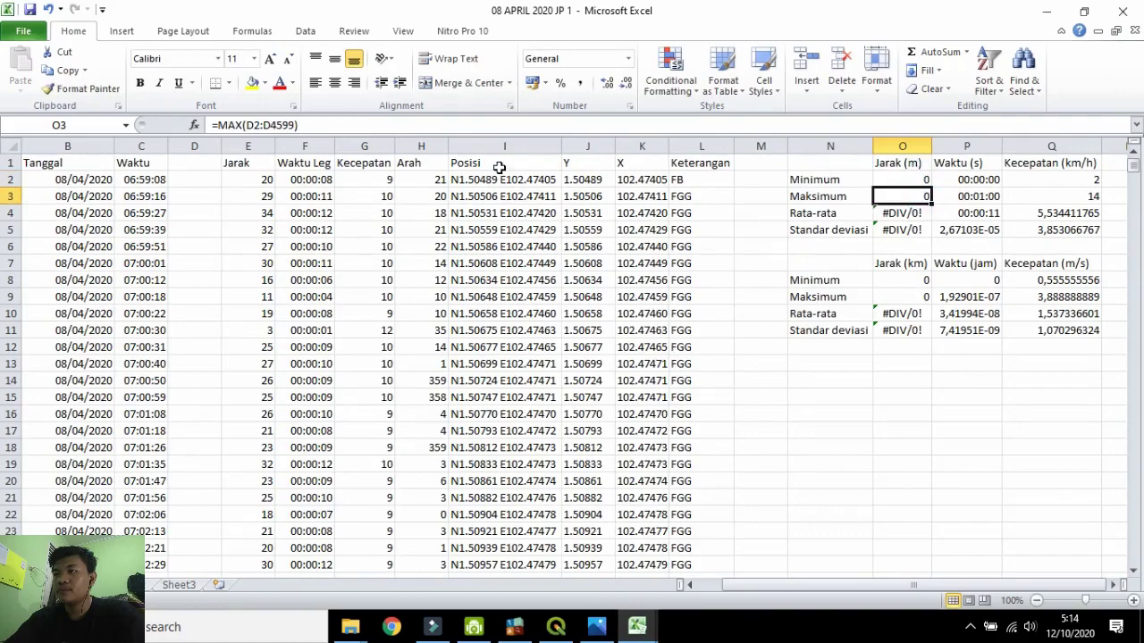
double_click(904, 181)
mouse_move(257, 125)
left_mouse_down()
mouse_move(323, 125)
mouse_move(242, 125)
left_mouse_up()
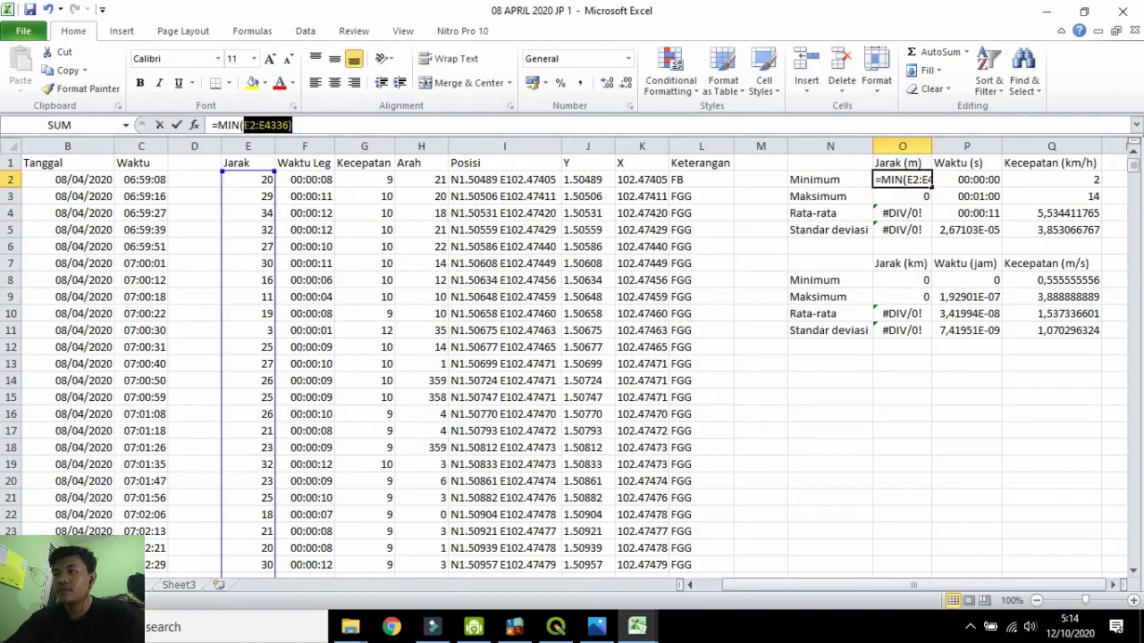
left_click(919, 193)
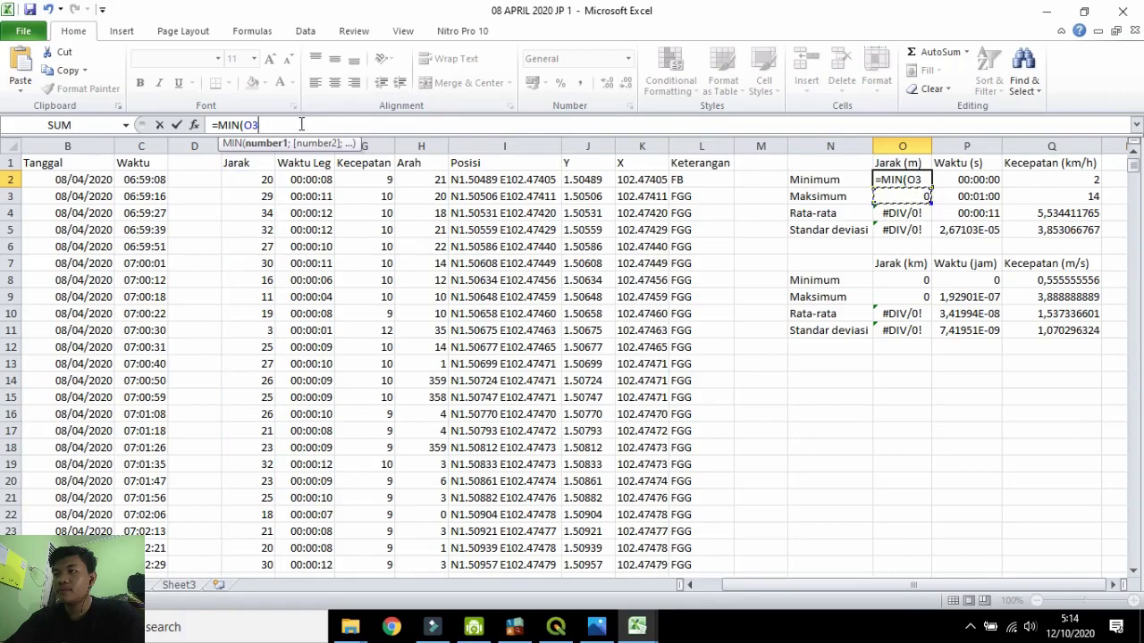
key("ctrl+z")
key("ctrl+c")
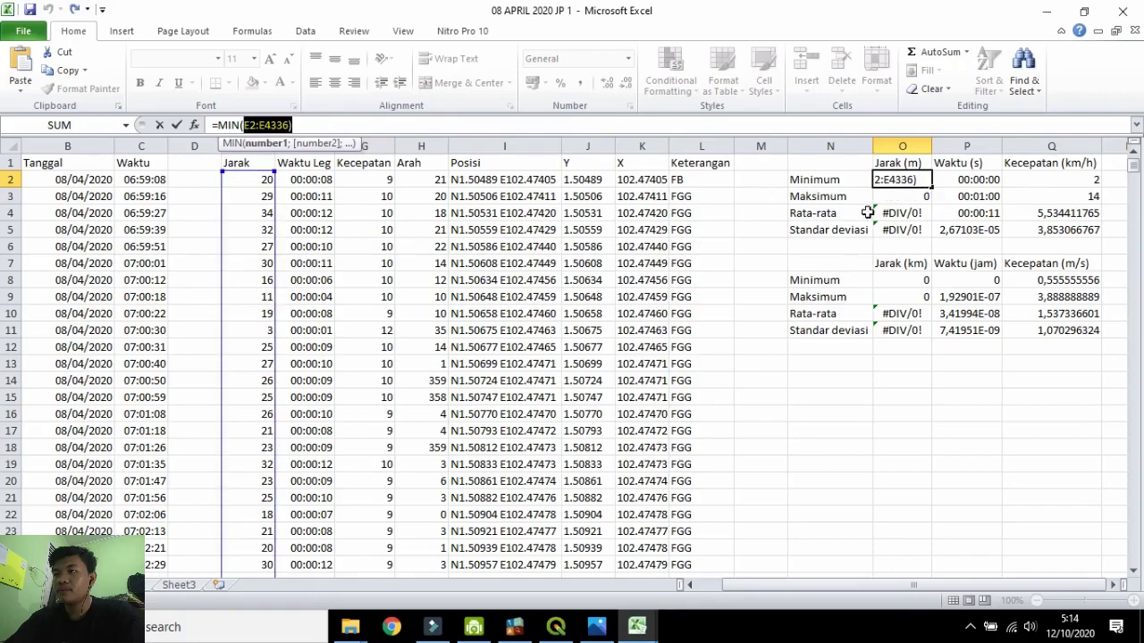
left_click(344, 125)
left_click(916, 197)
left_click_drag(340, 124, 245, 127)
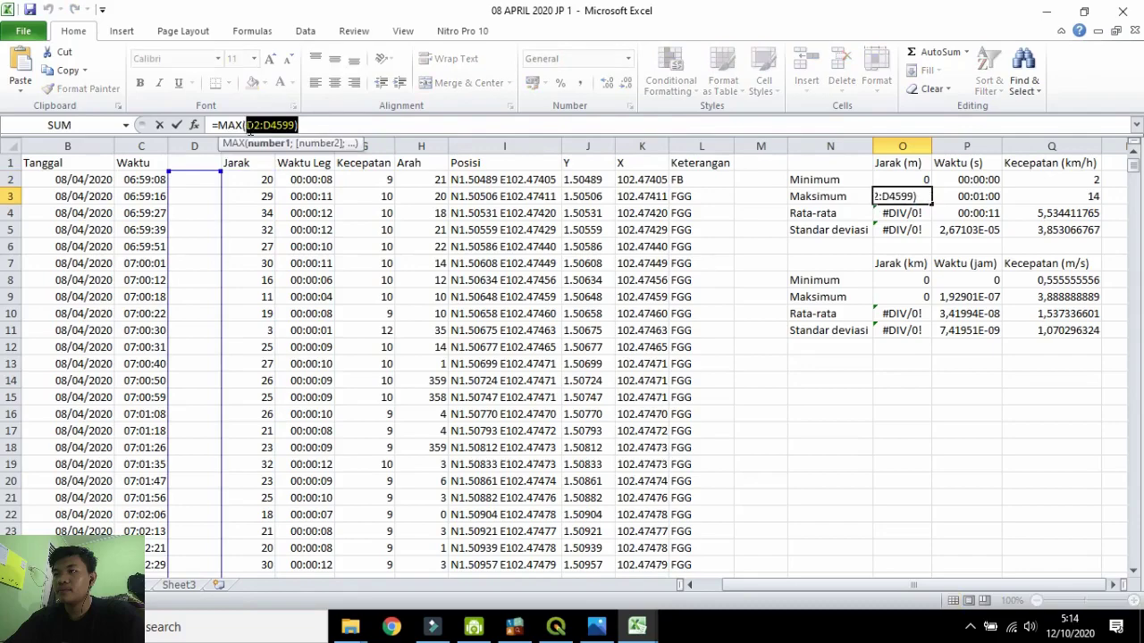
key("ctrl+v")
key("Return")
Replace the range in the average and standard deviation distance formulas in O4 and O5 with E2:E4336.
left_click(342, 123)
left_click_drag(343, 123, 257, 126)
key("ctrl+v")
key("Return")
key("ctrl+v")
key("Return")
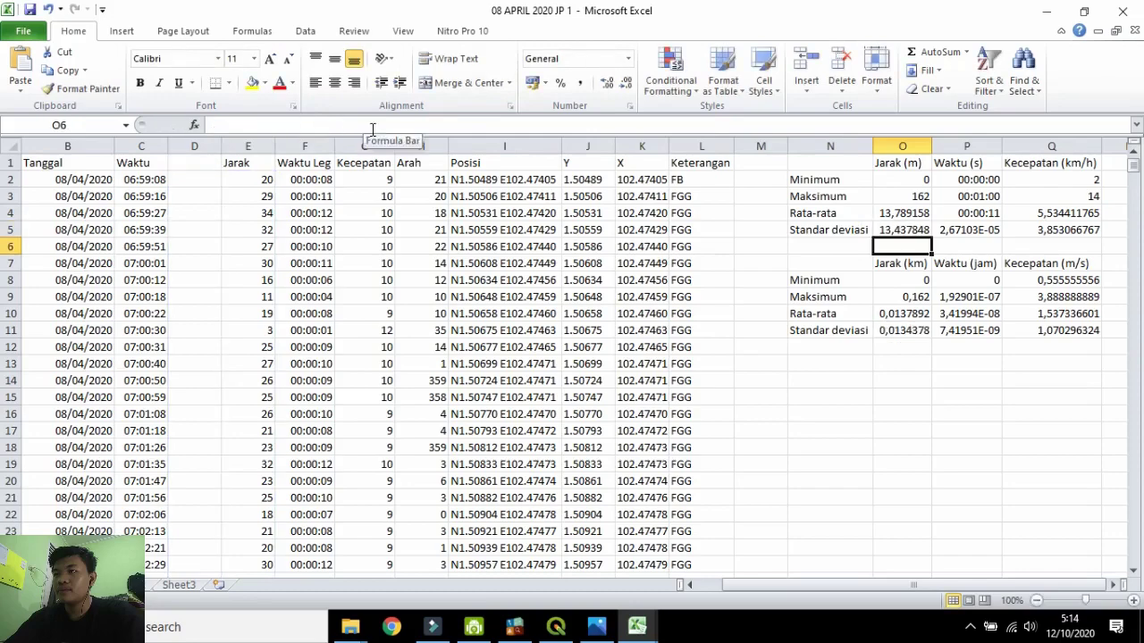
left_click(887, 212)
left_click(891, 228)
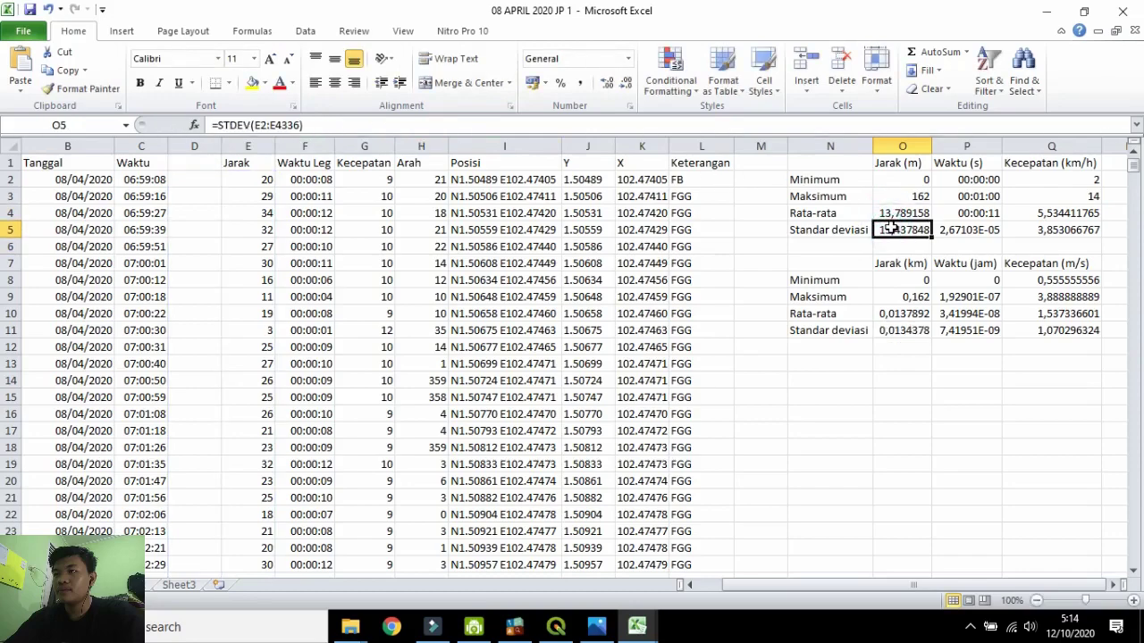
Check which data columns and rows the time and speed statistics formulas in P2:Q5 refer to.
left_click(968, 178)
left_click(973, 198)
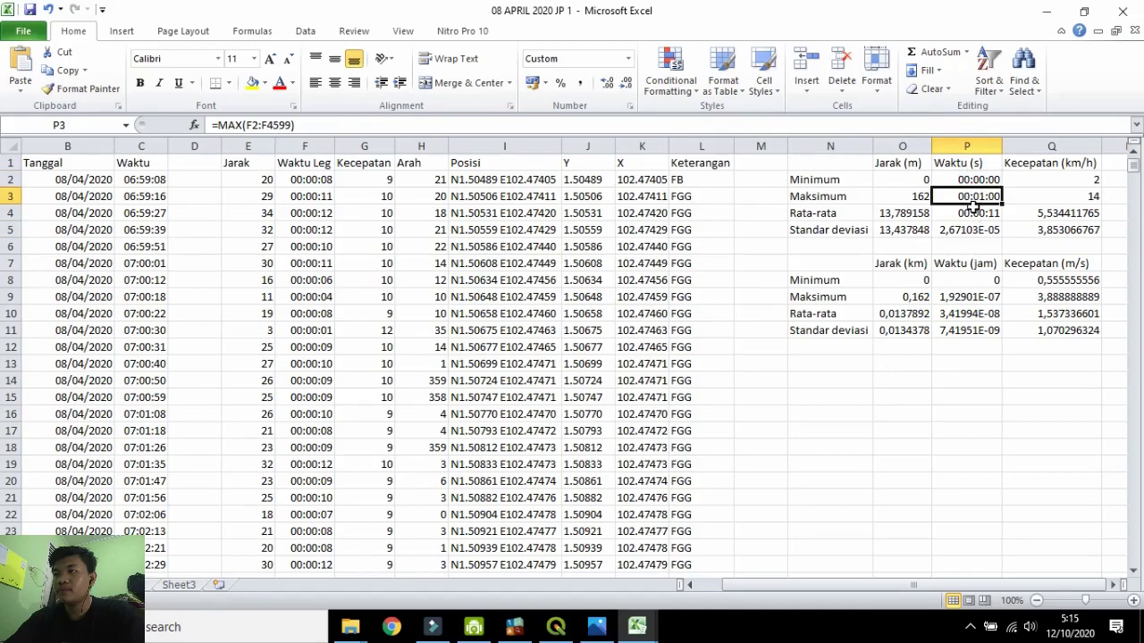
left_click(1029, 181)
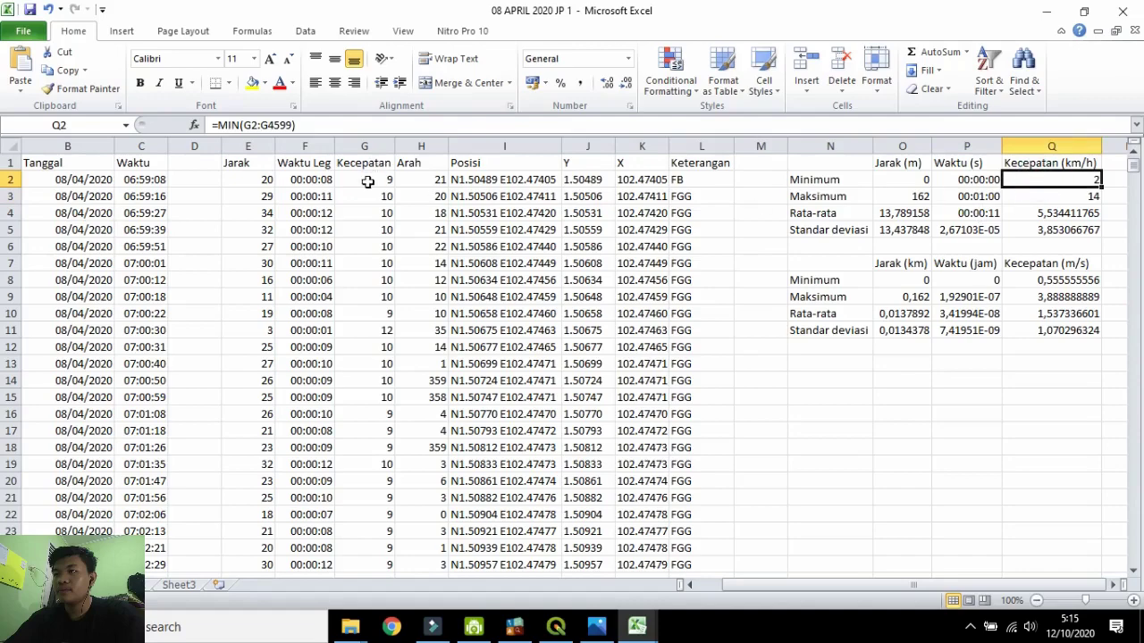
left_click(375, 179)
left_click(1041, 181)
left_click(283, 125)
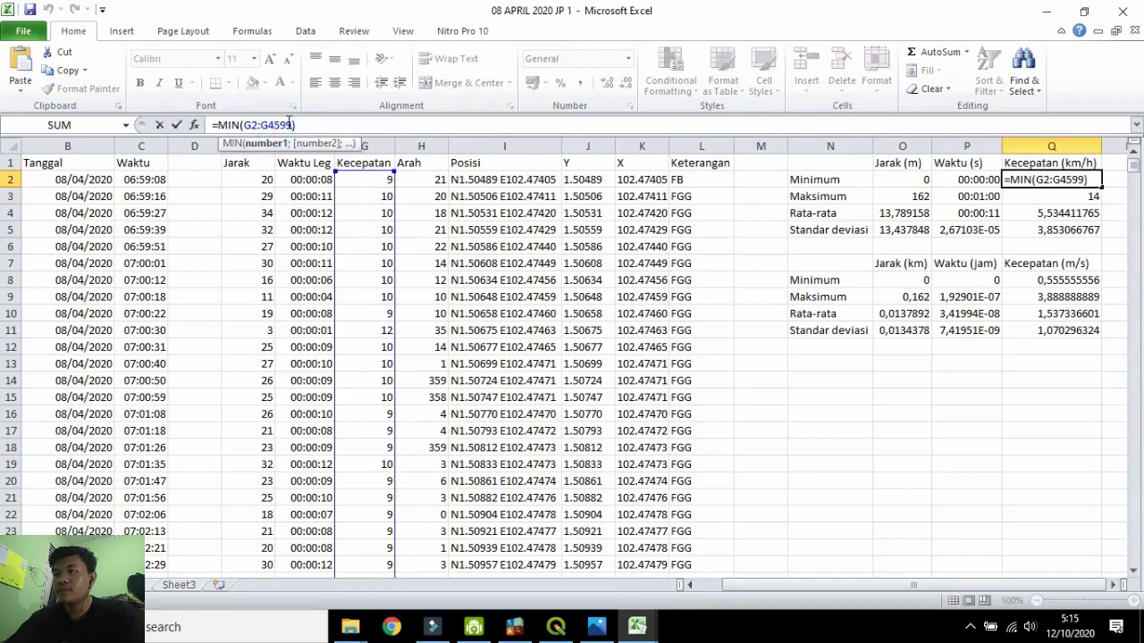
key("Return")
left_click(1076, 211)
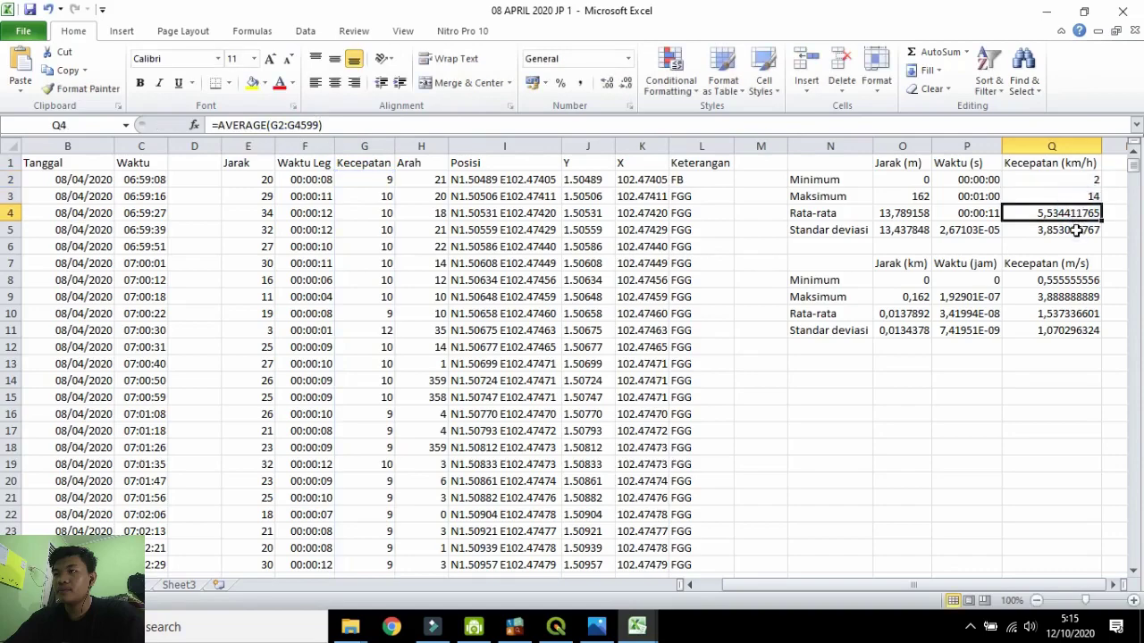
left_click(977, 197)
left_click(983, 218)
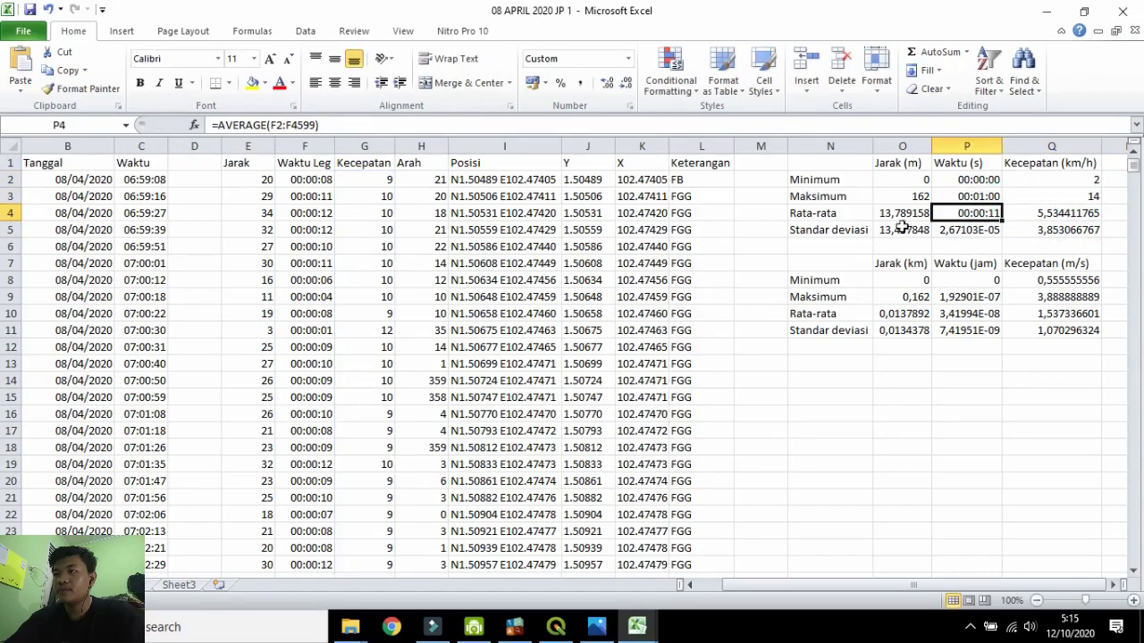
left_click(318, 127)
left_click(348, 123)
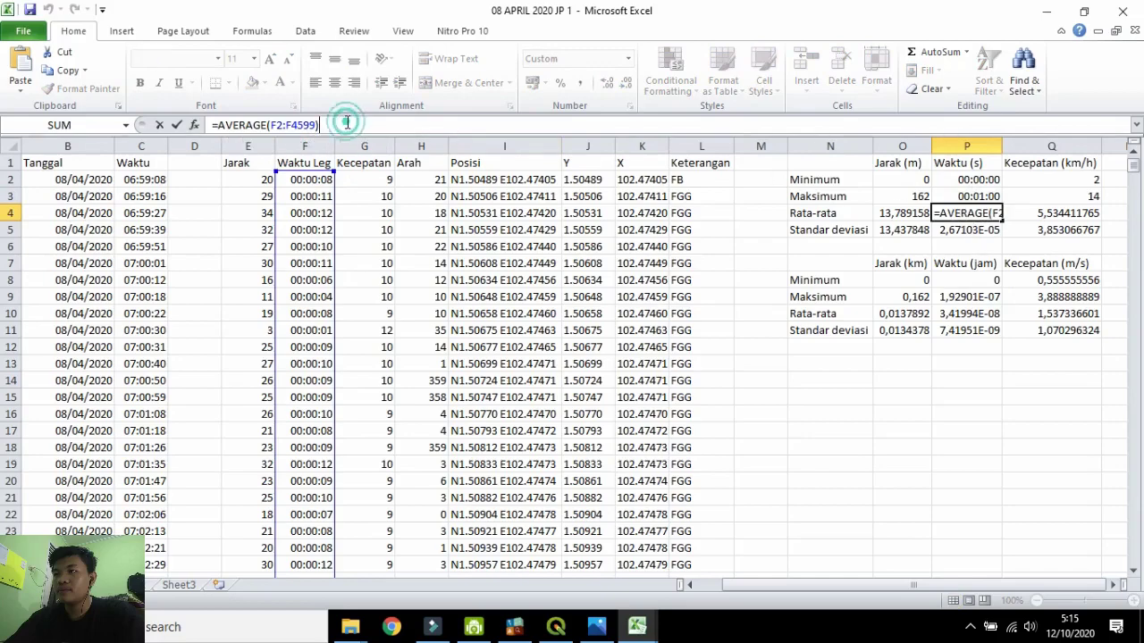
key("Return")
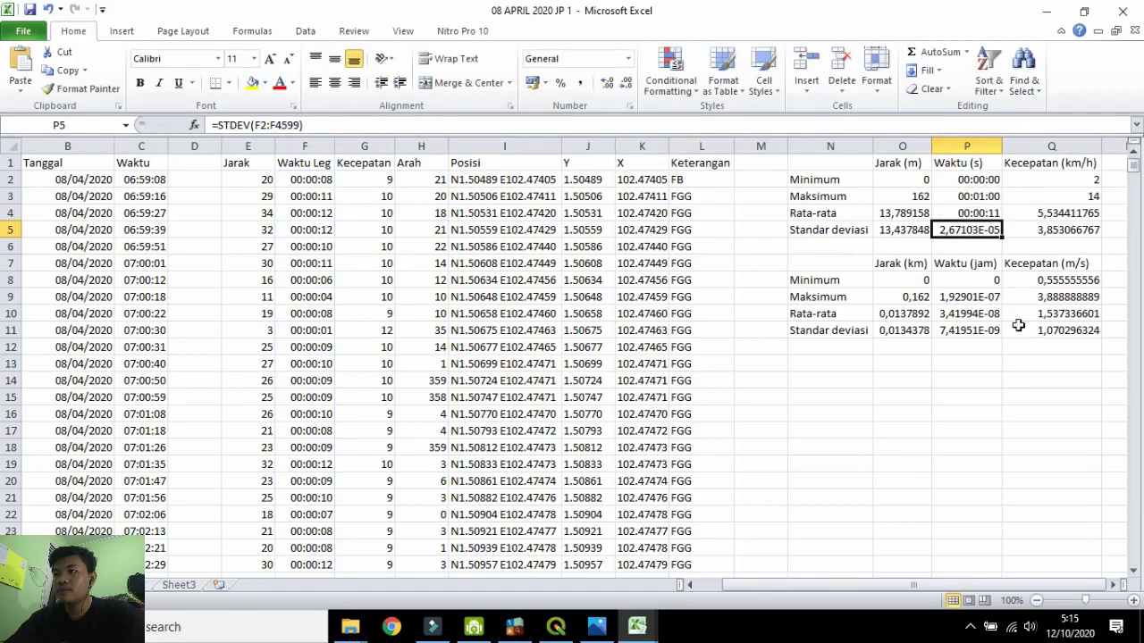
Check the distance and time conversion formulas in O8:P11 of the 08 APRIL 2020 JP 1 workbook.
left_click(986, 280)
left_click(974, 297)
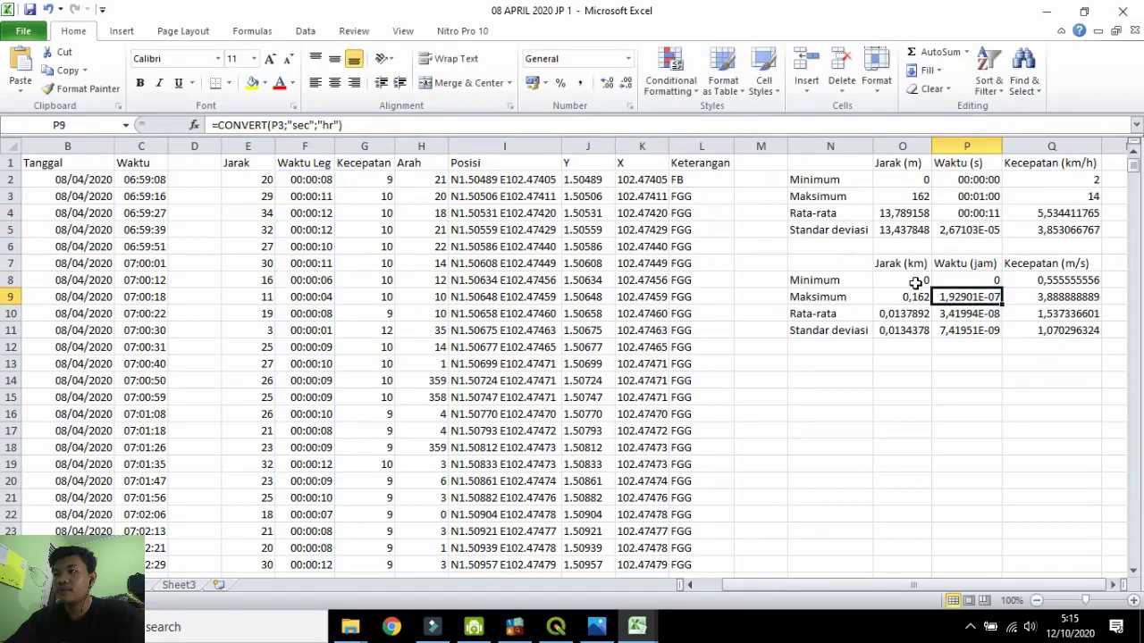
left_click(903, 314)
left_click(966, 331)
mouse_move(638, 626)
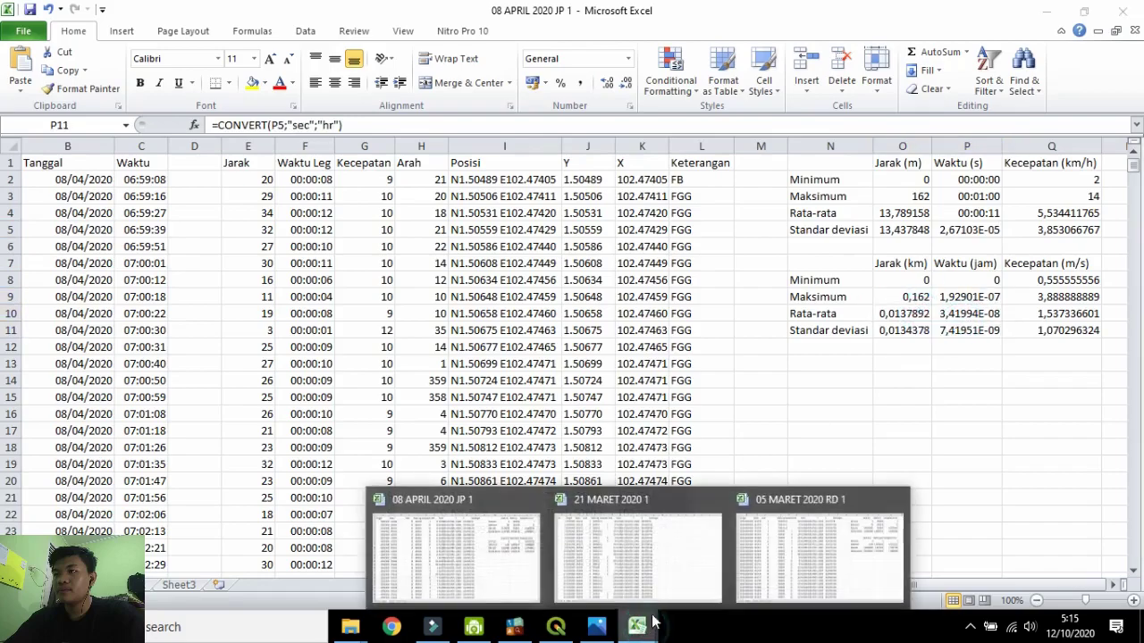
left_click(788, 553)
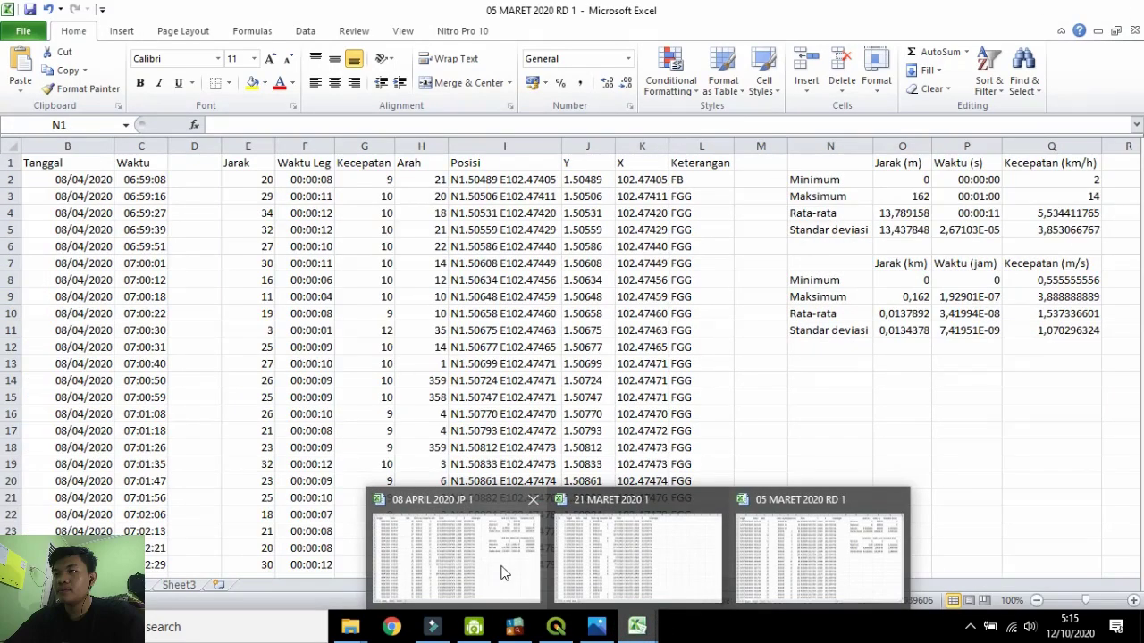
left_click(518, 558)
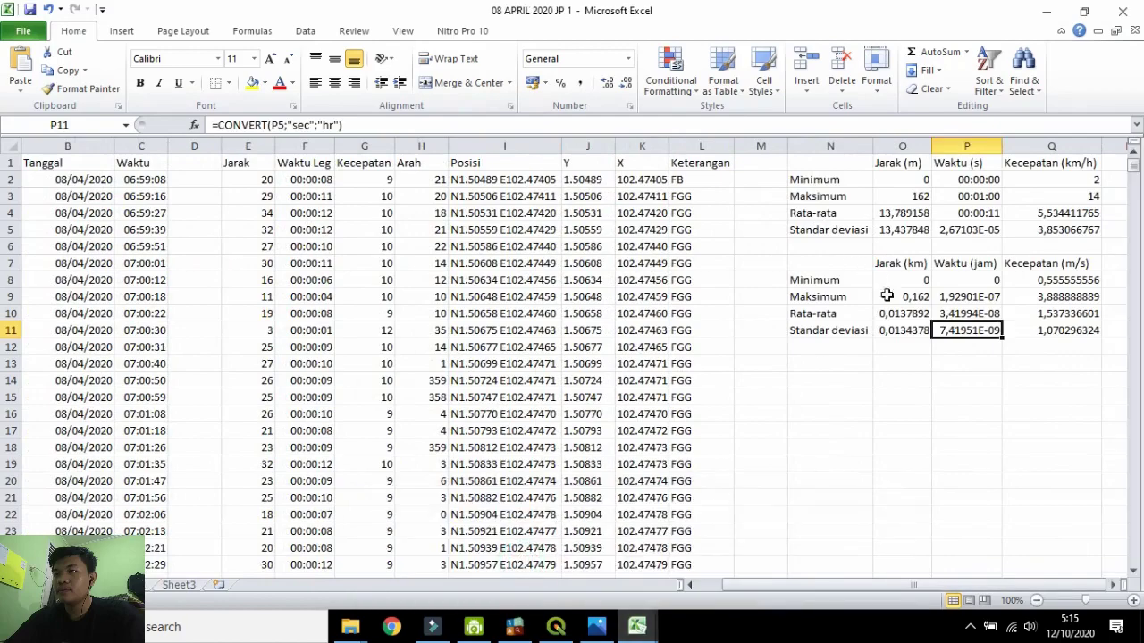
Copy the statistics block N1:Q11 from the 08 APRIL 2020 JP 1 workbook to N1 of the 21 MARET 2020 1 workbook.
left_click(914, 313)
left_click_drag(805, 159, 1046, 324)
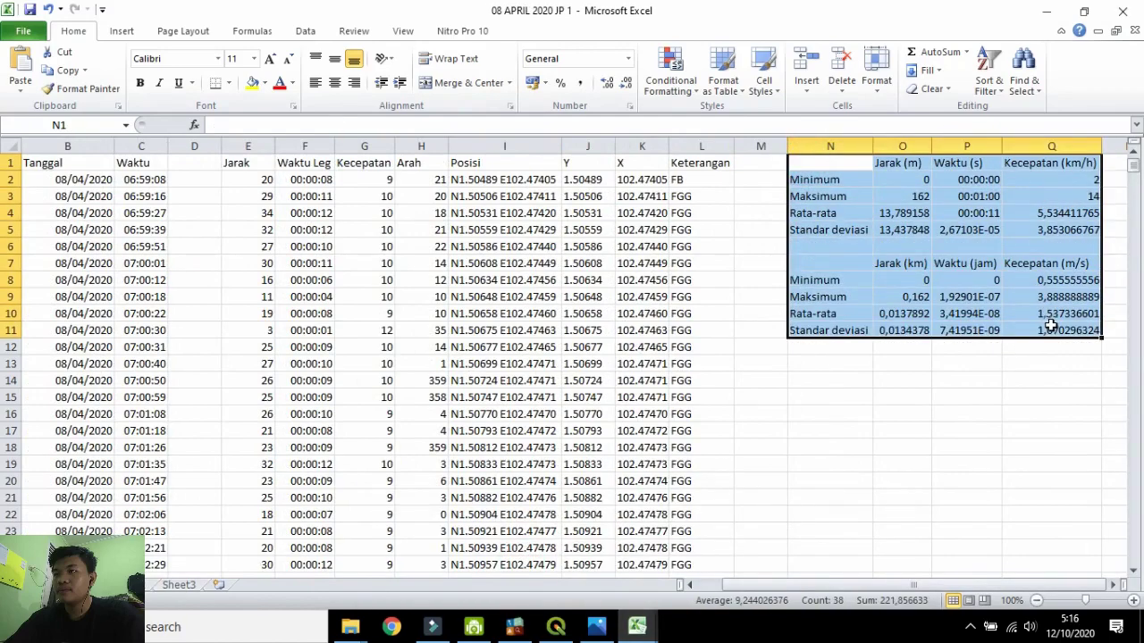
key("ctrl+c")
mouse_move(637, 626)
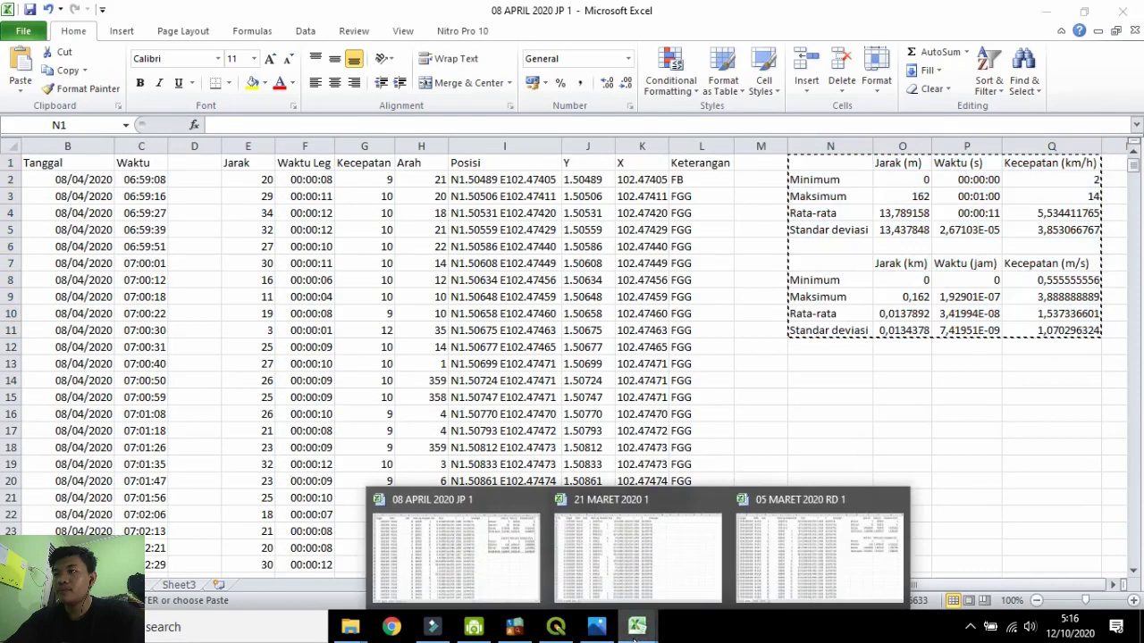
left_click(719, 549)
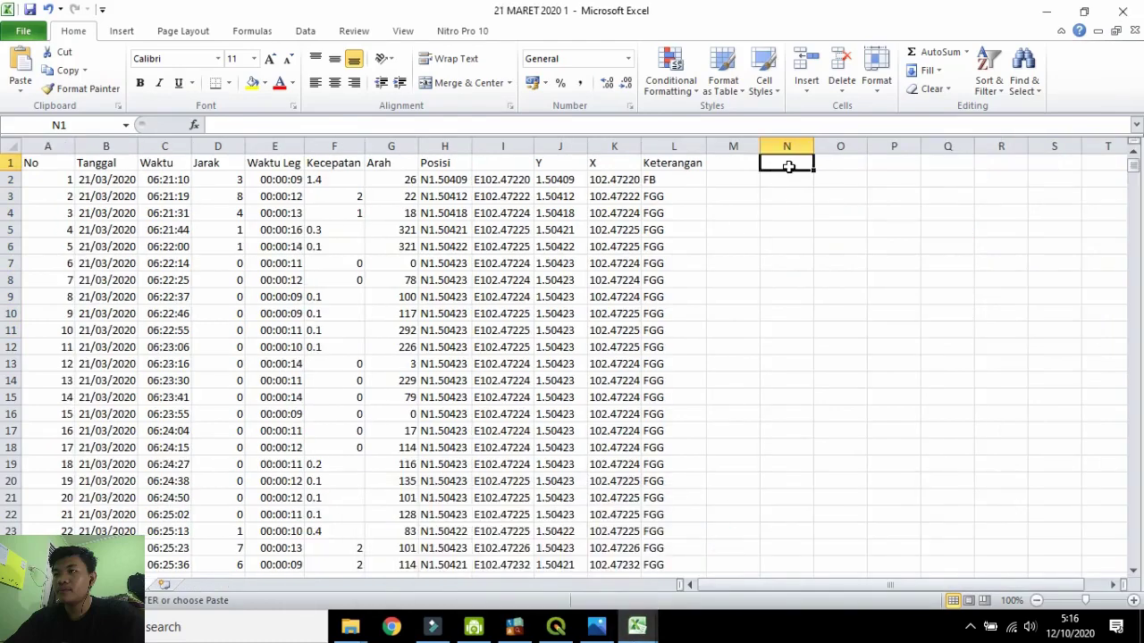
key("ctrl+v")
Fit the widths of columns N to Q to the copied statistics block.
double_click(814, 145)
double_click(898, 145)
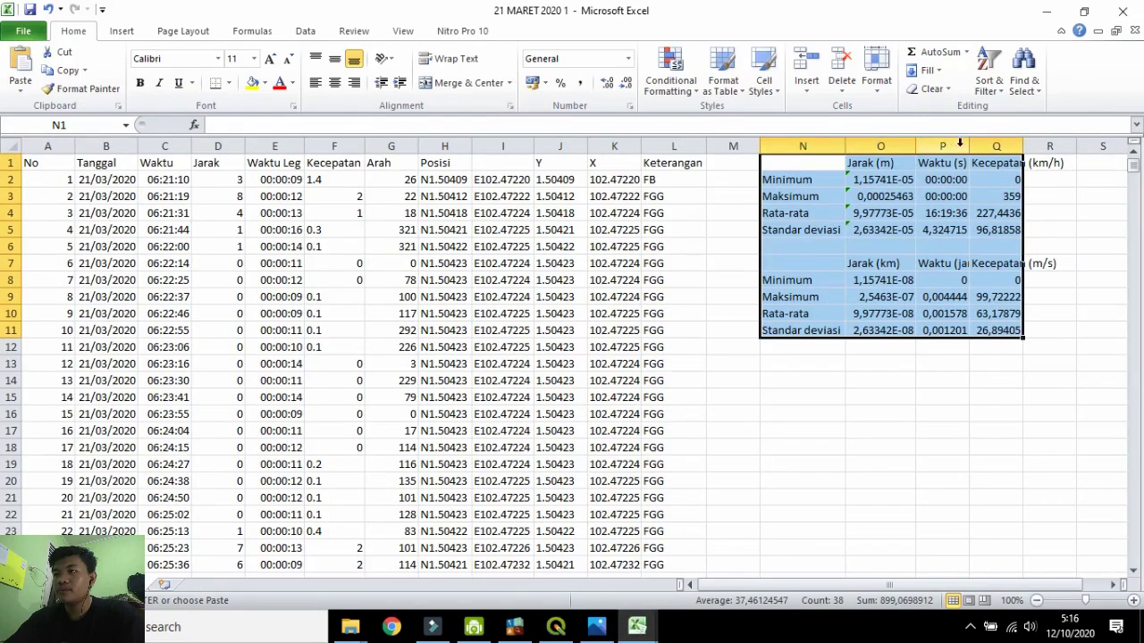
double_click(970, 146)
double_click(1039, 146)
Change the range in the minimum distance formula in O2 to D2:D4383, ending at the last Jarak record.
left_click(880, 162)
left_click(884, 179)
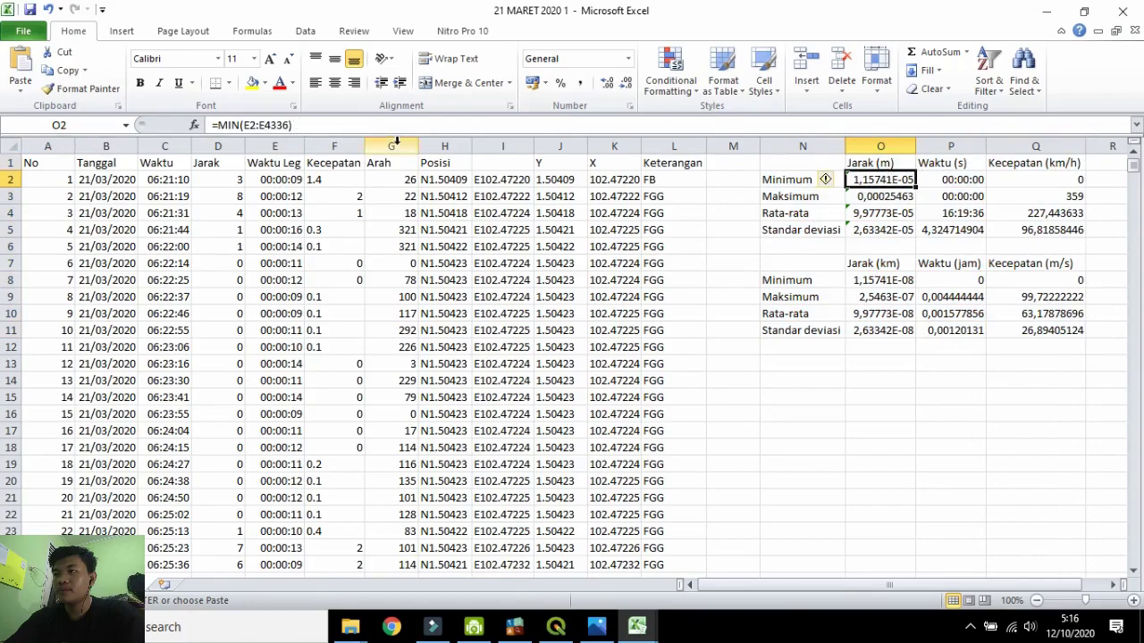
left_click_drag(276, 125, 288, 126)
left_click_drag(247, 171, 227, 177)
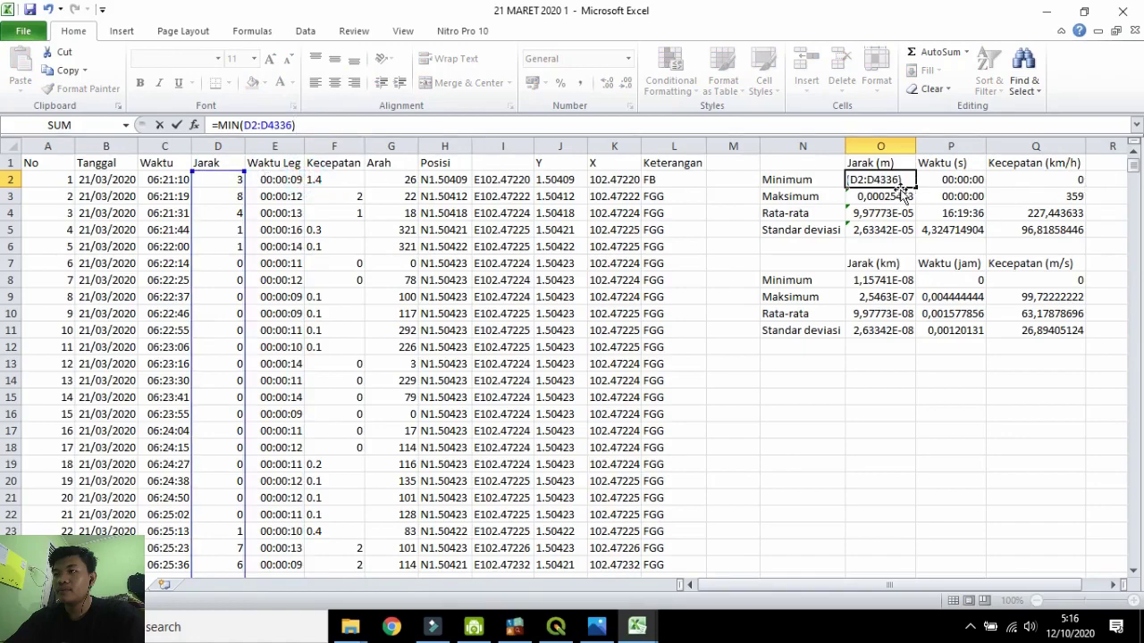
left_click_drag(294, 125, 260, 125)
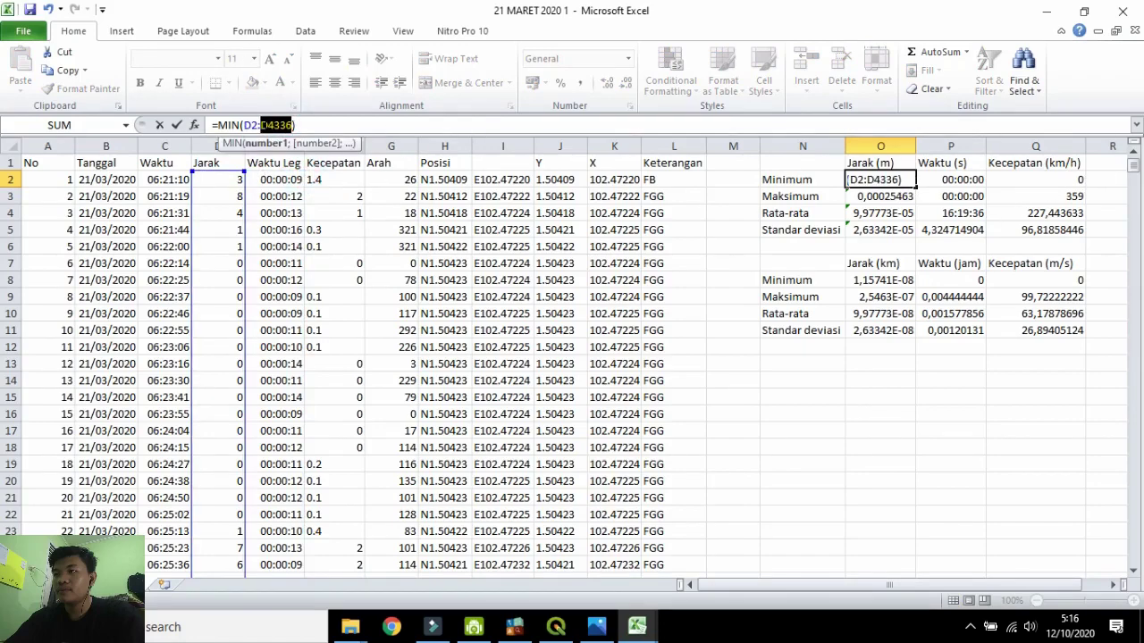
key("BackSpace")
left_click_drag(1134, 171, 1125, 581)
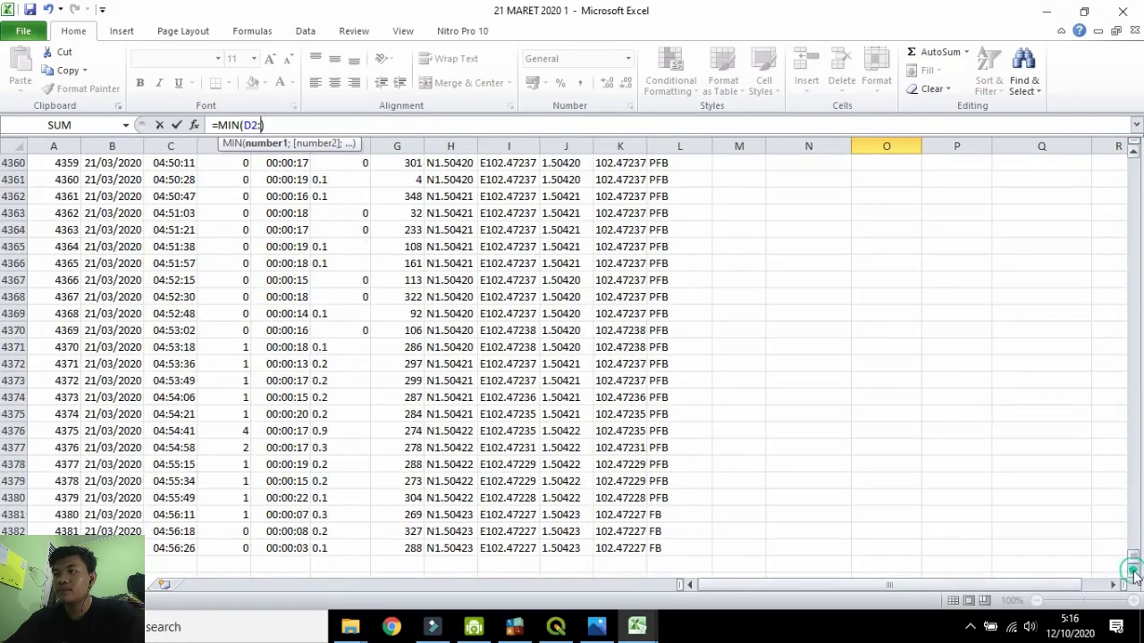
scroll(632, 519, "down", 1)
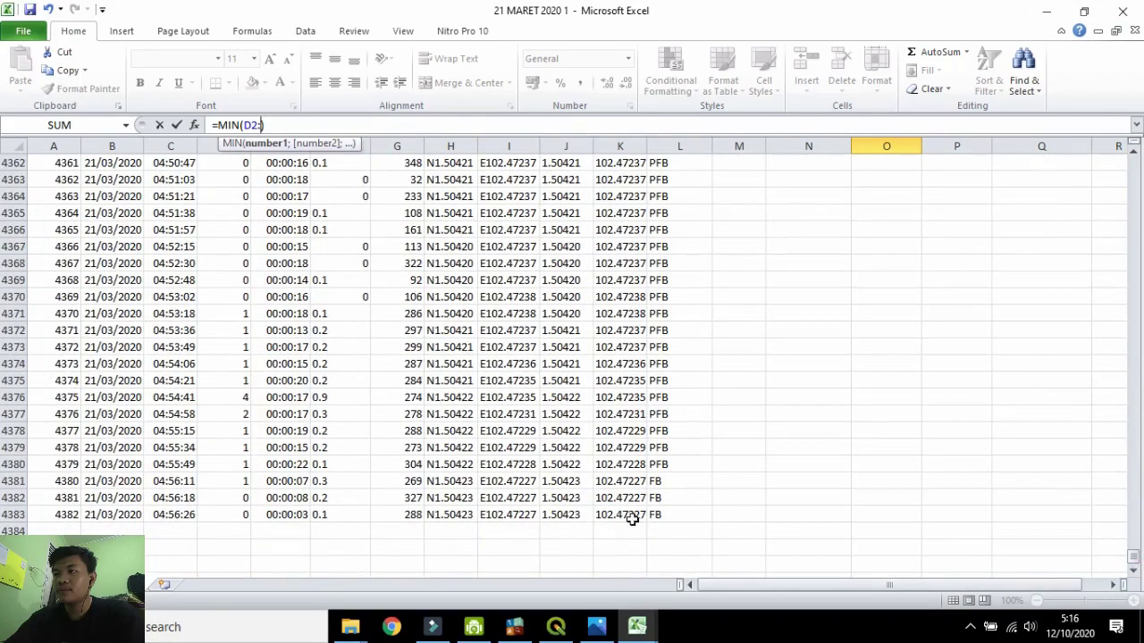
left_click(230, 514)
key("Return")
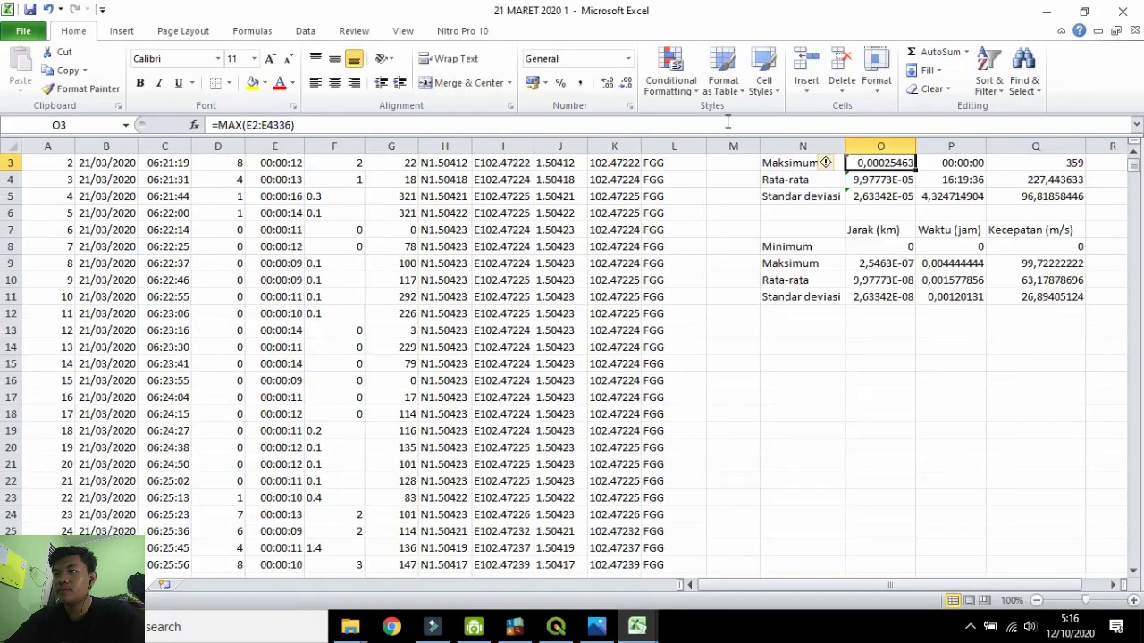
left_click(310, 125)
key("Left")
key("shift+Left")
key("shift+Left")
key("shift+Left")
key("shift+Left")
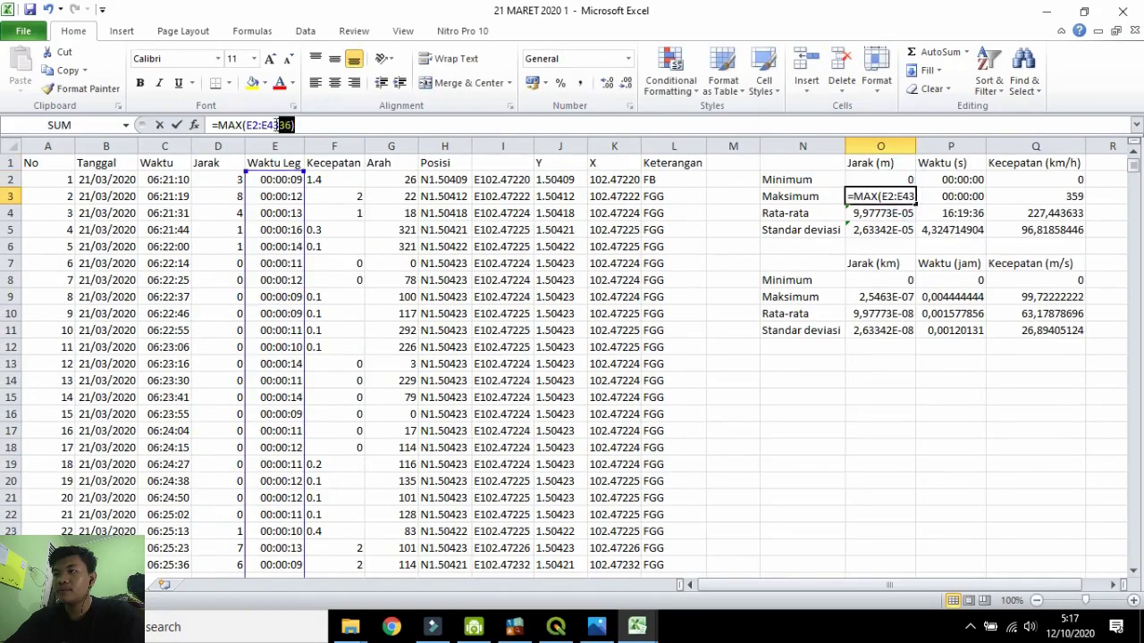
type("4383")
key("shift+Return")
Copy the range D2:D4383 from O2 and put it into the maximum distance formula in O3.
left_click_drag(293, 125, 247, 125)
left_click(878, 196)
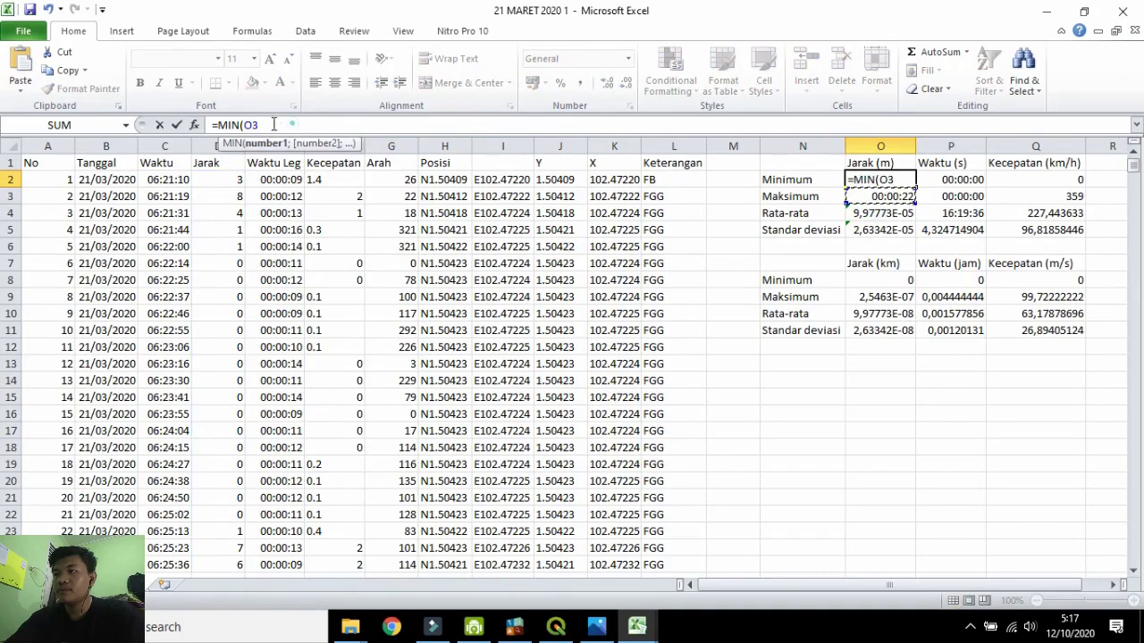
key("ctrl+z")
left_click(759, 383)
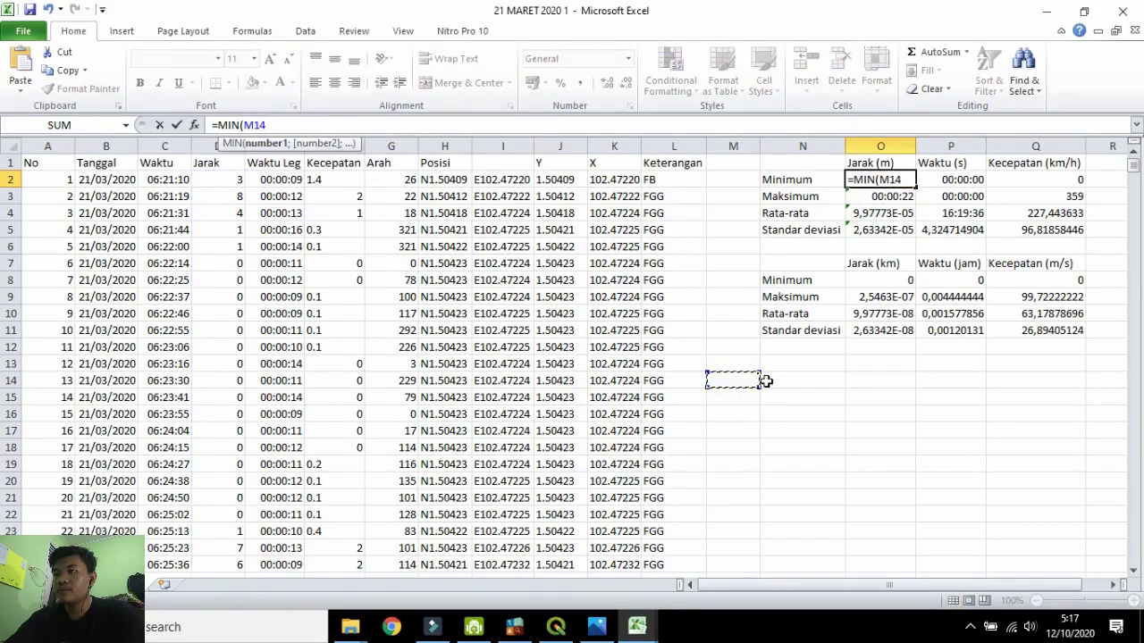
key("ctrl+z")
left_click(450, 129)
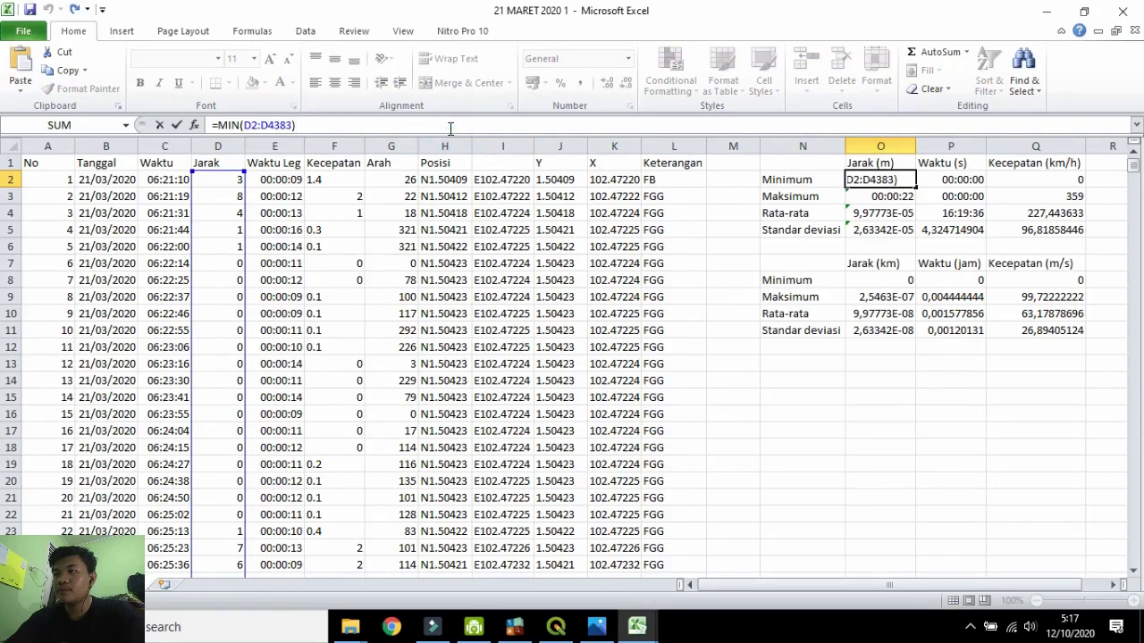
key("Return")
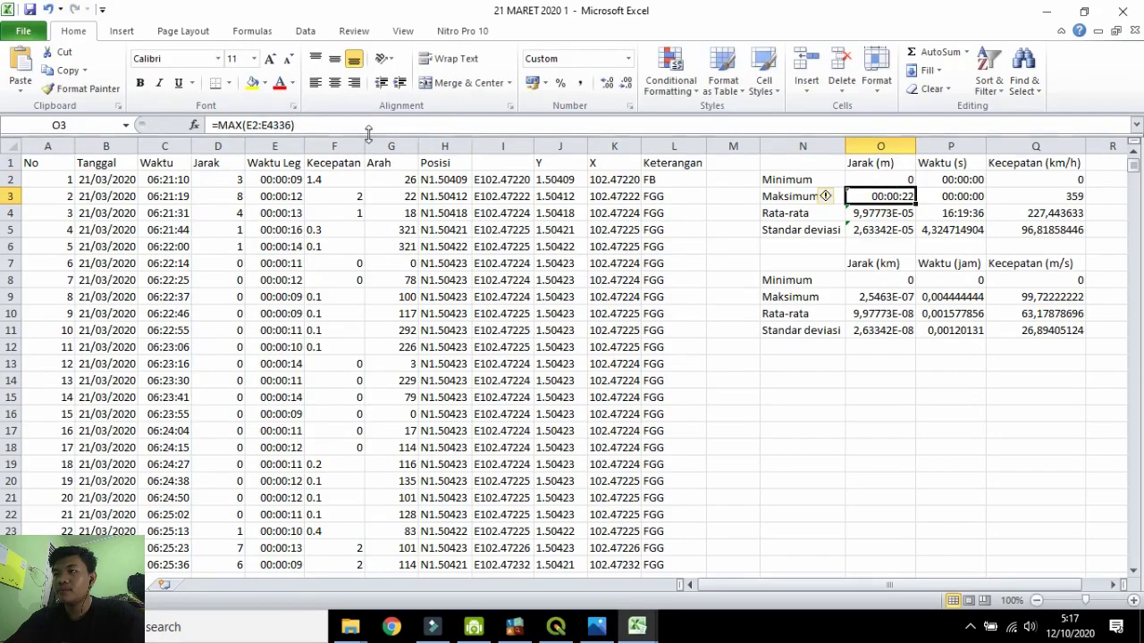
left_click_drag(295, 125, 248, 126)
key("ctrl+v")
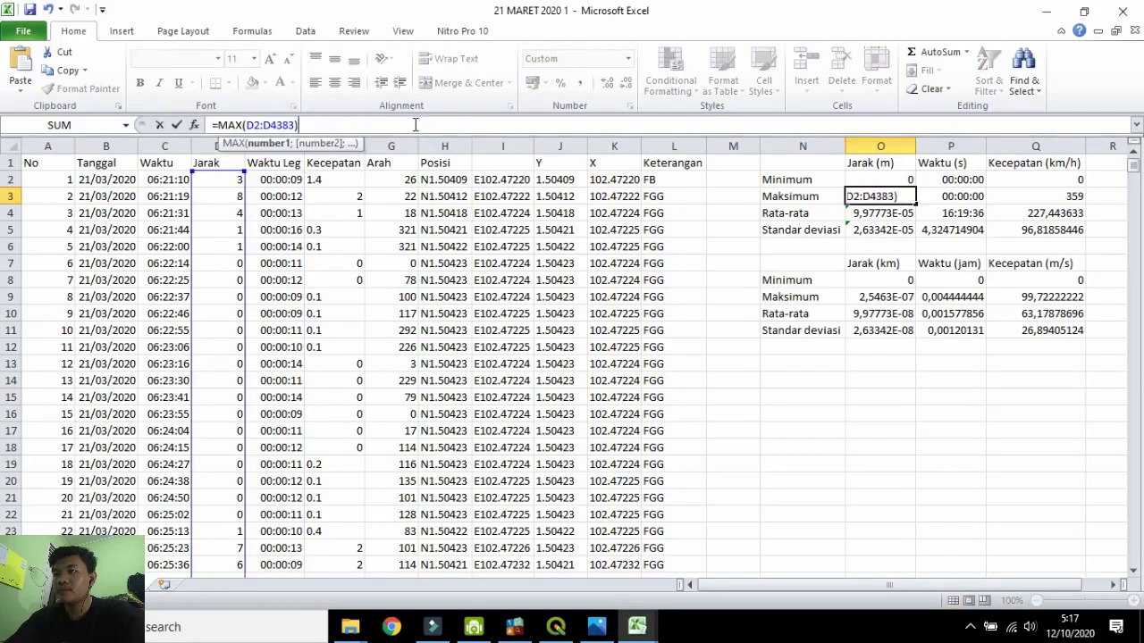
key("Return")
Compare the formulas in O2 and O3 and re-enter the range D2:D4383 in O3.
left_click(894, 195)
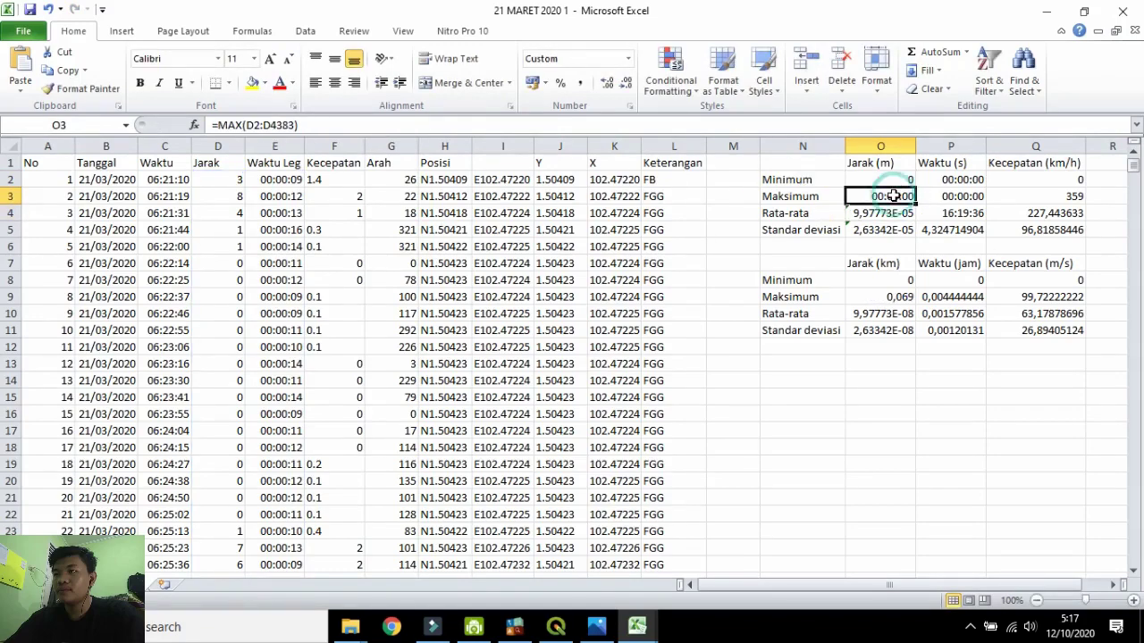
left_click(894, 180)
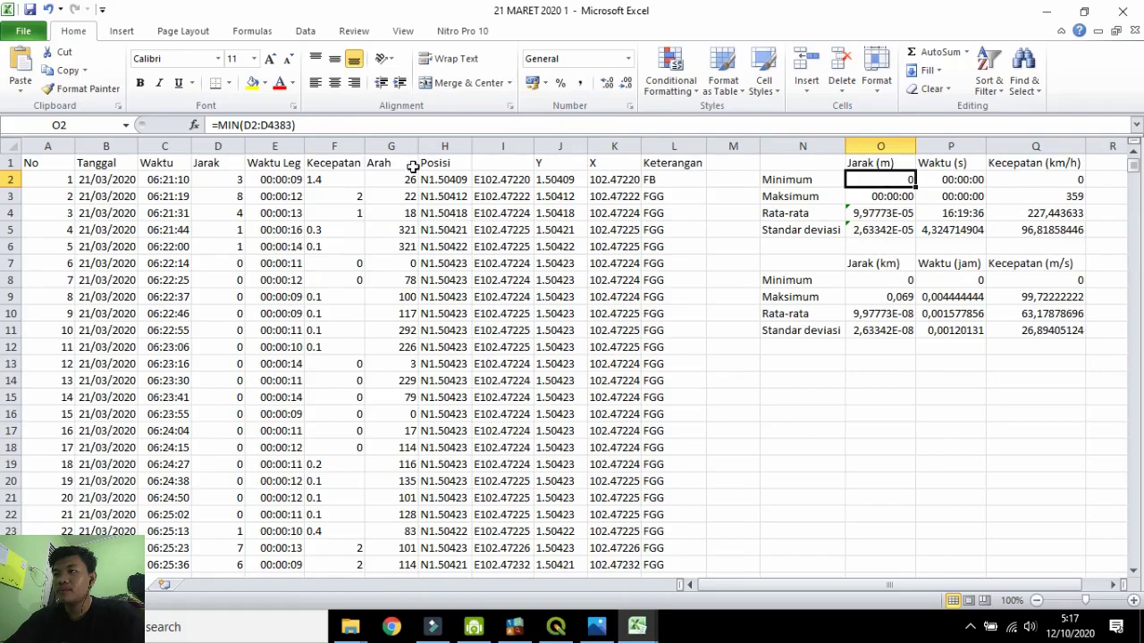
left_click(894, 196)
left_click_drag(344, 125, 250, 127)
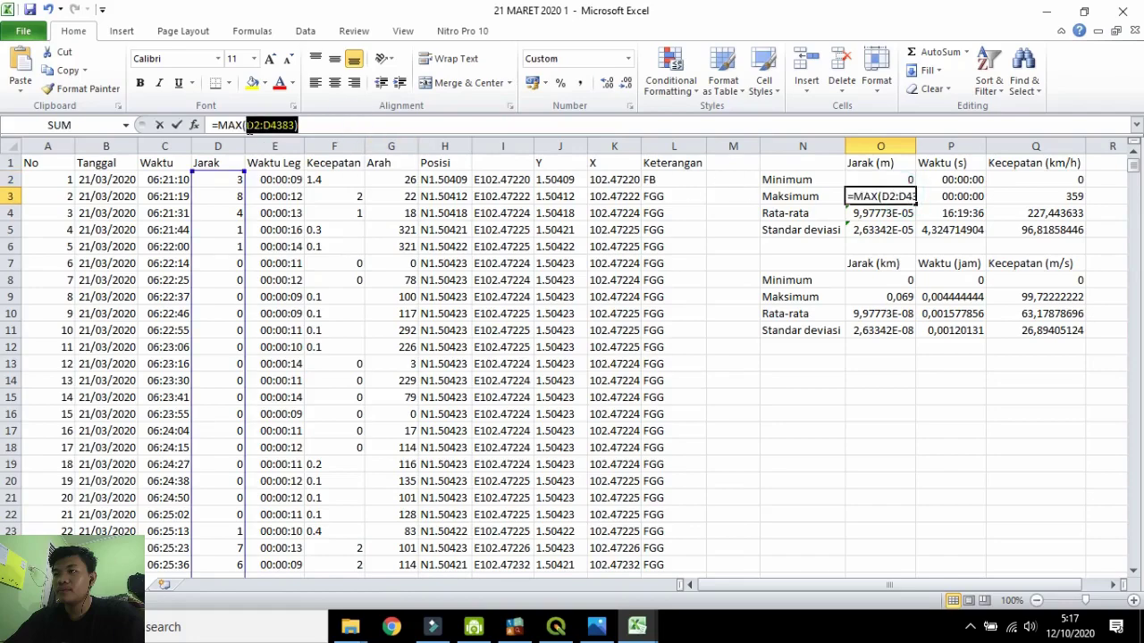
type("E2:E4383)")
key("Return")
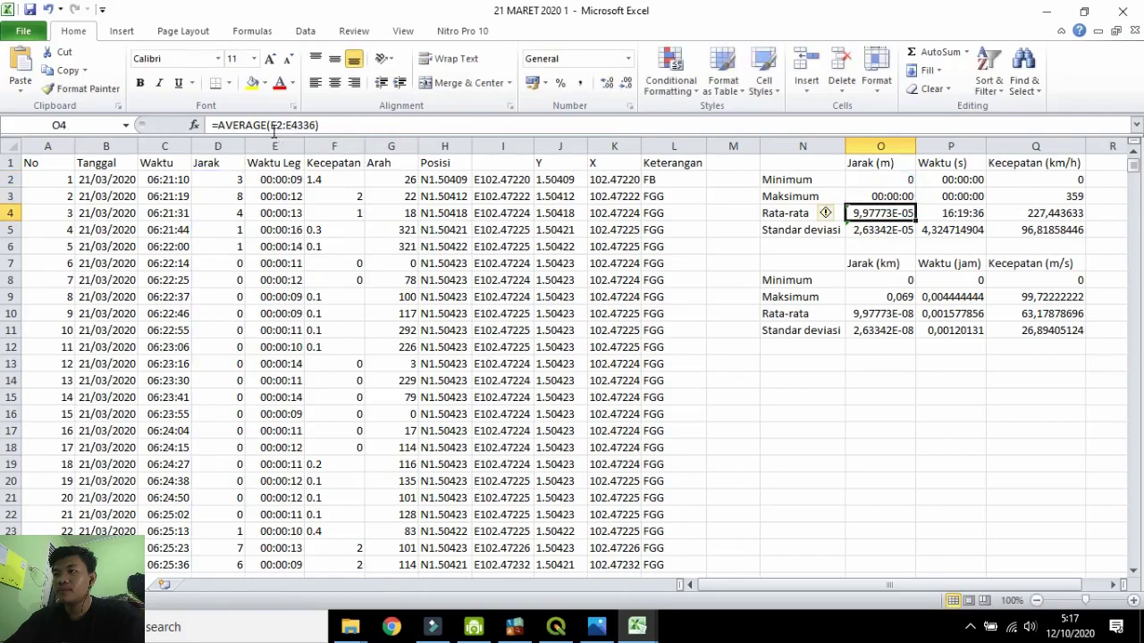
Set the number format of the maximum distance cell O3 to General.
left_click(890, 181)
left_click(892, 198)
left_click(890, 179)
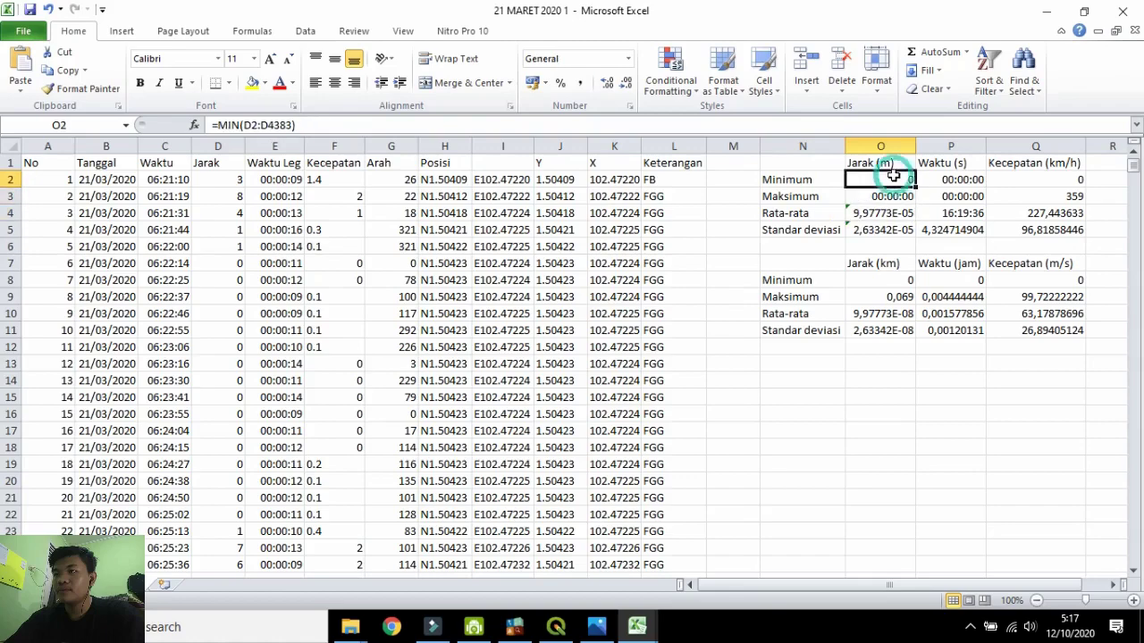
left_click(892, 202)
left_click(627, 58)
left_click(607, 76)
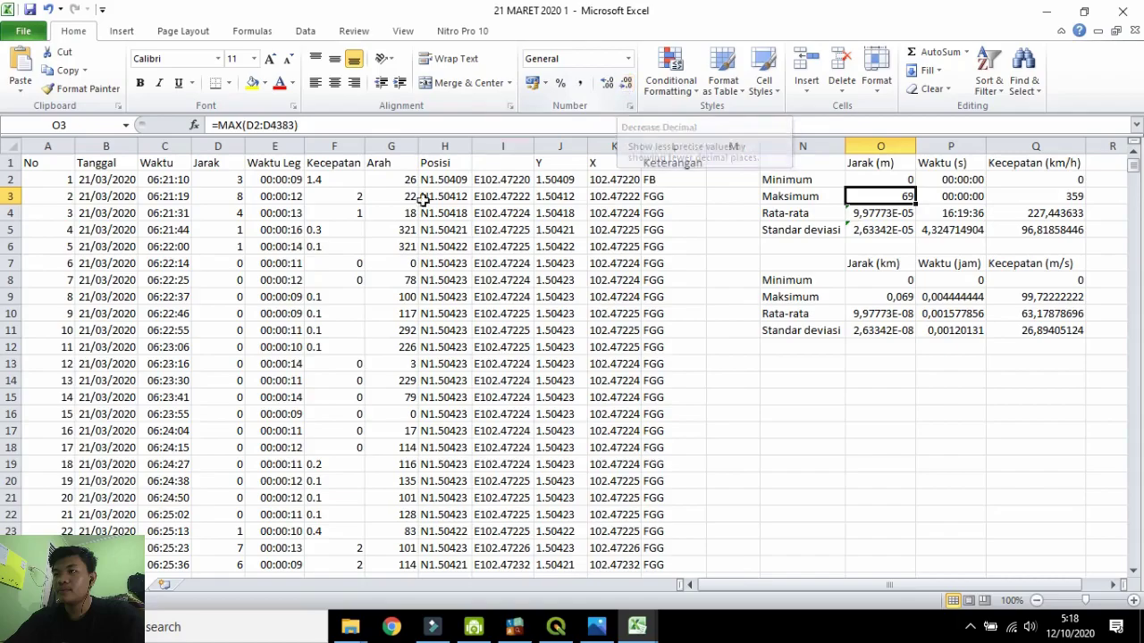
Replace the range in the average and standard deviation distance formulas in O4 and O5 with D2:D4383.
scroll(235, 291, "down", 20)
scroll(235, 290, "down", 20)
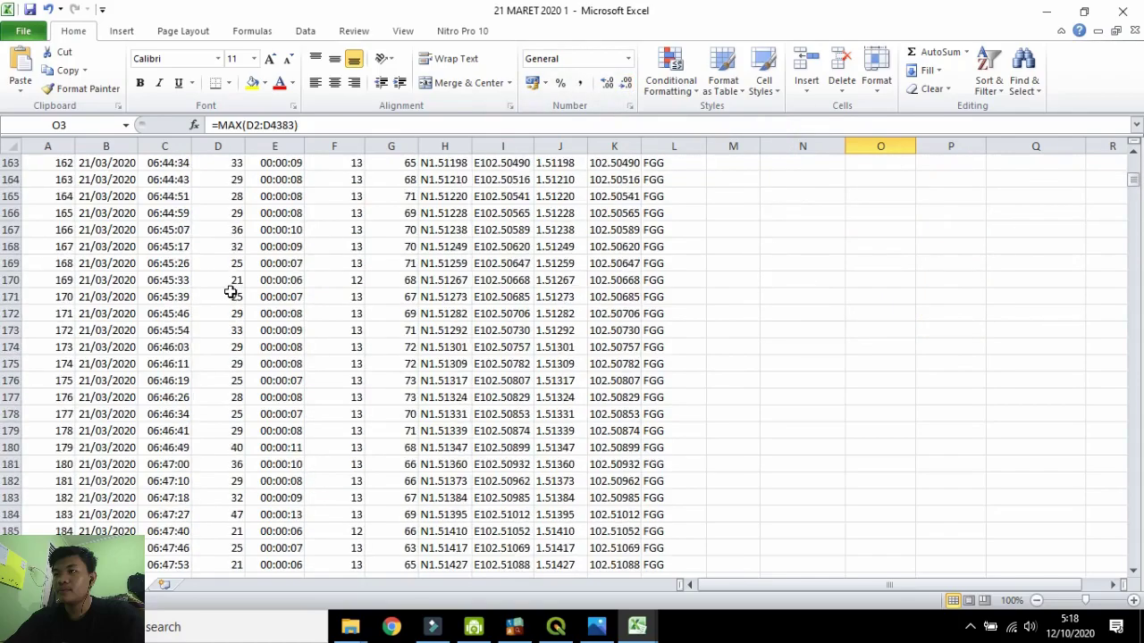
scroll(230, 295, "up", 20)
scroll(224, 221, "up", 20)
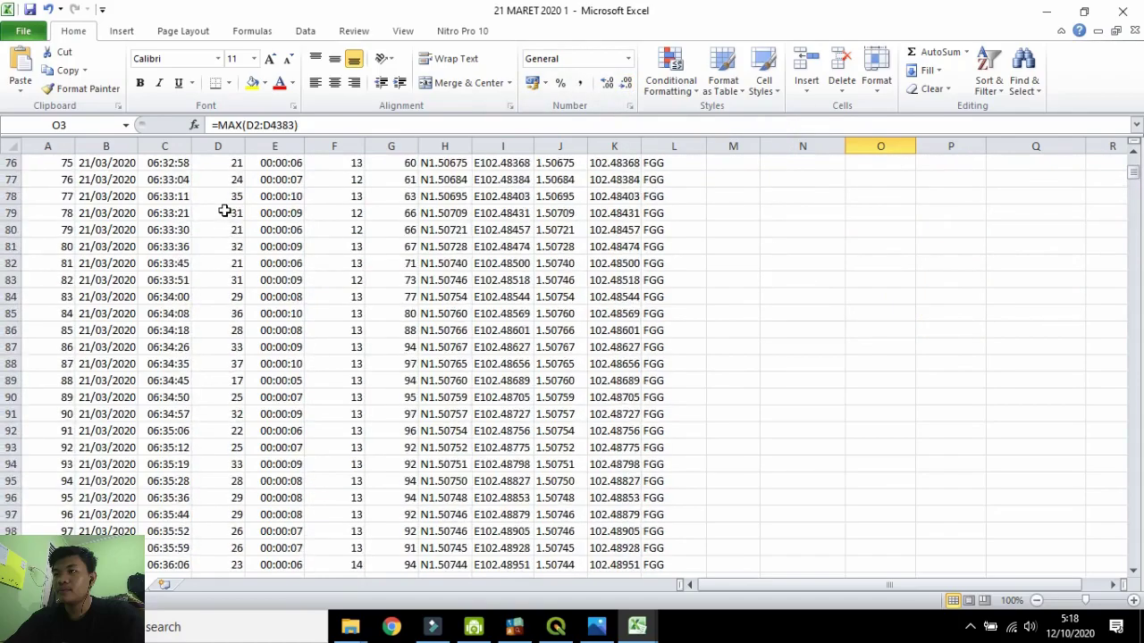
left_click(905, 218)
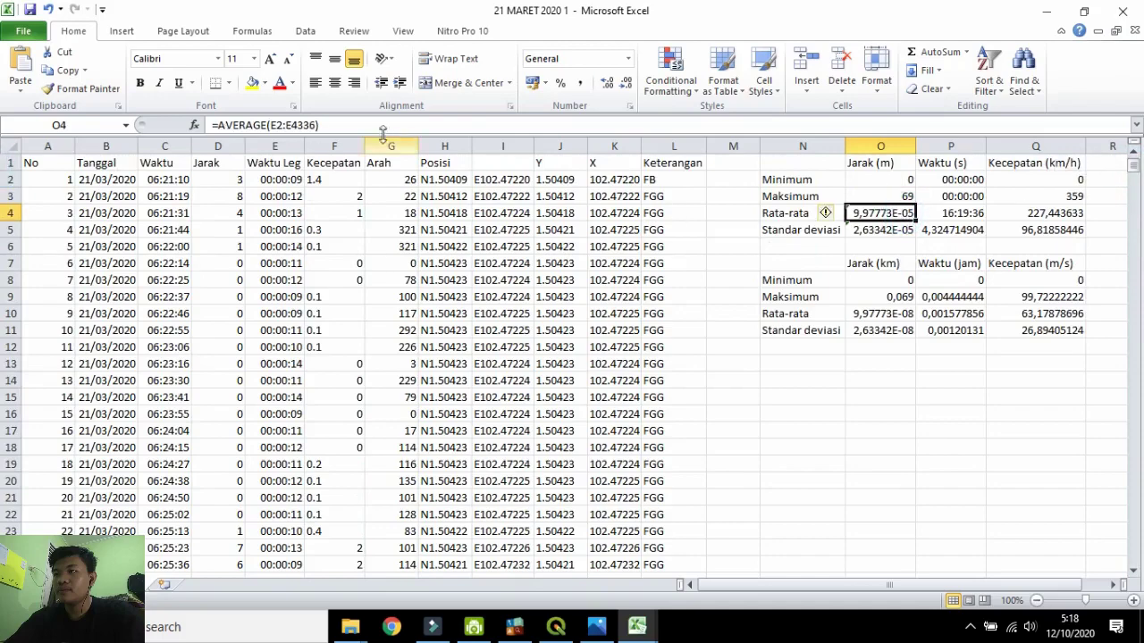
left_click_drag(318, 125, 283, 125)
type("D2:D4336)")
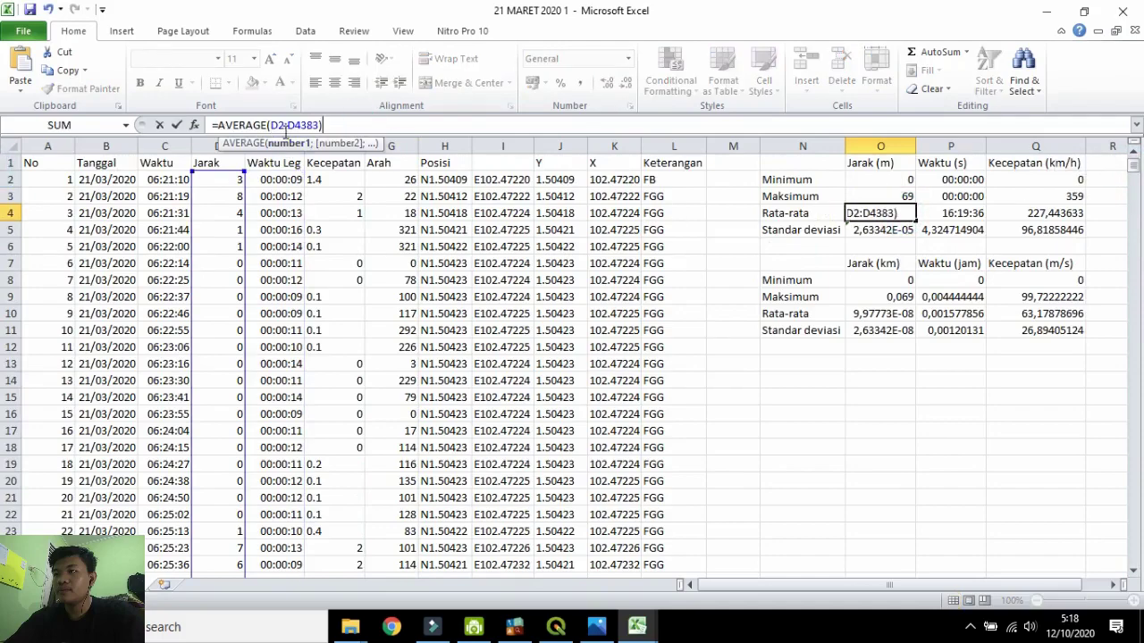
key("Return")
left_click(880, 229)
left_click_drag(307, 125, 243, 125)
type("D2:D4336)")
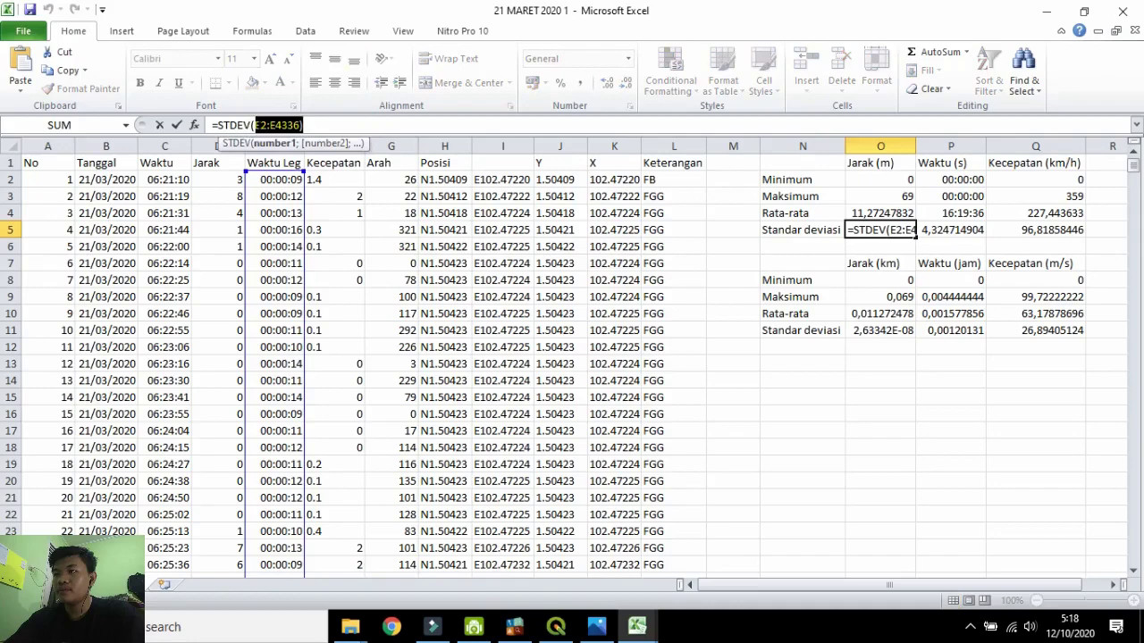
key("Return")
Change the range in the minimum time formula in P2 to E2:E4383, ending at the last Waktu Leg record.
left_click(962, 179)
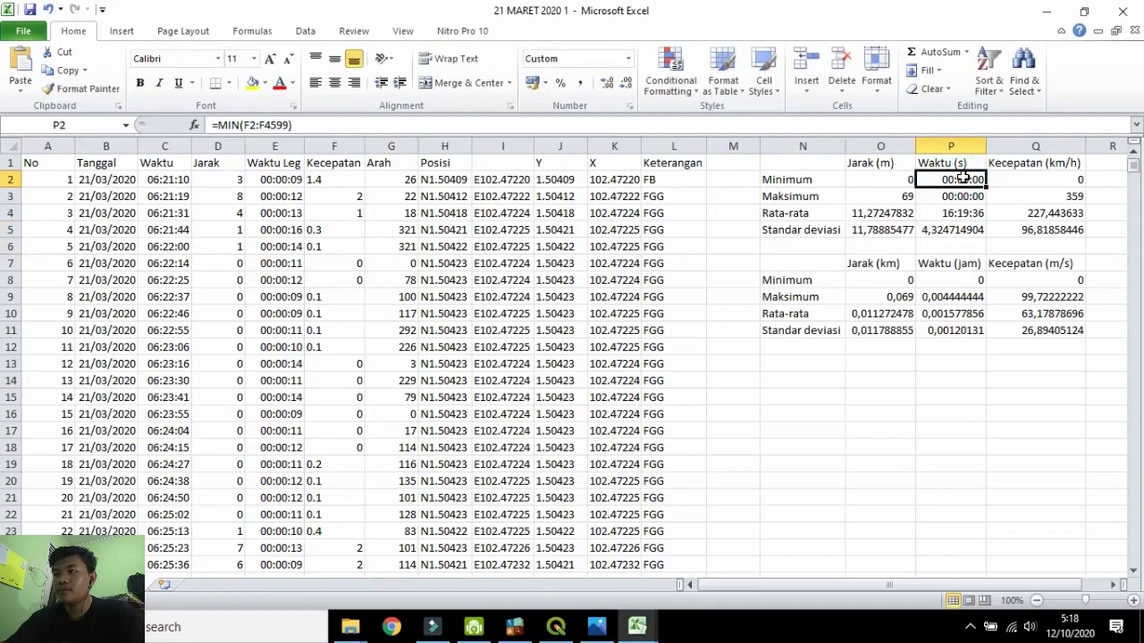
left_click_drag(308, 125, 244, 125)
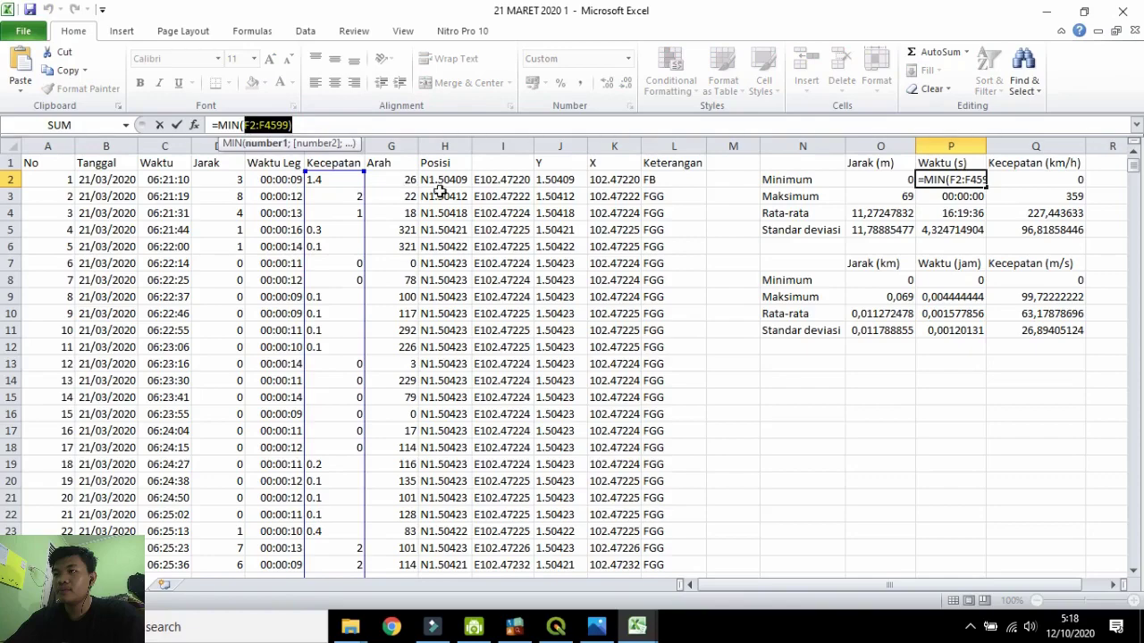
type("E2:E4599)")
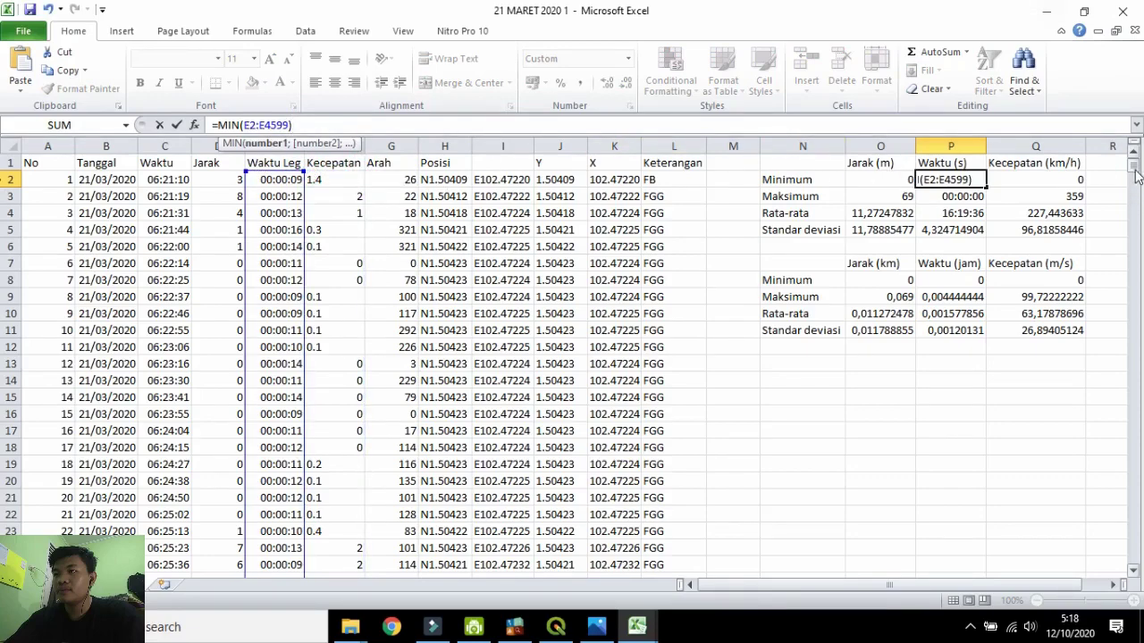
left_click_drag(288, 125, 260, 126)
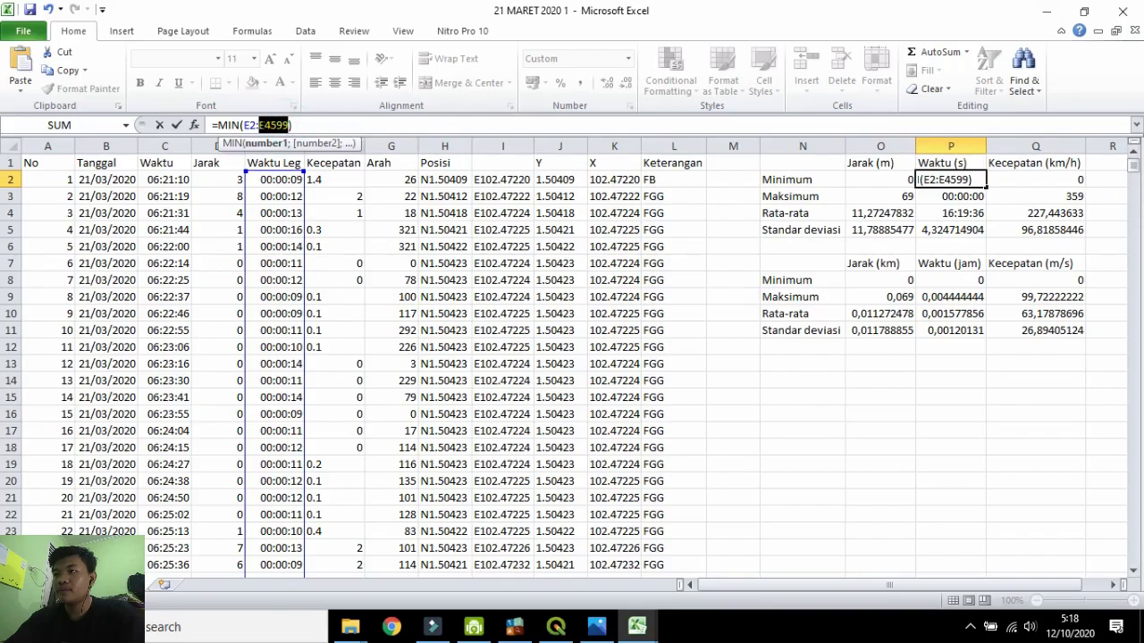
key("BackSpace")
left_click_drag(1134, 166, 1113, 556)
left_click(280, 532)
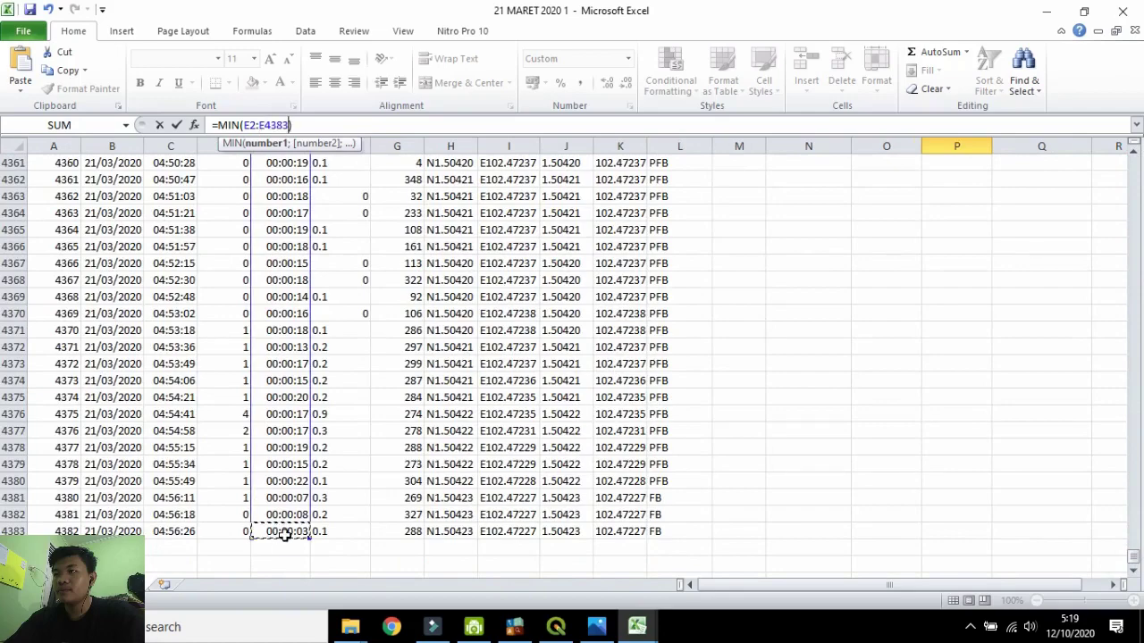
Copy the range E2:E4383 from the minimum time formula into the maximum time formula in P3.
left_click_drag(322, 125, 248, 125)
key("ctrl+c")
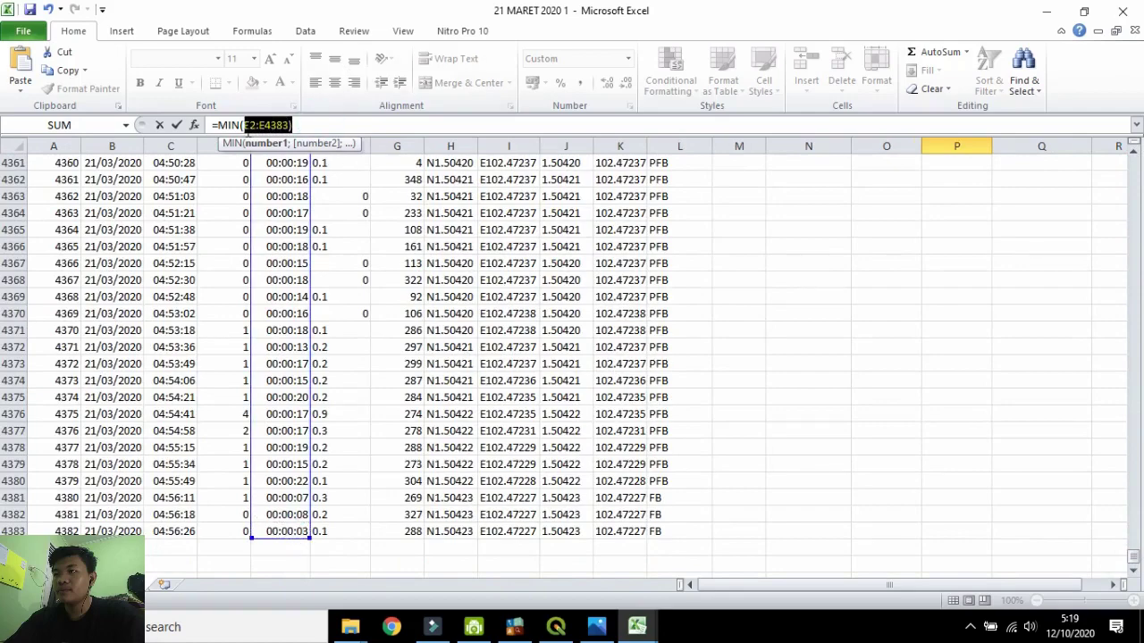
key("Return")
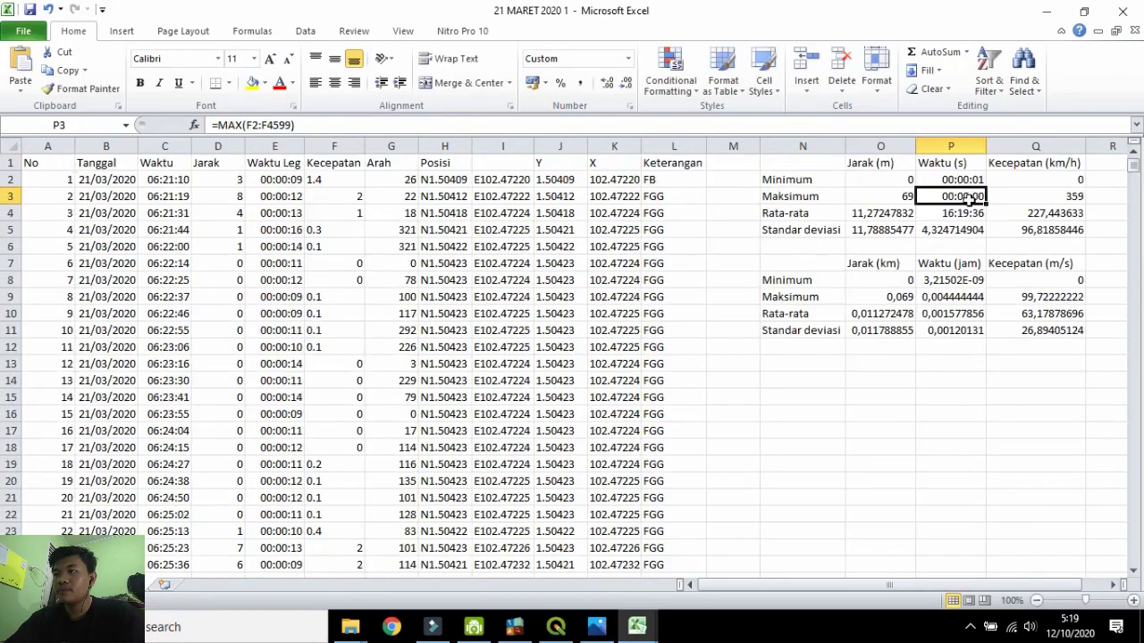
left_click_drag(424, 126, 251, 126)
key("ctrl+v")
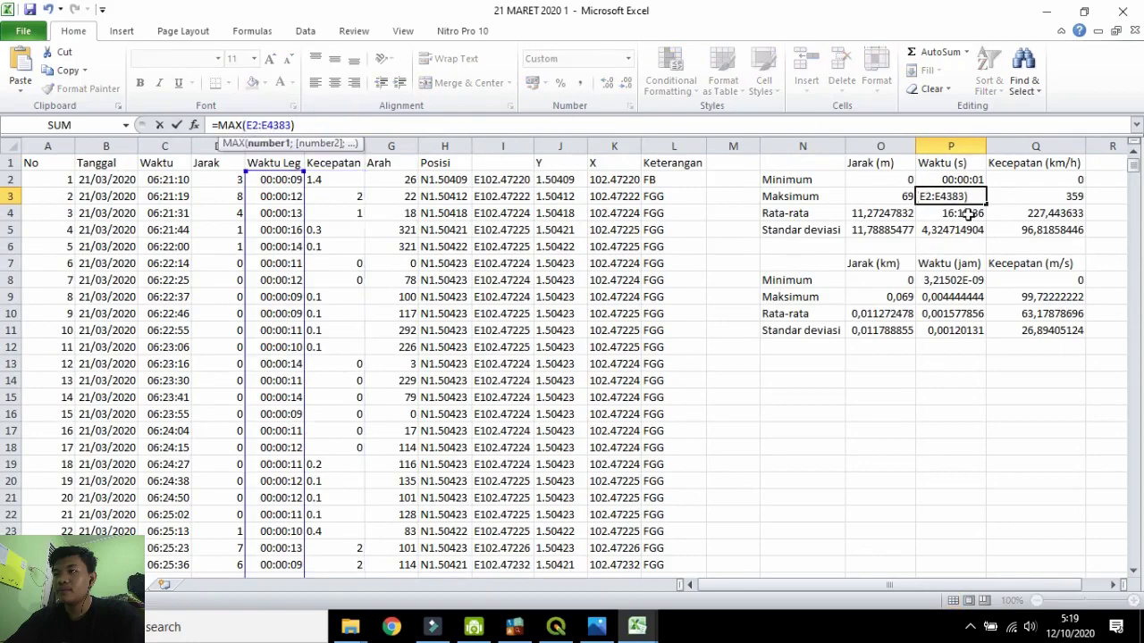
key("Return")
Replace the range in the average and standard deviation time formulas in P4 and P5 with E2:E4383.
left_click_drag(319, 125, 276, 126)
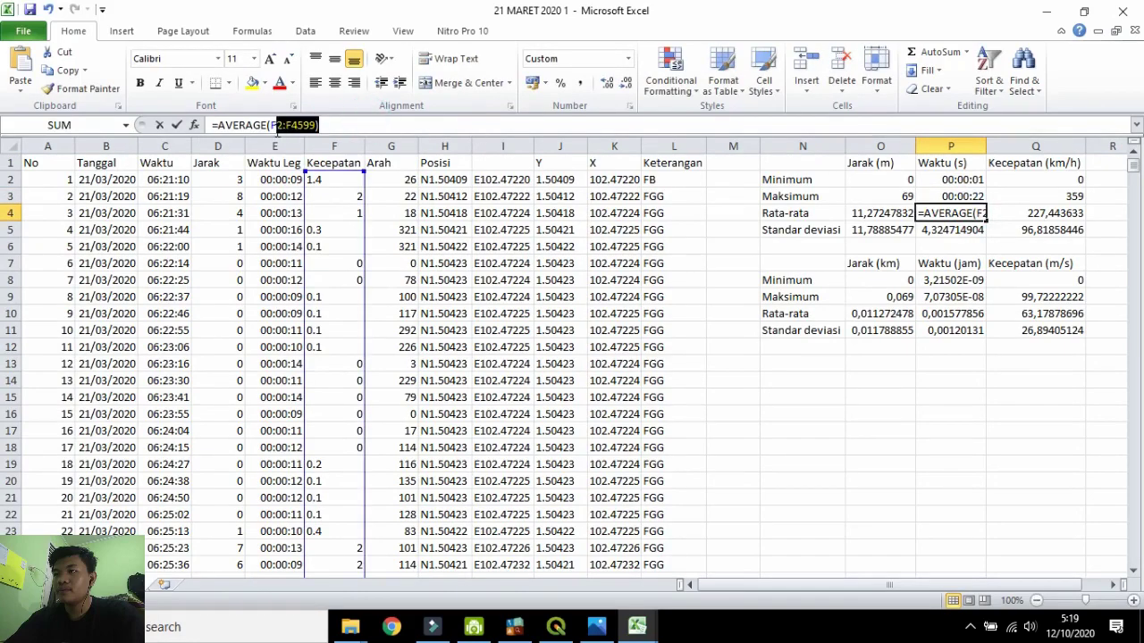
key("ctrl+v")
key("Return")
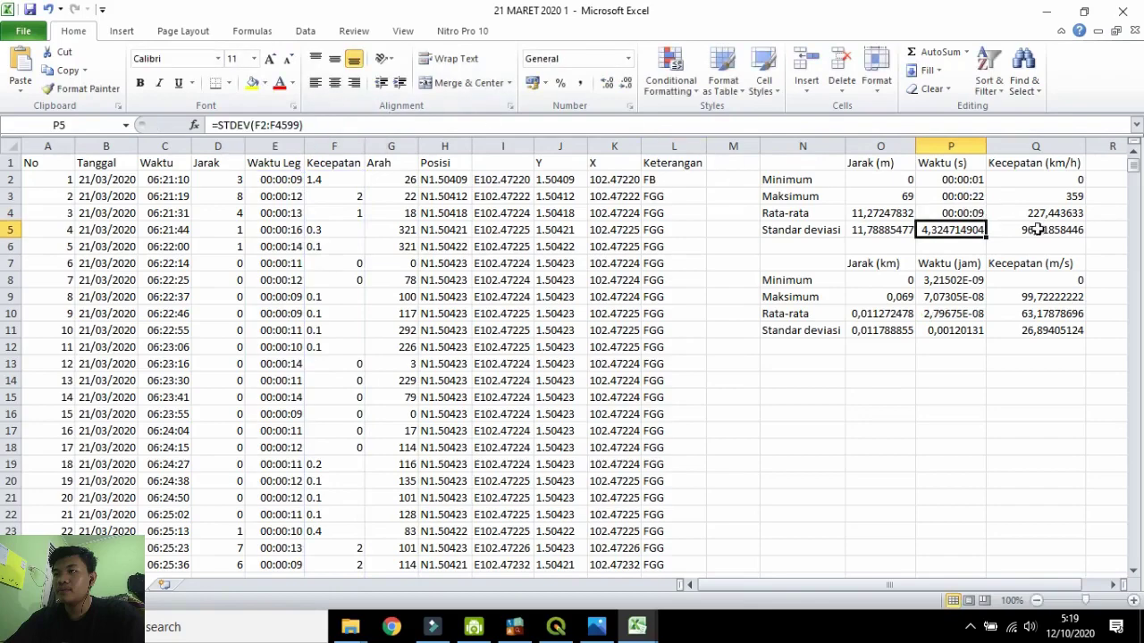
left_click_drag(313, 125, 258, 125)
key("ctrl+v")
key("Return")
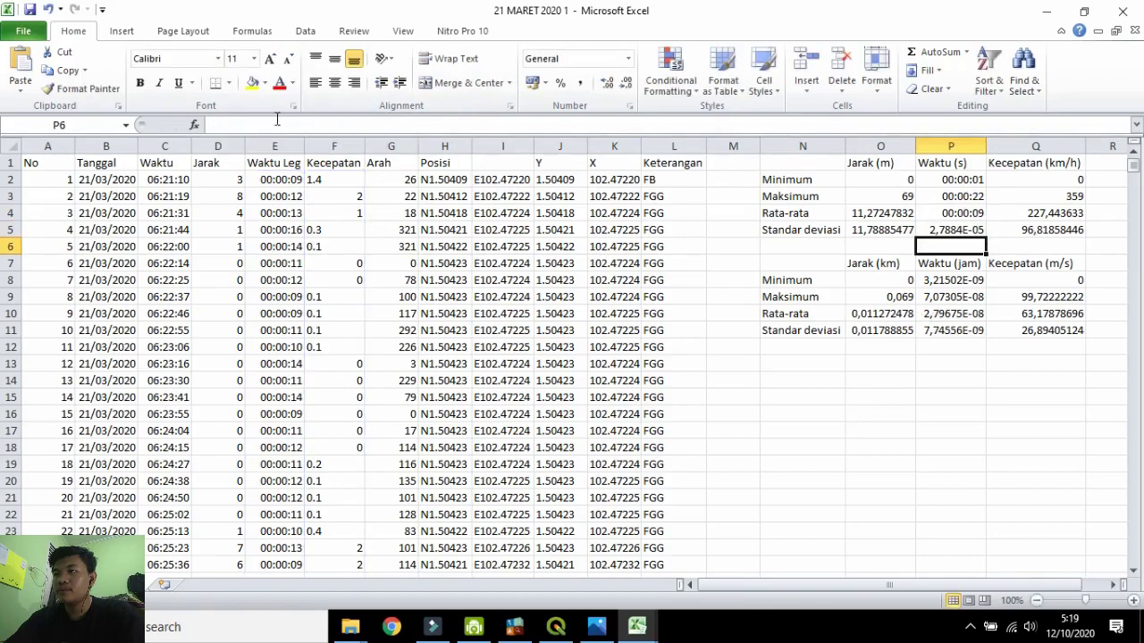
key("Up")
Change the range in the minimum speed formula in Q2 to the Kecepatan records F2:F4383.
left_click(1001, 182)
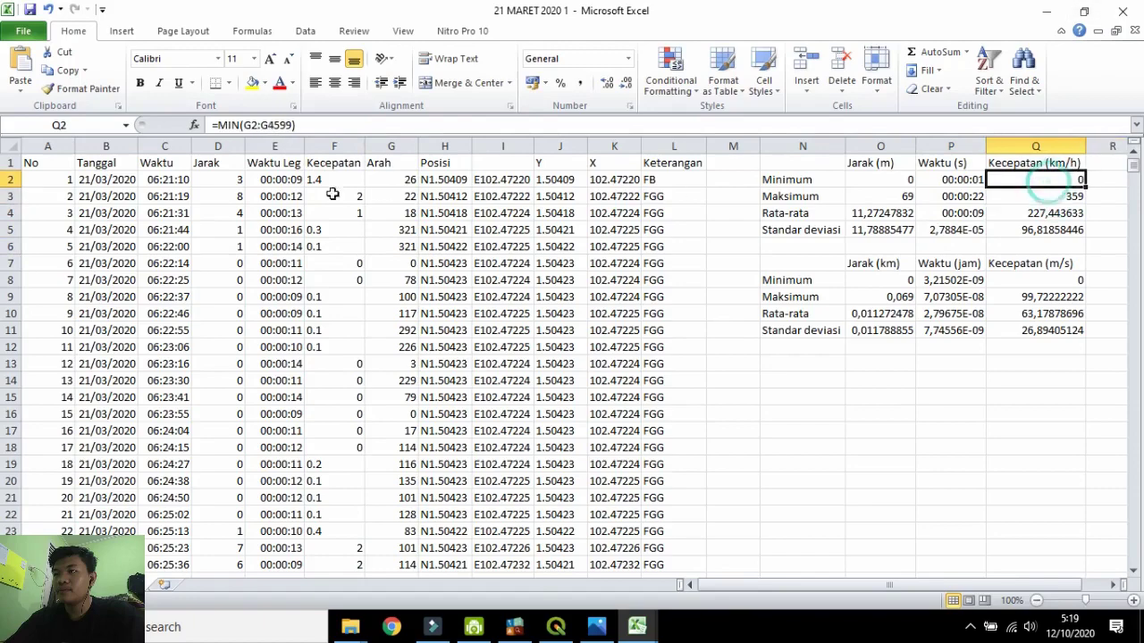
left_click_drag(294, 125, 244, 125)
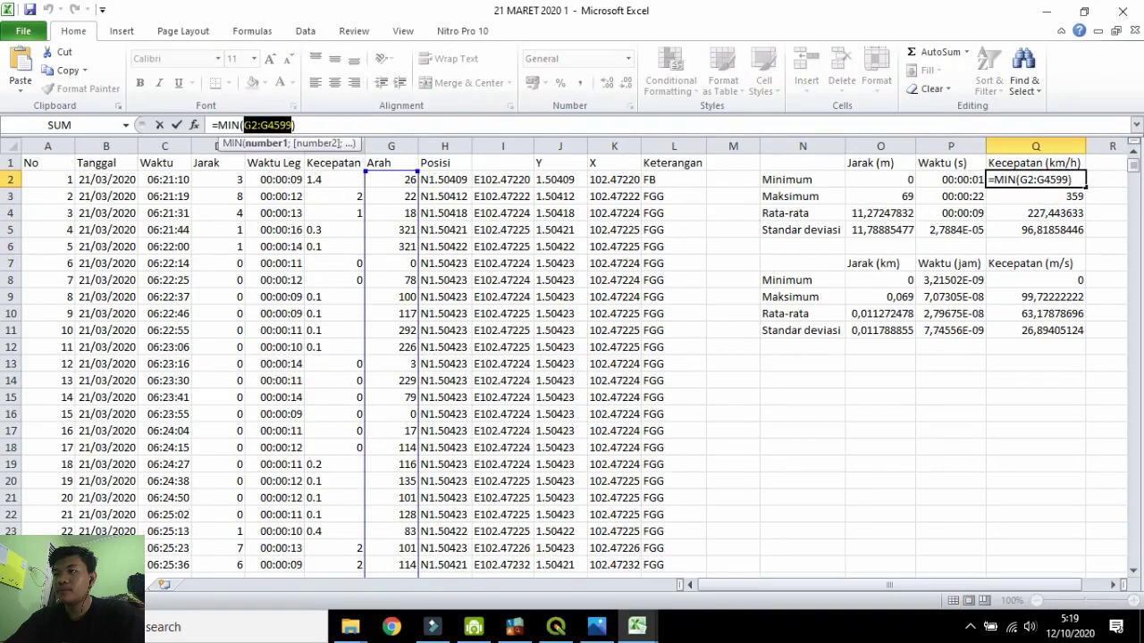
left_click_drag(378, 168, 311, 172)
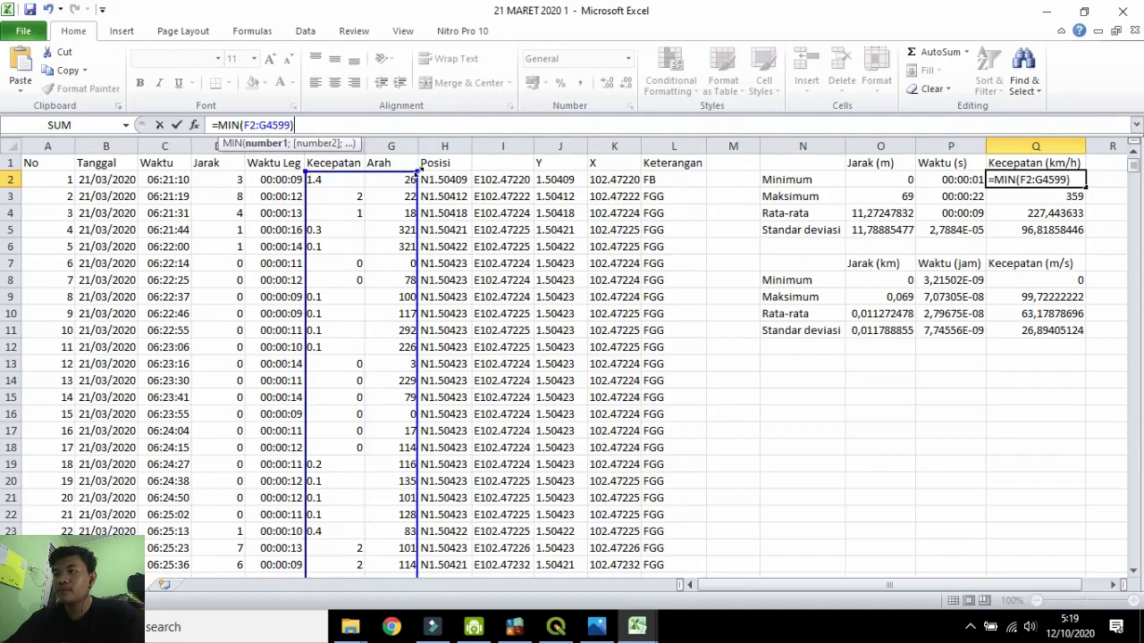
left_click_drag(417, 171, 378, 172)
left_click(356, 128)
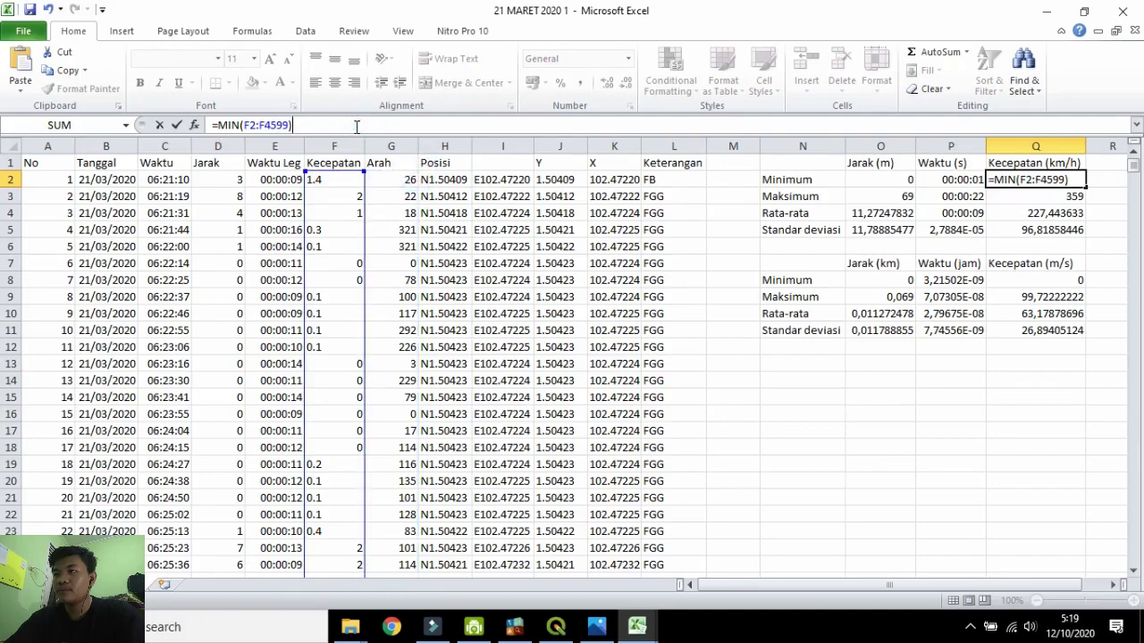
key("ctrl+v")
left_click_drag(338, 125, 295, 127)
key("BackSpace")
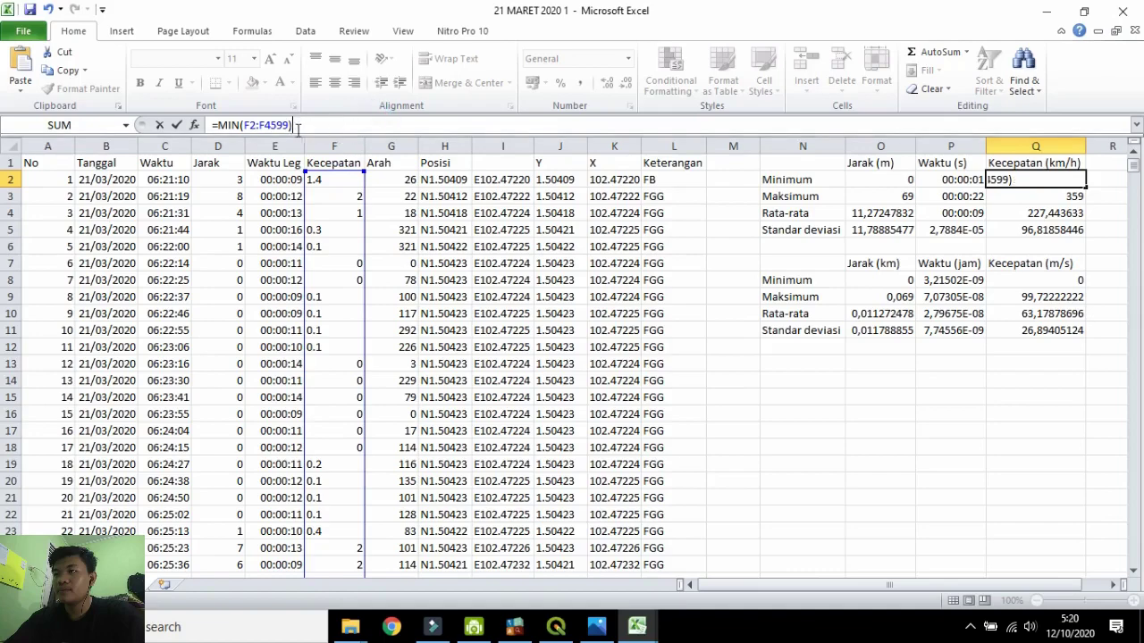
type("383")
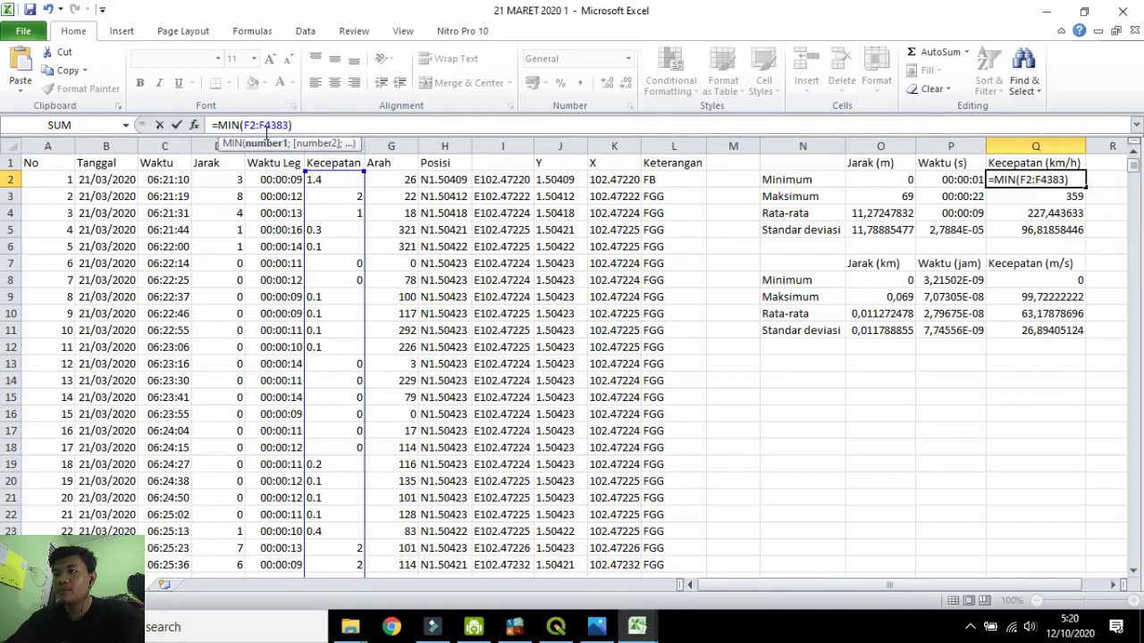
key("Return")
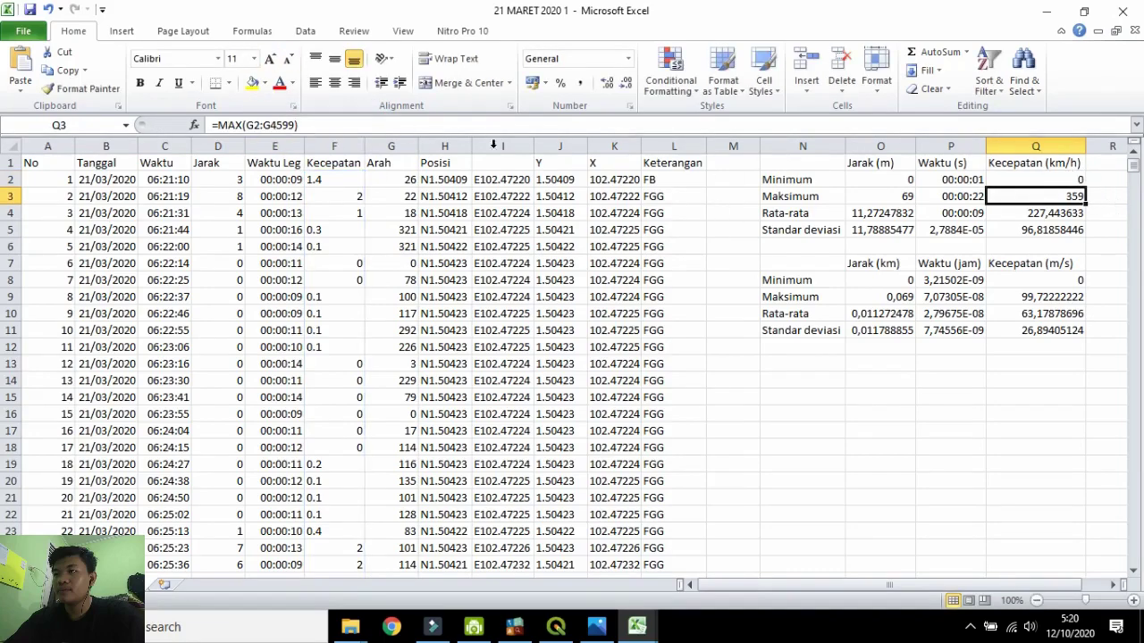
left_click(1042, 183)
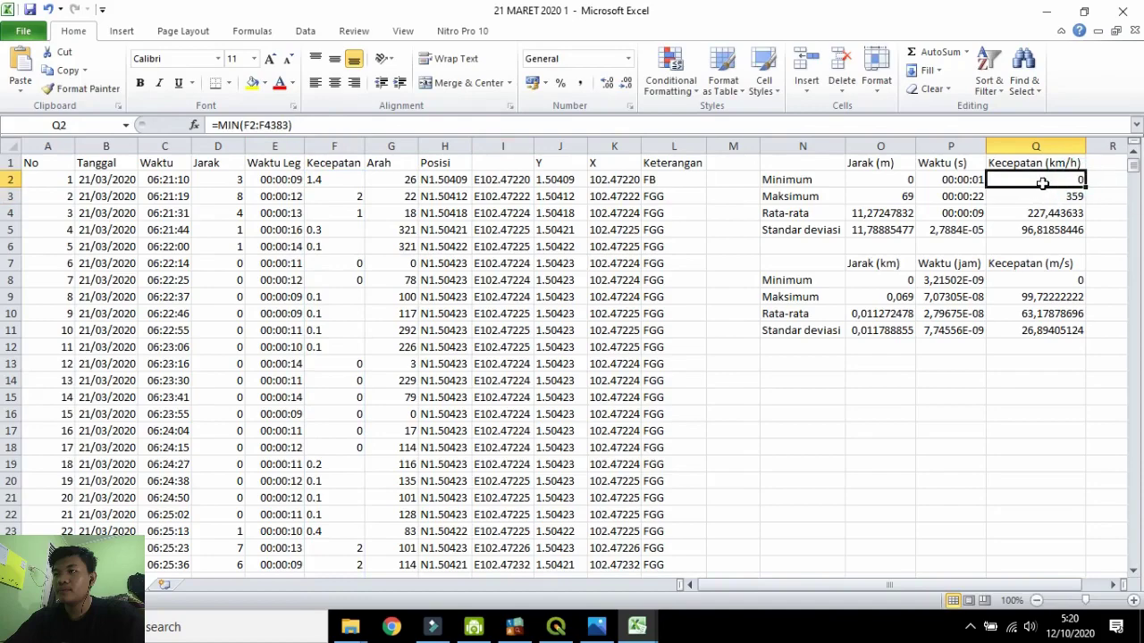
double_click(1063, 181)
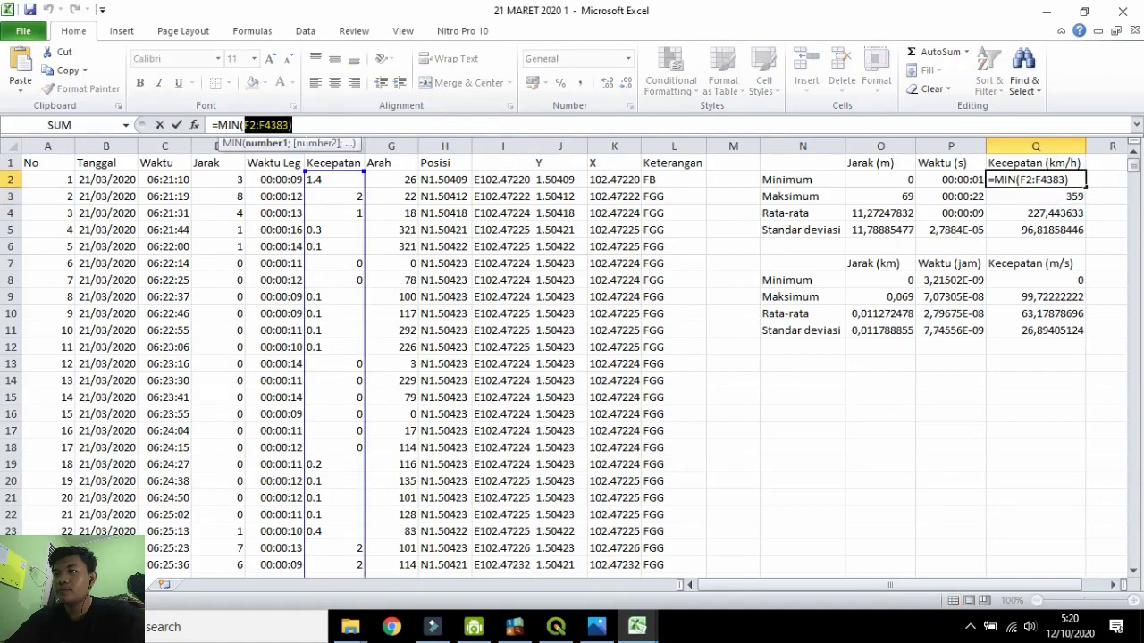
left_click(1008, 195)
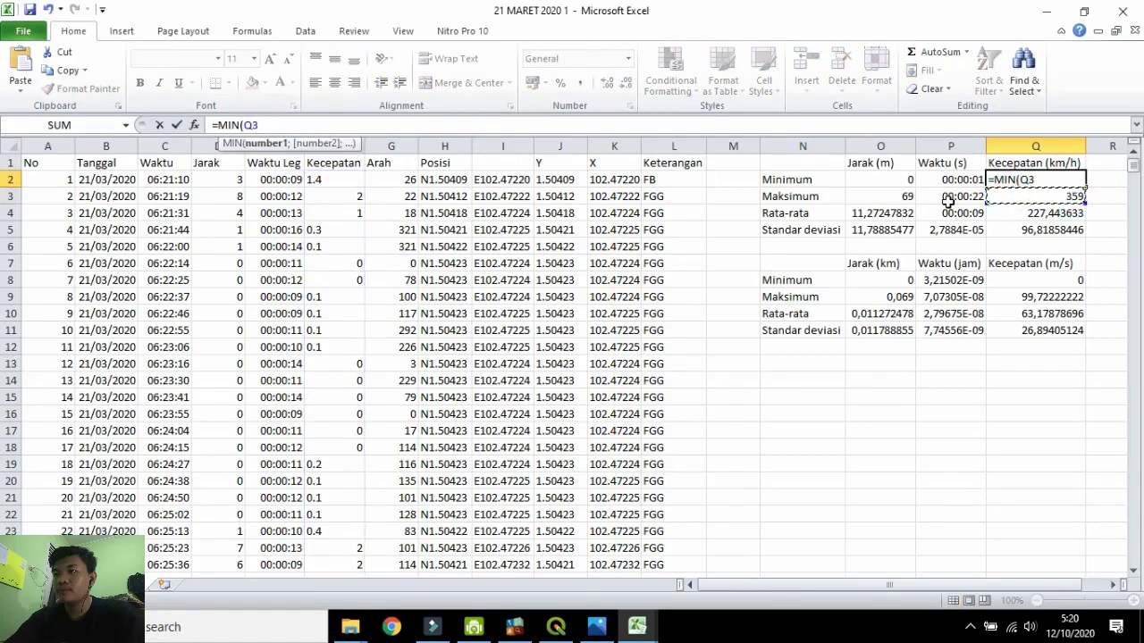
left_click(301, 129)
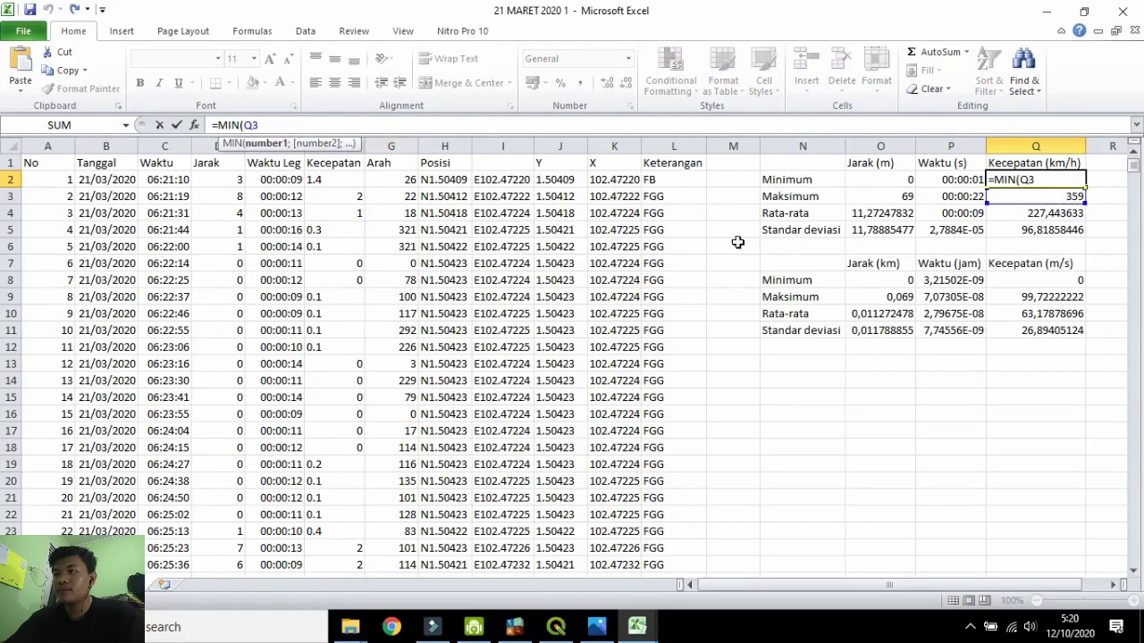
left_click(298, 121)
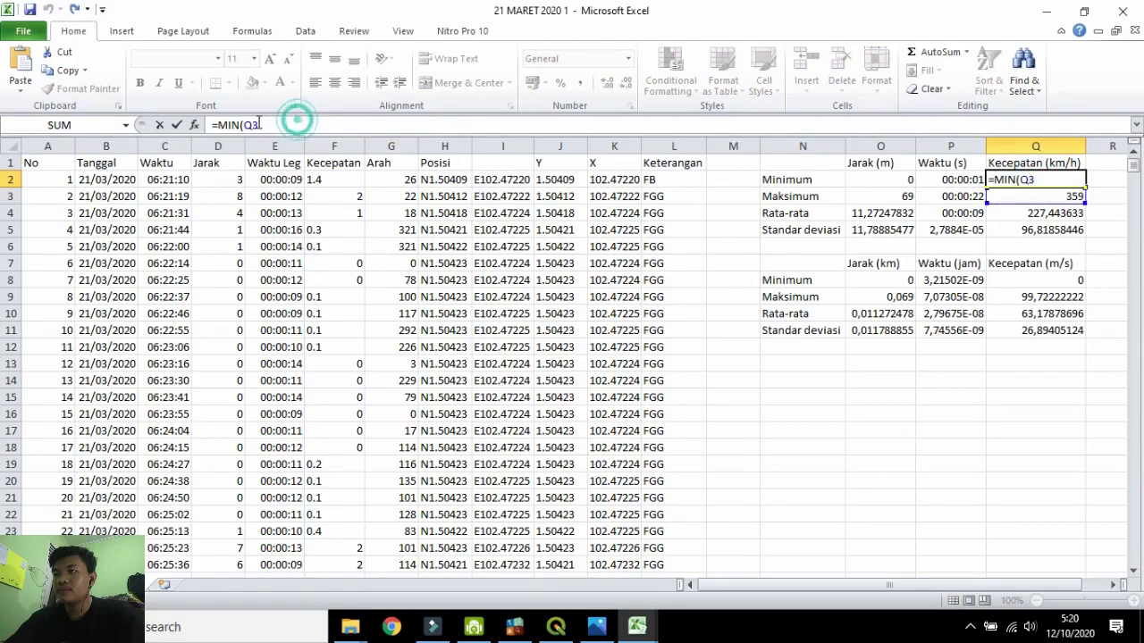
key("BackSpace")
key("BackSpace")
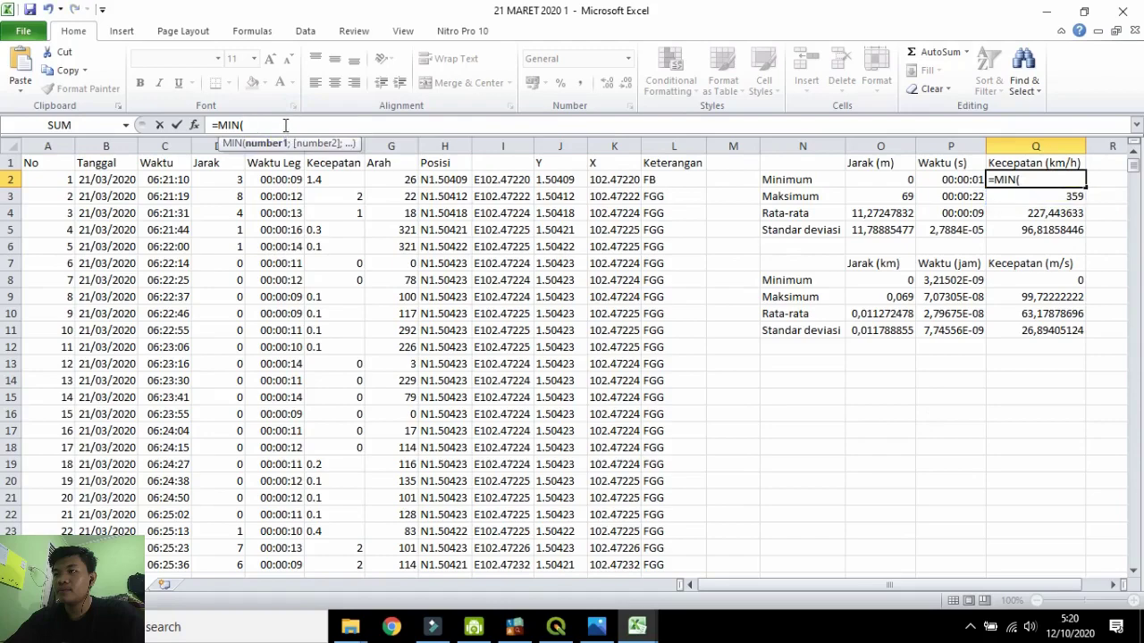
left_click(862, 453)
left_click_drag(267, 125, 211, 125)
key("BackSpace")
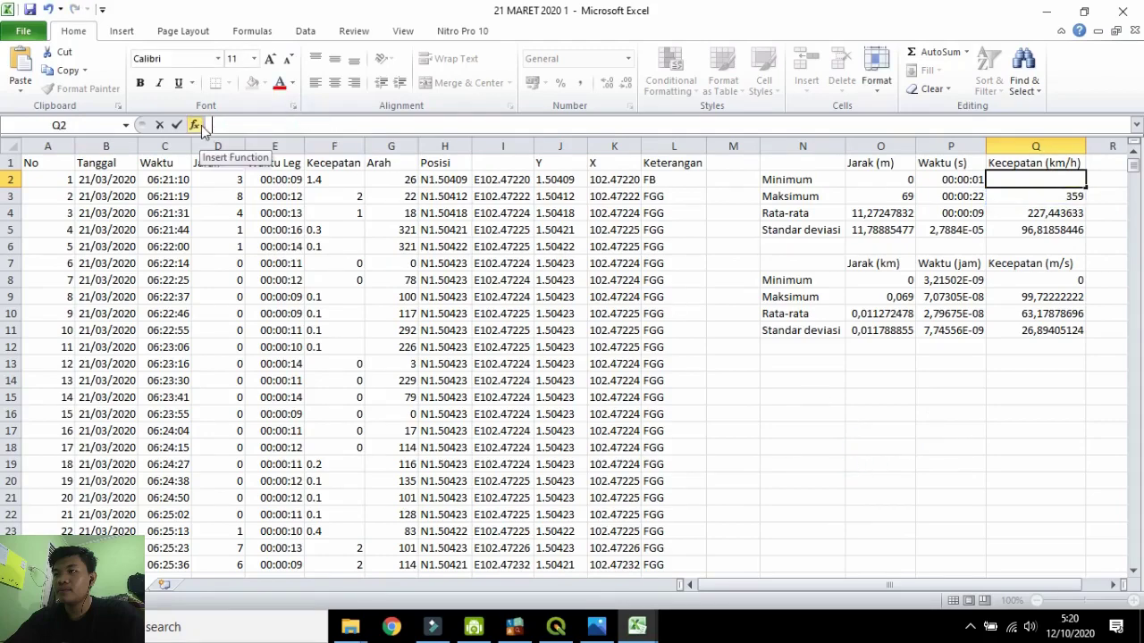
type("=Q3")
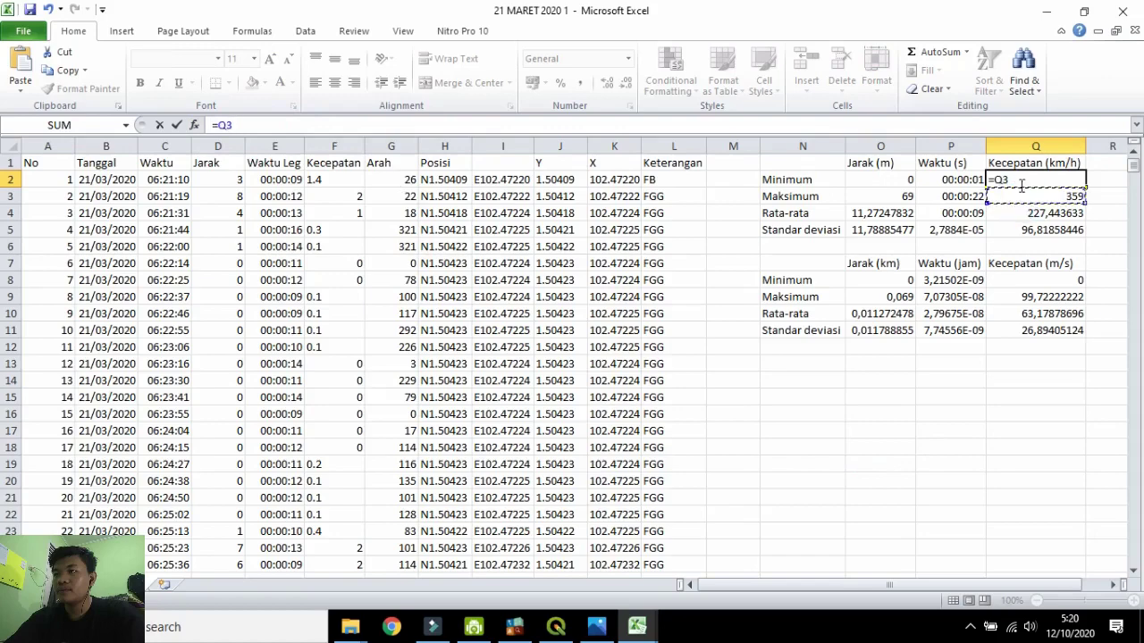
Re-enter the minimum speed formula in Q2 as =MIN(F2:F4383), ending at the last Kecepatan record.
left_click_drag(266, 123, 199, 125)
type("=min(")
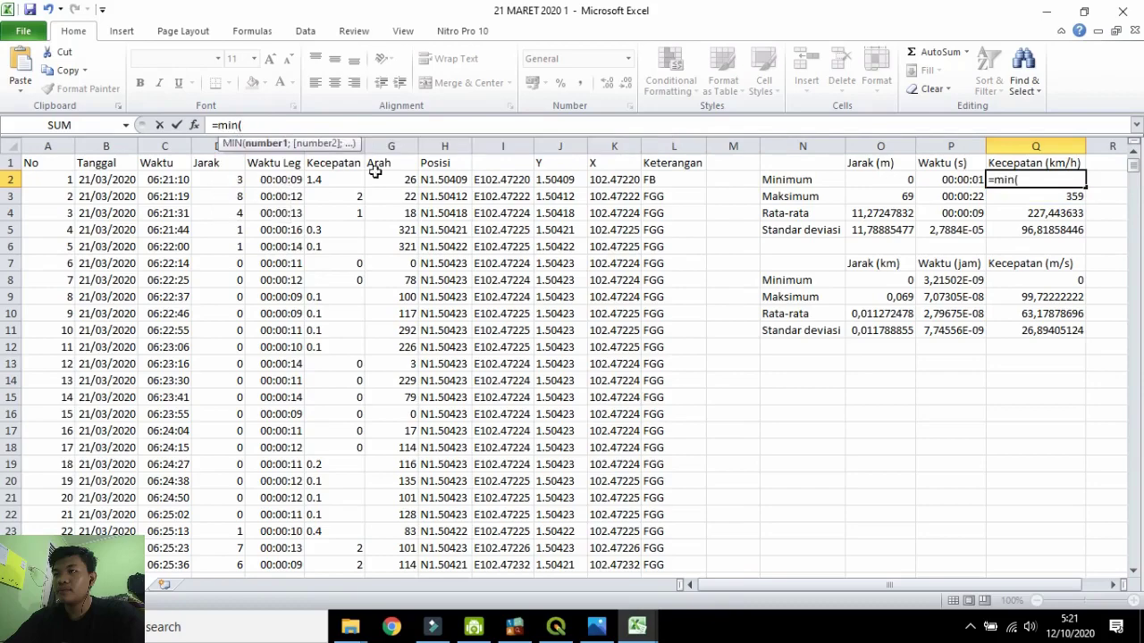
left_click_drag(329, 180, 331, 181)
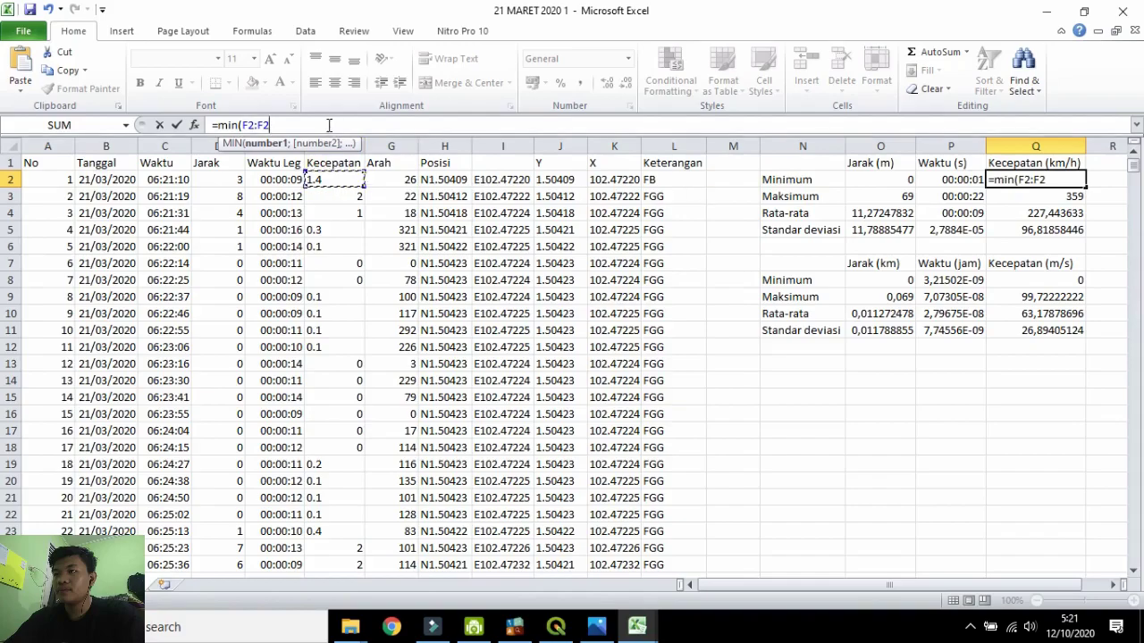
double_click(263, 126)
left_click_drag(1135, 165, 1114, 474)
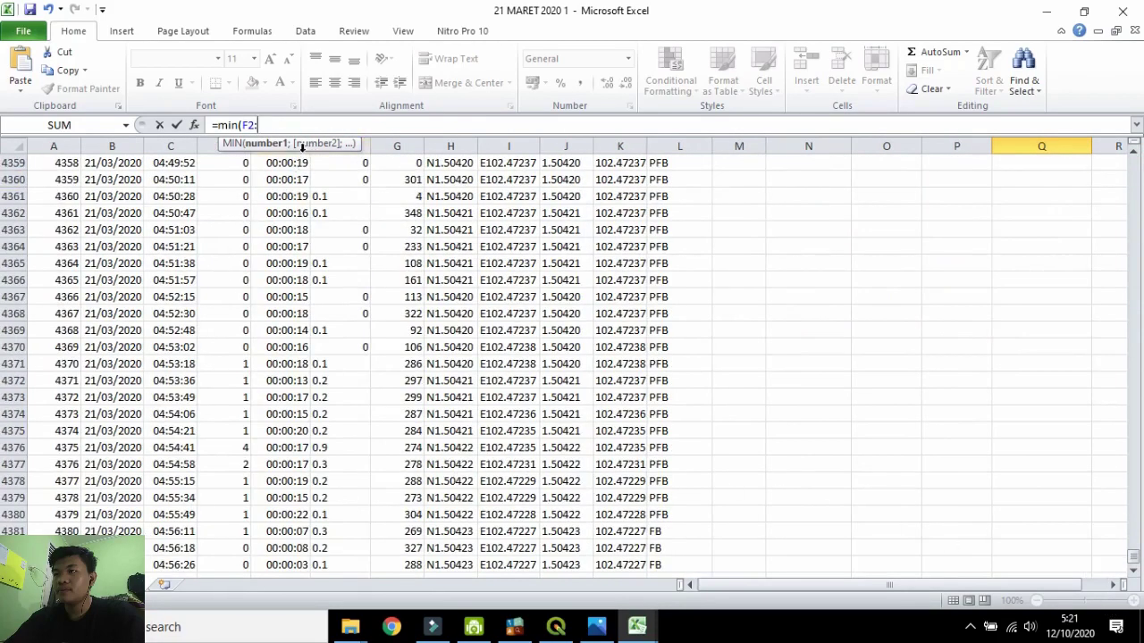
left_click(341, 566)
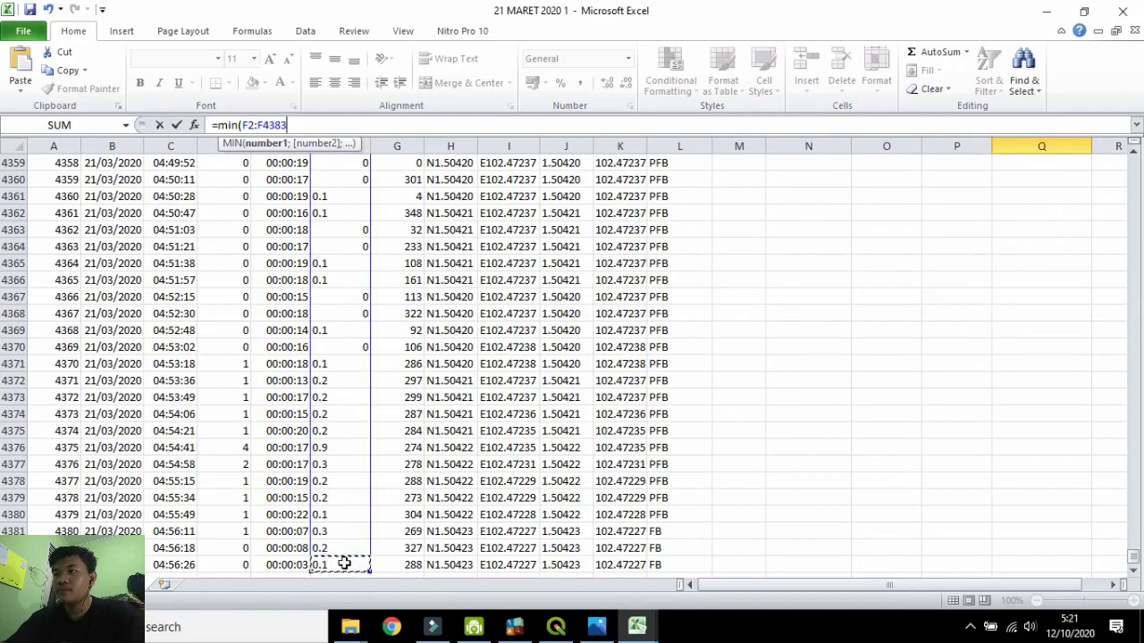
type(")")
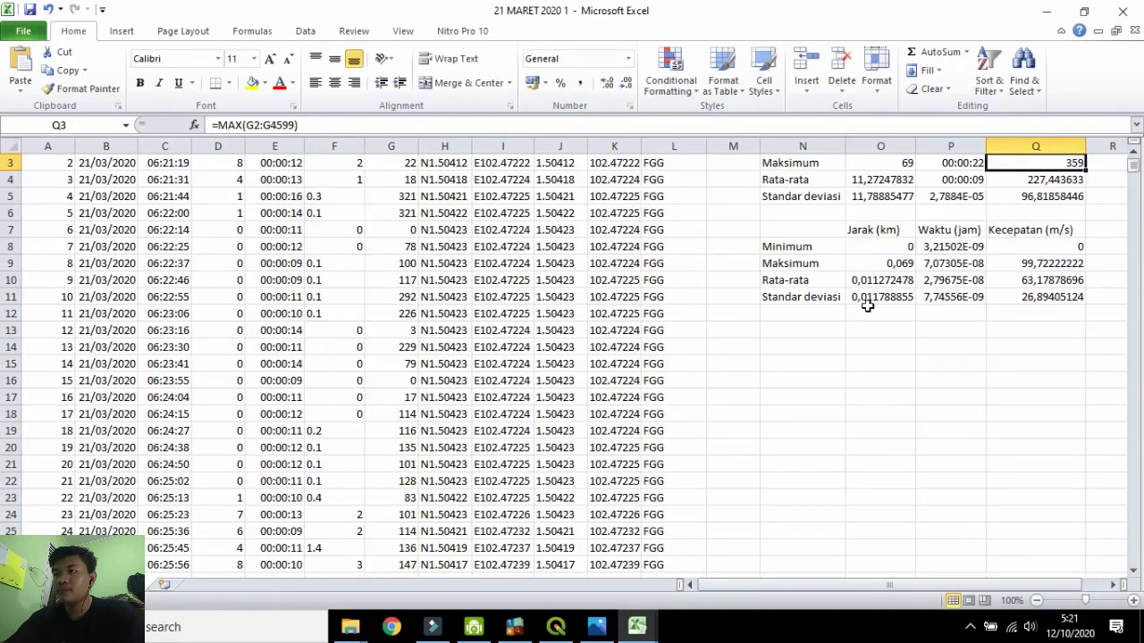
Copy the range F2:F4383 from the minimum speed formula into the maximum speed formula in Q3.
scroll(866, 306, "up", 1)
left_click(1037, 179)
double_click(1037, 179)
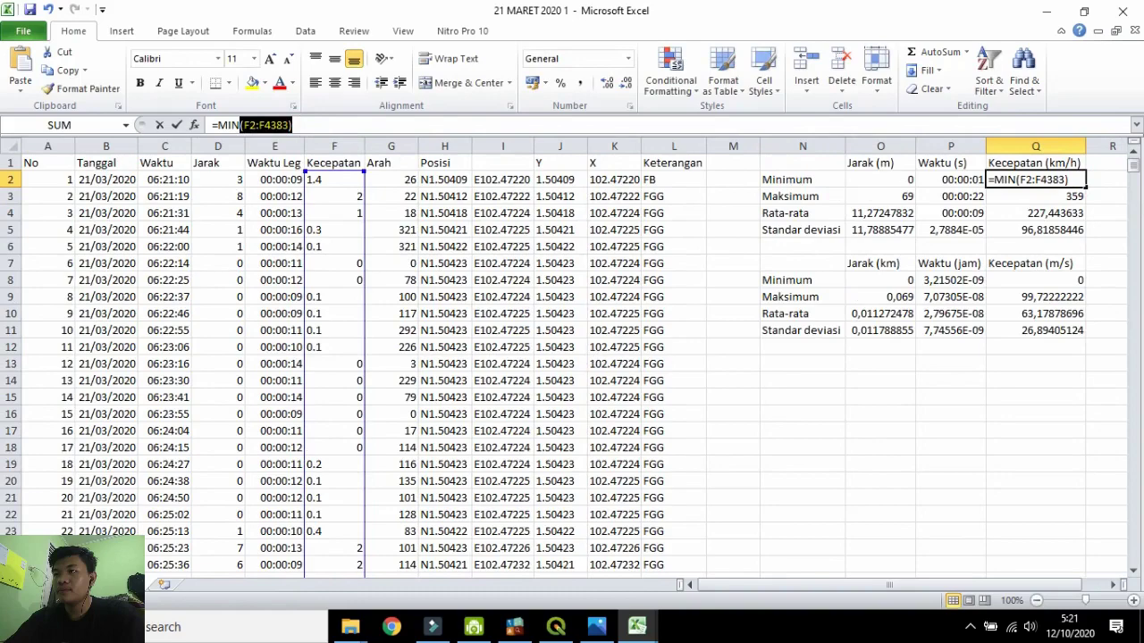
key("Return")
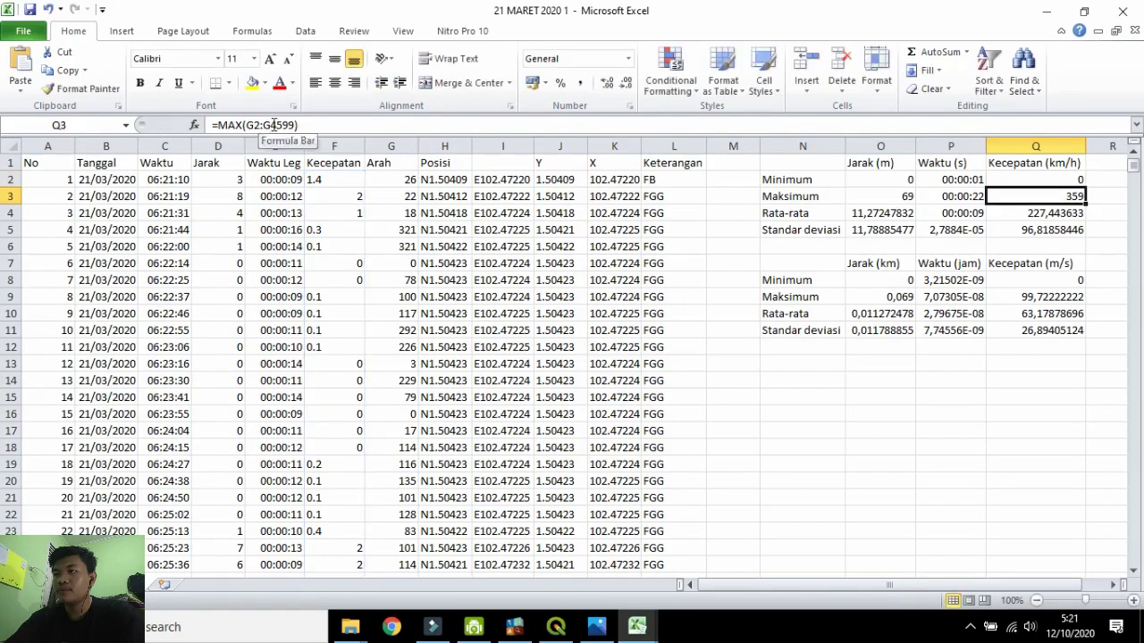
left_click_drag(295, 125, 245, 126)
key("ctrl+v")
key("Return")
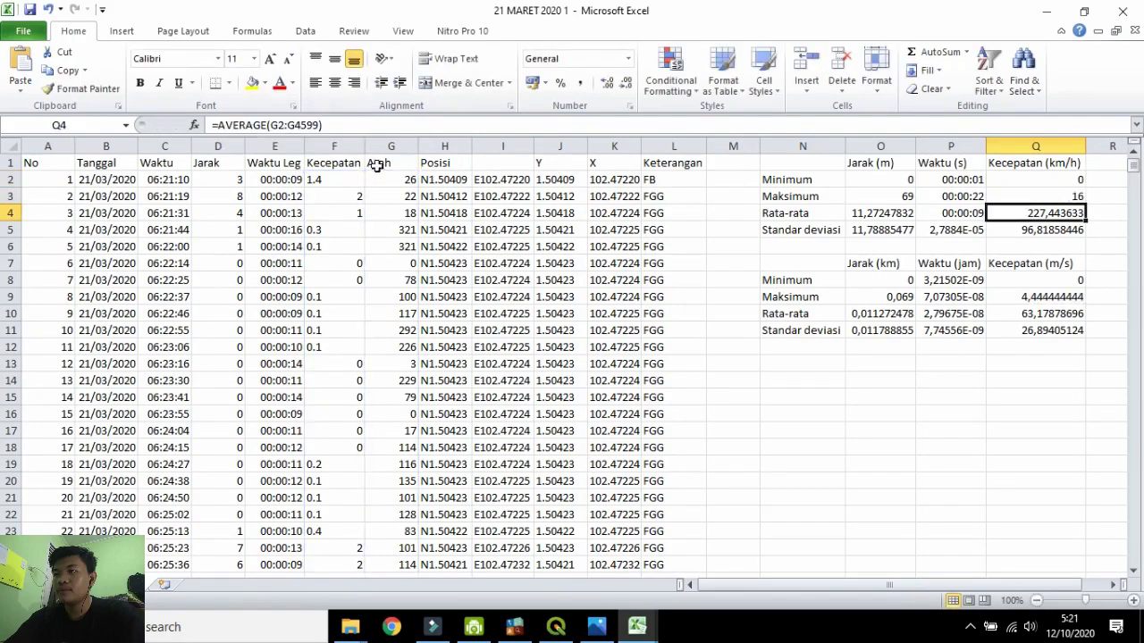
Replace the range in the average and standard deviation speed formulas in Q4 and Q5 with F2:F4383.
left_click_drag(372, 131, 270, 126)
key("ctrl+v")
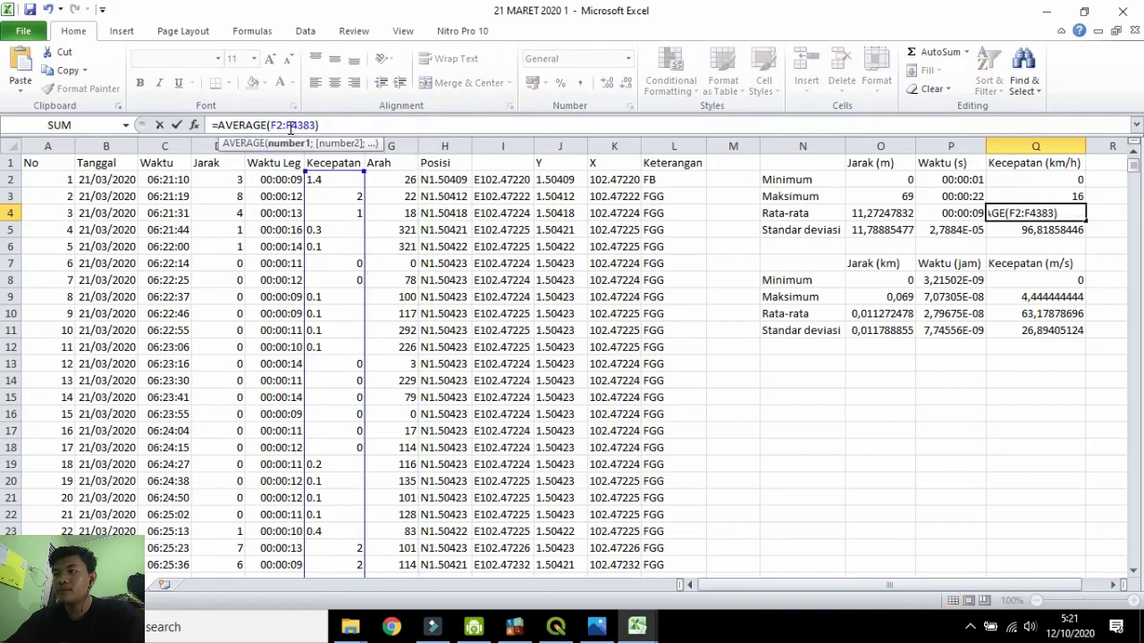
key("Return")
left_click_drag(368, 127, 270, 126)
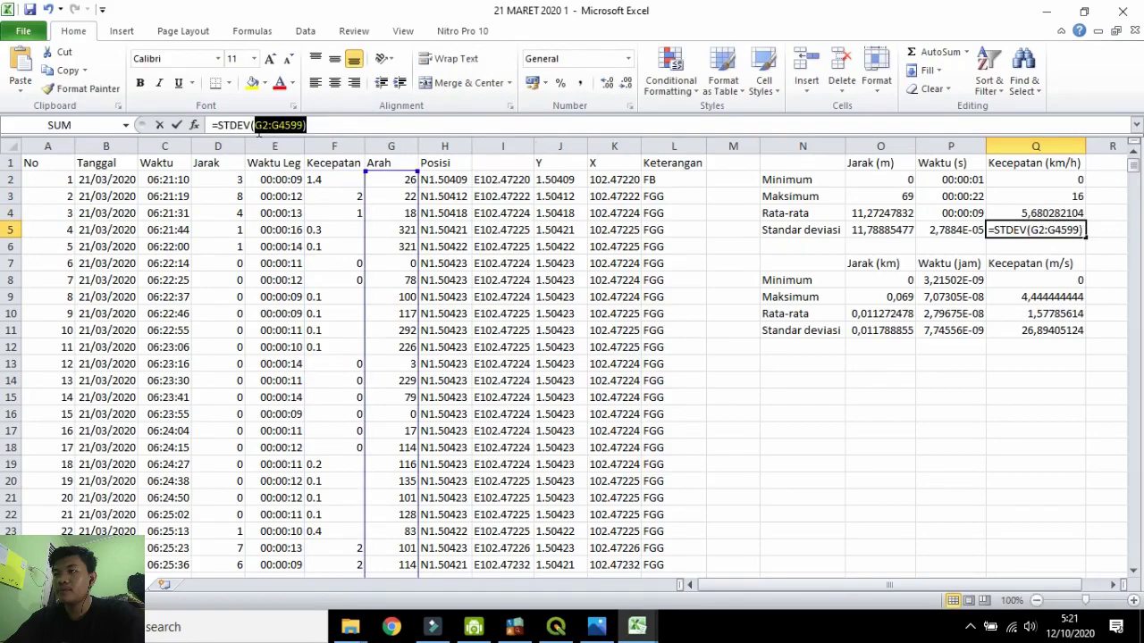
key("ctrl+v")
key("Return")
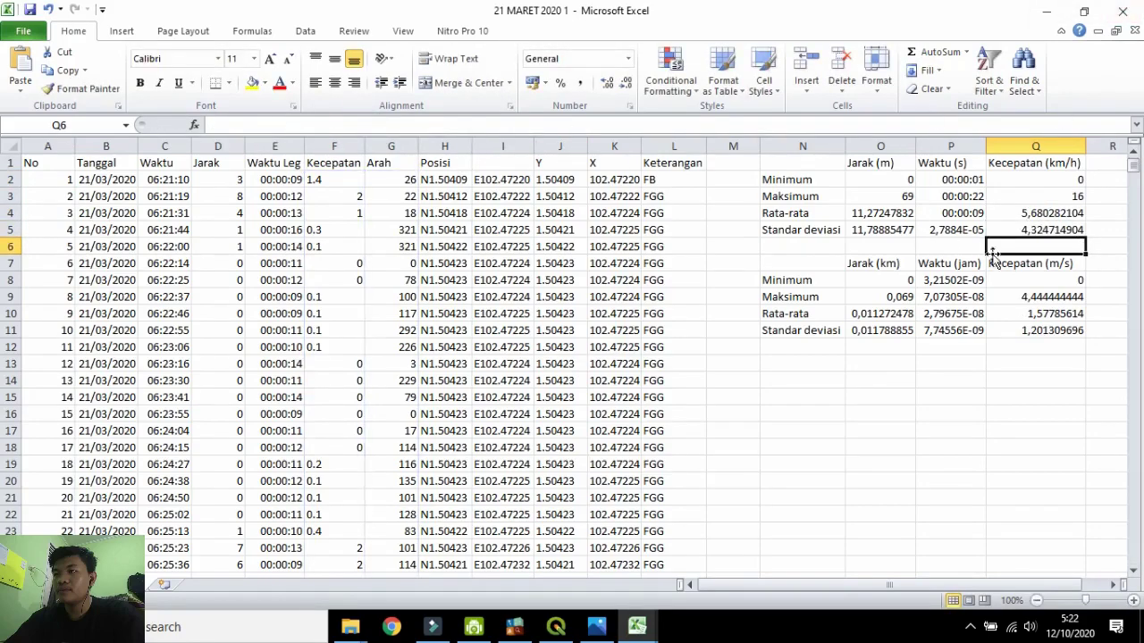
Check the conversion formulas for distance in km, time in hours and speed in m/s in rows 8 to 11.
left_click(1000, 280)
left_click(958, 284)
left_click(954, 298)
left_click(898, 300)
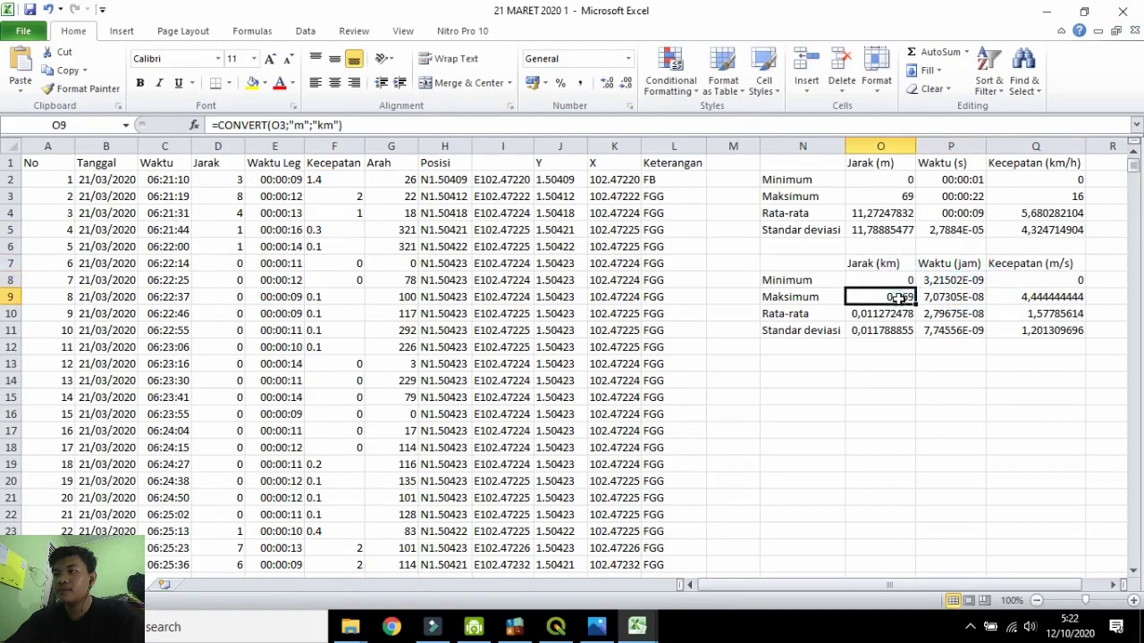
left_click(908, 279)
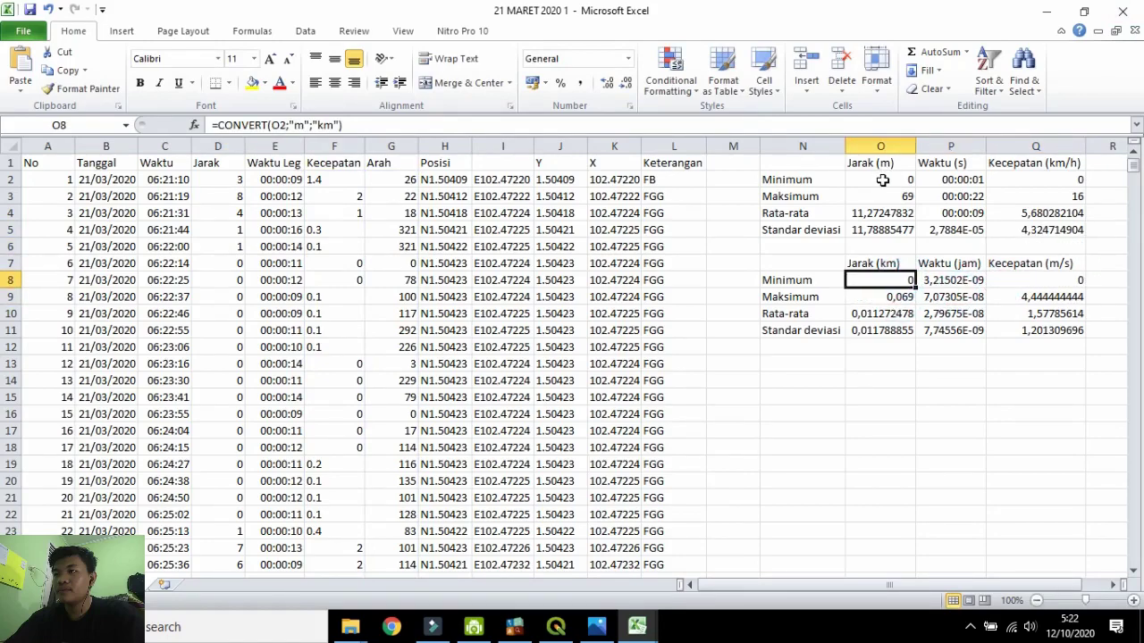
left_click(894, 331)
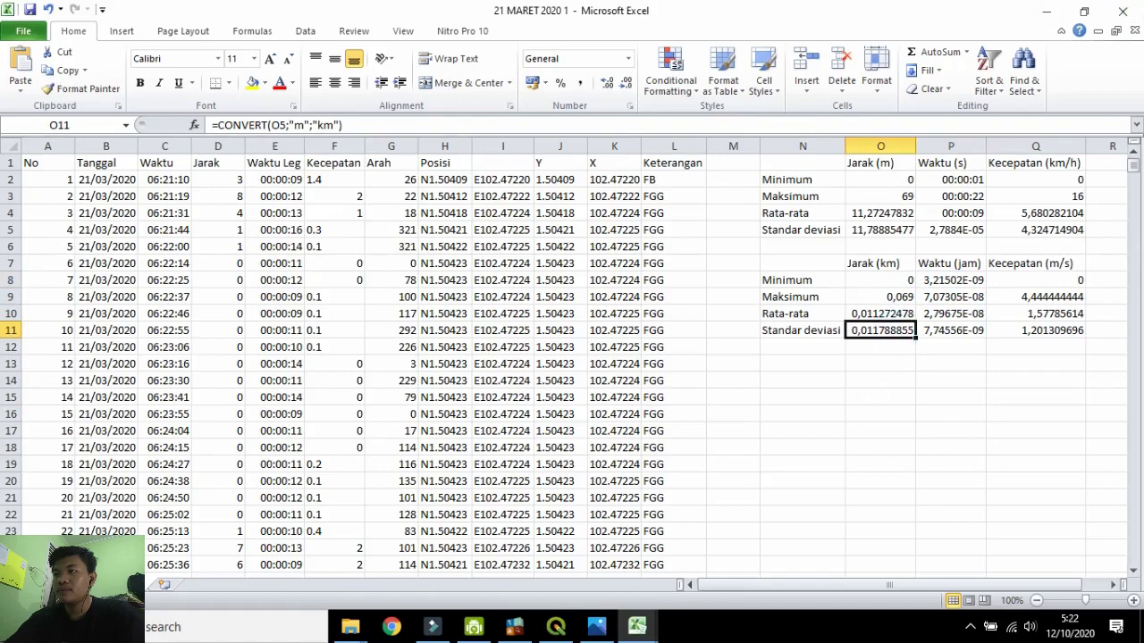
left_click(1077, 296)
left_click(1063, 314)
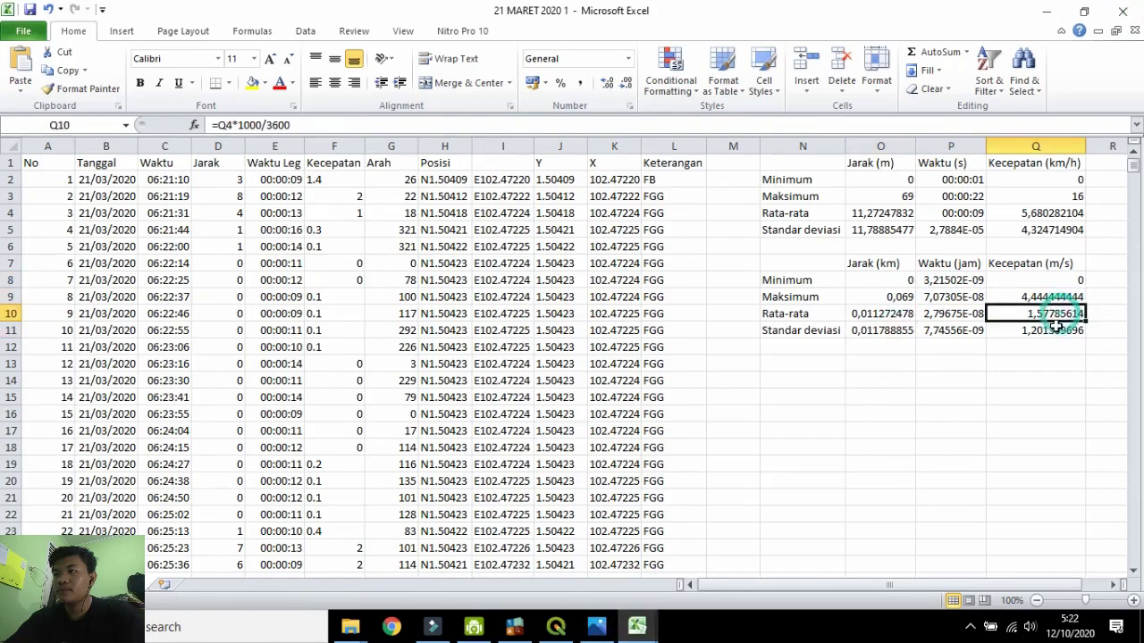
left_click(1063, 330)
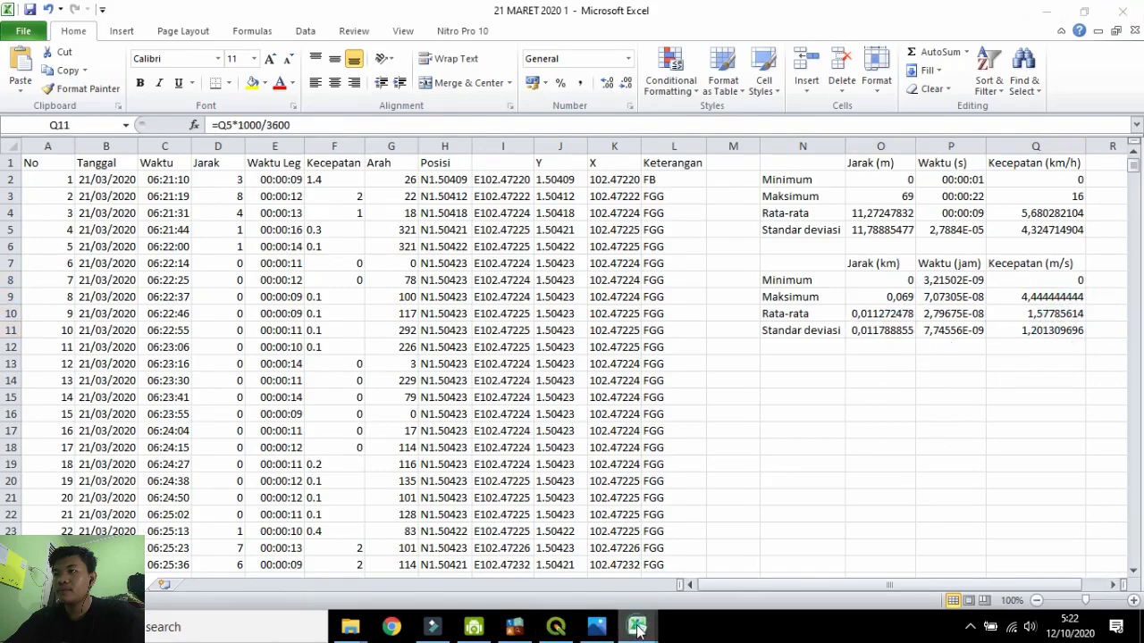
Look over the summary tables in the 08 APRIL 2020 JP 1 and 05 MARET 2020 RD 1 workbooks.
mouse_move(638, 626)
left_click(471, 548)
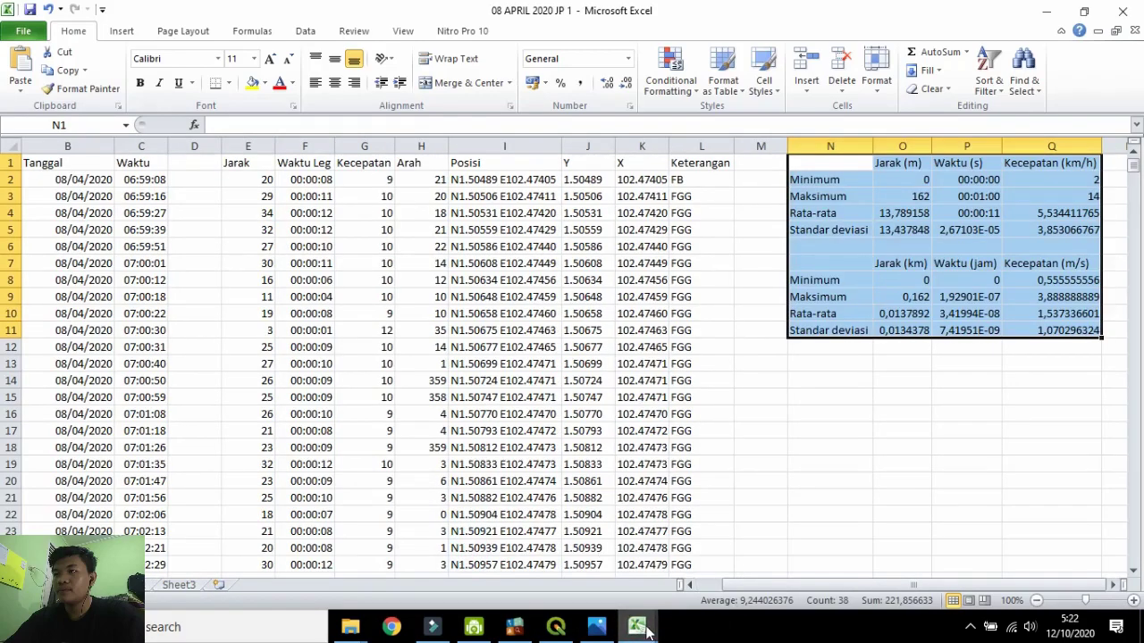
left_click(677, 572)
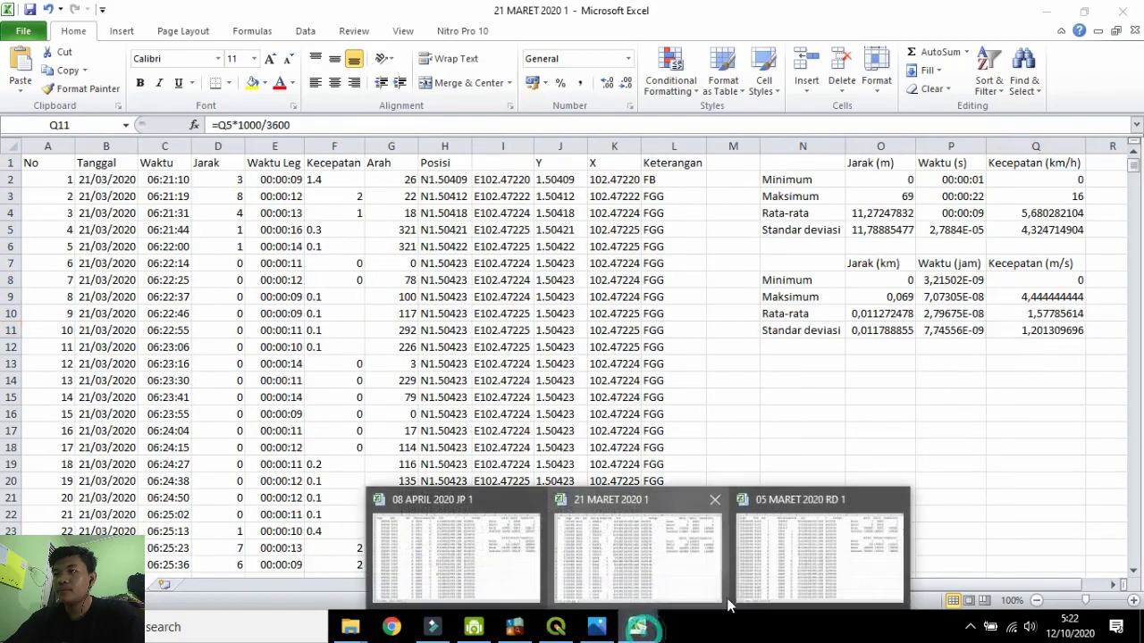
left_click(807, 549)
left_click(839, 383)
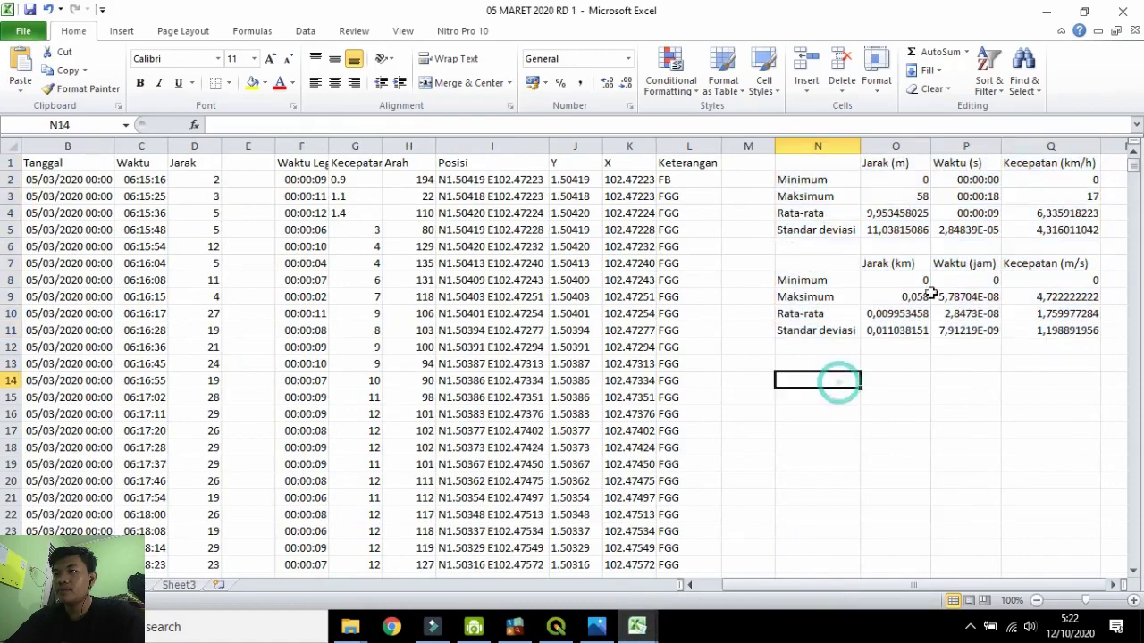